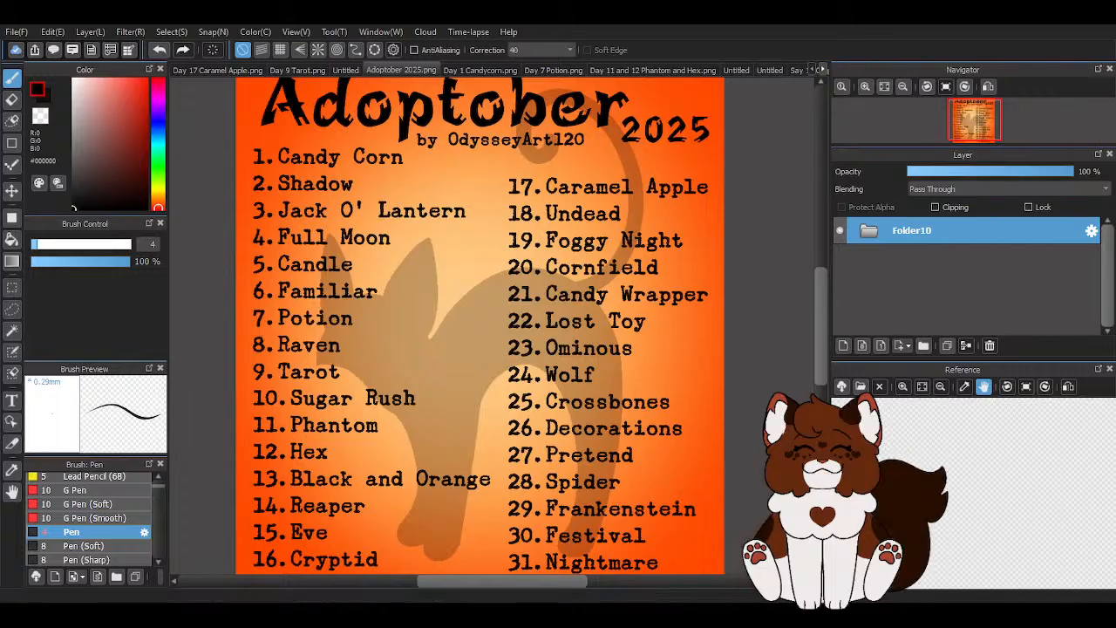
- Switch to the blank untitled 1500 × 1200 pixel canvas among the open documents
left_click(822, 71)
left_click(822, 70)
left_click(811, 69)
left_click(812, 70)
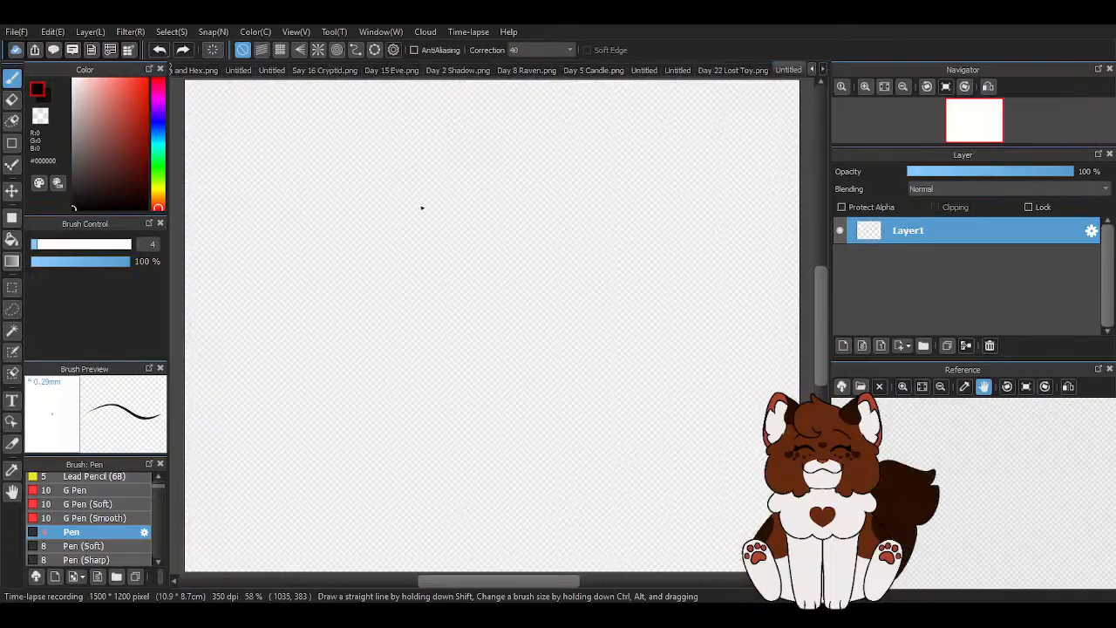
- Choose the Pencil (Rough) brush and set its stroke correction to 0
scroll(419, 207, "down", 1)
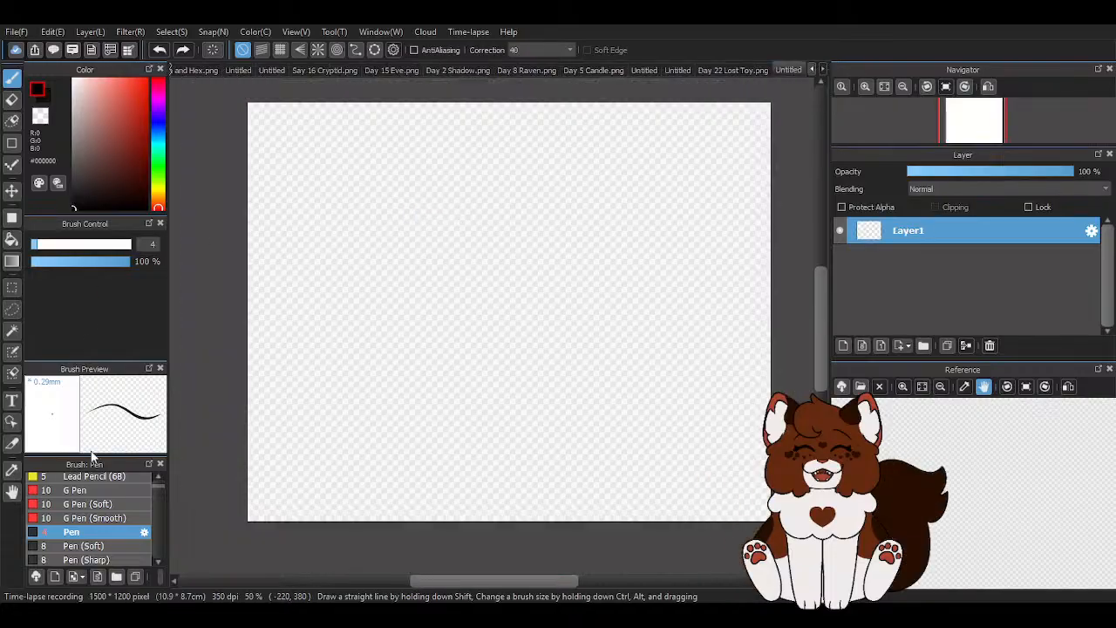
scroll(110, 501, "up", 3)
left_click(95, 493)
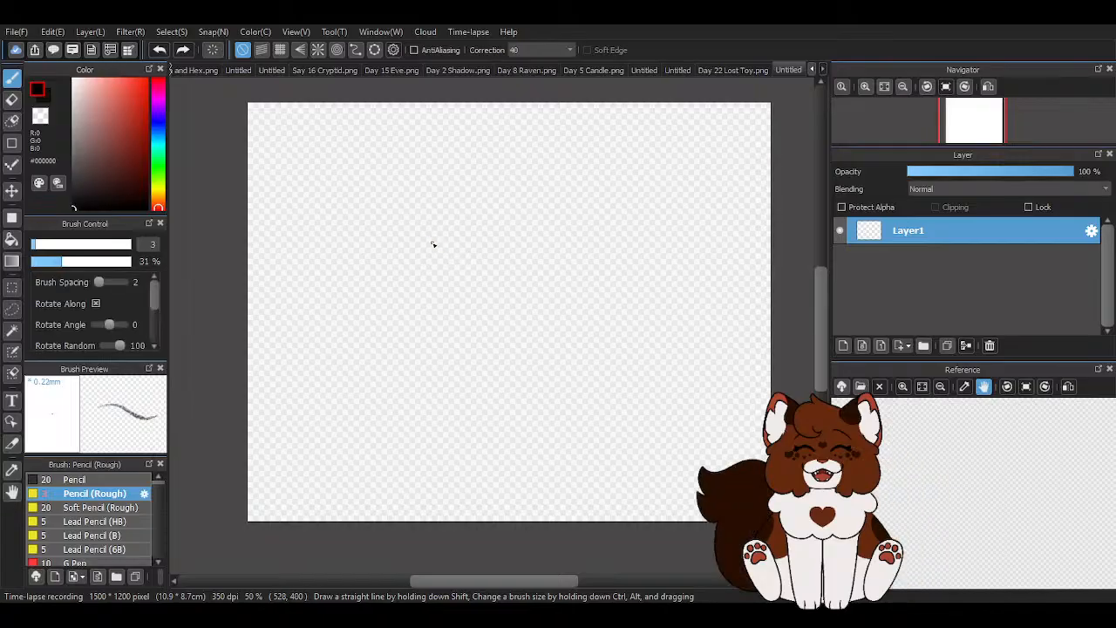
left_click(525, 53)
left_click(524, 64)
- Scribble loose overlapping circles and loops across the whole canvas as a warm-up, and undo them
mouse_move(424, 211)
left_mouse_down()
mouse_move(567, 434)
mouse_move(519, 279)
mouse_move(559, 233)
mouse_move(663, 329)
mouse_move(587, 282)
mouse_move(452, 315)
mouse_move(412, 252)
mouse_move(323, 217)
mouse_move(325, 282)
mouse_move(416, 362)
mouse_move(581, 359)
mouse_move(478, 397)
mouse_move(387, 285)
mouse_move(315, 498)
mouse_move(267, 436)
mouse_move(482, 488)
mouse_move(470, 453)
mouse_move(446, 467)
mouse_move(502, 386)
mouse_move(594, 373)
mouse_move(604, 465)
mouse_move(571, 306)
mouse_move(555, 501)
mouse_move(634, 426)
mouse_move(707, 430)
mouse_move(682, 444)
mouse_move(630, 337)
mouse_move(670, 237)
mouse_move(704, 367)
mouse_move(690, 442)
mouse_move(670, 187)
mouse_move(664, 446)
mouse_move(524, 227)
mouse_move(680, 147)
mouse_move(766, 304)
mouse_move(696, 289)
mouse_move(692, 243)
mouse_move(718, 211)
mouse_move(661, 204)
mouse_move(449, 254)
mouse_move(375, 189)
mouse_move(424, 192)
left_mouse_up()
mouse_move(319, 208)
left_mouse_down()
mouse_move(266, 357)
mouse_move(282, 415)
mouse_move(367, 259)
mouse_move(501, 295)
mouse_move(377, 294)
mouse_move(444, 502)
mouse_move(360, 234)
mouse_move(392, 466)
mouse_move(350, 209)
mouse_move(544, 466)
mouse_move(439, 308)
mouse_move(439, 440)
mouse_move(668, 254)
mouse_move(519, 245)
mouse_move(587, 400)
mouse_move(655, 251)
left_mouse_up()
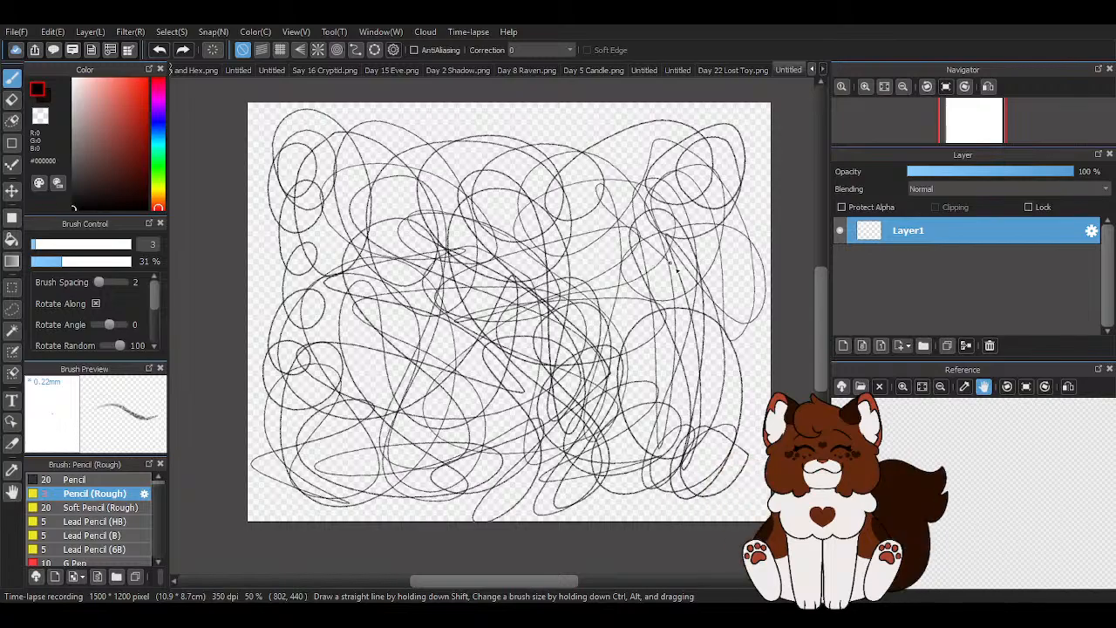
mouse_move(667, 306)
left_mouse_down()
mouse_move(660, 393)
mouse_move(462, 210)
mouse_move(441, 141)
mouse_move(499, 107)
mouse_move(468, 194)
mouse_move(479, 150)
mouse_move(448, 150)
mouse_move(415, 198)
mouse_move(402, 251)
mouse_move(373, 246)
mouse_move(409, 469)
mouse_move(345, 366)
left_mouse_up()
mouse_move(316, 484)
left_mouse_down()
mouse_move(272, 471)
mouse_move(270, 504)
mouse_move(364, 410)
mouse_move(321, 349)
mouse_move(297, 418)
mouse_move(409, 288)
mouse_move(478, 443)
left_mouse_up()
left_click_drag(404, 466, 436, 397)
mouse_move(351, 369)
left_mouse_down()
mouse_move(354, 423)
mouse_move(308, 349)
mouse_move(302, 389)
mouse_move(373, 443)
mouse_move(400, 316)
mouse_move(485, 381)
mouse_move(473, 229)
mouse_move(498, 444)
mouse_move(513, 422)
mouse_move(410, 348)
mouse_move(427, 338)
mouse_move(386, 366)
mouse_move(412, 359)
mouse_move(402, 379)
mouse_move(469, 442)
mouse_move(479, 421)
mouse_move(451, 324)
mouse_move(425, 305)
mouse_move(453, 397)
left_mouse_up()
mouse_move(499, 296)
left_mouse_down()
mouse_move(480, 409)
mouse_move(444, 432)
left_mouse_up()
mouse_move(416, 384)
left_mouse_down()
mouse_move(436, 410)
mouse_move(466, 279)
left_mouse_up()
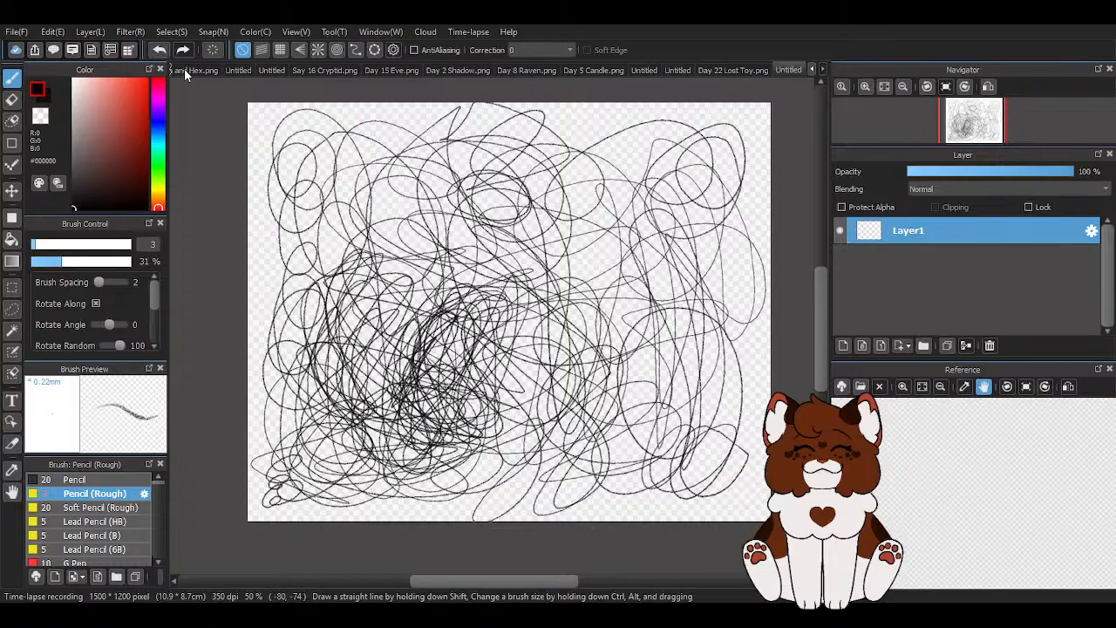
left_click(162, 51)
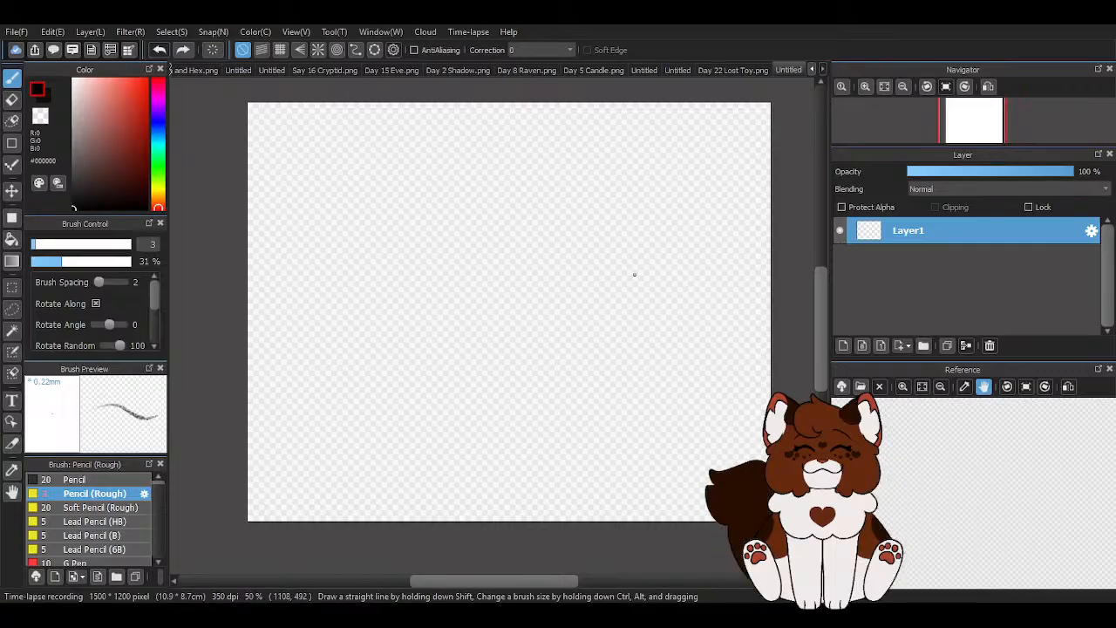
- Sketch a large circle with several loose overlapping strokes in the canvas's upper right area
scroll(648, 197, "up", 2)
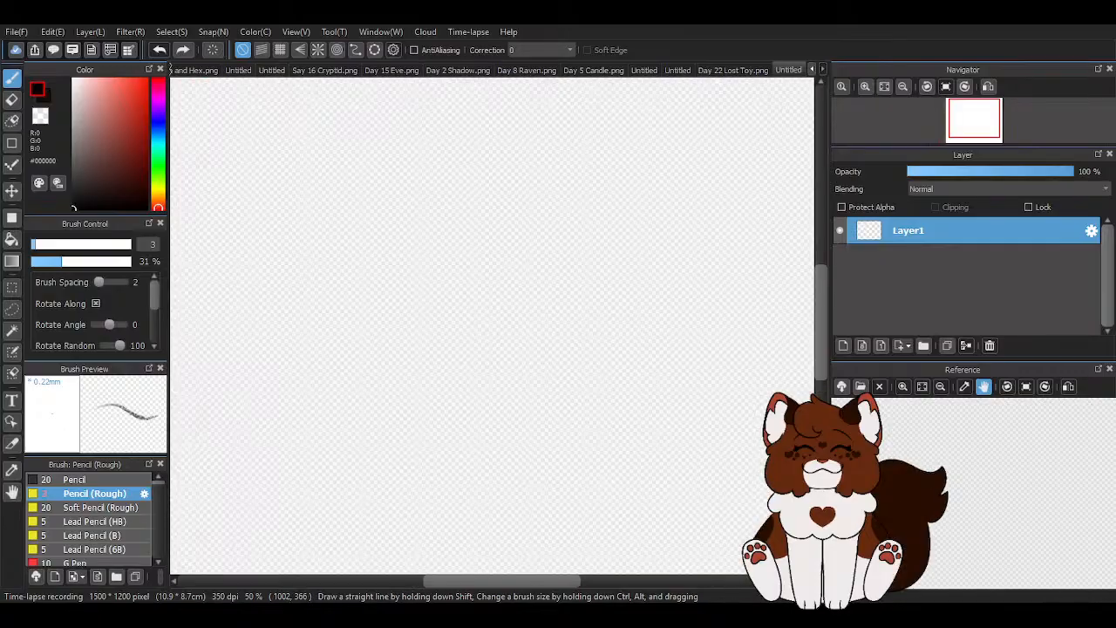
mouse_move(629, 190)
left_mouse_down()
mouse_move(534, 181)
mouse_move(540, 200)
mouse_move(506, 259)
left_mouse_up()
left_click_drag(517, 218, 543, 292)
left_click_drag(515, 249, 605, 295)
scroll(640, 226, "up", 2)
mouse_move(560, 124)
left_mouse_down()
mouse_move(669, 209)
mouse_move(599, 376)
left_mouse_up()
mouse_move(499, 373)
left_mouse_down()
mouse_move(604, 362)
mouse_move(667, 253)
left_mouse_up()
mouse_move(598, 344)
left_mouse_down()
mouse_move(598, 144)
mouse_move(558, 135)
left_mouse_up()
left_click_drag(420, 134, 631, 154)
- Sketch an arrow pointing right beside the circle, and erase it
scroll(568, 331, "down", 2)
left_click_drag(584, 299, 621, 273)
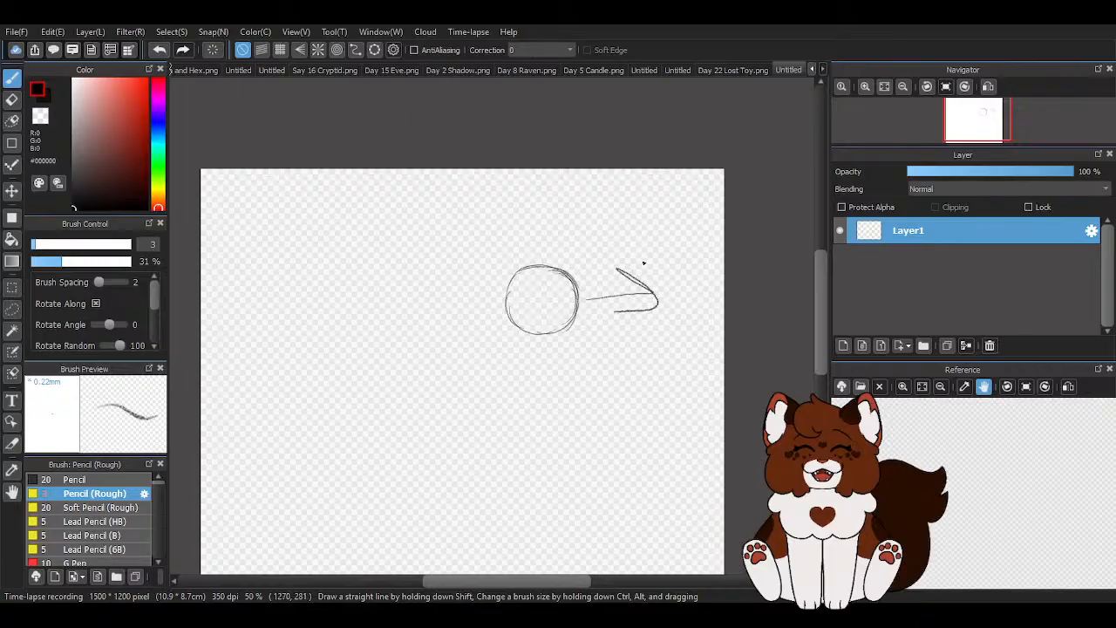
scroll(640, 217, "down", 1)
scroll(681, 258, "up", 1)
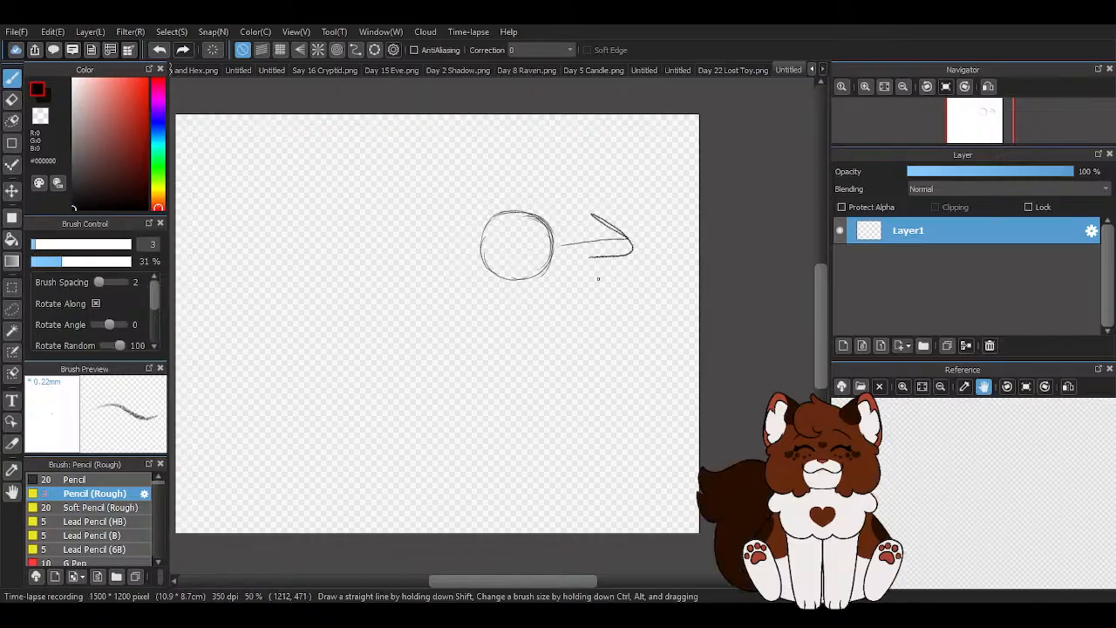
scroll(598, 278, "down", 1)
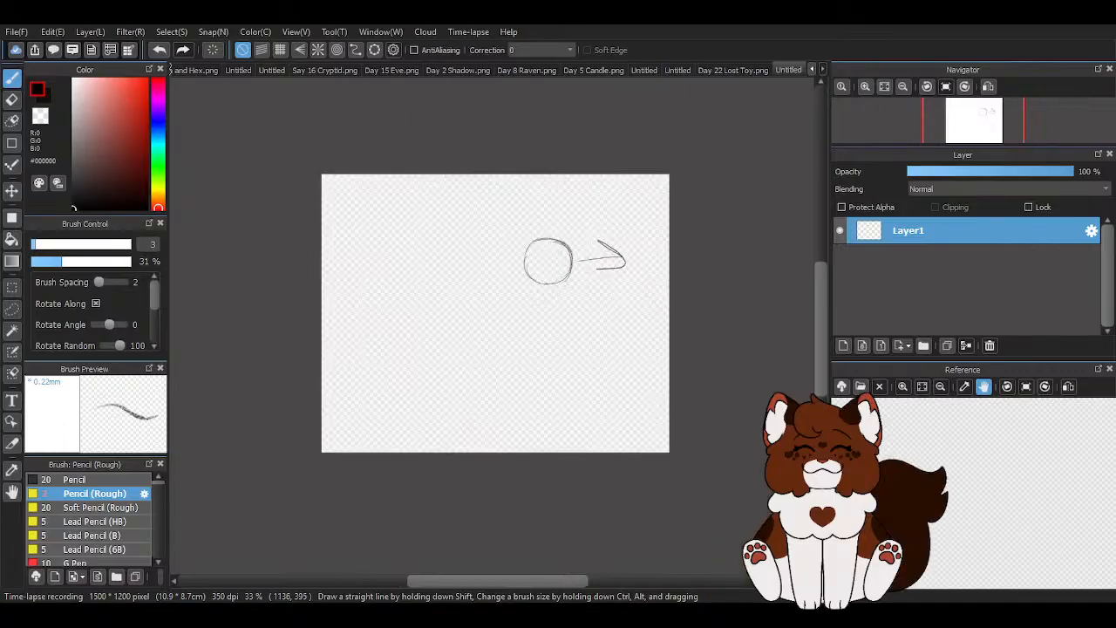
scroll(584, 265, "up", 1)
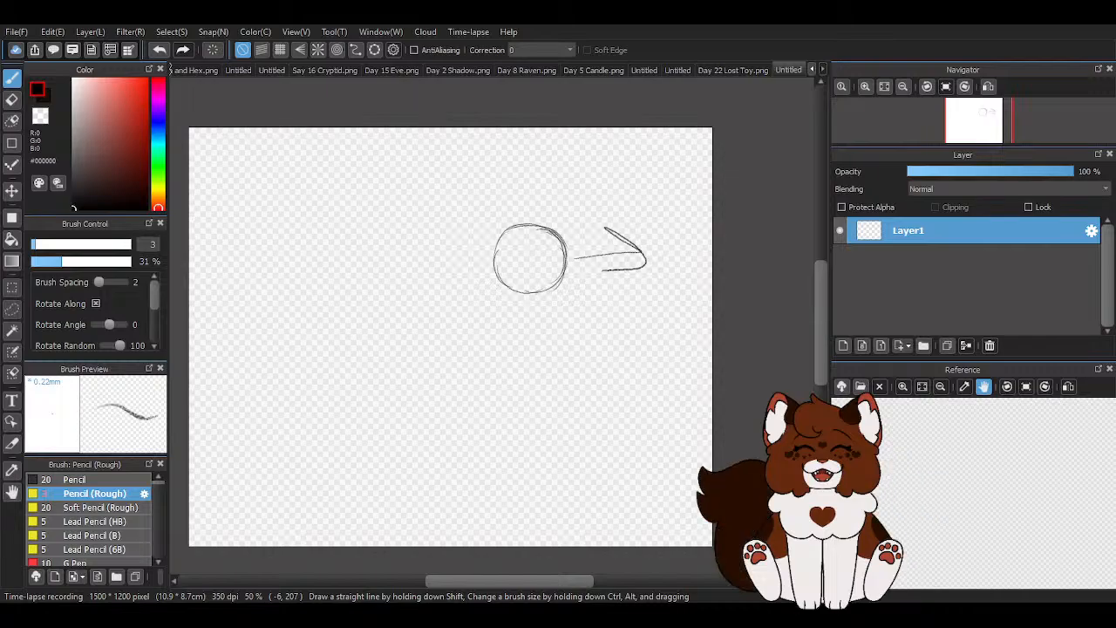
left_click(11, 106)
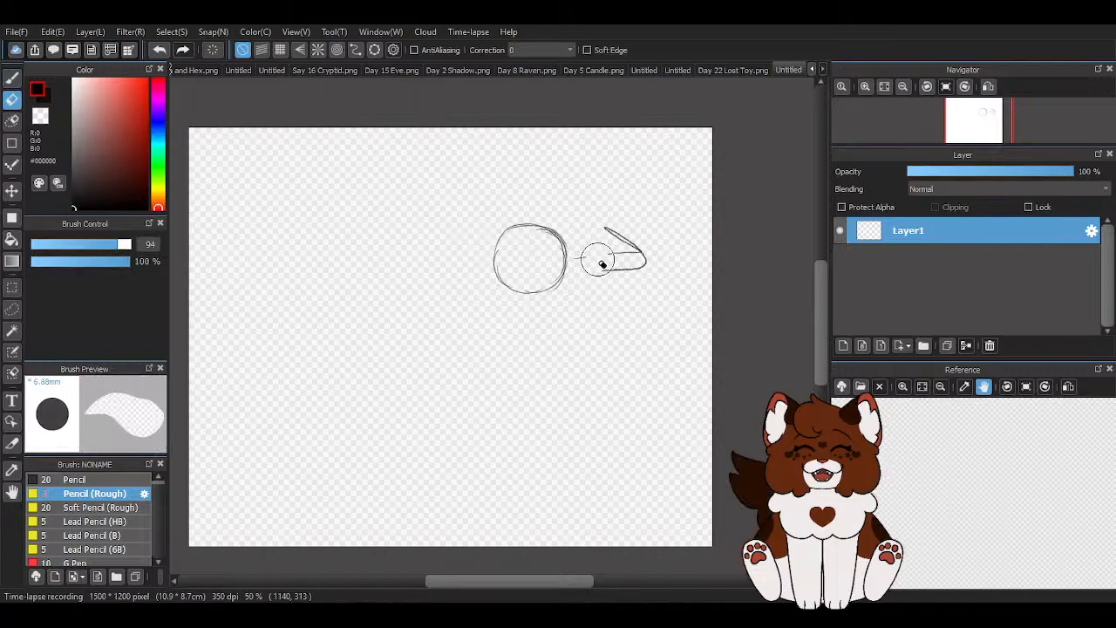
left_click_drag(610, 309, 629, 230)
- Move the circle sketch to the upper left area of the canvas with the Move tool
left_click(11, 190)
left_click_drag(561, 305, 315, 328)
left_click(11, 76)
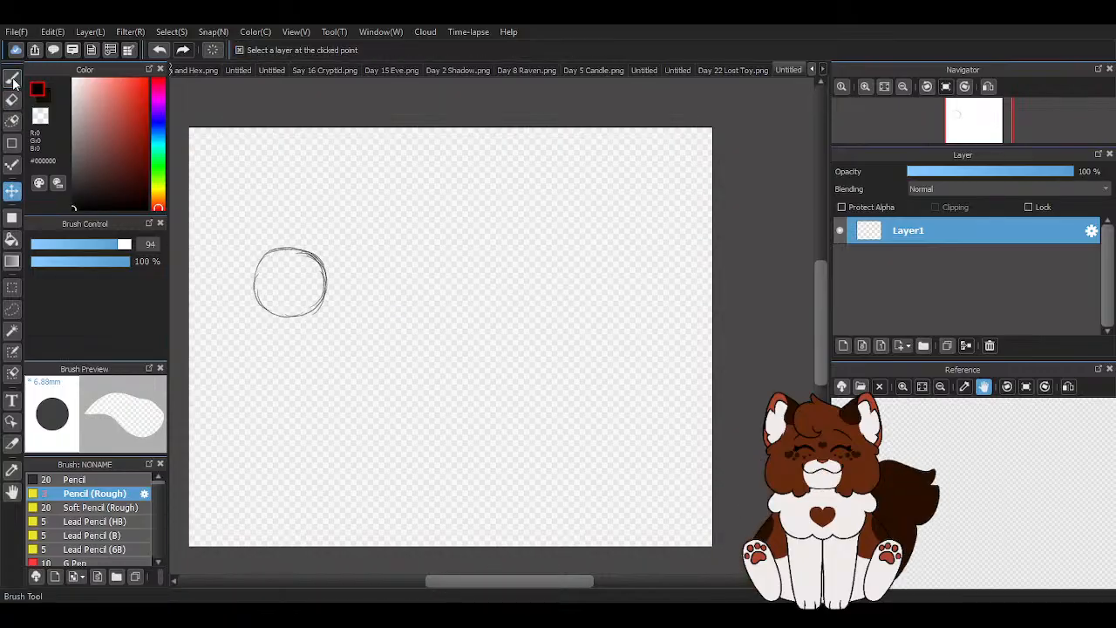
left_click(11, 190)
left_click_drag(294, 296, 305, 276)
left_click(12, 77)
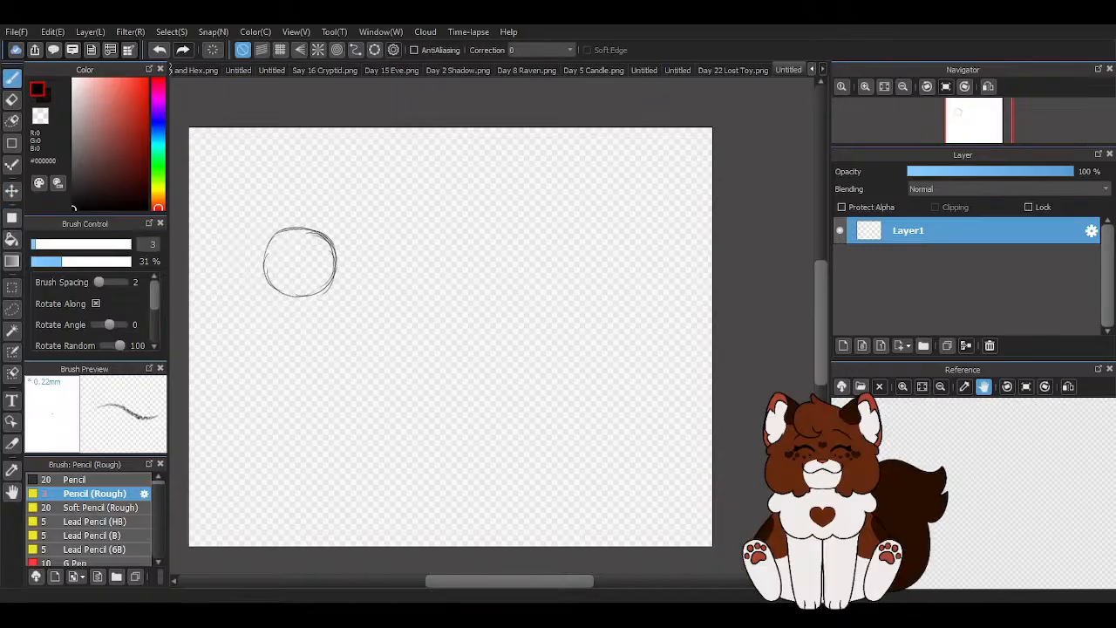
- Reinforce the circle's outline with extra rough pencil strokes along its upper and right sides
scroll(238, 294, "up", 3)
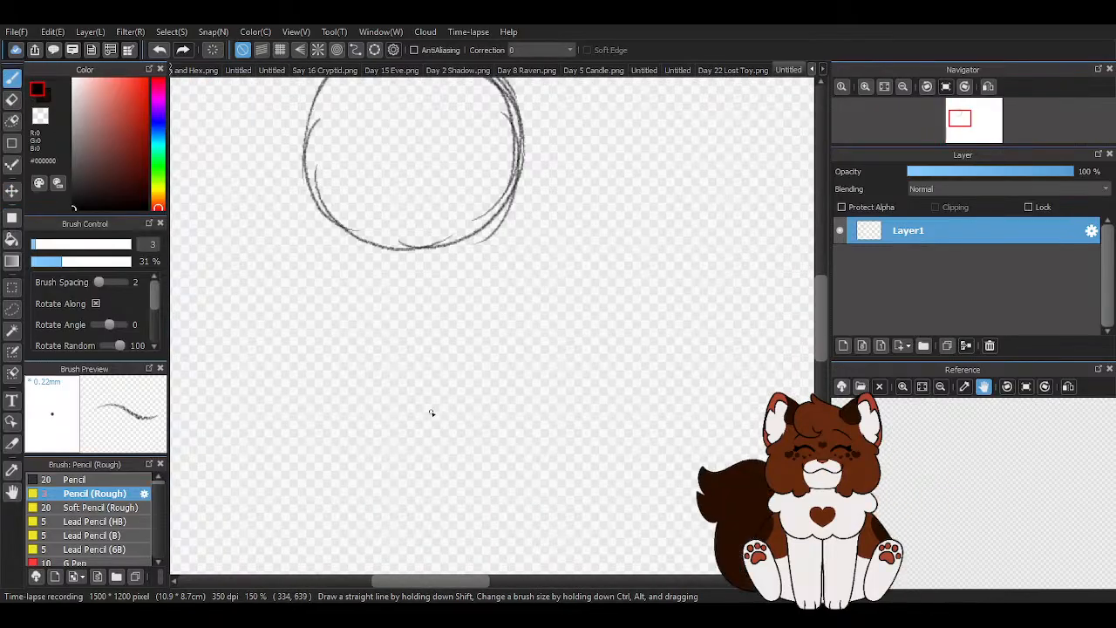
scroll(433, 414, "down", 3)
scroll(360, 273, "up", 3)
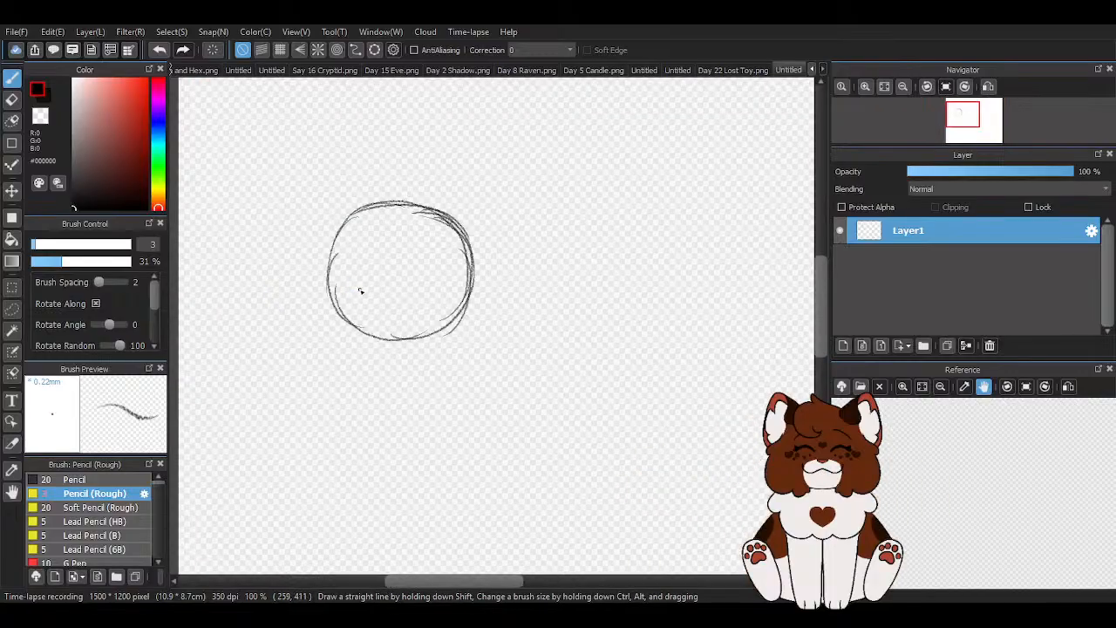
mouse_move(277, 225)
left_mouse_down()
mouse_move(378, 176)
mouse_move(441, 196)
mouse_move(413, 202)
mouse_move(465, 334)
mouse_move(463, 307)
mouse_move(345, 384)
left_mouse_up()
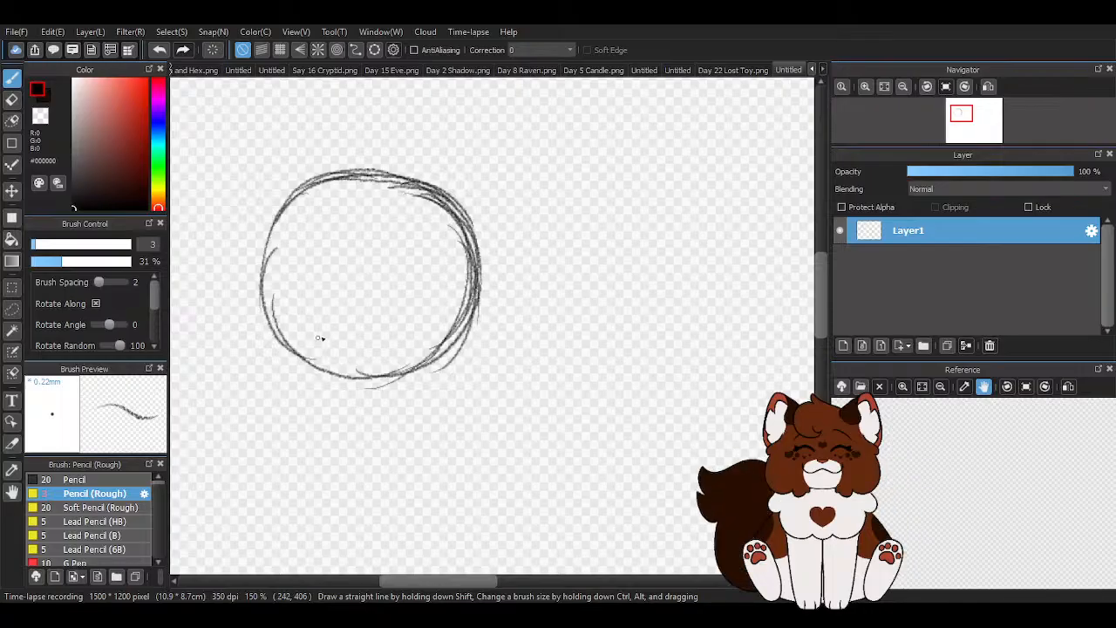
- Sketch a small muzzle circle inside the large circle, against its lower left edge
mouse_move(304, 281)
left_mouse_down()
mouse_move(336, 318)
mouse_move(307, 285)
left_mouse_up()
scroll(260, 307, "up", 3)
scroll(298, 376, "down", 2)
scroll(439, 418, "up", 1)
scroll(390, 277, "down", 2)
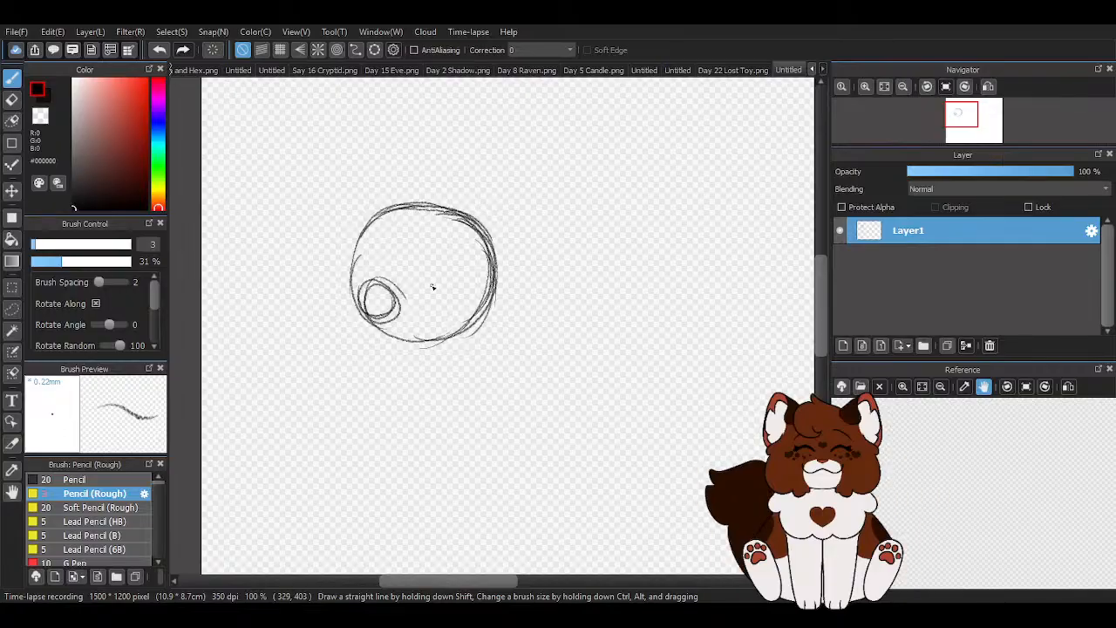
- Draw a muzzle outline around the small circle and join it to the base of the large circle
scroll(432, 287, "up", 1)
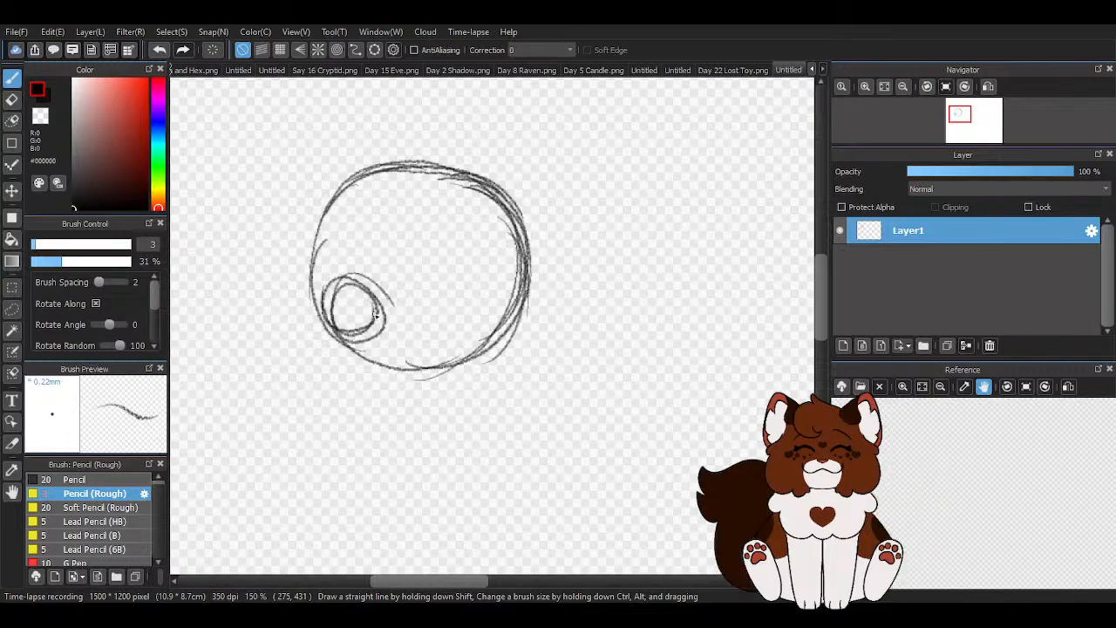
scroll(297, 295, "up", 2)
scroll(447, 332, "up", 1)
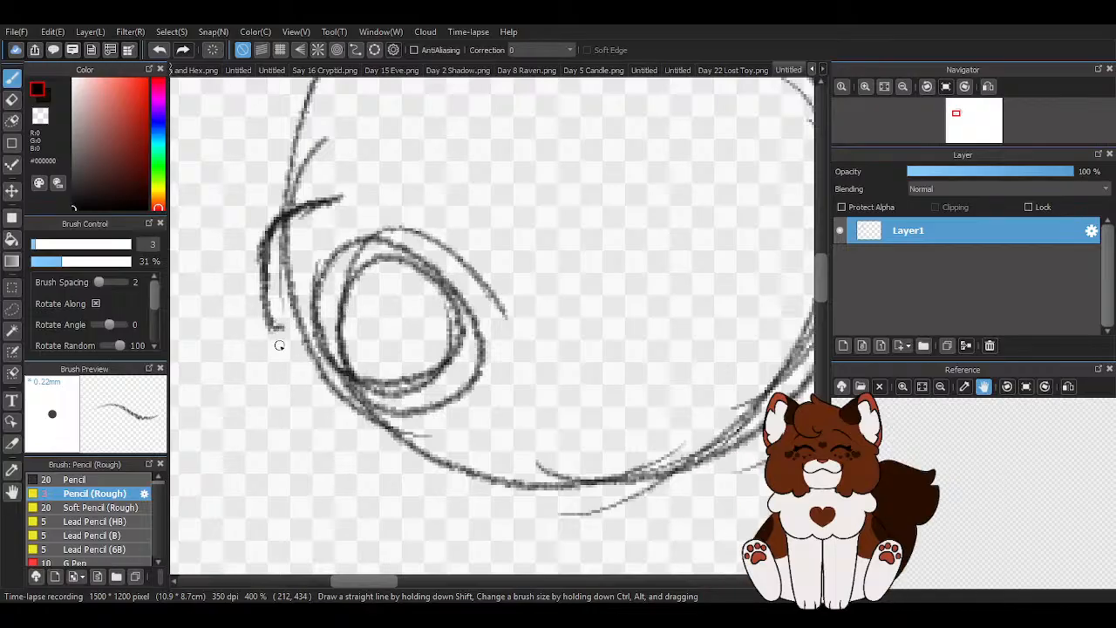
left_click_drag(301, 404, 438, 433)
mouse_move(312, 404)
left_mouse_down()
mouse_move(365, 415)
mouse_move(511, 485)
left_mouse_up()
mouse_move(342, 413)
left_mouse_down()
mouse_move(542, 484)
mouse_move(516, 479)
left_mouse_up()
left_click_drag(277, 380, 356, 419)
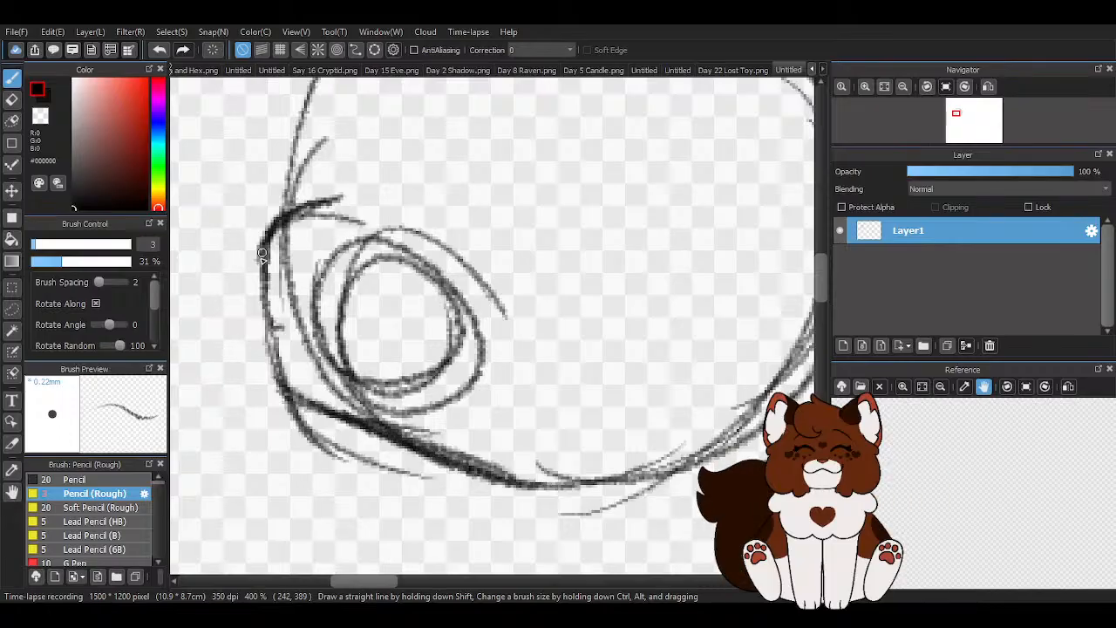
left_click_drag(267, 239, 276, 373)
left_click_drag(263, 276, 333, 442)
left_click_drag(277, 387, 331, 441)
left_click_drag(305, 418, 521, 476)
- Undo the muzzle outline strokes and the small circle, keeping only the large circle
scroll(294, 313, "down", 3)
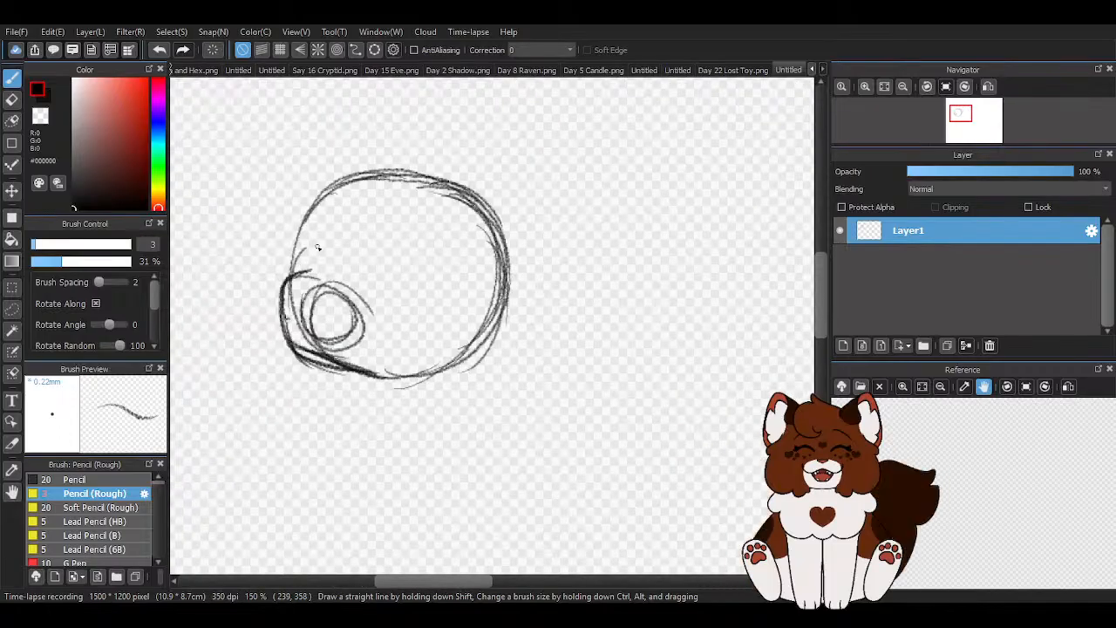
scroll(317, 248, "up", 1)
left_click(159, 49)
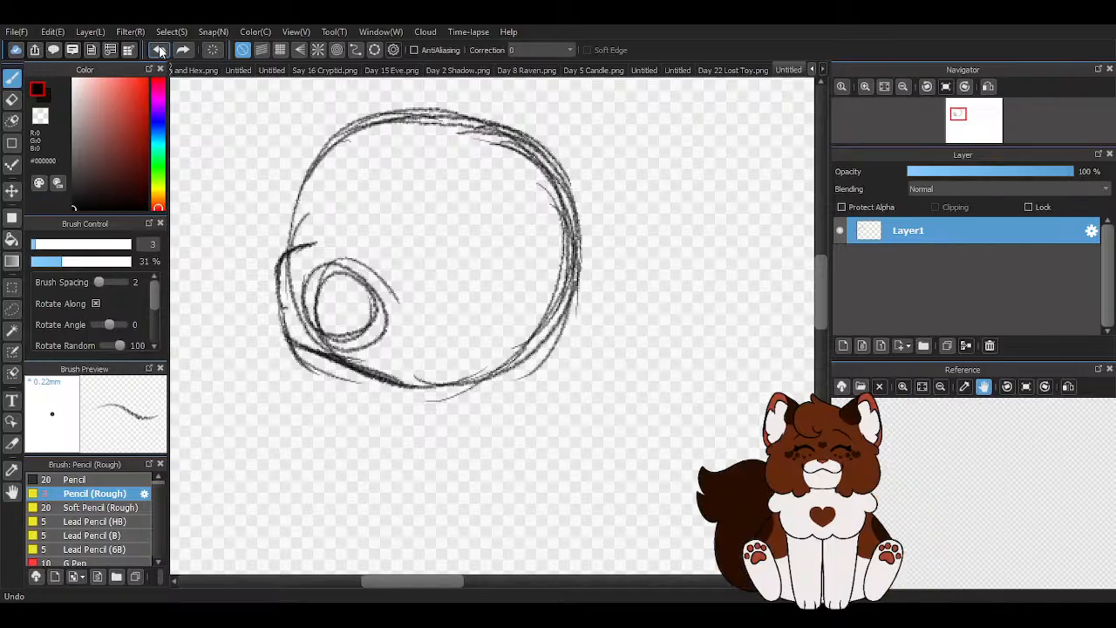
left_click(160, 50)
left_click(160, 50)
left_click(160, 49)
left_click(159, 50)
left_click(160, 49)
left_click(160, 49)
left_click(160, 49)
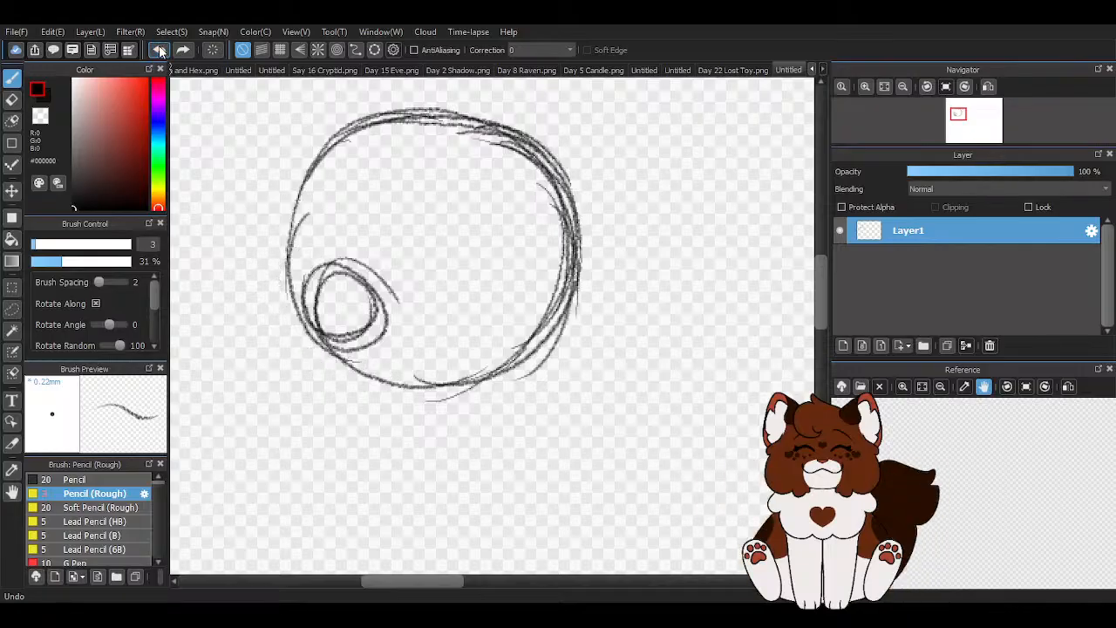
left_click(159, 50)
- Sketch a small muzzle circle overlapping the large circle's lower left edge and extending slightly outside it
scroll(431, 266, "down", 2)
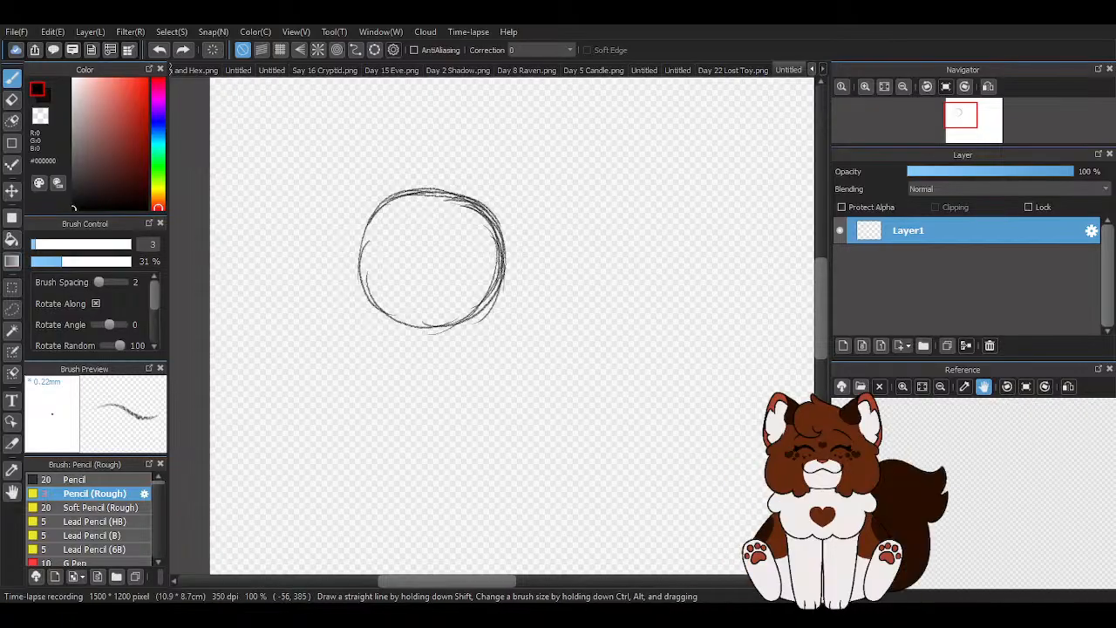
scroll(356, 309, "up", 3)
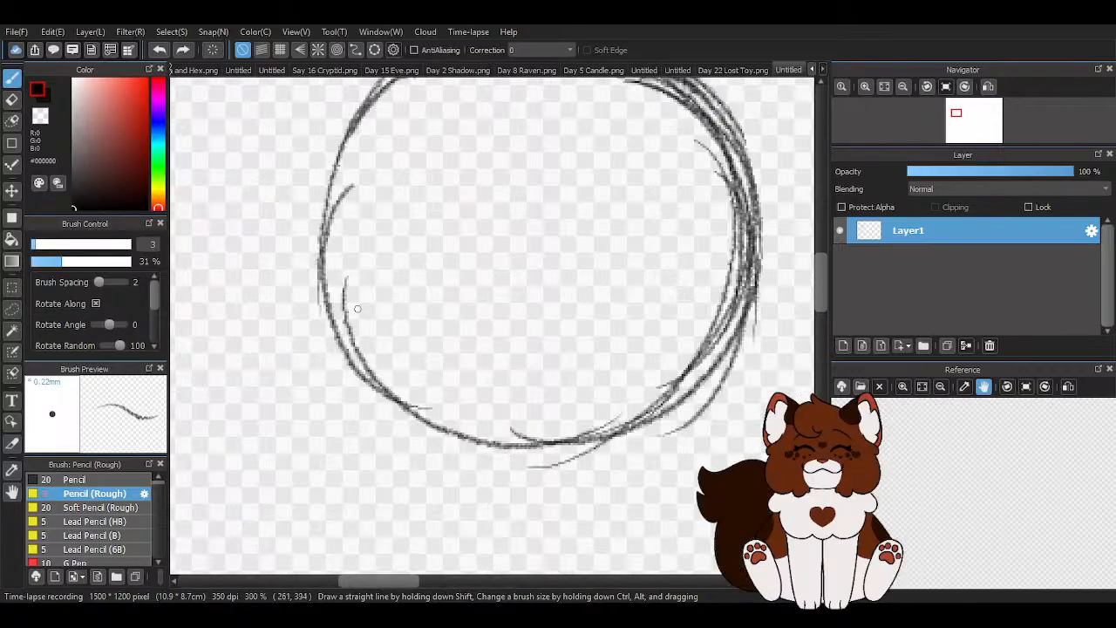
mouse_move(427, 246)
left_mouse_down()
mouse_move(461, 311)
mouse_move(339, 311)
mouse_move(367, 270)
mouse_move(307, 269)
mouse_move(335, 349)
mouse_move(373, 263)
mouse_move(386, 335)
mouse_move(309, 267)
mouse_move(301, 298)
mouse_move(401, 301)
left_mouse_up()
scroll(340, 311, "down", 3)
scroll(305, 266, "up", 2)
key("ctrl+z")
left_click_drag(353, 265, 392, 347)
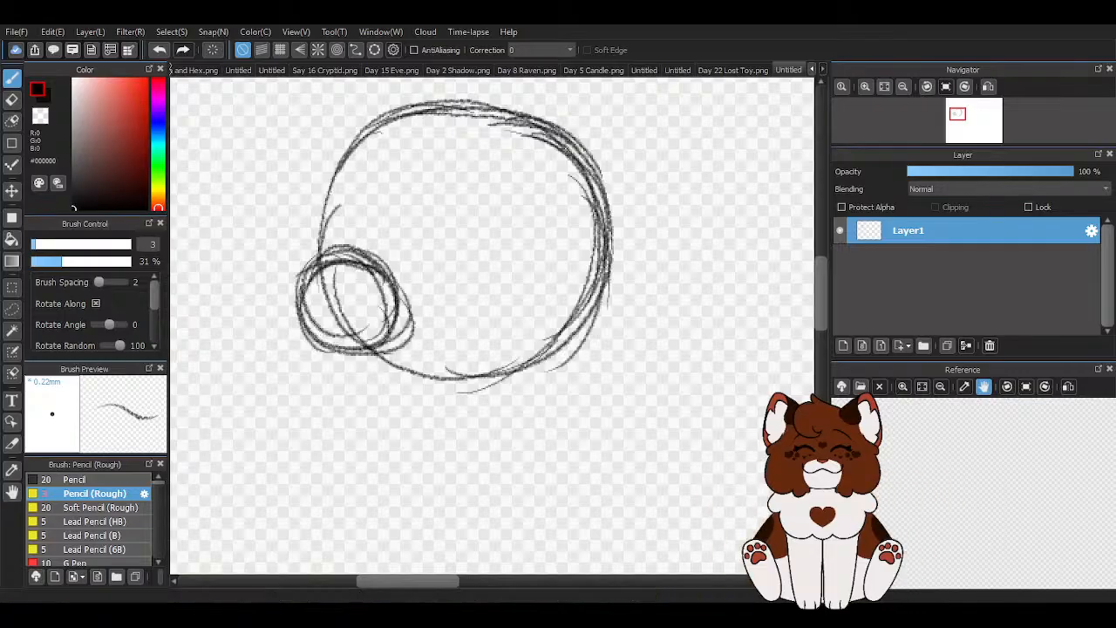
- Draw a contour around the muzzle circle's outer side and underneath it, joining the bottom of the large circle
scroll(486, 272, "down", 3)
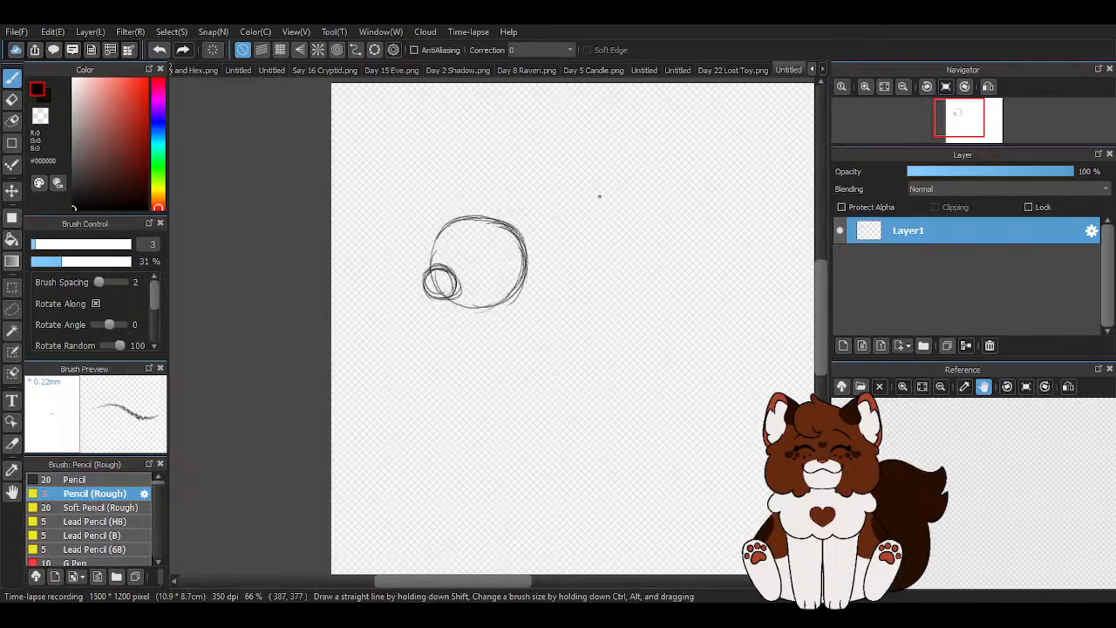
scroll(570, 212, "up", 2)
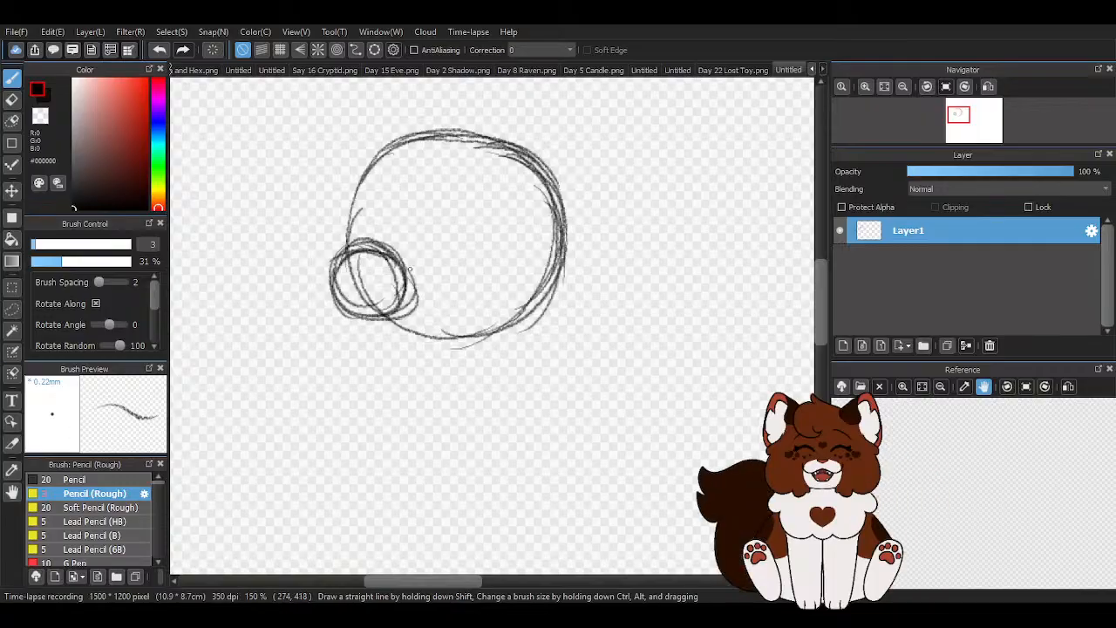
scroll(418, 283, "up", 2)
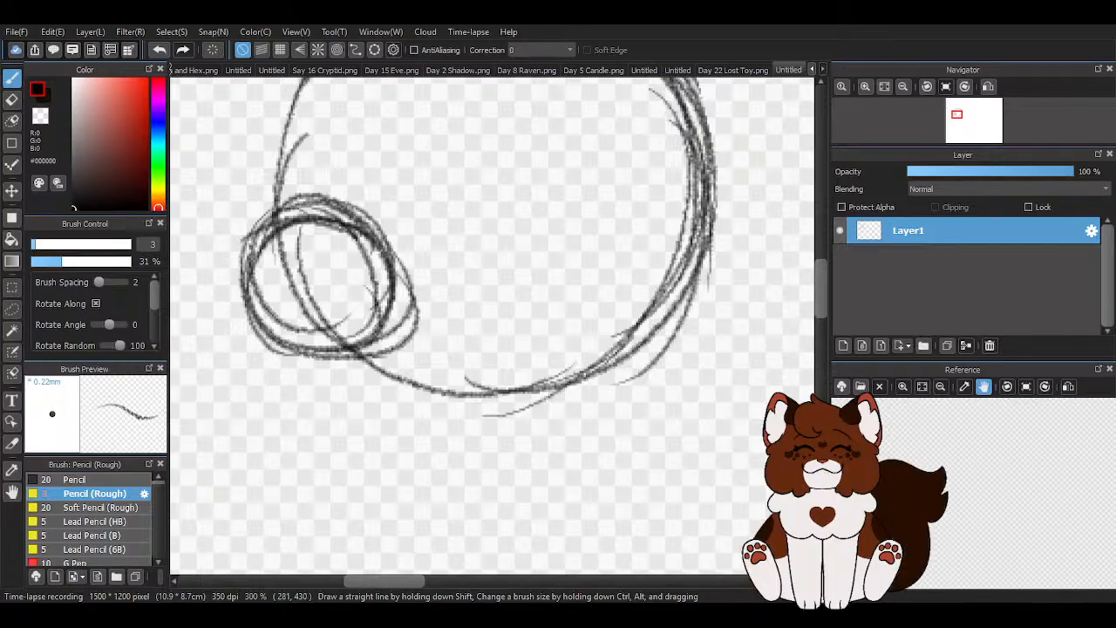
scroll(418, 292, "down", 1)
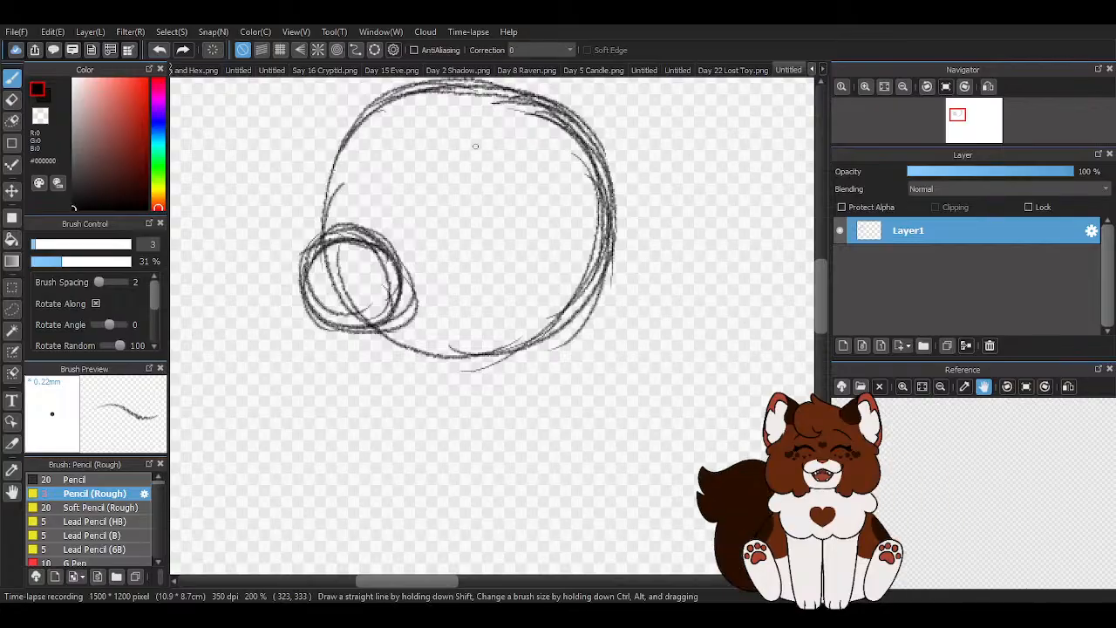
scroll(427, 292, "down", 2)
scroll(423, 305, "up", 3)
scroll(420, 292, "down", 1)
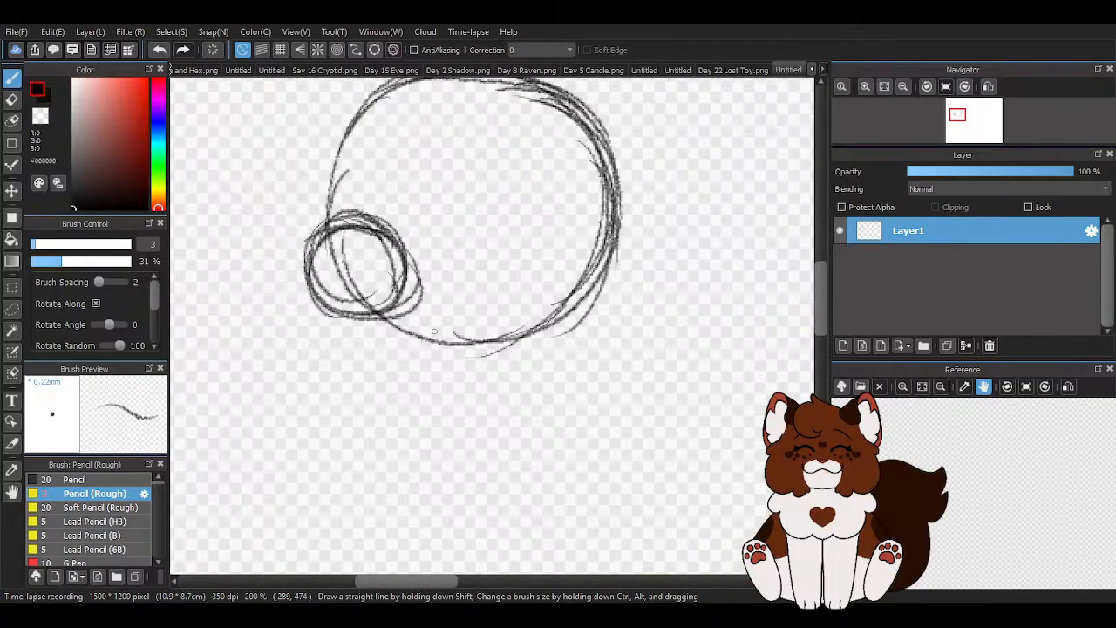
mouse_move(345, 209)
left_mouse_down()
mouse_move(307, 247)
mouse_move(316, 225)
mouse_move(301, 286)
left_mouse_up()
left_click_drag(319, 225, 308, 298)
mouse_move(305, 234)
left_mouse_down()
mouse_move(317, 307)
mouse_move(304, 260)
mouse_move(333, 325)
left_mouse_up()
left_click_drag(304, 260, 338, 328)
mouse_move(308, 281)
left_mouse_down()
mouse_move(352, 335)
mouse_move(471, 339)
left_mouse_up()
left_click_drag(343, 330, 534, 335)
left_click_drag(462, 343, 577, 283)
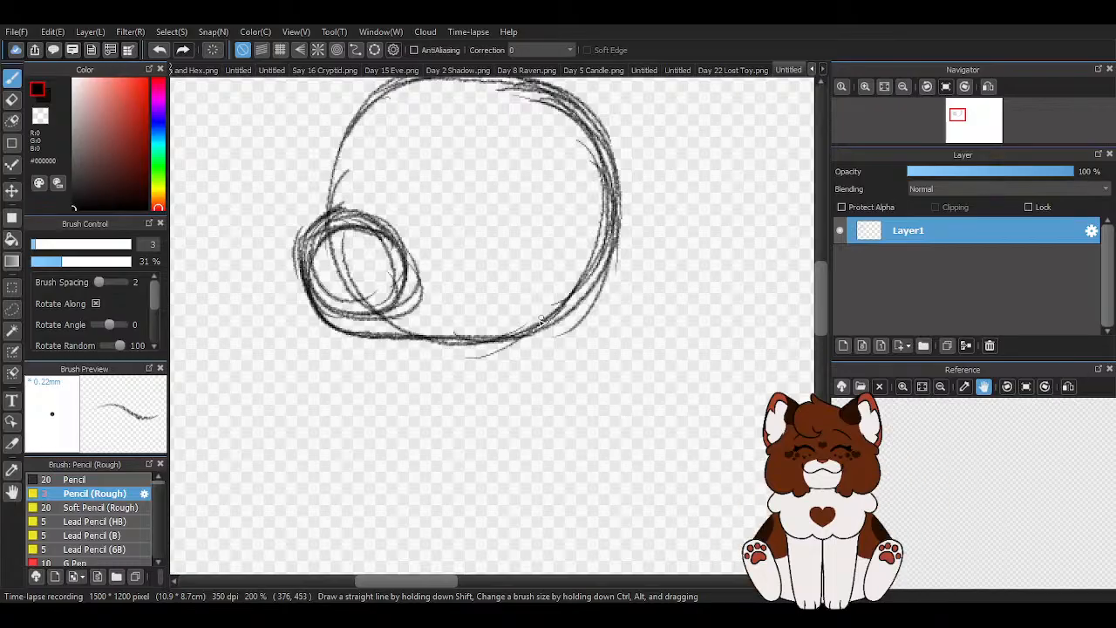
- Darken the head outline with repeated strokes along the top and the right side of the large circle
scroll(515, 344, "down", 2)
scroll(478, 237, "up", 2)
left_click_drag(345, 336, 360, 285)
mouse_move(378, 236)
left_mouse_down()
mouse_move(549, 197)
mouse_move(593, 289)
left_mouse_up()
left_click_drag(542, 205, 640, 376)
left_click_drag(601, 253, 620, 431)
mouse_move(532, 455)
left_mouse_down()
mouse_move(613, 399)
mouse_move(622, 259)
left_mouse_up()
left_click_drag(446, 190, 607, 233)
mouse_move(542, 211)
left_mouse_down()
mouse_move(619, 373)
mouse_move(573, 419)
left_mouse_up()
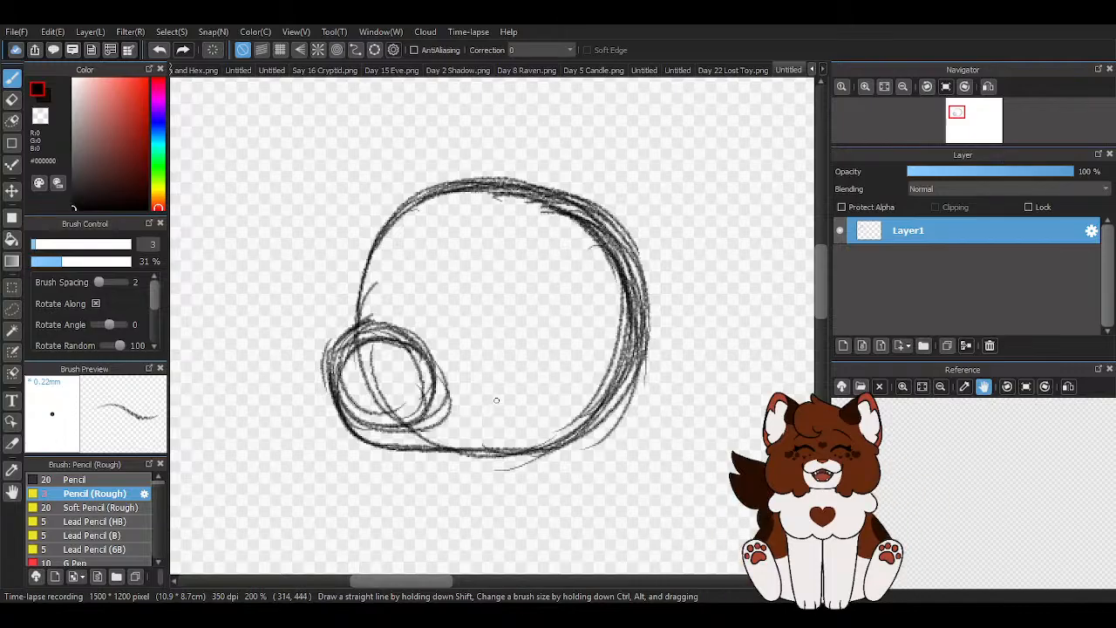
- Erase the small muzzle circle and the construction lines inside the head, using the transparent colour and an eraser of size 23
scroll(496, 400, "up", 1)
key("z")
scroll(250, 338, "up", 1)
mouse_move(365, 270)
left_mouse_down()
mouse_move(276, 308)
mouse_move(259, 380)
mouse_move(297, 449)
mouse_move(471, 510)
mouse_move(343, 489)
mouse_move(409, 445)
mouse_move(462, 436)
mouse_move(453, 461)
mouse_move(457, 410)
left_mouse_up()
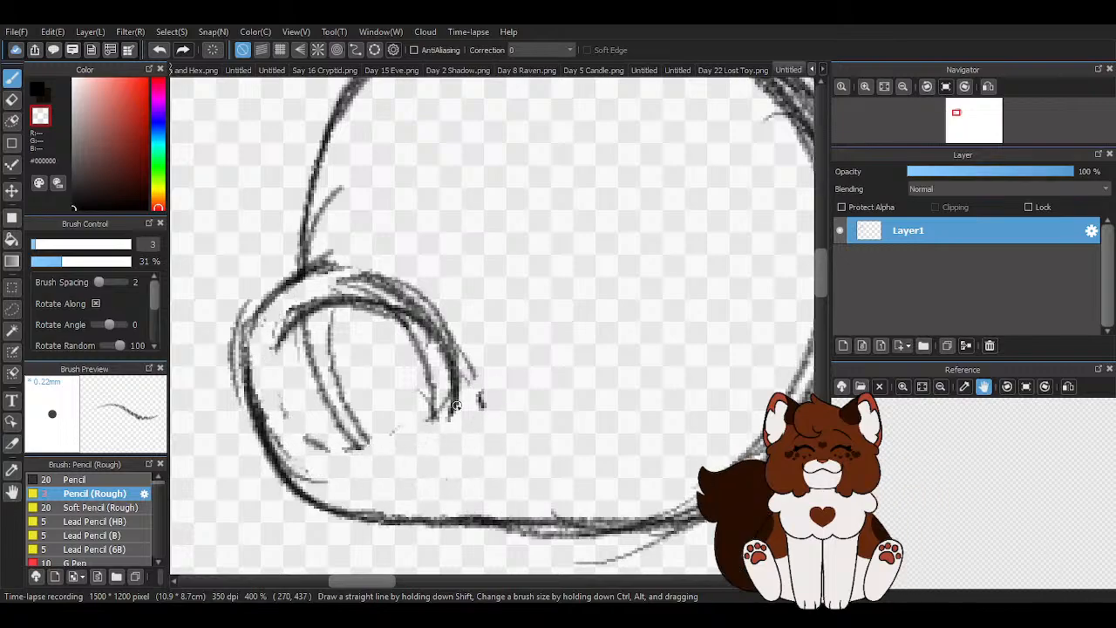
key("e")
scroll(573, 357, "down", 2)
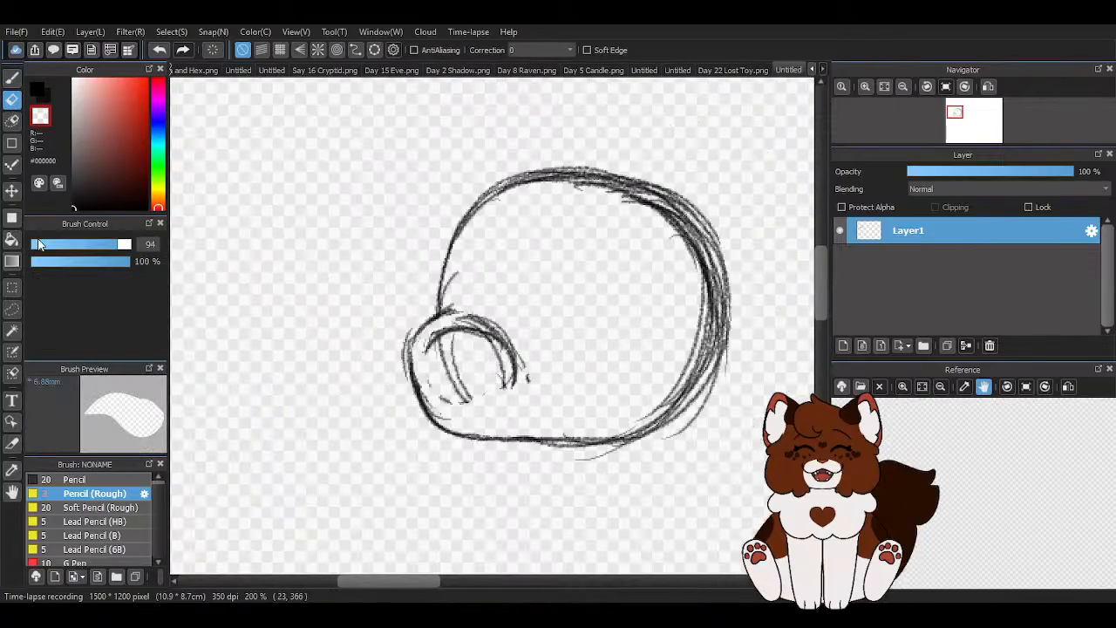
left_click_drag(39, 244, 80, 244)
mouse_move(466, 374)
left_mouse_down()
mouse_move(509, 365)
mouse_move(457, 350)
mouse_move(462, 331)
mouse_move(435, 355)
mouse_move(448, 403)
left_mouse_up()
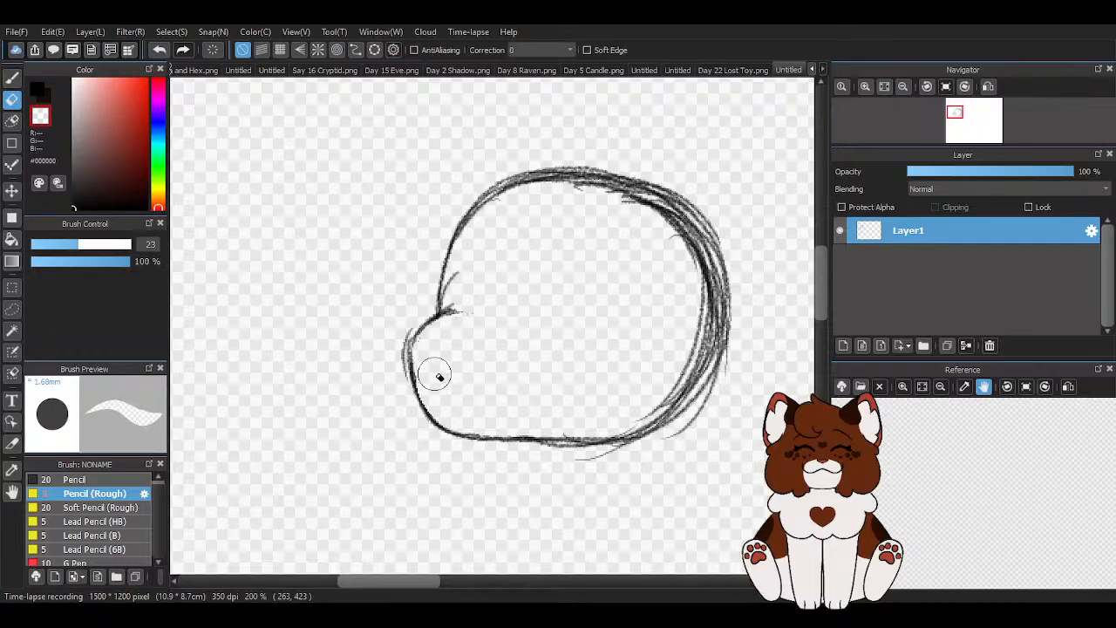
scroll(392, 267, "down", 5)
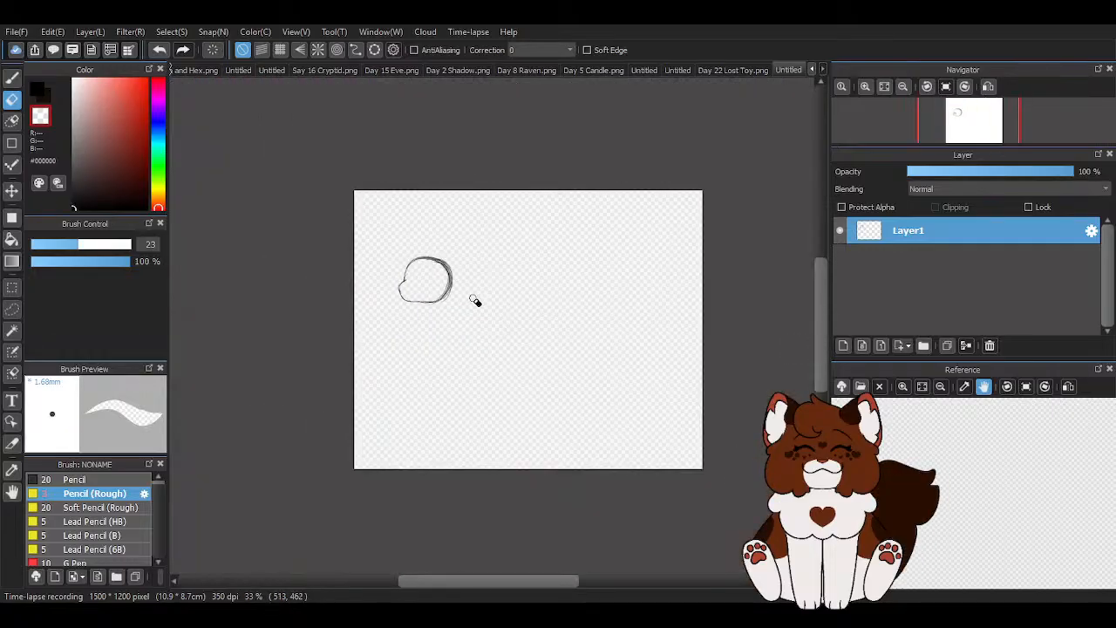
- Erase the entire head sketch with an eraser of size 61, leaving the canvas blank
scroll(475, 300, "up", 3)
left_click_drag(104, 244, 109, 244)
mouse_move(401, 347)
left_mouse_down()
mouse_move(330, 349)
mouse_move(445, 201)
mouse_move(309, 274)
left_mouse_up()
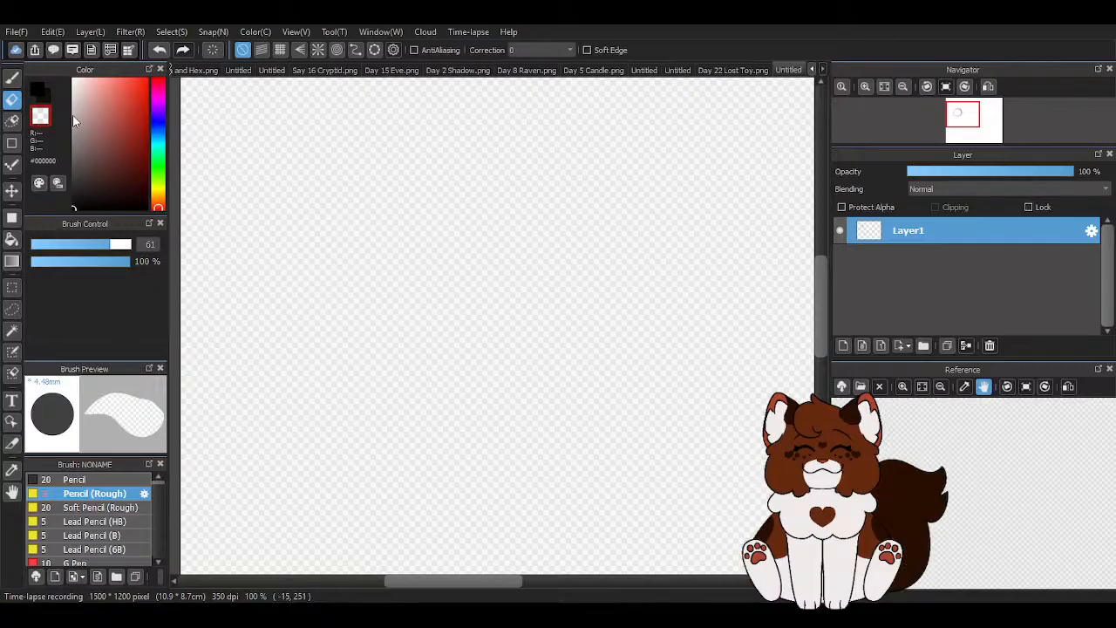
- Sketch a loose head circle in black with the Pencil (Rough) brush in the upper left part of the canvas
key("b")
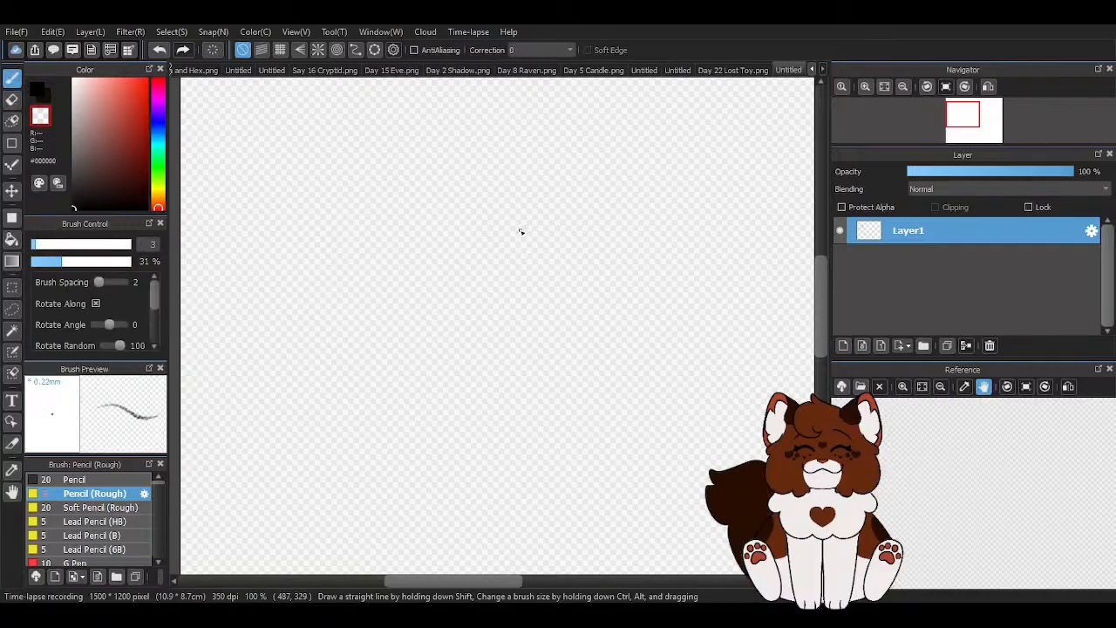
left_click(37, 91)
scroll(355, 154, "down", 3)
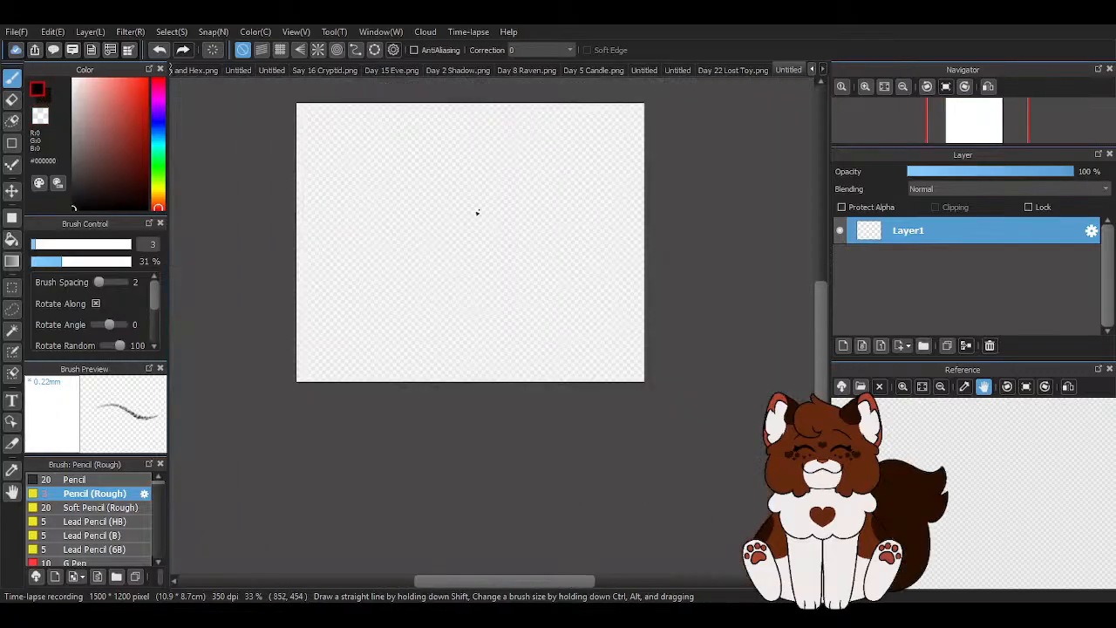
scroll(419, 198, "up", 4)
mouse_move(357, 180)
left_mouse_down()
mouse_move(441, 162)
mouse_move(333, 253)
mouse_move(437, 227)
left_mouse_up()
left_click_drag(437, 164, 440, 268)
mouse_move(416, 148)
left_mouse_down()
mouse_move(468, 264)
mouse_move(444, 274)
left_mouse_up()
left_click_drag(455, 174, 431, 281)
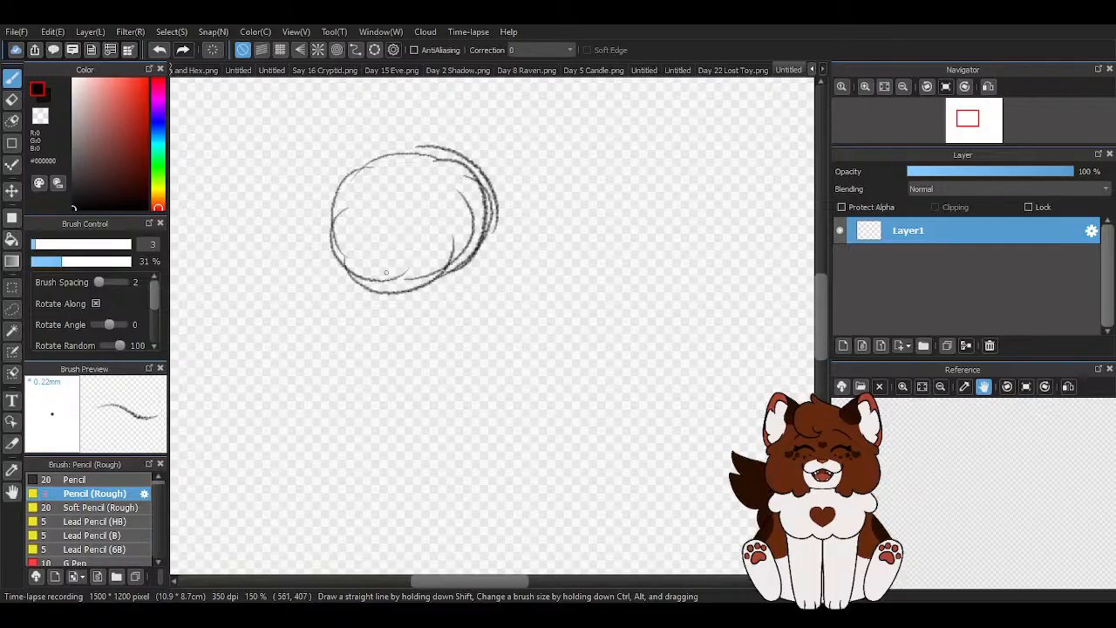
- Add a neck line below the head, a long sloping back line and two front leg lines for a body gesture
scroll(367, 210, "down", 3)
mouse_move(374, 242)
left_mouse_down()
mouse_move(390, 287)
mouse_move(536, 329)
left_mouse_up()
left_click_drag(422, 295, 551, 328)
left_click_drag(386, 283, 486, 326)
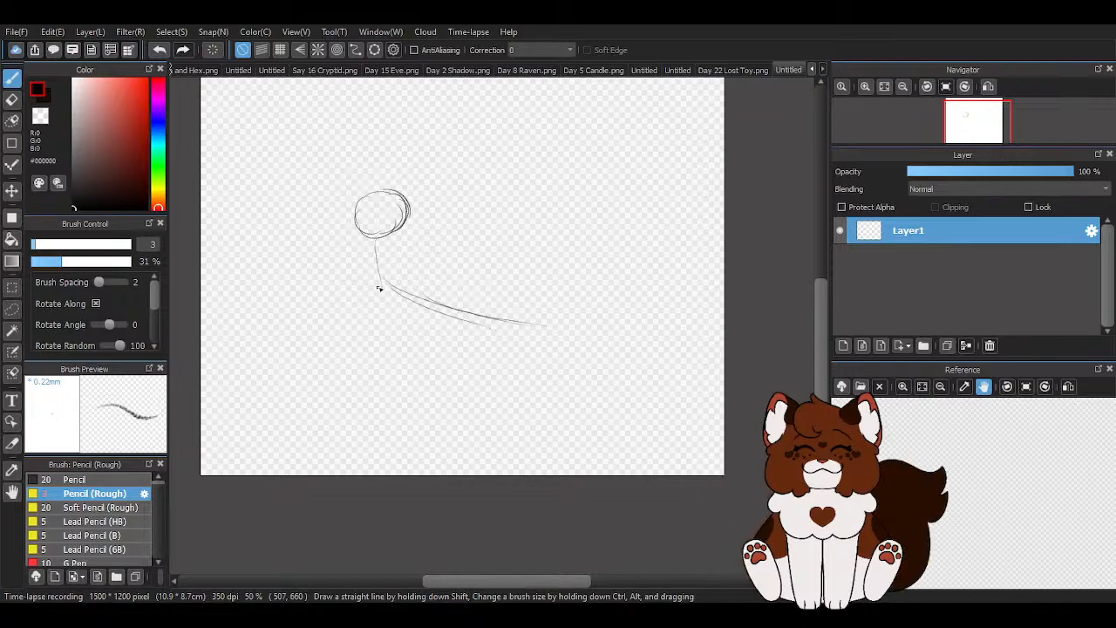
mouse_move(384, 280)
left_mouse_down()
mouse_move(415, 330)
mouse_move(380, 387)
left_mouse_up()
left_click_drag(378, 295, 302, 369)
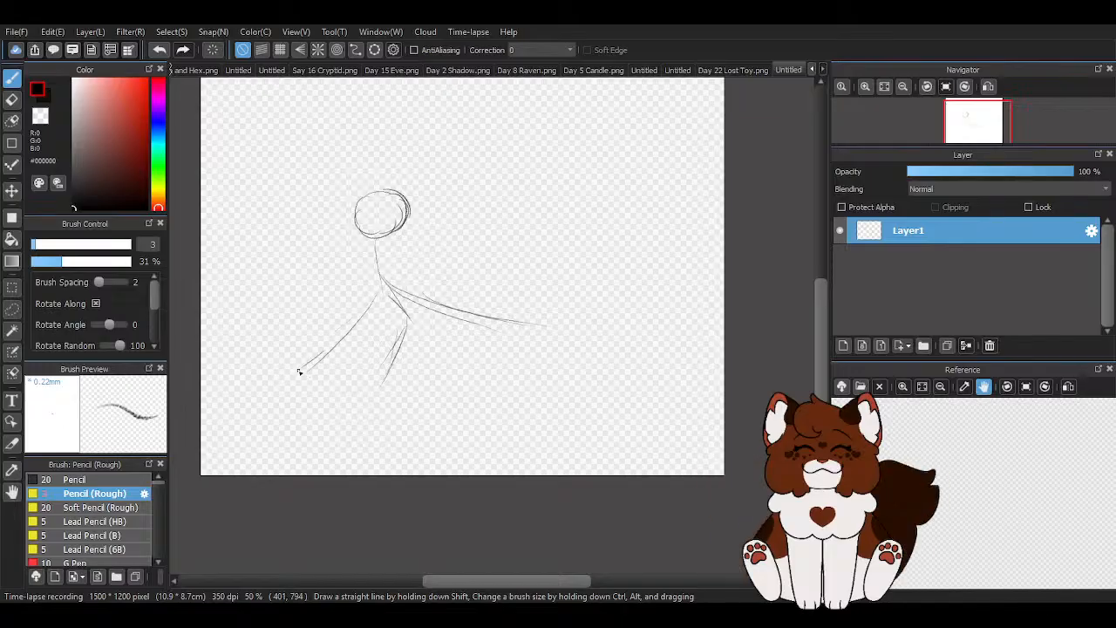
- Sketch a curved tail with splayed strokes at its end and a bent hind leg near the rear of the back line
mouse_move(528, 324)
left_mouse_down()
mouse_move(586, 352)
mouse_move(607, 395)
left_mouse_up()
mouse_move(554, 349)
left_mouse_down()
mouse_move(588, 350)
mouse_move(580, 398)
left_mouse_up()
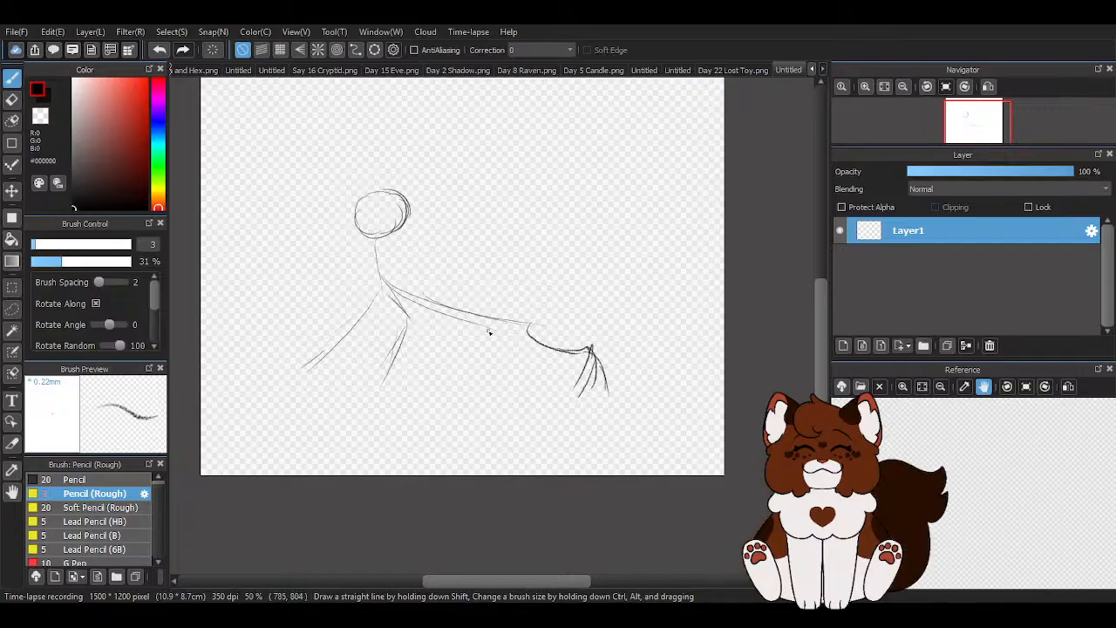
left_click_drag(503, 320, 428, 385)
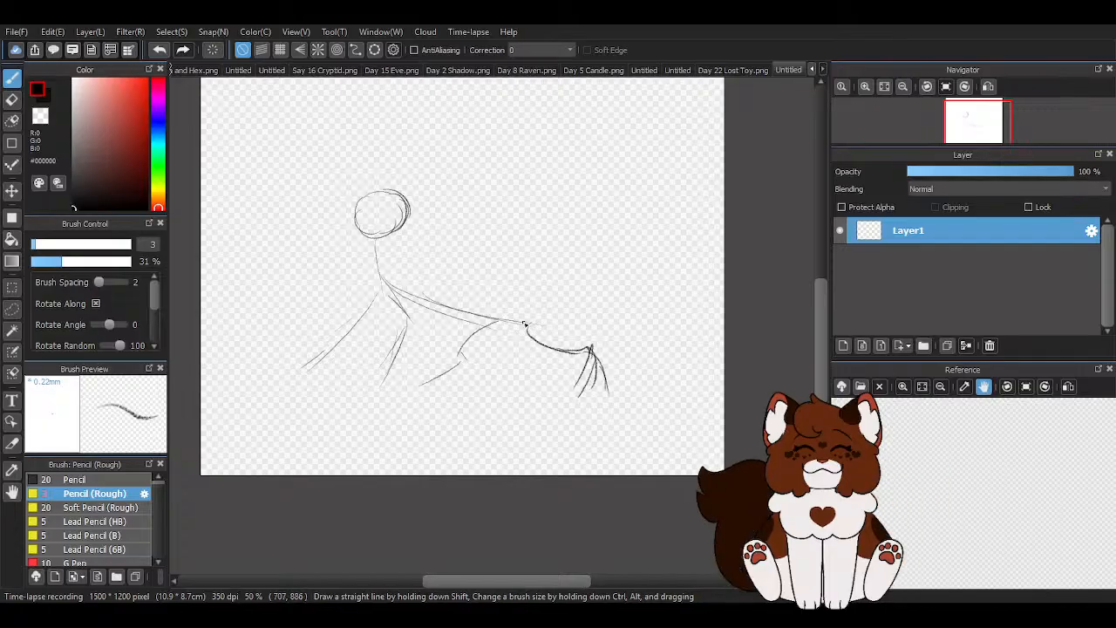
scroll(363, 218, "down", 1)
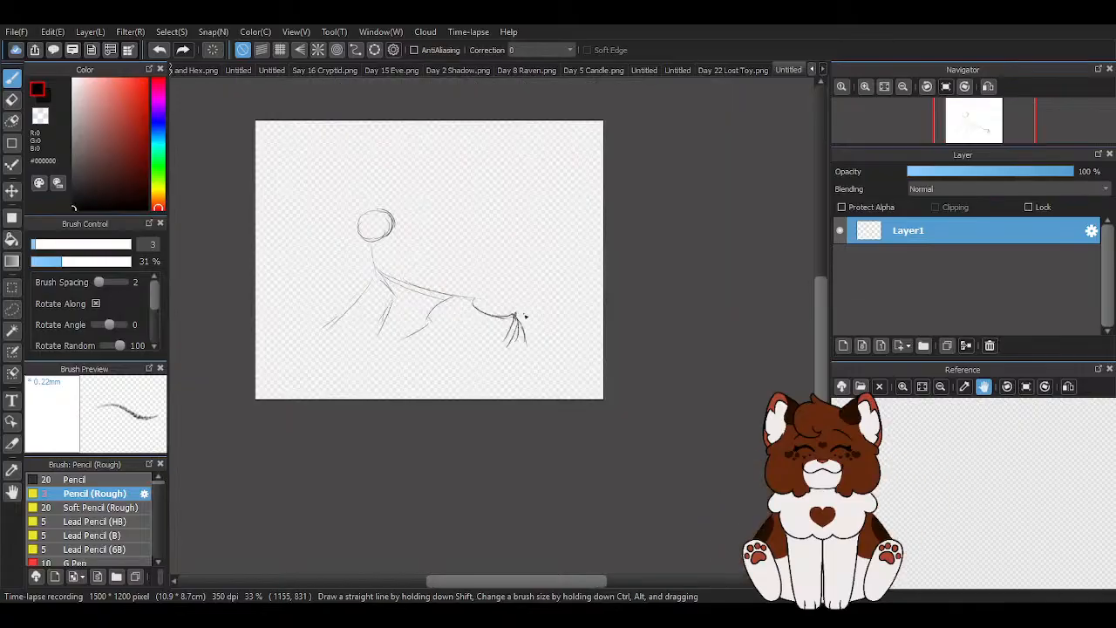
scroll(435, 239, "up", 1)
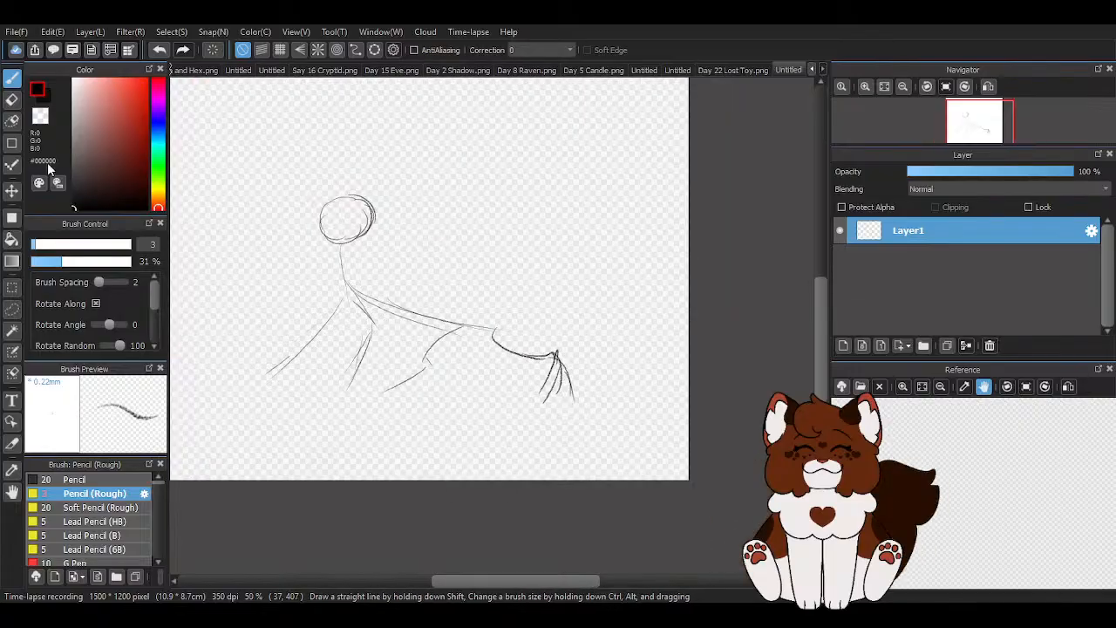
- Erase the whole body gesture sketch with an enlarged eraser and return to the rough pencil brush
left_click(13, 99)
left_click_drag(99, 245, 123, 244)
mouse_move(264, 351)
left_mouse_down()
mouse_move(466, 331)
mouse_move(486, 370)
mouse_move(444, 298)
mouse_move(316, 284)
mouse_move(334, 271)
mouse_move(360, 422)
mouse_move(358, 371)
mouse_move(452, 394)
mouse_move(322, 376)
mouse_move(273, 232)
left_mouse_up()
left_click(13, 78)
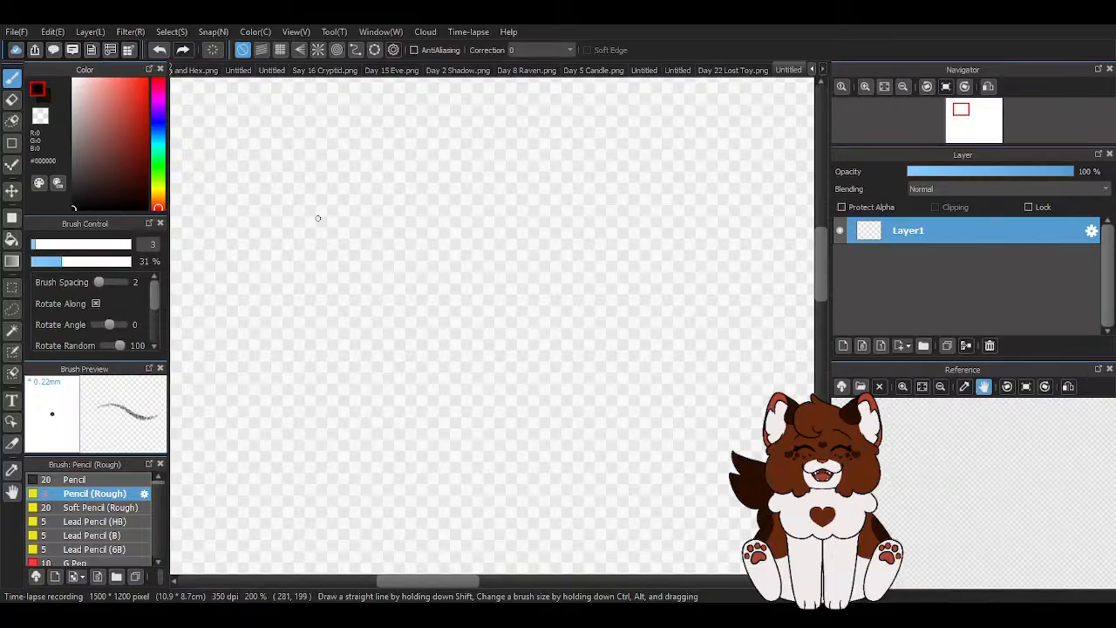
mouse_move(232, 100)
left_mouse_down()
mouse_move(270, 135)
mouse_move(237, 175)
left_mouse_up()
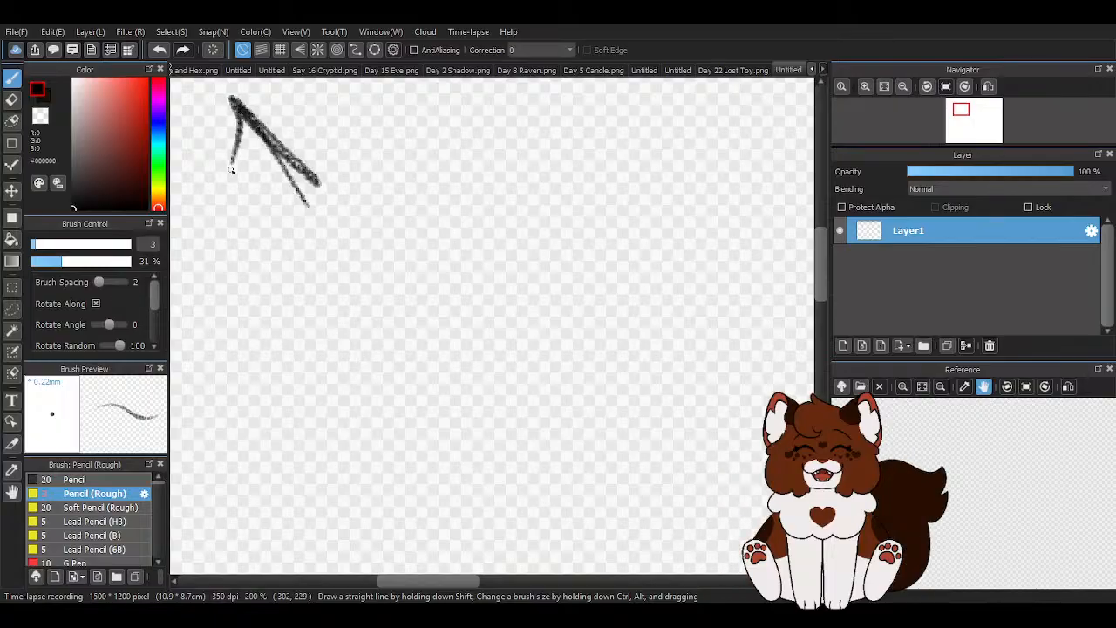
left_click(160, 50)
left_click(159, 49)
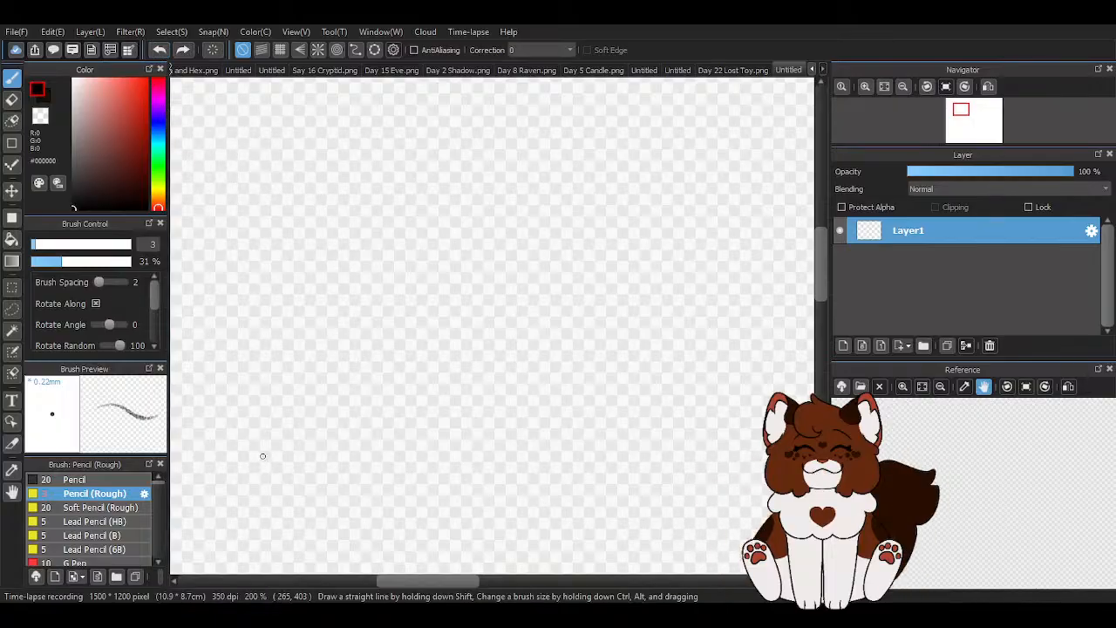
scroll(211, 402, "down", 4)
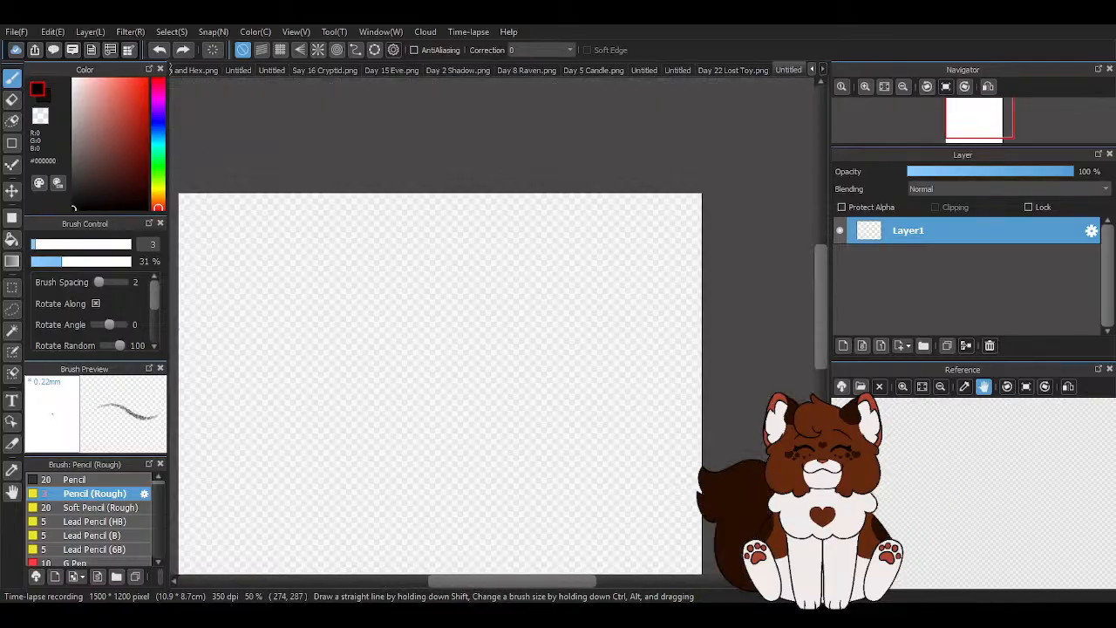
scroll(275, 292, "down", 2)
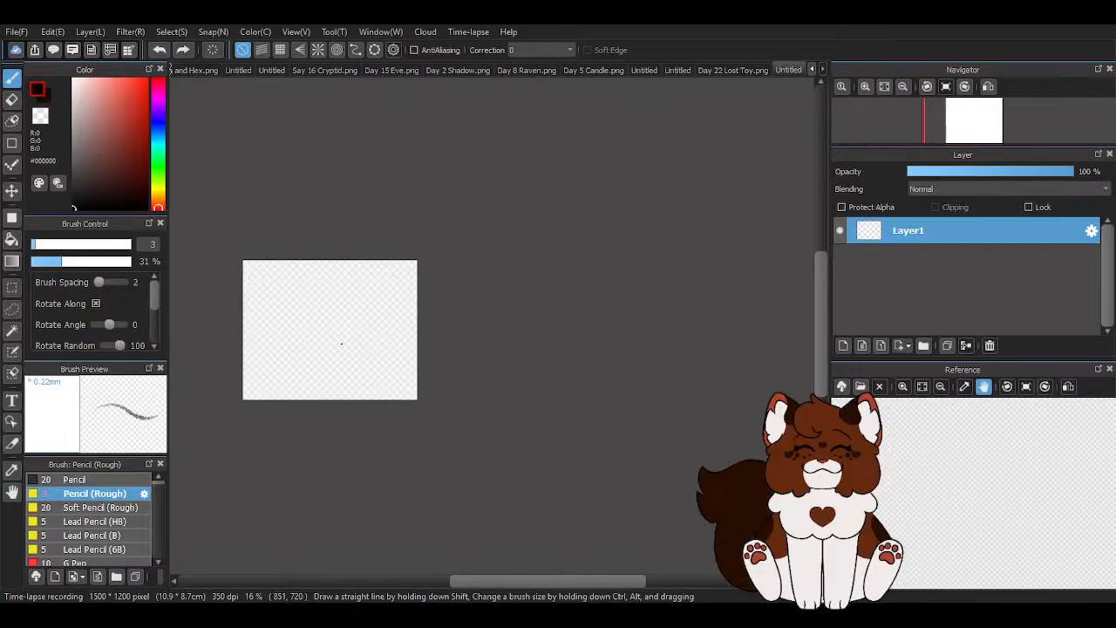
- Sketch a large head circle with several overlapping strokes, building up its right side and lower edge
scroll(340, 342, "up", 6)
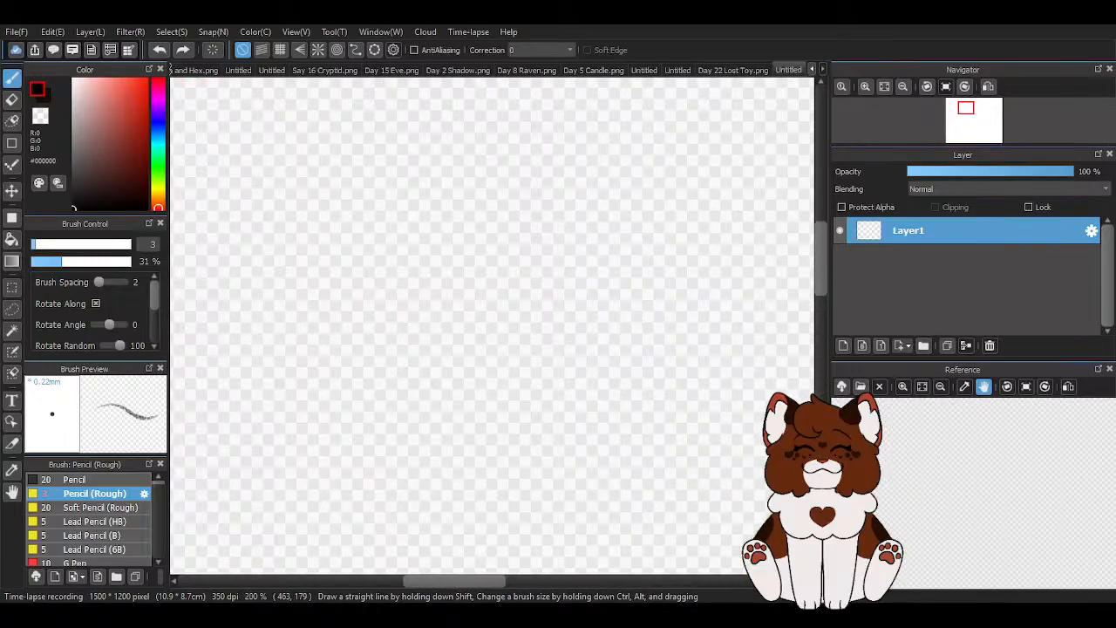
mouse_move(479, 166)
left_mouse_down()
mouse_move(411, 159)
mouse_move(339, 218)
mouse_move(328, 247)
mouse_move(413, 379)
mouse_move(523, 284)
left_mouse_up()
left_click_drag(442, 159, 564, 243)
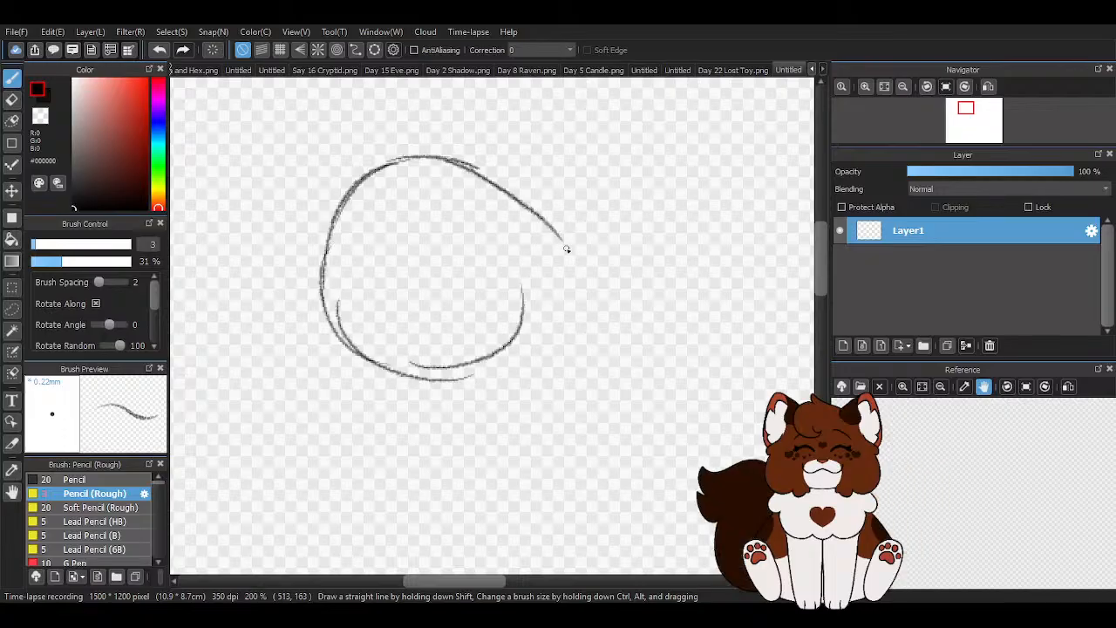
left_click_drag(443, 159, 542, 272)
mouse_move(469, 164)
left_mouse_down()
mouse_move(512, 187)
mouse_move(544, 278)
left_mouse_up()
mouse_move(511, 218)
left_mouse_down()
mouse_move(500, 357)
mouse_move(510, 350)
left_mouse_up()
mouse_move(392, 357)
left_mouse_down()
mouse_move(530, 335)
mouse_move(554, 307)
mouse_move(481, 375)
mouse_move(519, 339)
left_mouse_up()
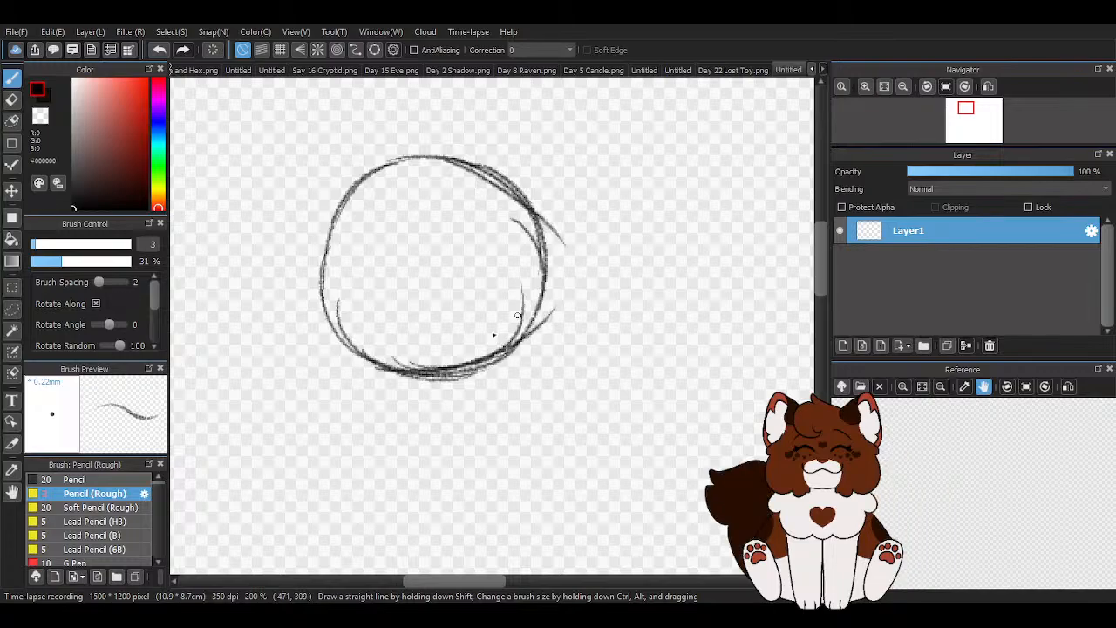
left_click_drag(440, 162, 542, 248)
left_click_drag(494, 183, 555, 273)
- Erase stray strokes inside and outside the circle's right side and lower right arc by painting with the transparent colour
key("z")
scroll(574, 184, "up", 2)
mouse_move(297, 143)
left_mouse_down()
mouse_move(384, 170)
mouse_move(496, 312)
left_mouse_up()
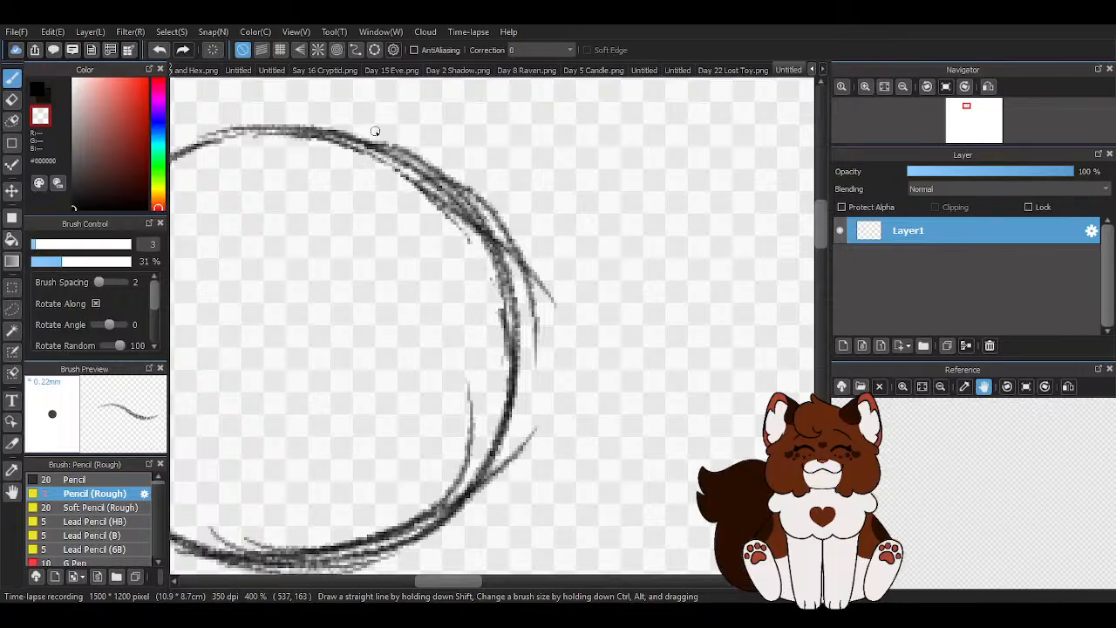
mouse_move(517, 246)
left_mouse_down()
mouse_move(482, 193)
mouse_move(535, 303)
left_mouse_up()
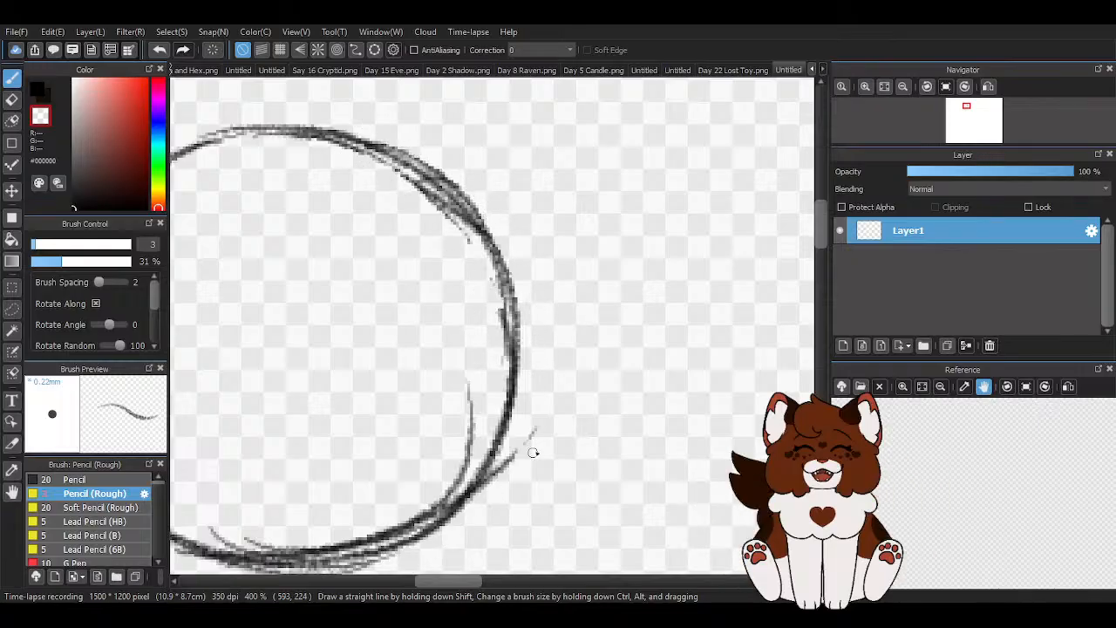
left_click_drag(525, 460, 448, 529)
scroll(567, 351, "down", 1)
scroll(285, 485, "up", 1)
mouse_move(302, 494)
left_mouse_down()
mouse_move(406, 513)
mouse_move(570, 428)
mouse_move(458, 491)
mouse_move(365, 502)
mouse_move(564, 348)
mouse_move(544, 313)
mouse_move(555, 373)
mouse_move(412, 492)
mouse_move(306, 488)
mouse_move(349, 489)
left_mouse_up()
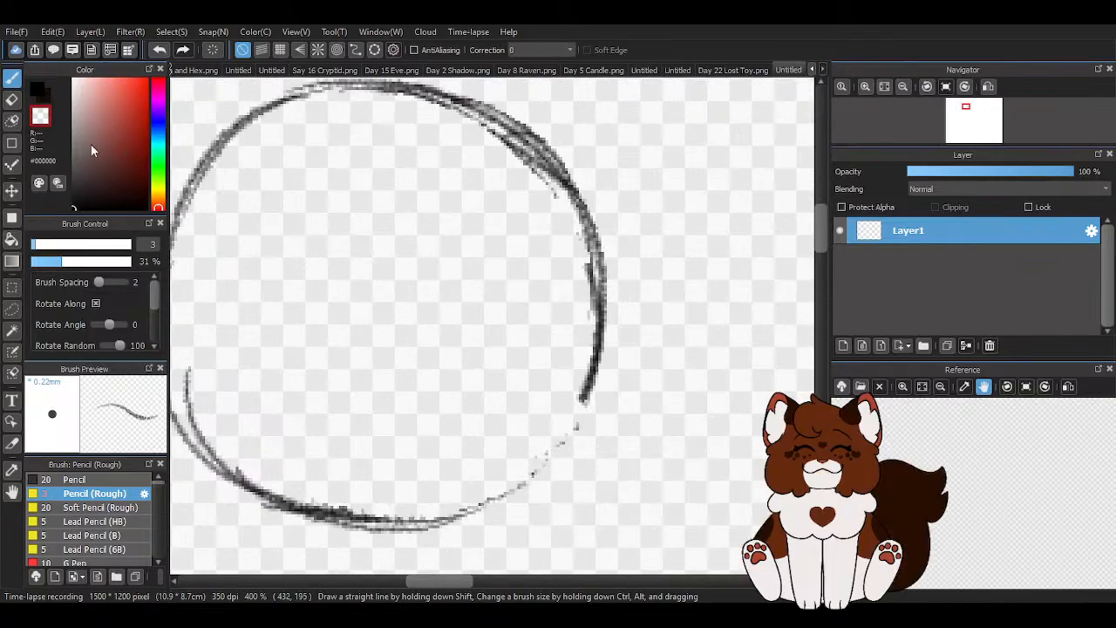
- Redraw the circle's lower edge and lower right arc in black with overlapping pencil strokes
left_click(38, 89)
left_click_drag(282, 509, 506, 495)
left_click_drag(357, 521, 554, 450)
left_click_drag(457, 511, 579, 383)
left_click_drag(596, 343, 498, 490)
left_click_drag(574, 402, 485, 501)
scroll(332, 369, "down", 1)
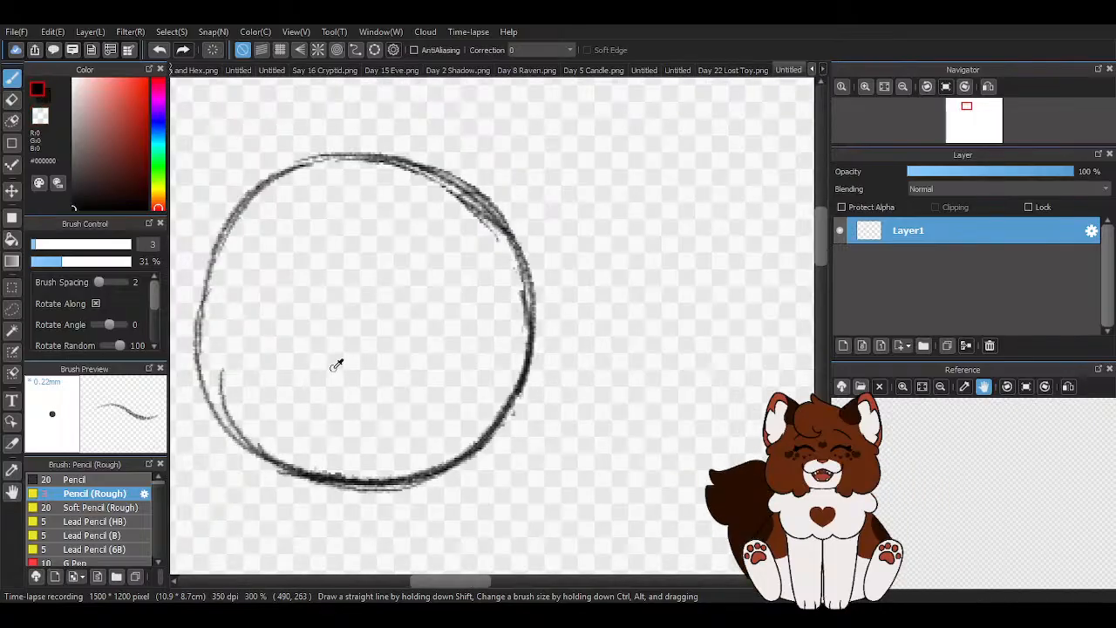
- Erase the stray stroke inside the circle's lower left with the transparent colour, and reinforce the left side in black
key("x")
scroll(218, 367, "up", 2)
scroll(267, 402, "down", 3)
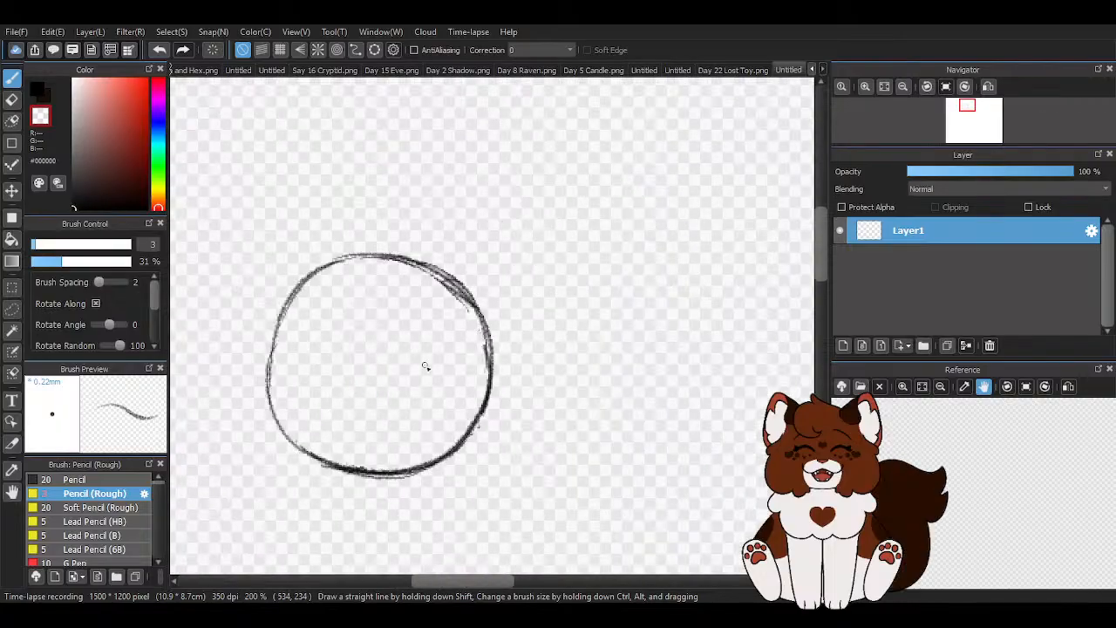
left_click(36, 94)
scroll(221, 483, "up", 1)
left_click_drag(337, 194, 291, 323)
left_click_drag(299, 271, 315, 409)
mouse_move(300, 334)
left_mouse_down()
mouse_move(331, 440)
mouse_move(401, 467)
left_mouse_up()
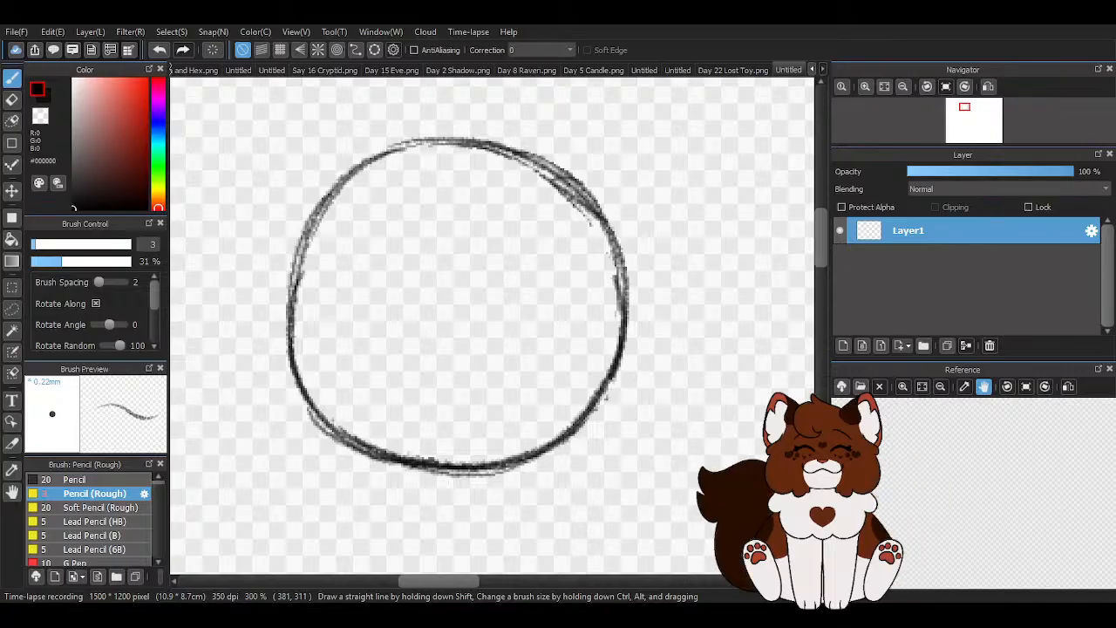
- Sketch a small muzzle circle overlapping the left edge of the head circle and extending outside it
scroll(523, 272, "down", 2)
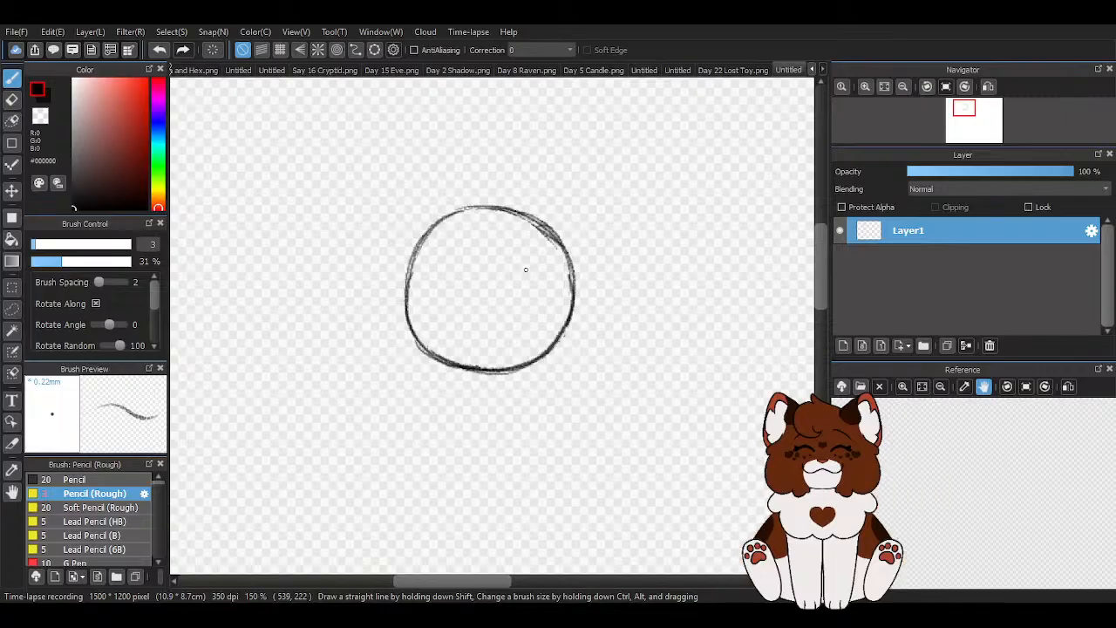
scroll(596, 335, "up", 1)
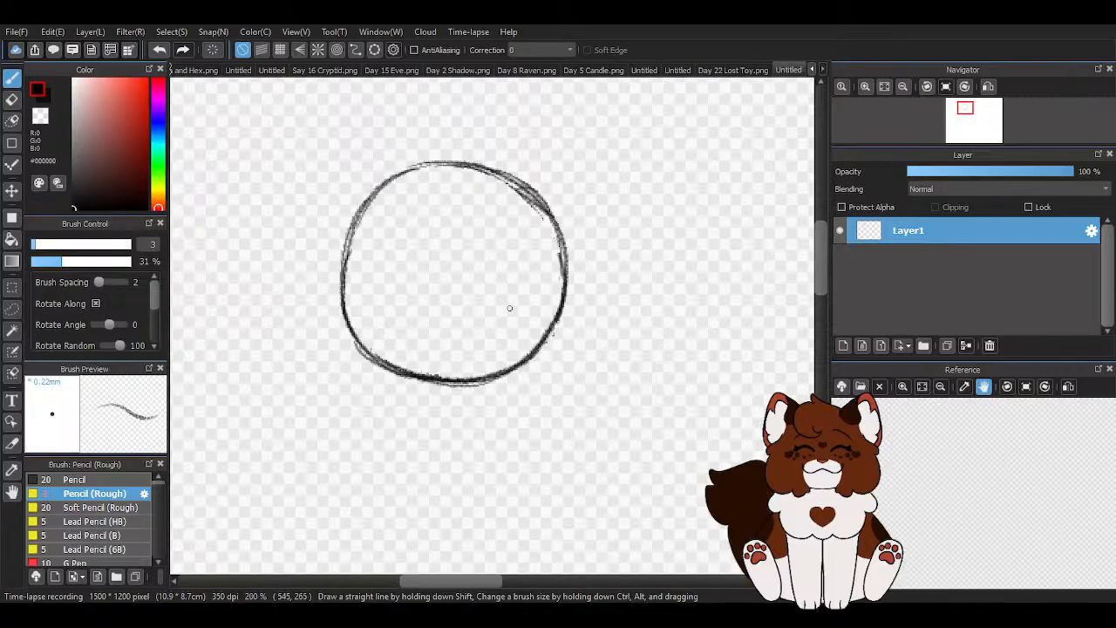
mouse_move(335, 225)
left_mouse_down()
mouse_move(342, 264)
mouse_move(300, 240)
mouse_move(314, 211)
mouse_move(343, 249)
mouse_move(312, 238)
mouse_move(454, 164)
mouse_move(262, 231)
mouse_move(240, 309)
left_mouse_up()
- Outline the muzzle with angular strokes along its top and front, and draw a straight jaw line sloping to the head's bottom
scroll(361, 214, "up", 1)
mouse_move(262, 231)
left_mouse_down()
mouse_move(242, 341)
mouse_move(291, 392)
mouse_move(410, 441)
mouse_move(257, 356)
mouse_move(476, 479)
left_mouse_up()
mouse_move(348, 244)
left_mouse_down()
mouse_move(272, 236)
mouse_move(251, 351)
left_mouse_up()
mouse_move(249, 258)
left_mouse_down()
mouse_move(246, 325)
mouse_move(418, 429)
left_mouse_up()
left_click_drag(273, 362, 457, 458)
- Draw angular contour strokes inside the head circle along the top, back and lower right to form a faceted head outline
mouse_move(369, 422)
left_mouse_down()
mouse_move(516, 471)
mouse_move(627, 404)
left_mouse_up()
mouse_move(453, 164)
left_mouse_down()
mouse_move(558, 197)
mouse_move(486, 169)
mouse_move(649, 275)
mouse_move(625, 253)
mouse_move(618, 293)
left_mouse_up()
left_click_drag(628, 244, 641, 276)
mouse_move(603, 218)
left_mouse_down()
mouse_move(629, 358)
mouse_move(577, 432)
mouse_move(533, 462)
left_mouse_up()
left_click_drag(568, 426, 462, 463)
left_click_drag(619, 358, 563, 427)
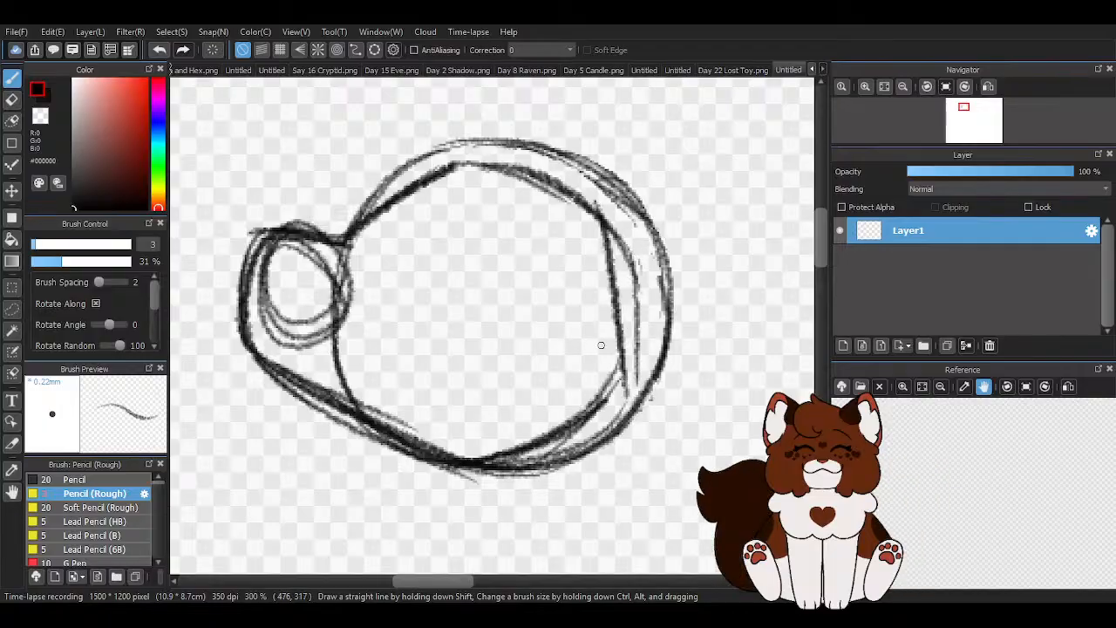
- Erase the construction circles with an eraser of size 13.9, keeping the angular outline and thinning its upper right edge
key("e")
left_click(58, 244)
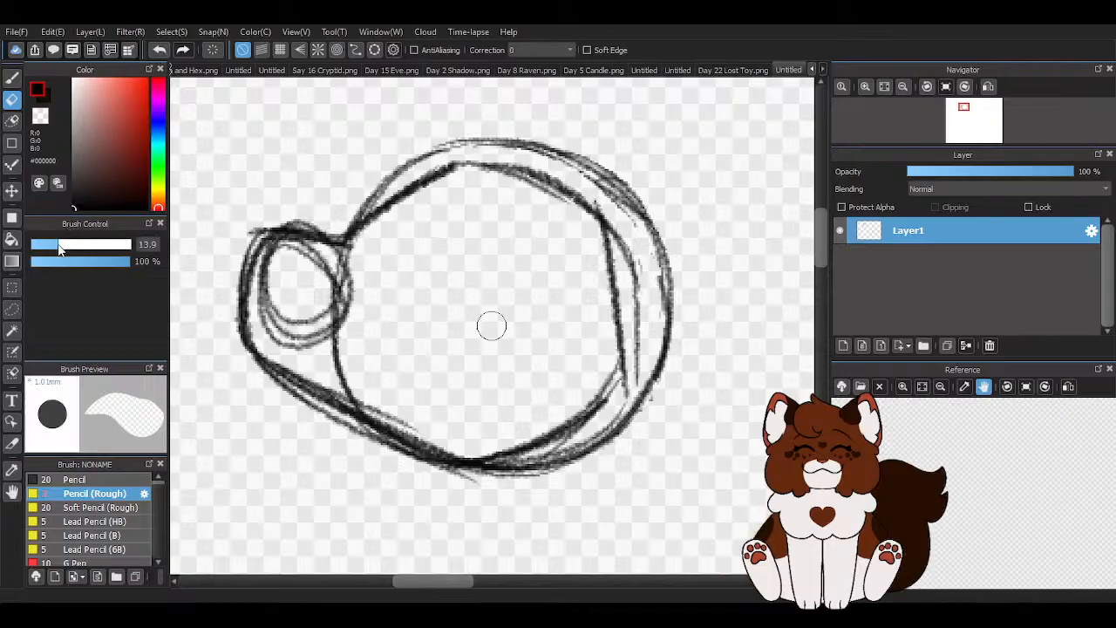
mouse_move(314, 336)
left_mouse_down()
mouse_move(341, 328)
mouse_move(299, 273)
mouse_move(268, 263)
mouse_move(276, 323)
mouse_move(304, 356)
mouse_move(348, 352)
mouse_move(365, 382)
mouse_move(419, 423)
mouse_move(381, 402)
mouse_move(303, 311)
mouse_move(326, 337)
mouse_move(386, 325)
mouse_move(288, 221)
mouse_move(326, 218)
mouse_move(282, 210)
mouse_move(319, 223)
mouse_move(431, 151)
mouse_move(534, 139)
mouse_move(633, 199)
mouse_move(664, 296)
mouse_move(534, 482)
mouse_move(566, 464)
mouse_move(513, 479)
mouse_move(560, 462)
mouse_move(652, 245)
left_mouse_up()
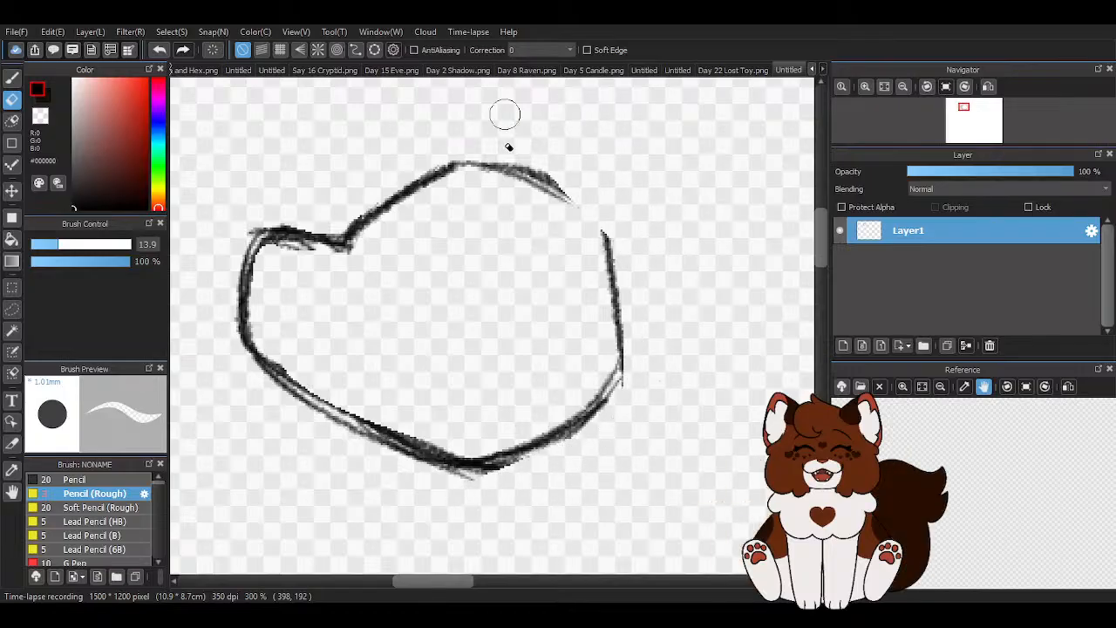
left_click_drag(493, 145, 592, 192)
left_click_drag(498, 149, 585, 192)
- Erase the muzzle's front contour and most of the jaw line, leaving the bridge and the back of the head
mouse_move(338, 225)
left_mouse_down()
mouse_move(259, 228)
mouse_move(225, 317)
mouse_move(241, 274)
mouse_move(302, 257)
left_mouse_up()
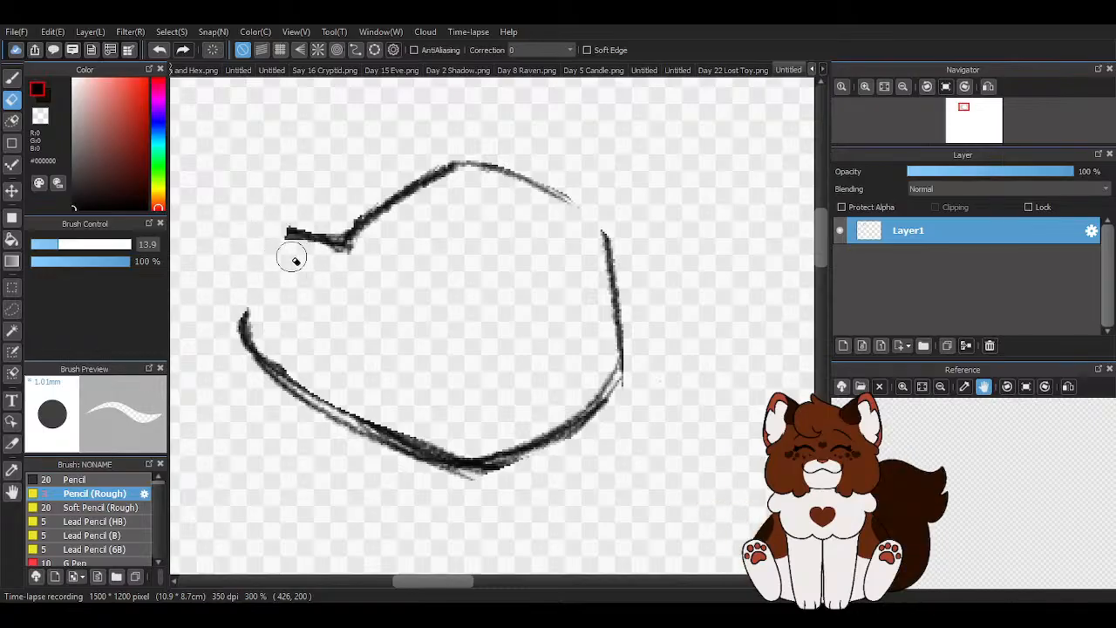
mouse_move(258, 319)
left_mouse_down()
mouse_move(284, 289)
mouse_move(270, 298)
left_mouse_up()
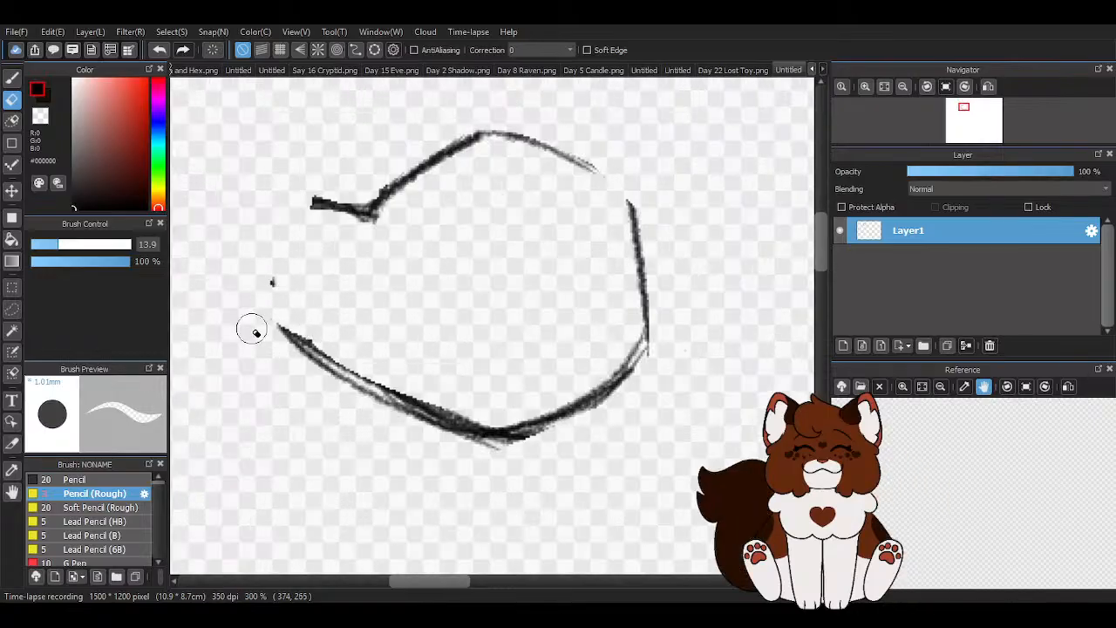
left_click_drag(329, 353, 513, 442)
- Redraw the muzzle's curved front, chin and sloping jaw line with the size 3 Pencil (Rough) brush at 31% opacity
key("b")
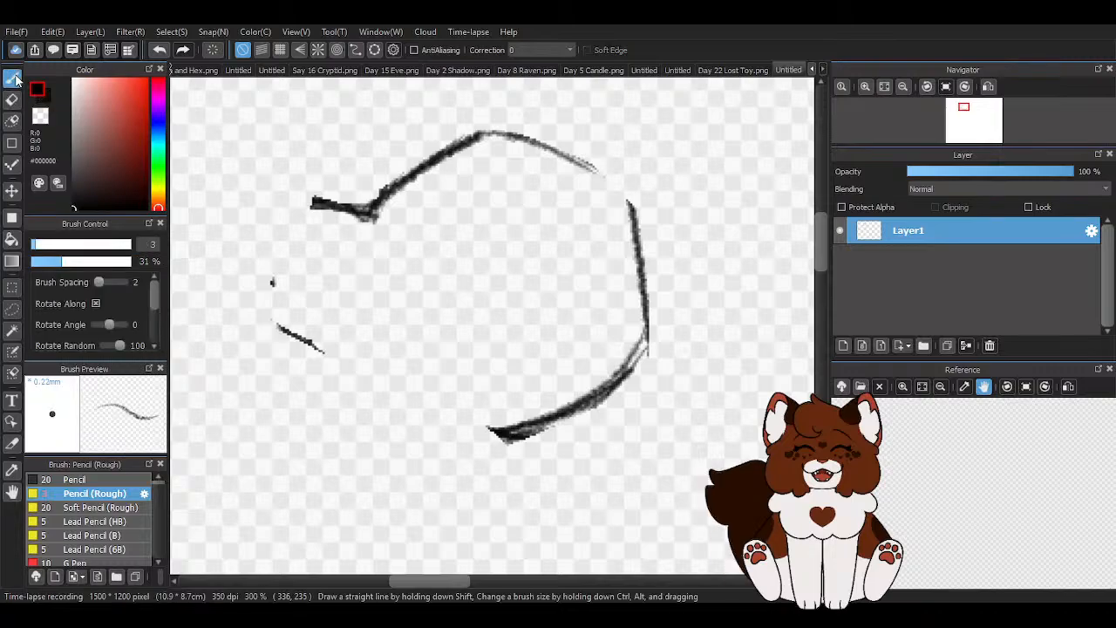
left_click_drag(288, 213, 313, 200)
left_click_drag(281, 281, 314, 363)
left_click_drag(280, 331, 317, 365)
left_click_drag(279, 327, 448, 413)
left_click_drag(279, 327, 494, 410)
left_click_drag(335, 359, 496, 427)
left_click_drag(392, 390, 527, 417)
left_click_drag(401, 390, 526, 438)
- Close the gap at the upper back of the head and darken its rear and lower edges with repeated strokes
scroll(582, 392, "down", 2)
scroll(537, 276, "down", 2)
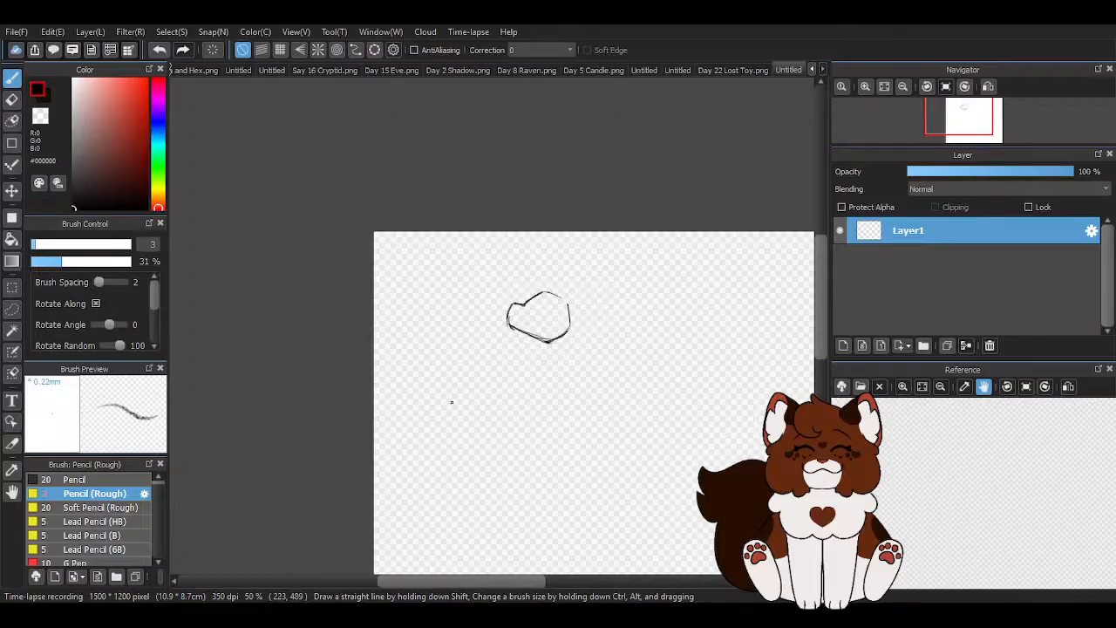
scroll(551, 334, "up", 4)
scroll(370, 255, "down", 1)
scroll(311, 216, "down", 2)
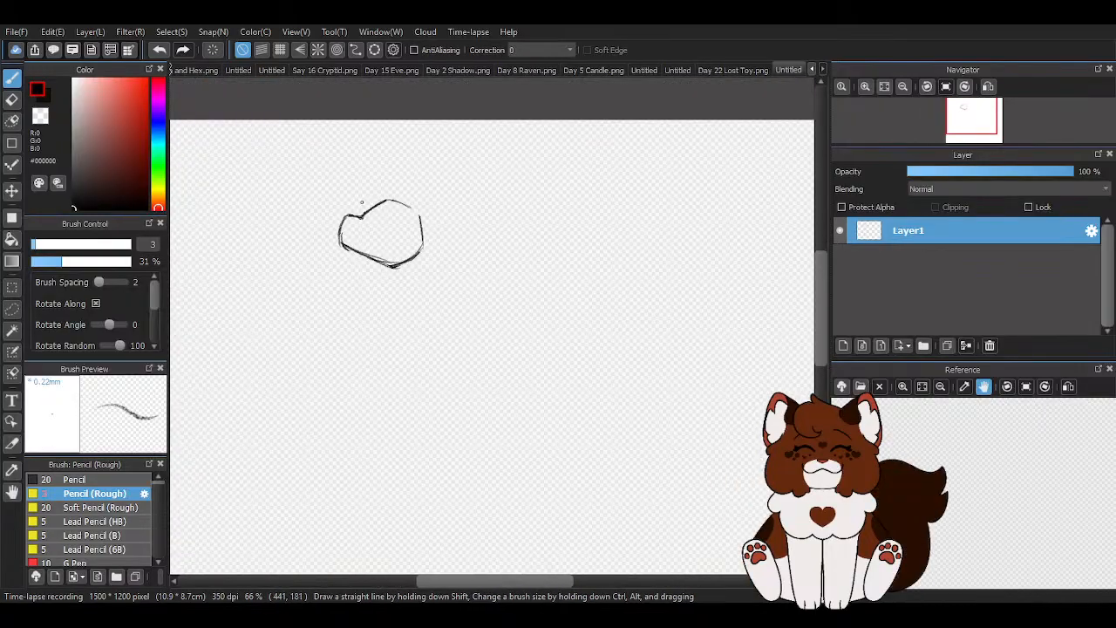
scroll(378, 204, "up", 3)
mouse_move(526, 199)
left_mouse_down()
mouse_move(597, 229)
mouse_move(614, 261)
left_mouse_up()
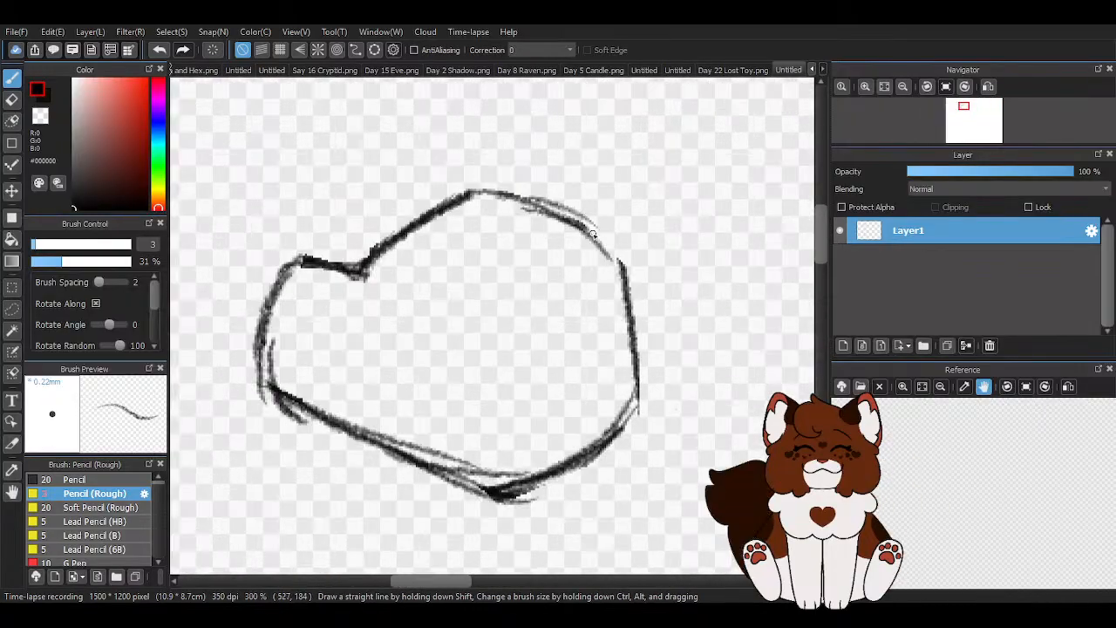
left_click_drag(624, 299, 638, 416)
left_click_drag(643, 361, 531, 467)
left_click_drag(404, 451, 527, 479)
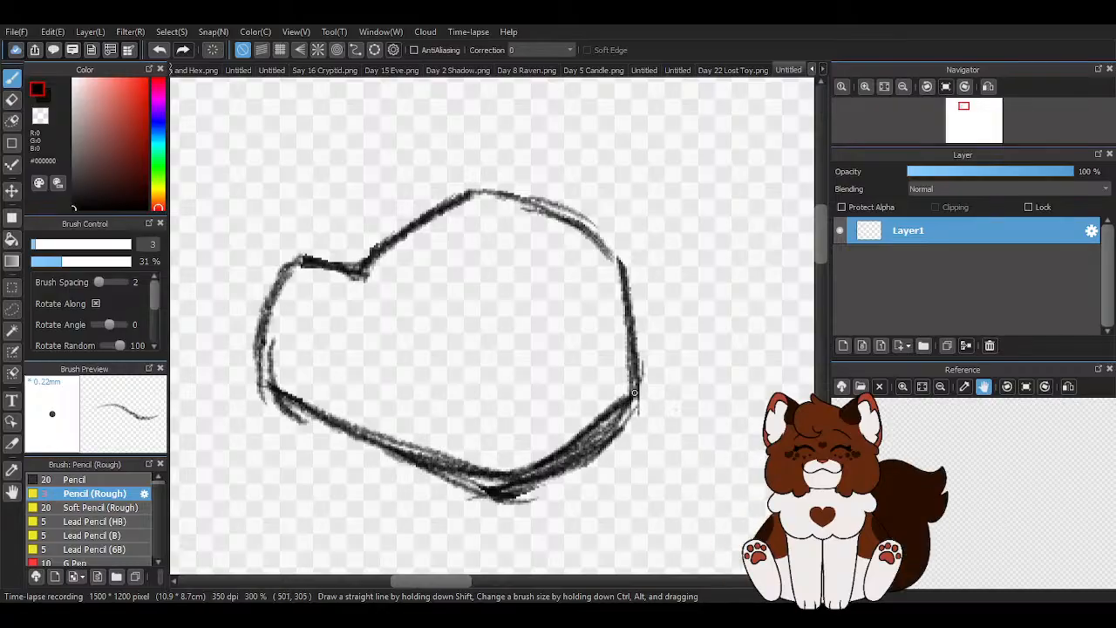
- Sketch the neck below the head and a torso with a sloping back and a long curved chest and belly line
scroll(531, 367, "down", 2)
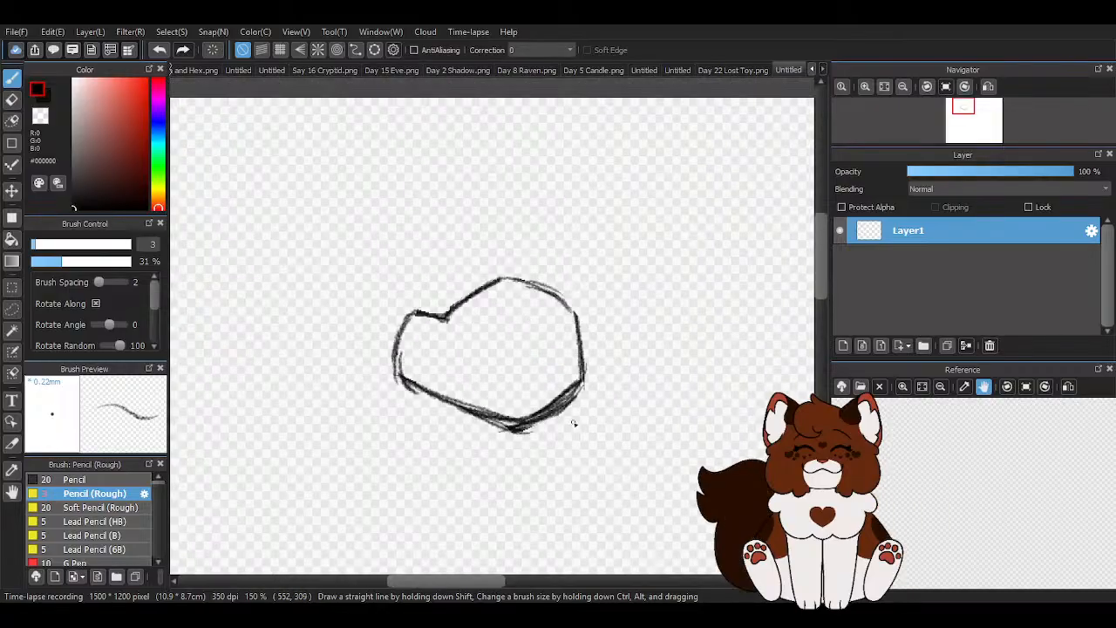
scroll(574, 423, "up", 1)
scroll(448, 371, "up", 2)
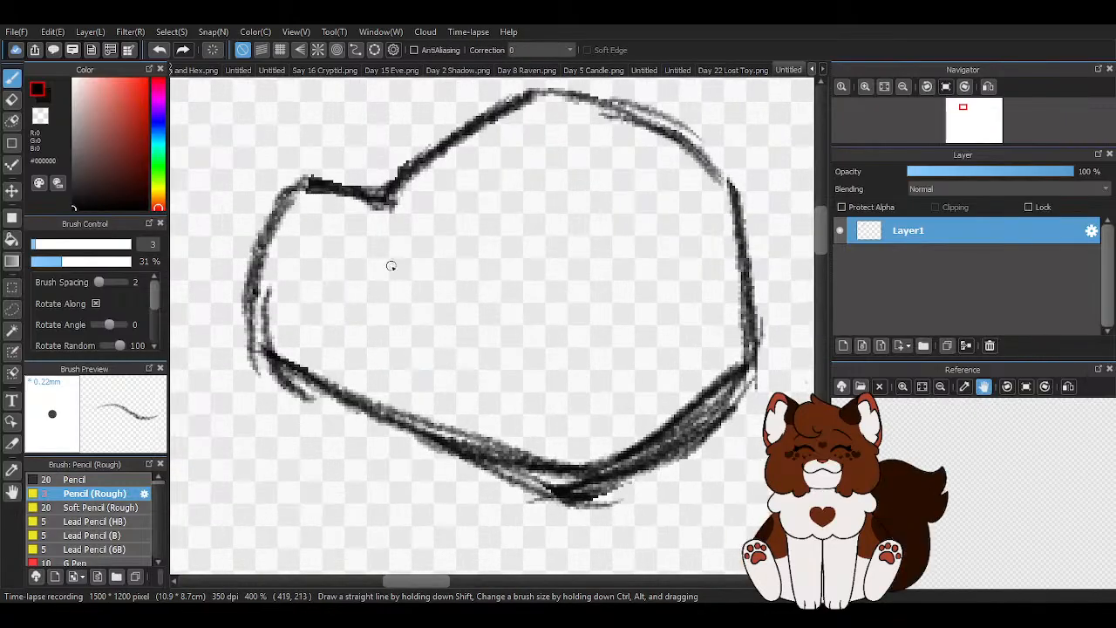
scroll(379, 250, "down", 5)
left_click(12, 99)
left_click(12, 77)
scroll(428, 316, "up", 4)
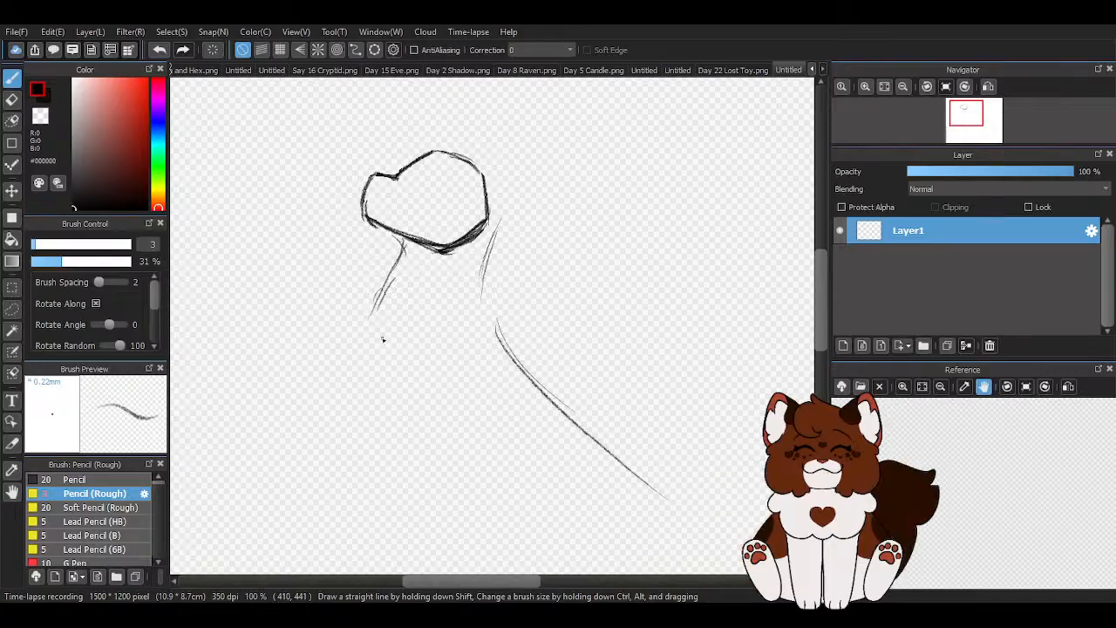
mouse_move(371, 330)
left_mouse_down()
mouse_move(399, 389)
mouse_move(520, 485)
left_mouse_up()
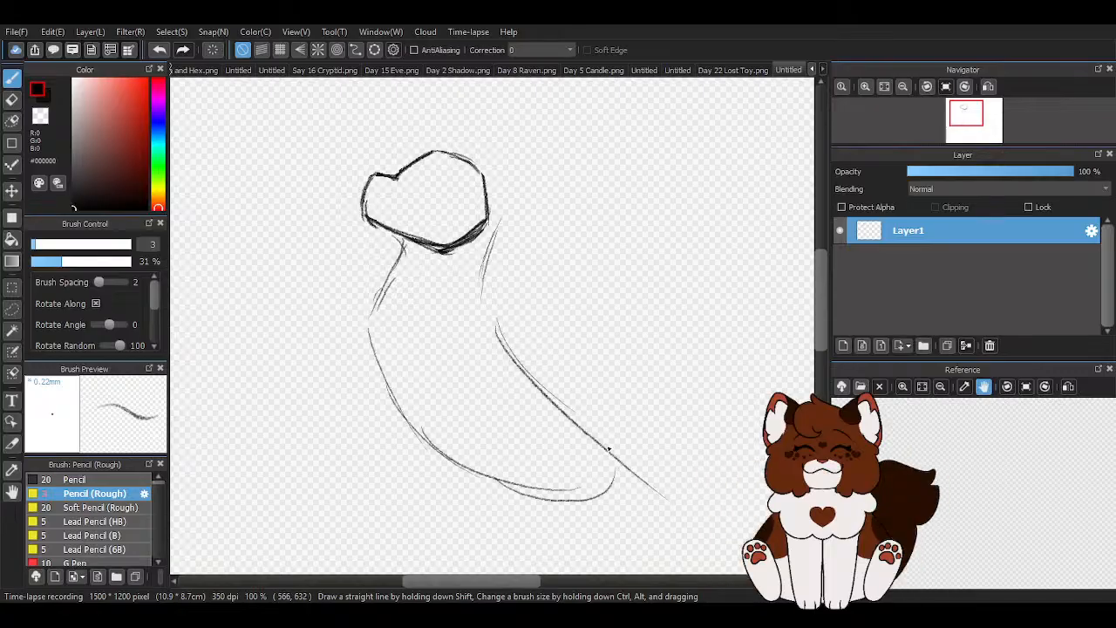
- Build up the torso's back, rounded rump and belly with repeated overlapping strokes
left_click_drag(491, 303, 636, 428)
left_click_drag(519, 358, 670, 475)
left_click_drag(460, 453, 614, 499)
left_click_drag(636, 411, 658, 422)
left_click_drag(583, 395, 667, 461)
left_click_drag(647, 411, 606, 512)
mouse_move(484, 475)
left_mouse_down()
mouse_move(523, 489)
mouse_move(650, 471)
left_mouse_up()
- Sketch the near hind leg with a rounded thigh, a slanted lower leg and a flat paw below the rump
scroll(536, 271, "down", 4)
scroll(591, 383, "up", 2)
scroll(586, 349, "up", 2)
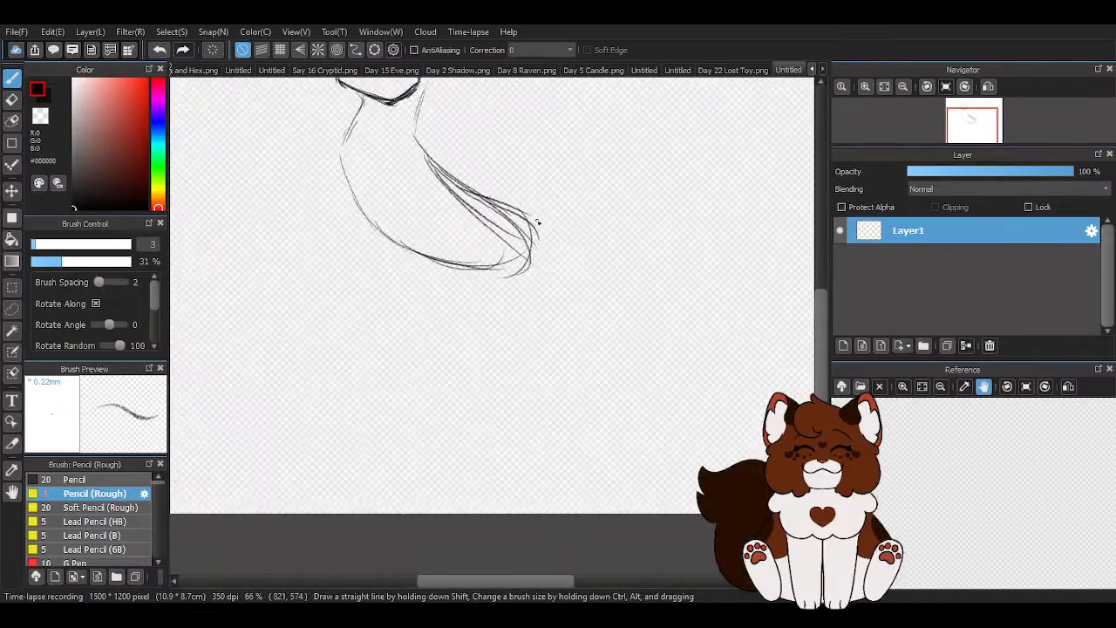
scroll(568, 265, "down", 1)
scroll(568, 265, "up", 1)
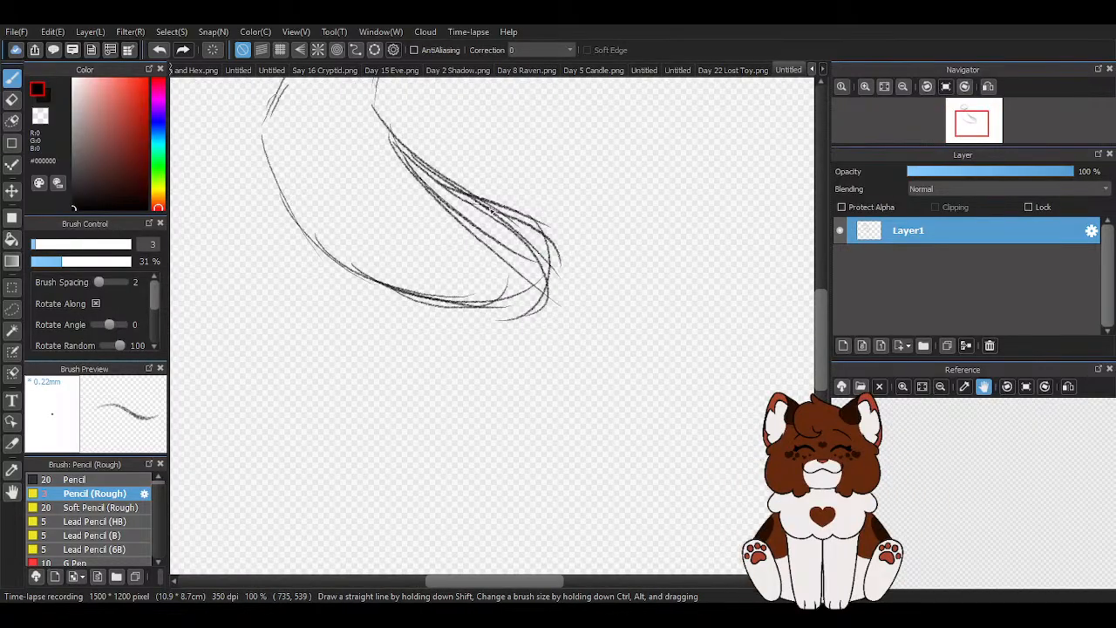
mouse_move(429, 267)
left_mouse_down()
mouse_move(481, 343)
mouse_move(541, 277)
mouse_move(534, 248)
left_mouse_up()
mouse_move(546, 316)
left_mouse_down()
mouse_move(575, 311)
mouse_move(547, 324)
mouse_move(536, 381)
mouse_move(490, 376)
mouse_move(472, 390)
mouse_move(497, 402)
mouse_move(507, 366)
left_mouse_up()
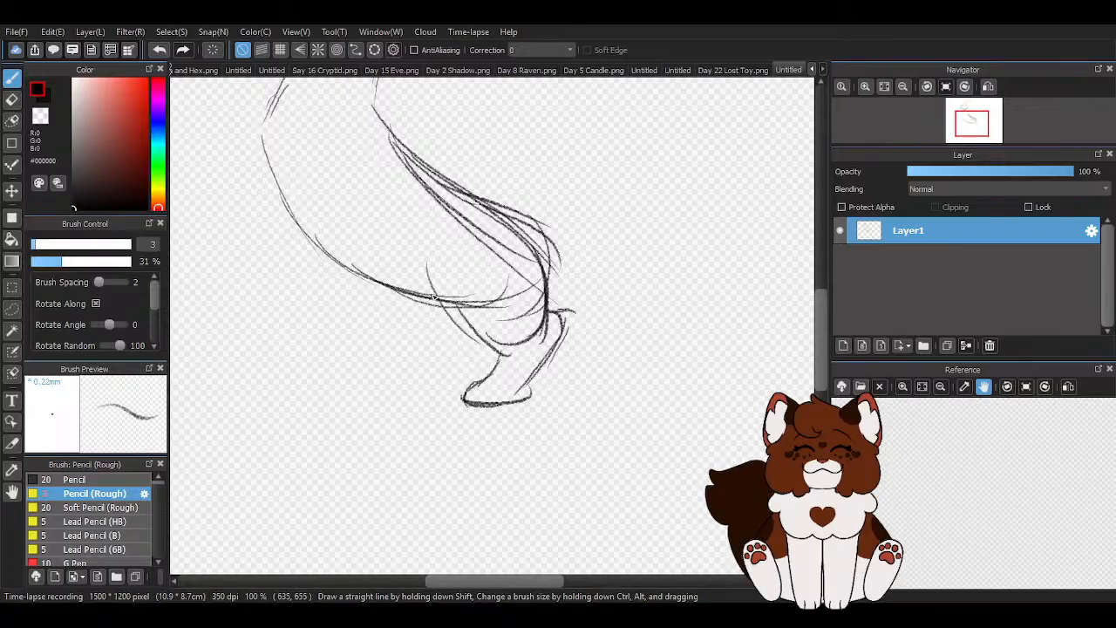
mouse_move(467, 257)
left_mouse_down()
mouse_move(502, 345)
mouse_move(456, 401)
mouse_move(468, 419)
mouse_move(517, 400)
mouse_move(562, 324)
left_mouse_up()
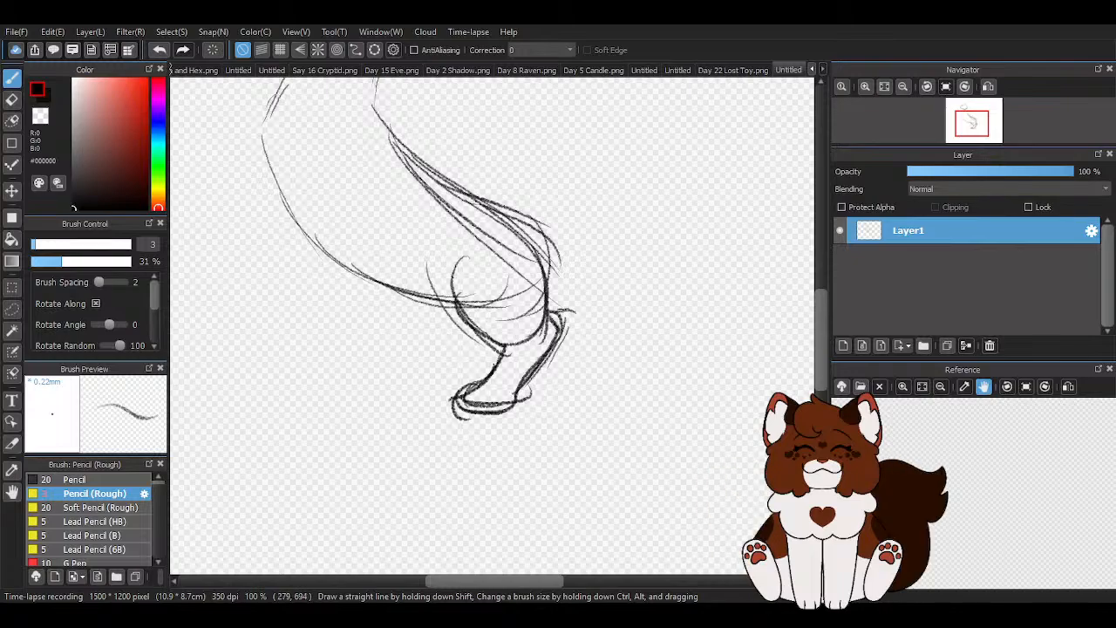
- Sketch the angular shoulder and the standing front leg with its elbow and paw below the chest
scroll(426, 466, "down", 3)
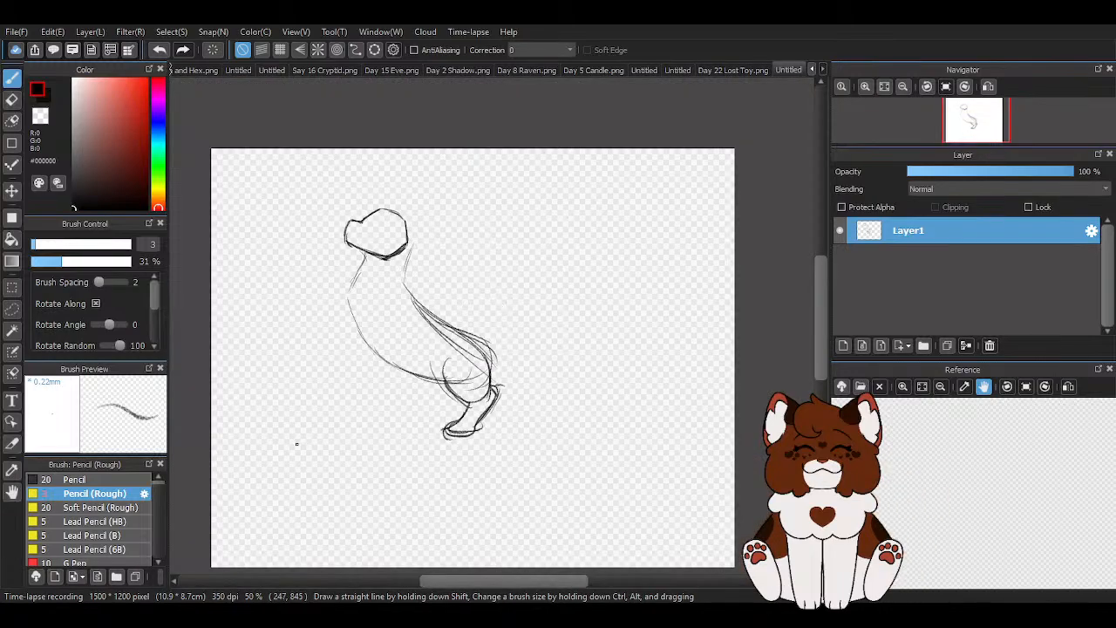
scroll(299, 444, "up", 2)
scroll(504, 341, "up", 1)
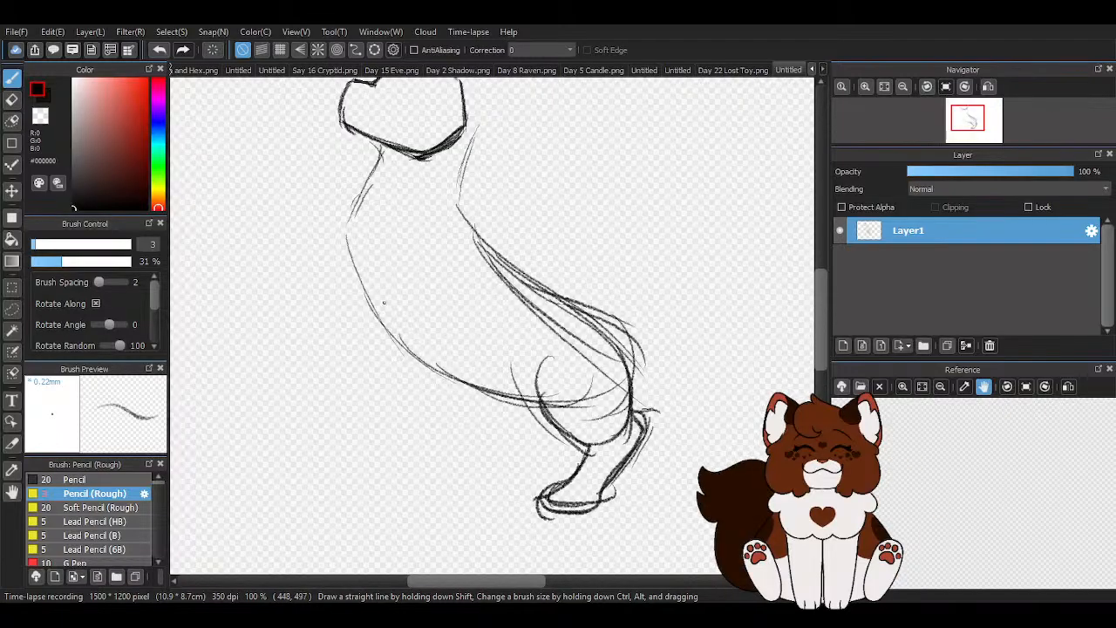
mouse_move(457, 209)
left_mouse_down()
mouse_move(431, 207)
mouse_move(375, 264)
mouse_move(406, 387)
left_mouse_up()
left_click_drag(382, 343, 396, 449)
left_click_drag(384, 406, 356, 488)
mouse_move(458, 264)
left_mouse_down()
mouse_move(418, 427)
mouse_move(367, 454)
mouse_move(355, 488)
mouse_move(403, 483)
left_mouse_up()
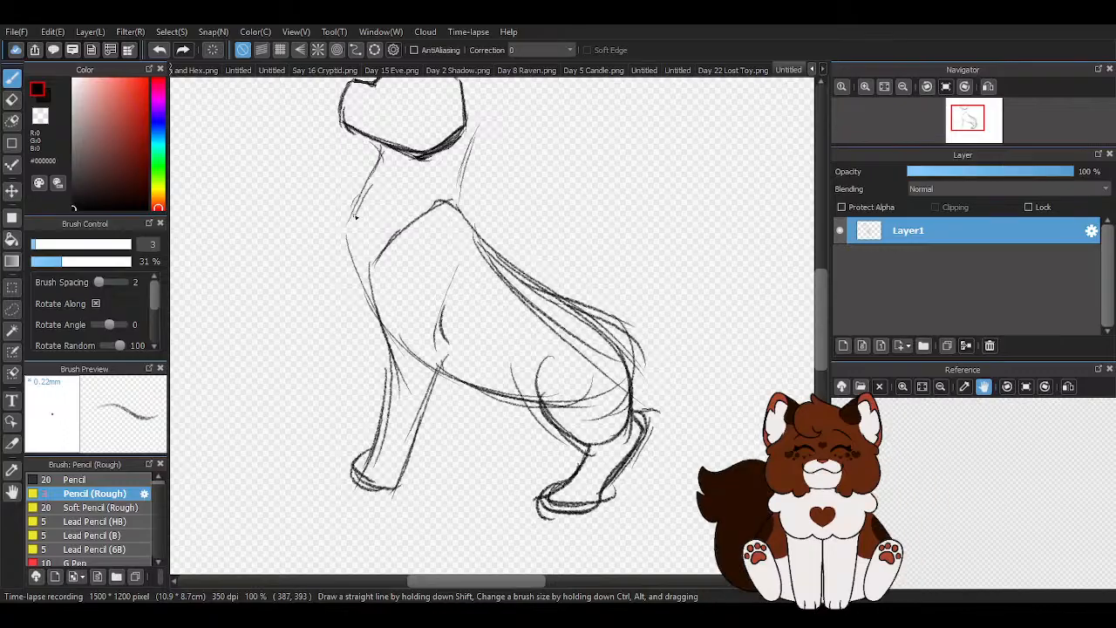
- Sketch the other front leg raised in front of the head, with a rounded paw and two long edges meeting the chest
scroll(355, 220, "down", 2)
mouse_move(384, 237)
left_mouse_down()
mouse_move(319, 179)
mouse_move(276, 166)
mouse_move(270, 176)
left_mouse_up()
scroll(292, 143, "up", 3)
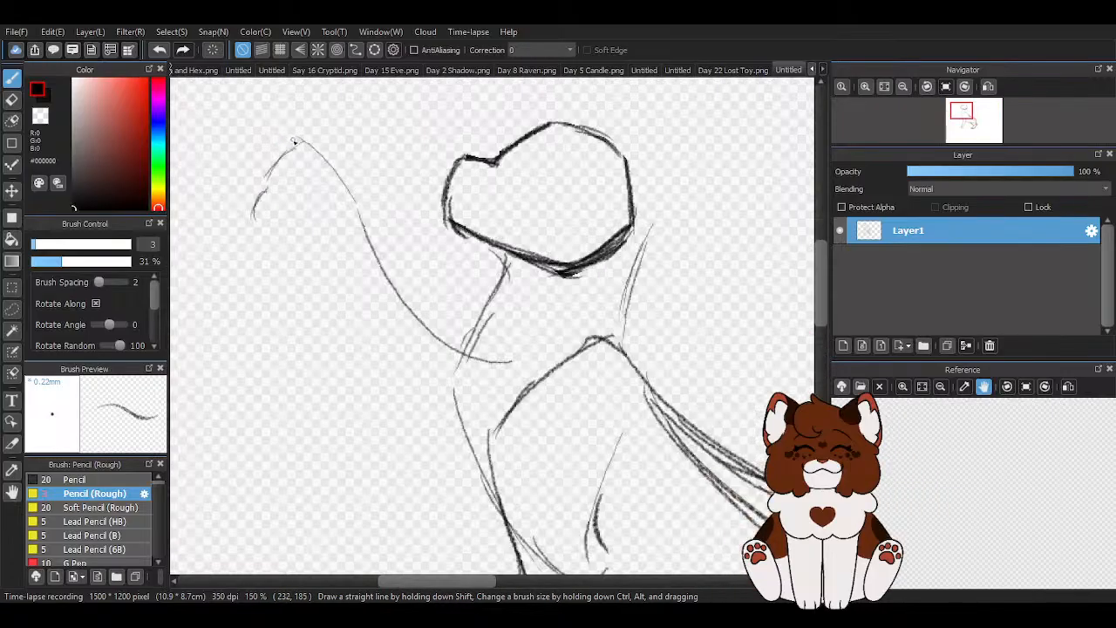
left_click_drag(255, 230, 432, 420)
mouse_move(319, 305)
left_mouse_down()
mouse_move(453, 446)
mouse_move(493, 449)
left_mouse_up()
left_click_drag(304, 141, 428, 326)
left_click_drag(370, 216, 377, 237)
- Sketch the far hind leg and its paw under the belly, between the standing front leg and the near hind leg
scroll(375, 264, "down", 3)
scroll(499, 419, "up", 1)
scroll(532, 434, "up", 1)
scroll(516, 385, "down", 1)
scroll(516, 385, "up", 1)
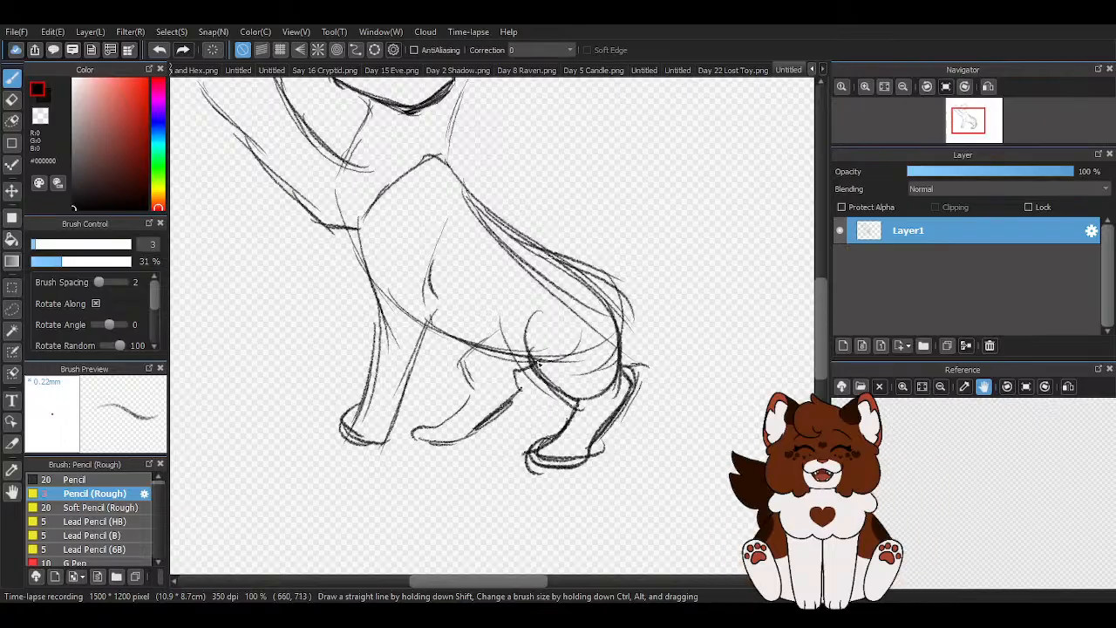
- Thicken the standing front leg's rear edge with repeated strokes, strengthen its front edge and paw, and curve the elbow line upward
scroll(501, 368, "down", 1)
scroll(552, 299, "down", 2)
scroll(623, 337, "up", 1)
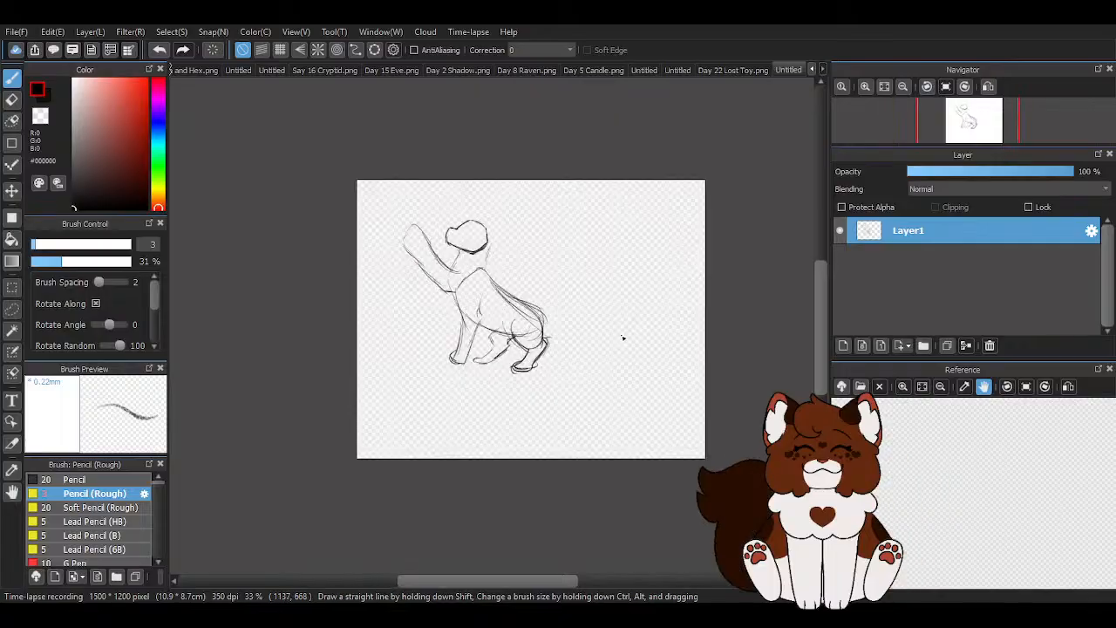
scroll(473, 284, "up", 4)
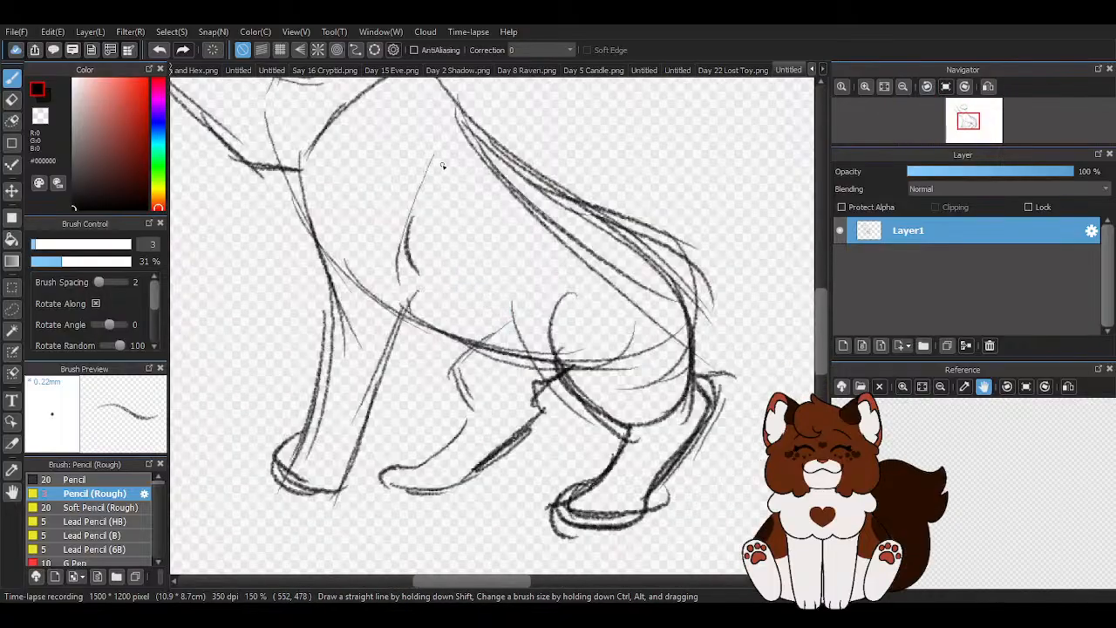
left_click_drag(428, 227, 334, 468)
mouse_move(444, 220)
left_mouse_down()
mouse_move(409, 314)
mouse_move(346, 466)
left_mouse_up()
left_click_drag(422, 285, 355, 501)
left_click_drag(402, 327, 358, 498)
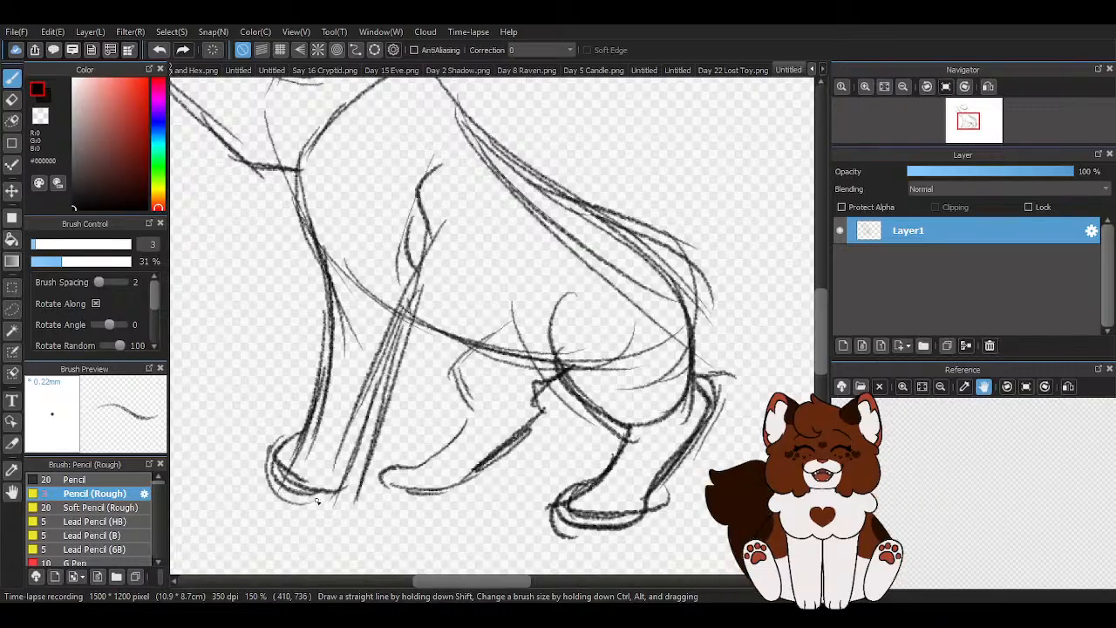
- Darken the outer contour of the back and rump, and reinforce the rear edge of the near hind leg
scroll(521, 424, "down", 3)
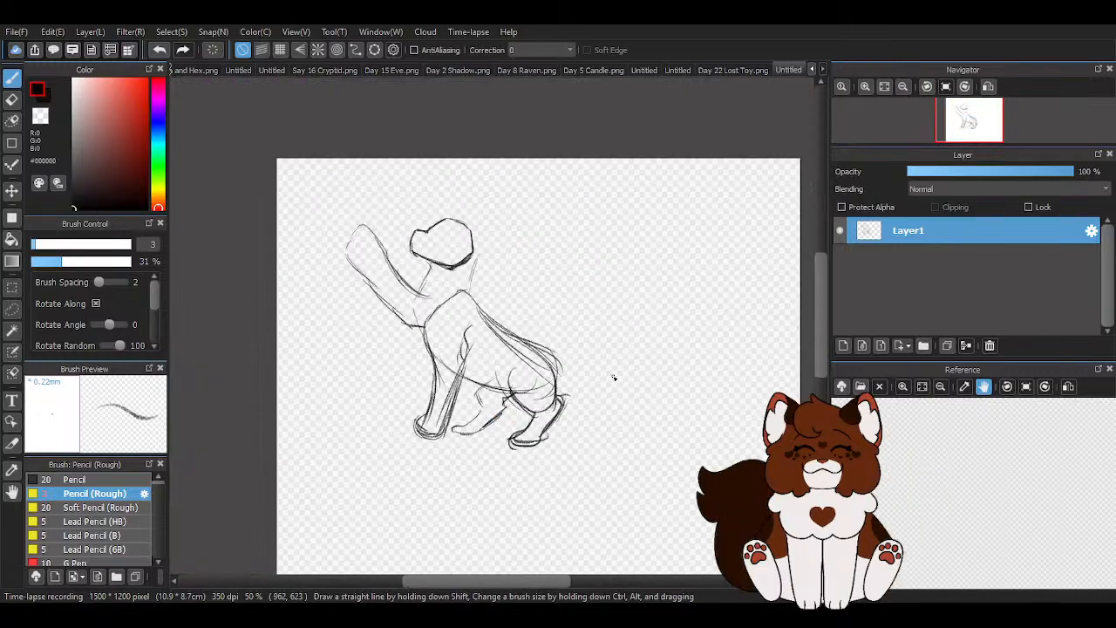
scroll(556, 442, "up", 1)
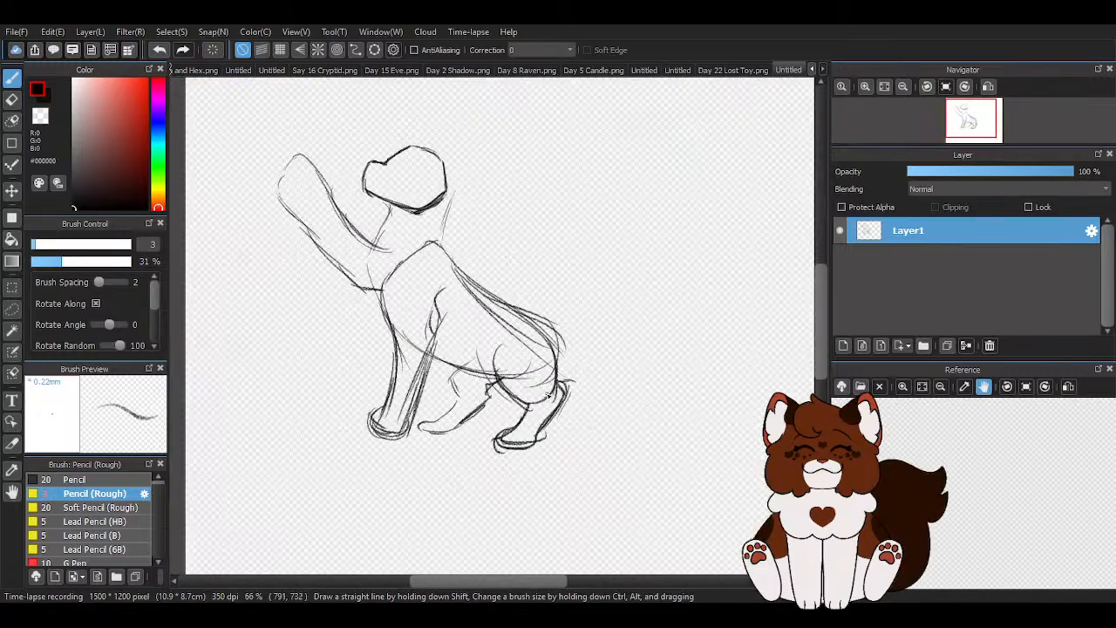
scroll(551, 396, "down", 2)
scroll(566, 292, "up", 3)
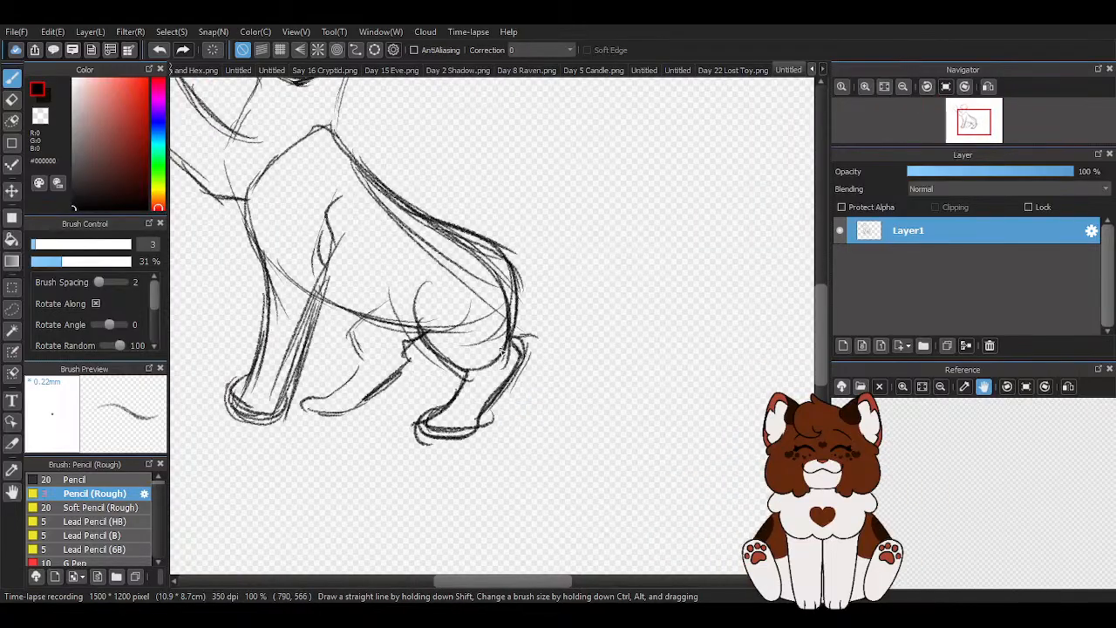
left_click_drag(510, 334, 479, 424)
left_click_drag(505, 374, 483, 414)
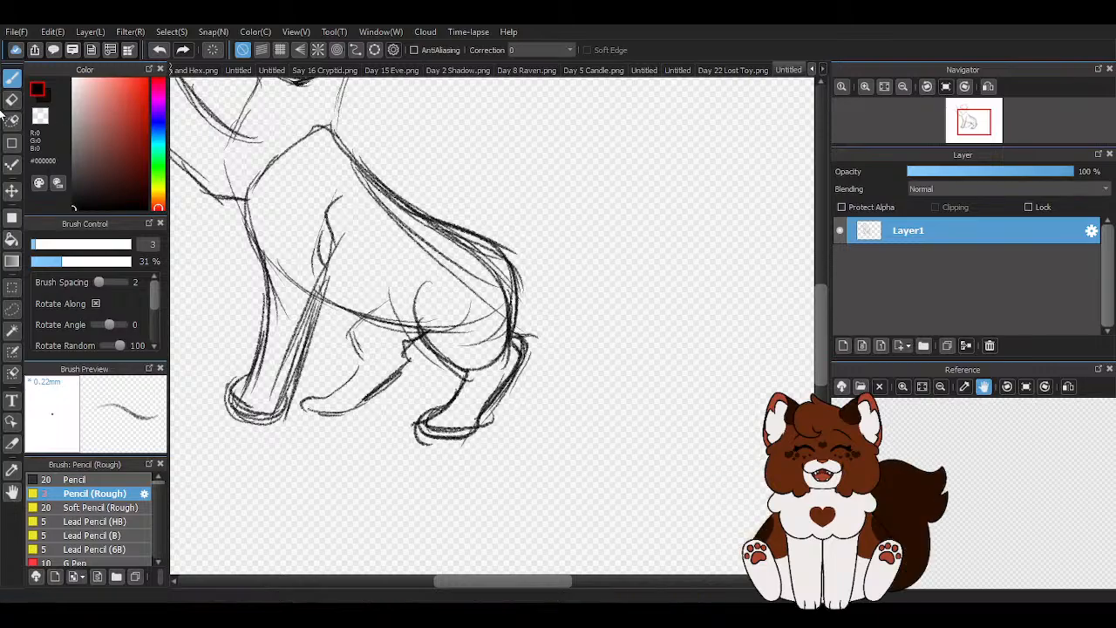
- Erase the stray lines inside the back and rump and the old belly line with an eraser of size 29
left_click(7, 106)
left_click(88, 249)
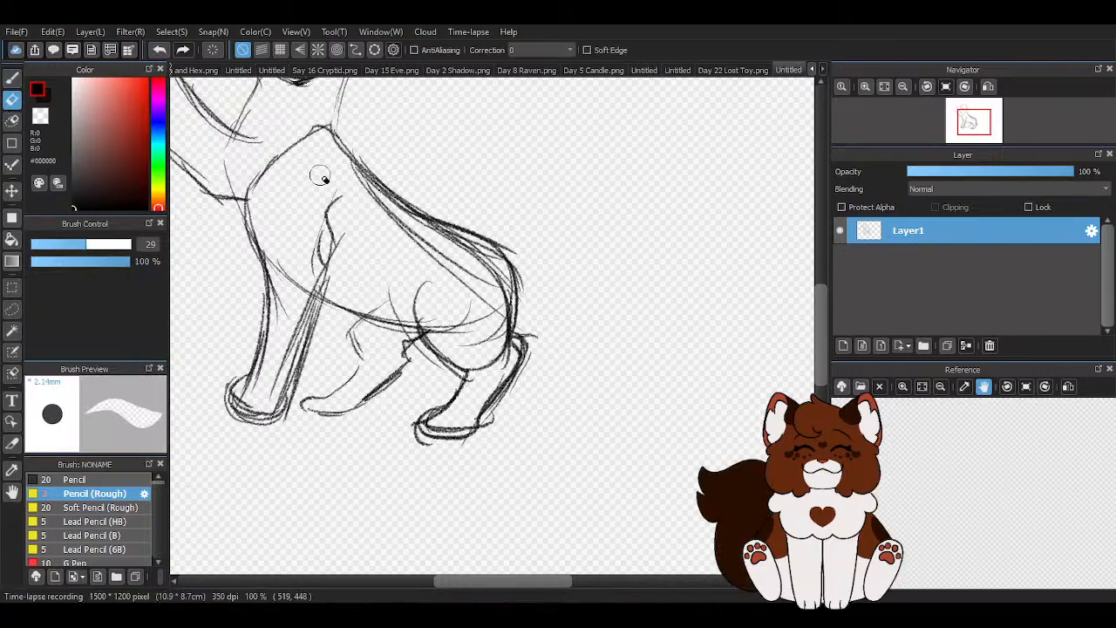
mouse_move(473, 305)
left_mouse_down()
mouse_move(496, 330)
mouse_move(486, 354)
mouse_move(494, 280)
mouse_move(376, 224)
mouse_move(471, 259)
mouse_move(406, 227)
mouse_move(442, 264)
left_mouse_up()
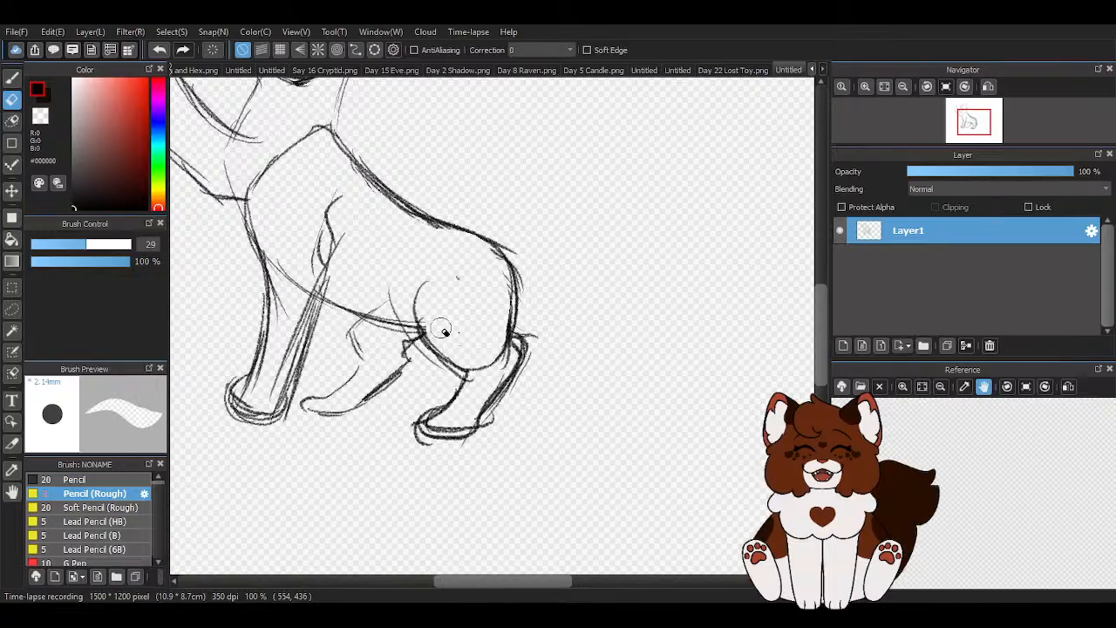
mouse_move(347, 307)
left_mouse_down()
mouse_move(370, 325)
mouse_move(383, 314)
mouse_move(419, 333)
left_mouse_up()
left_click_drag(386, 288, 357, 314)
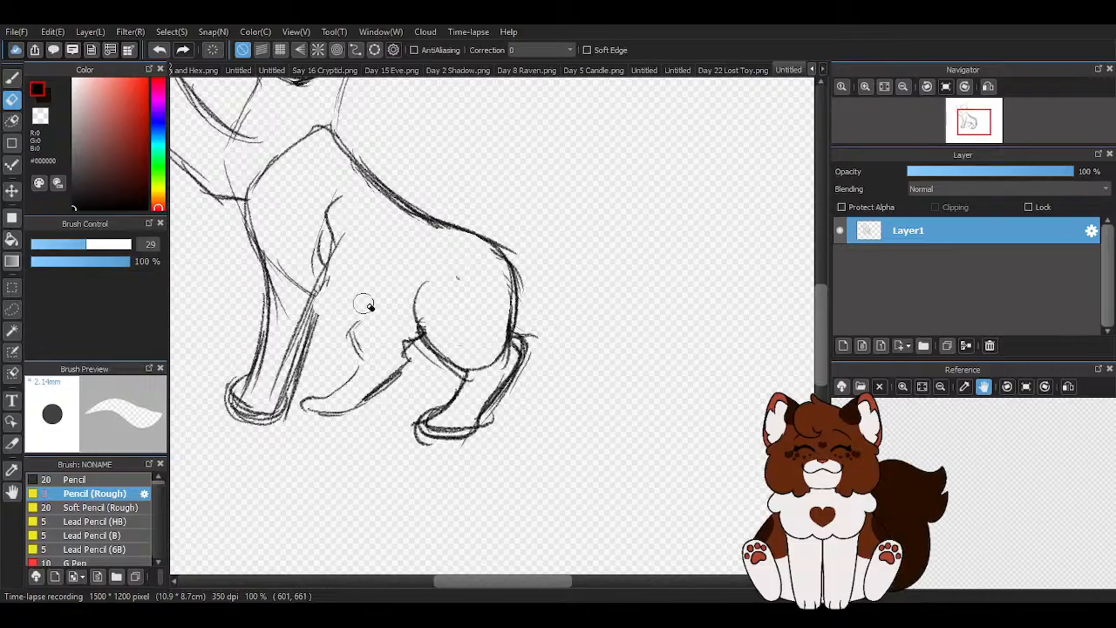
- Redraw the belly line higher from the chest to the near thigh and darken the standing front leg's rear edge
left_click(12, 78)
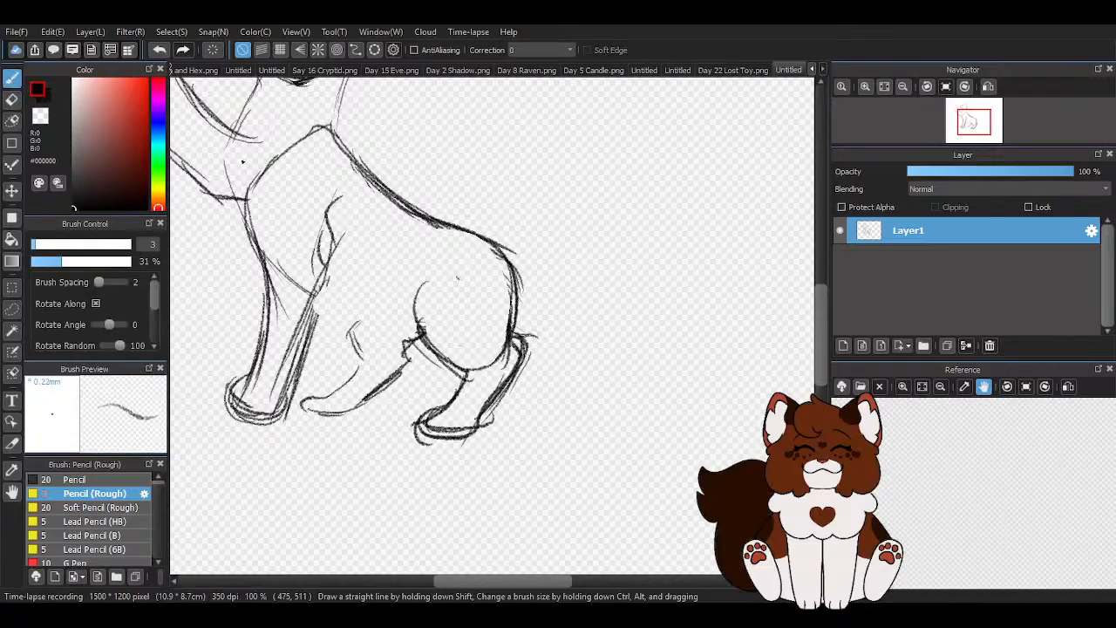
left_click_drag(265, 229, 381, 312)
left_click_drag(287, 253, 419, 303)
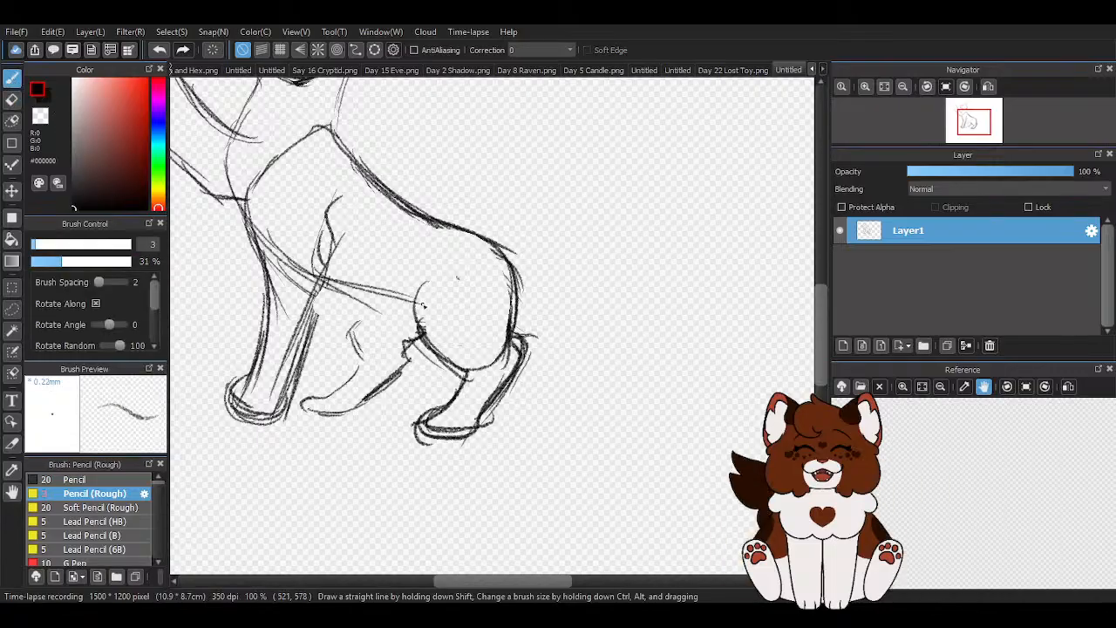
mouse_move(326, 279)
left_mouse_down()
mouse_move(429, 313)
mouse_move(408, 326)
left_mouse_up()
left_click_drag(329, 259, 297, 366)
left_click_drag(328, 270, 290, 379)
scroll(406, 398, "down", 3)
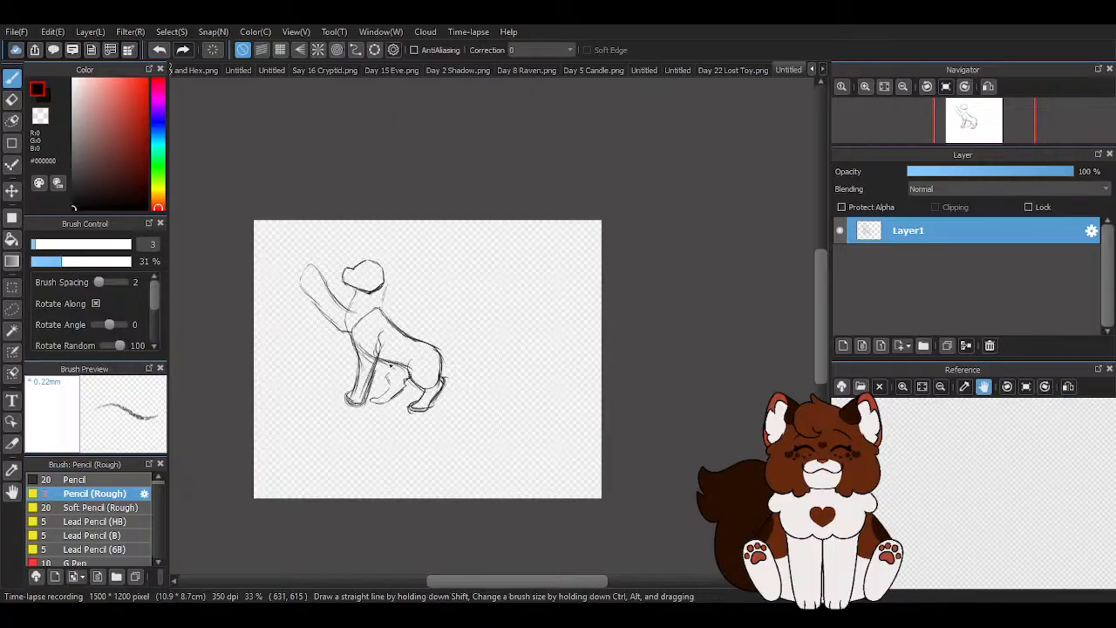
scroll(343, 351, "up", 2)
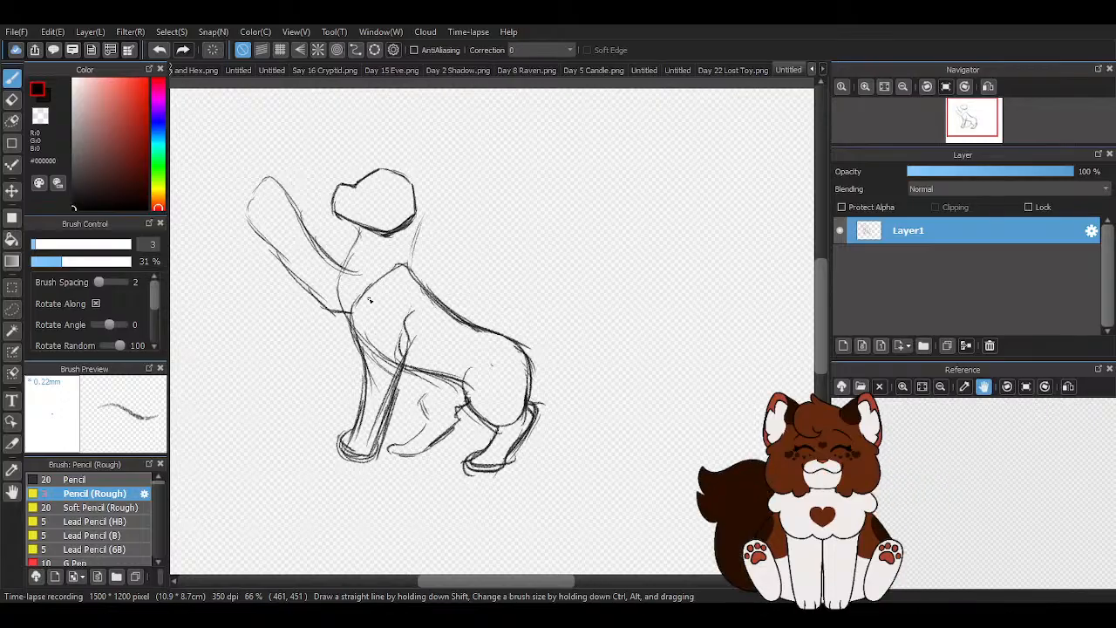
scroll(369, 262, "down", 2)
scroll(540, 353, "up", 1)
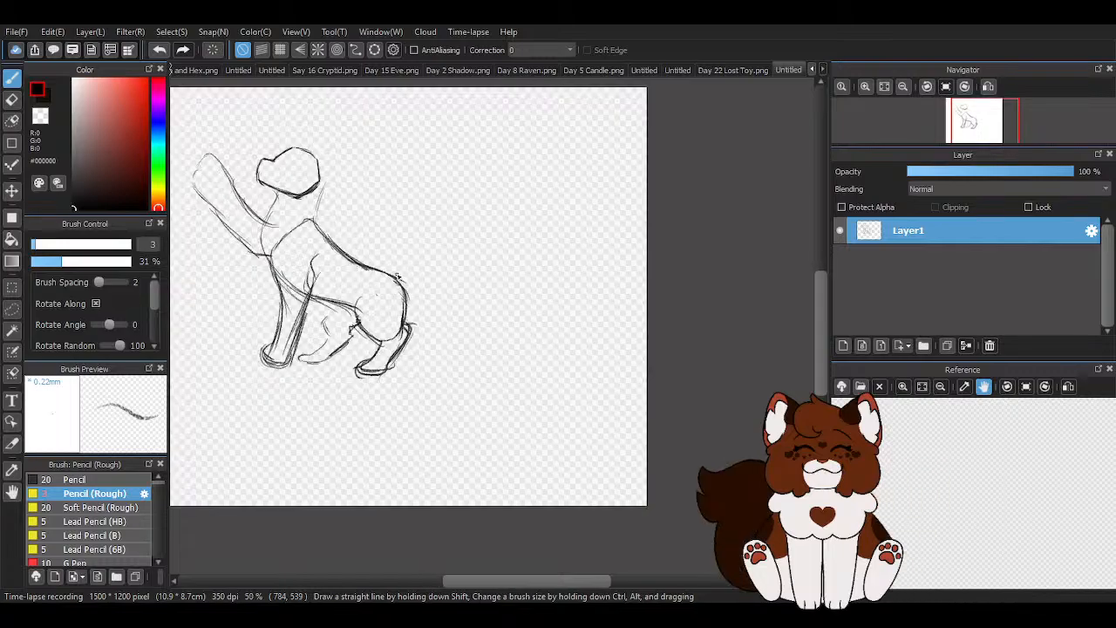
- Draw a large bushy tail curling upward from the rump with light curved strokes
key("ctrl+z")
mouse_move(402, 276)
left_mouse_down()
mouse_move(510, 190)
mouse_move(523, 295)
left_mouse_up()
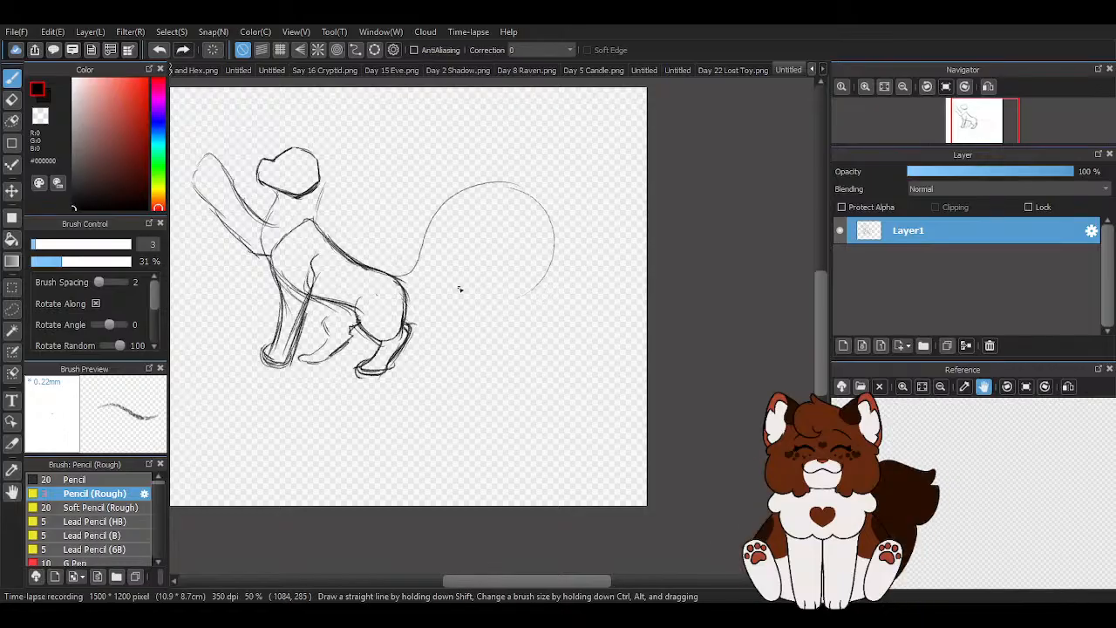
mouse_move(399, 296)
left_mouse_down()
mouse_move(425, 305)
mouse_move(479, 254)
mouse_move(527, 270)
mouse_move(544, 264)
mouse_move(510, 188)
left_mouse_up()
scroll(451, 322, "down", 1)
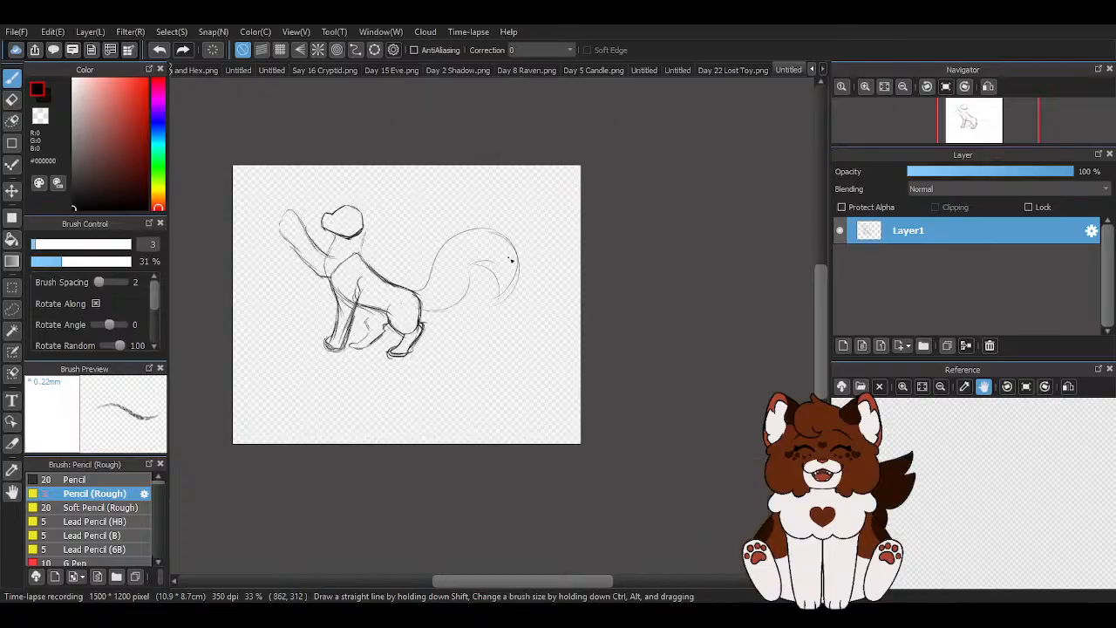
scroll(504, 258, "down", 1)
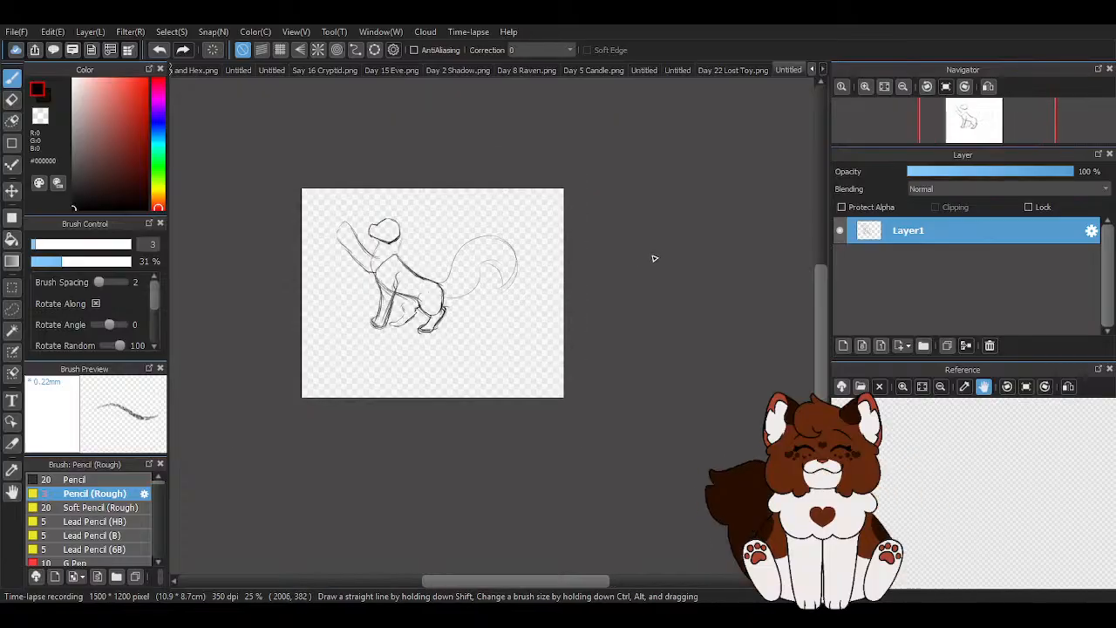
- Add a new layer above Layer1 and trace the back of the head and rear jaw on it with dark strokes
left_click(842, 345)
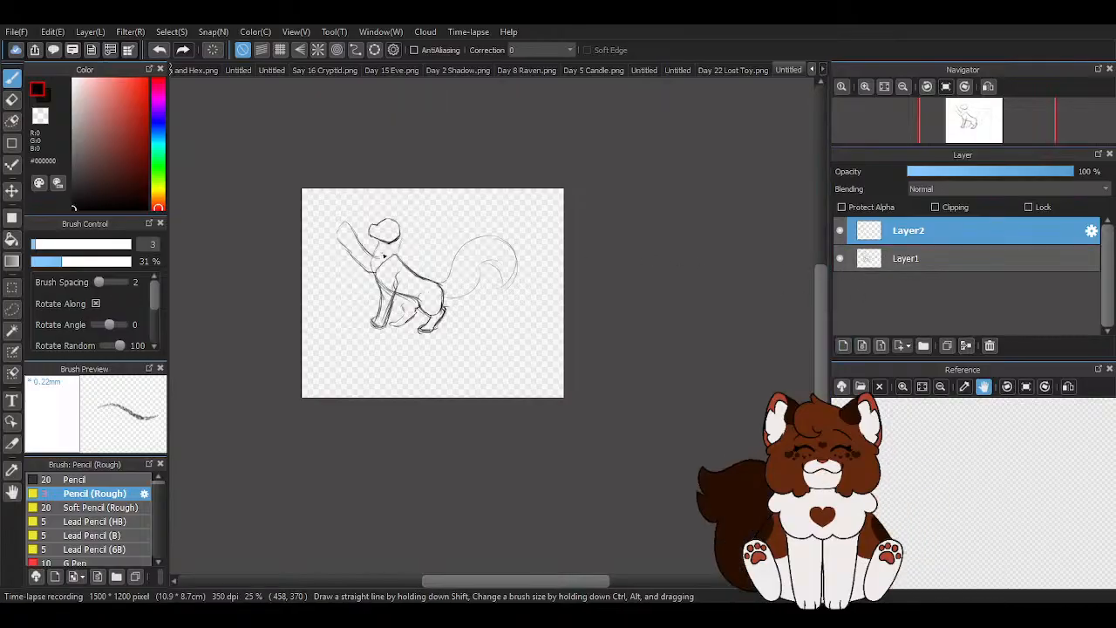
scroll(519, 258, "down", 1)
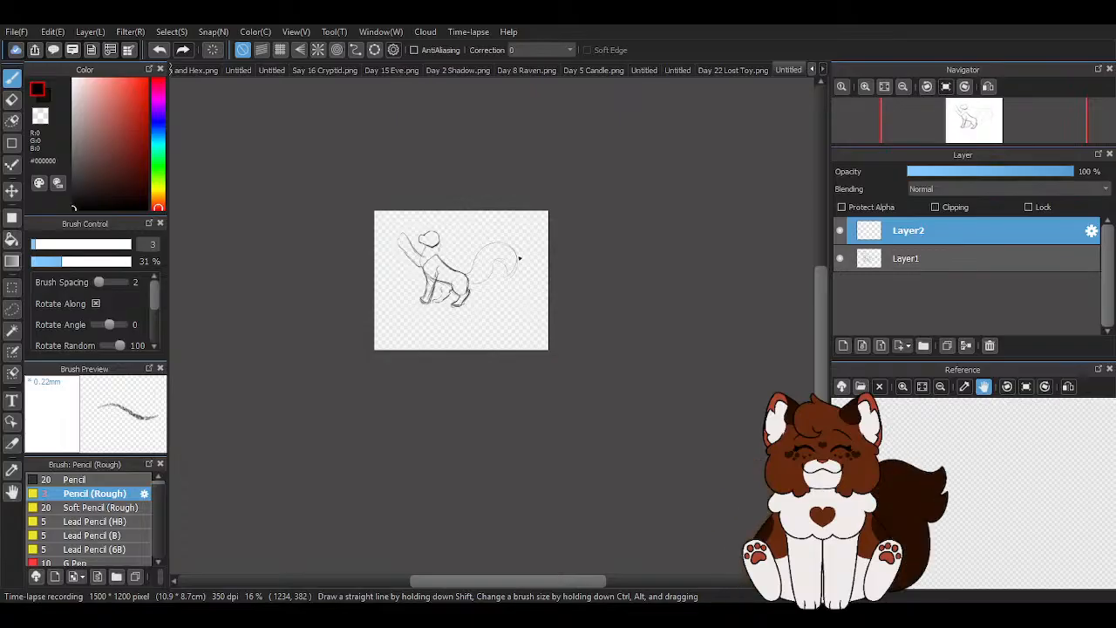
scroll(519, 258, "up", 2)
scroll(526, 244, "down", 2)
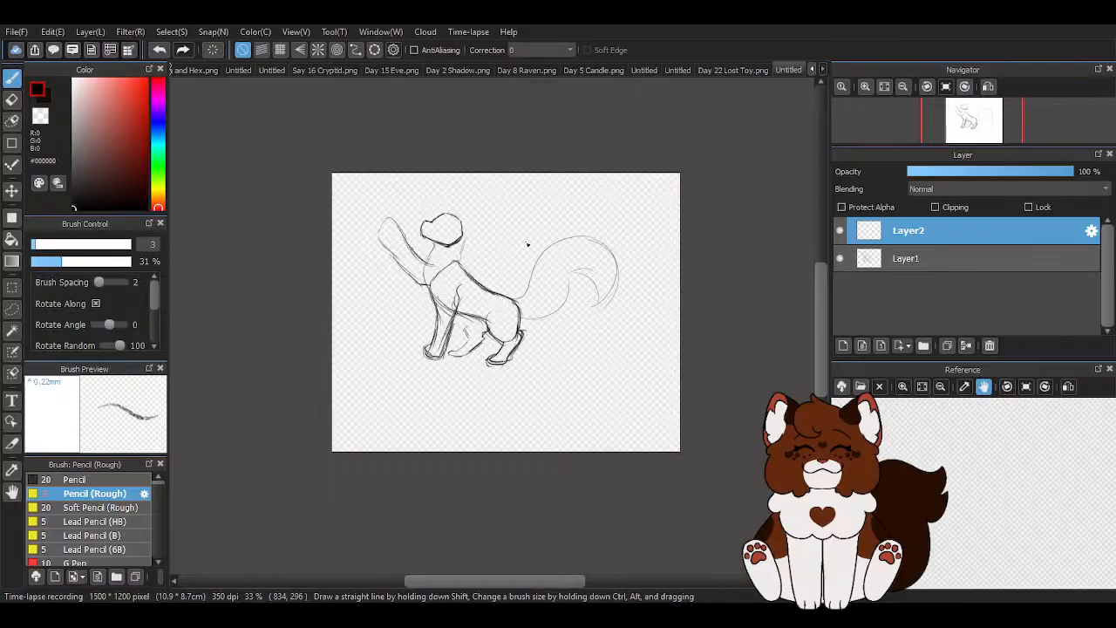
scroll(481, 239, "up", 1)
scroll(437, 225, "up", 4)
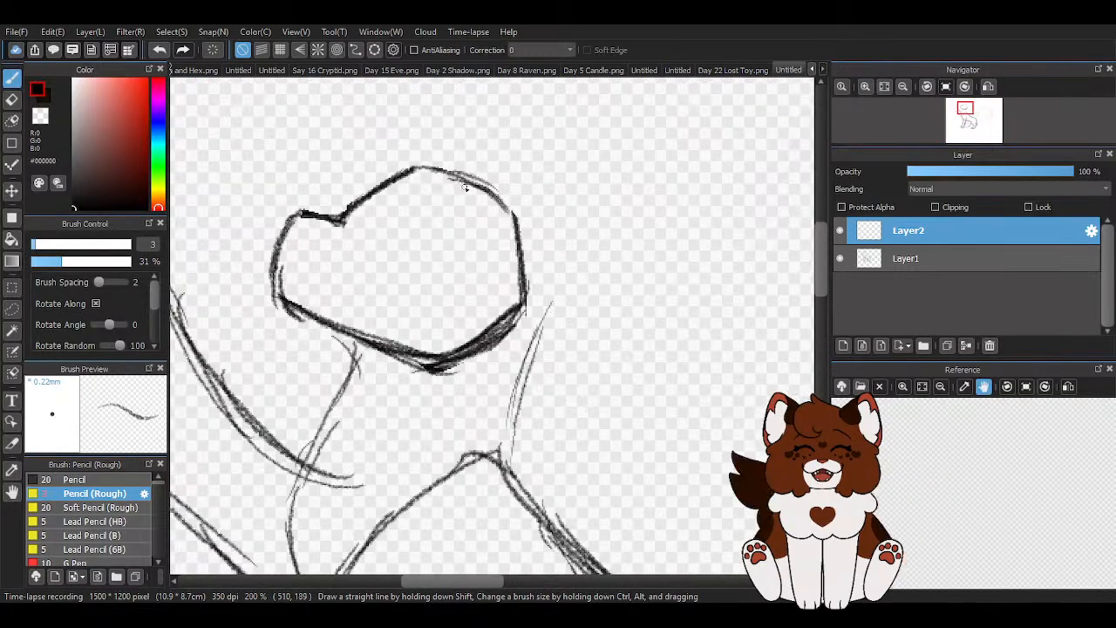
left_click_drag(523, 220, 534, 296)
left_click_drag(533, 367, 436, 443)
left_click_drag(509, 385, 394, 455)
- Trace the forehead, muzzle and lower jaw line on Layer2, and hide Layer1
scroll(473, 411, "down", 1)
scroll(405, 250, "up", 1)
mouse_move(413, 237)
left_mouse_down()
mouse_move(555, 285)
mouse_move(533, 287)
mouse_move(569, 322)
mouse_move(518, 274)
mouse_move(384, 251)
mouse_move(305, 322)
mouse_move(322, 294)
mouse_move(373, 258)
mouse_move(501, 272)
mouse_move(476, 261)
mouse_move(559, 354)
mouse_move(573, 409)
mouse_move(555, 314)
mouse_move(502, 497)
mouse_move(331, 511)
left_mouse_up()
mouse_move(301, 304)
left_mouse_down()
mouse_move(271, 311)
mouse_move(237, 340)
mouse_move(224, 375)
left_mouse_up()
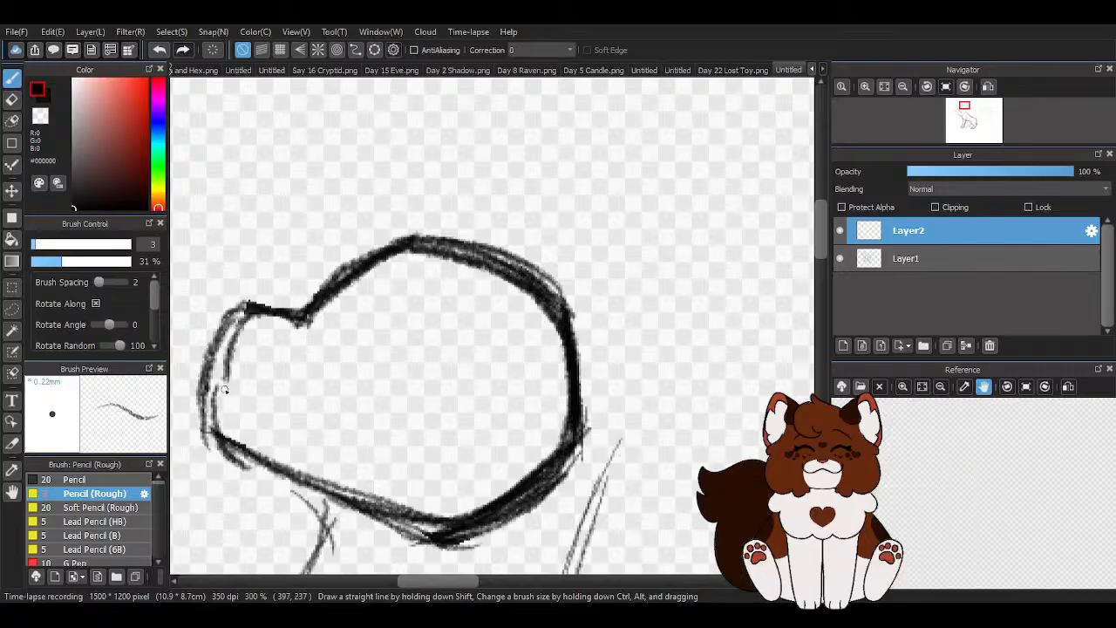
mouse_move(241, 416)
left_mouse_down()
mouse_move(287, 462)
mouse_move(396, 516)
mouse_move(458, 528)
left_mouse_up()
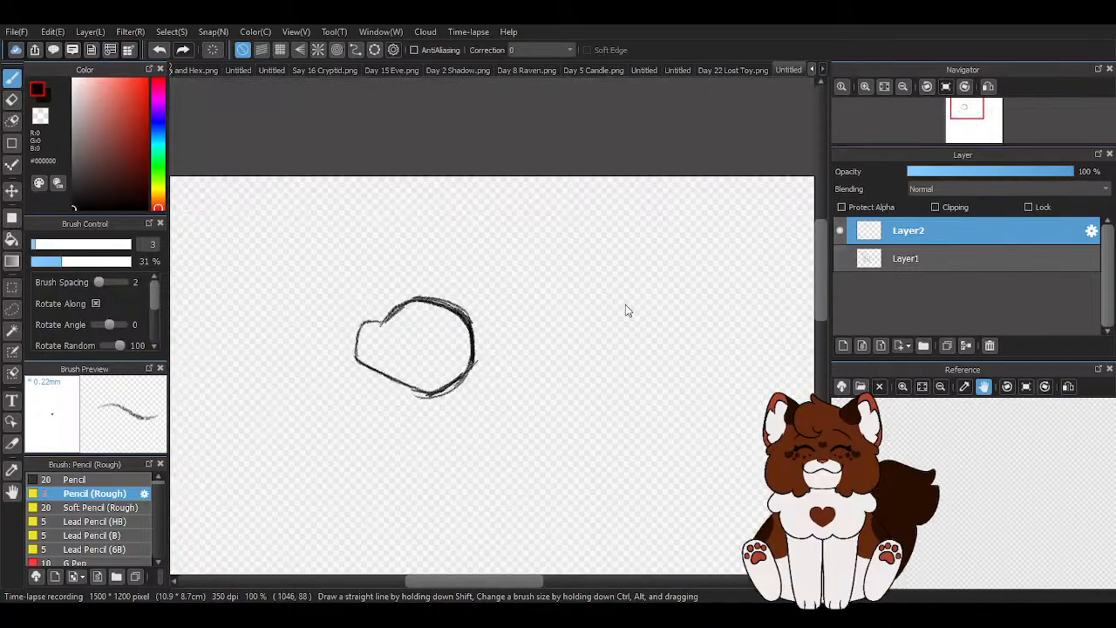
- Thicken the front outline of the muzzle and sketch an open mouth curving back into it
scroll(379, 267, "up", 1)
mouse_move(402, 180)
left_mouse_down()
mouse_move(343, 219)
mouse_move(294, 224)
mouse_move(281, 263)
mouse_move(298, 224)
mouse_move(279, 339)
left_mouse_up()
scroll(286, 262, "up", 3)
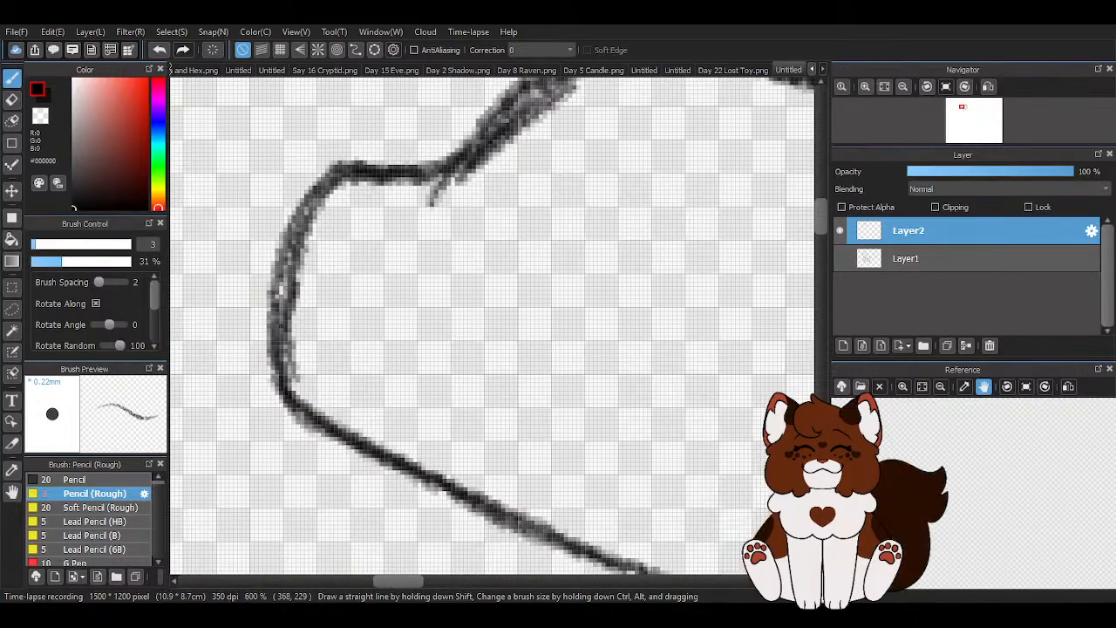
mouse_move(296, 262)
left_mouse_down()
mouse_move(398, 258)
mouse_move(384, 353)
mouse_move(332, 351)
mouse_move(359, 359)
left_mouse_up()
mouse_move(295, 348)
left_mouse_down()
mouse_move(350, 366)
mouse_move(380, 307)
left_mouse_up()
mouse_move(363, 275)
left_mouse_down()
mouse_move(370, 305)
mouse_move(339, 269)
mouse_move(380, 301)
mouse_move(358, 377)
mouse_move(290, 341)
left_mouse_up()
- Draw the nose at the muzzle tip and erase the outline crossing the mouth opening with transparent color
left_click_drag(325, 209, 366, 200)
mouse_move(462, 164)
left_mouse_down()
mouse_move(326, 180)
mouse_move(293, 271)
left_mouse_up()
mouse_move(316, 195)
left_mouse_down()
mouse_move(374, 212)
mouse_move(313, 233)
mouse_move(366, 212)
mouse_move(305, 197)
left_mouse_up()
left_click_drag(277, 298, 296, 321)
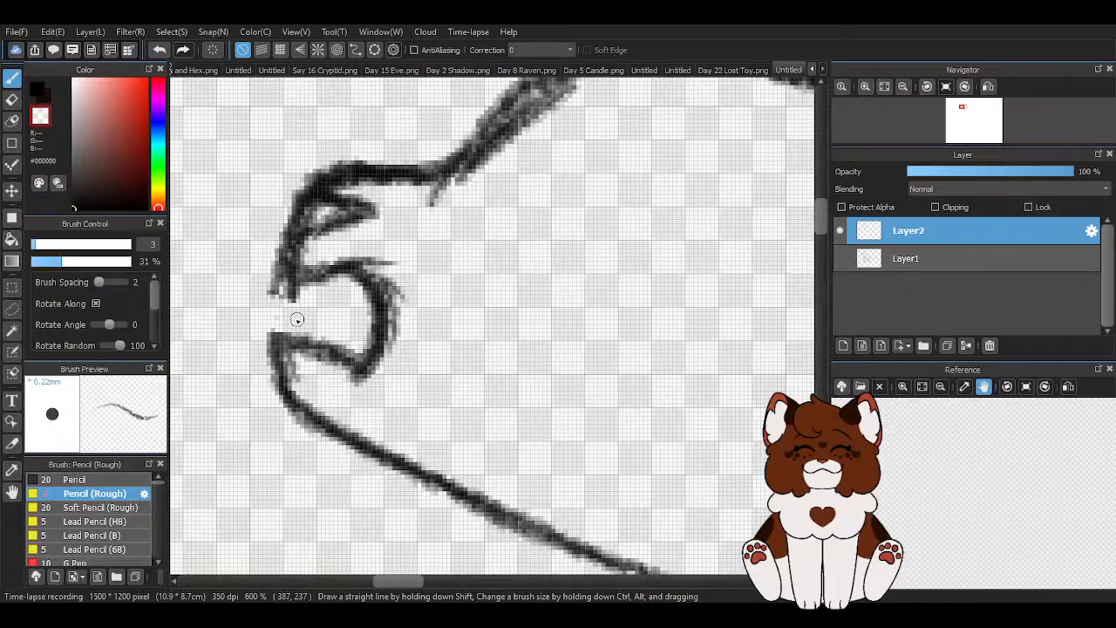
- Draw a small pointed tooth below the upper lip in black and darken the lower lip line
left_click(39, 92)
mouse_move(349, 301)
left_mouse_down()
mouse_move(325, 272)
mouse_move(342, 318)
mouse_move(352, 272)
mouse_move(287, 389)
left_mouse_up()
mouse_move(286, 341)
left_mouse_down()
mouse_move(321, 426)
mouse_move(348, 440)
mouse_move(364, 371)
left_mouse_up()
scroll(335, 358, "down", 5)
scroll(354, 346, "up", 3)
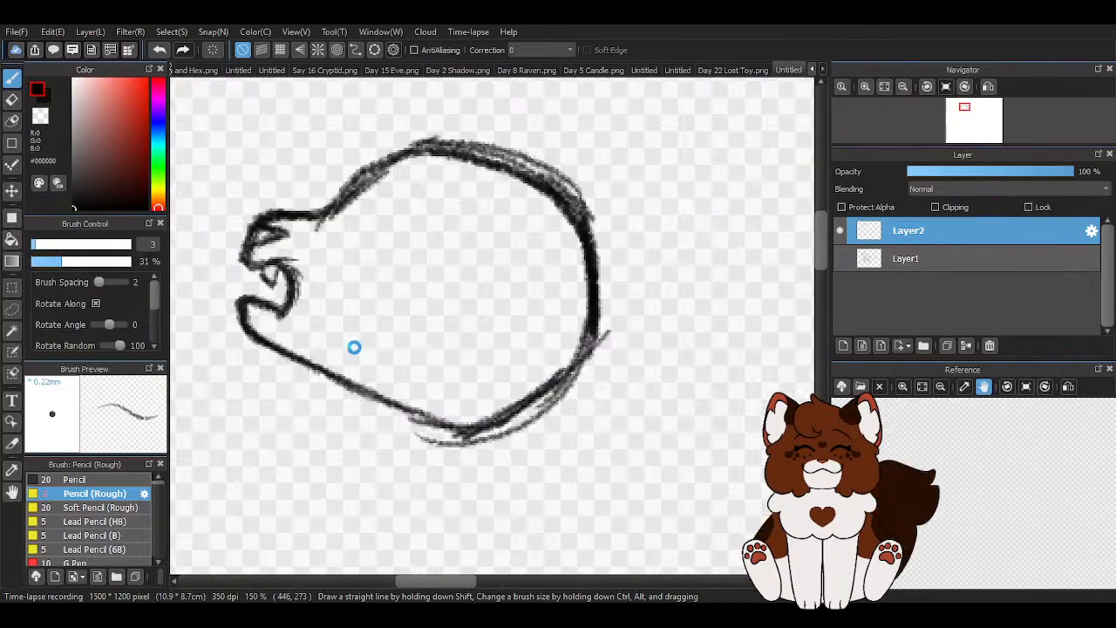
scroll(257, 266, "up", 1)
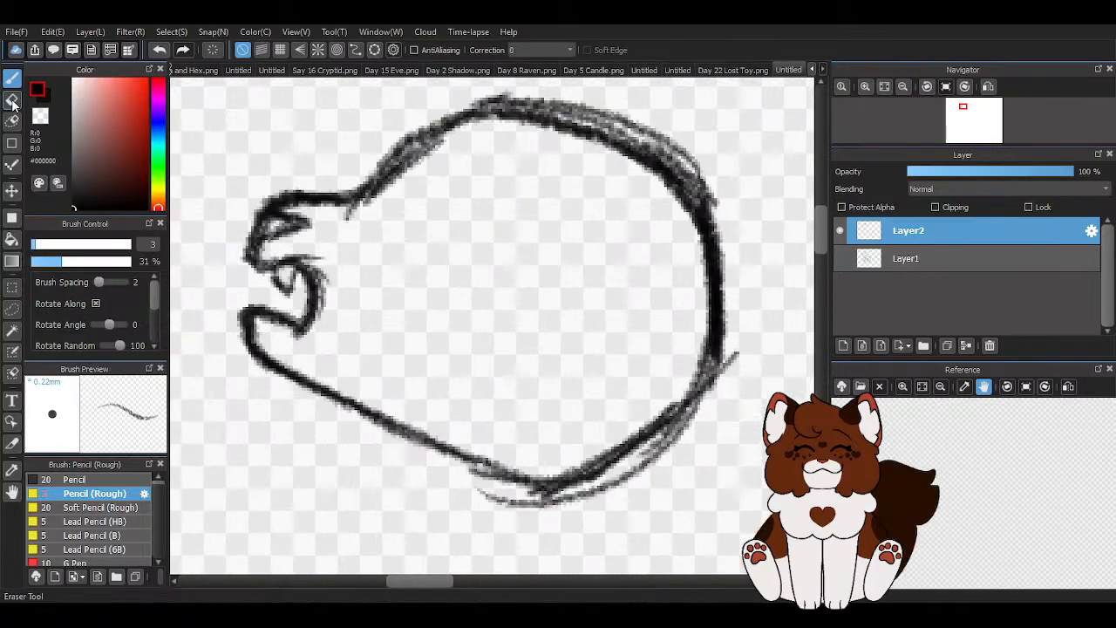
- Erase the tooth and rework the inner edge of the mouth into a shallower curve
key("e")
mouse_move(298, 275)
left_mouse_down()
mouse_move(316, 321)
mouse_move(259, 255)
mouse_move(290, 291)
mouse_move(282, 307)
mouse_move(250, 308)
mouse_move(274, 285)
left_mouse_up()
key("b")
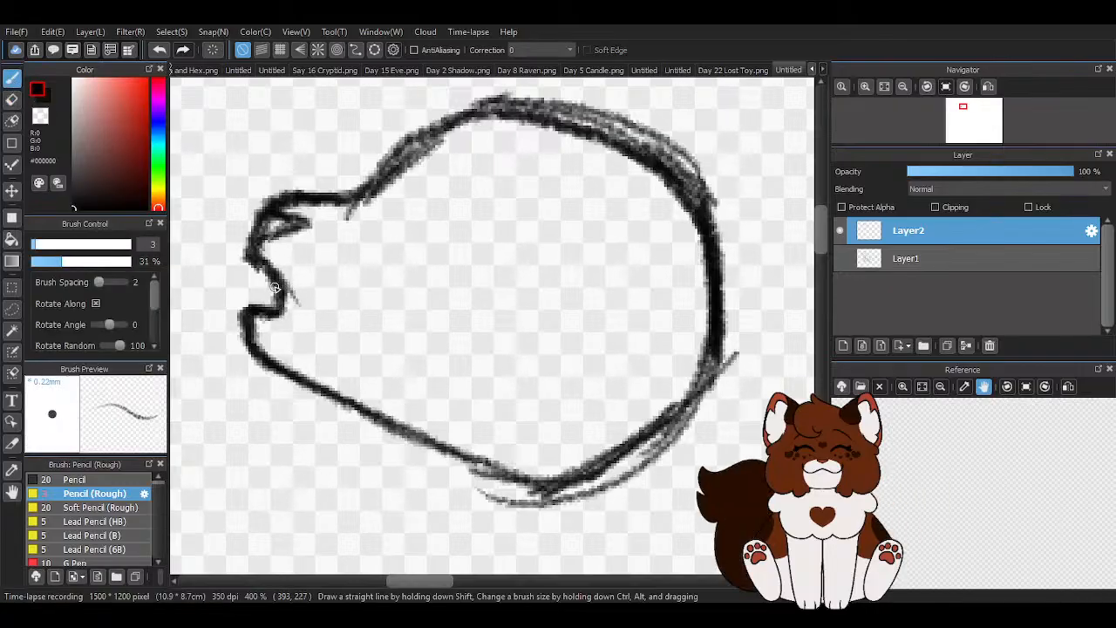
- Thicken the forehead line and draw the open eye's outline with a short brow mark above it
mouse_move(340, 199)
left_mouse_down()
mouse_move(443, 113)
mouse_move(537, 128)
mouse_move(663, 188)
left_mouse_up()
key("z")
mouse_move(348, 217)
left_mouse_down()
mouse_move(441, 139)
mouse_move(371, 193)
mouse_move(422, 179)
mouse_move(401, 184)
mouse_move(440, 210)
mouse_move(438, 248)
mouse_move(449, 208)
mouse_move(401, 258)
mouse_move(380, 247)
mouse_move(380, 257)
mouse_move(424, 262)
left_mouse_up()
key("z")
left_click_drag(462, 124, 495, 162)
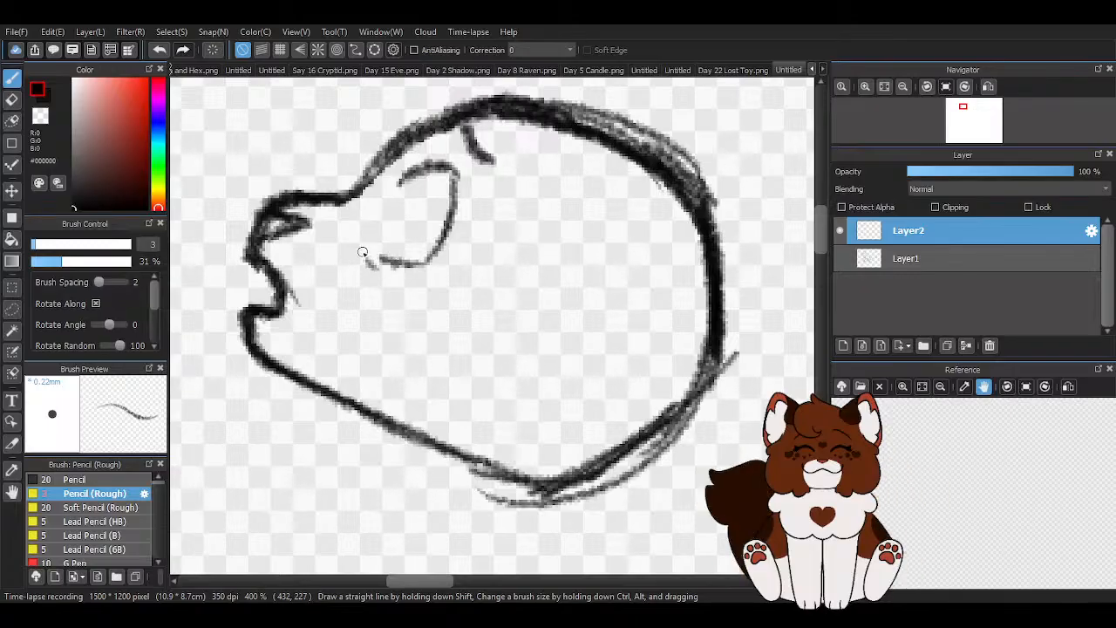
- Redraw the mouth's inner curve deeper into the head and erase the nose and upper muzzle outline
mouse_move(251, 258)
left_mouse_down()
mouse_move(323, 267)
mouse_move(300, 263)
mouse_move(312, 332)
left_mouse_up()
key("z")
mouse_move(278, 274)
left_mouse_down()
mouse_move(280, 297)
mouse_move(261, 276)
left_mouse_up()
mouse_move(272, 209)
left_mouse_down()
mouse_move(245, 246)
mouse_move(257, 253)
mouse_move(262, 236)
mouse_move(258, 269)
mouse_move(286, 307)
mouse_move(267, 250)
mouse_move(319, 212)
left_mouse_up()
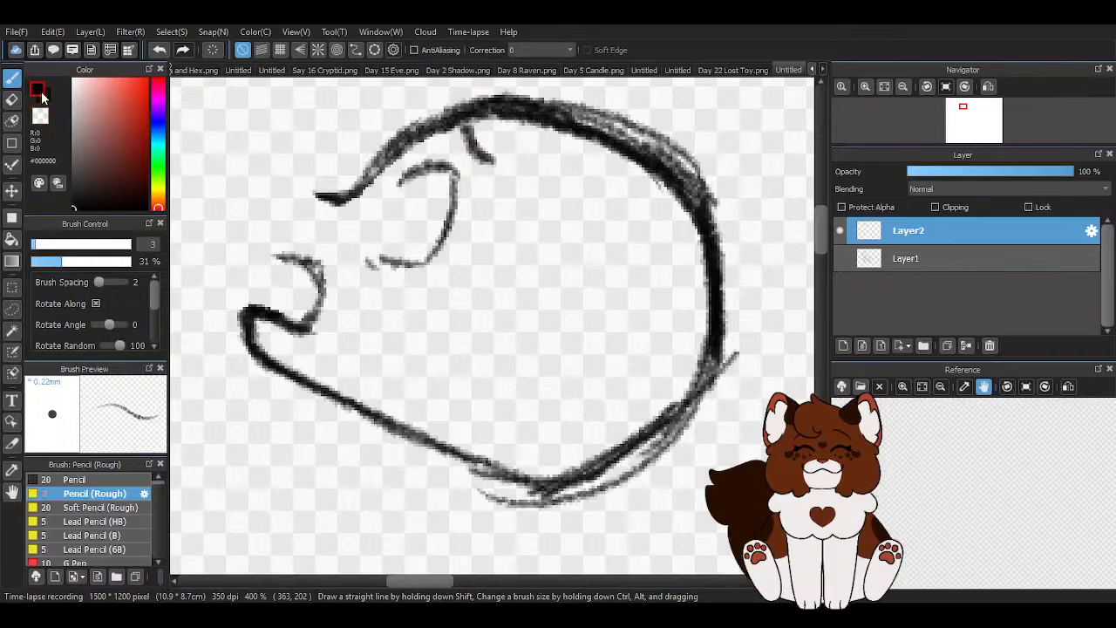
- Redraw the nose and upper muzzle from the forehead to the lip, and thicken the open mouth's inner curve
key("Left")
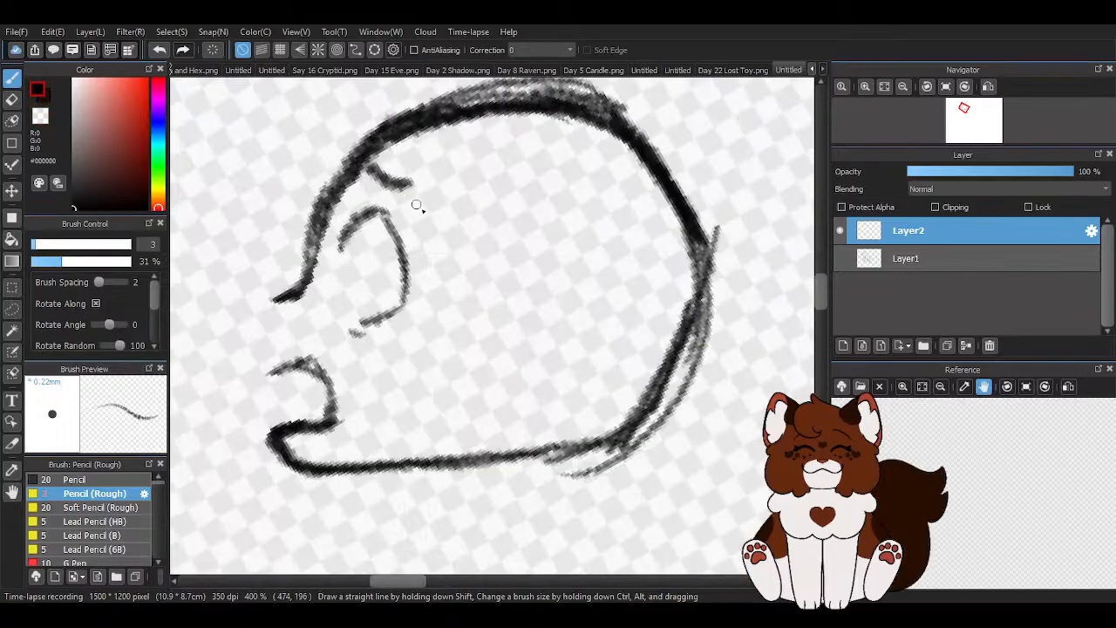
scroll(636, 377, "down", 2)
scroll(572, 426, "up", 2)
mouse_move(362, 230)
left_mouse_down()
mouse_move(311, 263)
mouse_move(338, 256)
mouse_move(309, 291)
mouse_move(329, 332)
left_mouse_up()
mouse_move(306, 293)
left_mouse_down()
mouse_move(334, 270)
mouse_move(319, 306)
mouse_move(328, 291)
mouse_move(362, 374)
mouse_move(372, 321)
mouse_move(392, 335)
mouse_move(404, 372)
mouse_move(403, 359)
mouse_move(350, 384)
mouse_move(359, 405)
mouse_move(304, 400)
mouse_move(346, 368)
mouse_move(339, 382)
mouse_move(333, 375)
mouse_move(338, 419)
left_mouse_up()
- Clean up the front of the lower jaw with transparent color and add a small black tooth under the upper lip
key("x")
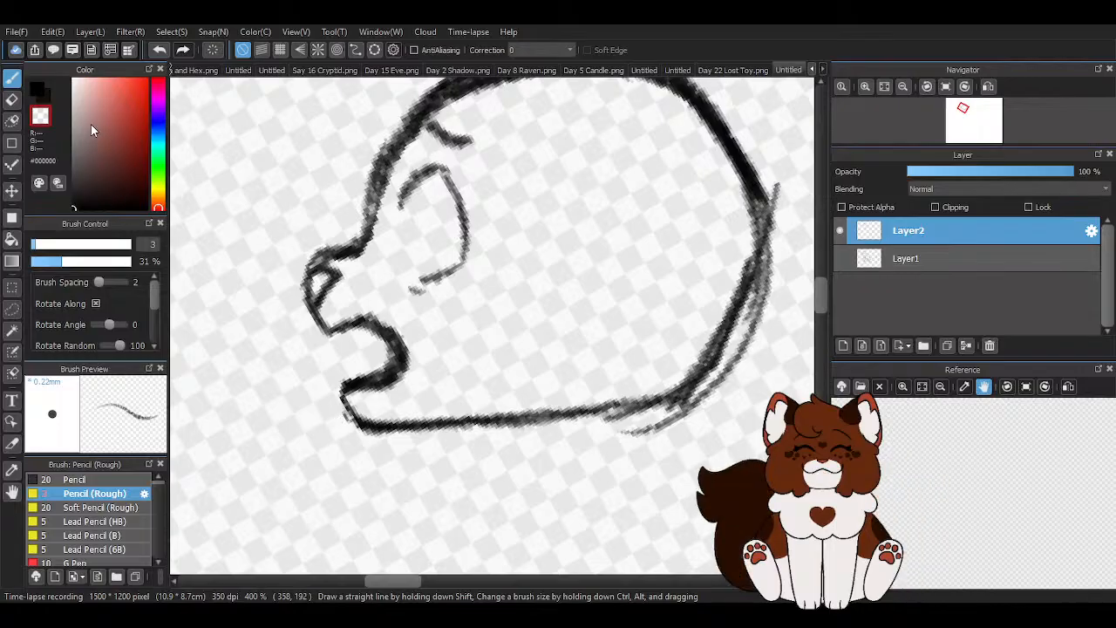
left_click(41, 90)
scroll(350, 330, "up", 2)
mouse_move(335, 323)
left_mouse_down()
mouse_move(361, 359)
mouse_move(361, 323)
left_mouse_up()
scroll(349, 343, "down", 5)
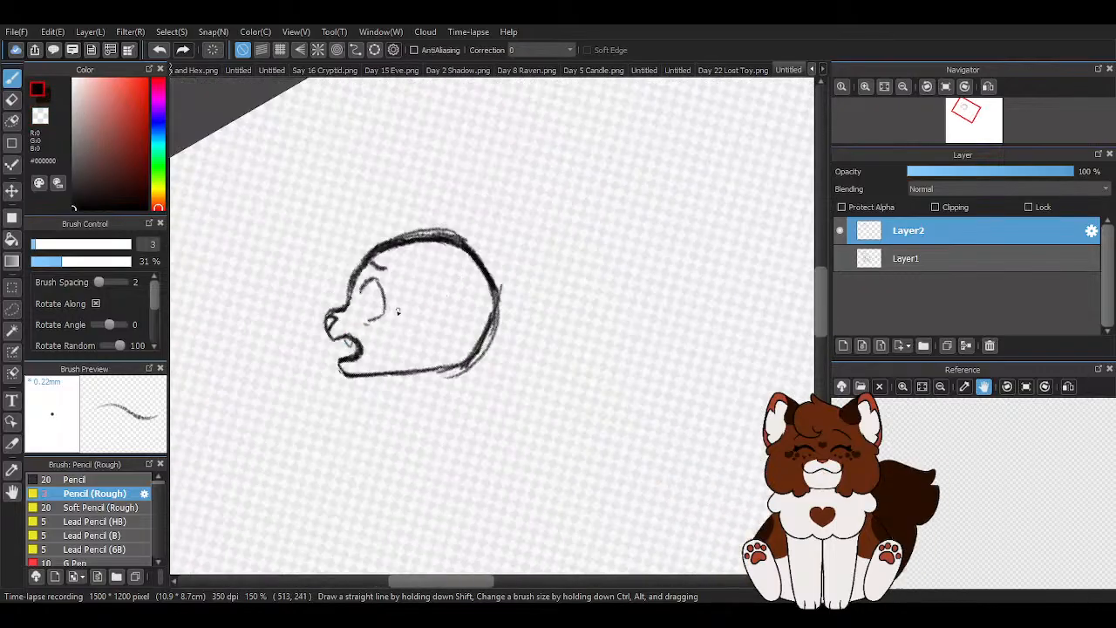
- Draw a narrow oval pupil inside the eye near its front edge
scroll(404, 309, "up", 3)
mouse_move(319, 267)
left_mouse_down()
mouse_move(319, 309)
mouse_move(320, 268)
mouse_move(312, 272)
left_mouse_up()
scroll(381, 288, "down", 4)
scroll(390, 303, "up", 2)
scroll(390, 303, "up", 1)
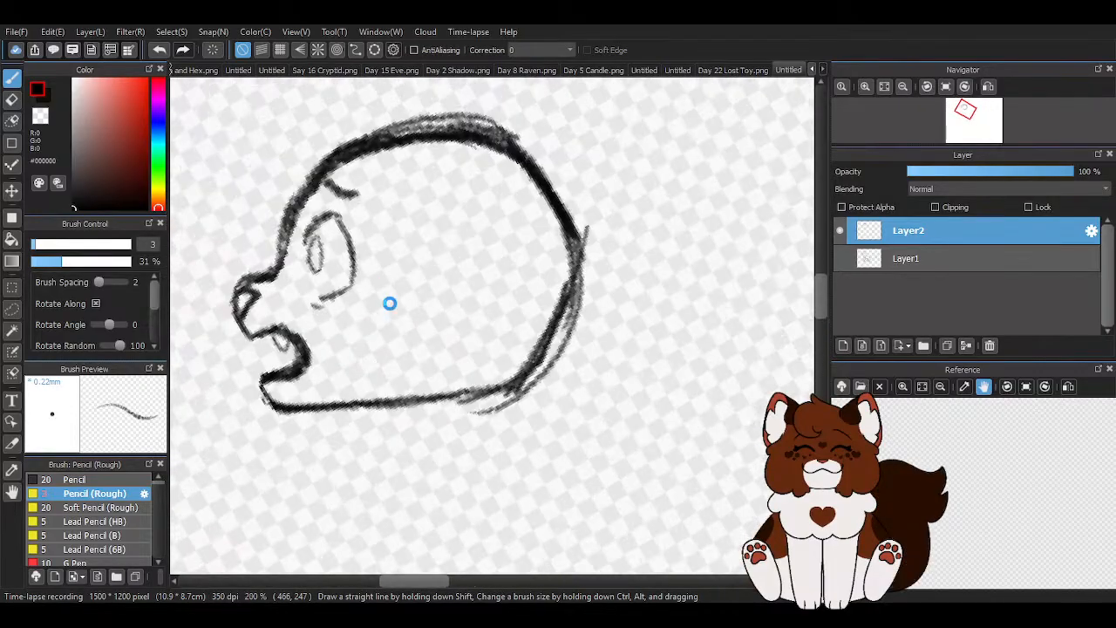
scroll(383, 288, "down", 2)
scroll(375, 261, "down", 1)
scroll(363, 222, "up", 3)
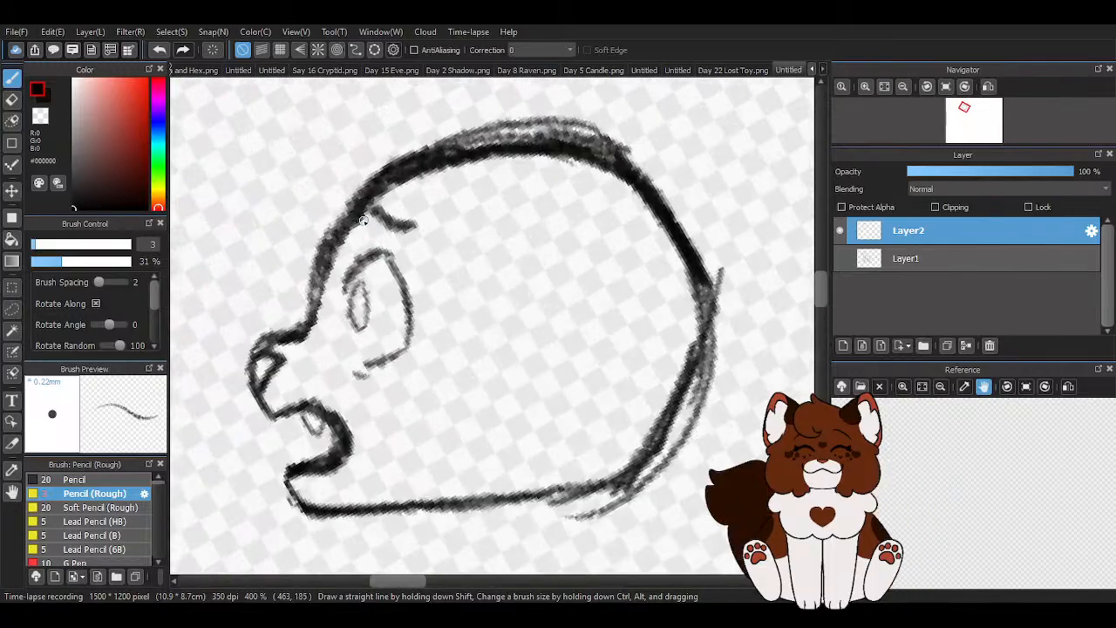
- Redraw the brow as a longer, straighter slanted line and erase the stray marks above it
scroll(392, 253, "down", 4)
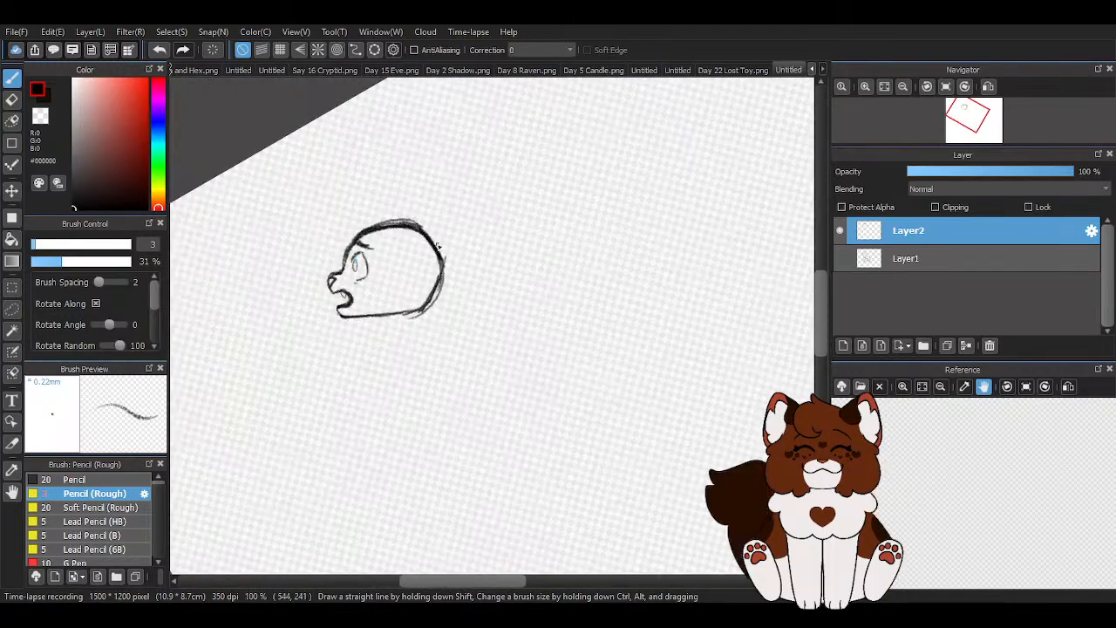
scroll(437, 248, "down", 2)
scroll(396, 247, "up", 4)
key("z")
scroll(447, 249, "up", 3)
left_click_drag(430, 241, 400, 228)
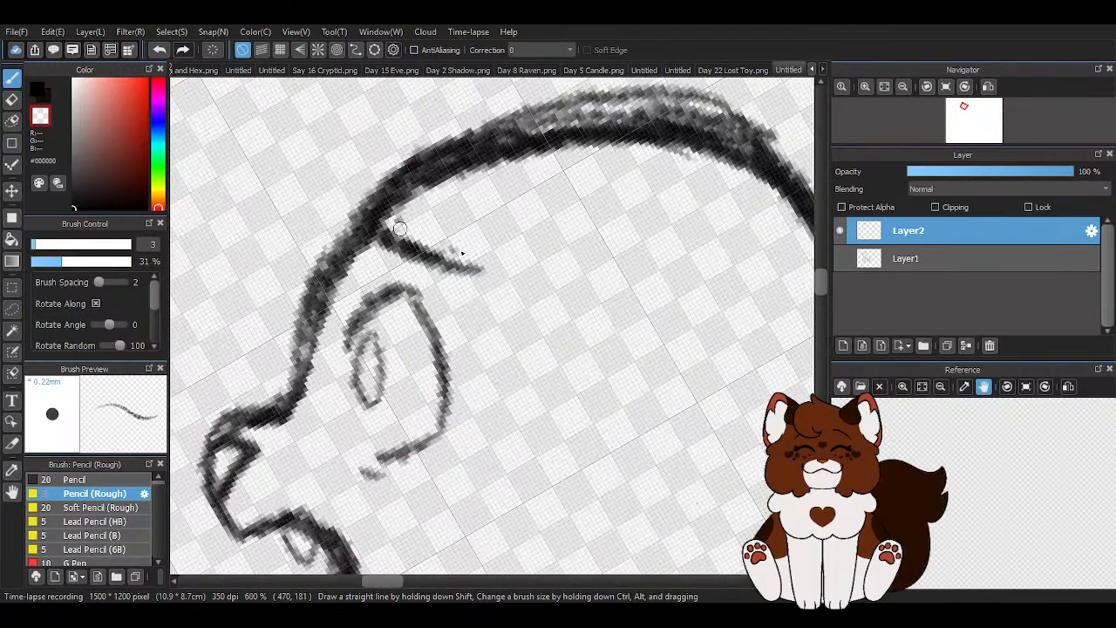
scroll(422, 203, "down", 3)
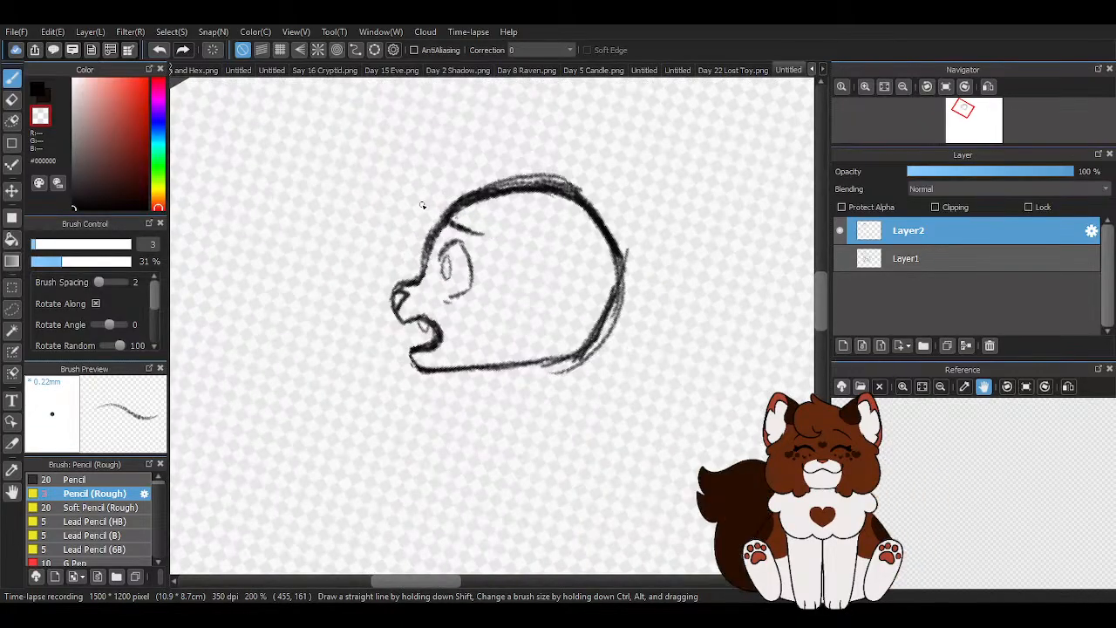
- Erase the loose outer strokes on top of the head and most of the thick outline along its back
scroll(421, 205, "down", 1)
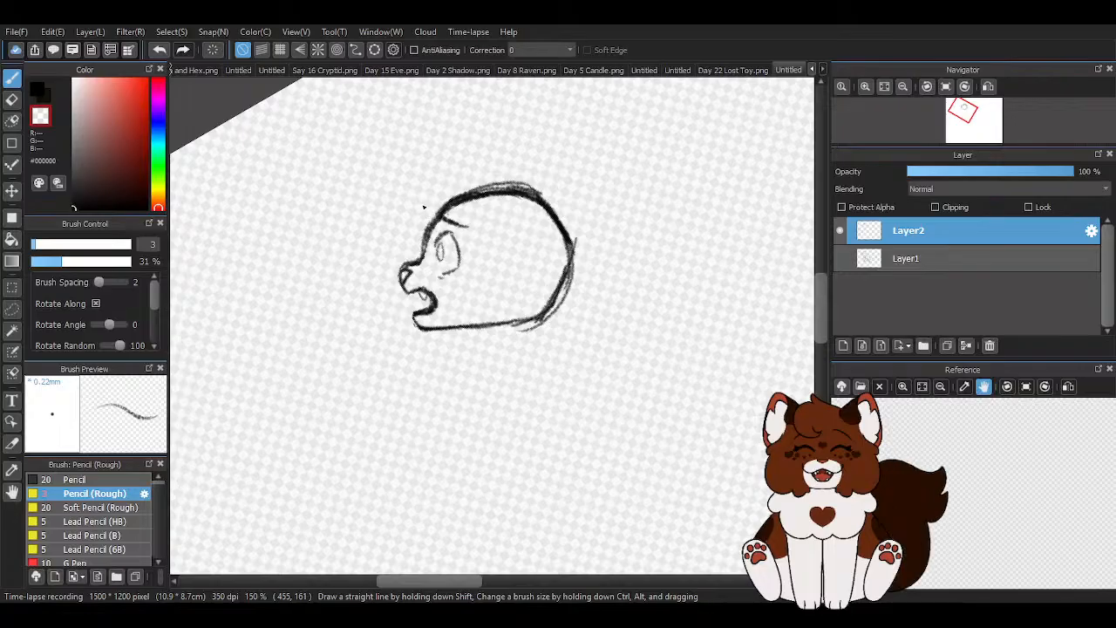
scroll(571, 201, "up", 2)
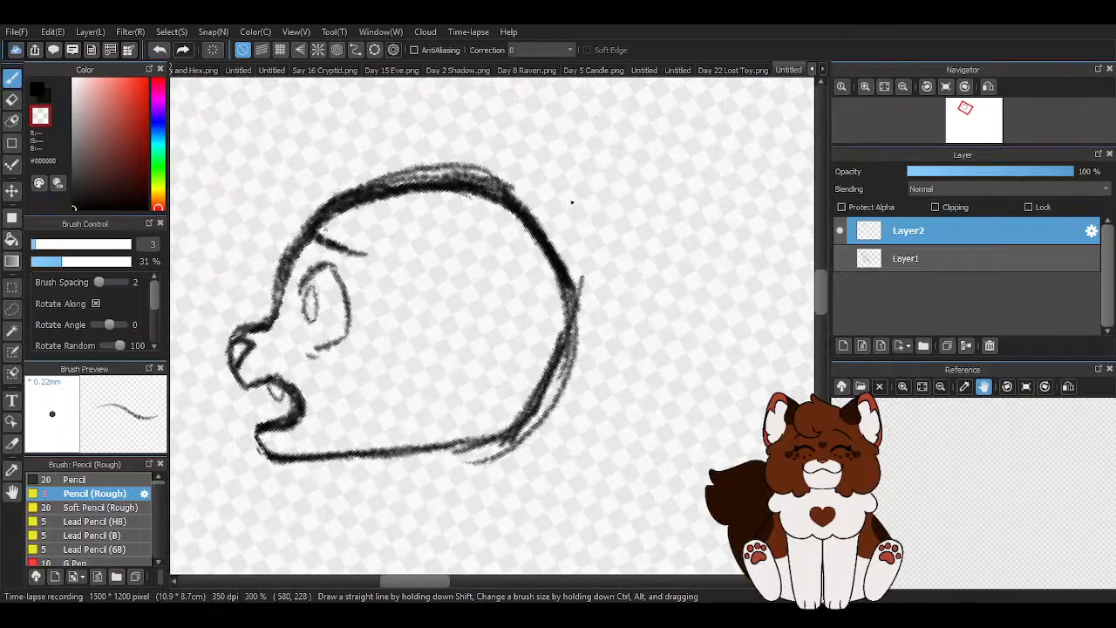
mouse_move(300, 201)
left_mouse_down()
mouse_move(500, 165)
mouse_move(491, 178)
left_mouse_up()
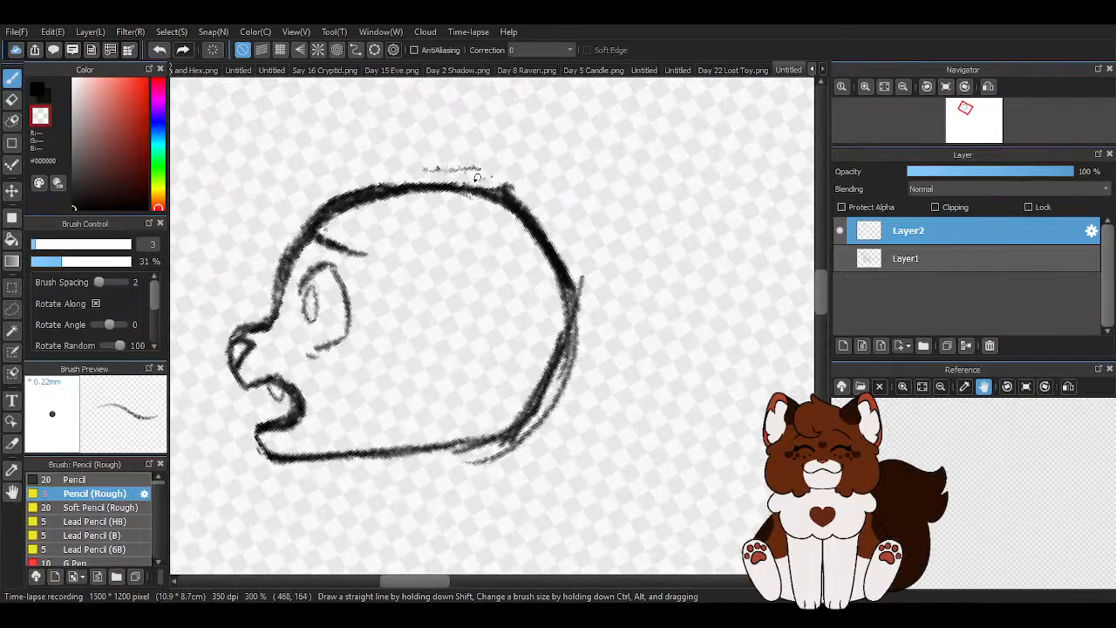
left_click_drag(528, 224, 512, 186)
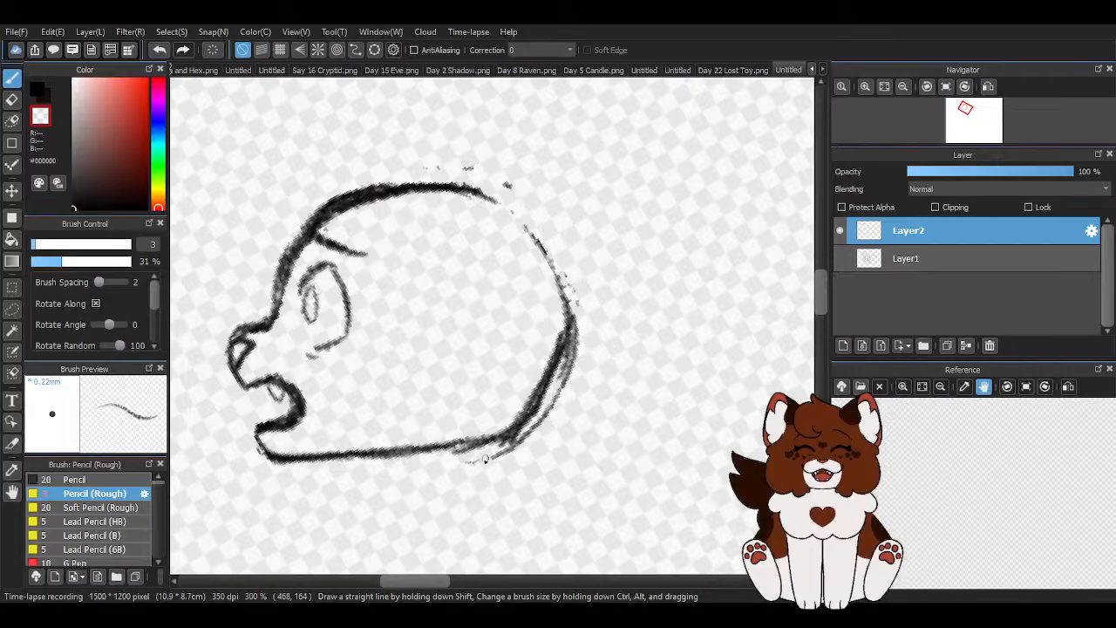
mouse_move(538, 396)
left_mouse_down()
mouse_move(568, 318)
mouse_move(550, 422)
mouse_move(568, 351)
left_mouse_up()
left_click_drag(506, 184, 528, 207)
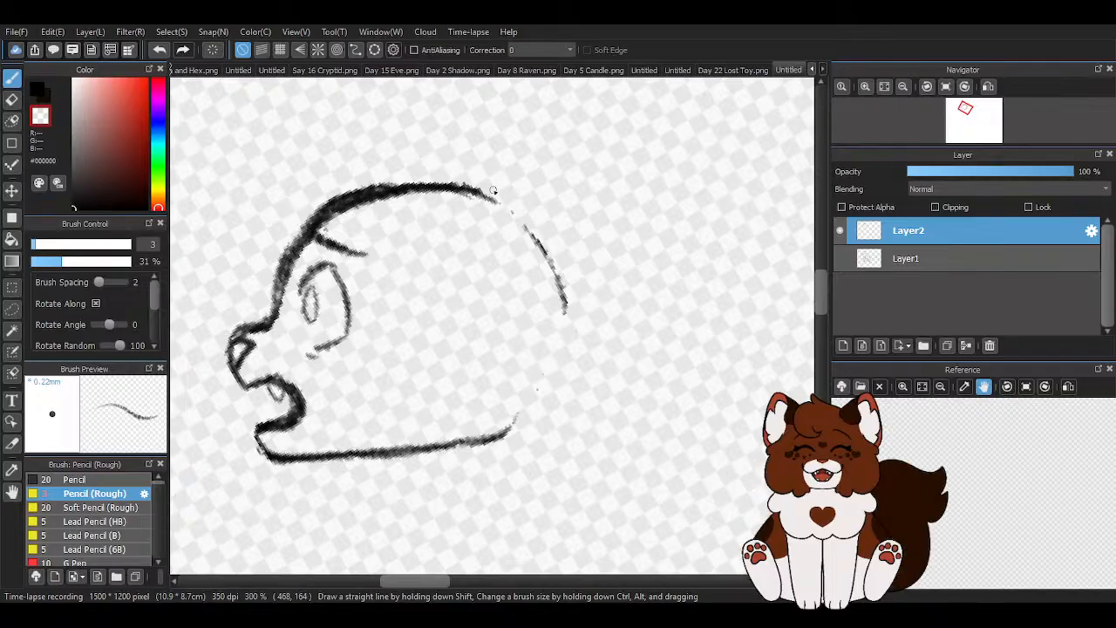
- Redraw the back of the head in black with a tighter curve and darken the lower jaw line
left_click(35, 87)
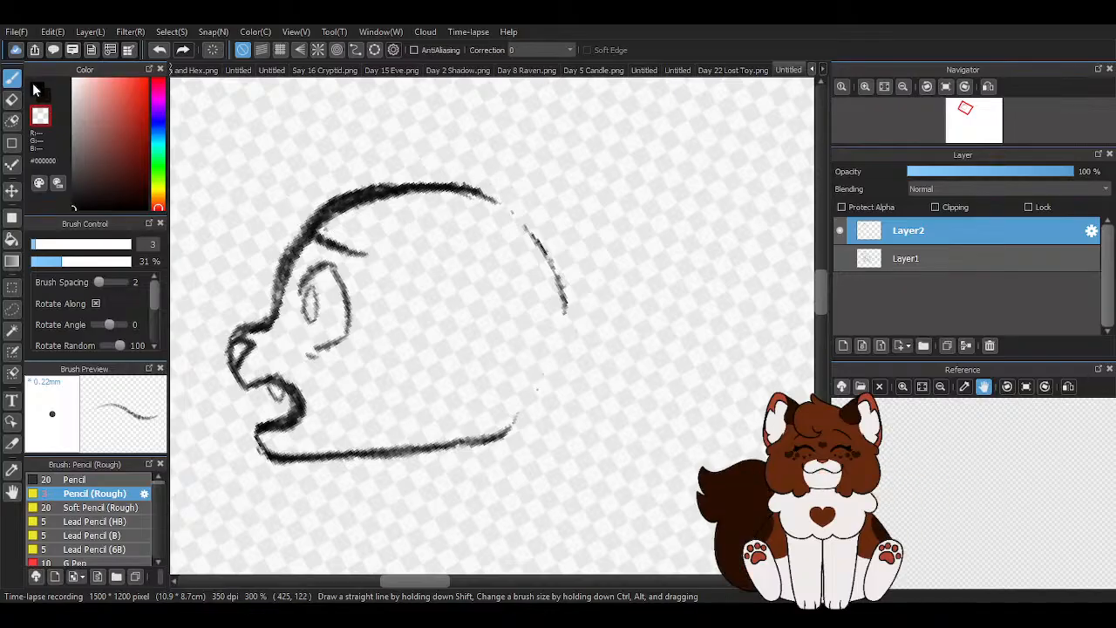
mouse_move(491, 221)
left_mouse_down()
mouse_move(549, 279)
mouse_move(562, 336)
mouse_move(468, 446)
mouse_move(524, 390)
left_mouse_up()
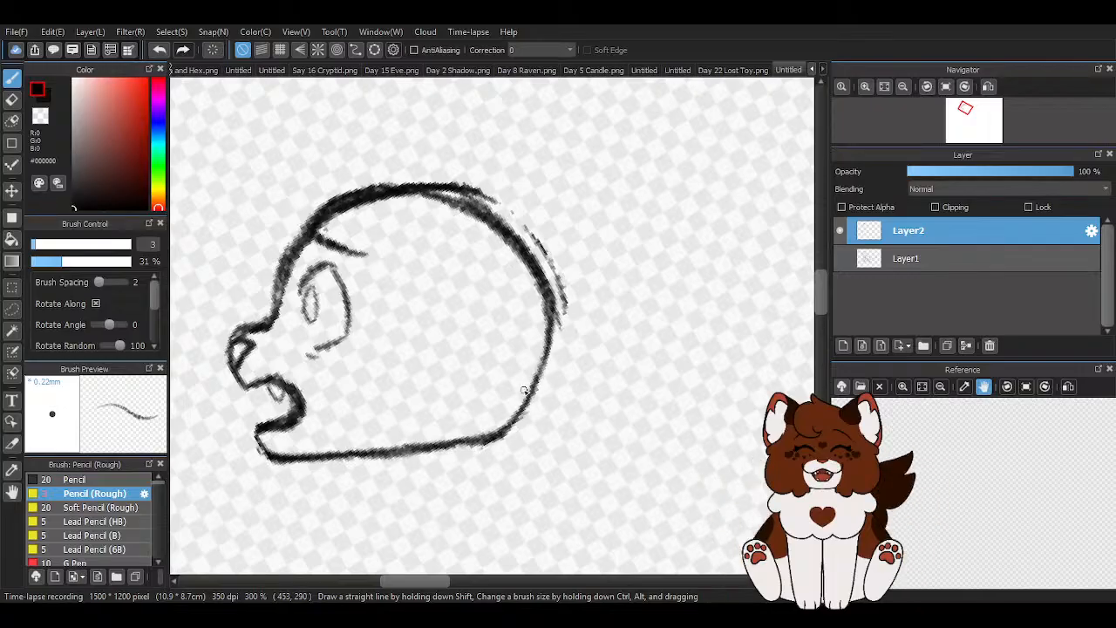
mouse_move(272, 454)
left_mouse_down()
mouse_move(447, 448)
mouse_move(340, 451)
mouse_move(530, 400)
left_mouse_up()
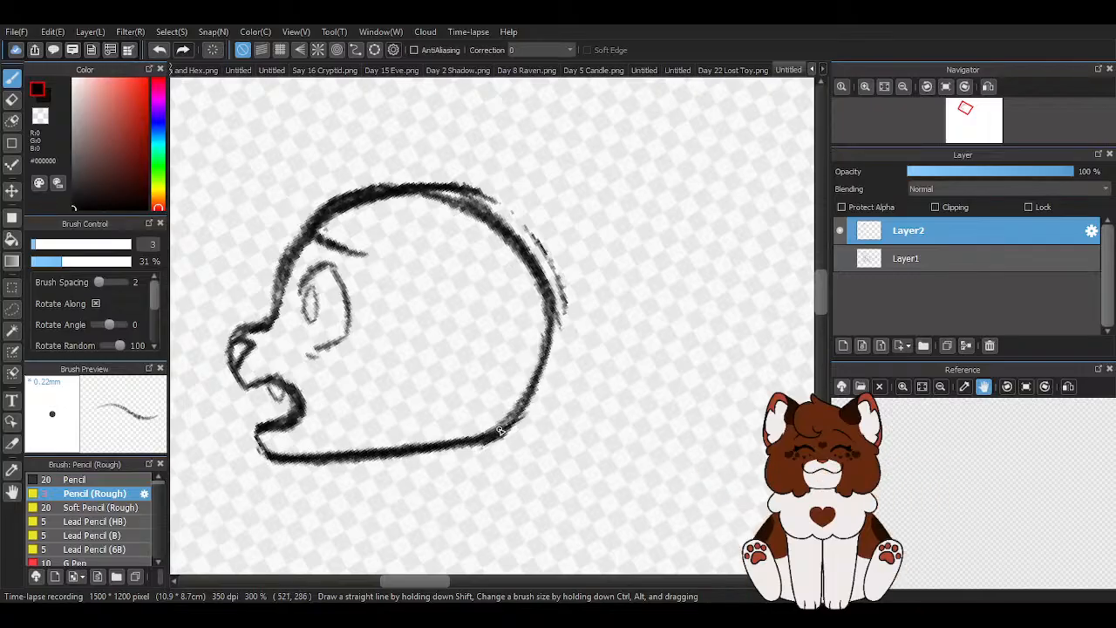
- Erase the doubled chin strokes below the open mouth and redraw the chin as one clean slanted line meeting the lower jaw
scroll(347, 292, "down", 2)
scroll(316, 389, "up", 4)
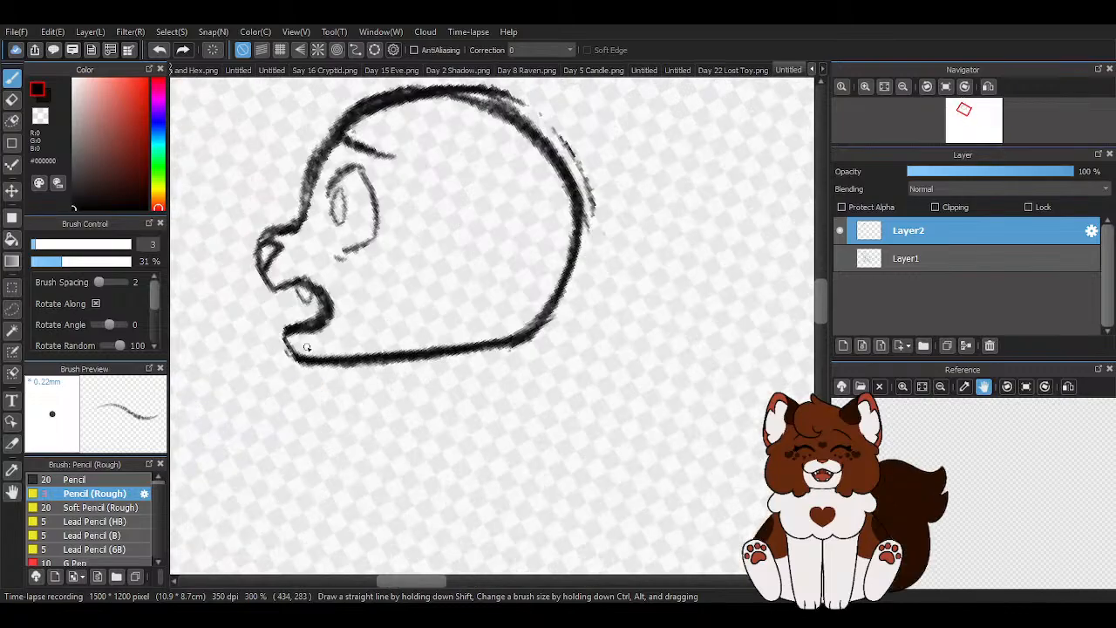
left_click_drag(299, 331, 323, 380)
key("z")
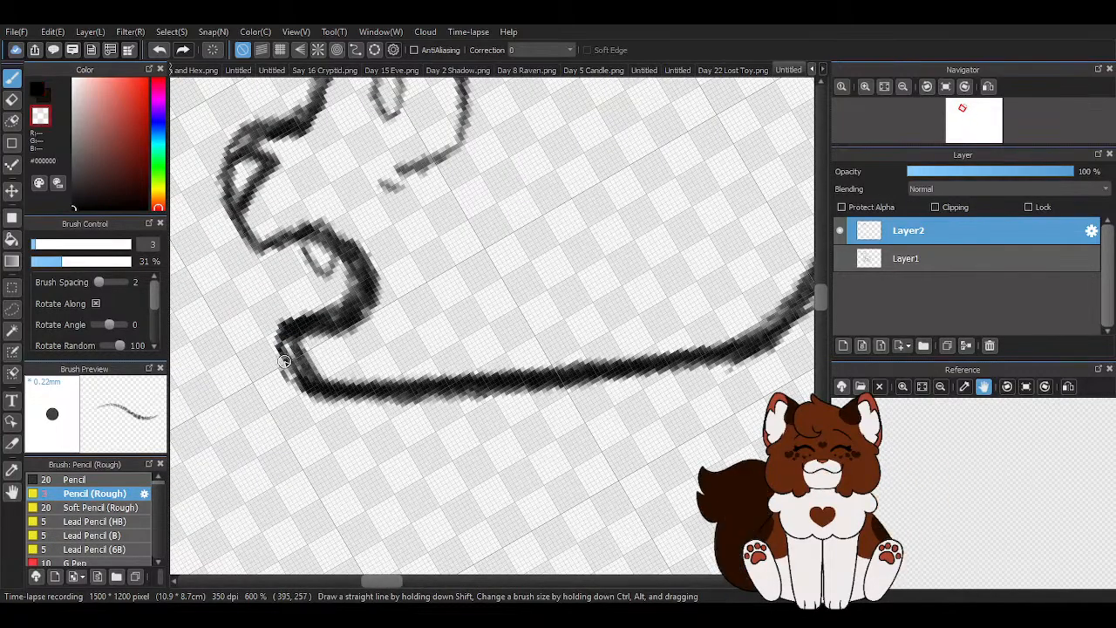
left_click_drag(280, 327, 312, 394)
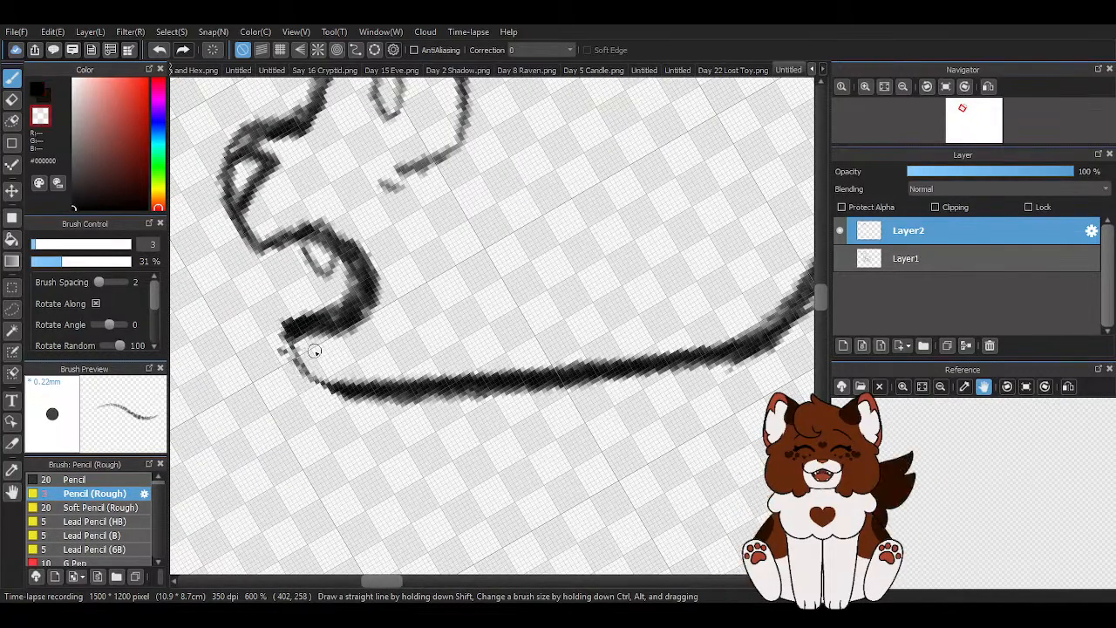
key("z")
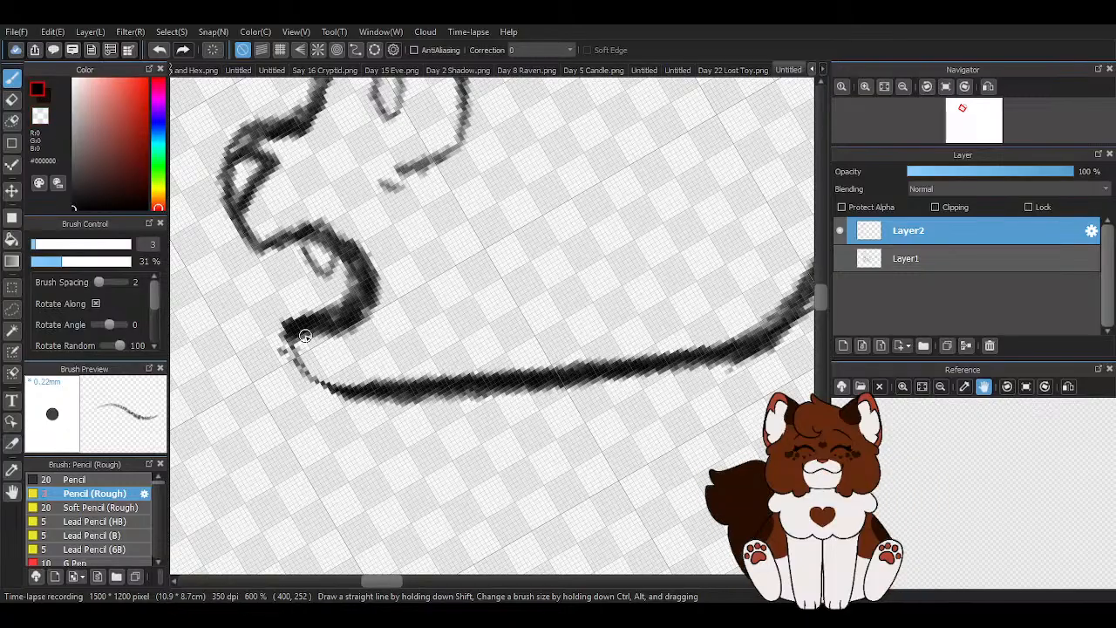
mouse_move(295, 357)
left_mouse_down()
mouse_move(330, 357)
mouse_move(333, 394)
left_mouse_up()
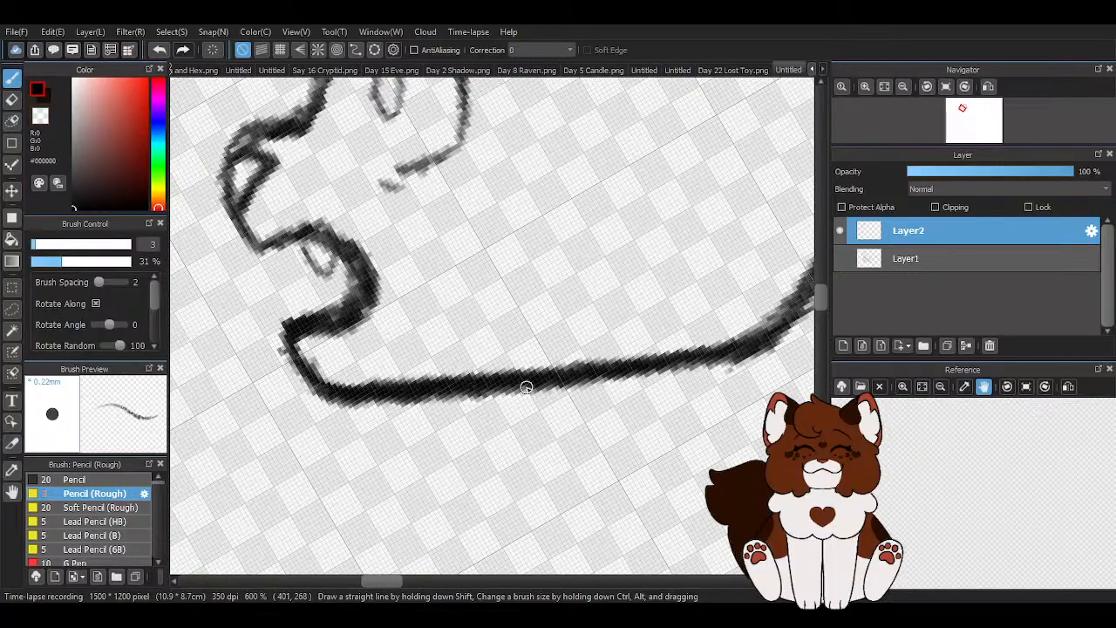
scroll(526, 387, "down", 4)
scroll(485, 309, "down", 2)
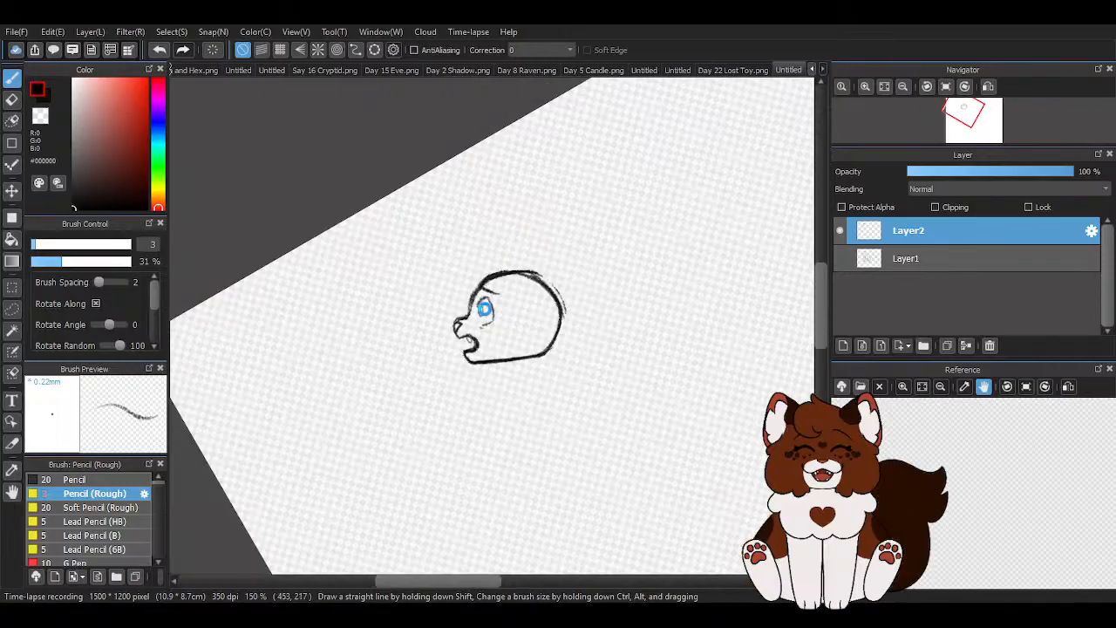
- Clean up and redraw the front of the muzzle in black between the nose and the upper lip
scroll(552, 324, "up", 3)
scroll(393, 320, "up", 3)
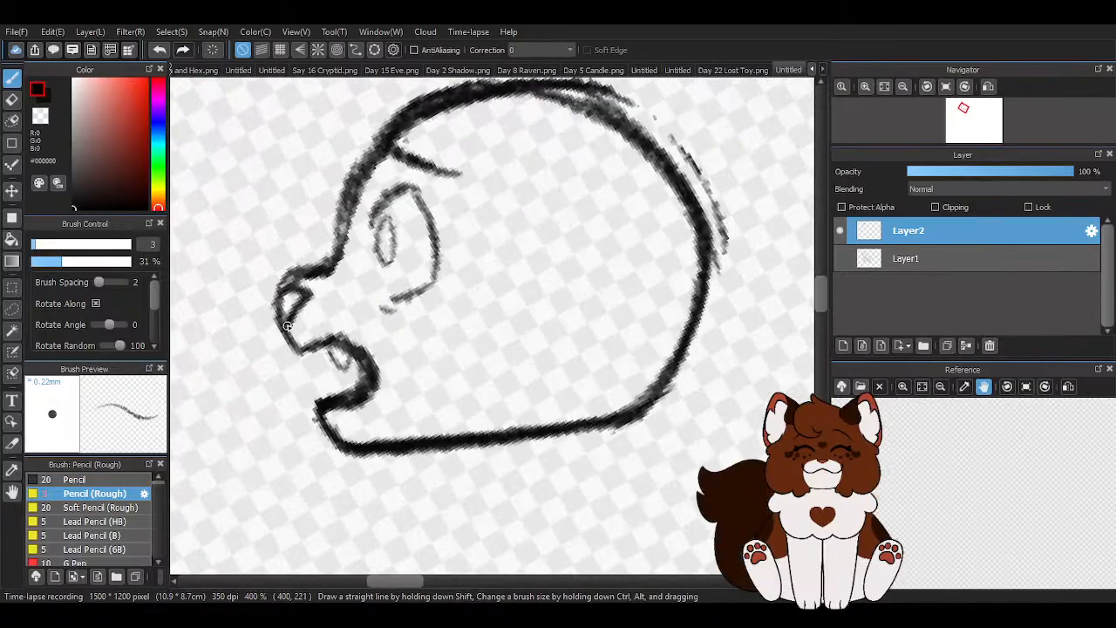
key("x")
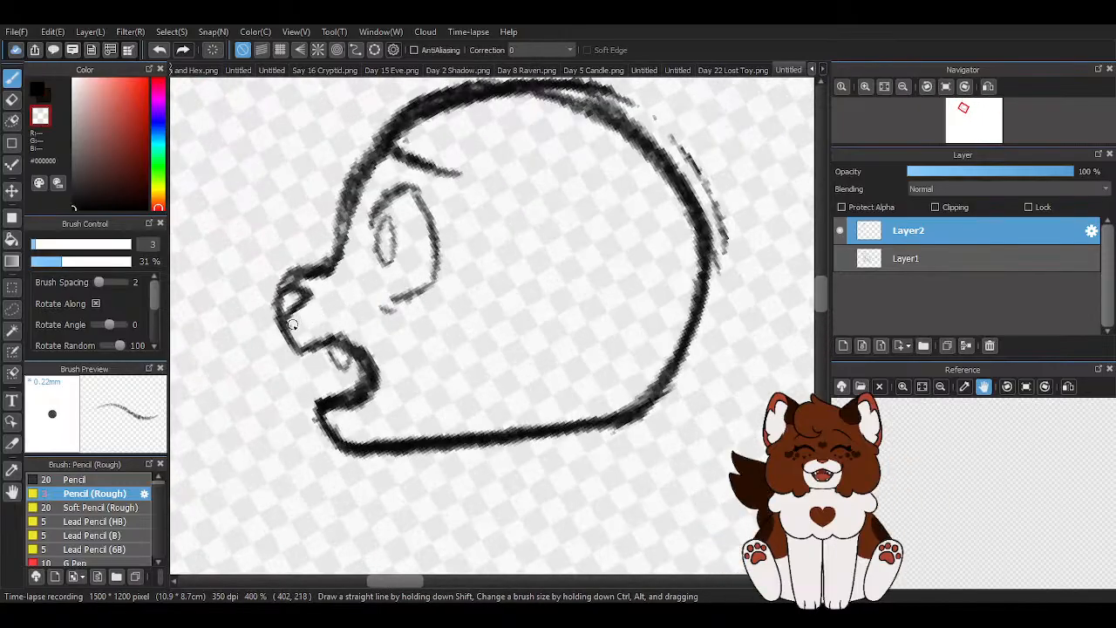
scroll(288, 288, "down", 1)
key("x")
scroll(279, 314, "up", 3)
mouse_move(279, 314)
left_mouse_down()
mouse_move(329, 320)
mouse_move(286, 359)
left_mouse_up()
scroll(285, 356, "down", 3)
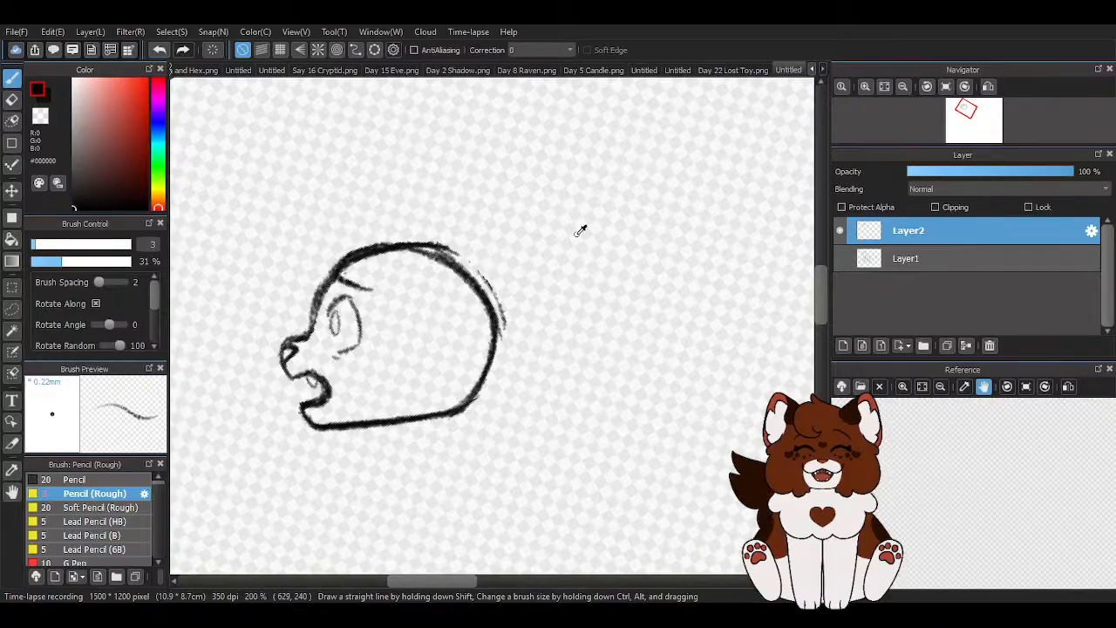
- Erase the loose outer strokes behind the head and thin the outline from the crown down the back
key("x")
scroll(438, 256, "up", 2)
mouse_move(438, 256)
left_mouse_down()
mouse_move(486, 271)
mouse_move(456, 251)
mouse_move(471, 256)
left_mouse_up()
mouse_move(537, 317)
left_mouse_down()
mouse_move(617, 456)
mouse_move(587, 490)
mouse_move(567, 383)
mouse_move(595, 443)
left_mouse_up()
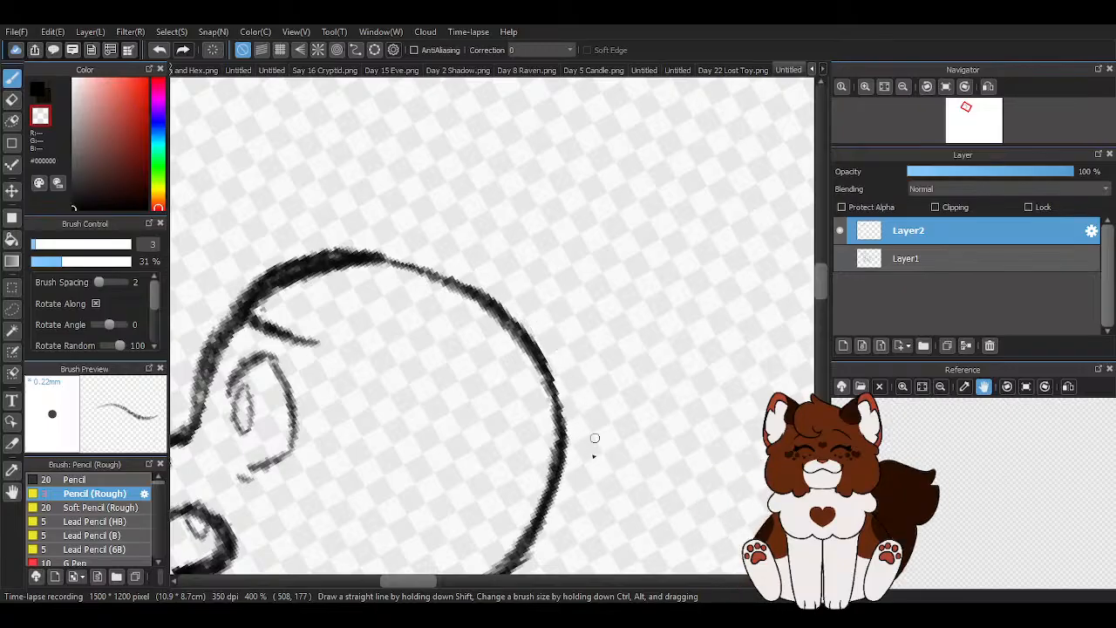
scroll(336, 254, "down", 4)
- Reset the canvas rotation and sketch a fuller, rounded black curve under the jaw up to the back of the head
left_click(35, 92)
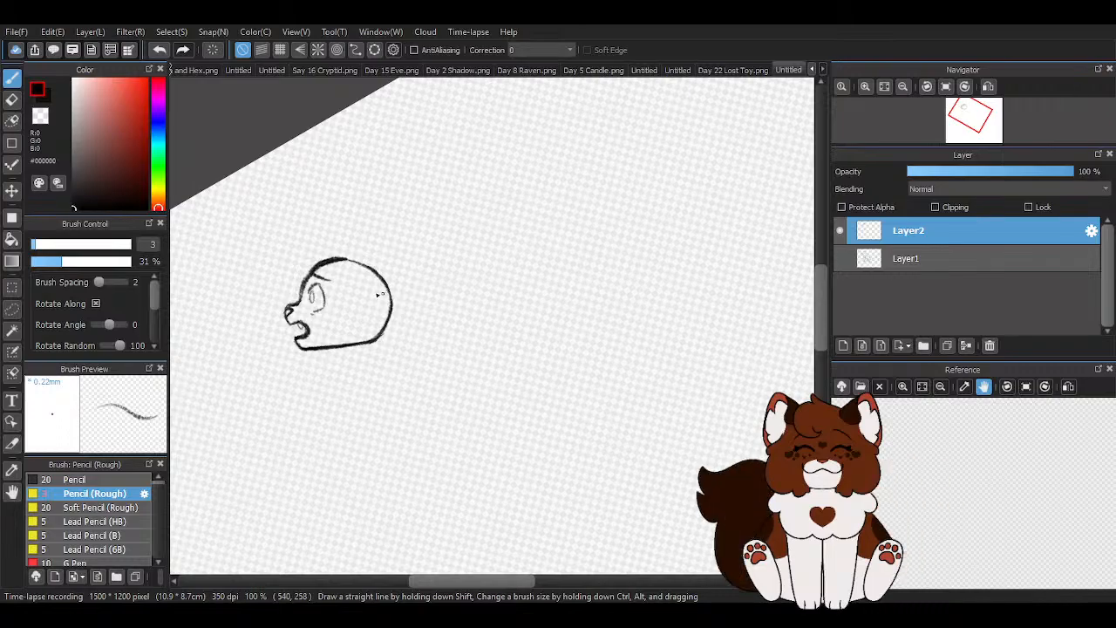
scroll(390, 297, "up", 2)
scroll(442, 233, "down", 3)
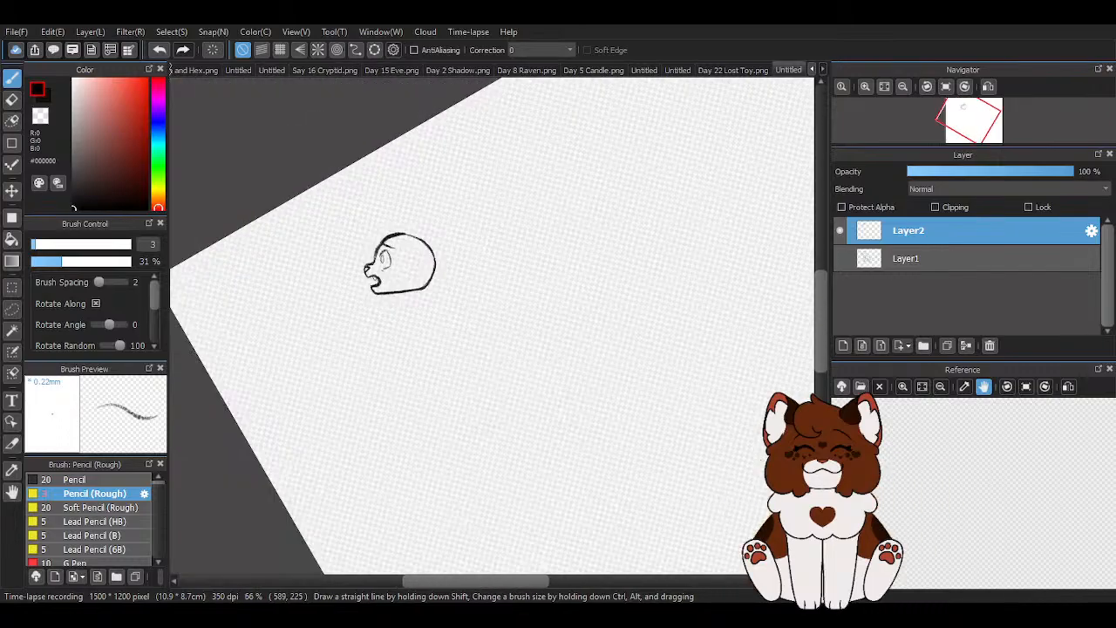
left_click(946, 87)
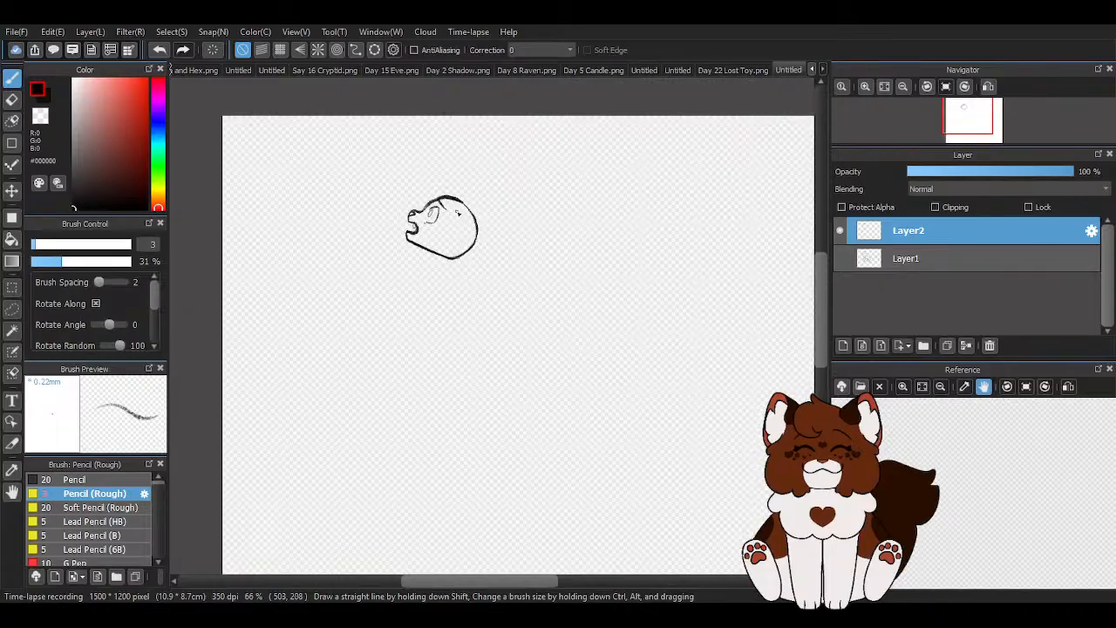
scroll(449, 218, "up", 4)
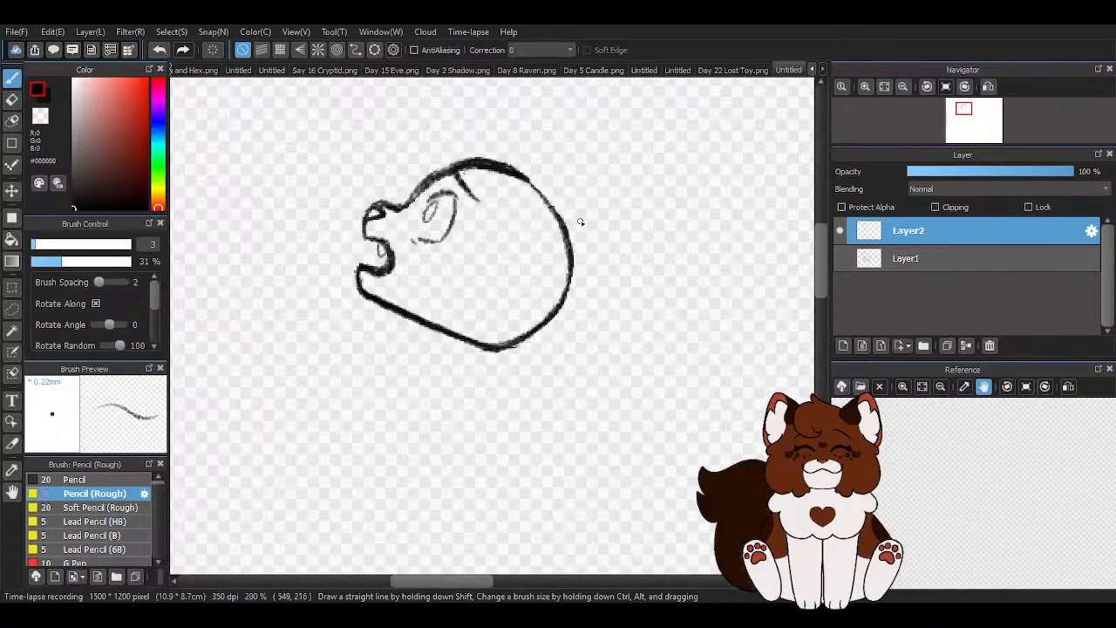
mouse_move(355, 374)
left_mouse_down()
mouse_move(493, 393)
mouse_move(513, 378)
left_mouse_up()
left_click_drag(415, 388, 536, 369)
left_click_drag(469, 387, 552, 331)
- Erase the stray strokes beneath the jaw and darken its rounded underside with repeated strokes
key("z")
mouse_move(352, 384)
left_mouse_down()
mouse_move(498, 410)
mouse_move(466, 411)
left_mouse_up()
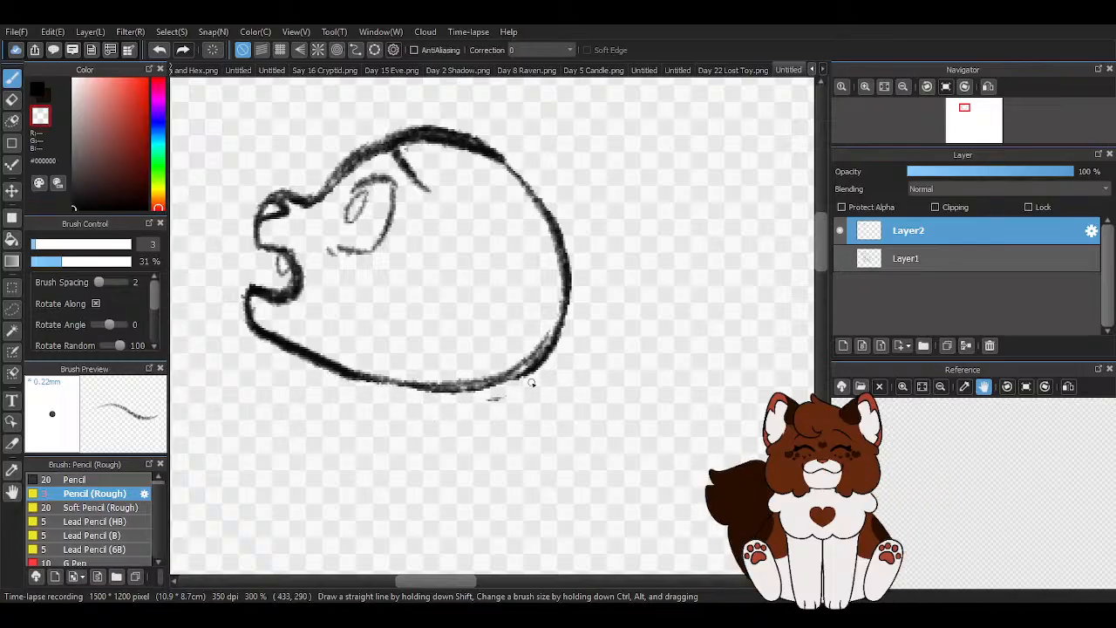
left_click_drag(353, 377, 445, 399)
mouse_move(340, 366)
left_mouse_down()
mouse_move(438, 398)
mouse_move(381, 382)
mouse_move(474, 395)
left_mouse_up()
left_click_drag(369, 376, 503, 388)
left_click_drag(409, 392, 535, 359)
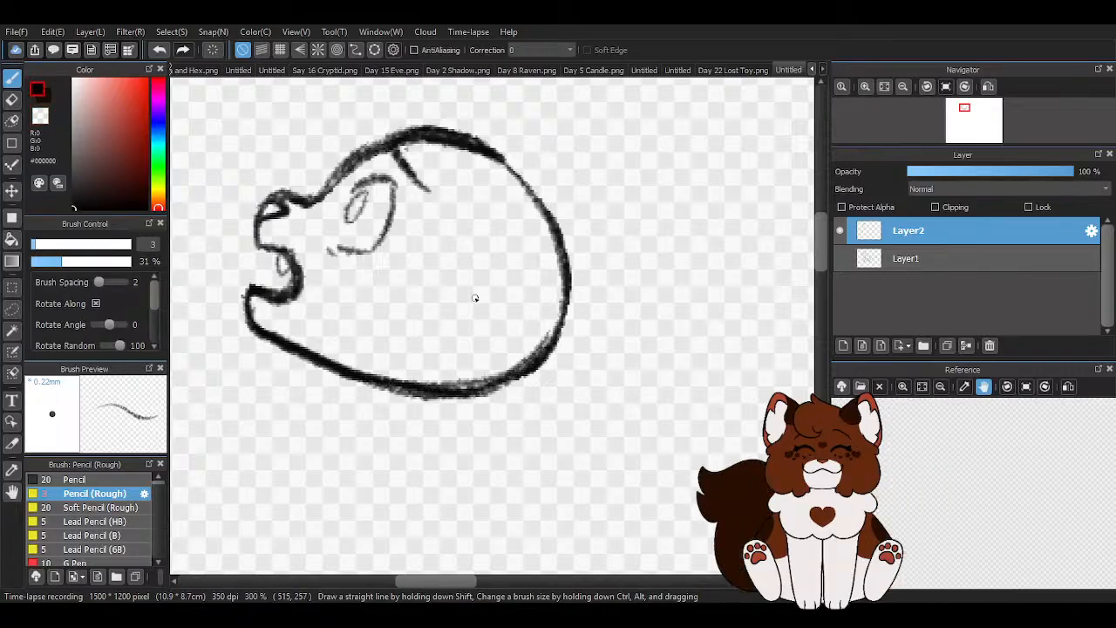
- Add a fuller black stroke to the upper back of the head, bulging slightly beyond the existing outline
scroll(473, 299, "down", 2)
scroll(618, 292, "up", 1)
left_click_drag(417, 189, 462, 239)
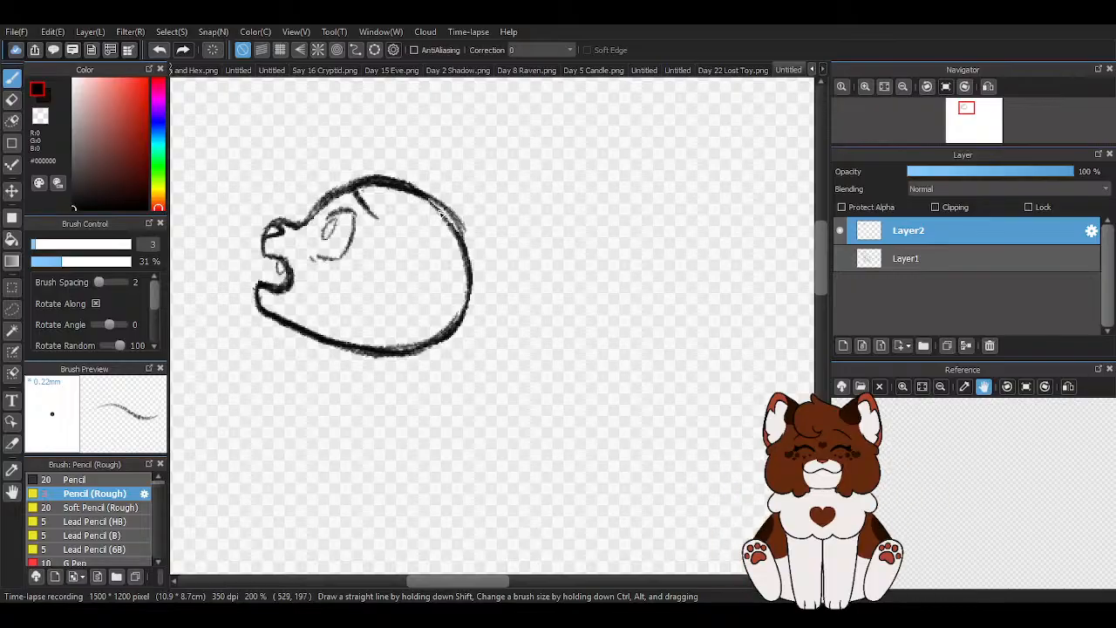
left_click_drag(432, 219, 627, 209)
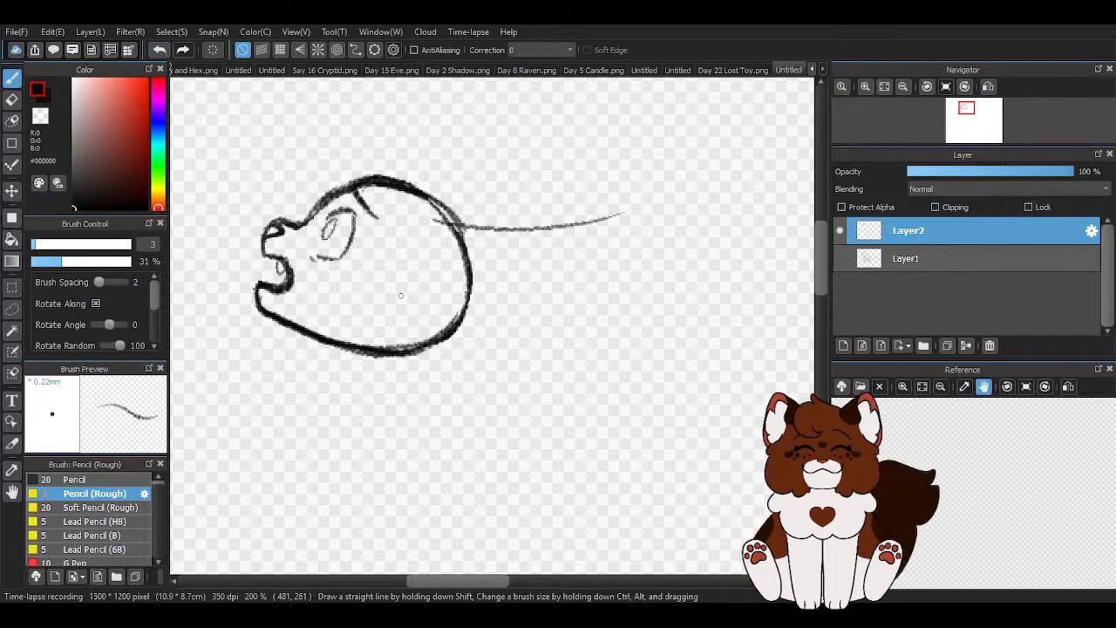
mouse_move(436, 213)
left_mouse_down()
mouse_move(581, 234)
mouse_move(608, 253)
mouse_move(584, 283)
mouse_move(473, 335)
left_mouse_up()
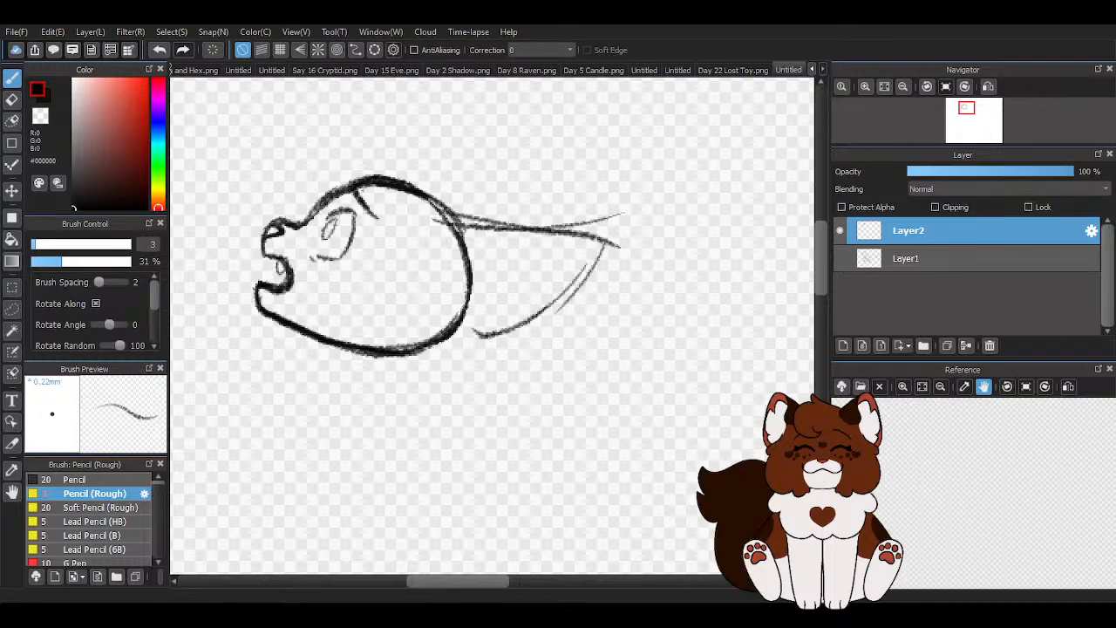
left_click(159, 50)
left_click(159, 50)
left_click(159, 49)
left_click(159, 49)
left_click(158, 50)
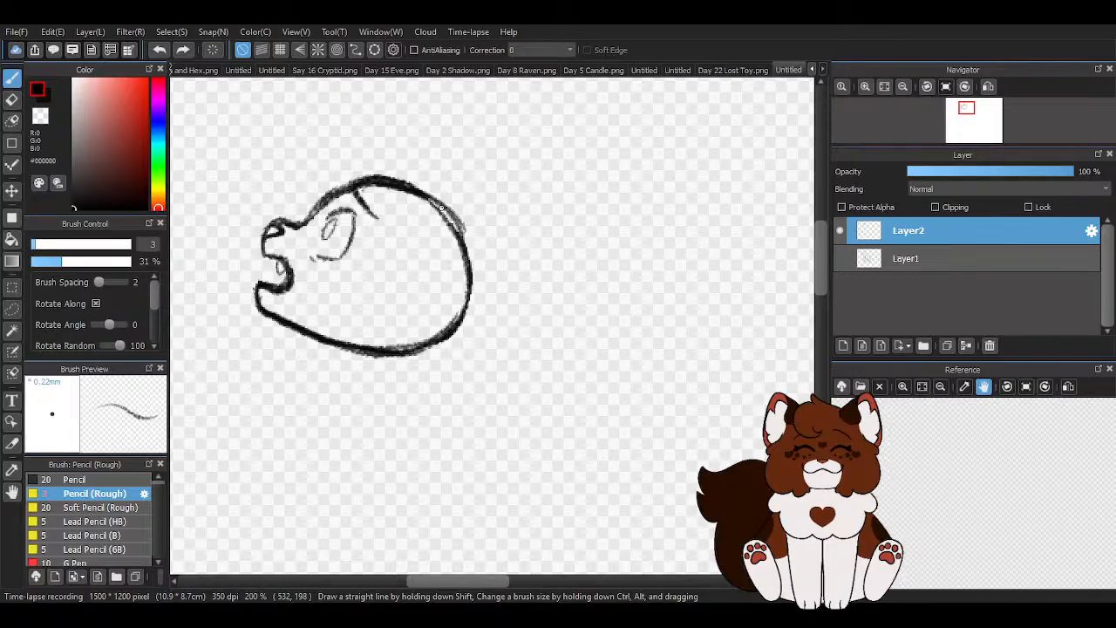
- Sketch two ears swept back from the head, a large near ear with an inner base curve and a narrower far ear above it
left_click_drag(447, 211, 650, 275)
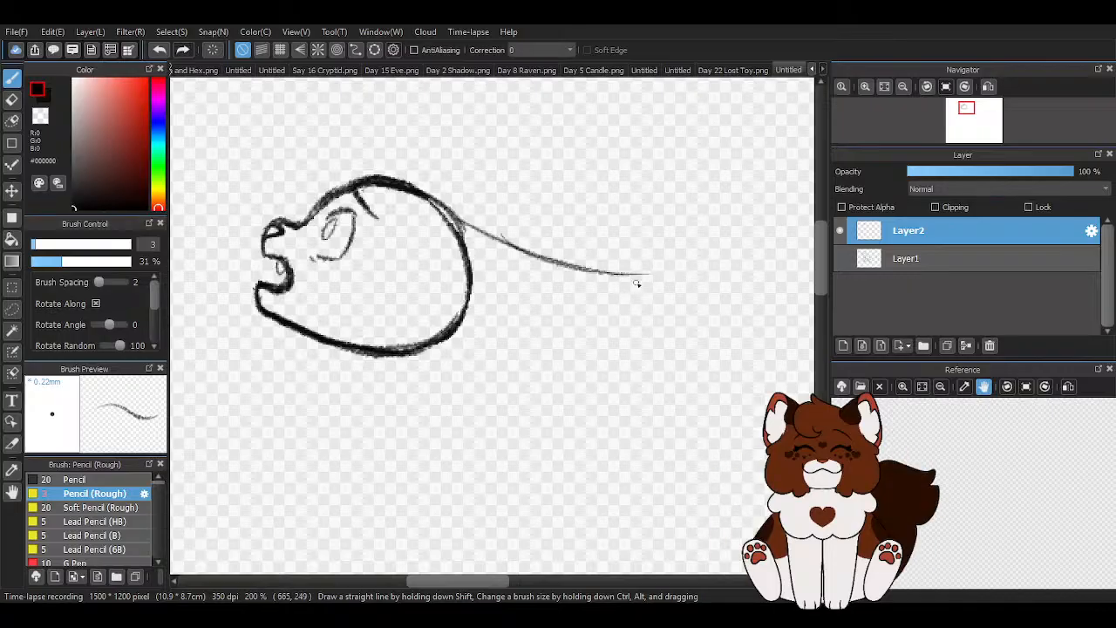
mouse_move(525, 355)
left_mouse_down()
mouse_move(479, 360)
mouse_move(560, 335)
mouse_move(605, 272)
left_mouse_up()
left_click_drag(457, 216, 571, 261)
mouse_move(465, 225)
left_mouse_down()
mouse_move(574, 267)
mouse_move(481, 298)
mouse_move(508, 286)
mouse_move(454, 289)
mouse_move(493, 298)
mouse_move(534, 263)
left_mouse_up()
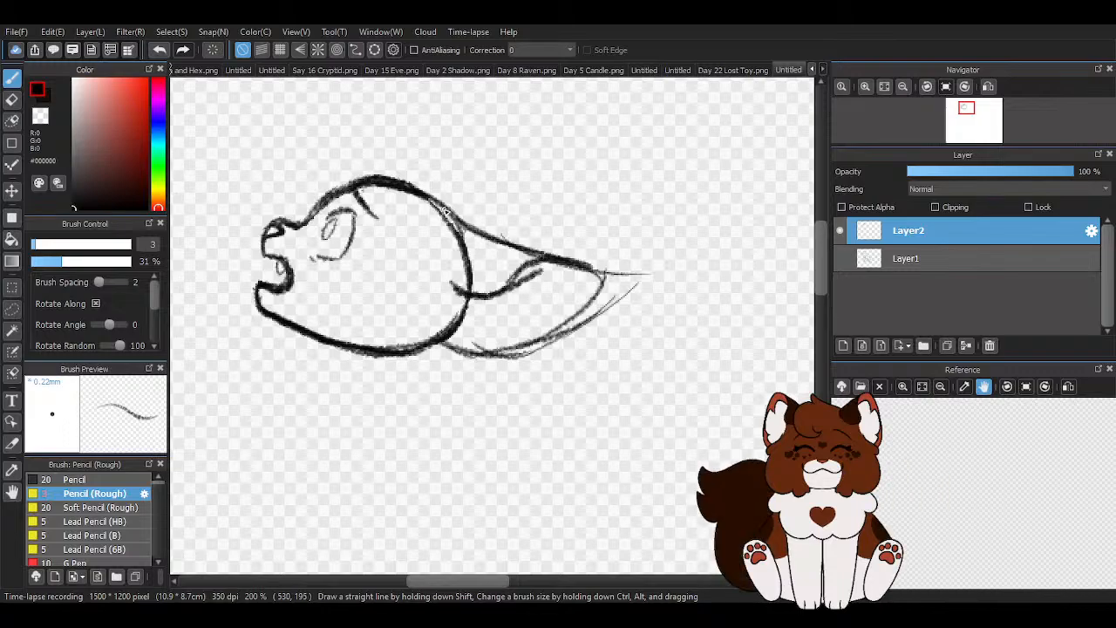
mouse_move(415, 178)
left_mouse_down()
mouse_move(599, 209)
mouse_move(563, 219)
mouse_move(575, 223)
mouse_move(544, 254)
left_mouse_up()
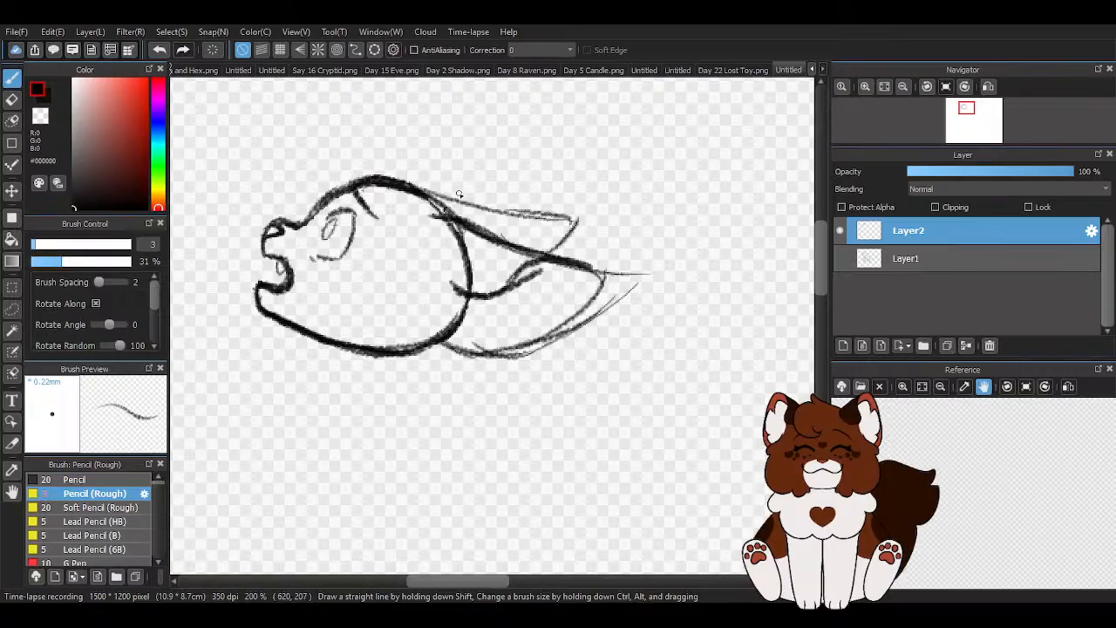
scroll(506, 267, "down", 2)
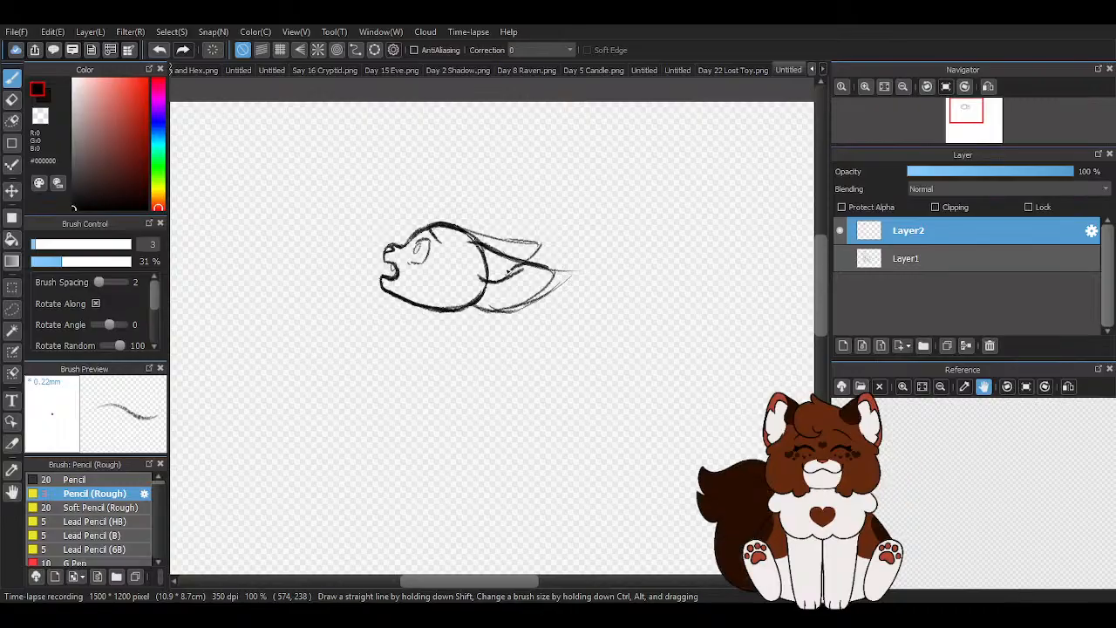
- Lasso both ears and free-transform them slightly shorter with their tips skewed upward, leaving nothing selected
scroll(563, 263, "up", 2)
left_click(12, 309)
scroll(403, 357, "up", 1)
left_click_drag(387, 339, 389, 399)
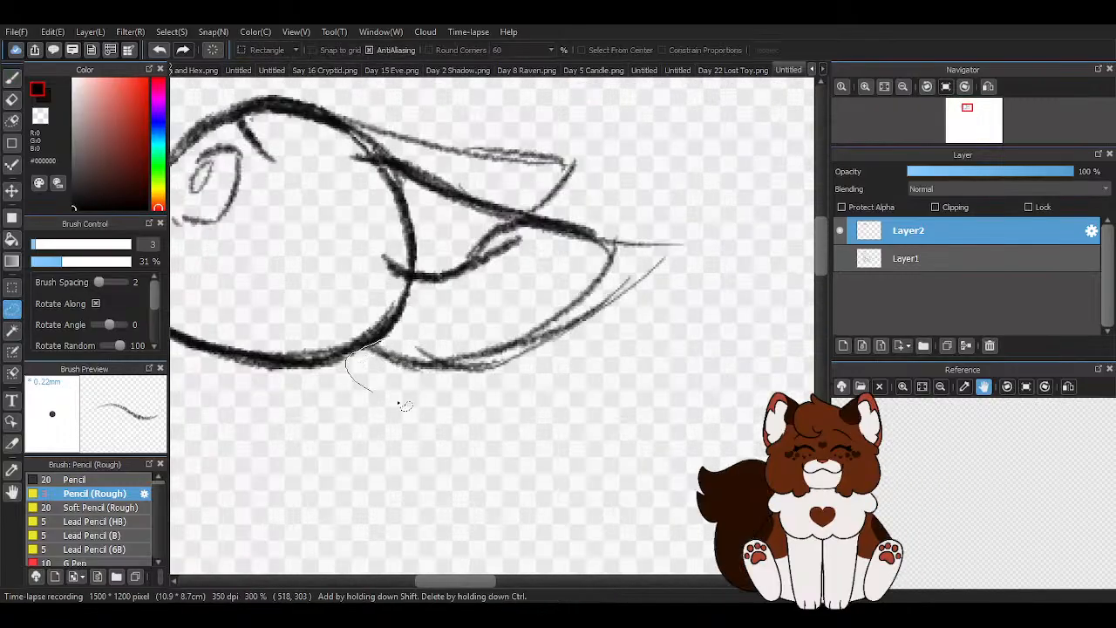
mouse_move(684, 298)
left_mouse_down()
mouse_move(669, 202)
mouse_move(601, 208)
mouse_move(568, 100)
mouse_move(348, 92)
mouse_move(381, 138)
mouse_move(327, 96)
mouse_move(395, 154)
mouse_move(356, 154)
mouse_move(351, 191)
mouse_move(389, 207)
mouse_move(369, 185)
mouse_move(398, 182)
mouse_move(444, 259)
mouse_move(413, 268)
mouse_move(372, 248)
mouse_move(390, 291)
mouse_move(426, 324)
left_mouse_up()
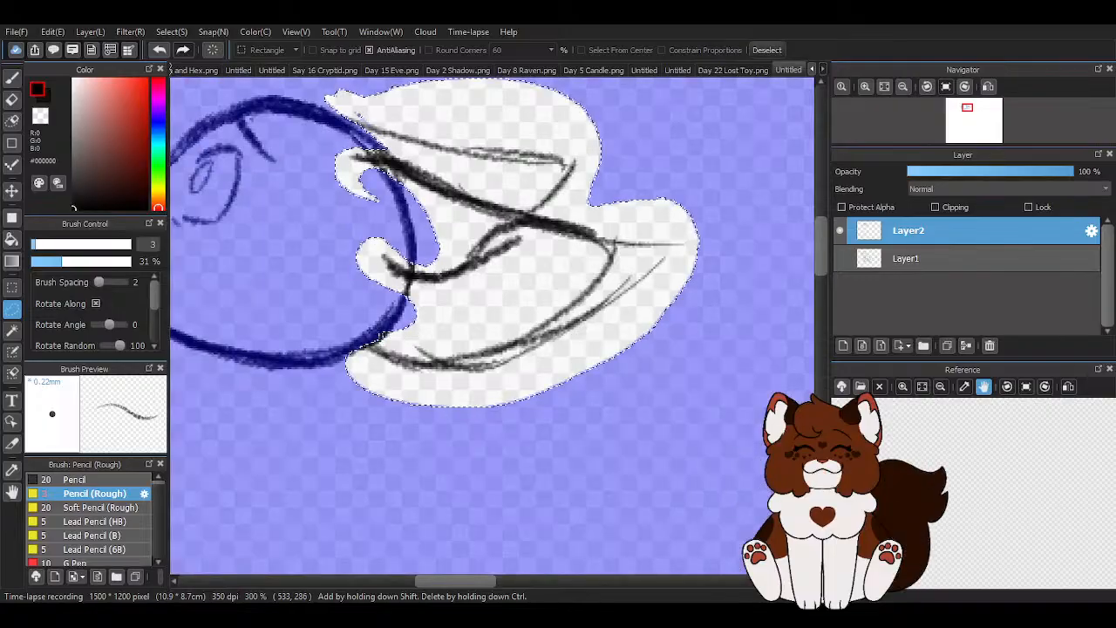
key("ctrl+t")
scroll(558, 441, "down", 2)
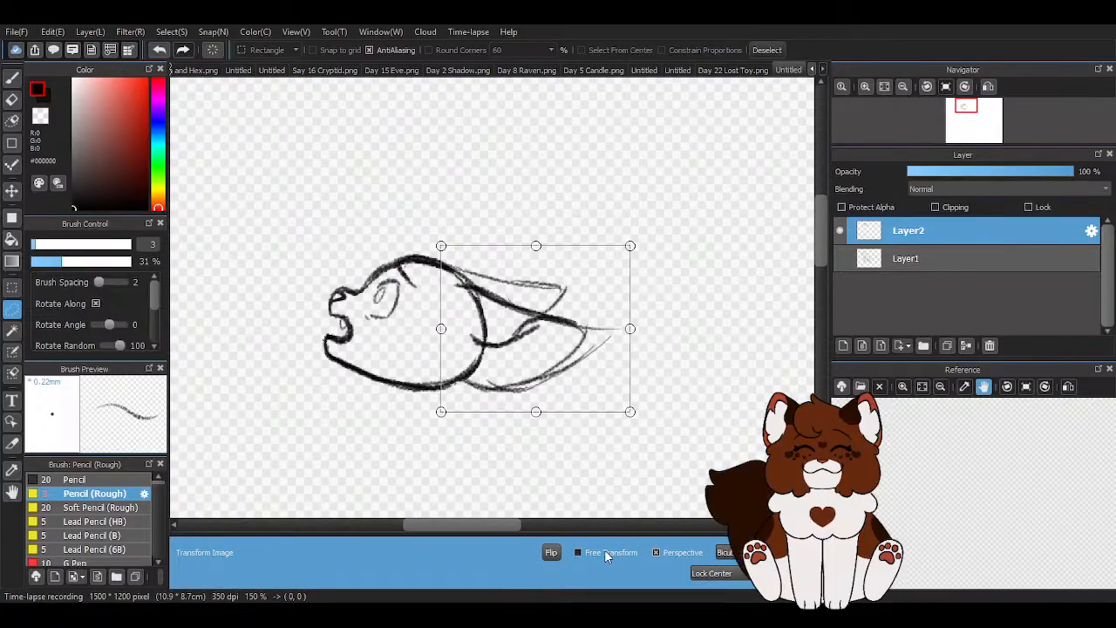
left_click(578, 553)
left_click_drag(629, 332, 613, 319)
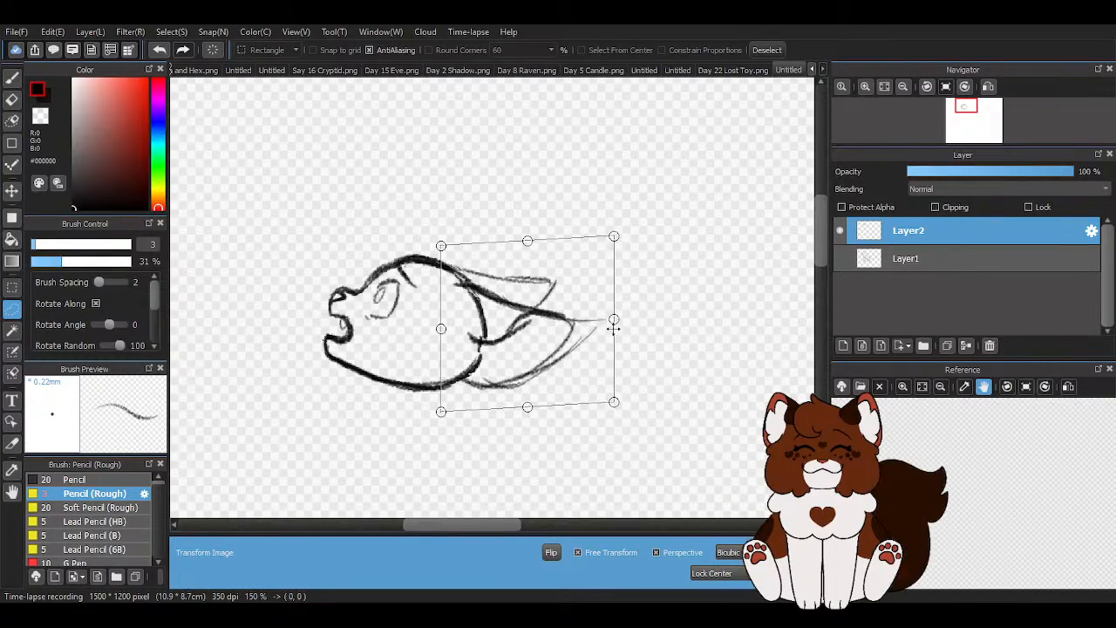
left_click(767, 572)
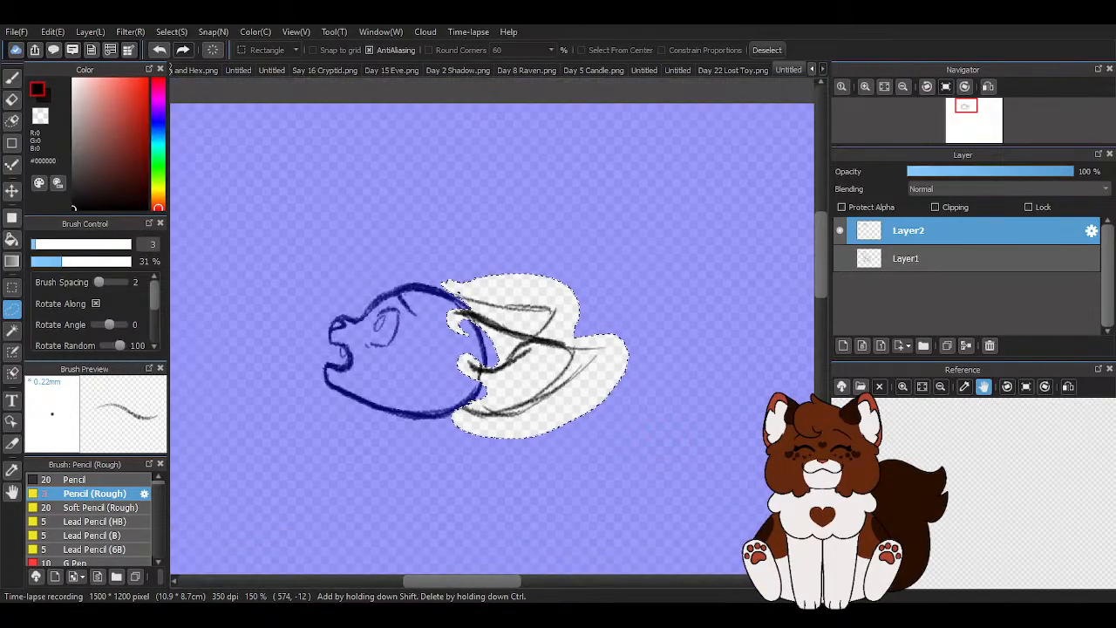
left_click(778, 50)
- Erase the long trailing strokes past the near ear's tip and the outer part of its lower edge
scroll(478, 215, "down", 3)
left_click(12, 98)
scroll(563, 260, "up", 4)
mouse_move(390, 225)
left_mouse_down()
mouse_move(349, 341)
mouse_move(373, 289)
mouse_move(326, 335)
left_mouse_up()
scroll(488, 237, "down", 4)
scroll(443, 238, "up", 5)
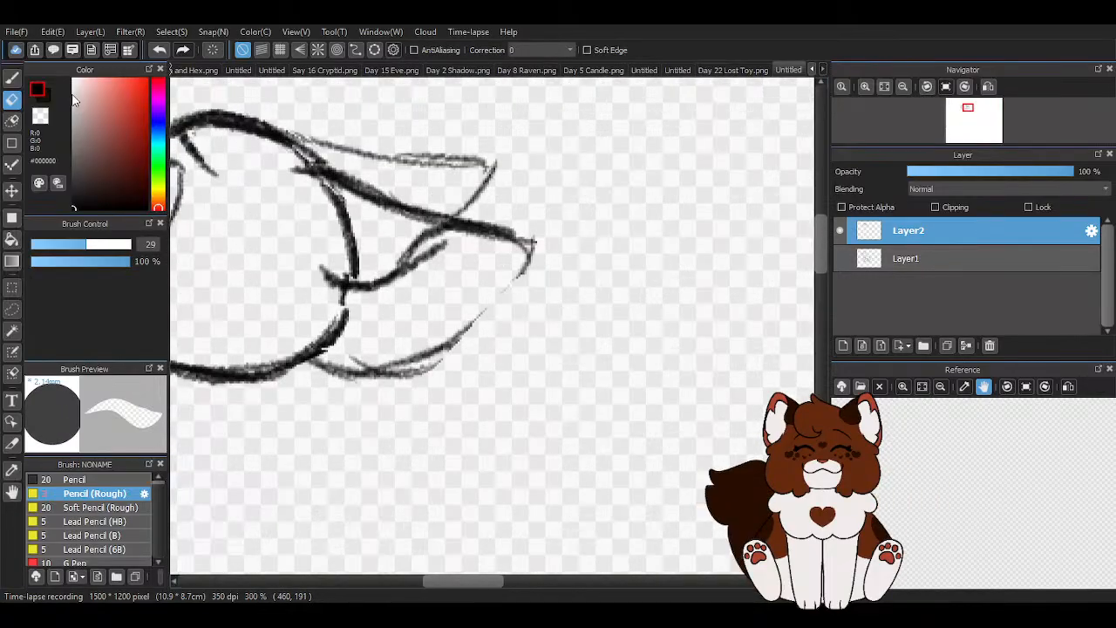
- Redraw the near ear's lower edge in black as a fuller curve rising to the shortened tip
key("b")
left_click_drag(359, 366, 484, 301)
left_click_drag(433, 351, 527, 264)
left_click_drag(465, 331, 521, 247)
scroll(427, 298, "down", 4)
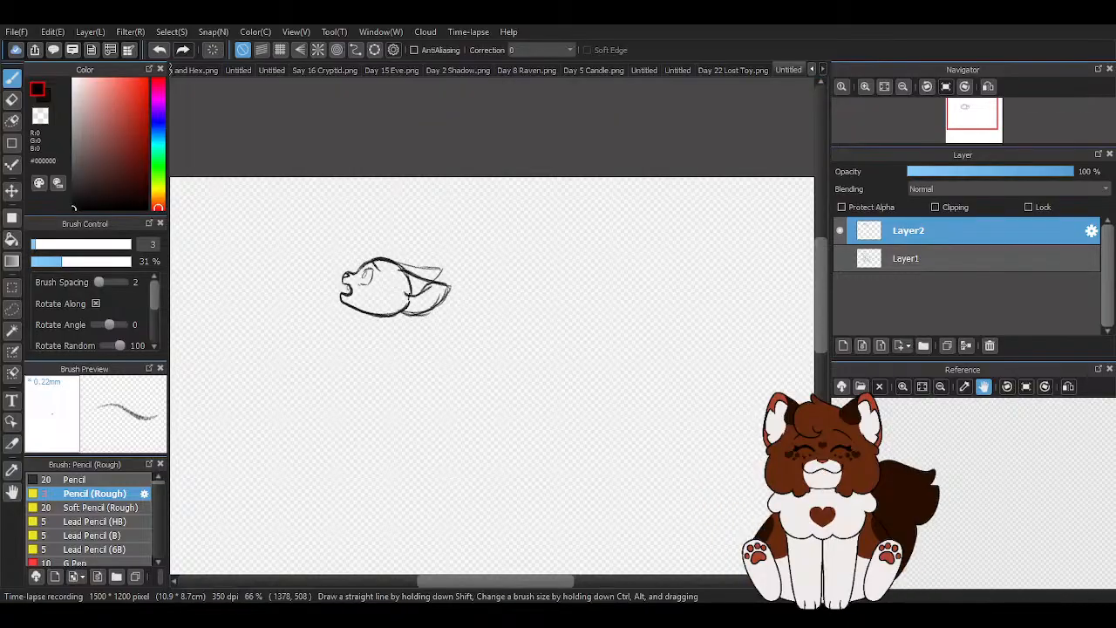
- Darken the far ear's outline and its tip with additional black strokes
scroll(419, 285, "up", 1)
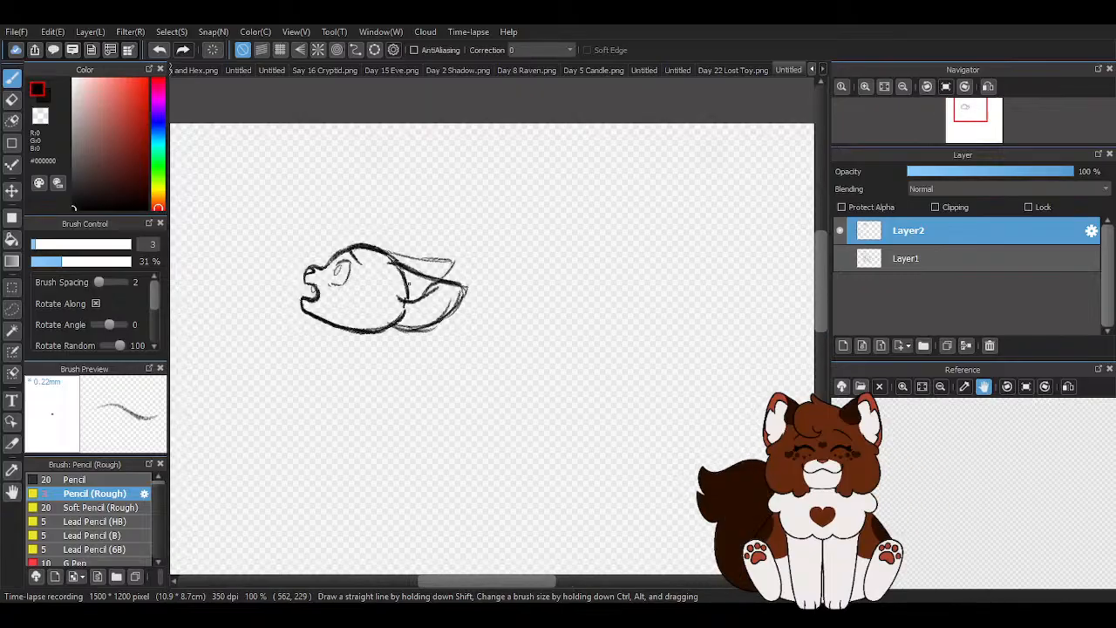
scroll(418, 285, "up", 2)
mouse_move(415, 206)
left_mouse_down()
mouse_move(503, 210)
mouse_move(531, 236)
mouse_move(509, 270)
mouse_move(472, 278)
left_mouse_up()
left_click_drag(491, 274, 535, 194)
scroll(425, 161, "down", 1)
scroll(424, 162, "down", 1)
scroll(418, 166, "up", 3)
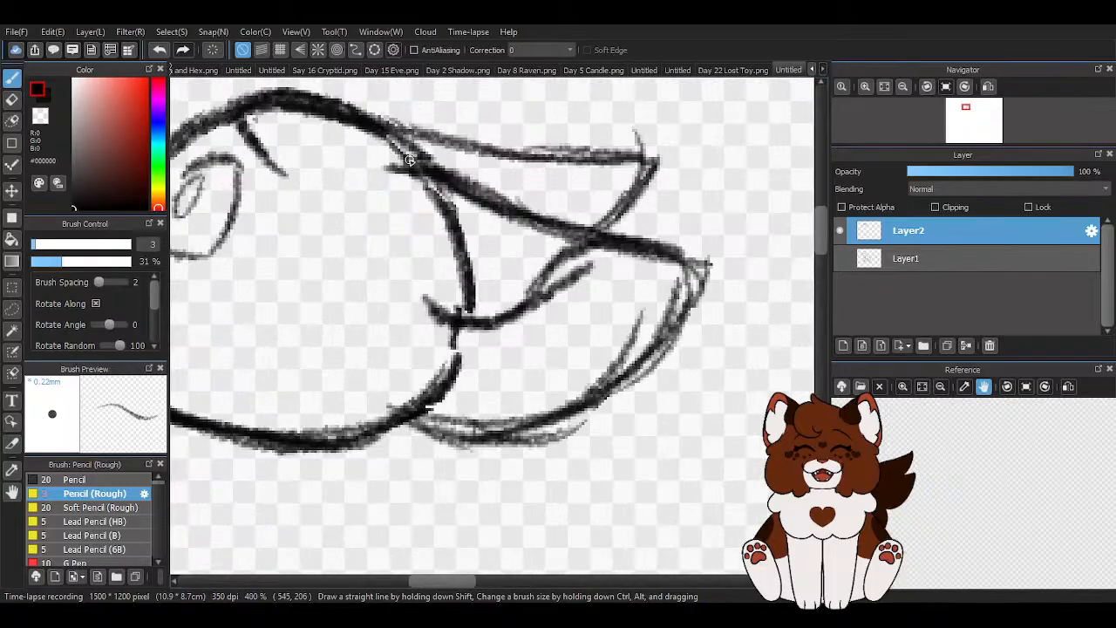
- Close the gap in the back of the head behind the near ear's base and briefly show Layer1 for comparison
left_click_drag(389, 142, 469, 316)
left_click_drag(469, 253, 411, 404)
scroll(401, 278, "down", 5)
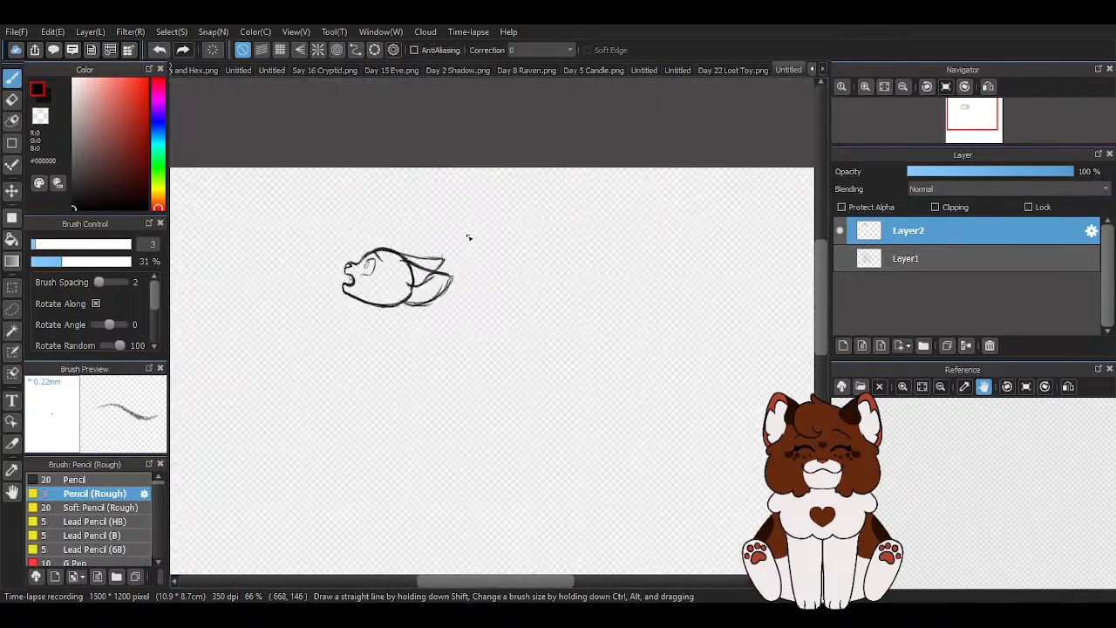
left_click(842, 259)
left_click(841, 259)
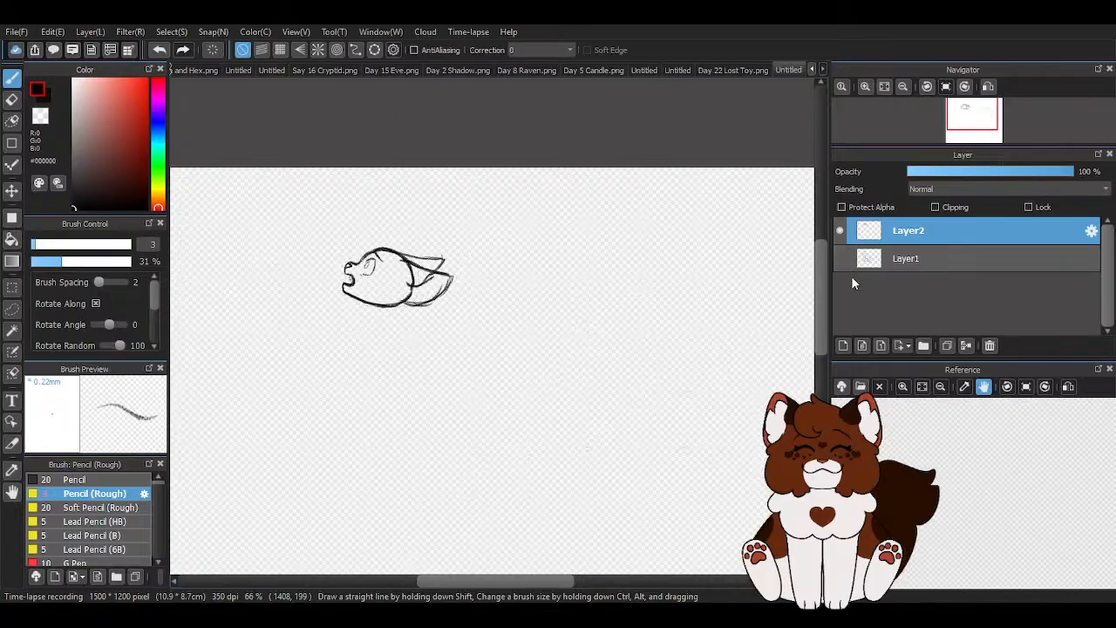
- Add a new layer above Layer2, set the drawing colour to red #DF3929 and show the rough body on Layer1
left_click(843, 345)
left_click(135, 94)
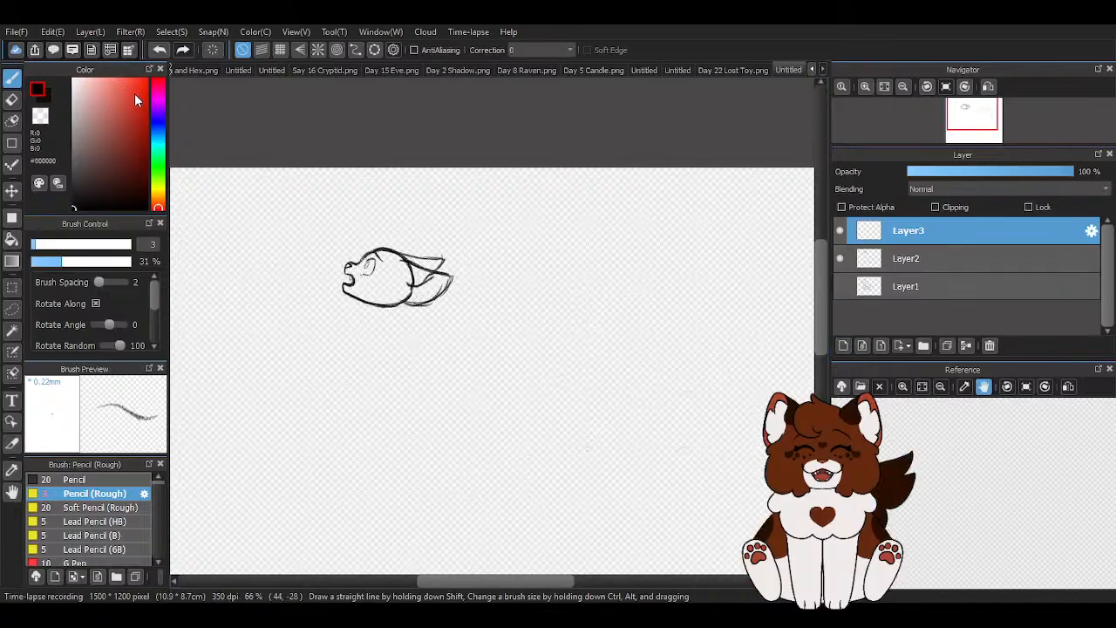
left_click(841, 286)
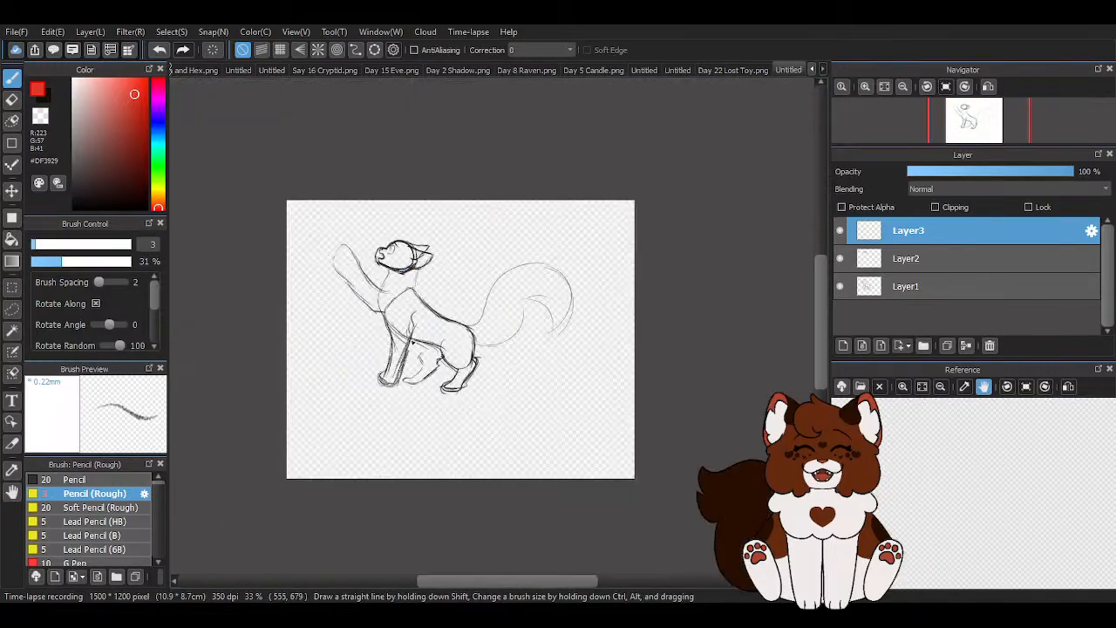
- Try a red pencil stroke down the back of the neck, from behind the near ear to the shoulder
scroll(437, 302, "up", 5)
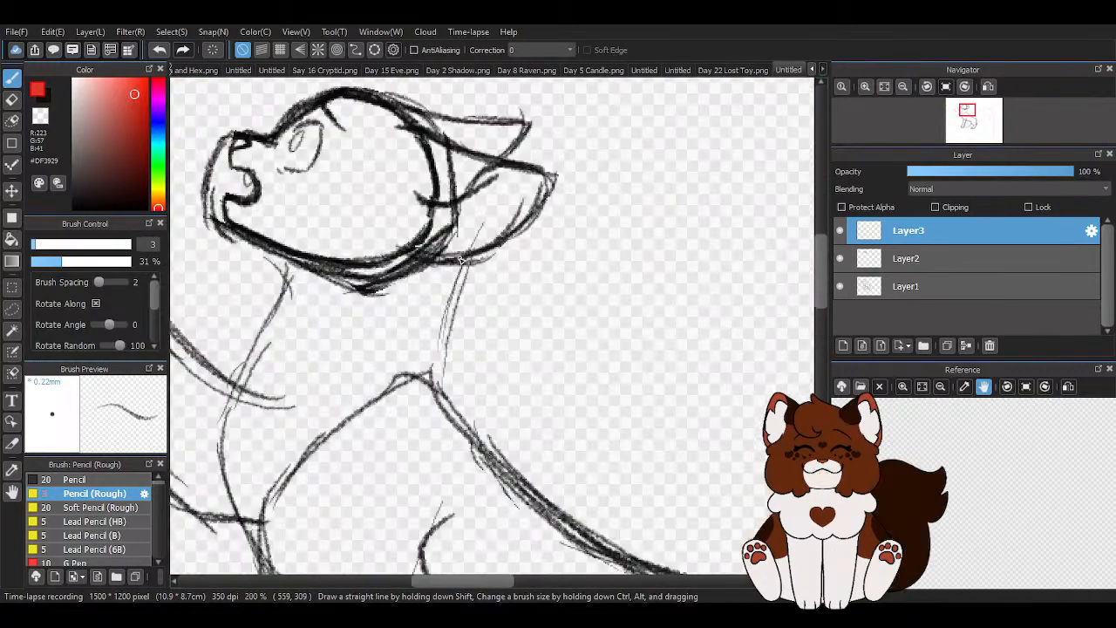
left_click_drag(464, 266, 433, 369)
scroll(436, 323, "down", 2)
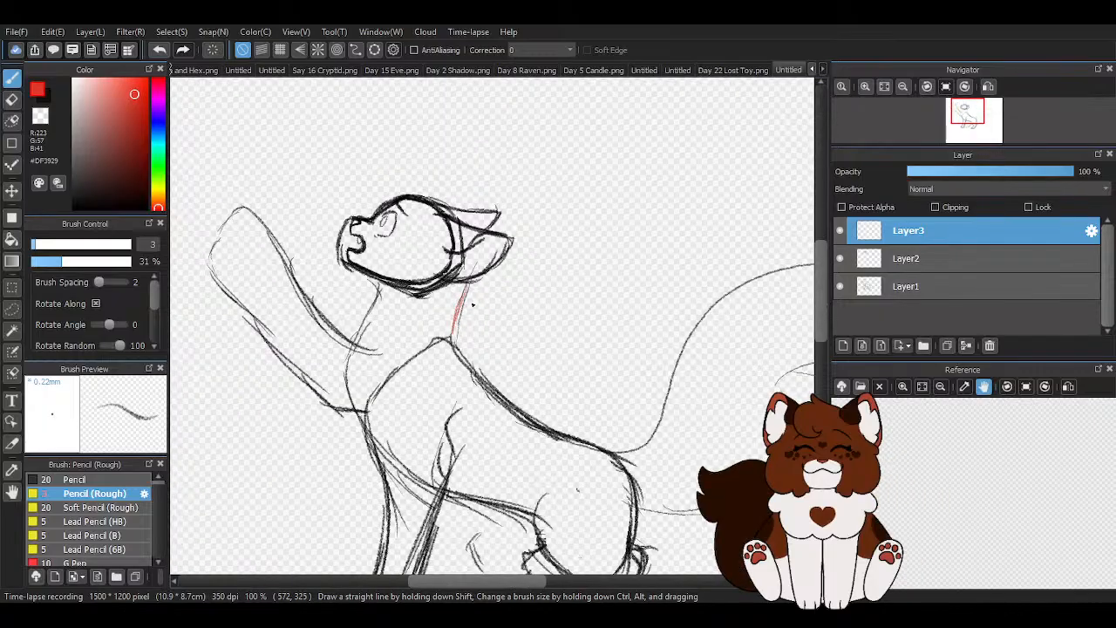
left_click(162, 55)
scroll(333, 229, "down", 1)
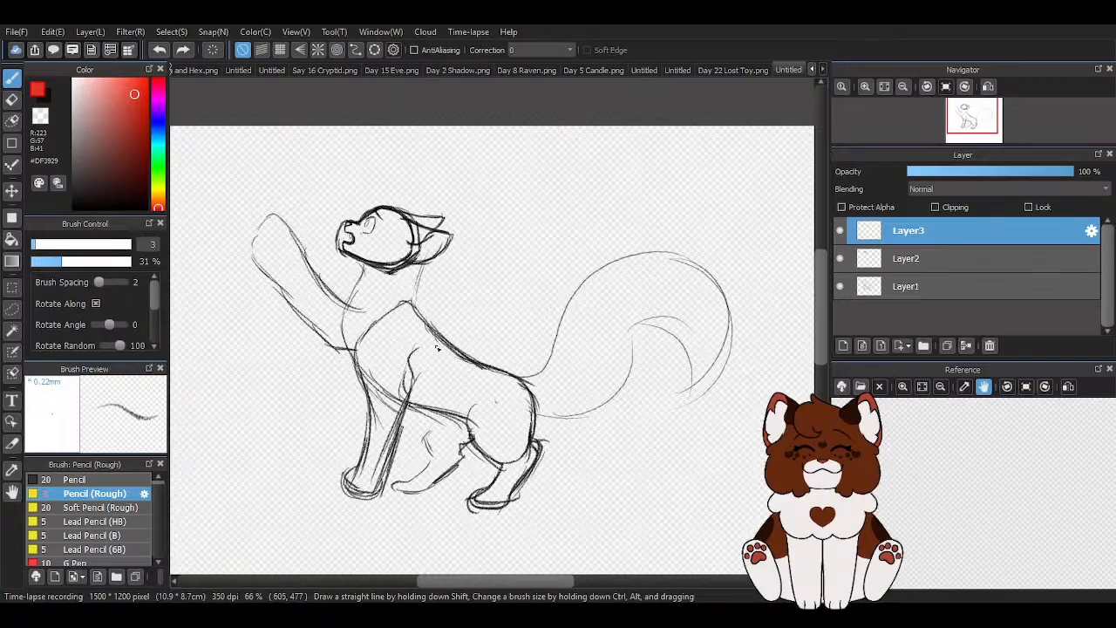
- On Layer1, erase the old rough head lines beneath the refined head using an eraser of size 119
left_click(892, 285)
left_click(11, 99)
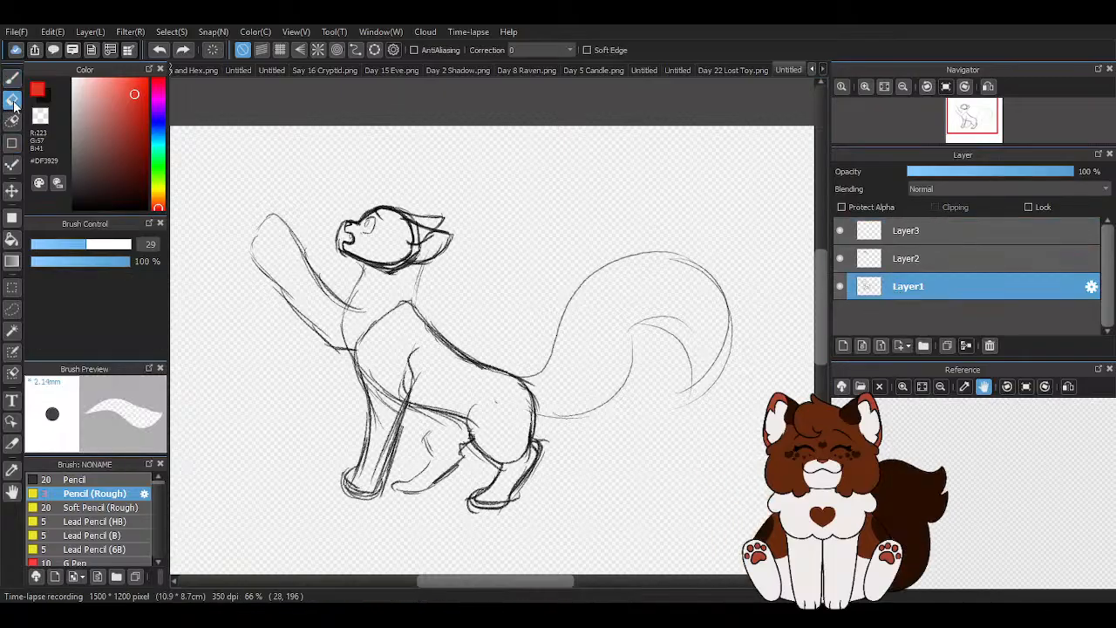
scroll(333, 227, "up", 3)
left_click(124, 247)
left_click_drag(124, 245, 128, 245)
mouse_move(367, 233)
left_mouse_down()
mouse_move(410, 195)
mouse_move(475, 274)
mouse_move(502, 222)
mouse_move(515, 272)
left_mouse_up()
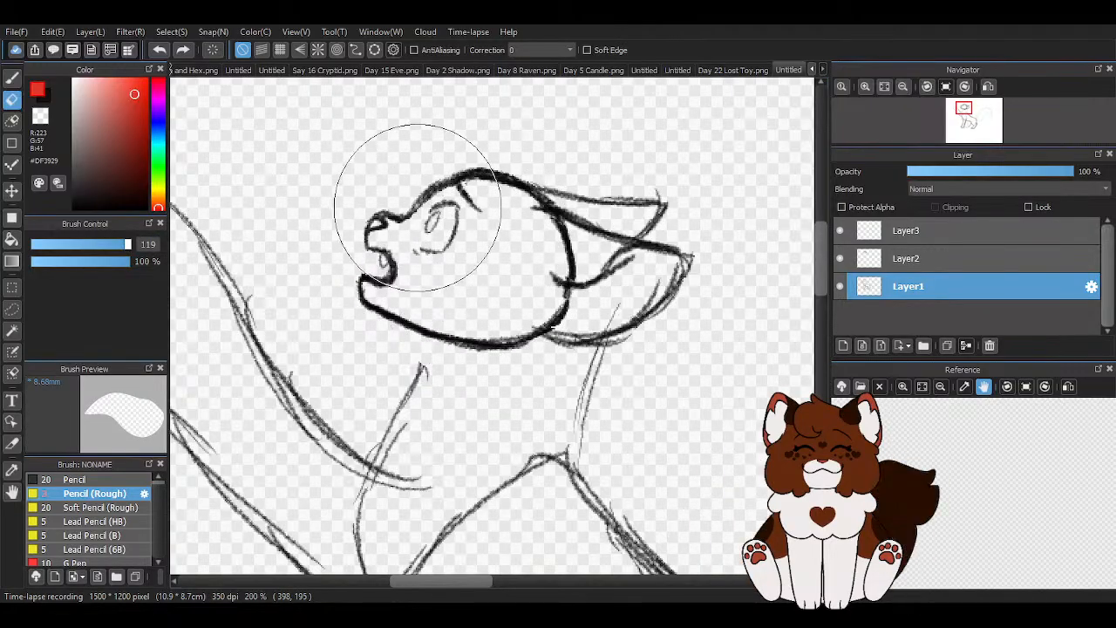
scroll(488, 186, "down", 3)
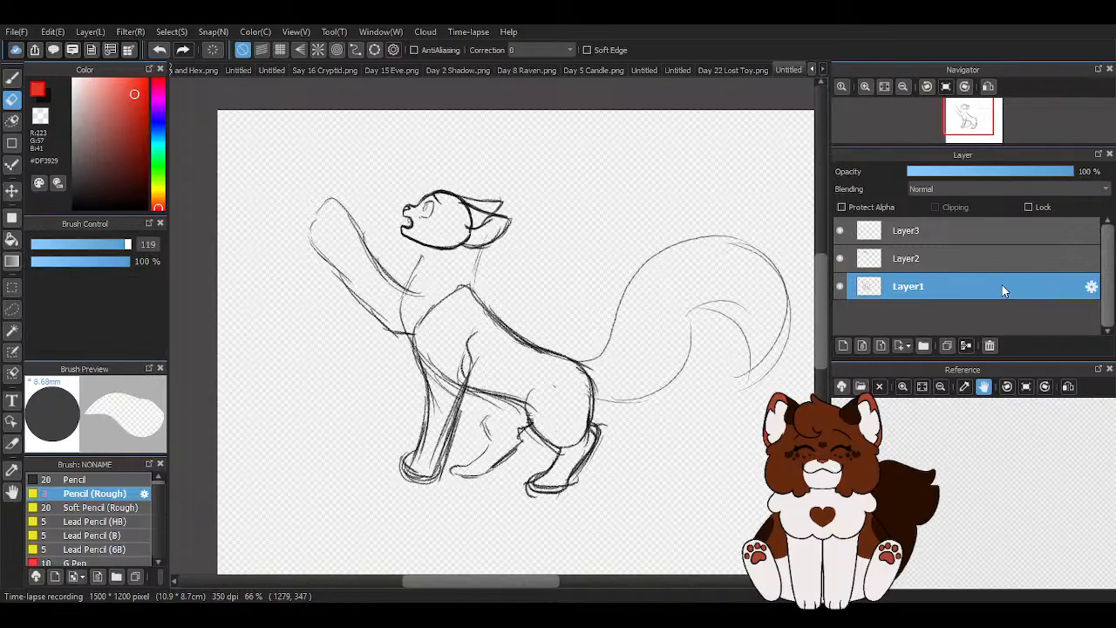
key("ctrl+t")
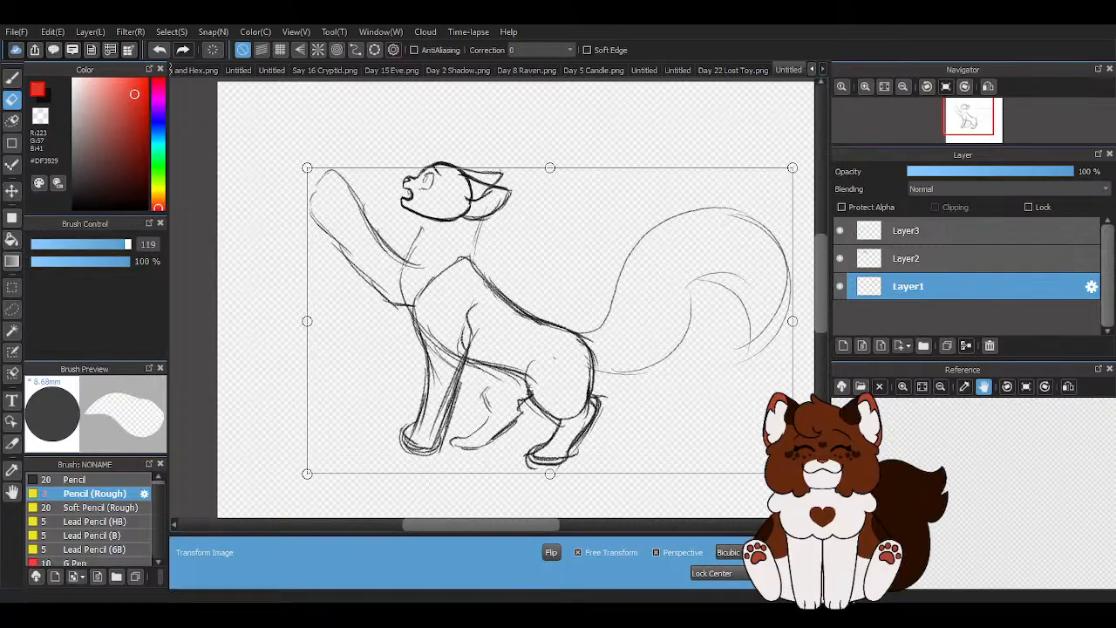
left_click(577, 552)
left_click_drag(793, 474, 762, 455)
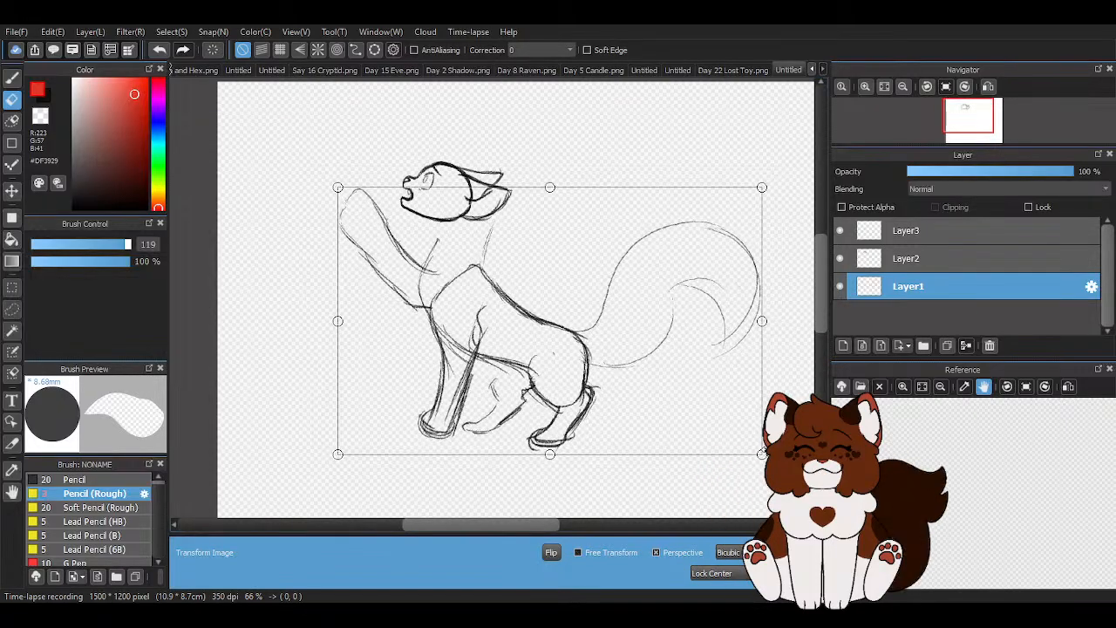
mouse_move(496, 390)
left_mouse_down()
mouse_move(471, 368)
mouse_move(475, 357)
left_mouse_up()
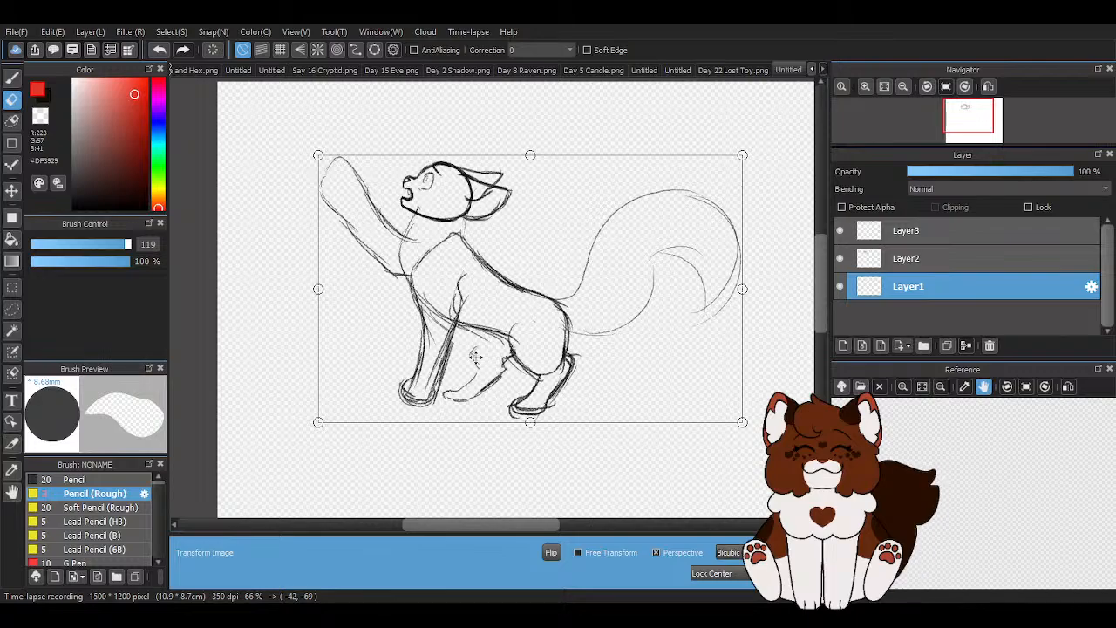
left_click(577, 552)
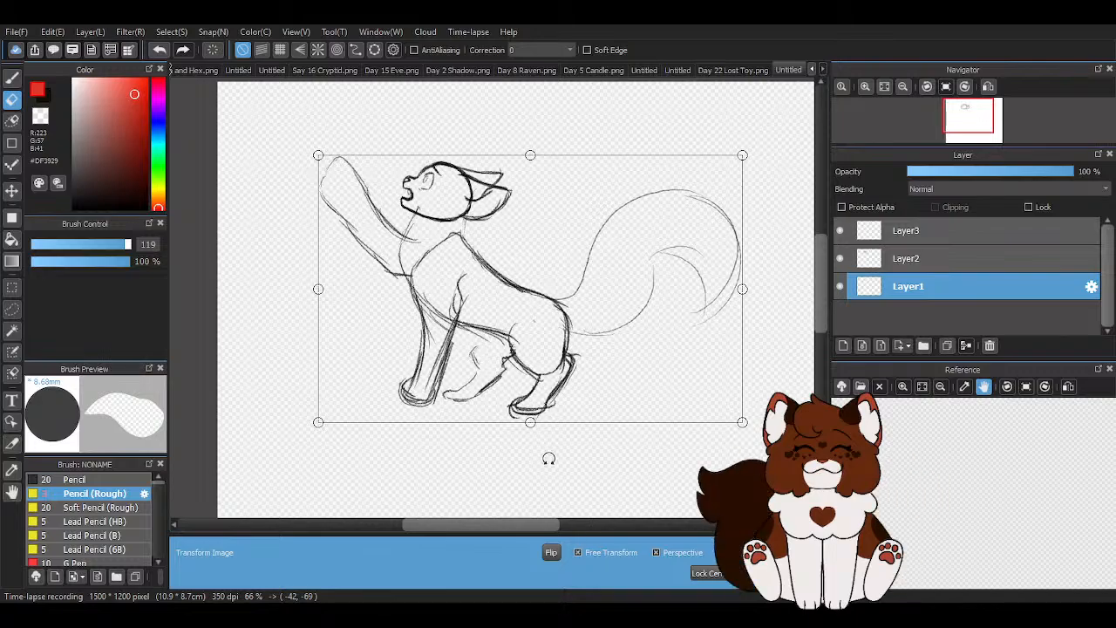
mouse_move(530, 423)
left_mouse_down()
mouse_move(550, 416)
mouse_move(539, 422)
left_mouse_up()
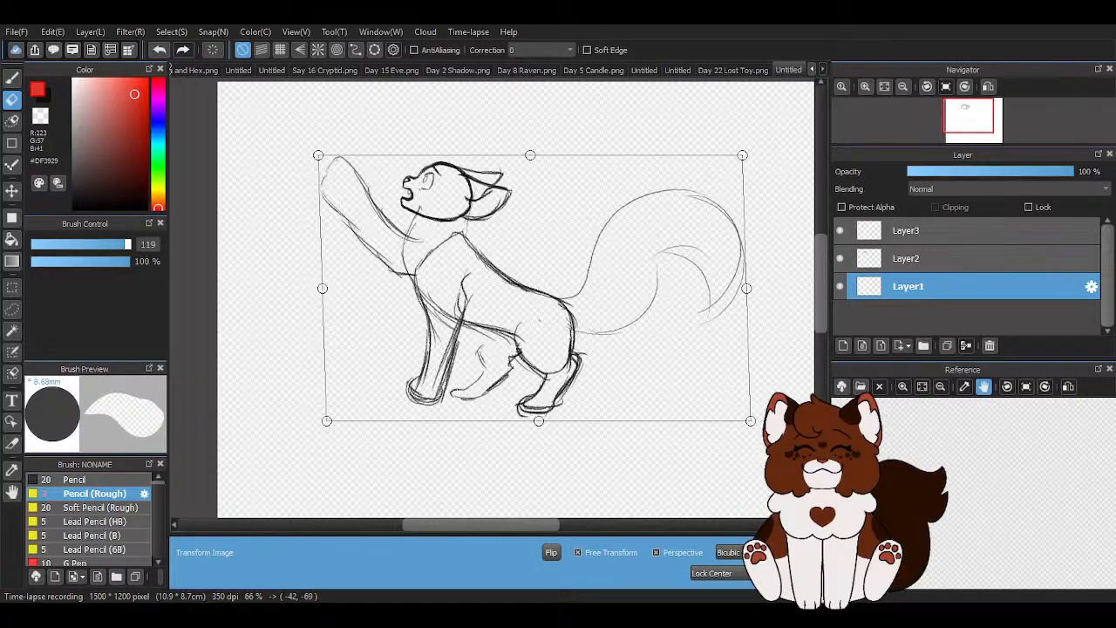
left_click(798, 573)
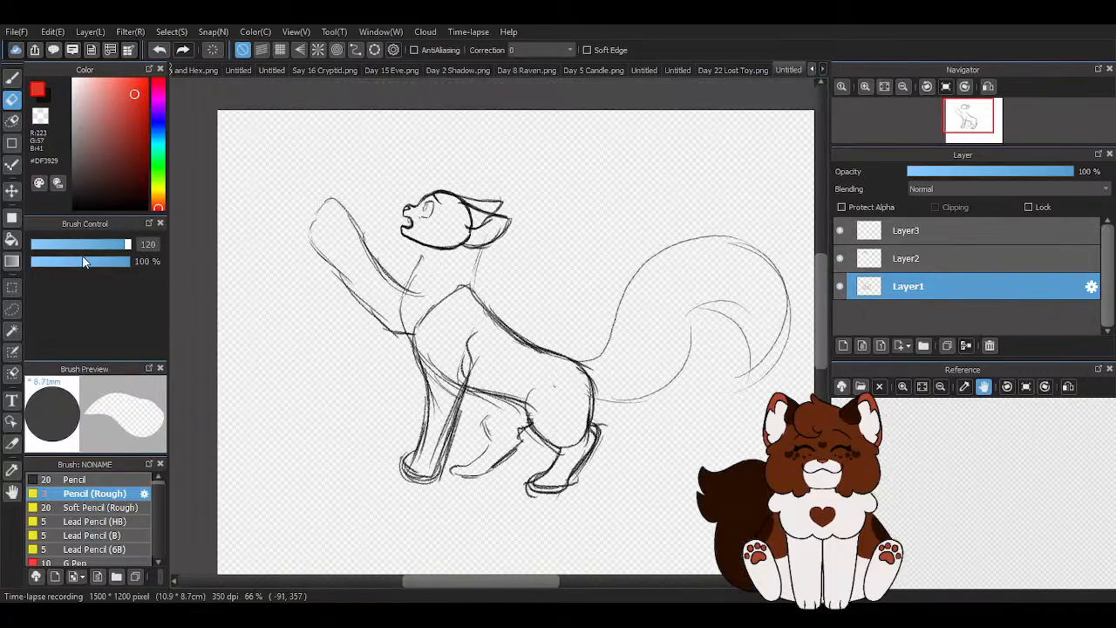
- Scale Layer1's rough body down proportionally to about half size and place it in the canvas's upper-right corner
scroll(660, 292, "down", 2)
scroll(688, 296, "up", 2)
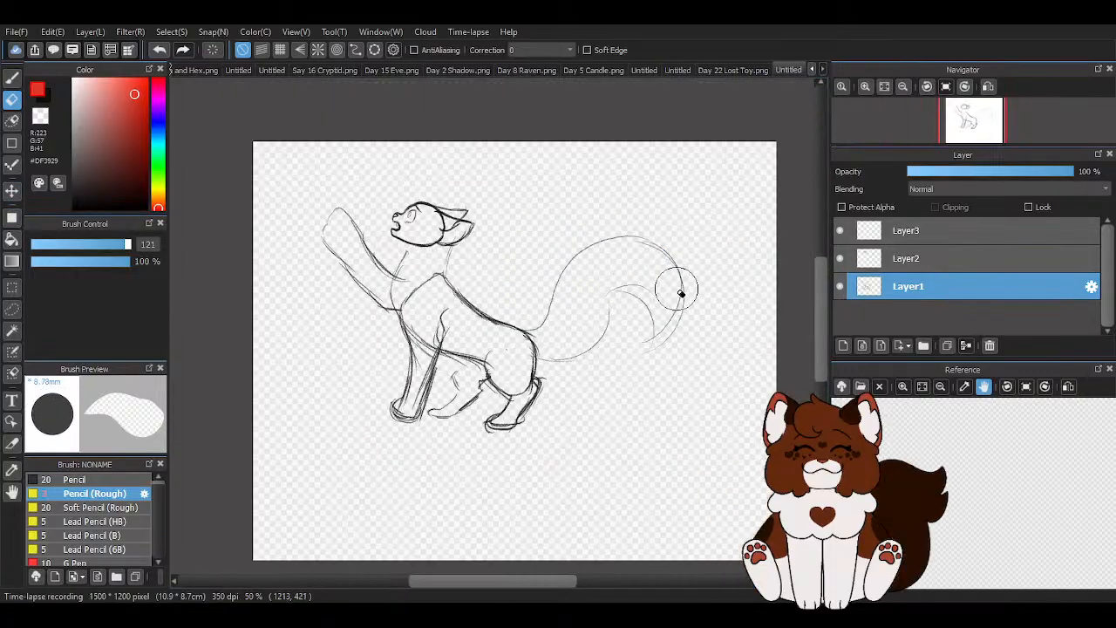
key("ctrl+t")
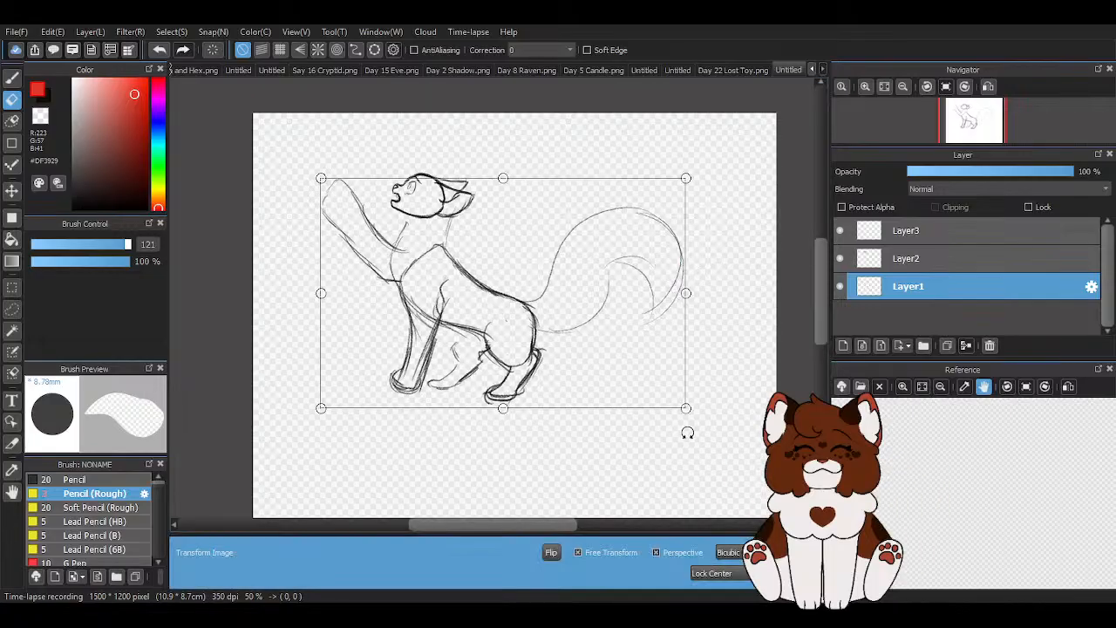
left_click(577, 552)
mouse_move(685, 408)
left_mouse_down()
mouse_move(523, 319)
mouse_move(596, 351)
mouse_move(593, 341)
left_mouse_up()
mouse_move(495, 289)
left_mouse_down()
mouse_move(676, 244)
mouse_move(673, 185)
left_mouse_up()
key("Return")
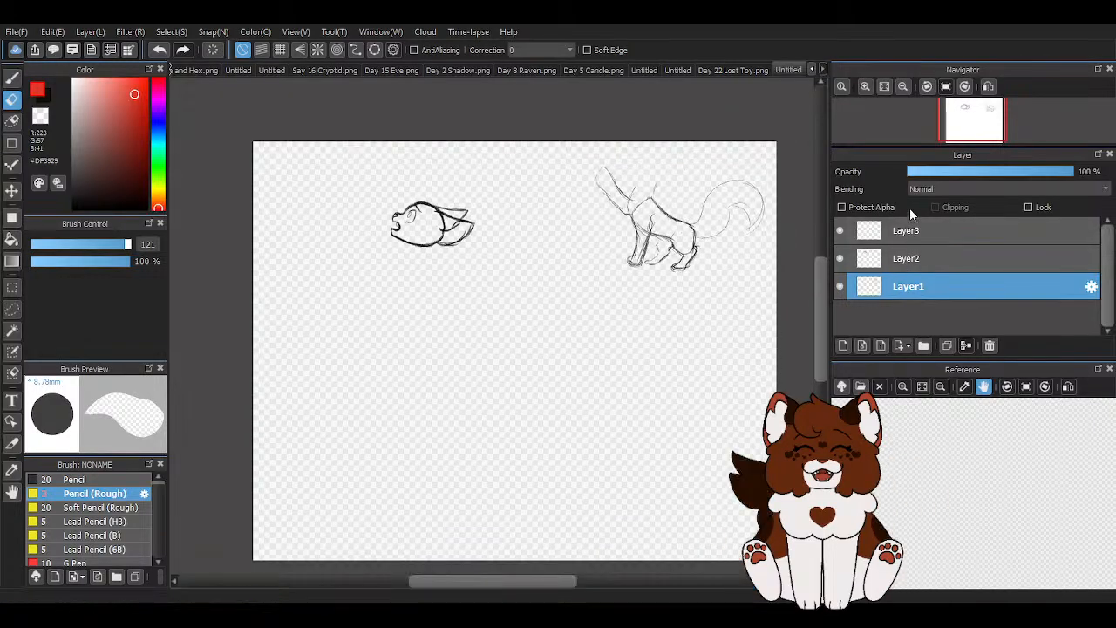
- Get Layer3 ready for sketching the neck with the rough pencil in black
left_click(908, 231)
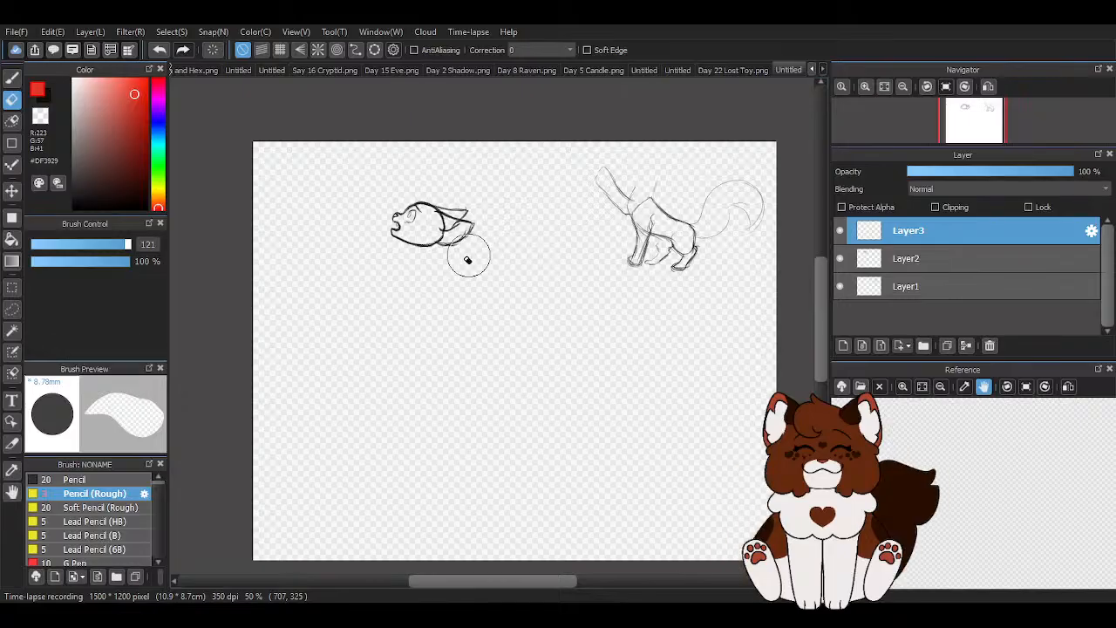
left_click(73, 207)
left_click(12, 77)
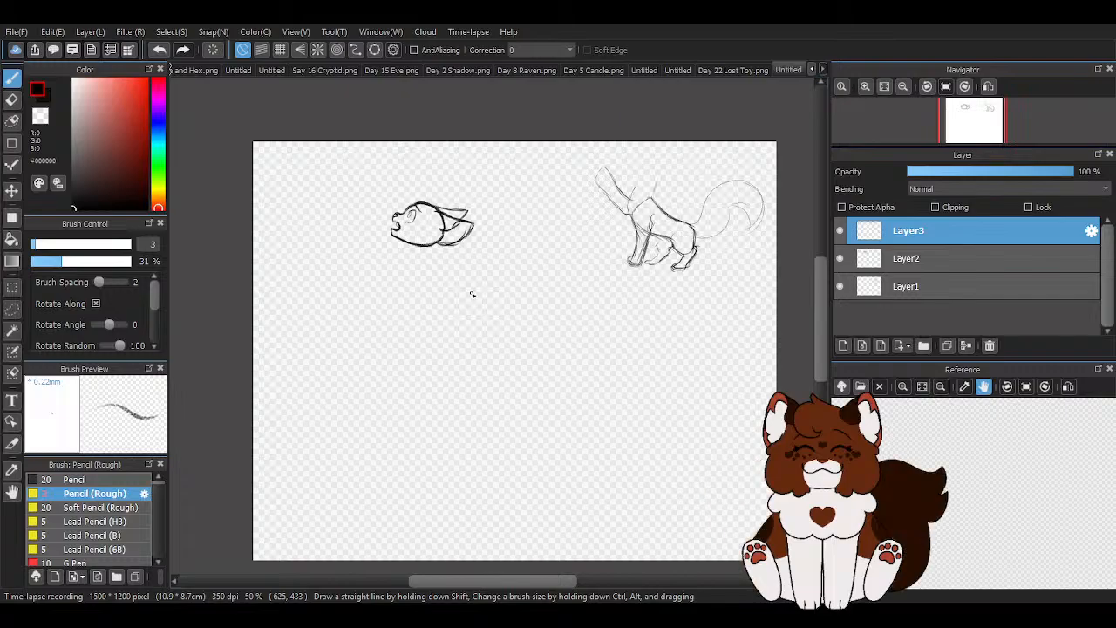
scroll(429, 223, "up", 4)
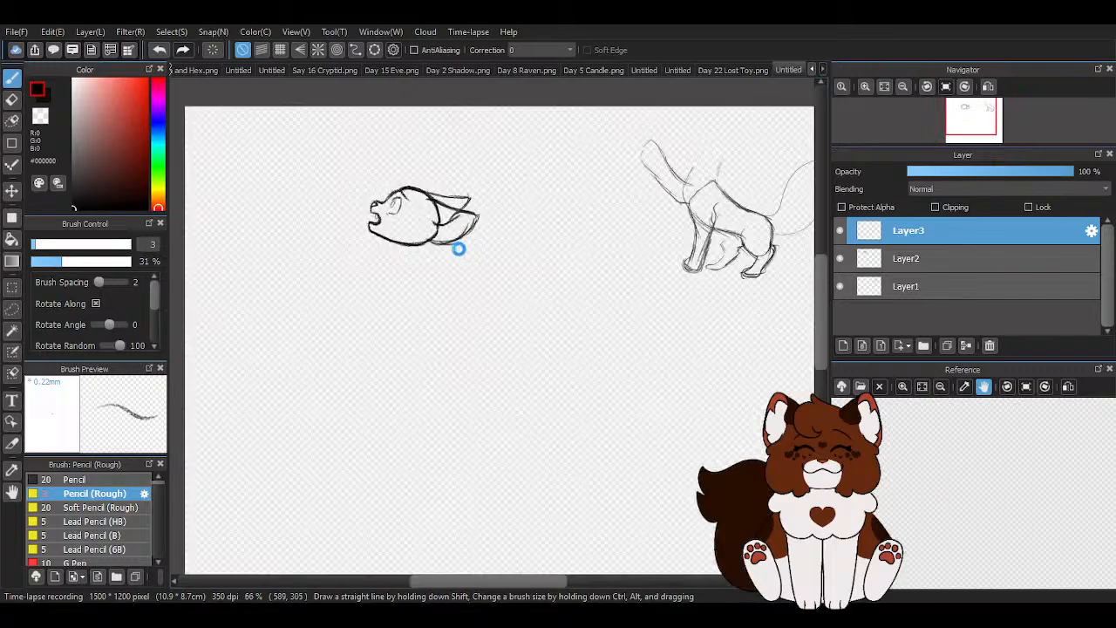
scroll(426, 239, "up", 1)
- Try sketching the neck's front and back lines below the head, and erase them again
left_click_drag(490, 266, 532, 384)
left_click_drag(486, 253, 542, 387)
left_click_drag(505, 281, 523, 400)
left_click_drag(525, 331, 503, 426)
scroll(436, 375, "down", 5)
scroll(421, 217, "up", 3)
scroll(344, 326, "down", 2)
scroll(317, 211, "up", 1)
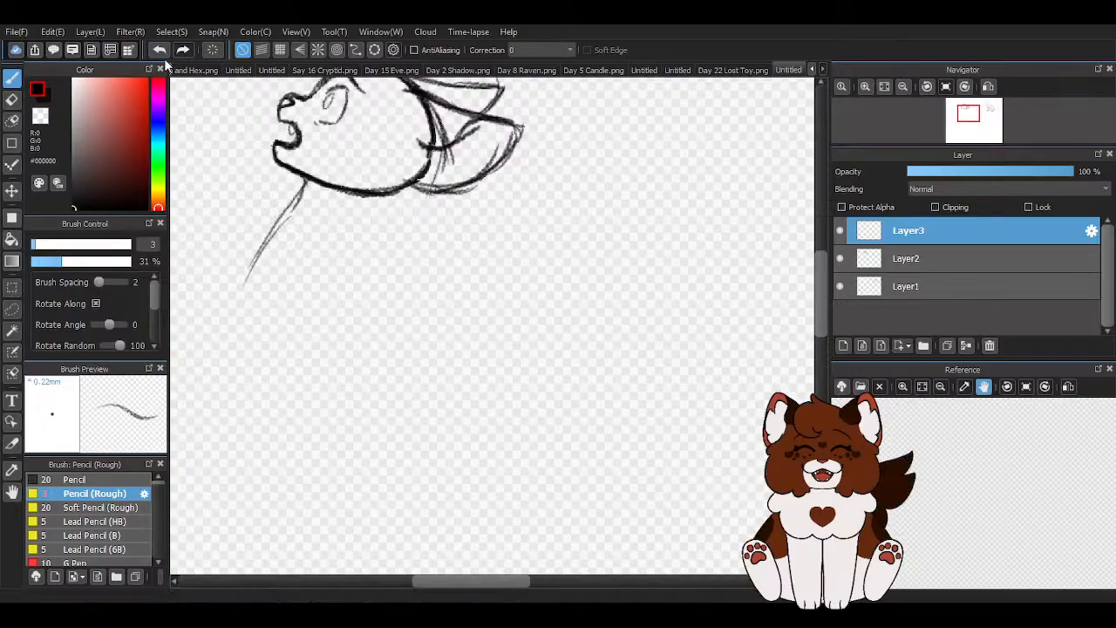
left_click(12, 100)
mouse_move(486, 173)
left_mouse_down()
mouse_move(428, 127)
mouse_move(332, 94)
mouse_move(319, 110)
mouse_move(330, 192)
left_mouse_up()
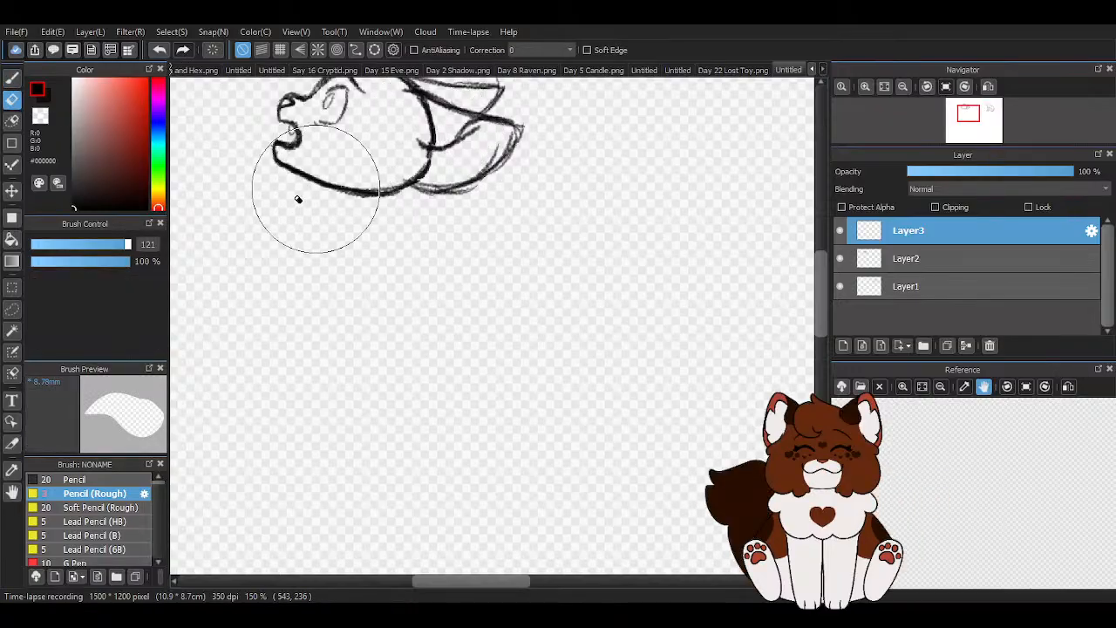
- Sketch the neck as a curved throat line, a short nape line behind the near ear and a slanted line across its base
left_click(13, 78)
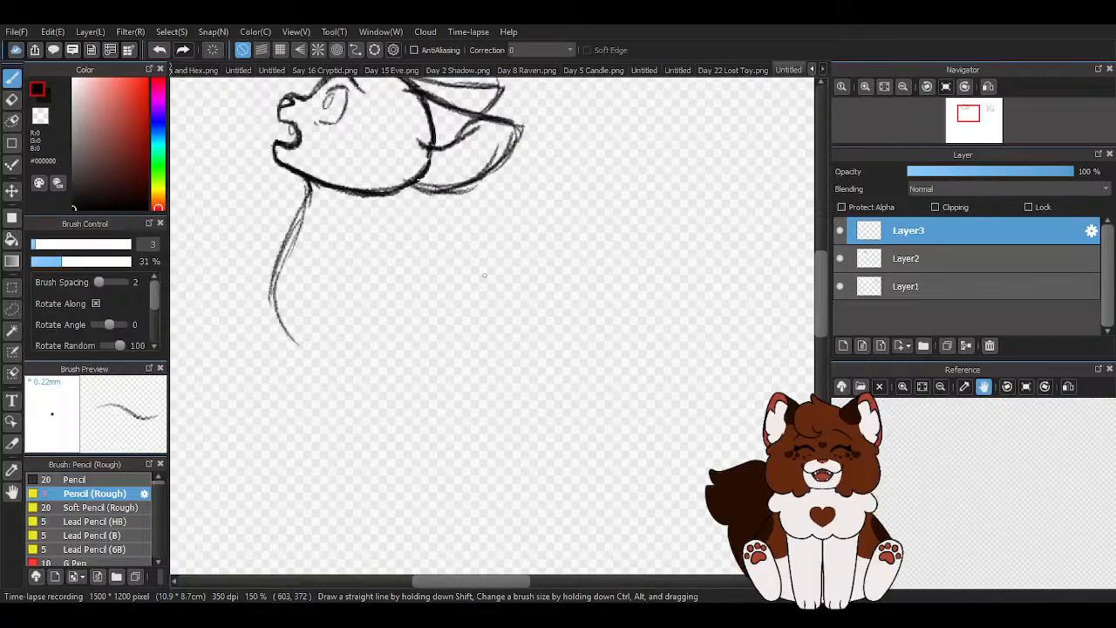
scroll(488, 274, "down", 1)
scroll(449, 140, "up", 1)
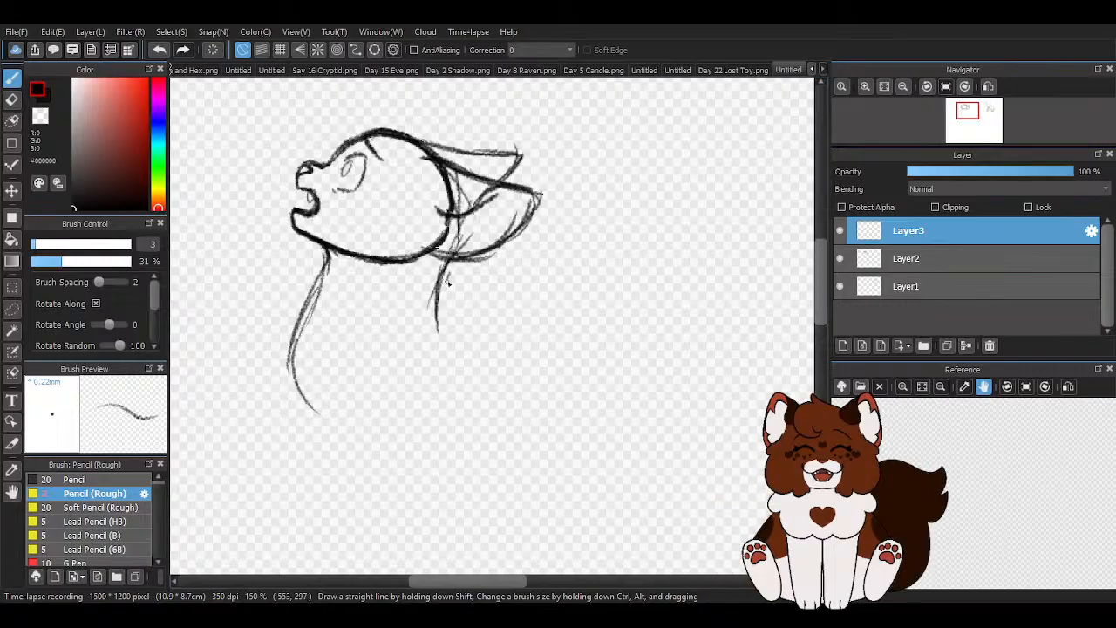
scroll(433, 271, "down", 5)
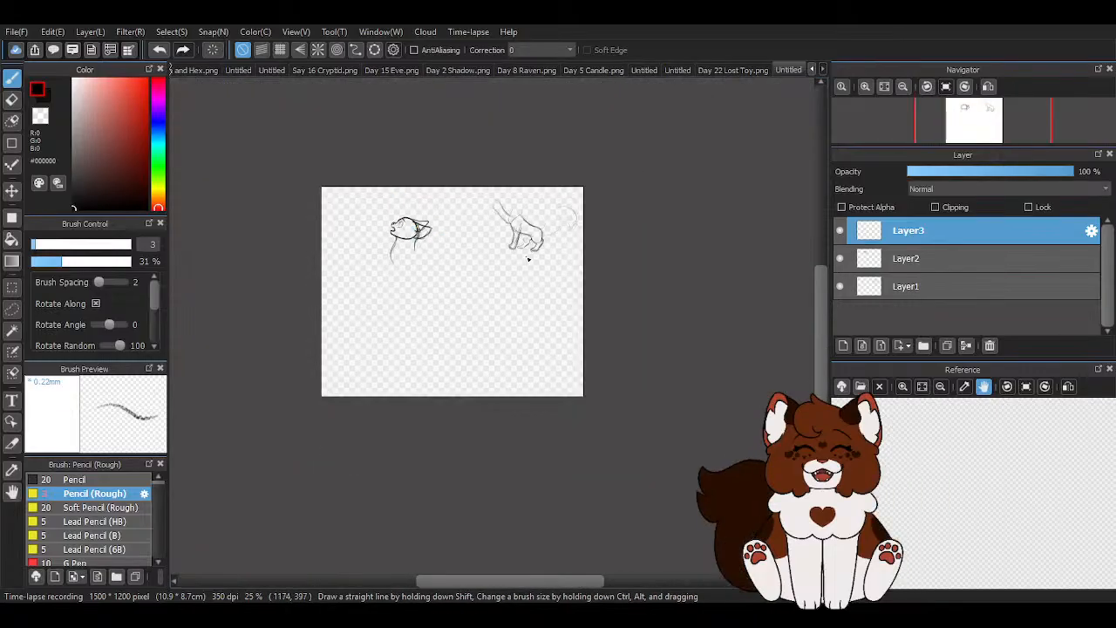
scroll(436, 256, "up", 5)
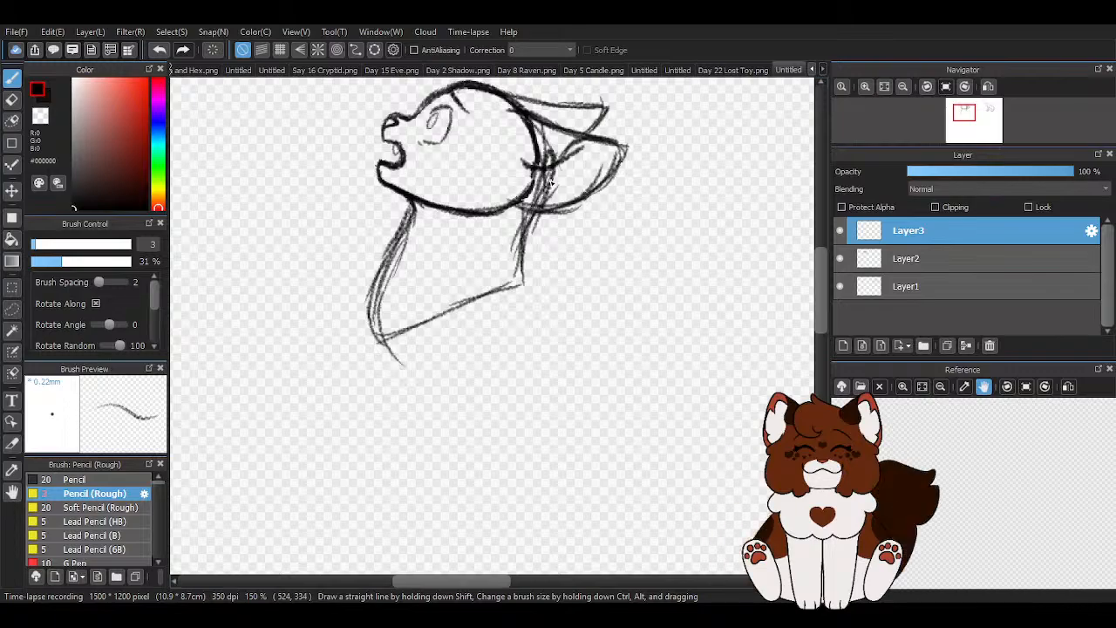
scroll(540, 192, "down", 3)
scroll(537, 298, "up", 1)
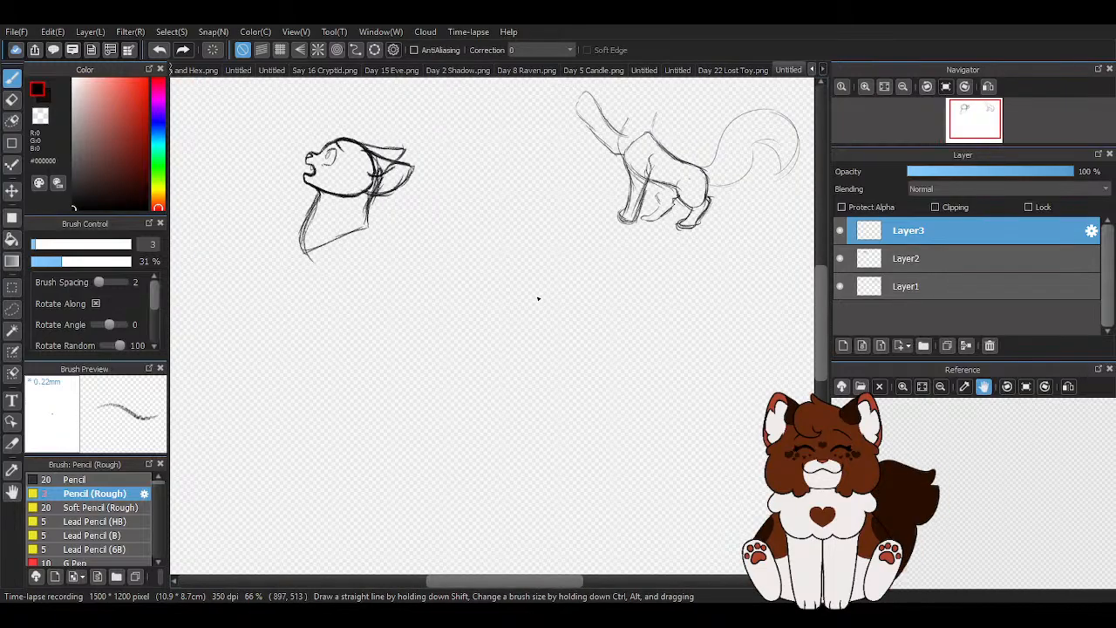
- Sketch the torso from the neck's base with a sloping back, a curved chest and belly, and a rounded rump
left_click_drag(366, 225, 477, 286)
left_click_drag(394, 244, 502, 290)
mouse_move(305, 249)
left_mouse_down()
mouse_move(347, 298)
mouse_move(391, 314)
left_mouse_up()
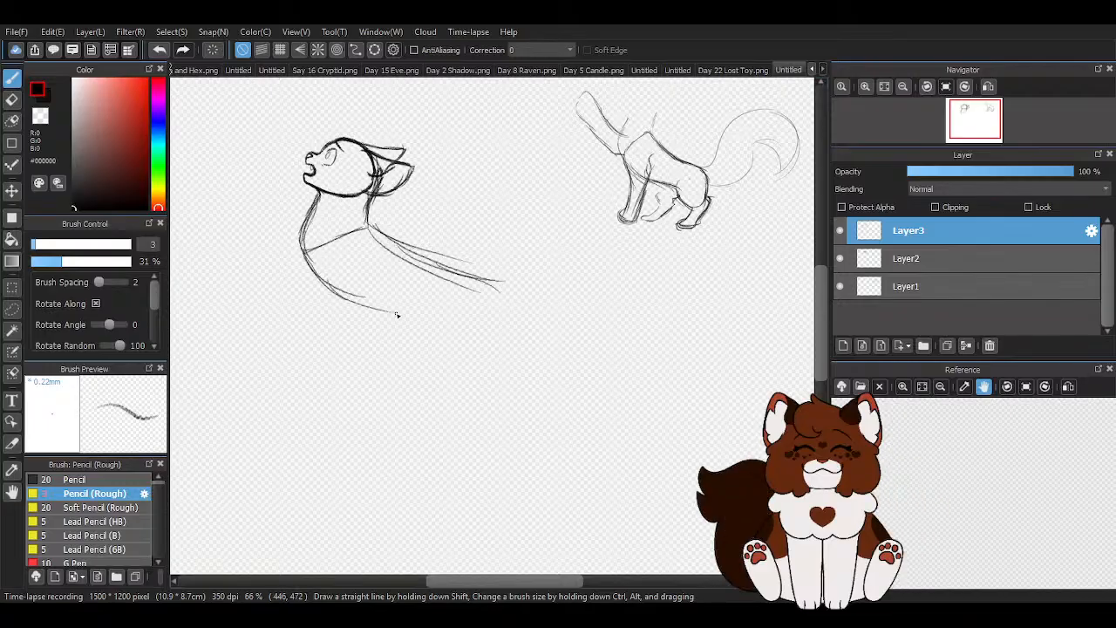
left_click_drag(371, 224, 459, 258)
left_click_drag(486, 315, 389, 307)
left_click_drag(306, 254, 385, 304)
mouse_move(322, 280)
left_mouse_down()
mouse_move(434, 320)
mouse_move(444, 336)
left_mouse_up()
left_click_drag(380, 307, 476, 301)
left_click_drag(446, 270, 466, 323)
- Move the head on Layer2 slightly forward and down so it sits closer to the neck
scroll(225, 184, "up", 1)
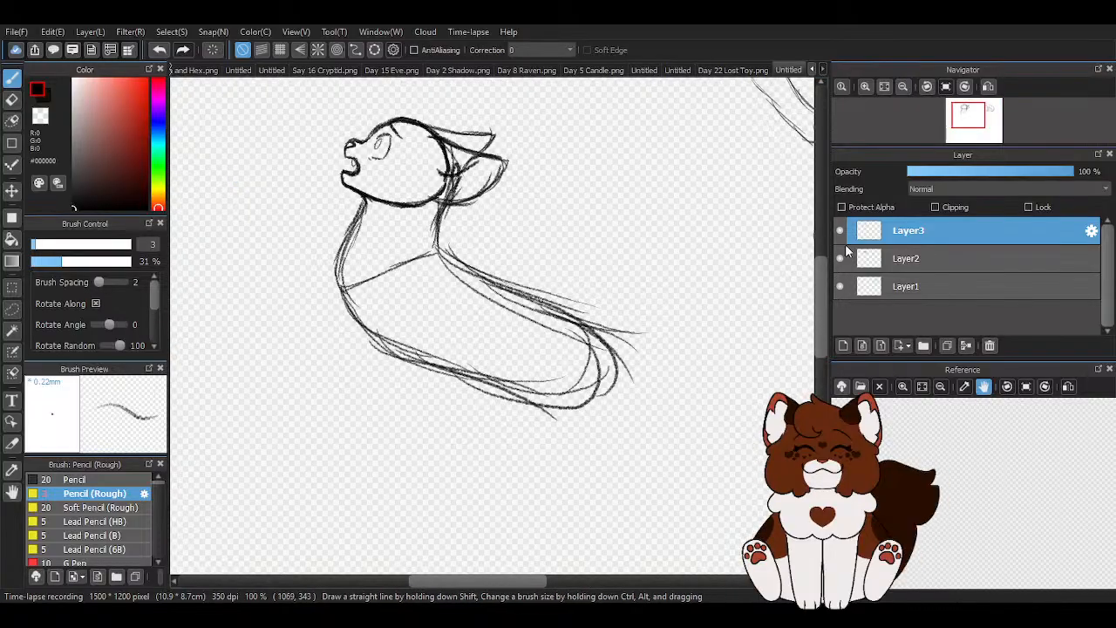
left_click(889, 262)
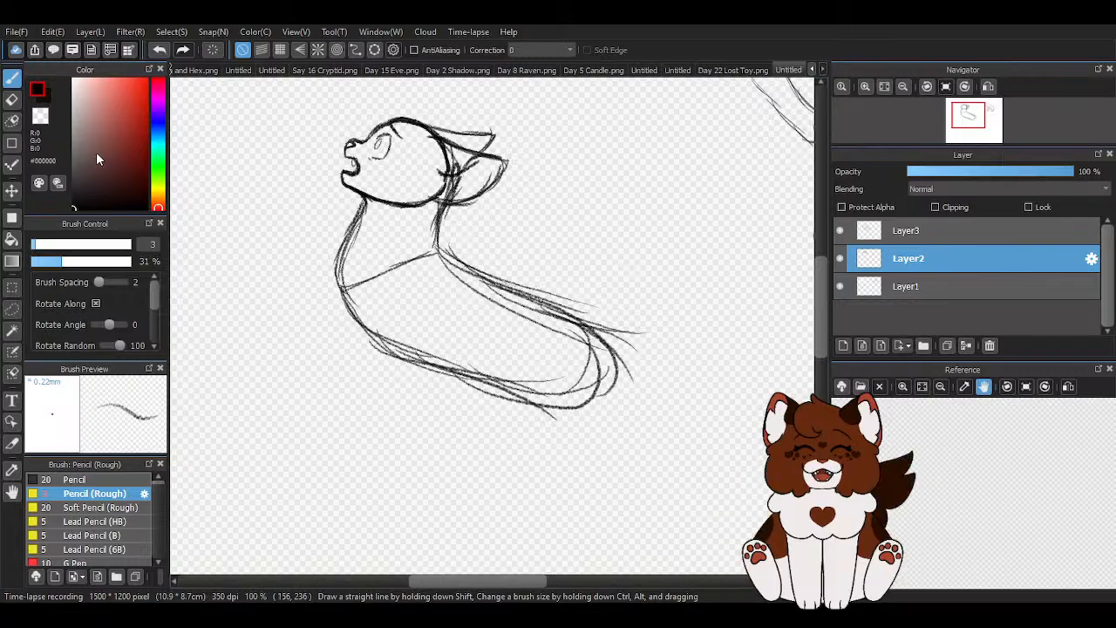
key("v")
left_click_drag(437, 141, 426, 151)
scroll(513, 230, "down", 2)
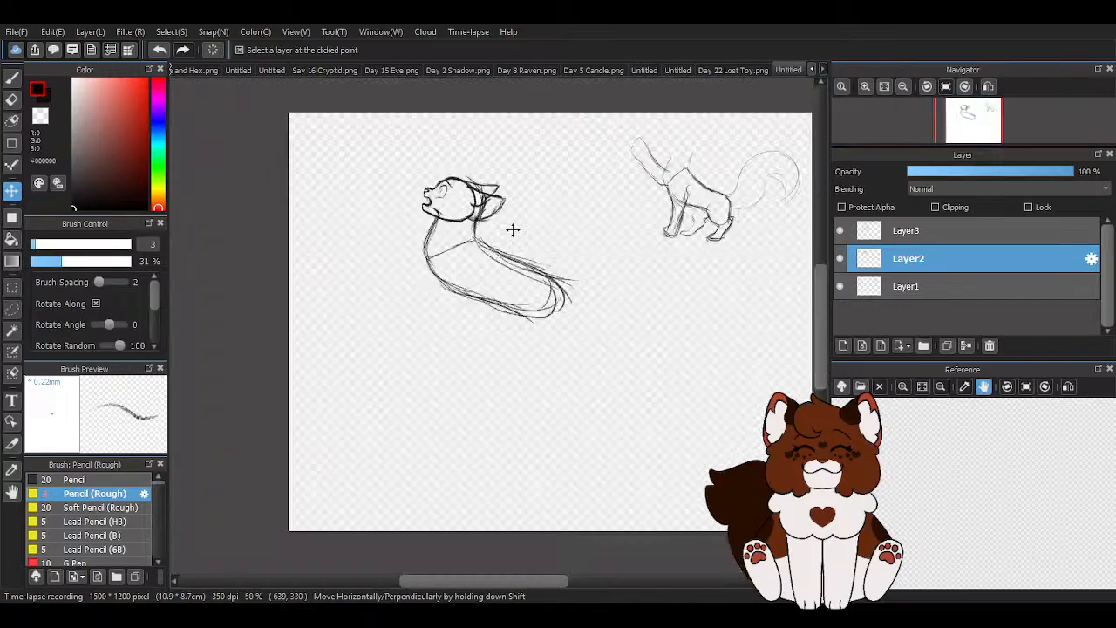
scroll(512, 230, "down", 1)
scroll(591, 294, "up", 3)
- Add a new layer above Layer3 for the legs, with the Pencil (Rough) brush active
key("b")
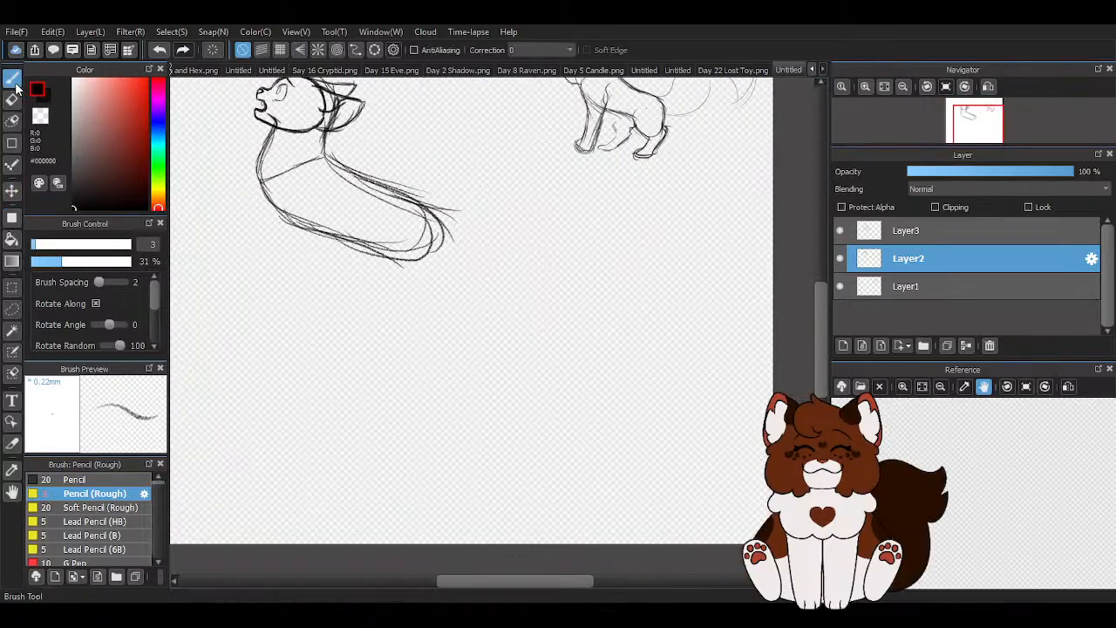
scroll(569, 295, "down", 2)
left_click(906, 230)
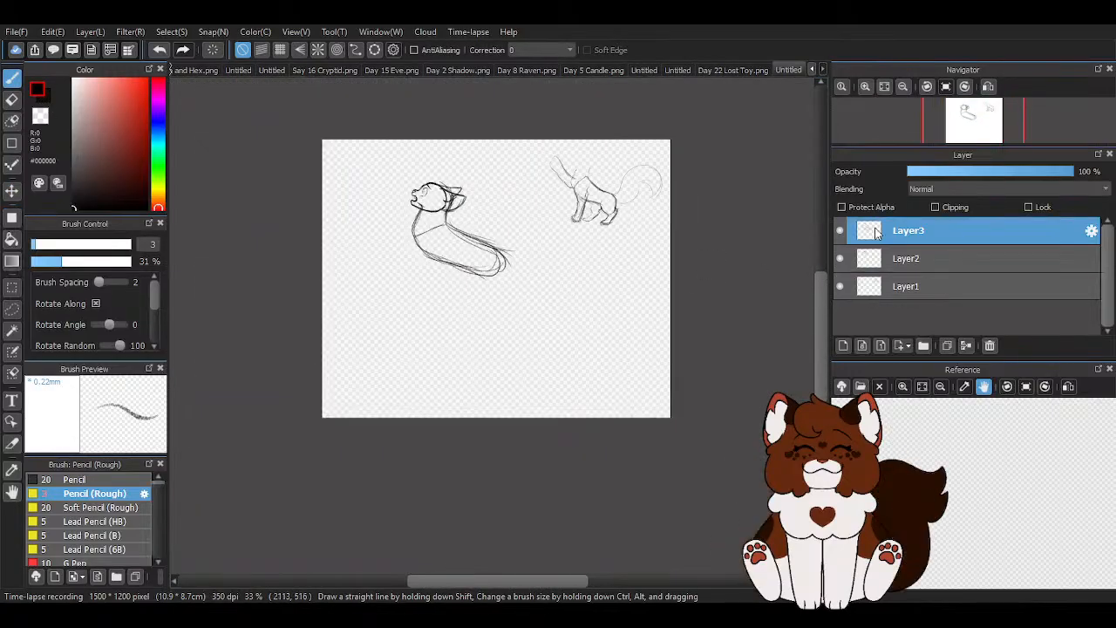
left_click(843, 345)
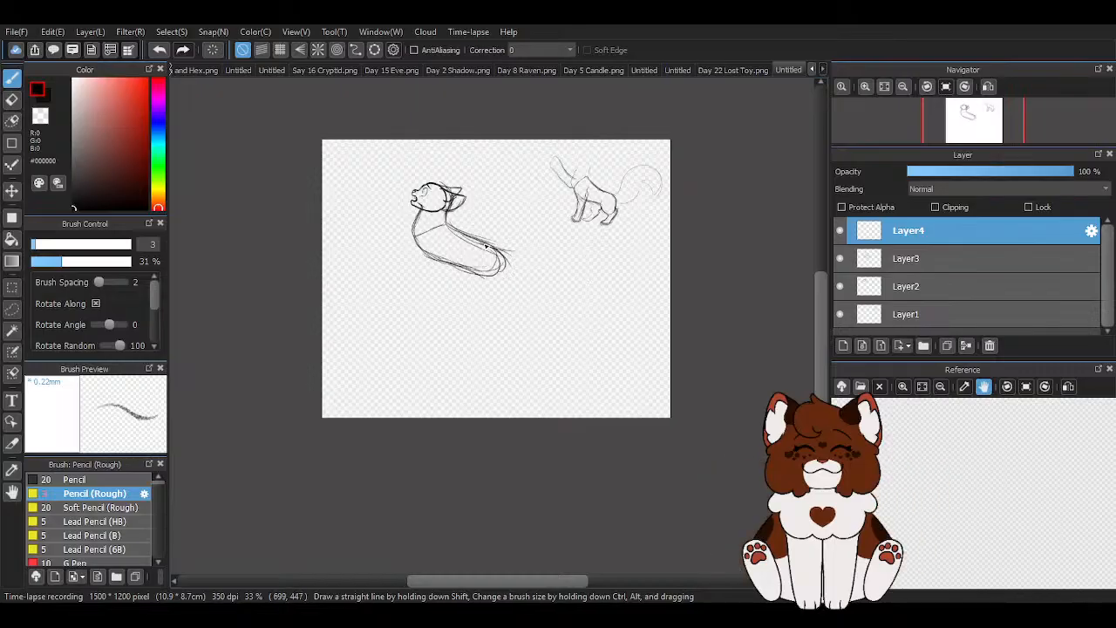
- Erase the torso's back, belly and rump lines on Layer3, keeping the neck and its slanted base line
scroll(487, 248, "up", 5)
key("e")
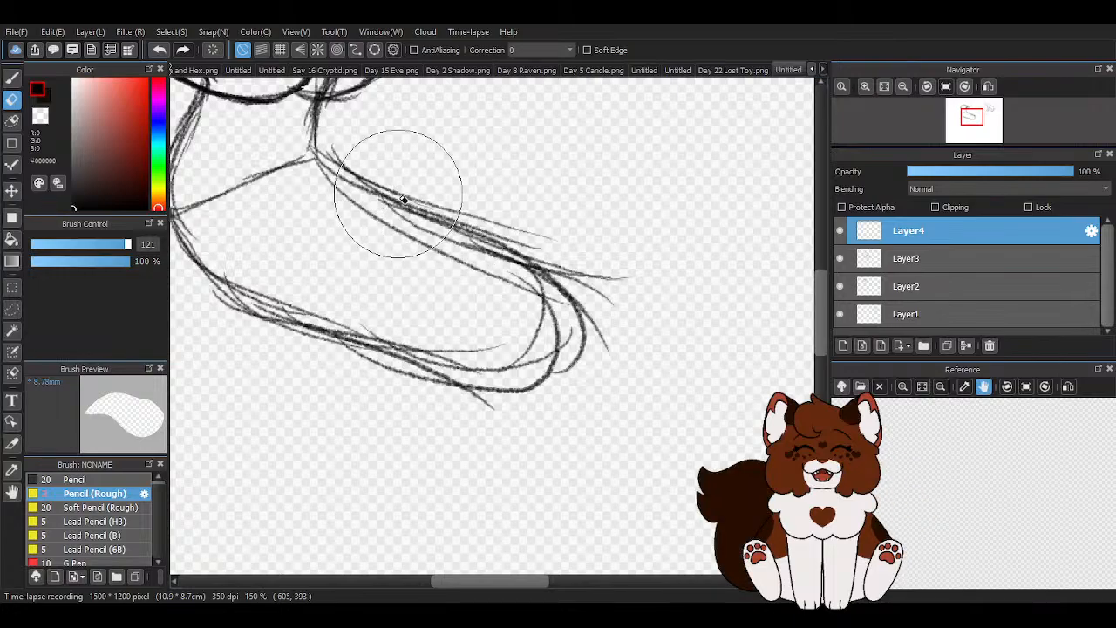
left_click(1011, 261)
mouse_move(378, 171)
left_mouse_down()
mouse_move(500, 286)
mouse_move(563, 296)
left_mouse_up()
mouse_move(501, 347)
left_mouse_down()
mouse_move(387, 364)
mouse_move(336, 324)
mouse_move(274, 302)
left_mouse_up()
scroll(538, 265, "down", 2)
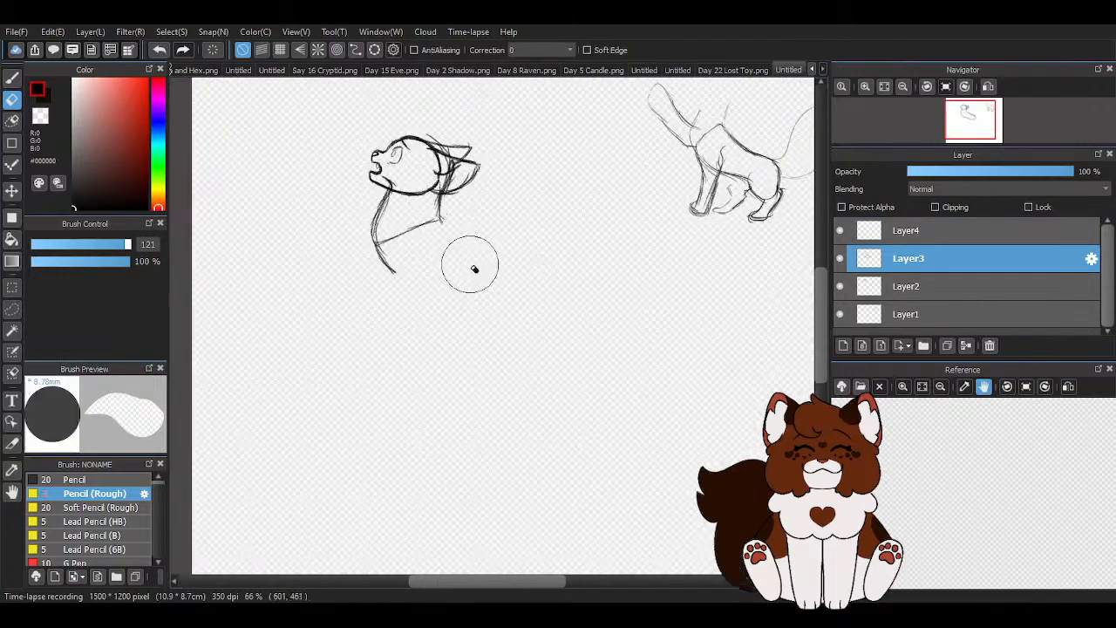
scroll(481, 270, "down", 3)
- Resketch the torso on Layer3 with a steeper curved back, a sloping belly line and a rounded rump
key("p")
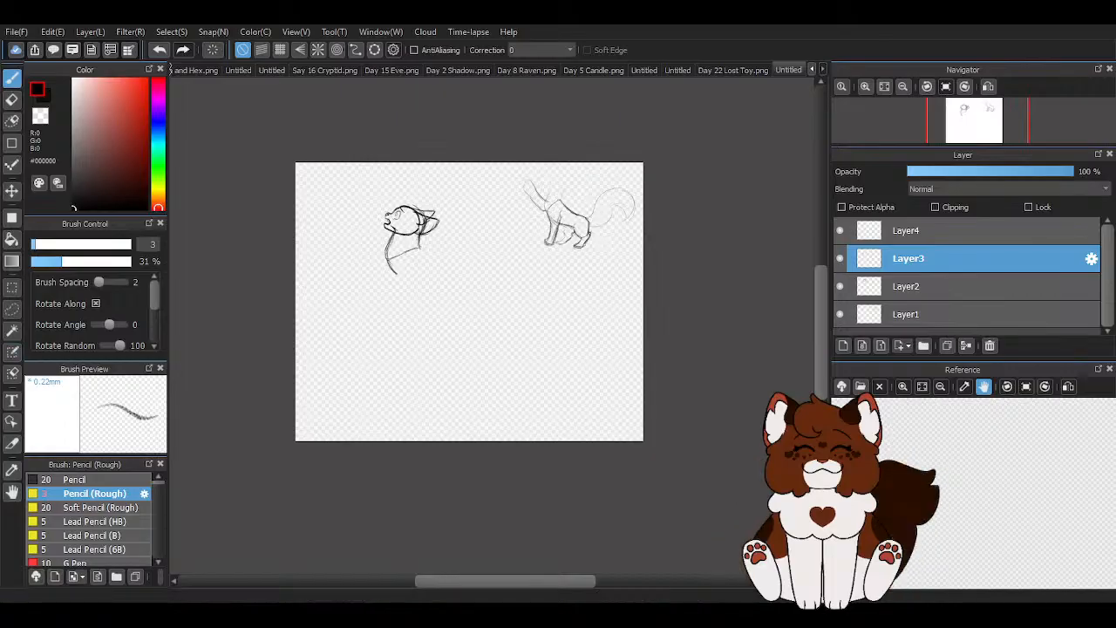
scroll(436, 232, "up", 2)
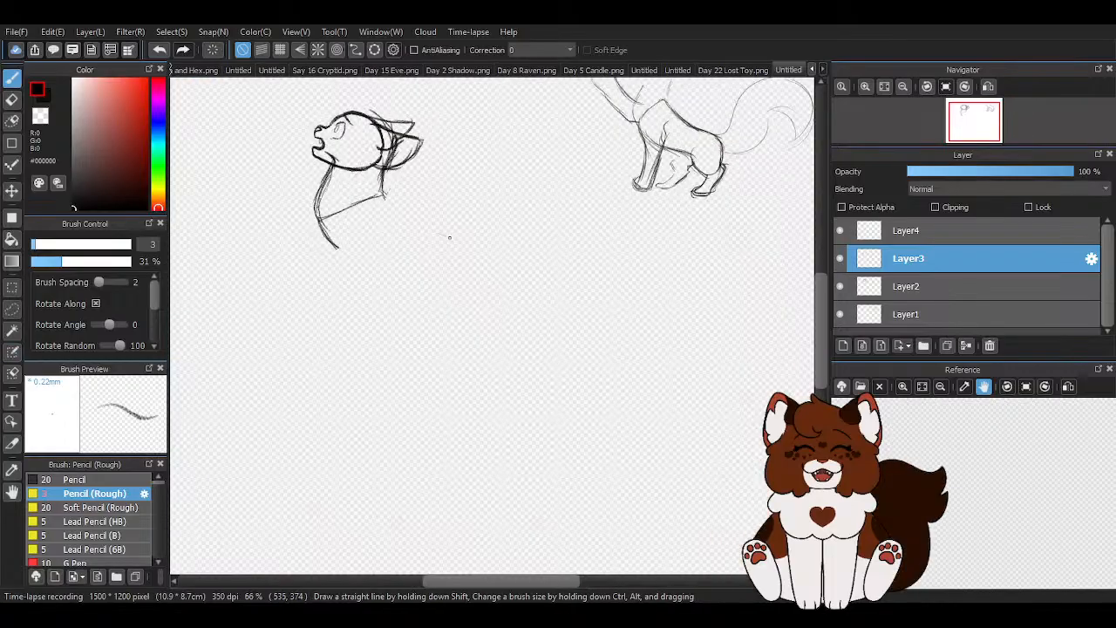
left_click_drag(380, 192, 479, 249)
mouse_move(410, 218)
left_mouse_down()
mouse_move(504, 262)
mouse_move(503, 276)
left_mouse_up()
mouse_move(379, 176)
left_mouse_down()
mouse_move(427, 239)
mouse_move(457, 243)
left_mouse_up()
mouse_move(385, 201)
left_mouse_down()
mouse_move(450, 249)
mouse_move(503, 258)
mouse_move(500, 289)
left_mouse_up()
mouse_move(325, 229)
left_mouse_down()
mouse_move(381, 271)
mouse_move(375, 284)
mouse_move(413, 285)
mouse_move(464, 254)
mouse_move(490, 266)
left_mouse_up()
left_click_drag(419, 304, 484, 279)
left_click_drag(433, 230, 490, 288)
mouse_move(490, 281)
left_mouse_down()
mouse_move(460, 309)
mouse_move(445, 306)
left_mouse_up()
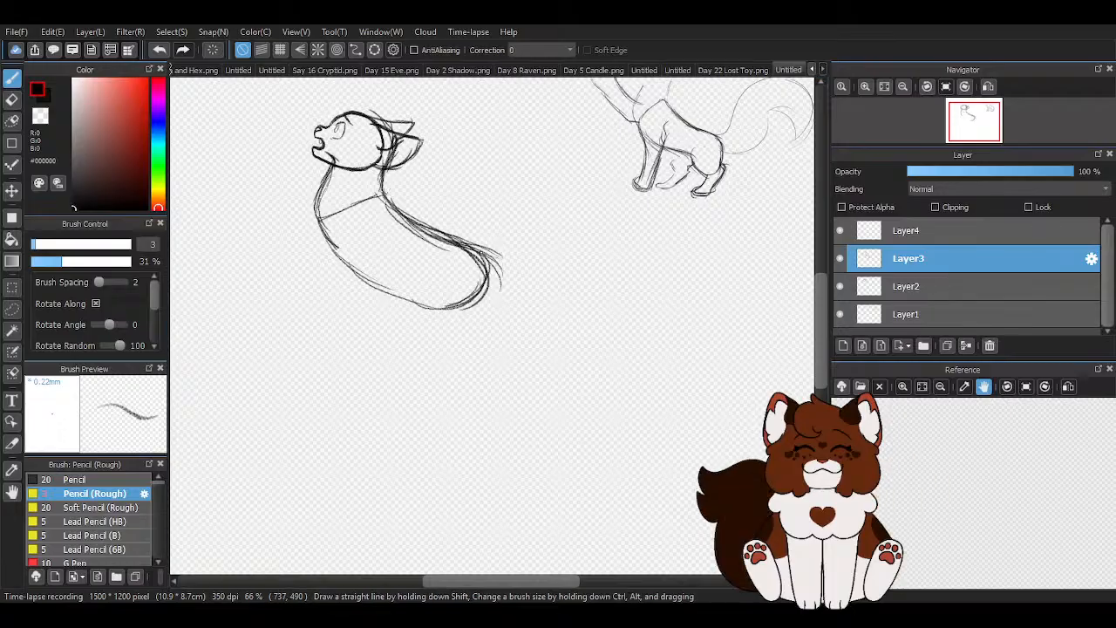
- Remove stray strokes along the torso's back and rump by drawing over them with the transparent colour
scroll(480, 253, "down", 1)
scroll(460, 262, "up", 3)
key("z")
mouse_move(375, 146)
left_mouse_down()
mouse_move(458, 244)
mouse_move(527, 266)
mouse_move(545, 305)
mouse_move(532, 260)
left_mouse_up()
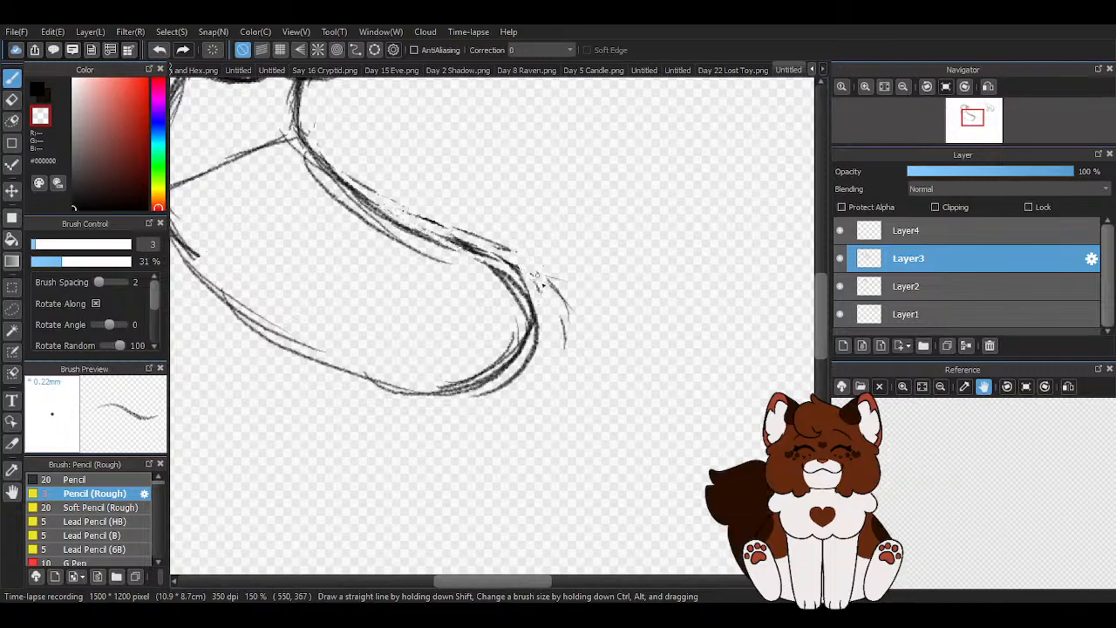
left_click_drag(560, 347, 547, 279)
- Redraw the torso's back line from the neck to the rump in black and reinforce the belly curve
left_click(36, 92)
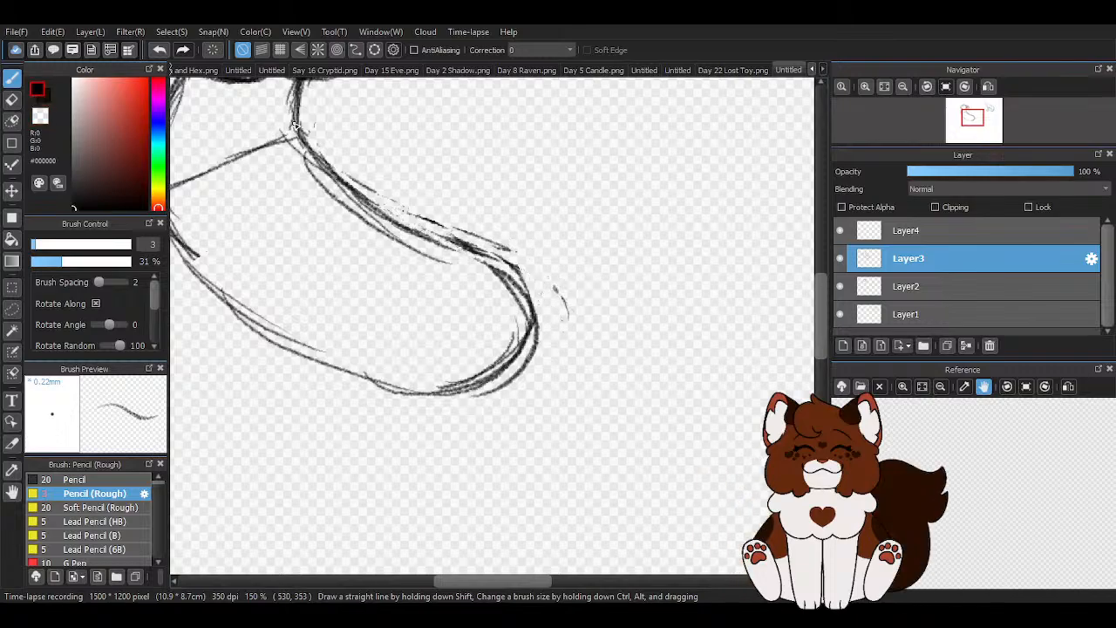
mouse_move(294, 125)
left_mouse_down()
mouse_move(428, 245)
mouse_move(469, 255)
mouse_move(431, 221)
mouse_move(518, 260)
left_mouse_up()
left_click_drag(345, 191, 533, 267)
mouse_move(372, 202)
left_mouse_down()
mouse_move(460, 230)
mouse_move(528, 336)
mouse_move(425, 403)
left_mouse_up()
left_click_drag(266, 321, 417, 398)
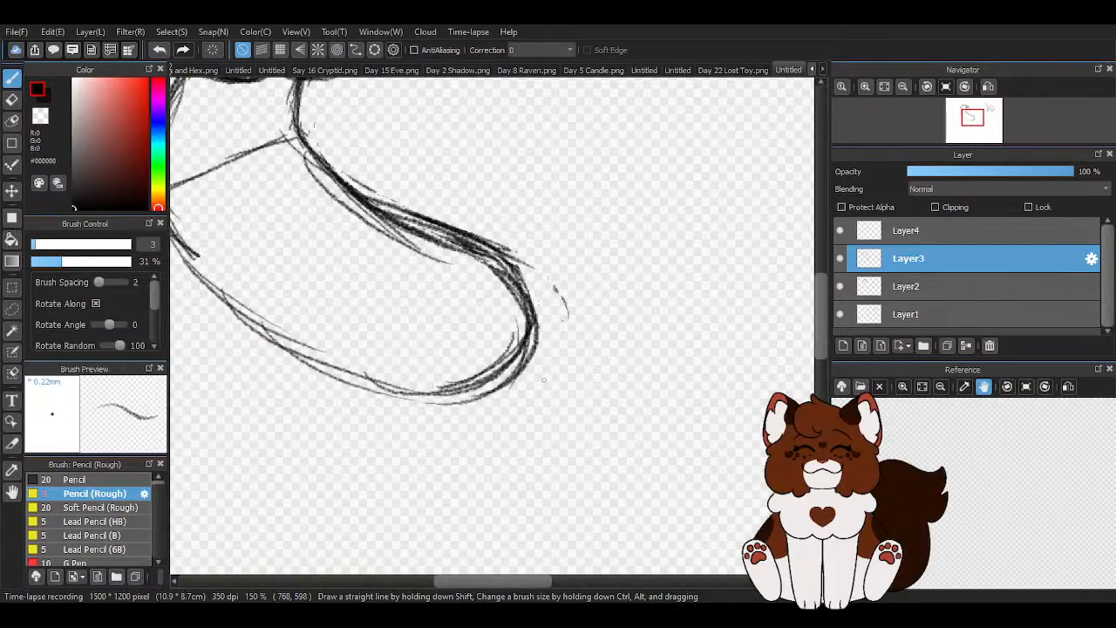
- Trim the outer strokes along the torso's back and rump with the eraser at size 45
scroll(530, 343, "down", 3)
scroll(404, 280, "up", 2)
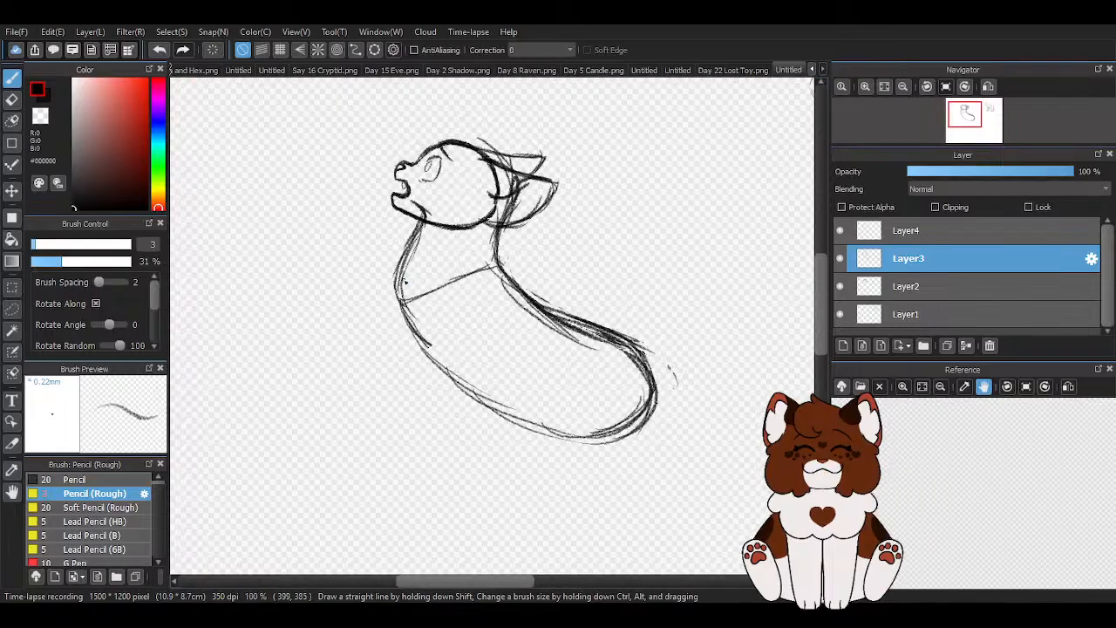
scroll(321, 177, "down", 3)
scroll(466, 225, "up", 4)
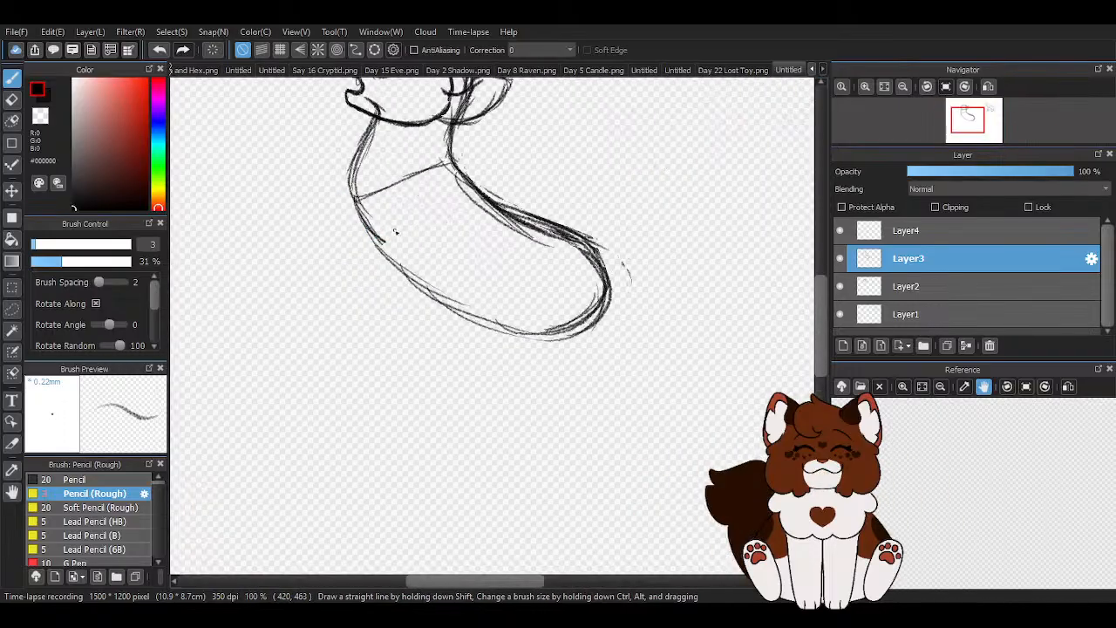
key("e")
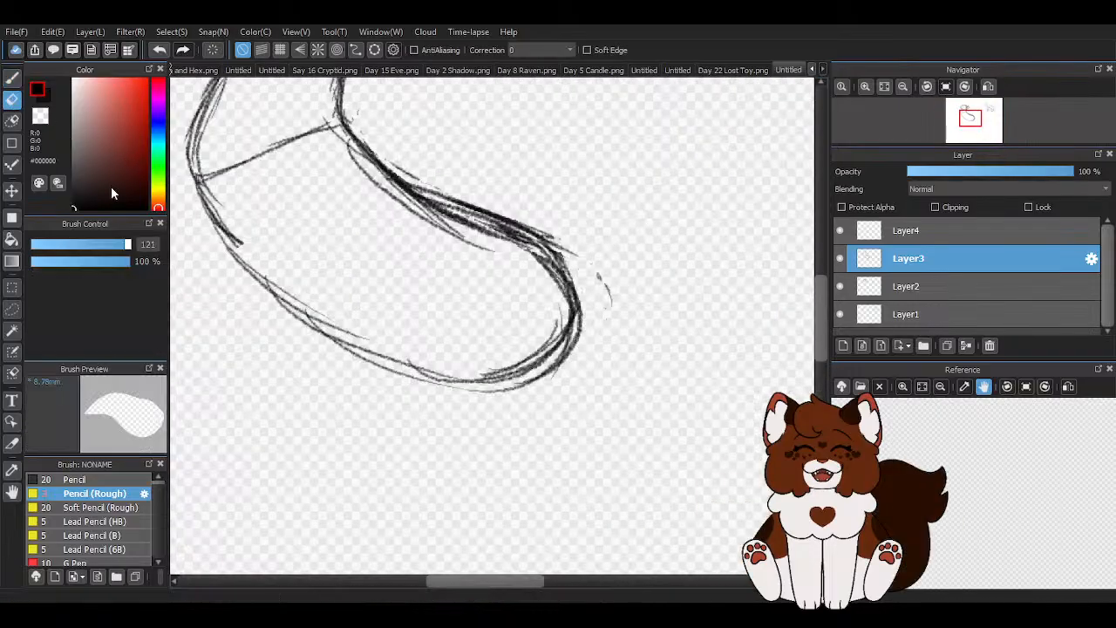
left_click(102, 249)
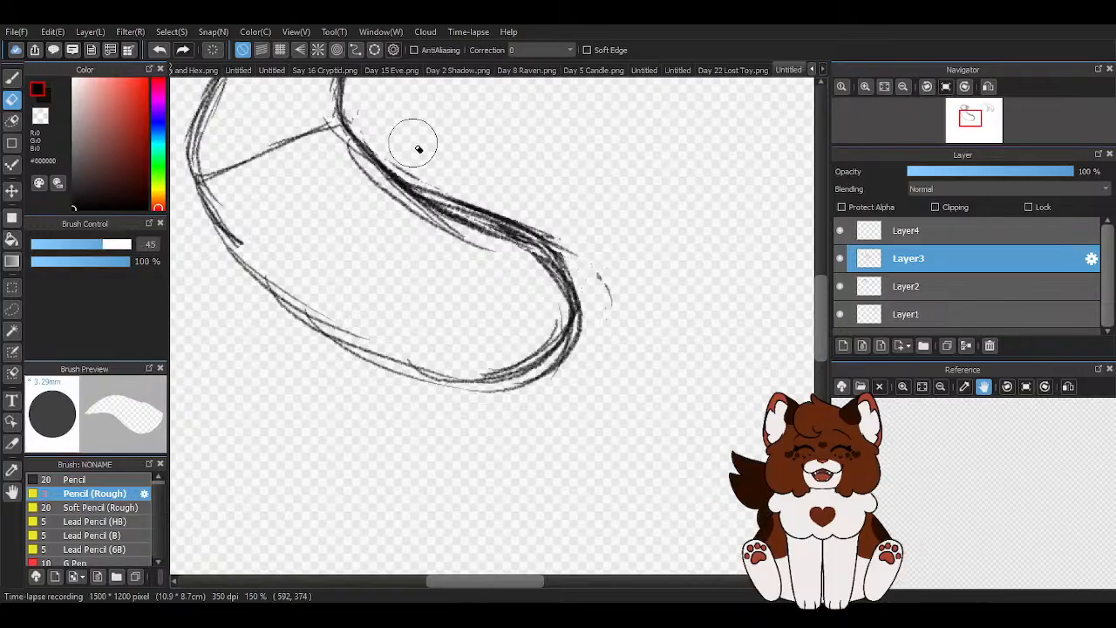
mouse_move(379, 106)
left_mouse_down()
mouse_move(435, 173)
mouse_move(600, 239)
mouse_move(588, 253)
mouse_move(541, 214)
mouse_move(600, 284)
left_mouse_up()
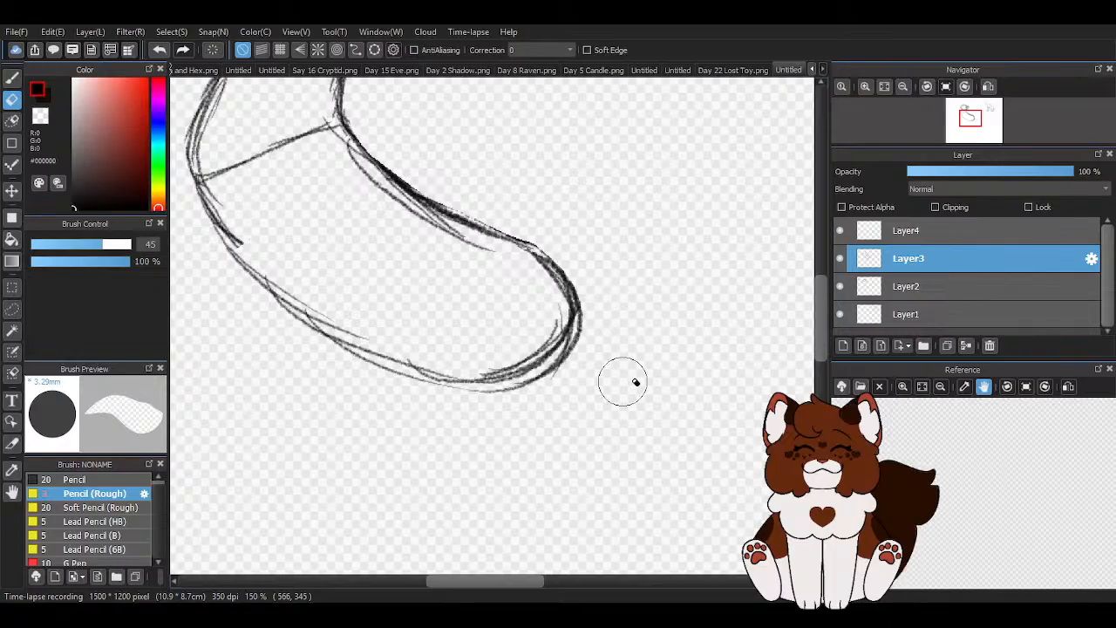
- Extend the inner back line with the pencil from the neck's base down to the rump
left_click(12, 79)
left_click_drag(349, 141, 558, 281)
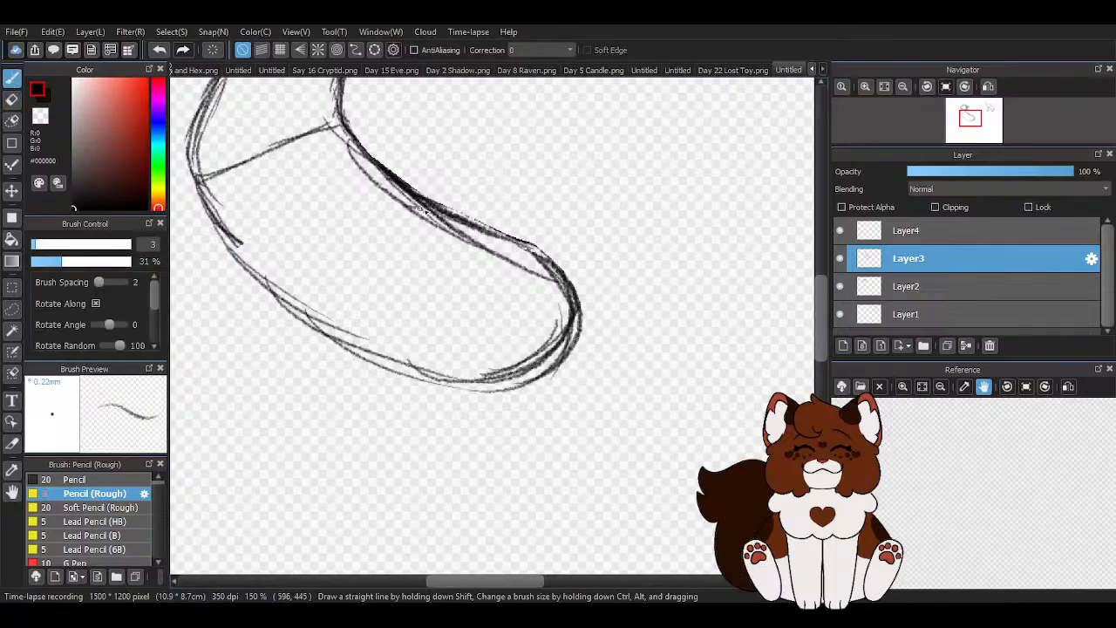
scroll(581, 361, "down", 2)
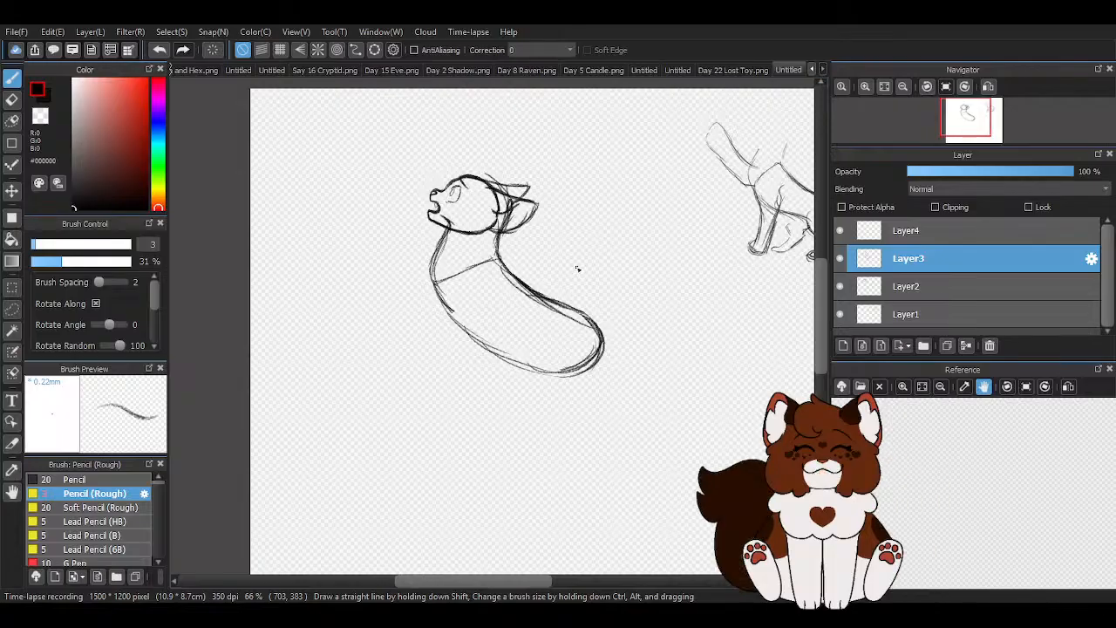
scroll(712, 198, "down", 2)
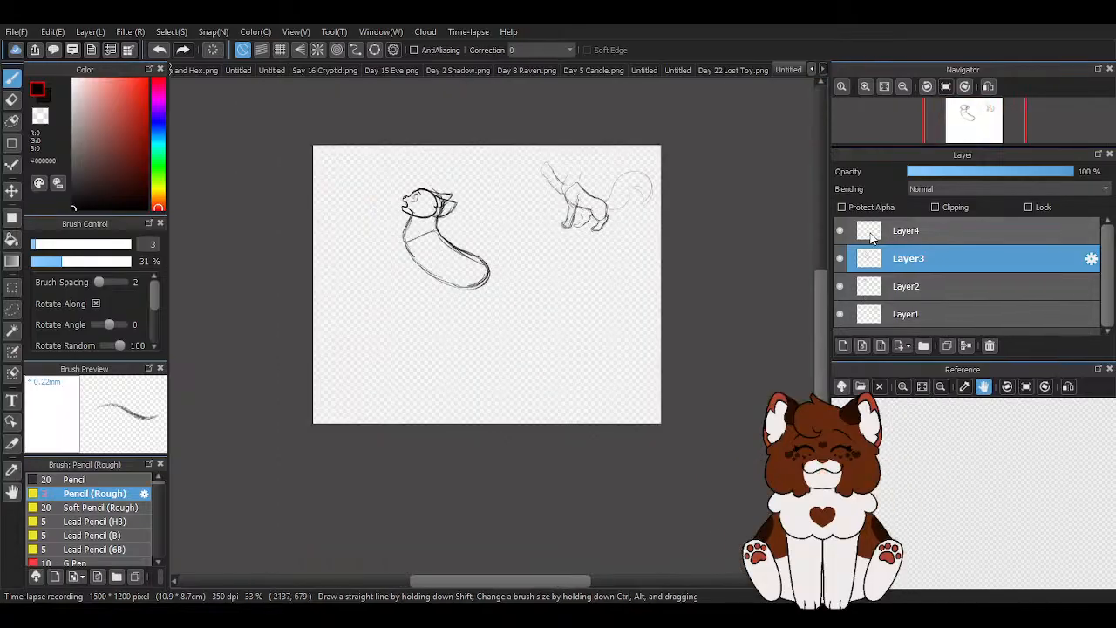
- Sketch a foreleg below the chest on Layer4, with shoulder lines over the torso and a curved line across its lower end
left_click(836, 234)
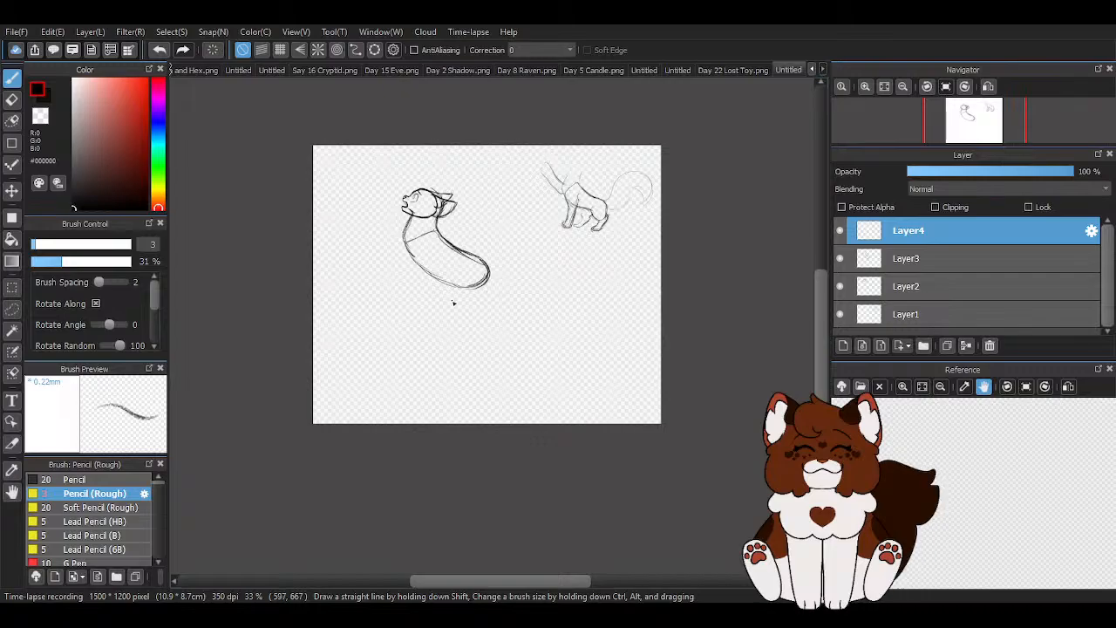
scroll(453, 302, "up", 2)
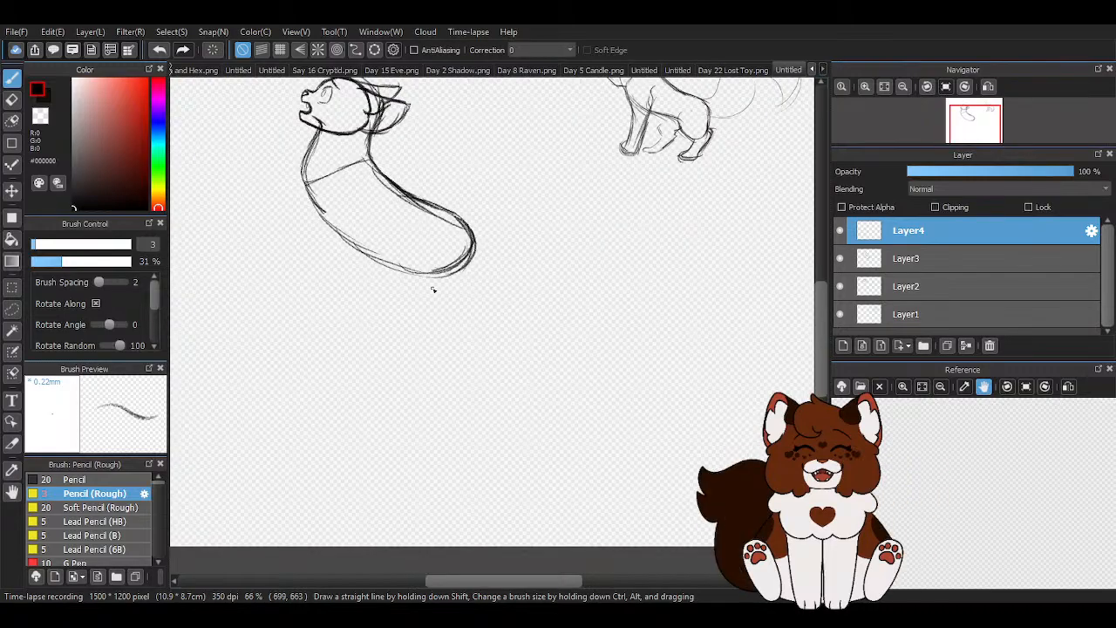
scroll(407, 228, "up", 1)
scroll(536, 296, "down", 2)
scroll(440, 266, "up", 1)
scroll(441, 207, "up", 1)
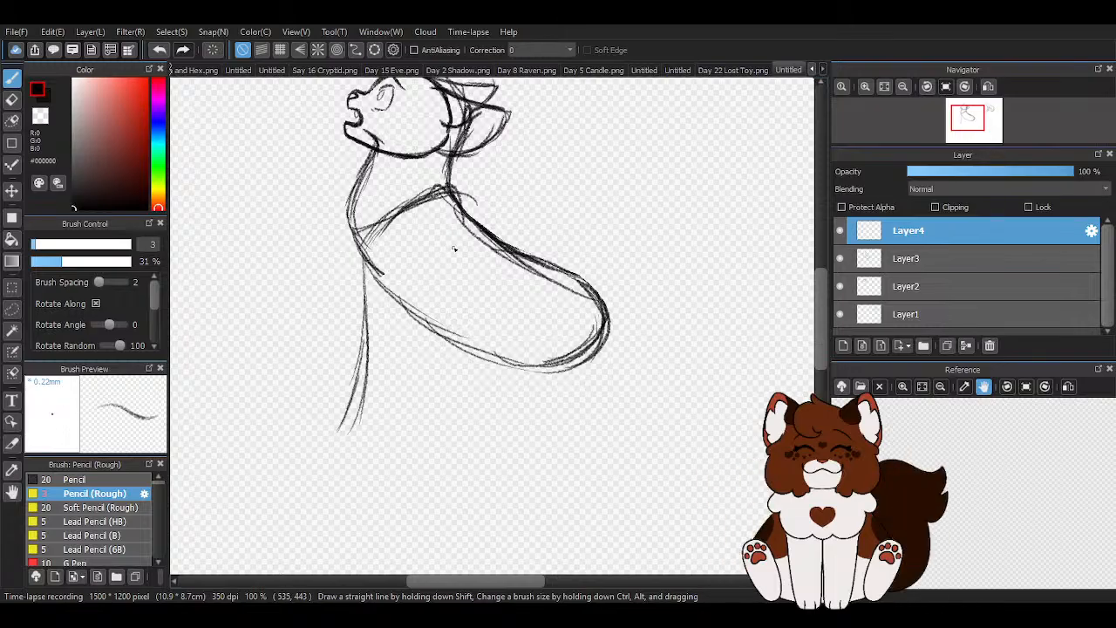
mouse_move(426, 264)
left_mouse_down()
mouse_move(464, 234)
mouse_move(409, 275)
mouse_move(416, 302)
mouse_move(380, 416)
left_mouse_up()
left_click_drag(367, 246, 328, 387)
mouse_move(347, 338)
left_mouse_down()
mouse_move(331, 394)
mouse_move(385, 372)
left_mouse_up()
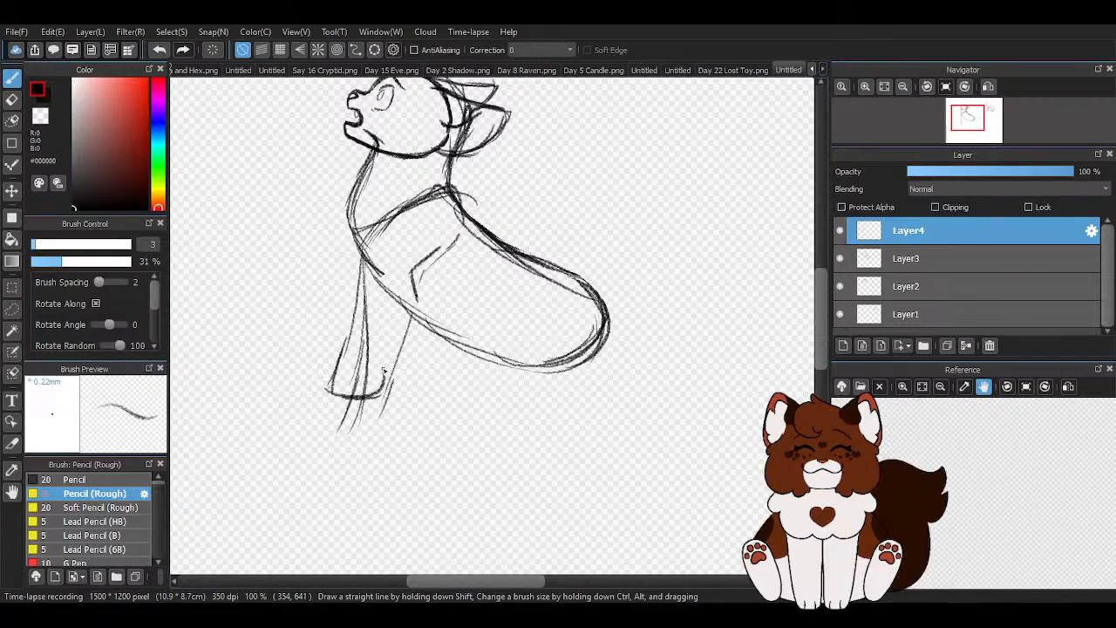
- Erase the foreleg and shoulder sketch on Layer4, and the torso and lower neck on Layer3, using a large eraser
scroll(385, 372, "down", 2)
key("e")
mouse_move(331, 399)
left_mouse_down()
mouse_move(371, 357)
mouse_move(367, 337)
left_mouse_up()
left_click(129, 246)
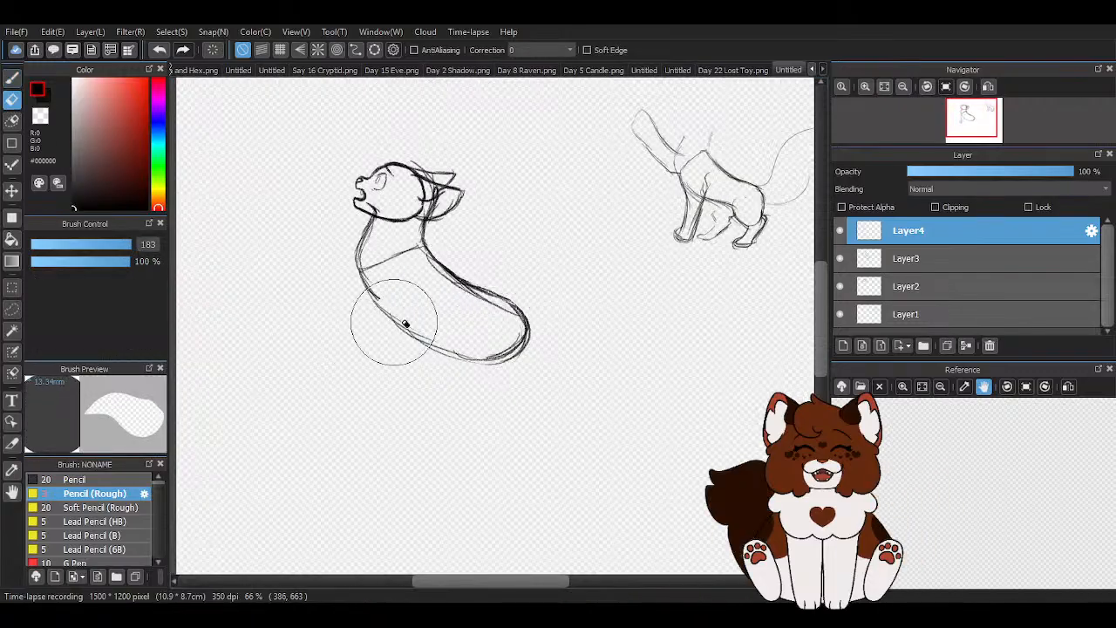
left_click(987, 268)
mouse_move(434, 357)
left_mouse_down()
mouse_move(393, 345)
mouse_move(490, 321)
mouse_move(398, 350)
mouse_move(410, 310)
mouse_move(349, 334)
mouse_move(452, 305)
mouse_move(370, 317)
left_mouse_up()
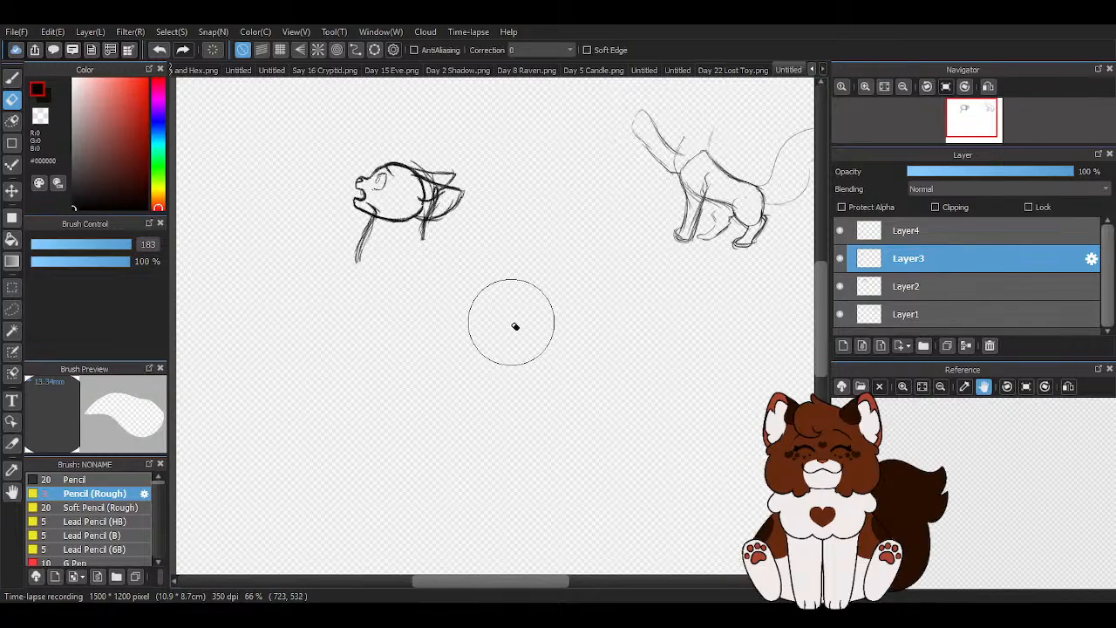
- Sketch a new neck on Layer3 with a nape line behind the cheek and a rounded base joining it to the throat
left_click(12, 79)
scroll(418, 174, "up", 3)
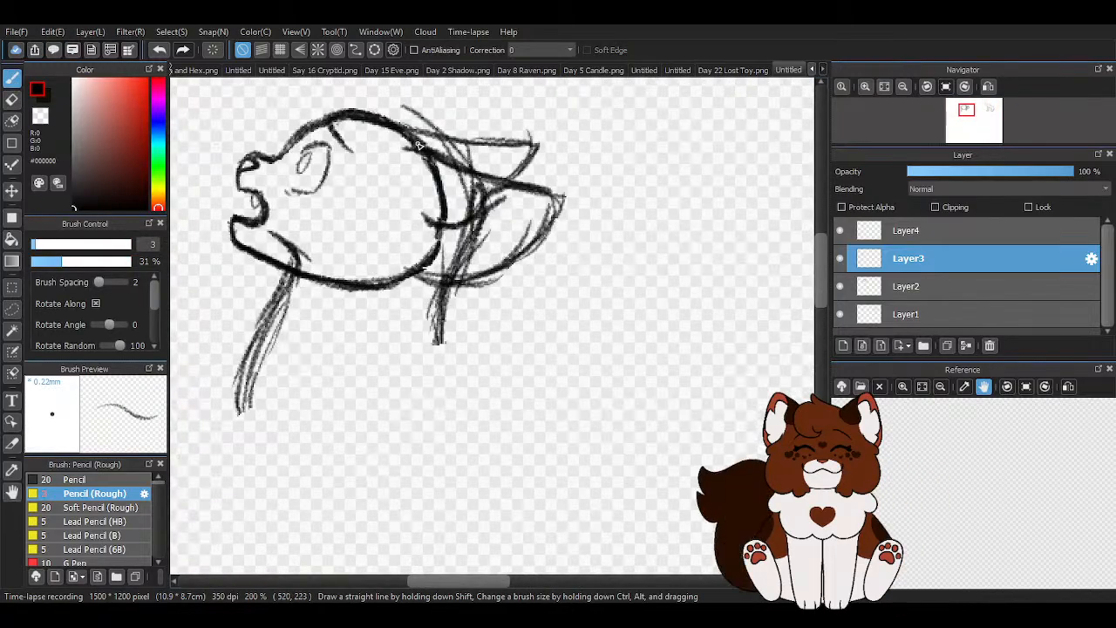
mouse_move(438, 163)
left_mouse_down()
mouse_move(441, 298)
mouse_move(422, 373)
left_mouse_up()
left_click_drag(441, 292, 437, 347)
mouse_move(235, 362)
left_mouse_down()
mouse_move(262, 435)
mouse_move(431, 375)
mouse_move(445, 298)
left_mouse_up()
left_click_drag(460, 213, 434, 385)
- Erase the neck strokes overlapping the back of the head and near ear with the eraser at size 21
scroll(394, 215, "down", 3)
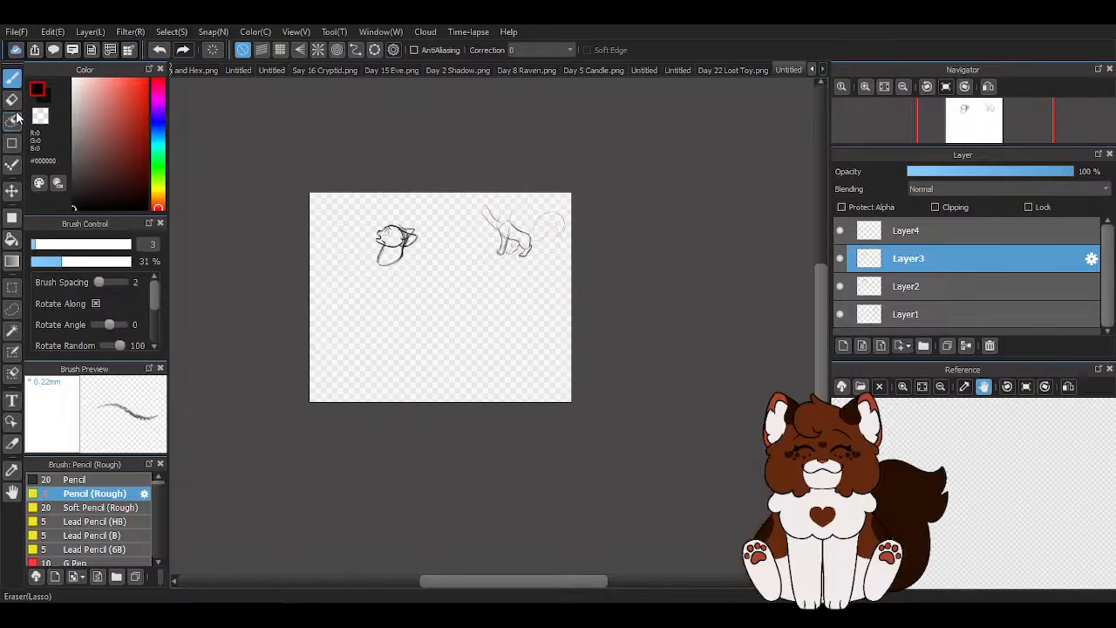
left_click(12, 98)
scroll(411, 244, "up", 3)
left_click(74, 245)
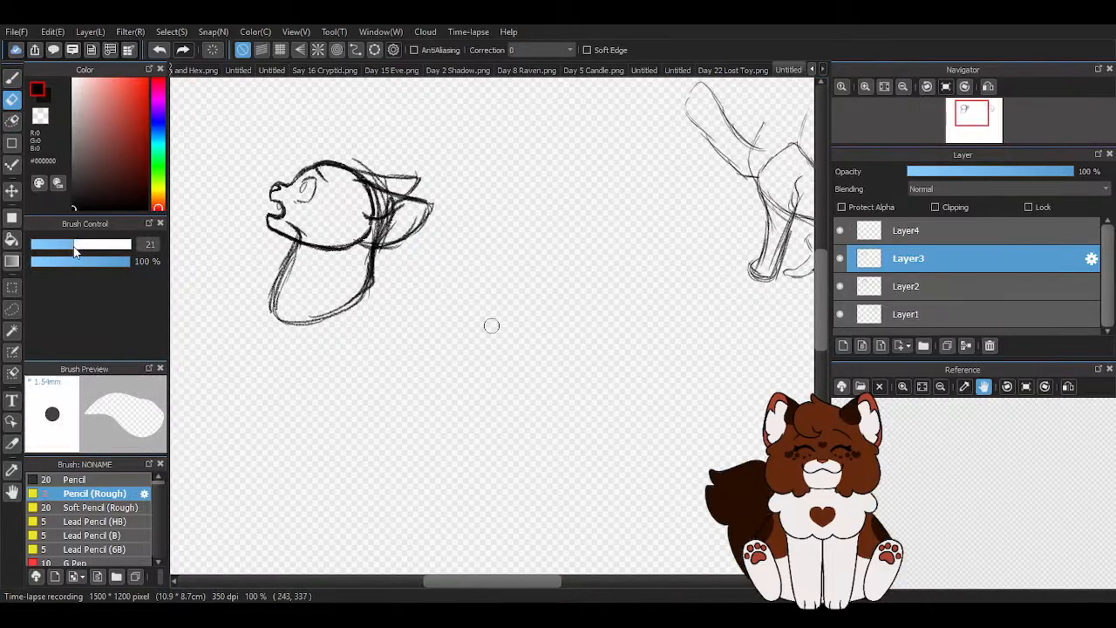
left_click_drag(372, 159, 404, 206)
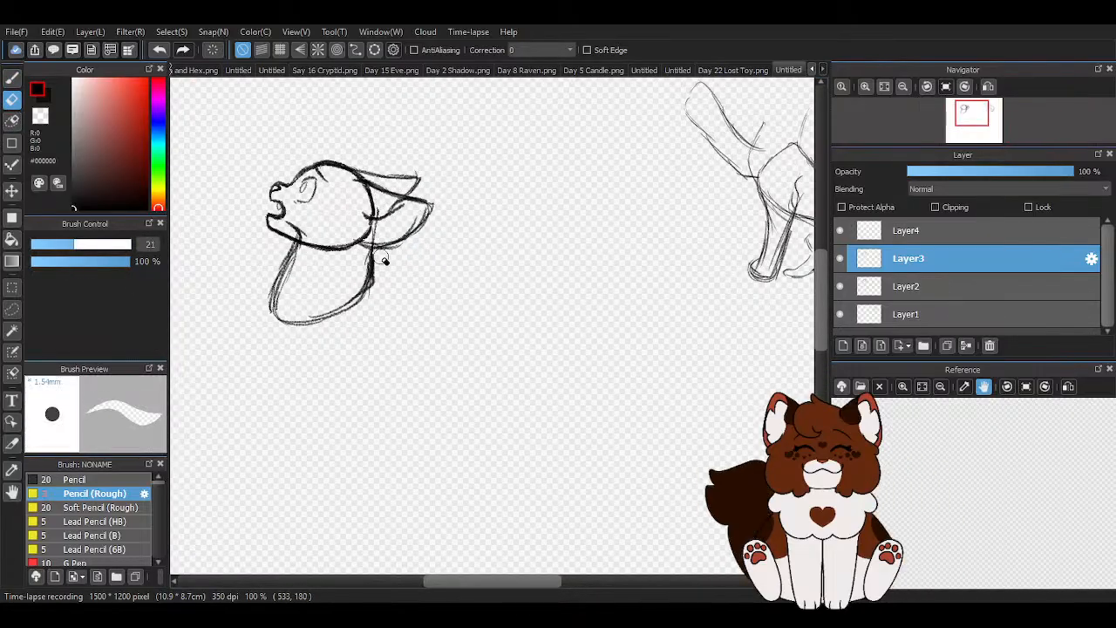
scroll(383, 254, "down", 2)
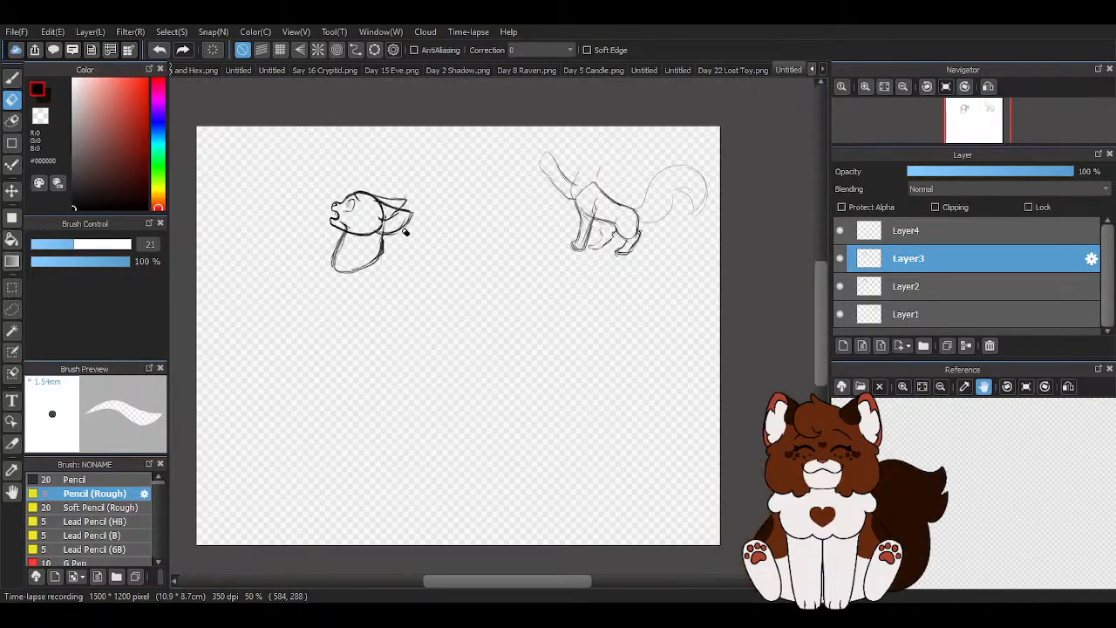
- Erase the doubled throat line and redraw it as a cleaner curve from the jaw into the neck's rounded base
scroll(352, 247, "up", 4)
mouse_move(309, 141)
left_mouse_down()
mouse_move(340, 149)
mouse_move(344, 204)
mouse_move(311, 281)
left_mouse_up()
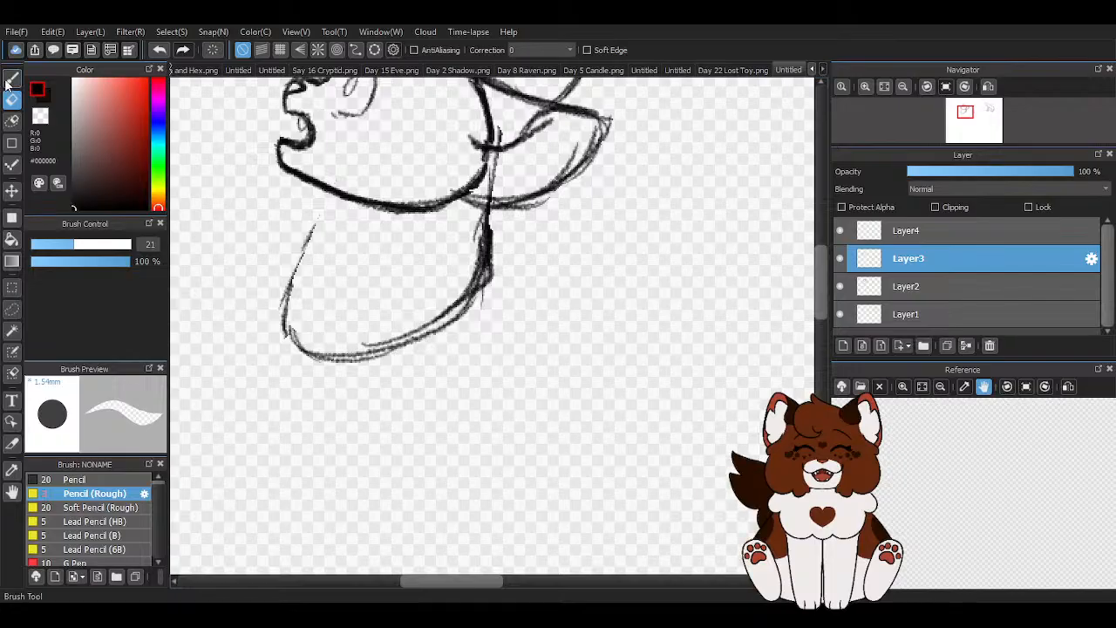
left_click(10, 78)
left_click_drag(323, 192, 277, 325)
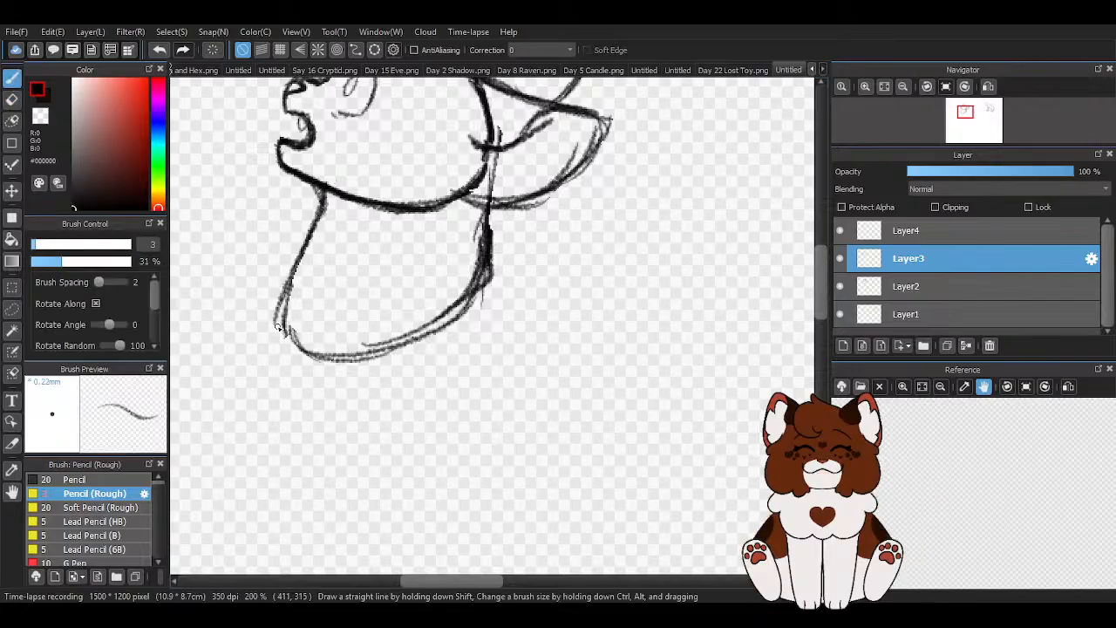
left_click_drag(284, 288, 344, 364)
- Redraw the nape line down into the neck's rounded base on Layer3, trimming its excess with the transparent brush colour
mouse_move(500, 148)
left_mouse_down()
mouse_move(493, 293)
mouse_move(456, 348)
mouse_move(471, 338)
mouse_move(475, 347)
mouse_move(234, 443)
mouse_move(423, 380)
mouse_move(249, 446)
mouse_move(238, 441)
mouse_move(344, 407)
mouse_move(249, 425)
mouse_move(421, 365)
left_mouse_up()
scroll(493, 279, "up", 2)
mouse_move(480, 171)
left_mouse_down()
mouse_move(450, 322)
mouse_move(422, 342)
left_mouse_up()
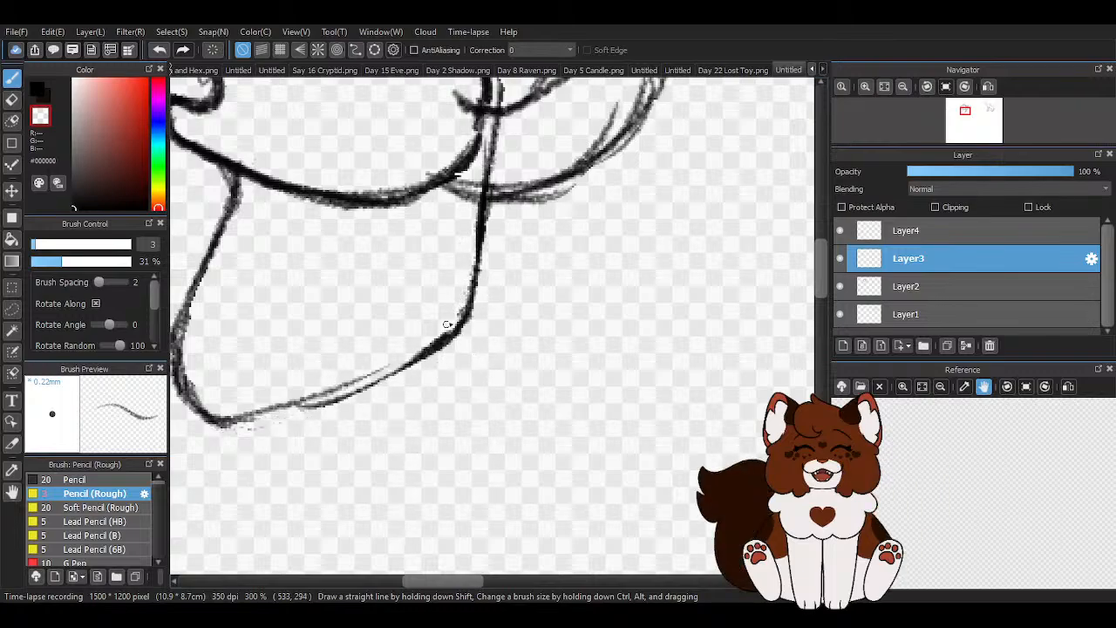
left_click_drag(490, 143, 488, 152)
scroll(416, 328, "down", 3)
scroll(388, 210, "down", 2)
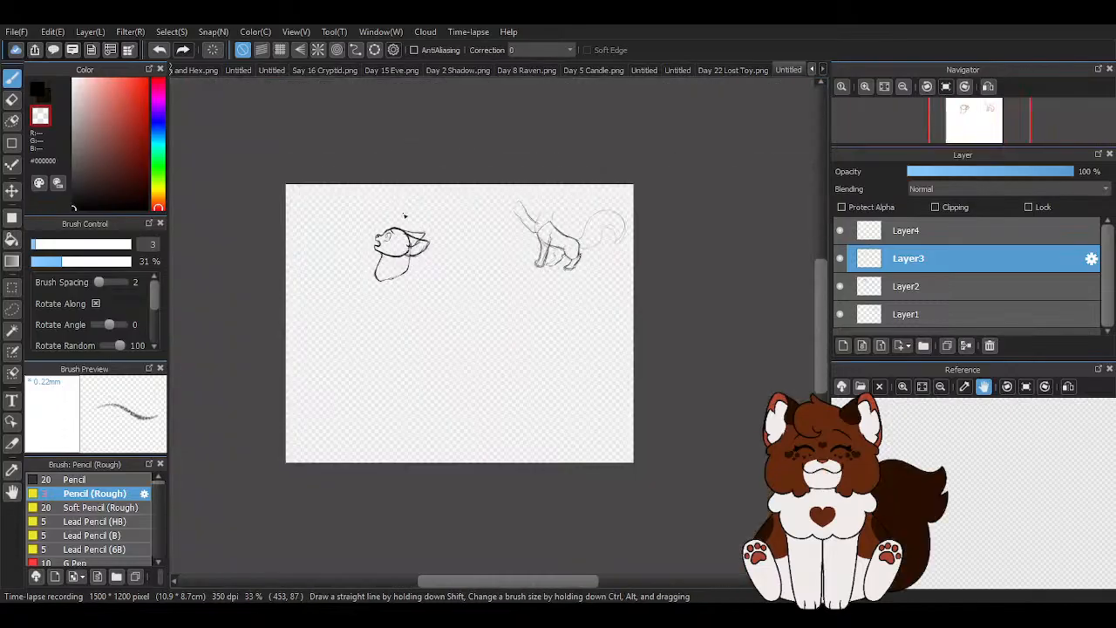
- Darken the nape line below the ear in black and strengthen the curve along the neck's base
scroll(431, 271, "up", 2)
key("x")
scroll(428, 272, "up", 4)
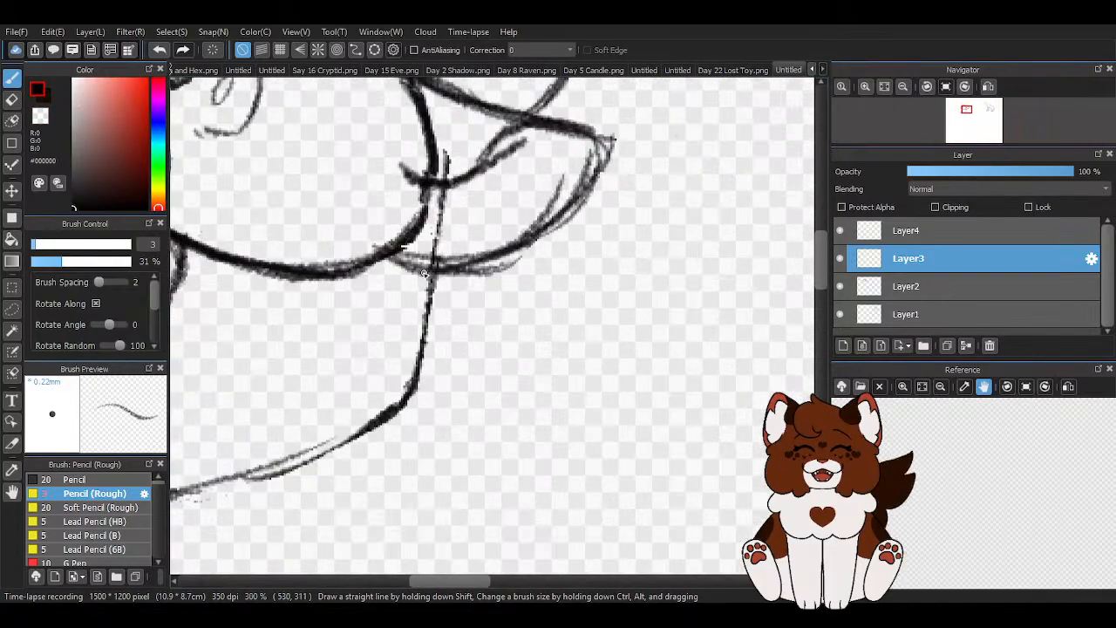
left_click_drag(438, 233, 412, 383)
scroll(416, 358, "down", 1)
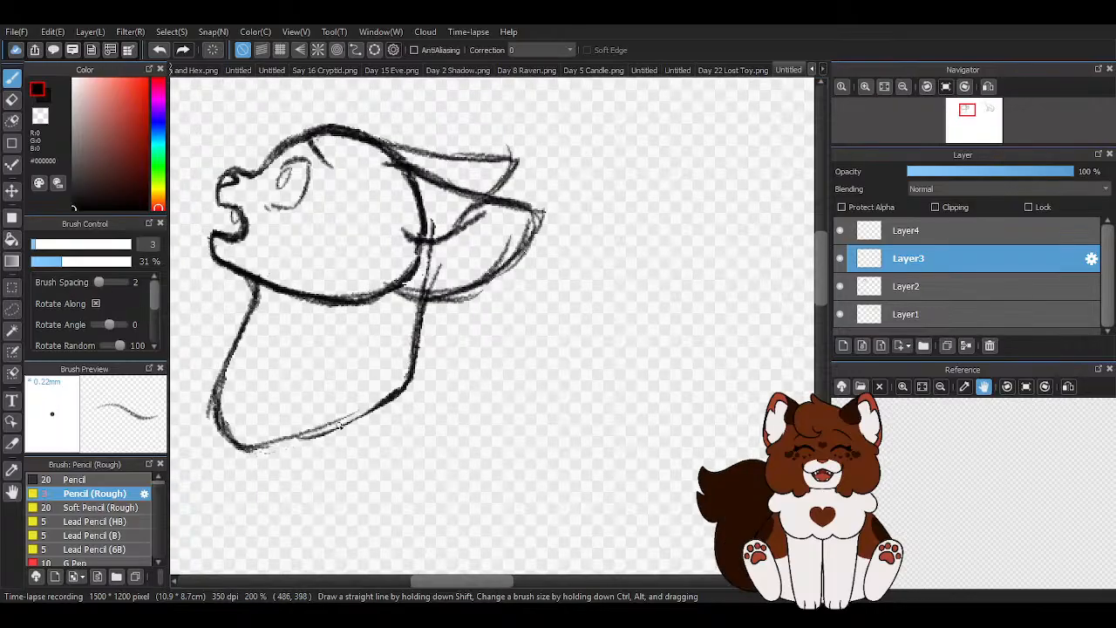
left_click_drag(246, 446, 373, 387)
scroll(406, 342, "down", 5)
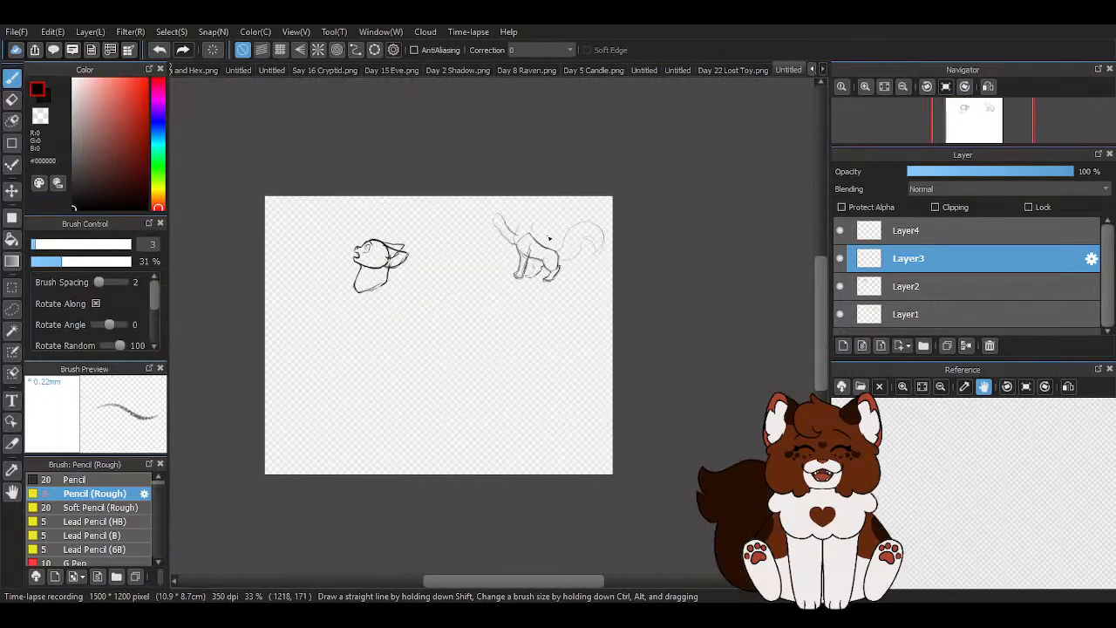
- Sketch the start of the torso on Layer3, with a chest curve sweeping into the belly and a sloping back line
scroll(444, 341, "up", 2)
scroll(444, 340, "down", 1)
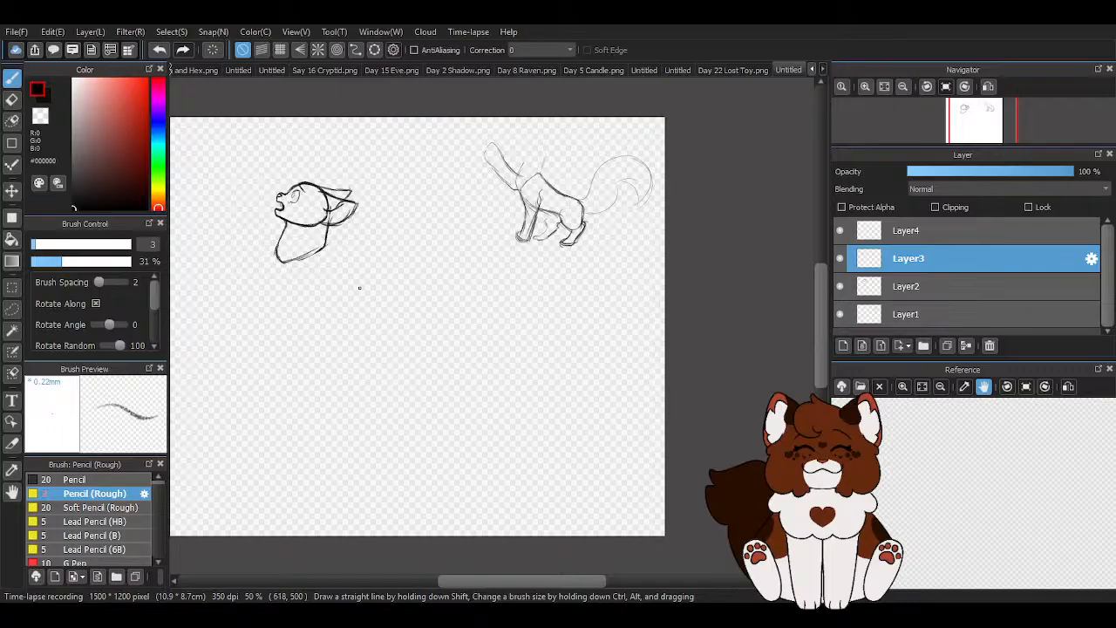
scroll(358, 288, "up", 2)
mouse_move(359, 279)
left_mouse_down()
mouse_move(410, 309)
mouse_move(396, 312)
mouse_move(425, 349)
left_mouse_up()
scroll(336, 274, "down", 2)
scroll(255, 261, "up", 2)
mouse_move(256, 261)
left_mouse_down()
mouse_move(315, 338)
mouse_move(349, 350)
left_mouse_up()
left_click_drag(279, 288, 405, 371)
left_click_drag(360, 365, 451, 339)
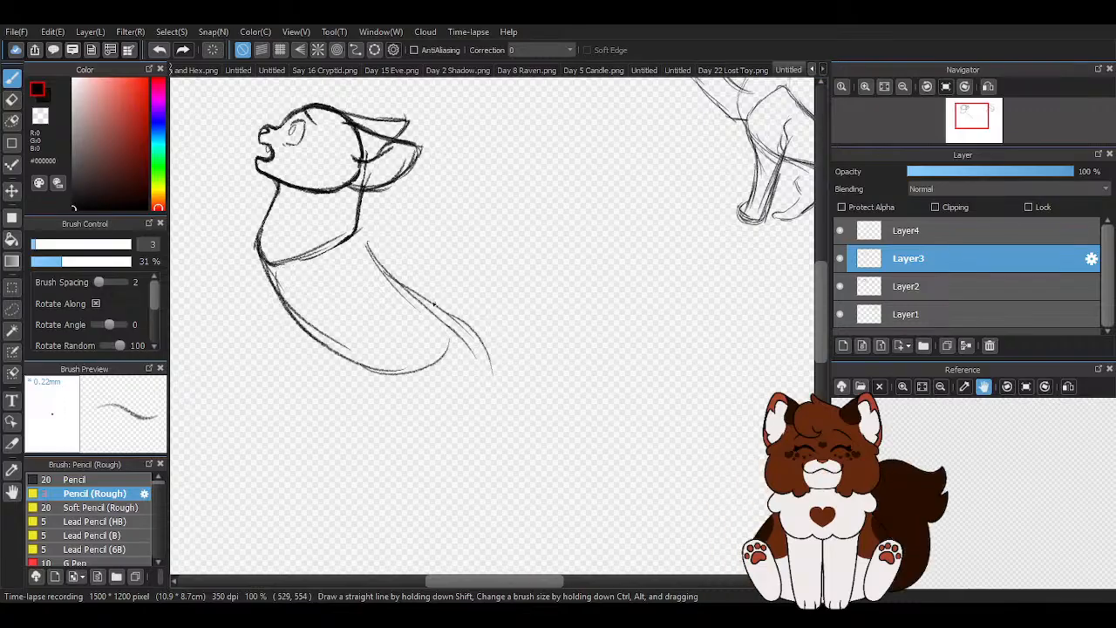
- Build up the back, belly and rump with repeated strokes into a closed, bean-shaped torso attached to the neck
left_click_drag(355, 230, 466, 337)
mouse_move(358, 232)
left_mouse_down()
mouse_move(420, 270)
mouse_move(487, 366)
left_mouse_up()
mouse_move(378, 252)
left_mouse_down()
mouse_move(487, 349)
mouse_move(427, 367)
left_mouse_up()
left_click_drag(349, 356, 474, 357)
left_click_drag(262, 253, 351, 359)
left_click_drag(356, 231, 486, 349)
left_click_drag(420, 264, 431, 375)
left_click_drag(476, 340, 401, 394)
mouse_move(269, 266)
left_mouse_down()
mouse_move(392, 370)
mouse_move(437, 366)
mouse_move(479, 313)
left_mouse_up()
left_click_drag(471, 366, 447, 279)
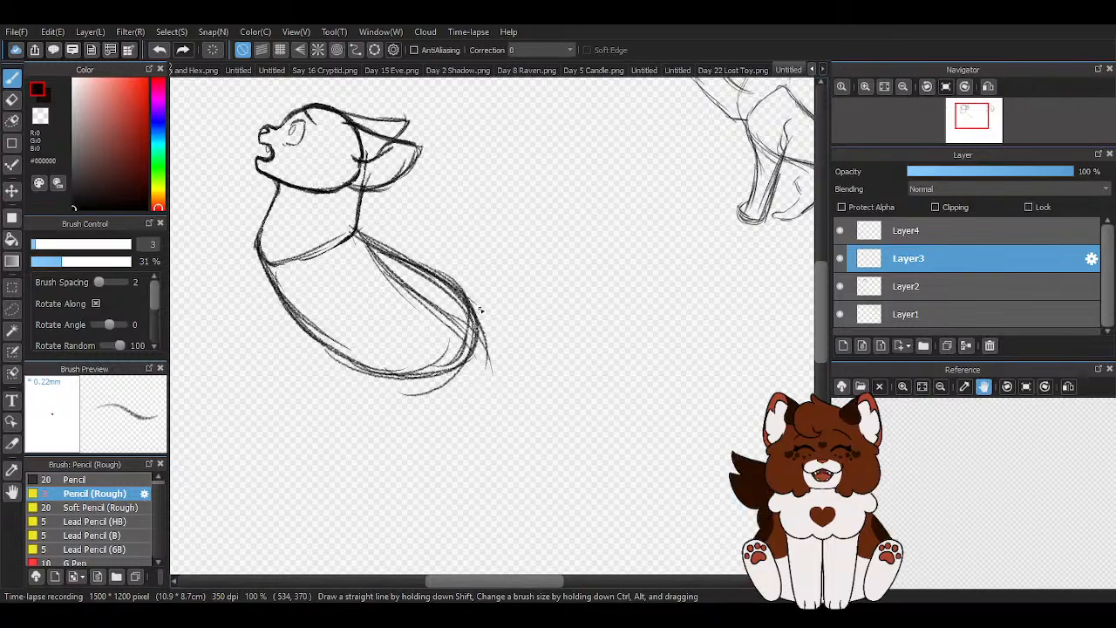
- Erase the stray construction lines inside the torso and beyond the rump with the eraser at size 21
key("e")
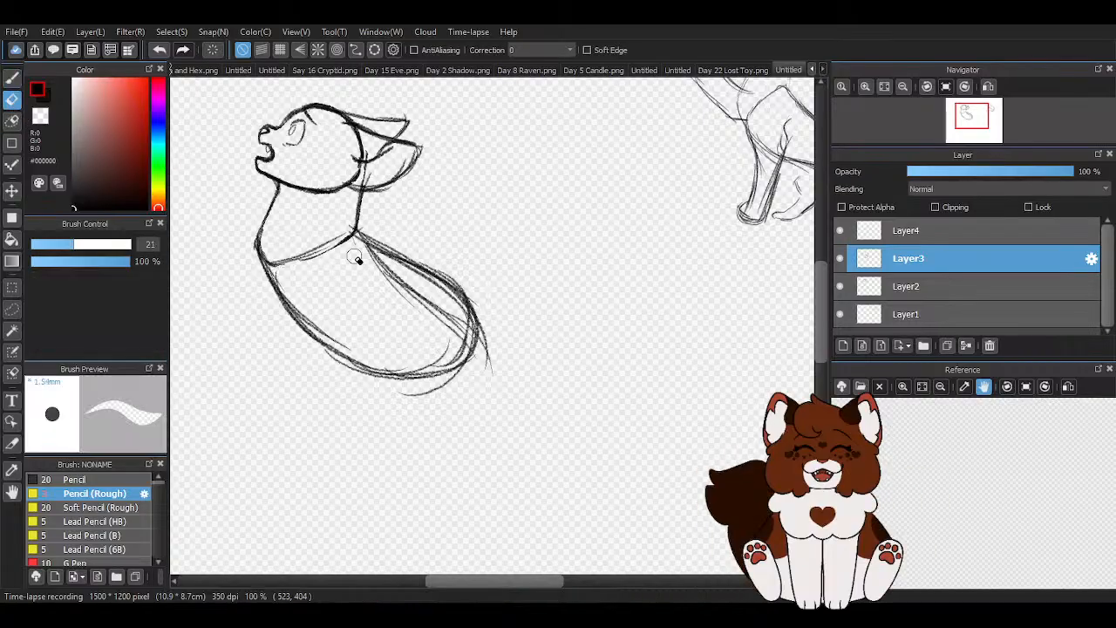
left_click_drag(400, 294, 445, 327)
left_click_drag(380, 263, 395, 276)
left_click_drag(418, 354, 443, 354)
left_click_drag(401, 396, 491, 373)
mouse_move(485, 293)
left_mouse_down()
mouse_move(483, 370)
mouse_move(469, 382)
mouse_move(473, 359)
left_mouse_up()
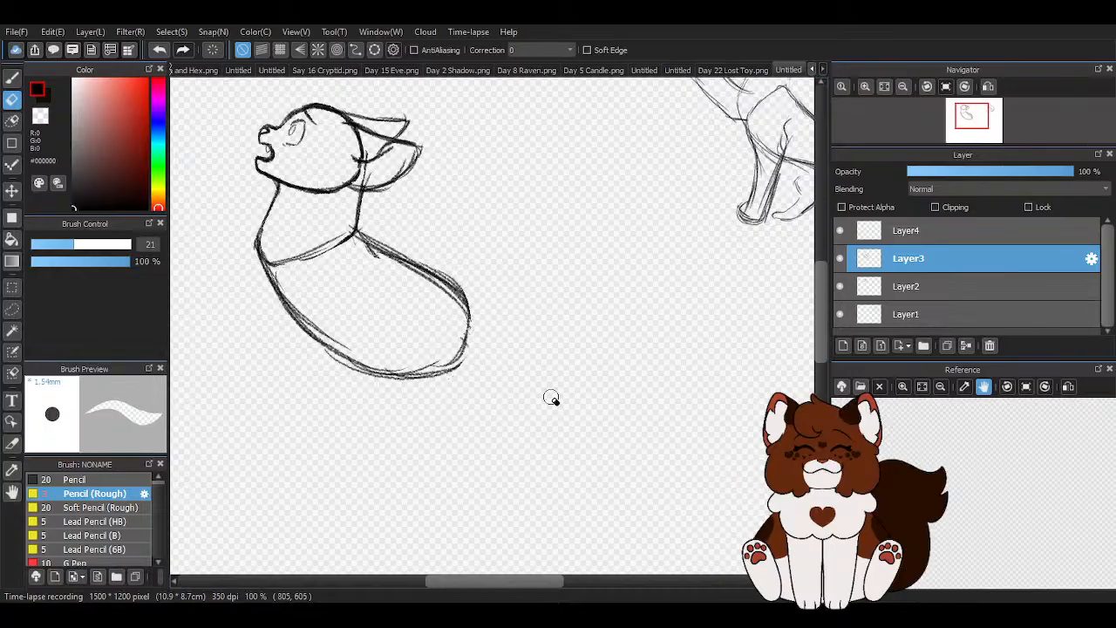
- Redraw the rump and rear belly curve with the rough pencil to close the torso outline
left_click(10, 80)
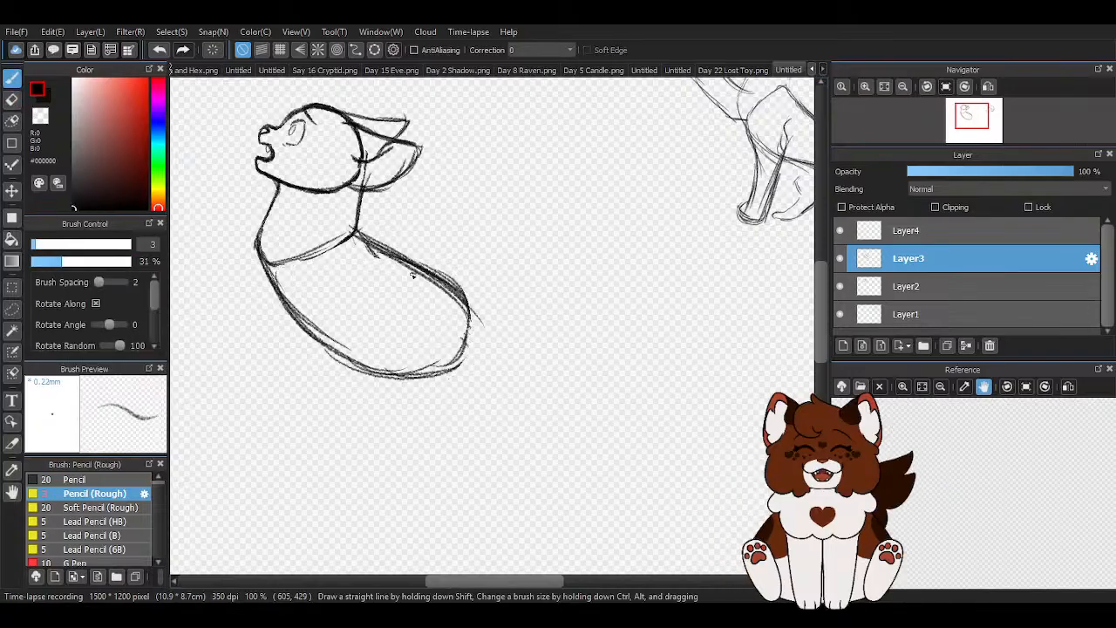
left_click_drag(365, 373, 483, 369)
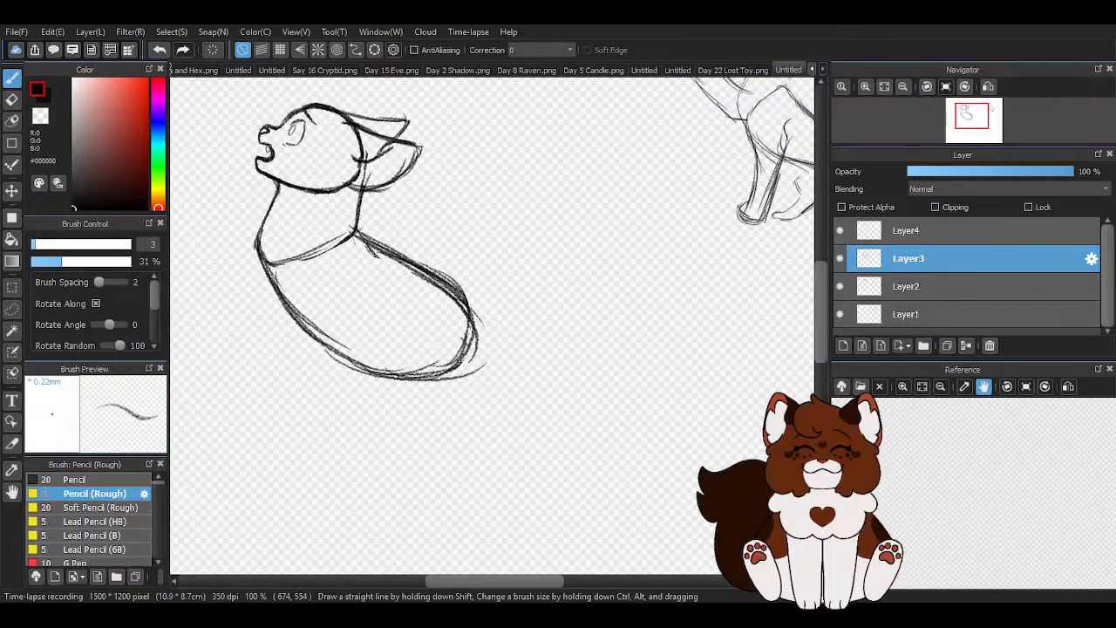
scroll(462, 370, "down", 1)
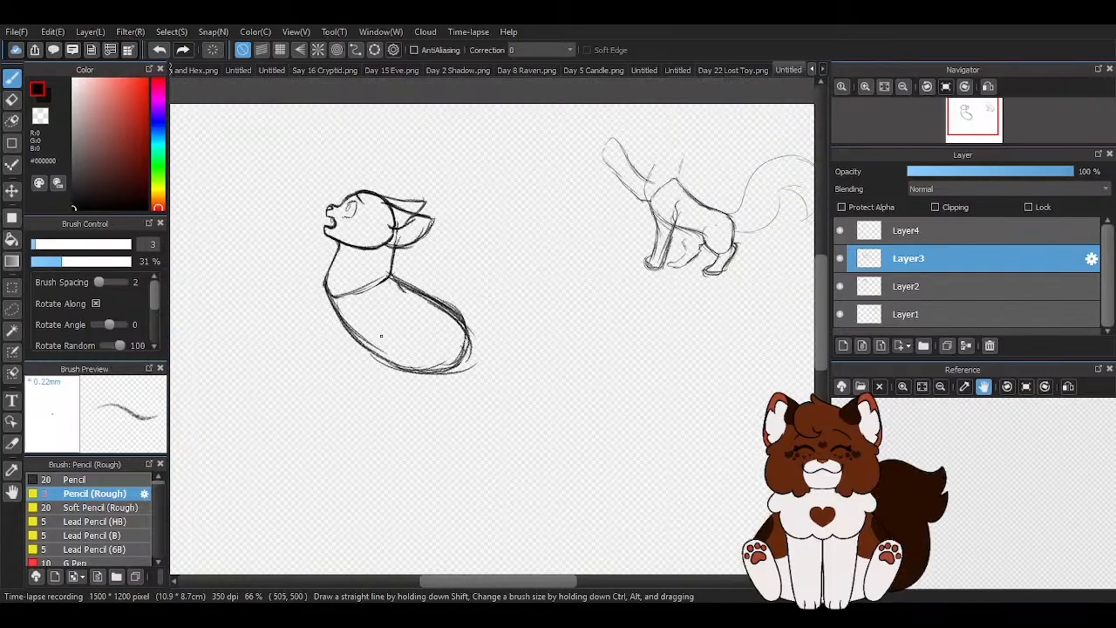
- Move the head on Layer2 about 15 px left and 22 px down so it sits lower on the neck
key("v")
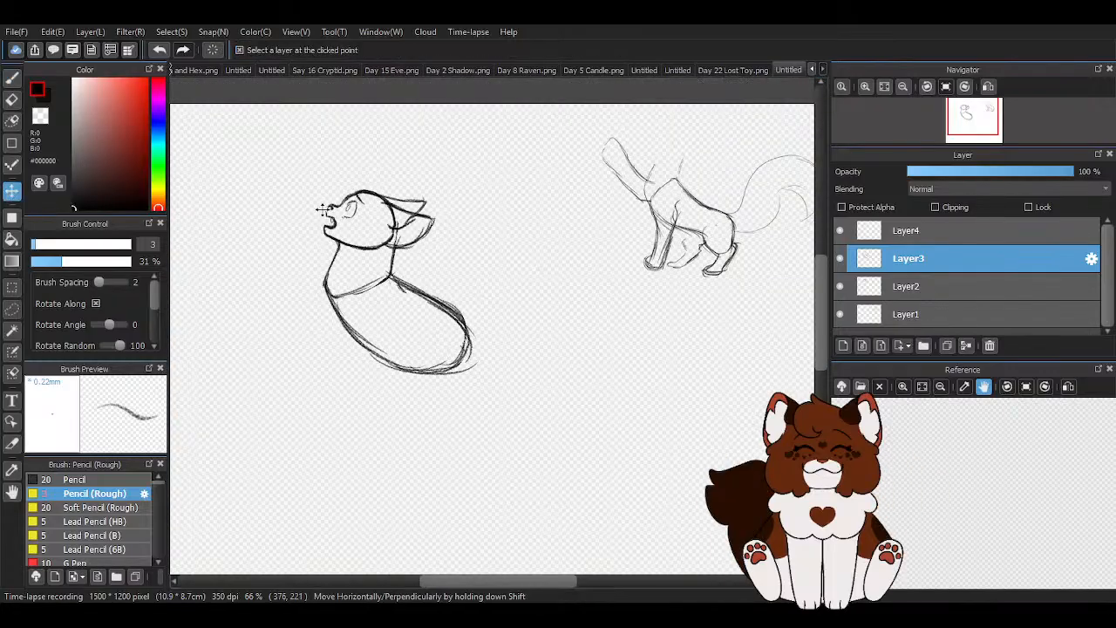
scroll(323, 209, "up", 2)
scroll(322, 209, "down", 1)
scroll(283, 170, "up", 1)
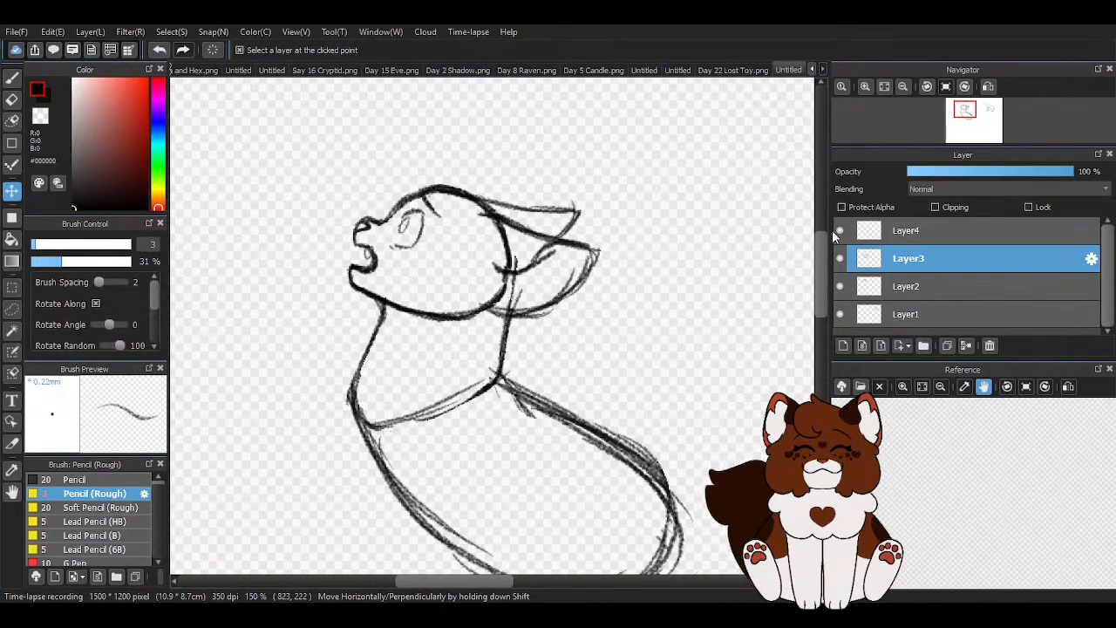
left_click(839, 259)
left_click(840, 258)
left_click(838, 287)
left_click(839, 288)
left_click(887, 289)
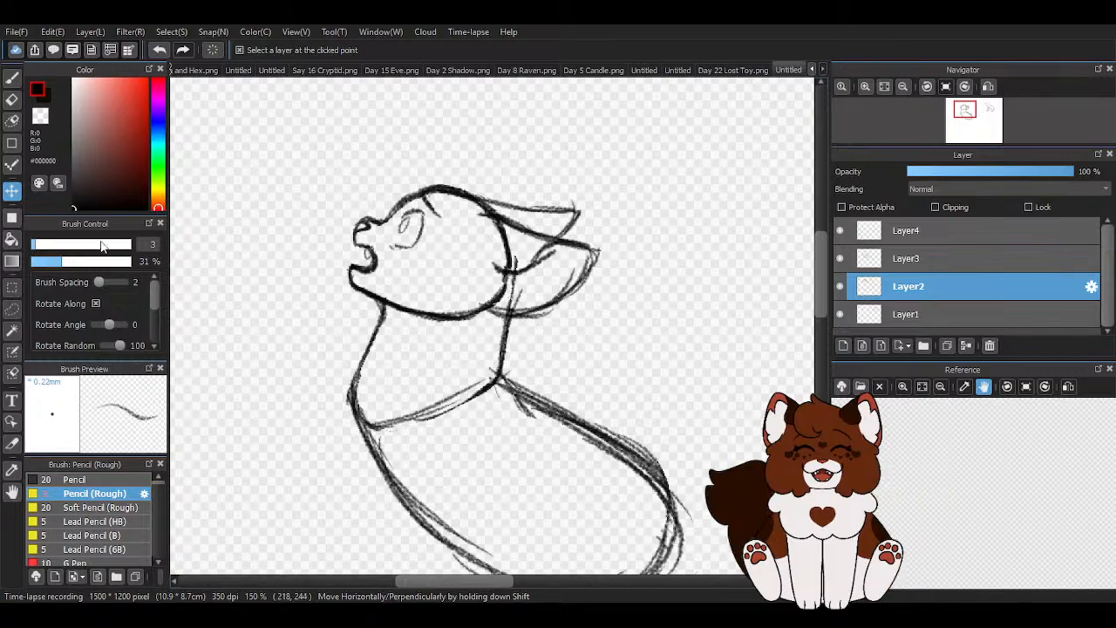
left_click_drag(468, 224, 454, 245)
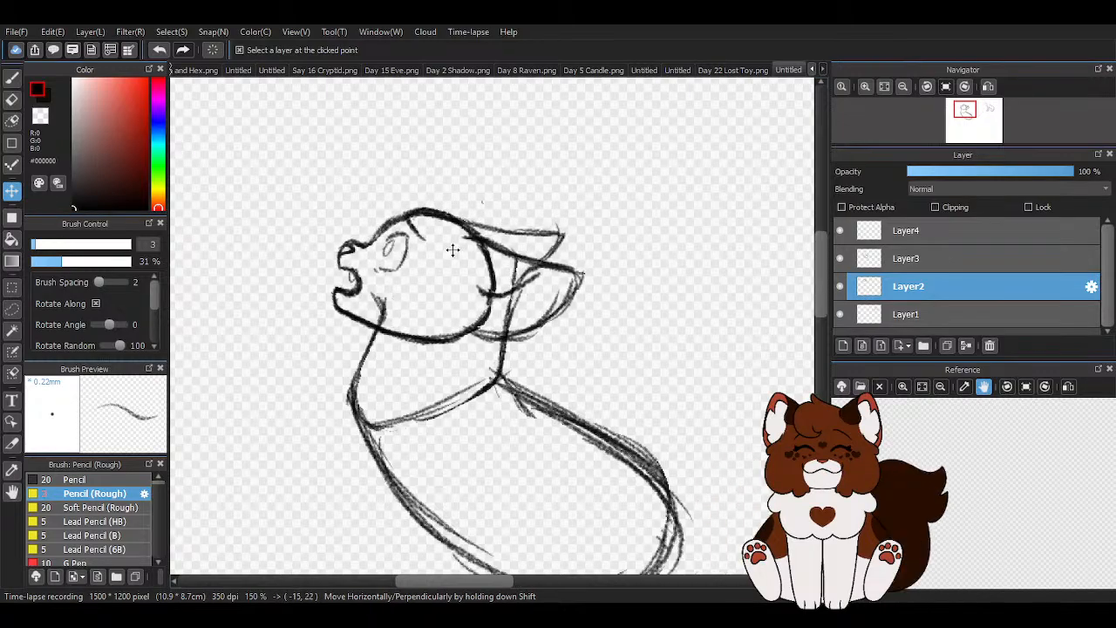
scroll(378, 203, "down", 1)
scroll(378, 203, "down", 1)
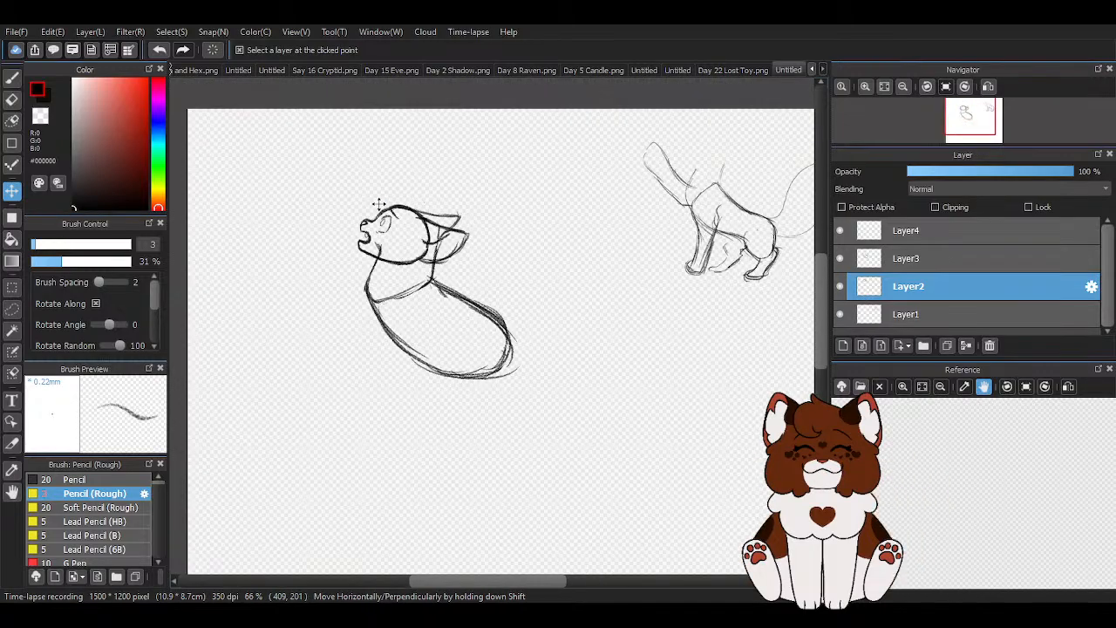
- Sketch the front edge and shoulder line of a foreleg on Layer4, running down from the neck's base
scroll(498, 416, "up", 1)
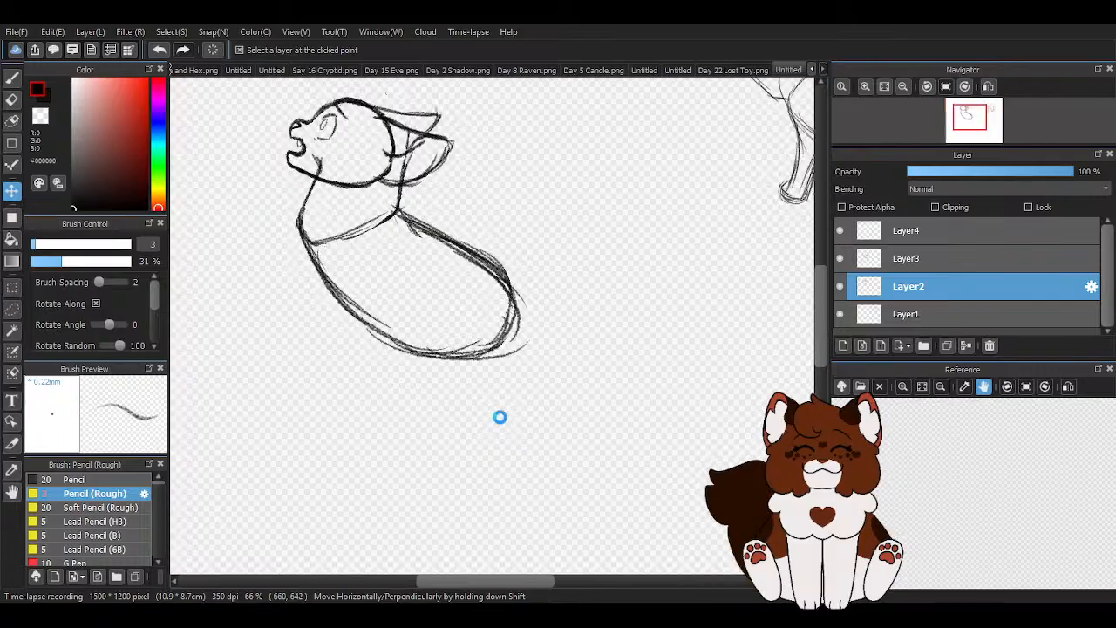
left_click(12, 81)
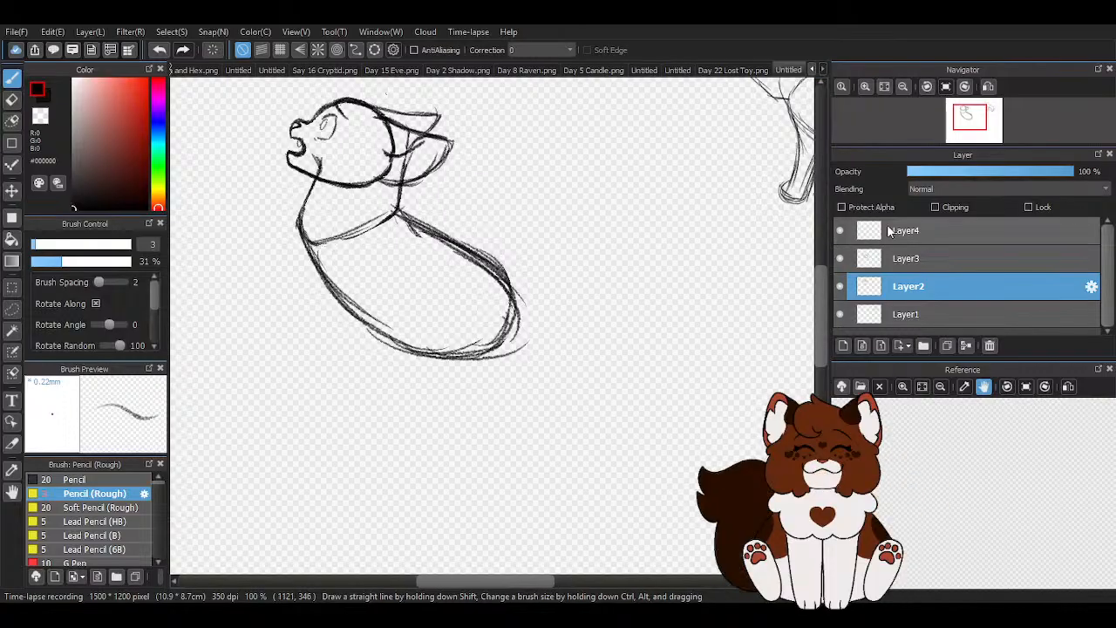
left_click(959, 230)
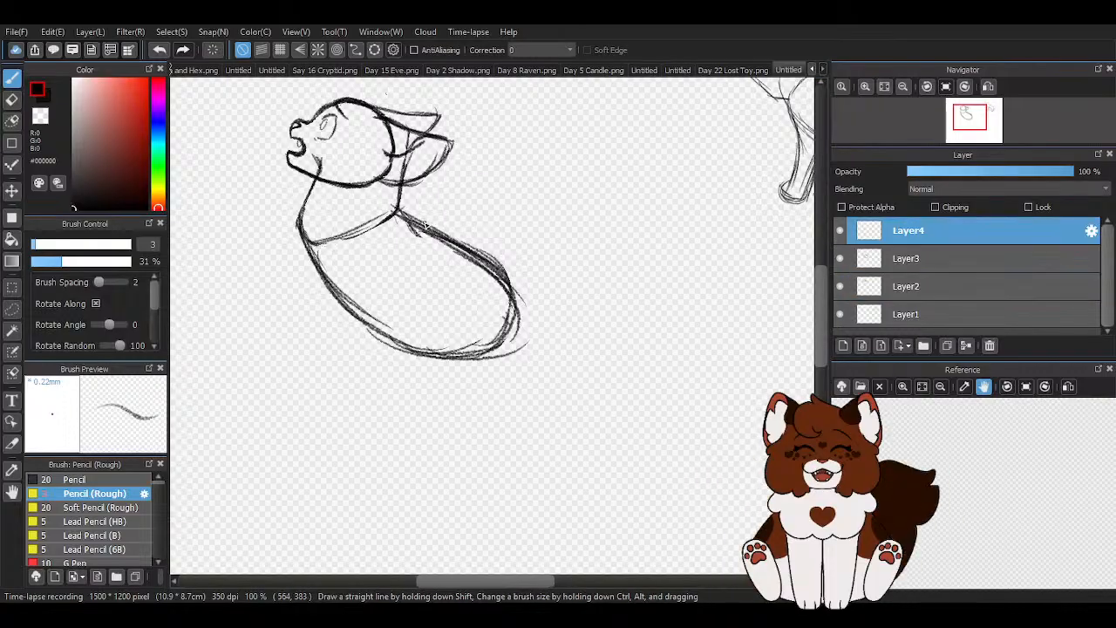
mouse_move(318, 243)
left_mouse_down()
mouse_move(315, 270)
mouse_move(308, 247)
mouse_move(322, 340)
mouse_move(316, 405)
left_mouse_up()
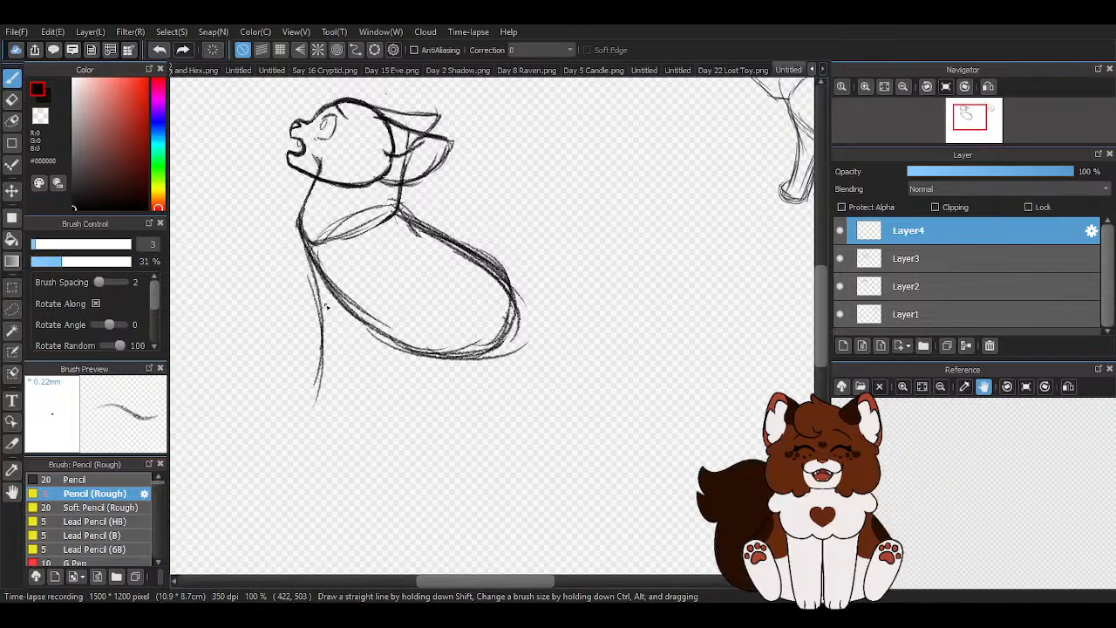
mouse_move(406, 211)
left_mouse_down()
mouse_move(392, 272)
mouse_move(370, 284)
mouse_move(385, 266)
mouse_move(351, 405)
left_mouse_up()
- Complete the foreleg with a rounded paw and a rear edge bending at the elbow up to the shoulder
scroll(316, 397, "up", 2)
mouse_move(336, 269)
left_mouse_down()
mouse_move(312, 346)
mouse_move(285, 377)
mouse_move(321, 420)
left_mouse_up()
mouse_move(287, 393)
left_mouse_down()
mouse_move(372, 404)
mouse_move(404, 401)
mouse_move(415, 366)
left_mouse_up()
left_click_drag(391, 400, 446, 240)
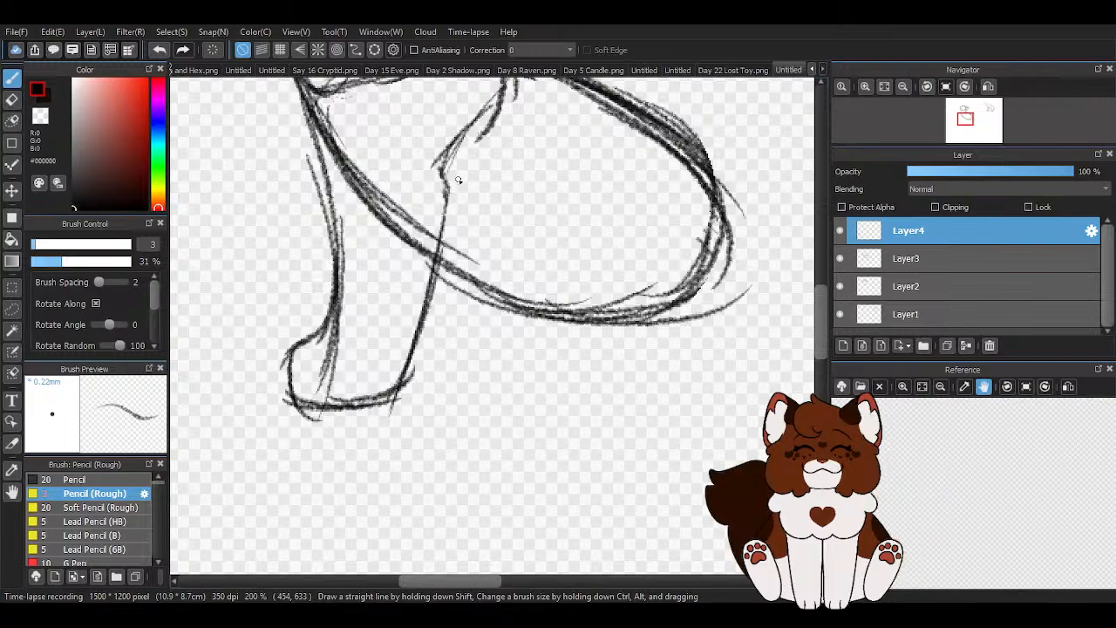
left_click_drag(448, 179, 420, 311)
scroll(401, 401, "down", 2)
scroll(442, 275, "down", 2)
scroll(494, 285, "up", 1)
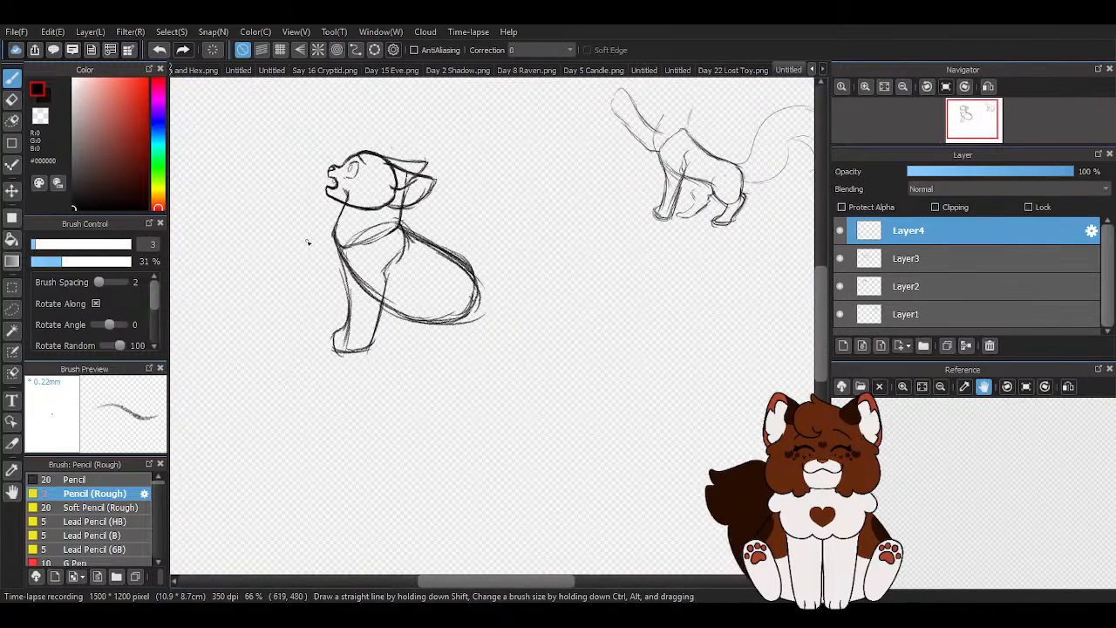
- Erase the foreleg on Layer4 and the neck and torso on Layer3 with the eraser at size 141, keeping the head
key("e")
left_click_drag(97, 246, 131, 249)
mouse_move(383, 294)
left_mouse_down()
mouse_move(299, 350)
mouse_move(361, 269)
left_mouse_up()
left_click(922, 258)
left_click(840, 258)
left_click(839, 258)
mouse_move(435, 355)
left_mouse_down()
mouse_move(372, 329)
mouse_move(444, 258)
mouse_move(387, 242)
mouse_move(262, 278)
left_mouse_up()
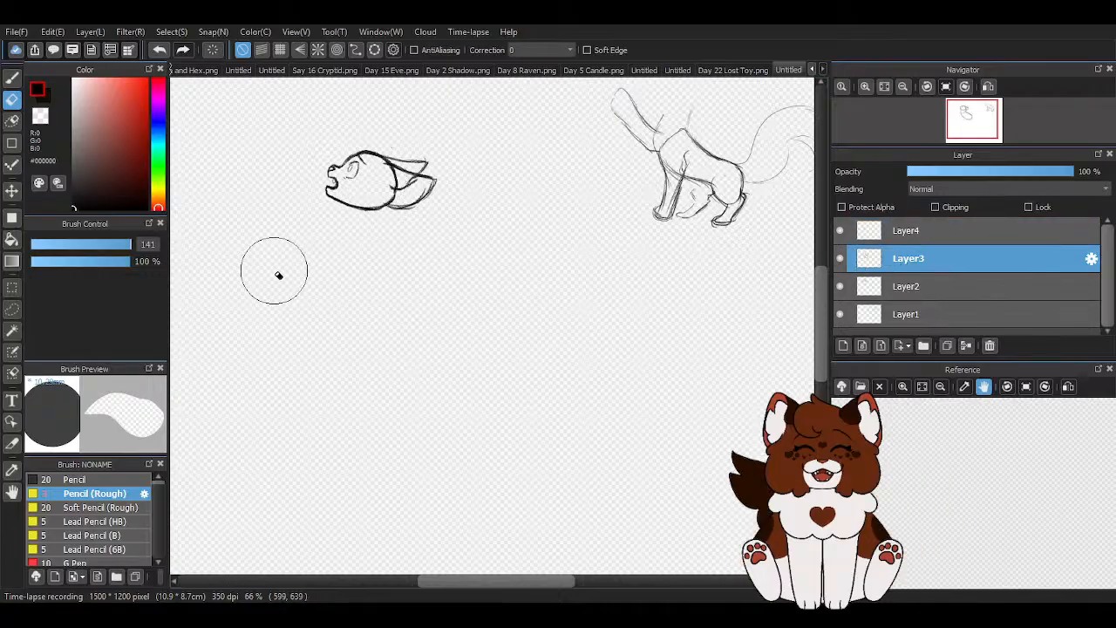
key("b")
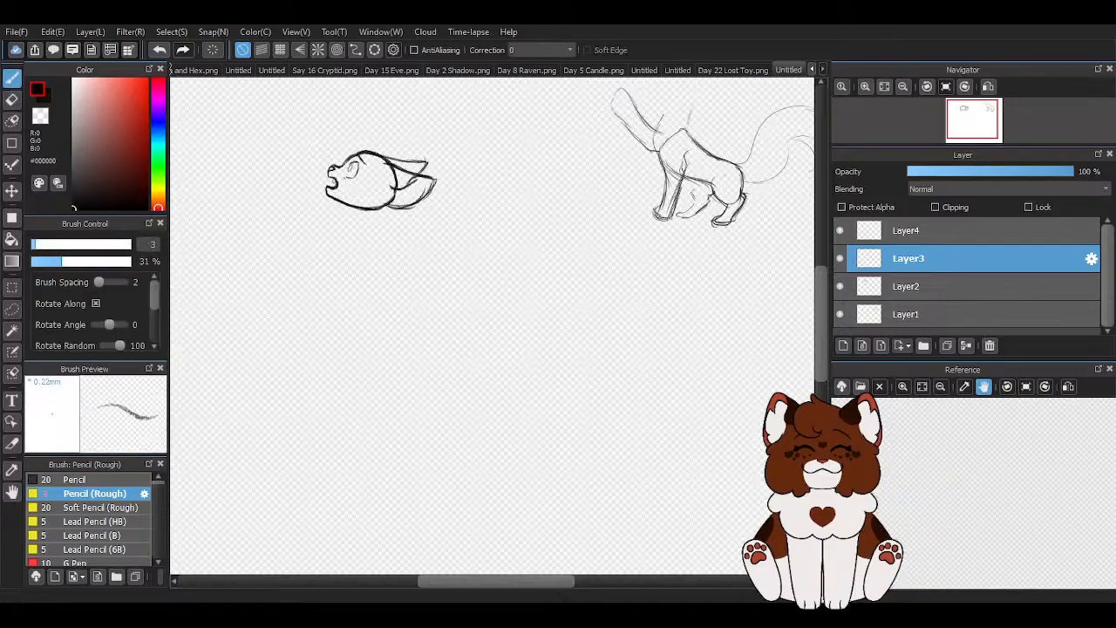
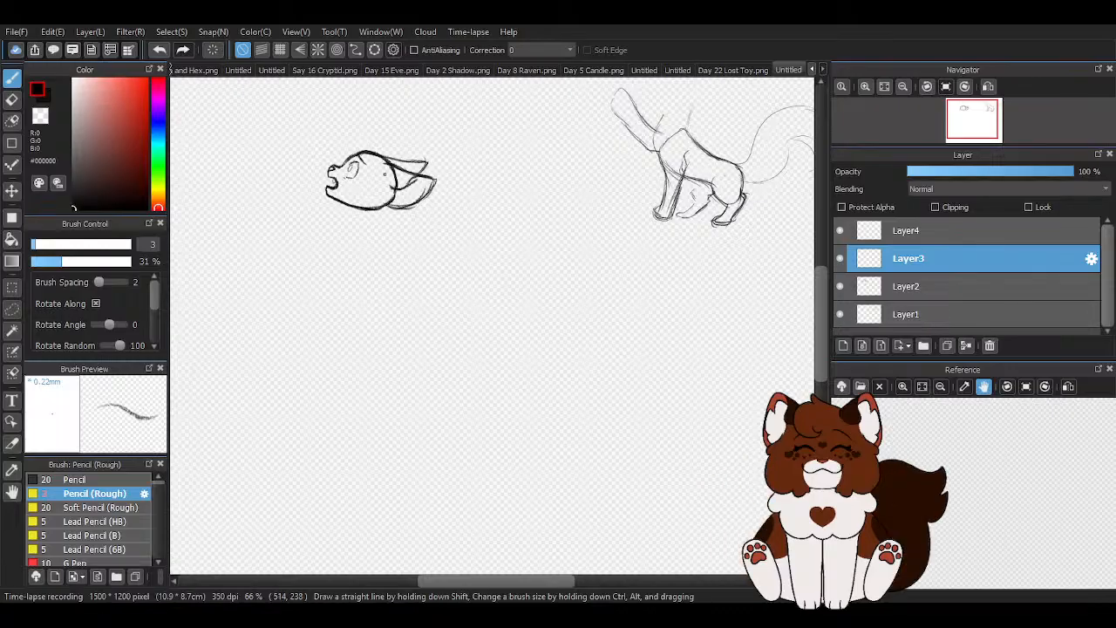
- Sketch the neck on Layer3 from the jaw and back of the head down to a rounded chest
scroll(384, 173, "up", 4)
mouse_move(400, 150)
left_mouse_down()
mouse_move(415, 216)
mouse_move(389, 317)
left_mouse_up()
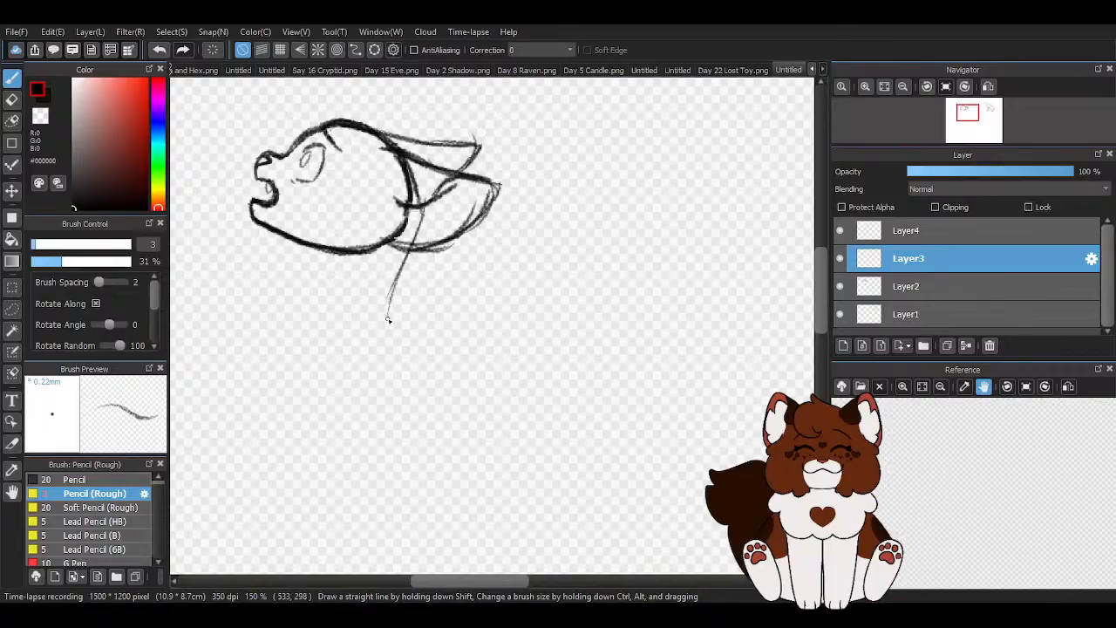
left_click_drag(424, 202, 403, 307)
mouse_move(300, 233)
left_mouse_down()
mouse_move(259, 358)
mouse_move(319, 403)
mouse_move(340, 413)
mouse_move(407, 299)
left_mouse_up()
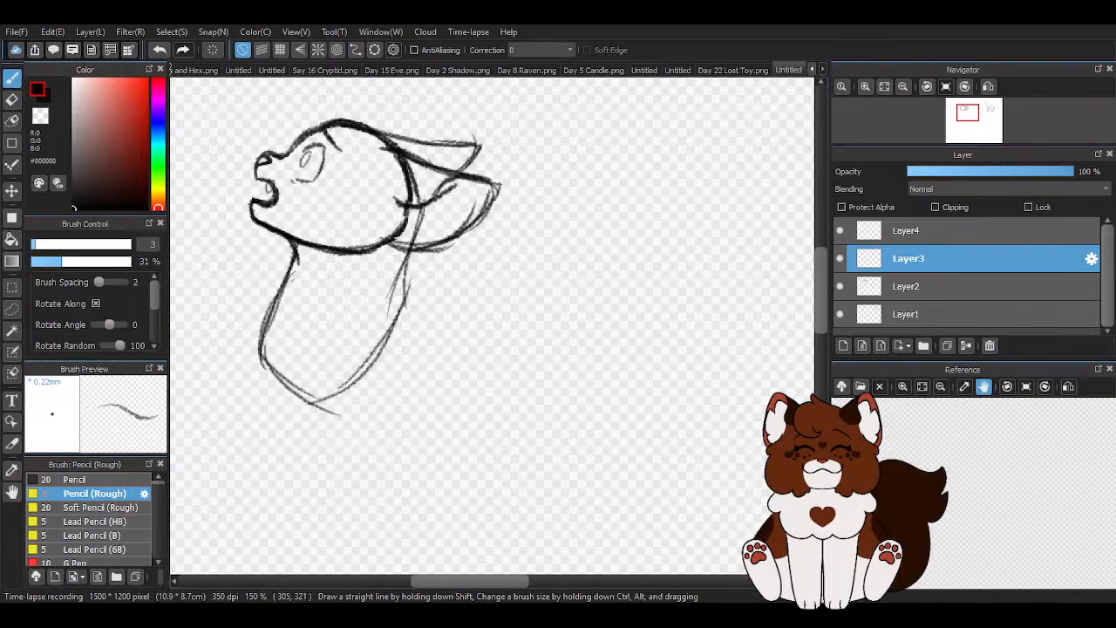
- Sketch a long torso extending from the neck, with a nearly level back, a belly line and a rounded rump
scroll(323, 238, "down", 2)
scroll(479, 368, "up", 1)
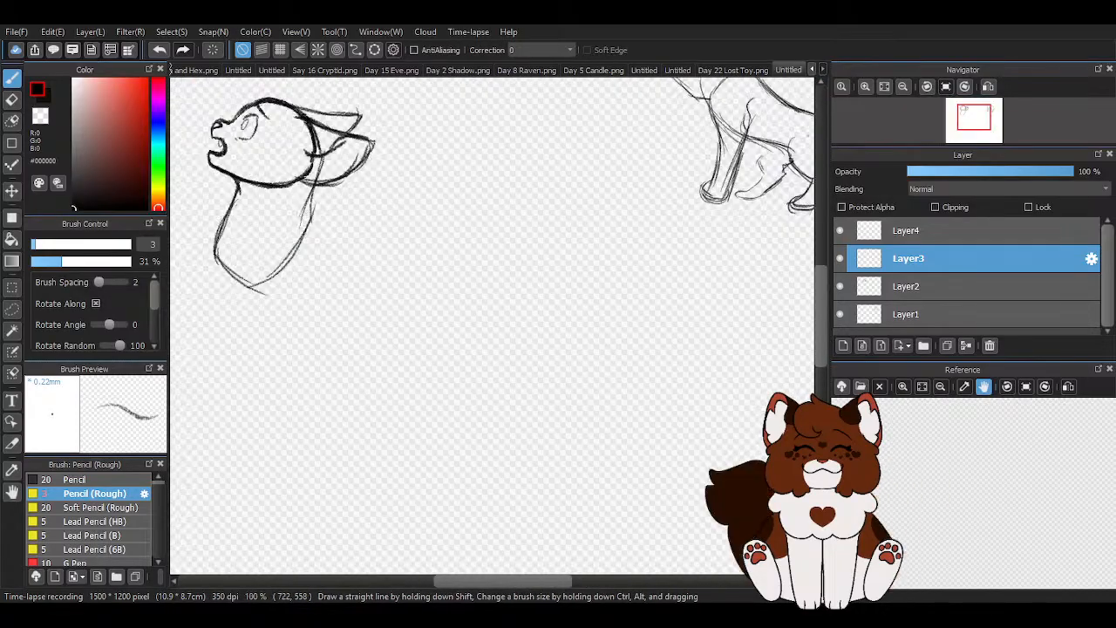
left_click_drag(314, 212, 403, 240)
left_click_drag(339, 227, 422, 236)
left_click_drag(312, 210, 436, 241)
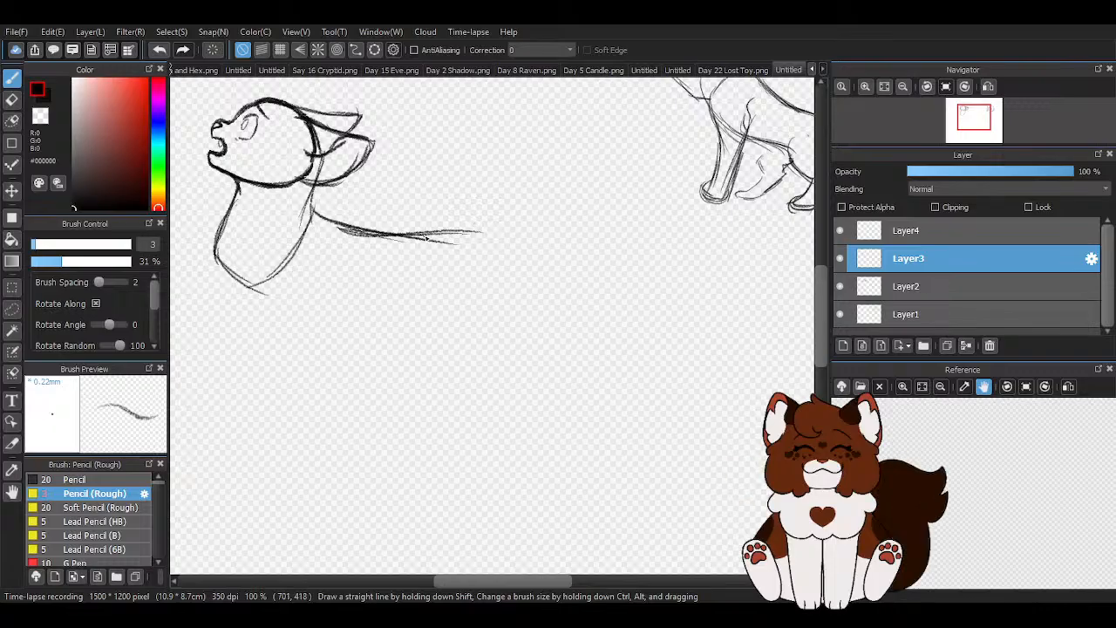
mouse_move(209, 251)
left_mouse_down()
mouse_move(285, 304)
mouse_move(386, 322)
mouse_move(458, 243)
left_mouse_up()
mouse_move(314, 212)
left_mouse_down()
mouse_move(430, 217)
mouse_move(471, 249)
mouse_move(377, 321)
left_mouse_up()
left_click_drag(209, 253, 315, 321)
mouse_move(229, 269)
left_mouse_down()
mouse_move(329, 322)
mouse_move(468, 314)
left_mouse_up()
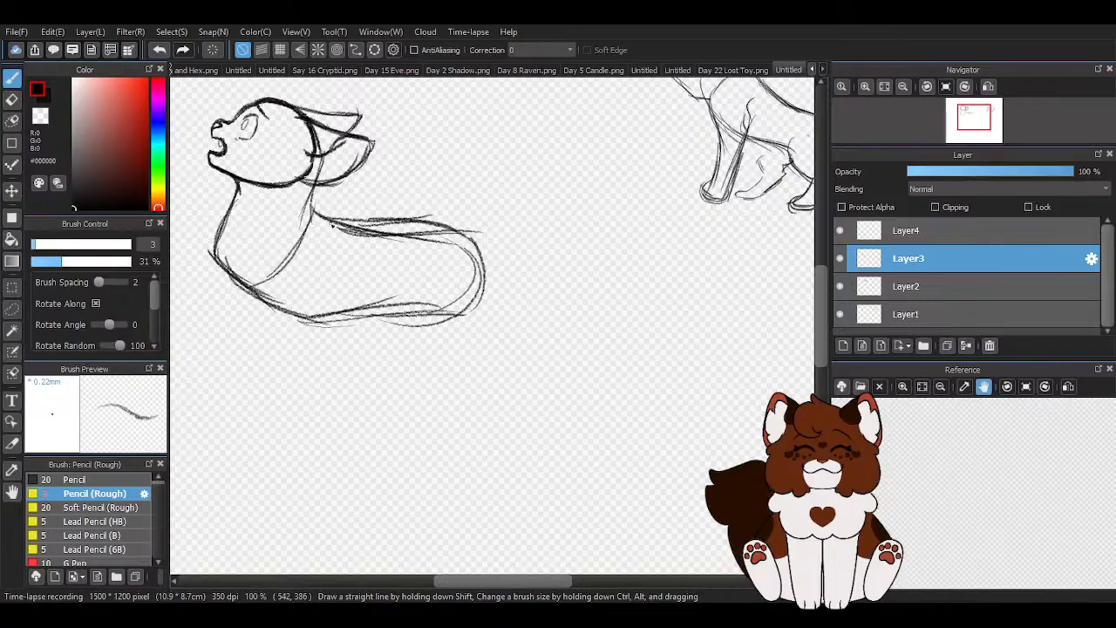
- Darken the torso outline along the back, around the rump and along the belly
left_click_drag(309, 206, 431, 217)
left_click_drag(348, 218, 472, 232)
left_click_drag(408, 216, 402, 314)
left_click_drag(304, 316, 420, 311)
- Erase the construction lines inside the torso with the eraser at size 92 and redraw the nape with Pencil (Rough)
left_click(12, 101)
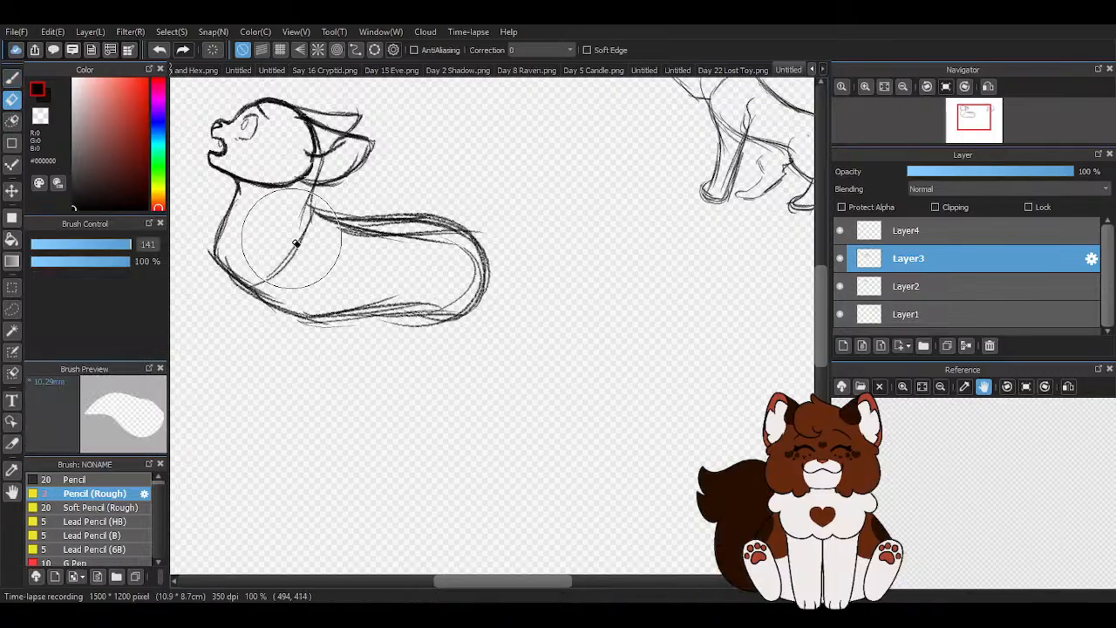
left_click_drag(99, 244, 120, 246)
left_click_drag(274, 246, 443, 264)
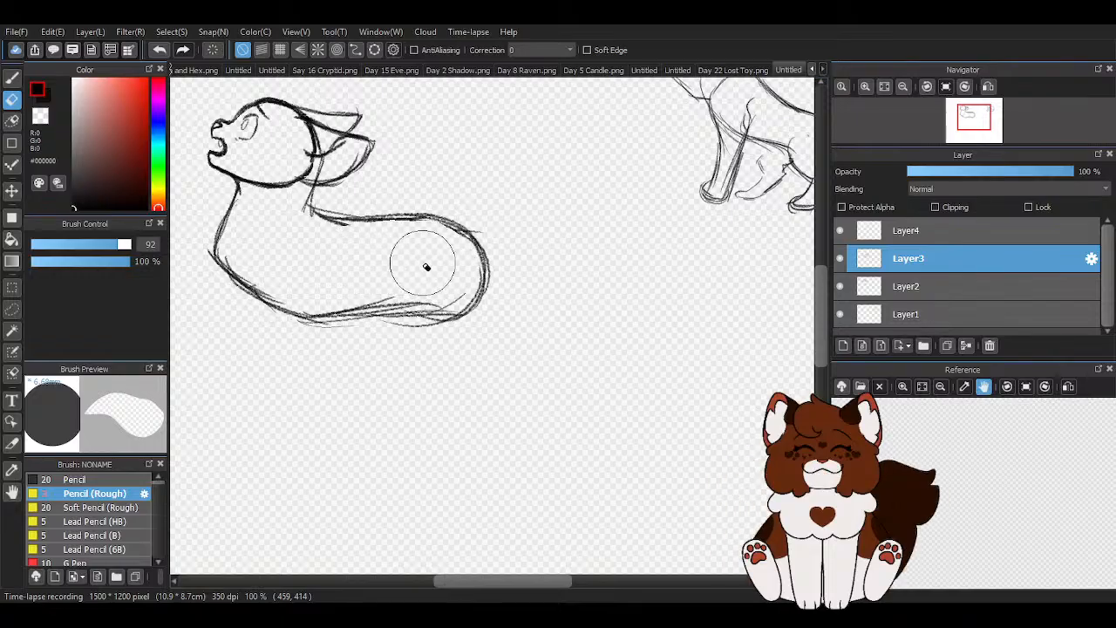
left_click(17, 77)
scroll(340, 173, "up", 2)
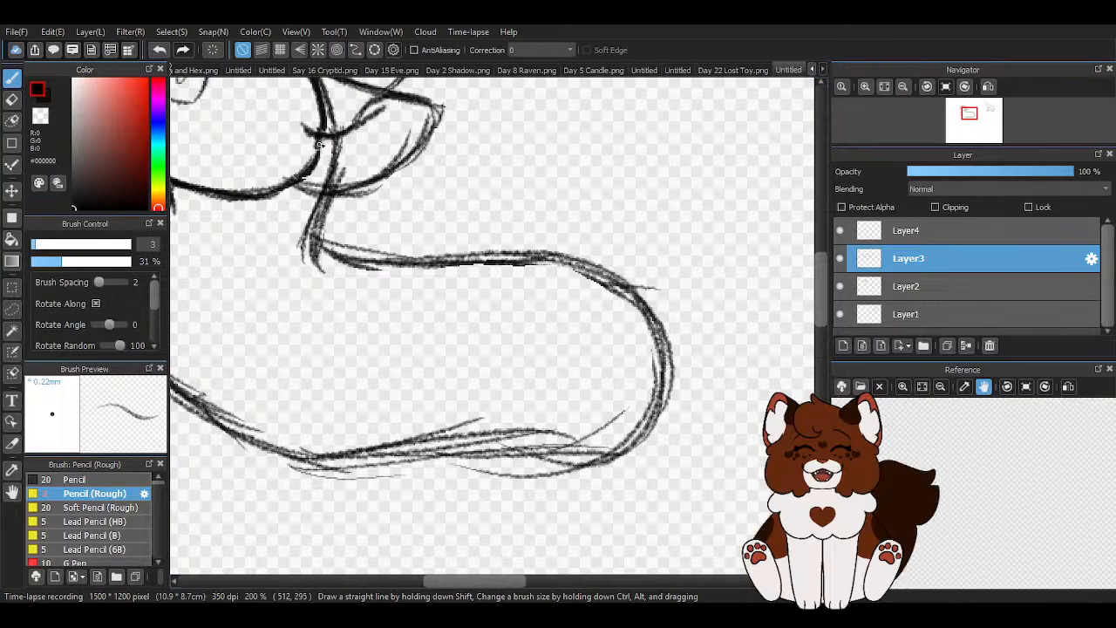
scroll(298, 243, "down", 3)
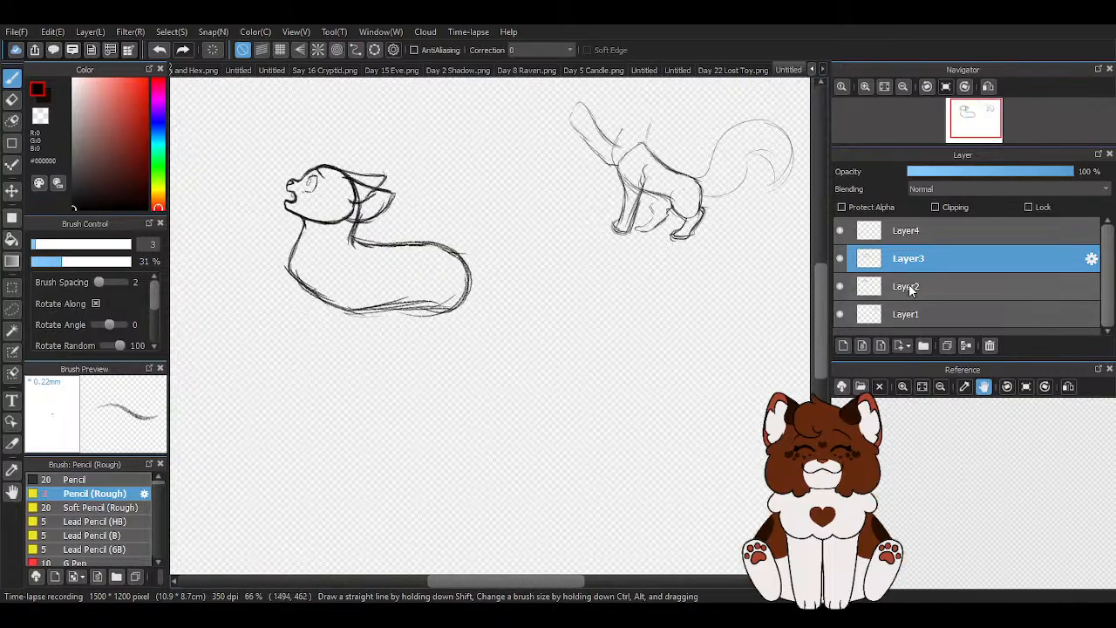
- Move the head on Layer2 about 15 px down so it sits lower on the neck
left_click(959, 312)
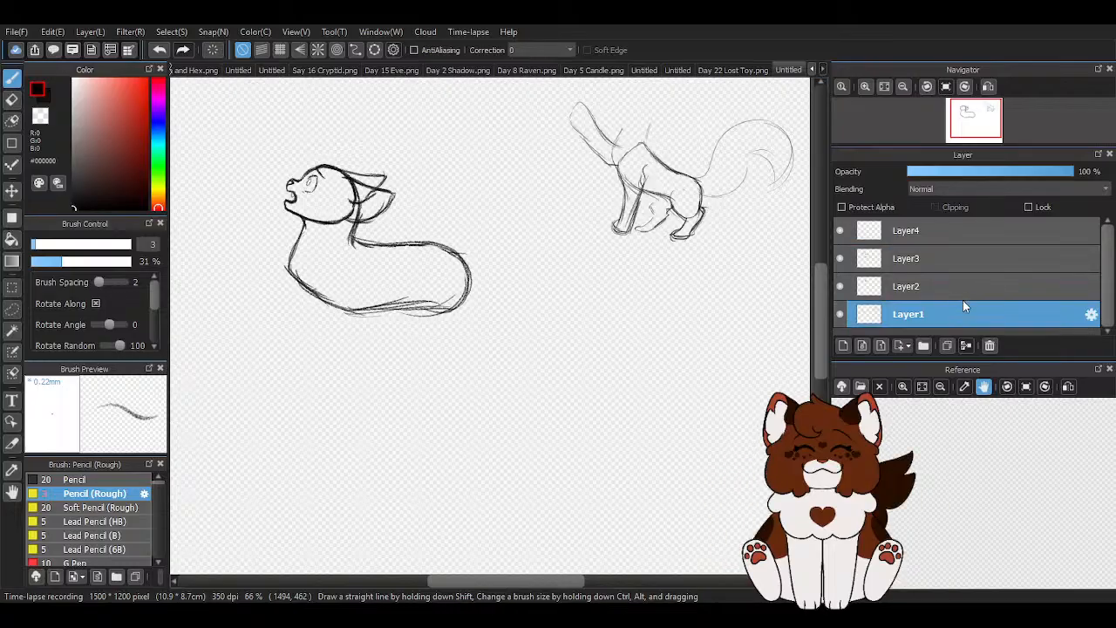
left_click(898, 286)
left_click(12, 190)
scroll(321, 166, "up", 3)
left_click_drag(321, 167, 321, 177)
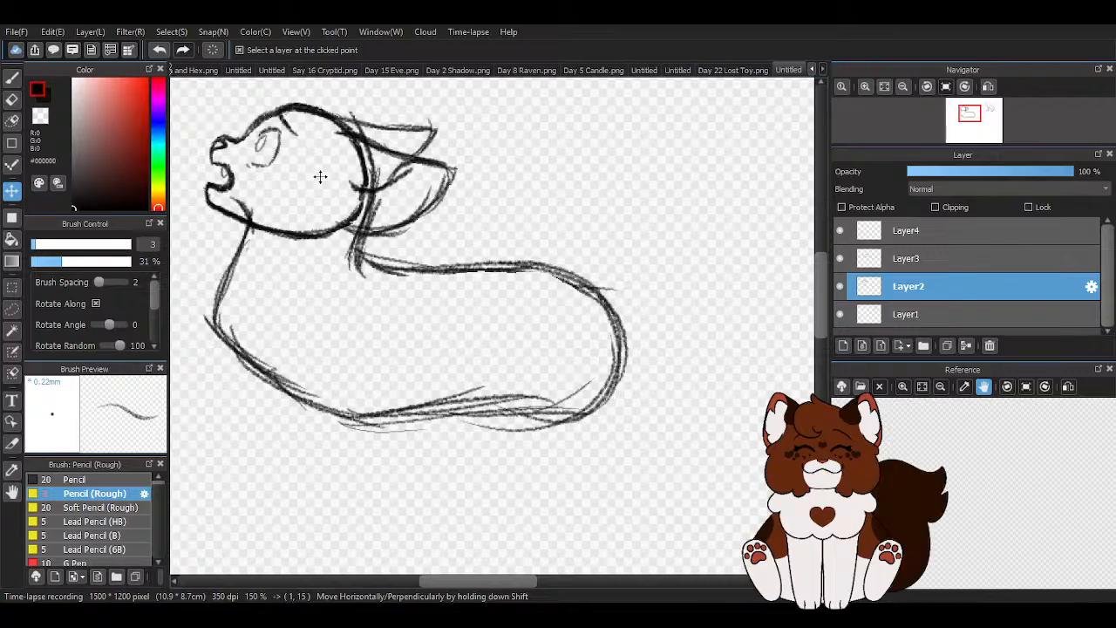
scroll(485, 184, "down", 3)
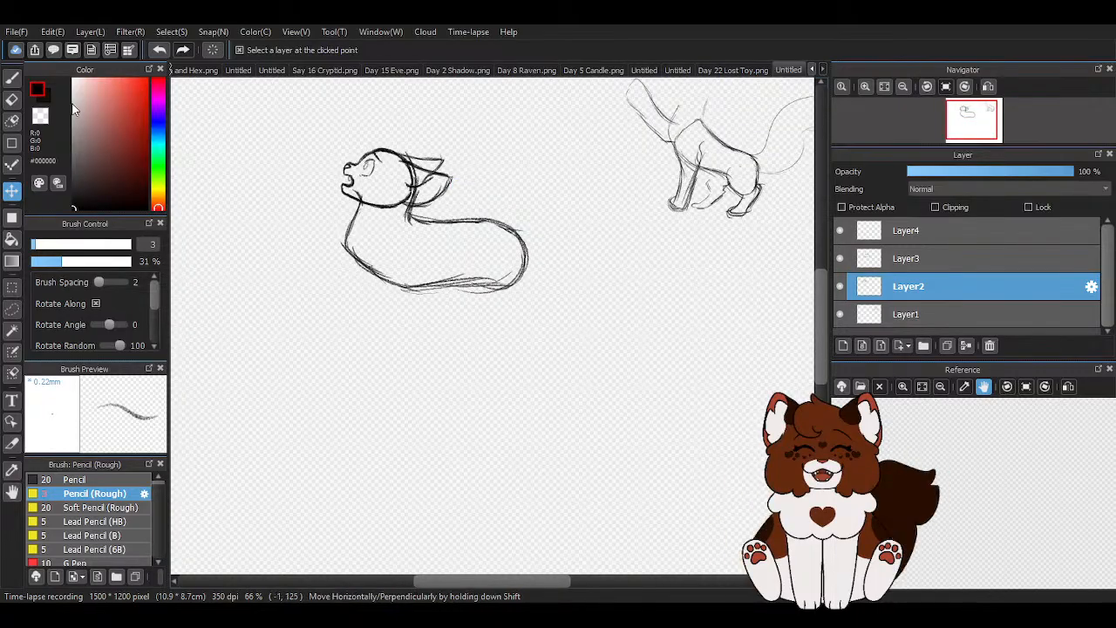
- Sketch the shoulder curve and the front edge of a foreleg on Layer4, running down from the chest
left_click(12, 76)
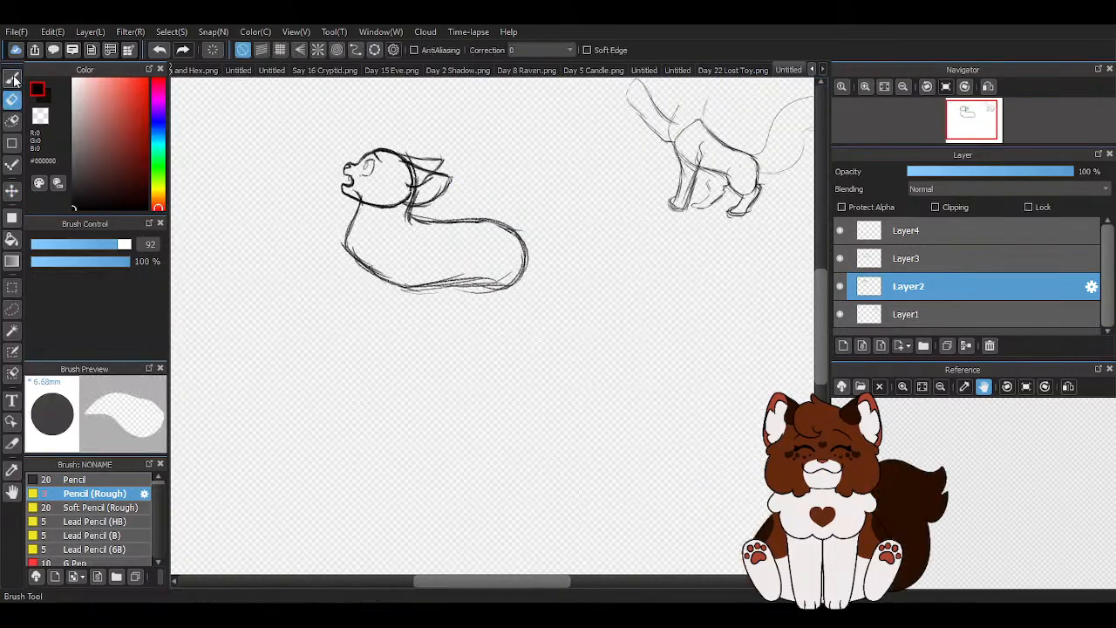
left_click(1011, 232)
scroll(416, 218, "down", 1)
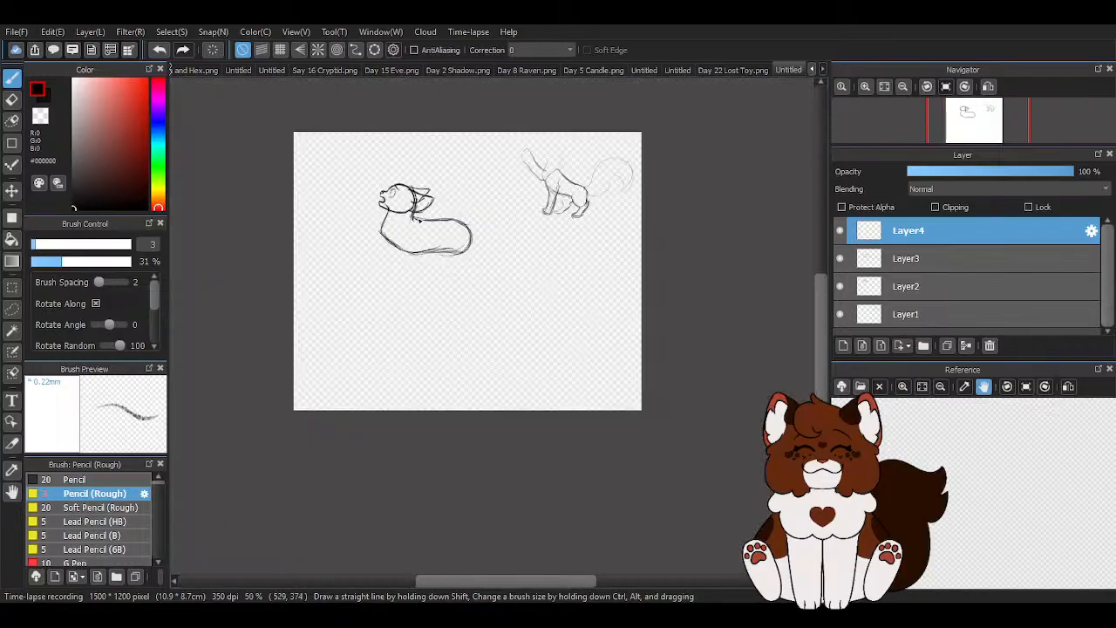
scroll(416, 218, "up", 3)
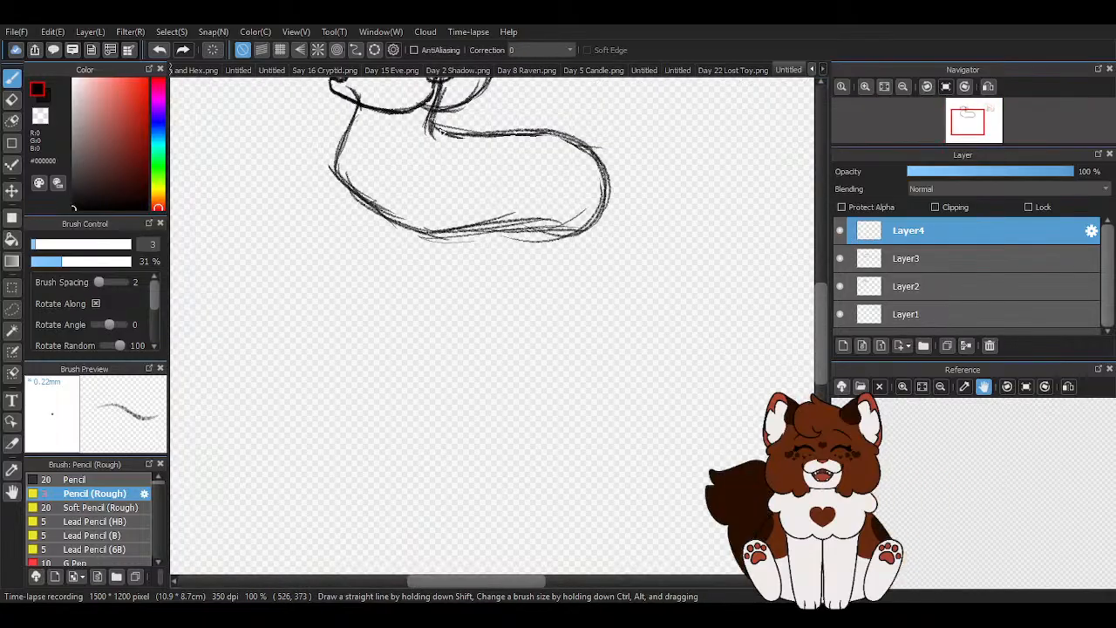
left_click_drag(440, 124, 396, 145)
left_click_drag(398, 154, 366, 195)
mouse_move(429, 128)
left_mouse_down()
mouse_move(366, 195)
mouse_move(346, 364)
left_mouse_up()
mouse_move(360, 197)
left_mouse_down()
mouse_move(379, 254)
mouse_move(371, 315)
left_mouse_up()
left_click_drag(375, 253, 345, 352)
- Sketch the foreleg's rear edge from the elbow down and reinforce both edges of the leg
left_click_drag(459, 186, 406, 337)
left_click_drag(431, 262, 391, 345)
mouse_move(449, 211)
left_mouse_down()
mouse_move(442, 250)
mouse_move(387, 344)
left_mouse_up()
left_click_drag(431, 248, 384, 354)
scroll(401, 336, "up", 3)
mouse_move(408, 223)
left_mouse_down()
mouse_move(313, 345)
mouse_move(372, 291)
mouse_move(302, 334)
mouse_move(310, 375)
mouse_move(310, 341)
mouse_move(343, 395)
mouse_move(451, 408)
left_mouse_up()
left_click_drag(554, 203, 457, 404)
- Darken the paw's outline, rounding its upper, front and lower curves
scroll(456, 401, "down", 4)
scroll(510, 394, "up", 2)
scroll(331, 387, "up", 1)
scroll(336, 369, "up", 2)
left_click_drag(389, 298, 360, 320)
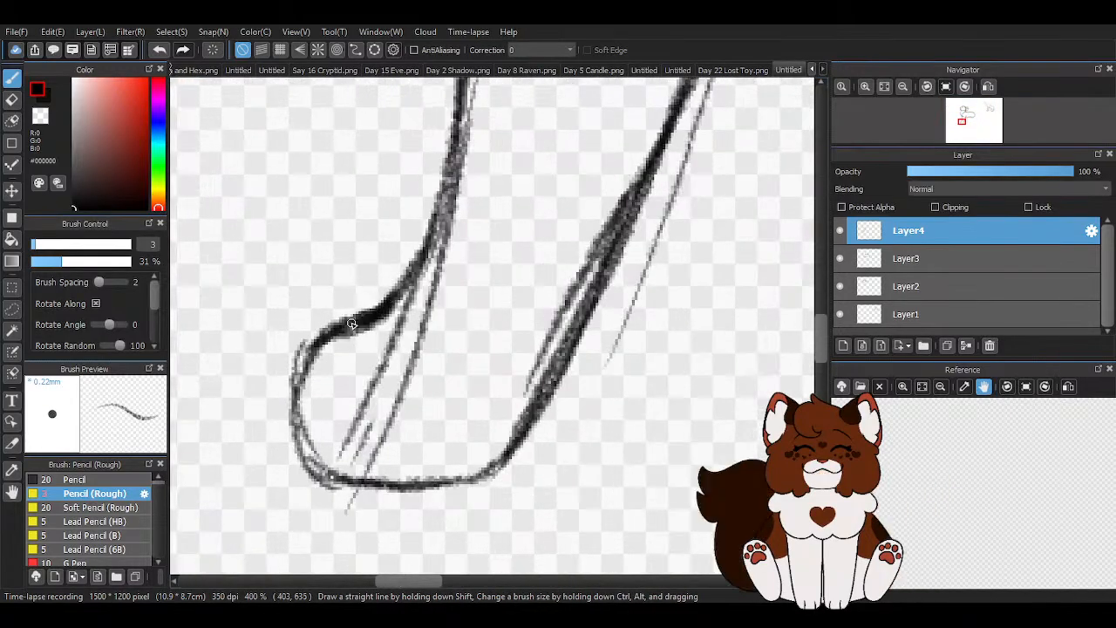
left_click_drag(312, 373, 370, 487)
- Darken the foreleg's front edge from the chest down to the paw
scroll(443, 444, "down", 3)
scroll(436, 236, "up", 1)
mouse_move(433, 178)
left_mouse_down()
mouse_move(457, 275)
mouse_move(445, 350)
left_mouse_up()
left_click_drag(448, 237, 423, 401)
- Clean up the stray sketch lines along the foreleg and around the paw using the transparent colour
key("x")
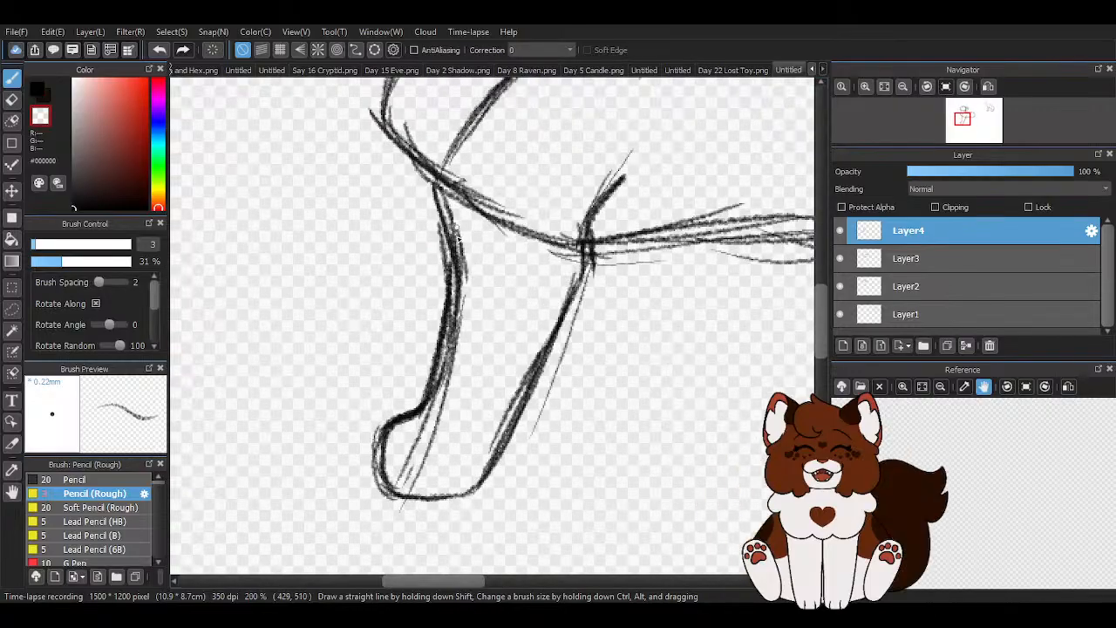
left_click_drag(445, 210, 462, 297)
mouse_move(431, 393)
left_mouse_down()
mouse_move(404, 455)
mouse_move(422, 469)
mouse_move(399, 486)
left_mouse_up()
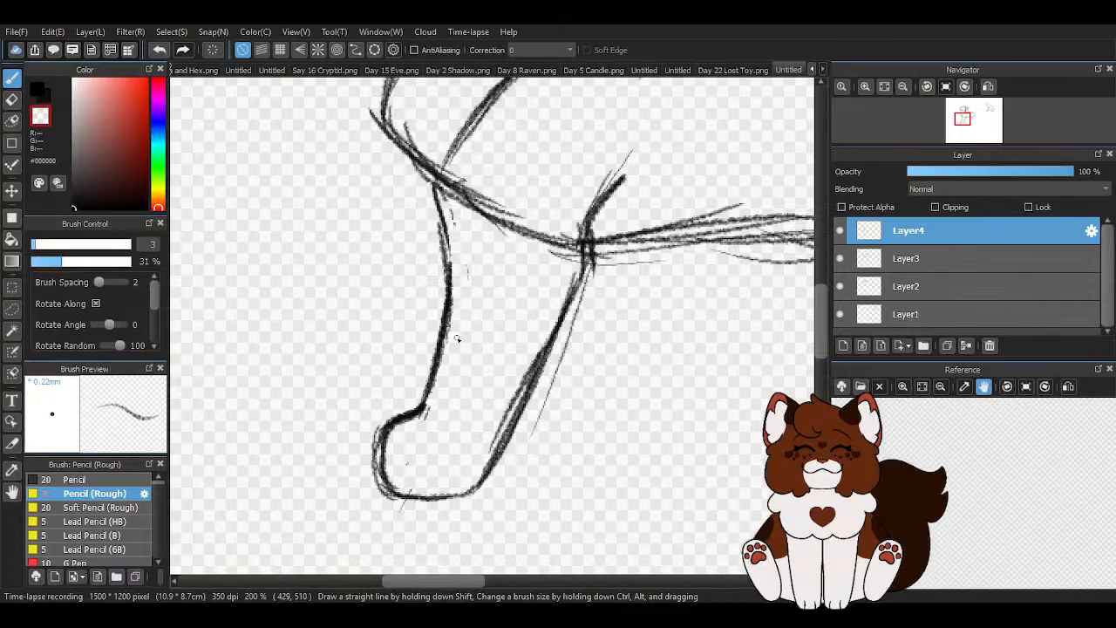
mouse_move(582, 411)
left_mouse_down()
mouse_move(485, 371)
mouse_move(466, 318)
mouse_move(499, 227)
left_mouse_up()
scroll(281, 424, "up", 2)
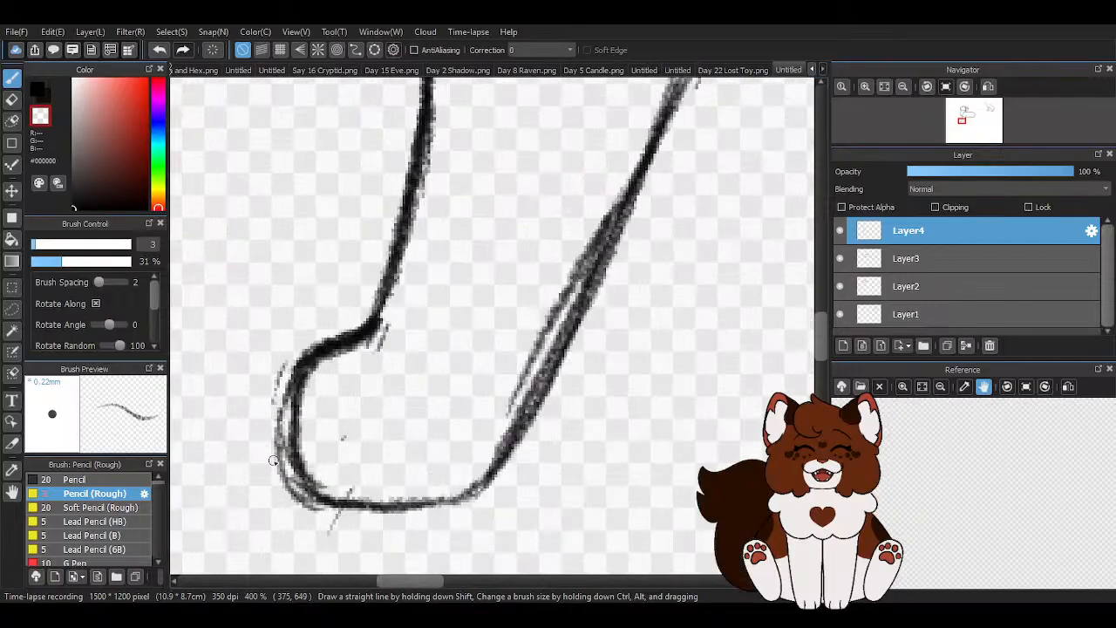
scroll(265, 429, "down", 3)
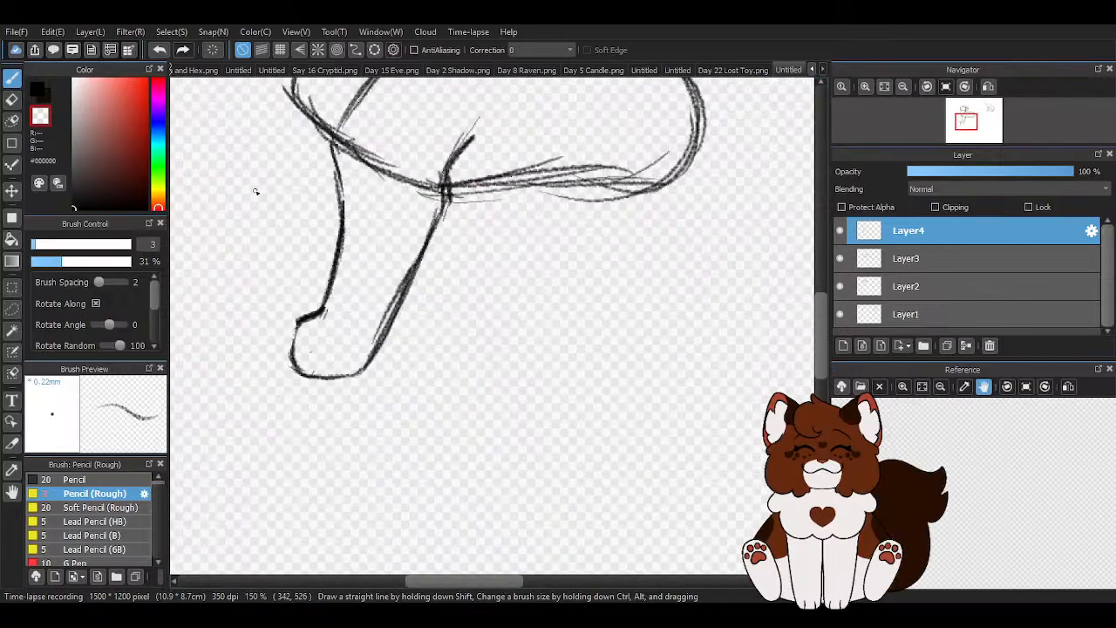
- Redraw the paw's front curve in black and add a curved toe line inside the paw
scroll(324, 349, "up", 2)
mouse_move(324, 272)
left_mouse_down()
mouse_move(263, 308)
mouse_move(264, 354)
mouse_move(256, 323)
mouse_move(261, 356)
left_mouse_up()
left_click_drag(273, 291, 278, 391)
left_click_drag(262, 313, 254, 375)
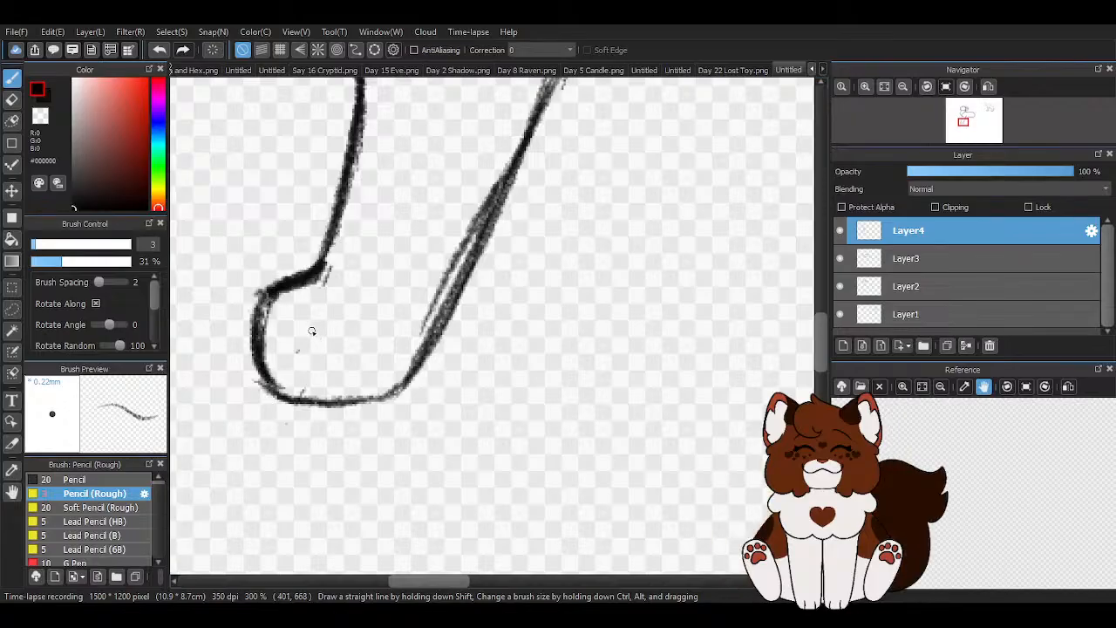
left_click_drag(314, 321, 306, 353)
left_click_drag(311, 325, 327, 385)
left_click_drag(332, 326, 309, 400)
scroll(465, 381, "down", 2)
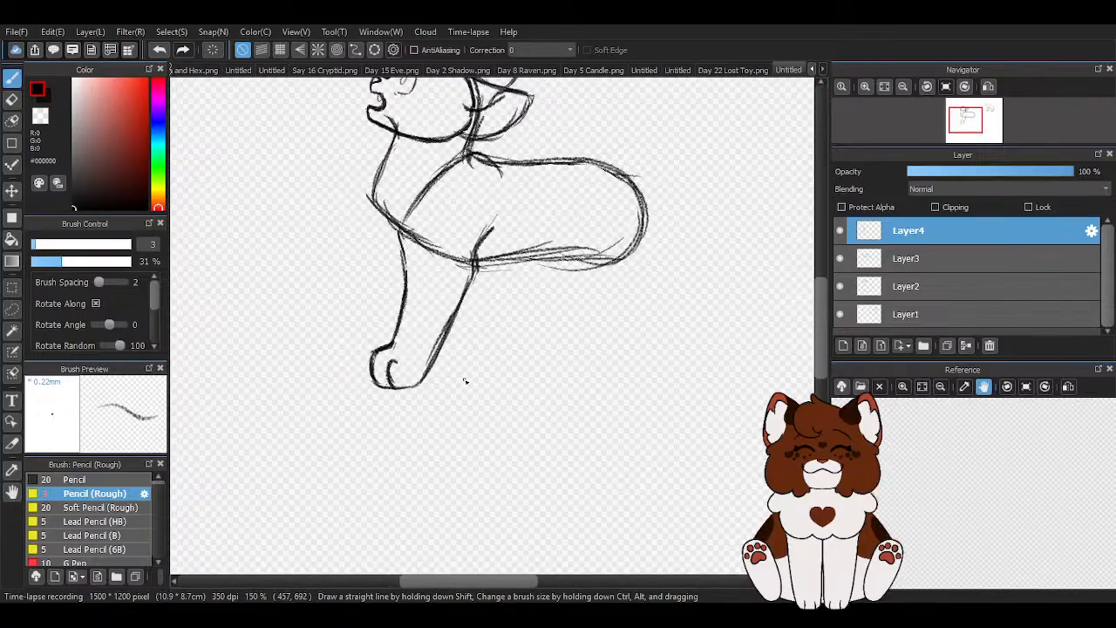
scroll(466, 381, "down", 1)
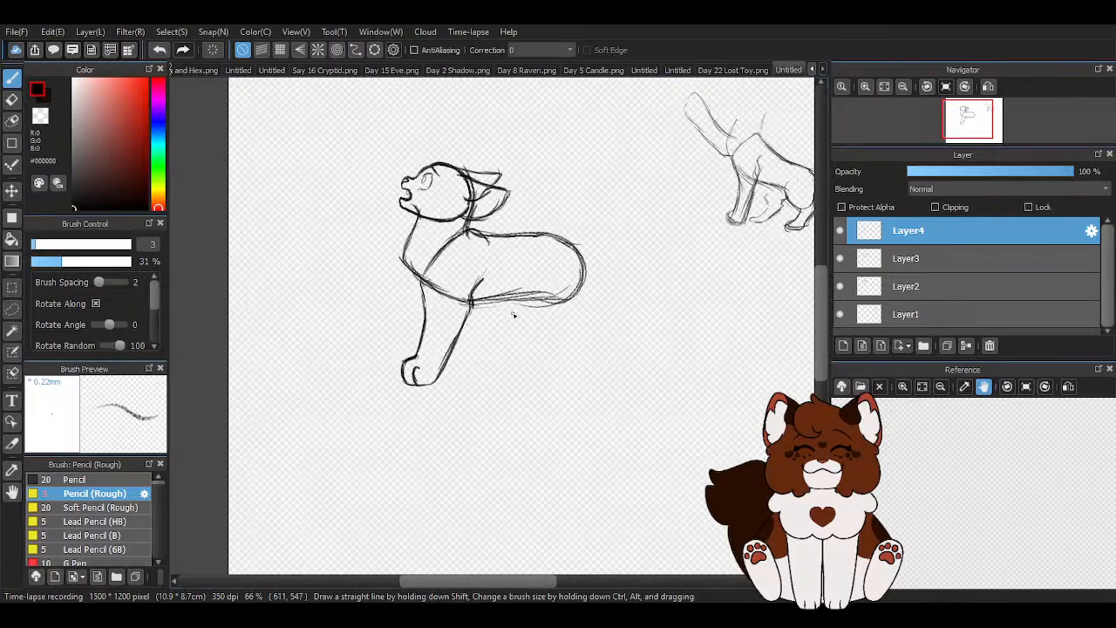
- Darken the foreleg's front edge where it meets the chest and erase the upper end of the shoulder curve
scroll(528, 333, "up", 2)
left_click_drag(457, 294, 425, 349)
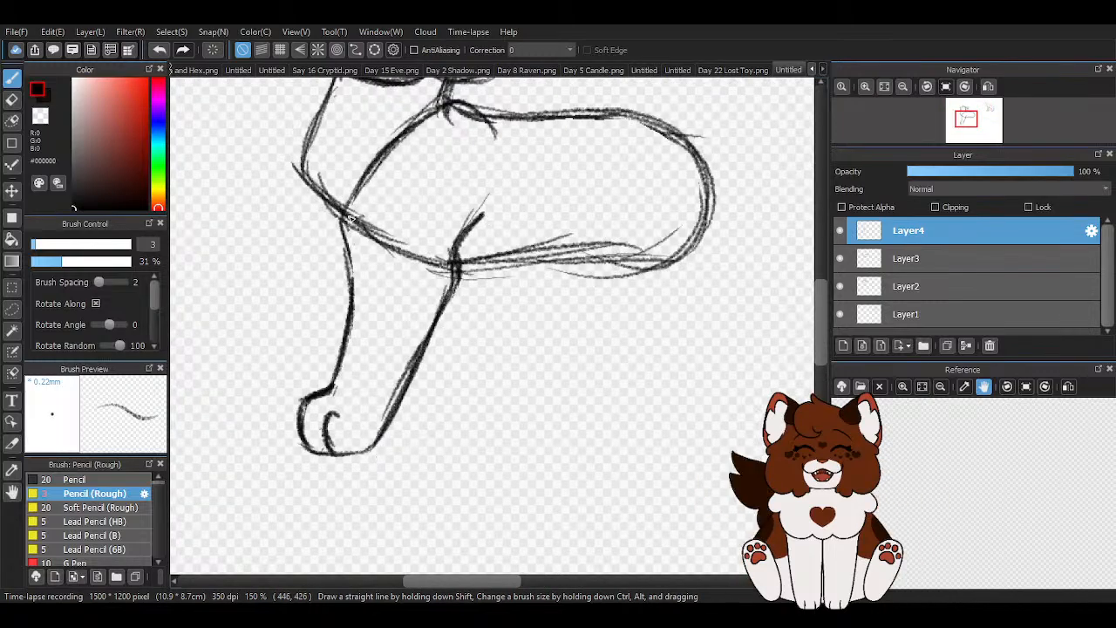
left_click_drag(340, 207, 351, 292)
left_click_drag(342, 233, 355, 353)
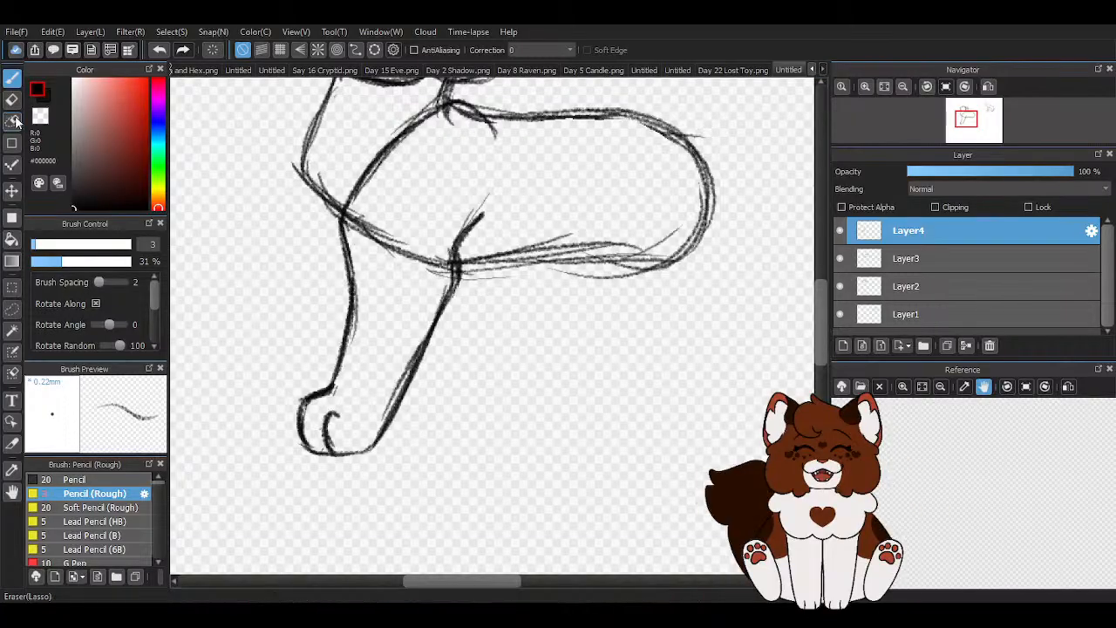
left_click(13, 101)
mouse_move(397, 200)
left_mouse_down()
mouse_move(443, 145)
mouse_move(423, 169)
mouse_move(352, 194)
mouse_move(400, 138)
mouse_move(349, 198)
left_mouse_up()
left_click(13, 77)
- Strengthen the shoulder curve and trim the elbow line's upper end with the transparent colour
scroll(402, 288, "down", 3)
scroll(397, 308, "up", 2)
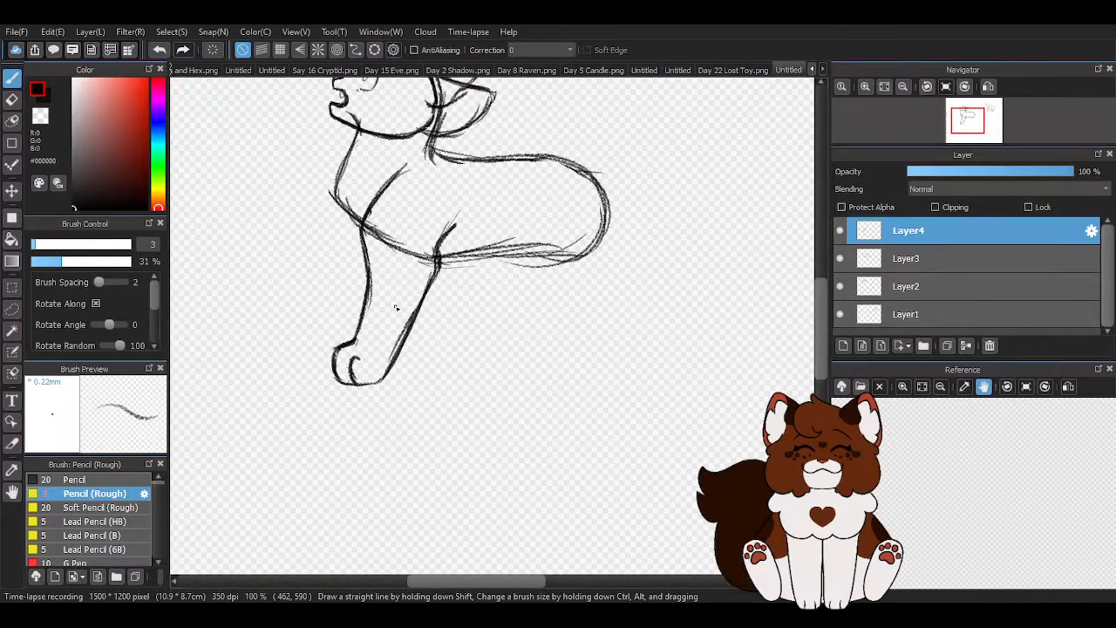
key("z")
scroll(449, 230, "up", 3)
left_click_drag(412, 270, 473, 212)
mouse_move(407, 265)
left_mouse_down()
mouse_move(489, 219)
mouse_move(439, 261)
mouse_move(422, 313)
mouse_move(425, 360)
left_mouse_up()
left_click_drag(492, 166, 440, 224)
scroll(440, 224, "down", 3)
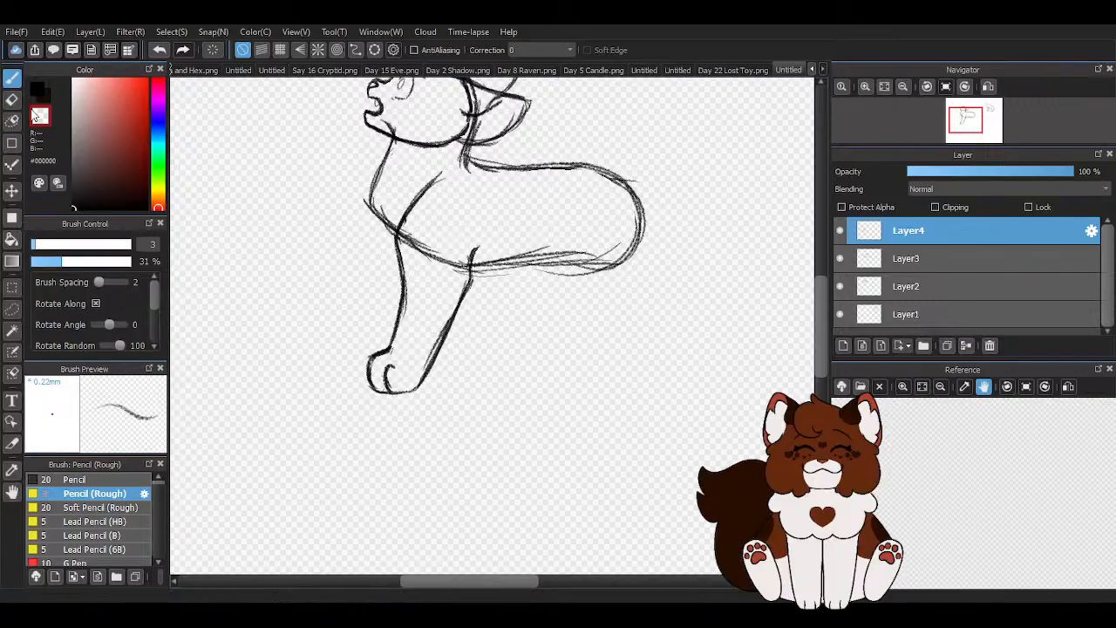
left_click(46, 92)
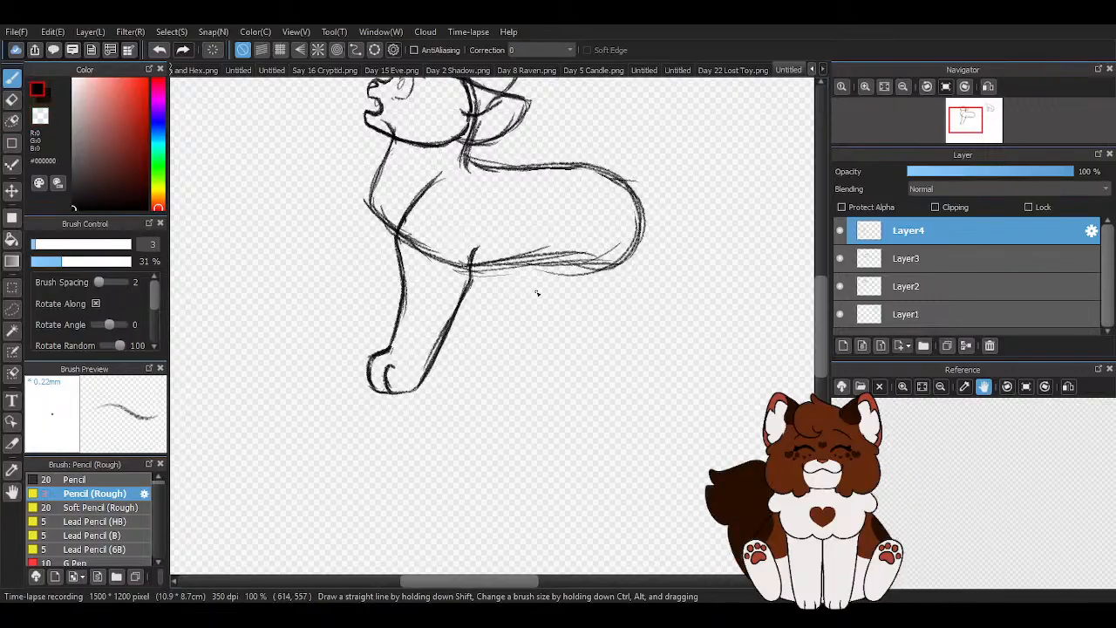
scroll(566, 353, "down", 1)
scroll(523, 298, "up", 3)
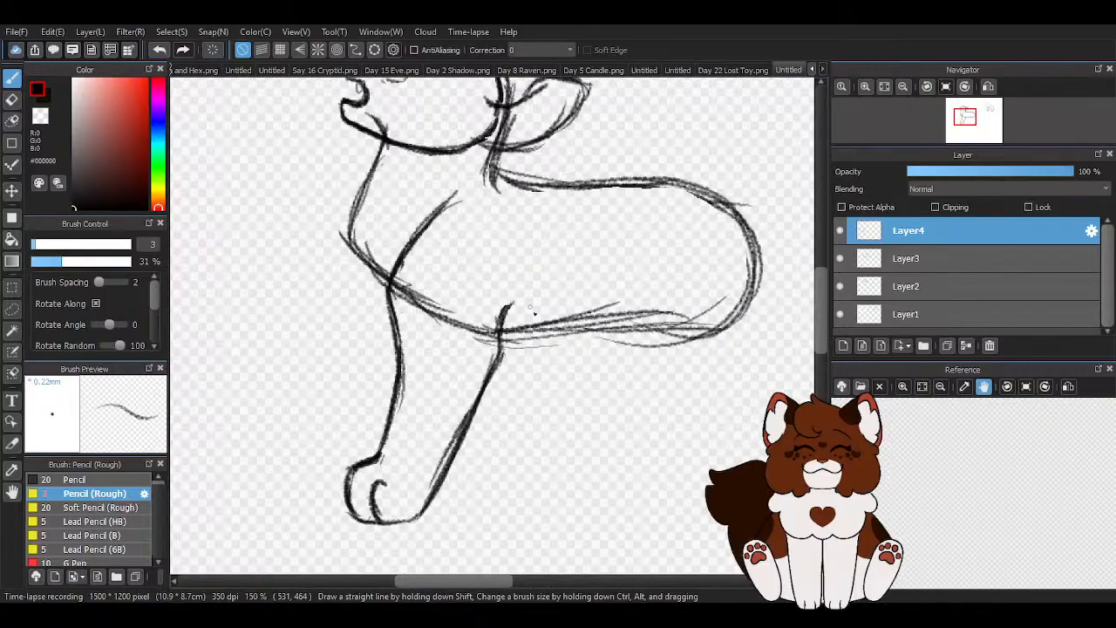
scroll(524, 295, "down", 1)
scroll(578, 386, "down", 1)
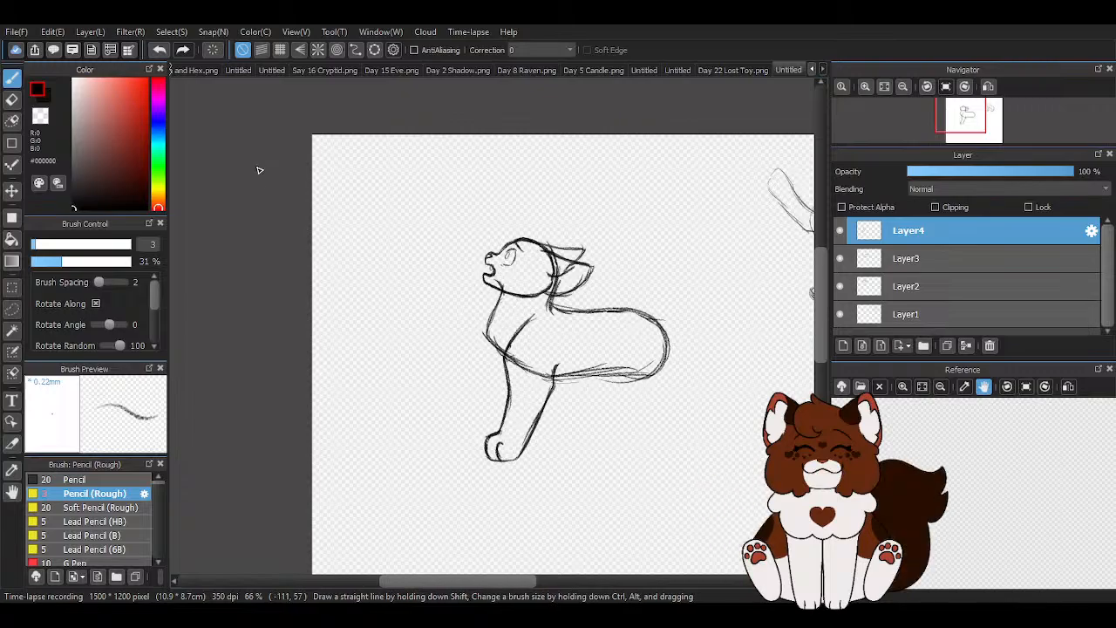
scroll(442, 300, "up", 3)
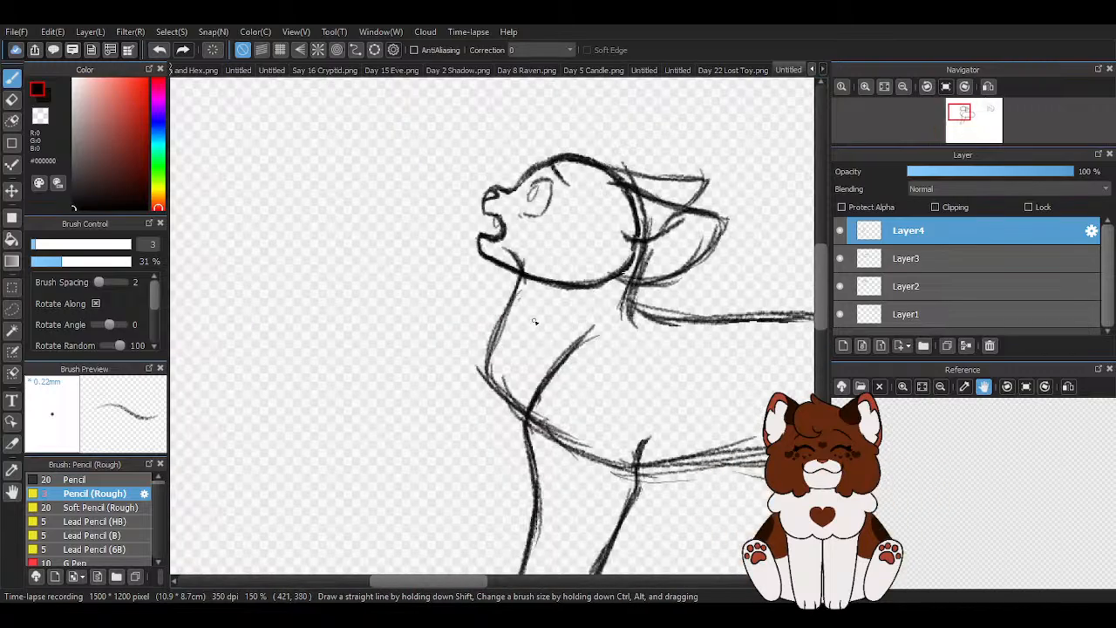
scroll(422, 306, "down", 3)
scroll(421, 306, "up", 1)
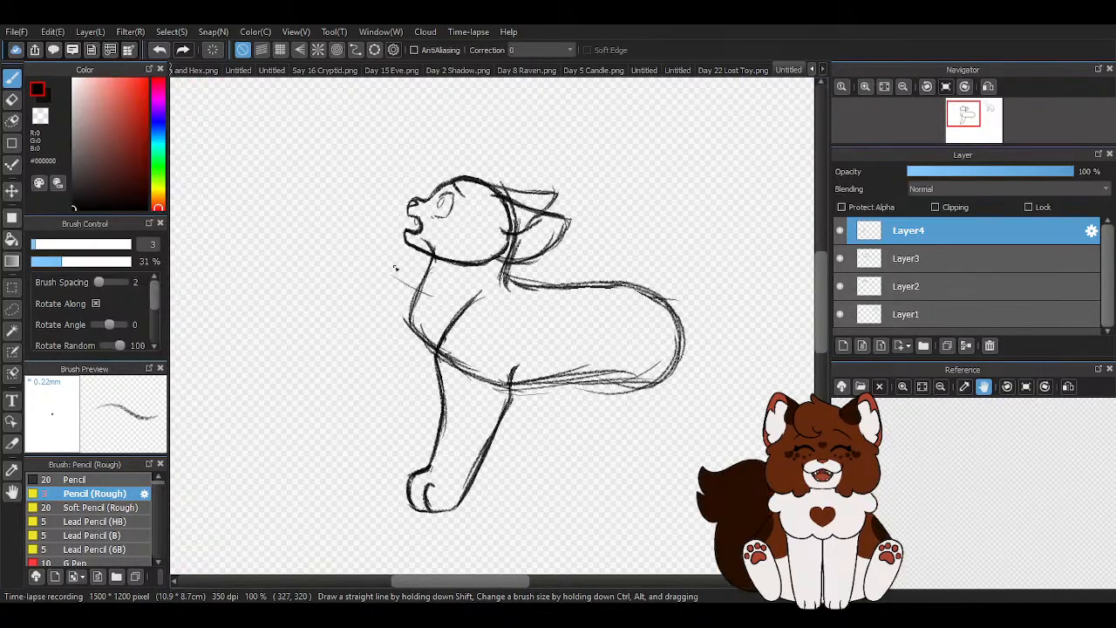
scroll(384, 255, "up", 1)
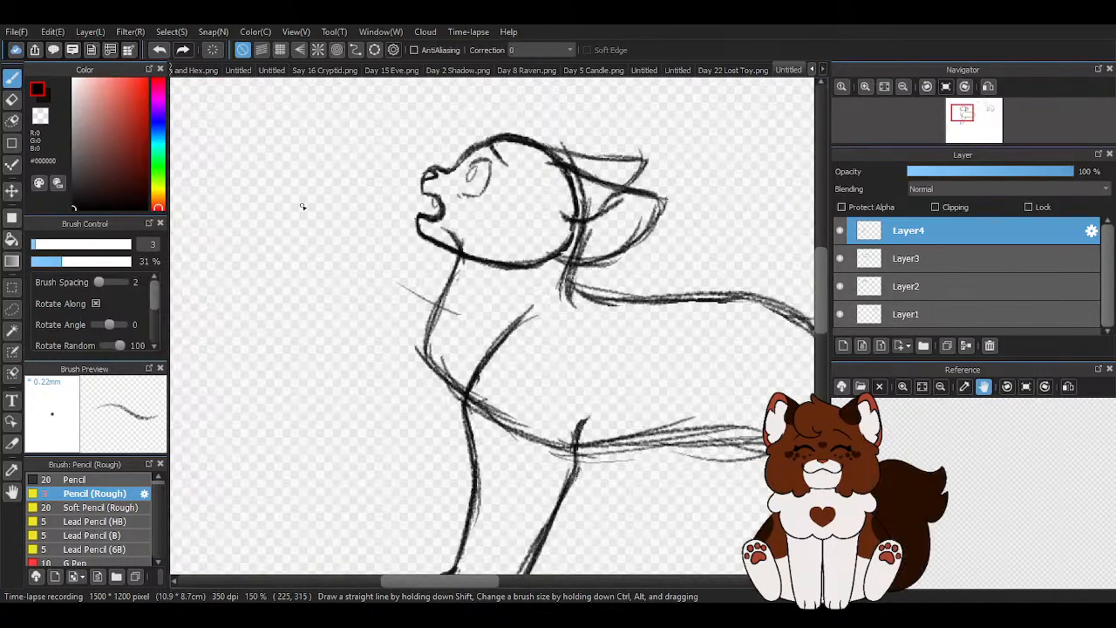
mouse_move(312, 208)
left_mouse_down()
mouse_move(251, 260)
mouse_move(268, 215)
mouse_move(317, 209)
left_mouse_up()
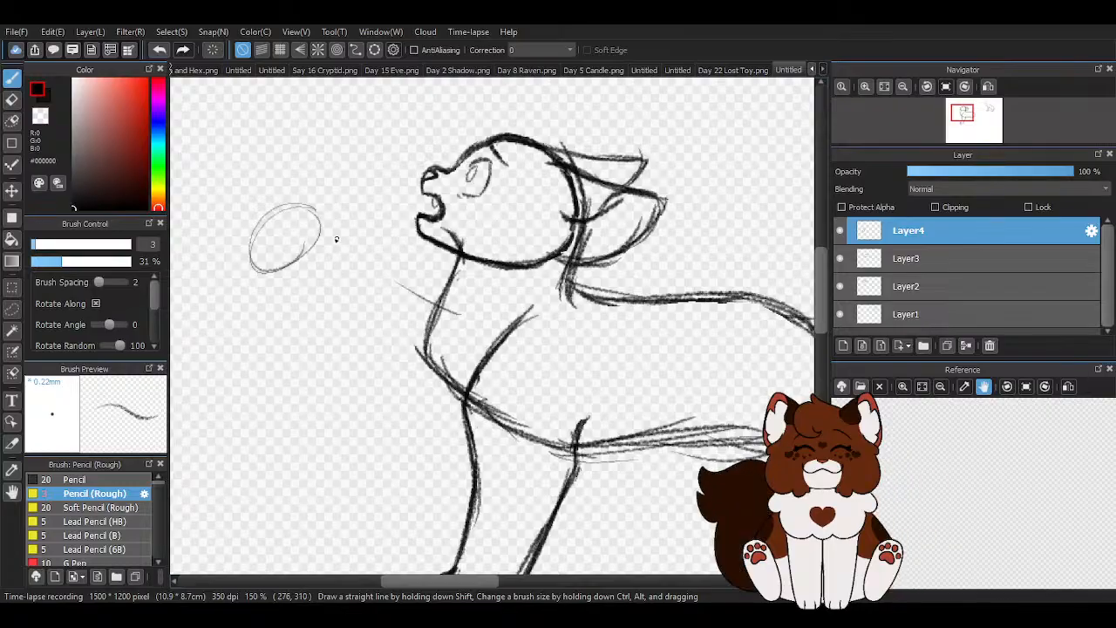
key("e")
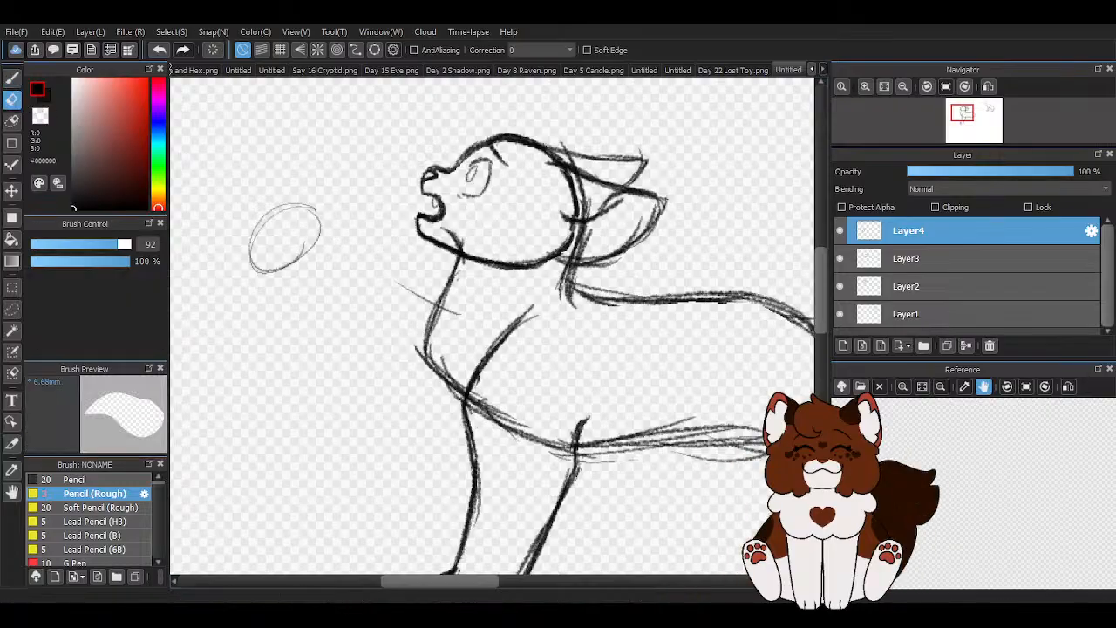
left_click_drag(244, 267, 321, 232)
left_click(11, 78)
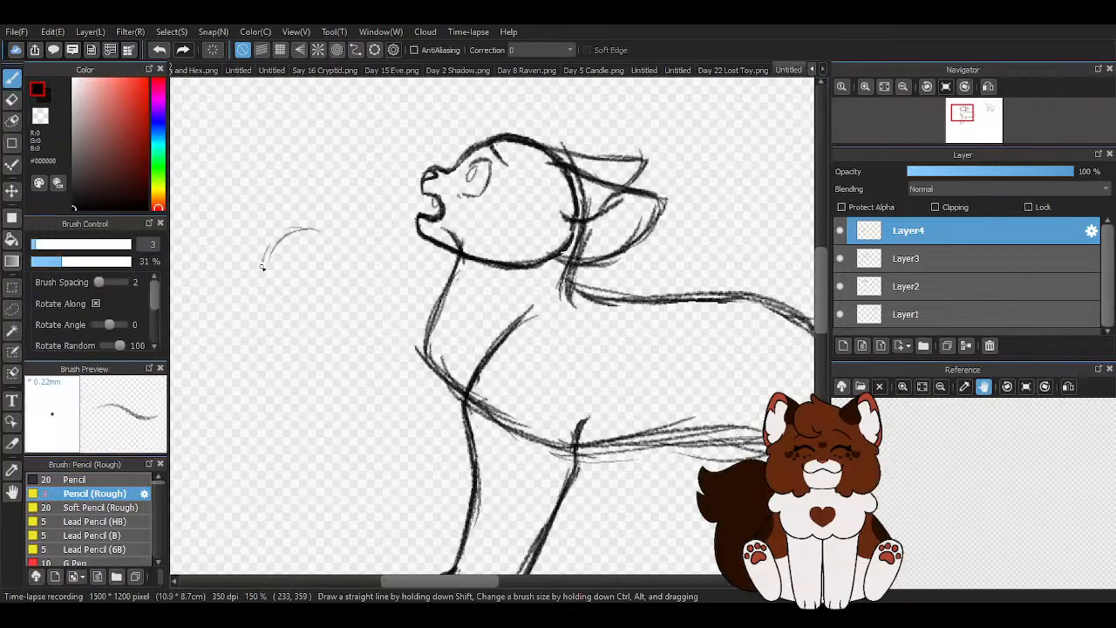
mouse_move(300, 296)
left_mouse_down()
mouse_move(307, 228)
mouse_move(440, 333)
left_mouse_up()
left_click_drag(267, 304, 374, 381)
mouse_move(319, 337)
left_mouse_down()
mouse_move(414, 407)
mouse_move(391, 388)
mouse_move(468, 396)
mouse_move(403, 394)
left_mouse_up()
key("e")
mouse_move(448, 364)
left_mouse_down()
mouse_move(482, 378)
mouse_move(359, 366)
mouse_move(310, 344)
mouse_move(331, 265)
left_mouse_up()
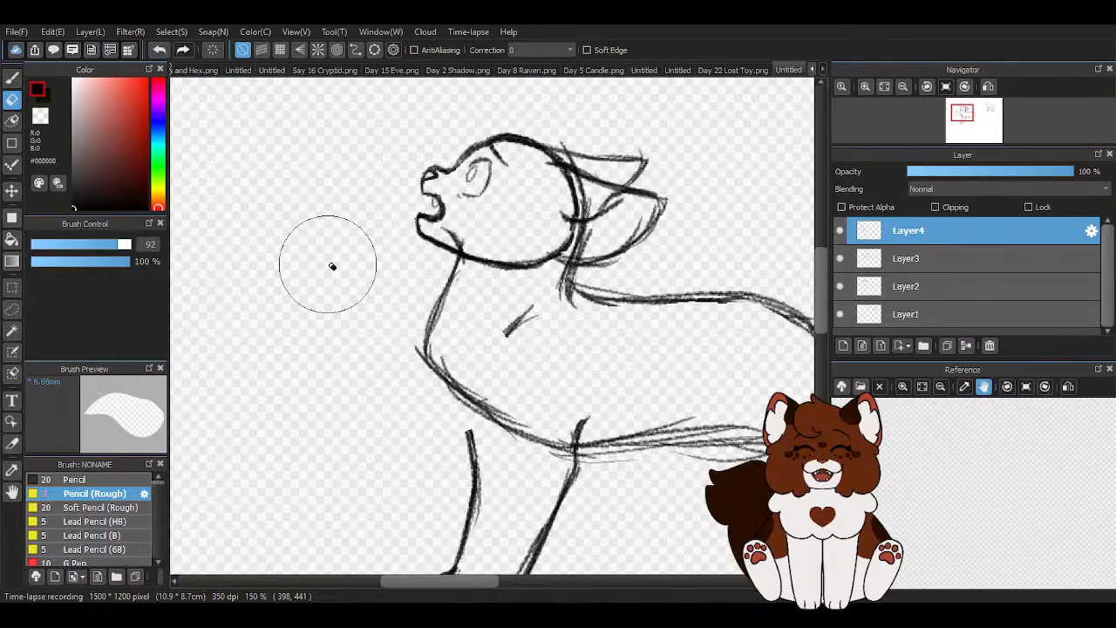
- Redraw the erased part of the shoulder curve and the upper front edge of the standing foreleg
left_click(12, 80)
scroll(477, 415, "up", 2)
left_click_drag(560, 206, 468, 368)
left_click_drag(462, 438, 472, 499)
scroll(379, 358, "down", 4)
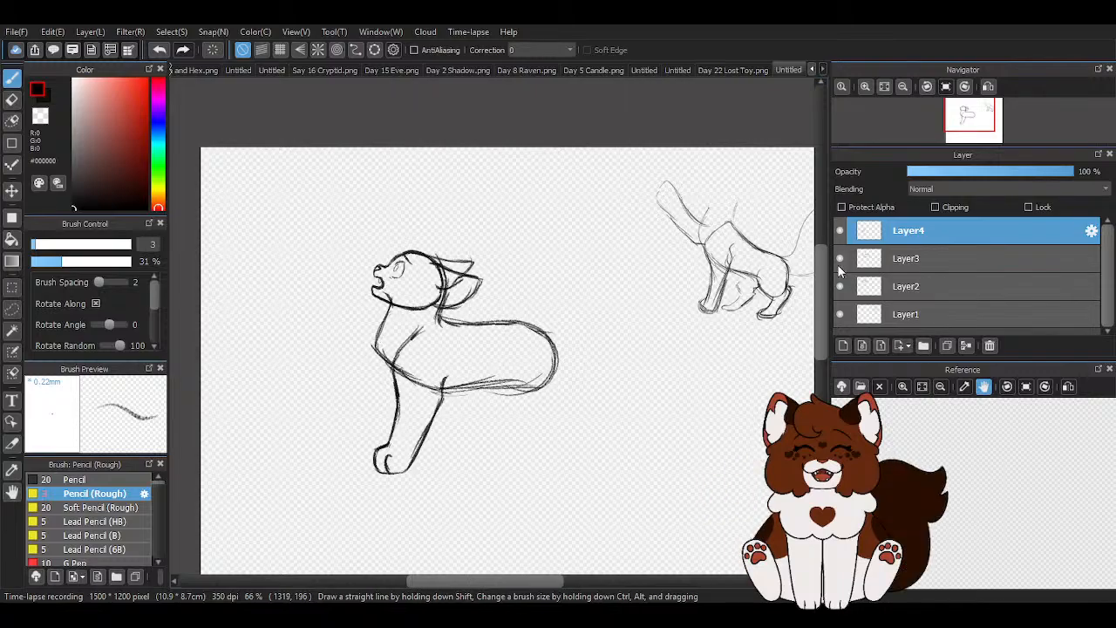
- Add a new layer and roughly sketch a raised foreleg reaching forward from the chest, with a rounded paw end
left_click(843, 346)
scroll(300, 390, "up", 3)
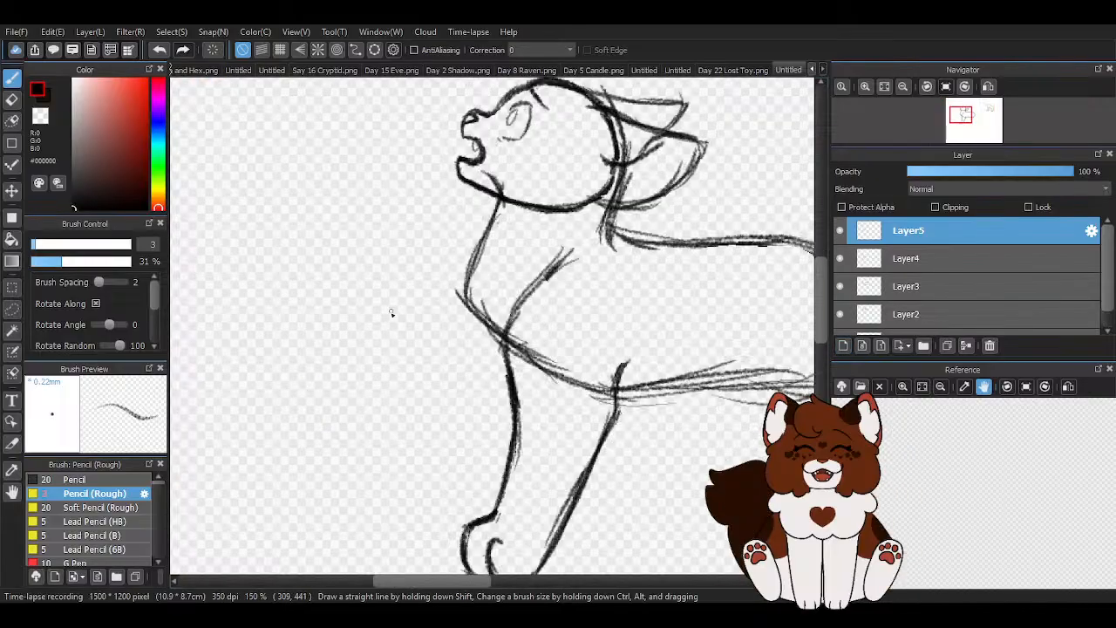
left_click_drag(433, 232, 502, 256)
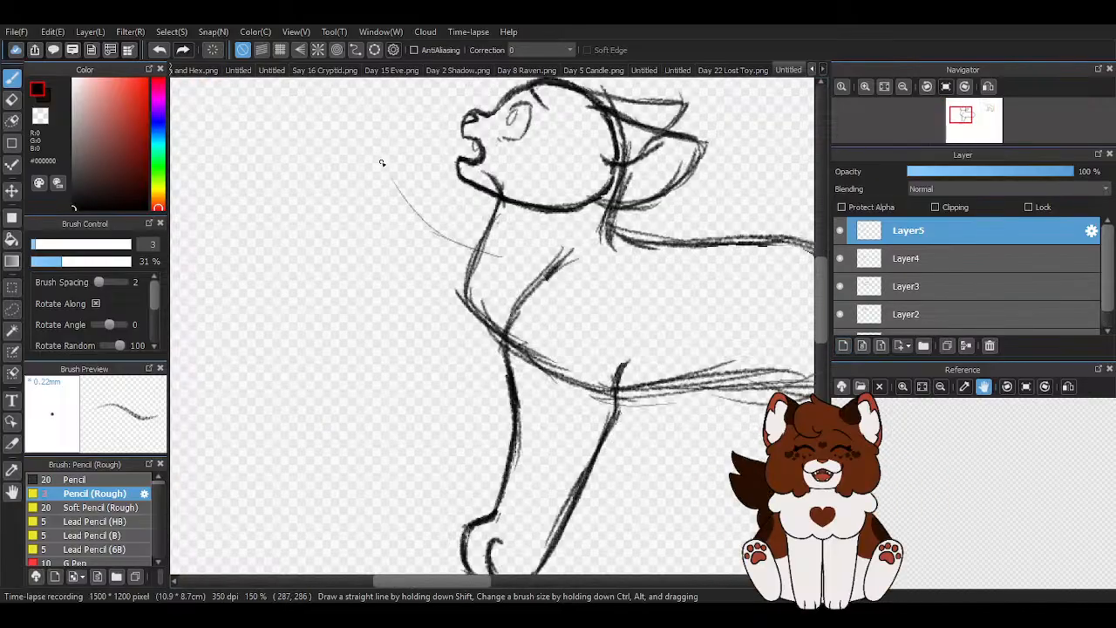
scroll(387, 172, "up", 1)
mouse_move(395, 185)
left_mouse_down()
mouse_move(361, 131)
mouse_move(276, 190)
mouse_move(312, 158)
mouse_move(277, 207)
left_mouse_up()
mouse_move(311, 163)
left_mouse_down()
mouse_move(283, 210)
mouse_move(446, 328)
left_mouse_up()
left_click_drag(296, 218, 460, 353)
mouse_move(332, 245)
left_mouse_down()
mouse_move(500, 400)
mouse_move(476, 385)
mouse_move(540, 393)
left_mouse_up()
scroll(444, 310, "down", 2)
scroll(473, 310, "up", 1)
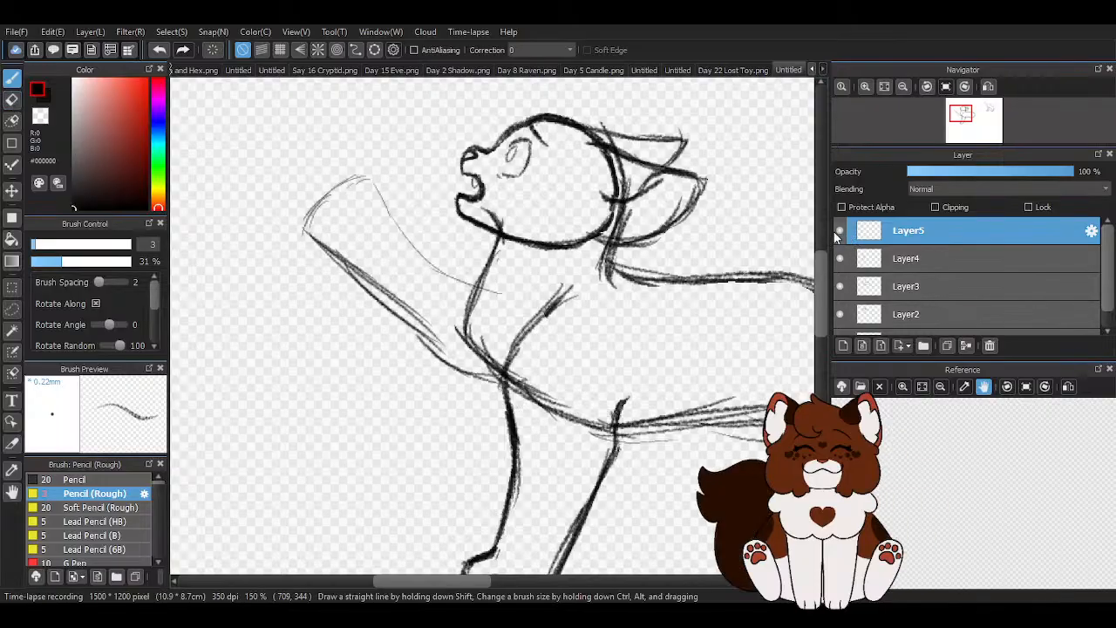
- Erase most of the raised foreleg's rough lower edge between the paw and the chest
scroll(442, 303, "down", 2)
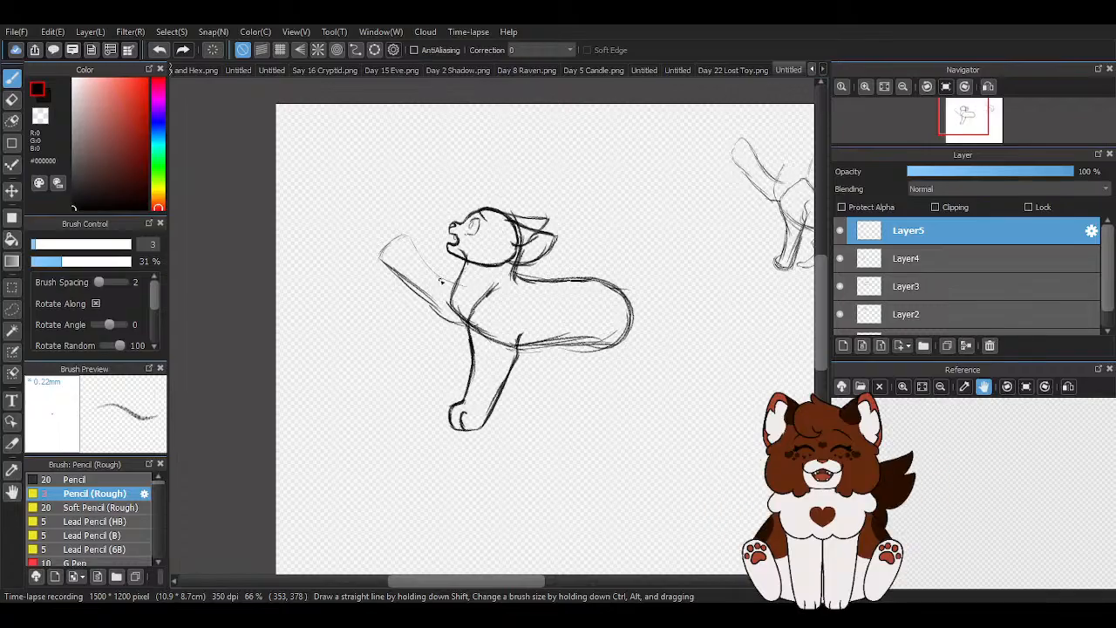
scroll(429, 286, "up", 4)
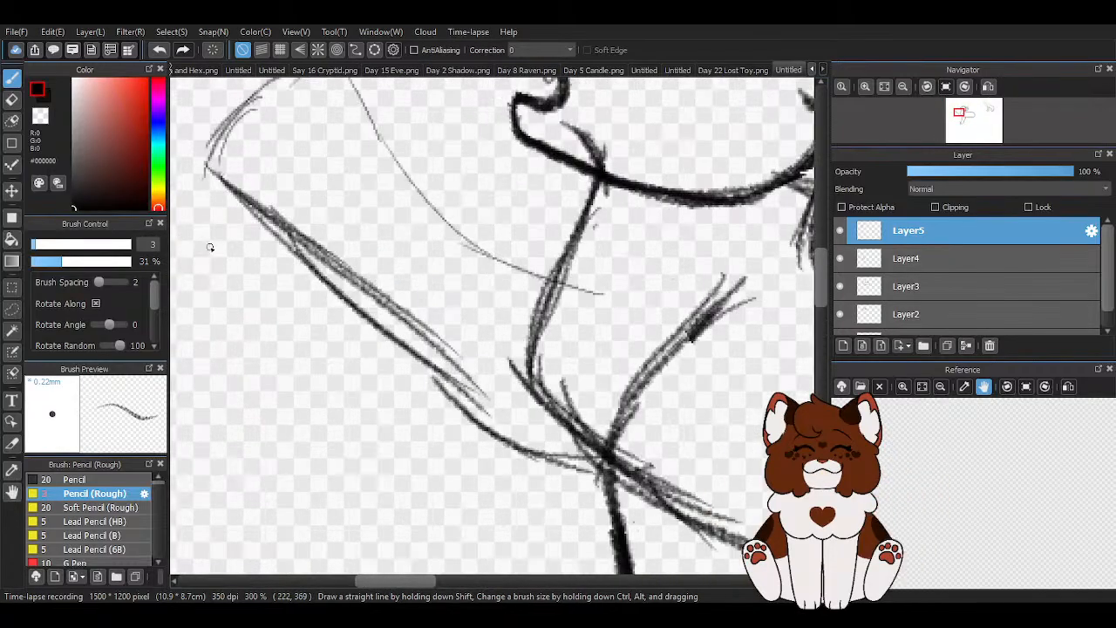
key("e")
mouse_move(274, 219)
left_mouse_down()
mouse_move(262, 180)
mouse_move(274, 192)
left_mouse_up()
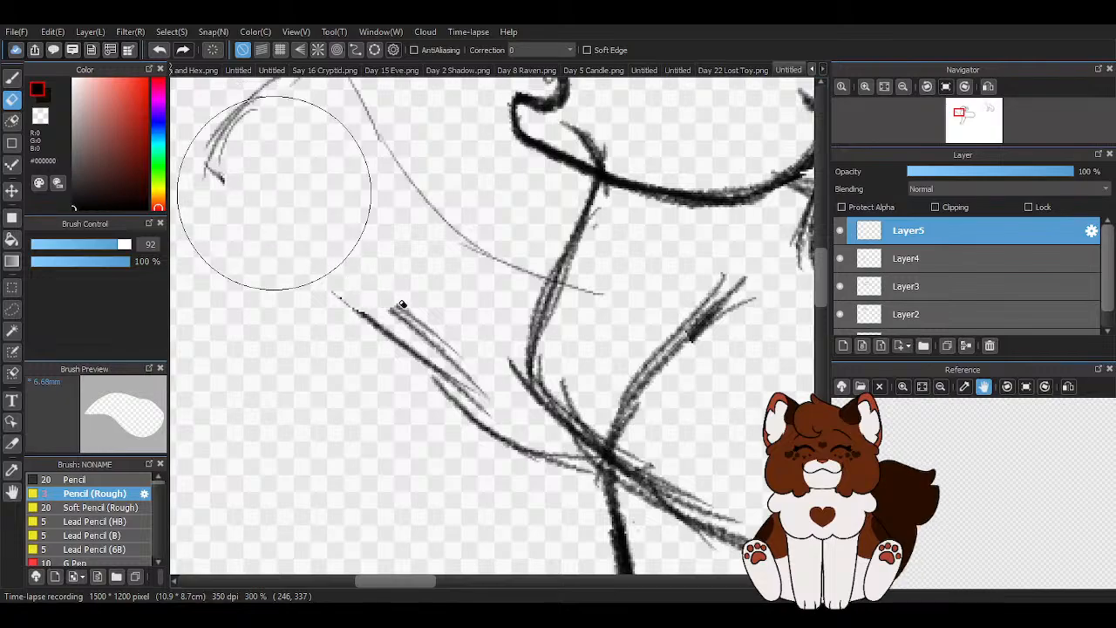
left_click_drag(395, 299, 487, 373)
- Redraw the raised foreleg's lower edge as one line curving from the paw tip down to the chest
left_click(12, 78)
mouse_move(218, 139)
left_mouse_down()
mouse_move(226, 214)
mouse_move(307, 271)
left_mouse_up()
left_click_drag(227, 216, 398, 358)
left_click_drag(285, 262, 469, 404)
left_click_drag(347, 301, 515, 428)
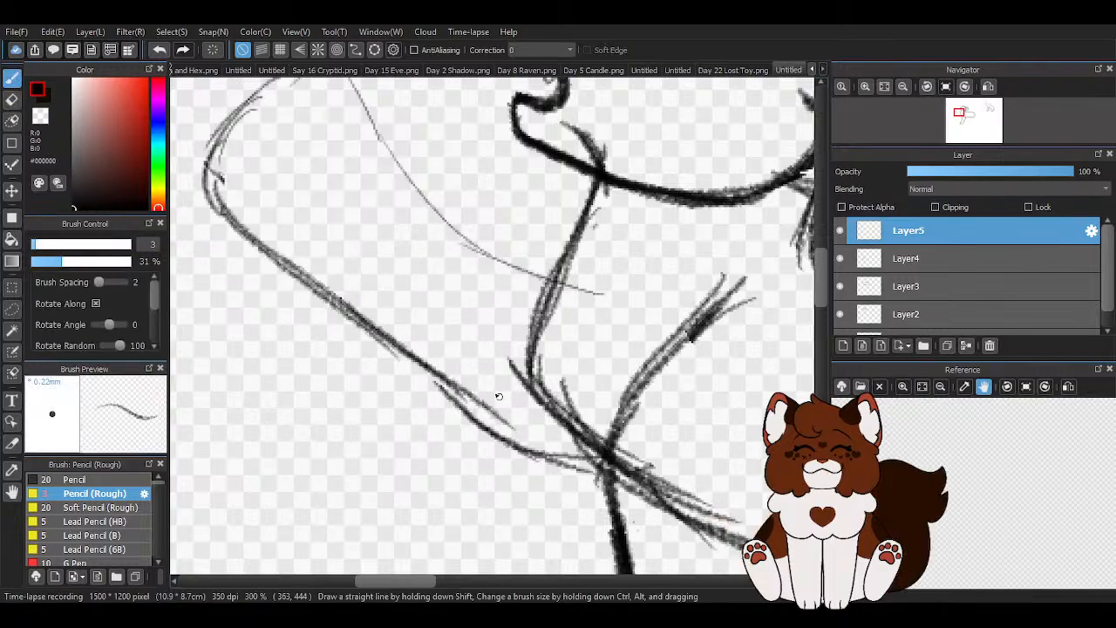
left_click_drag(427, 369, 562, 459)
left_click_drag(480, 418, 559, 452)
- Close the tip of the raised paw and darken the foreleg's upper edge towards the neck
scroll(404, 222, "down", 1)
scroll(365, 133, "down", 1)
scroll(361, 131, "up", 1)
left_click_drag(315, 129, 335, 118)
mouse_move(328, 127)
left_mouse_down()
mouse_move(359, 121)
mouse_move(450, 237)
left_mouse_up()
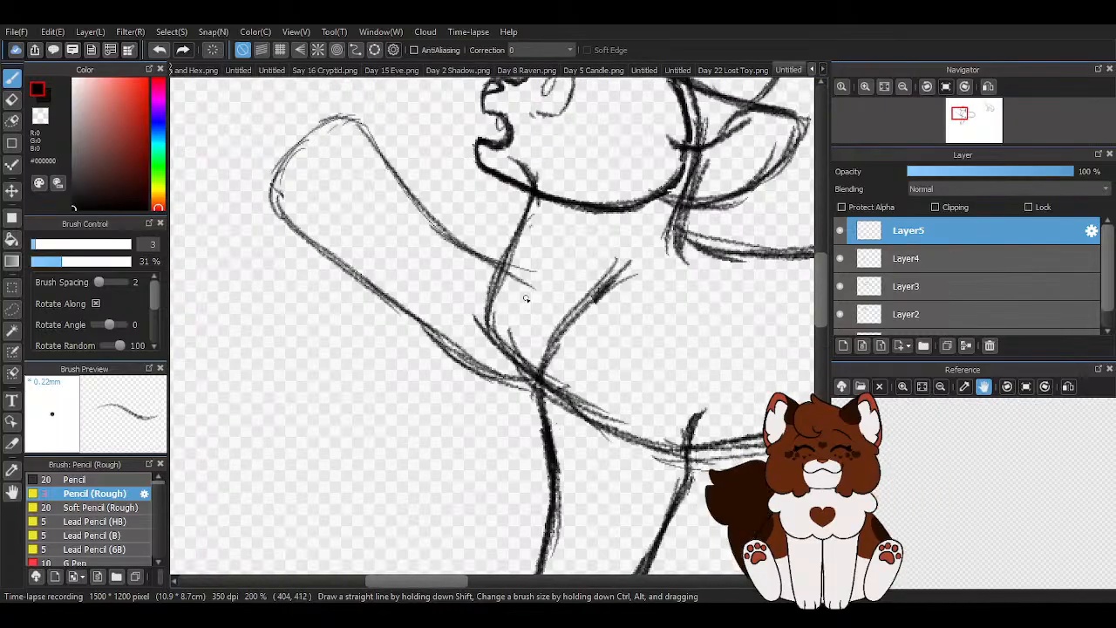
scroll(525, 298, "down", 2)
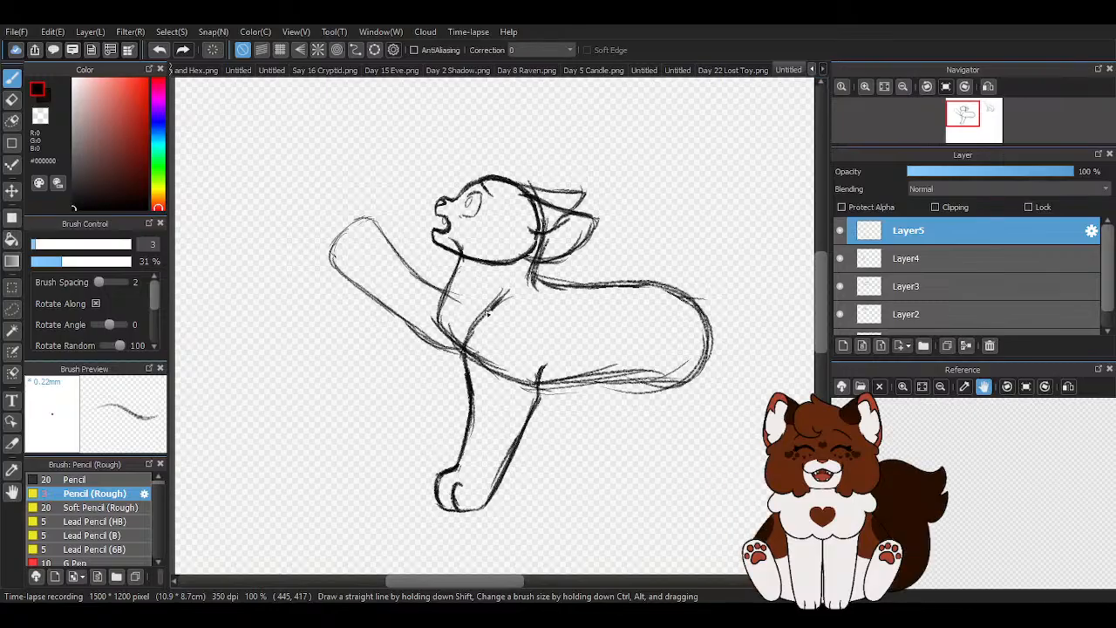
- Slightly flatten and slim the raised foreleg with a free transform, lowering its upper edge
key("ctrl+t")
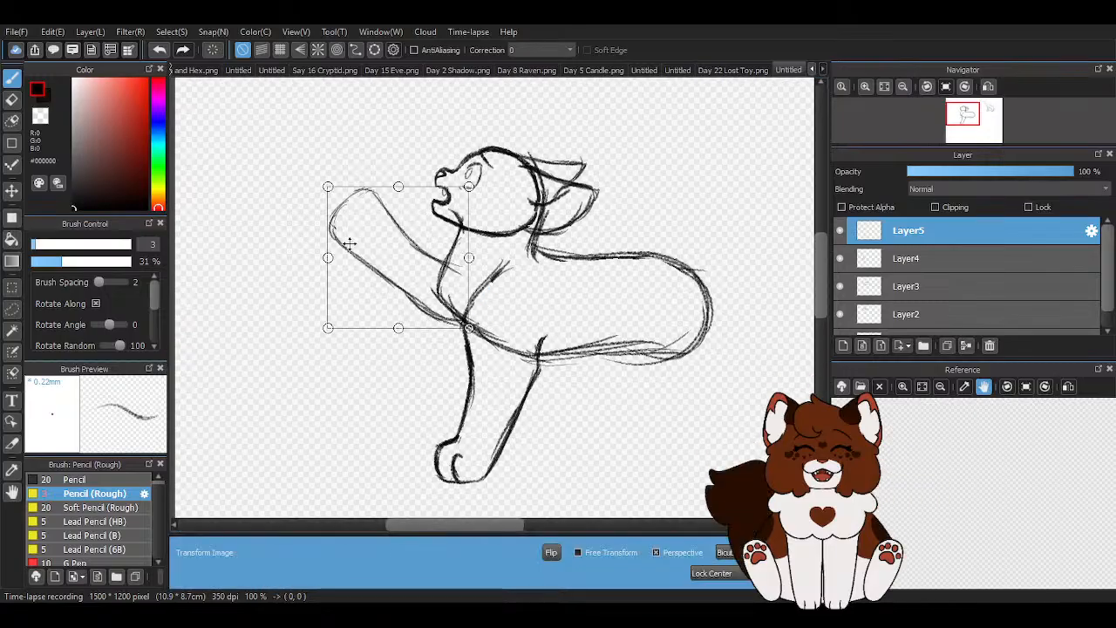
scroll(309, 166, "up", 1)
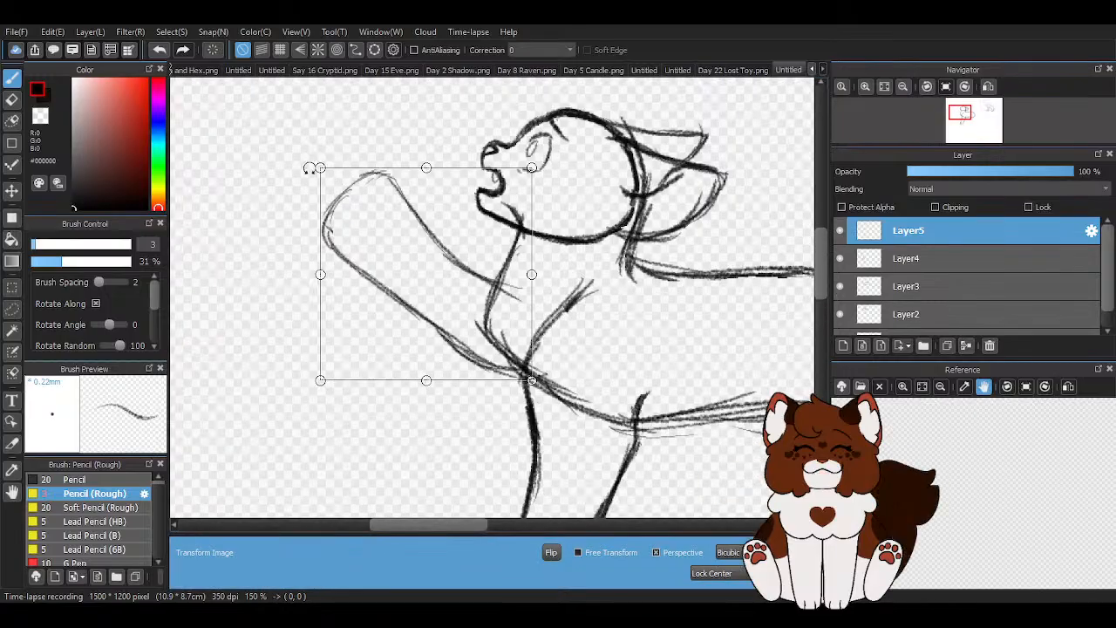
left_click(582, 555)
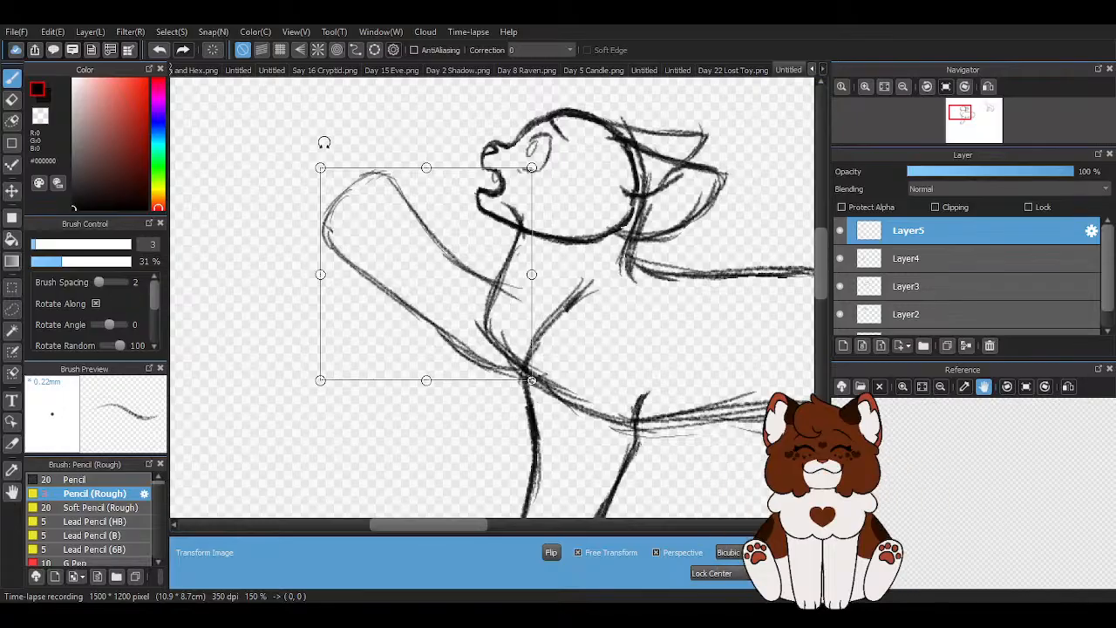
mouse_move(319, 169)
left_mouse_down()
mouse_move(341, 189)
mouse_move(325, 178)
left_mouse_up()
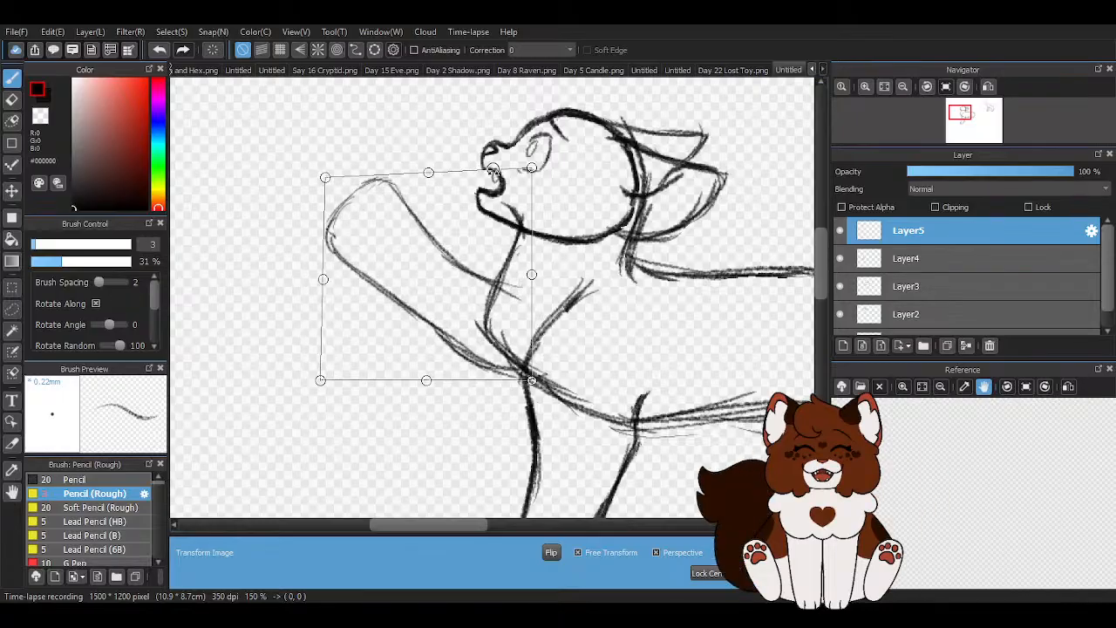
left_click_drag(429, 172, 429, 196)
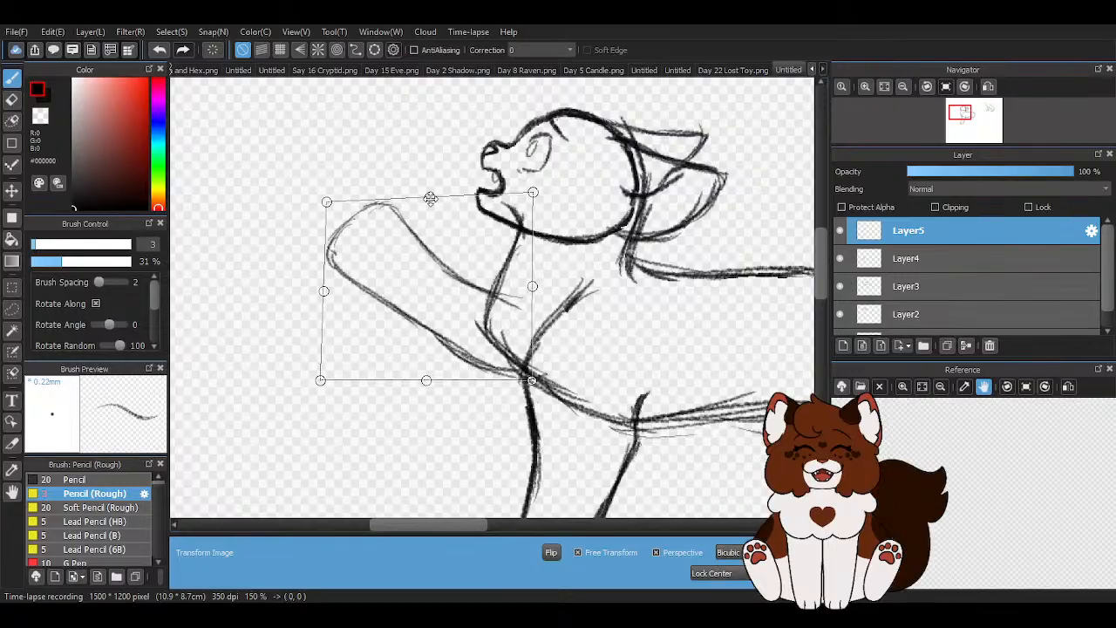
key("Return")
scroll(394, 218, "down", 1)
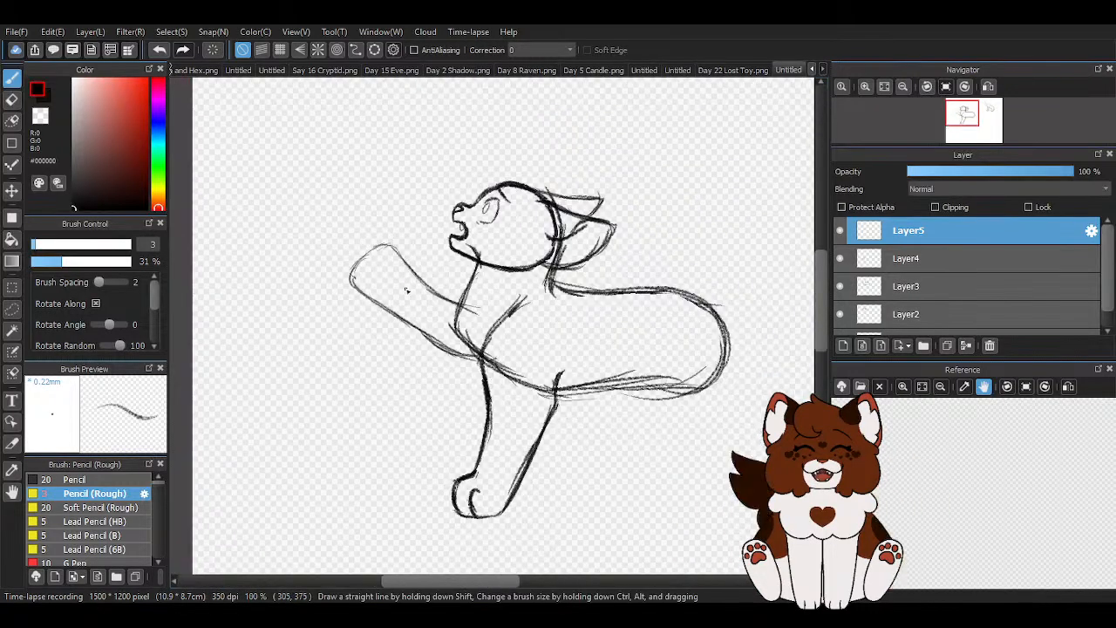
- Darken the raised foreleg's upper edge and shape the toe bumps around the paw tip
scroll(402, 269, "up", 2)
mouse_move(380, 209)
left_mouse_down()
mouse_move(336, 210)
mouse_move(375, 196)
mouse_move(536, 336)
mouse_move(631, 382)
left_mouse_up()
scroll(336, 218, "up", 1)
mouse_move(282, 265)
left_mouse_down()
mouse_move(295, 254)
mouse_move(276, 280)
mouse_move(288, 322)
mouse_move(325, 347)
left_mouse_up()
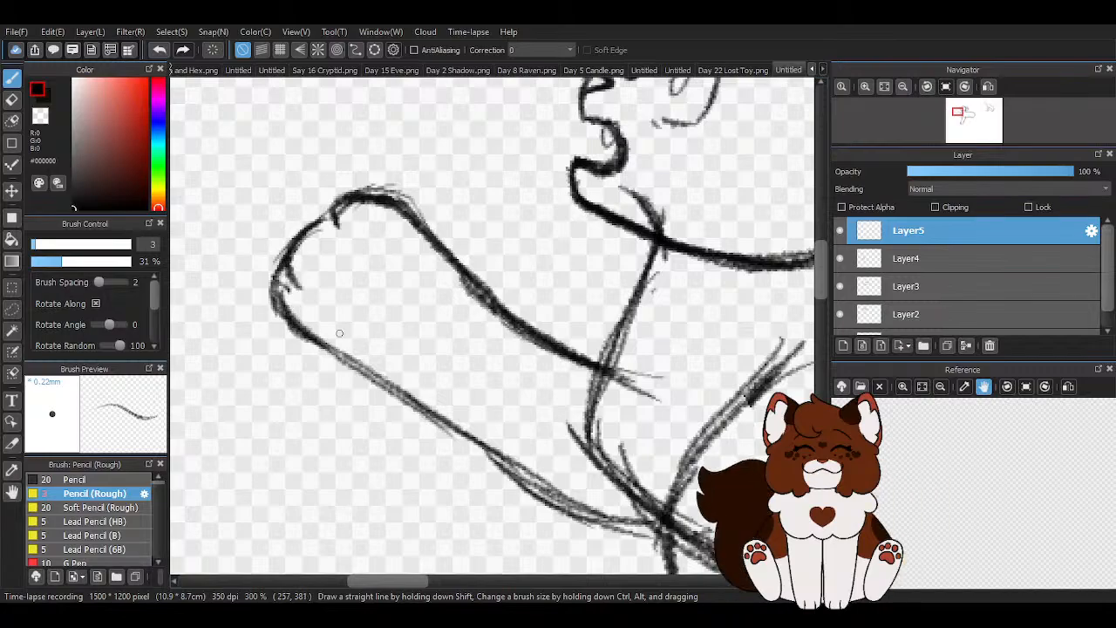
- Draw the main pad and toe pads inside the raised paw and strengthen the paw's front edge
mouse_move(397, 249)
left_mouse_down()
mouse_move(405, 270)
mouse_move(389, 262)
mouse_move(432, 294)
left_mouse_up()
mouse_move(417, 237)
left_mouse_down()
mouse_move(383, 277)
mouse_move(433, 296)
left_mouse_up()
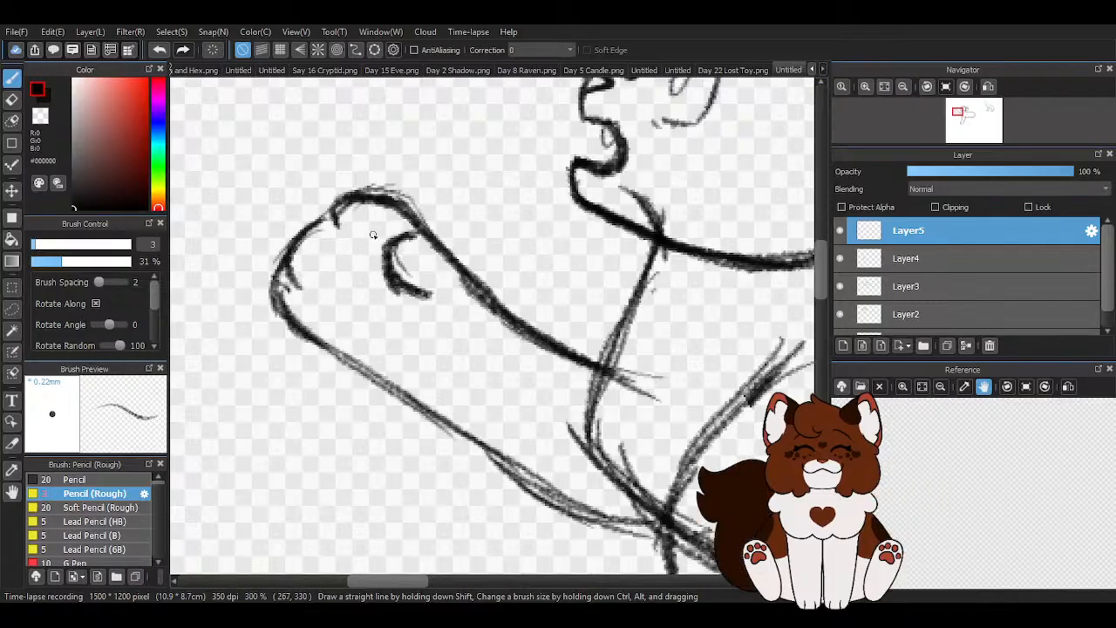
left_click_drag(328, 224, 275, 301)
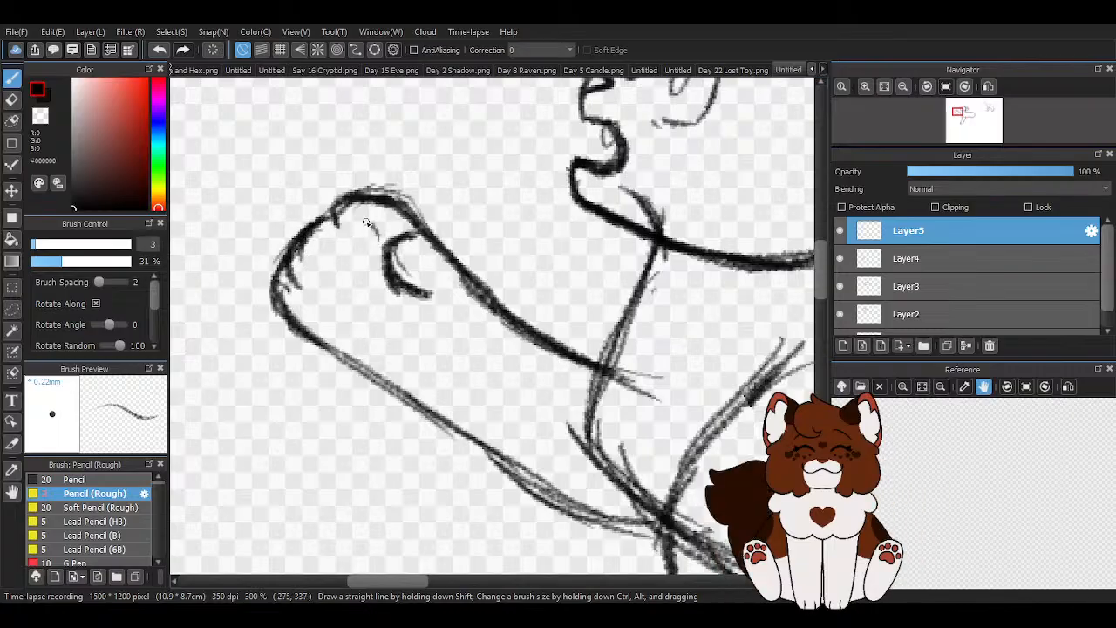
mouse_move(396, 282)
left_mouse_down()
mouse_move(364, 289)
mouse_move(371, 283)
mouse_move(341, 318)
mouse_move(372, 329)
left_mouse_up()
left_click_drag(426, 297, 377, 340)
mouse_move(312, 245)
left_mouse_down()
mouse_move(330, 261)
mouse_move(298, 287)
mouse_move(314, 303)
mouse_move(306, 310)
left_mouse_up()
scroll(320, 248, "down", 4)
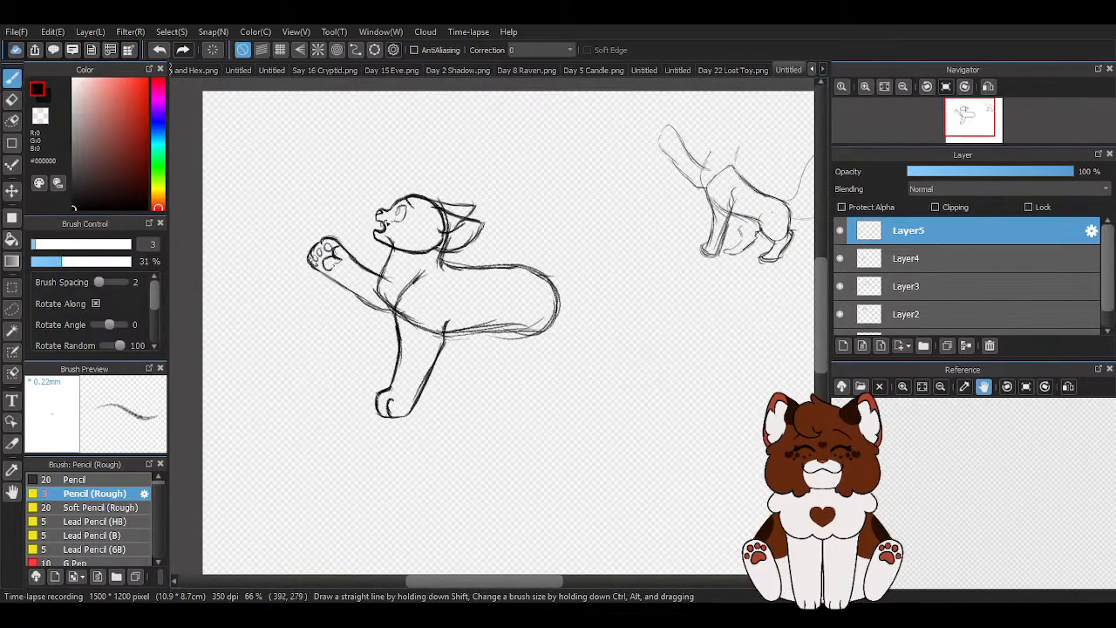
- Erase the whole raised foreleg, including its paw pads, from the new layer
scroll(333, 279, "up", 3)
key("e")
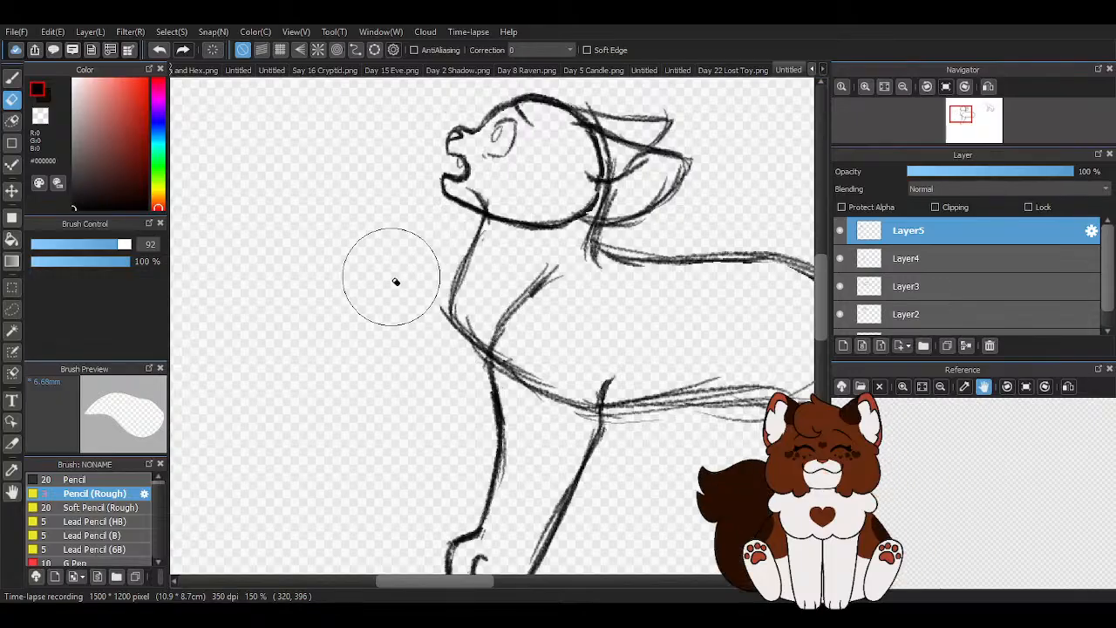
key("Right")
key("Right")
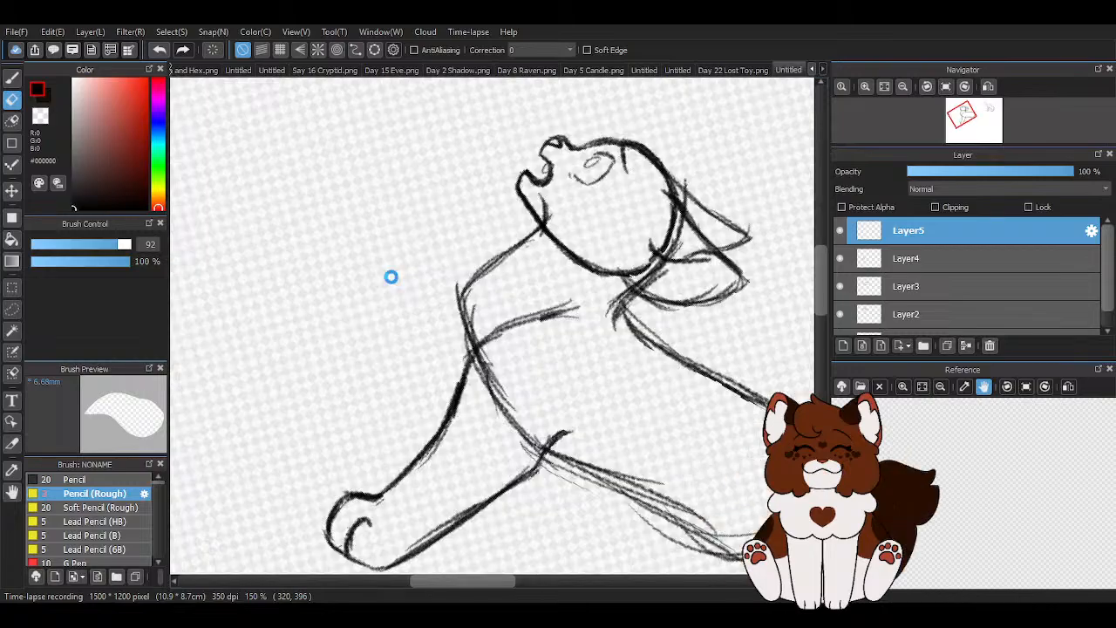
- Sketch a new raised paw in front of the chest with a rounded outline, oval toe pads and a main pad
left_click(6, 86)
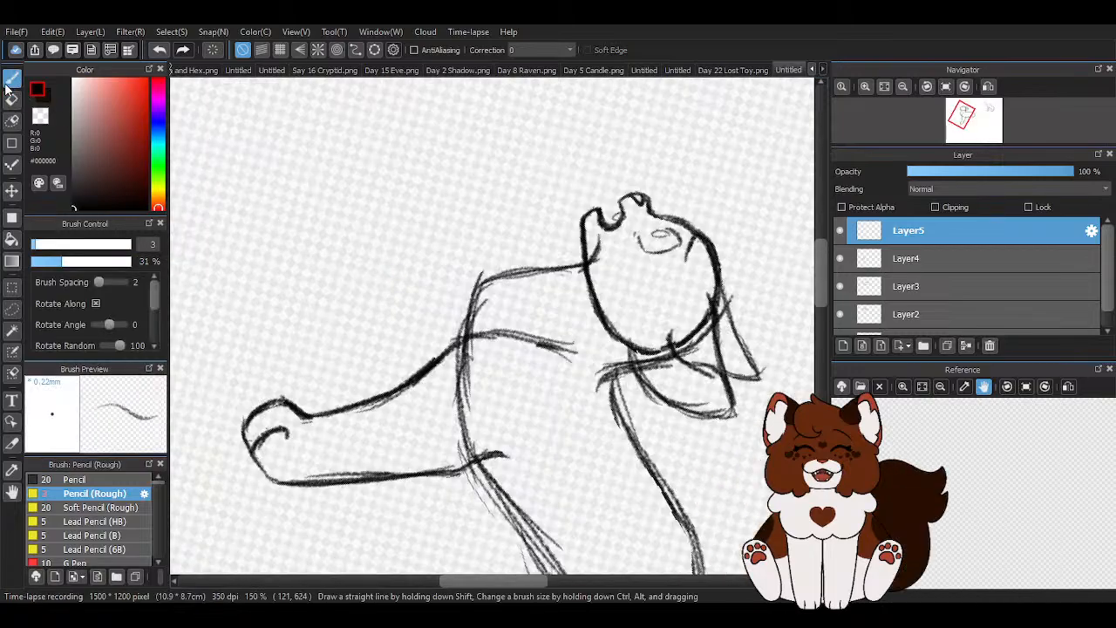
left_click(945, 86)
scroll(384, 274, "down", 2)
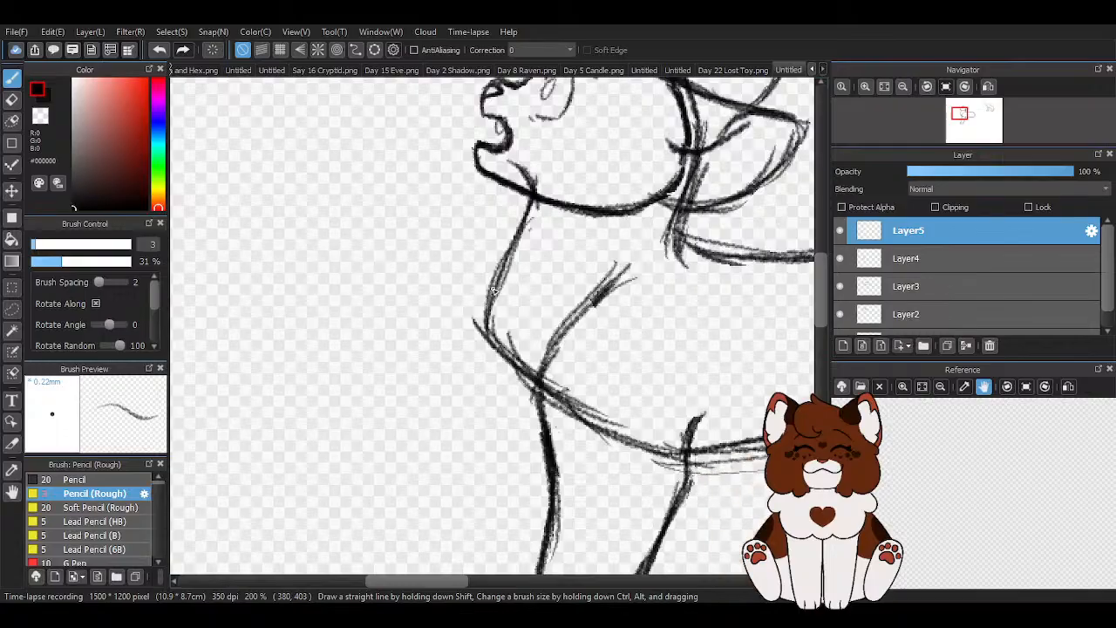
scroll(489, 289, "down", 1)
scroll(351, 255, "up", 1)
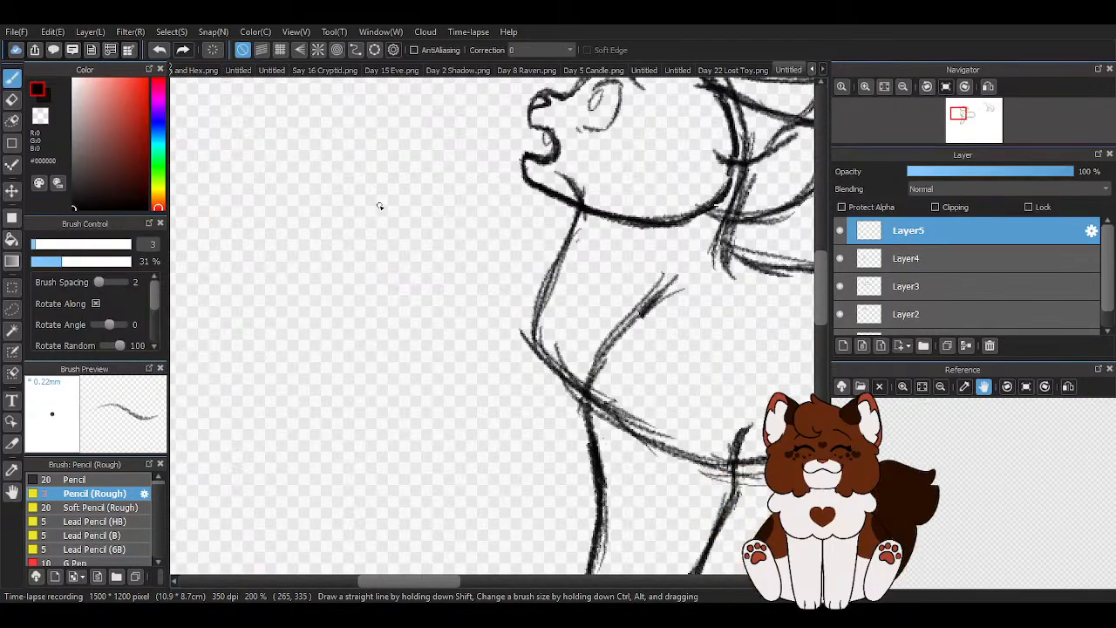
scroll(378, 206, "up", 1)
mouse_move(404, 184)
left_mouse_down()
mouse_move(321, 201)
mouse_move(294, 230)
mouse_move(297, 250)
left_mouse_up()
left_click_drag(402, 193, 443, 215)
mouse_move(366, 207)
left_mouse_down()
mouse_move(355, 236)
mouse_move(347, 204)
mouse_move(332, 228)
left_mouse_up()
mouse_move(340, 272)
left_mouse_down()
mouse_move(310, 251)
mouse_move(329, 288)
left_mouse_up()
mouse_move(377, 247)
left_mouse_down()
mouse_move(404, 258)
mouse_move(367, 253)
mouse_move(369, 308)
mouse_move(349, 286)
mouse_move(395, 298)
mouse_move(387, 304)
mouse_move(392, 286)
mouse_move(412, 281)
mouse_move(389, 226)
mouse_move(415, 260)
mouse_move(396, 250)
mouse_move(406, 224)
mouse_move(421, 263)
mouse_move(404, 245)
mouse_move(393, 251)
mouse_move(417, 266)
left_mouse_up()
- Extend the raised foreleg's upper and lower edges from the paw and close them with a rounded end before the chest
left_click_drag(427, 205, 504, 281)
left_click_drag(299, 234, 305, 279)
mouse_move(301, 239)
left_mouse_down()
mouse_move(311, 291)
mouse_move(359, 303)
mouse_move(514, 415)
left_mouse_up()
left_click_drag(380, 317, 516, 427)
left_click_drag(495, 270, 562, 335)
mouse_move(514, 289)
left_mouse_down()
mouse_move(564, 326)
mouse_move(534, 436)
left_mouse_up()
left_click_drag(568, 383, 519, 431)
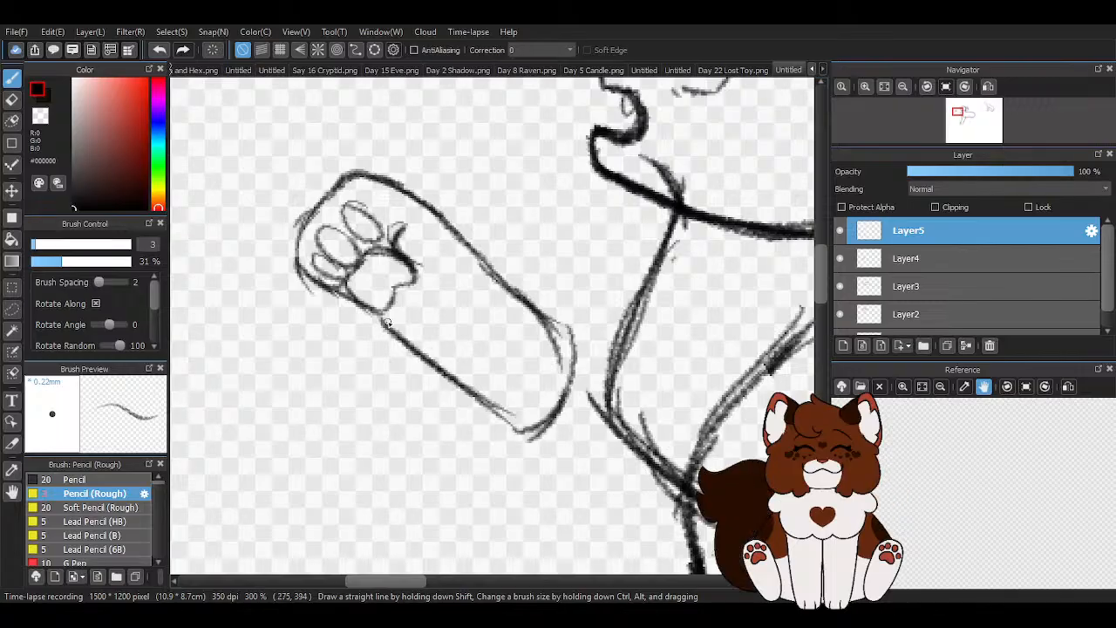
- Darken the raised foreleg's lower edge, upper edge and rounded elbow end
left_click_drag(379, 316, 551, 443)
mouse_move(497, 273)
left_mouse_down()
mouse_move(530, 358)
mouse_move(571, 382)
left_mouse_up()
mouse_move(514, 286)
left_mouse_down()
mouse_move(531, 359)
mouse_move(573, 386)
left_mouse_up()
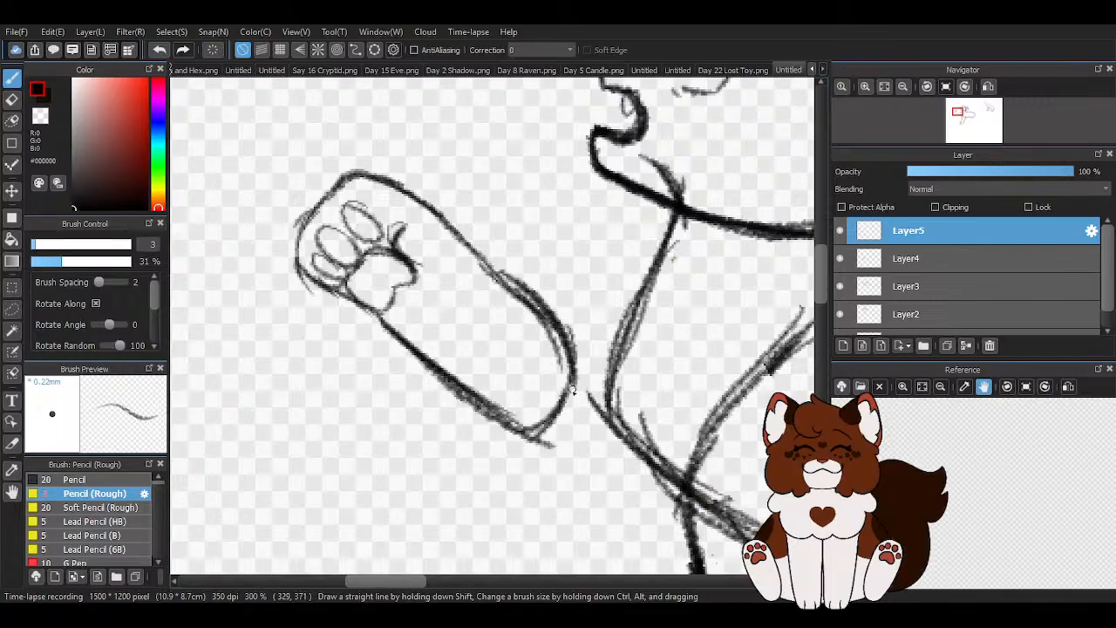
left_click_drag(448, 223, 559, 319)
scroll(503, 400, "down", 2)
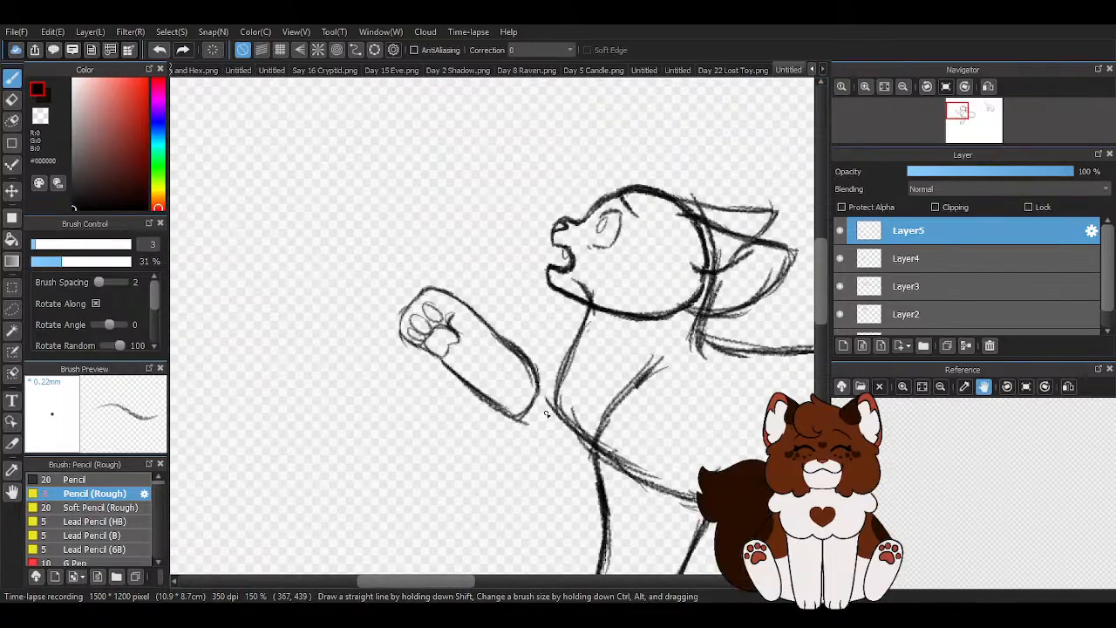
scroll(558, 414, "down", 2)
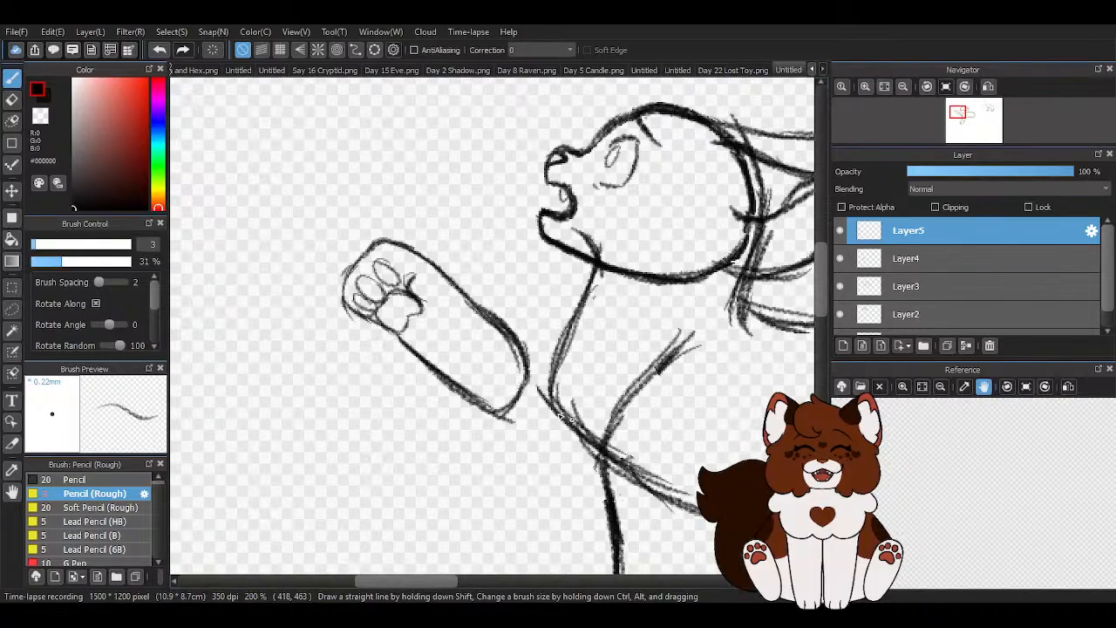
- Sketch short lines joining the raised foreleg's upper and lower edges to the neck and chest
scroll(541, 403, "up", 2)
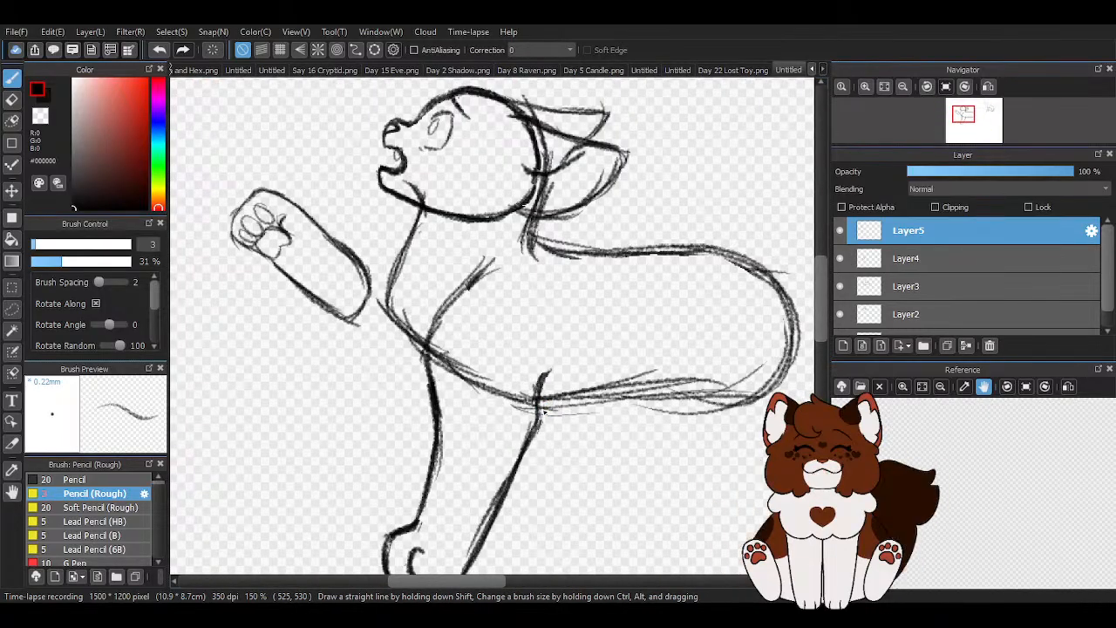
scroll(541, 323, "down", 1)
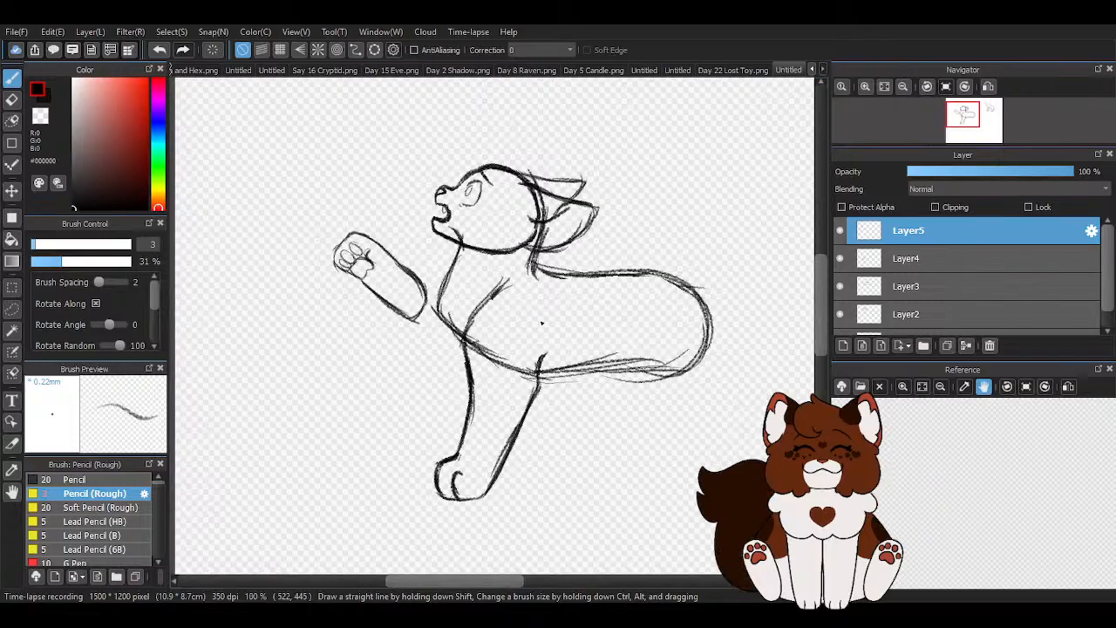
scroll(503, 324, "up", 2)
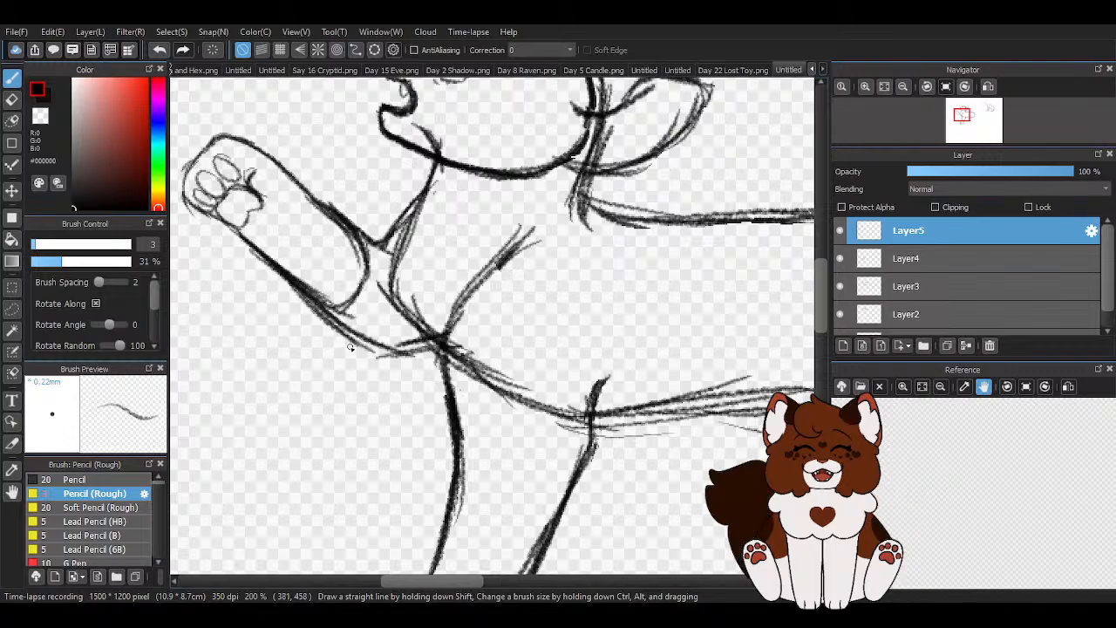
- Erase the raised foreleg's rounded elbow end and its joining lines at the chest with an 18-pixel eraser
key("e")
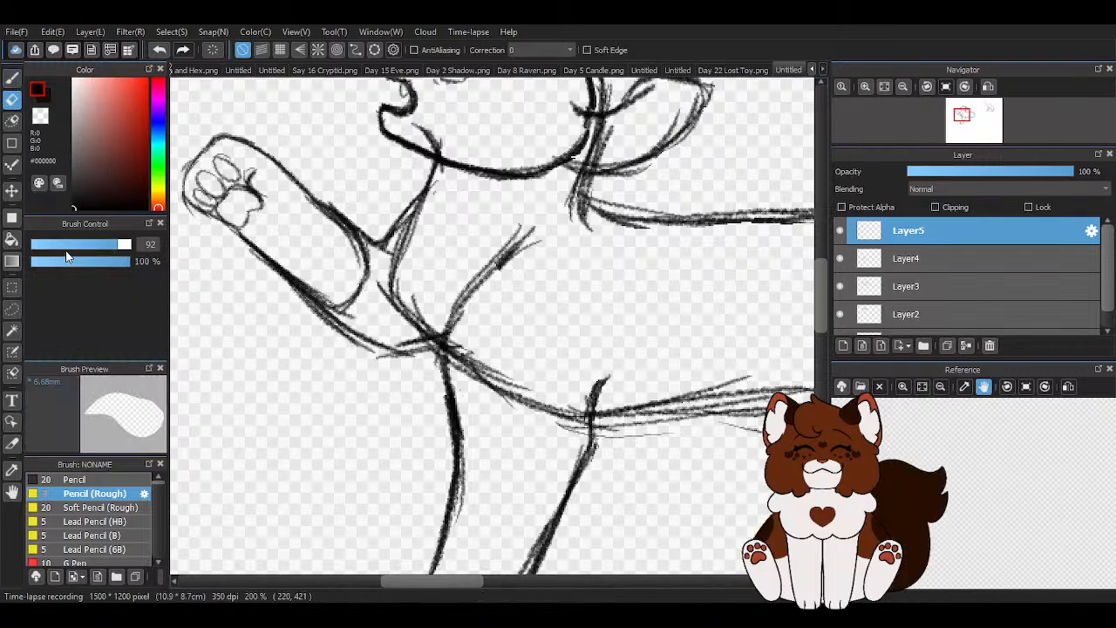
left_click(60, 245)
left_click_drag(60, 247, 70, 250)
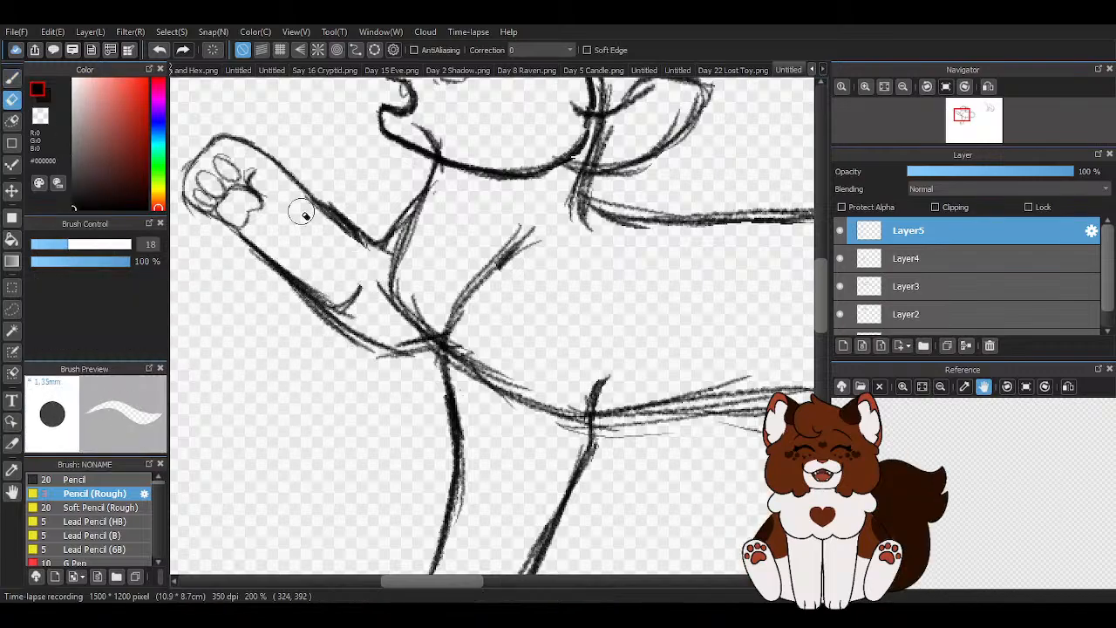
mouse_move(316, 275)
left_mouse_down()
mouse_move(343, 296)
mouse_move(248, 263)
mouse_move(369, 354)
mouse_move(445, 346)
left_mouse_up()
scroll(429, 303, "down", 1)
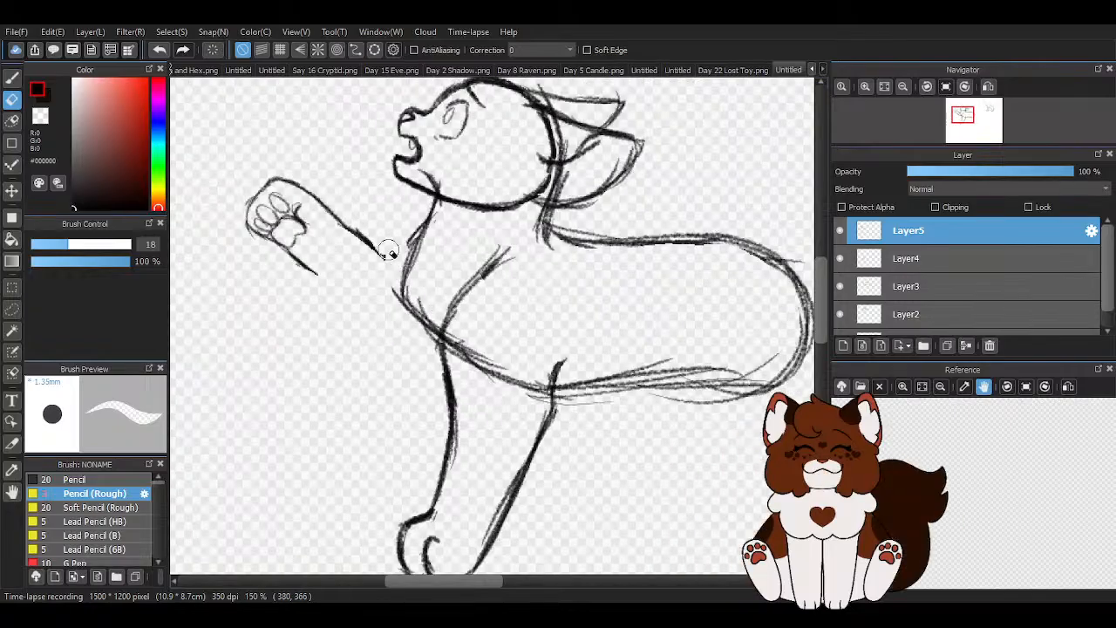
scroll(473, 232, "down", 3)
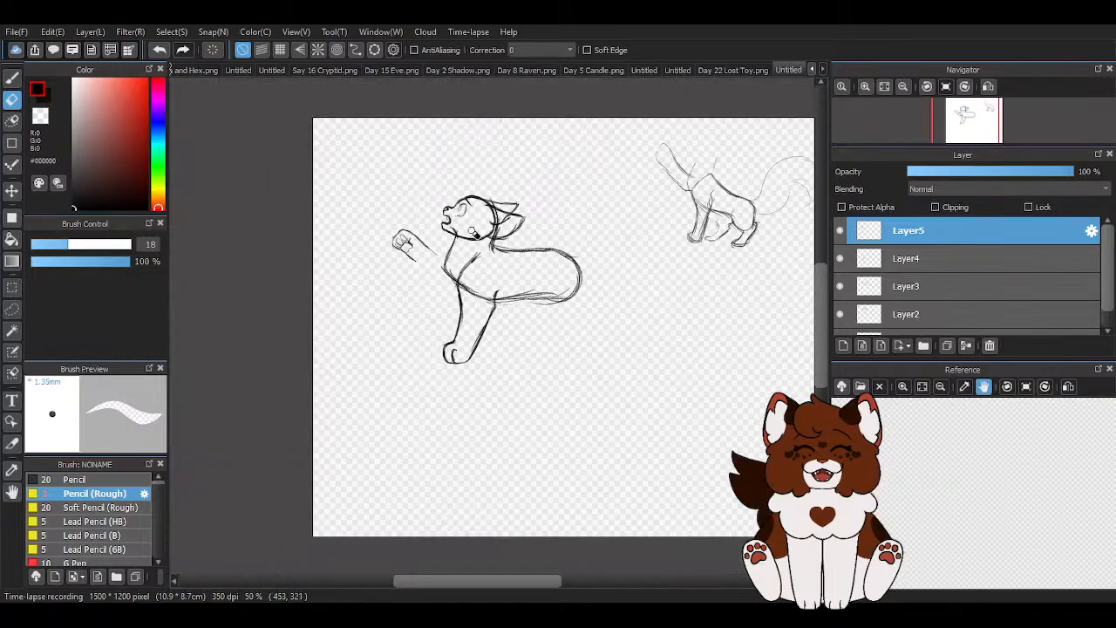
- Redraw the raised foreleg's lower edge with the rough pencil and connect both edges to the neck and chest at an angle
left_click(12, 76)
scroll(436, 257, "up", 4)
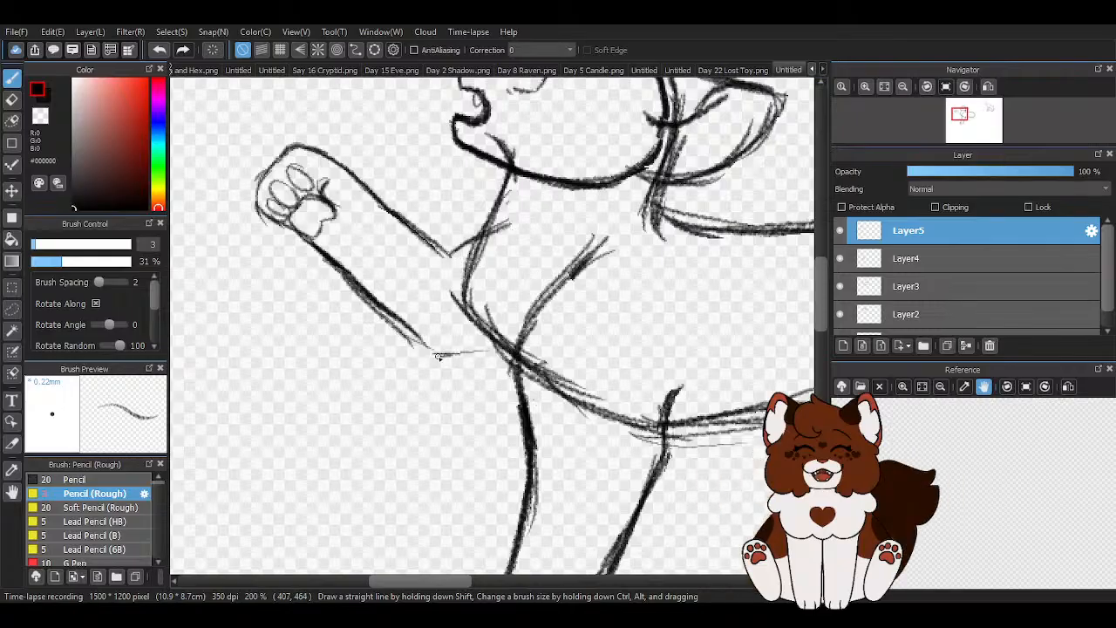
scroll(450, 360, "down", 4)
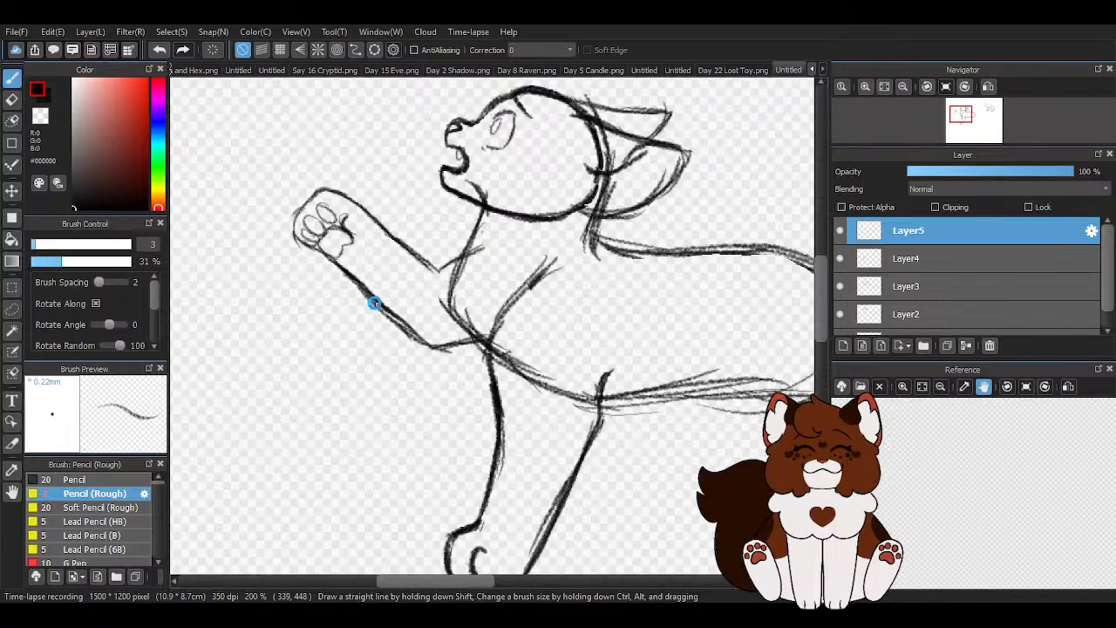
scroll(374, 296, "up", 4)
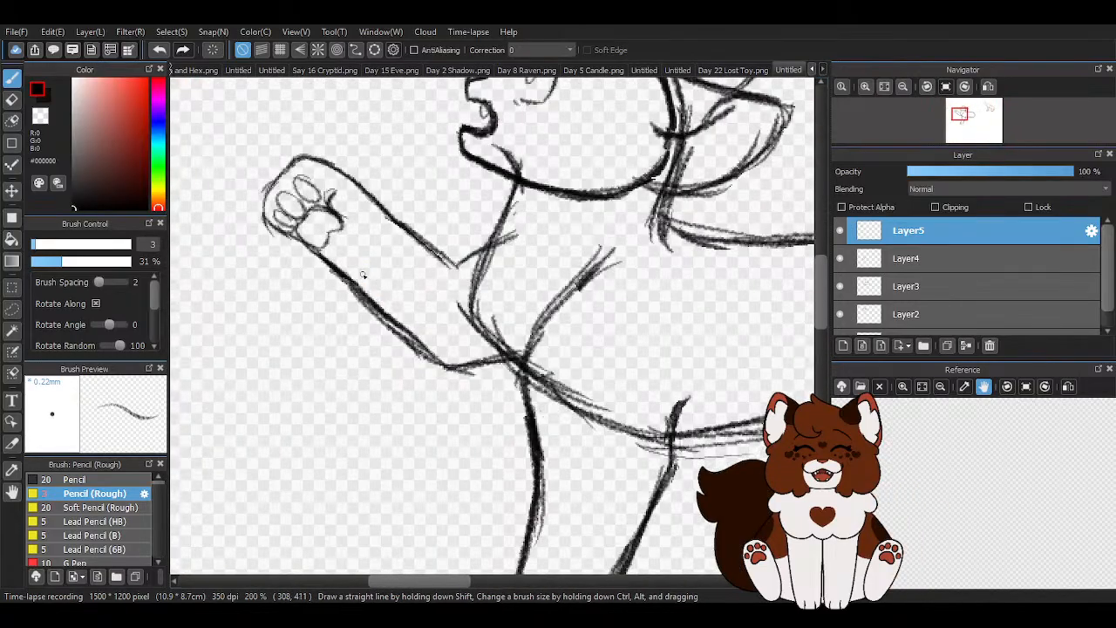
- Move the raised foreleg slightly upward and erase the angled lines joining it to the neck and chest
left_click(12, 191)
mouse_move(273, 261)
left_mouse_down()
mouse_move(304, 276)
mouse_move(279, 236)
left_mouse_up()
key("e")
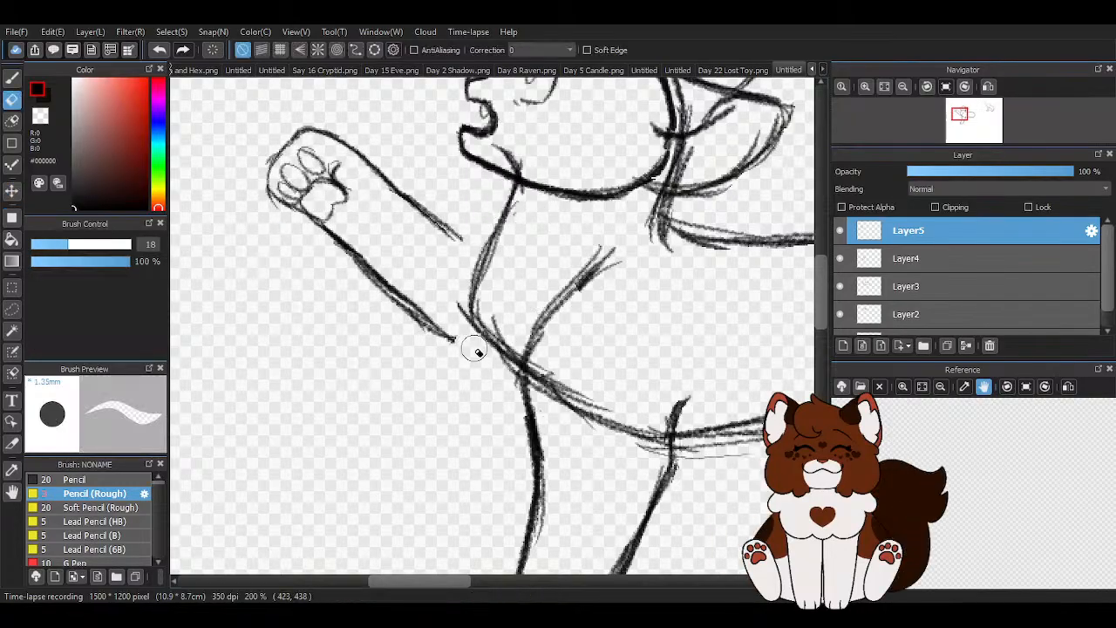
- Sketch smoother curved lines that connect the raised foreleg's upper edge to the neck and its lower edge to the chest
key("p")
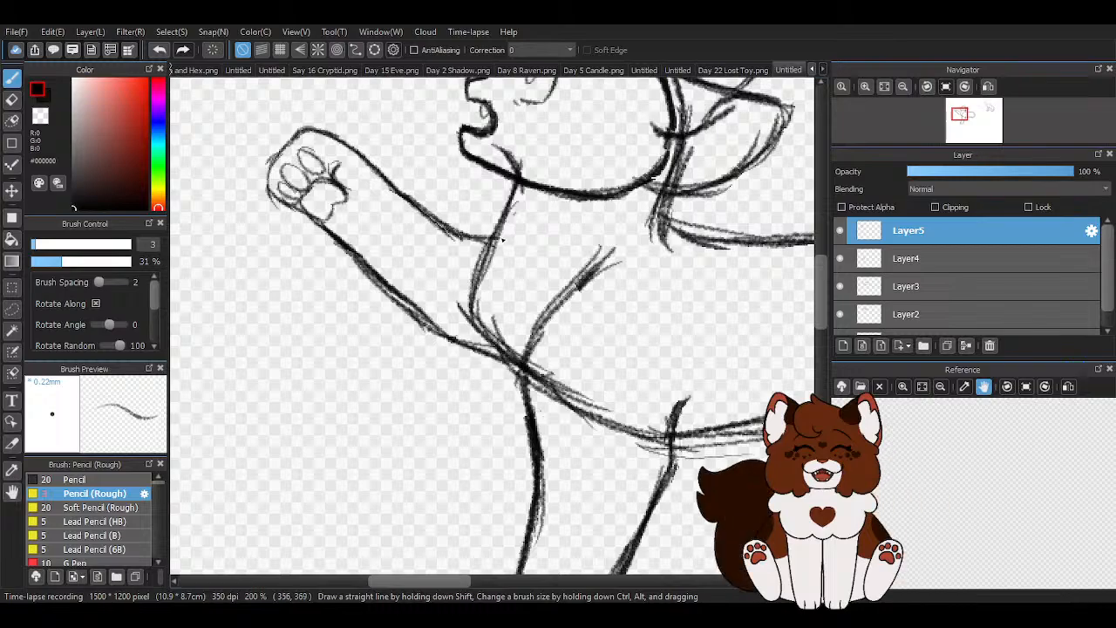
scroll(499, 270, "down", 3)
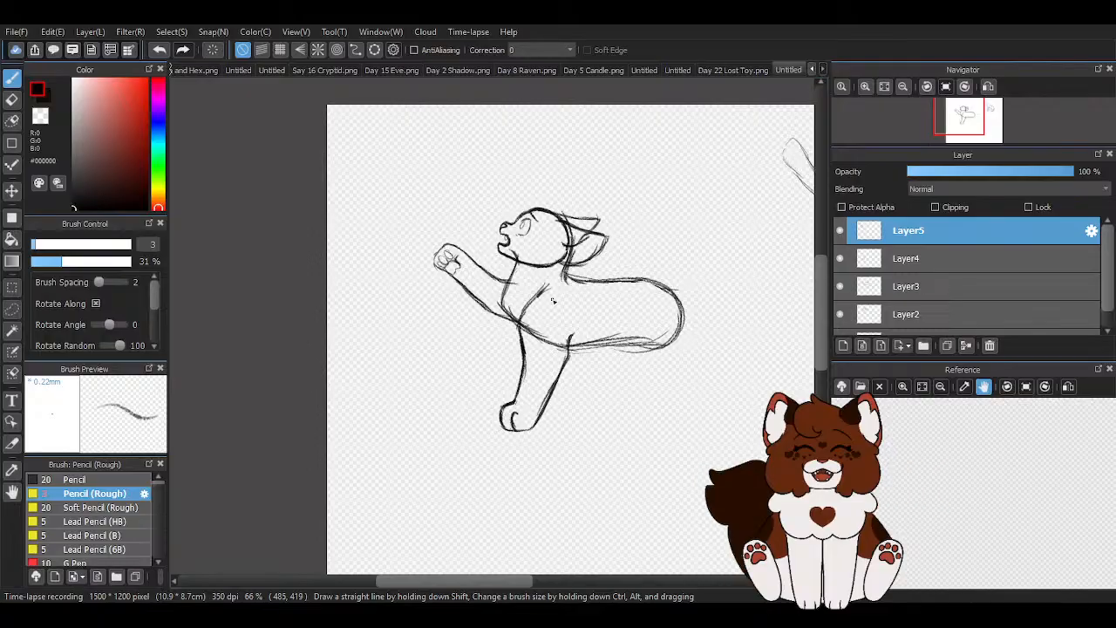
scroll(378, 241, "down", 1)
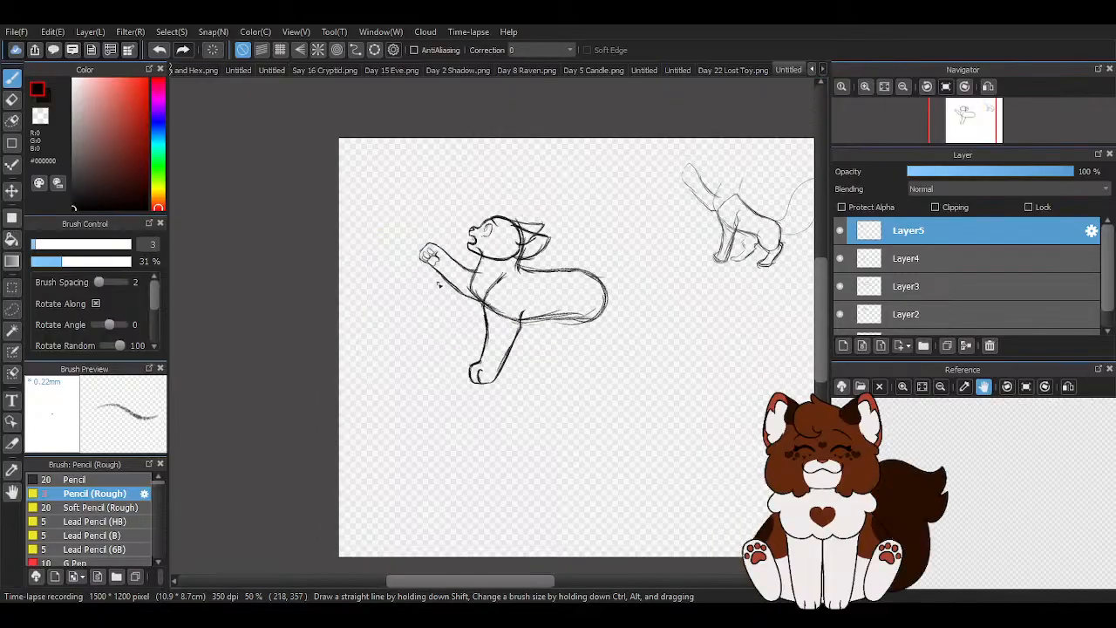
- Move the standing foreleg on Layer4 about 7 pixels right and 11 pixels up
scroll(572, 350, "up", 2)
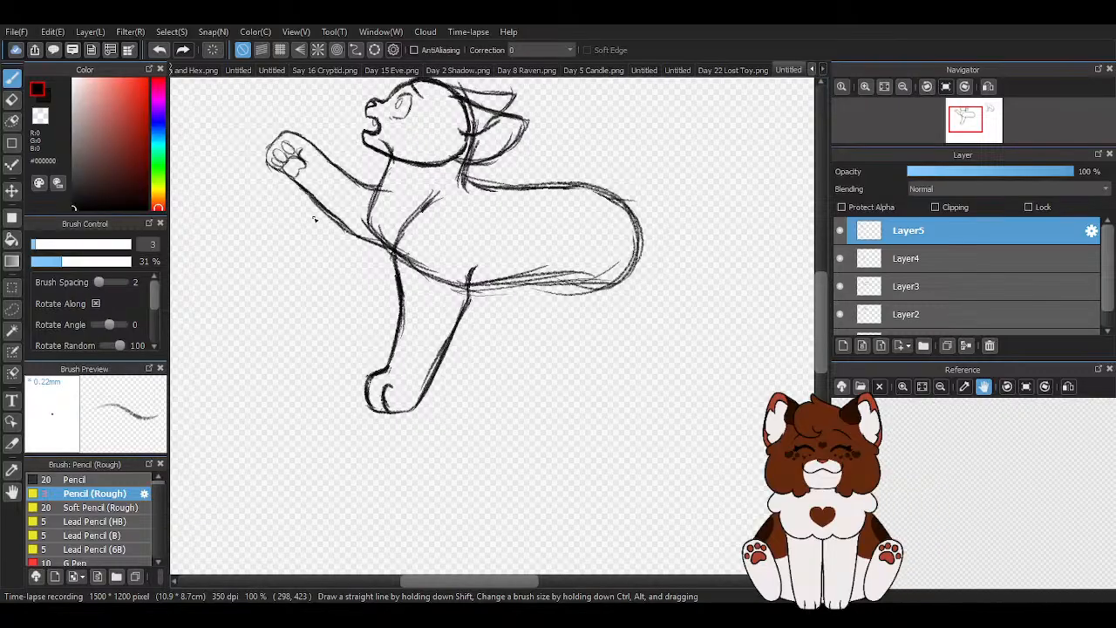
left_click(871, 259)
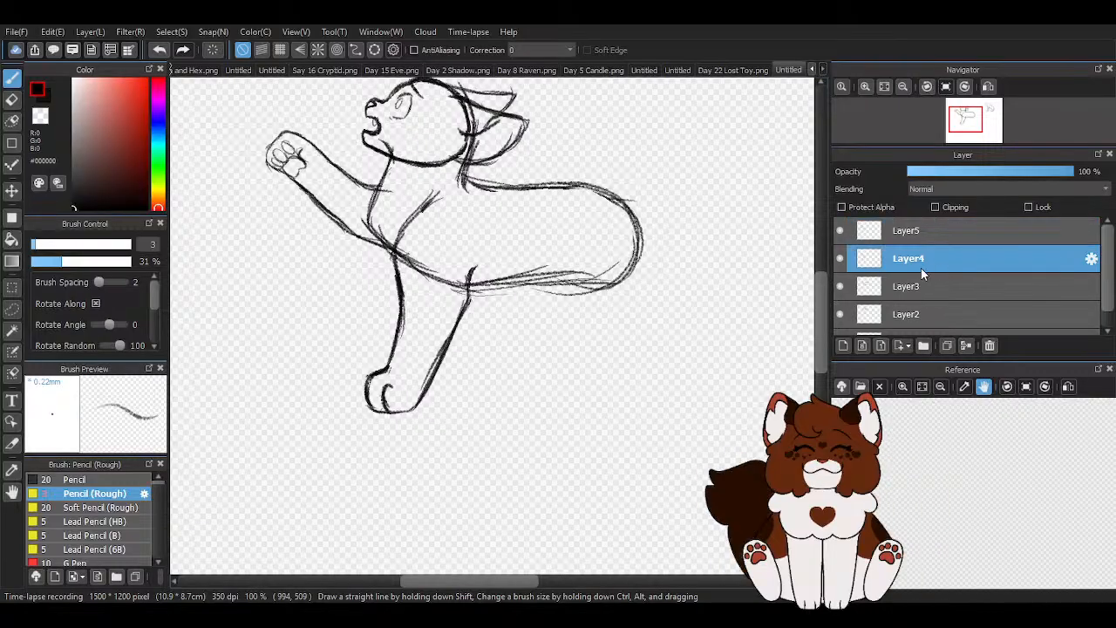
left_click(12, 190)
left_click_drag(398, 293, 427, 299)
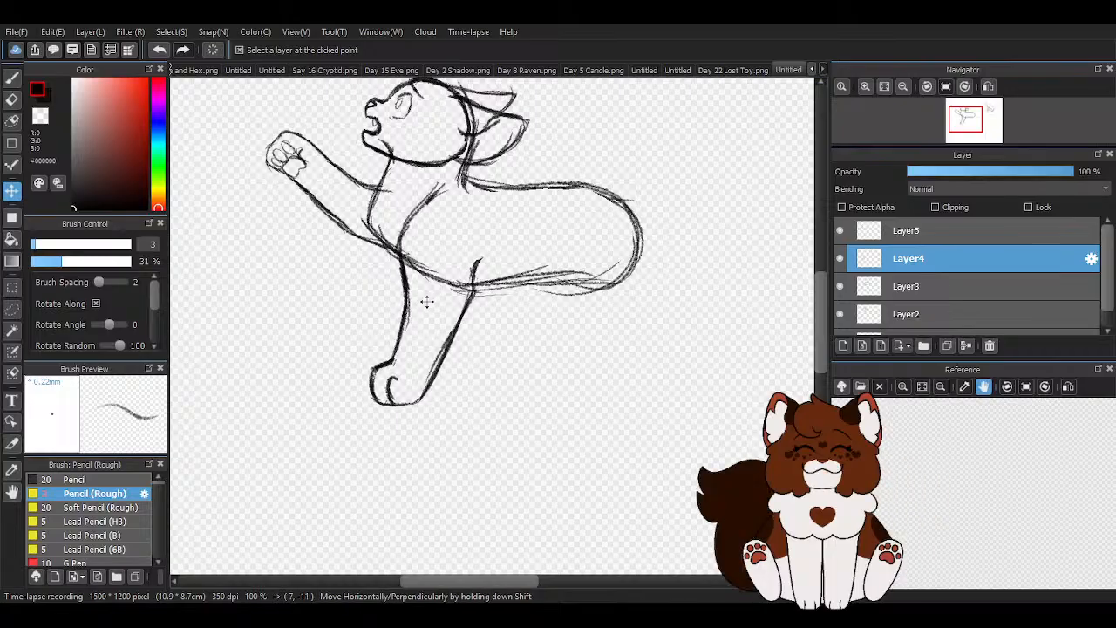
left_click(964, 232)
left_click(953, 253)
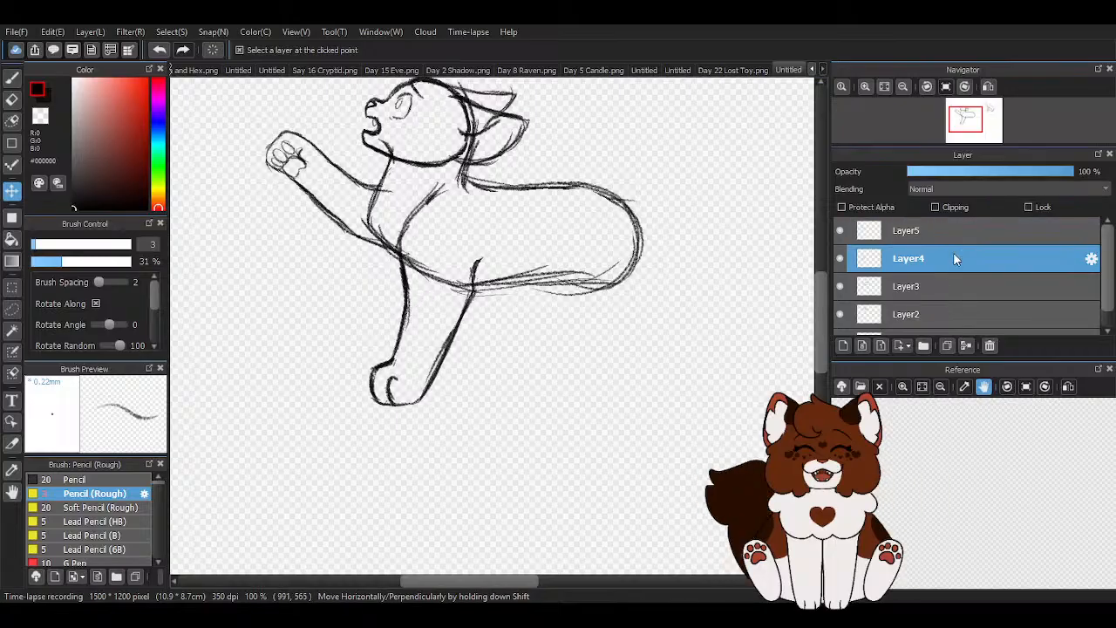
- Transform the standing foreleg to be slightly narrower and shift it a little right and upward
key("ctrl+t")
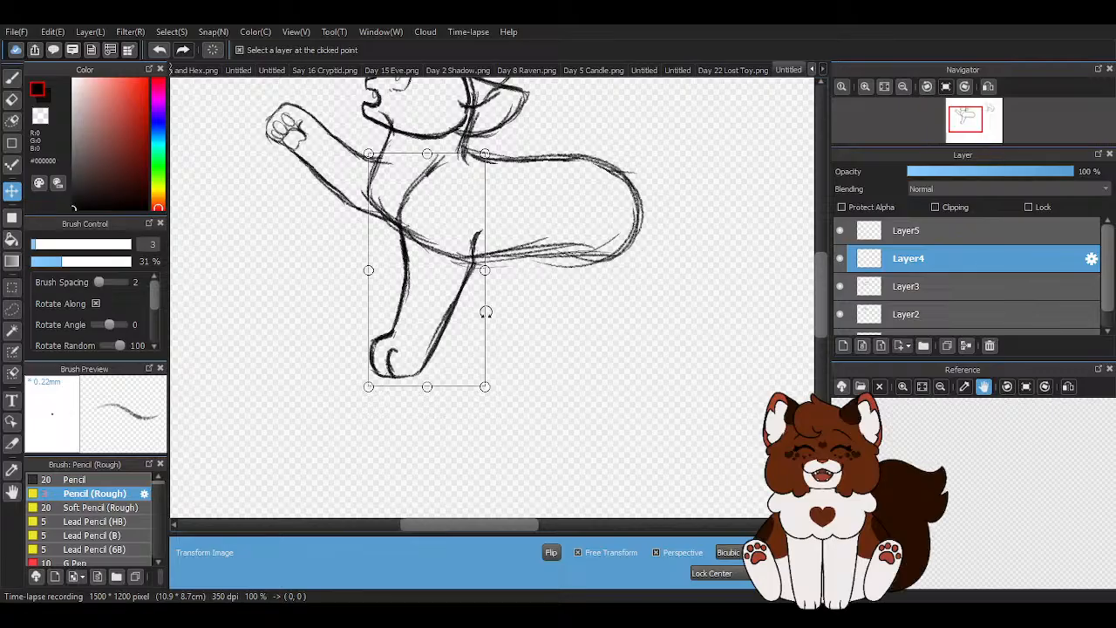
left_click_drag(485, 270, 477, 270)
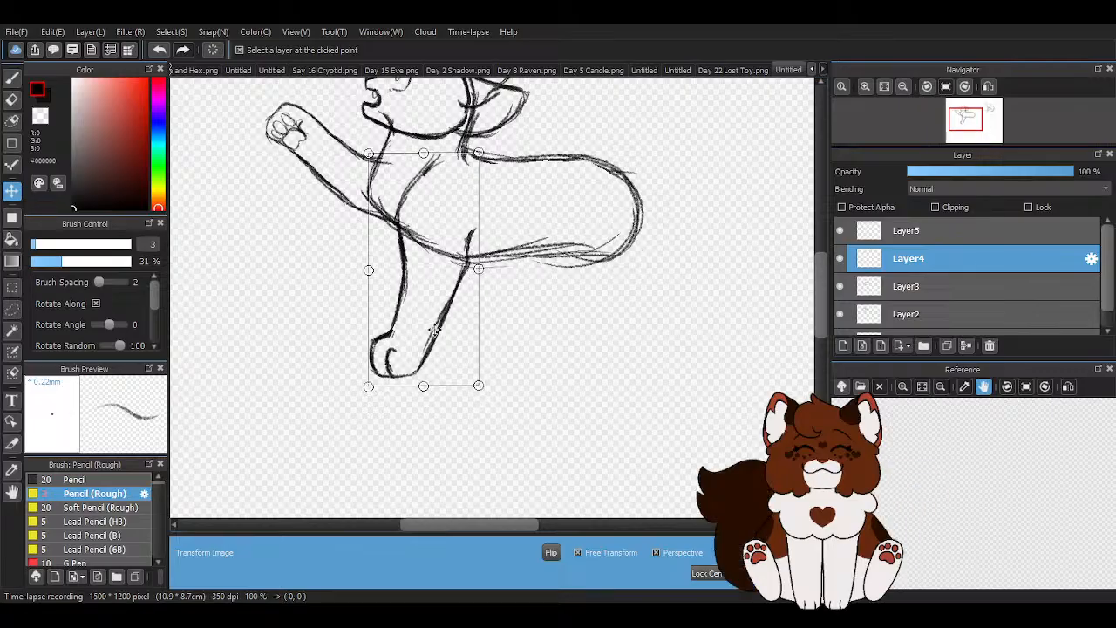
left_click_drag(404, 357, 411, 354)
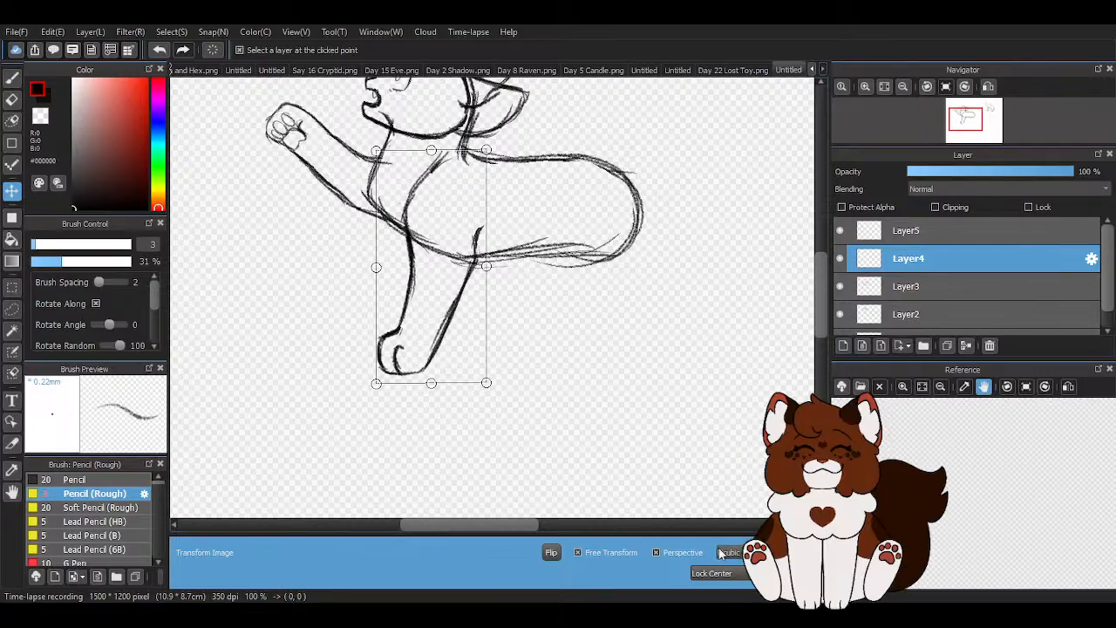
key("Return")
- Try to reshape the standing foreleg's paw with a flatter, squarer underside using pencil and transparent strokes
scroll(401, 362, "up", 3)
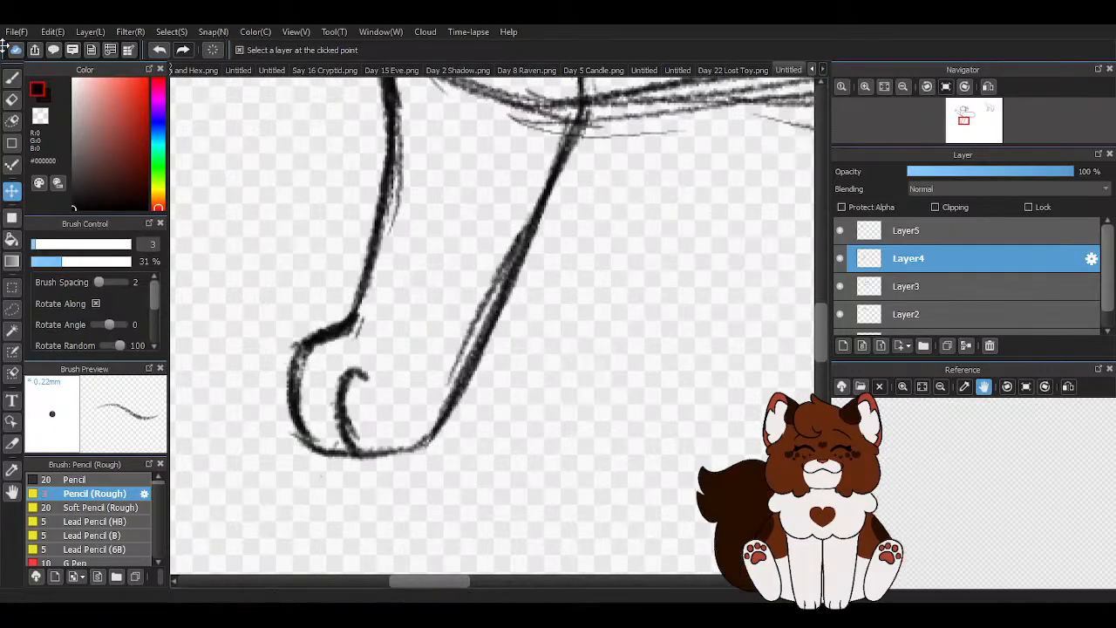
key("b")
mouse_move(302, 422)
left_mouse_down()
mouse_move(356, 409)
mouse_move(390, 431)
left_mouse_up()
mouse_move(301, 428)
left_mouse_down()
mouse_move(356, 410)
mouse_move(400, 441)
mouse_move(395, 420)
mouse_move(453, 411)
left_mouse_up()
left_click_drag(475, 370, 433, 425)
left_click_drag(485, 324, 420, 436)
key("z")
mouse_move(302, 443)
left_mouse_down()
mouse_move(401, 460)
mouse_move(354, 453)
left_mouse_up()
mouse_move(294, 433)
left_mouse_down()
mouse_move(360, 456)
mouse_move(439, 436)
left_mouse_up()
left_click_drag(352, 460, 429, 444)
left_click_drag(292, 431, 325, 441)
mouse_move(483, 414)
left_mouse_down()
mouse_move(415, 449)
mouse_move(431, 441)
left_mouse_up()
left_click_drag(494, 338, 425, 439)
left_click_drag(310, 449, 320, 453)
- Undo the strokes that flattened the standing foreleg's paw
scroll(321, 453, "down", 3)
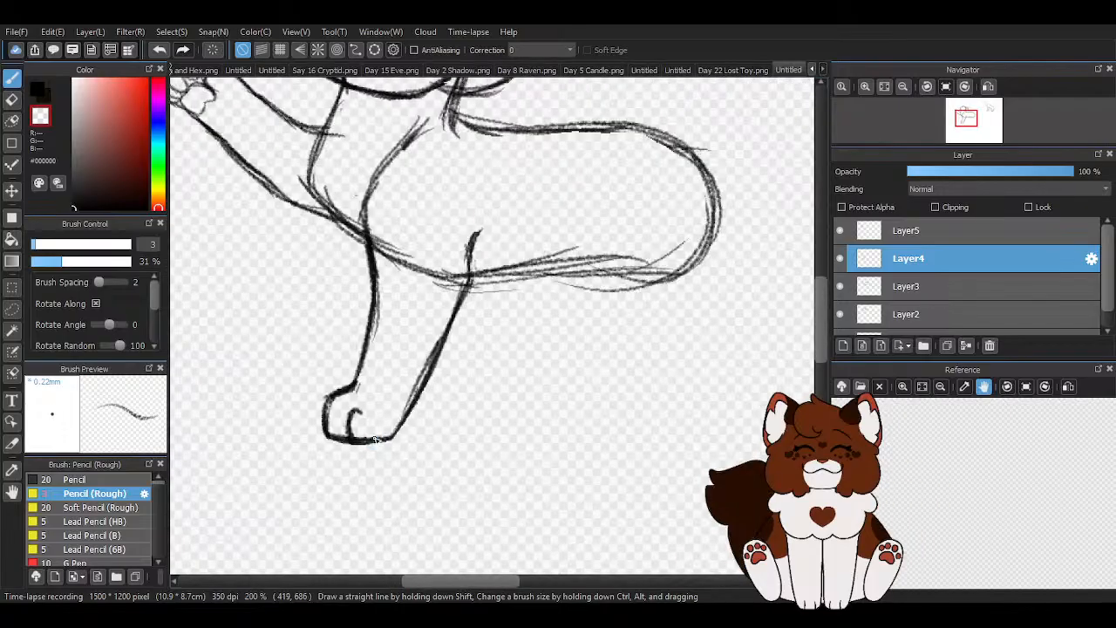
scroll(227, 187, "up", 1)
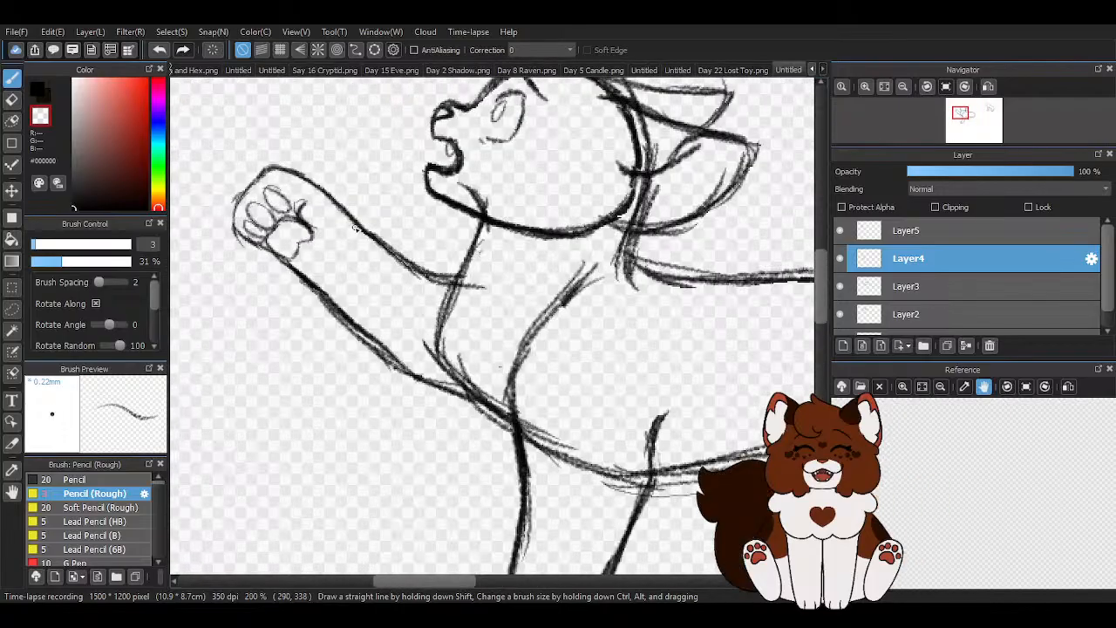
scroll(357, 228, "down", 4)
scroll(367, 267, "up", 2)
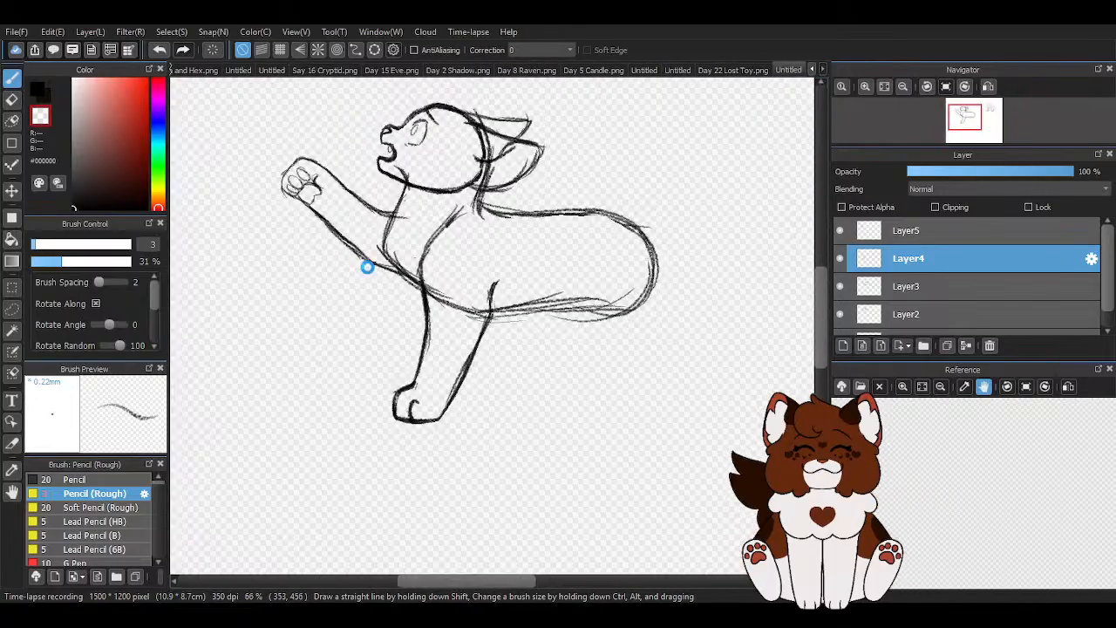
left_click(160, 49)
left_click(160, 50)
left_click(161, 49)
left_click(161, 49)
left_click(161, 50)
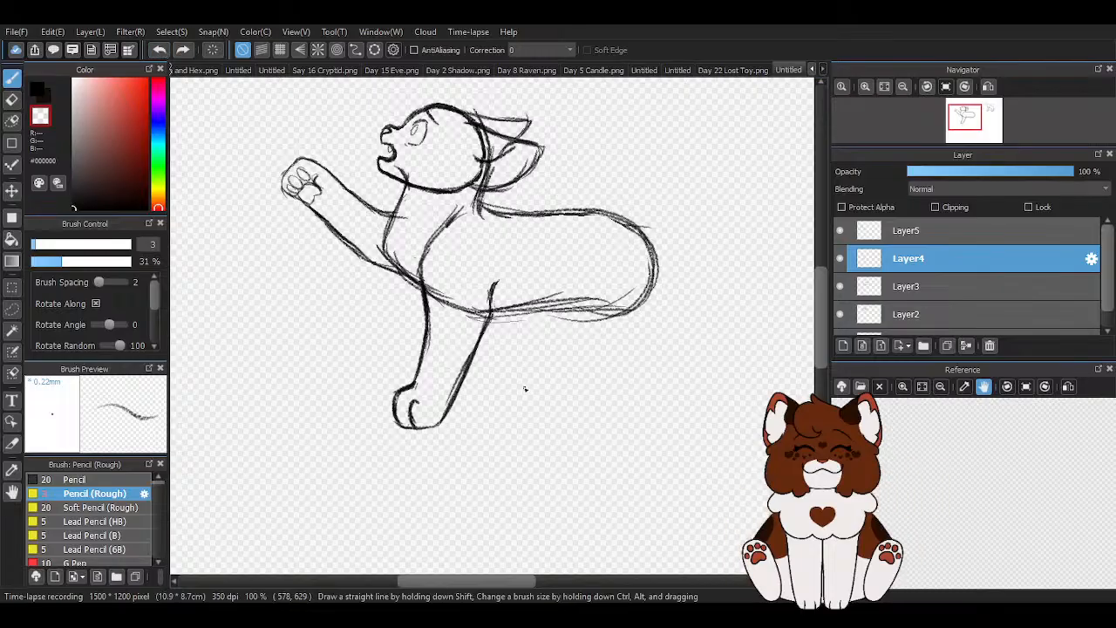
- Extend the standing foreleg's rear edge into the torso and clean up its paw outline with the transparent colour
scroll(514, 358, "up", 2)
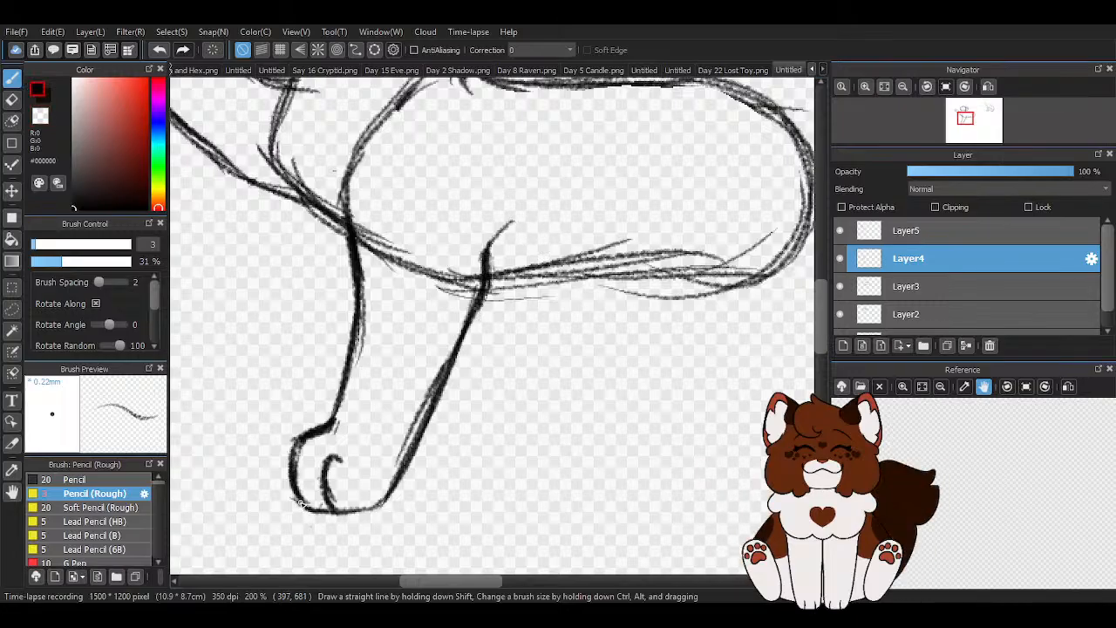
scroll(301, 504, "up", 1)
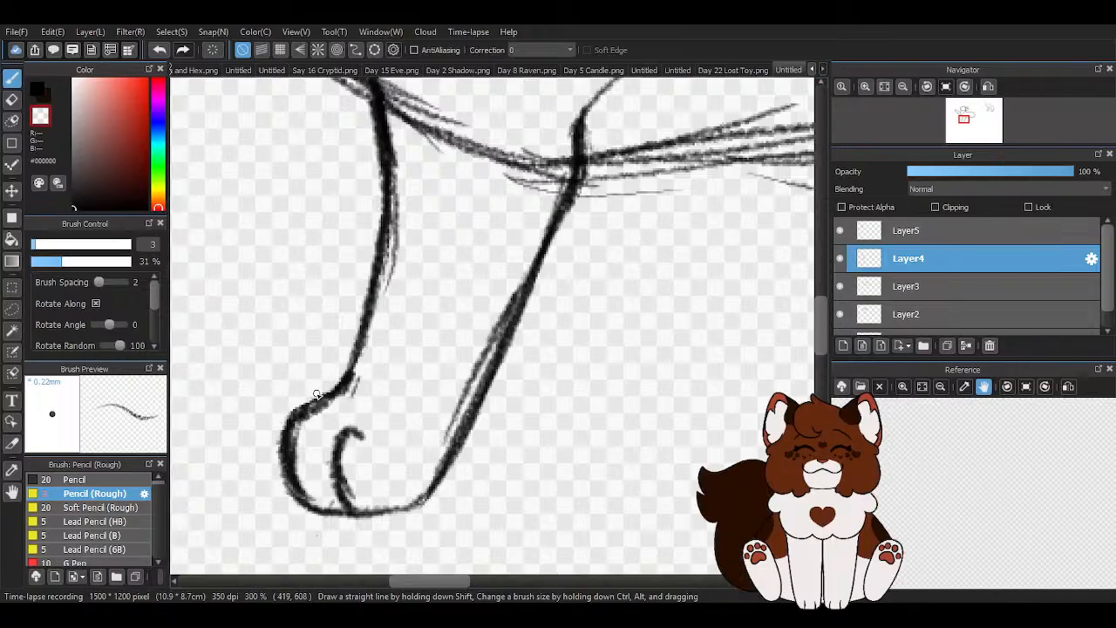
scroll(294, 440, "down", 2)
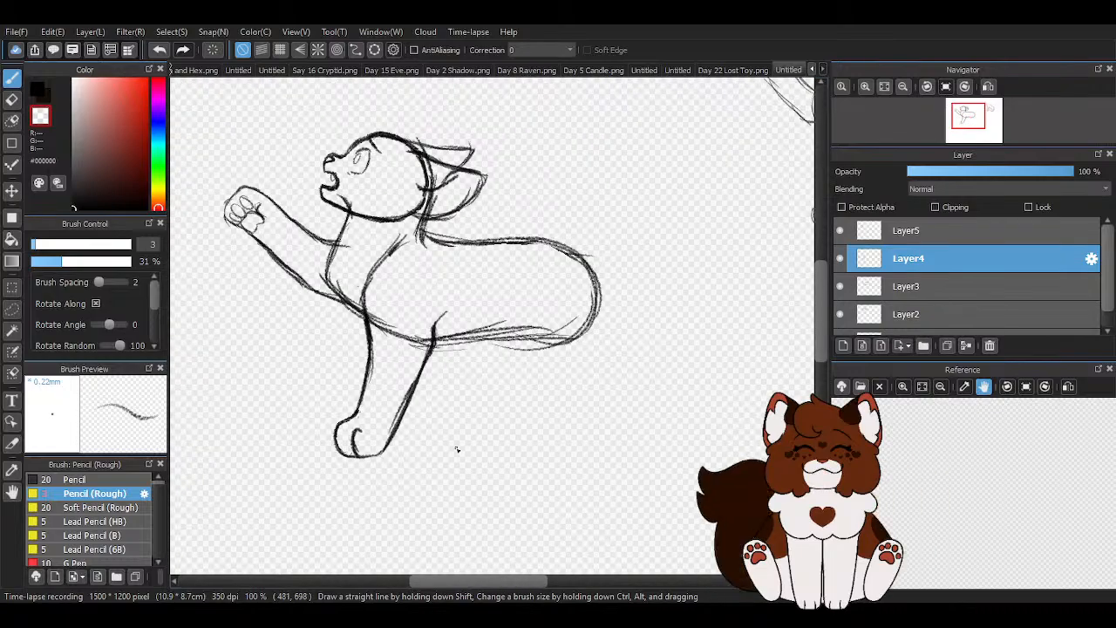
scroll(428, 456, "down", 1)
scroll(543, 389, "down", 1)
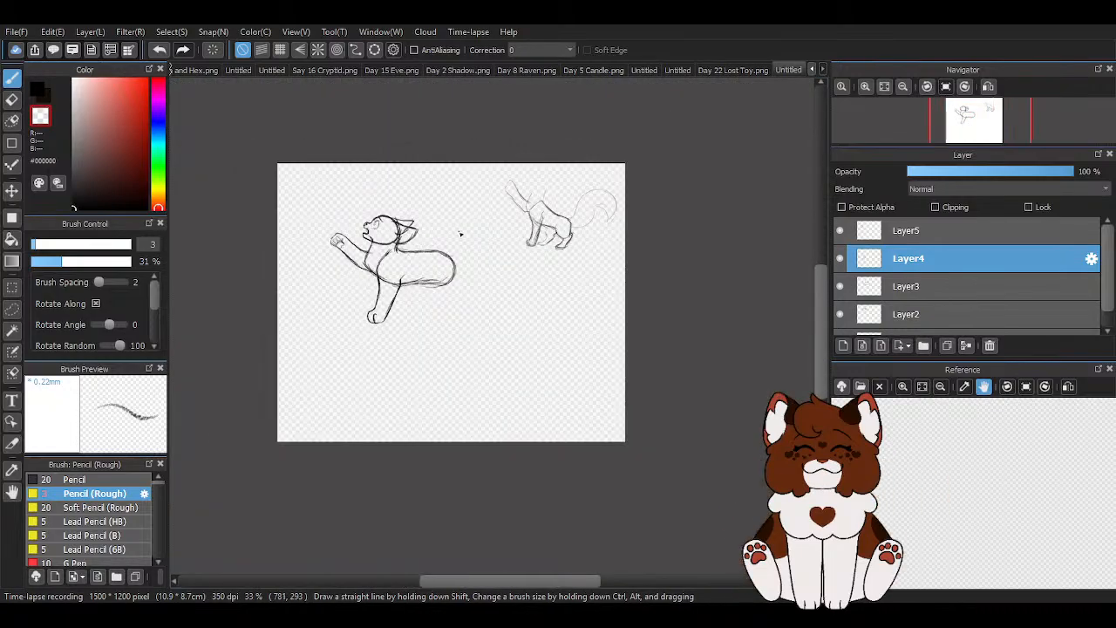
- Switch the drawing colour back to black and add a new layer above Layer5
left_click(39, 94)
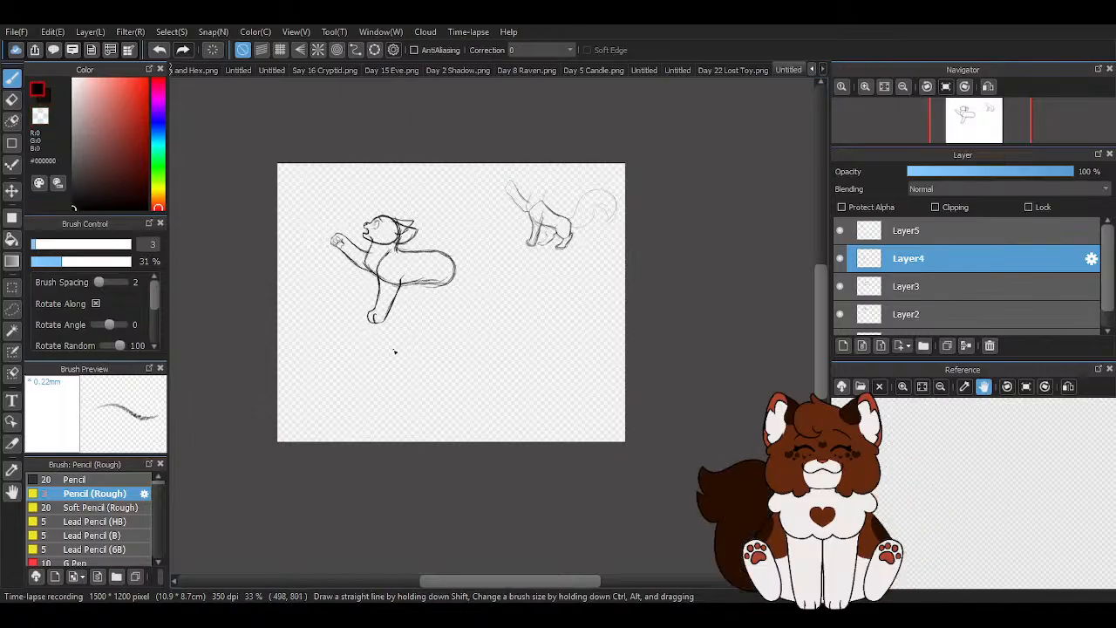
scroll(406, 330, "up", 2)
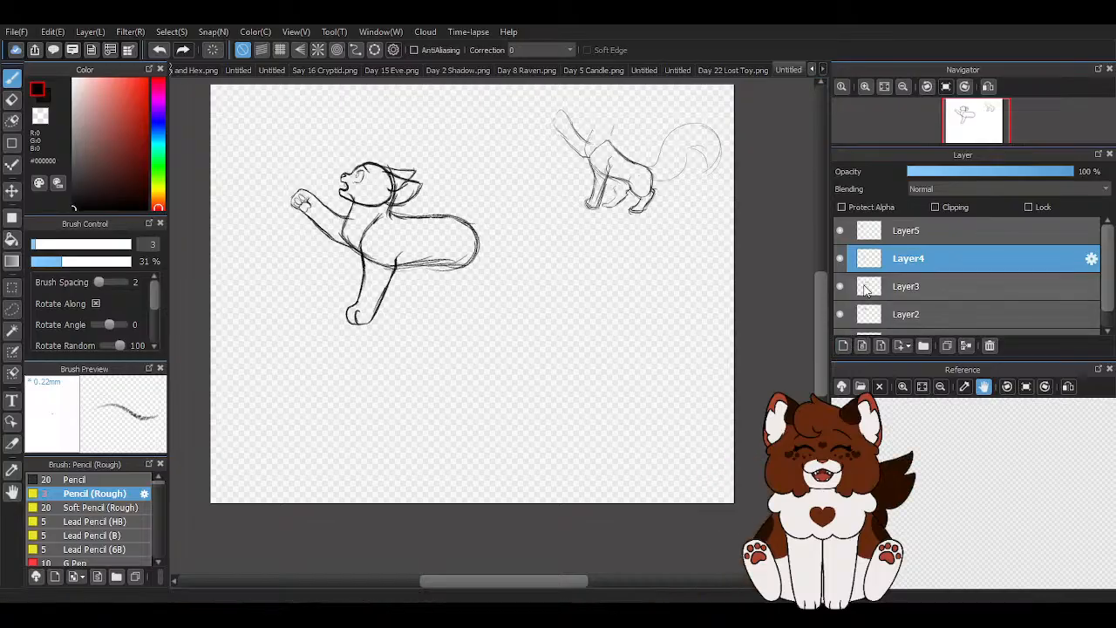
left_click(883, 234)
left_click(842, 345)
- Sketch a lower, sloping back line toward the rump and the curved front edge of the hind thigh below the belly
scroll(510, 344, "up", 2)
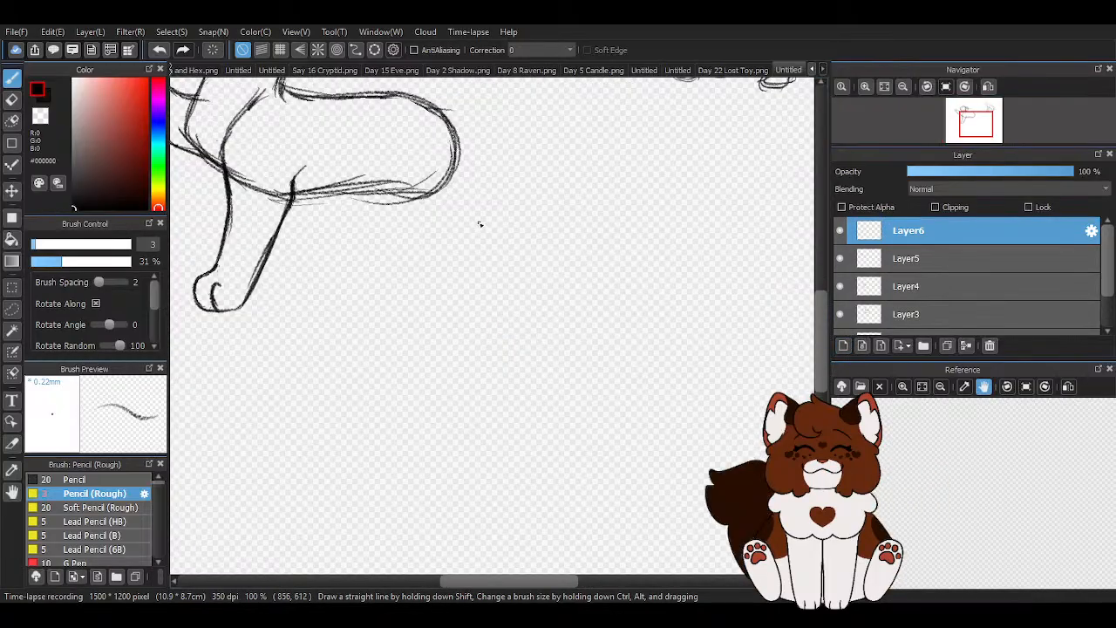
scroll(483, 274, "down", 2)
scroll(434, 169, "up", 2)
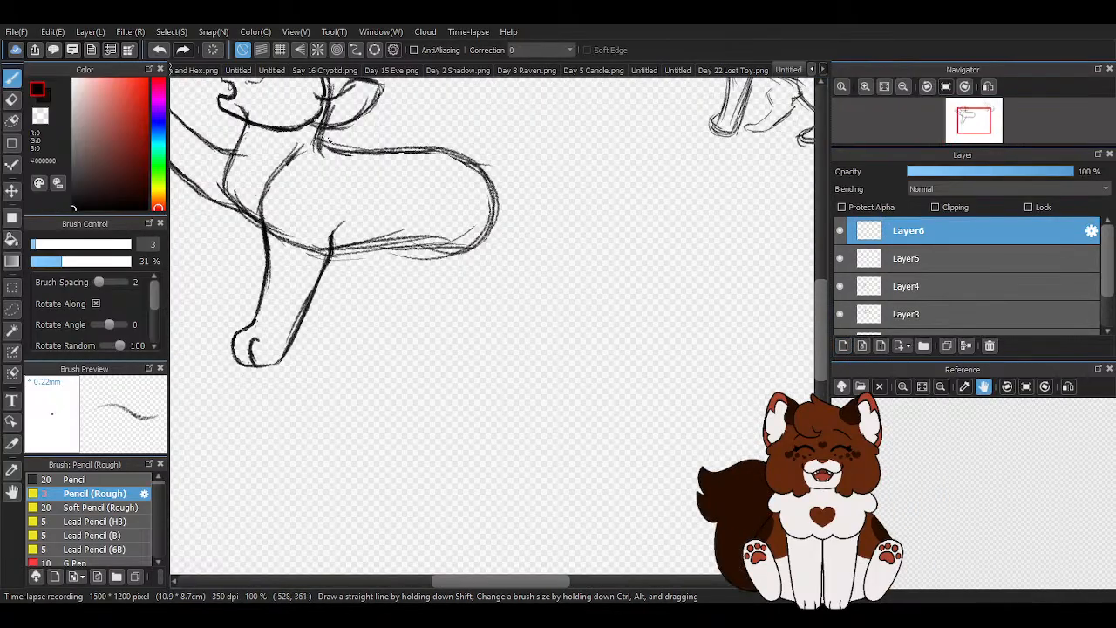
mouse_move(328, 147)
left_mouse_down()
mouse_move(425, 180)
mouse_move(458, 168)
left_mouse_up()
mouse_move(358, 157)
left_mouse_down()
mouse_move(474, 200)
mouse_move(525, 293)
left_mouse_up()
left_click_drag(408, 248, 481, 305)
mouse_move(413, 250)
left_mouse_down()
mouse_move(466, 305)
mouse_move(490, 307)
left_mouse_up()
left_click_drag(329, 253, 413, 268)
- Round off the hind thigh, extend the rump line down to the hock and rough in guides for the lower hind leg
mouse_move(465, 309)
left_mouse_down()
mouse_move(516, 299)
mouse_move(523, 275)
left_mouse_up()
left_click_drag(473, 201, 529, 280)
mouse_move(523, 280)
left_mouse_down()
mouse_move(596, 357)
mouse_move(575, 317)
mouse_move(591, 375)
mouse_move(518, 377)
left_mouse_up()
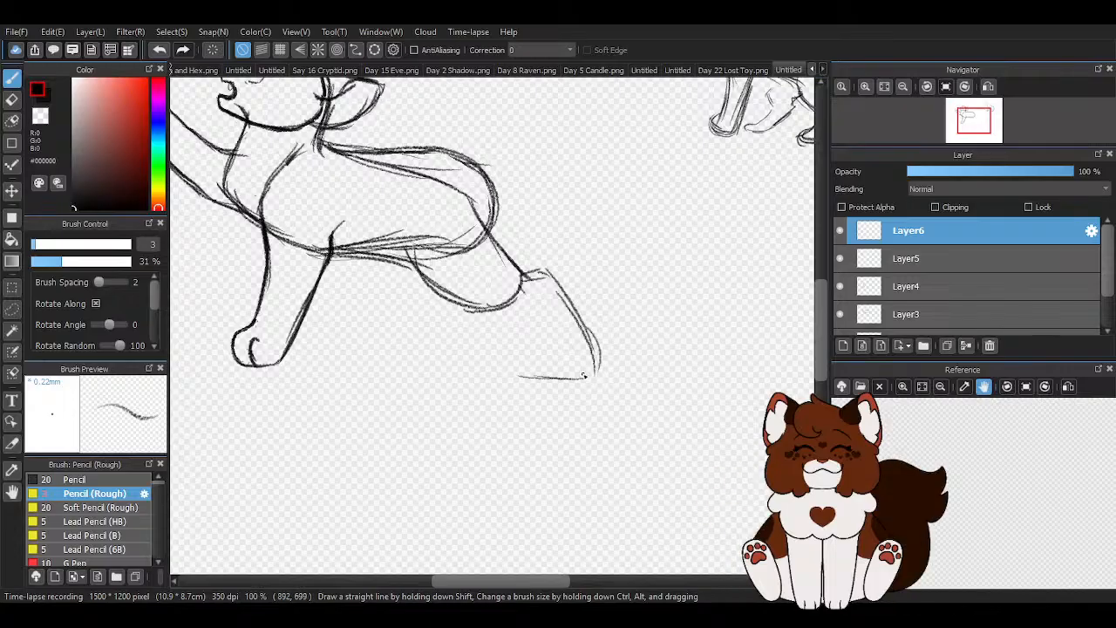
scroll(567, 364, "up", 1)
scroll(485, 342, "down", 1)
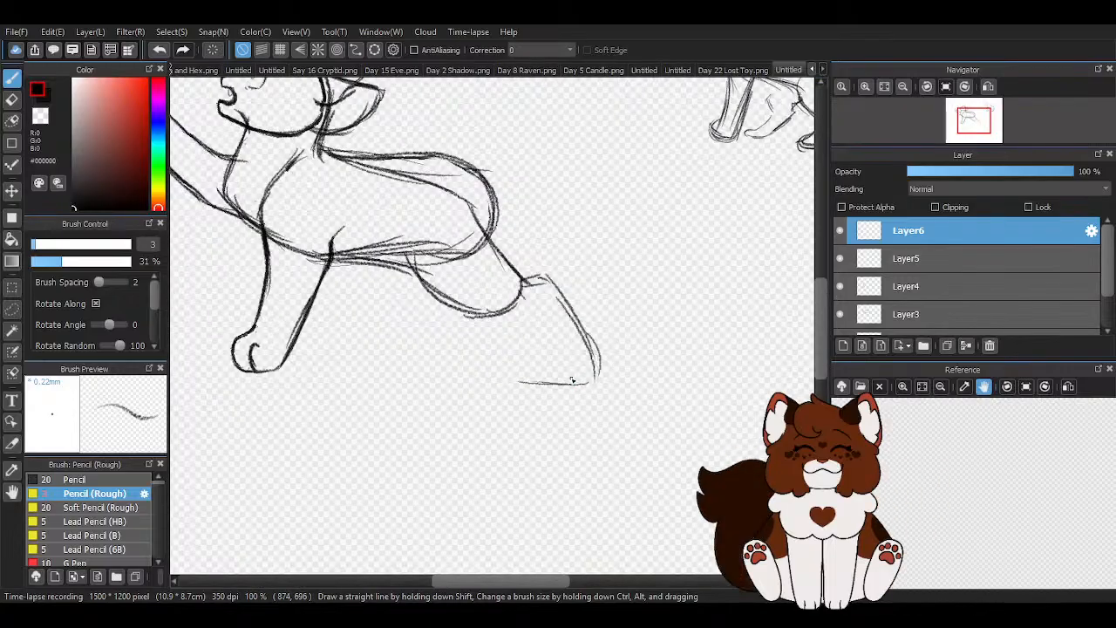
- Draw the lower part of the stretched hind leg over the guides and finish it with a flat-soled paw and toe lines
scroll(486, 342, "up", 1)
mouse_move(319, 204)
left_mouse_down()
mouse_move(396, 275)
mouse_move(380, 260)
mouse_move(510, 302)
mouse_move(541, 357)
mouse_move(524, 368)
mouse_move(563, 399)
mouse_move(606, 387)
mouse_move(554, 236)
mouse_move(520, 233)
mouse_move(567, 273)
mouse_move(544, 244)
mouse_move(612, 387)
left_mouse_up()
scroll(597, 381, "up", 2)
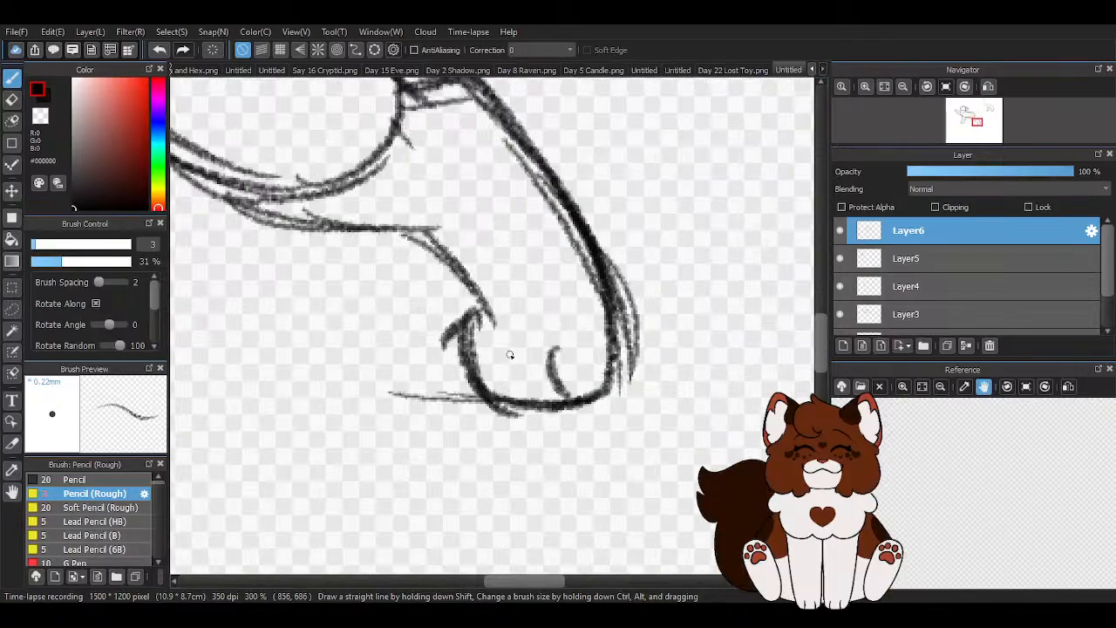
left_click_drag(499, 347, 505, 396)
- Clean away the stray guide strokes around the hind leg and its paw with the transparent colour
key("z")
mouse_move(624, 391)
left_mouse_down()
mouse_move(612, 253)
mouse_move(641, 280)
left_mouse_up()
left_click_drag(582, 208, 620, 326)
left_click_drag(470, 397, 391, 391)
scroll(521, 369, "down", 4)
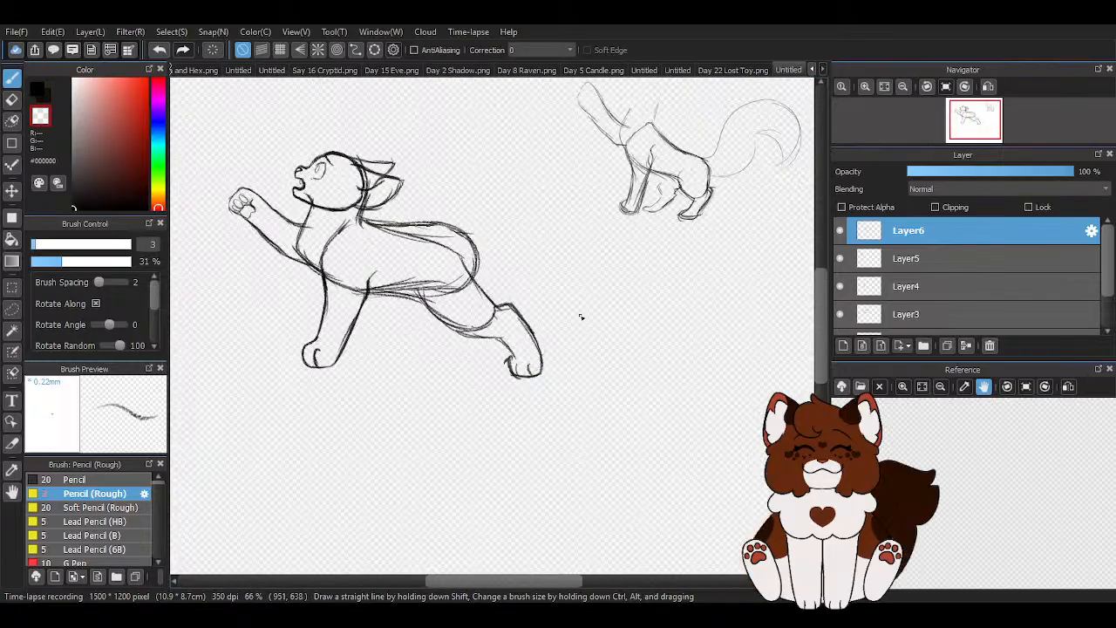
- Move the hindquarters drawing on Layer6 about 13 px left and 5 px up, closer to the front of the body
left_click(12, 191)
scroll(332, 250, "up", 2)
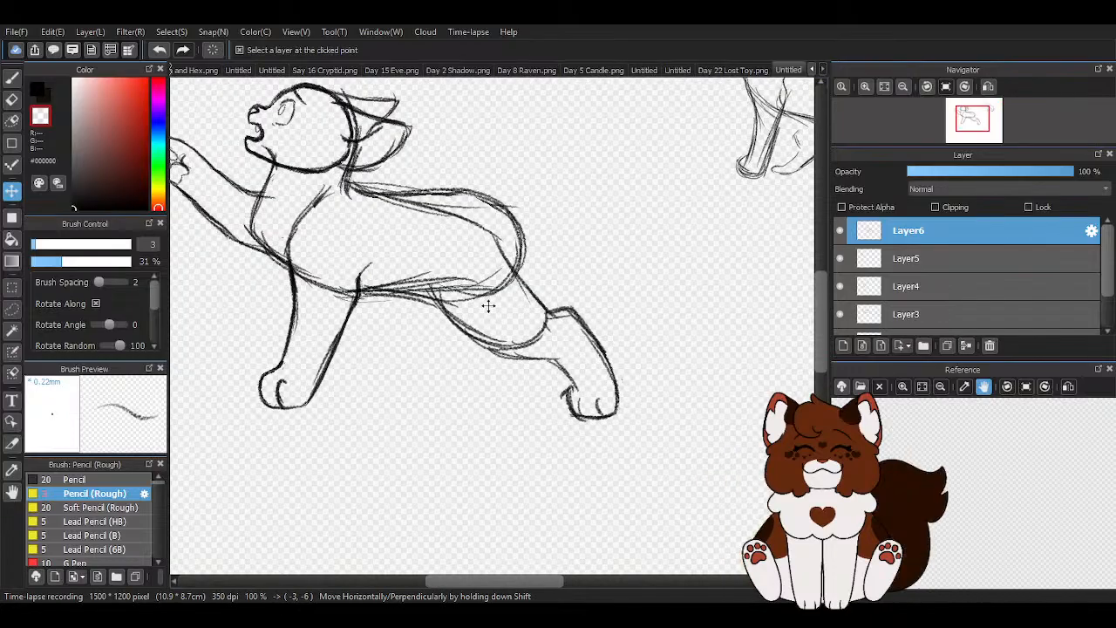
left_click_drag(488, 305, 481, 307)
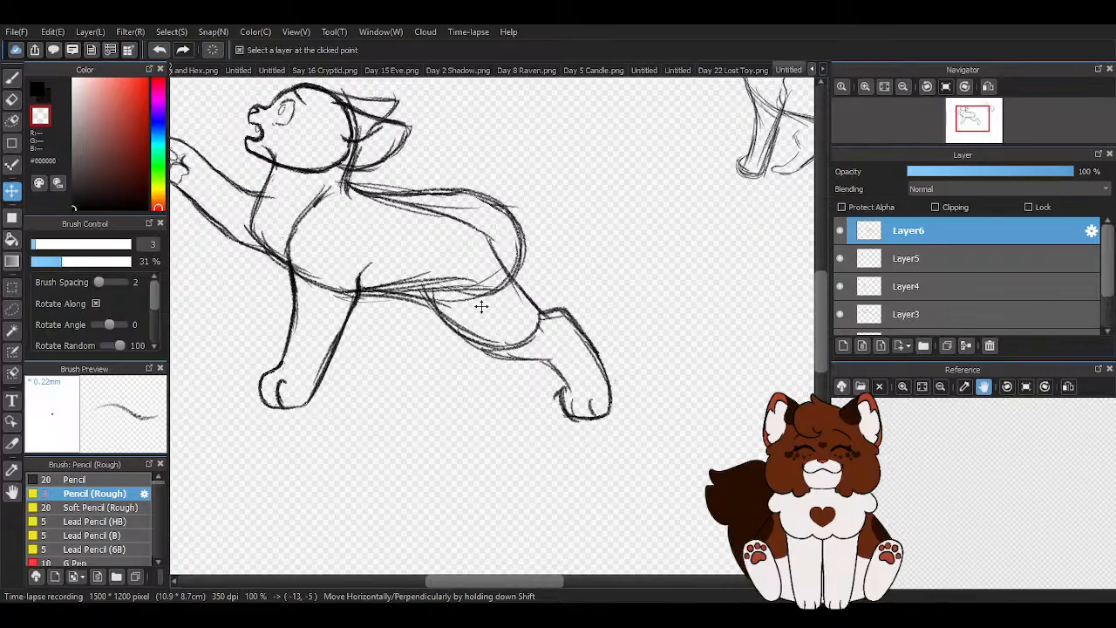
scroll(485, 302, "down", 1)
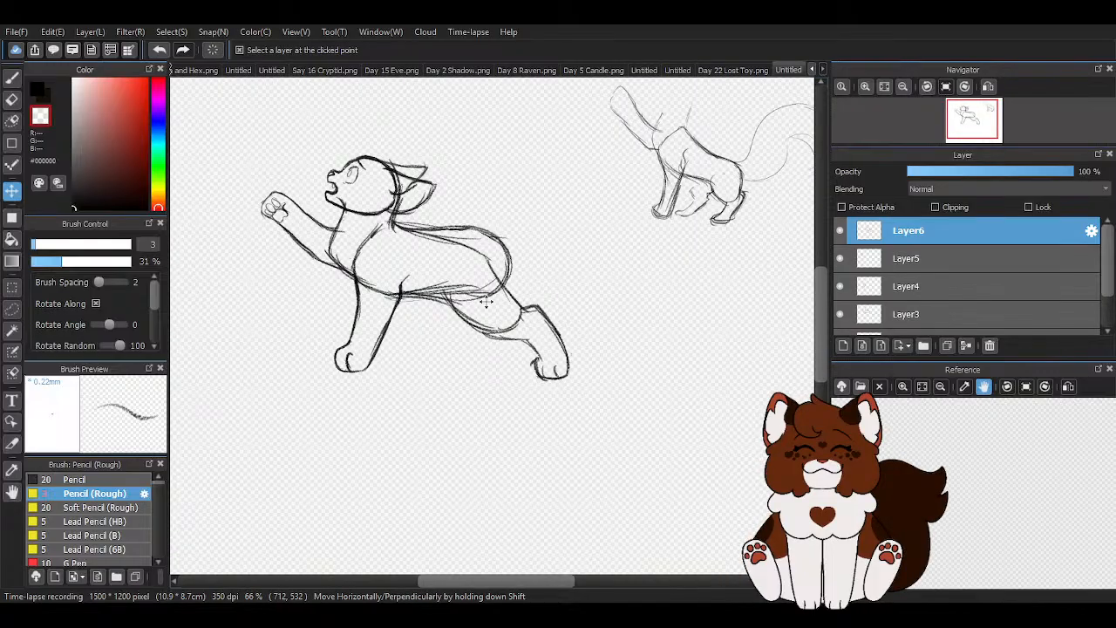
- Transform Layer6 to compress the hindquarters and hind leg slightly in height by raising the lower edge
scroll(486, 301, "up", 1)
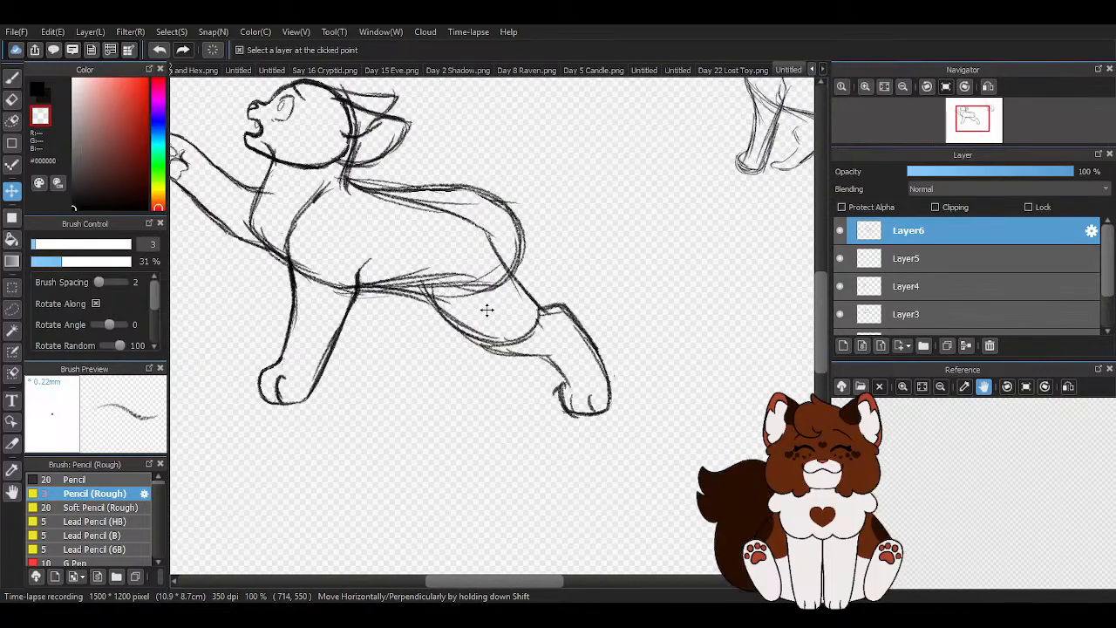
key("ctrl+t")
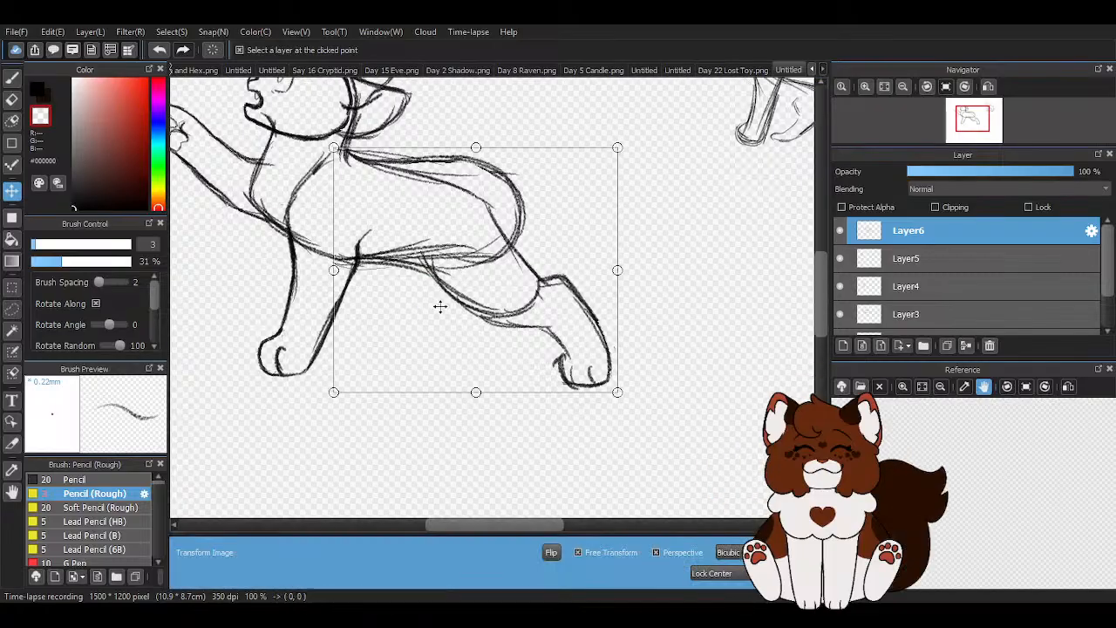
left_click_drag(475, 392, 473, 378)
left_click_drag(473, 379, 472, 379)
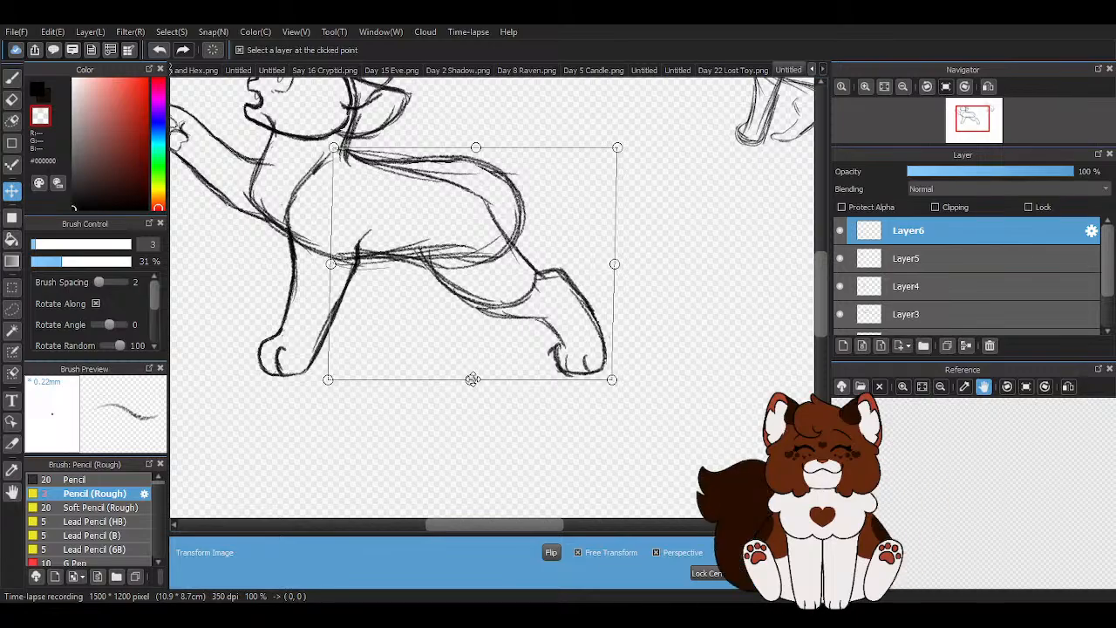
key("Return")
scroll(570, 302, "down", 2)
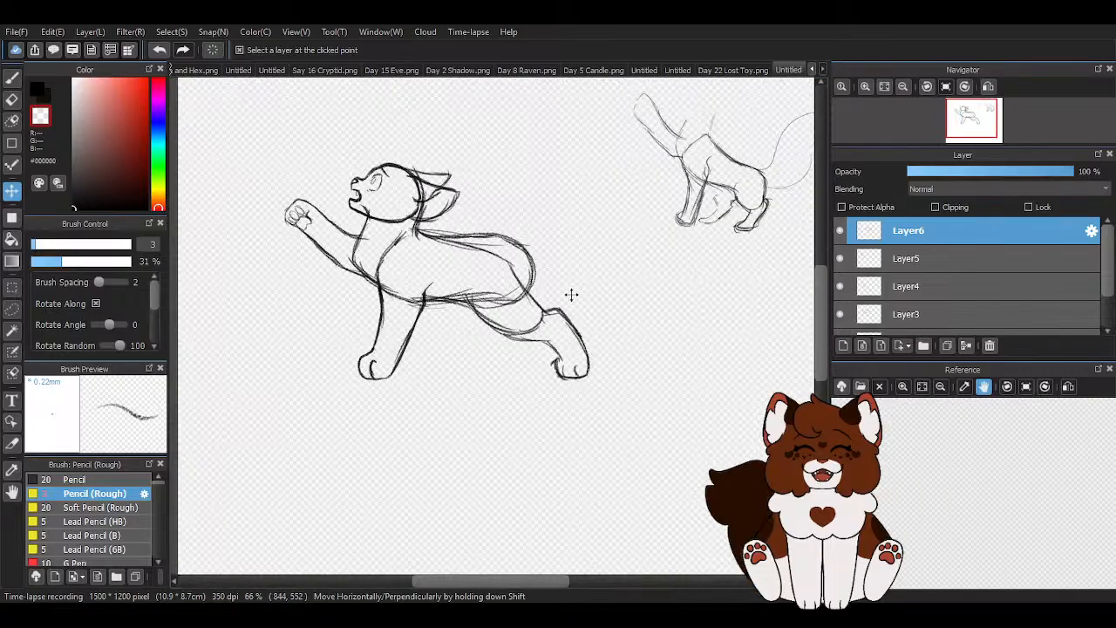
- Transform Layer6 again to stretch the hindquarters and hind leg slightly downward
scroll(541, 307, "up", 2)
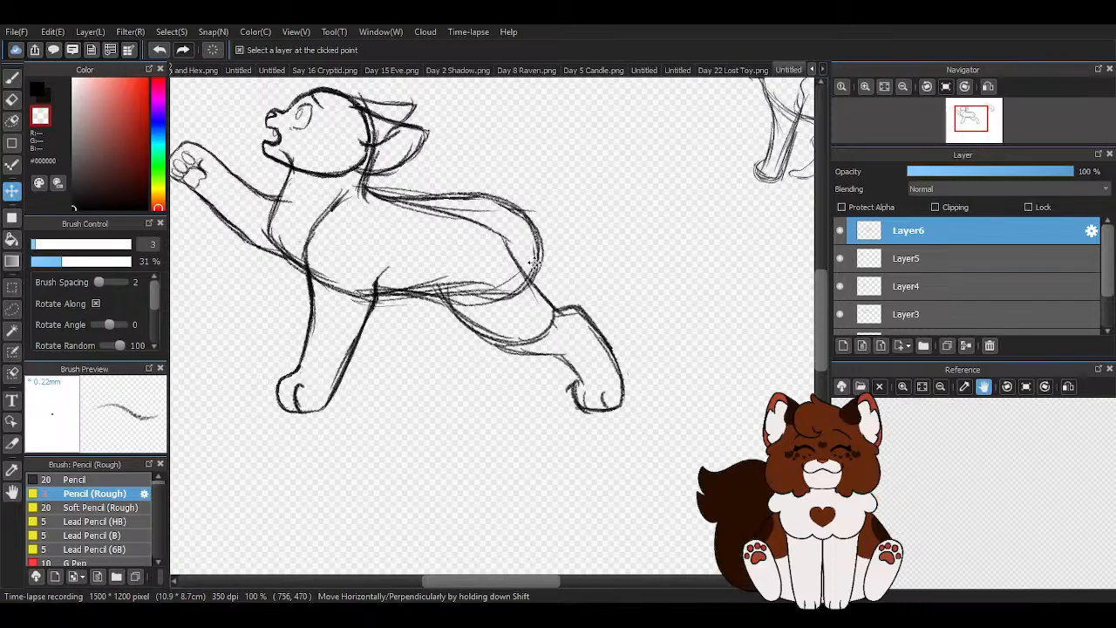
left_click(12, 77)
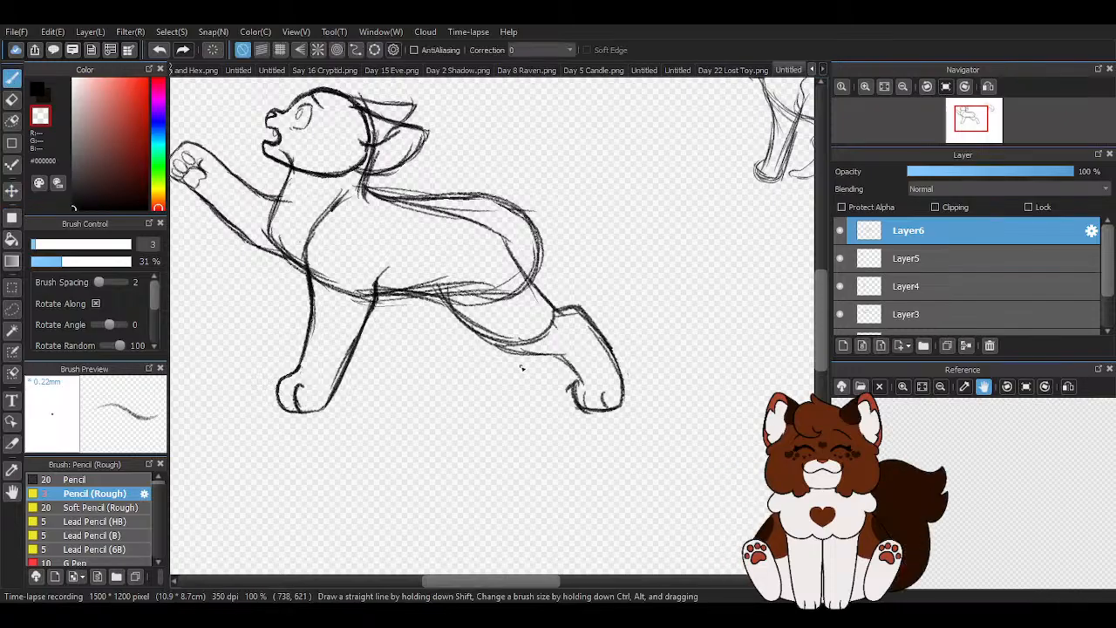
key("ctrl+t")
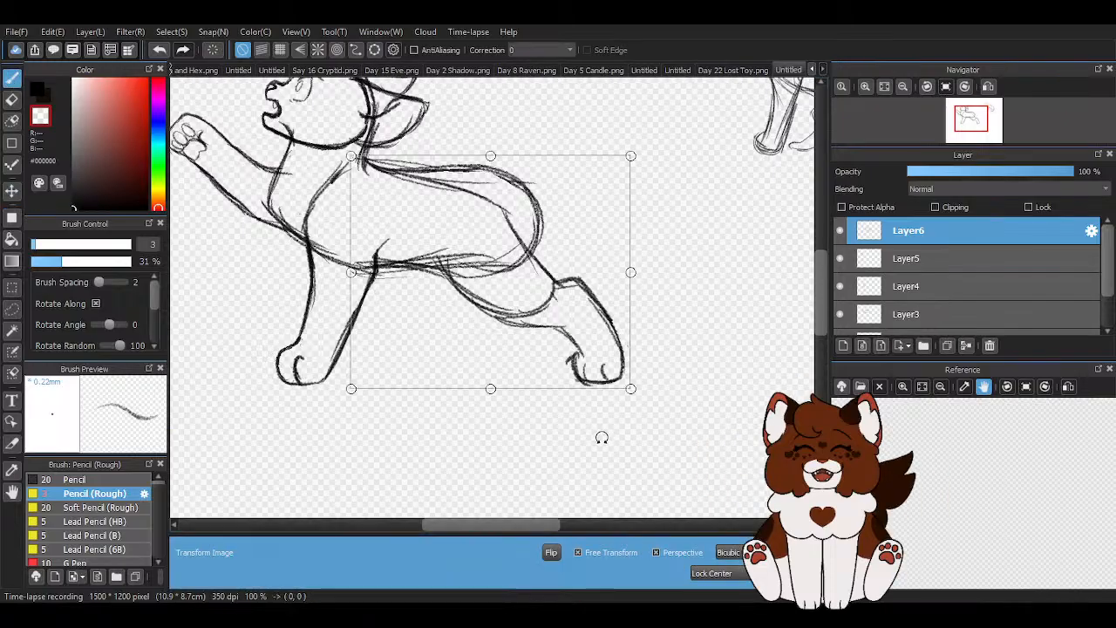
left_click_drag(491, 385, 492, 393)
key("Return")
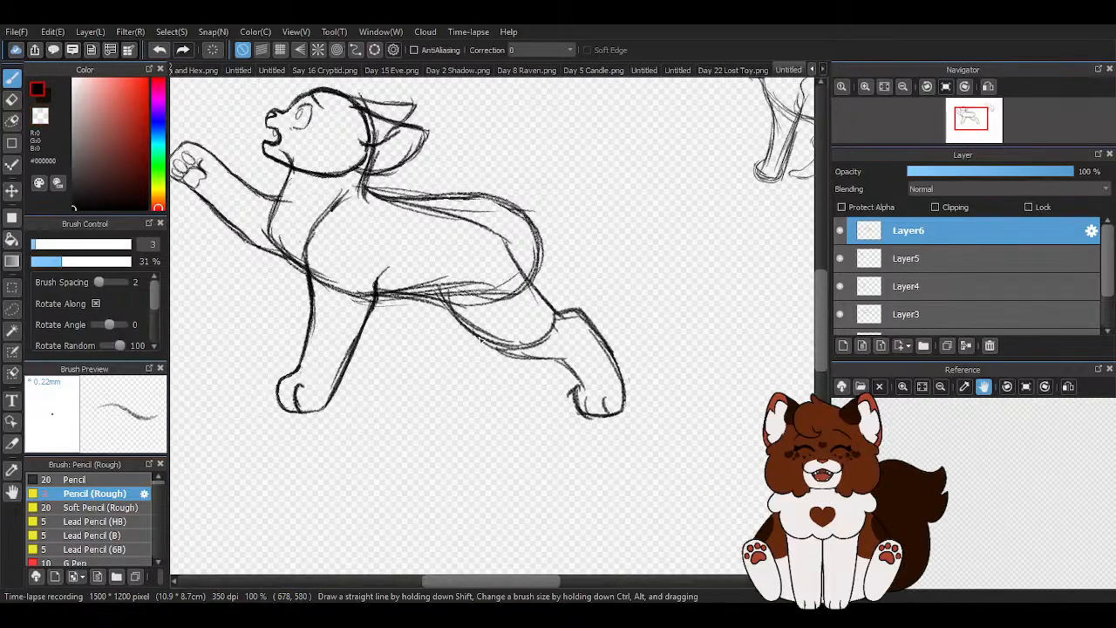
- Sketch the second hind leg in black, bent forward beneath the belly with its paw just behind the standing foreleg
mouse_move(449, 315)
left_mouse_down()
mouse_move(440, 354)
mouse_move(440, 344)
mouse_move(377, 410)
left_mouse_up()
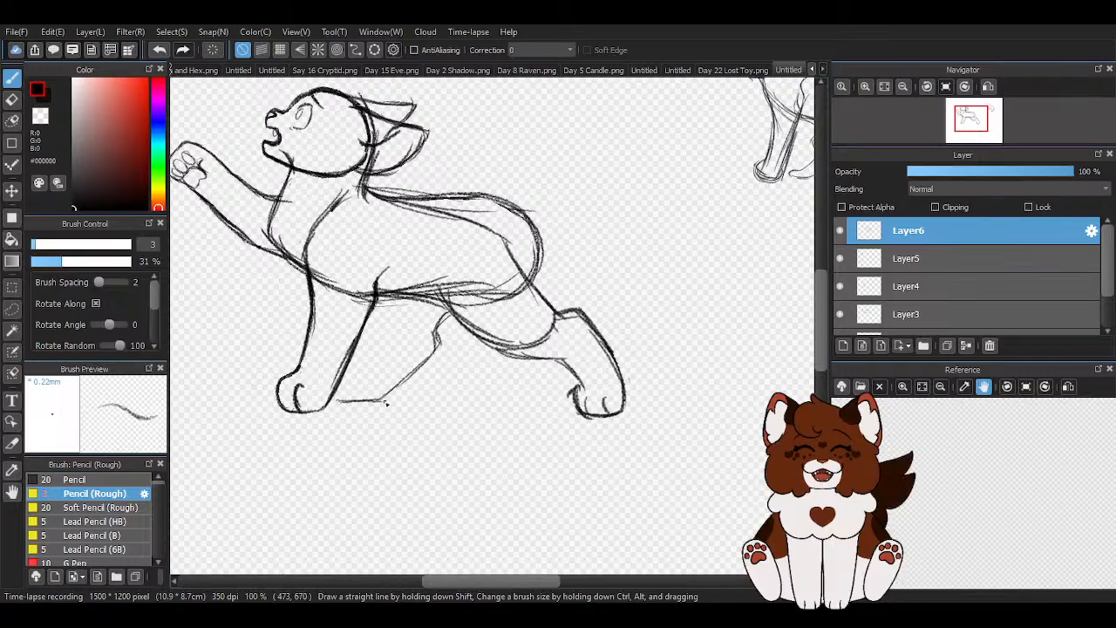
scroll(373, 383, "up", 2)
mouse_move(383, 249)
left_mouse_down()
mouse_move(392, 347)
mouse_move(379, 312)
mouse_move(386, 360)
mouse_move(333, 423)
mouse_move(367, 399)
mouse_move(315, 422)
mouse_move(310, 460)
left_mouse_up()
mouse_move(330, 415)
left_mouse_down()
mouse_move(345, 478)
mouse_move(334, 457)
mouse_move(381, 476)
mouse_move(417, 442)
left_mouse_up()
mouse_move(459, 396)
left_mouse_down()
mouse_move(500, 361)
mouse_move(510, 323)
left_mouse_up()
mouse_move(380, 263)
left_mouse_down()
mouse_move(385, 336)
mouse_move(327, 455)
mouse_move(336, 476)
left_mouse_up()
scroll(335, 458, "up", 1)
scroll(351, 427, "down", 4)
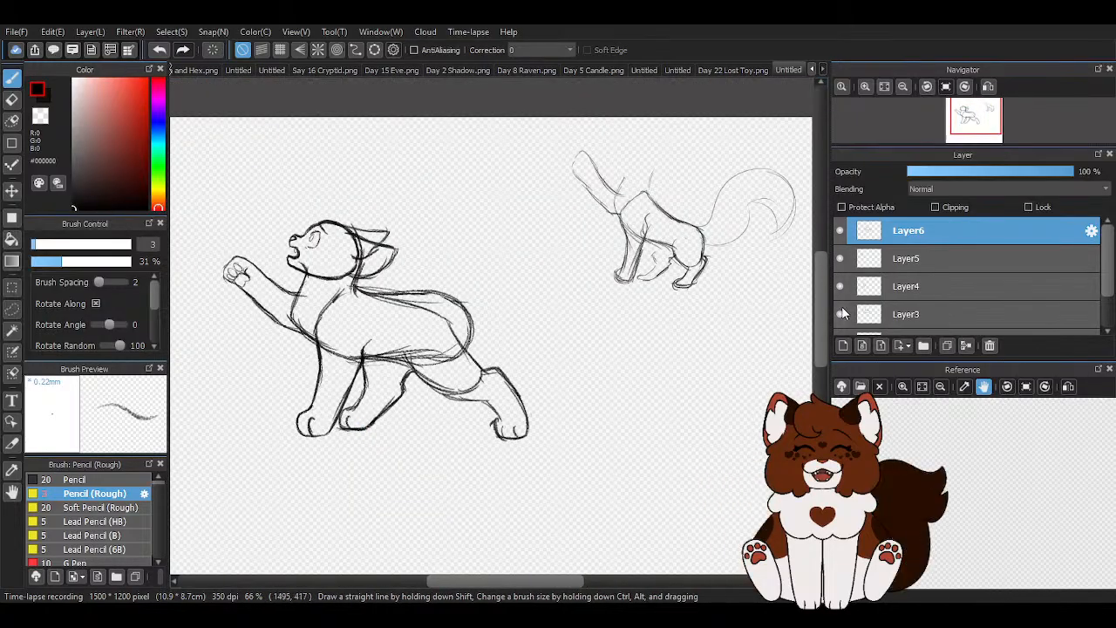
- Erase the oval body guide on Layer3 around the back, rump and belly with the eraser at size 64
left_click(902, 313)
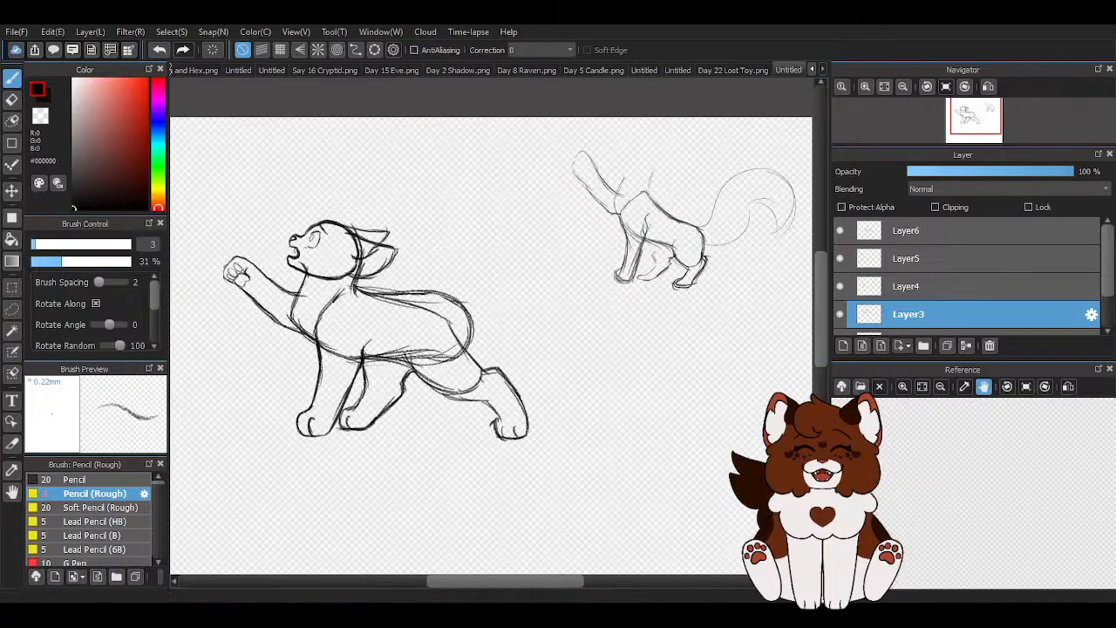
left_click(12, 98)
scroll(452, 409, "up", 1)
left_click_drag(99, 248, 111, 248)
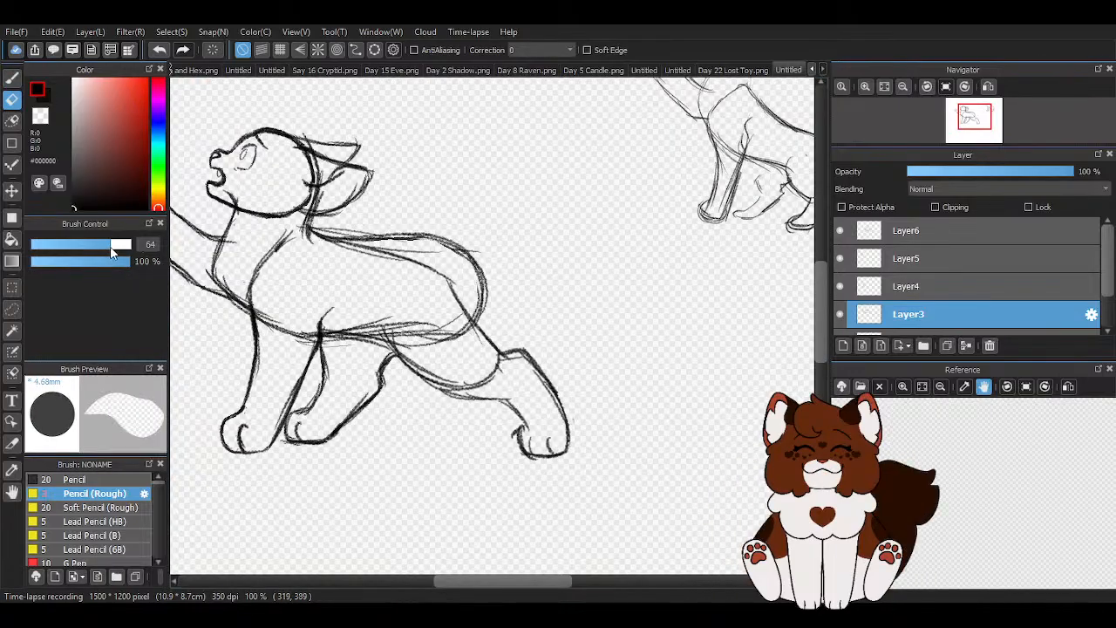
mouse_move(325, 357)
left_mouse_down()
mouse_move(422, 338)
mouse_move(428, 301)
mouse_move(367, 247)
mouse_move(330, 255)
left_mouse_up()
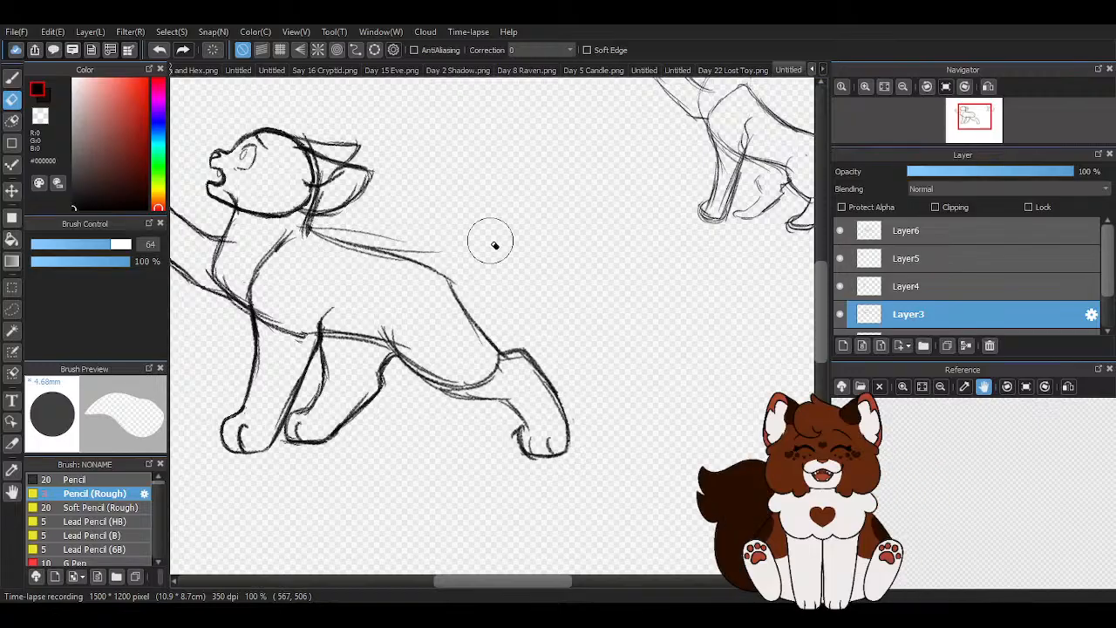
scroll(515, 335, "down", 2)
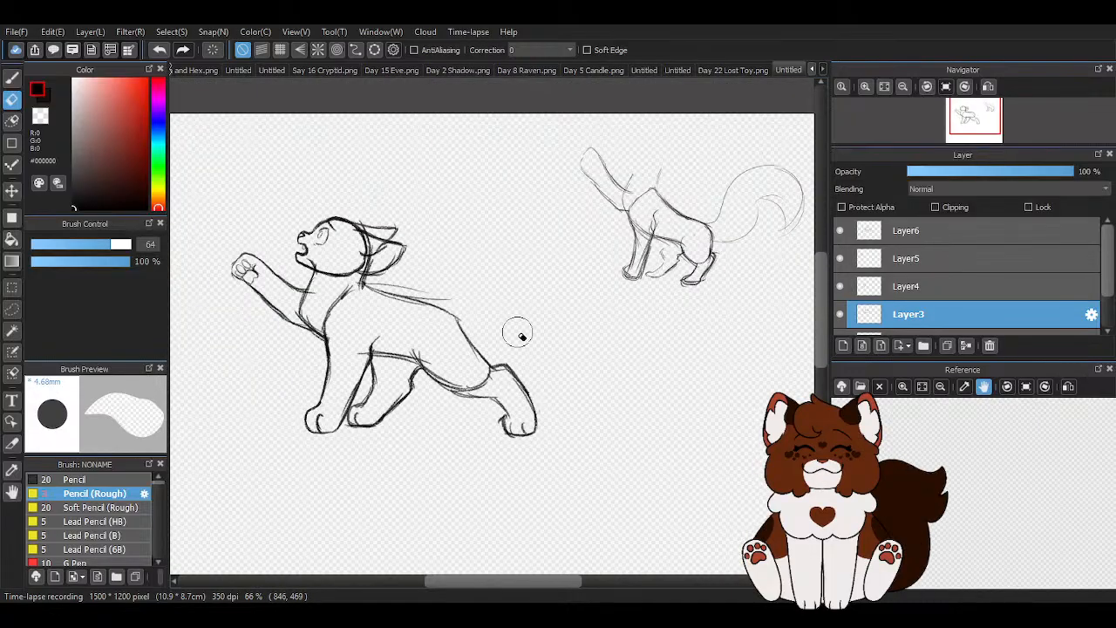
- Redraw the back line down to the rump and the belly line on Layer6 with the Pencil (Rough) brush
scroll(494, 350, "up", 2)
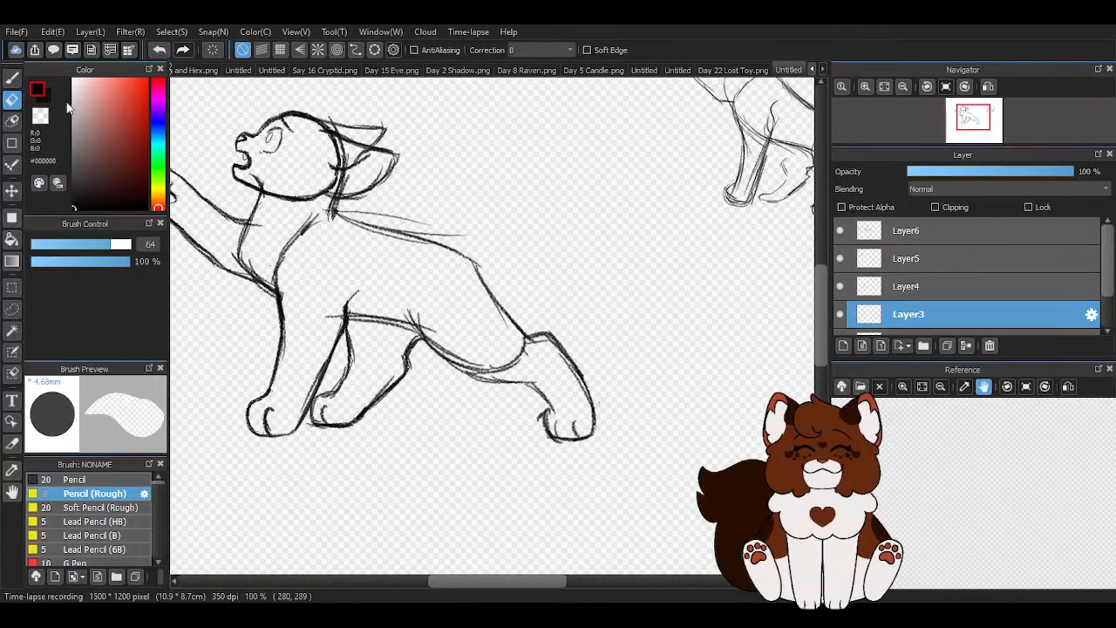
key("b")
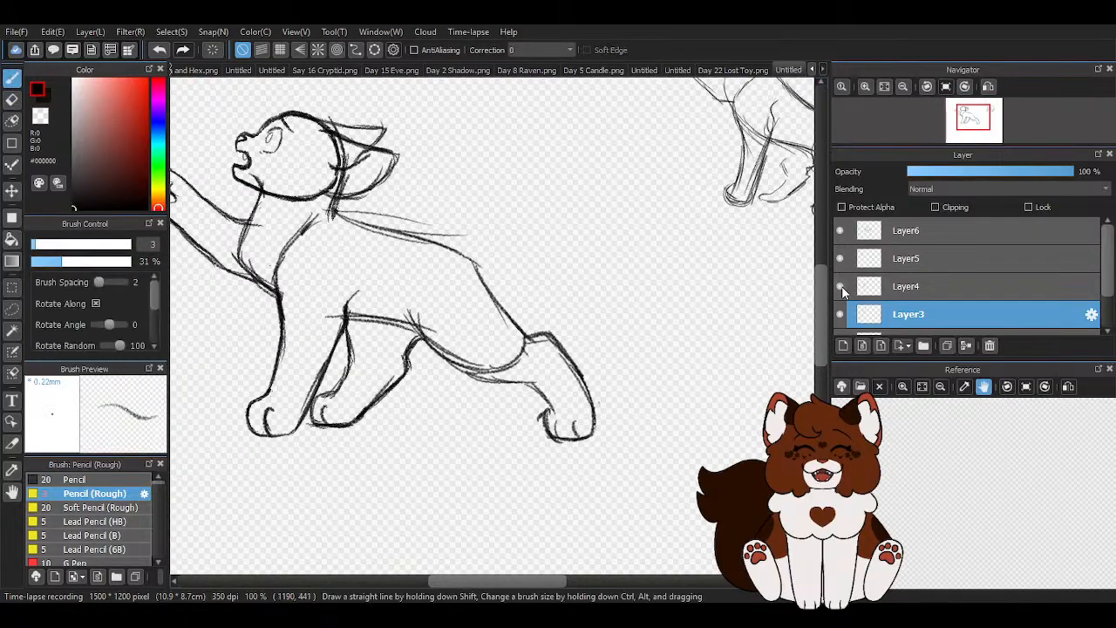
left_click(850, 232)
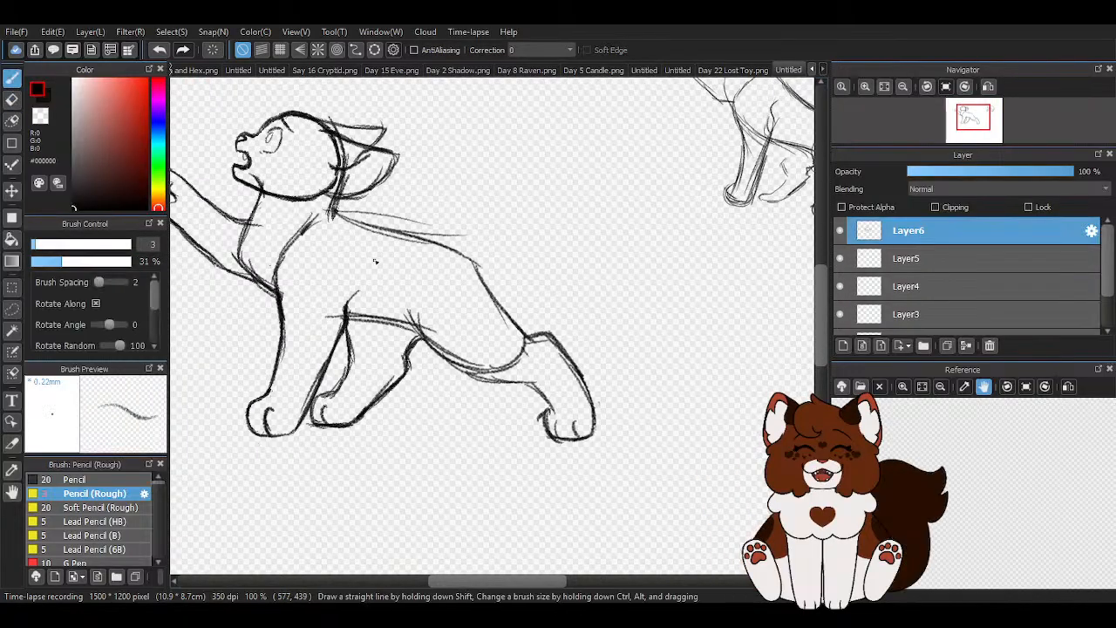
scroll(355, 227, "up", 1)
mouse_move(355, 220)
left_mouse_down()
mouse_move(532, 264)
mouse_move(527, 298)
mouse_move(582, 366)
left_mouse_up()
left_click_drag(345, 361, 467, 387)
scroll(467, 388, "down", 1)
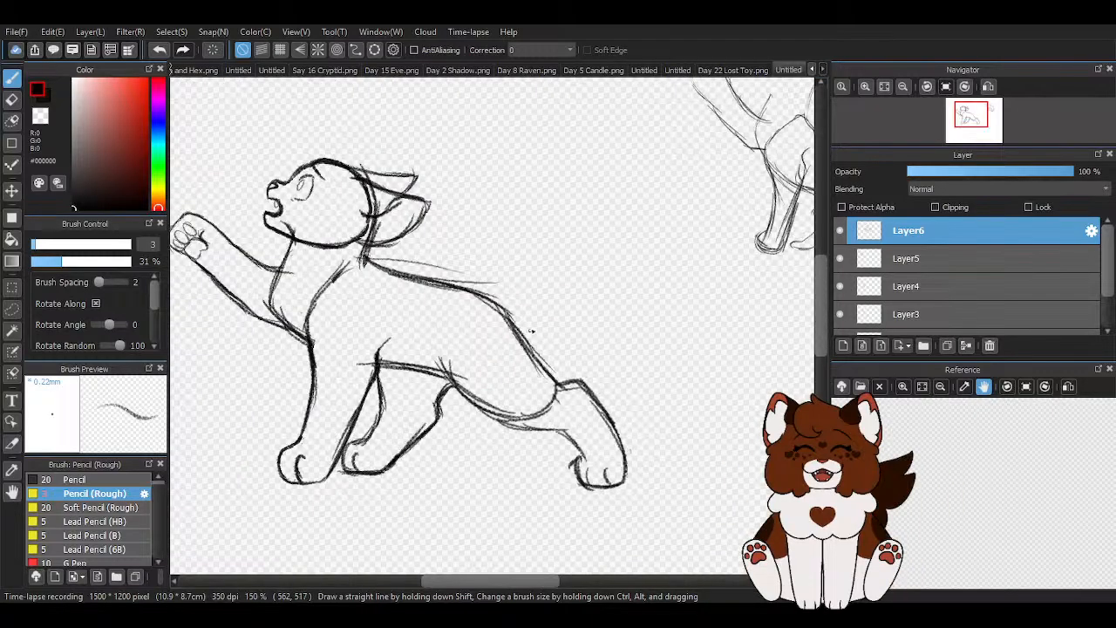
- Erase the leftover sketch strokes above the back line behind the neck on Layer6
scroll(567, 316, "down", 1)
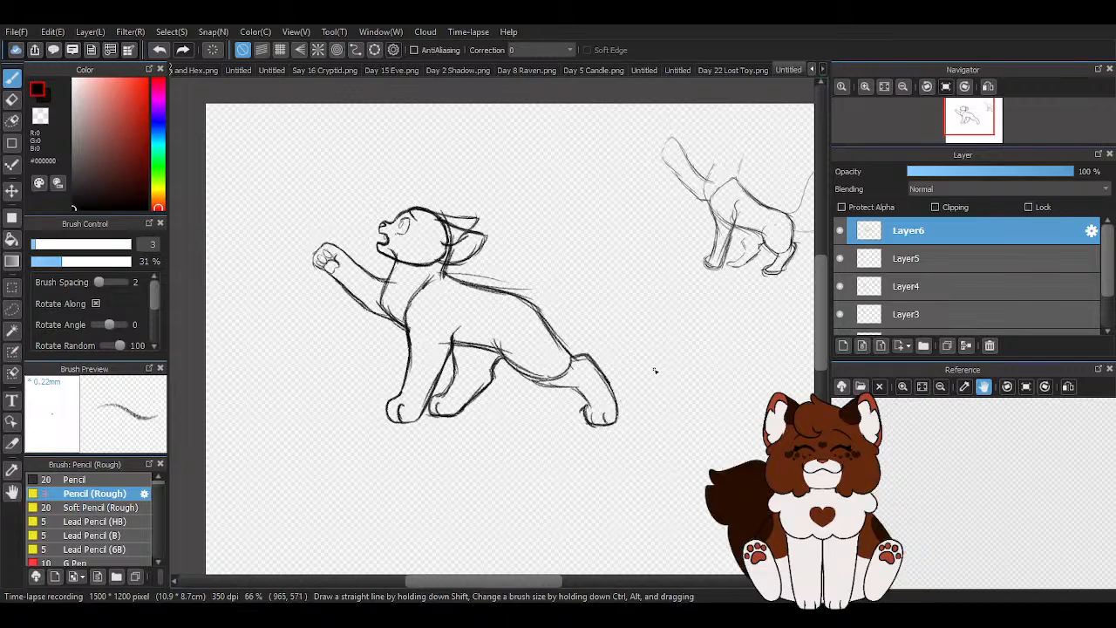
key("e")
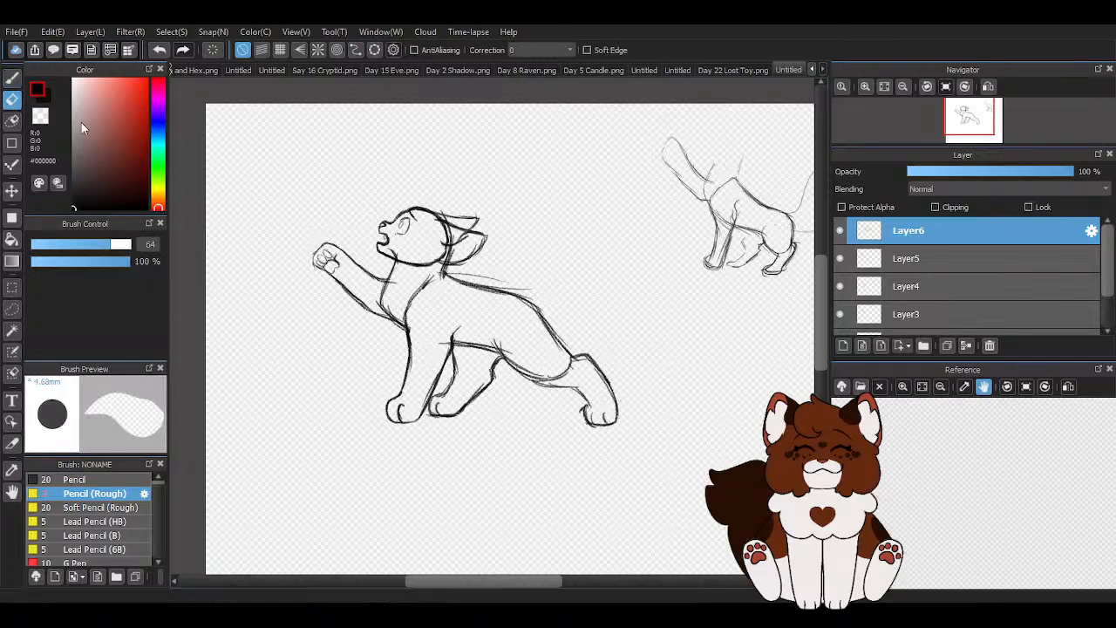
scroll(506, 303, "up", 1)
left_click_drag(427, 250, 528, 262)
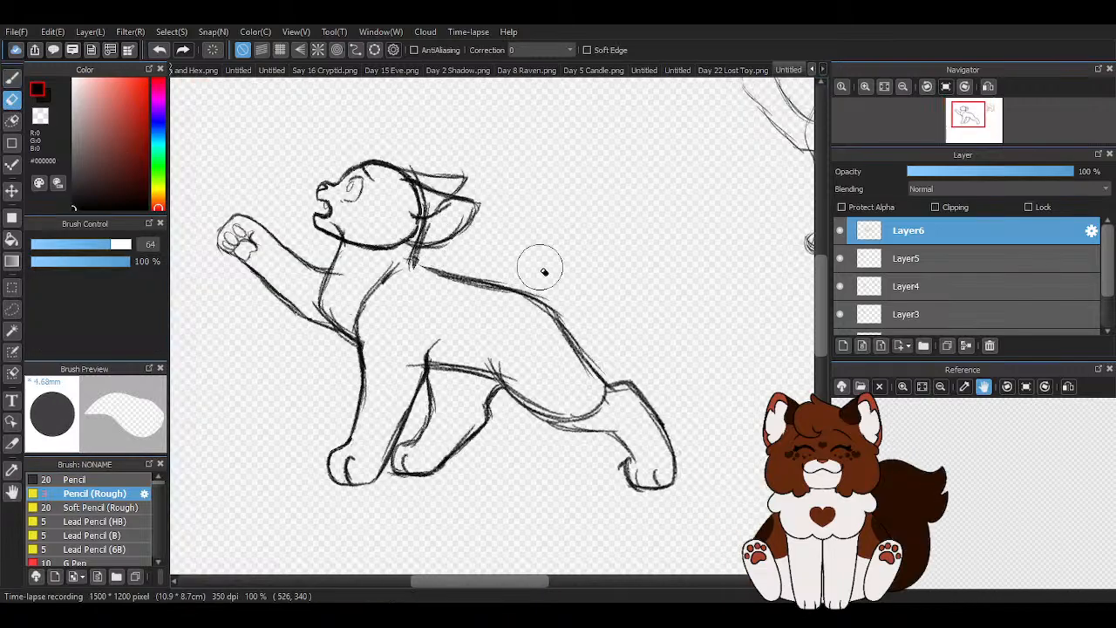
scroll(517, 300, "down", 2)
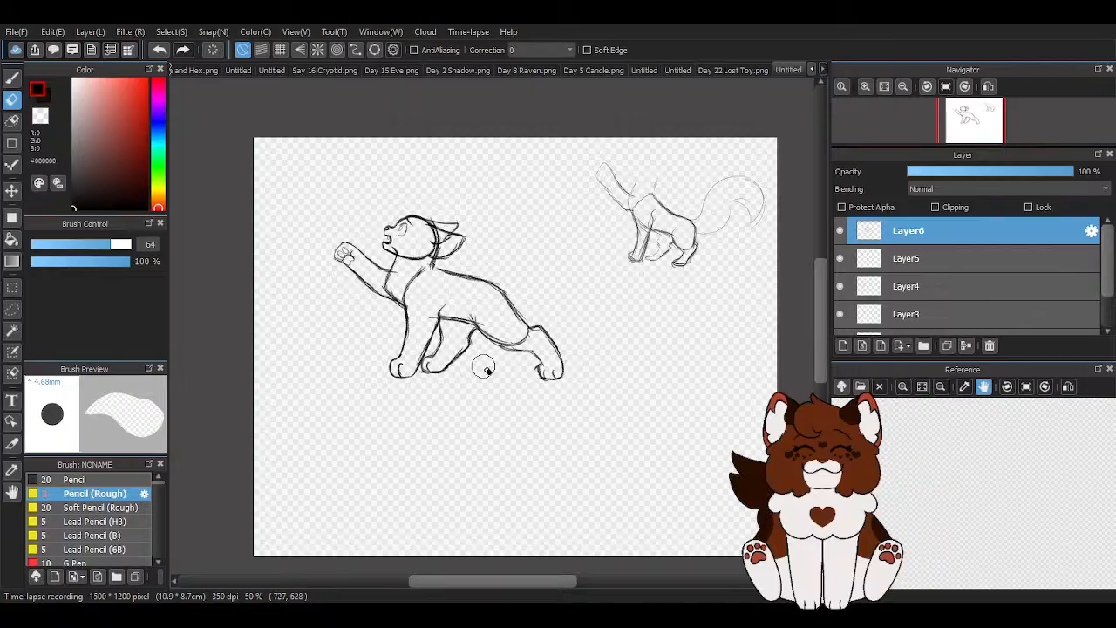
- Erase the standing foreleg's paw on Layer4
scroll(487, 376, "up", 1)
scroll(404, 365, "up", 3)
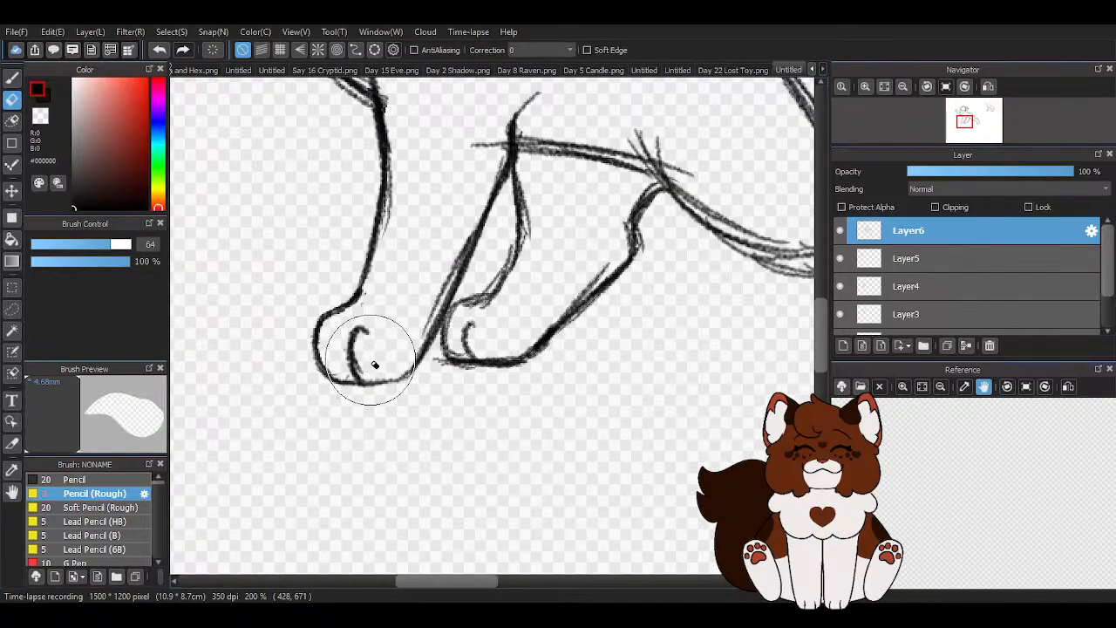
scroll(894, 283, "down", 1)
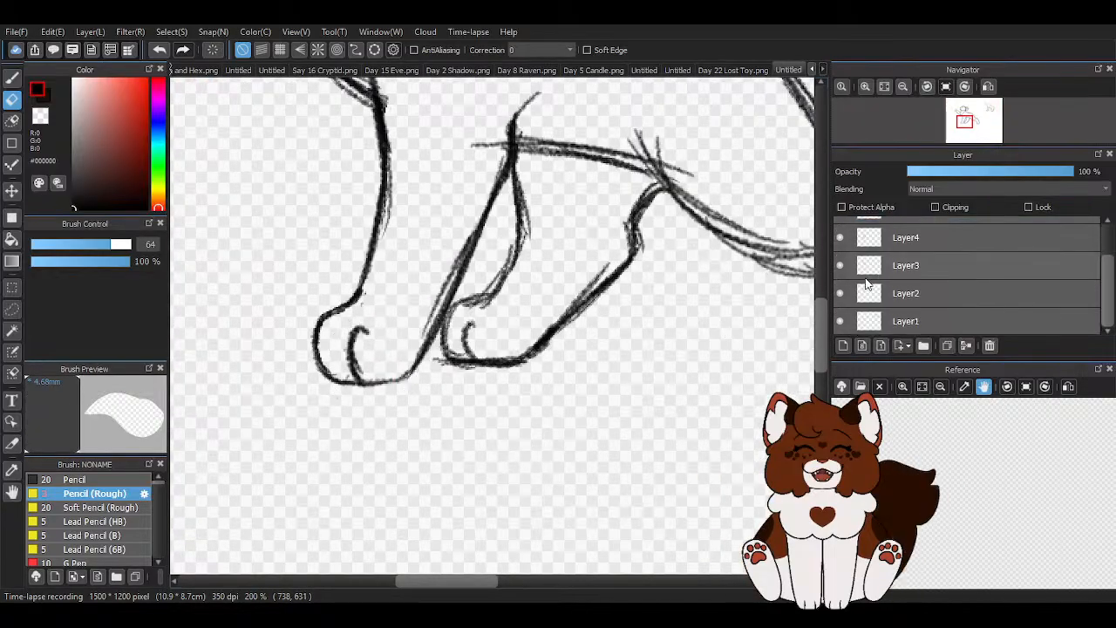
left_click(930, 239)
scroll(323, 341, "up", 1)
left_click_drag(316, 324, 338, 346)
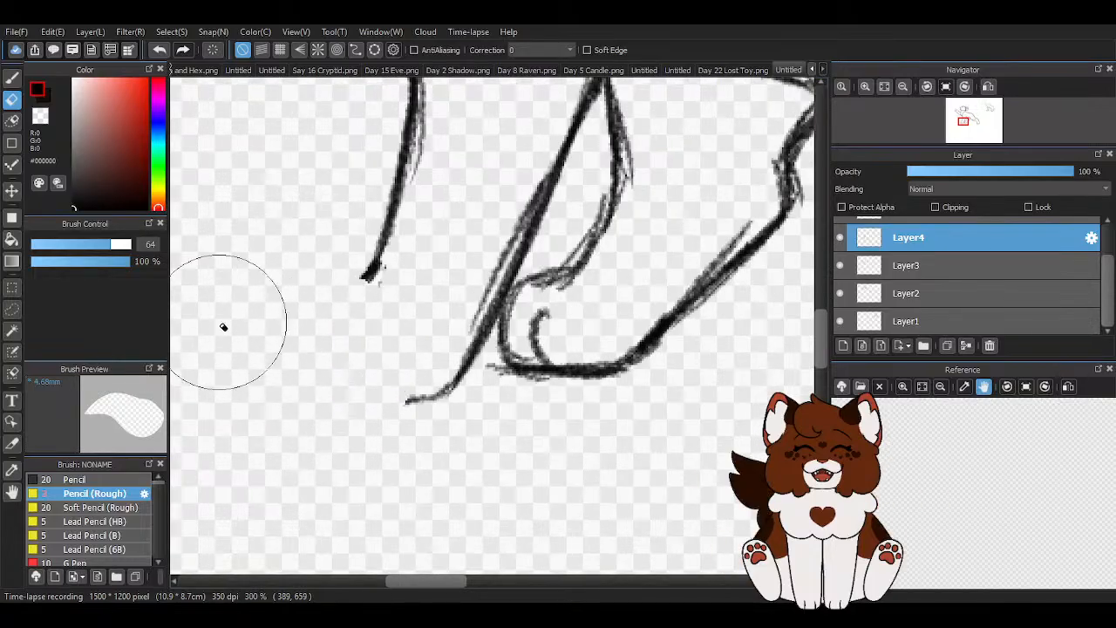
- Redraw the standing foreleg's paw with a rounded front and flat sole, and thicken the leg's rear edge on Layer4
left_click(12, 77)
mouse_move(377, 277)
left_mouse_down()
mouse_move(345, 293)
mouse_move(352, 354)
mouse_move(317, 349)
left_mouse_up()
mouse_move(317, 305)
left_mouse_down()
mouse_move(352, 389)
mouse_move(434, 391)
left_mouse_up()
mouse_move(333, 385)
left_mouse_down()
mouse_move(434, 389)
mouse_move(479, 327)
left_mouse_up()
left_click_drag(435, 389, 524, 233)
left_click_drag(458, 371, 525, 234)
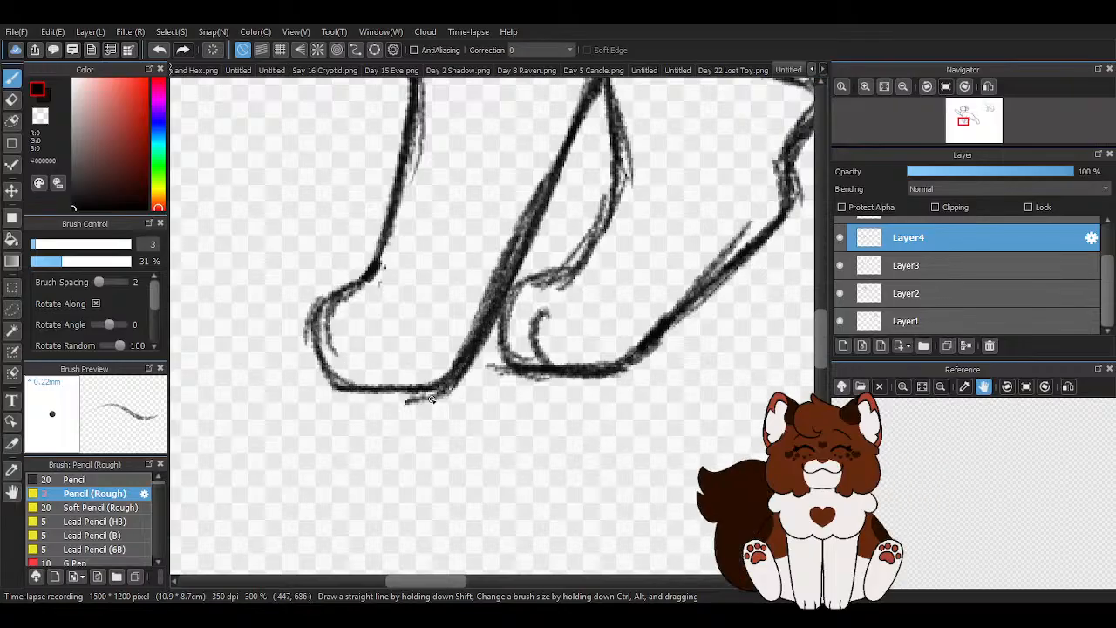
- Add a curved toe line to the standing foreleg's paw and clean up its stray strokes with the transparent colour
mouse_move(376, 330)
left_mouse_down()
mouse_move(365, 383)
mouse_move(375, 391)
mouse_move(440, 395)
mouse_move(475, 372)
left_mouse_up()
key("z")
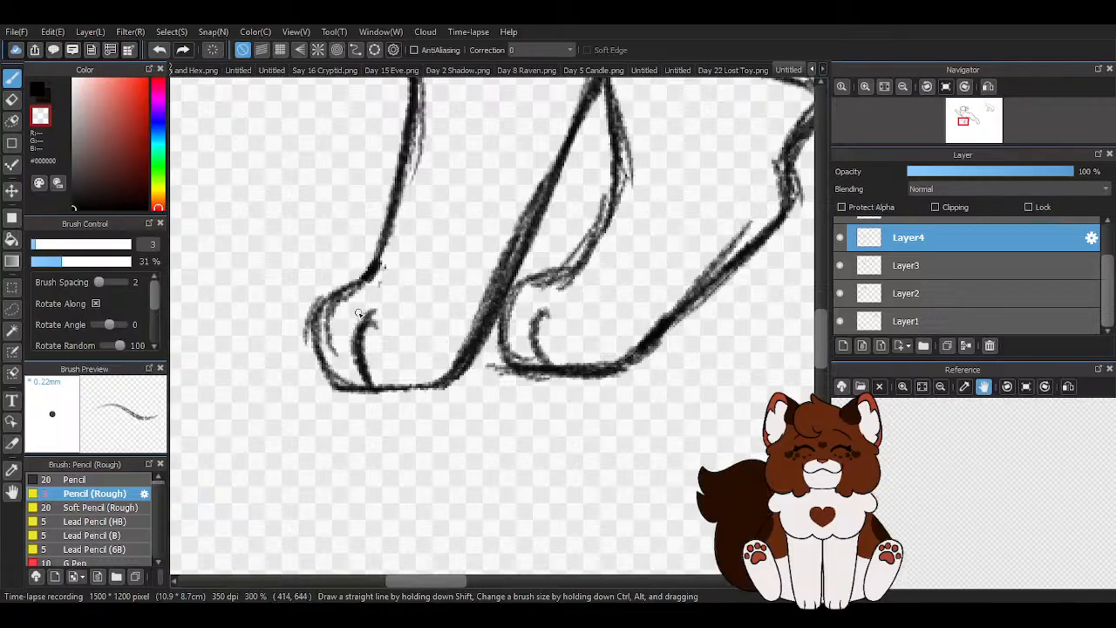
left_click_drag(334, 331, 336, 353)
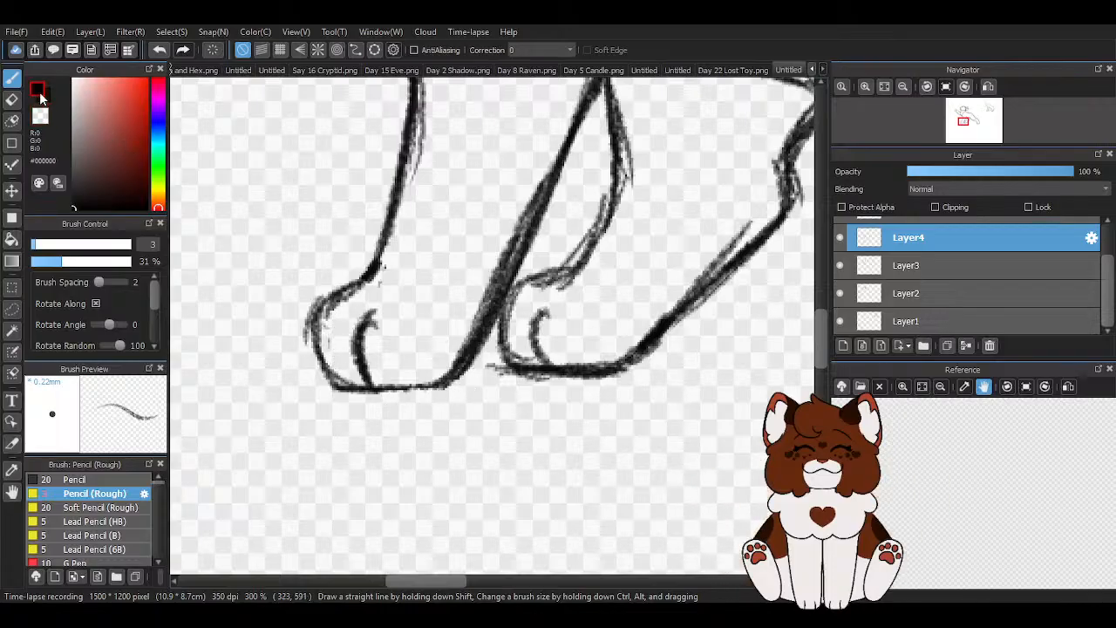
- Thin and smooth the standing foreleg's thick rear edge with the transparent colour on Layer4
mouse_move(375, 274)
left_mouse_down()
mouse_move(330, 301)
mouse_move(353, 373)
mouse_move(376, 389)
mouse_move(332, 381)
mouse_move(436, 386)
left_mouse_up()
key("z")
mouse_move(475, 321)
left_mouse_down()
mouse_move(539, 171)
mouse_move(502, 285)
mouse_move(468, 335)
left_mouse_up()
left_click_drag(522, 269, 462, 368)
left_click_drag(555, 181, 455, 378)
scroll(440, 430, "down", 2)
scroll(575, 480, "up", 1)
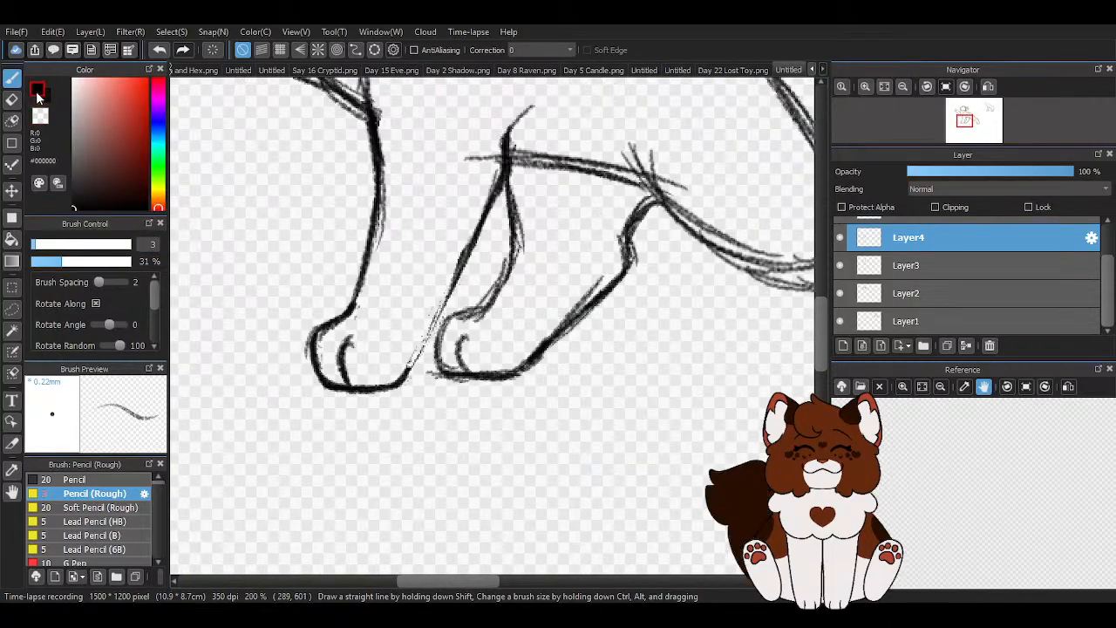
scroll(443, 301, "up", 1)
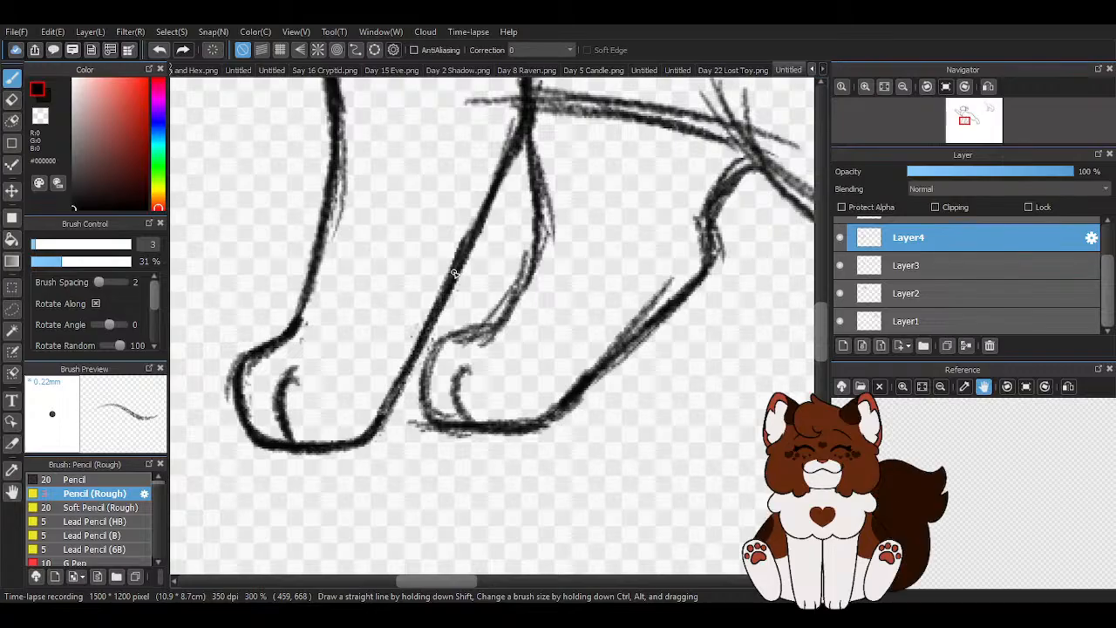
scroll(354, 452, "down", 5)
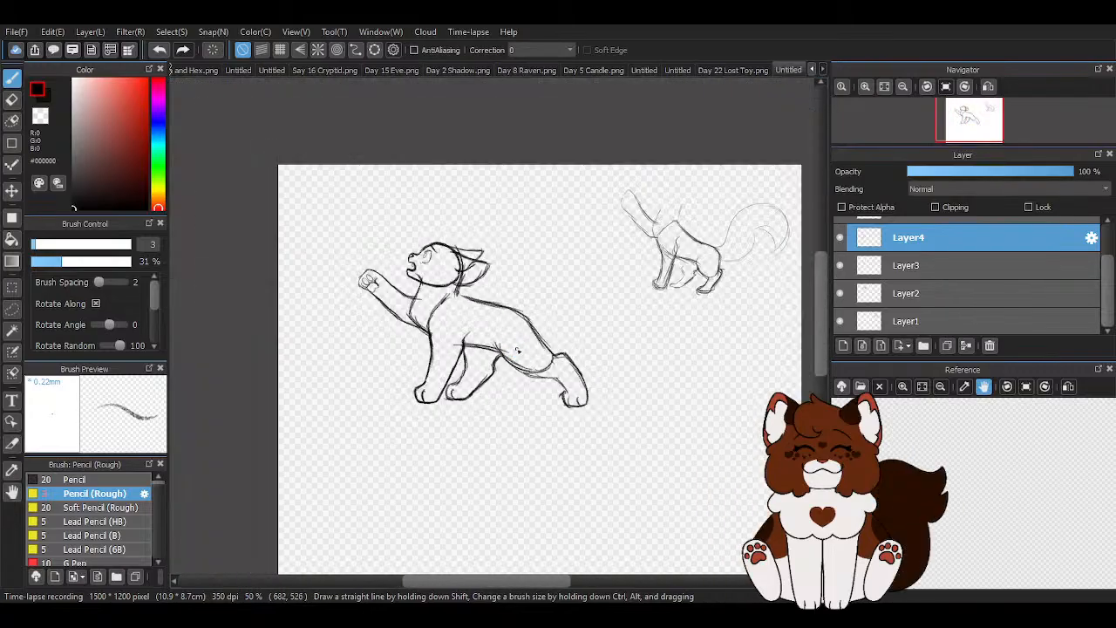
- Move the head on Layer2 slightly down toward the body
scroll(424, 291, "up", 3)
left_click(11, 190)
scroll(514, 218, "down", 3)
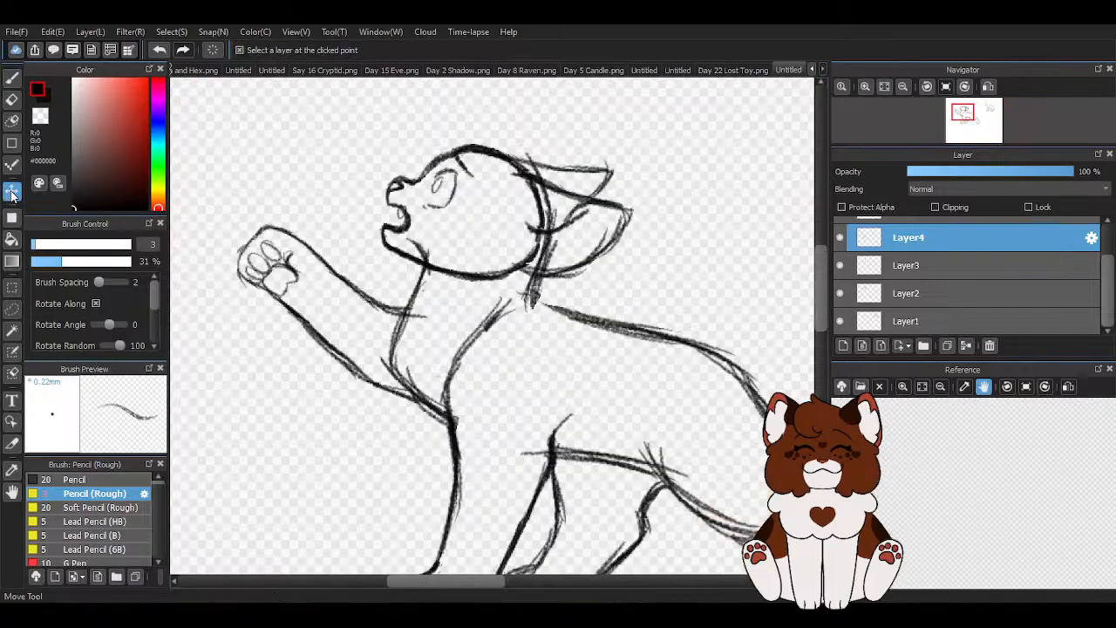
scroll(425, 265, "down", 1)
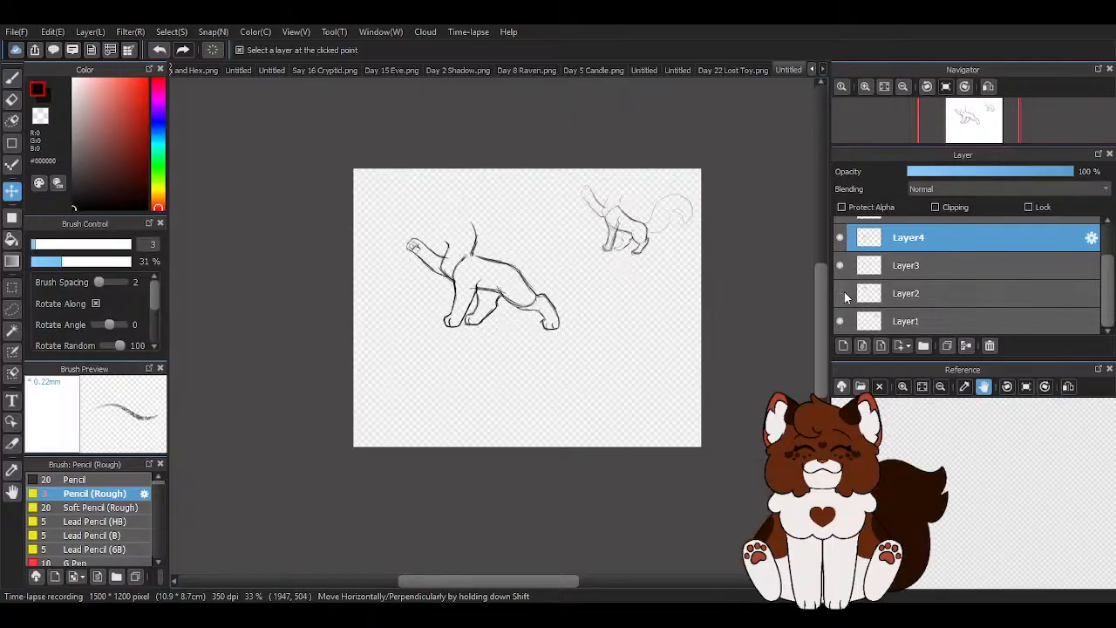
left_click(906, 293)
scroll(493, 252, "up", 1)
scroll(287, 215, "up", 2)
left_click_drag(287, 214, 284, 215)
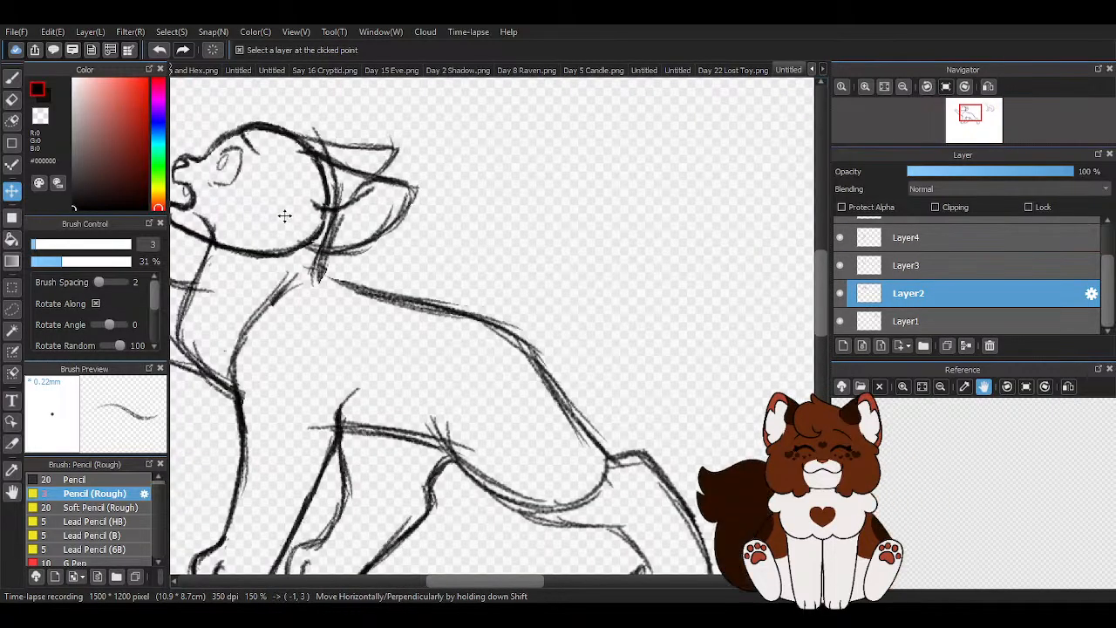
scroll(526, 215, "down", 2)
scroll(387, 186, "up", 2)
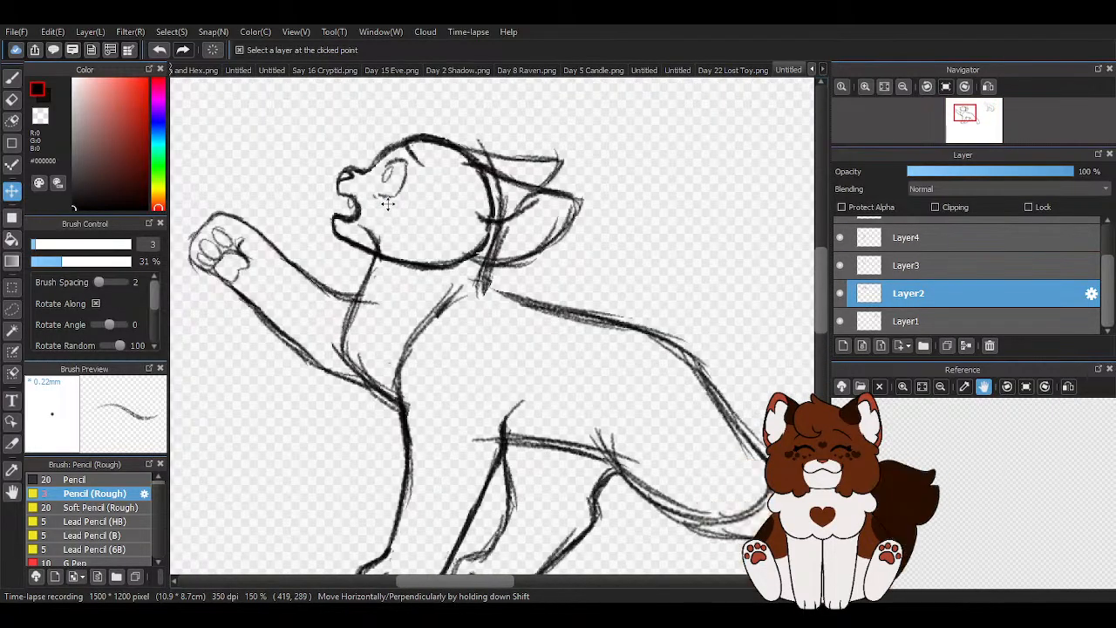
- Scale the head on Layer2 down slightly and nudge it into place over the neck
key("ctrl+t")
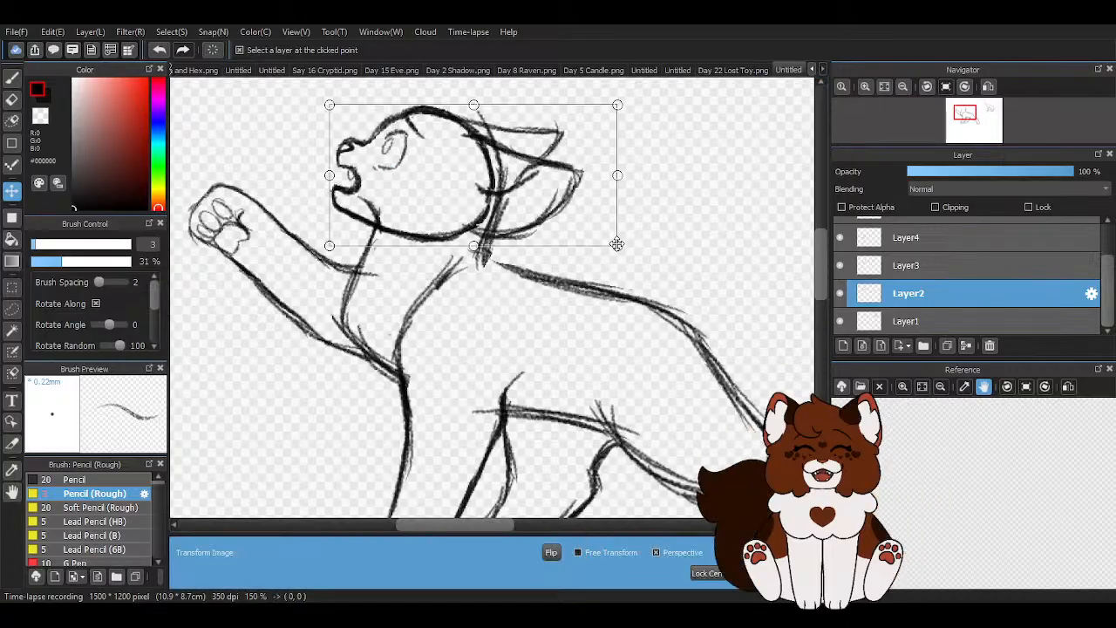
left_click_drag(617, 244, 607, 241)
scroll(435, 216, "down", 1)
left_click_drag(433, 208, 434, 205)
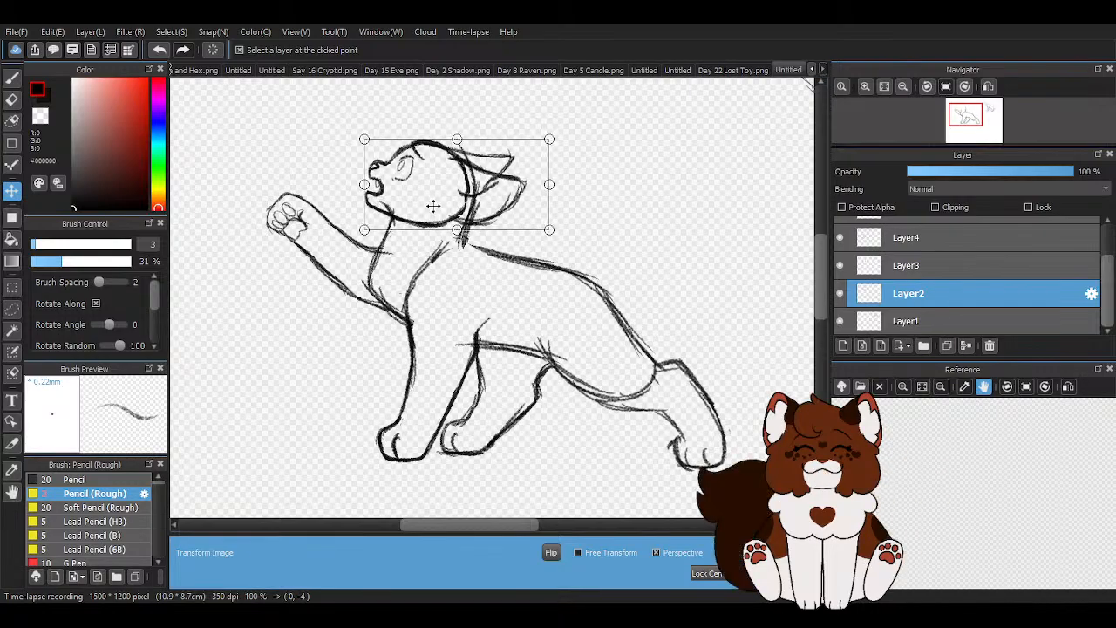
key("Return")
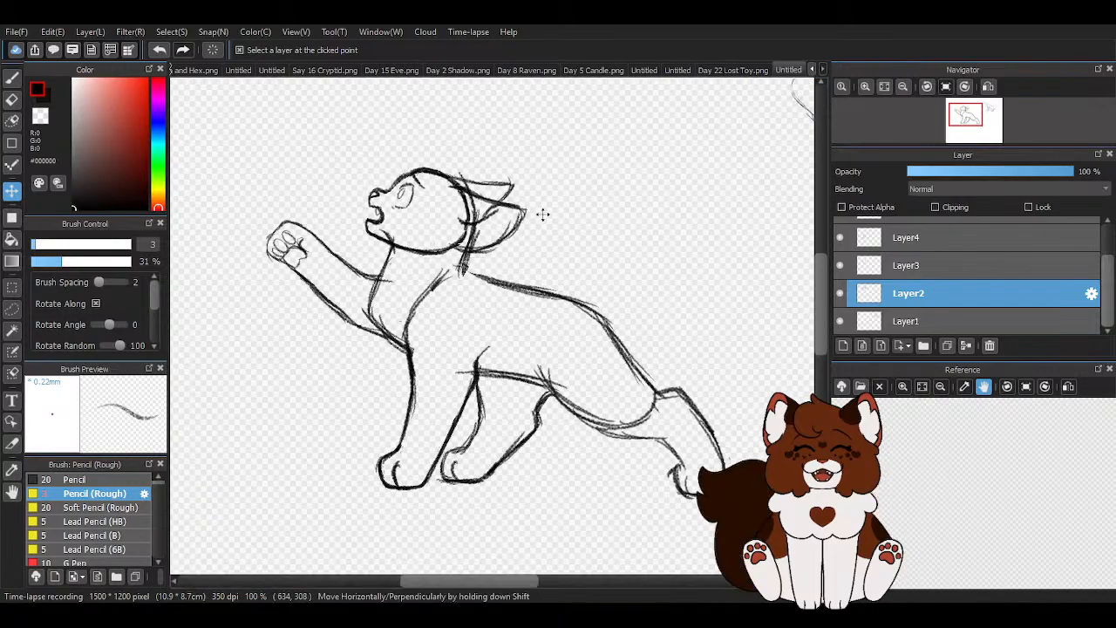
key("e")
scroll(635, 255, "up", 1)
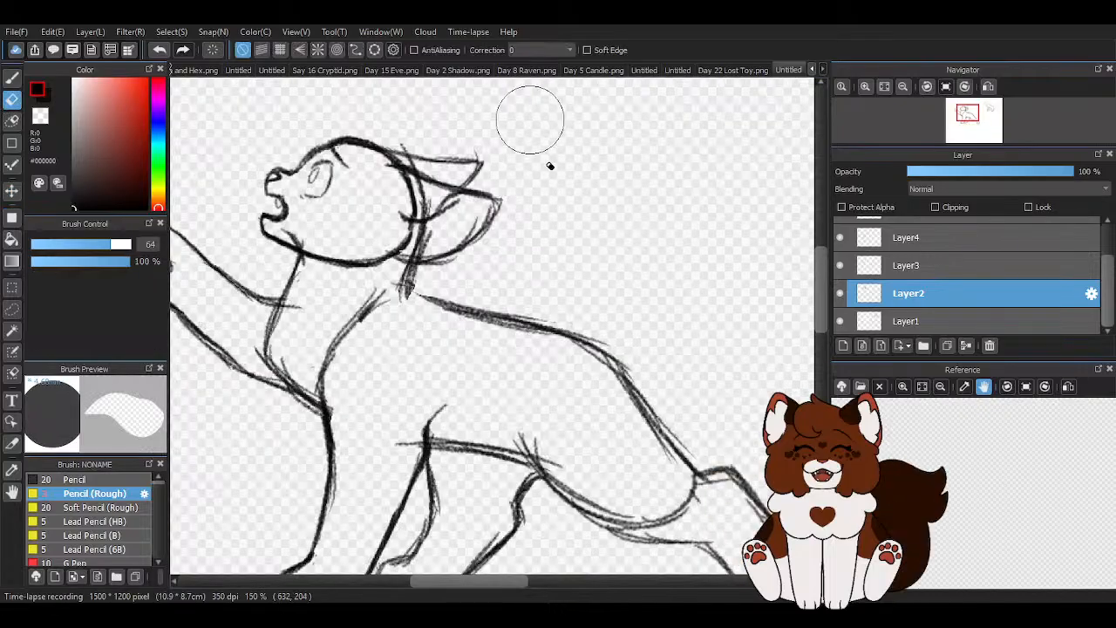
scroll(502, 421, "down", 2)
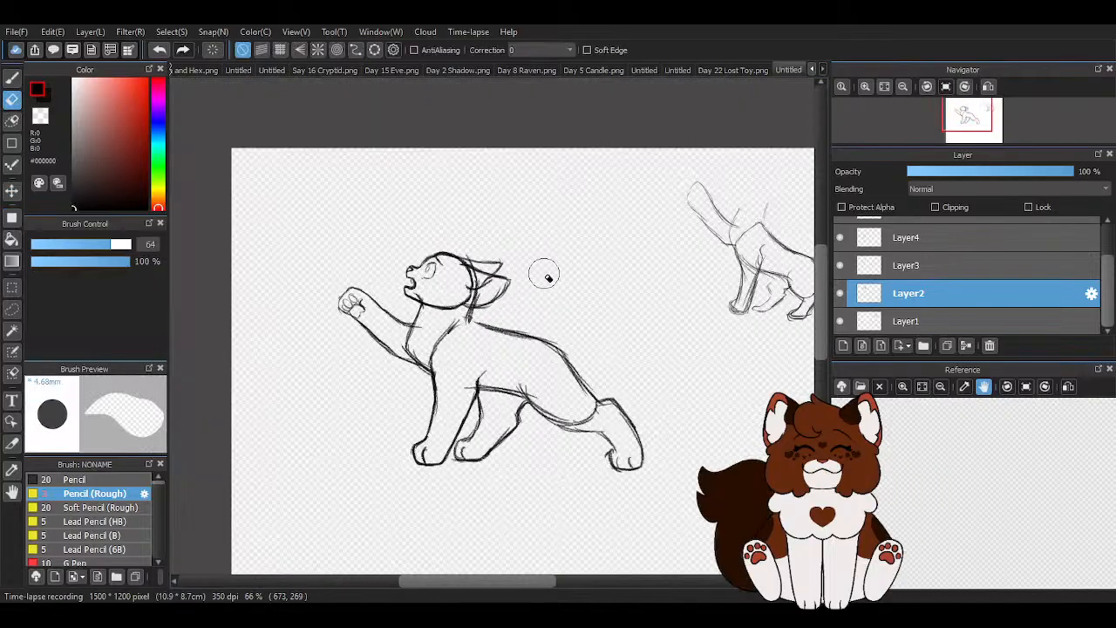
scroll(443, 178, "down", 1)
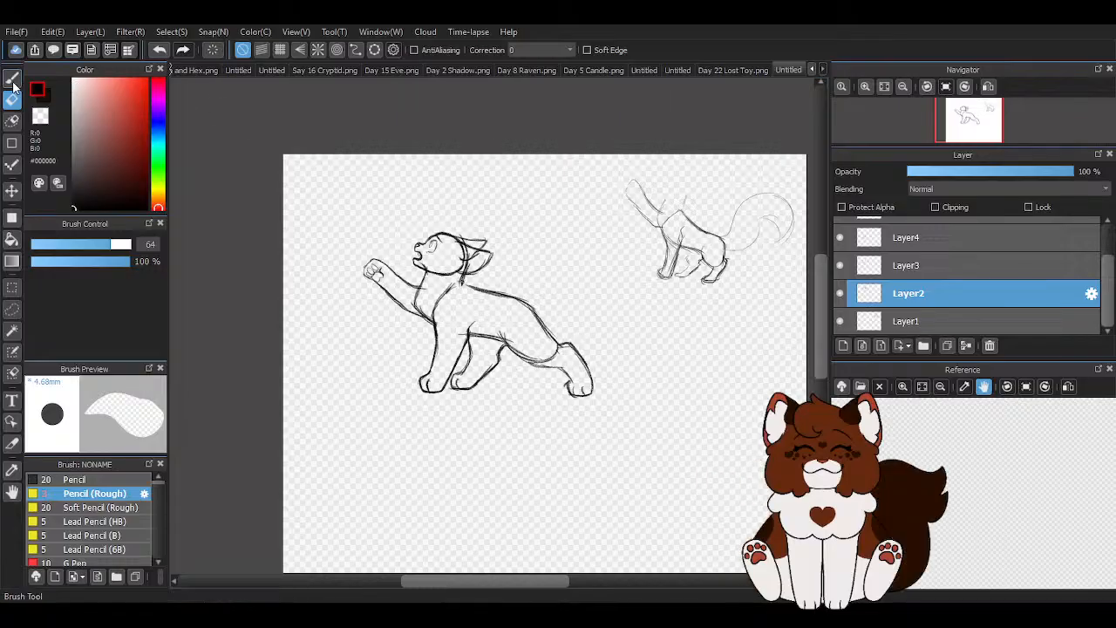
left_click(11, 79)
scroll(898, 252, "up", 1)
- Erase the small rough pose sketch beside the main figure on Layer1 and move Layer1 above Layer2
left_click(888, 226)
scroll(915, 297, "down", 2)
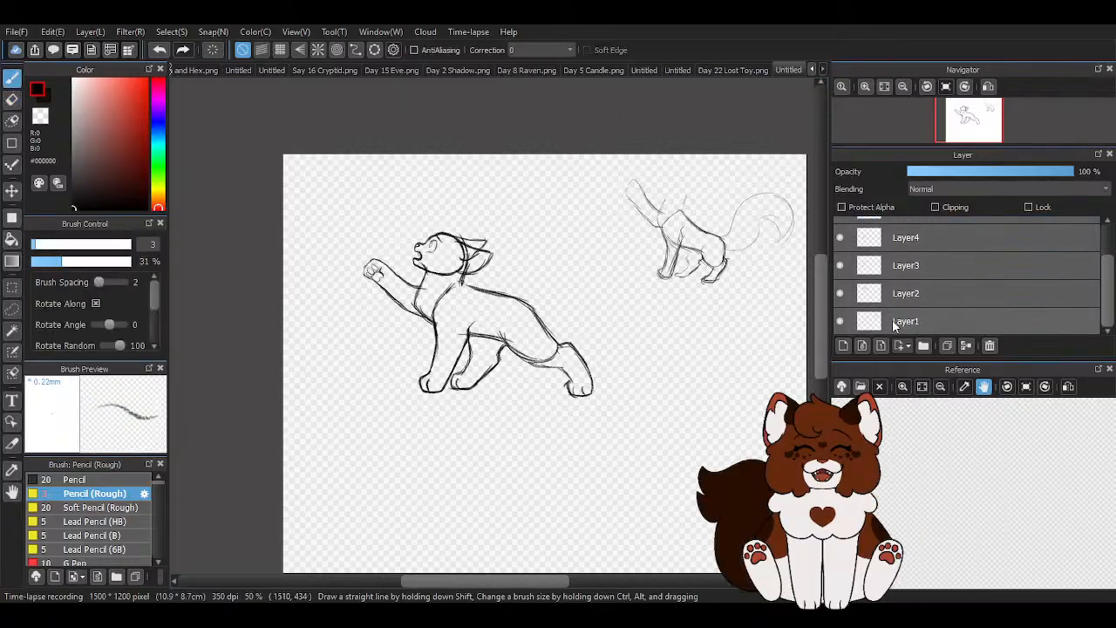
left_click(906, 294)
left_click(907, 321)
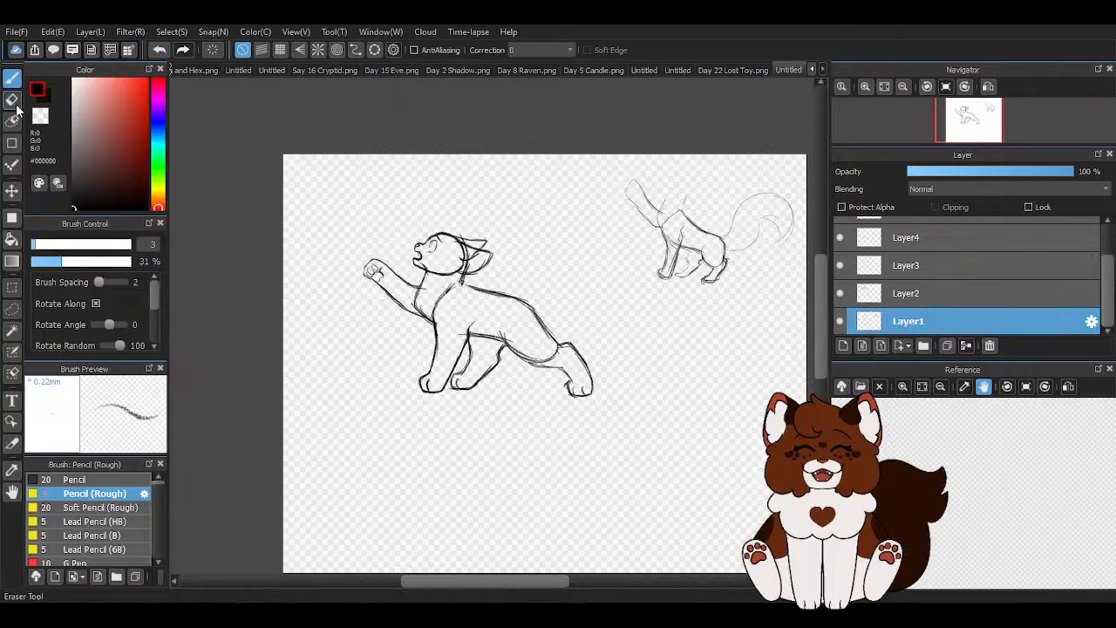
left_click(12, 99)
mouse_move(658, 231)
left_mouse_down()
mouse_move(650, 311)
mouse_move(673, 288)
mouse_move(670, 178)
mouse_move(705, 276)
mouse_move(718, 200)
mouse_move(713, 253)
left_mouse_up()
mouse_move(741, 201)
left_mouse_down()
mouse_move(780, 239)
mouse_move(776, 169)
left_mouse_up()
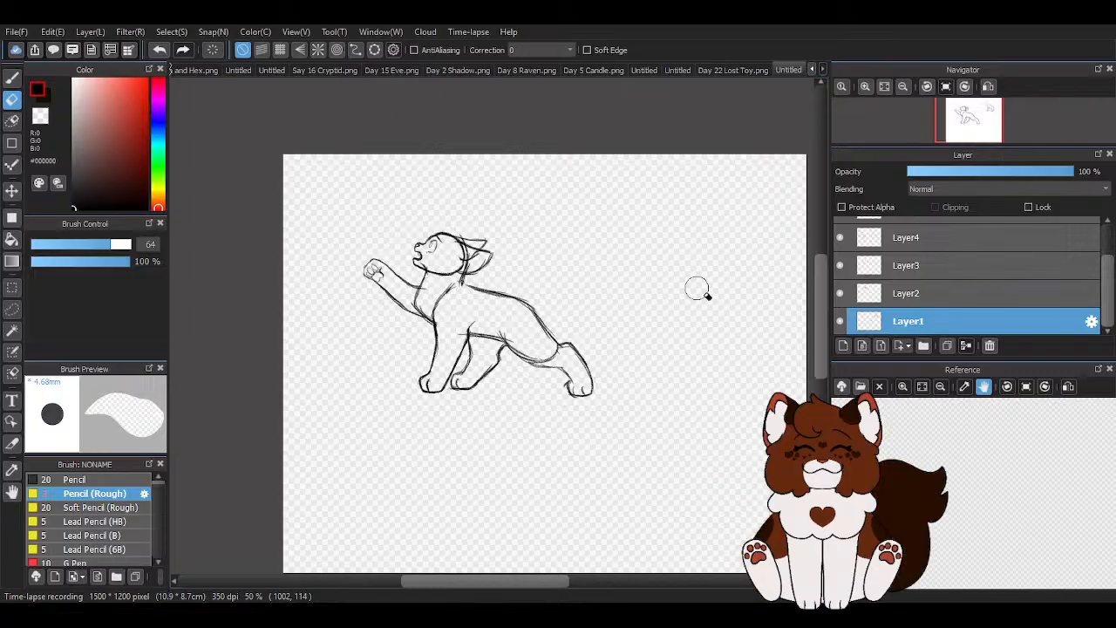
left_click_drag(901, 333, 909, 298)
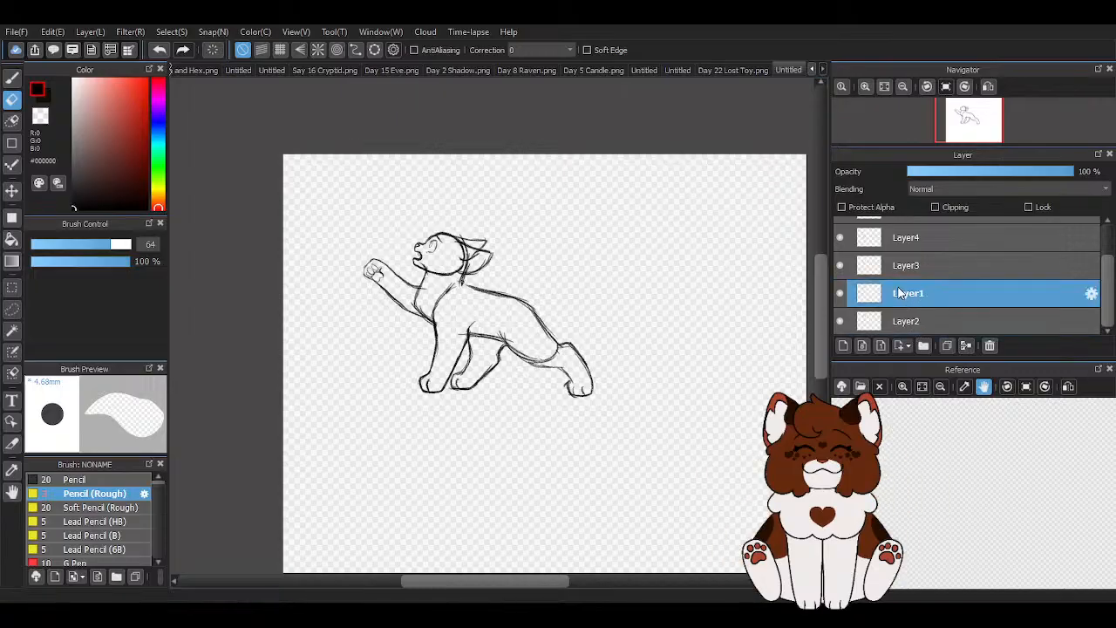
left_click(12, 78)
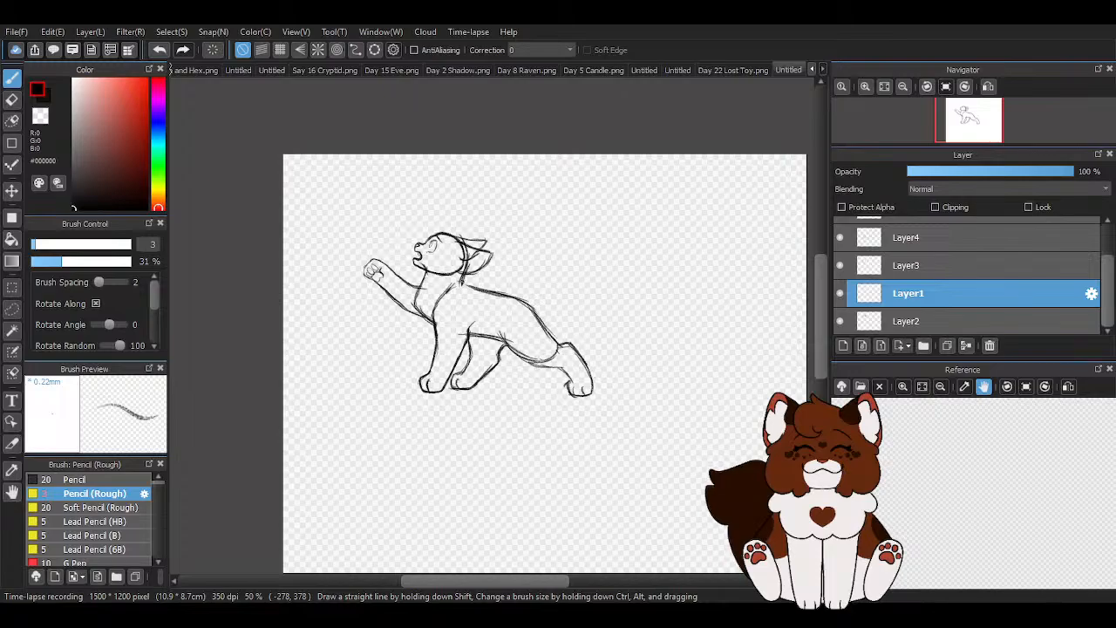
scroll(447, 260, "up", 5)
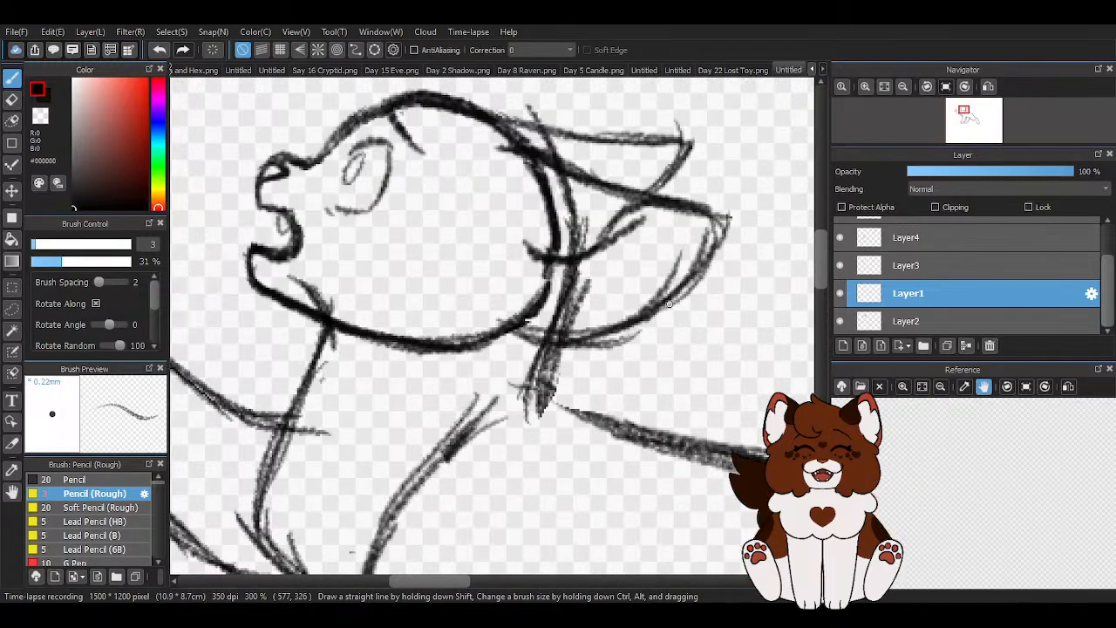
left_click_drag(330, 328, 516, 365)
left_click_drag(436, 349, 539, 378)
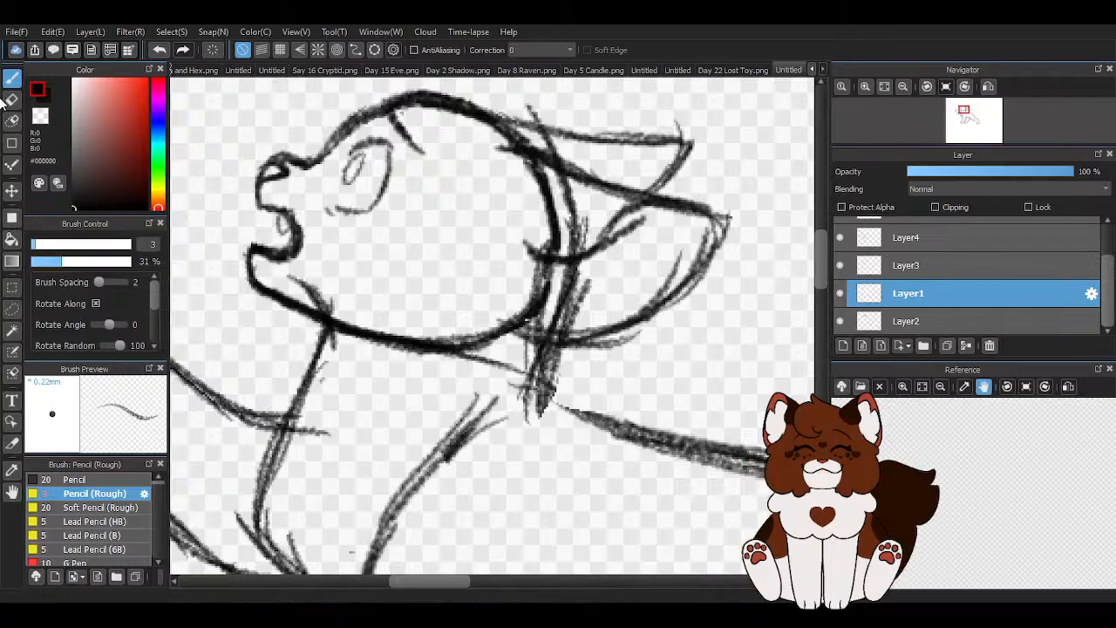
left_click(12, 98)
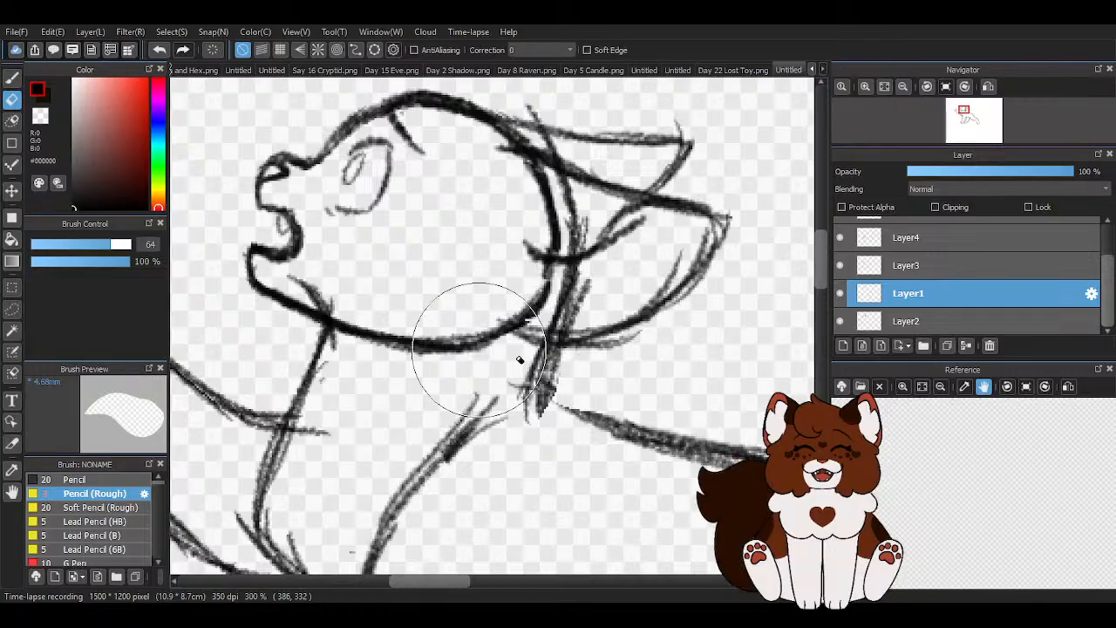
key("b")
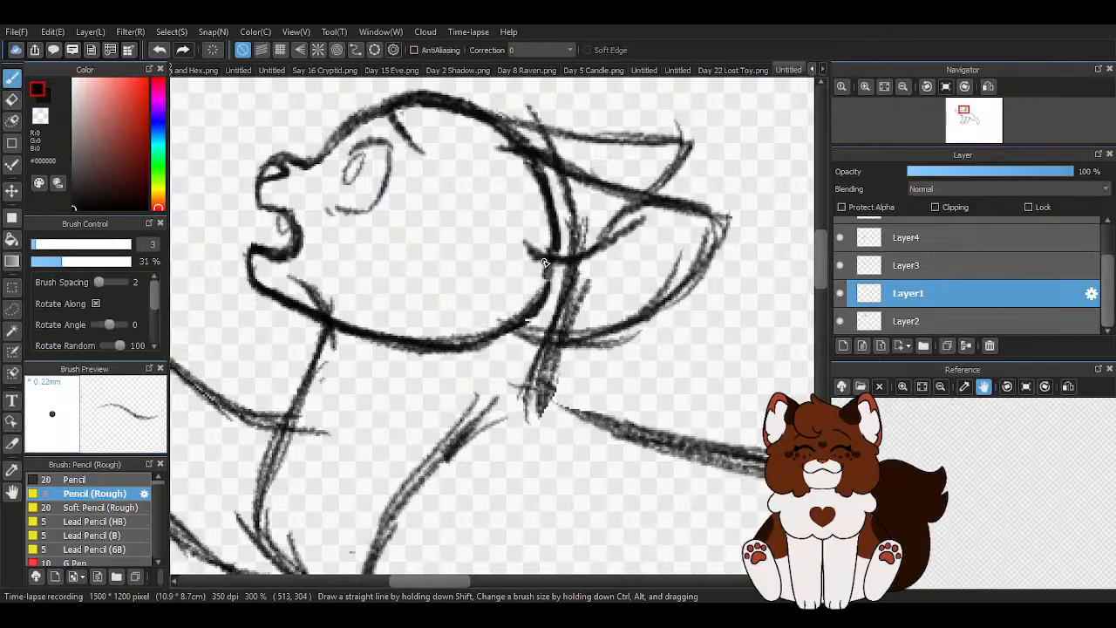
mouse_move(453, 348)
left_mouse_down()
mouse_move(533, 356)
mouse_move(478, 376)
left_mouse_up()
left_click_drag(337, 327, 472, 373)
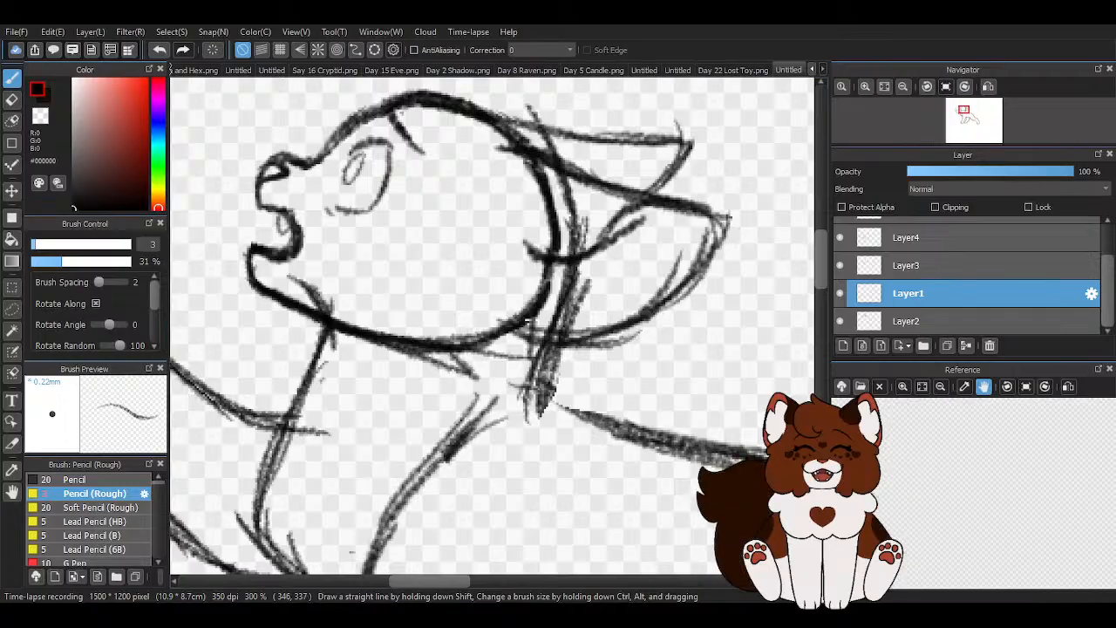
scroll(462, 297, "down", 2)
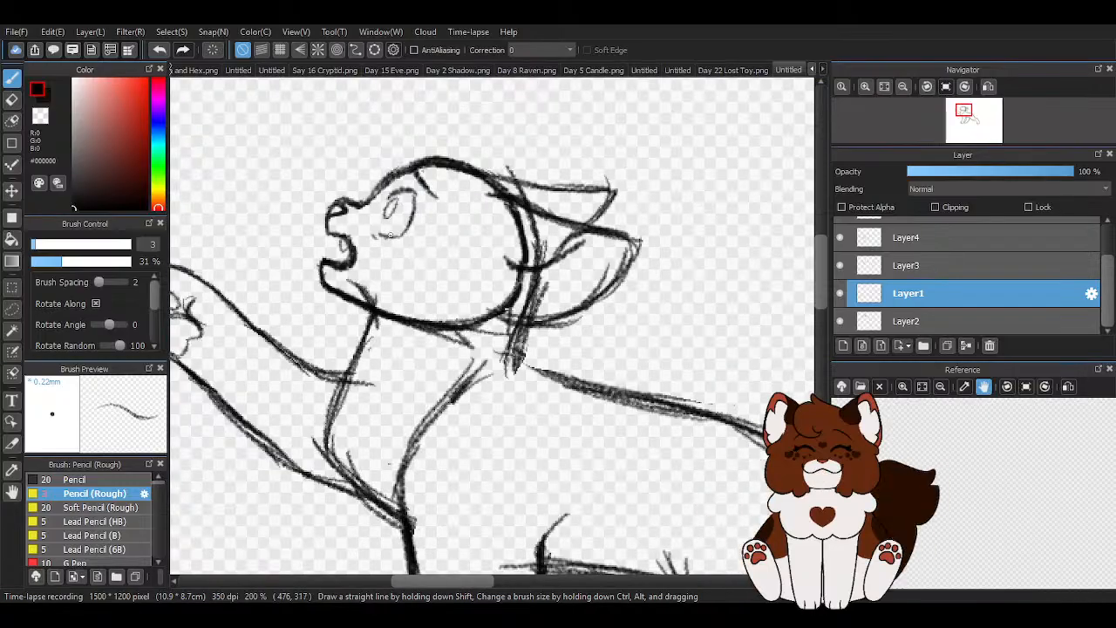
key("e")
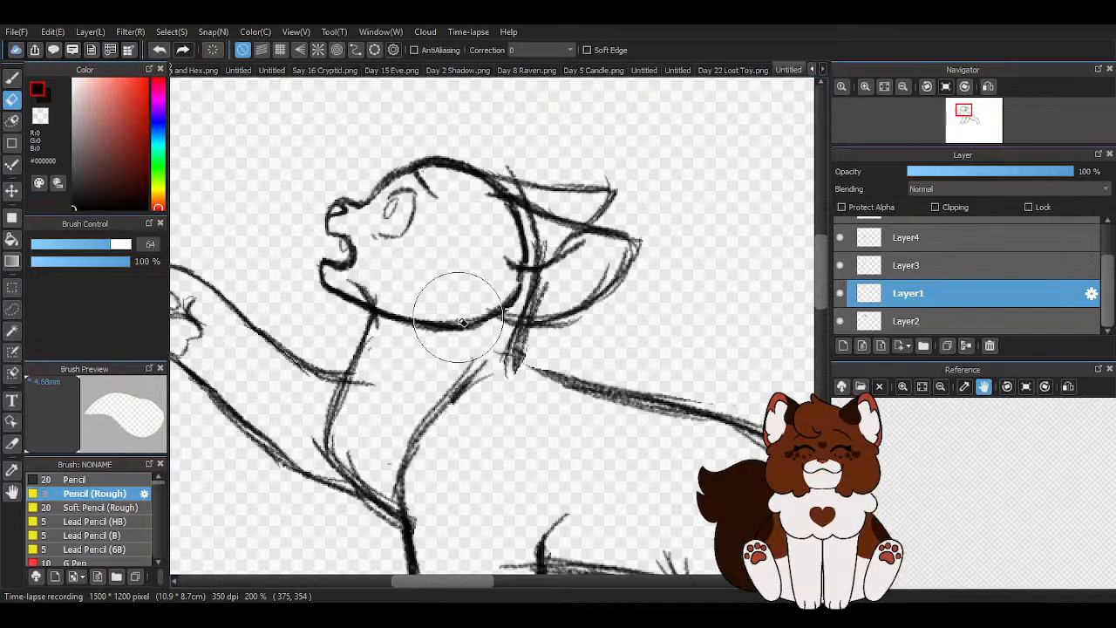
- Draw a pointed cheek fur tuft under the back of the jaw on Layer1
left_click(12, 77)
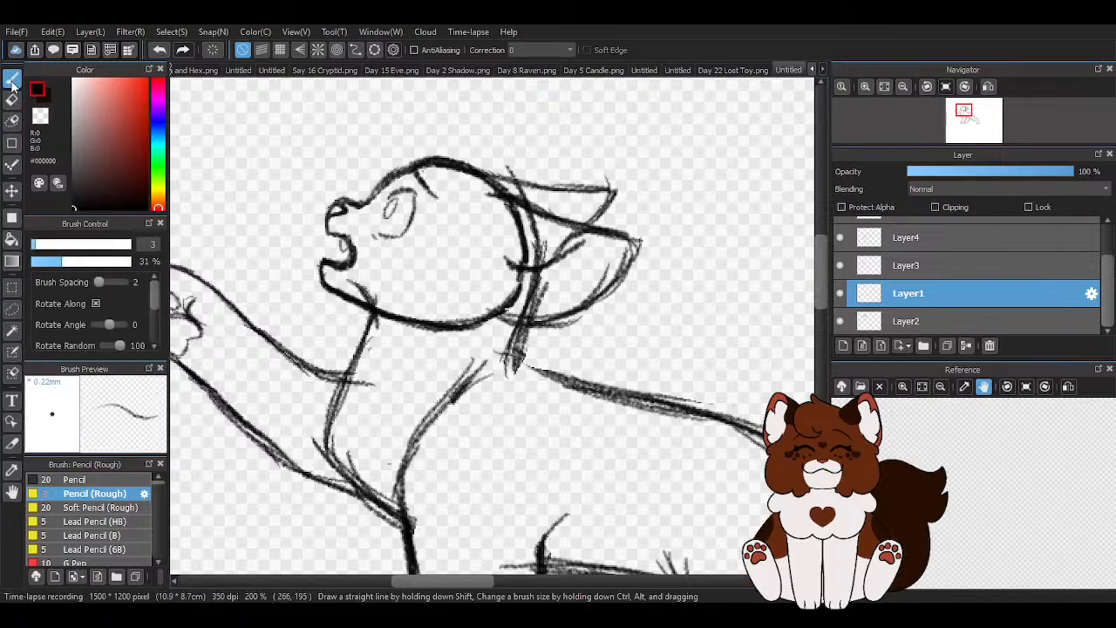
scroll(560, 382, "up", 2)
mouse_move(484, 168)
left_mouse_down()
mouse_move(326, 296)
mouse_move(361, 299)
mouse_move(376, 324)
mouse_move(255, 272)
mouse_move(358, 308)
mouse_move(370, 327)
mouse_move(372, 291)
mouse_move(467, 272)
left_mouse_up()
scroll(470, 238, "down", 3)
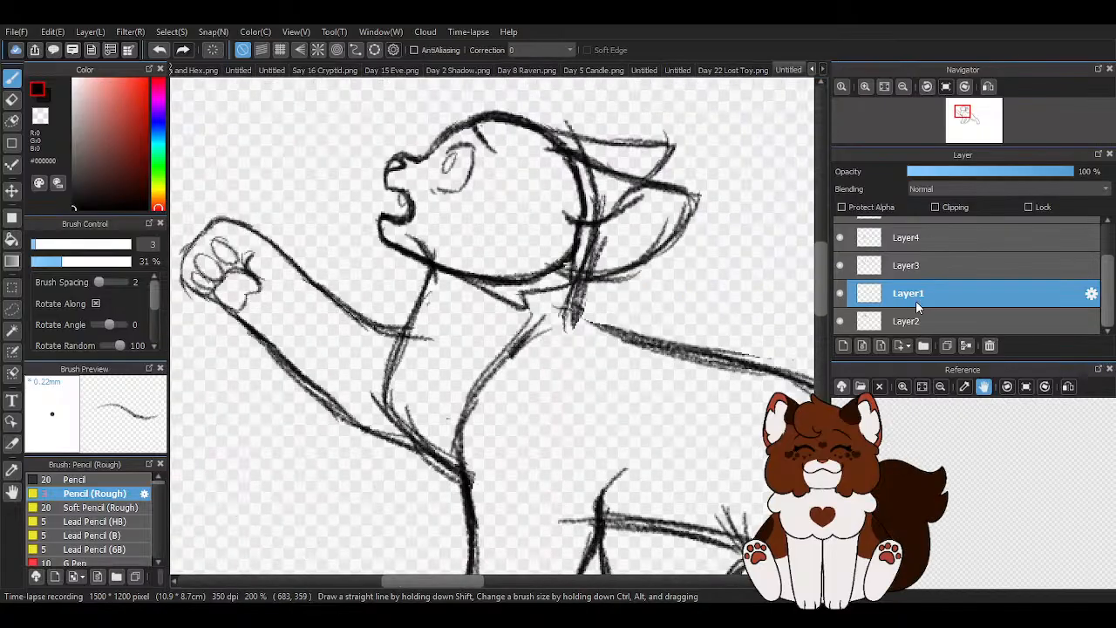
left_click(838, 323)
left_click(842, 319)
scroll(610, 192, "up", 2)
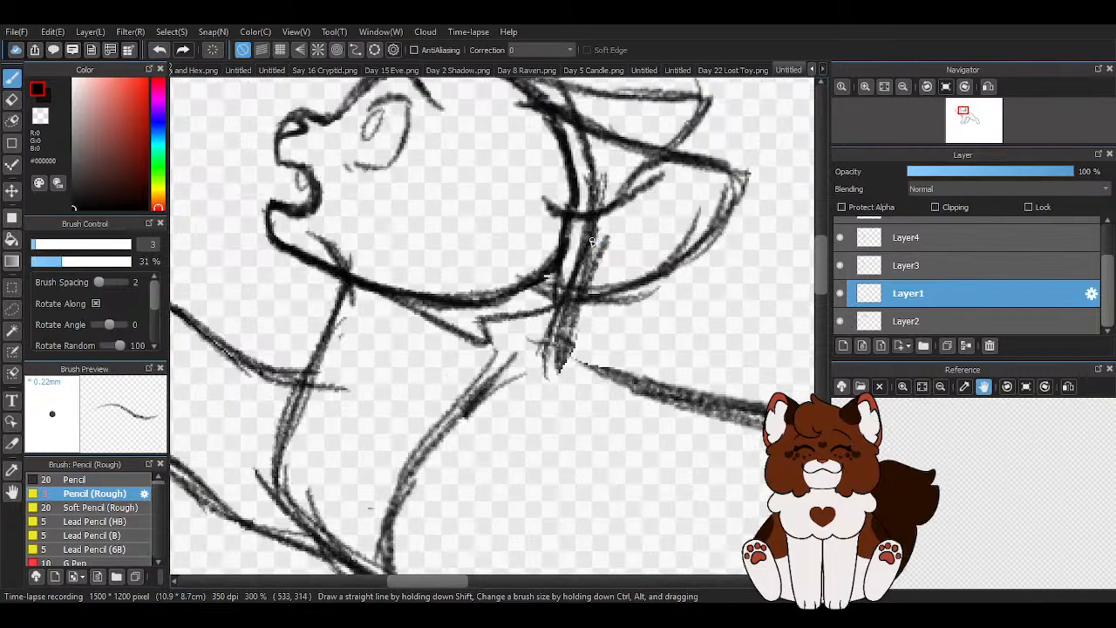
- Nudge the cheek tuft on Layer1 slightly up so it sits against the jaw line
left_click(12, 190)
left_click_drag(389, 305, 386, 302)
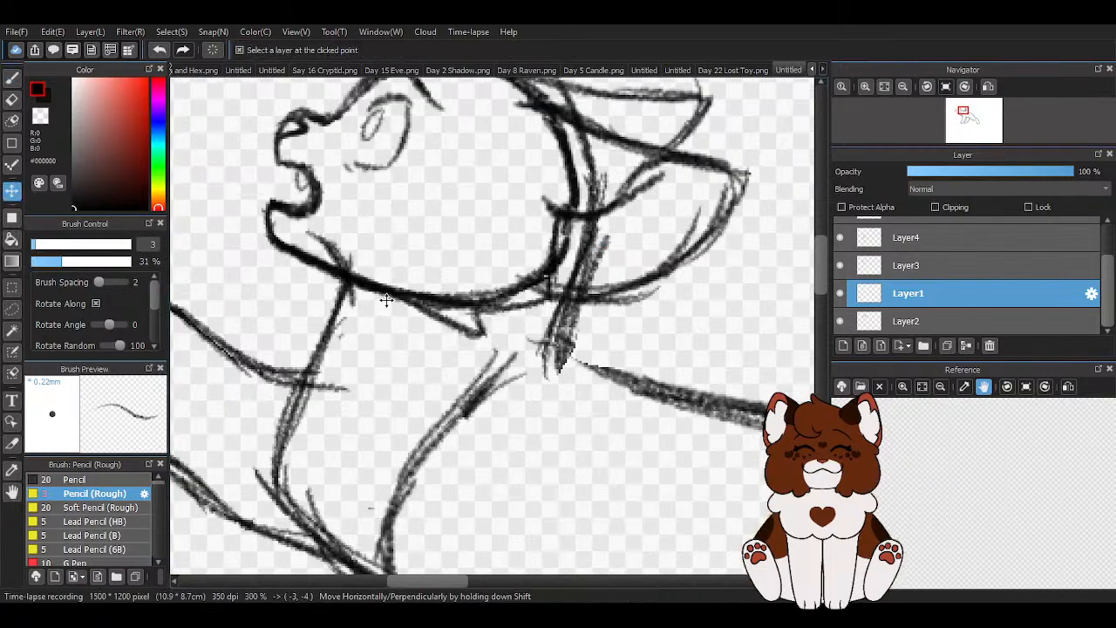
scroll(378, 336, "down", 2)
- Draw a pointed fur tuft on top of the forehead on Layer1 and clean up its front base with the transparent colour
left_click(12, 77)
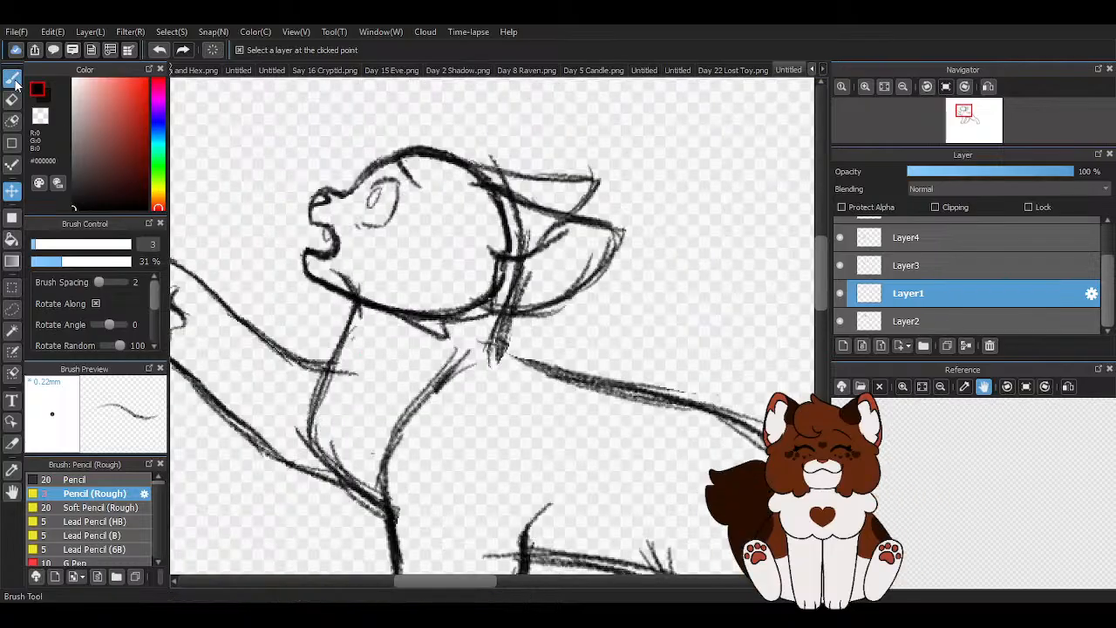
scroll(515, 231, "down", 2)
scroll(505, 211, "up", 2)
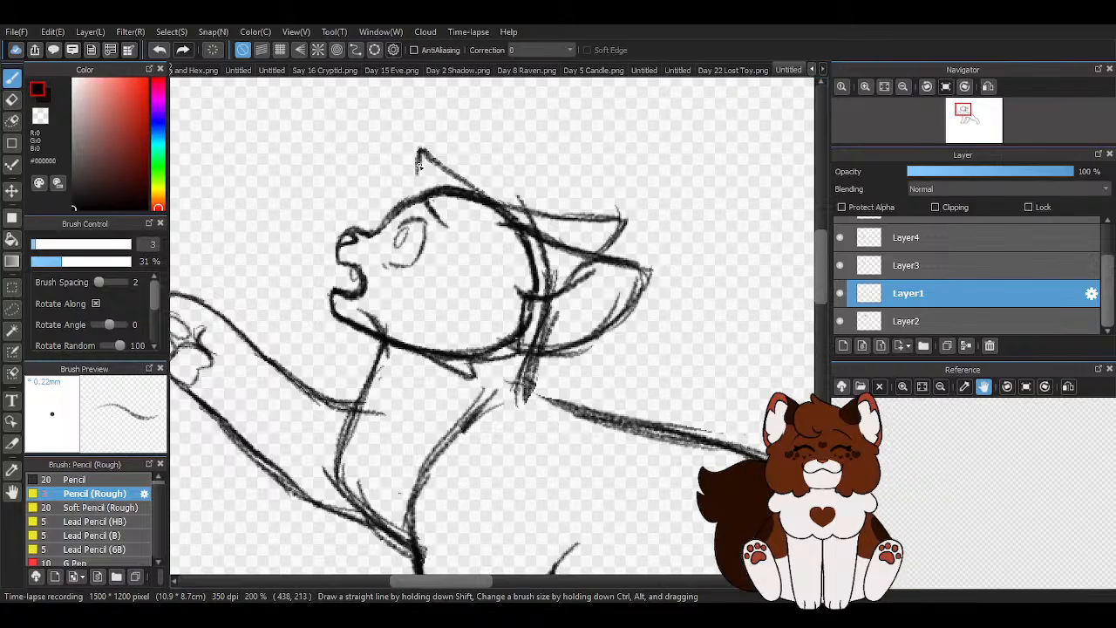
mouse_move(391, 163)
left_mouse_down()
mouse_move(390, 231)
mouse_move(372, 213)
mouse_move(399, 224)
mouse_move(377, 213)
mouse_move(388, 194)
mouse_move(358, 252)
mouse_move(340, 245)
mouse_move(373, 254)
mouse_move(371, 224)
mouse_move(390, 265)
left_mouse_up()
scroll(388, 193, "up", 4)
key("z")
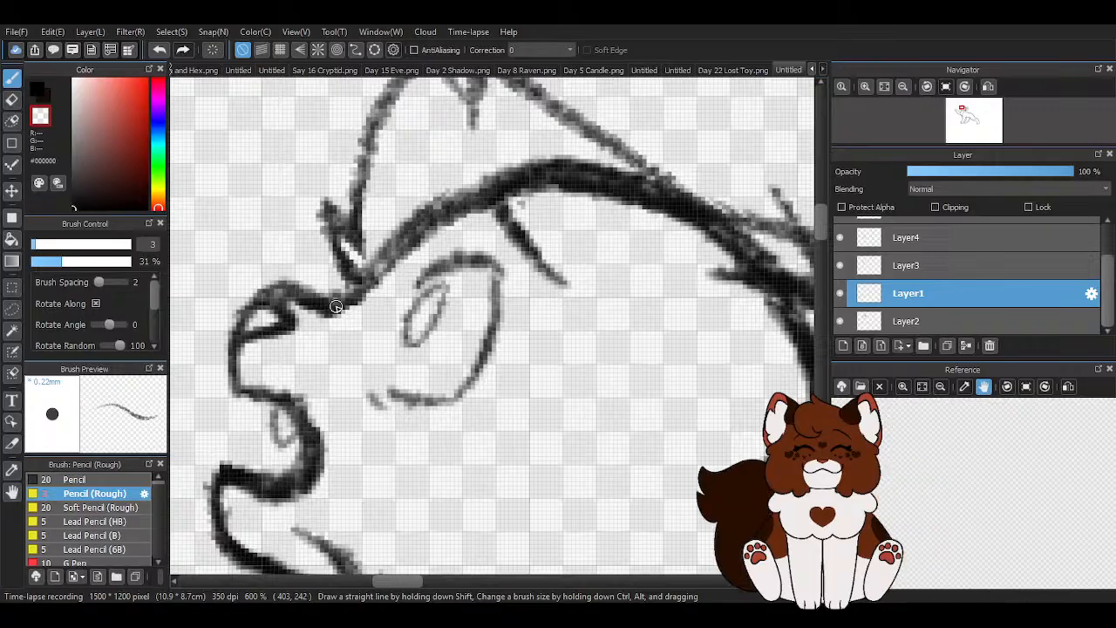
left_click_drag(334, 226, 370, 251)
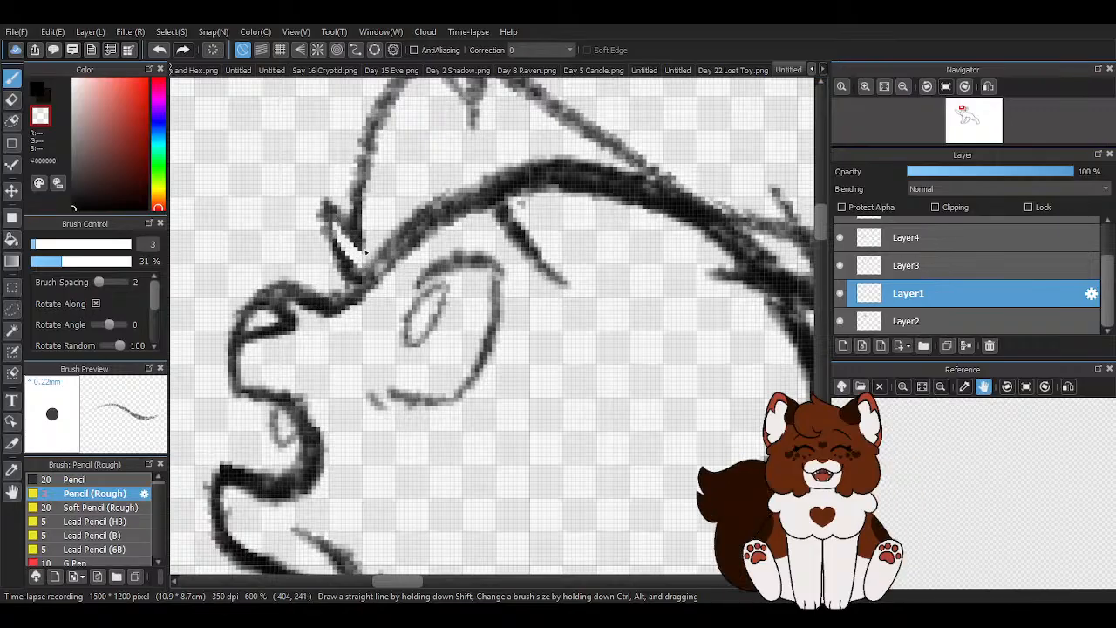
- Erase the old jaw line above the cheek tuft and the stray line behind it on Layer2 with the eraser sized 30
scroll(362, 251, "down", 4)
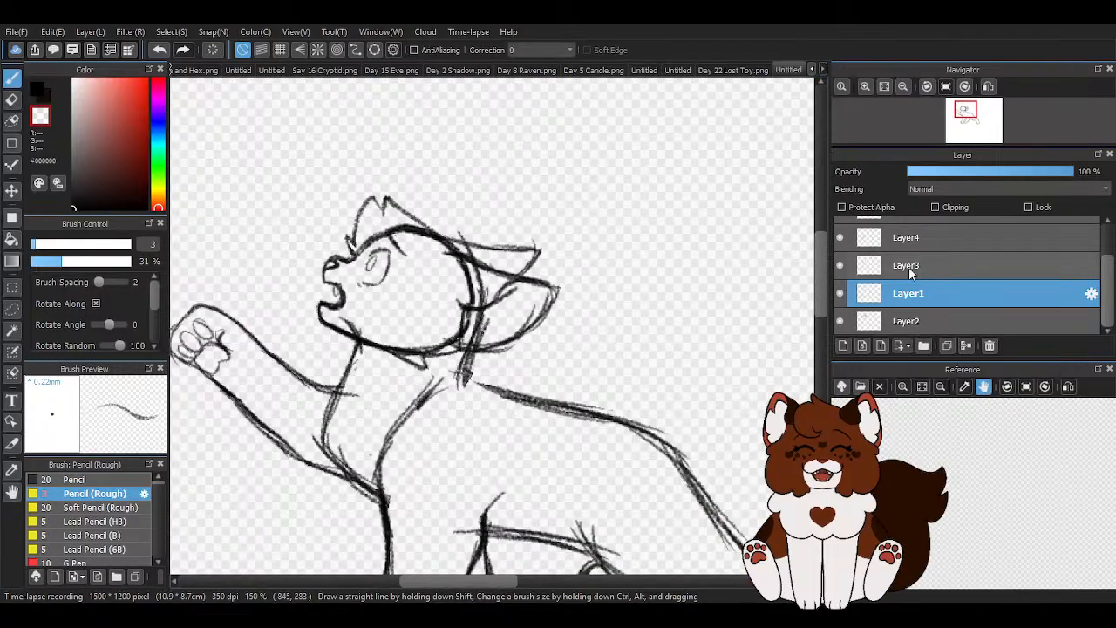
left_click(907, 321)
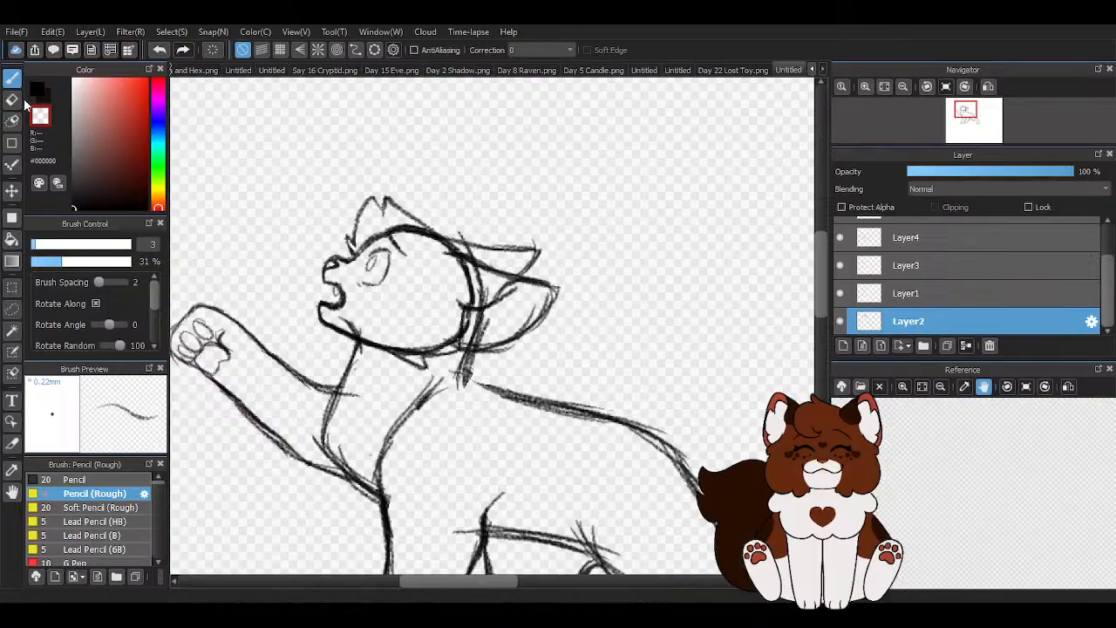
left_click(12, 98)
scroll(392, 310, "up", 2)
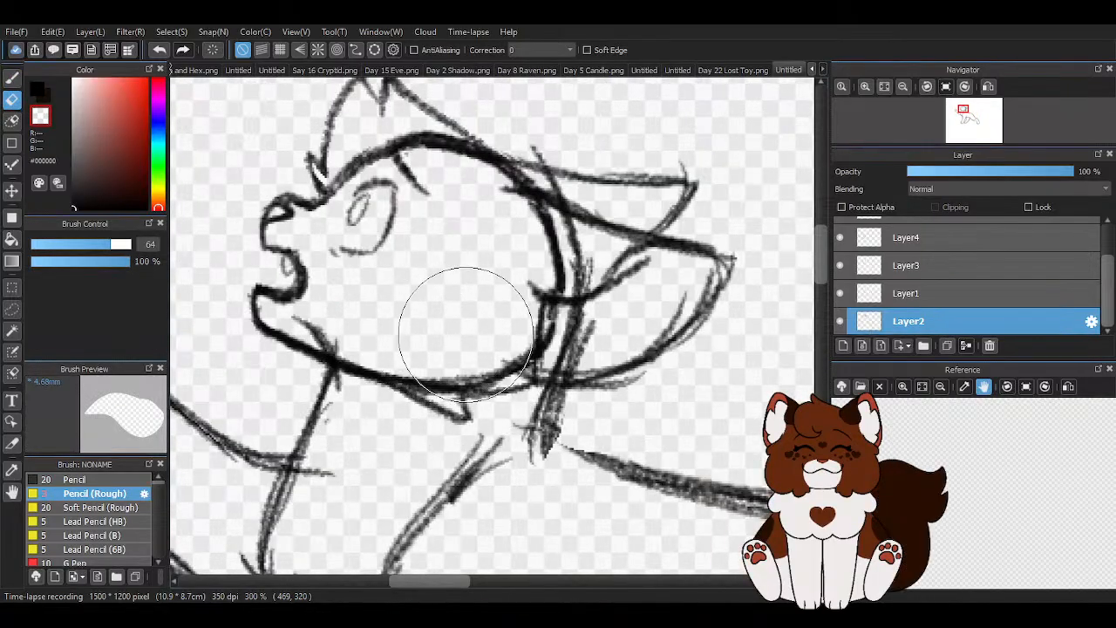
scroll(471, 323, "up", 1)
left_click(88, 245)
mouse_move(525, 350)
left_mouse_down()
mouse_move(510, 334)
mouse_move(541, 319)
left_mouse_up()
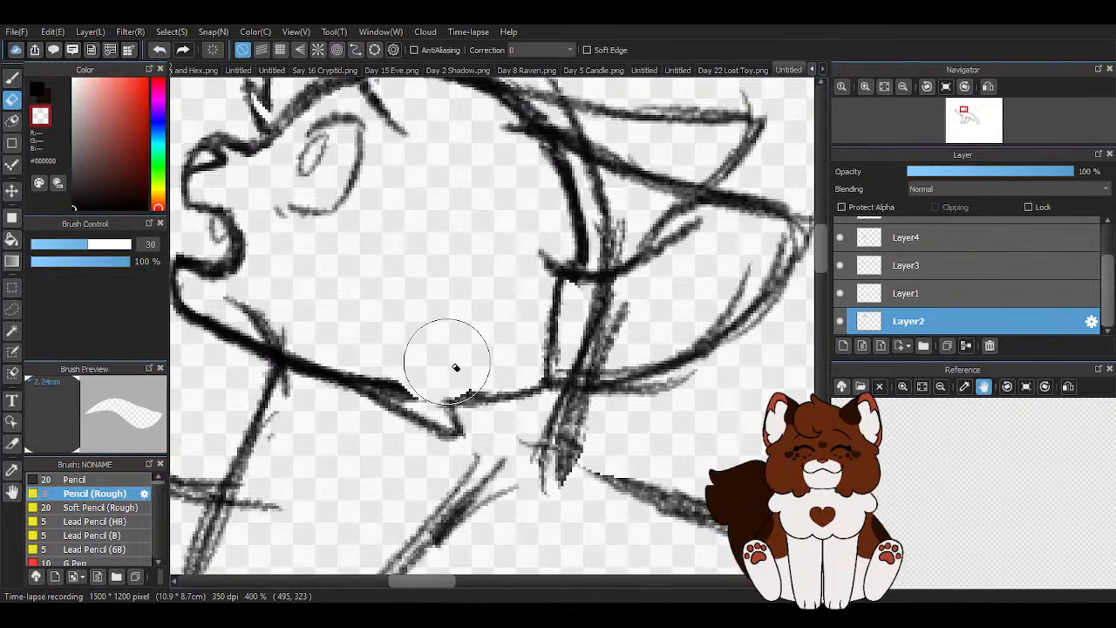
scroll(474, 352, "down", 1)
- Erase the old skull line beneath the forehead fur on Layer2, reducing the eraser to 10.9 for the part near the brow
scroll(387, 122, "up", 1)
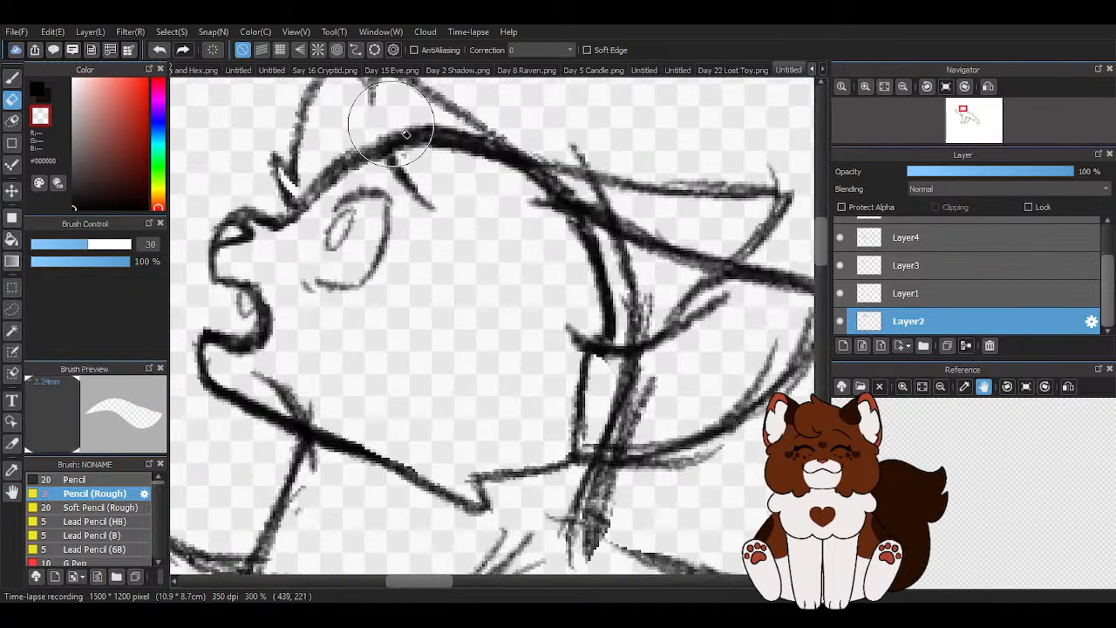
mouse_move(509, 169)
left_mouse_down()
mouse_move(564, 189)
mouse_move(510, 177)
mouse_move(540, 186)
mouse_move(514, 168)
left_mouse_up()
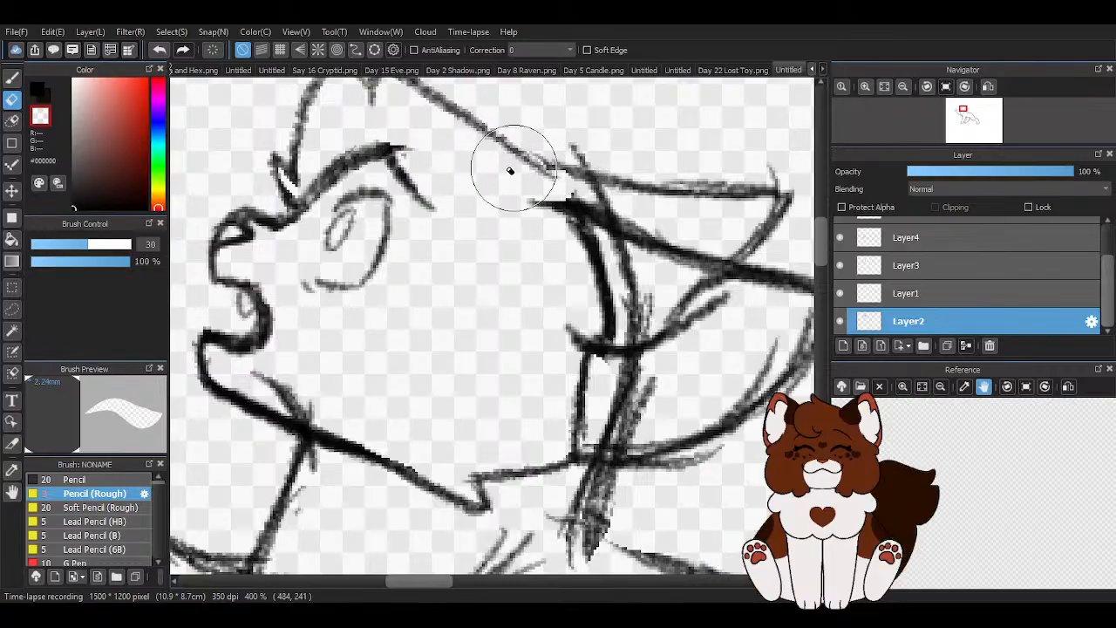
left_click(51, 248)
left_click_drag(314, 191, 337, 174)
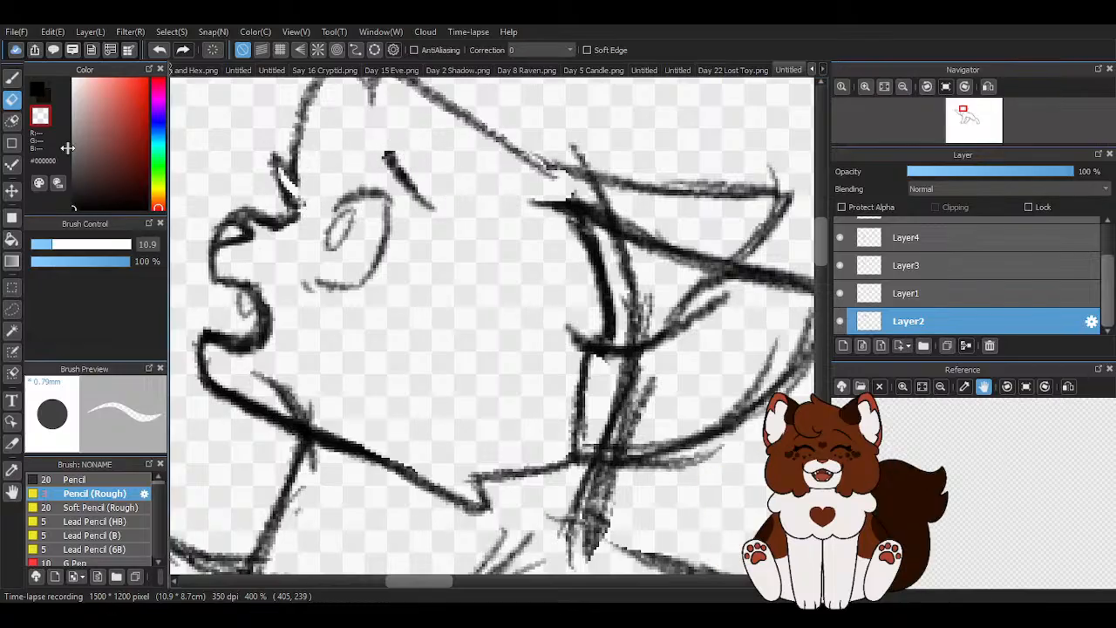
- Redraw the front base of the near ear on Layer2 with the rough pencil in black
key("b")
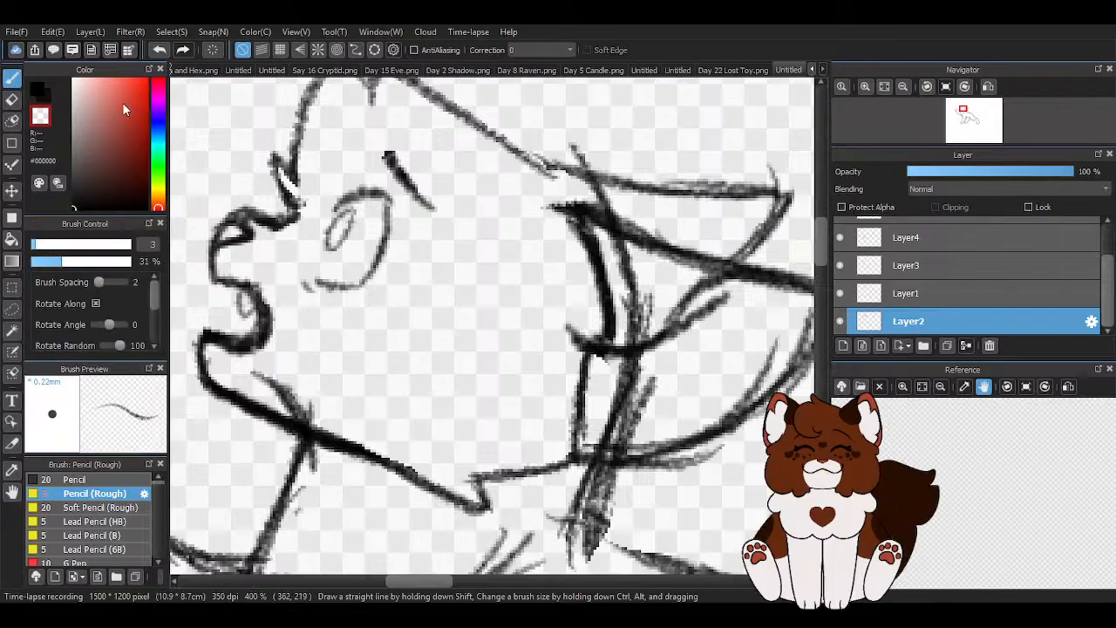
left_click(46, 88)
mouse_move(529, 208)
left_mouse_down()
mouse_move(585, 206)
mouse_move(624, 221)
left_mouse_up()
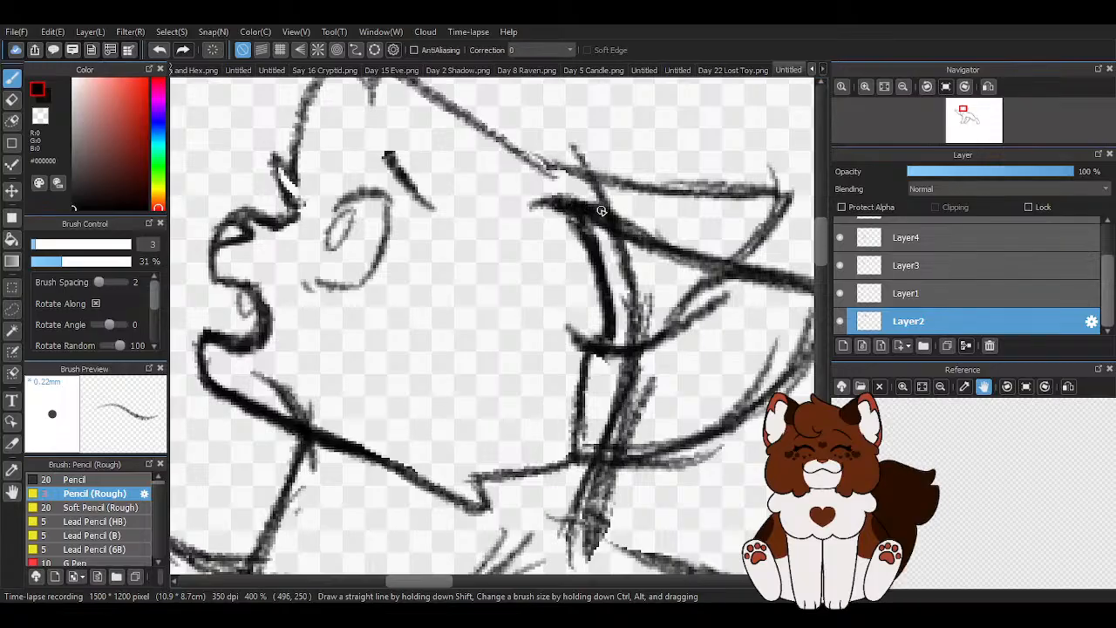
- Darken the small fur point above the muzzle on Layer2 so it joins the bridge of the nose
scroll(507, 237, "down", 3)
scroll(454, 229, "up", 2)
scroll(409, 216, "up", 2)
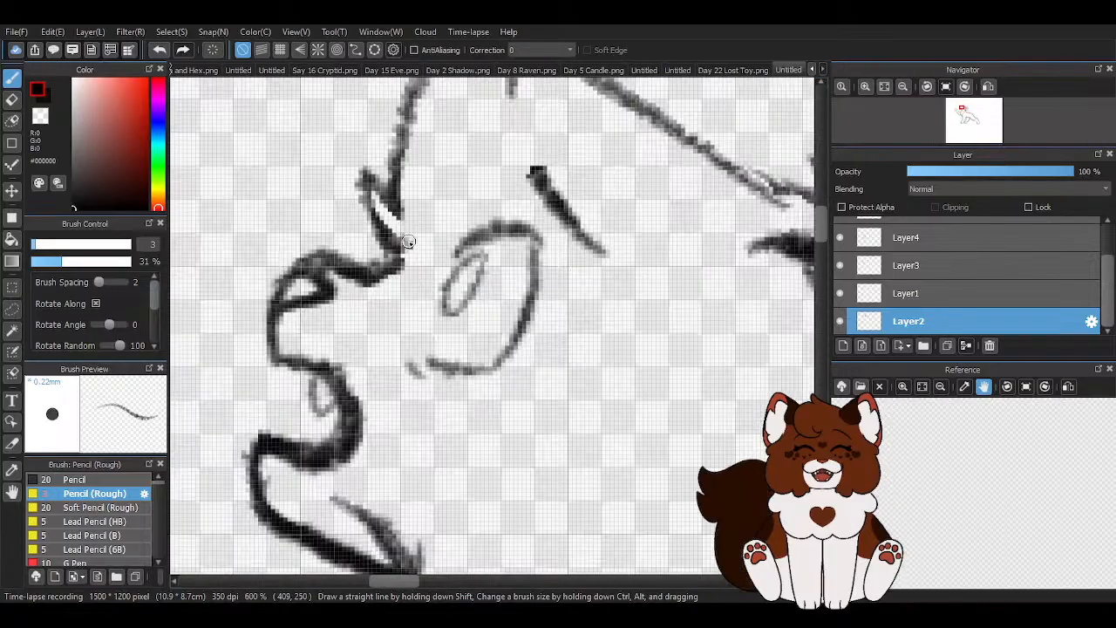
scroll(398, 247, "down", 3)
scroll(390, 237, "up", 3)
left_click_drag(368, 199, 389, 269)
left_click_drag(370, 222, 403, 260)
scroll(408, 228, "down", 3)
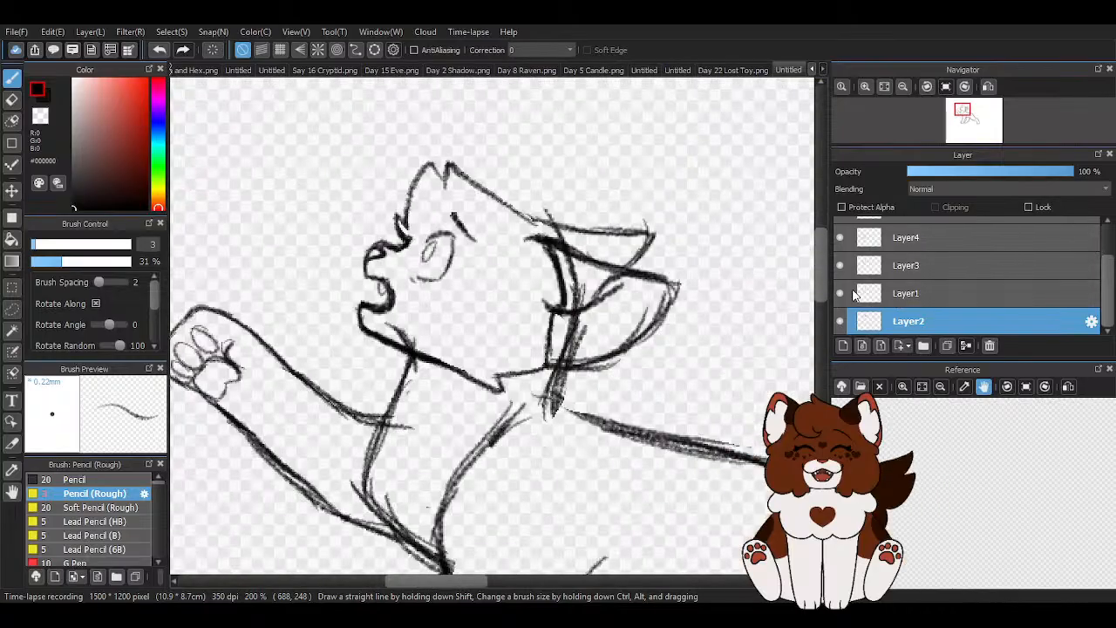
- Thicken the head line running from the forehead tuft back to the ears on Layer1
left_click(927, 293)
scroll(474, 170, "up", 2)
left_click_drag(478, 179, 558, 242)
mouse_move(511, 199)
left_mouse_down()
mouse_move(555, 235)
mouse_move(542, 234)
left_mouse_up()
scroll(541, 236, "down", 2)
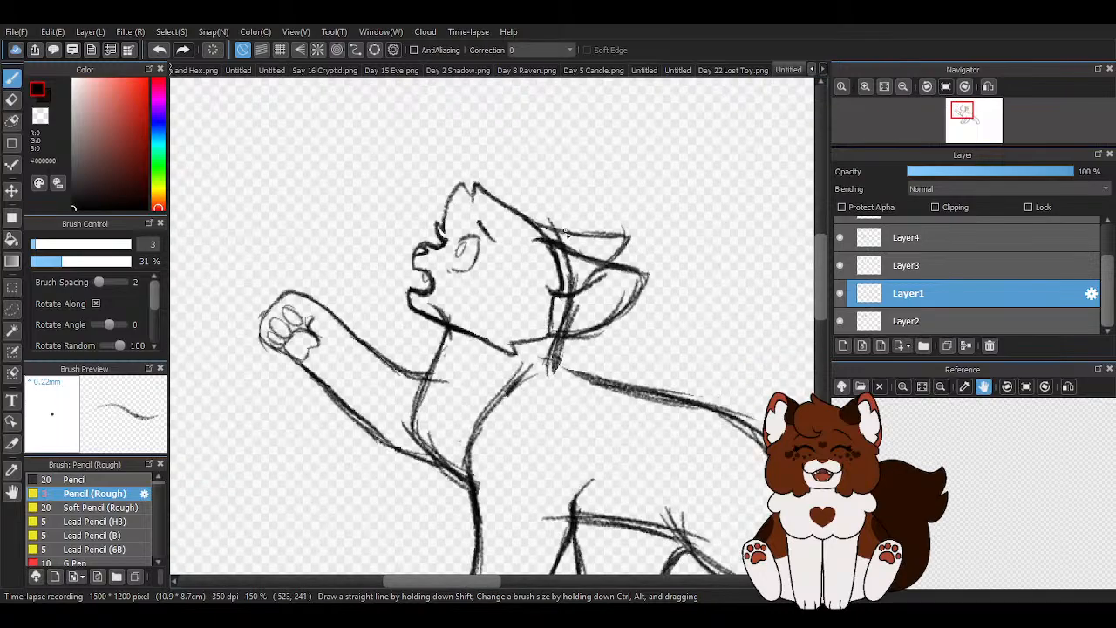
- Erase the thick back-of-head curve at the base of the near ear on Layer2
left_click(12, 100)
left_click(906, 321)
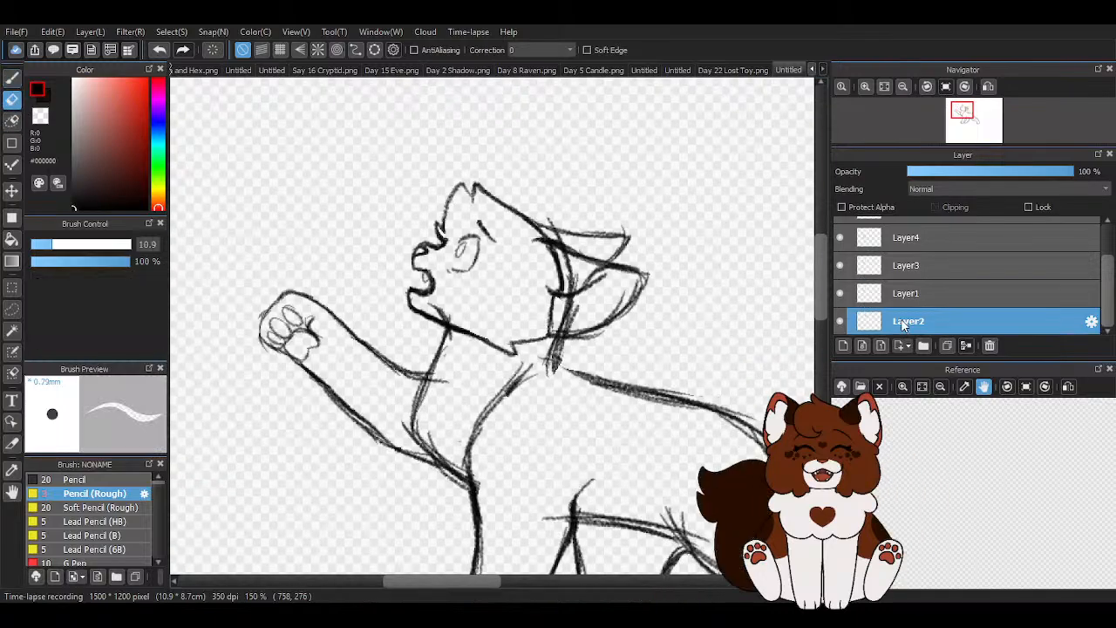
scroll(575, 279, "up", 3)
mouse_move(581, 312)
left_mouse_down()
mouse_move(575, 323)
mouse_move(590, 279)
mouse_move(579, 250)
left_mouse_up()
scroll(567, 278, "down", 4)
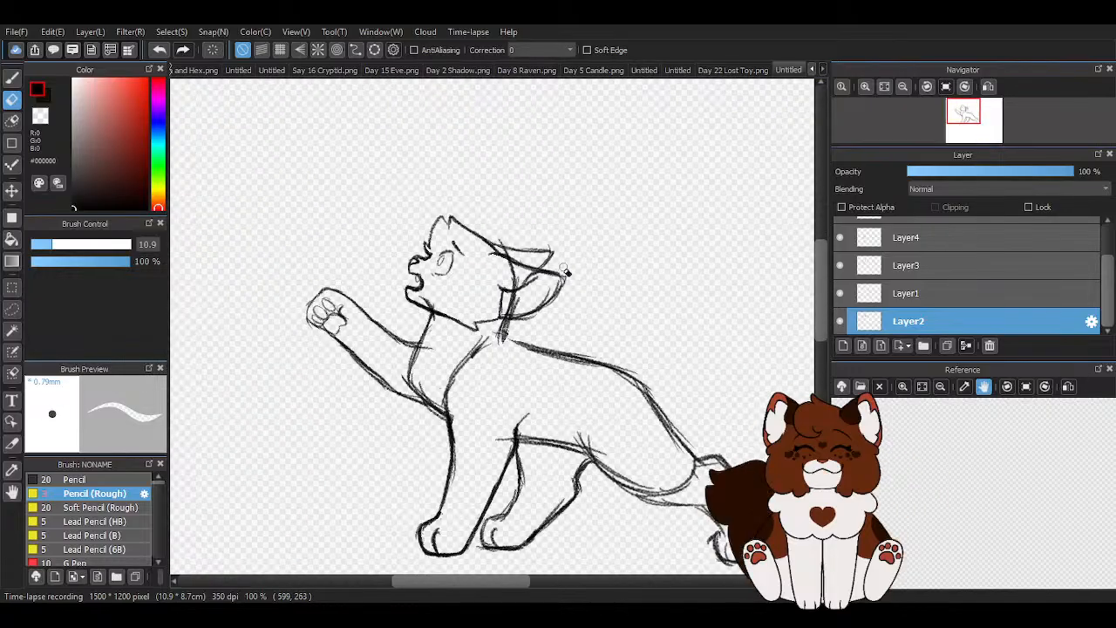
scroll(566, 266, "up", 2)
scroll(546, 291, "down", 1)
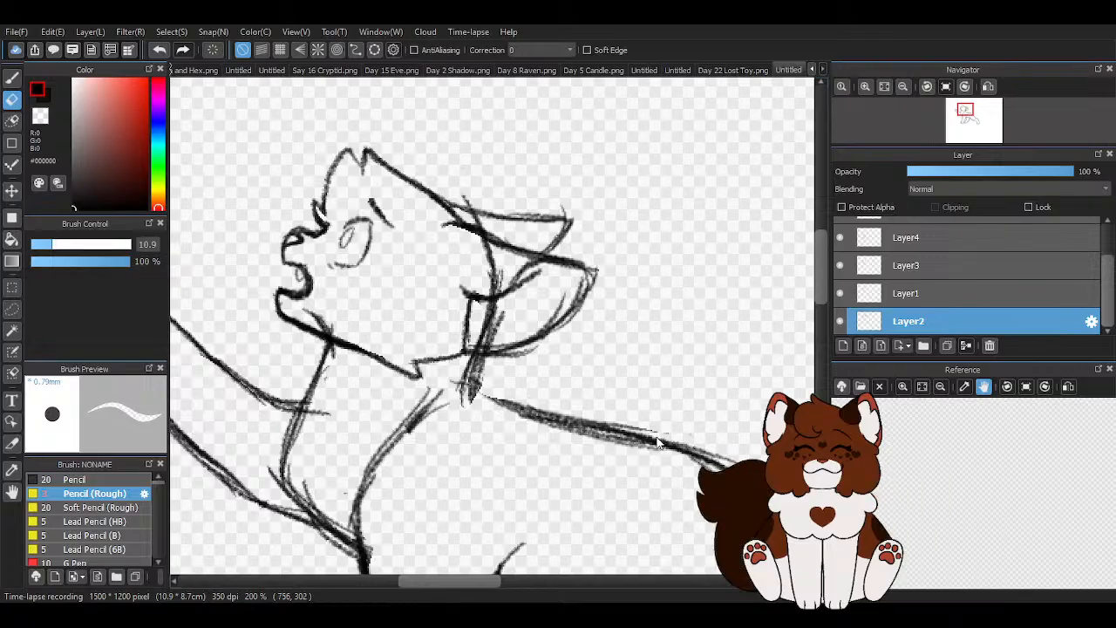
scroll(571, 243, "down", 1)
- Draw a jagged fur tuft inside the near ear on Layer2 and clean it up with the transparent colour
left_click(12, 77)
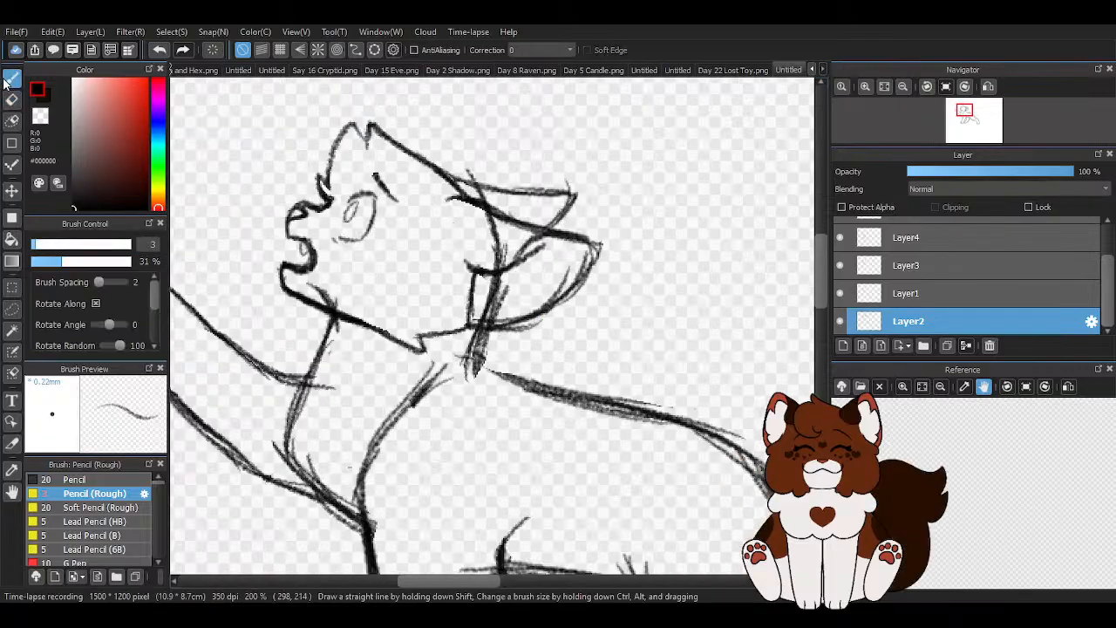
scroll(510, 307, "up", 2)
scroll(510, 305, "up", 1)
mouse_move(499, 220)
left_mouse_down()
mouse_move(470, 280)
mouse_move(422, 296)
left_mouse_up()
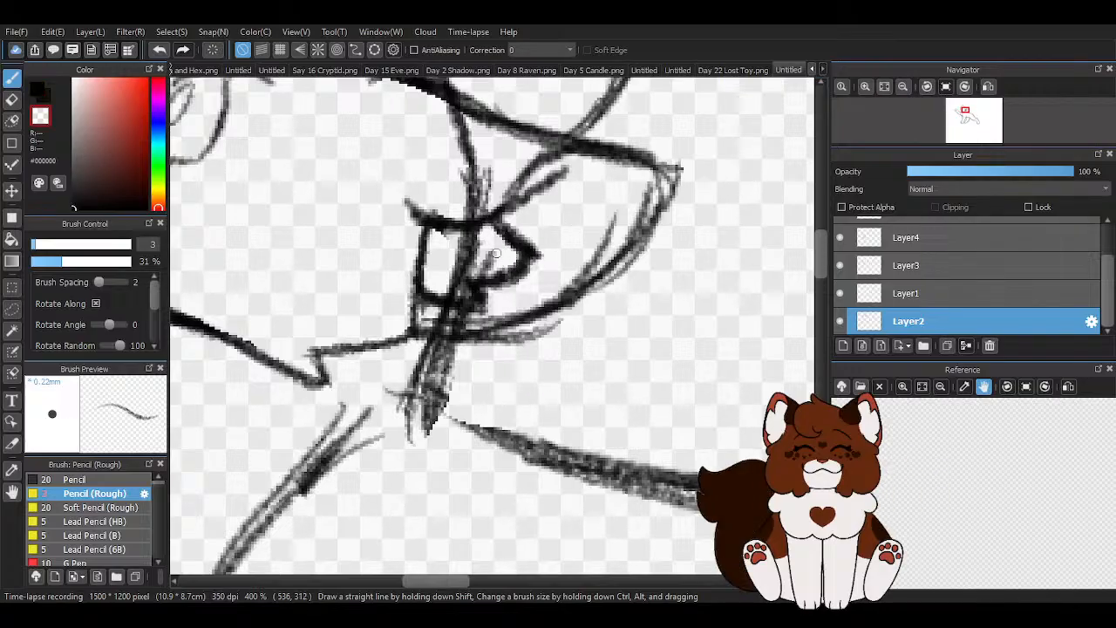
scroll(513, 259, "down", 3)
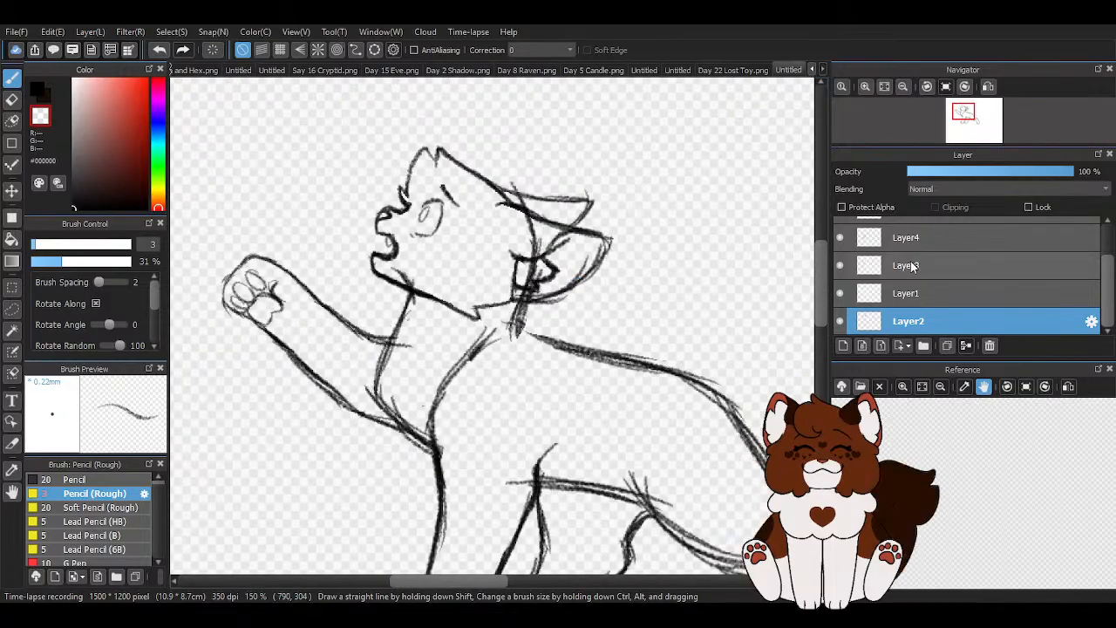
- Erase the rough neck line crossing the ear on Layer3 and thin its remainder below the ear with the eraser sized 13.9
left_click(872, 266)
key("e")
mouse_move(511, 190)
left_mouse_down()
mouse_move(542, 248)
mouse_move(526, 294)
mouse_move(529, 254)
left_mouse_up()
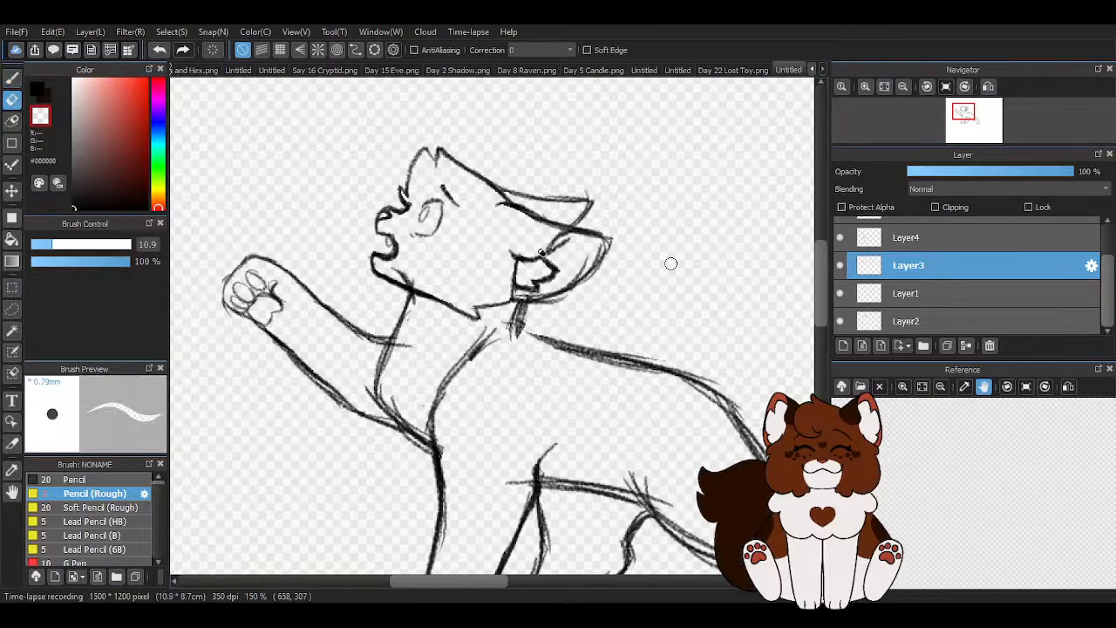
scroll(508, 362, "up", 3)
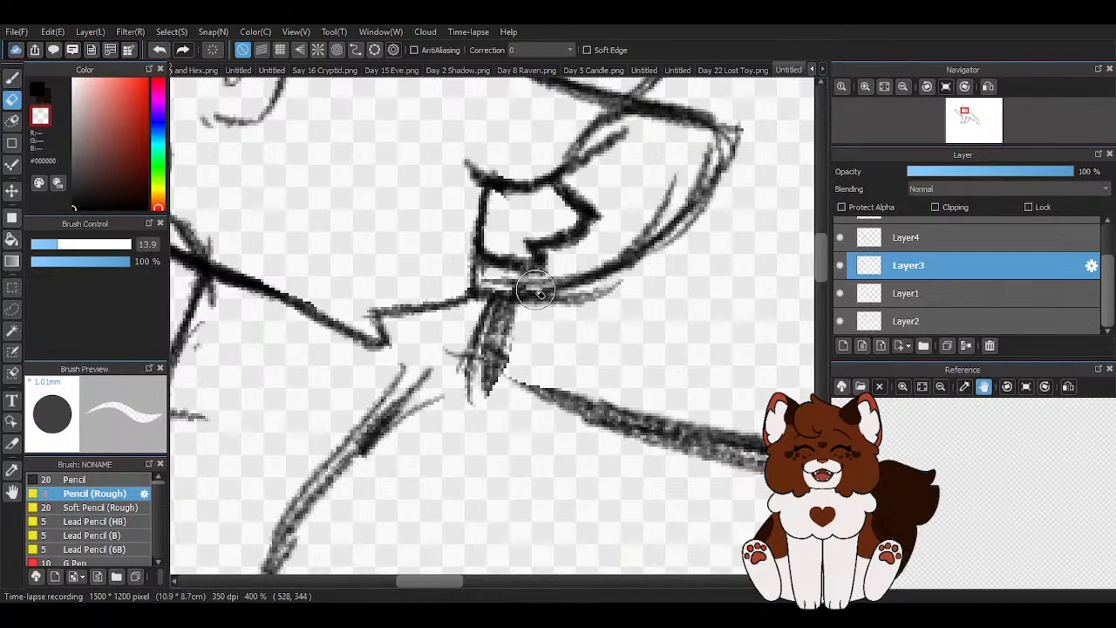
left_click_drag(534, 292, 509, 380)
mouse_move(457, 340)
left_mouse_down()
mouse_move(453, 383)
mouse_move(461, 336)
left_mouse_up()
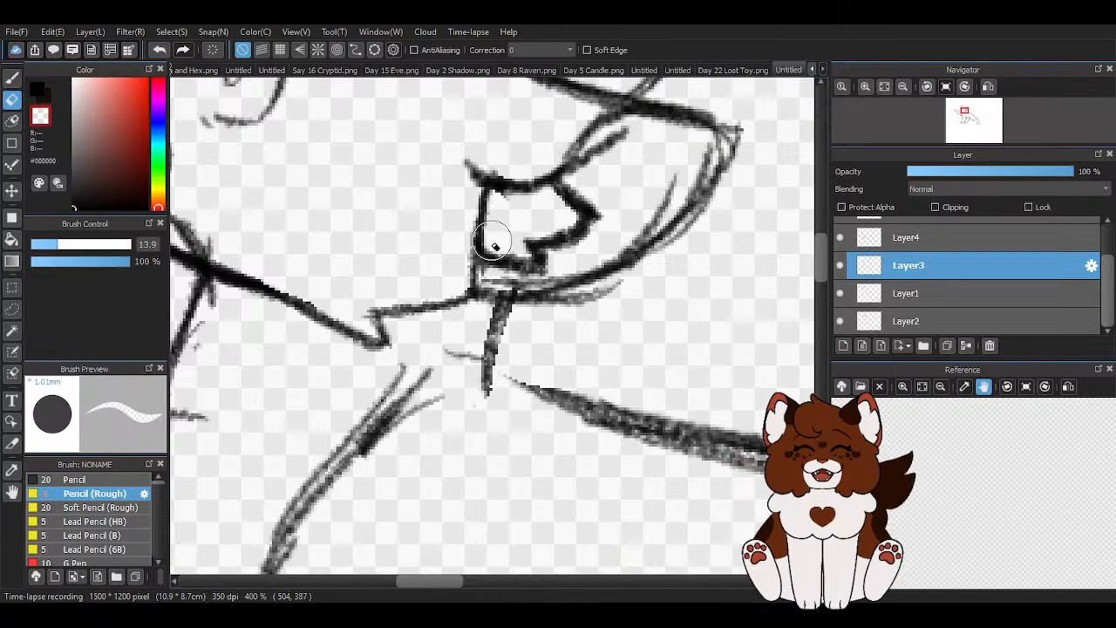
scroll(431, 282, "down", 3)
- Clear the leftover neck stroke below the ear on Layer3 and redraw it as a short black line down to the back
left_click(11, 77)
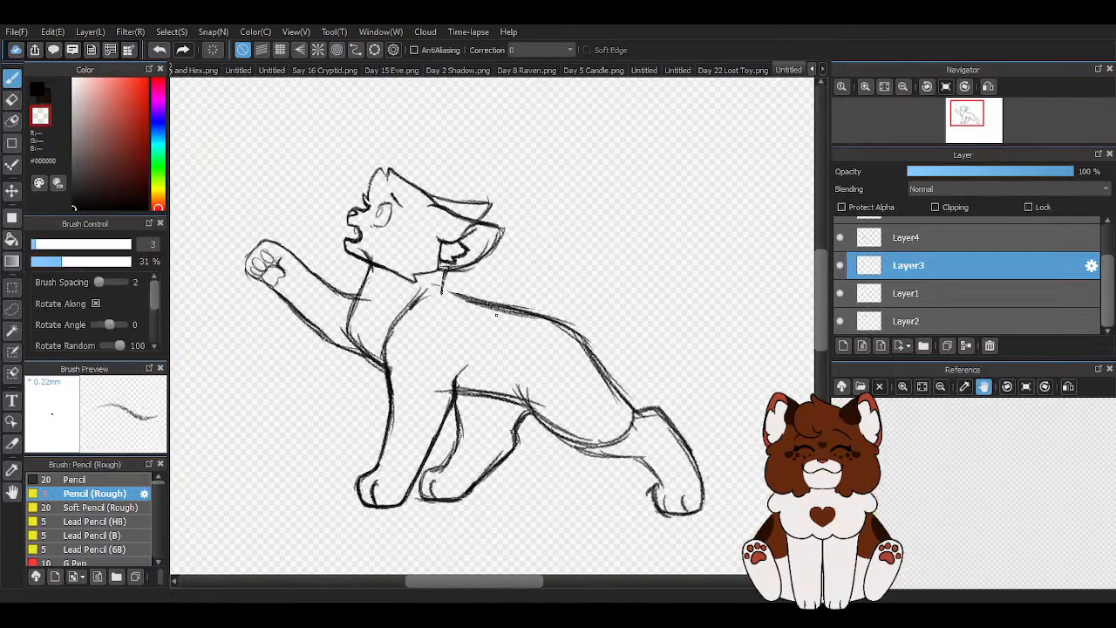
scroll(422, 311, "up", 3)
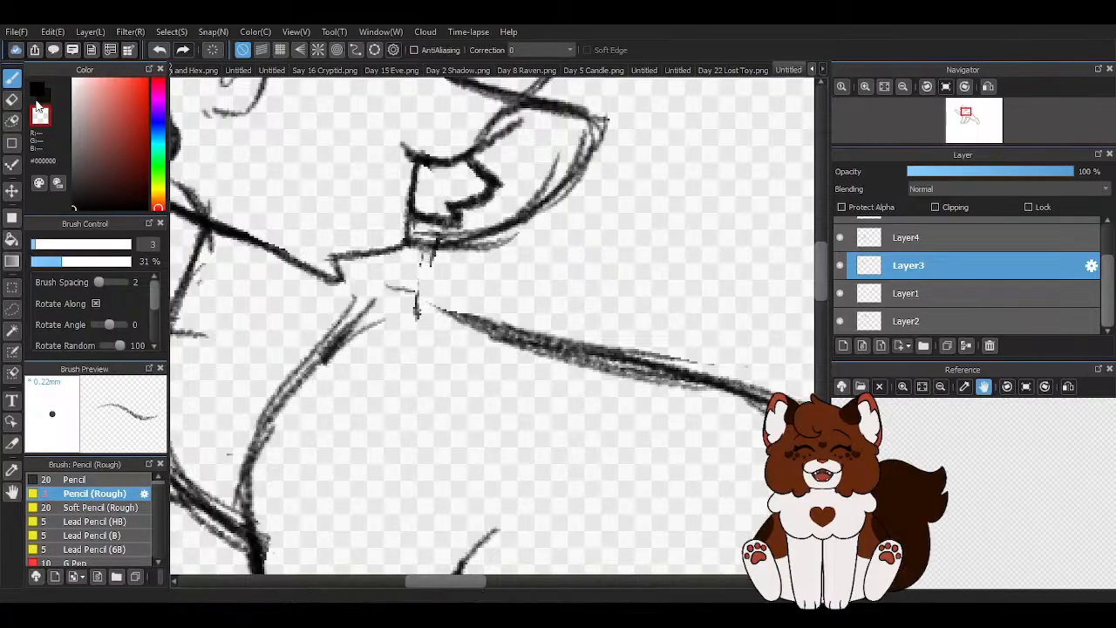
key("x")
left_click_drag(427, 251, 436, 320)
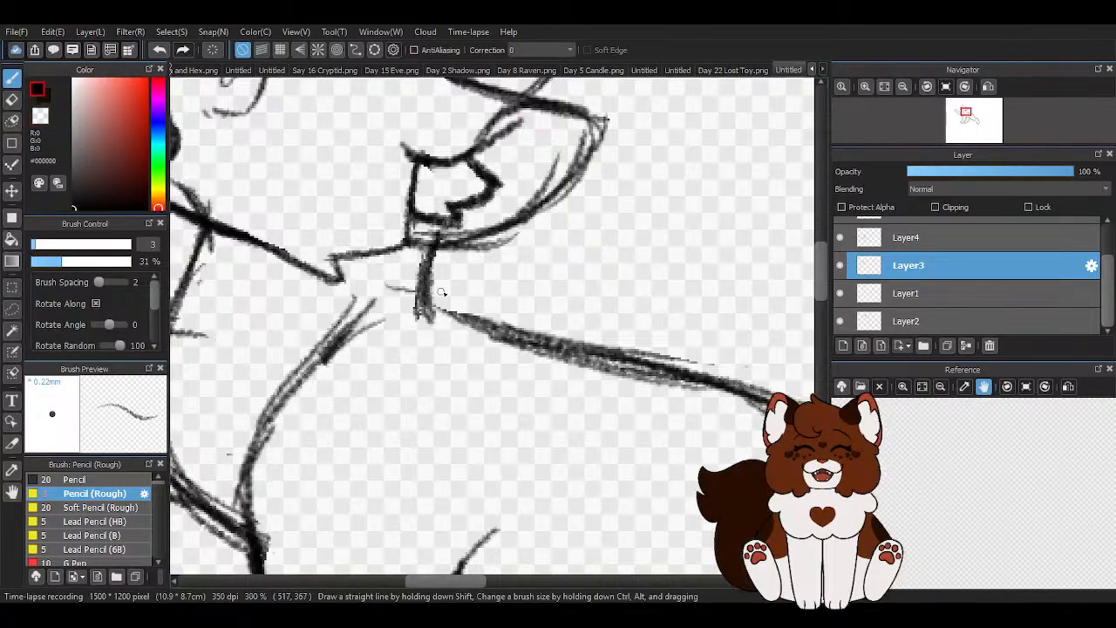
scroll(541, 269, "down", 3)
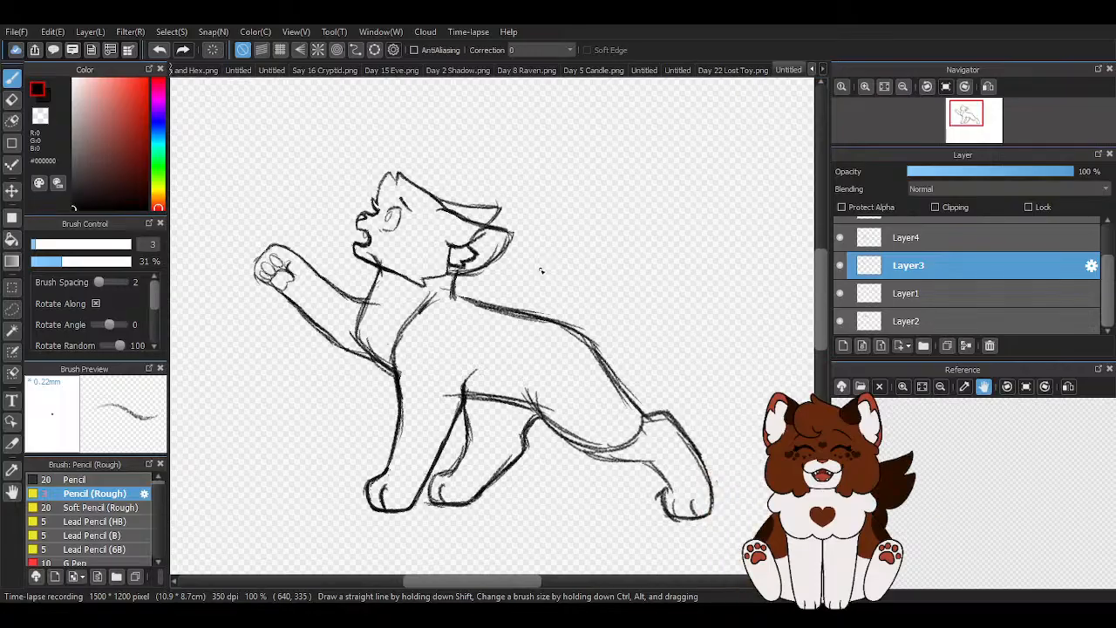
- Add a new layer above Layer6
scroll(881, 235, "up", 3)
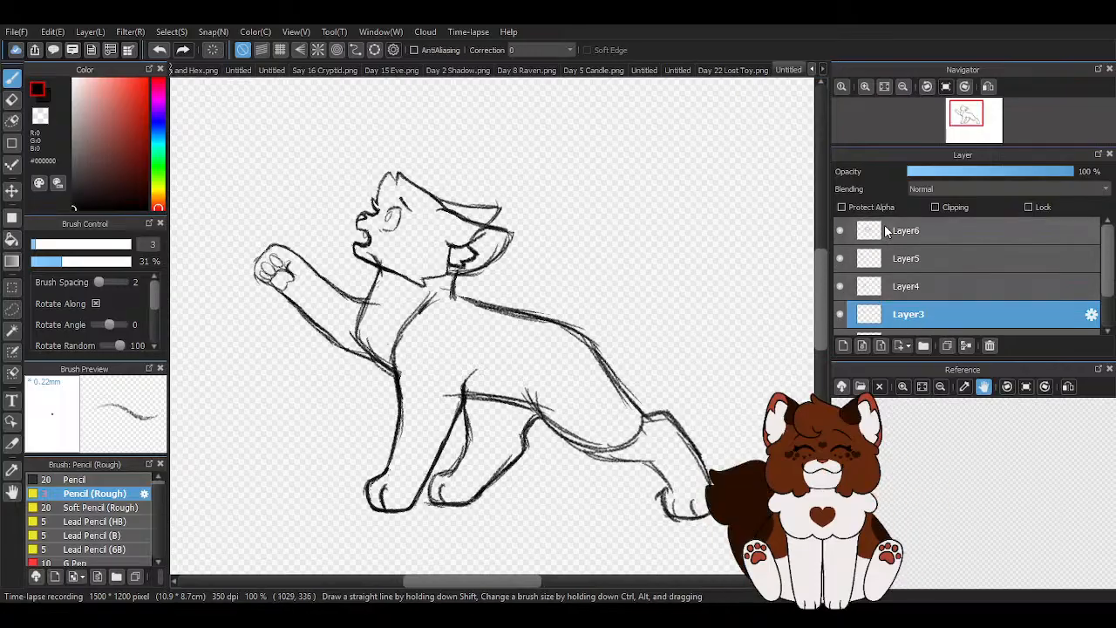
left_click(884, 228)
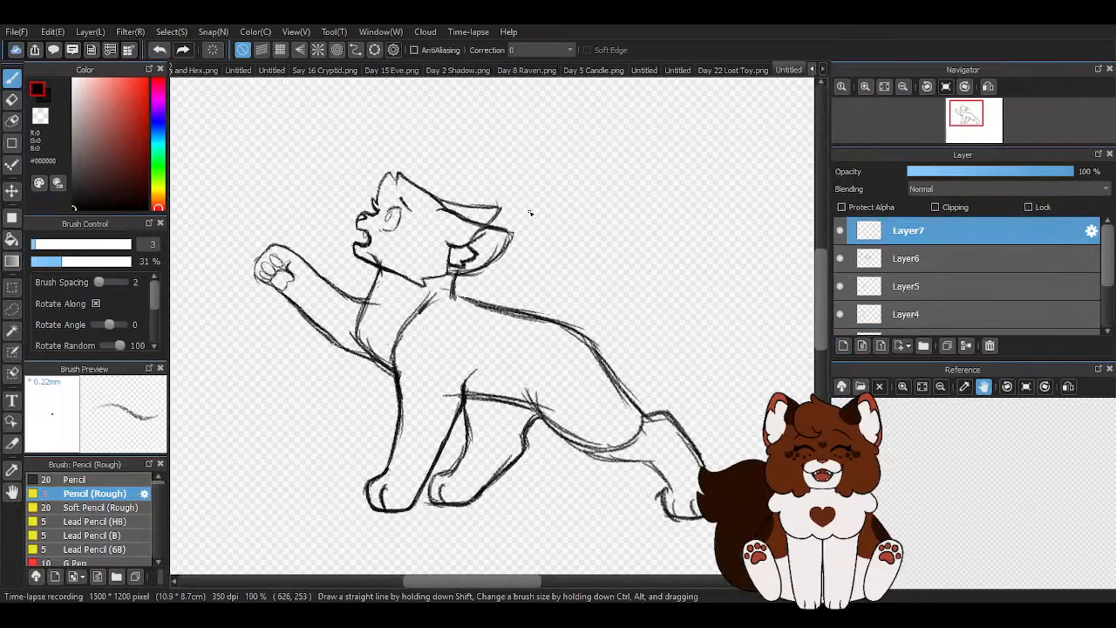
scroll(529, 211, "down", 1)
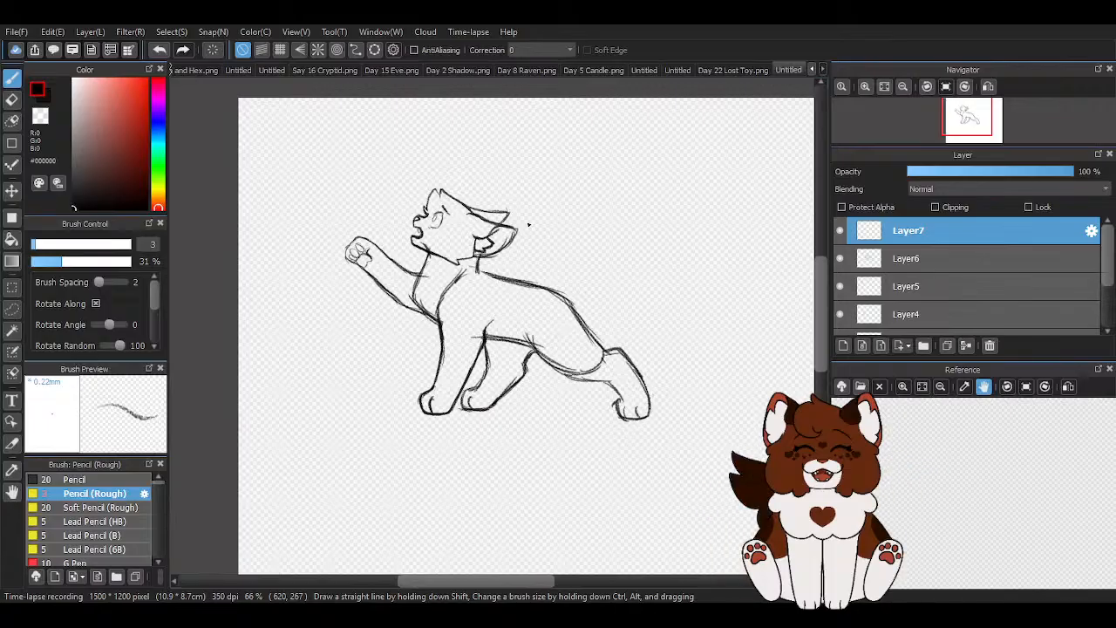
scroll(490, 249, "up", 3)
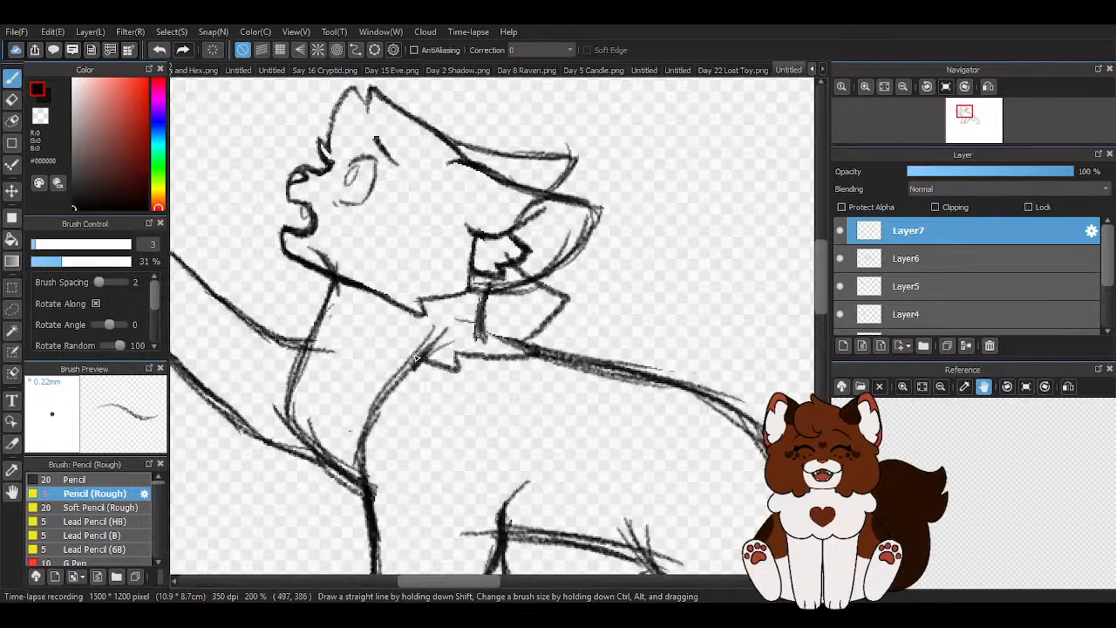
scroll(484, 214, "down", 1)
key("e")
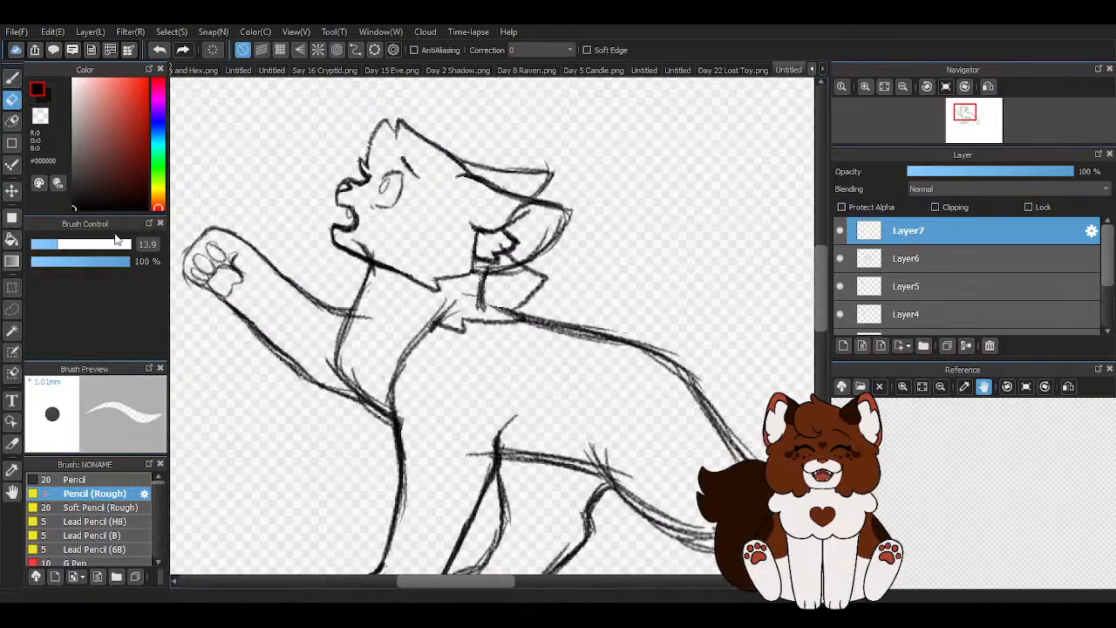
left_click_drag(491, 331, 429, 330)
- Draw a rounded fur ruff around the back of the neck below the near ear on Layer7 with the rough pencil
key("b")
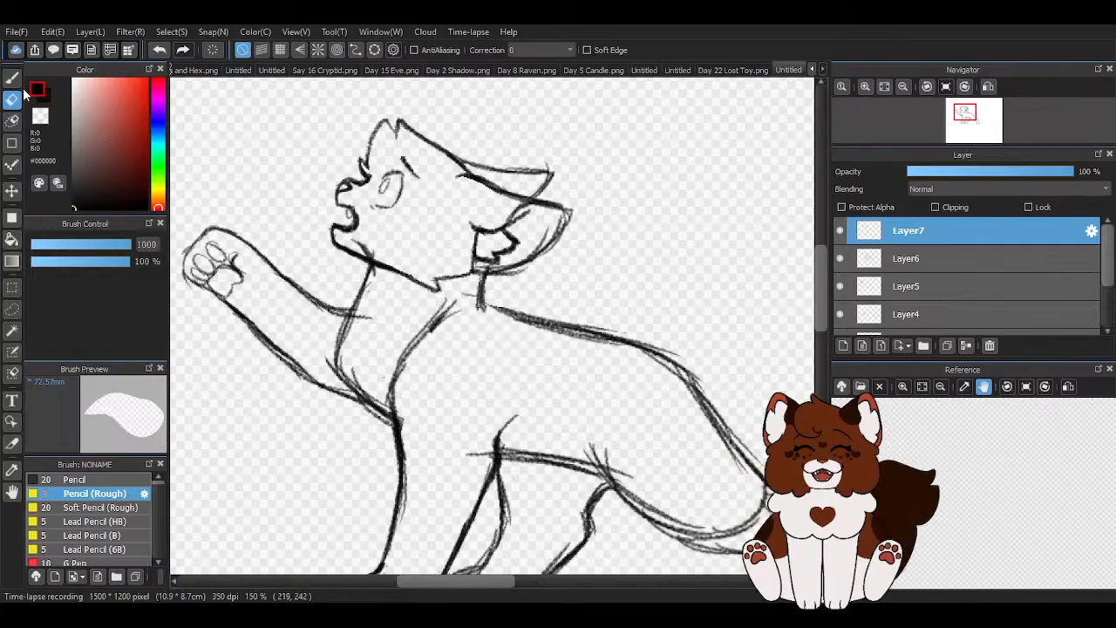
scroll(555, 237, "down", 2)
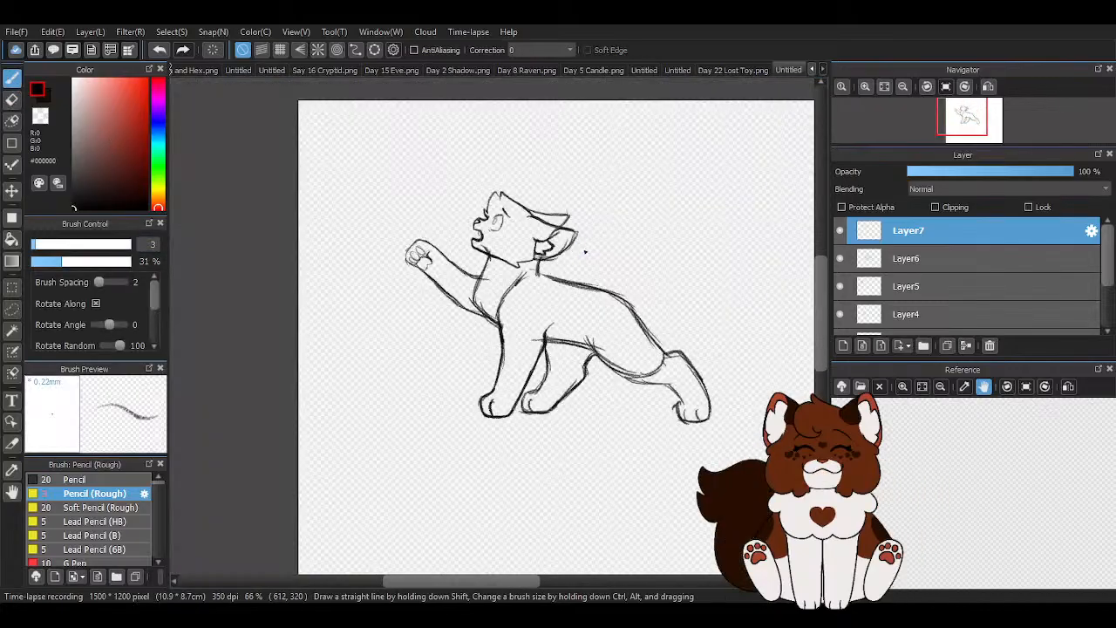
scroll(561, 279, "up", 3)
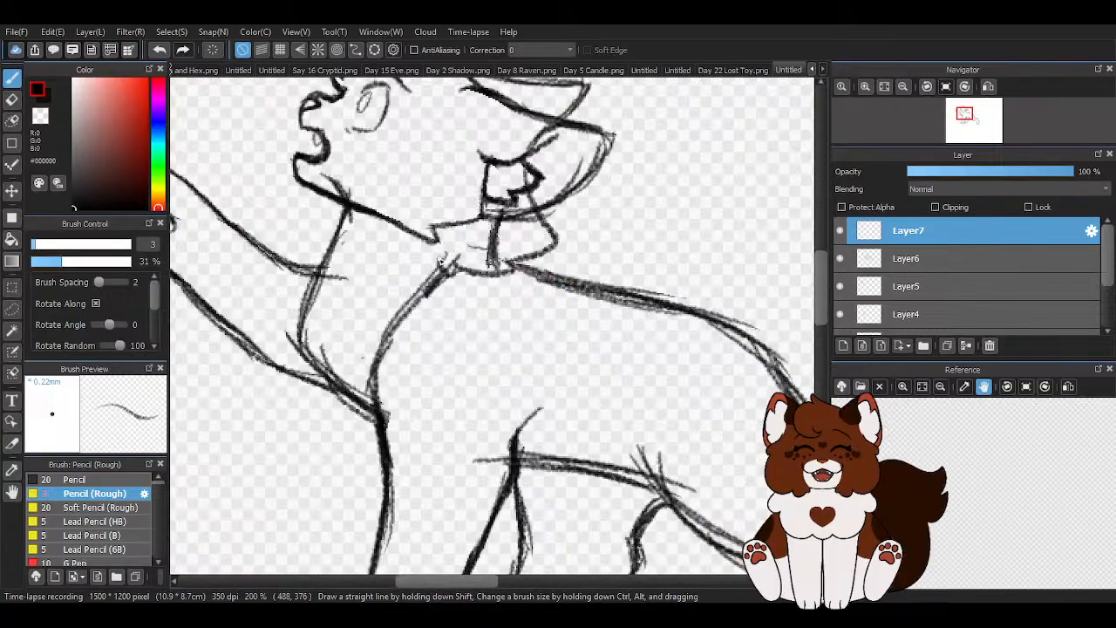
- Try spiky chest fur in front of the neck on Layer7, and erase it together with the neck ruff
scroll(465, 235, "down", 1)
scroll(390, 240, "up", 2)
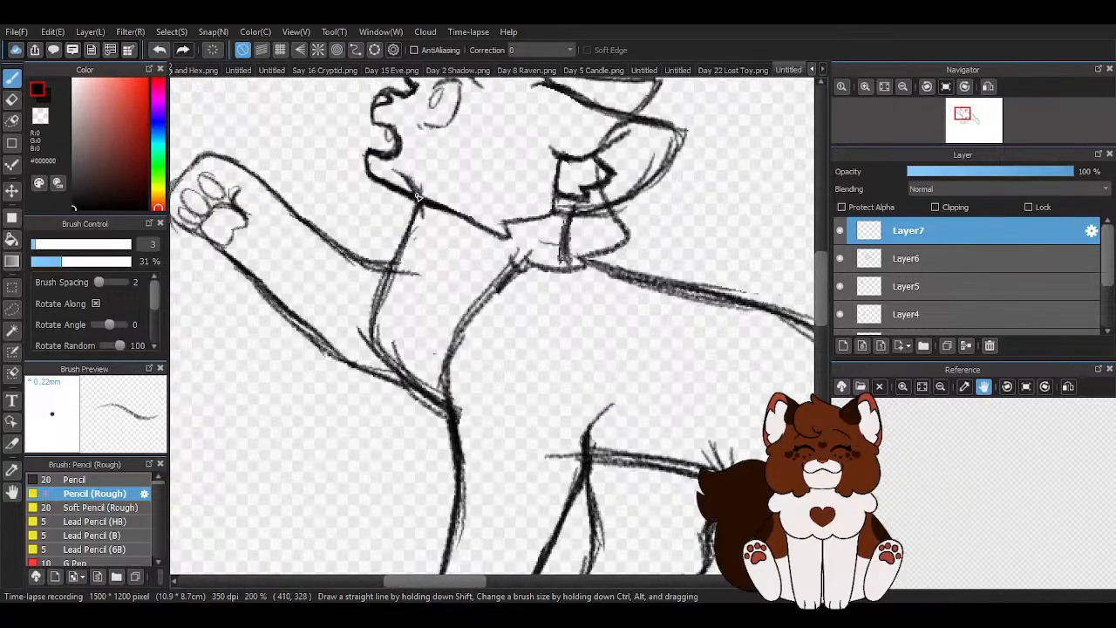
mouse_move(398, 254)
left_mouse_down()
mouse_move(356, 266)
mouse_move(365, 298)
mouse_move(330, 279)
mouse_move(372, 332)
mouse_move(340, 329)
mouse_move(388, 373)
mouse_move(372, 369)
mouse_move(451, 413)
left_mouse_up()
key("e")
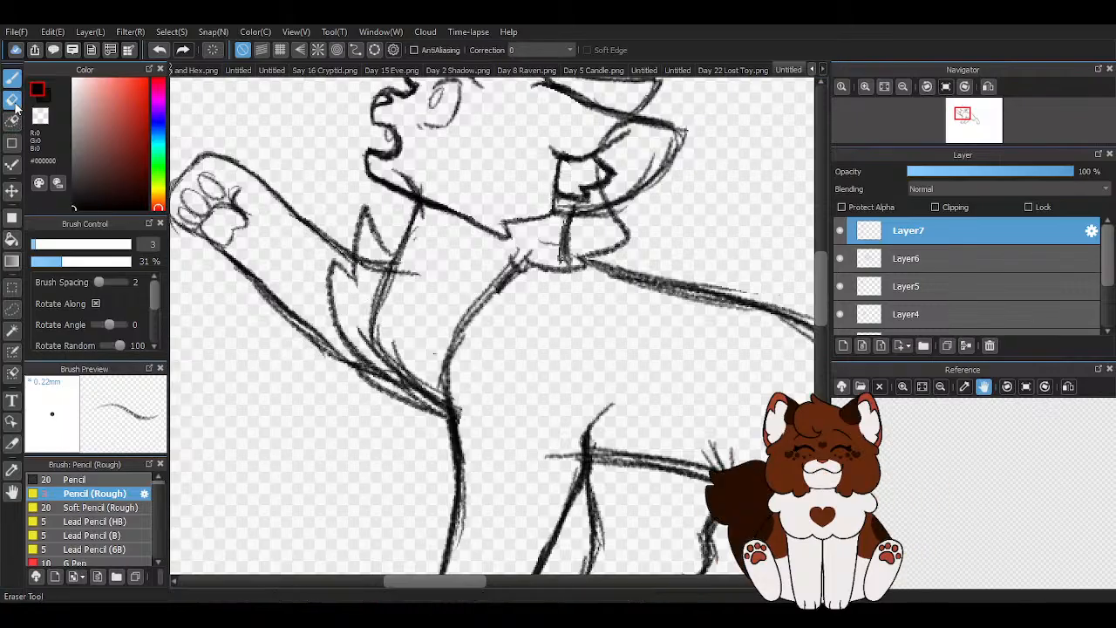
left_click(401, 285)
left_click(12, 79)
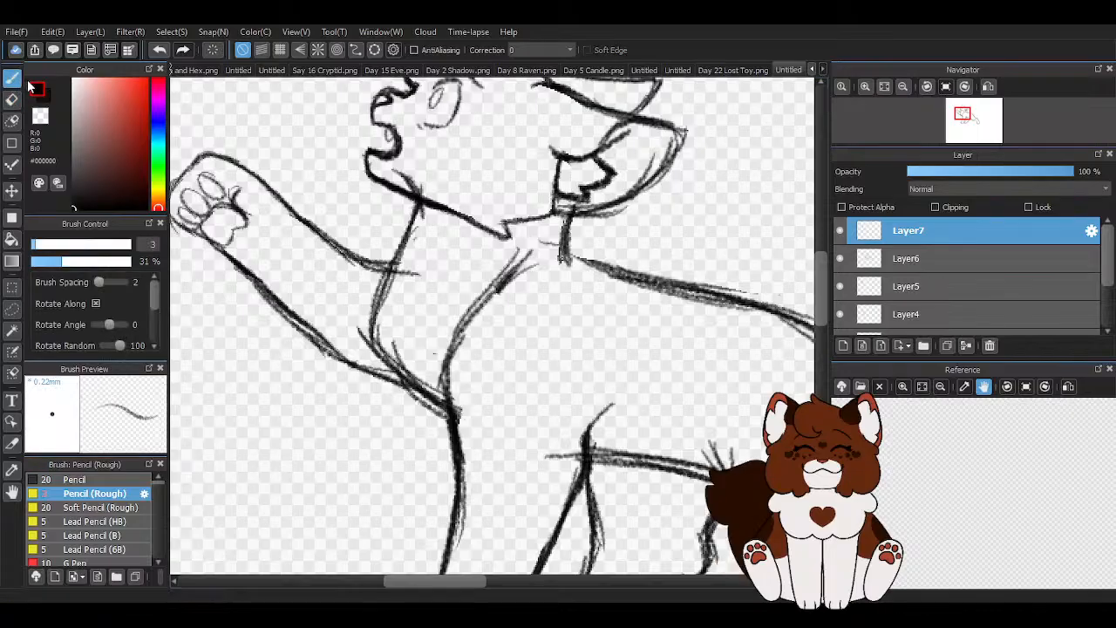
- Draw a jagged ruff below the near ear and a pointed chest fur outline in front of the neck with the rough pencil
scroll(565, 172, "up", 1)
left_click_drag(577, 181, 639, 245)
mouse_move(632, 283)
left_mouse_down()
mouse_move(521, 291)
mouse_move(533, 317)
mouse_move(476, 313)
left_mouse_up()
scroll(501, 263, "down", 2)
scroll(528, 276, "up", 1)
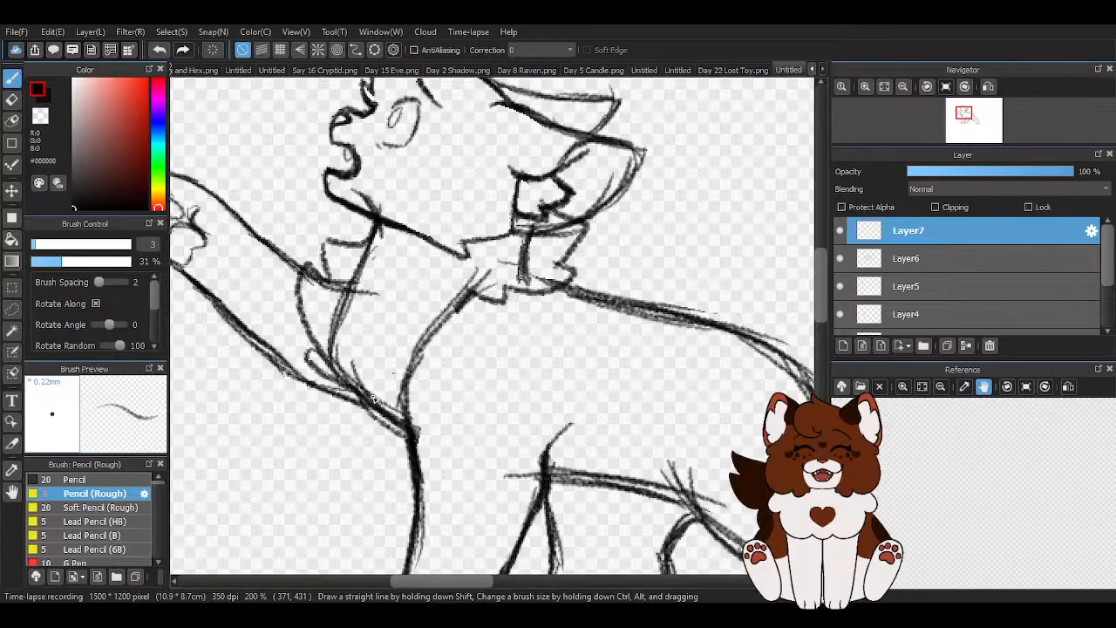
- Darken the lower chest fur line toward the front leg and trim its inner edge with the pencil in transparent colour
scroll(346, 390, "up", 1)
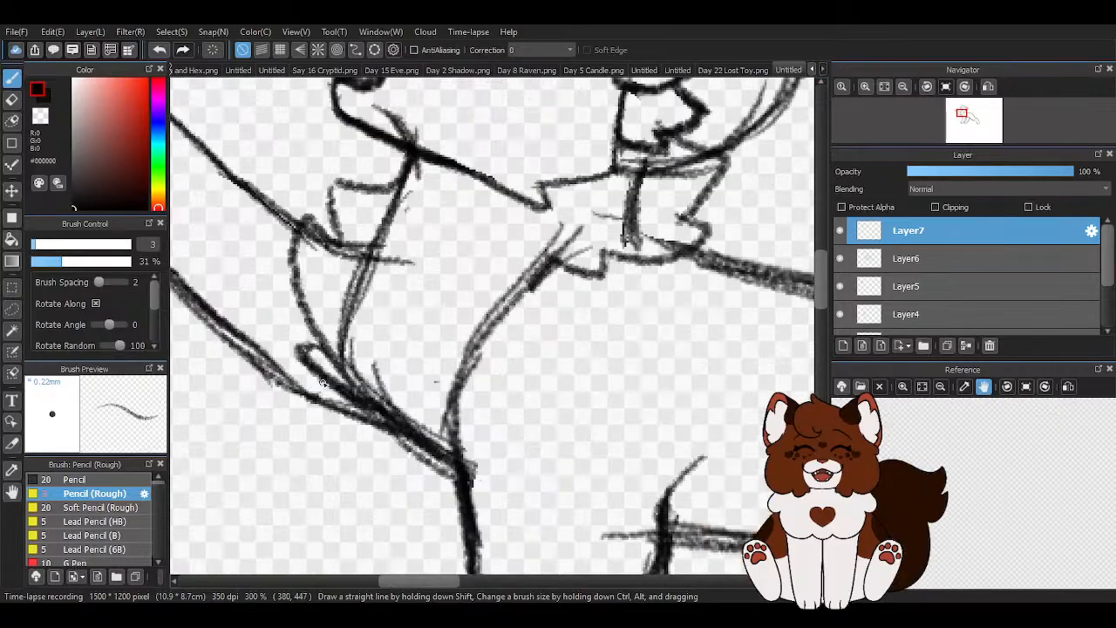
left_click_drag(425, 445, 468, 459)
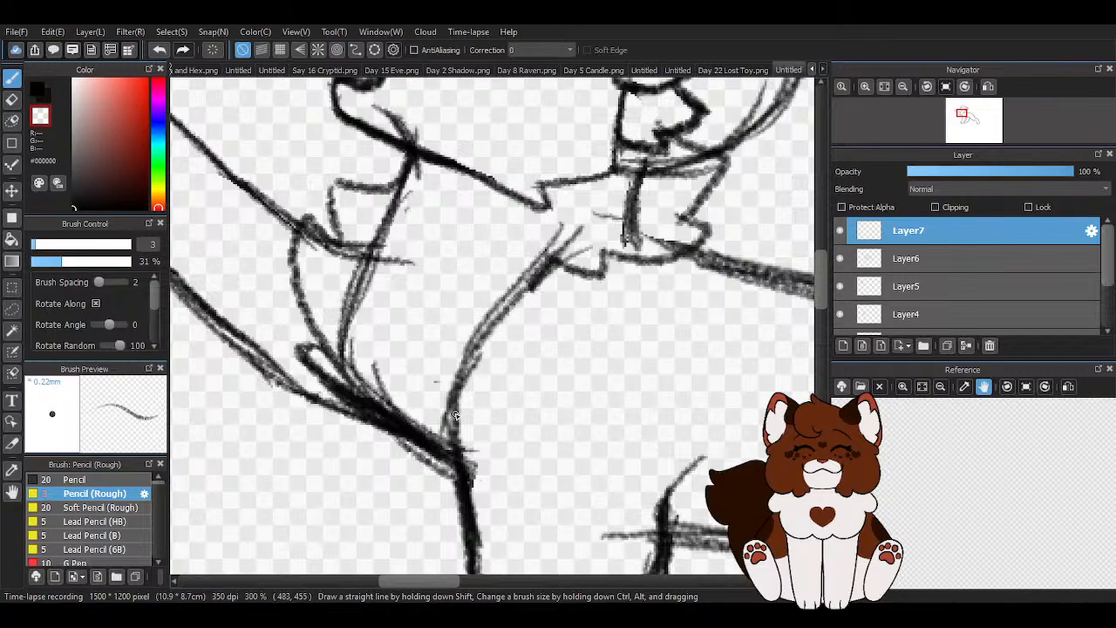
left_click_drag(335, 377, 455, 449)
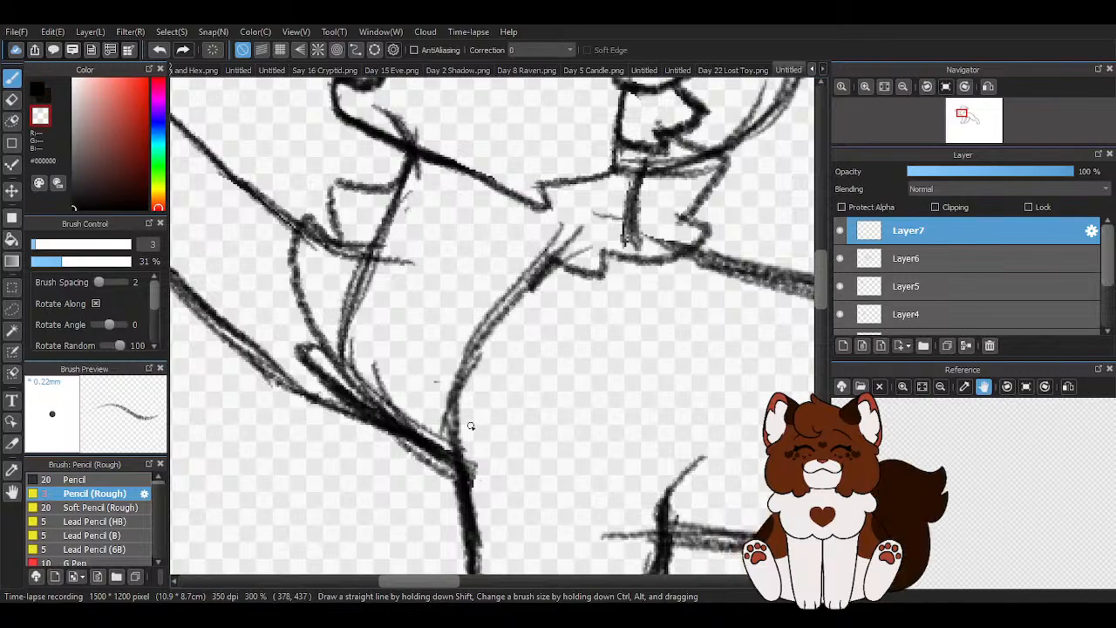
scroll(397, 312, "down", 4)
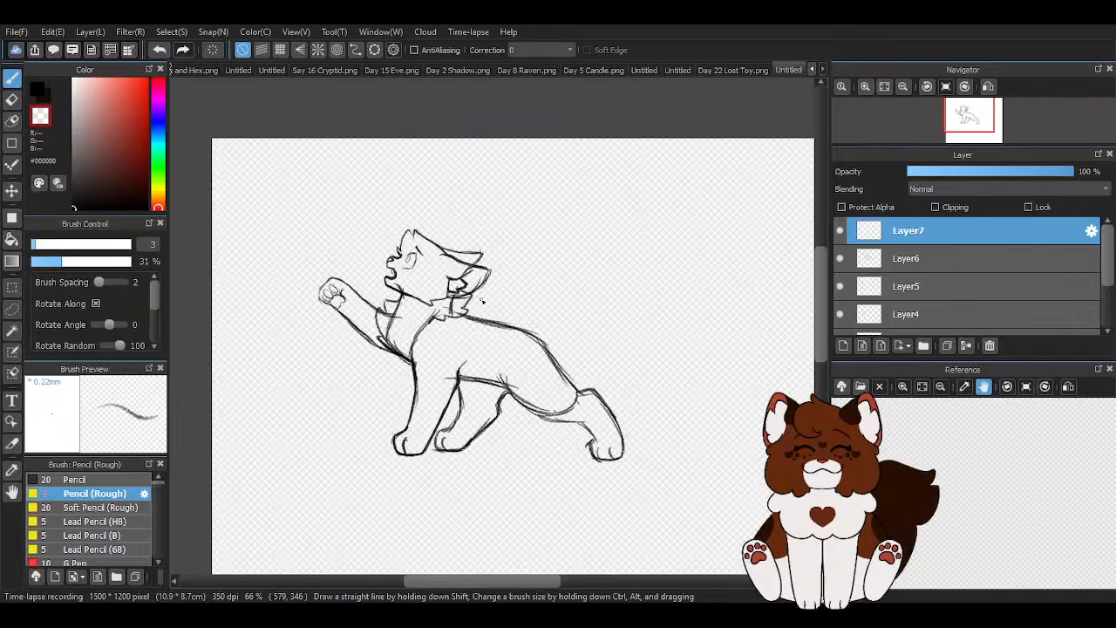
- Stretch the fur on Layer7 with a free transform, pulling its chest side and its nape side slightly outward
key("ctrl+t")
scroll(479, 297, "up", 3)
left_click(583, 555)
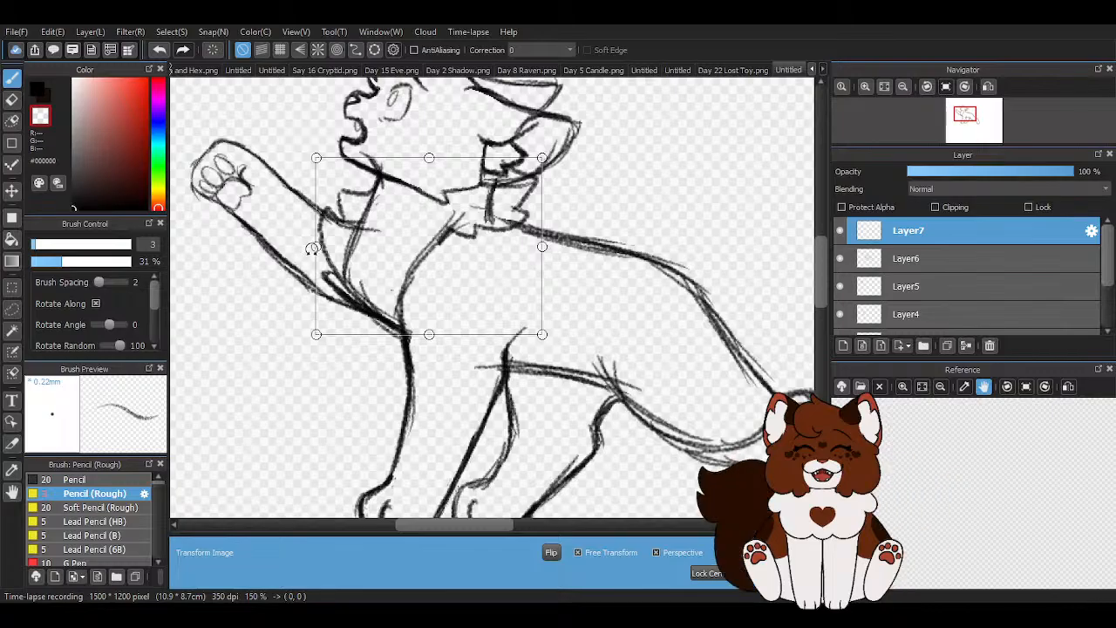
left_click_drag(312, 246, 311, 245)
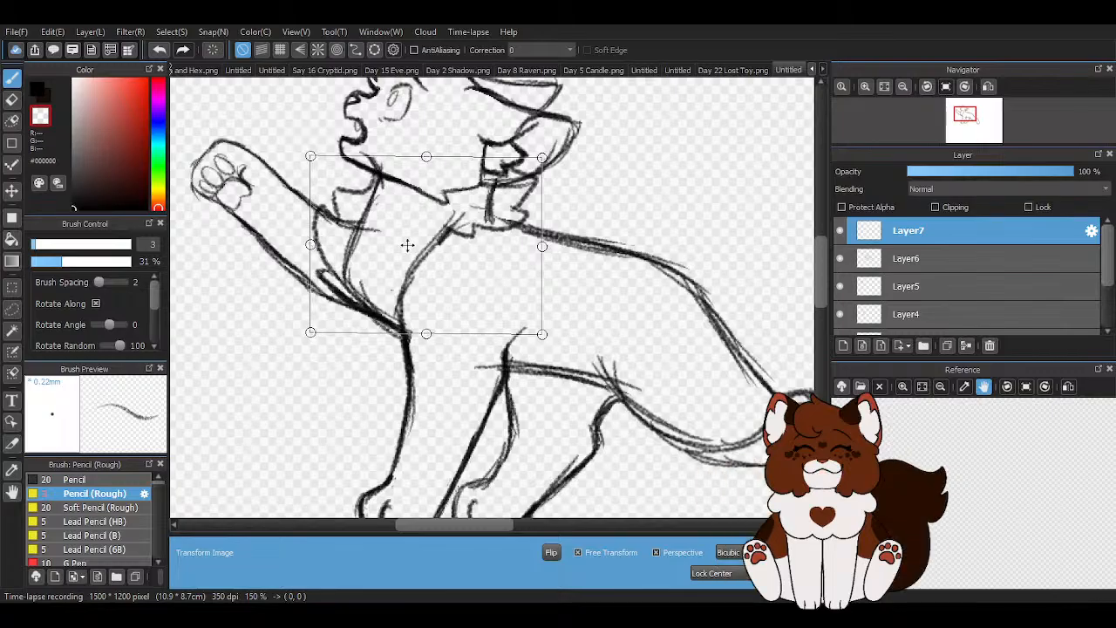
left_click_drag(533, 245, 543, 251)
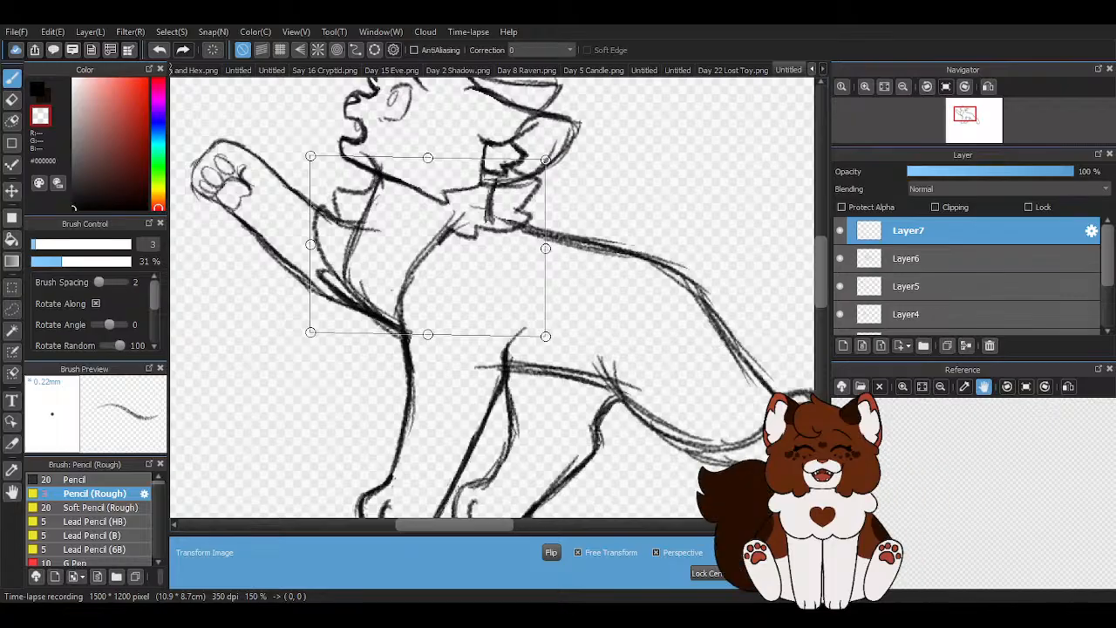
left_click(765, 573)
- Erase only the chest fur on Layer7 with the eraser sized 81
scroll(356, 251, "down", 1)
left_click(19, 101)
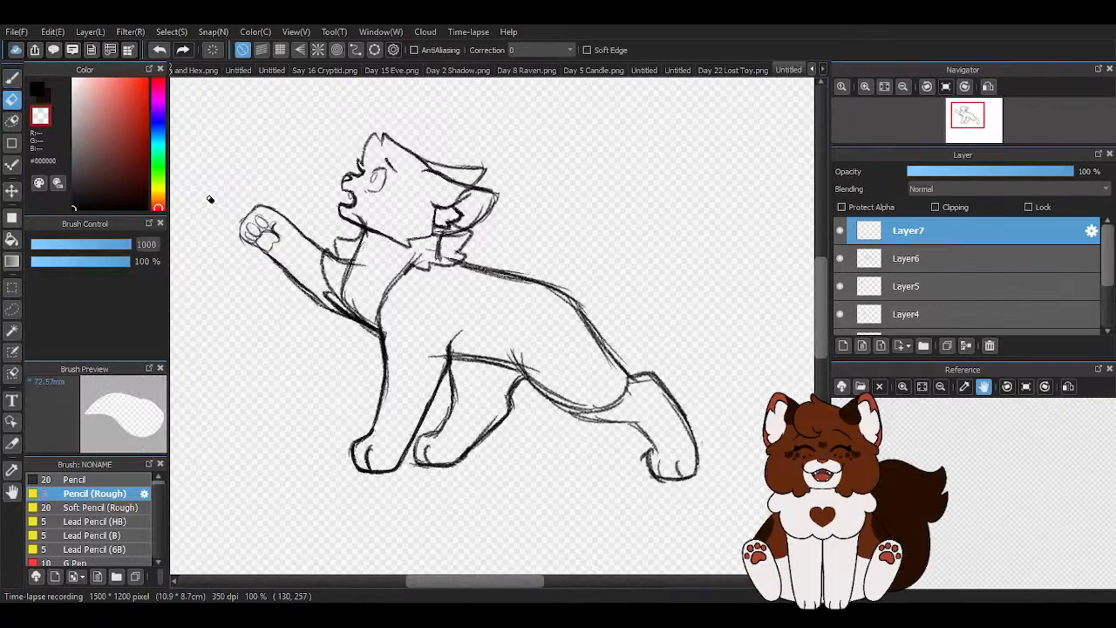
scroll(331, 248, "up", 2)
left_click(112, 246)
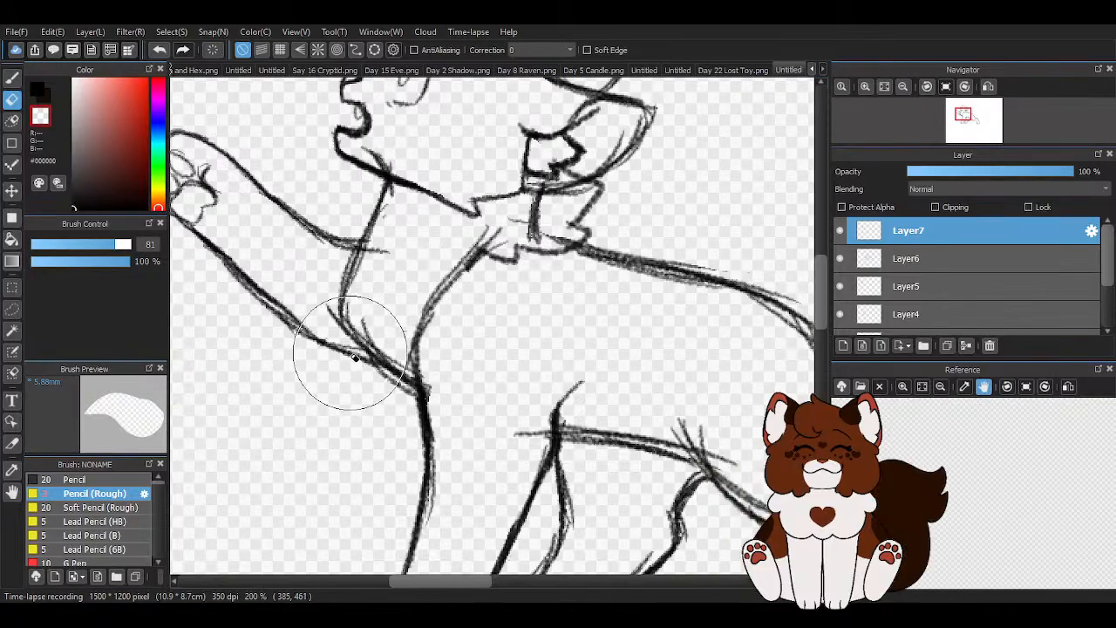
- Try a new chest fur outline in front of the neck with the black rough pencil, and erase it
left_click(12, 77)
scroll(362, 198, "up", 1)
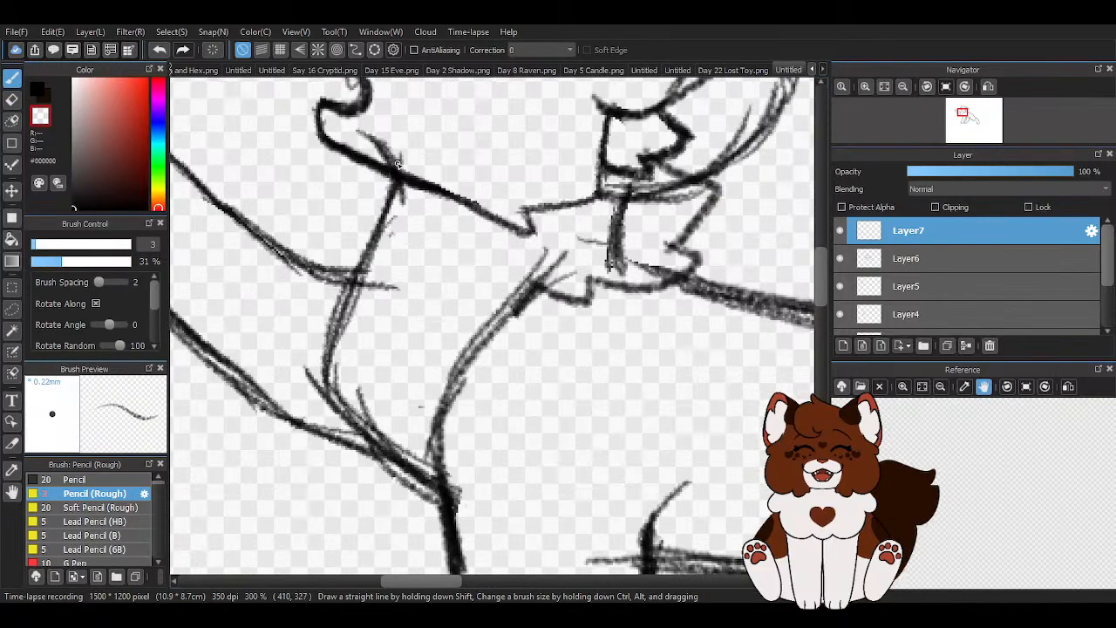
left_click(39, 93)
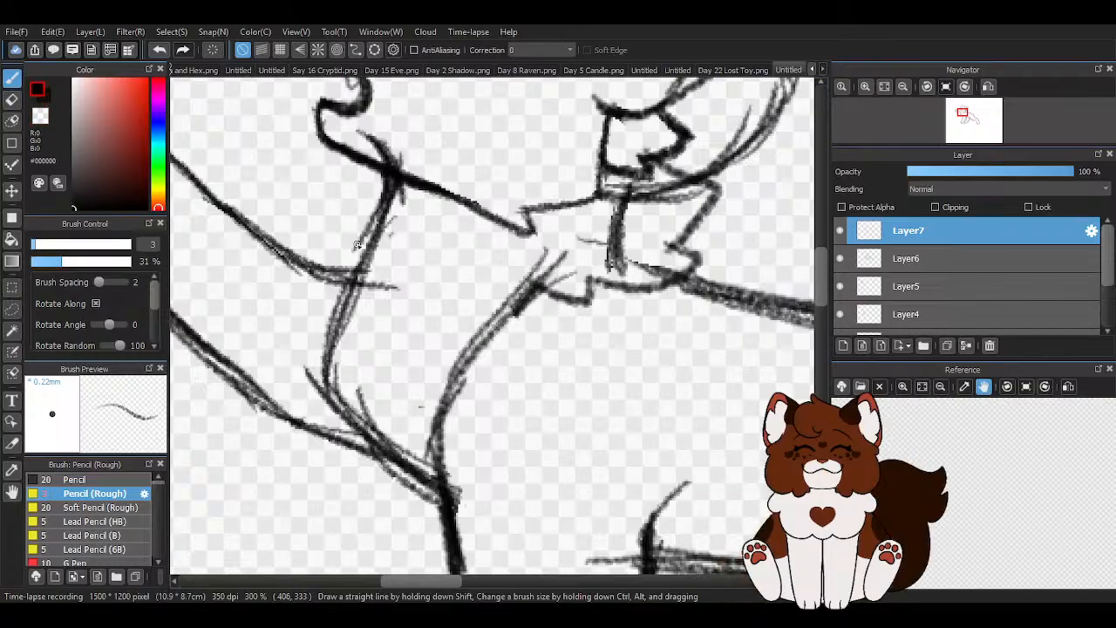
mouse_move(282, 202)
left_mouse_down()
mouse_move(319, 385)
mouse_move(265, 319)
mouse_move(349, 416)
mouse_move(297, 417)
mouse_move(404, 462)
left_mouse_up()
scroll(268, 272, "down", 4)
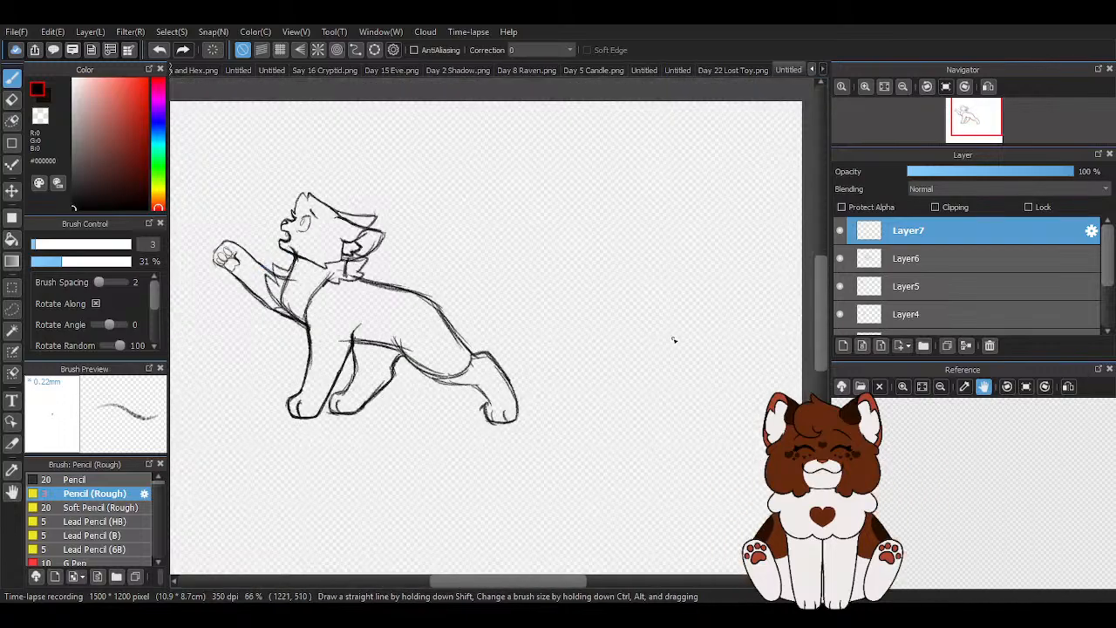
scroll(395, 335, "up", 2)
key("e")
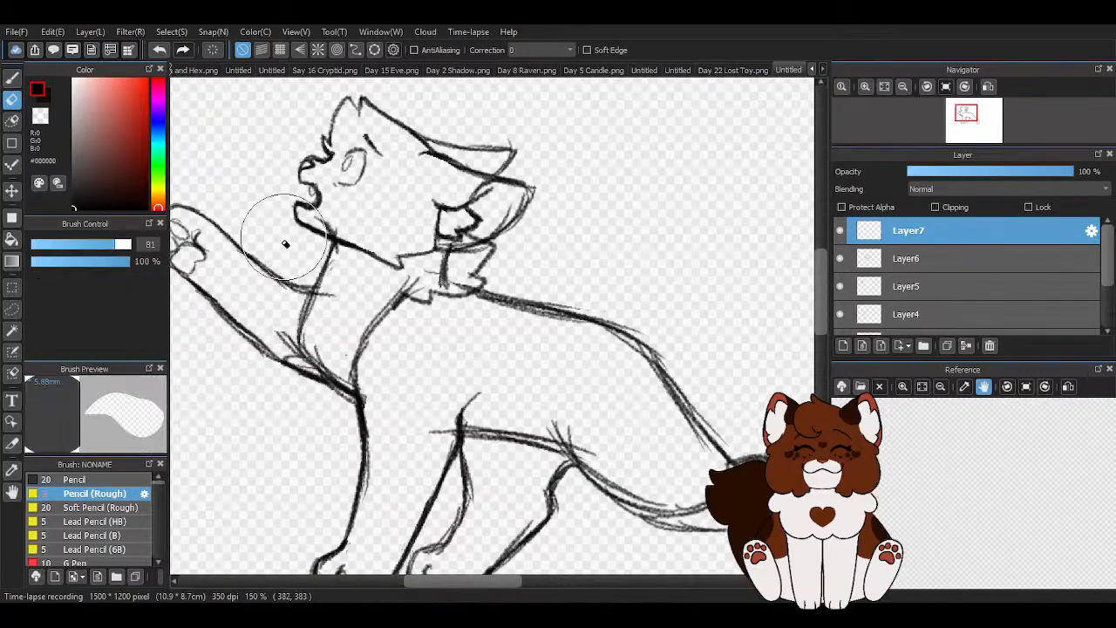
key("b")
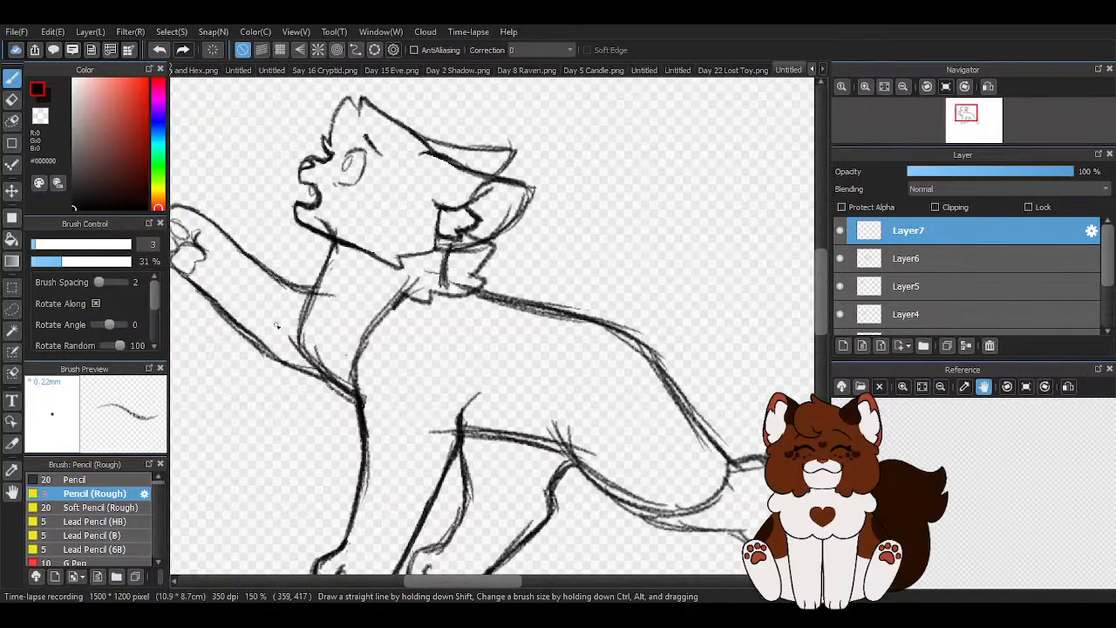
- Try a jagged chest fur outline running down to the top of the front leg, and erase it
scroll(281, 330, "up", 2)
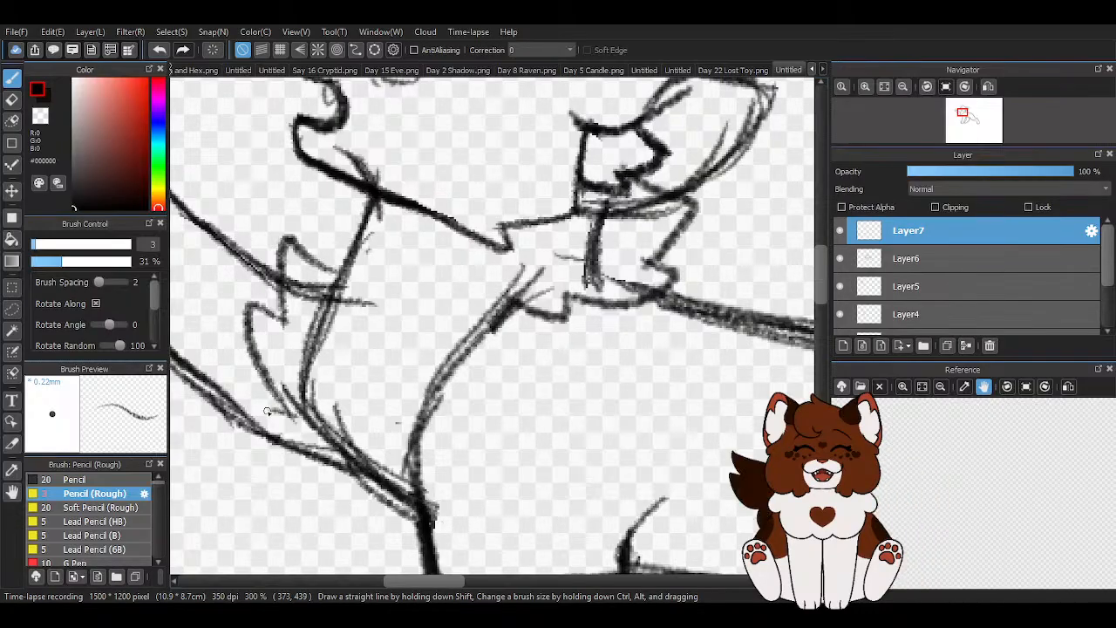
left_click_drag(288, 410, 366, 488)
left_click_drag(313, 462, 396, 496)
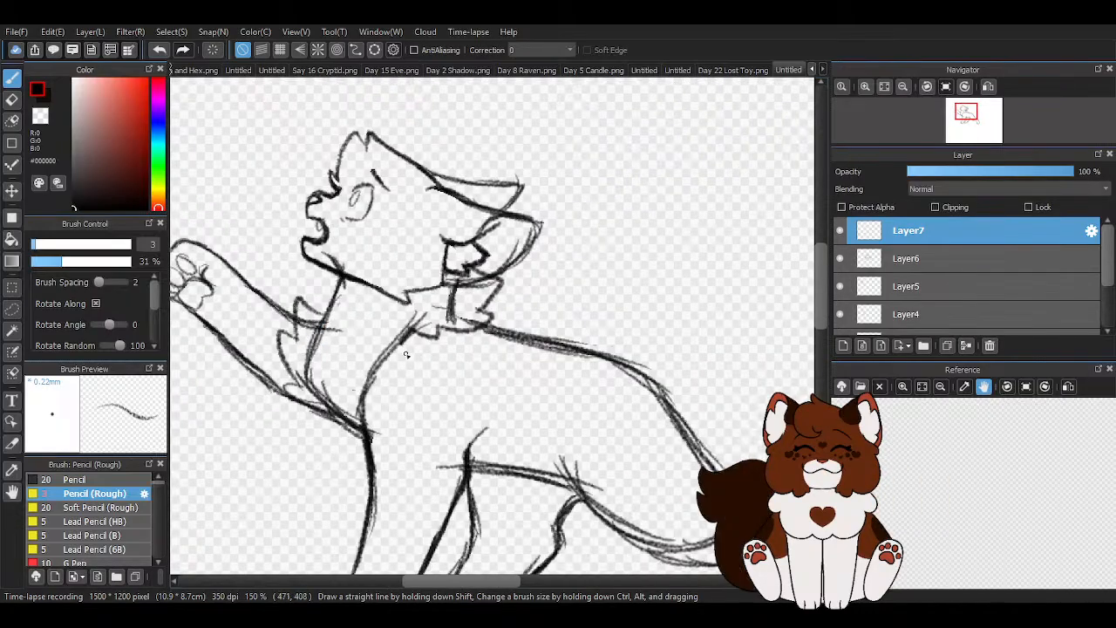
scroll(257, 425, "up", 1)
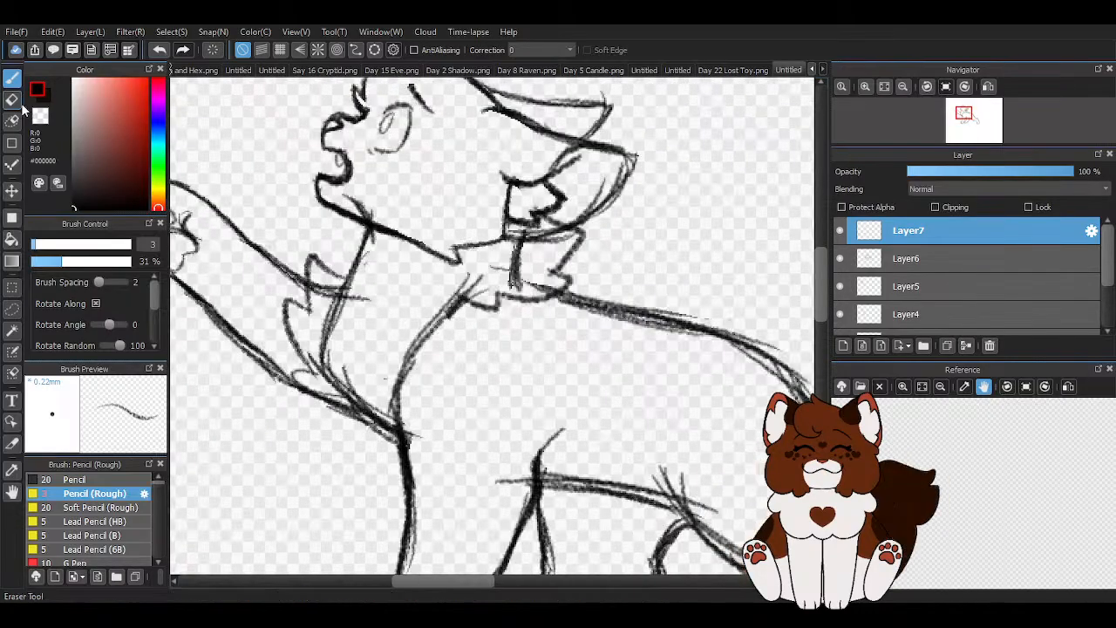
left_click(13, 100)
left_click_drag(304, 326, 306, 369)
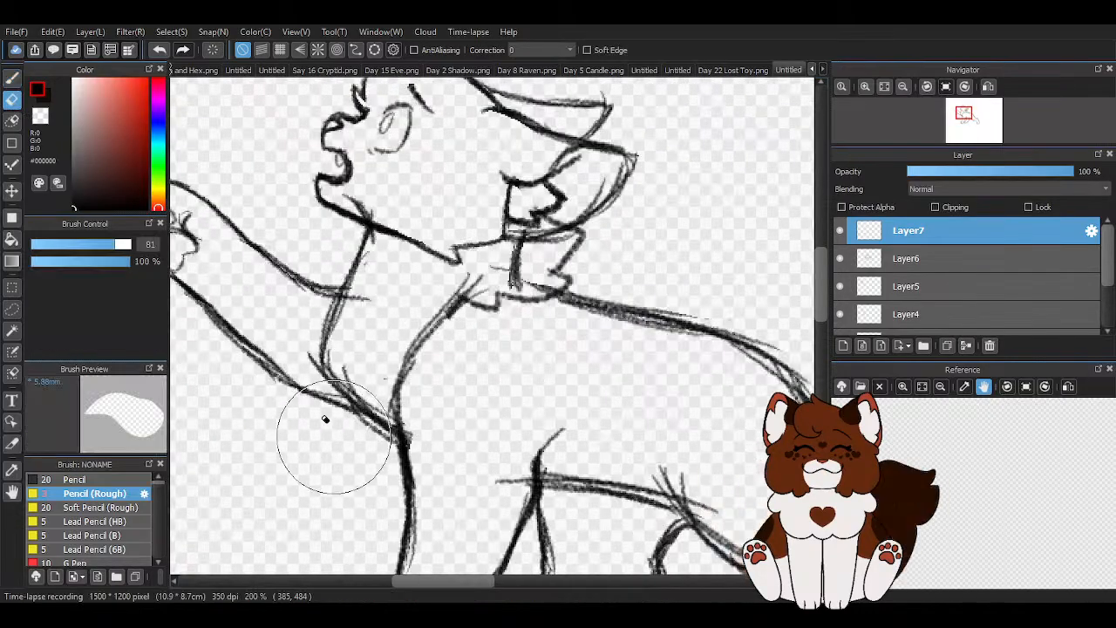
- Redraw the chest fur as stacked tufts from under the jaw down to the base of the raised leg
left_click(13, 78)
mouse_move(365, 225)
left_mouse_down()
mouse_move(348, 254)
mouse_move(366, 231)
mouse_move(352, 253)
mouse_move(313, 241)
mouse_move(316, 294)
mouse_move(300, 297)
mouse_move(335, 390)
mouse_move(296, 377)
left_mouse_up()
left_click_drag(381, 425, 296, 383)
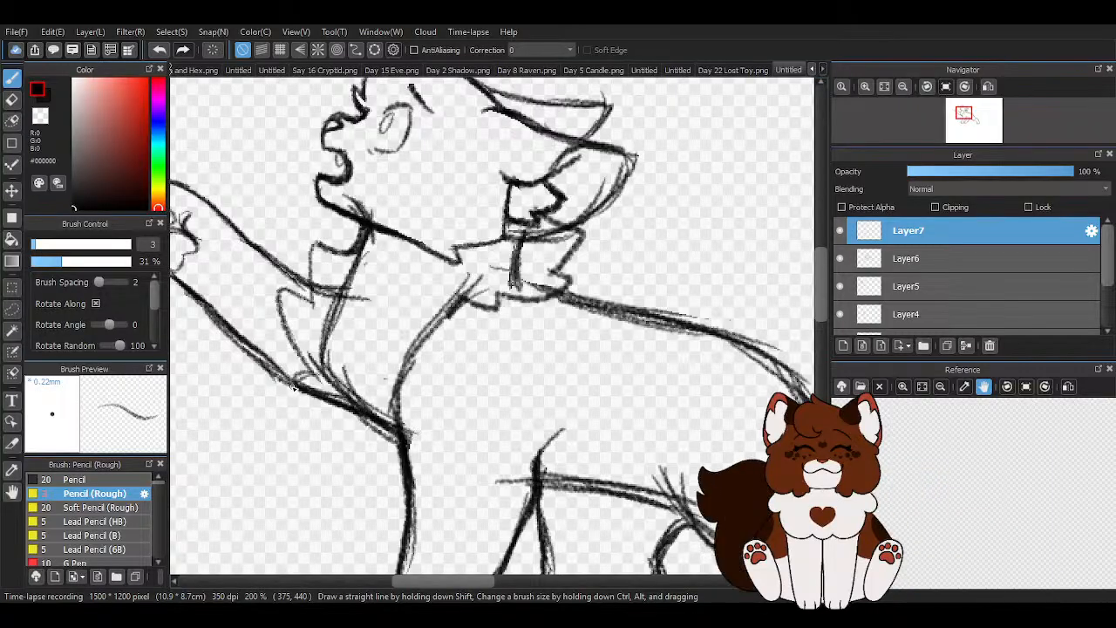
scroll(403, 443, "down", 4)
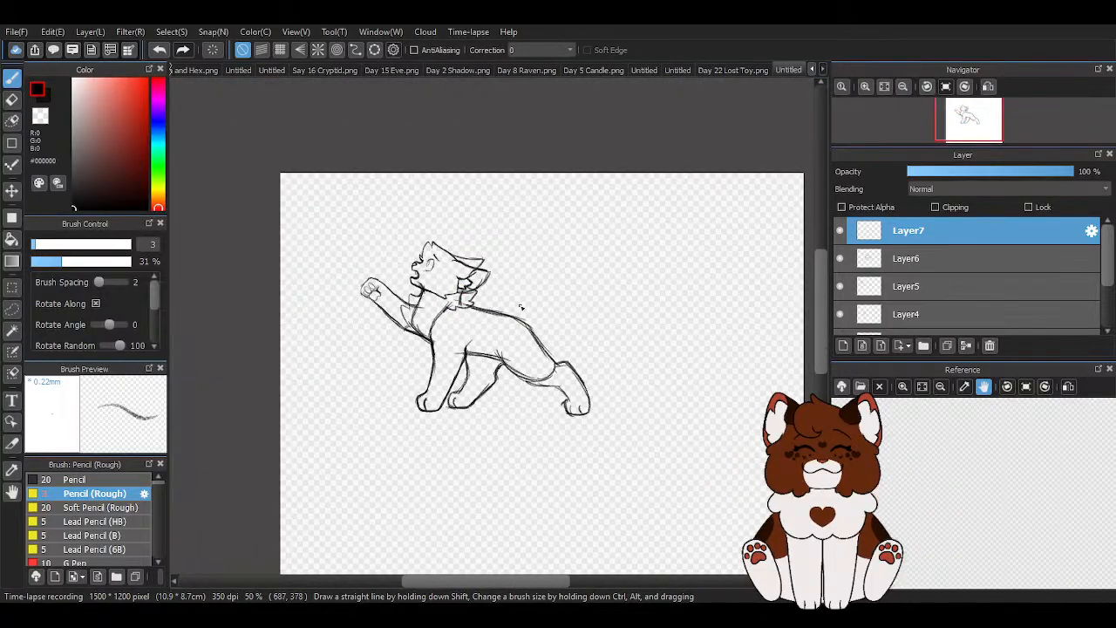
- Clear both the chest fur and the neck ruff from Layer7 with the eraser
scroll(520, 307, "up", 4)
key("e")
mouse_move(422, 126)
left_mouse_down()
mouse_move(378, 249)
mouse_move(377, 324)
left_mouse_up()
scroll(376, 324, "down", 2)
left_click_drag(507, 245, 451, 280)
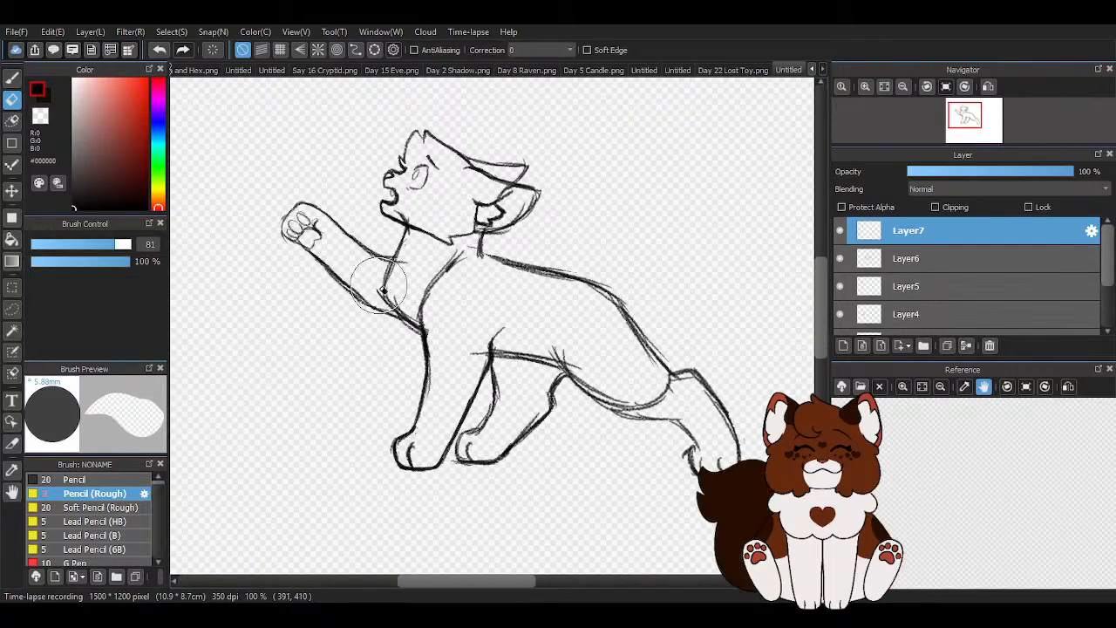
- Draw a new tufted neck ruff from below the near ear around to the shoulder line with the rough pencil
key("b")
scroll(488, 223, "up", 2)
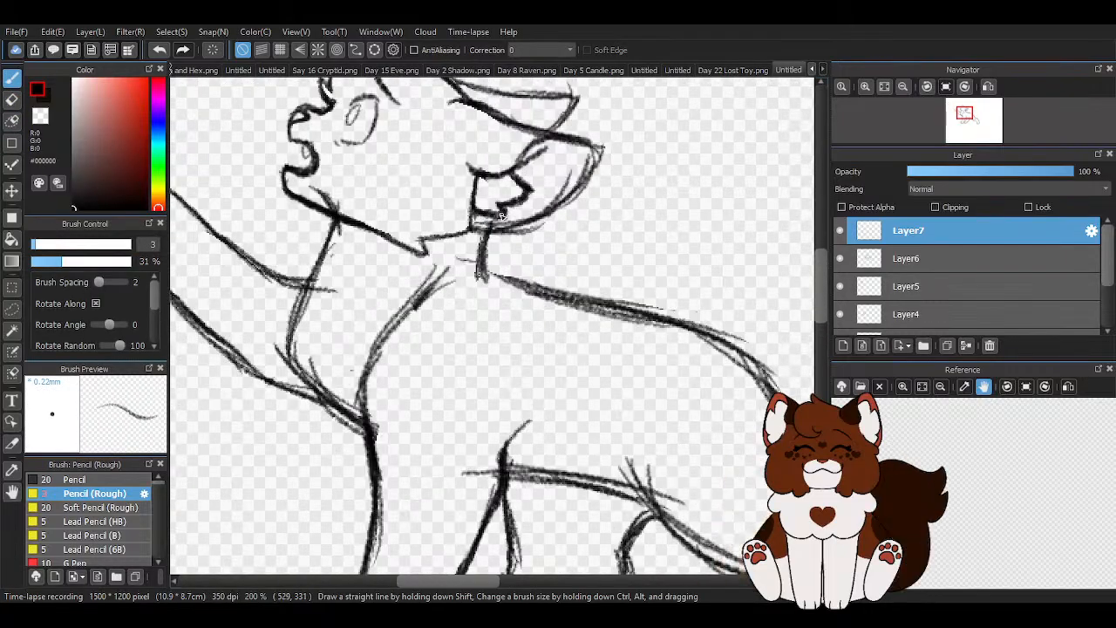
left_click_drag(516, 284, 462, 291)
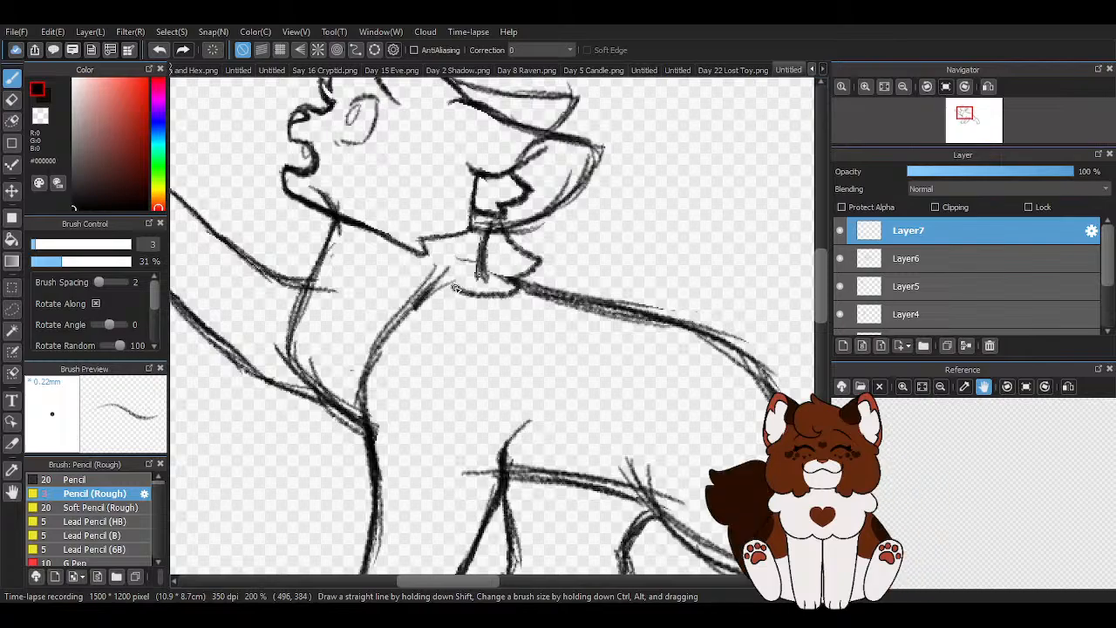
scroll(426, 262, "down", 2)
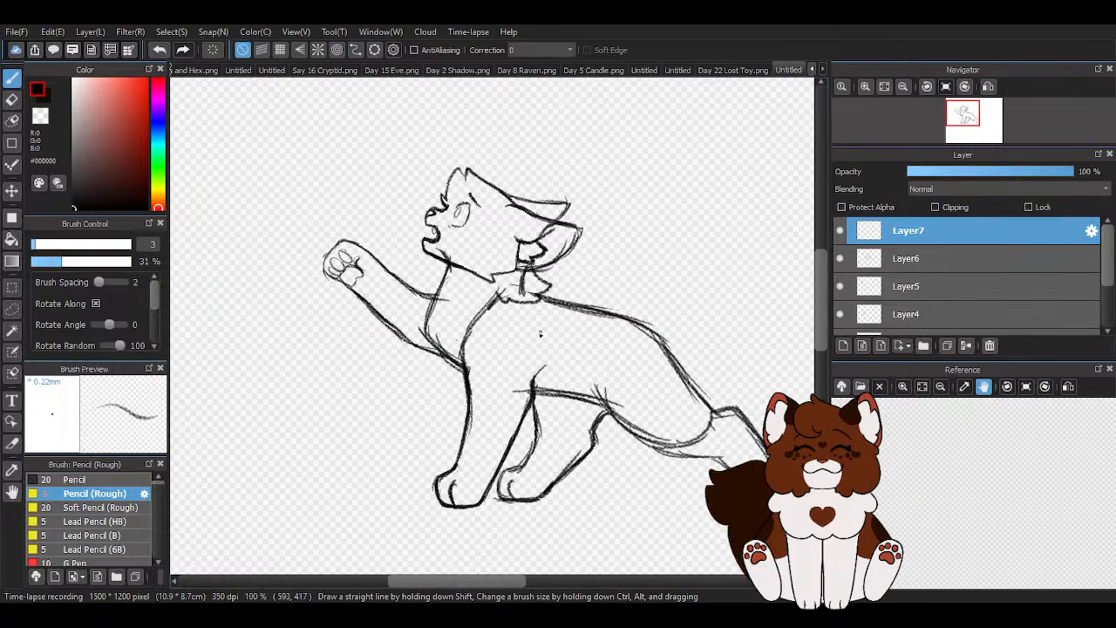
- Draw two pointed chest fur tufts in front of the neck, from under the jaw toward the raised leg
scroll(468, 290, "up", 1)
scroll(411, 223, "up", 2)
mouse_move(386, 183)
left_mouse_down()
mouse_move(405, 205)
mouse_move(407, 245)
left_mouse_up()
mouse_move(375, 297)
left_mouse_down()
mouse_move(346, 287)
mouse_move(319, 260)
mouse_move(331, 372)
left_mouse_up()
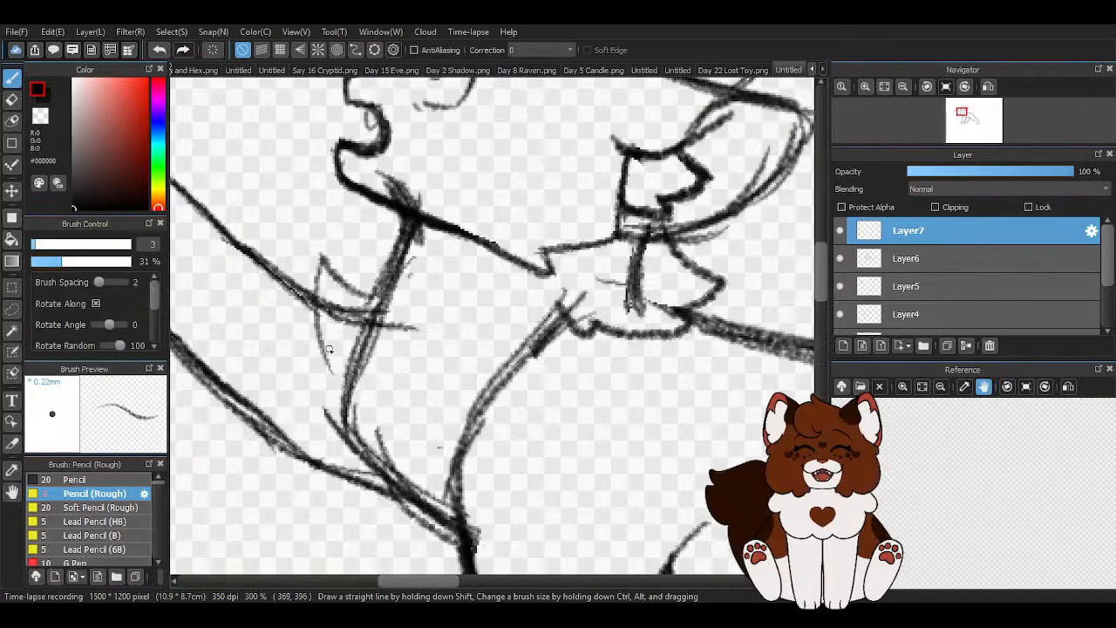
left_click_drag(286, 344, 326, 441)
left_click_drag(294, 391, 322, 448)
- Add a small lower tuft and thicken the chest fur's bottom edge down to the top of the front leg
left_click_drag(396, 496, 457, 533)
left_click_drag(342, 474, 459, 533)
left_click_drag(316, 461, 379, 502)
left_click_drag(308, 441, 449, 530)
left_click_drag(342, 474, 461, 536)
scroll(449, 440, "down", 3)
- Thin the heavy lower chest fur line beside the raised leg using the rough pencil in transparent colour
key("z")
scroll(450, 463, "up", 4)
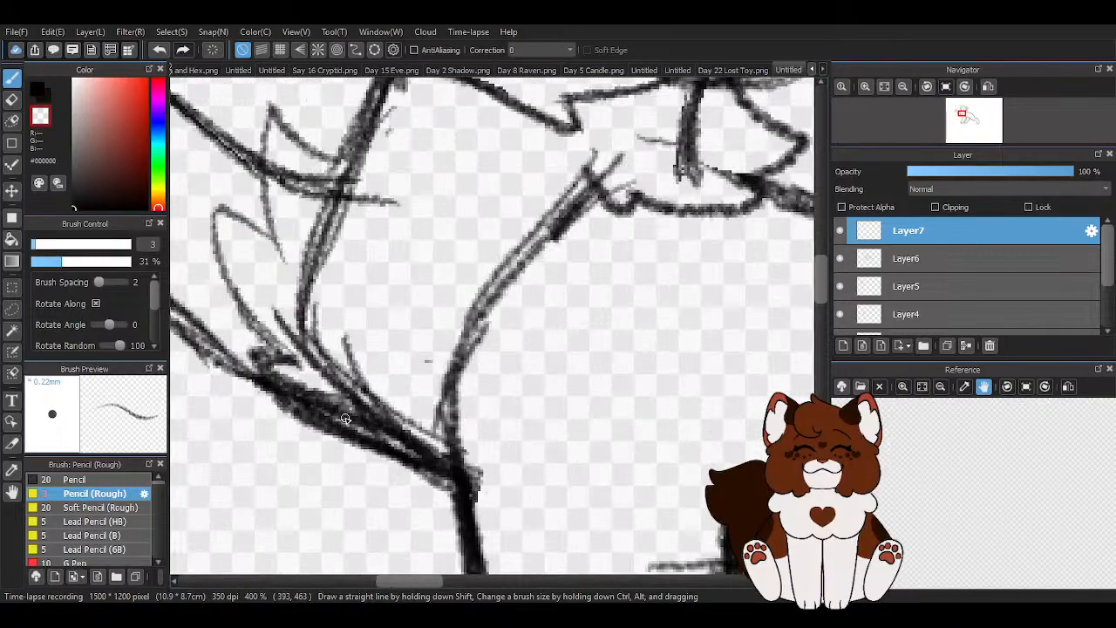
left_click_drag(276, 369, 435, 450)
left_click_drag(303, 389, 452, 473)
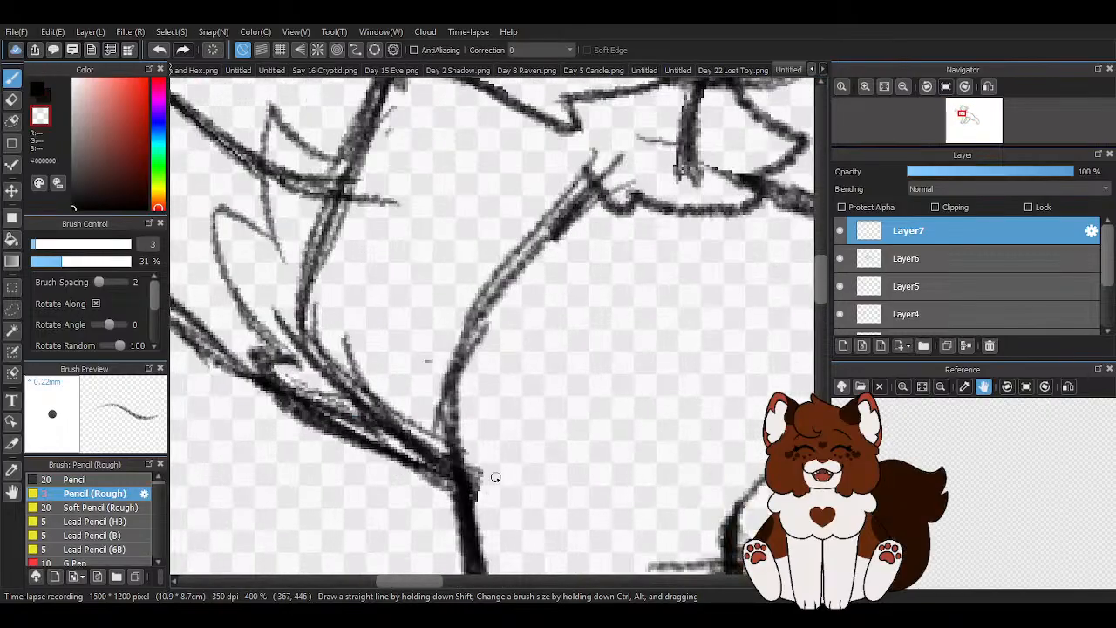
mouse_move(286, 366)
left_mouse_down()
mouse_move(305, 391)
mouse_move(427, 446)
left_mouse_up()
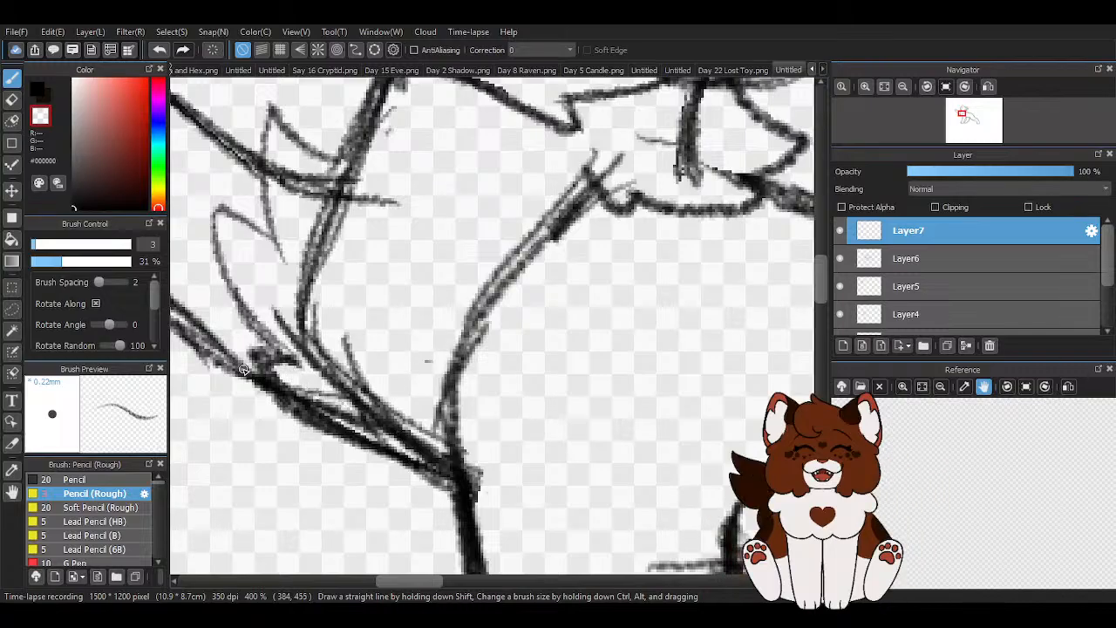
left_click_drag(268, 394, 356, 448)
scroll(426, 436, "down", 3)
scroll(424, 411, "up", 2)
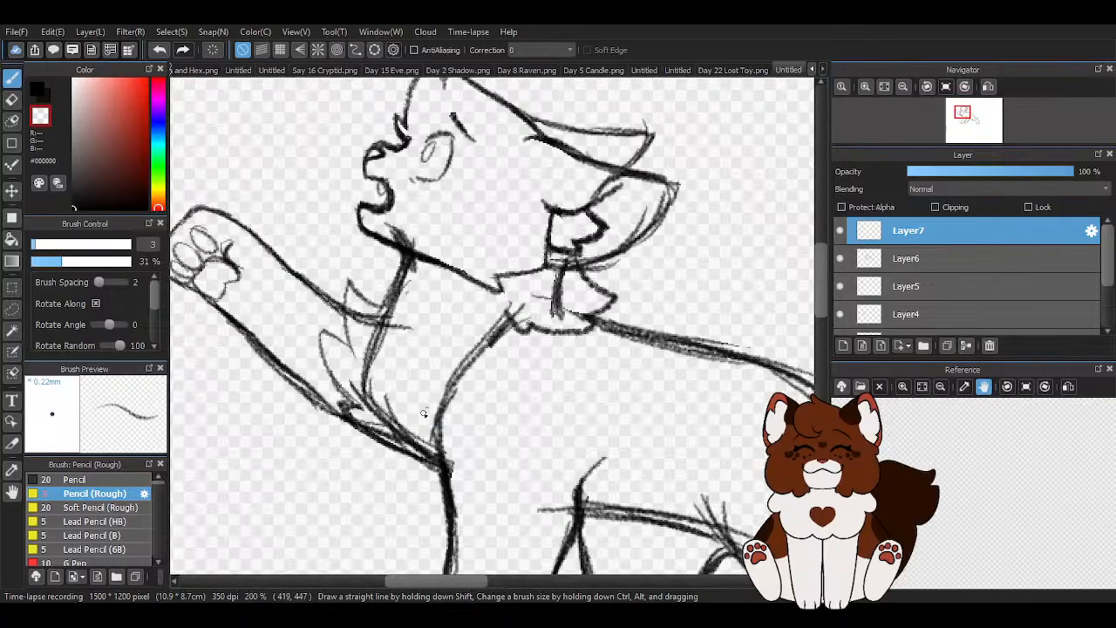
- Lasso the chest fur from the jaw to the top of the front leg, narrow it slightly from the front, stretch it slightly upward, and clear the selection
left_click(13, 309)
mouse_move(380, 302)
left_mouse_down()
mouse_move(405, 283)
mouse_move(286, 146)
mouse_move(333, 530)
left_mouse_up()
left_click_drag(451, 345, 409, 301)
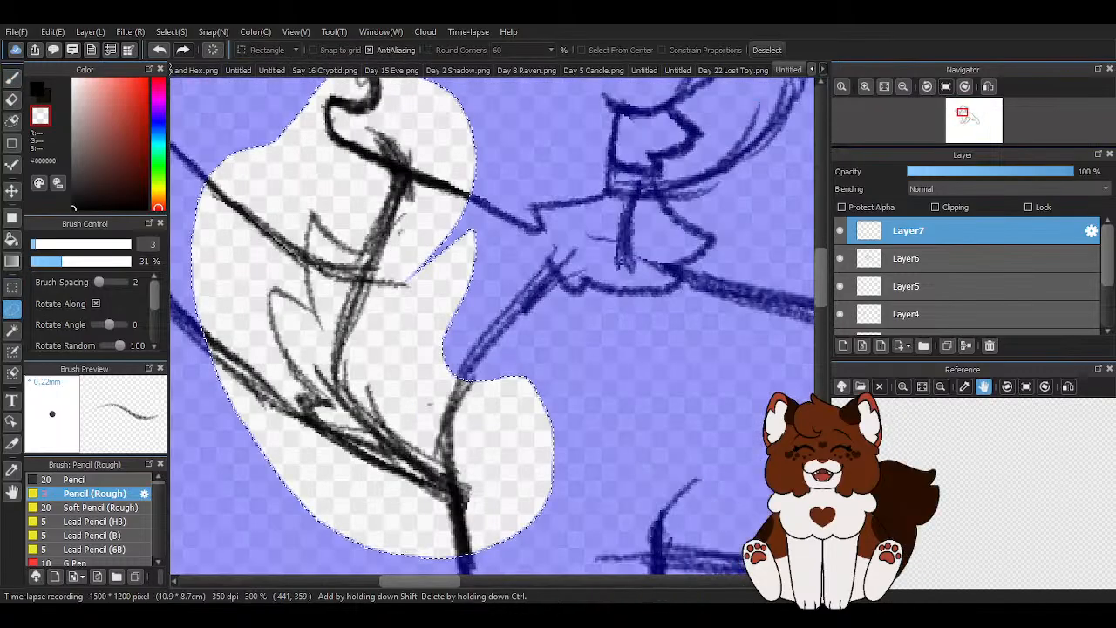
key("ctrl+t")
scroll(485, 274, "down", 1)
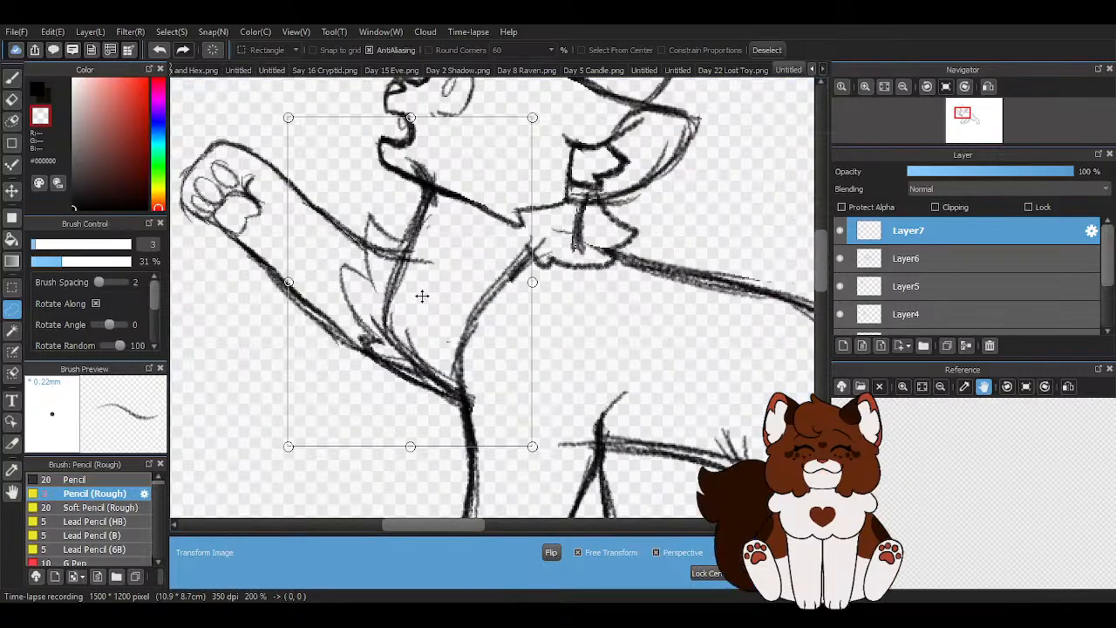
left_click_drag(287, 281, 306, 275)
scroll(305, 275, "down", 1)
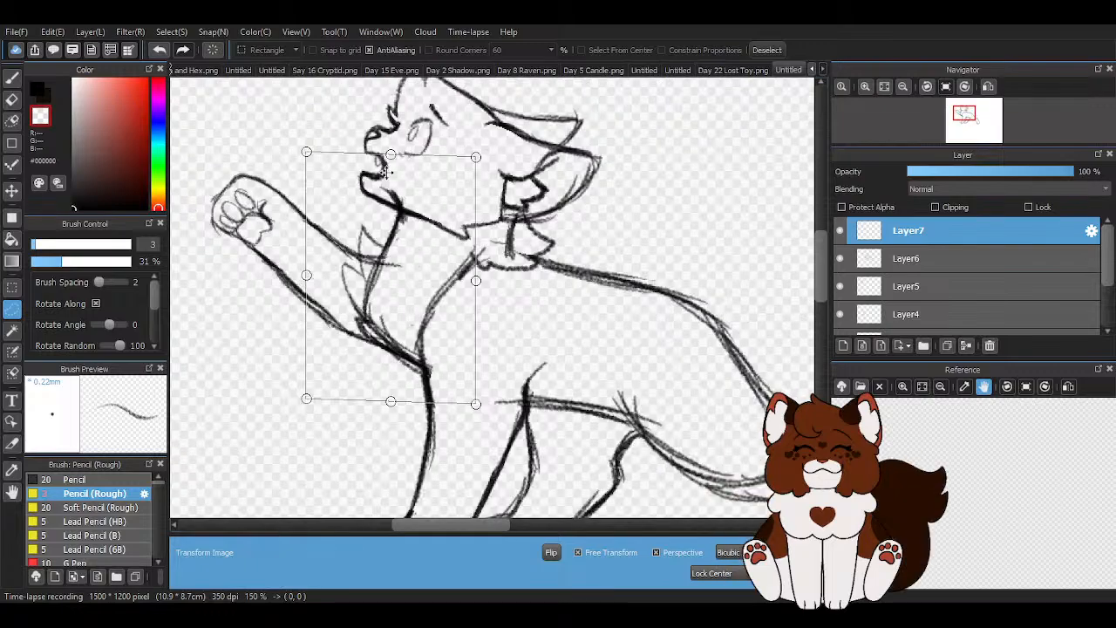
left_click_drag(391, 154, 394, 147)
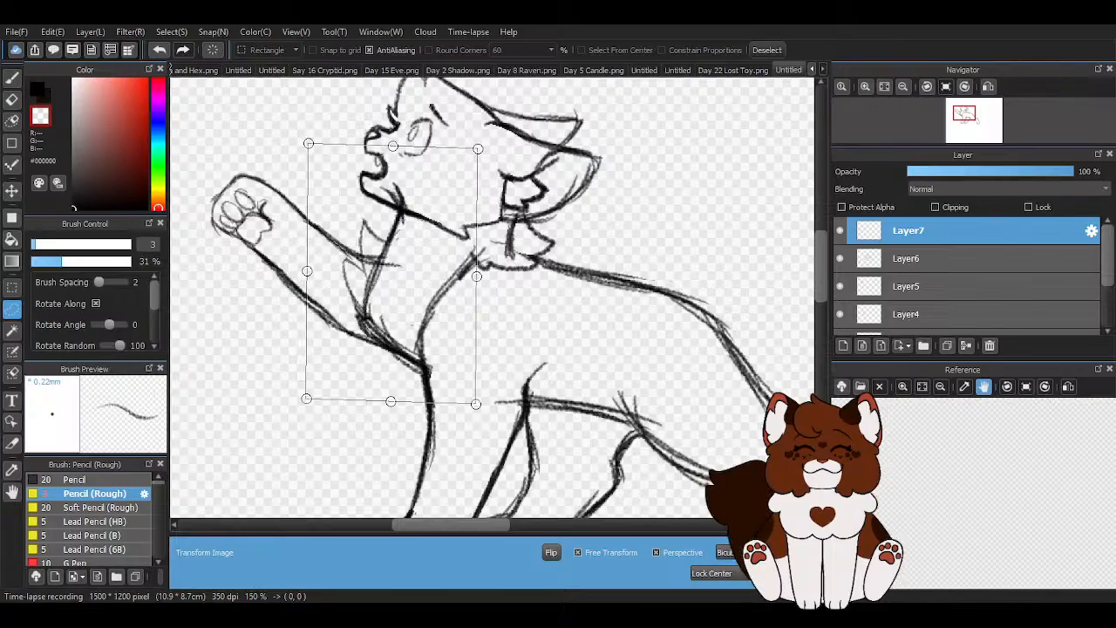
left_click(769, 571)
left_click(779, 49)
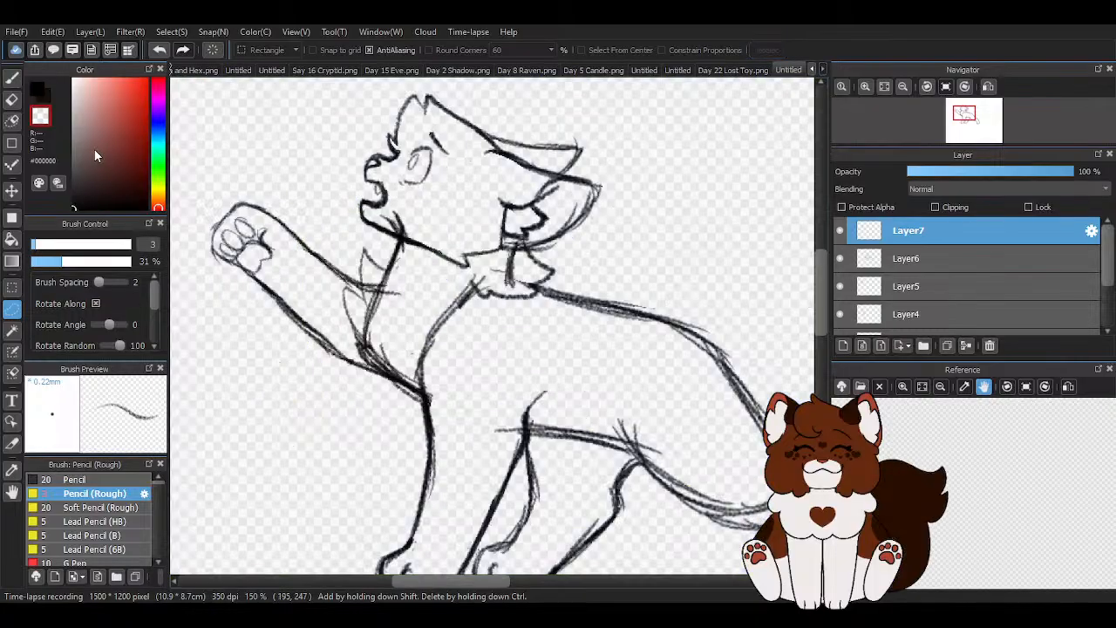
left_click(11, 99)
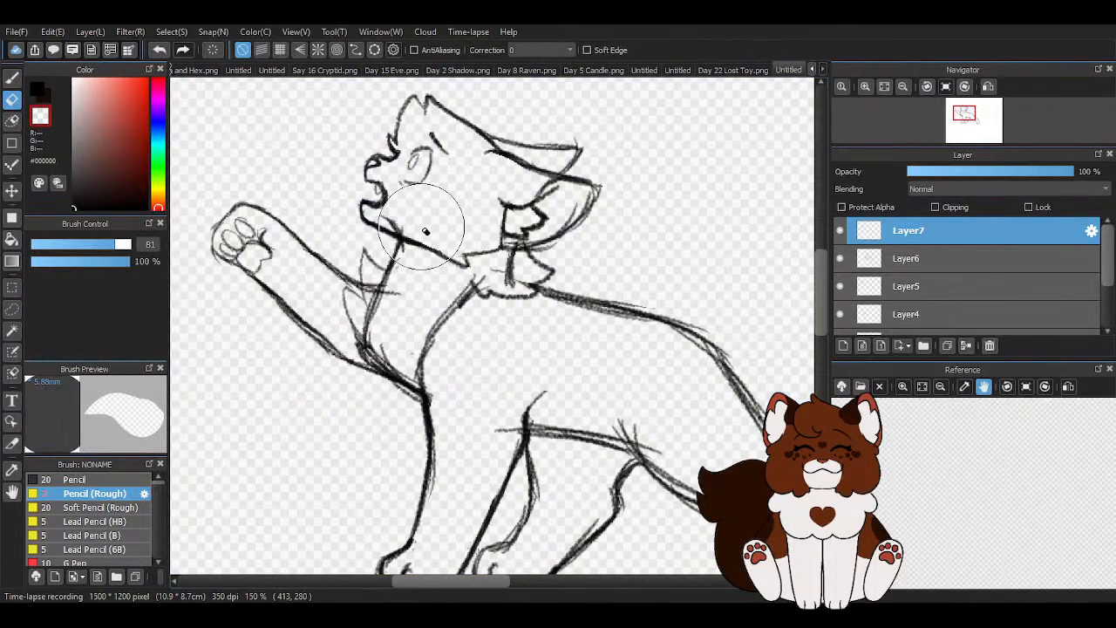
scroll(454, 185, "down", 2)
scroll(454, 185, "down", 2)
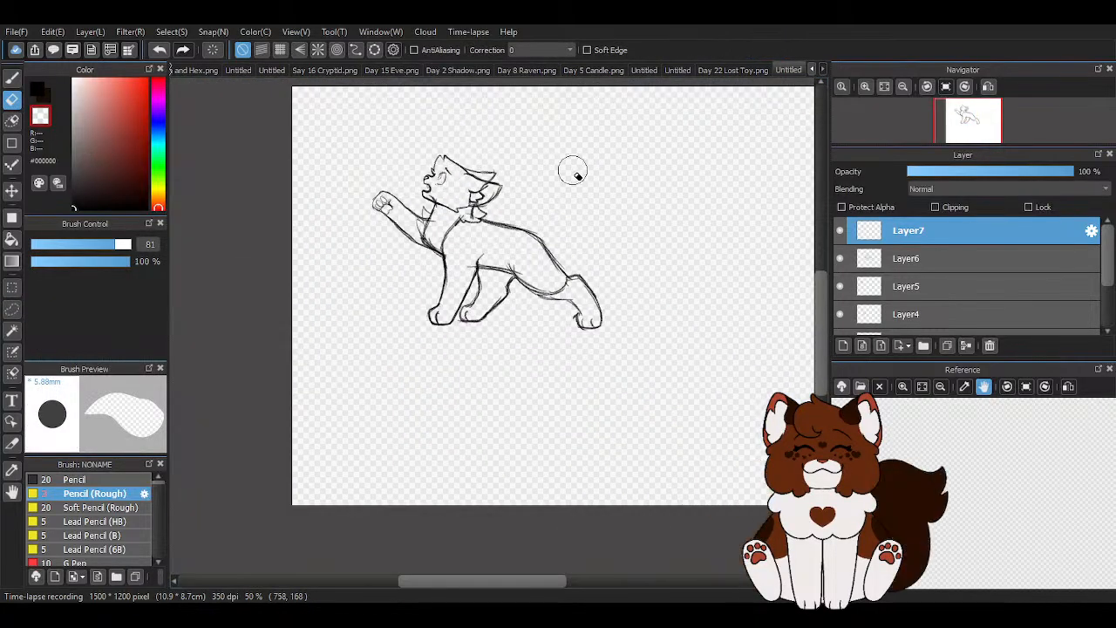
scroll(854, 284, "down", 2)
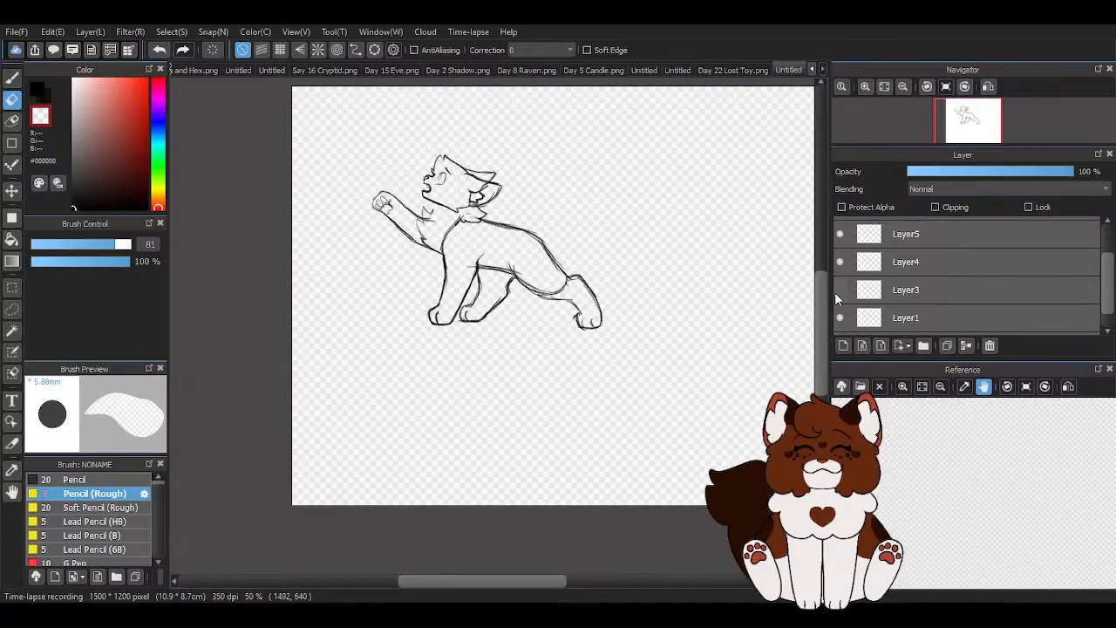
- Darken the outlines of the two pointed chest fur tufts in black with the rough pencil, continuing down the lower chest edge
left_click(12, 77)
scroll(477, 157, "up", 5)
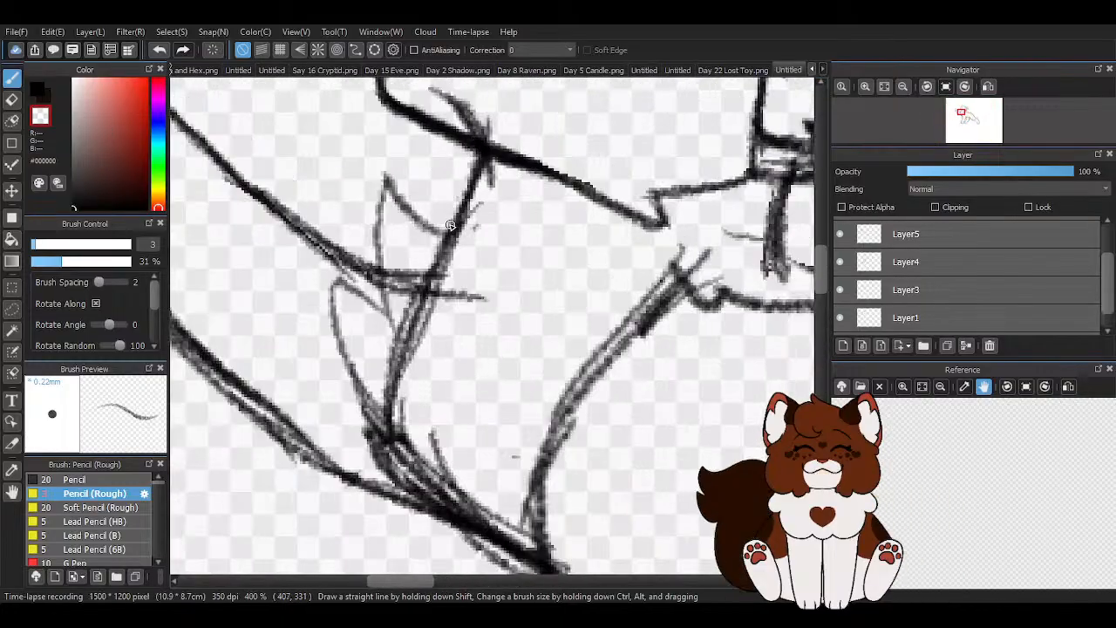
left_click(38, 89)
mouse_move(385, 174)
left_mouse_down()
mouse_move(458, 225)
mouse_move(488, 150)
mouse_move(457, 128)
mouse_move(445, 229)
left_mouse_up()
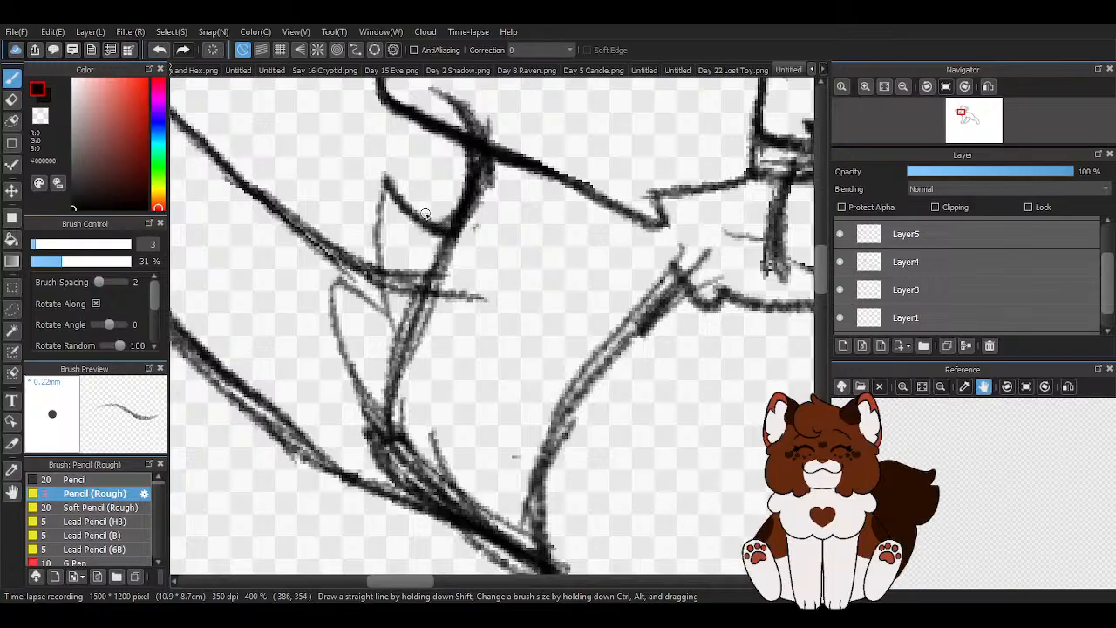
mouse_move(383, 172)
left_mouse_down()
mouse_move(375, 297)
mouse_move(390, 327)
left_mouse_up()
left_click_drag(377, 267, 386, 171)
mouse_move(386, 294)
left_mouse_down()
mouse_move(331, 282)
mouse_move(409, 456)
mouse_move(393, 441)
mouse_move(362, 442)
mouse_move(424, 504)
mouse_move(376, 480)
mouse_move(530, 555)
left_mouse_up()
- Thin the heavy lines around the base of the chest fur with the rough pencil in transparent colour
scroll(304, 319, "down", 2)
scroll(319, 395, "up", 2)
mouse_move(334, 351)
left_mouse_down()
mouse_move(307, 363)
mouse_move(402, 412)
left_mouse_up()
key("z")
mouse_move(308, 369)
left_mouse_down()
mouse_move(418, 408)
mouse_move(363, 365)
mouse_move(287, 353)
mouse_move(438, 401)
mouse_move(480, 449)
mouse_move(526, 506)
left_mouse_up()
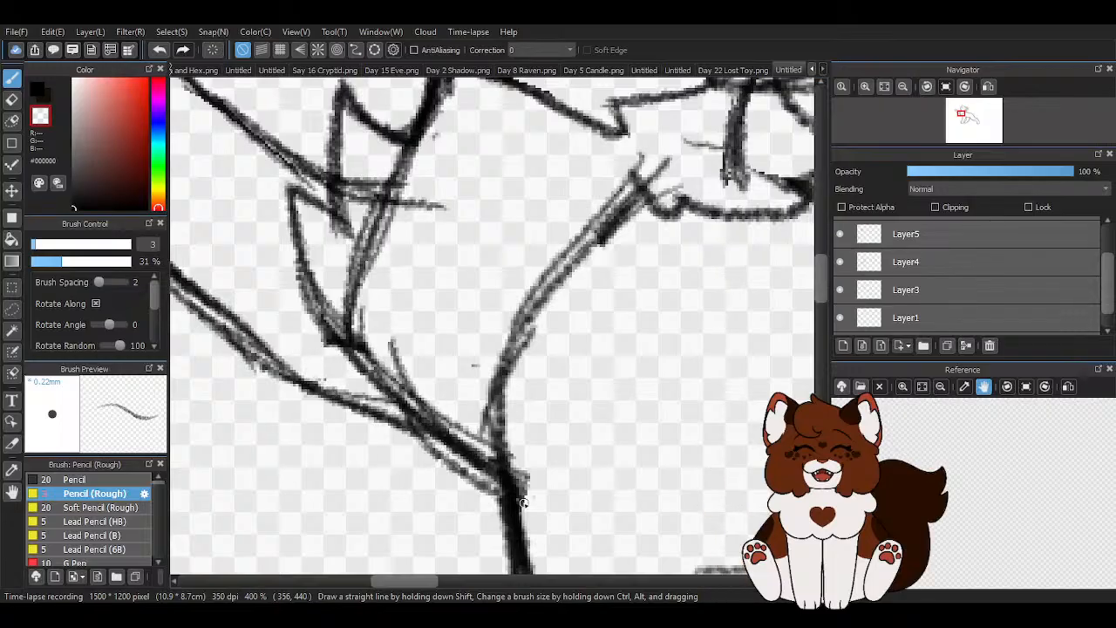
- Draw a small black lower tuft at the chest base, darken the middle tuft's front edge, and trim its inner side in transparent colour
left_click(37, 89)
mouse_move(317, 355)
left_mouse_down()
mouse_move(496, 468)
mouse_move(314, 358)
mouse_move(331, 378)
left_mouse_up()
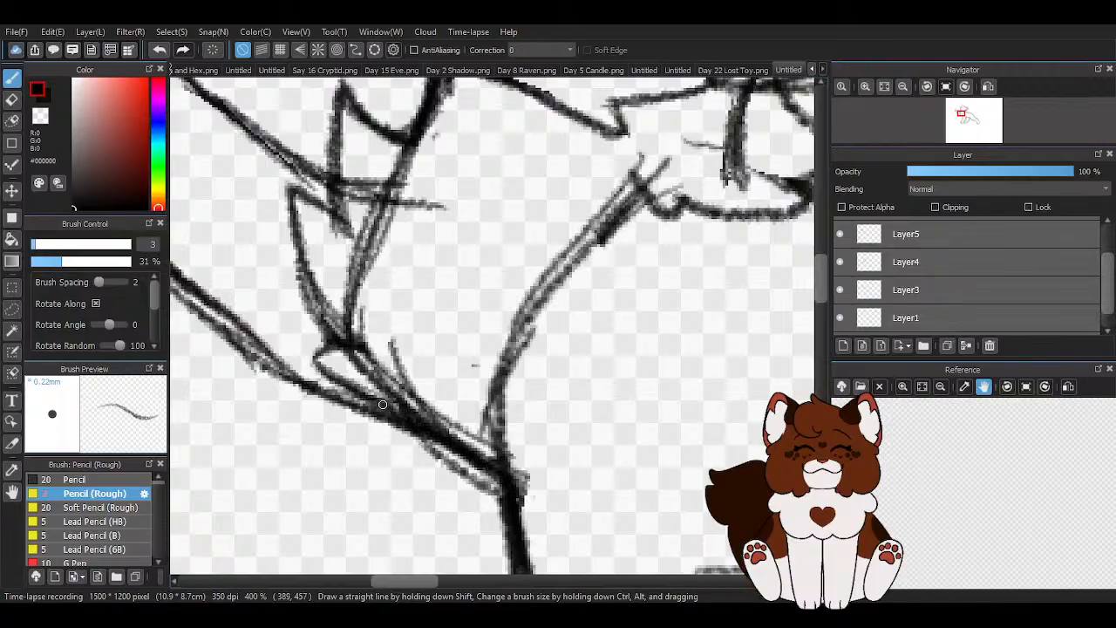
left_click_drag(292, 195, 342, 331)
left_click_drag(301, 270, 344, 338)
left_click_drag(312, 296, 347, 338)
key("z")
mouse_move(309, 268)
left_mouse_down()
mouse_move(385, 356)
mouse_move(322, 262)
mouse_move(343, 329)
left_mouse_up()
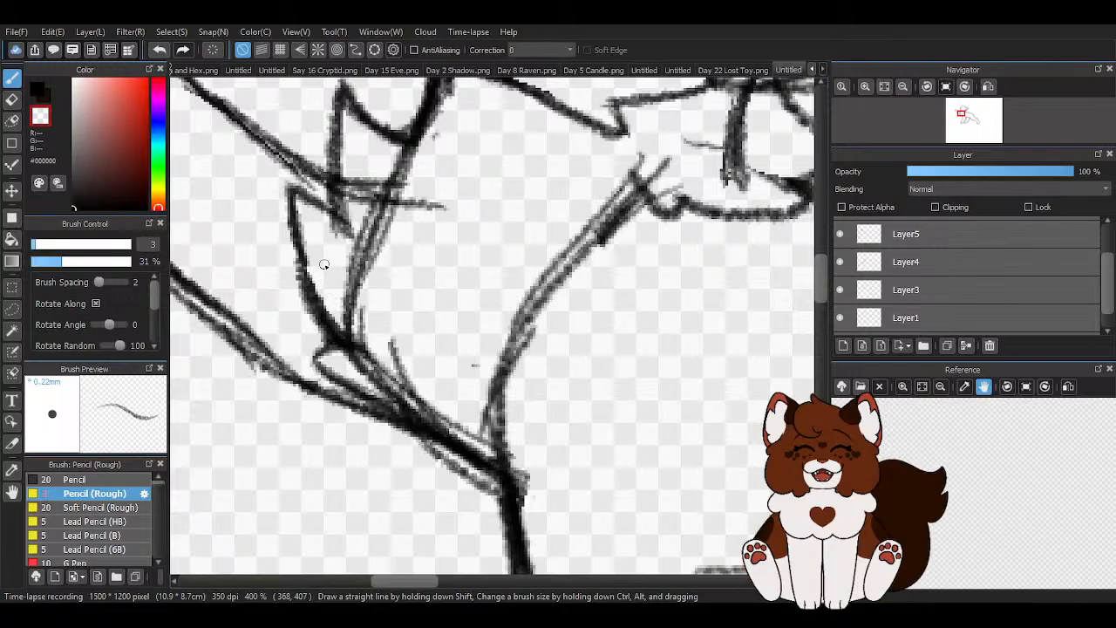
- Return the pencil colour to black and add a new layer above Layer7
scroll(409, 262, "down", 4)
left_click(39, 91)
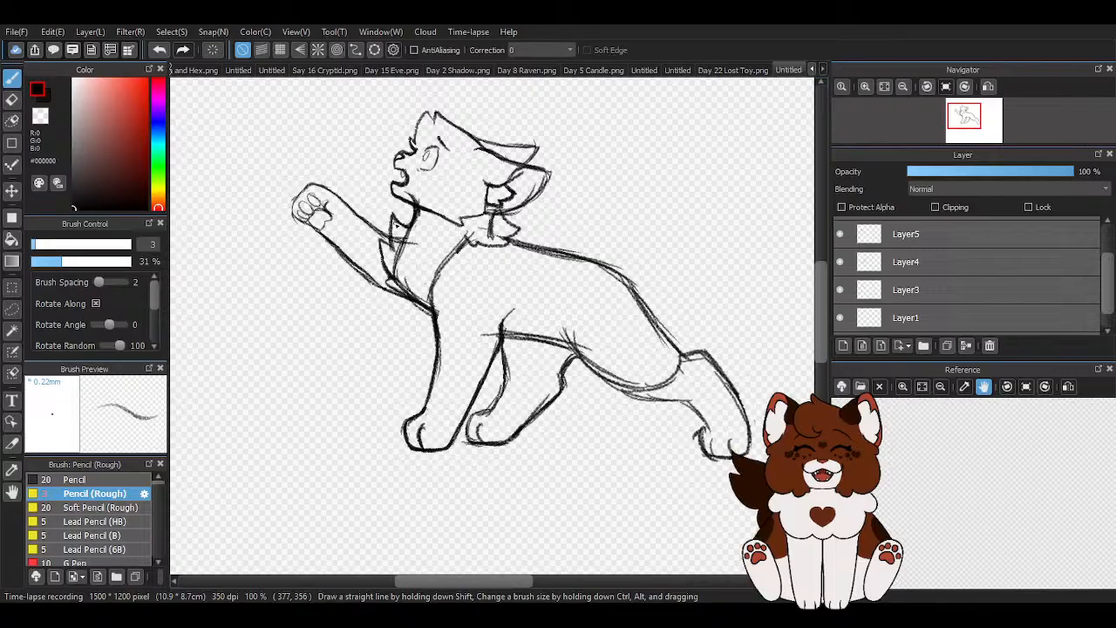
scroll(395, 225, "down", 3)
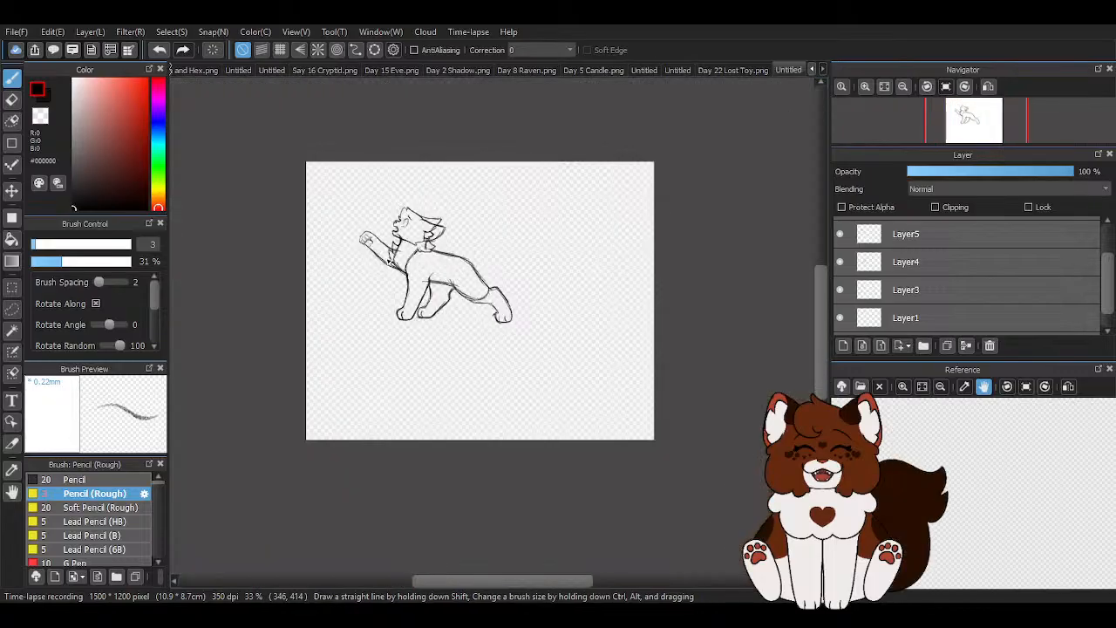
scroll(1001, 263, "up", 2)
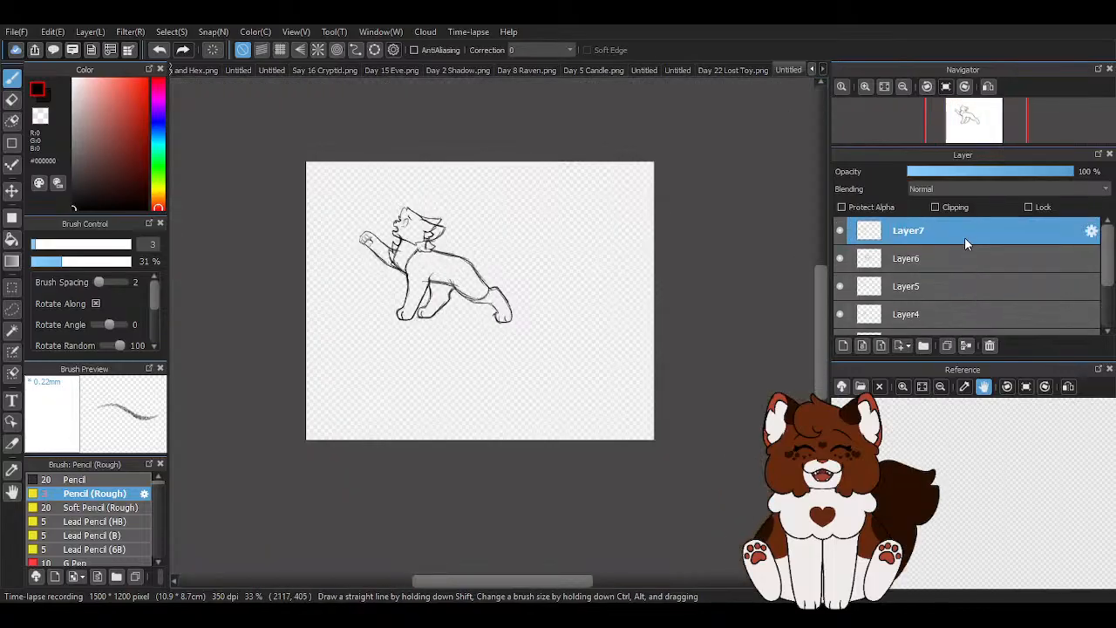
left_click(846, 349)
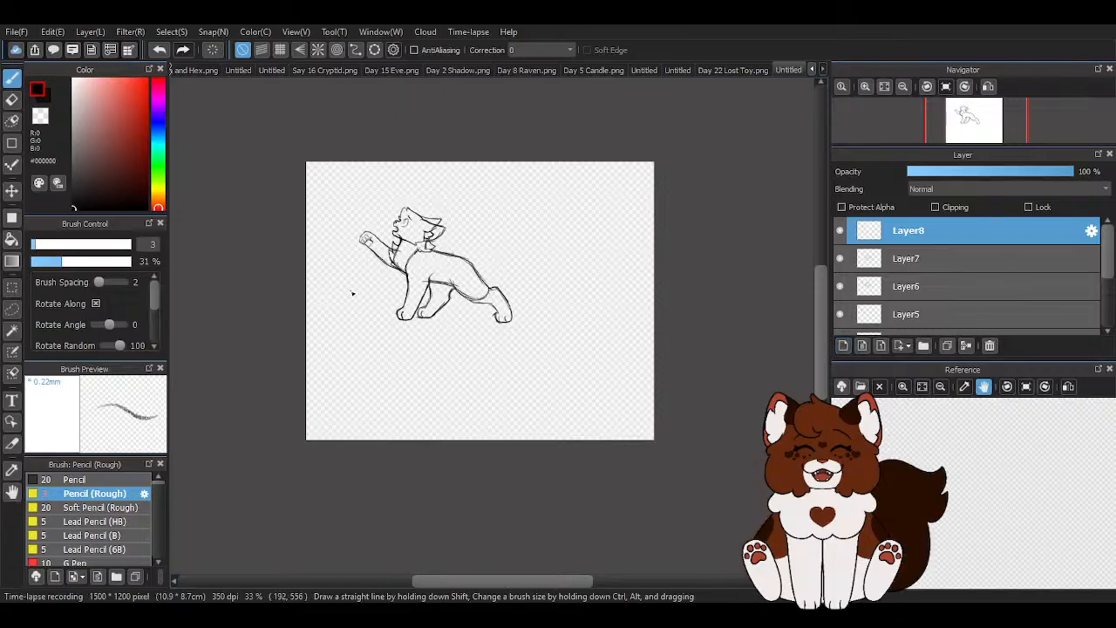
- Try a thin curved tail line sweeping up and back from the rump, and erase it
scroll(548, 254, "up", 2)
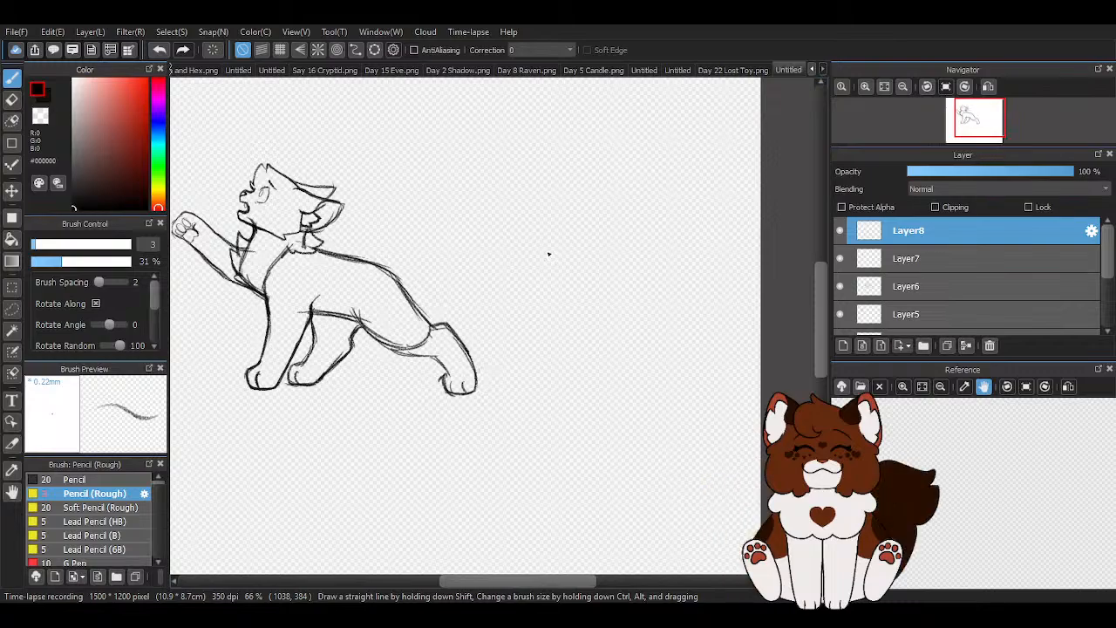
scroll(459, 241, "up", 1)
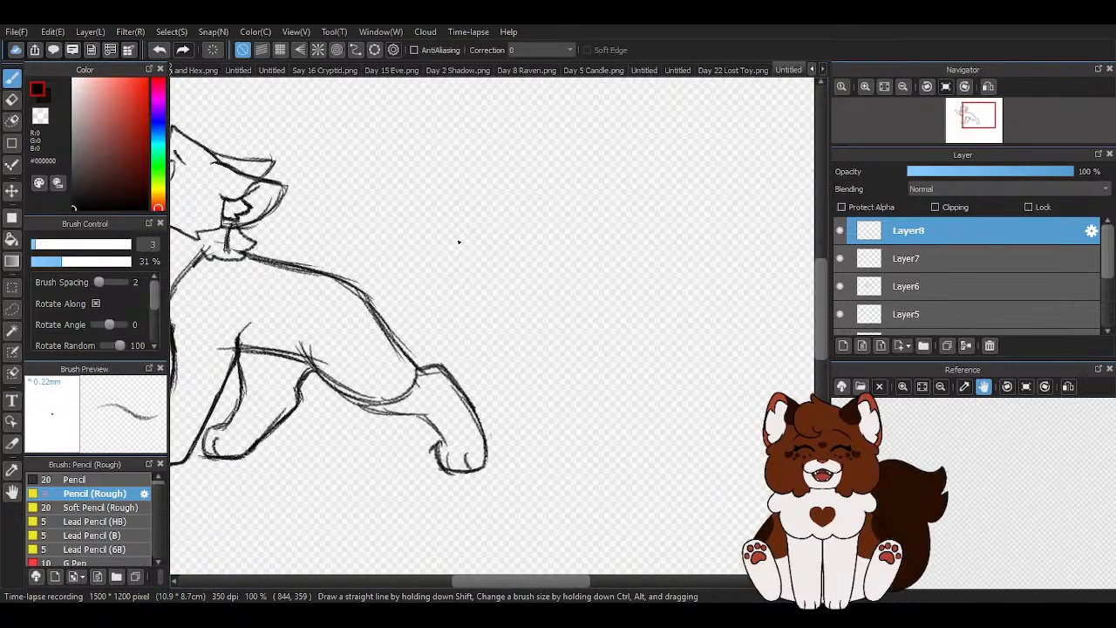
scroll(458, 242, "down", 1)
scroll(553, 406, "up", 1)
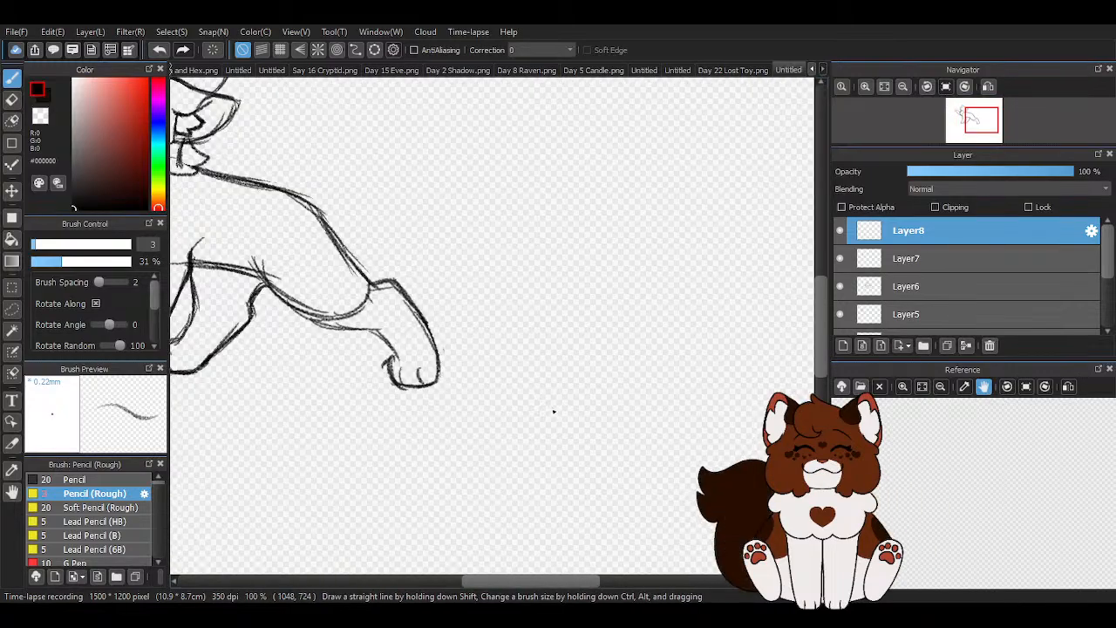
scroll(552, 409, "down", 1)
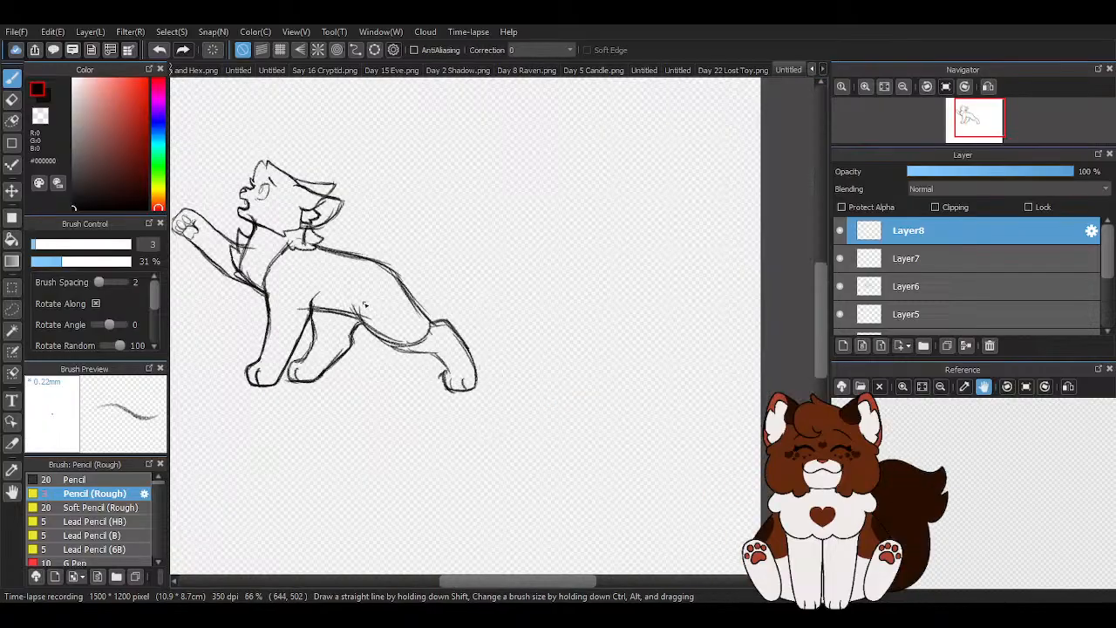
scroll(479, 335, "down", 1)
scroll(395, 305, "up", 1)
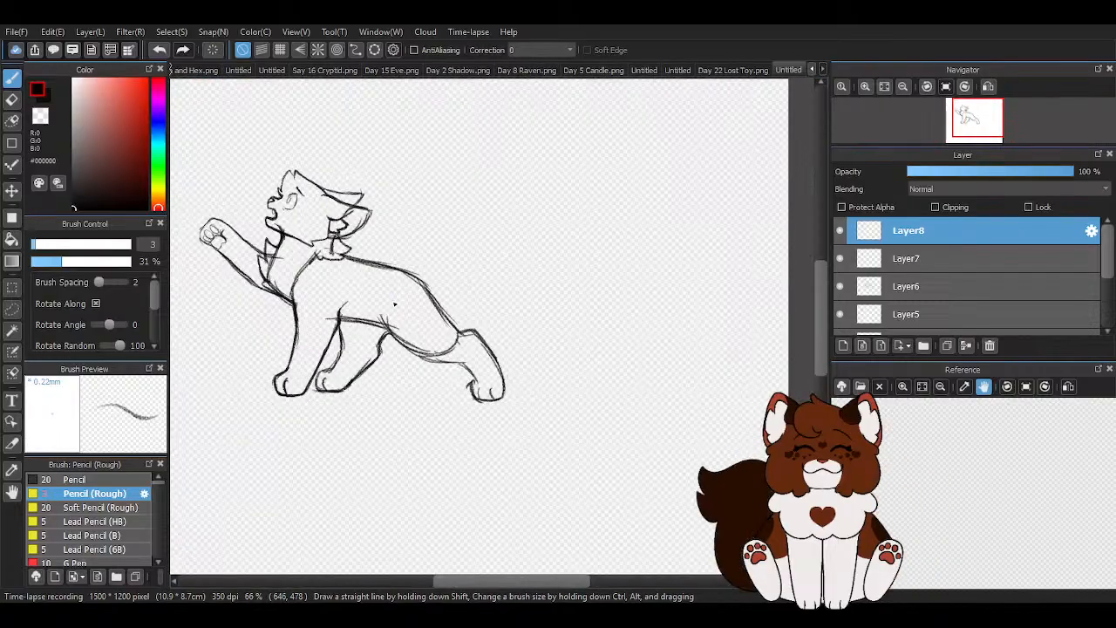
scroll(394, 304, "up", 1)
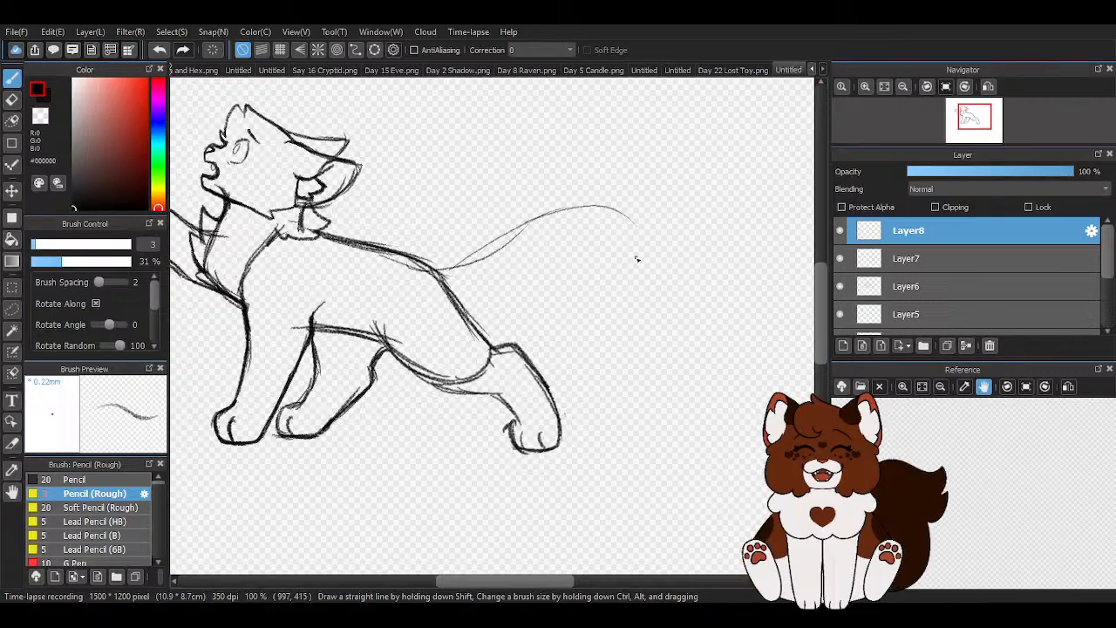
scroll(636, 259, "down", 2)
scroll(447, 211, "up", 1)
key("e")
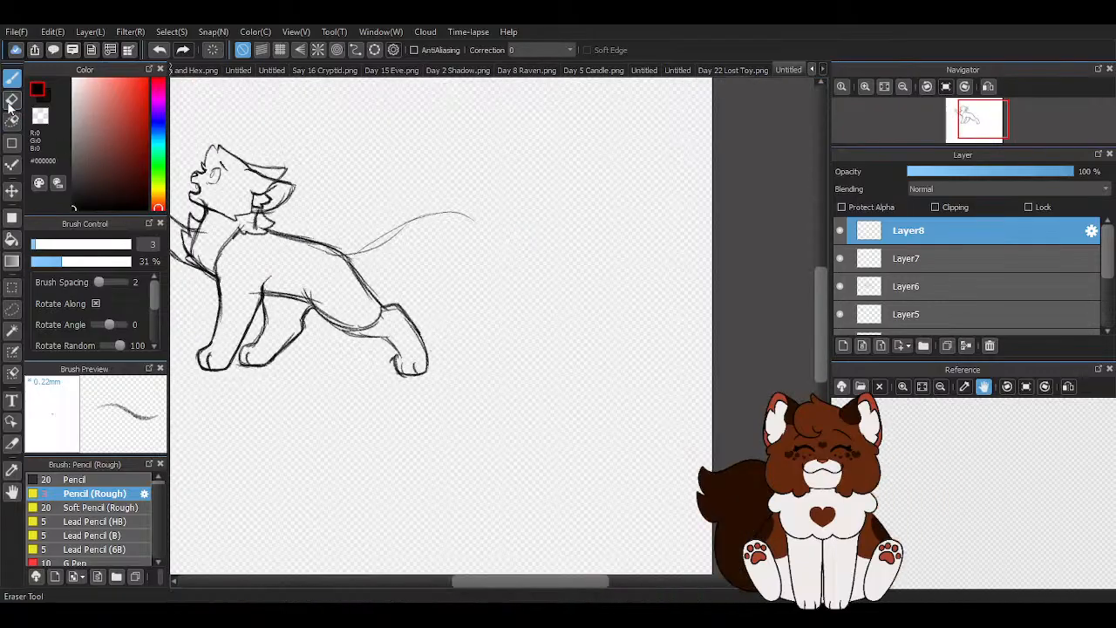
left_click_drag(350, 258, 390, 233)
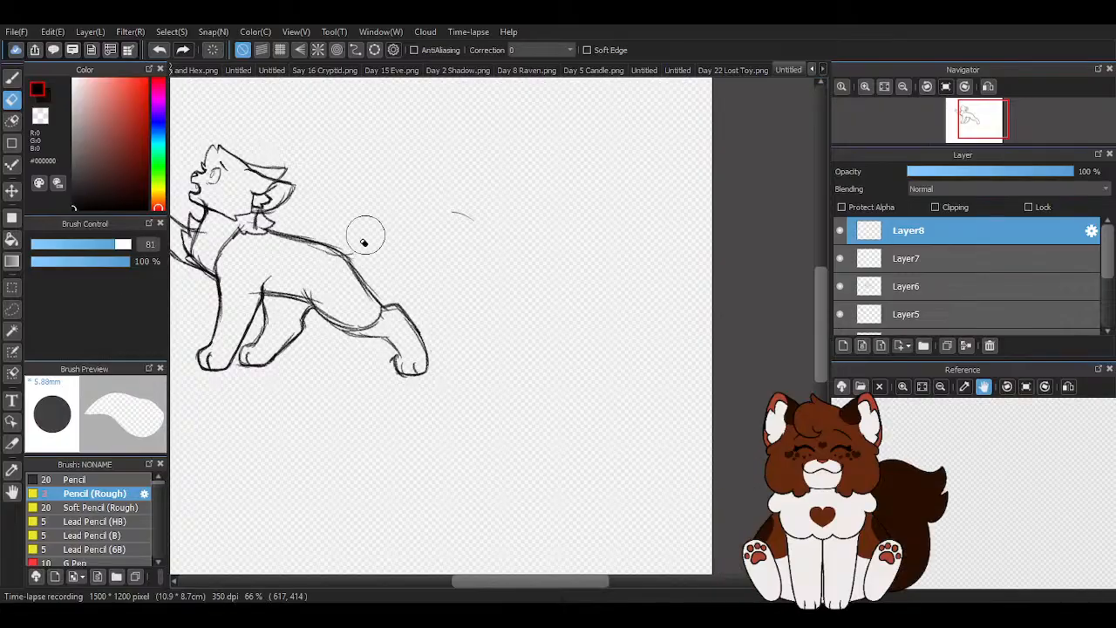
- Sketch a long tail with the rough pencil, arching up and back from the rump to a downward-curving tip, with upper and lower edges
key("b")
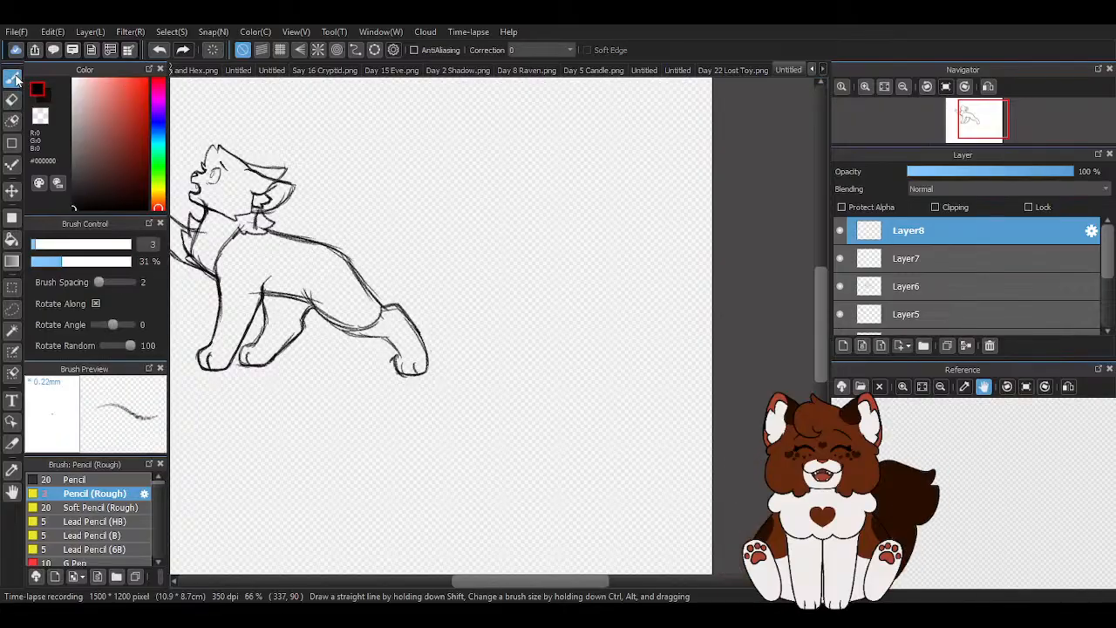
mouse_move(453, 207)
left_mouse_down()
mouse_move(476, 233)
mouse_move(539, 290)
left_mouse_up()
scroll(448, 301, "up", 2)
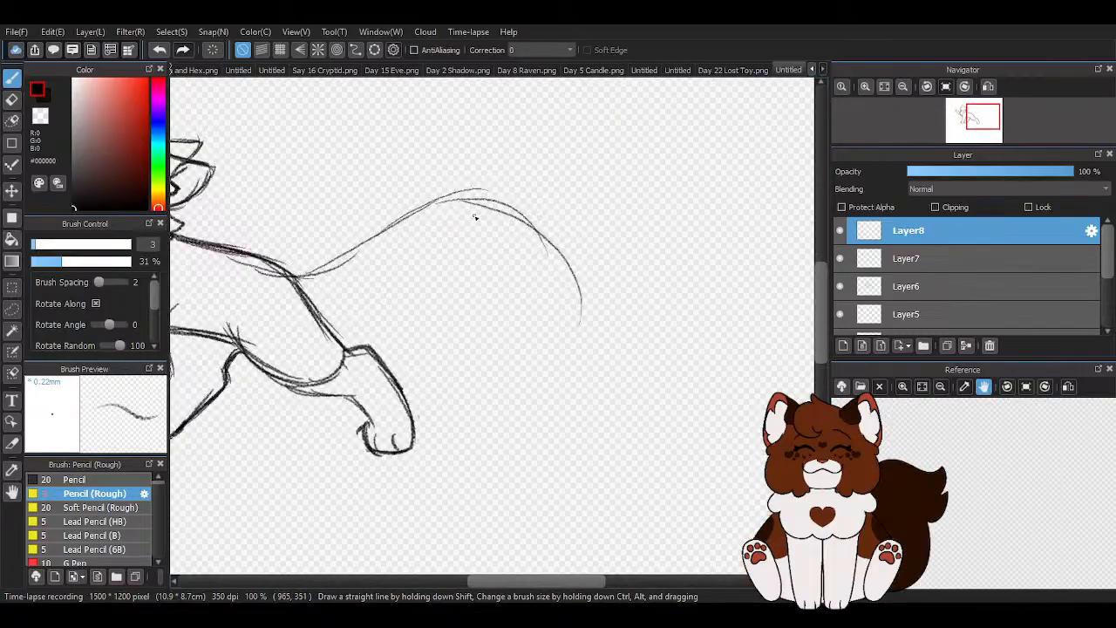
left_click_drag(515, 248, 475, 222)
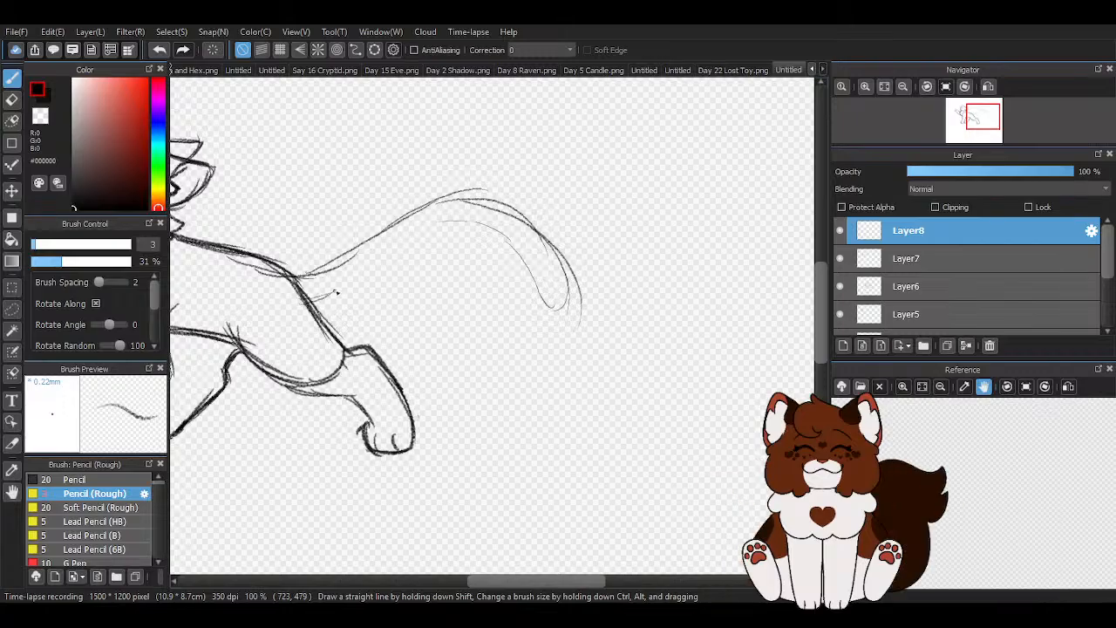
left_click_drag(345, 283, 421, 242)
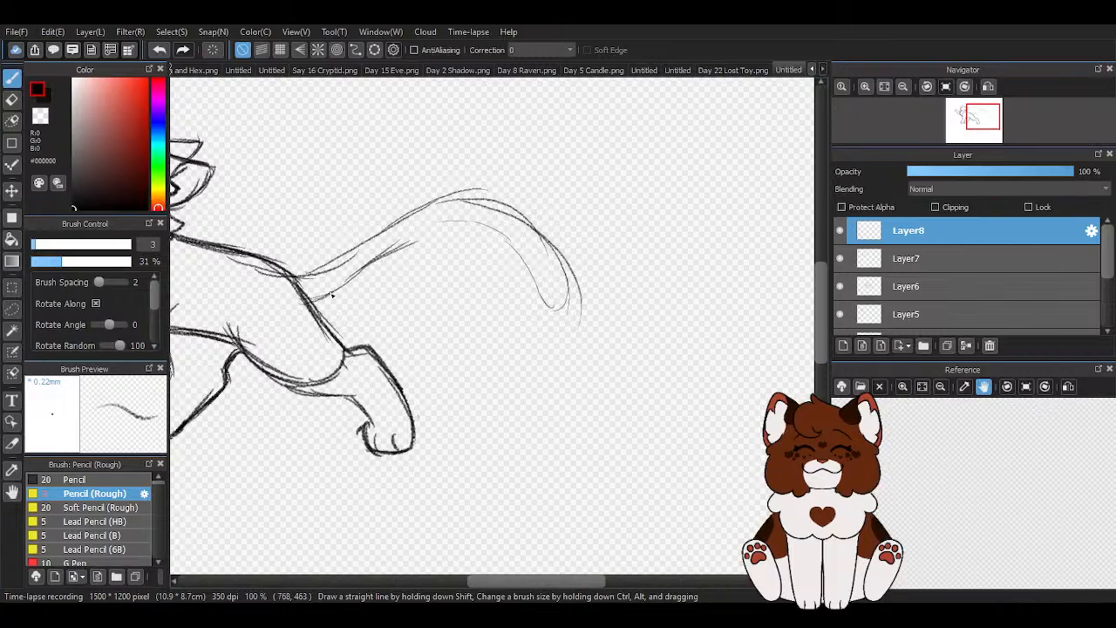
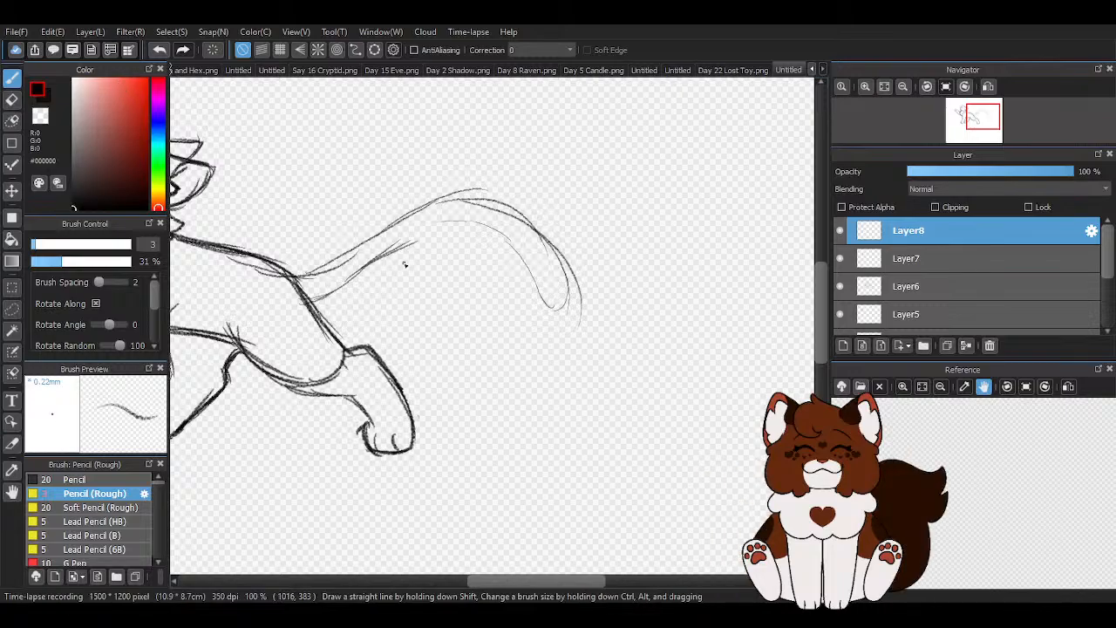
- Try pointed fur tufts at the tail base, then erase the tail except for its upper line near the rump
left_click_drag(286, 274, 339, 234)
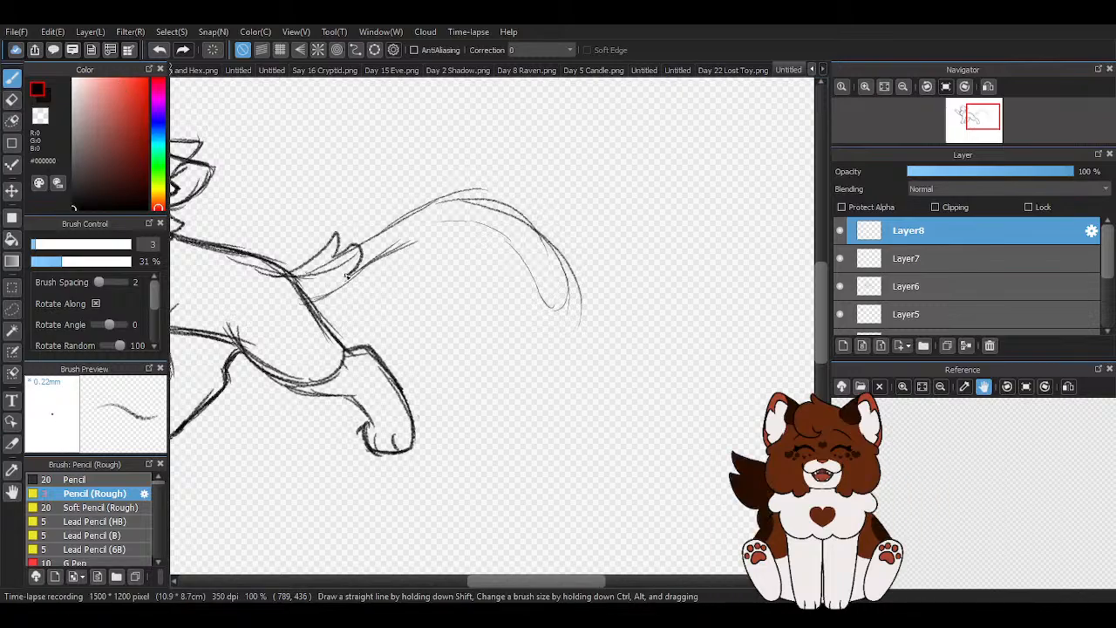
key("e")
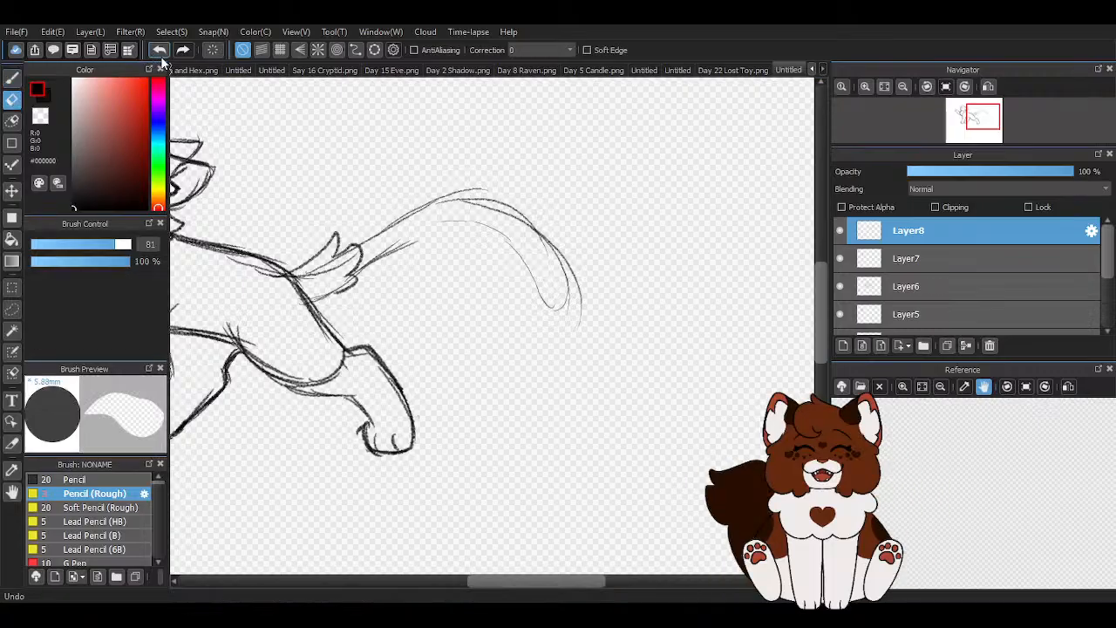
mouse_move(373, 283)
left_mouse_down()
mouse_move(467, 243)
mouse_move(530, 366)
mouse_move(574, 312)
mouse_move(574, 270)
mouse_move(433, 182)
left_mouse_up()
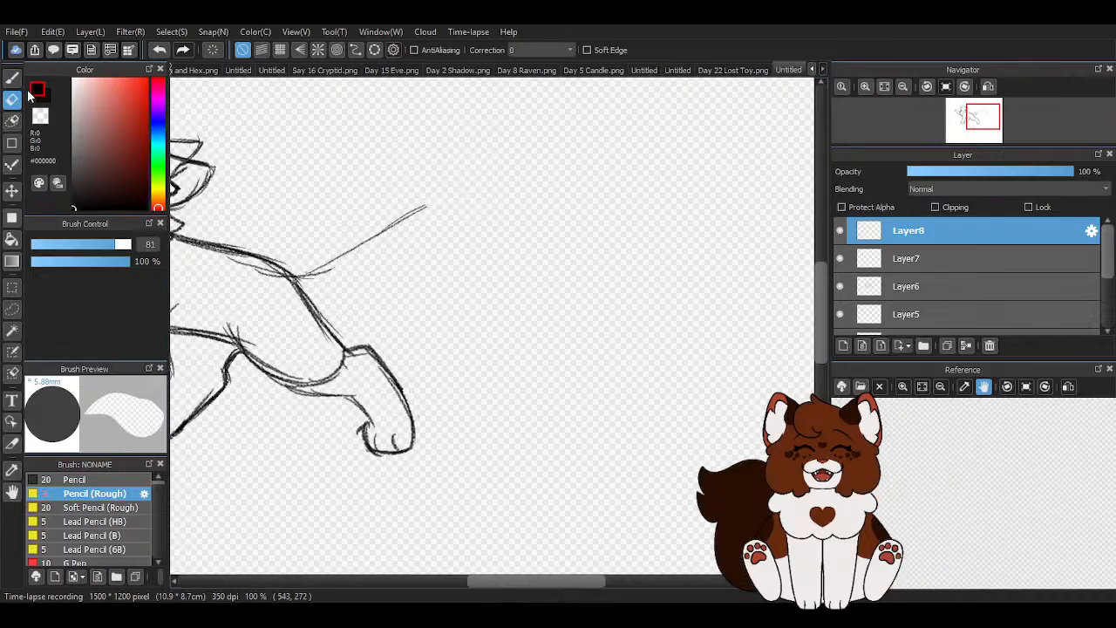
- Redraw a shorter arched tail with the rough pencil, with upper and lower edges and a downward-curving tip split into two points
key("b")
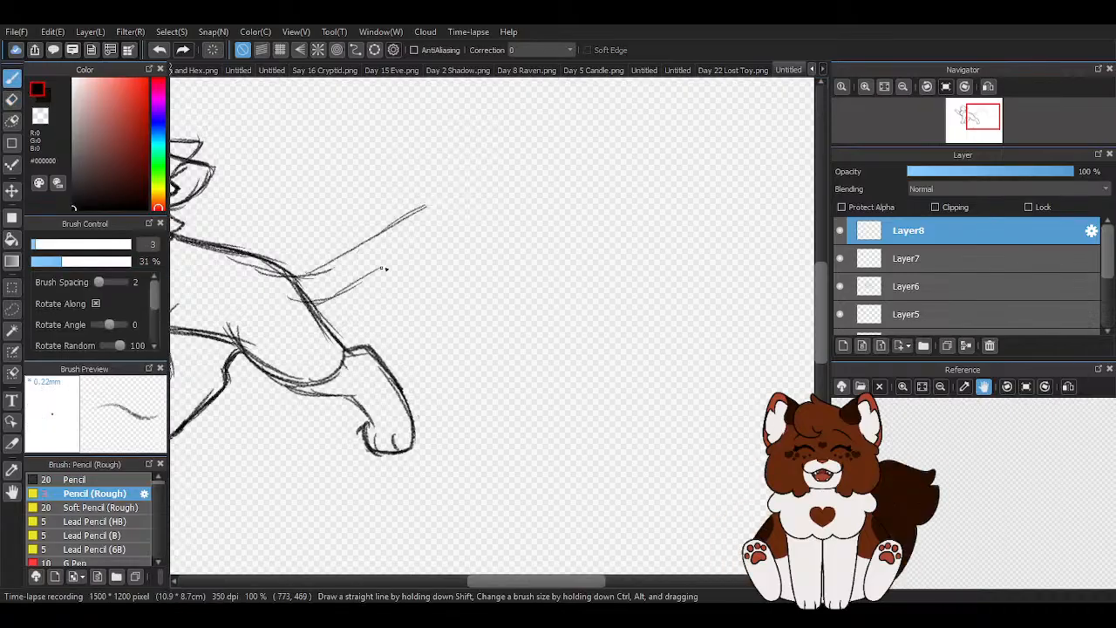
left_click_drag(473, 279, 512, 272)
left_click_drag(447, 209, 514, 265)
left_click_drag(410, 211, 448, 207)
left_click_drag(389, 222, 425, 207)
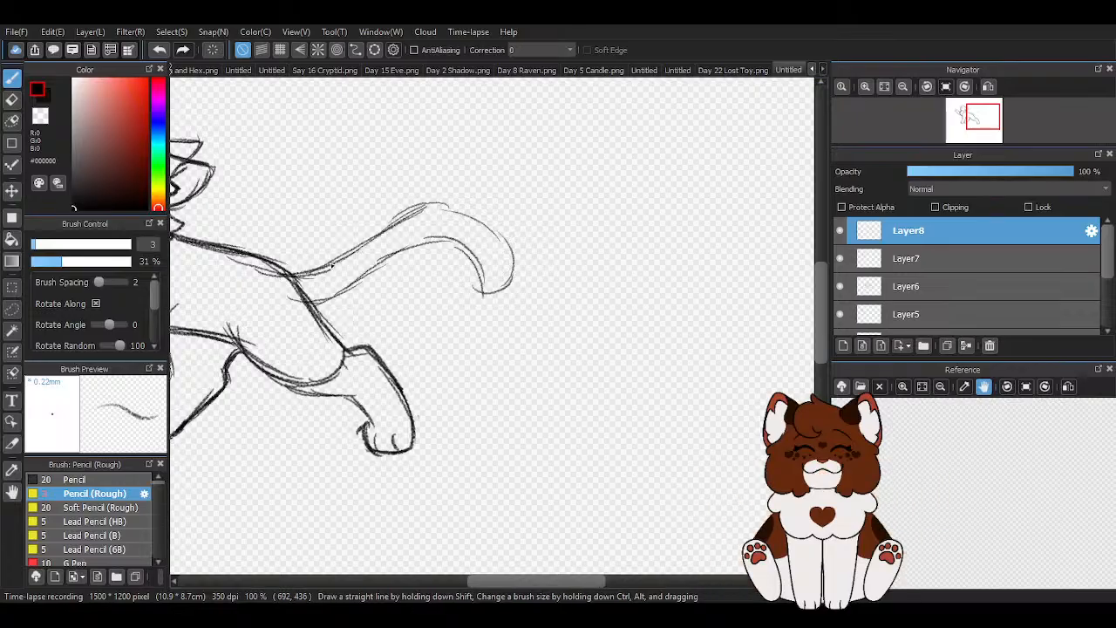
left_click_drag(514, 246, 501, 310)
left_click_drag(458, 249, 497, 312)
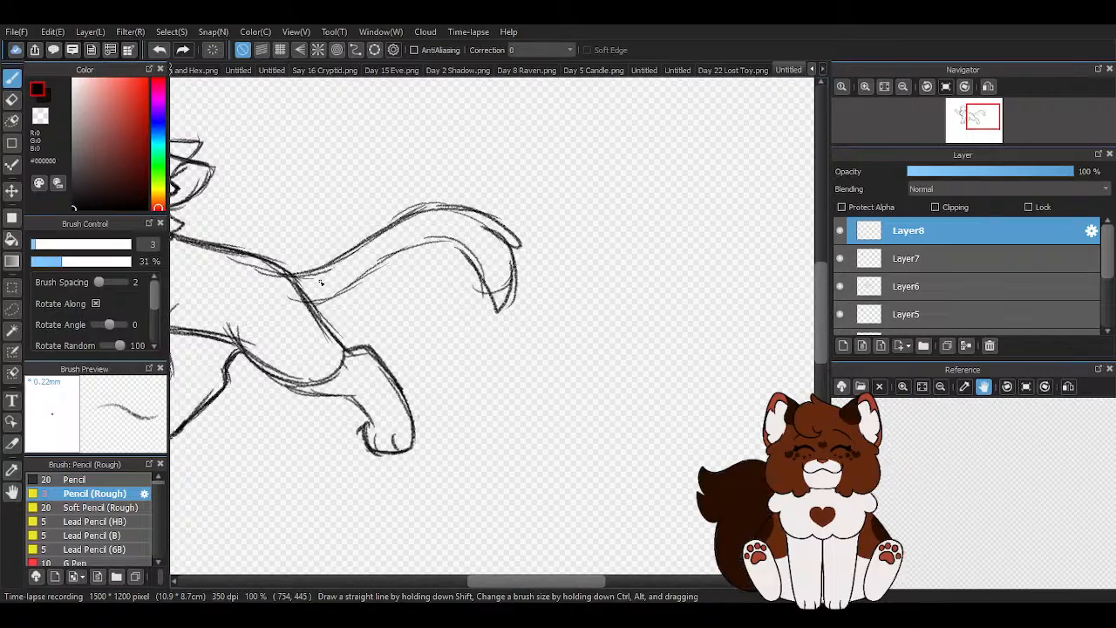
- Draw two small fur tufts under the tail base and darken the tail's upper edge toward the tip
scroll(321, 281, "up", 1)
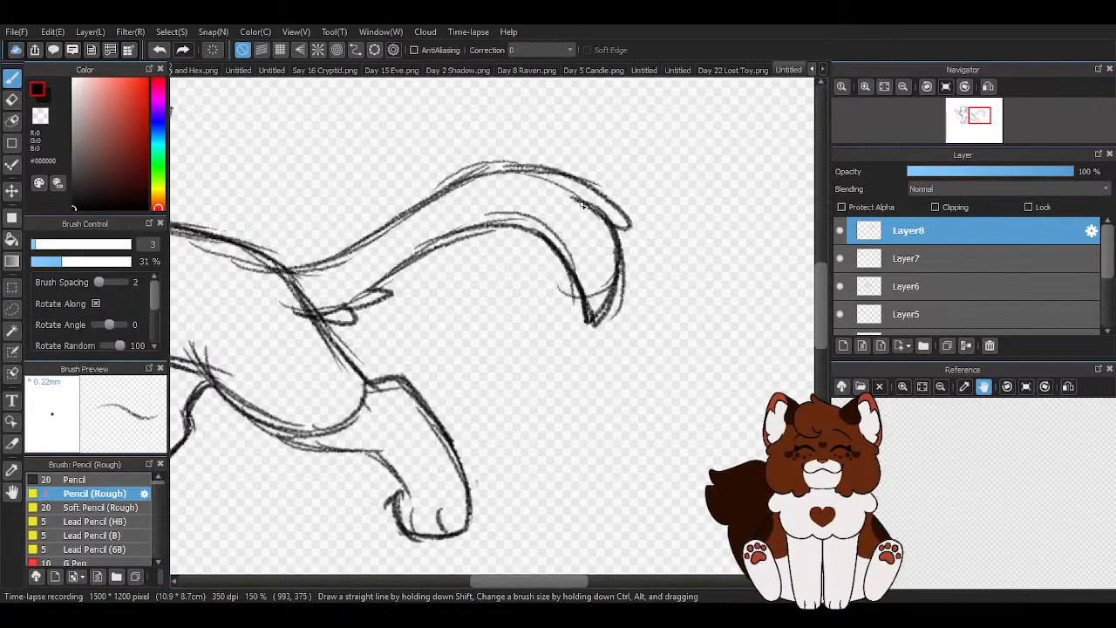
left_click_drag(621, 207, 515, 163)
left_click_drag(610, 185, 440, 186)
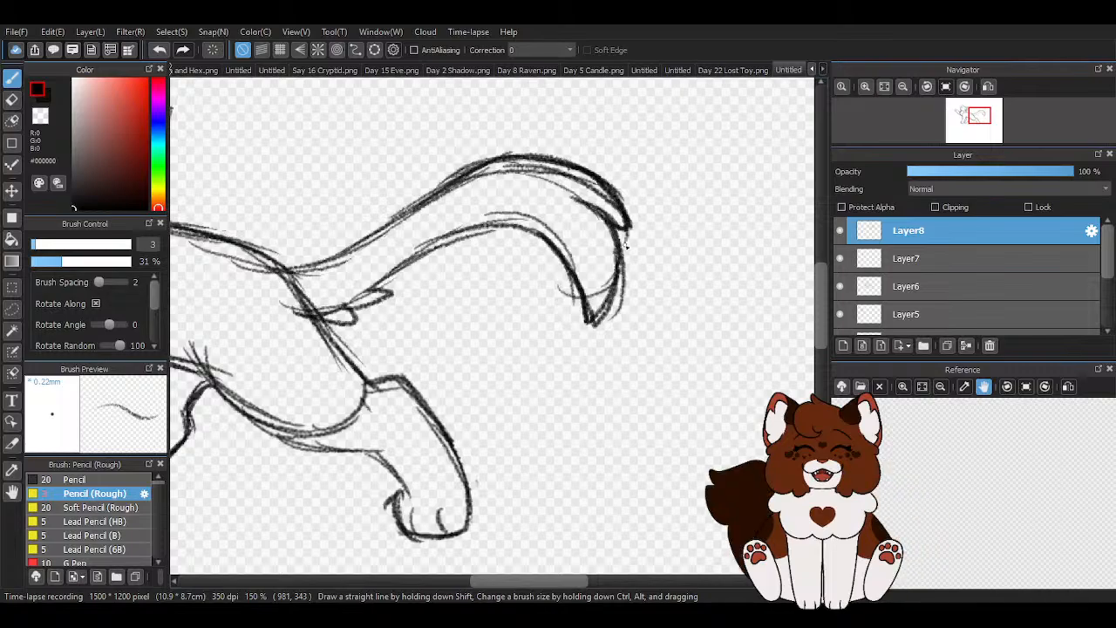
- Erase the stray sketch lines inside the tail's upper edge and around the notch in transparent colour
scroll(607, 246, "down", 3)
scroll(602, 240, "up", 4)
left_click_drag(572, 284, 534, 218)
key("z")
scroll(486, 225, "up", 2)
mouse_move(435, 193)
left_mouse_down()
mouse_move(533, 218)
mouse_move(627, 298)
left_mouse_up()
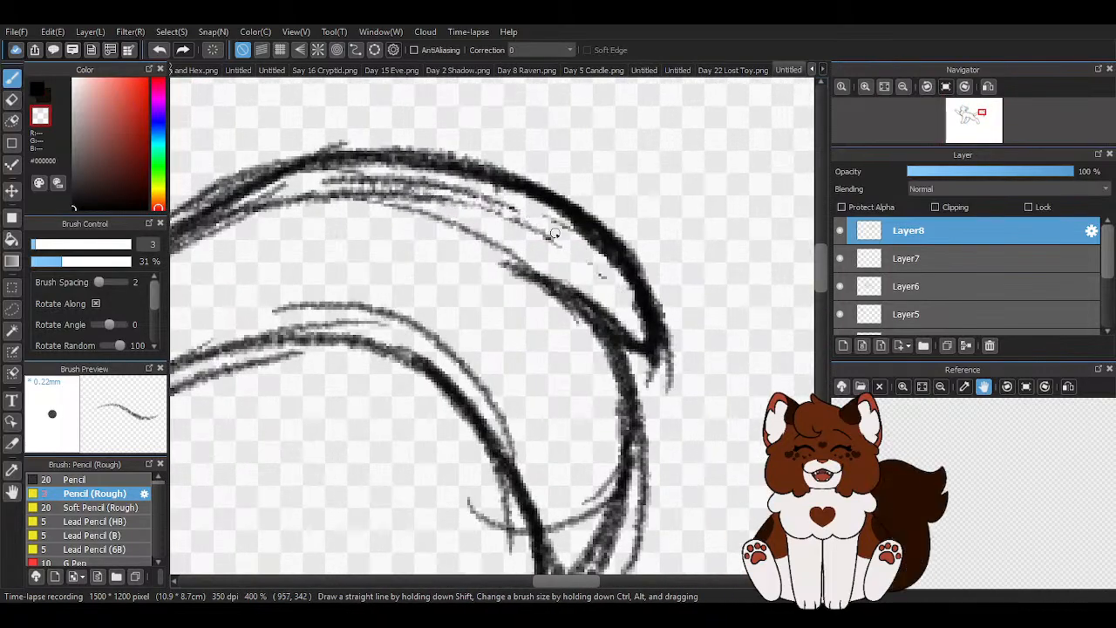
left_click_drag(506, 260, 586, 336)
mouse_move(401, 206)
left_mouse_down()
mouse_move(469, 228)
mouse_move(503, 212)
left_mouse_up()
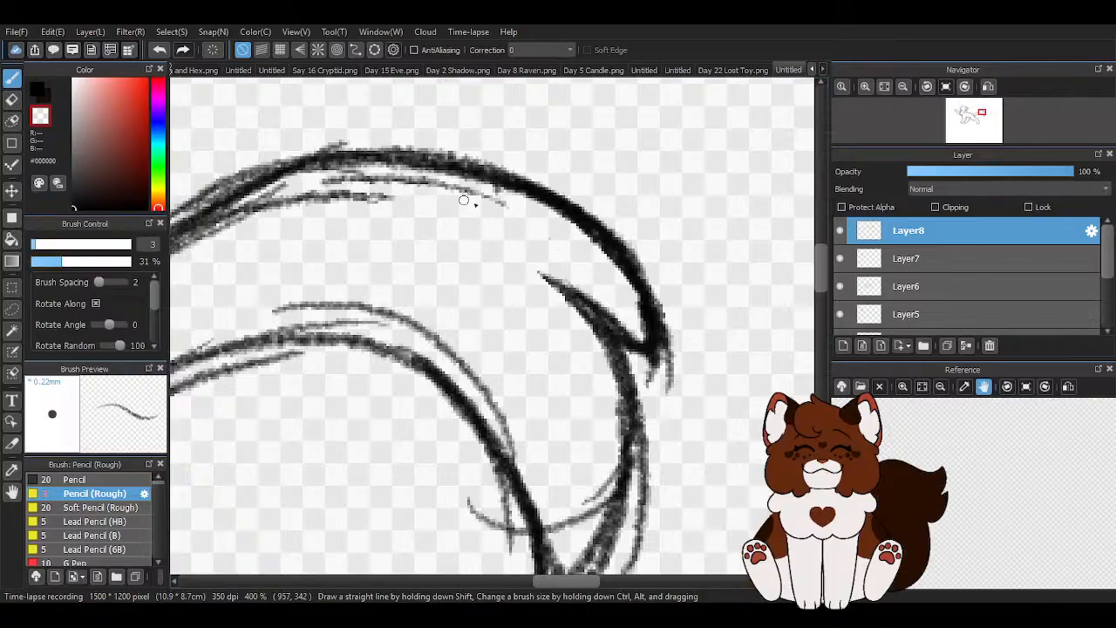
scroll(409, 203, "down", 1)
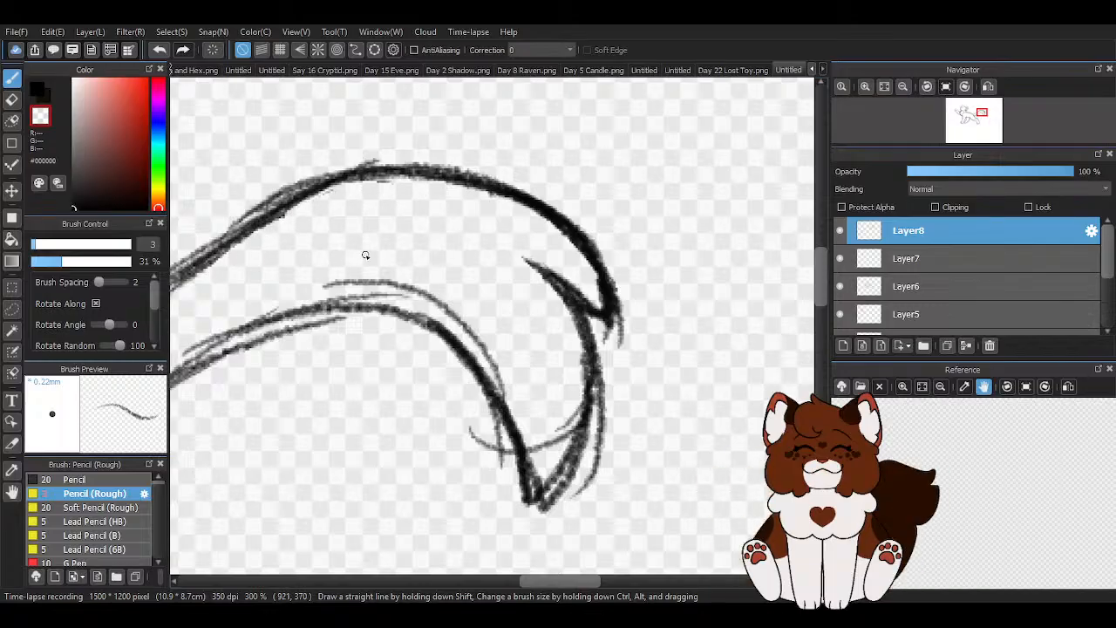
- Trim the doubled lines and leftover arc around the tail's lower point in transparent colour
scroll(419, 261, "down", 2)
scroll(512, 335, "up", 3)
left_click_drag(441, 361, 464, 335)
left_click_drag(498, 230, 416, 444)
left_click_drag(504, 301, 425, 457)
left_click_drag(482, 414, 502, 359)
mouse_move(464, 440)
left_mouse_down()
mouse_move(510, 307)
mouse_move(503, 224)
mouse_move(521, 135)
left_mouse_up()
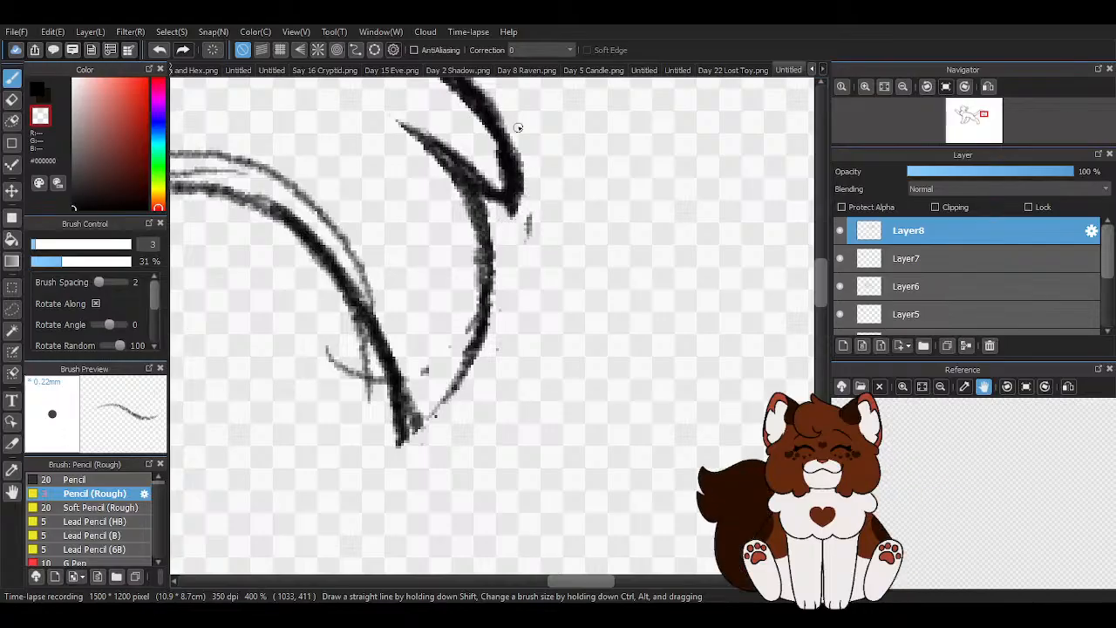
key("ctrl+minus")
left_click_drag(443, 388, 429, 334)
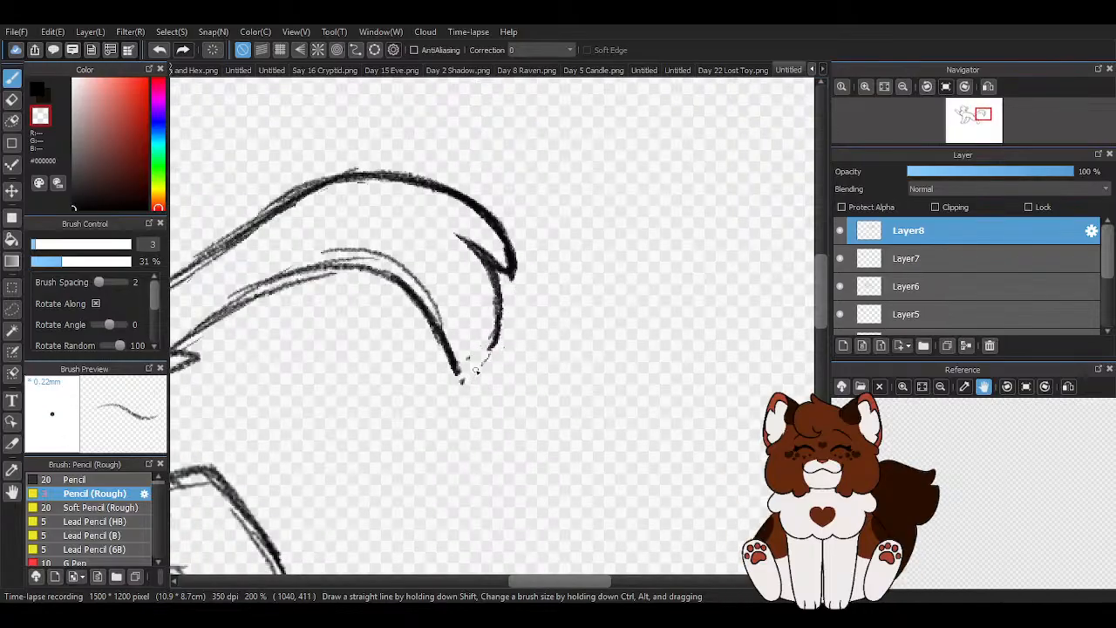
scroll(476, 373, "up", 2)
left_click_drag(423, 367, 411, 344)
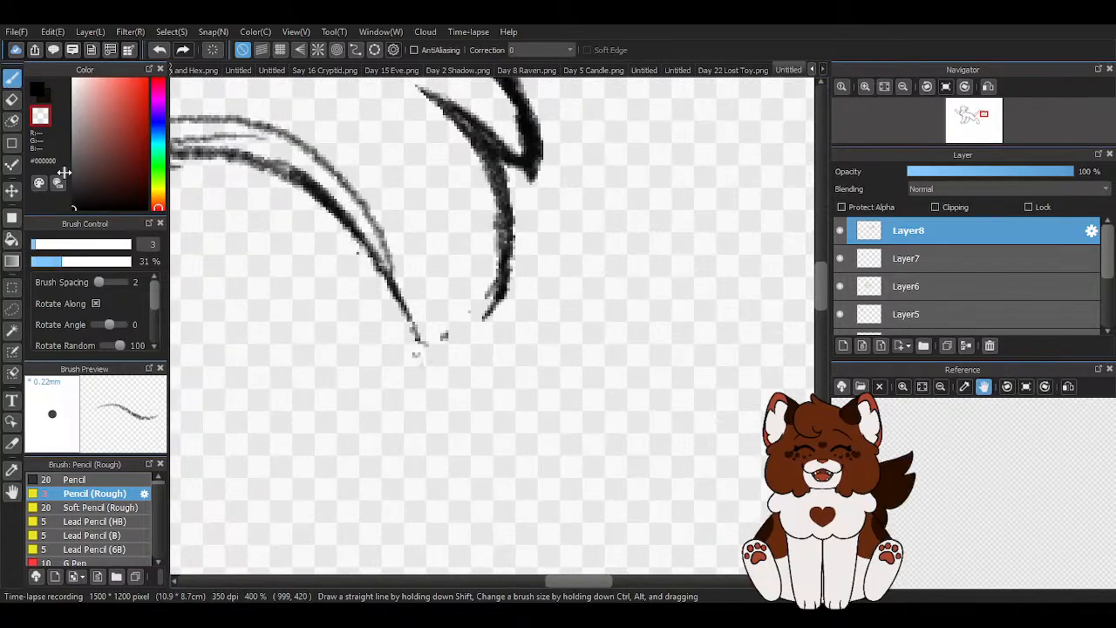
- Redraw the tail's lower point in black, joining the lower edge to the outer curve below the notch
mouse_move(220, 157)
left_mouse_down()
mouse_move(391, 273)
mouse_move(318, 217)
mouse_move(425, 369)
mouse_move(405, 321)
mouse_move(422, 348)
mouse_move(503, 268)
left_mouse_up()
left_click_drag(422, 361, 488, 144)
mouse_move(441, 110)
left_mouse_down()
mouse_move(478, 155)
mouse_move(520, 233)
left_mouse_up()
- Clean the tip's outline and erase the extra inner line along the tail's lower edge in transparent colour
key("z")
left_click_drag(471, 346, 508, 289)
scroll(473, 241, "down", 2)
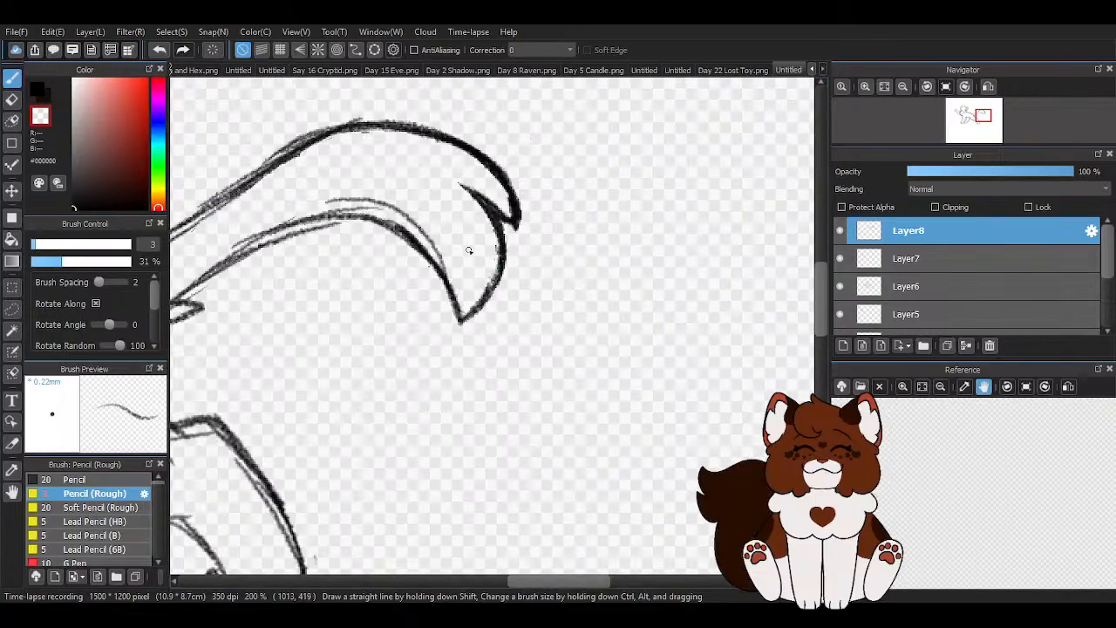
scroll(311, 216, "up", 1)
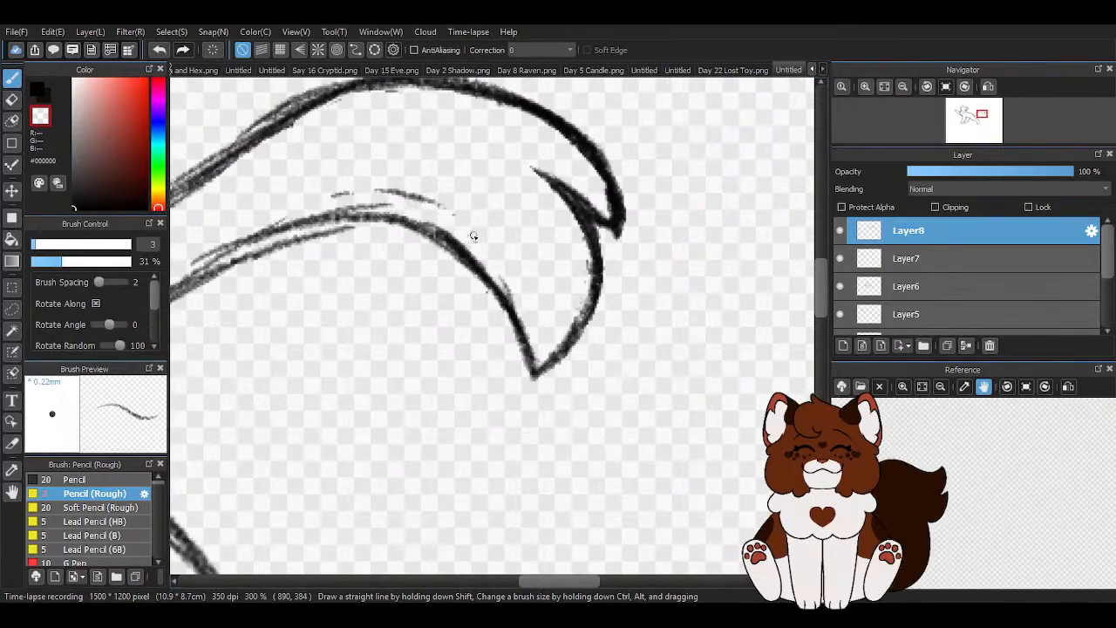
scroll(371, 203, "down", 3)
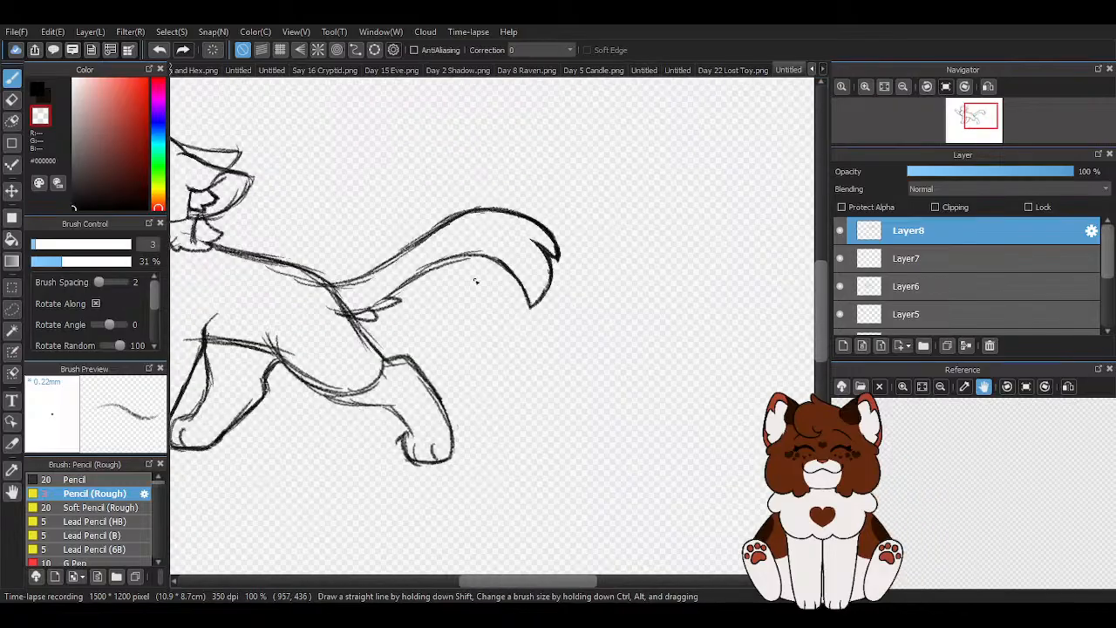
- Touch up the tail's lower edge and erase the sketch lines crossing the tail base beside the small tufts
left_click(33, 92)
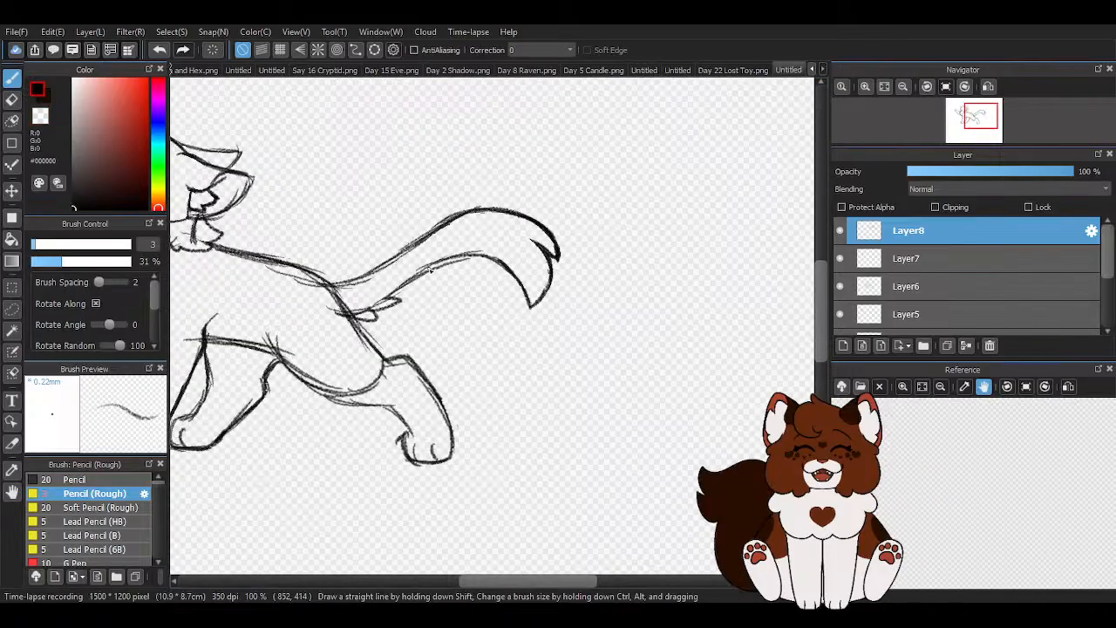
scroll(365, 330, "up", 2)
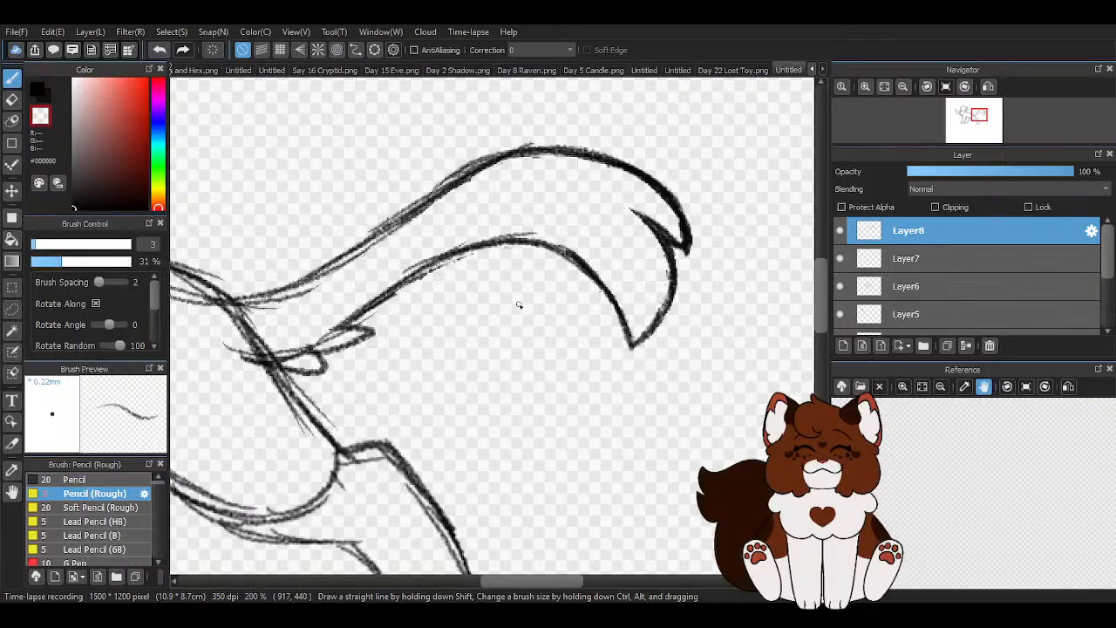
scroll(519, 305, "down", 2)
scroll(380, 318, "up", 4)
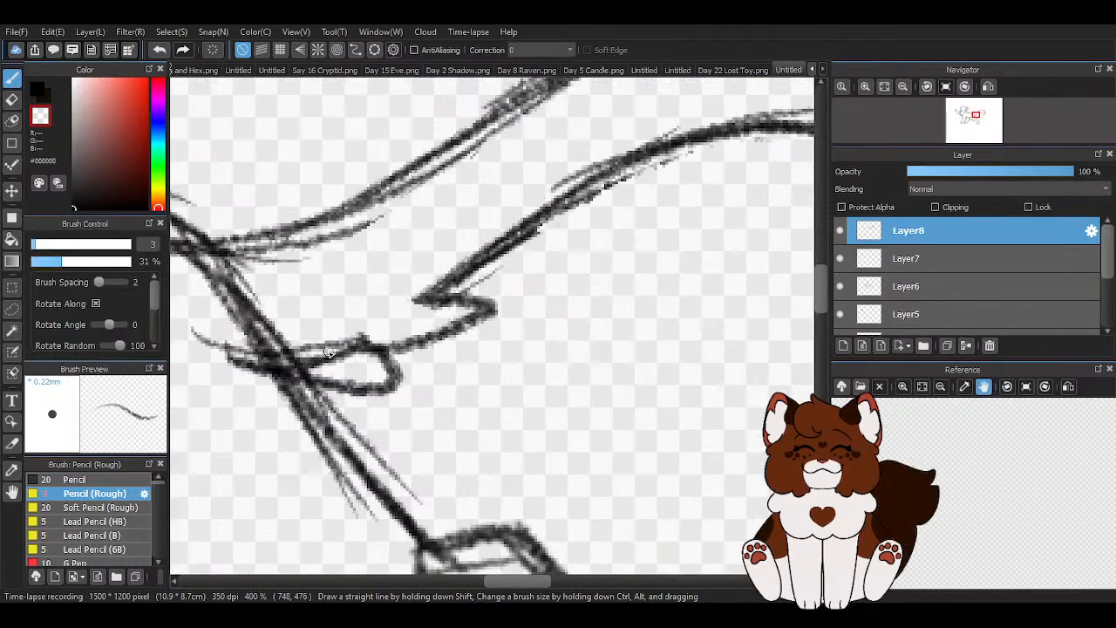
mouse_move(329, 354)
left_mouse_down()
mouse_move(215, 358)
mouse_move(361, 334)
mouse_move(200, 340)
left_mouse_up()
scroll(320, 354, "down", 2)
- Erase the stray lines beneath the tail's upper edge and along the underside of the rump's back line
scroll(271, 318, "up", 1)
left_click_drag(261, 320, 431, 287)
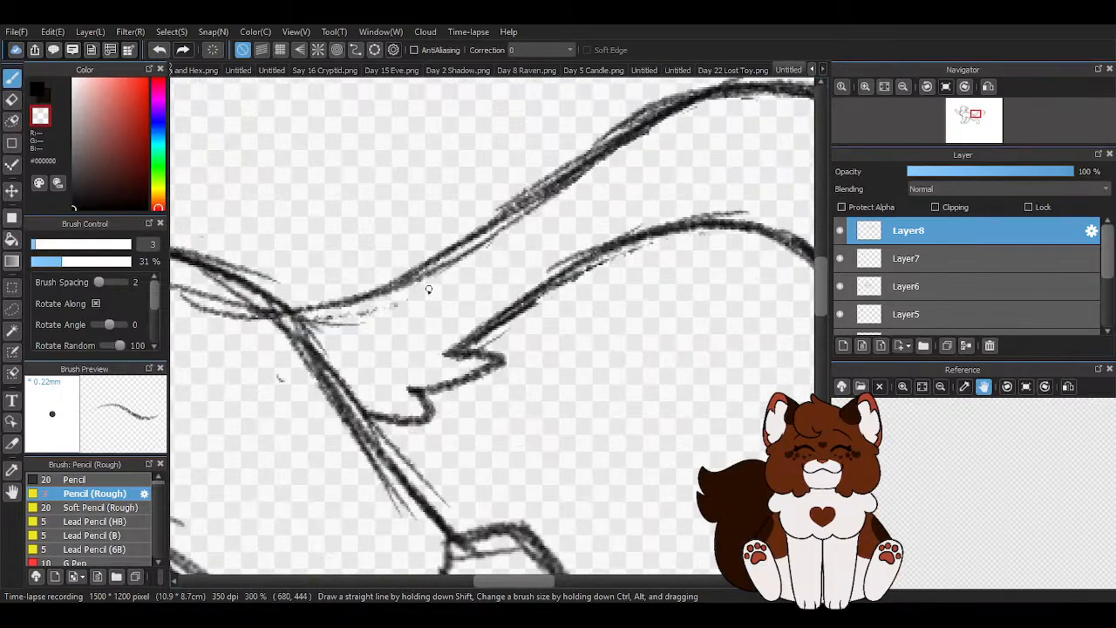
scroll(352, 379, "down", 2)
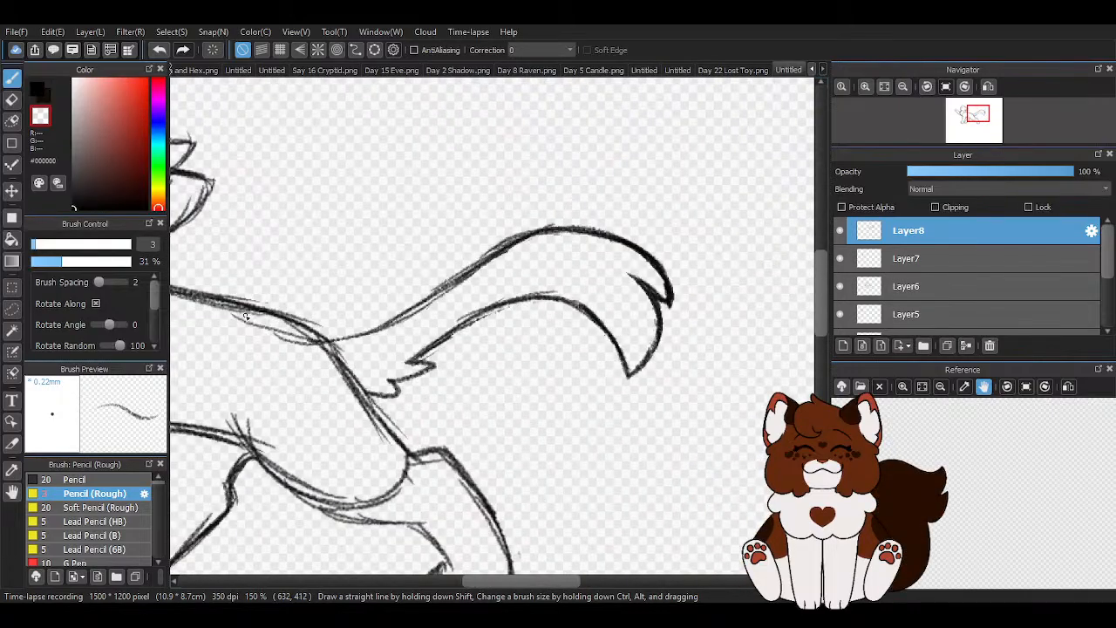
left_click_drag(317, 345, 235, 321)
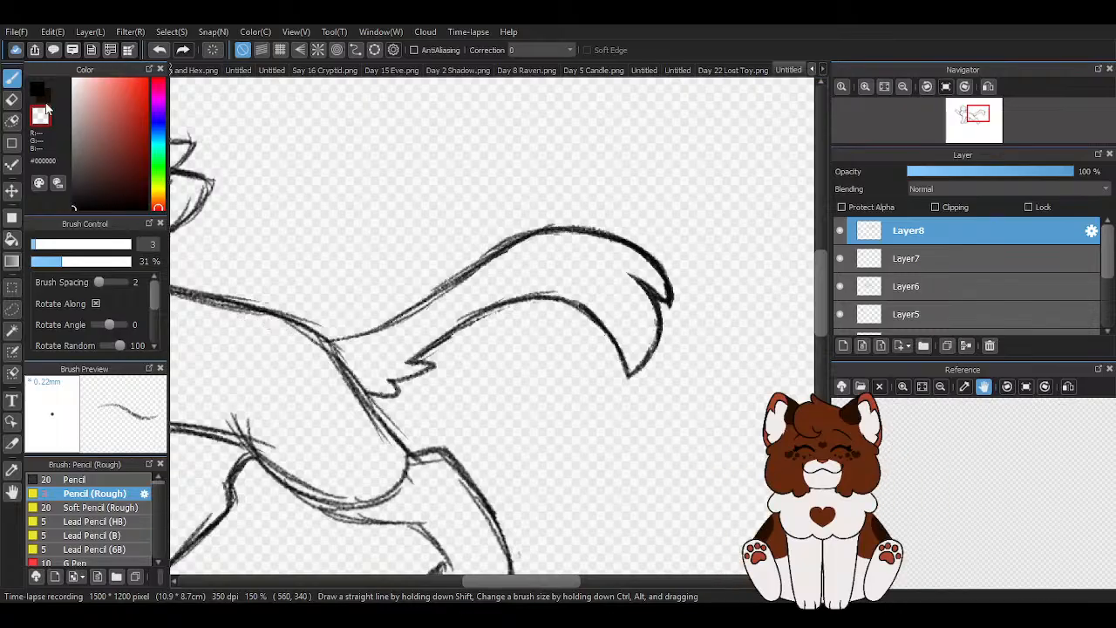
- Darken the tail's upper edge in black from the rump to the middle of the arch
scroll(350, 349, "up", 2)
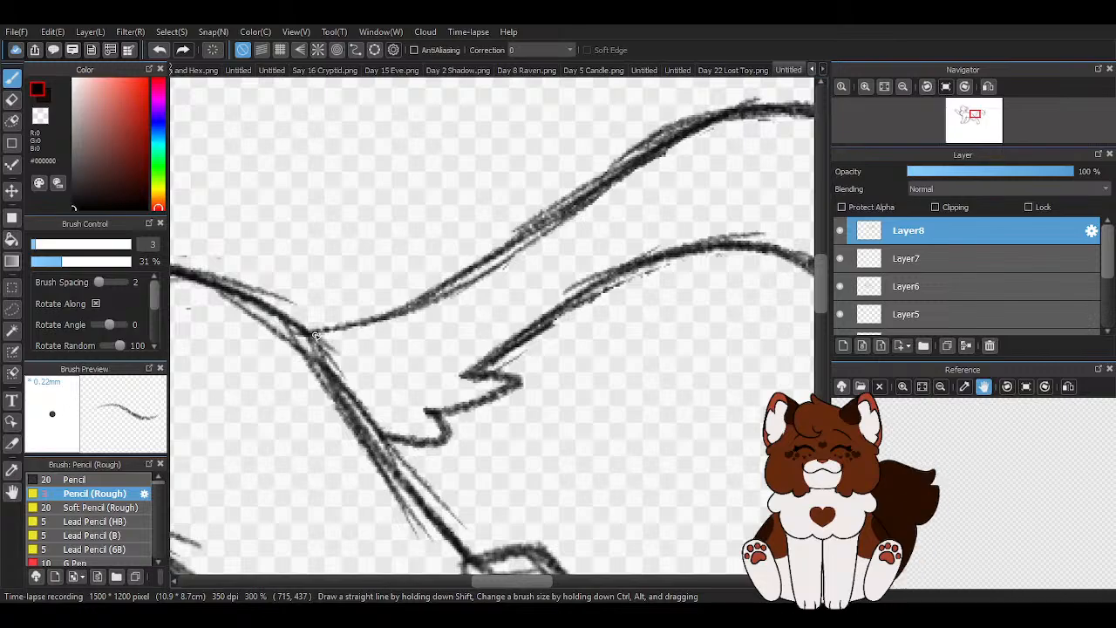
mouse_move(296, 337)
left_mouse_down()
mouse_move(408, 301)
mouse_move(533, 235)
left_mouse_up()
left_click_drag(437, 295, 576, 206)
scroll(544, 225, "down", 5)
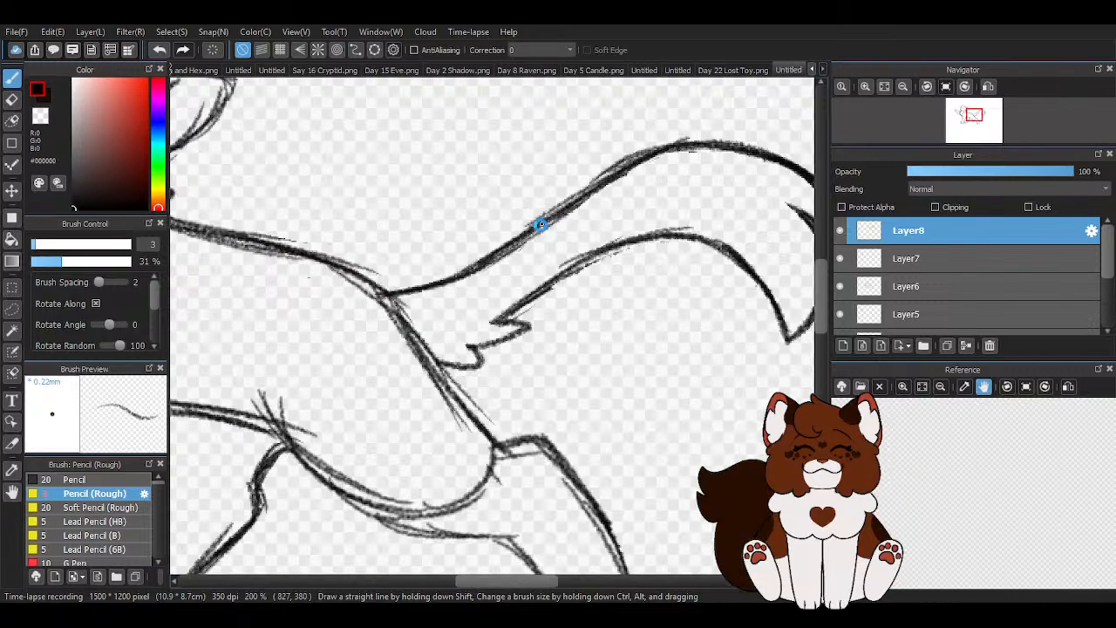
- Move the tail layer about 8 px left and 11 px up, and return to the rough pencil
scroll(609, 216, "up", 1)
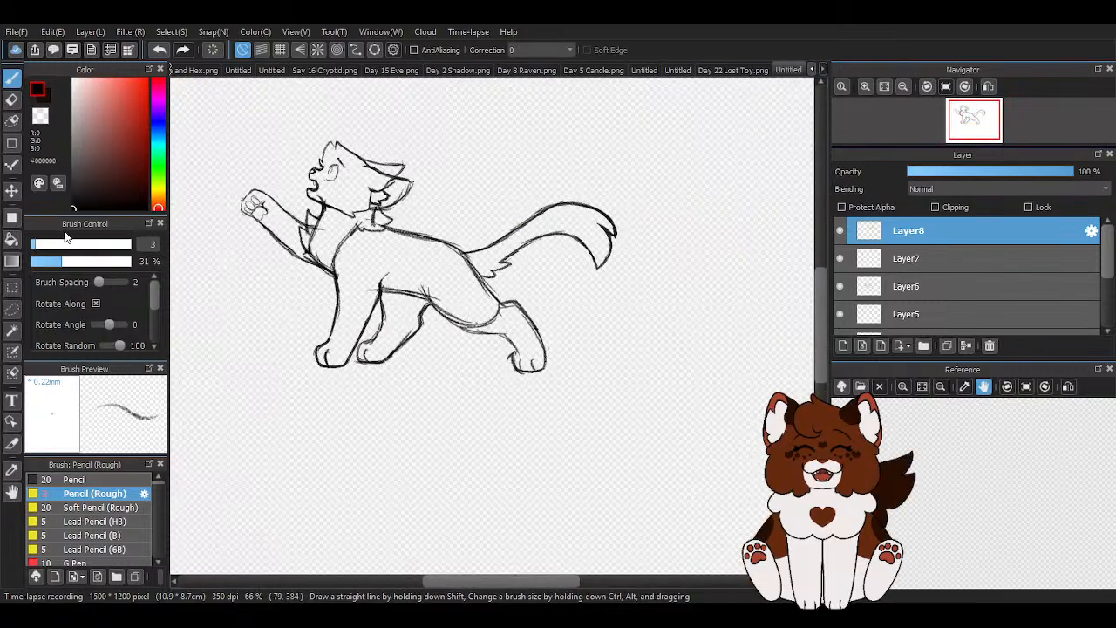
left_click(12, 308)
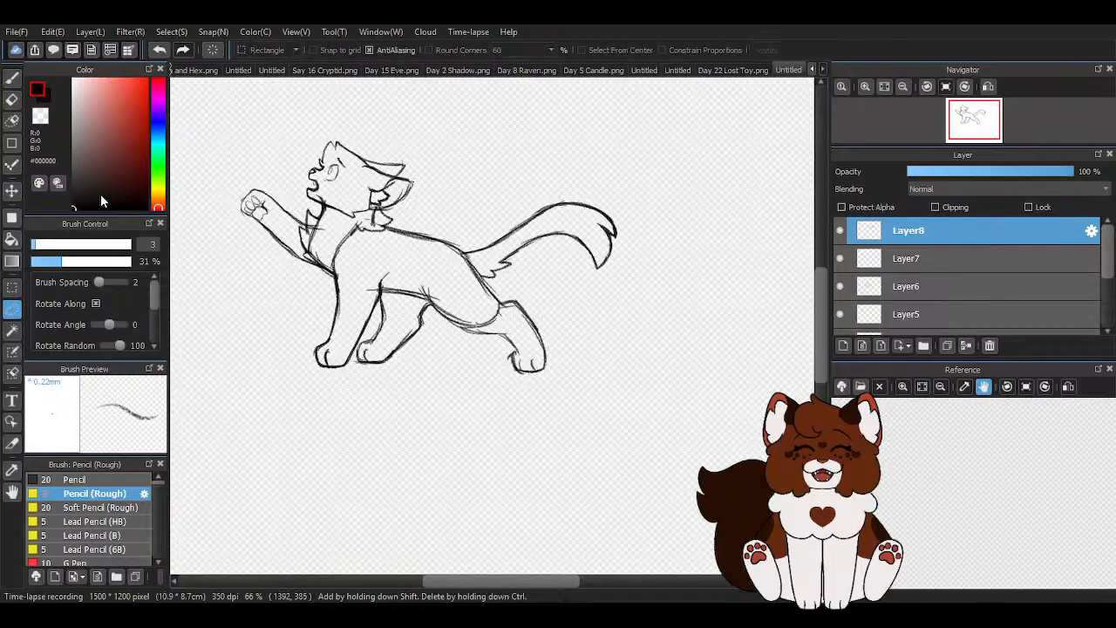
left_click(13, 190)
left_click_drag(548, 281, 558, 276)
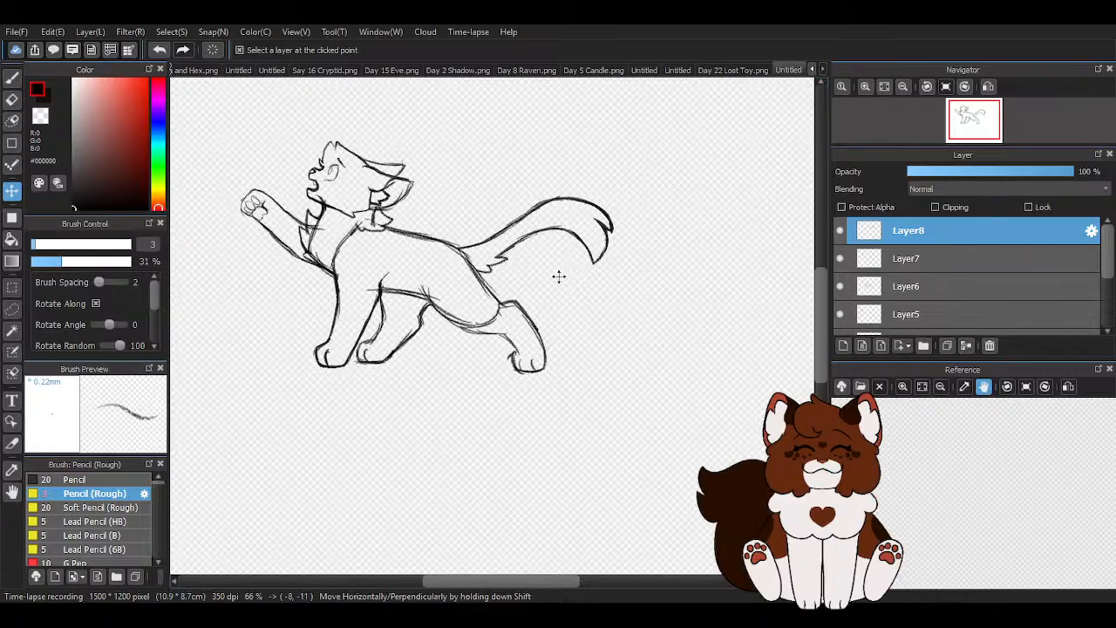
key("b")
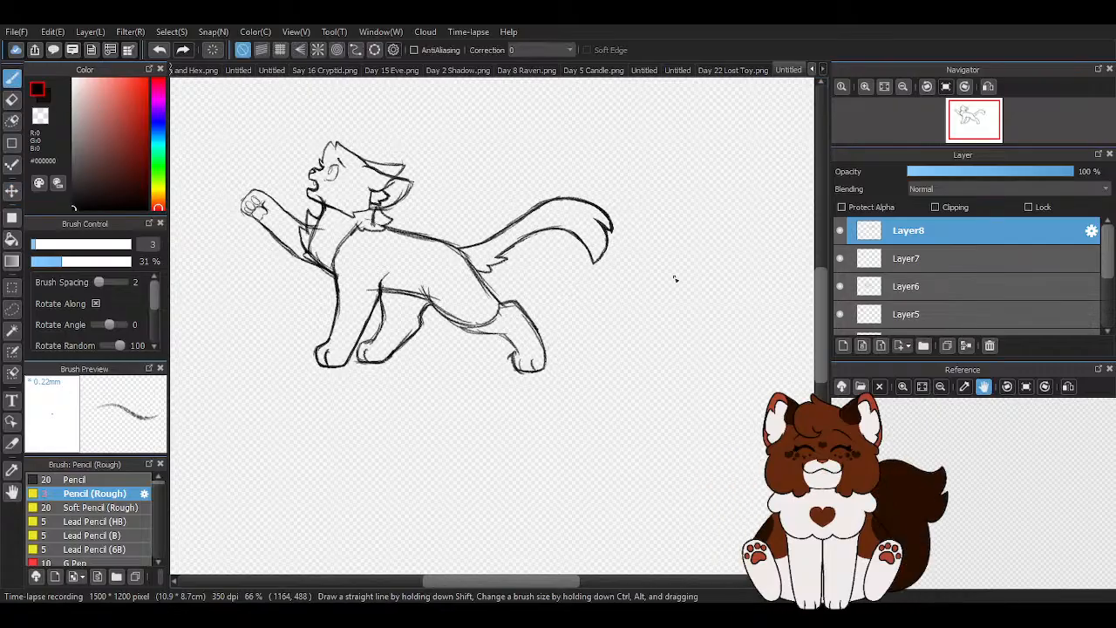
- Sketch a tighter outer curve at the tail tip, running from the notch to the lower point
scroll(673, 277, "down", 1)
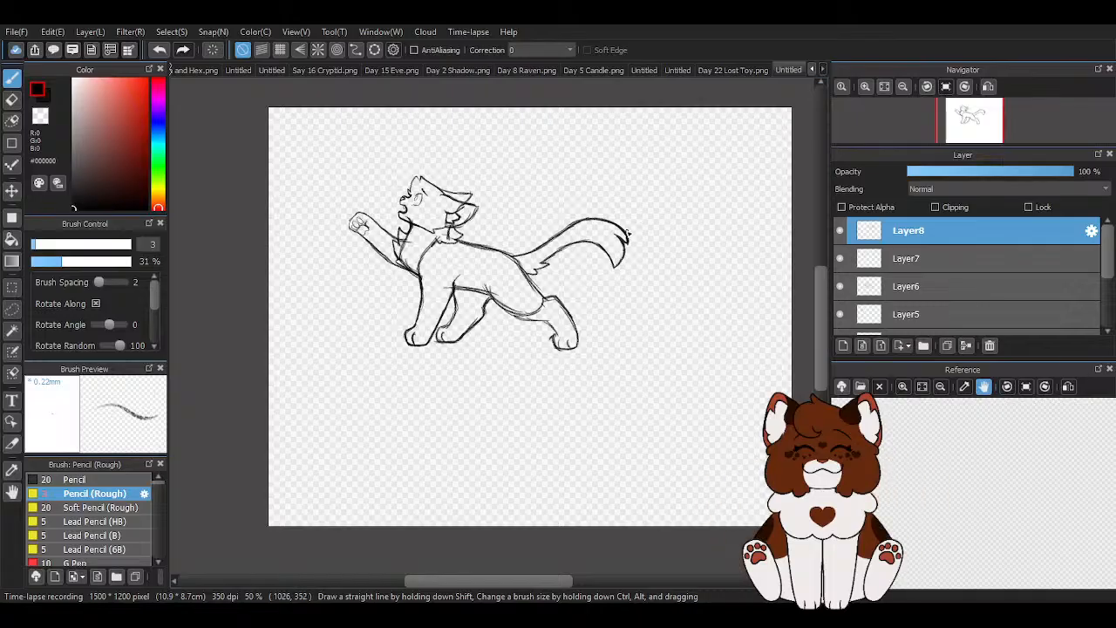
scroll(627, 232, "up", 4)
mouse_move(405, 349)
left_mouse_down()
mouse_move(509, 300)
mouse_move(605, 317)
mouse_move(651, 390)
mouse_move(699, 278)
left_mouse_up()
scroll(722, 380, "up", 2)
left_click_drag(596, 155, 643, 358)
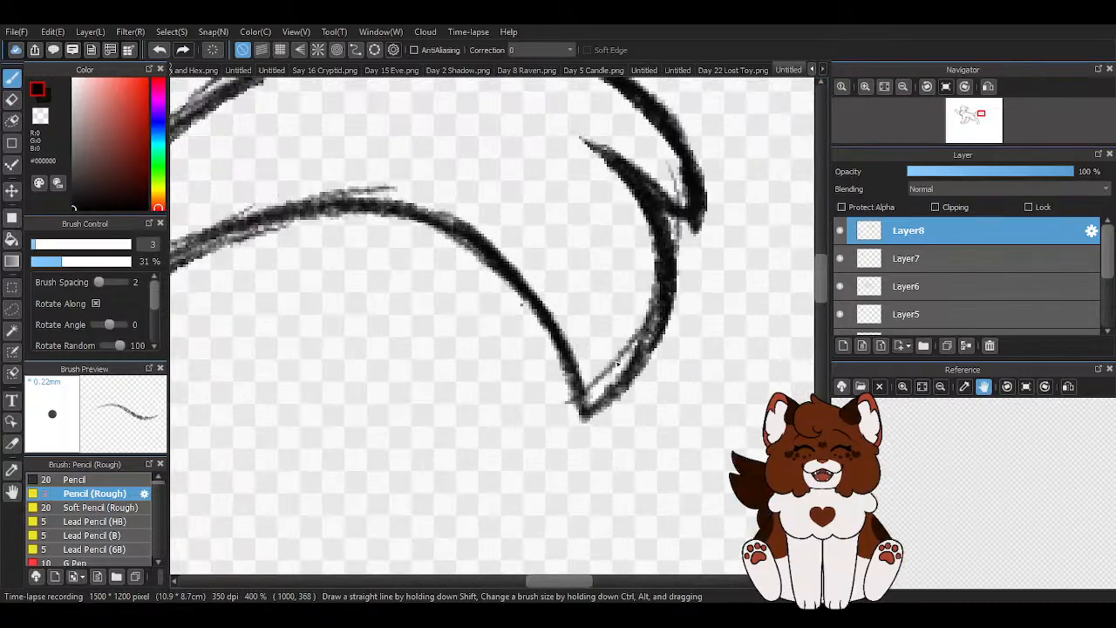
left_click_drag(568, 402, 656, 242)
- Erase the old outer curve and shorten the lower point of the tail tip in transparent colour
key("z")
left_click_drag(656, 353, 583, 412)
left_click_drag(677, 280, 648, 354)
mouse_move(654, 197)
left_mouse_down()
mouse_move(666, 216)
mouse_move(648, 359)
left_mouse_up()
left_click_drag(664, 307, 575, 408)
left_click_drag(671, 338, 637, 366)
left_click_drag(565, 403, 582, 402)
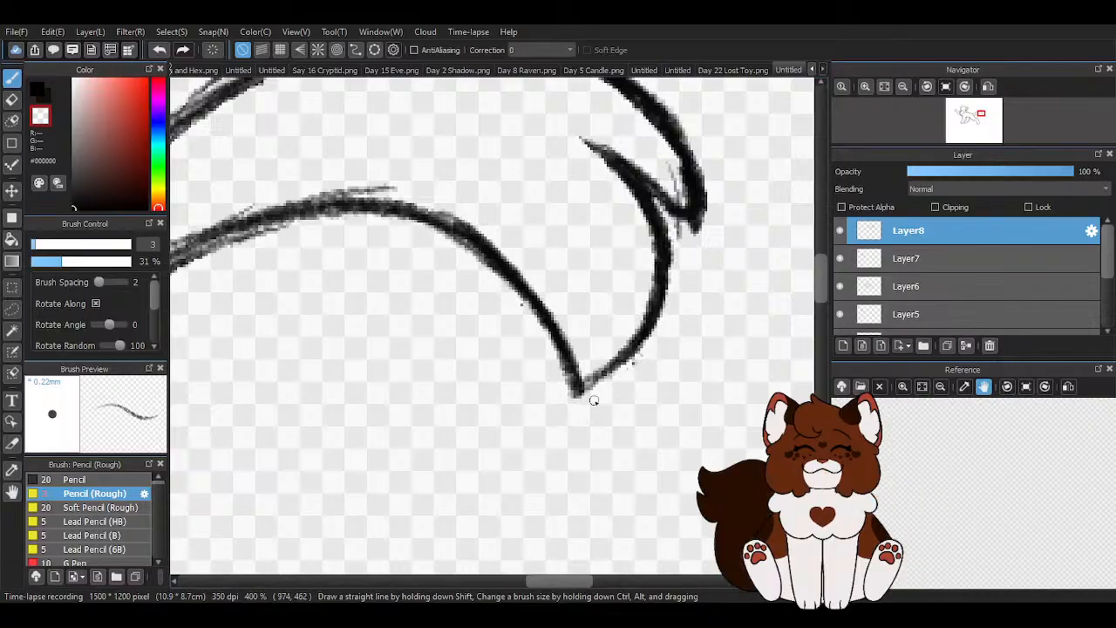
- Thicken the tail tip's outer curve in black from the lower point up toward the notch
scroll(573, 410, "down", 3)
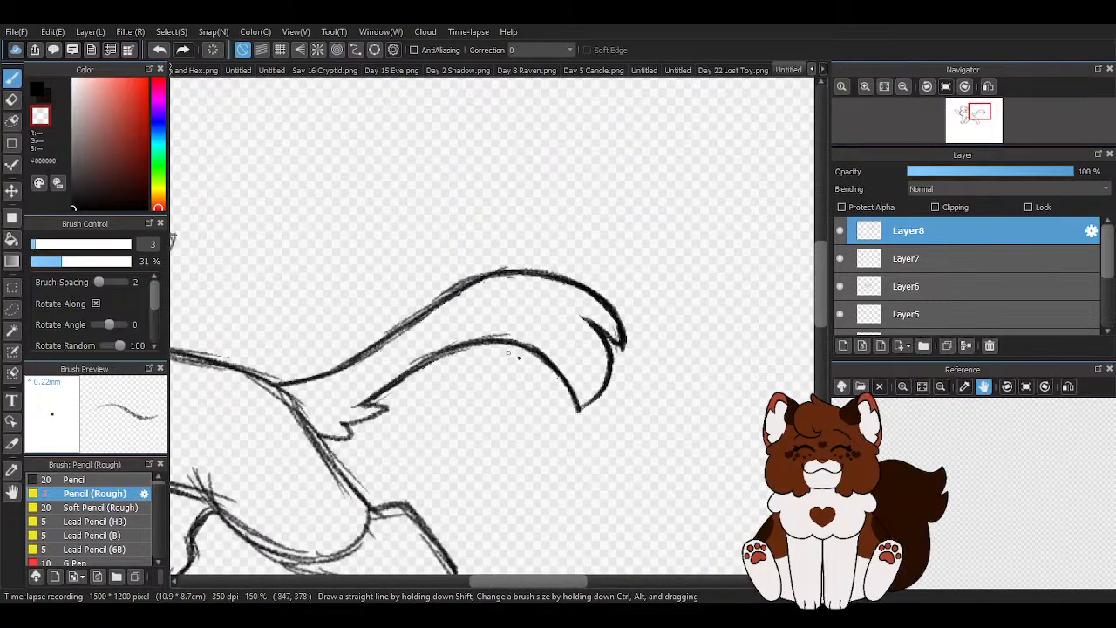
scroll(475, 346, "up", 2)
key("x")
left_click_drag(513, 394, 561, 361)
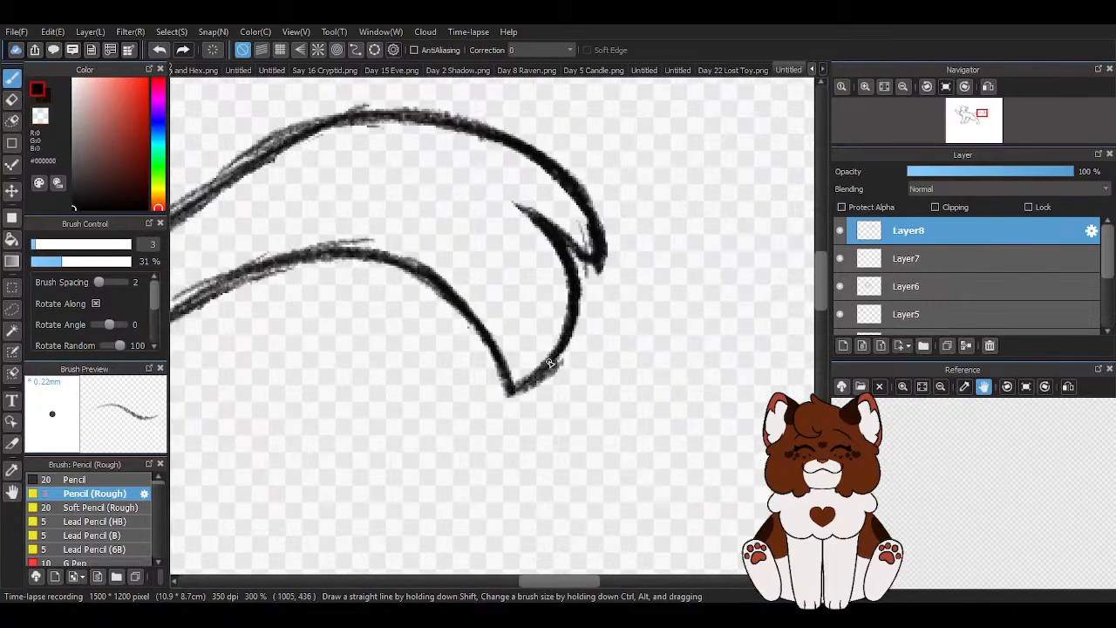
mouse_move(514, 395)
left_mouse_down()
mouse_move(542, 380)
mouse_move(574, 325)
left_mouse_up()
scroll(558, 261, "down", 2)
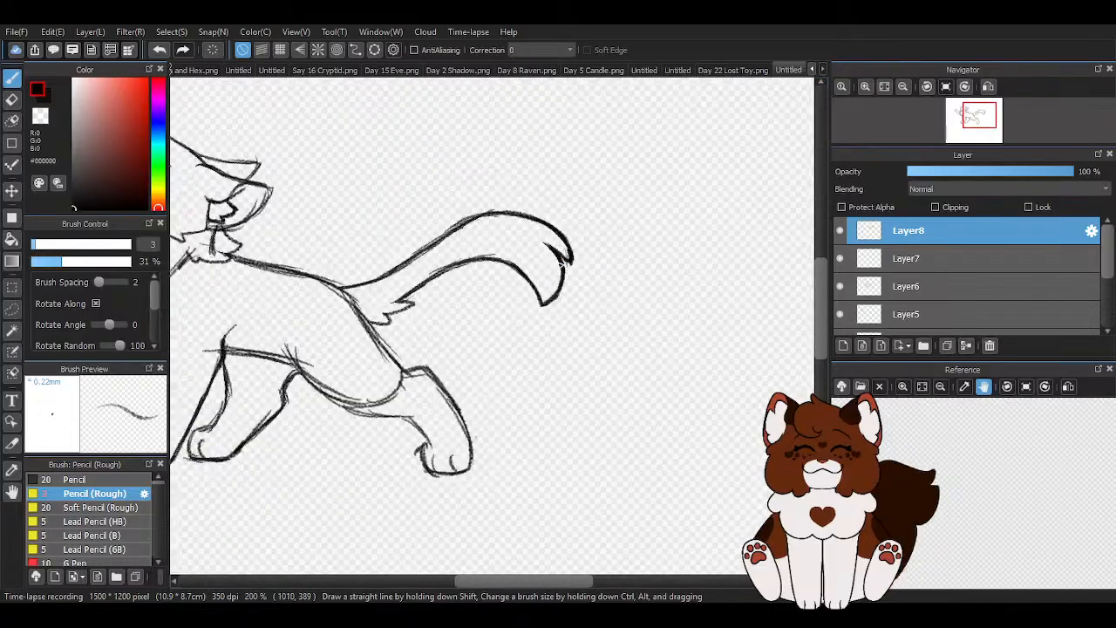
- Add a new layer above the tail layer
scroll(558, 261, "down", 3)
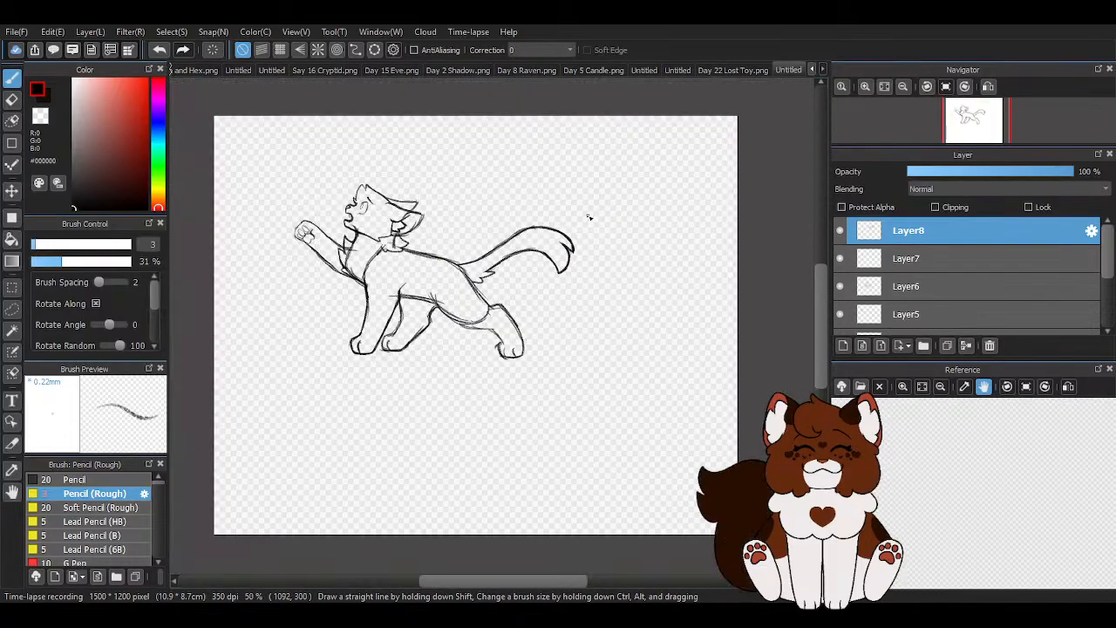
left_click(842, 345)
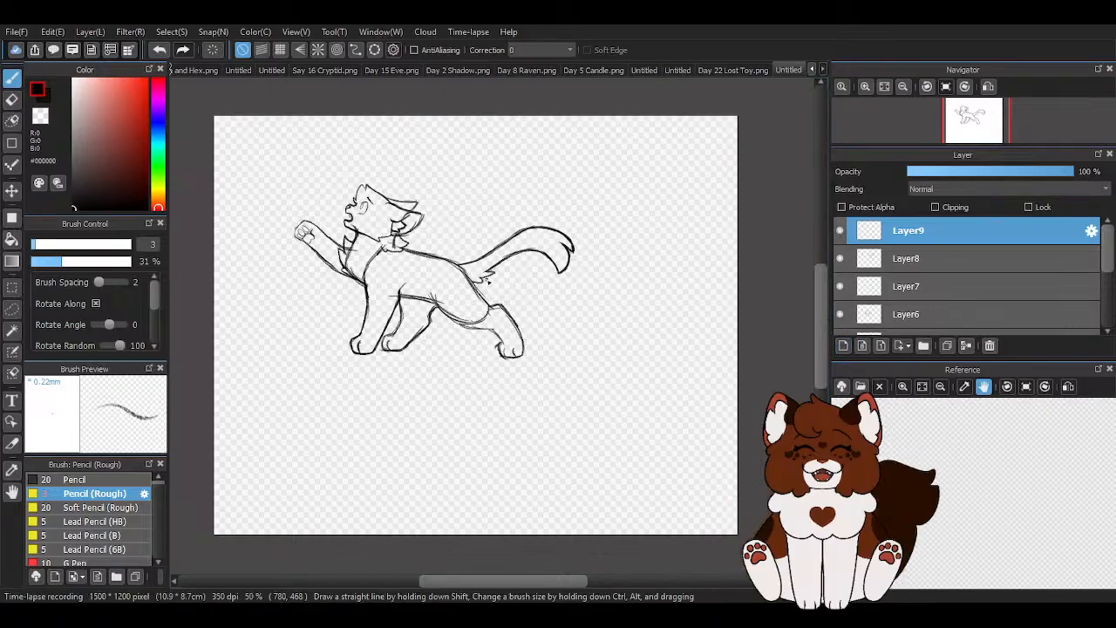
- Try to erase the shoulder and chest line on Layer3 with the eraser at size 81, and return to the rough pencil
scroll(952, 282, "down", 3)
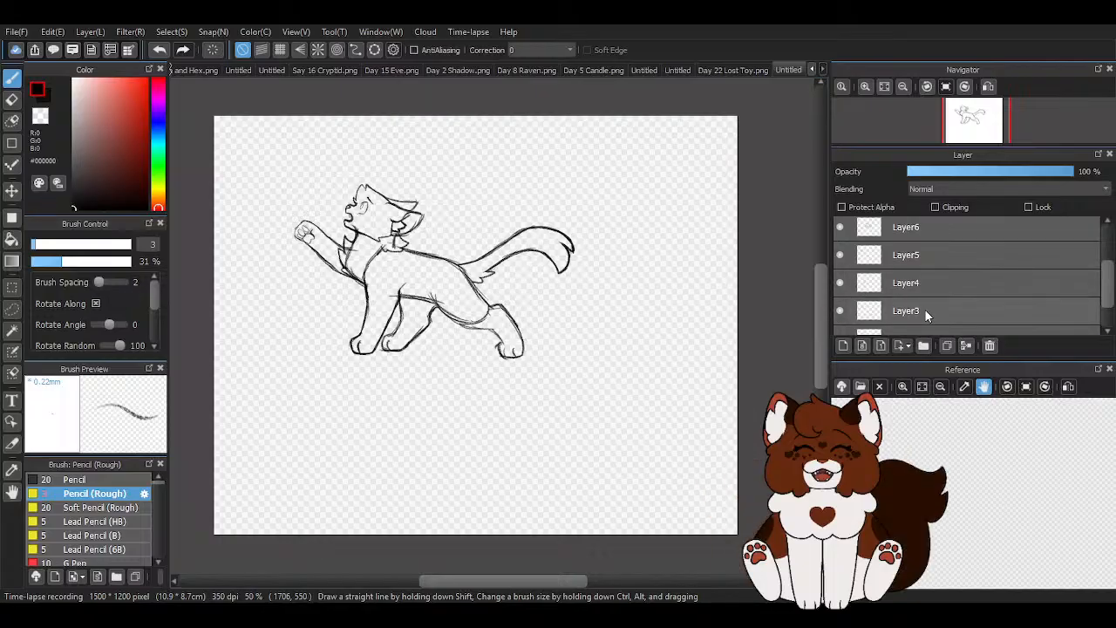
left_click(924, 310)
key("e")
scroll(324, 275, "up", 2)
mouse_move(324, 275)
left_mouse_down()
mouse_move(301, 261)
mouse_move(288, 342)
left_mouse_up()
mouse_move(259, 228)
left_mouse_down()
mouse_move(241, 261)
mouse_move(279, 321)
left_mouse_up()
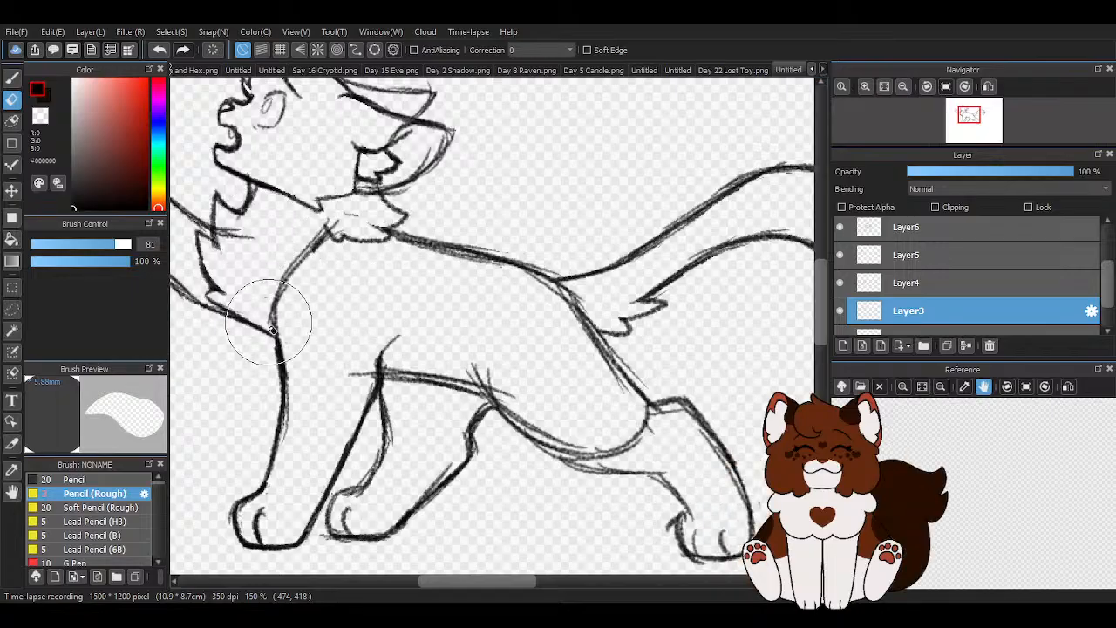
scroll(479, 404, "down", 3)
scroll(378, 356, "up", 3)
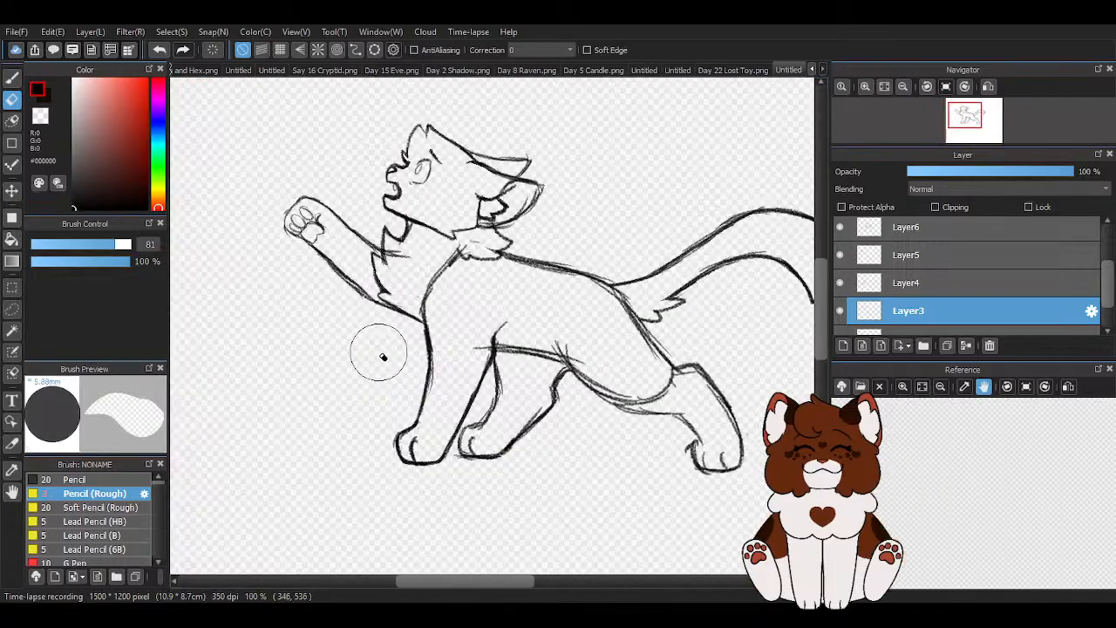
key("b")
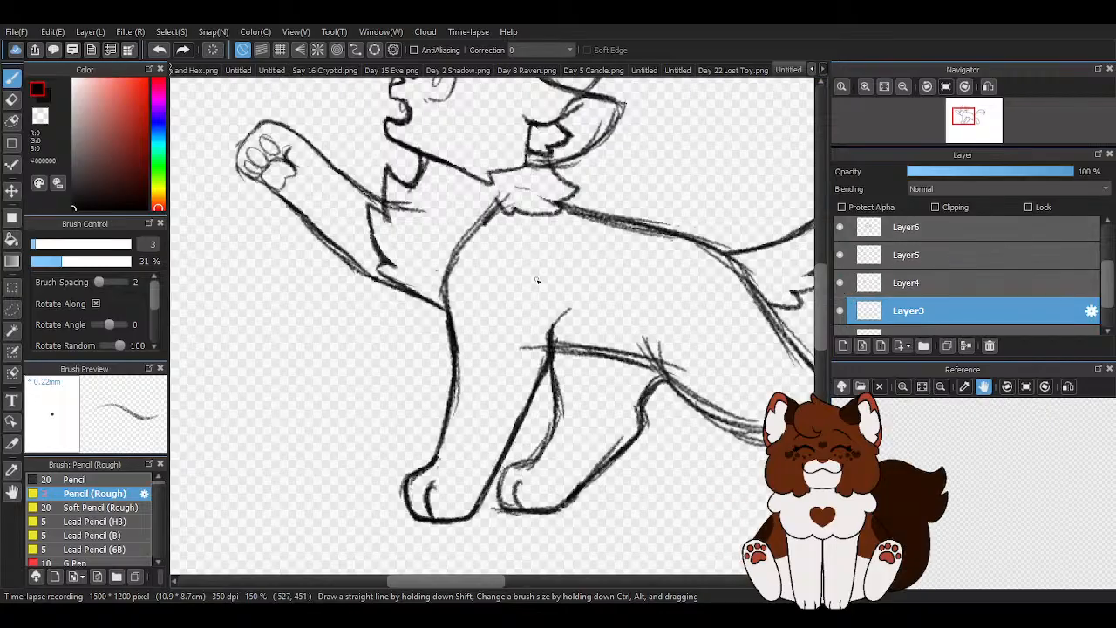
- Select Layer7 and inspect where the raised foreleg meets the chest and shoulder, both up close and in the full figure
scroll(459, 247, "down", 3)
scroll(642, 281, "down", 1)
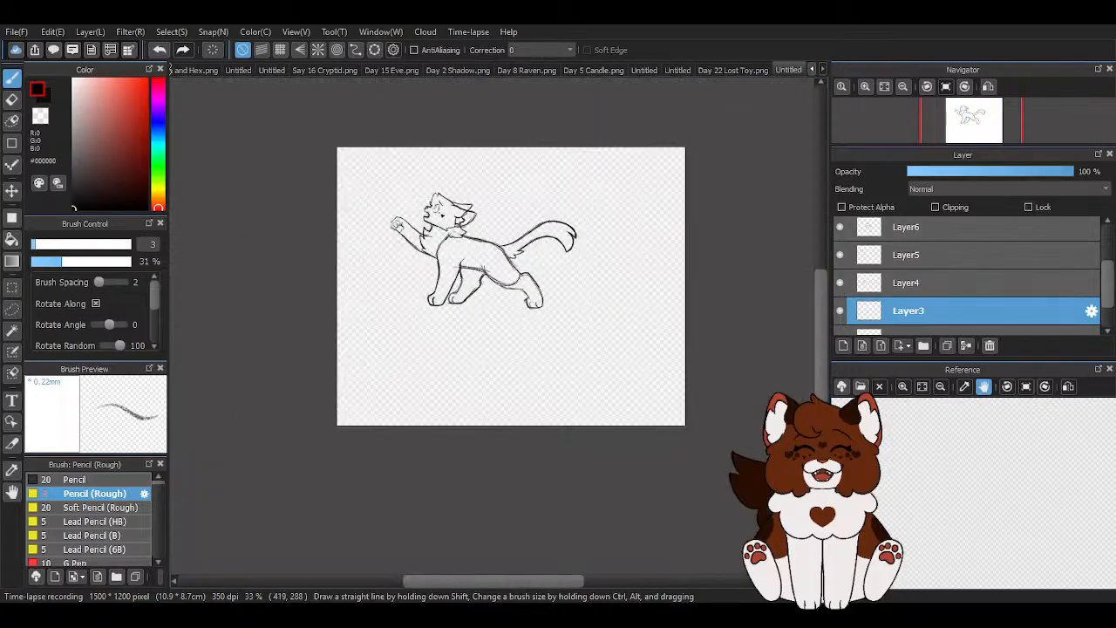
scroll(439, 258, "up", 5)
scroll(407, 277, "down", 2)
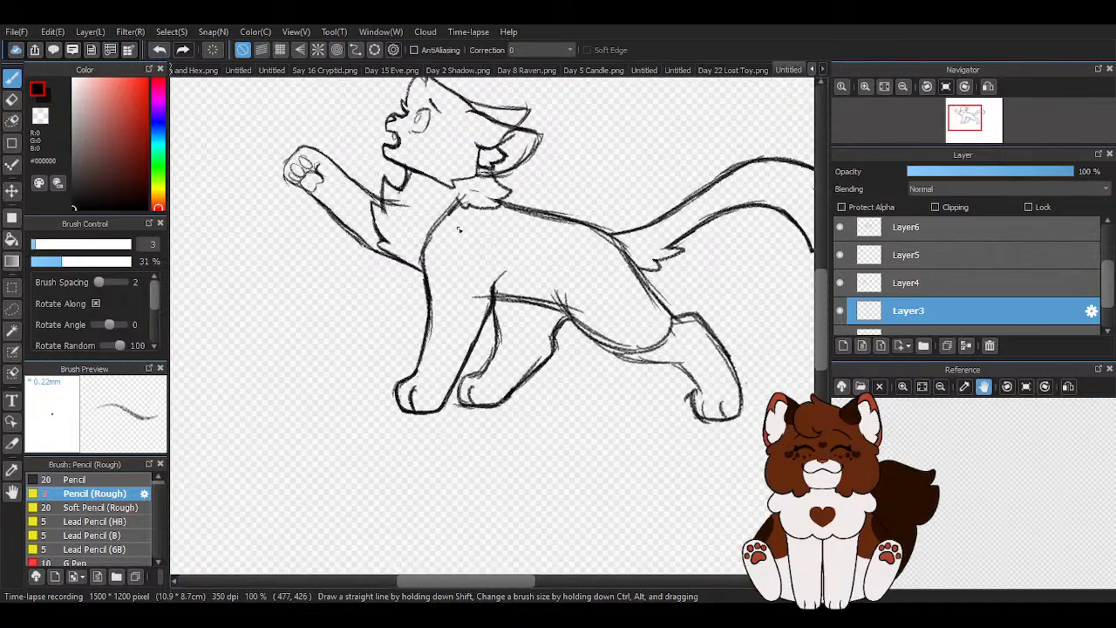
scroll(459, 233, "up", 1)
scroll(894, 256, "up", 1)
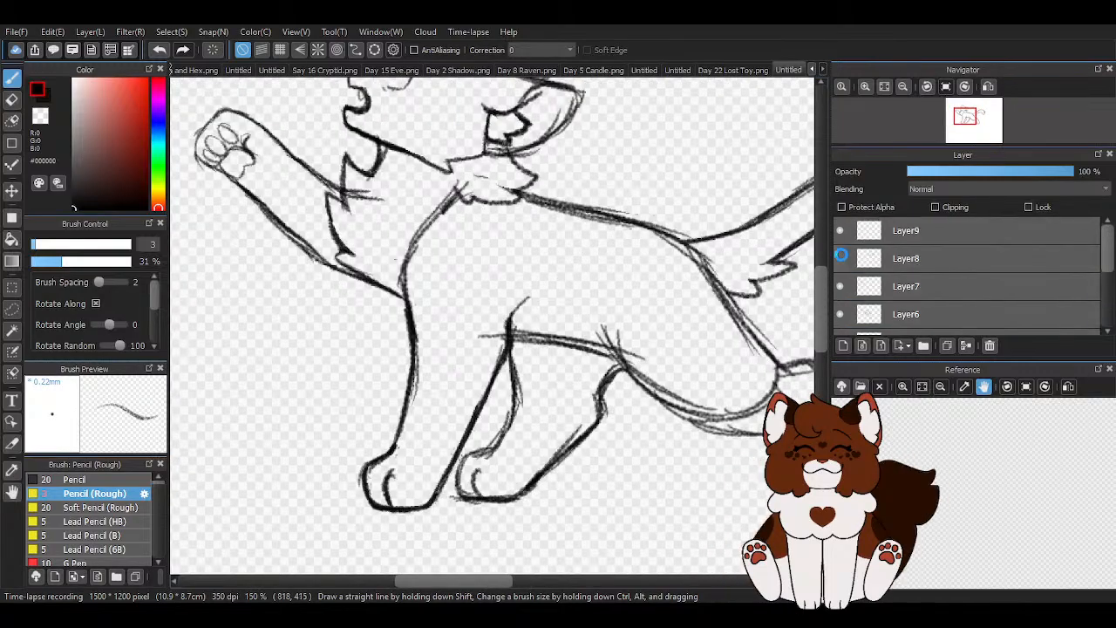
left_click(942, 286)
scroll(300, 220, "up", 2)
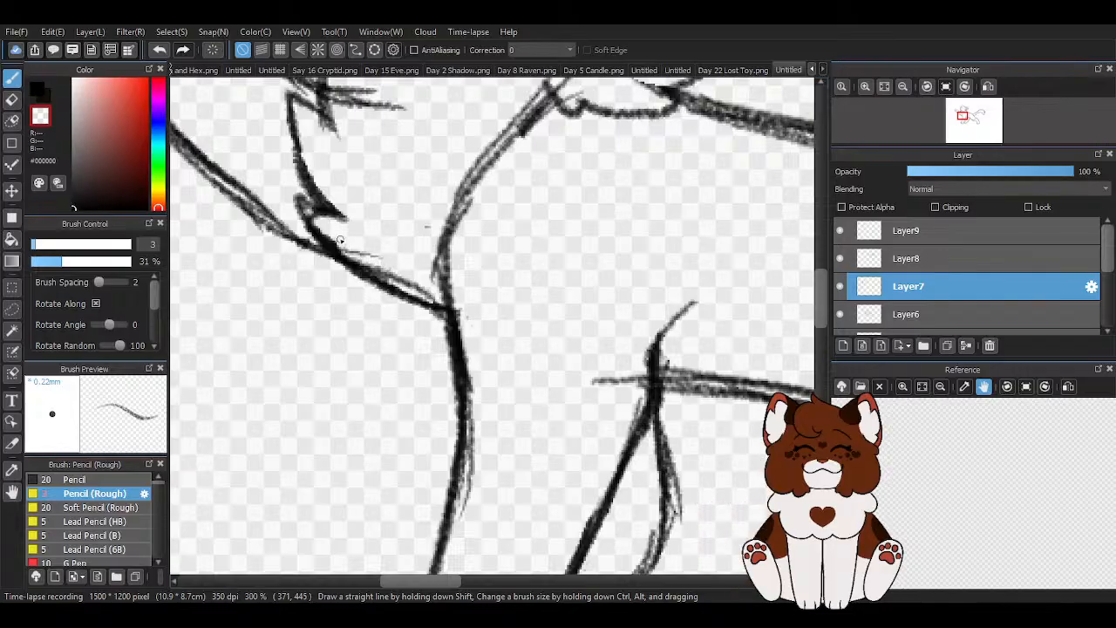
scroll(451, 226, "down", 3)
scroll(433, 249, "up", 4)
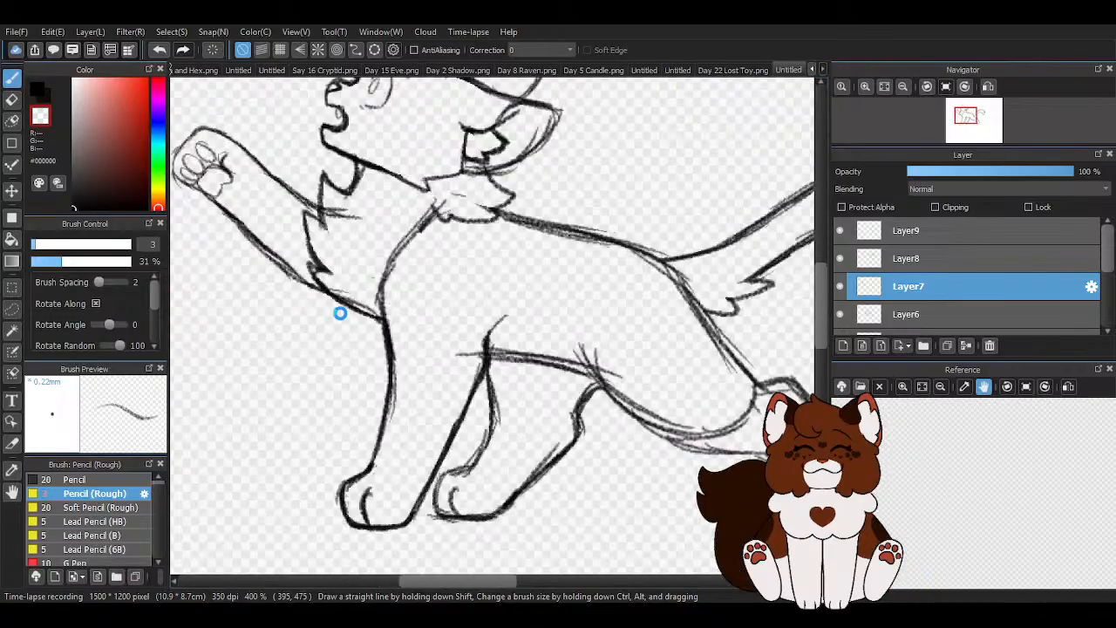
scroll(340, 312, "down", 5)
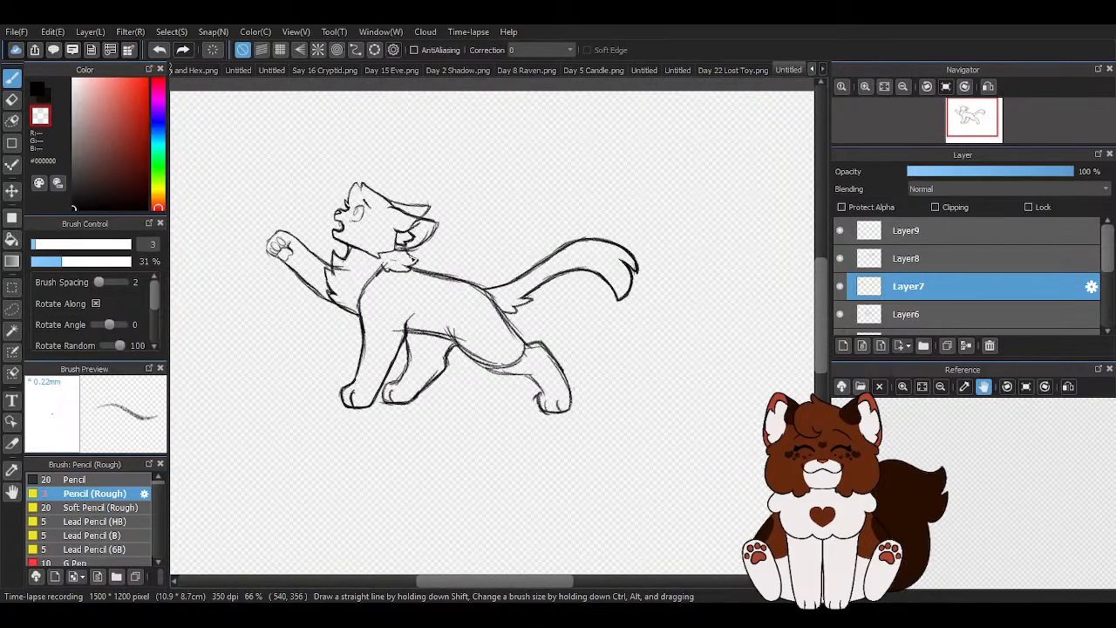
scroll(530, 255, "down", 1)
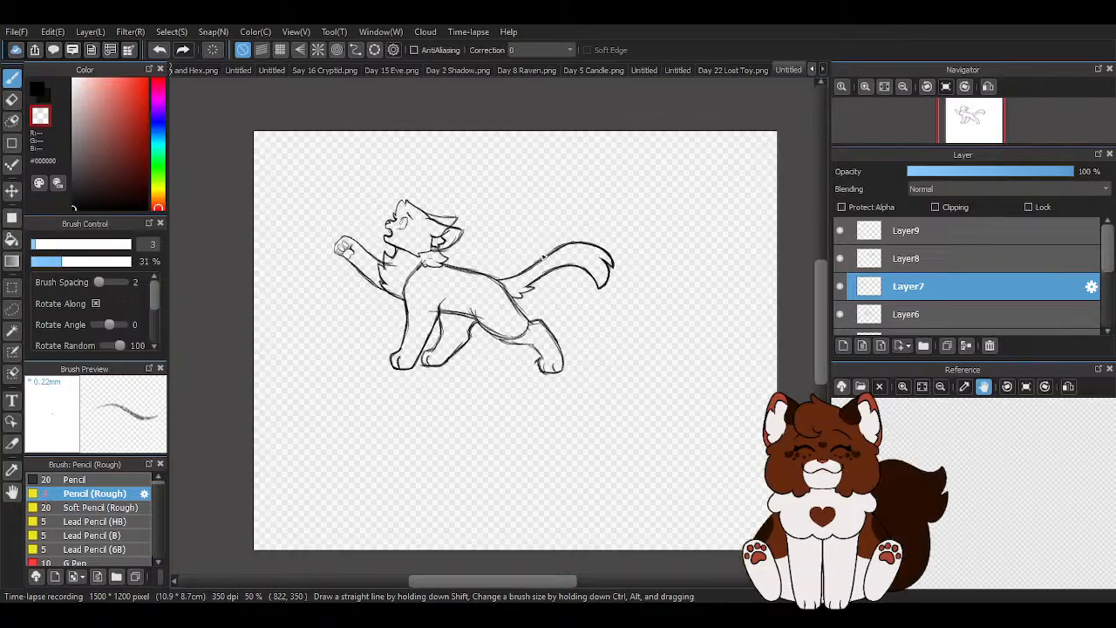
scroll(543, 255, "down", 1)
scroll(471, 259, "up", 3)
- Merge Layer1 down into Layer2, the head layer
scroll(931, 296, "down", 4)
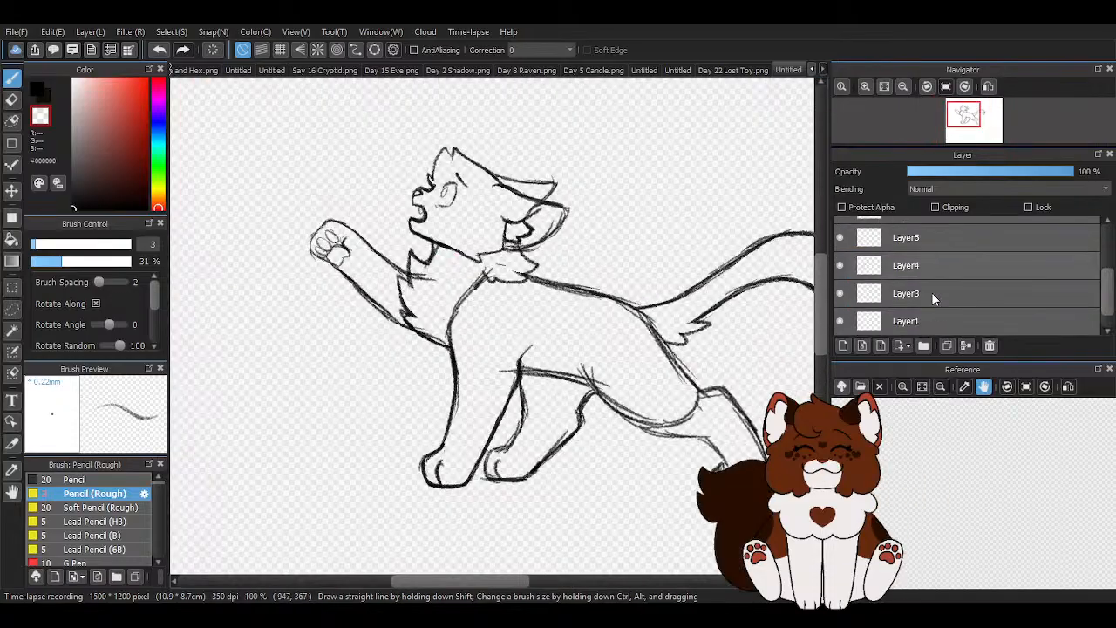
left_click(929, 319)
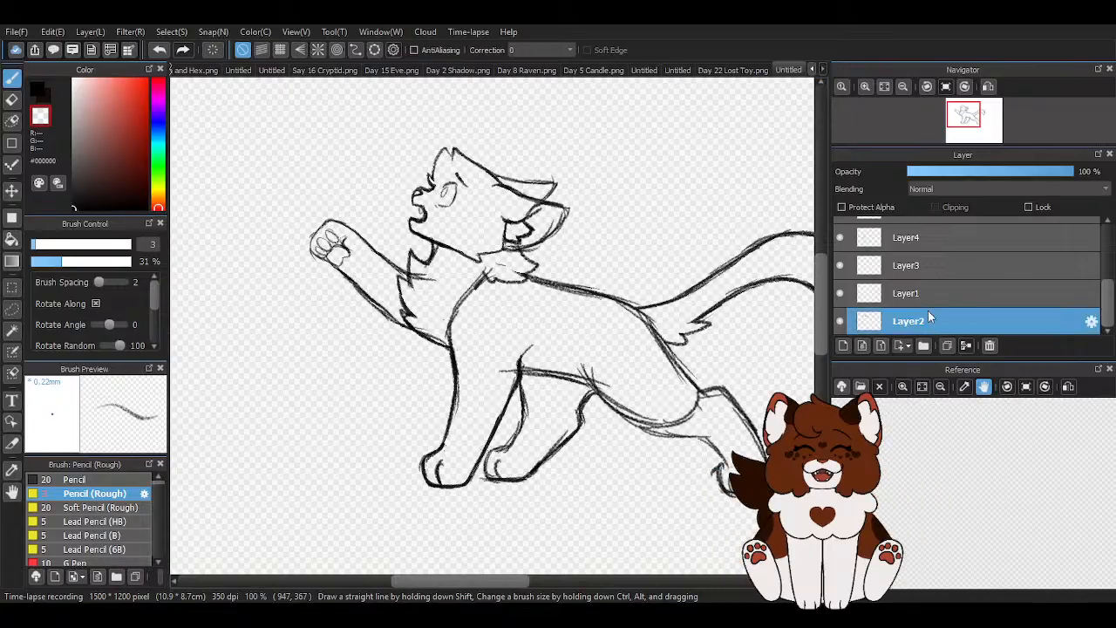
left_click(935, 292)
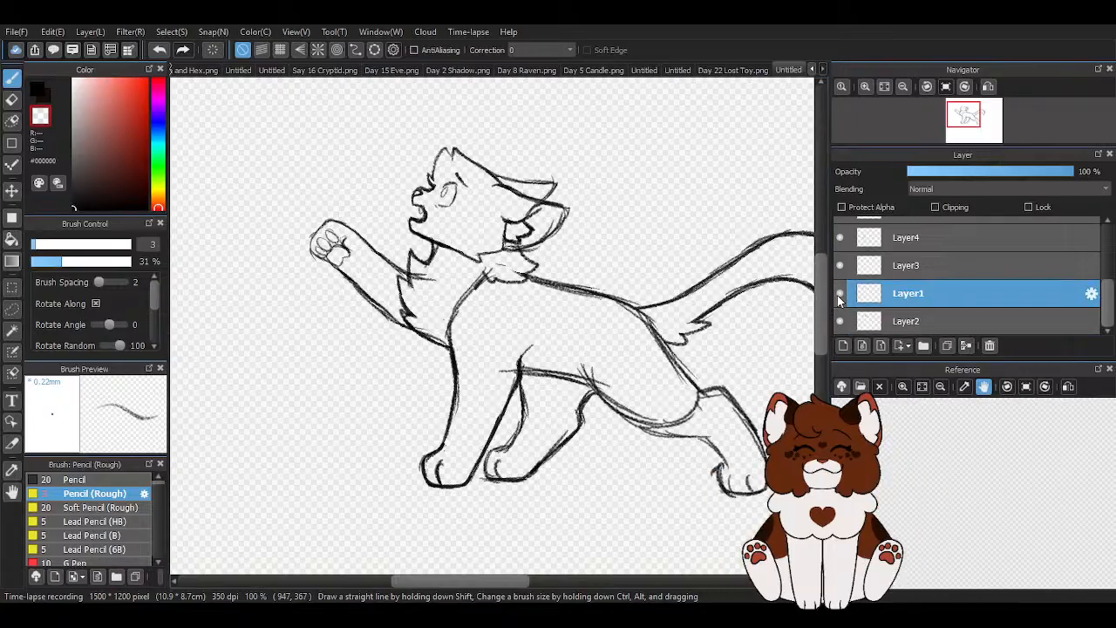
left_click(965, 346)
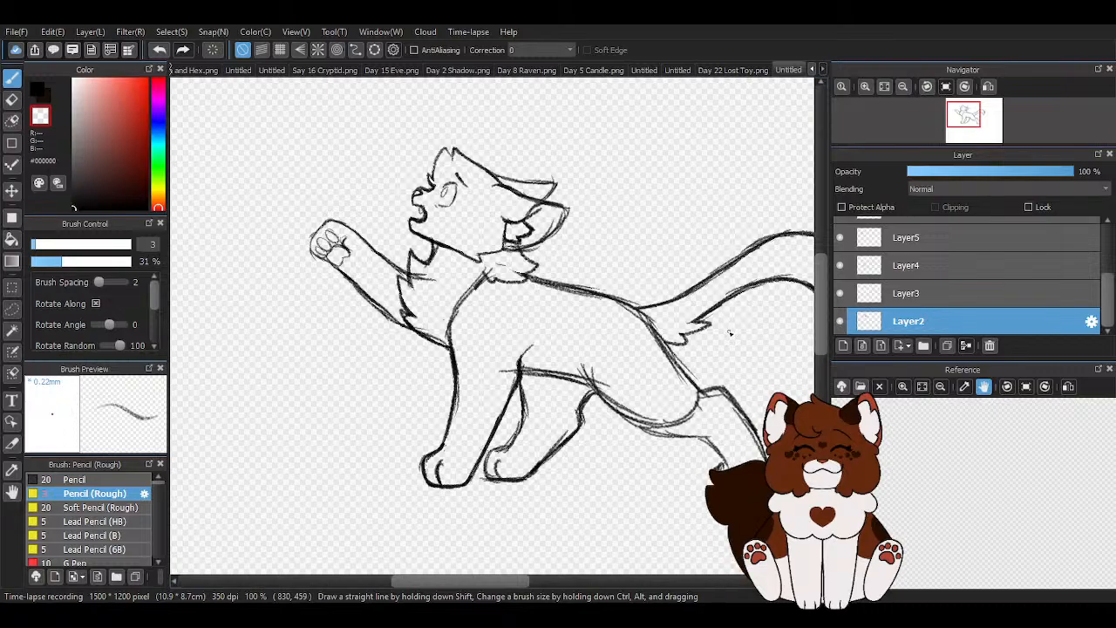
- Transform the head with free transform off, shrinking it and tilting it slightly counterclockwise, moved about 4 px left and 6 px down
key("ctrl+t")
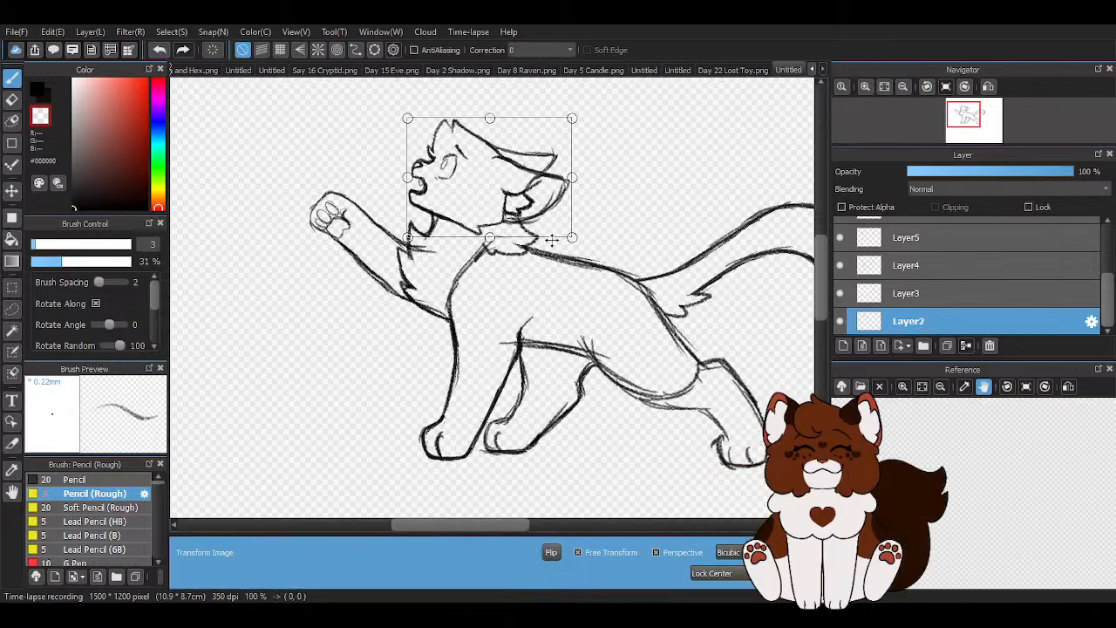
left_click(577, 552)
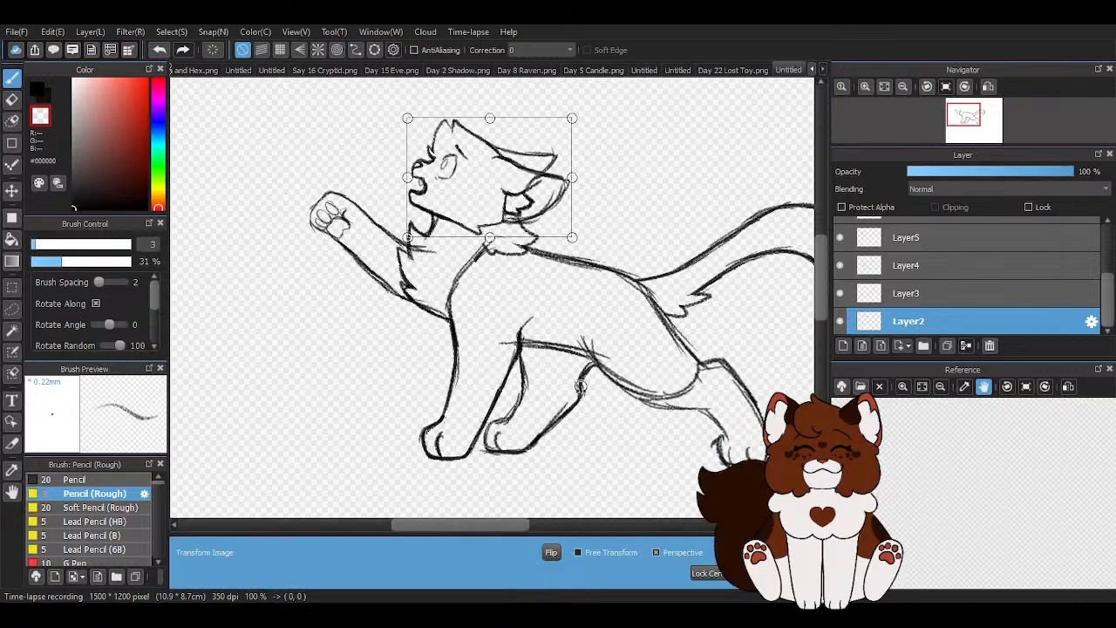
scroll(405, 111, "up", 2)
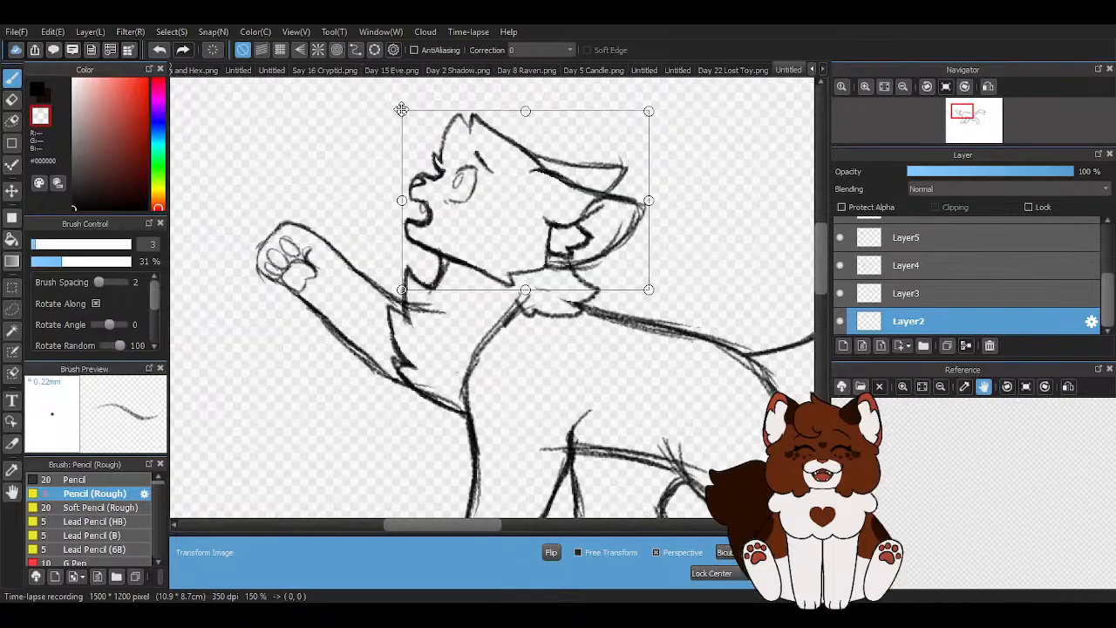
left_click_drag(402, 110, 408, 114)
left_click_drag(505, 216, 499, 222)
left_click_drag(729, 396, 735, 392)
left_click_drag(535, 259, 531, 258)
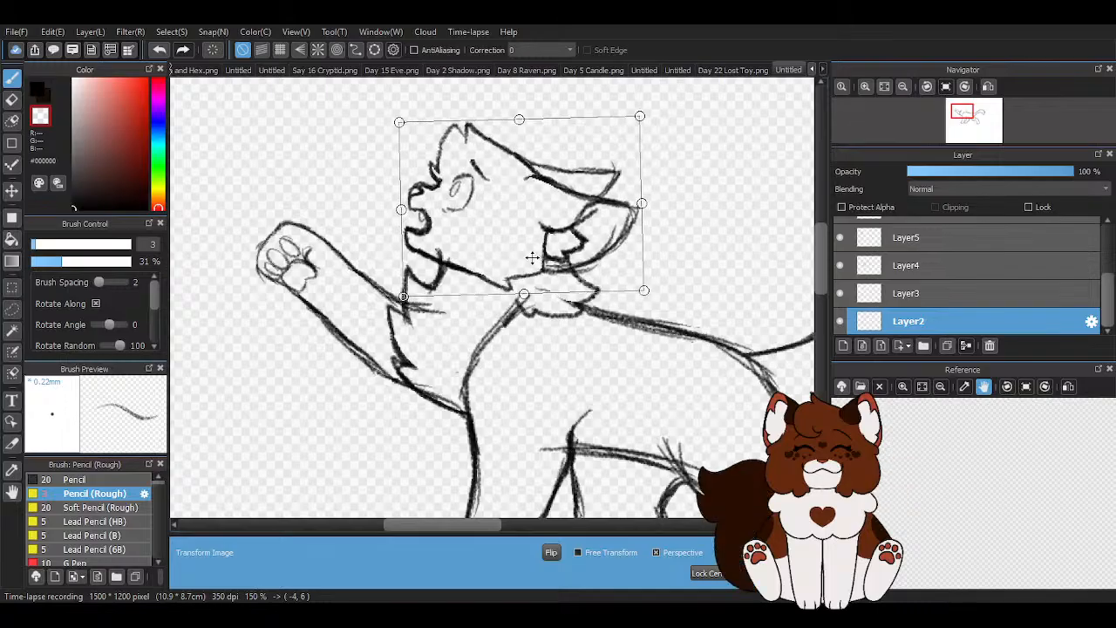
scroll(531, 258, "down", 4)
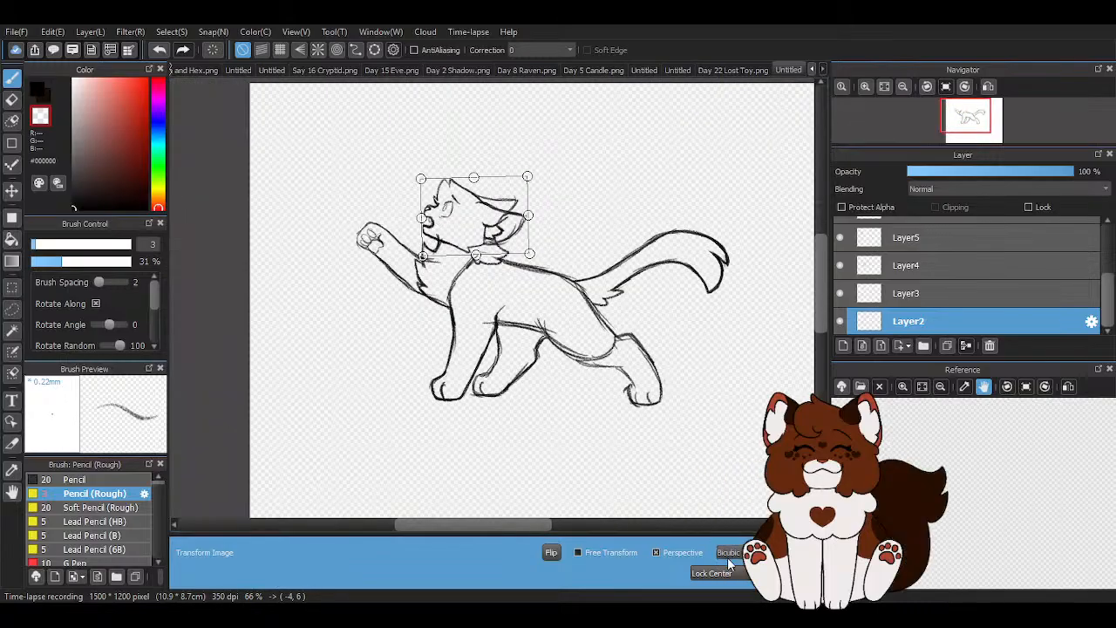
left_click(772, 573)
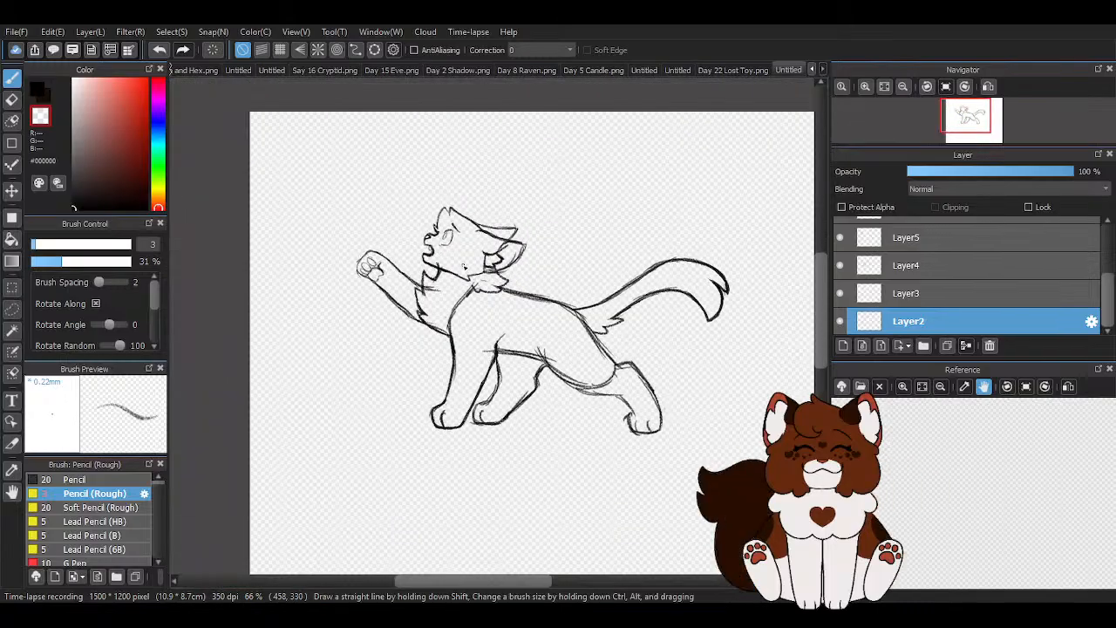
- Transform the head layer again, enlarging the head slightly
scroll(464, 267, "down", 1)
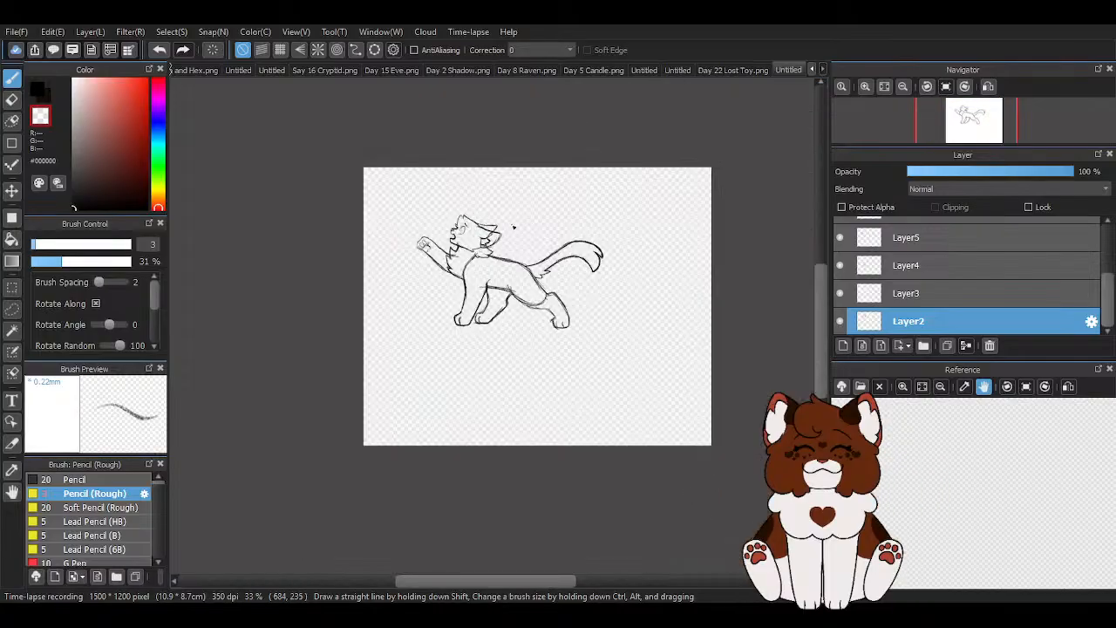
scroll(521, 224, "up", 5)
key("ctrl+t")
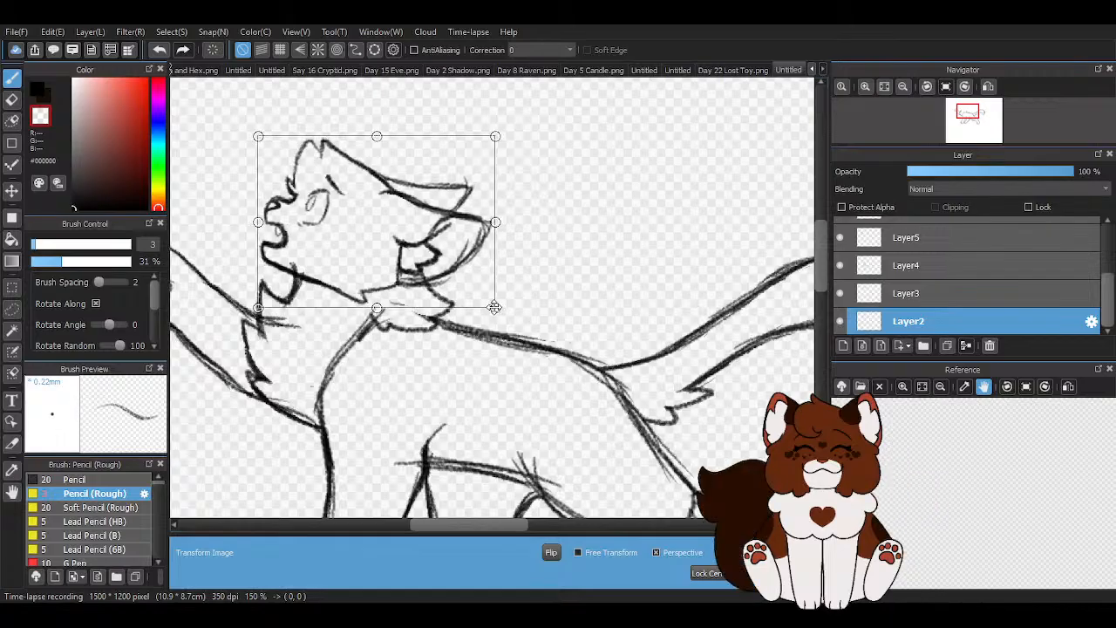
scroll(493, 196, "down", 3)
scroll(468, 219, "up", 3)
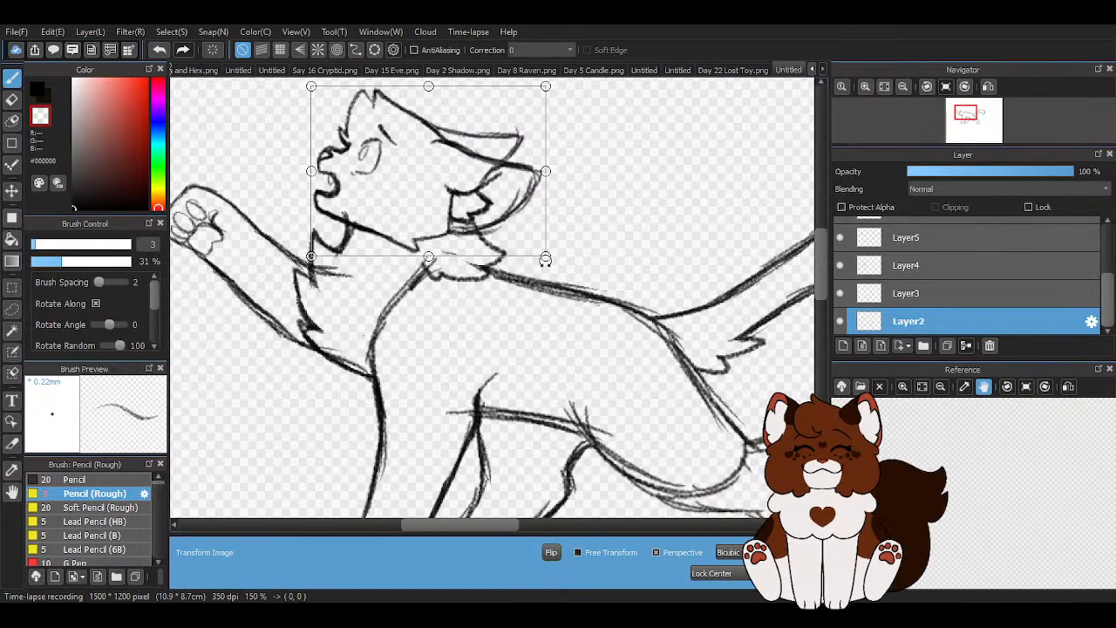
left_click_drag(549, 258, 548, 258)
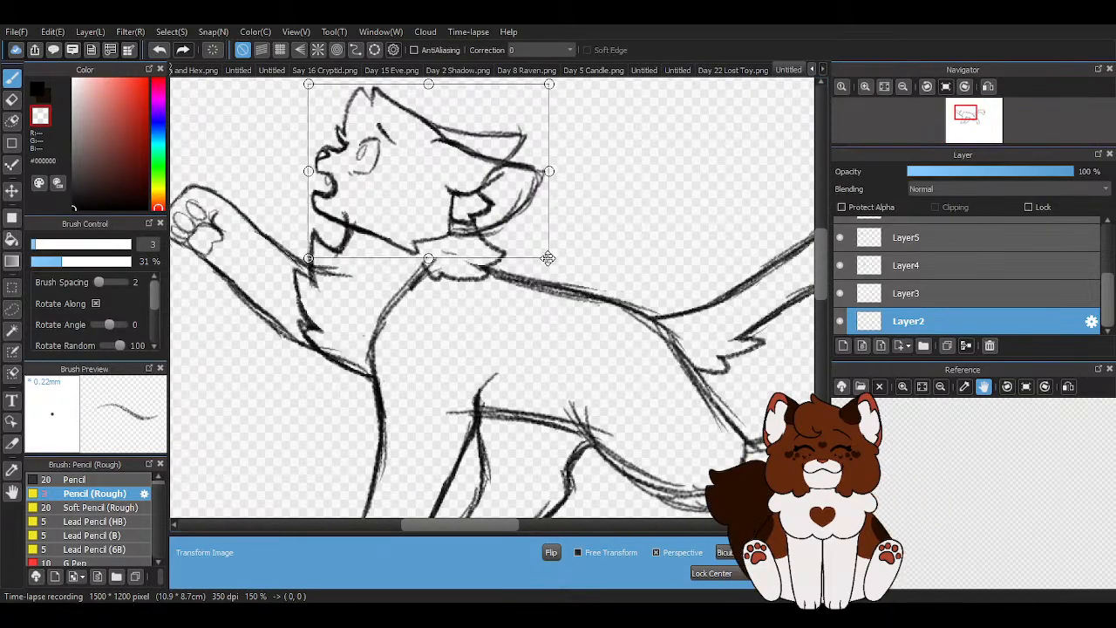
scroll(548, 258, "down", 4)
key("Return")
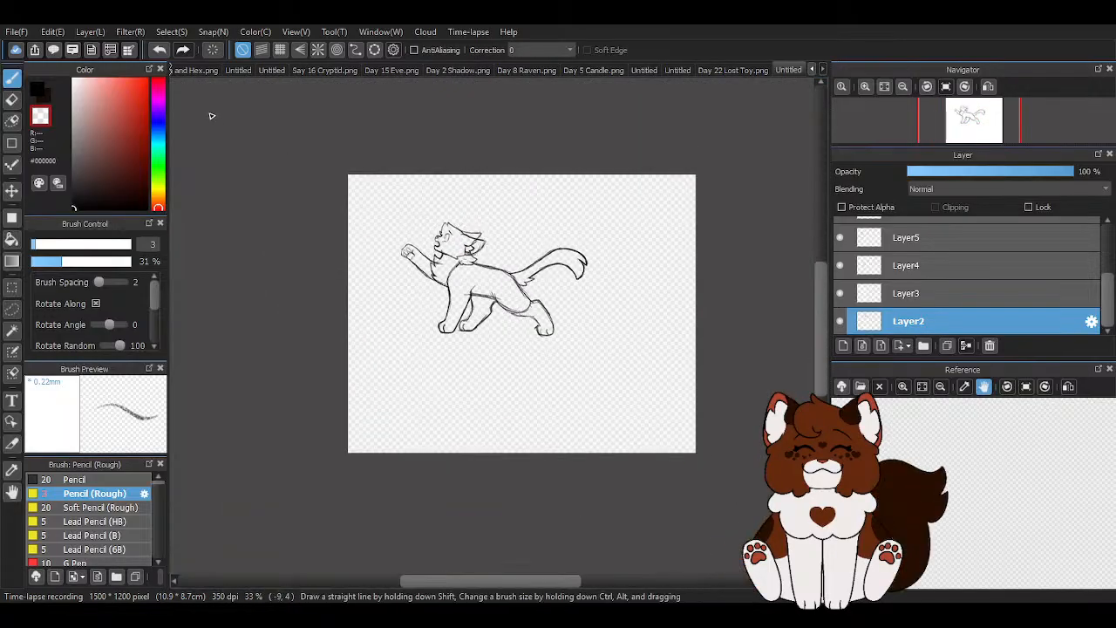
- Compare the head versions with undo and redo, and undo the head transforms
left_click(158, 53)
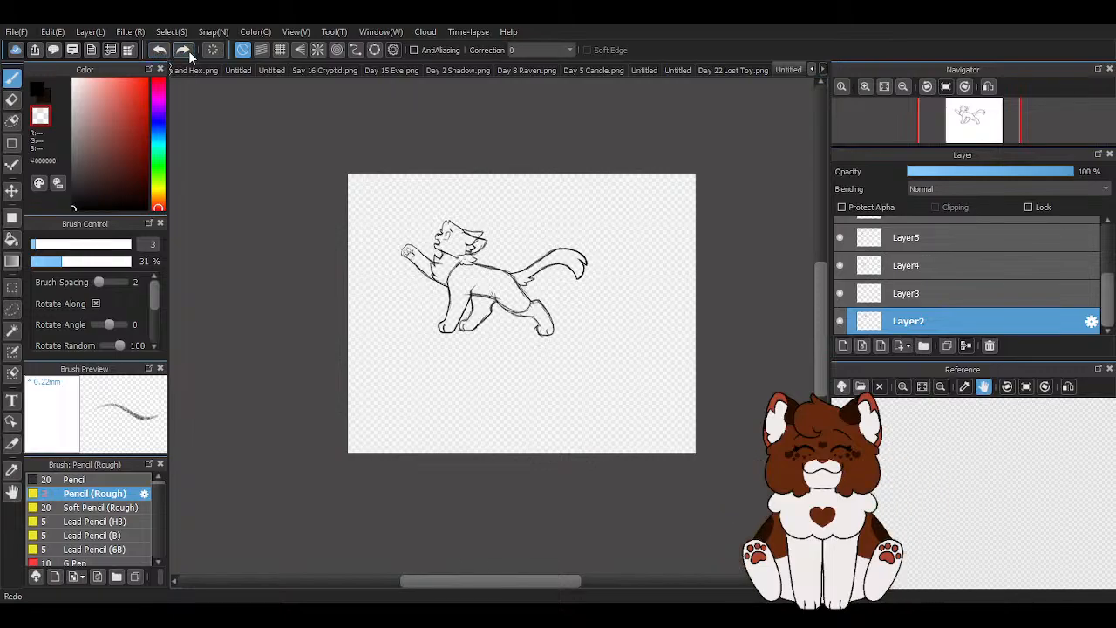
left_click(183, 50)
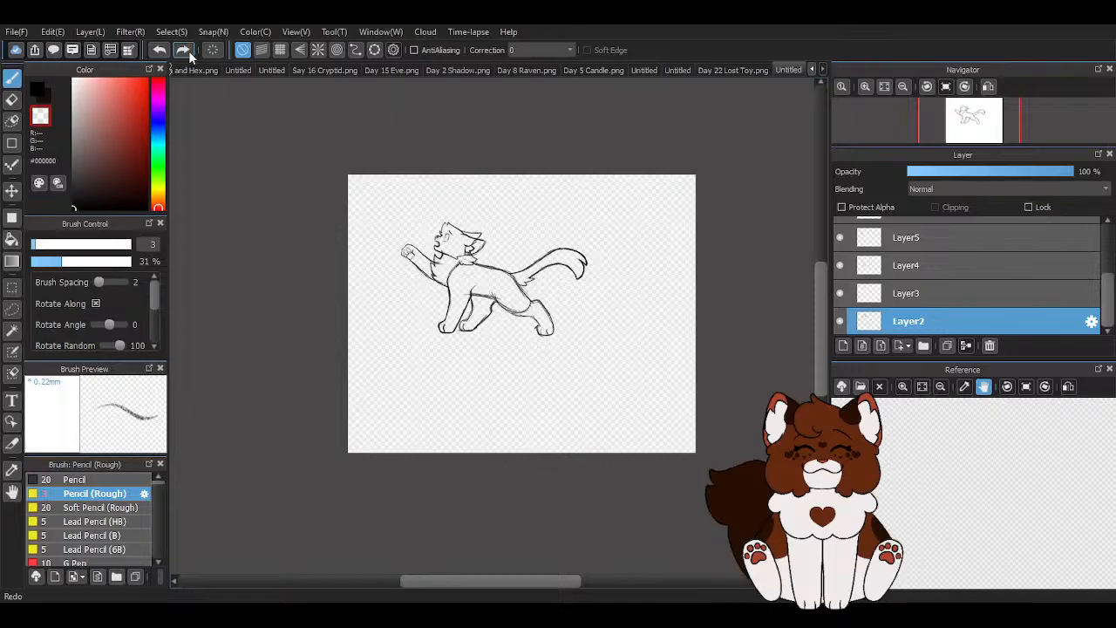
left_click(164, 50)
- Scale the head down very slightly and move it about 1 px down
scroll(433, 204, "up", 5)
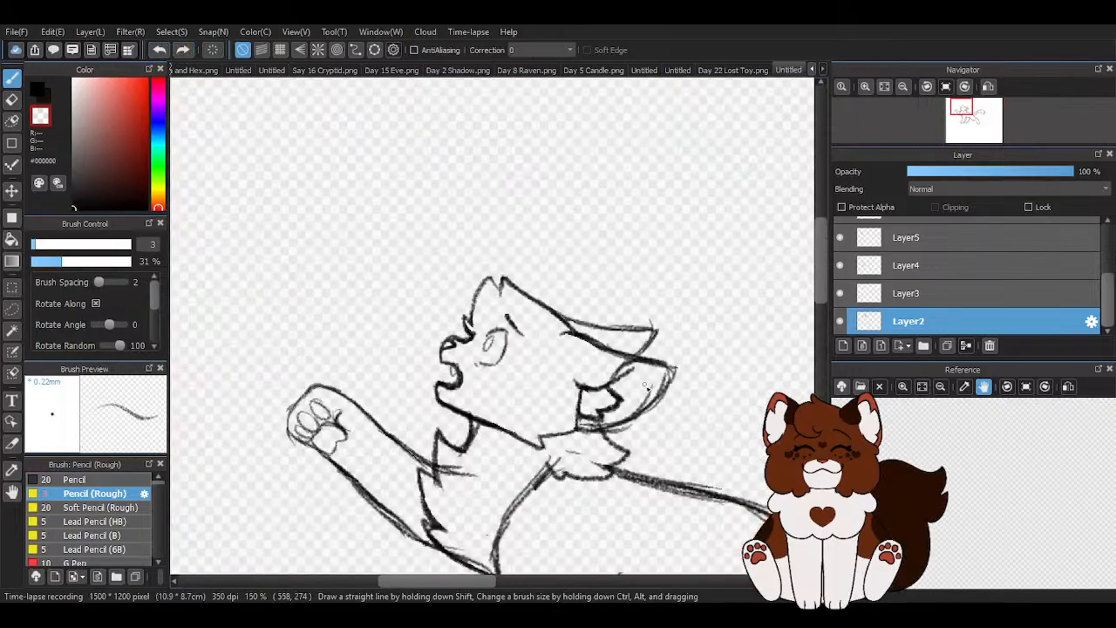
scroll(678, 497, "up", 1)
key("ctrl+t")
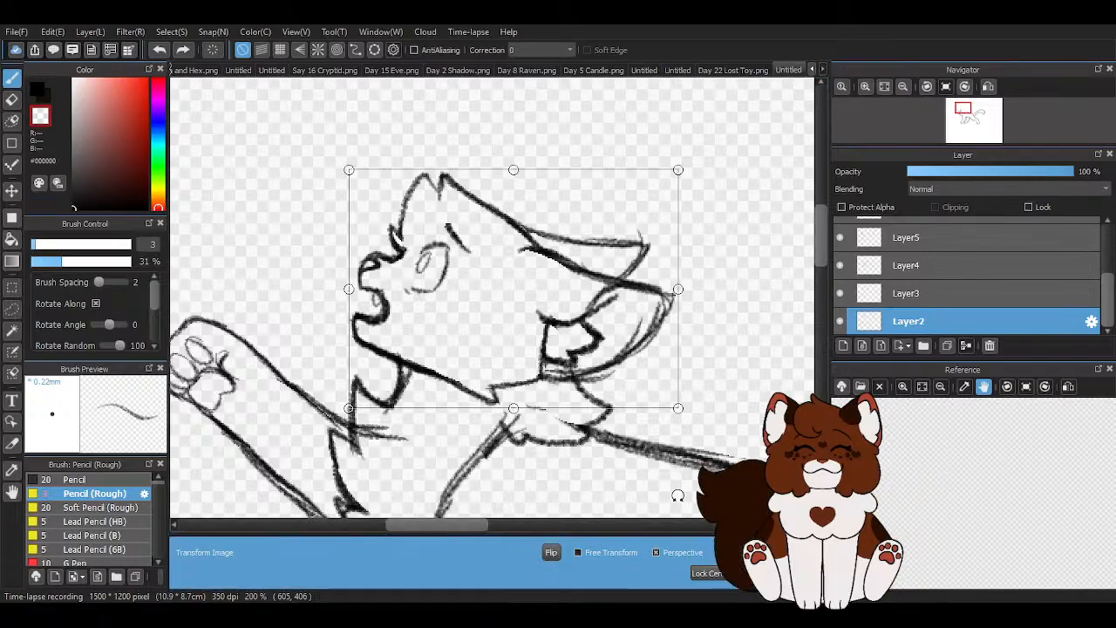
left_click_drag(678, 408, 676, 406)
left_click_drag(425, 301, 424, 303)
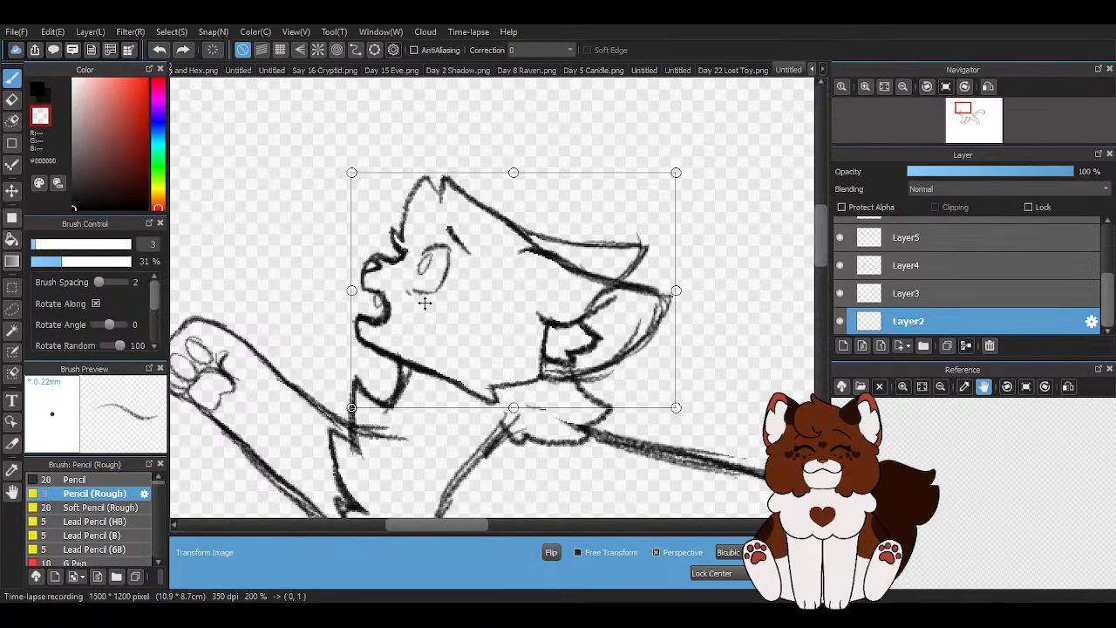
scroll(373, 272, "down", 3)
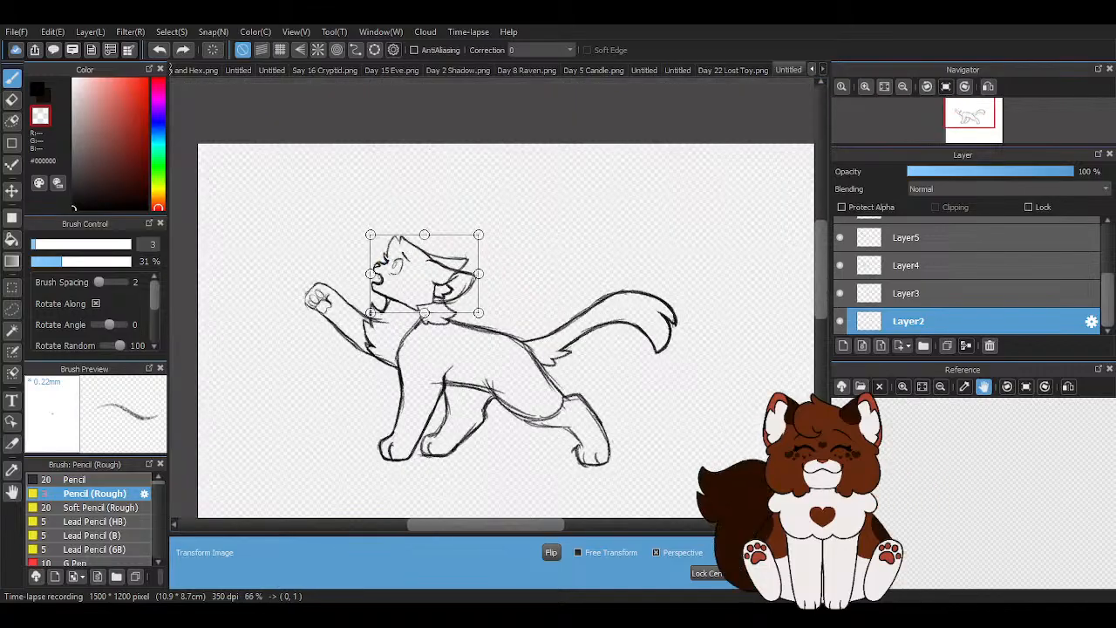
key("Return")
scroll(549, 211, "down", 2)
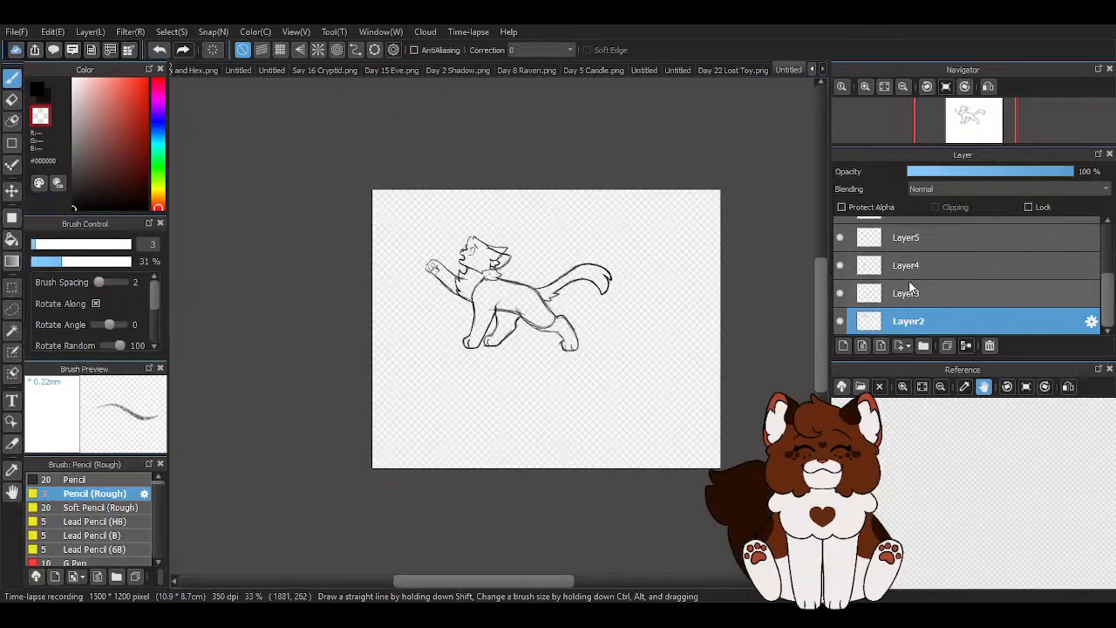
- Switch to the eraser, toggle Layer5's visibility to identify its lines, then select it and inspect the raised foreleg and chest
key("e")
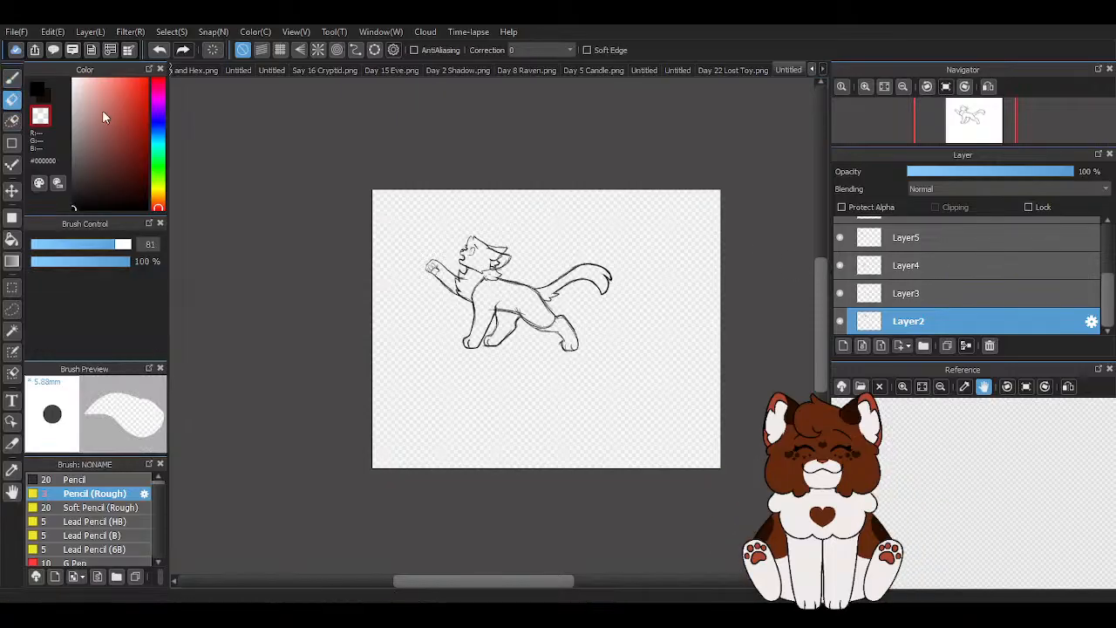
left_click(840, 239)
left_click(841, 238)
left_click(906, 237)
scroll(562, 275, "up", 2)
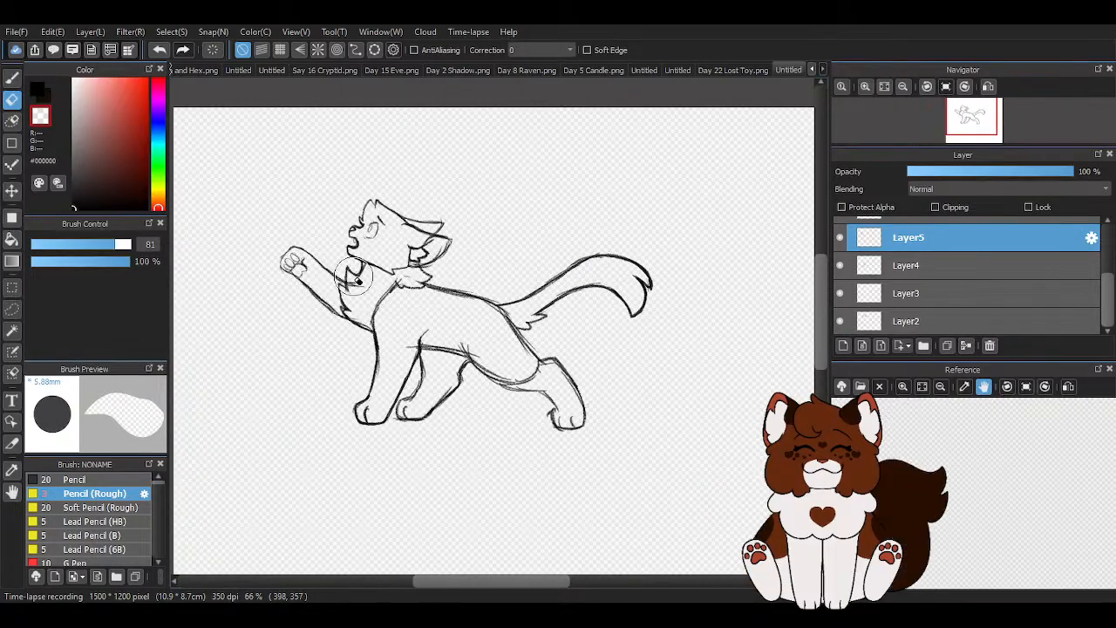
scroll(382, 310, "up", 4)
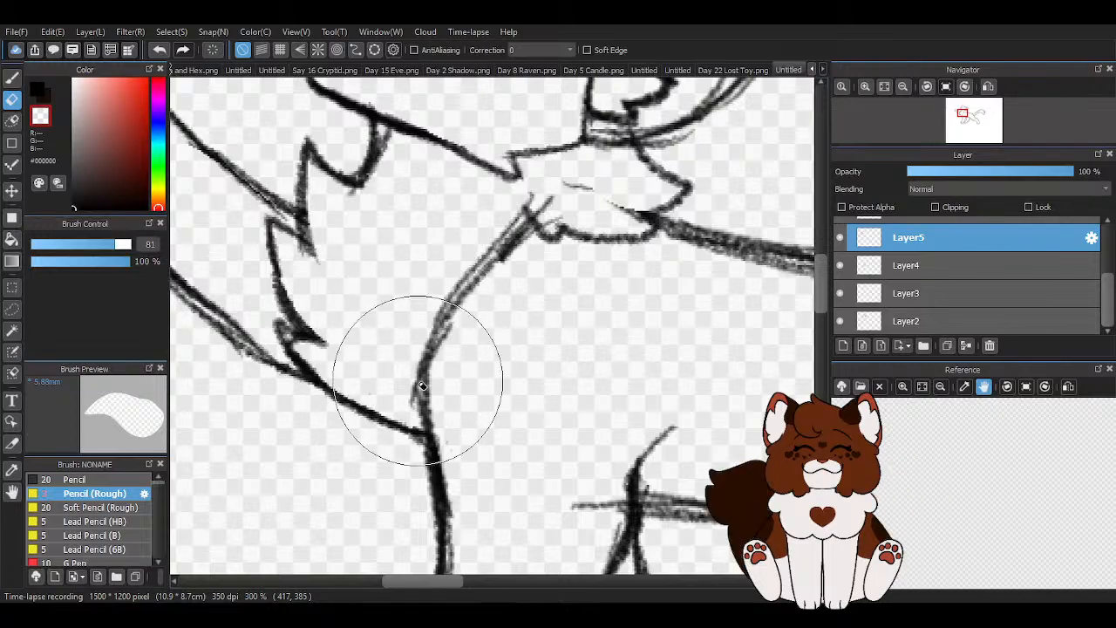
scroll(449, 310, "down", 3)
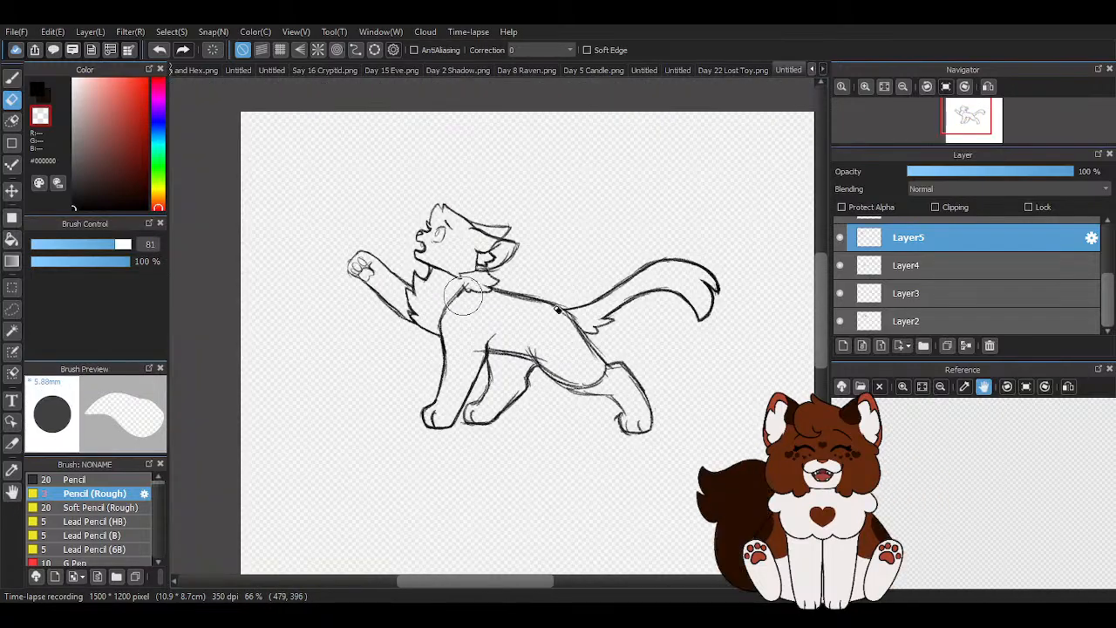
- Identify the shoulder's layer by toggling visibility, select Layer4, and erase the shoulder line's stray tips in the neck fur at eraser size 45
left_click(839, 321)
left_click(839, 321)
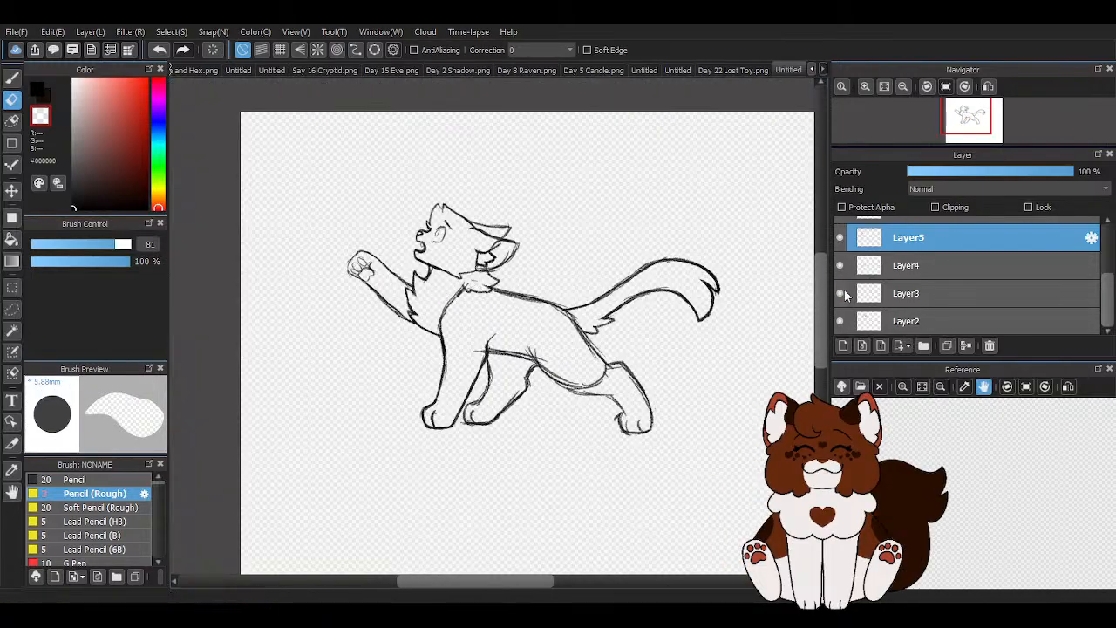
left_click(837, 266)
left_click(837, 266)
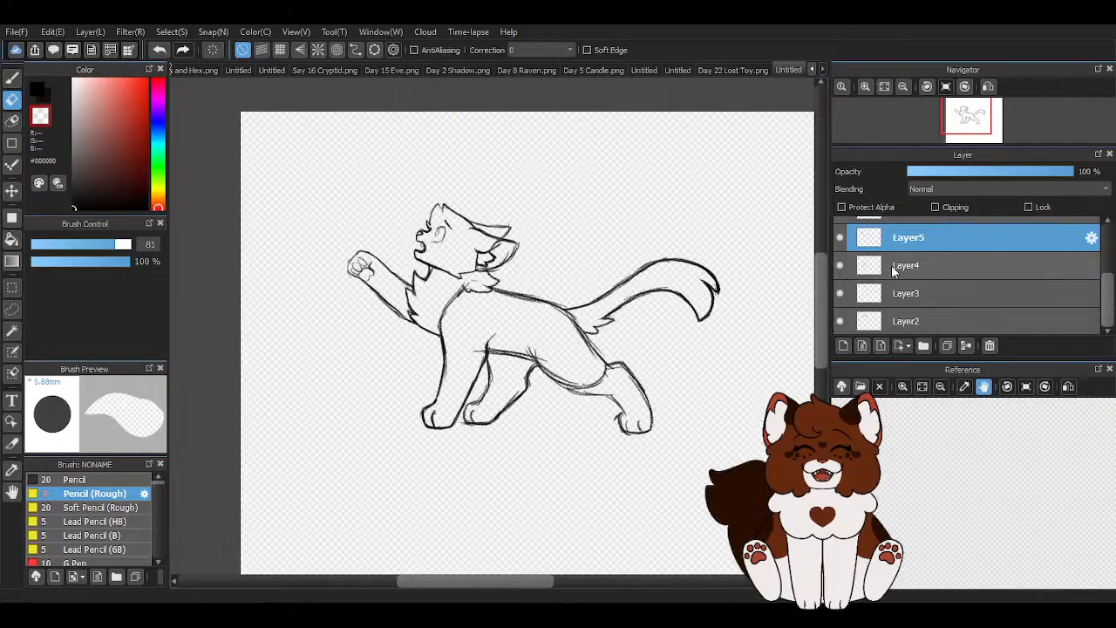
left_click(898, 265)
left_click(103, 244)
scroll(492, 268, "up", 4)
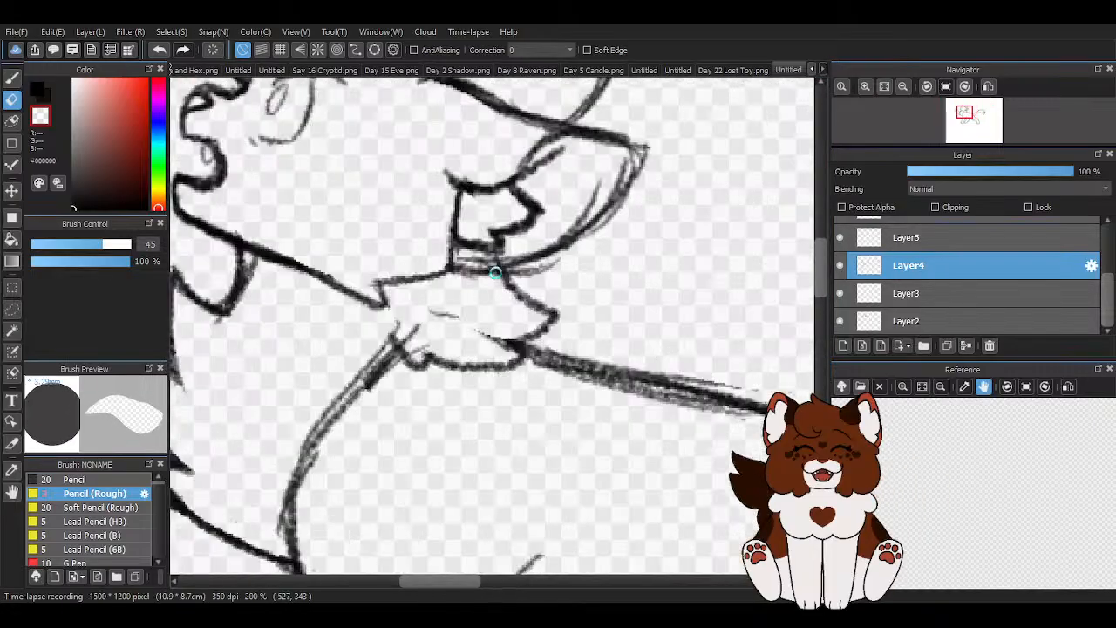
left_click_drag(428, 301, 447, 314)
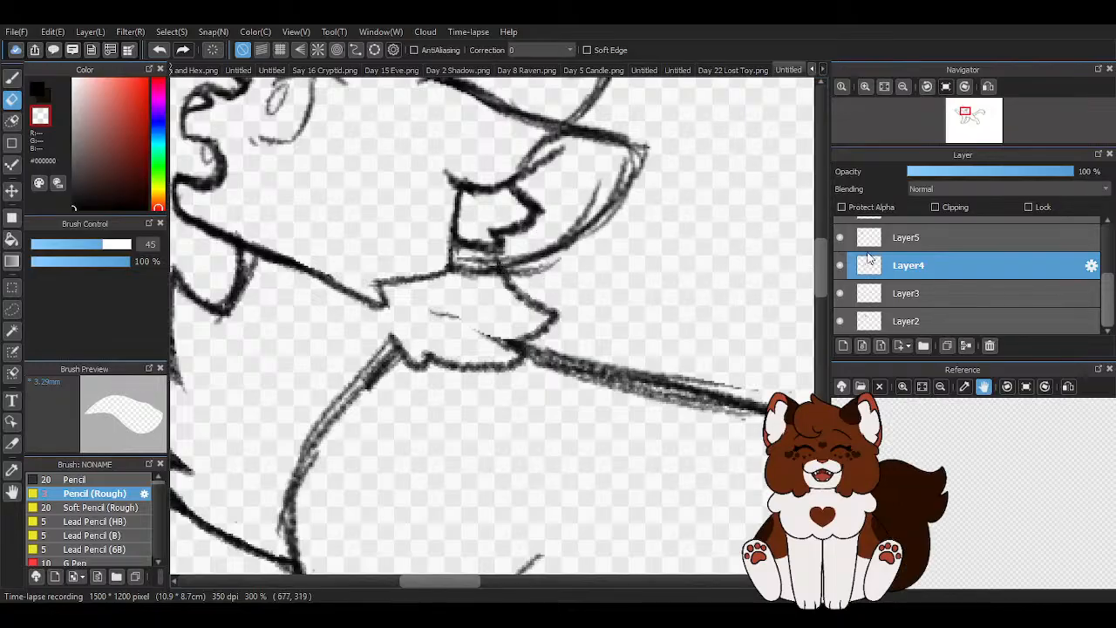
- Select Layer6 and erase the stray strokes inside the neck fur
scroll(845, 253, "up", 2)
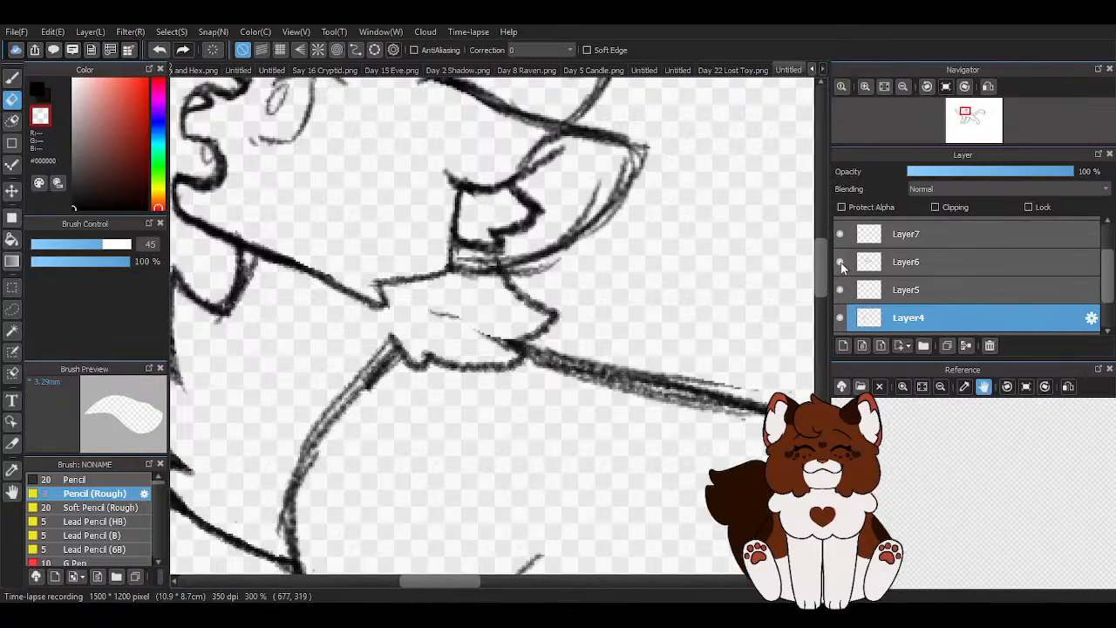
left_click(889, 262)
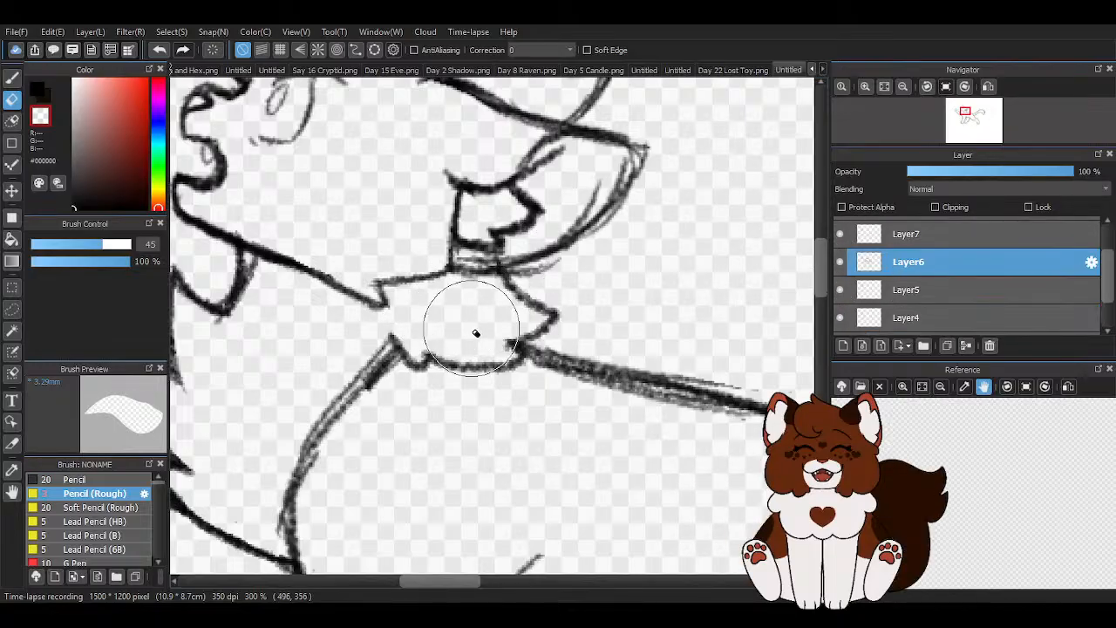
scroll(465, 305, "down", 3)
scroll(505, 437, "up", 2)
left_click_drag(403, 368, 416, 384)
scroll(456, 300, "down", 2)
- Erase the rounded haunch curve separating the body from the hind leg
scroll(579, 376, "up", 3)
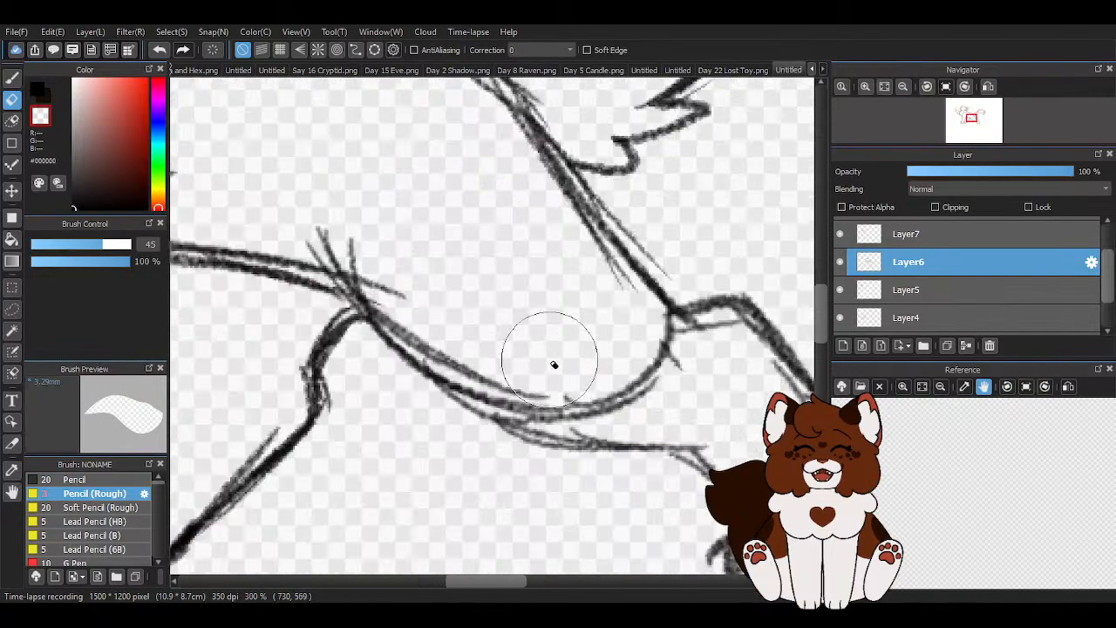
mouse_move(508, 346)
left_mouse_down()
mouse_move(612, 375)
mouse_move(601, 365)
mouse_move(625, 348)
mouse_move(536, 260)
mouse_move(605, 345)
left_mouse_up()
scroll(601, 343, "down", 5)
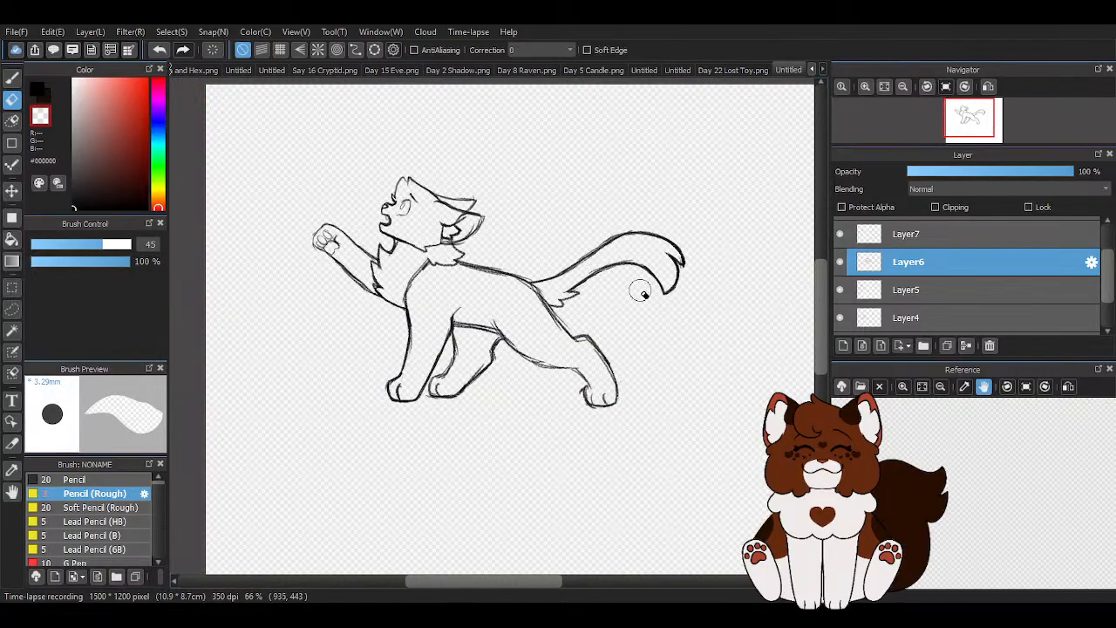
- Redraw the outer contour from the rump down to the hind paw with the black Pencil (Rough) brush
scroll(626, 358, "up", 2)
left_click(12, 80)
left_click(38, 90)
scroll(571, 302, "up", 1)
mouse_move(365, 196)
left_mouse_down()
mouse_move(447, 225)
mouse_move(472, 253)
mouse_move(432, 212)
mouse_move(550, 346)
mouse_move(521, 321)
mouse_move(555, 348)
mouse_move(568, 337)
mouse_move(629, 425)
mouse_move(589, 365)
mouse_move(643, 477)
left_mouse_up()
scroll(641, 477, "up", 1)
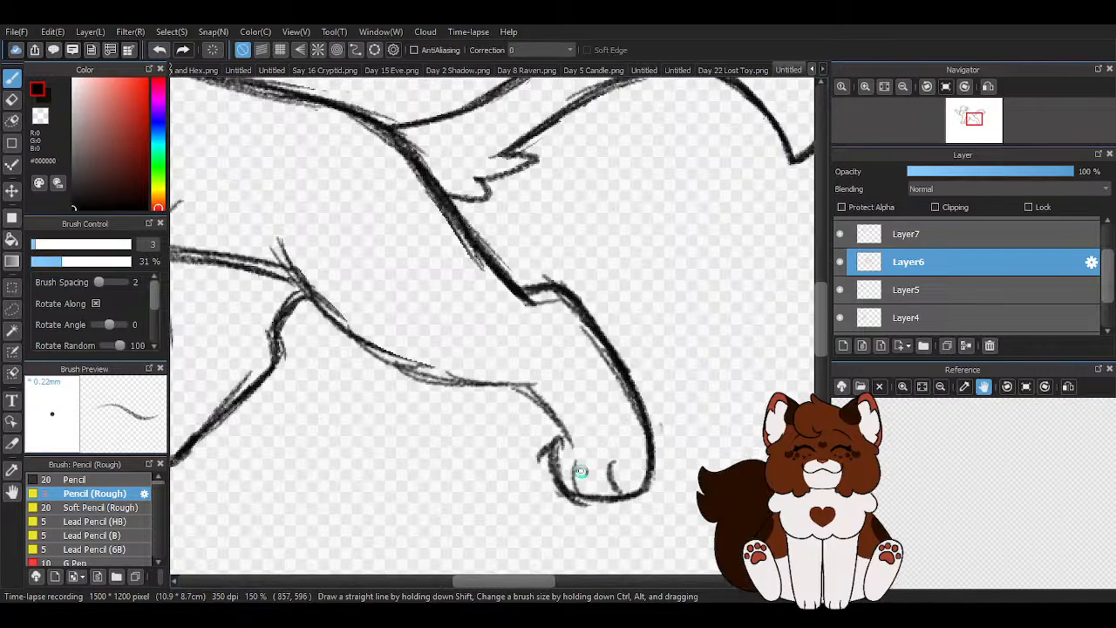
- Sketch the underside line from the belly along the thigh and down the inside of the hind leg
scroll(580, 471, "up", 2)
left_click_drag(202, 235, 398, 357)
mouse_move(262, 277)
left_mouse_down()
mouse_move(444, 318)
mouse_move(520, 306)
left_mouse_up()
mouse_move(437, 341)
left_mouse_down()
mouse_move(514, 335)
mouse_move(558, 429)
left_mouse_up()
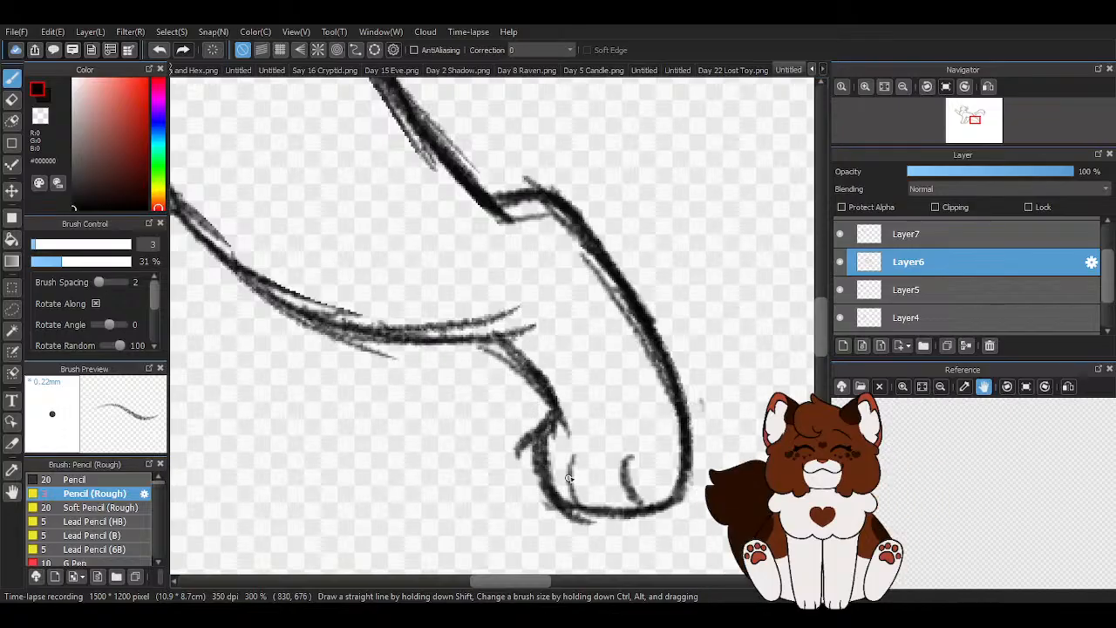
- Darken and smooth the underside curve from the belly to the hind leg with overlapping pencil strokes
scroll(423, 410, "down", 1)
left_click_drag(275, 262, 392, 359)
left_click_drag(318, 311, 463, 389)
left_click_drag(356, 343, 521, 393)
left_click_drag(415, 380, 535, 385)
mouse_move(321, 330)
left_mouse_down()
mouse_move(427, 398)
mouse_move(461, 409)
mouse_move(449, 404)
mouse_move(507, 403)
left_mouse_up()
mouse_move(281, 260)
left_mouse_down()
mouse_move(347, 328)
mouse_move(492, 389)
mouse_move(537, 381)
left_mouse_up()
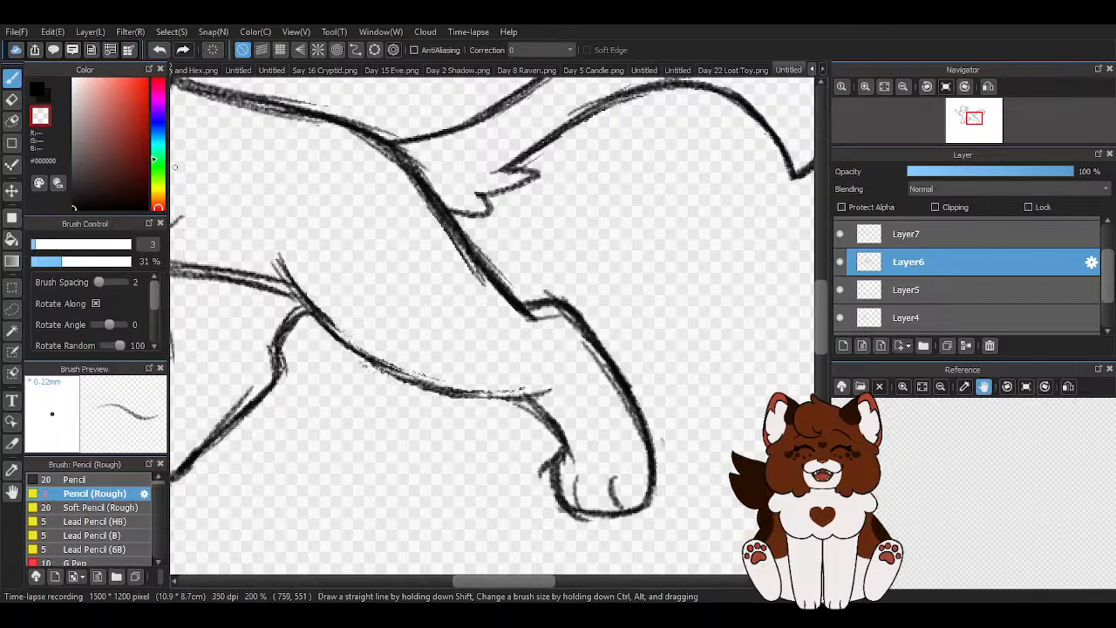
left_click(38, 89)
mouse_move(269, 263)
left_mouse_down()
mouse_move(331, 334)
mouse_move(401, 381)
mouse_move(370, 361)
mouse_move(484, 390)
left_mouse_up()
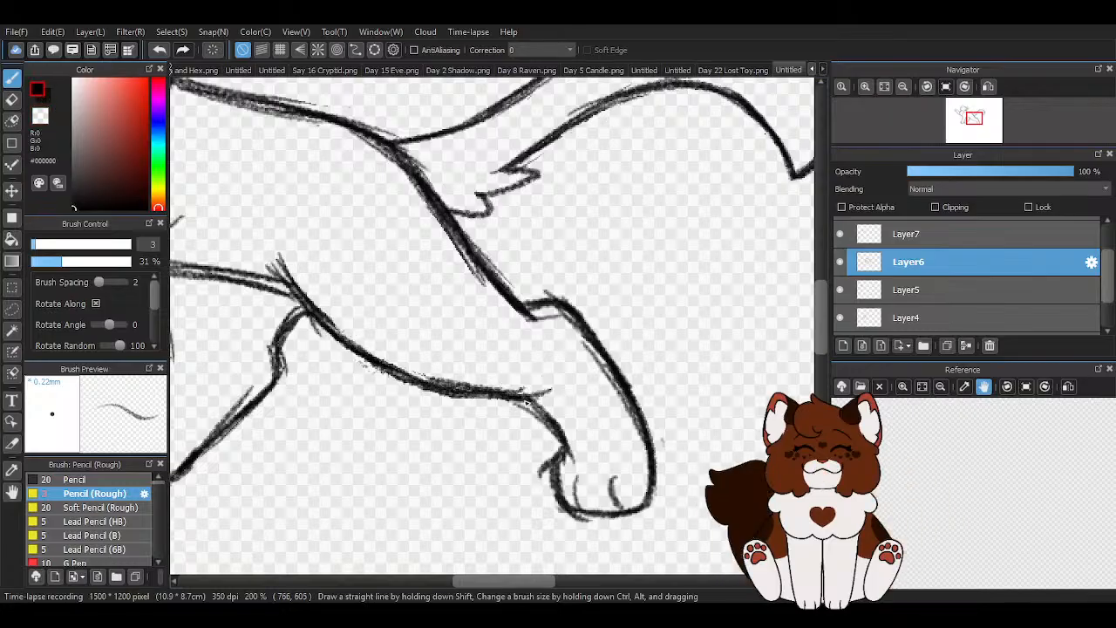
- Trim the rough double strokes along the rump and outer hind leg using the pencil with transparent colour
scroll(602, 358, "down", 3)
scroll(631, 395, "up", 5)
left_click(40, 115)
mouse_move(315, 129)
left_mouse_down()
mouse_move(350, 117)
mouse_move(488, 269)
mouse_move(541, 375)
left_mouse_up()
left_click_drag(480, 267, 528, 396)
scroll(660, 367, "down", 3)
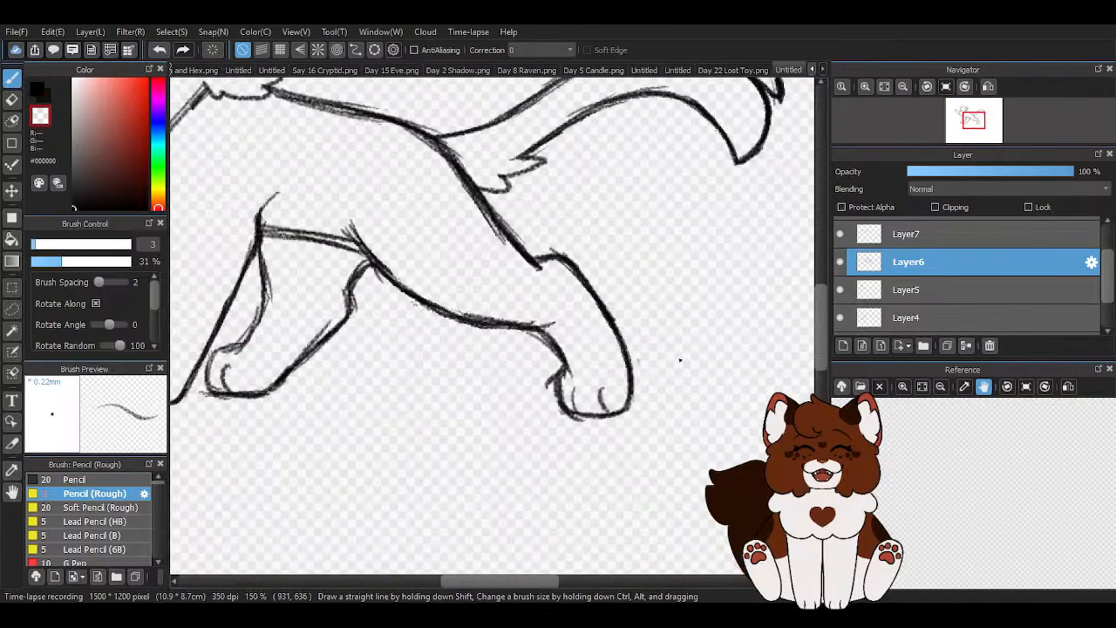
- Erase the stray strokes around the hind paw and thin the underside line of the thigh with the transparent pencil
scroll(661, 381, "up", 3)
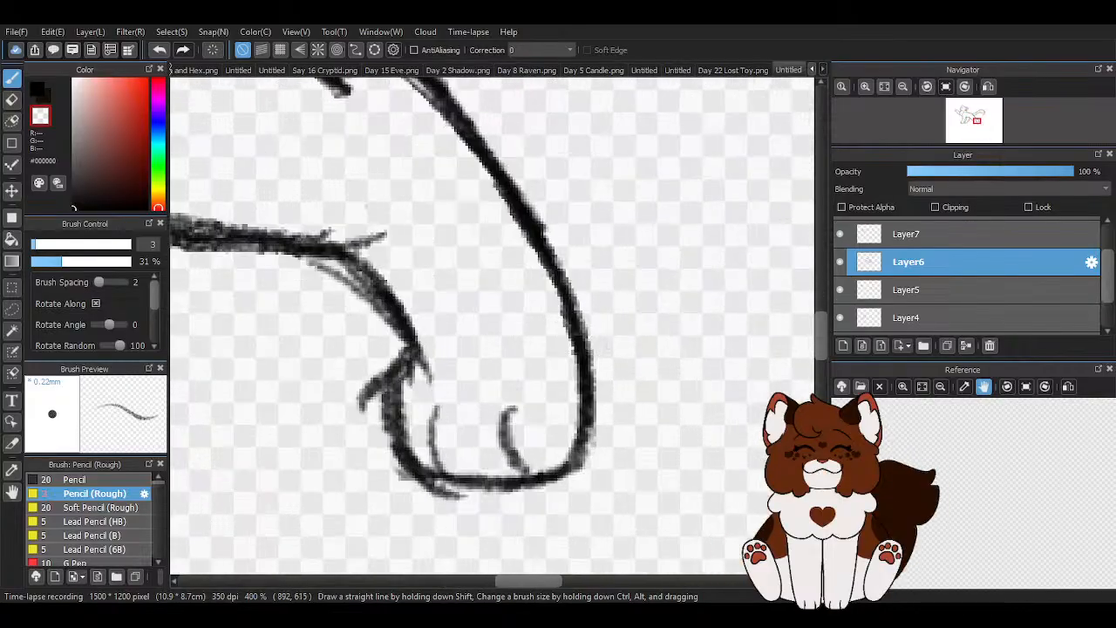
scroll(614, 383, "down", 5)
scroll(610, 397, "up", 5)
mouse_move(359, 203)
left_mouse_down()
mouse_move(444, 251)
mouse_move(394, 220)
mouse_move(422, 235)
mouse_move(432, 380)
mouse_move(513, 437)
left_mouse_up()
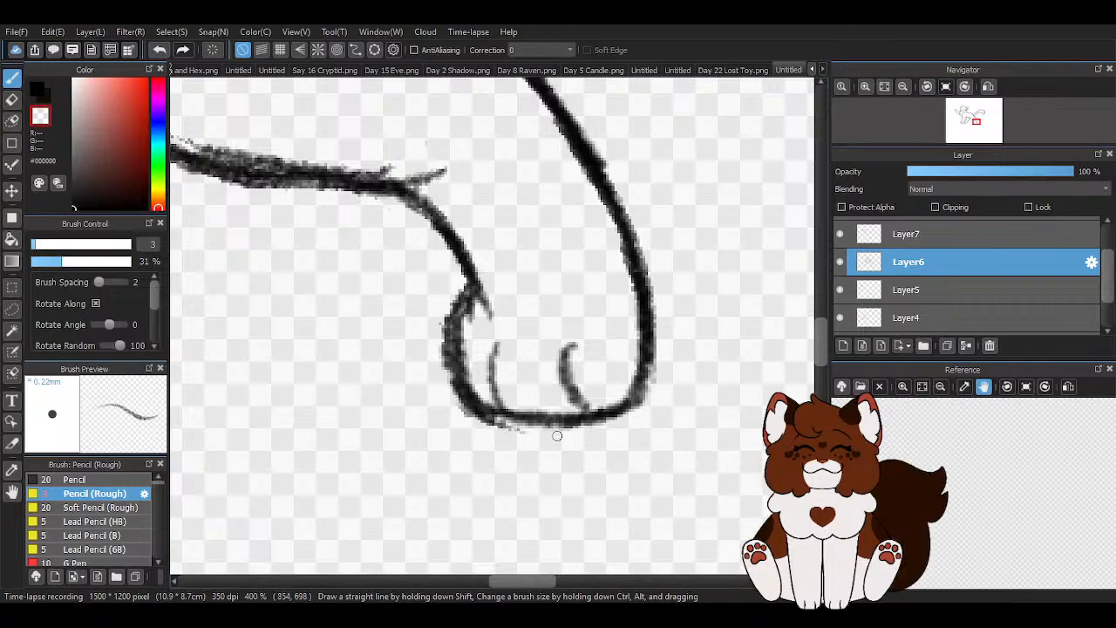
scroll(557, 436, "down", 4)
scroll(449, 347, "up", 3)
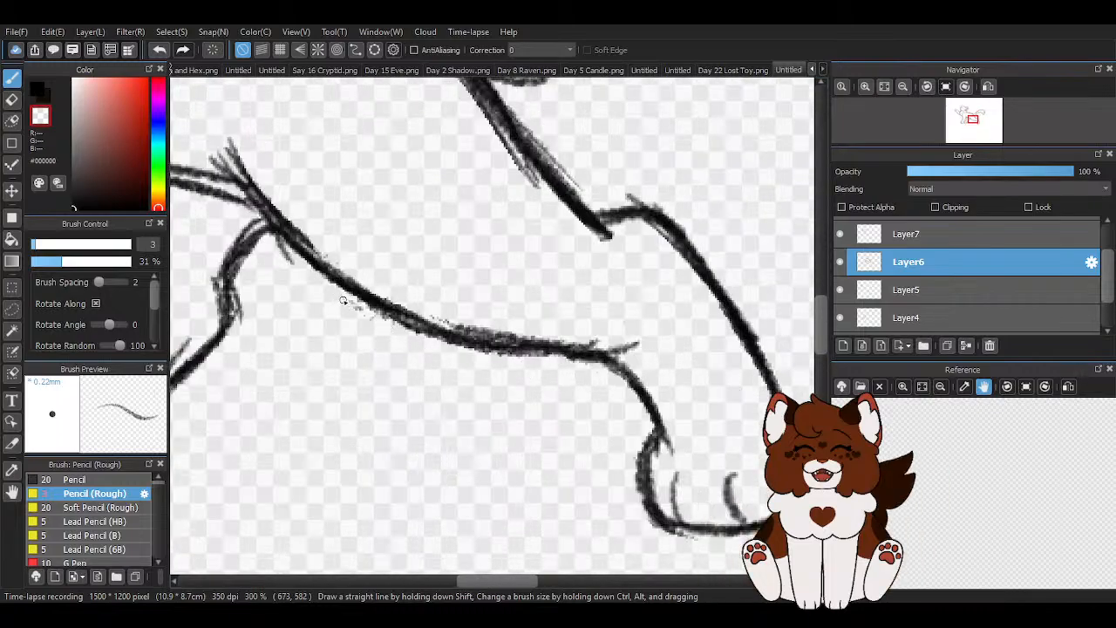
mouse_move(416, 318)
left_mouse_down()
mouse_move(505, 341)
mouse_move(484, 324)
mouse_move(607, 343)
left_mouse_up()
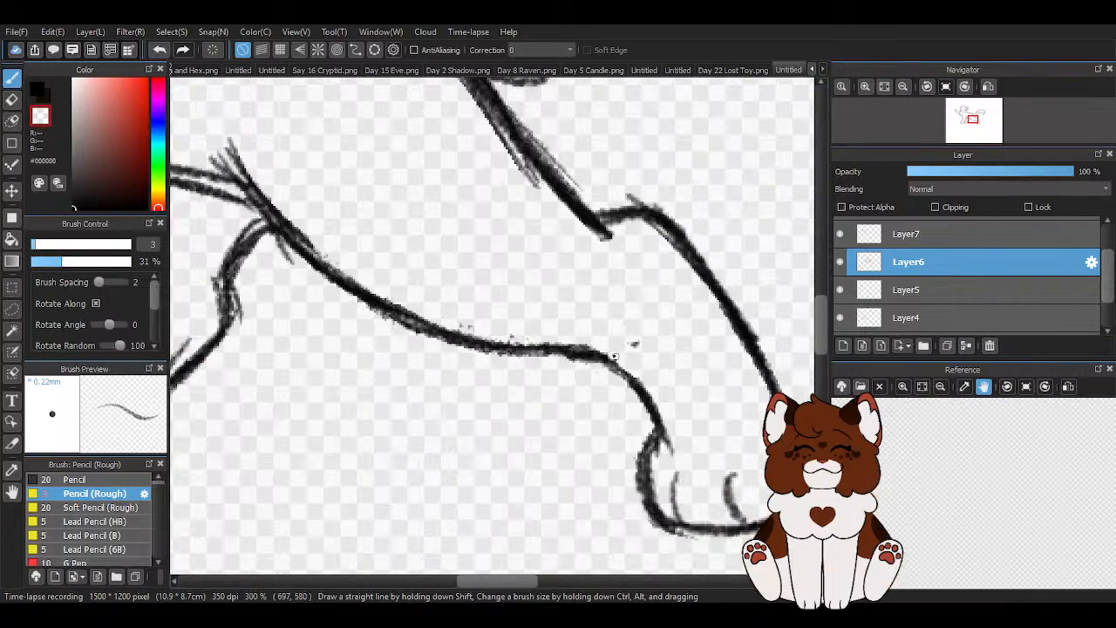
scroll(624, 309, "down", 5)
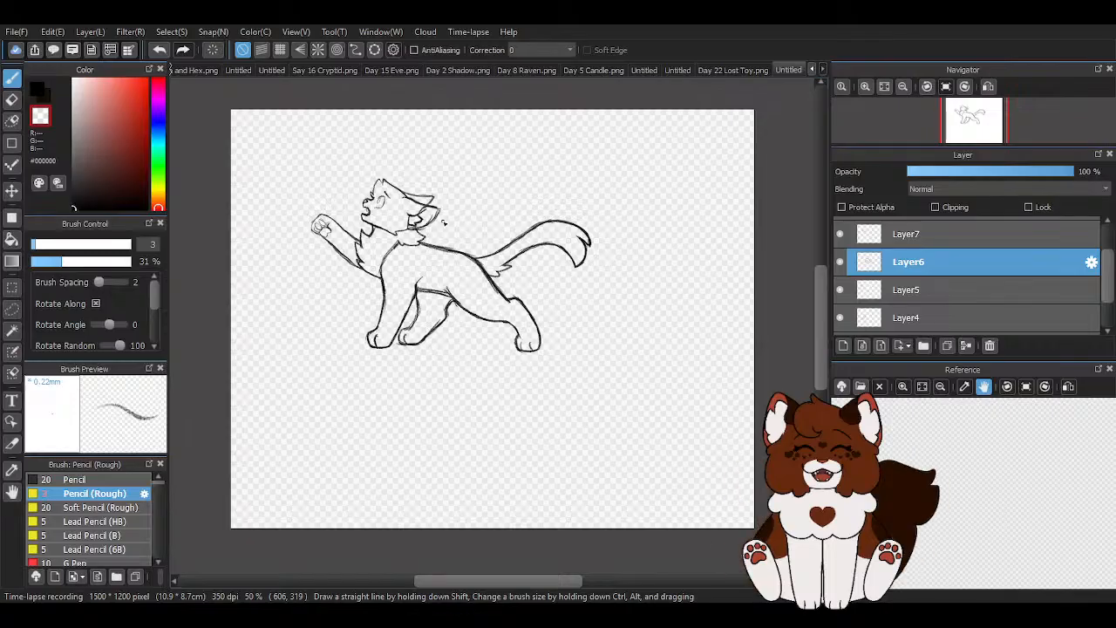
- Darken the lower and upper edges of the raised foreleg with the black pencil on Layer6
key("x")
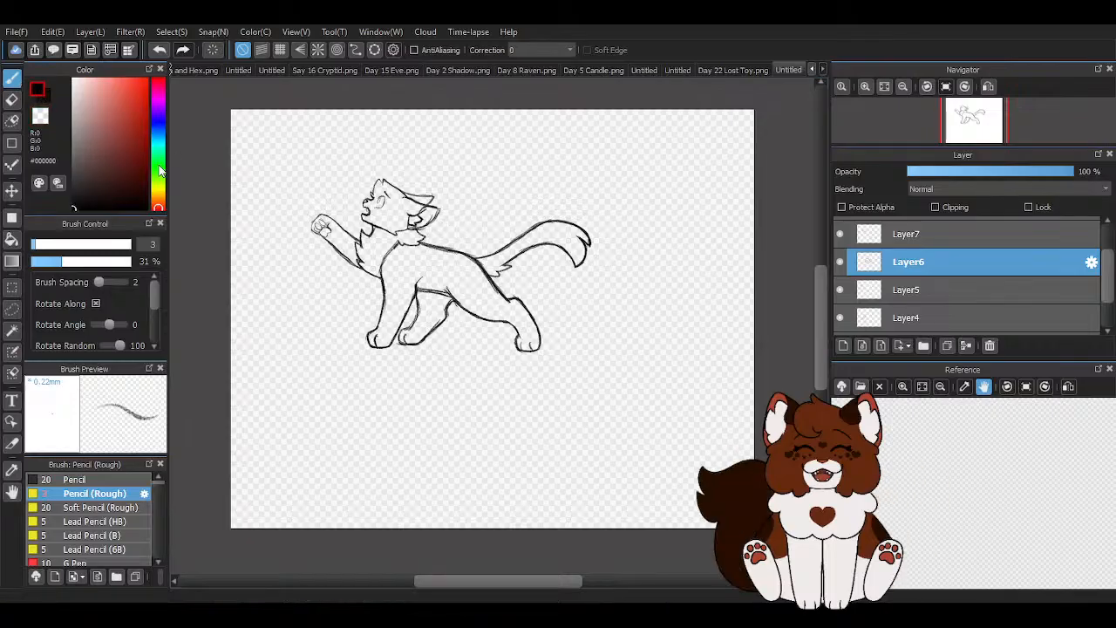
scroll(288, 236, "up", 5)
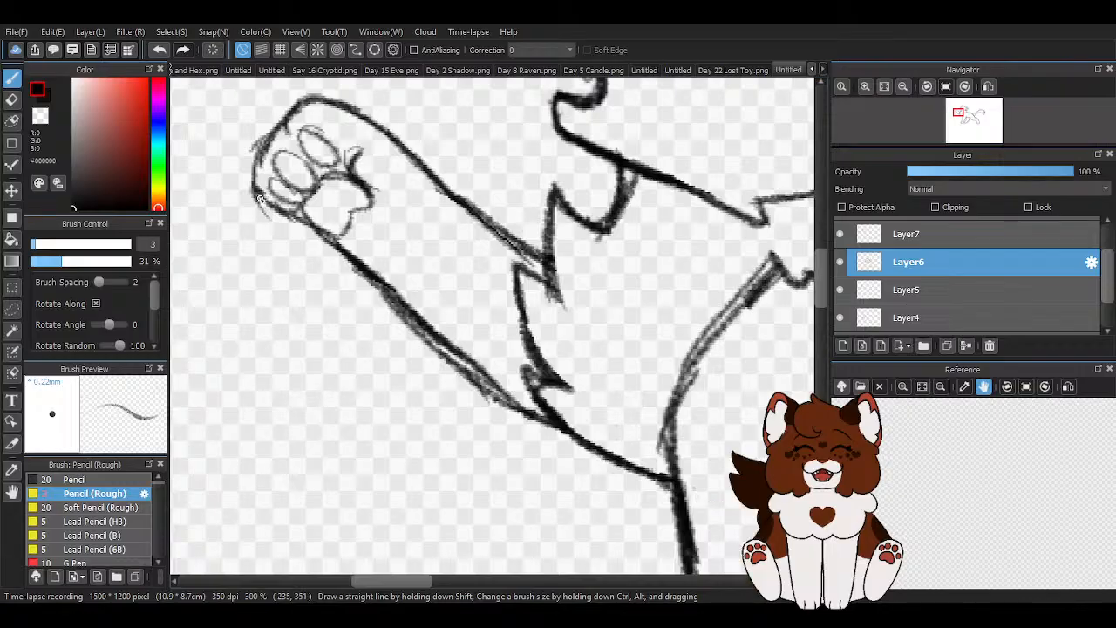
mouse_move(337, 246)
left_mouse_down()
mouse_move(419, 304)
mouse_move(447, 345)
left_mouse_up()
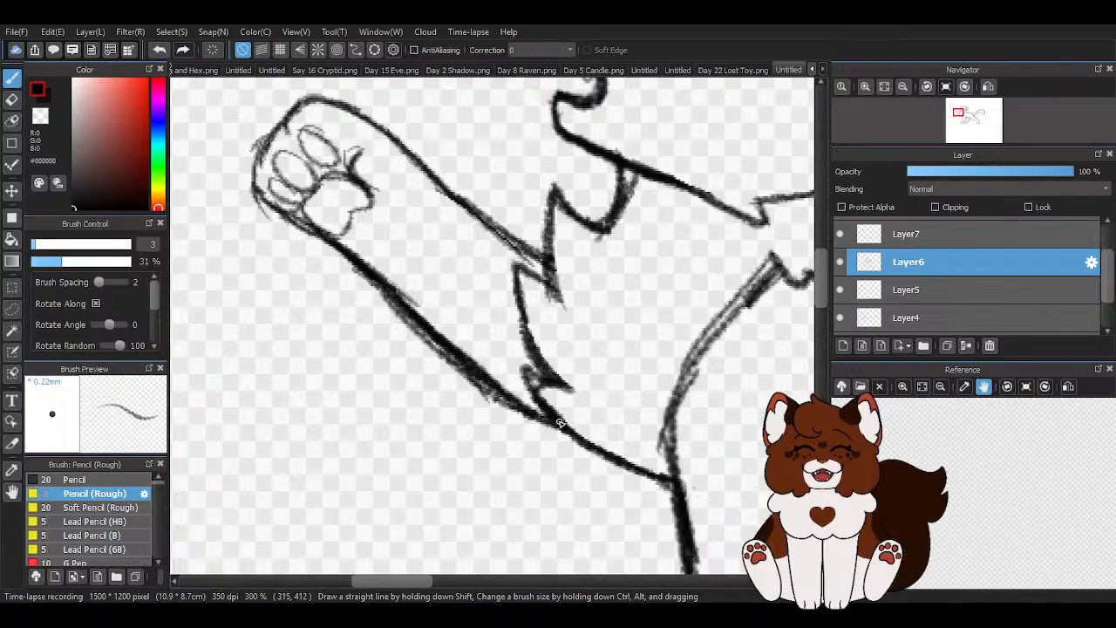
left_click_drag(424, 164, 542, 253)
left_click_drag(466, 204, 559, 259)
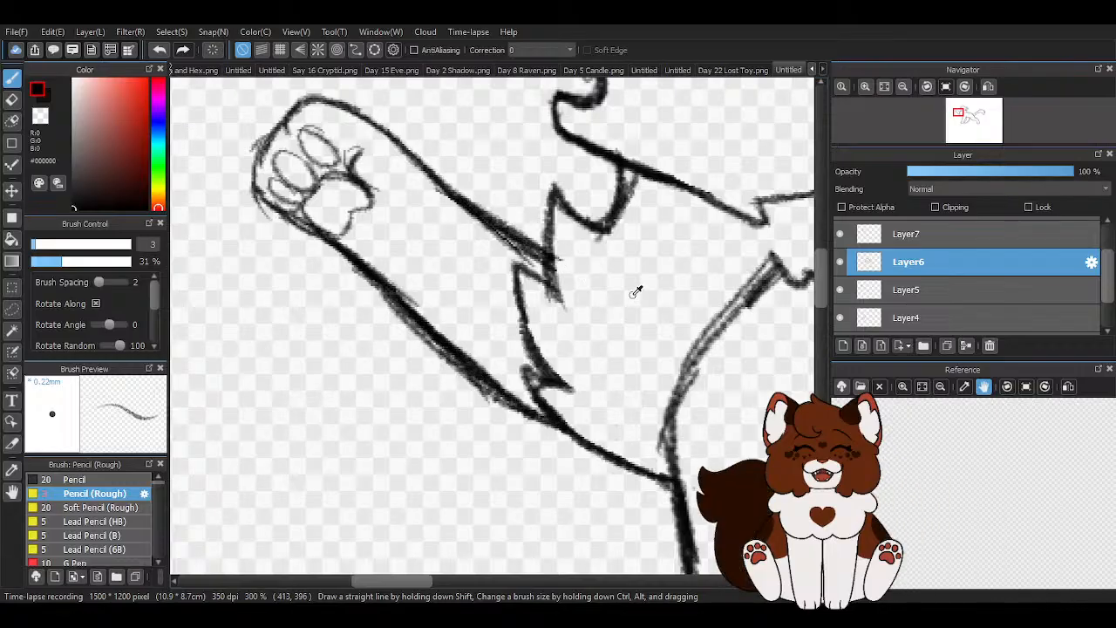
- Select Layer5 and remove the doubled strokes along the raised foreleg's upper edge with the transparent pencil
key("z")
scroll(443, 199, "up", 1)
left_click_drag(468, 210, 516, 244)
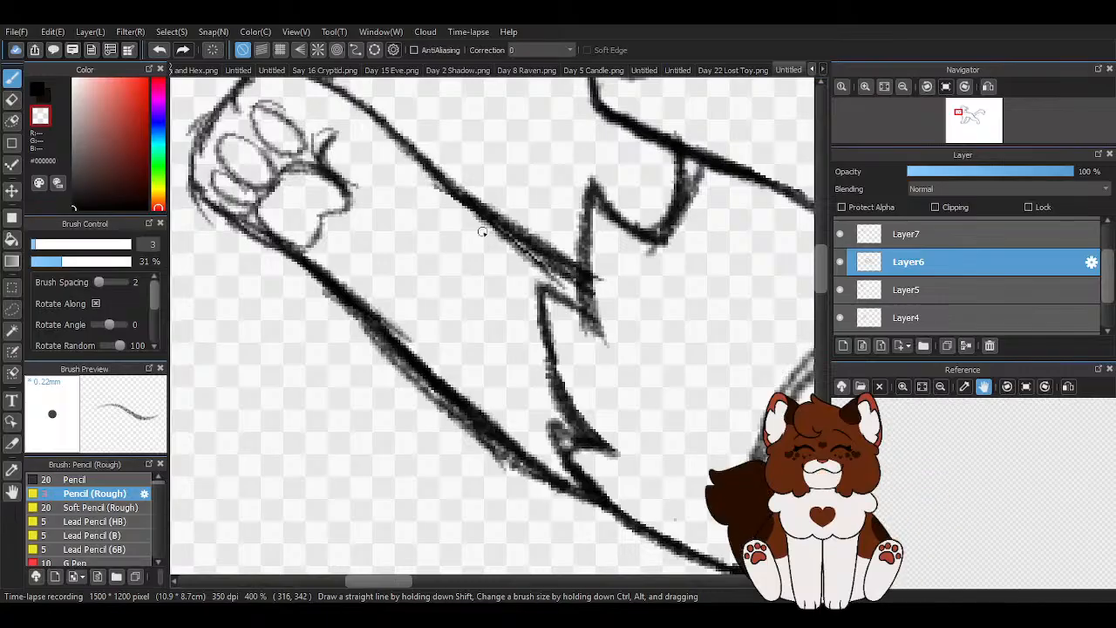
left_click(841, 293)
left_click(840, 289)
left_click(901, 288)
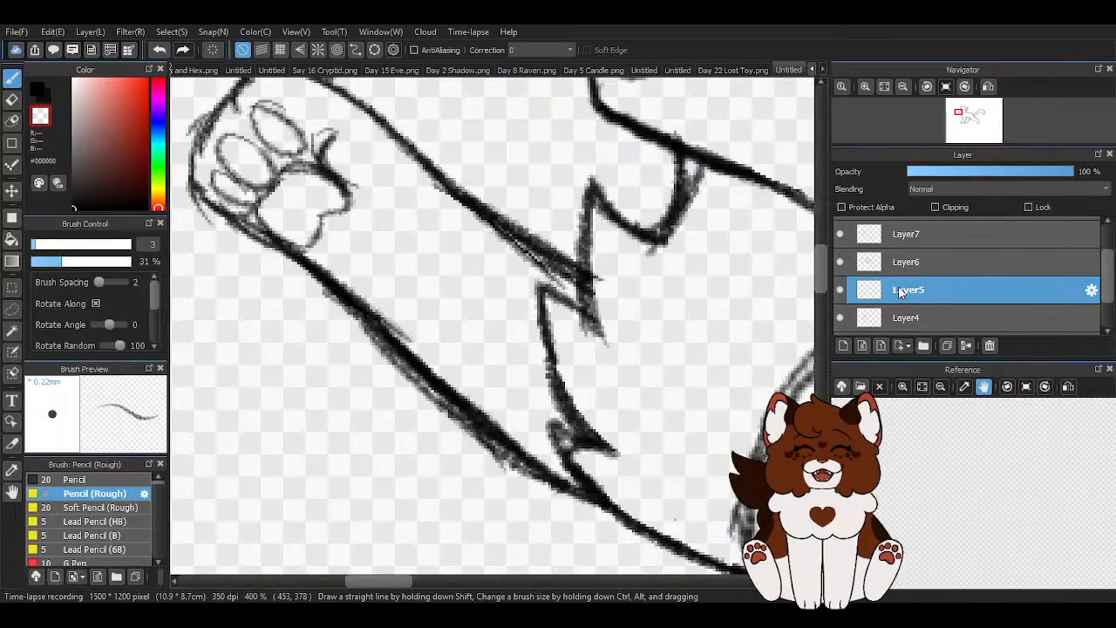
left_click_drag(443, 204, 580, 297)
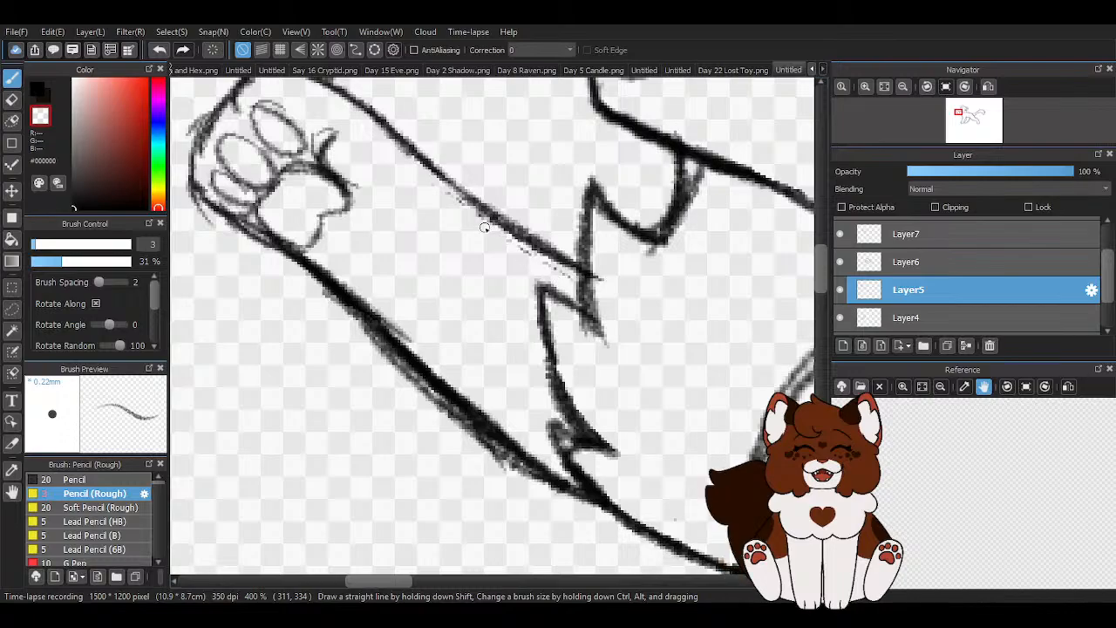
- Clean the excess strokes from the raised foreleg's lower edge with the transparent pencil on Layer5
scroll(418, 228, "down", 2)
scroll(361, 247, "up", 1)
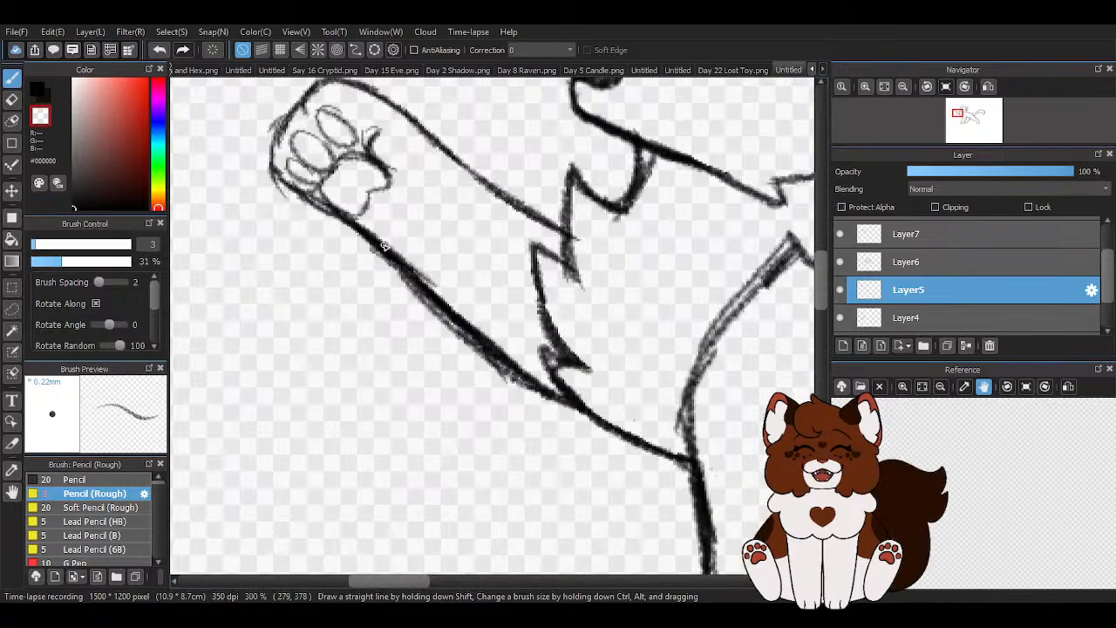
left_click_drag(382, 253, 545, 399)
left_click_drag(464, 345, 554, 397)
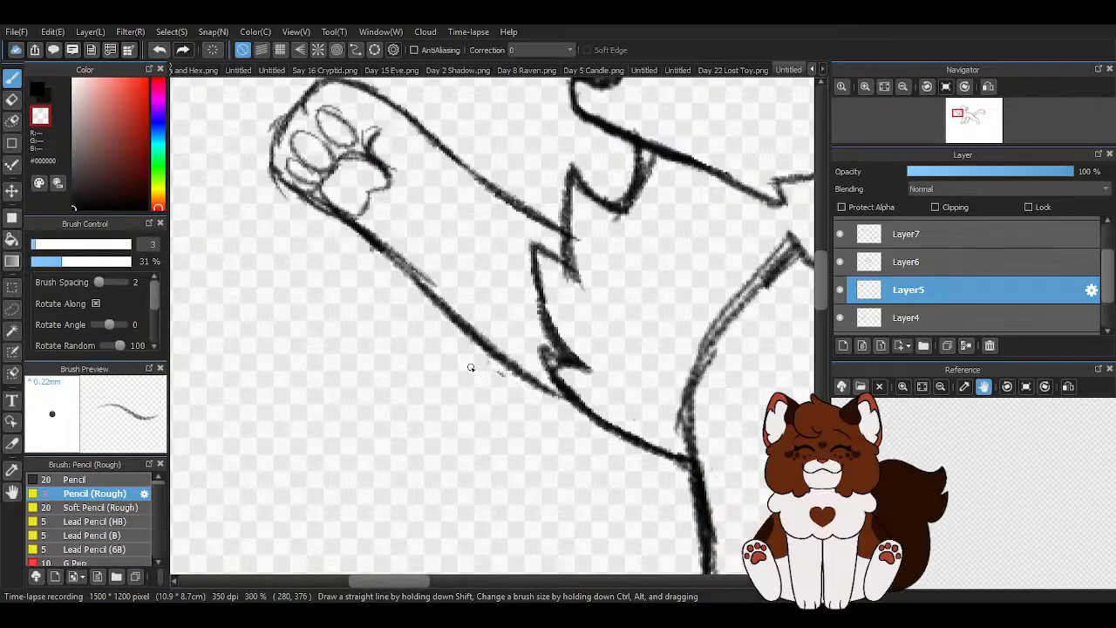
scroll(436, 314, "down", 1)
scroll(400, 271, "down", 1)
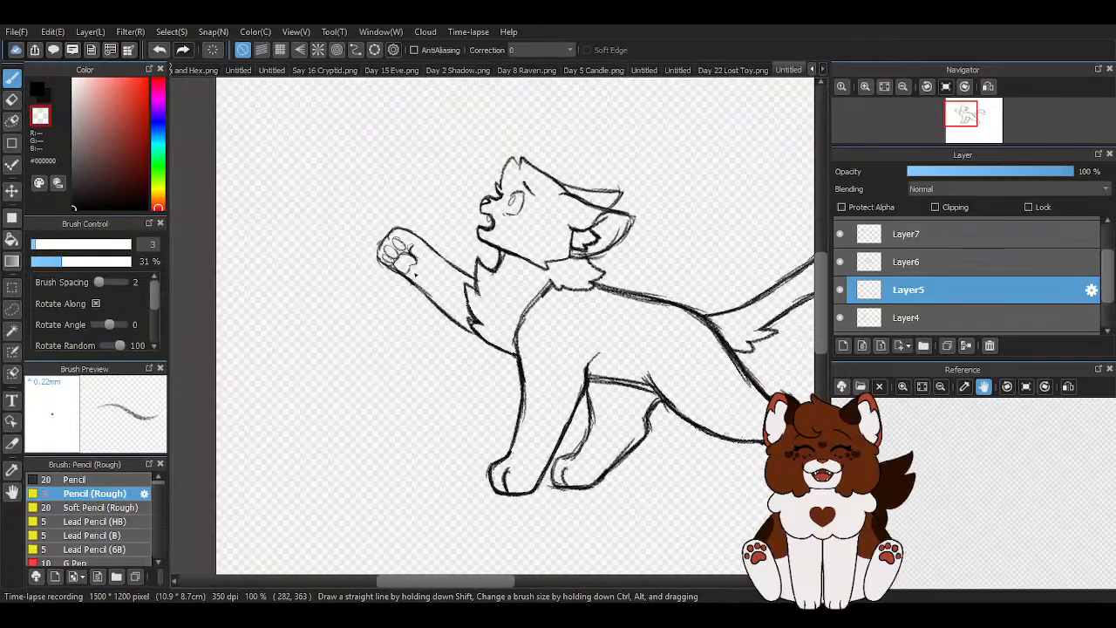
scroll(405, 272, "down", 1)
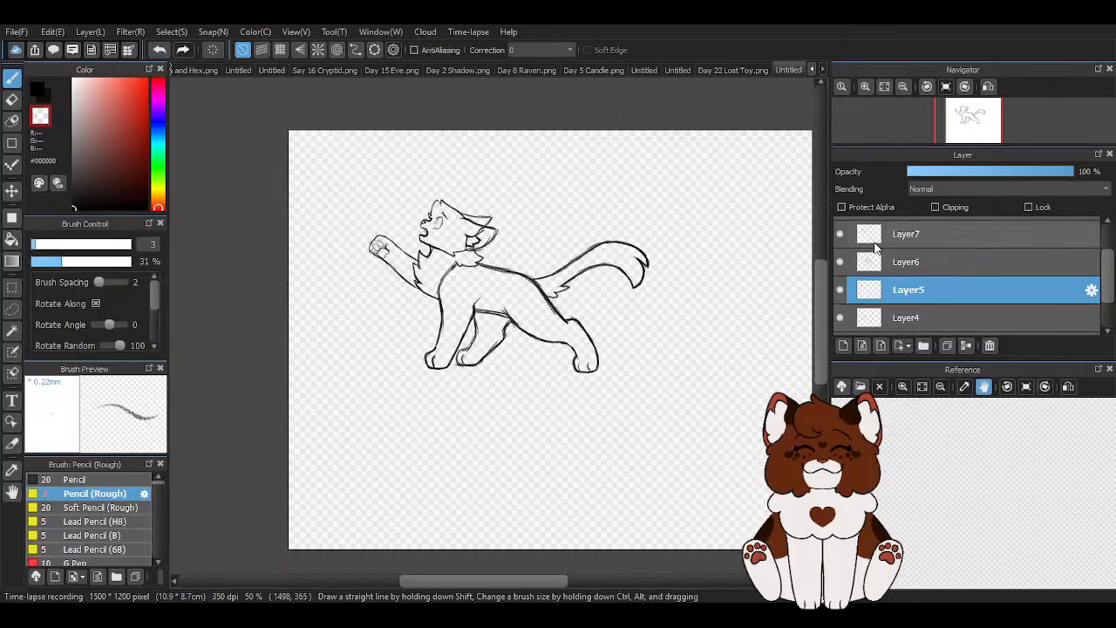
- Select Layer9 as the active layer
scroll(956, 246, "up", 2)
left_click(945, 239)
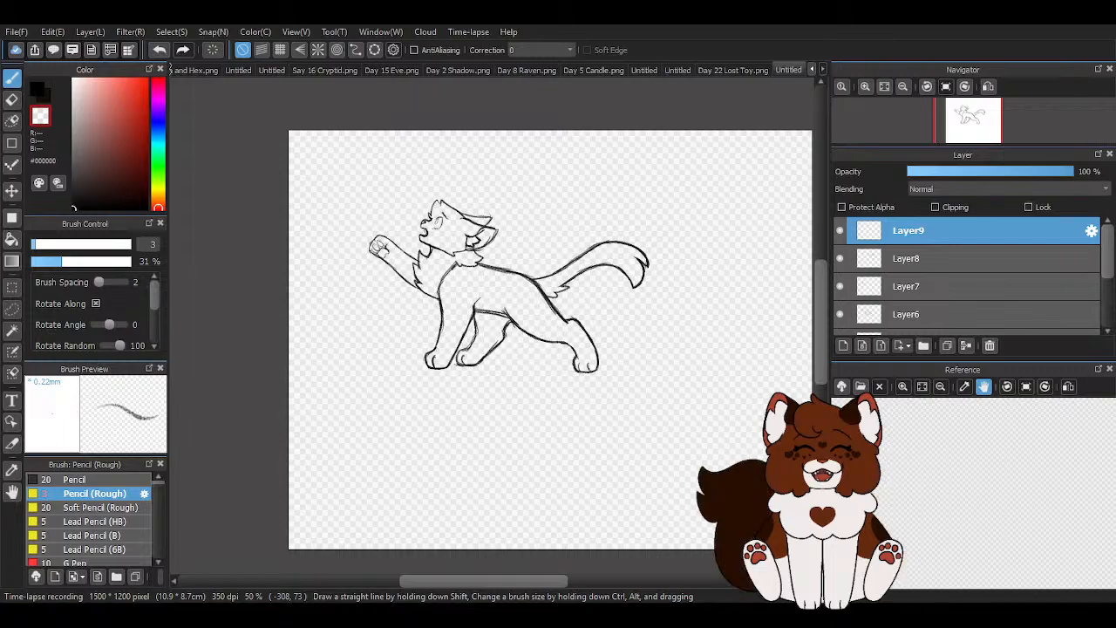
scroll(475, 234, "up", 1)
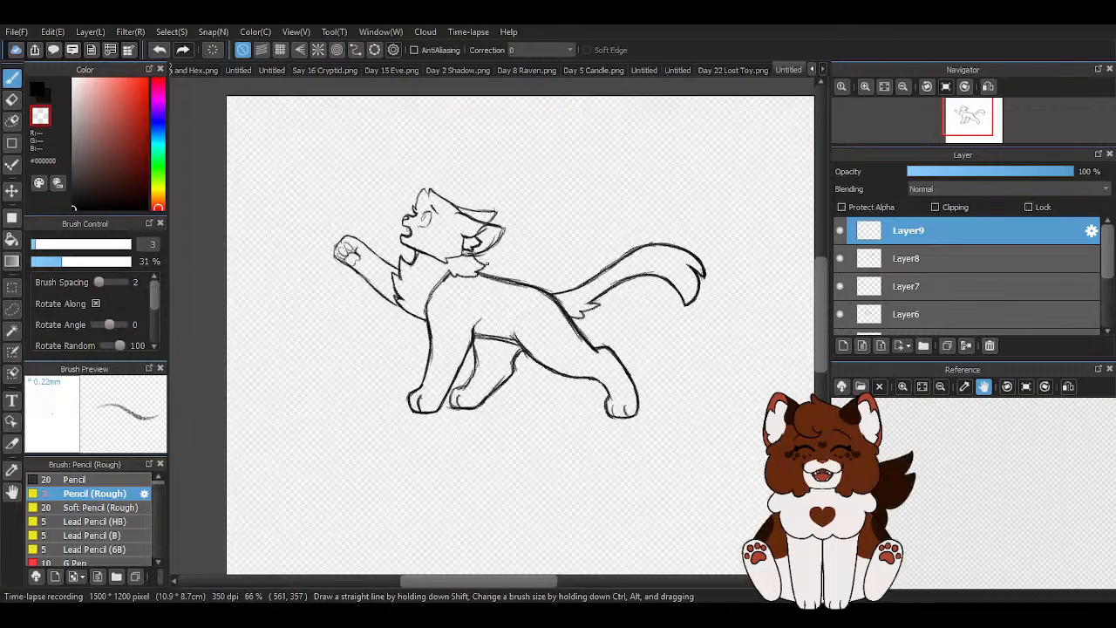
- Examine the whole figure and its head up close for remaining stray or doubled sketch lines
scroll(486, 263, "up", 3)
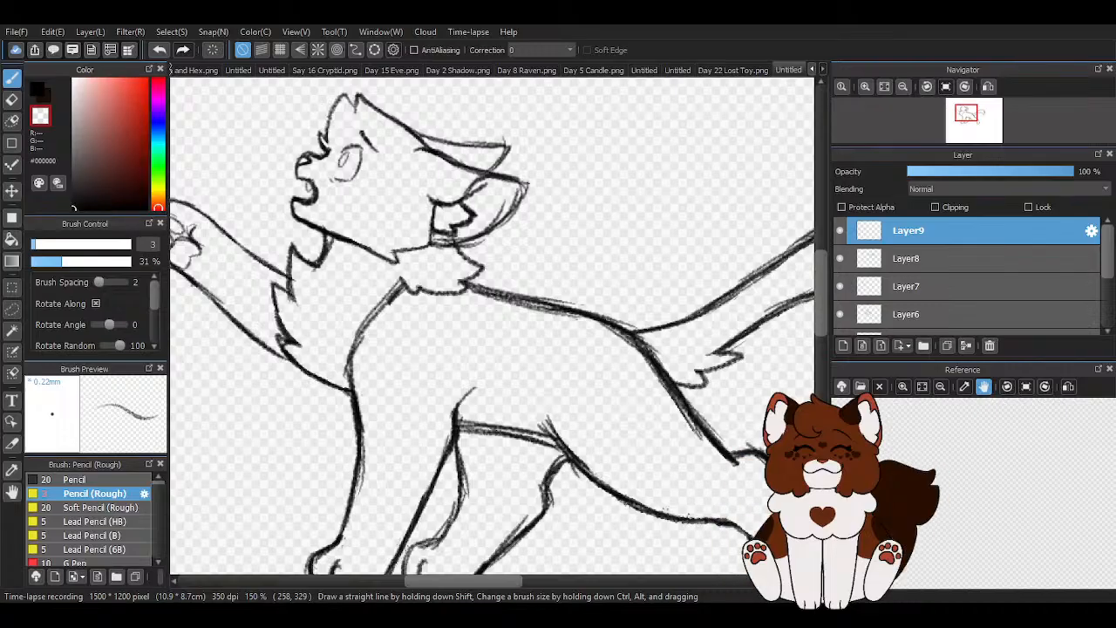
scroll(468, 247, "down", 2)
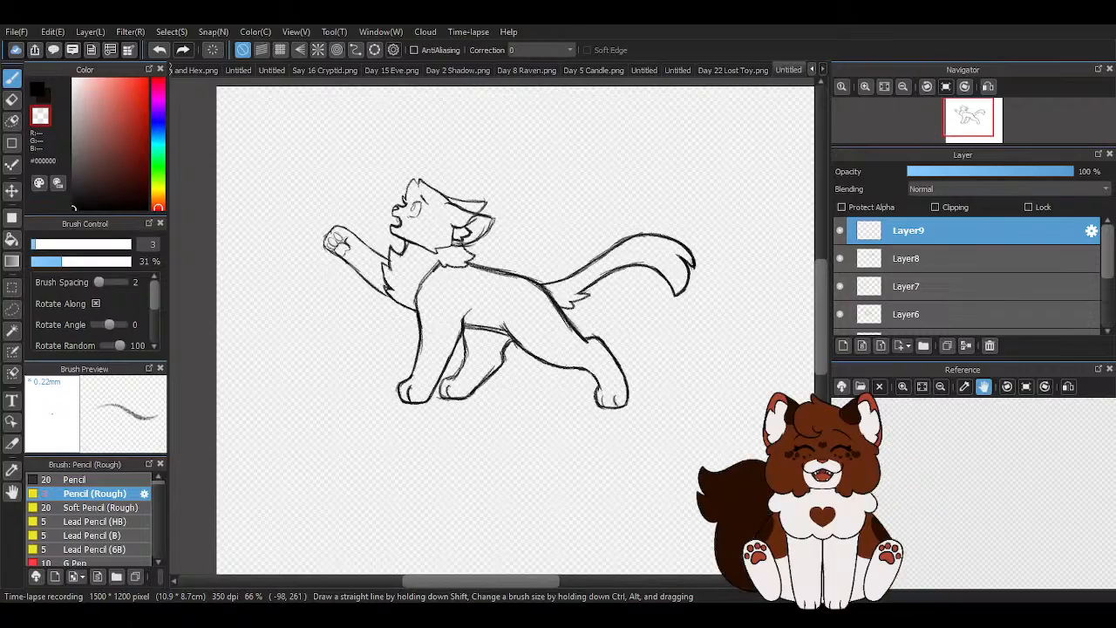
scroll(441, 270, "down", 1)
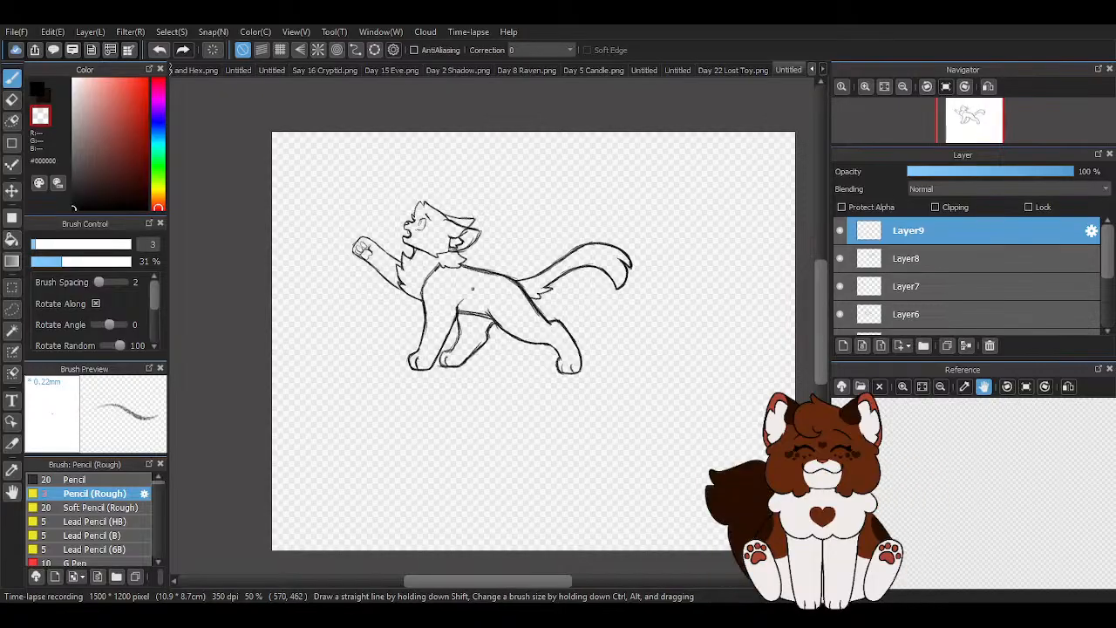
scroll(473, 253, "up", 1)
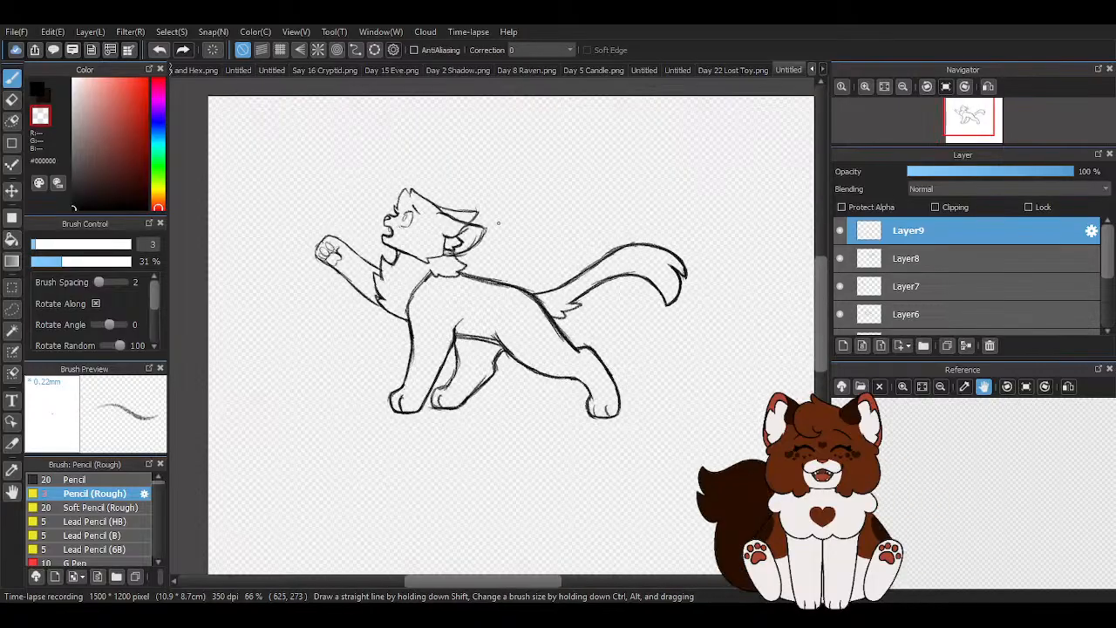
scroll(495, 221, "up", 1)
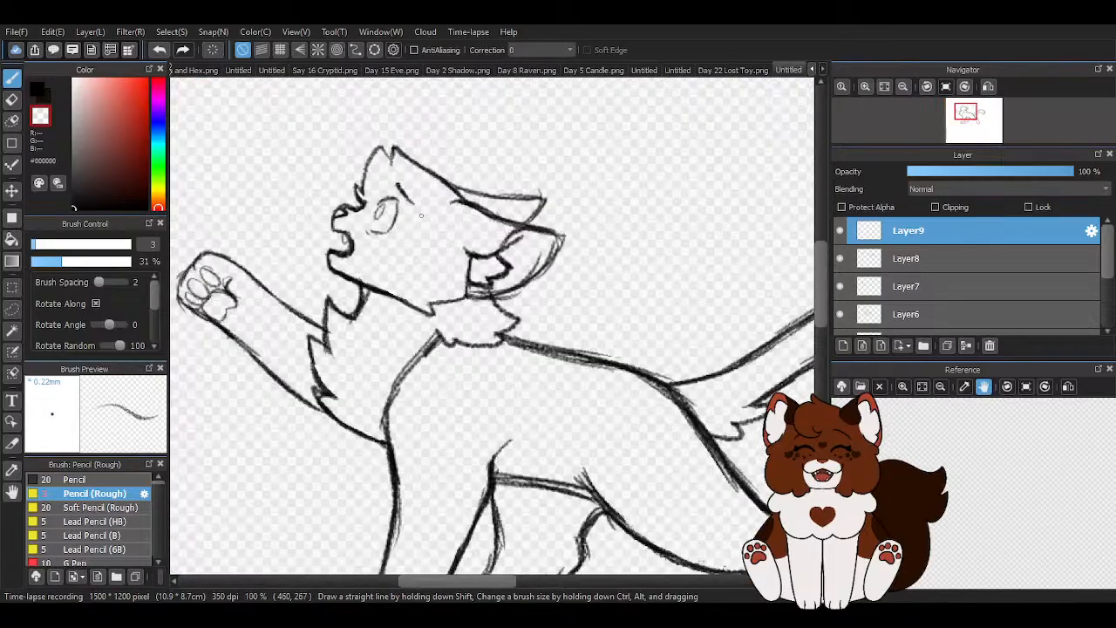
scroll(421, 215, "up", 1)
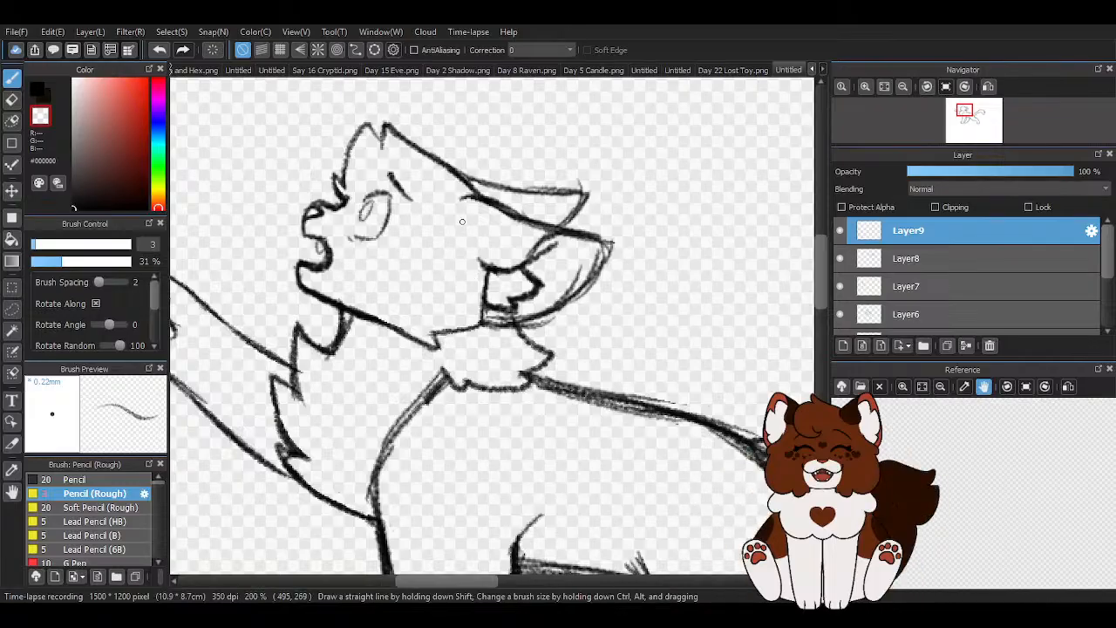
scroll(465, 221, "down", 3)
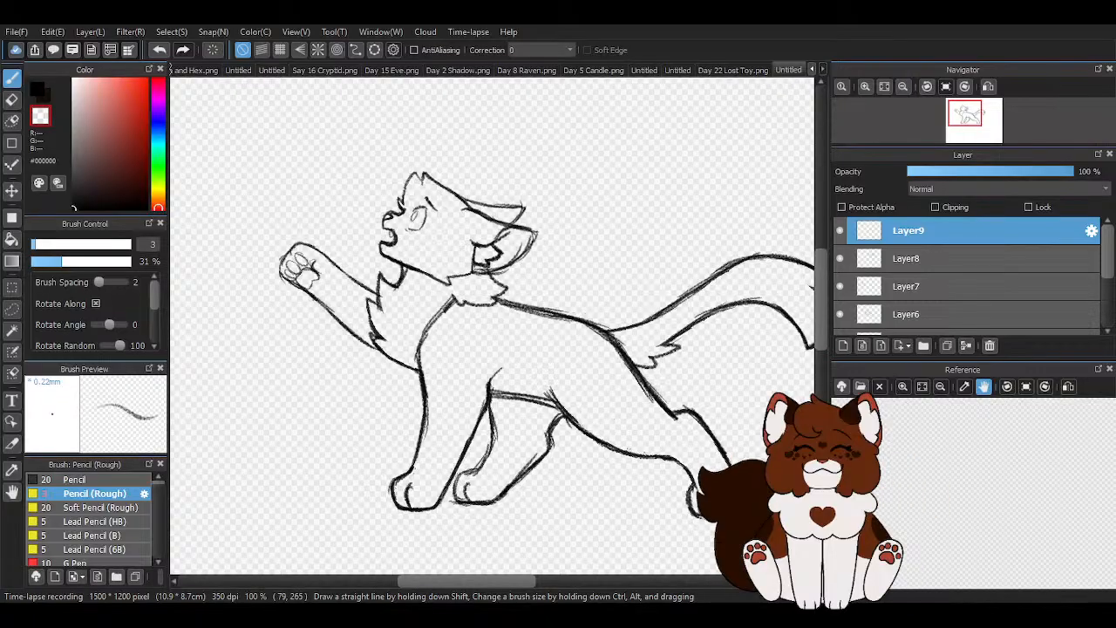
scroll(301, 246, "down", 1)
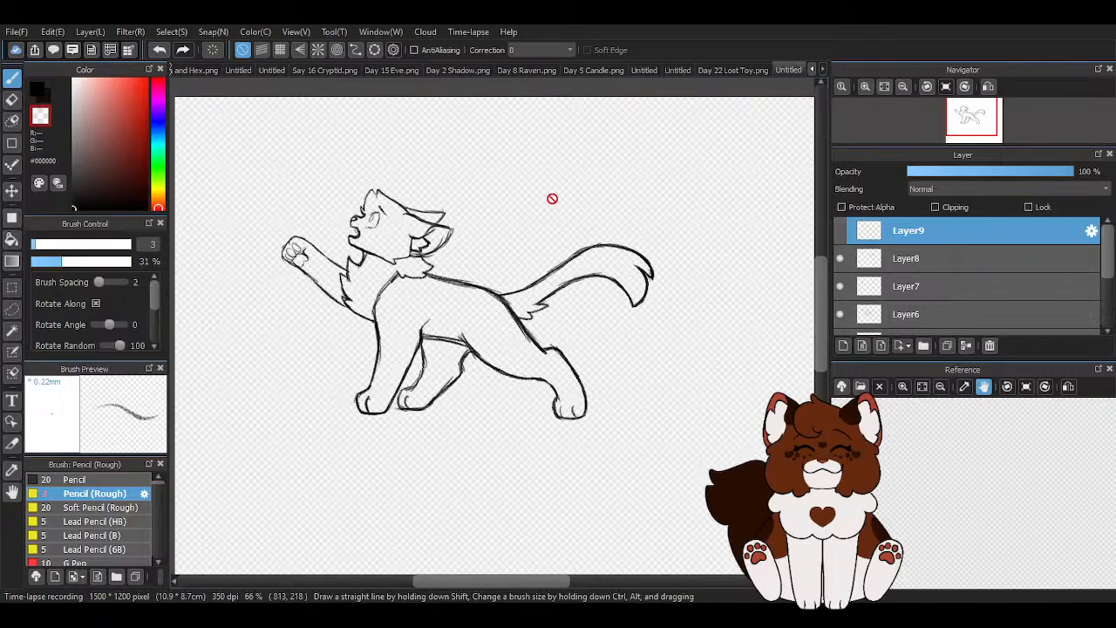
scroll(563, 199, "down", 1)
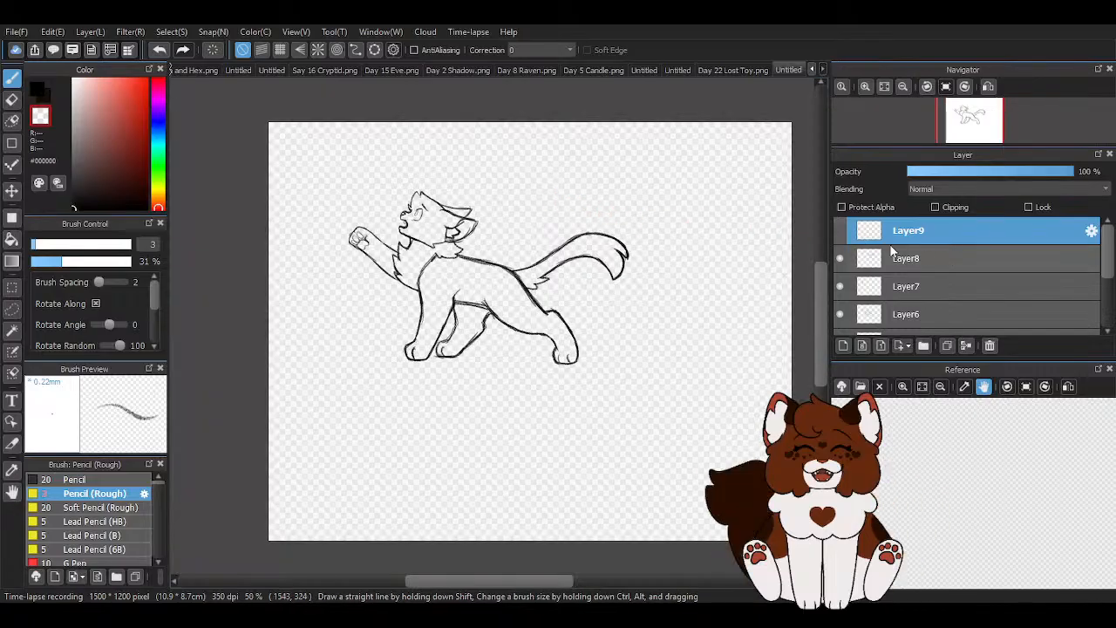
- Show Layer9 again and merge the sketch layers from Layer8 down into the single layer Layer2
left_click(839, 231)
left_click(941, 270)
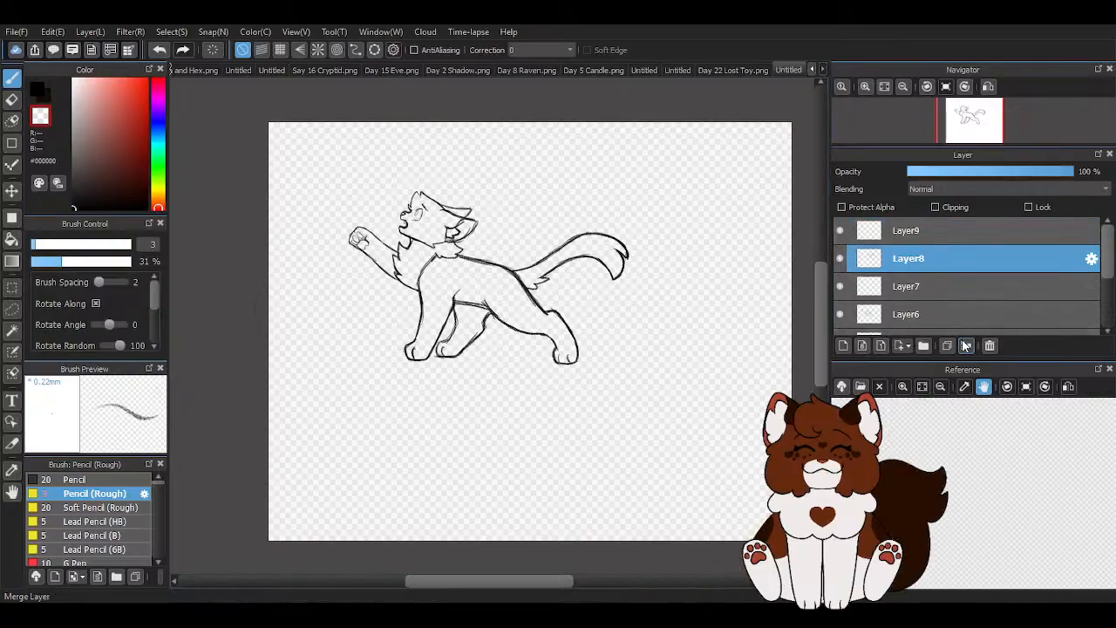
left_click(965, 345)
left_click(965, 345)
left_click(965, 345)
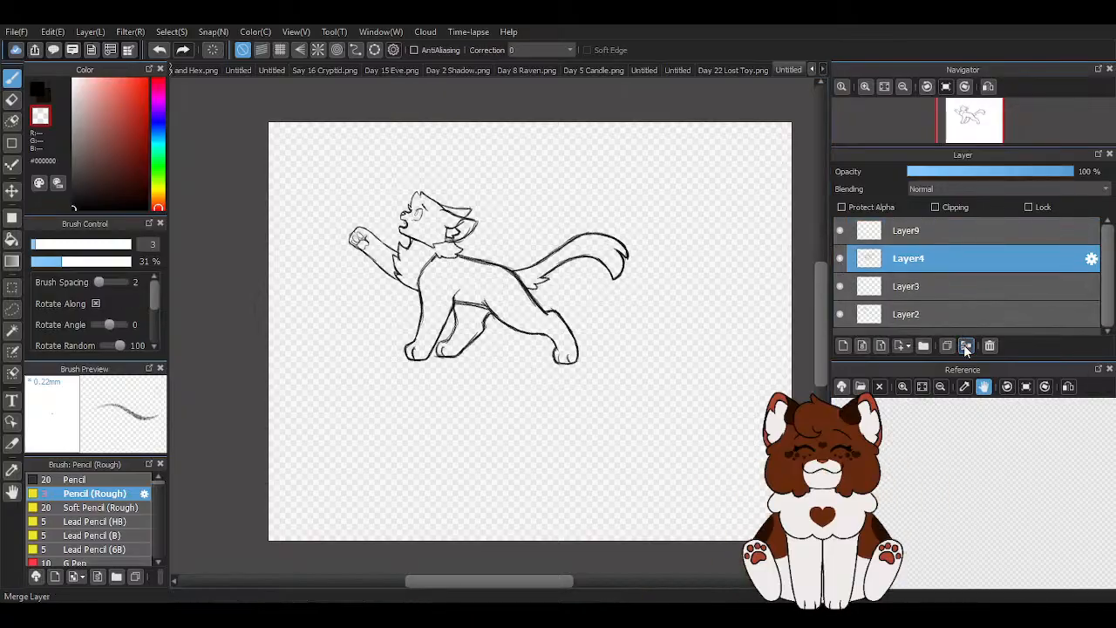
left_click(965, 346)
left_click(965, 345)
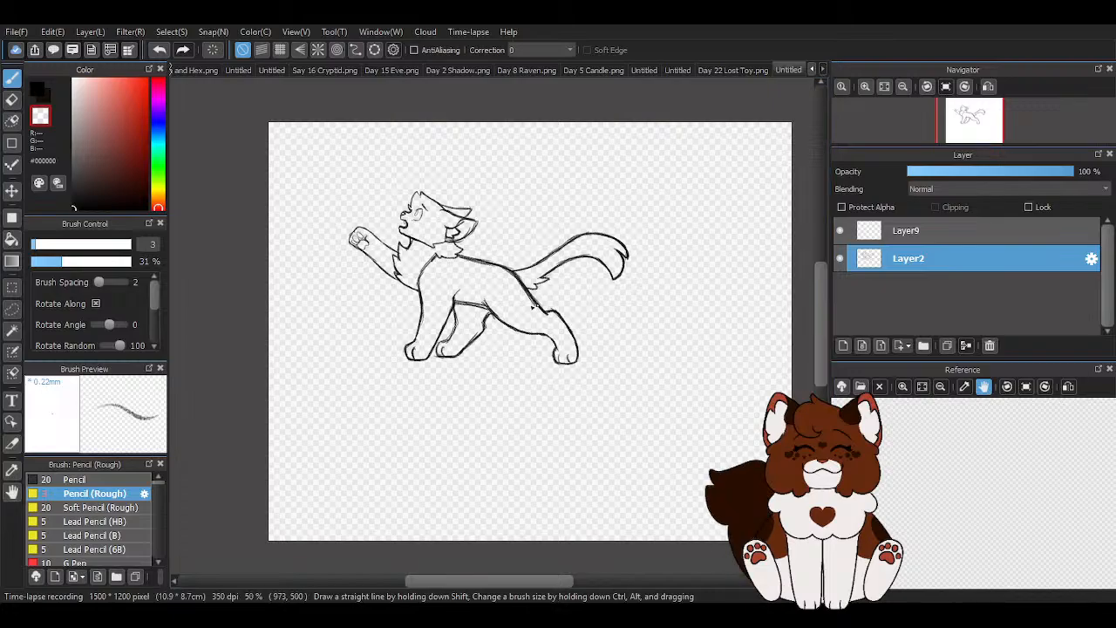
scroll(224, 245, "down", 1)
scroll(379, 267, "up", 1)
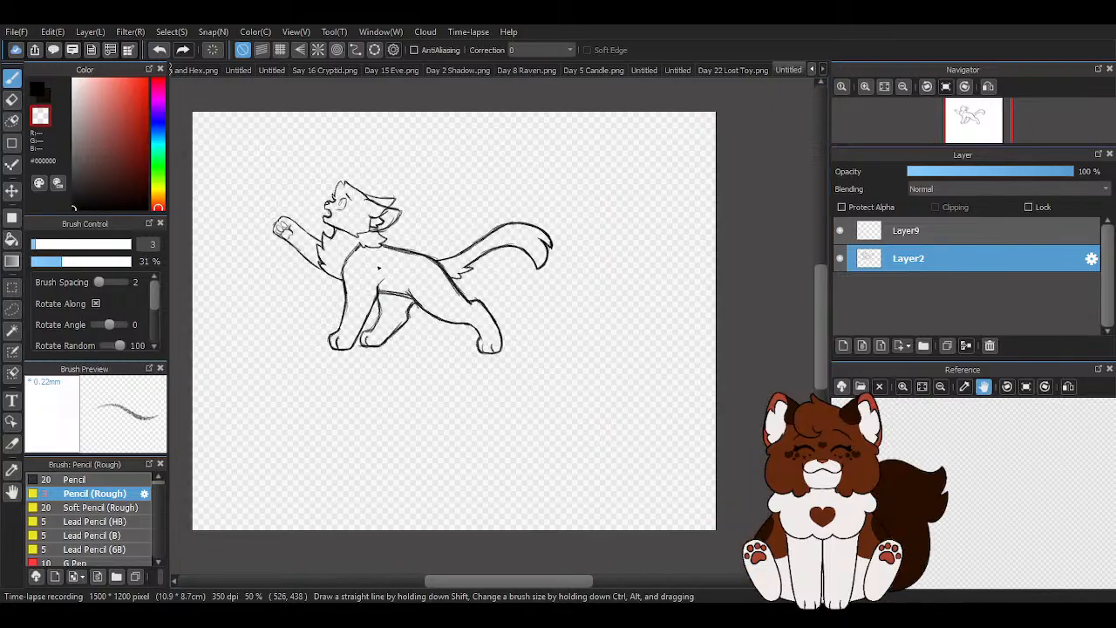
key("ctrl+t")
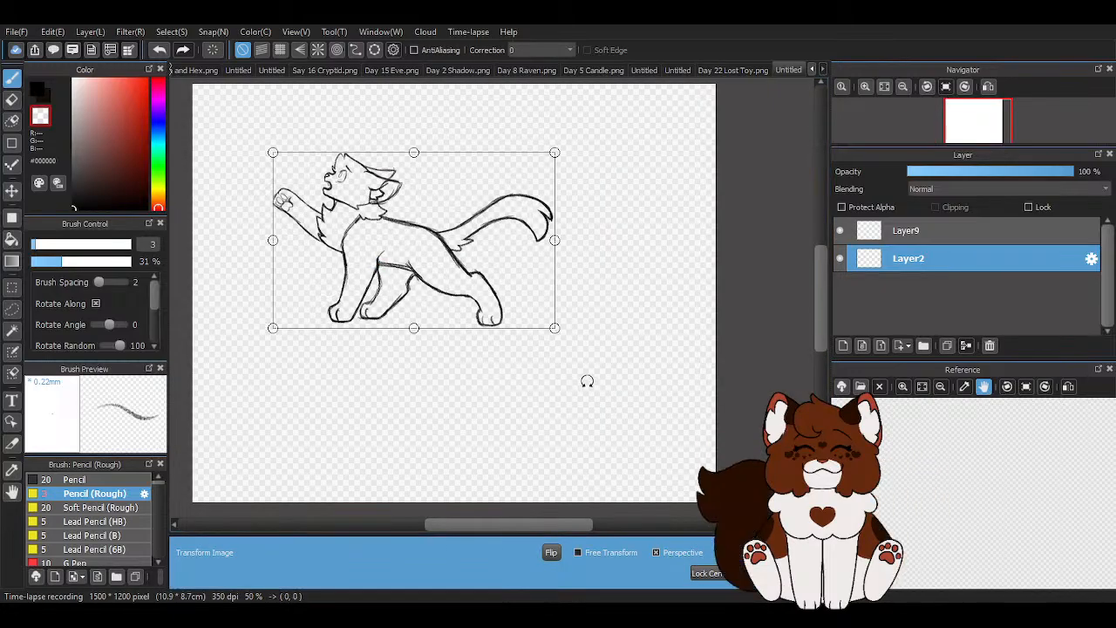
key("Return")
- Copy the character artwork from Day 8 Raven.png and paste it into the untitled sketch document
left_click(730, 70)
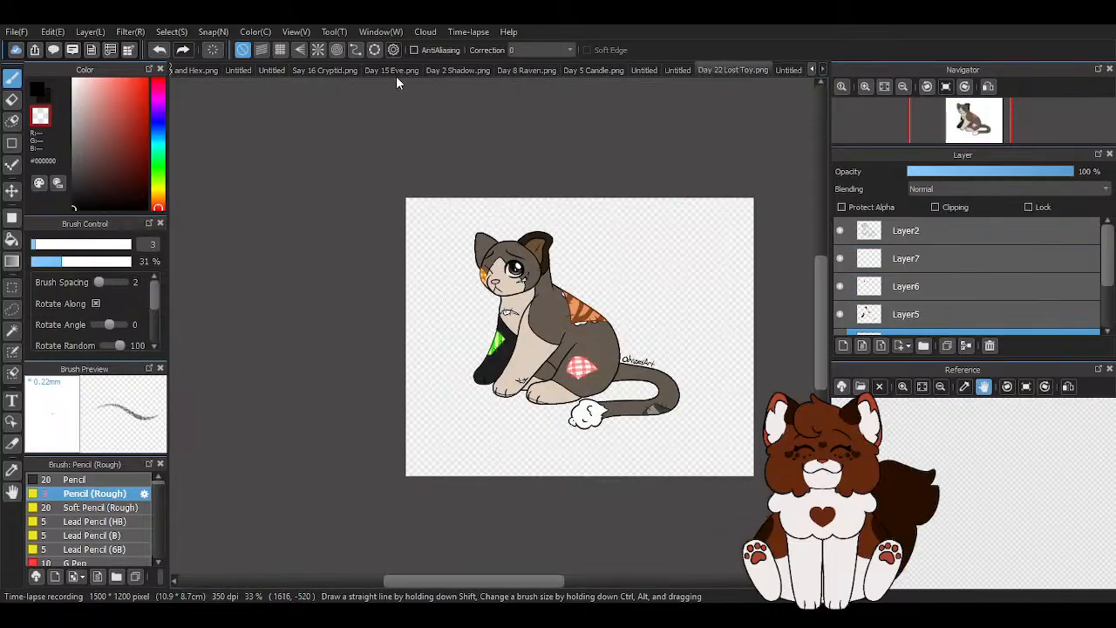
left_click(506, 70)
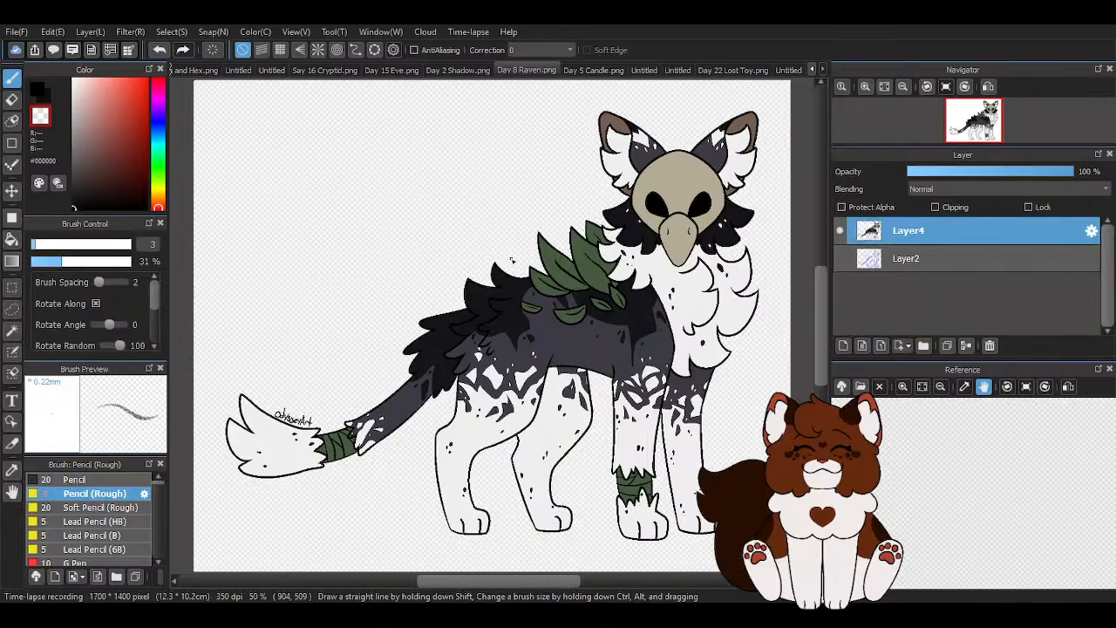
left_click(716, 70)
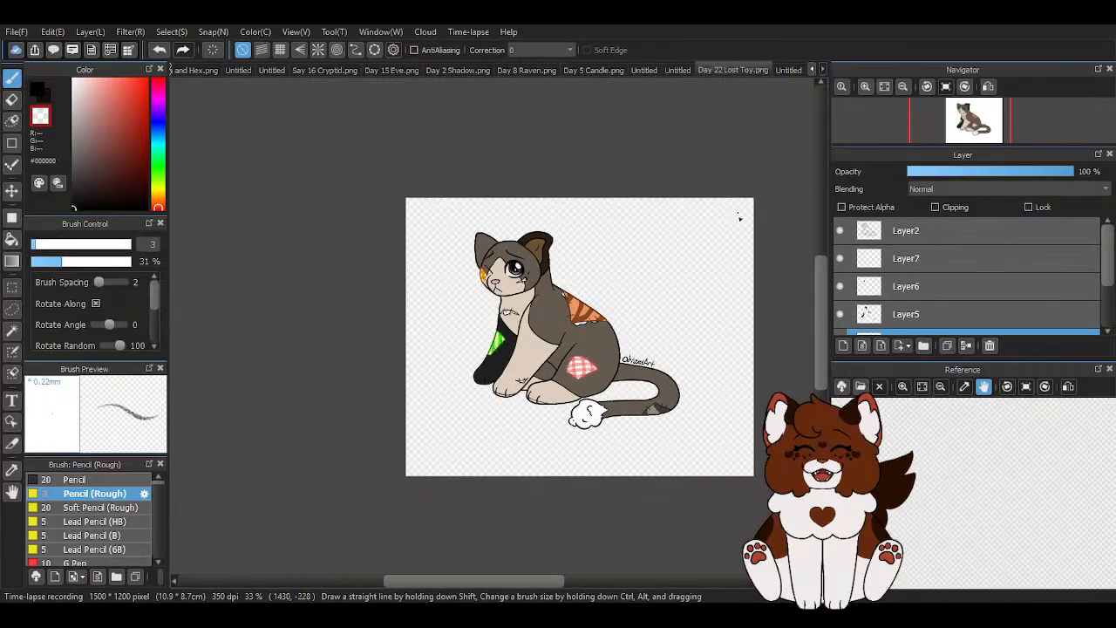
scroll(687, 271, "up", 1)
scroll(572, 213, "down", 1)
scroll(578, 261, "up", 1)
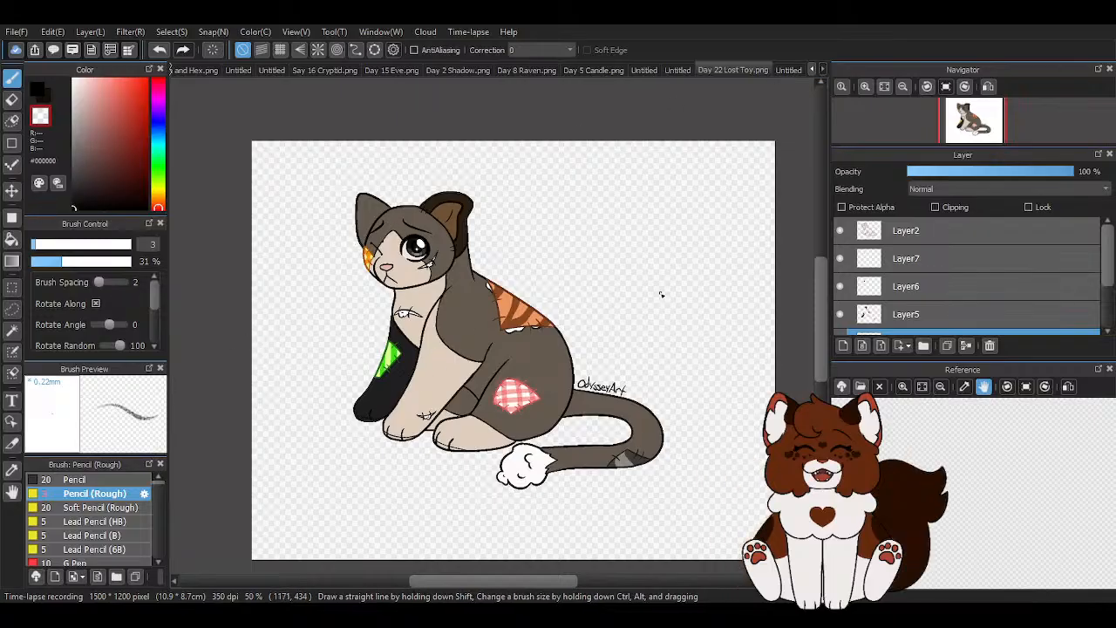
left_click(786, 68)
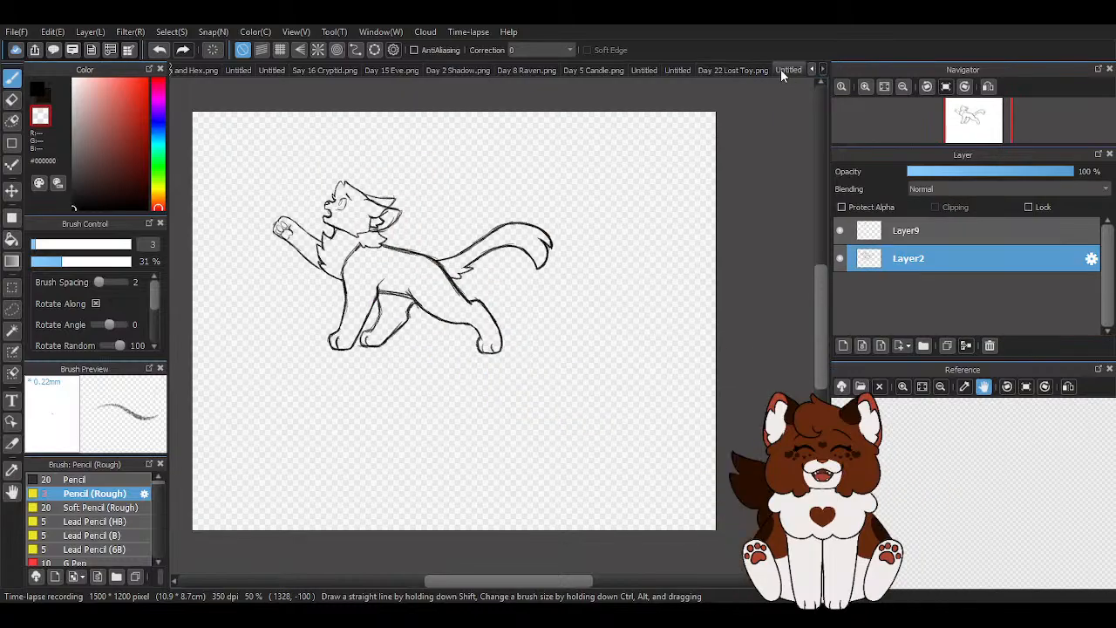
key("ctrl+v")
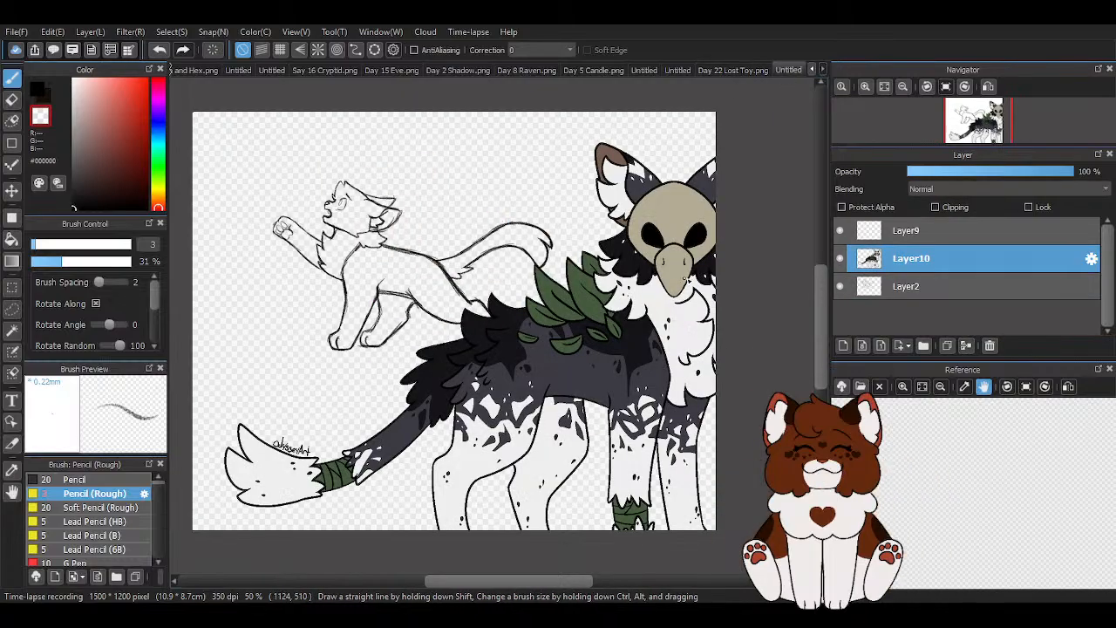
- Move the pasted raven character up and left on the canvas and place Layer2 above it in the layer order
left_click(11, 190)
left_click_drag(516, 379, 465, 339)
left_click_drag(872, 286, 897, 253)
key("ctrl+t")
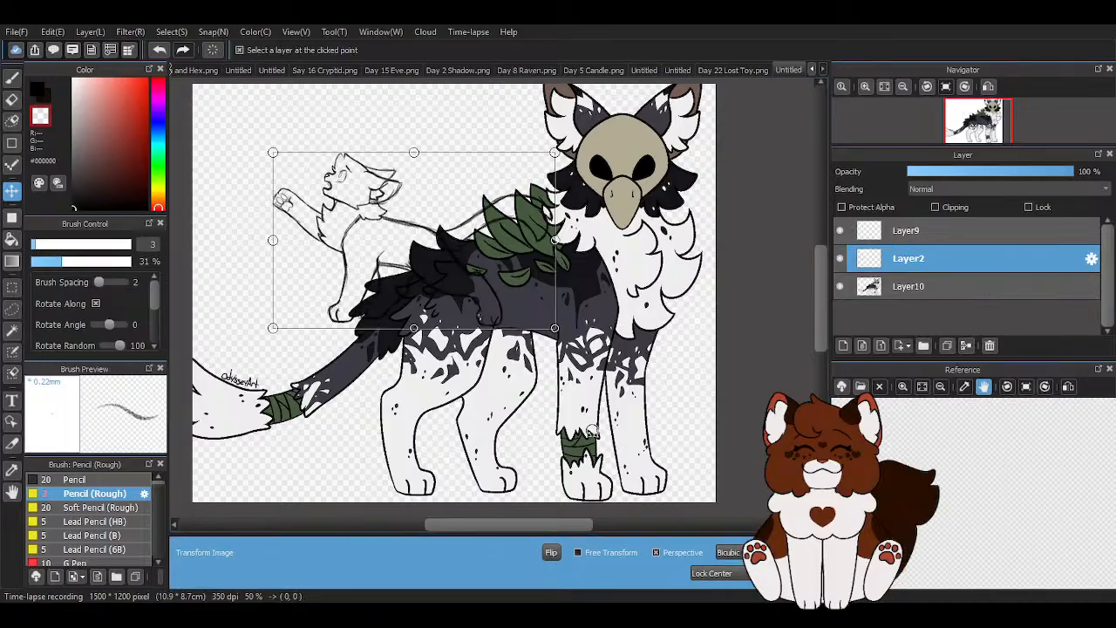
scroll(665, 410, "down", 1)
left_click_drag(566, 340, 666, 376)
mouse_move(491, 311)
left_mouse_down()
mouse_move(508, 319)
mouse_move(520, 381)
left_mouse_up()
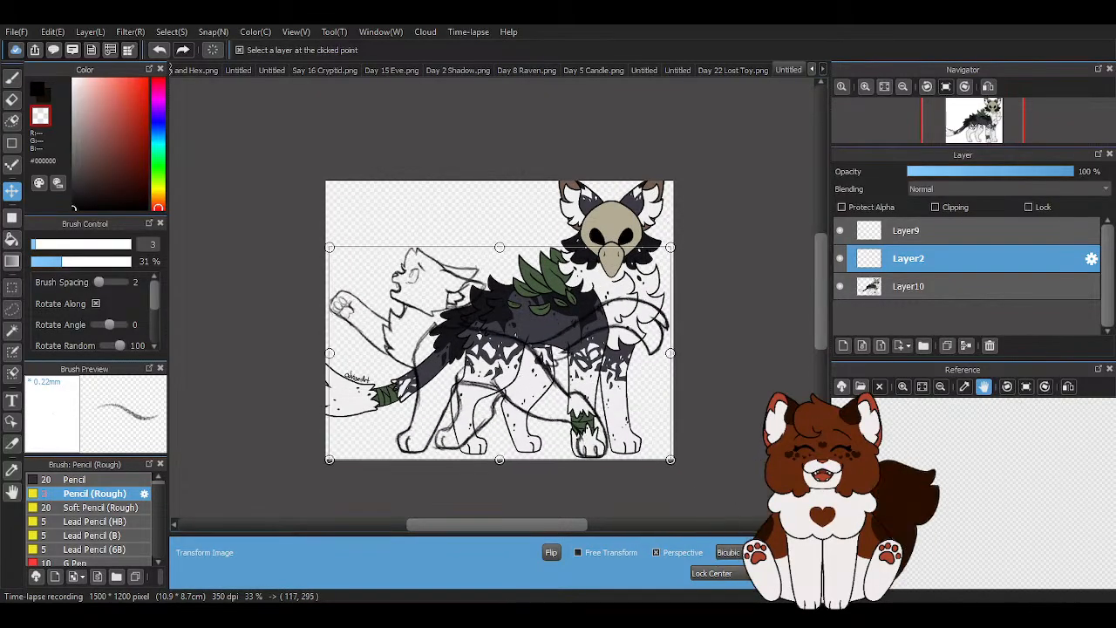
key("Escape")
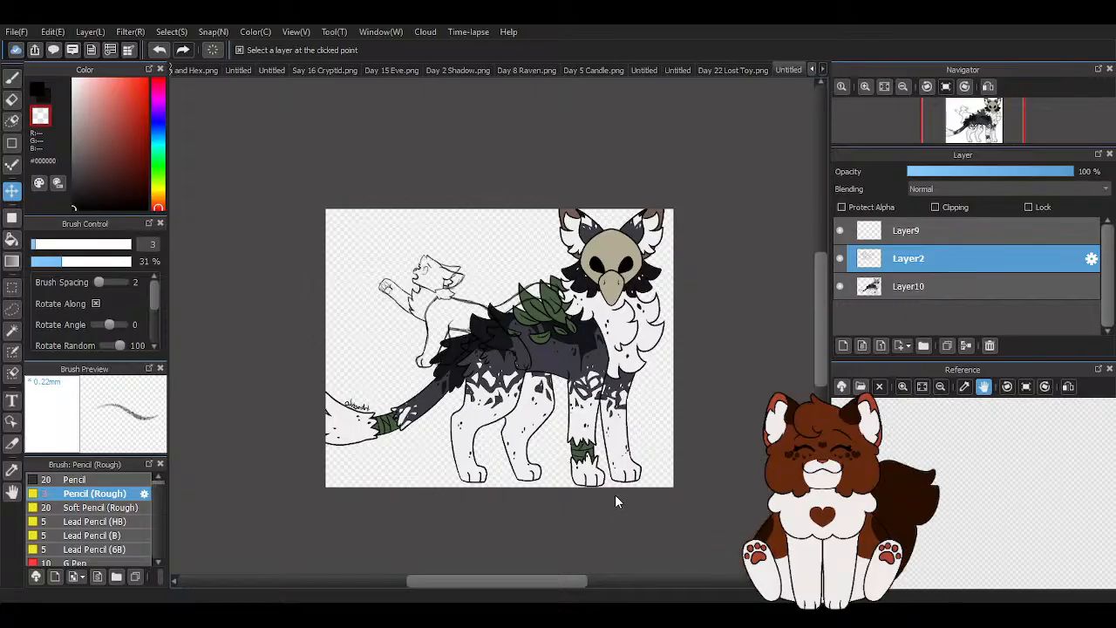
- Resize the canvas to 1800 × 1200 pixels and make Layer2 the active layer
left_click(528, 395)
left_click(922, 231)
left_click(928, 256)
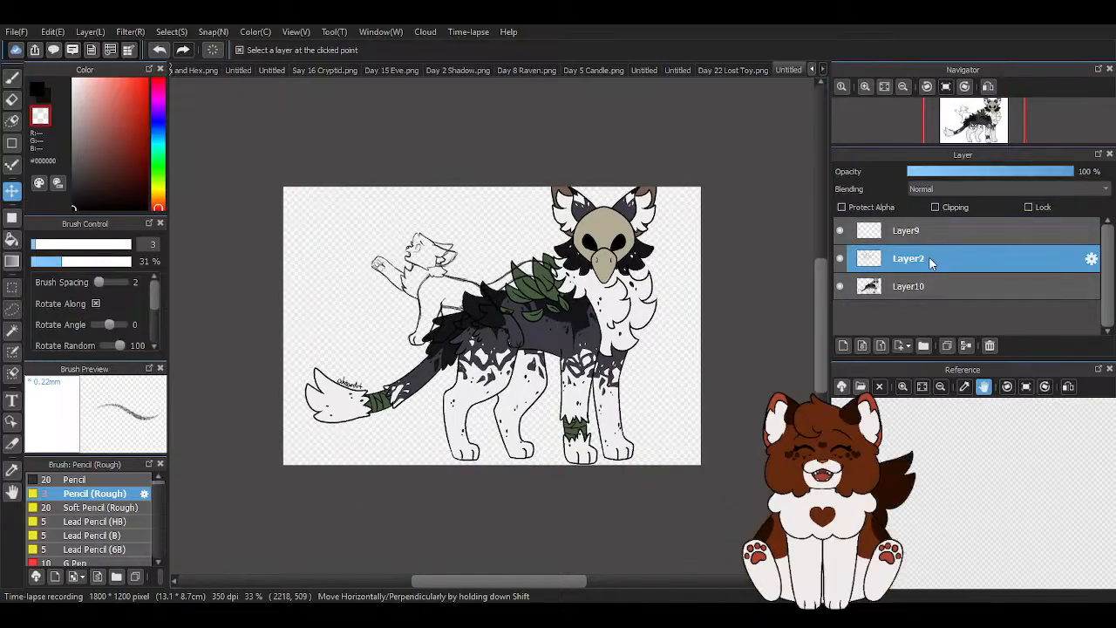
- Enlarge the sketch on Layer2 to span most of the canvas width and align its paws with the raven character's feet
key("ctrl+t")
left_click_drag(558, 320, 672, 354)
left_click_drag(426, 271, 428, 318)
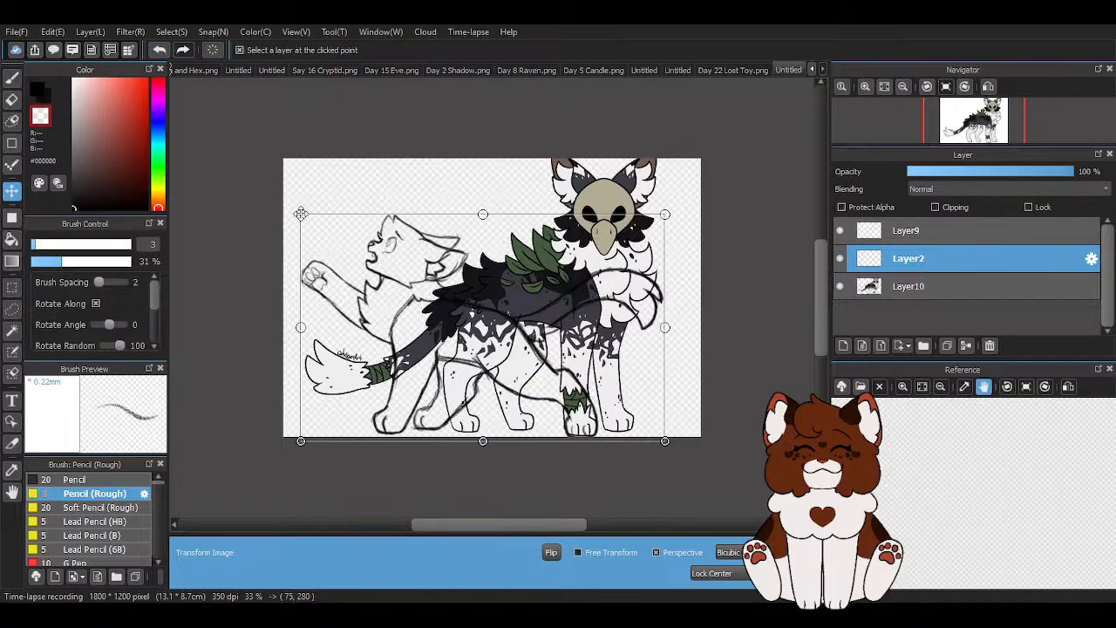
left_click_drag(301, 214, 299, 212)
key("Up")
key("Up")
key("Up")
key("Up")
key("Up")
key("Up")
key("Up")
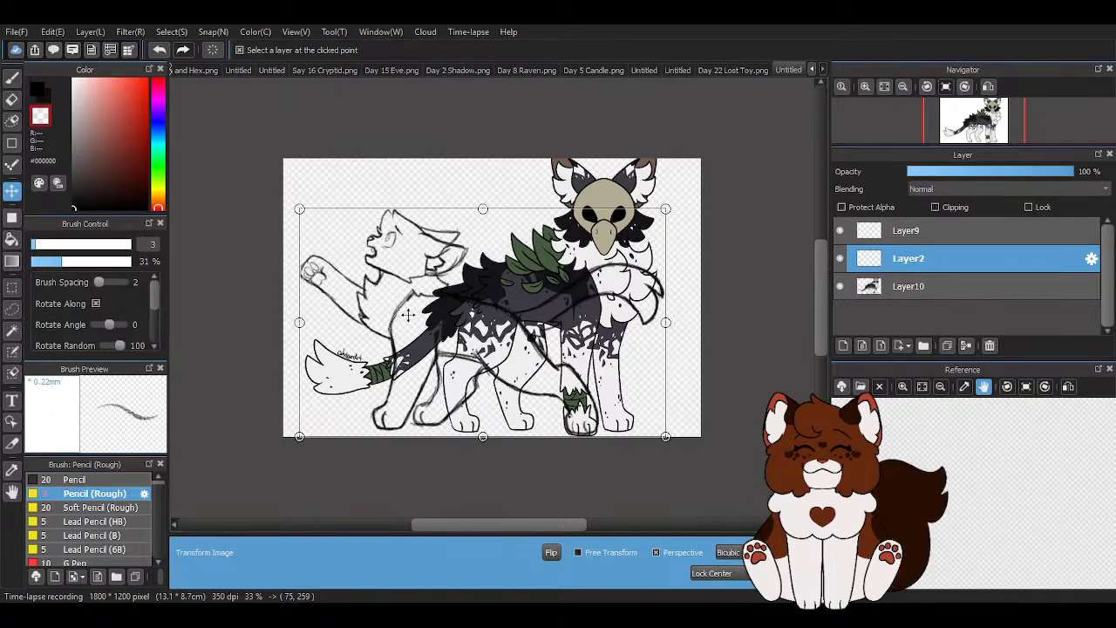
key("Up")
key("Up")
key("Up")
key("Up")
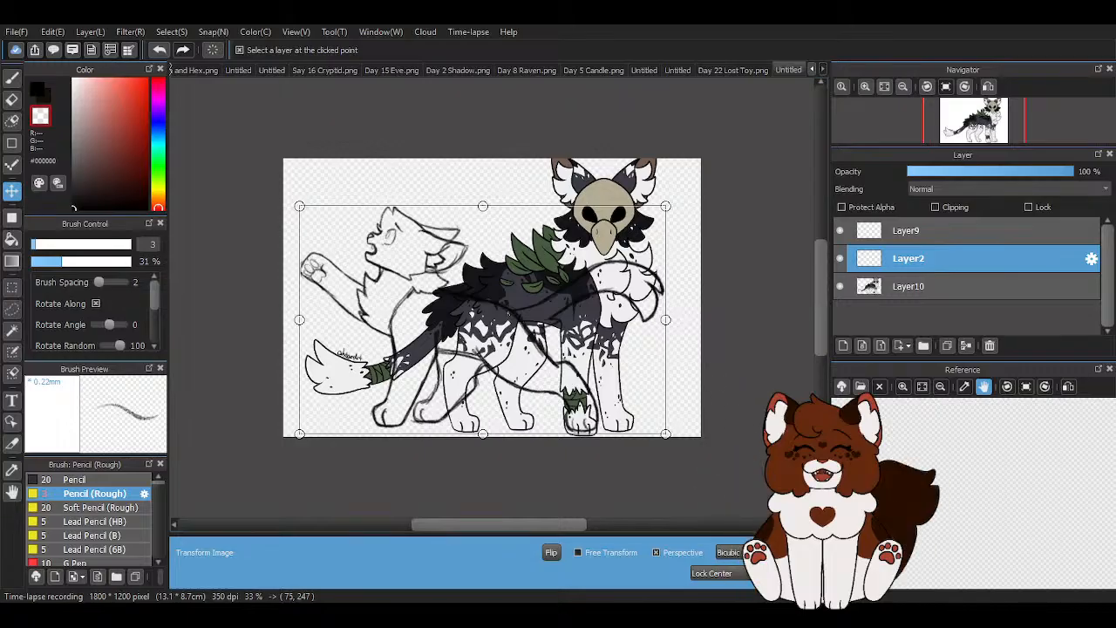
key("Return")
- Check the enlarged sketch with the raven character on Layer10 hidden and shown again
scroll(429, 223, "down", 1)
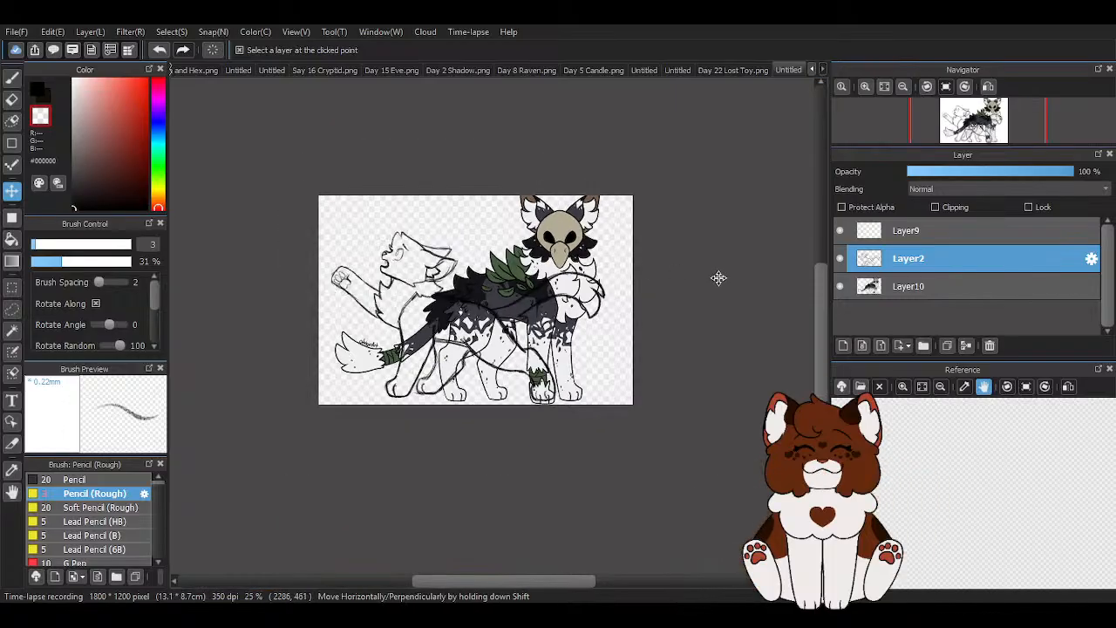
left_click(838, 286)
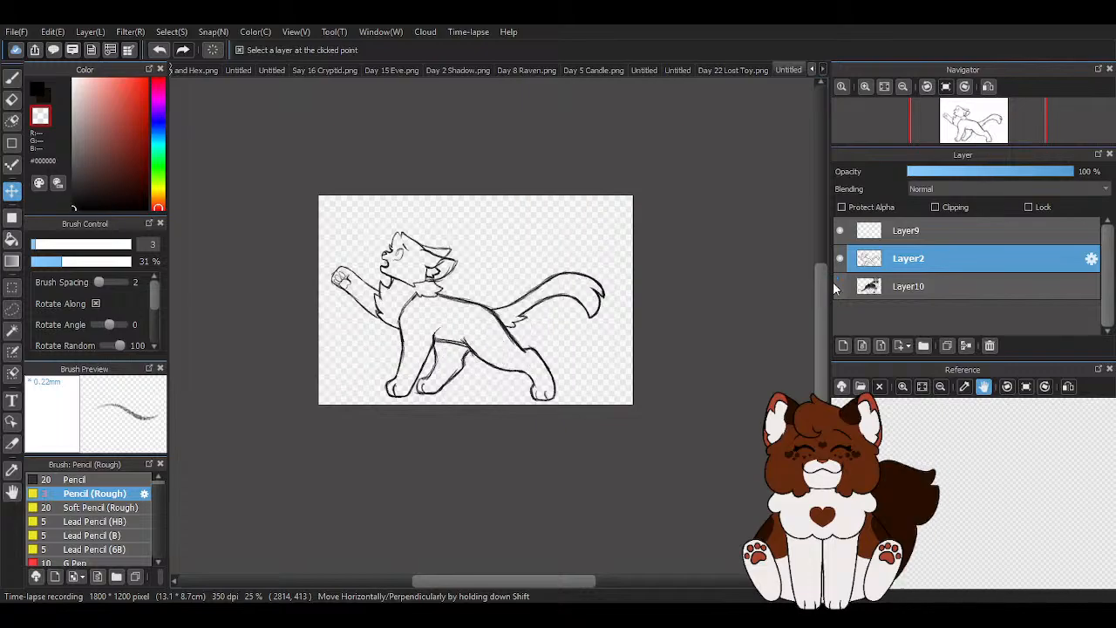
left_click(838, 286)
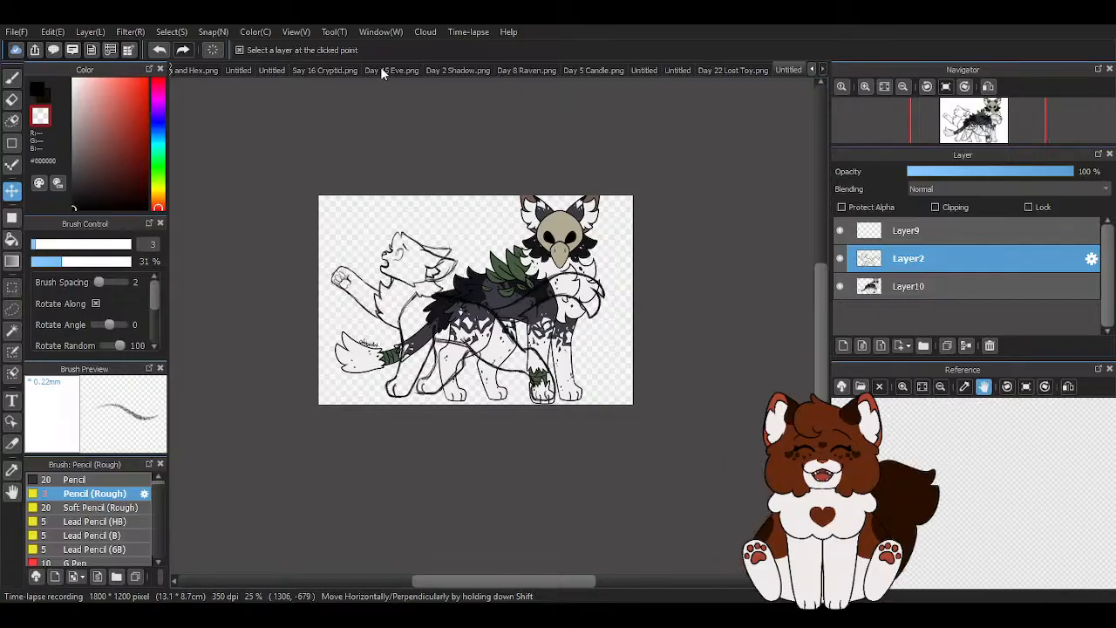
- Copy Layer10's line art from Say 16 Cryptid.png into the untitled sketch document and place it beneath Layer2
left_click(298, 69)
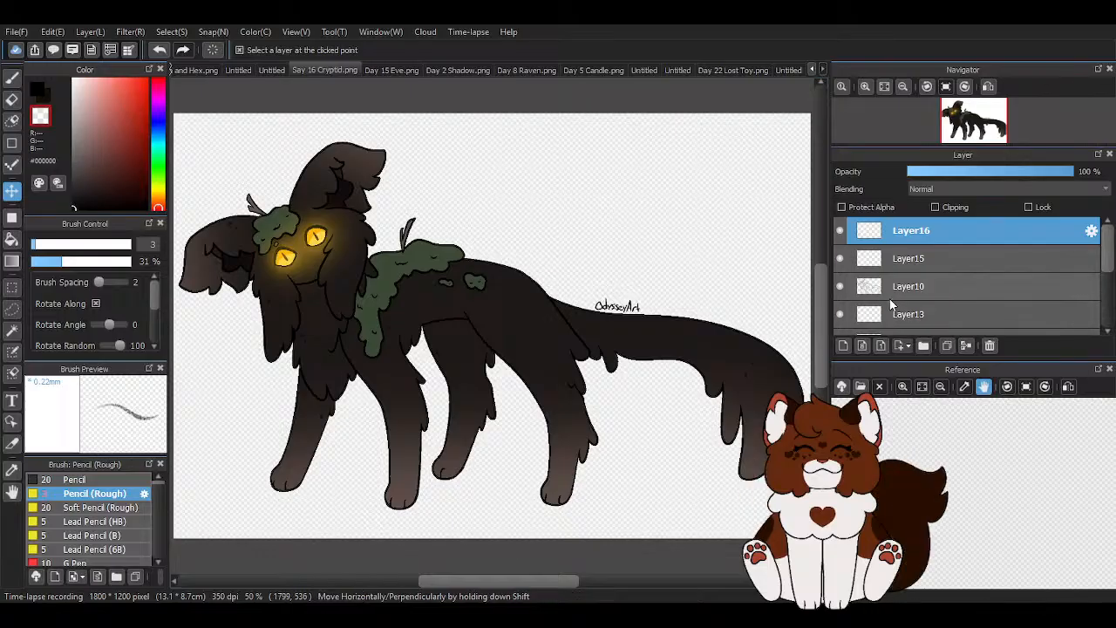
left_click(907, 288)
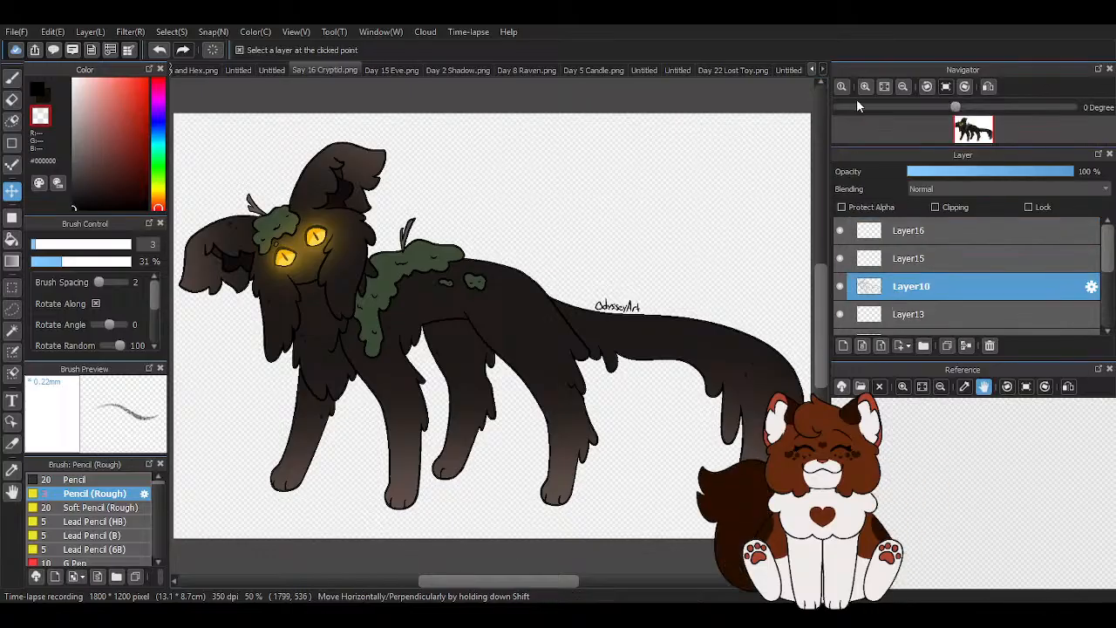
left_click(789, 70)
key("ctrl+v")
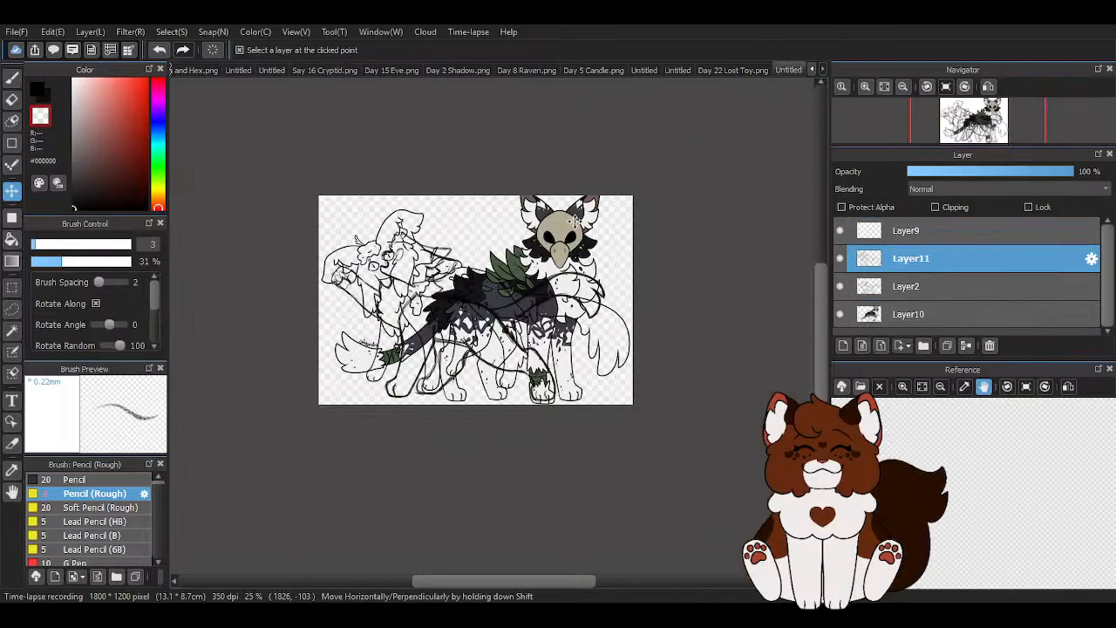
scroll(414, 294, "up", 1)
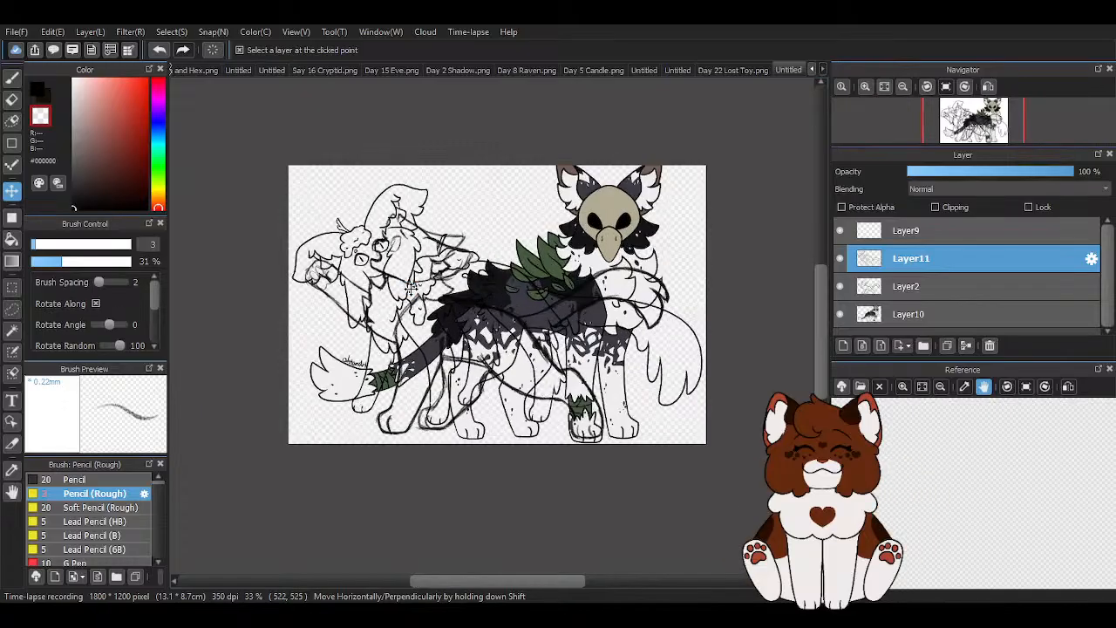
left_click_drag(867, 285, 919, 252)
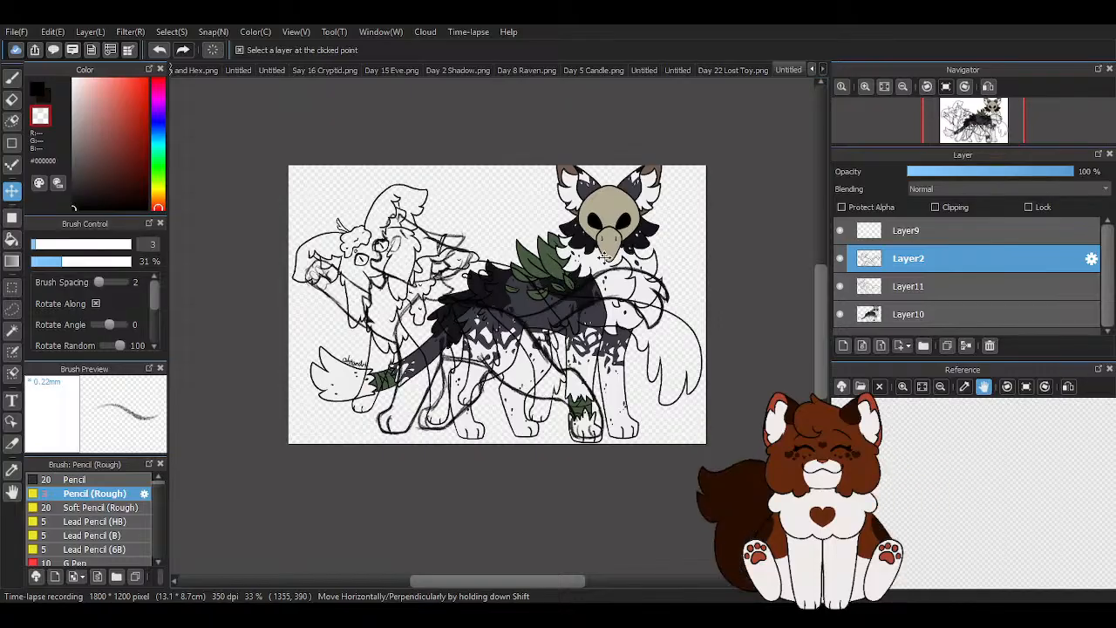
- Delete the reference artwork layers Layer11 and Layer10 from the sketch document
left_click(937, 287)
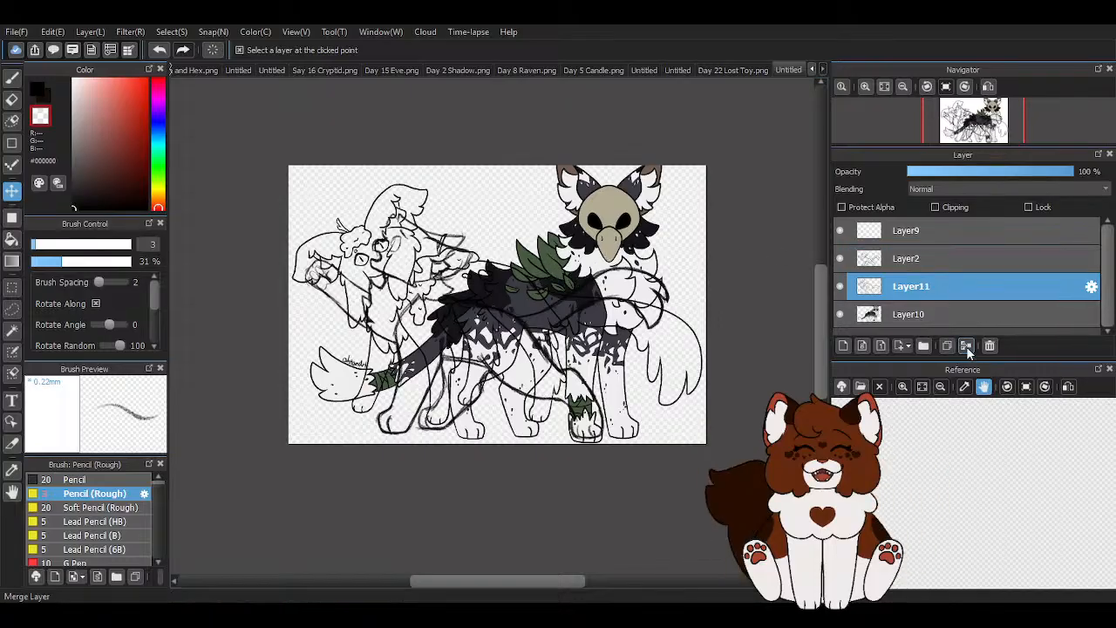
left_click(989, 347)
left_click(960, 297)
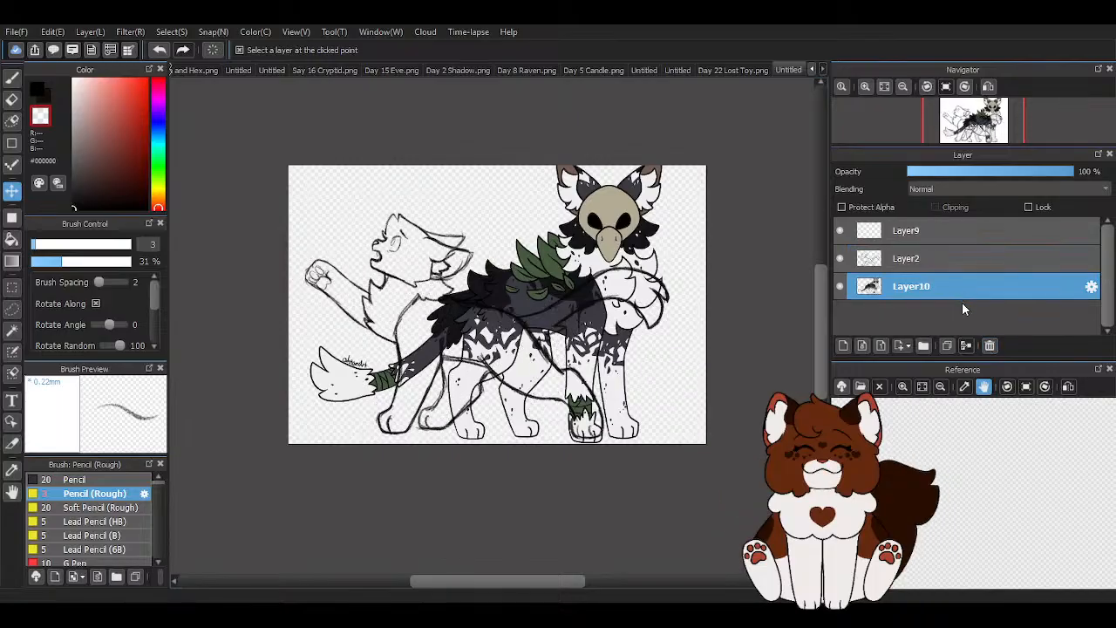
left_click(992, 346)
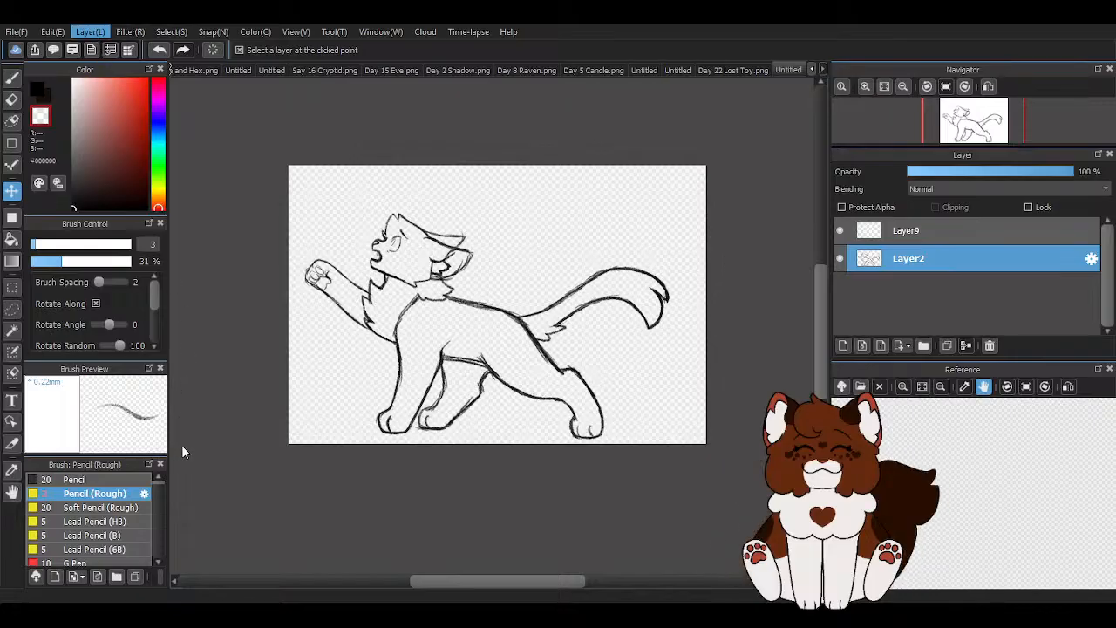
- Shift the sketch on Layer2 slightly up and right, fade that layer to about half opacity, and make Layer9 active
left_click_drag(276, 526, 285, 504)
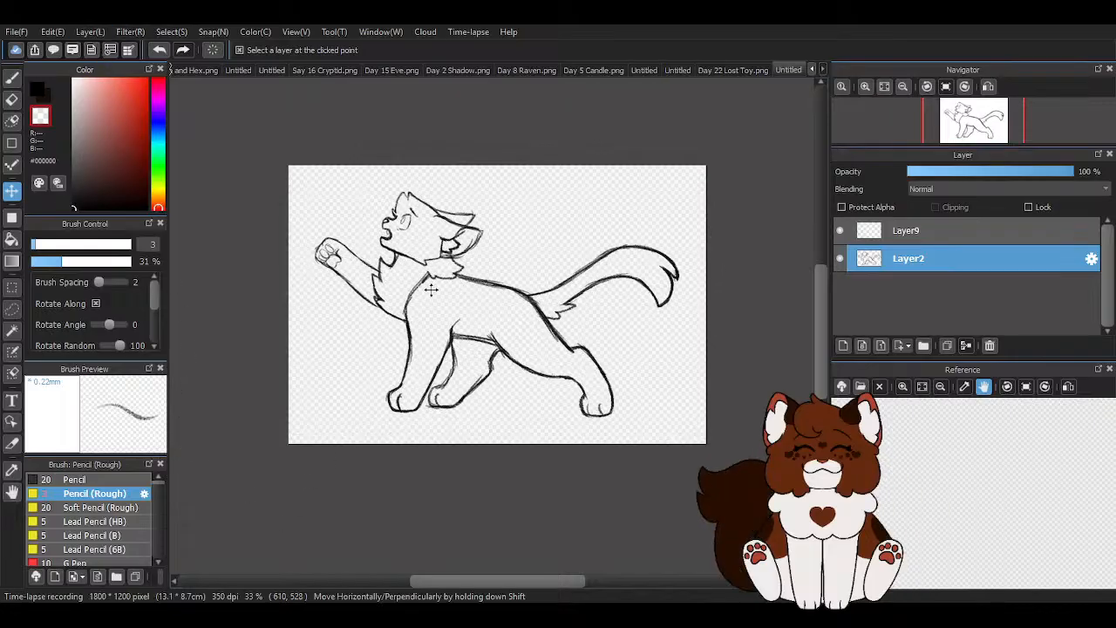
left_click(909, 229)
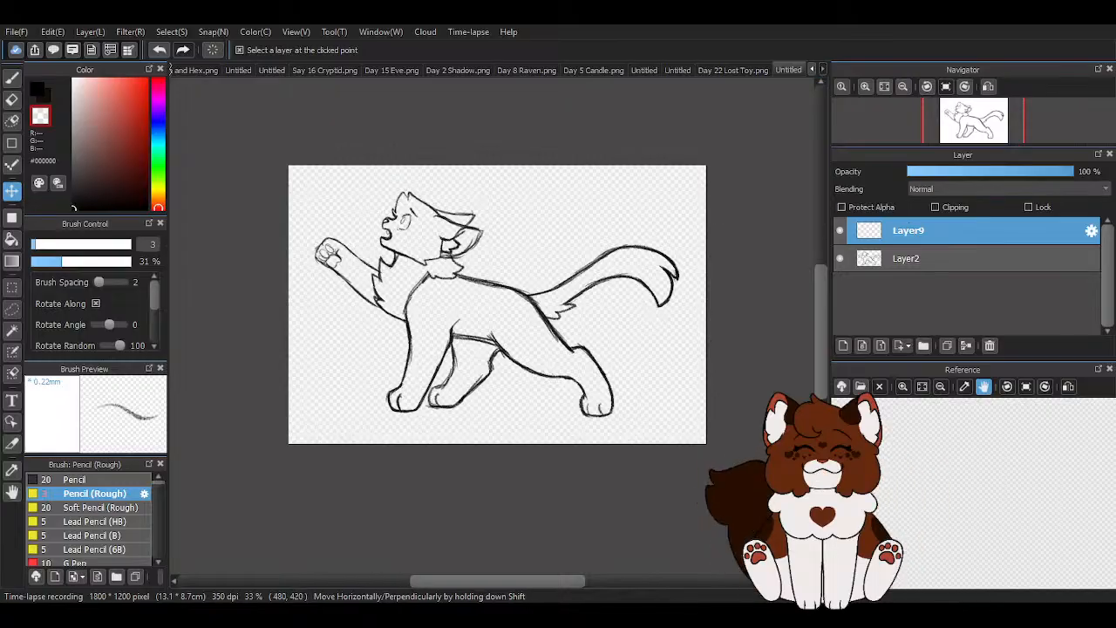
left_click(963, 258)
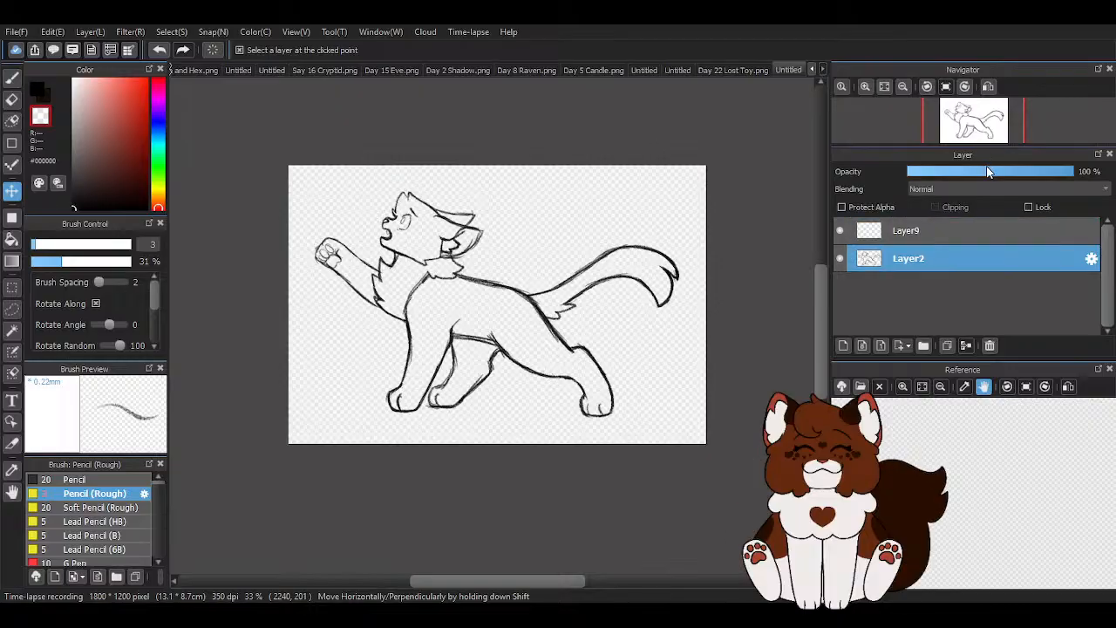
left_click(983, 172)
left_click(894, 231)
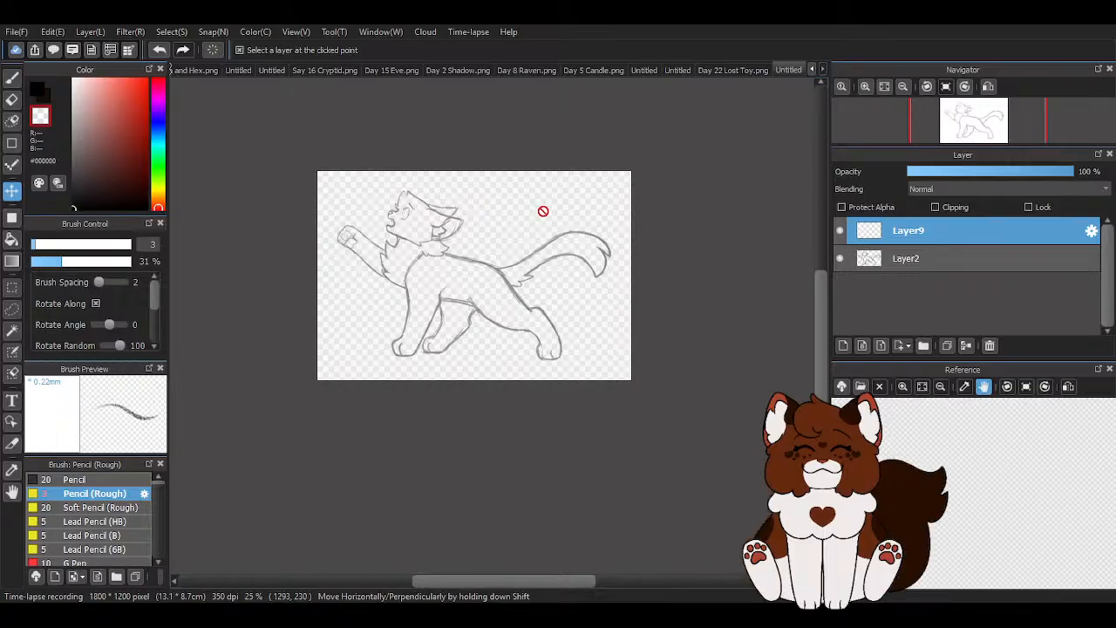
- Choose the Pen brush for inking and set its stroke correction to 40
left_click(12, 77)
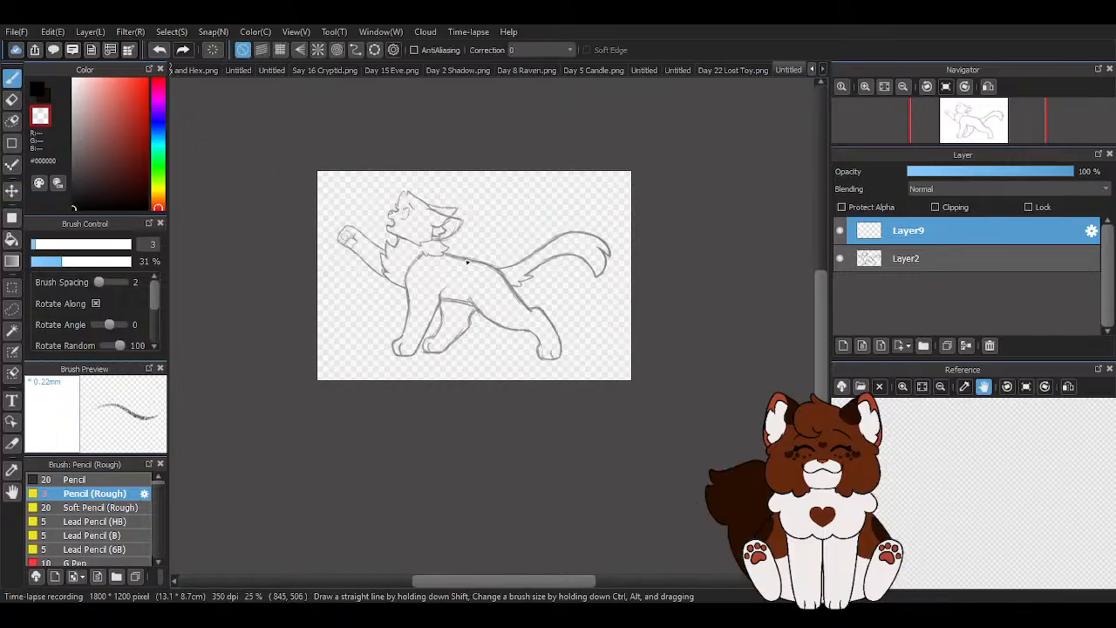
scroll(447, 241, "up", 3)
scroll(363, 217, "down", 1)
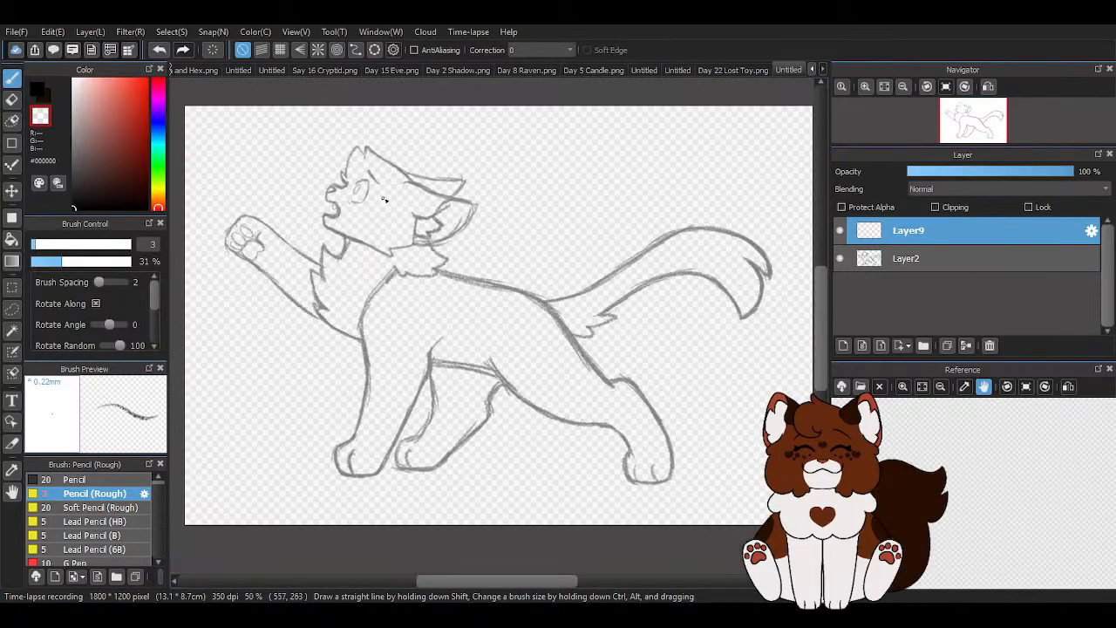
scroll(391, 204, "down", 1)
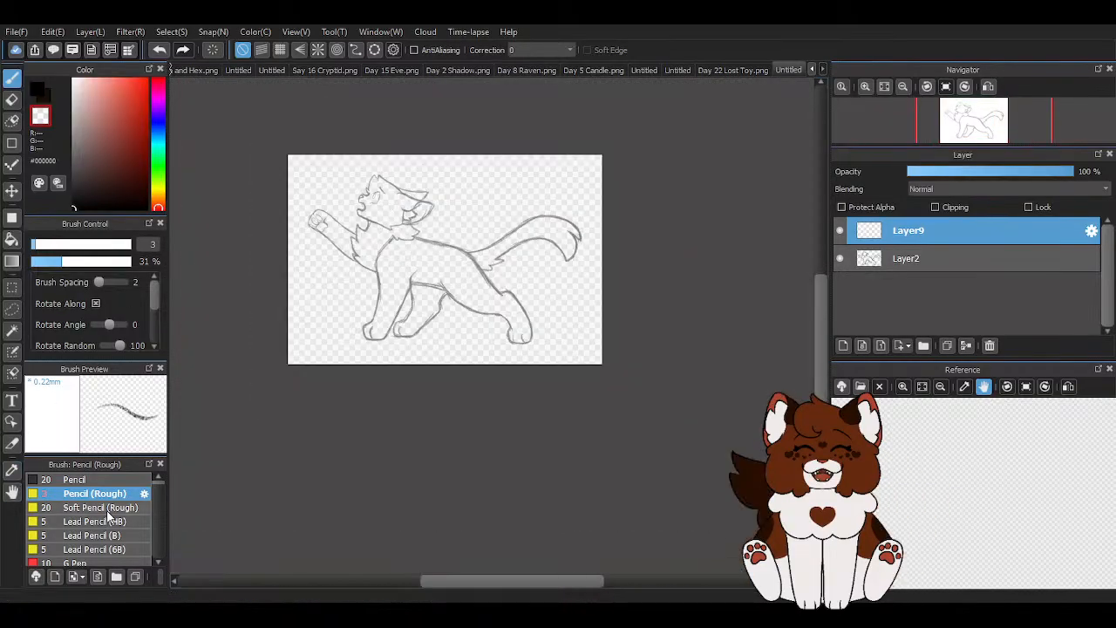
scroll(98, 533, "down", 1)
left_click(70, 552)
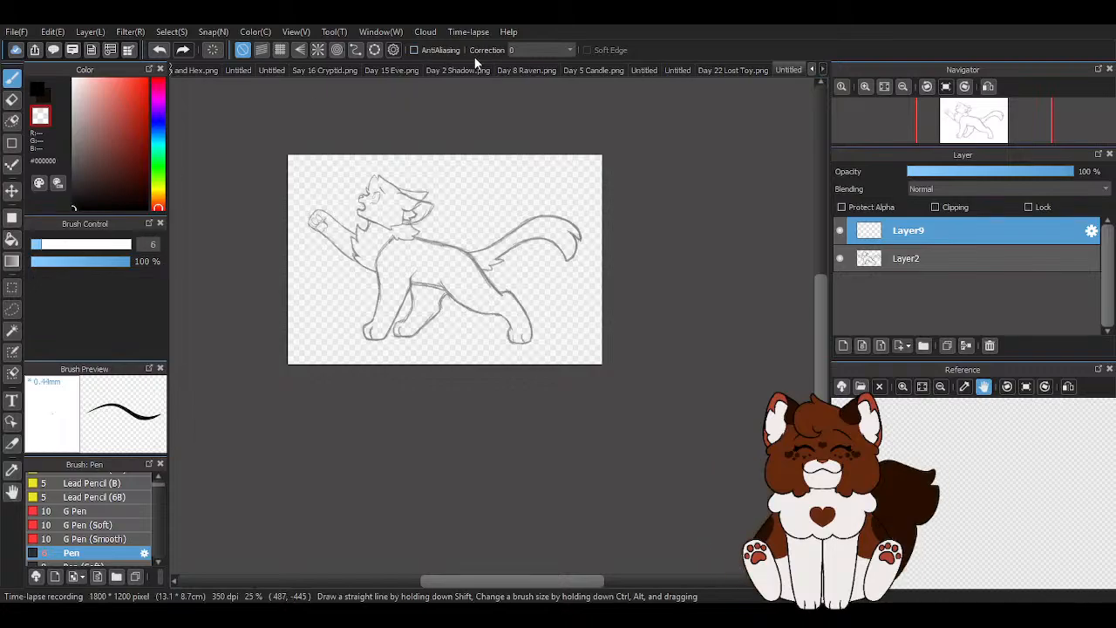
left_click(550, 50)
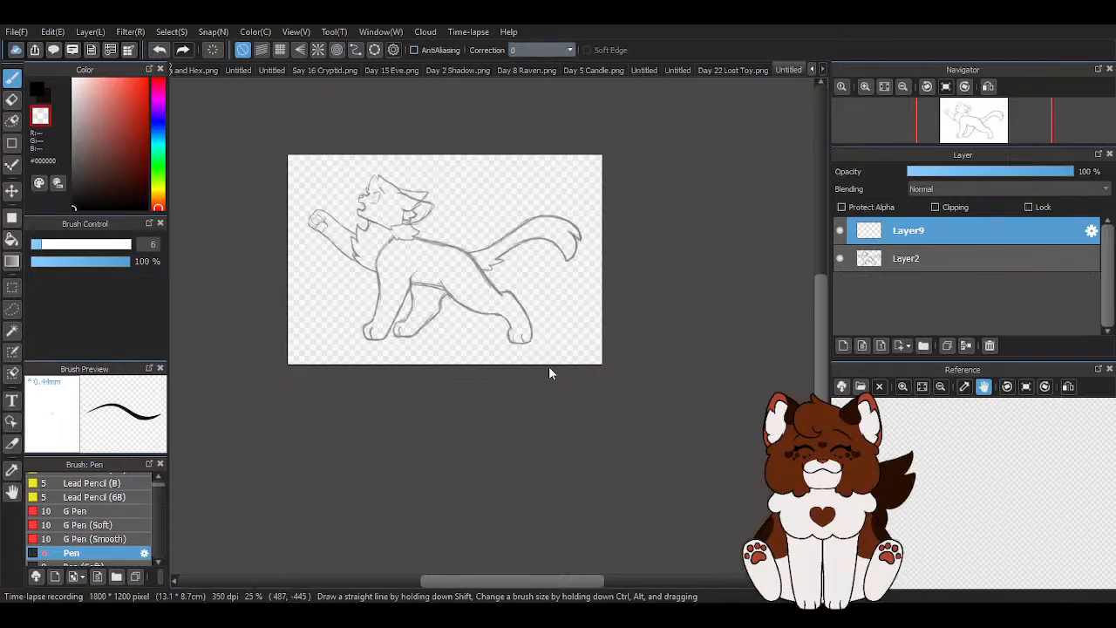
left_click(543, 423)
scroll(375, 233, "up", 4)
scroll(370, 204, "down", 3)
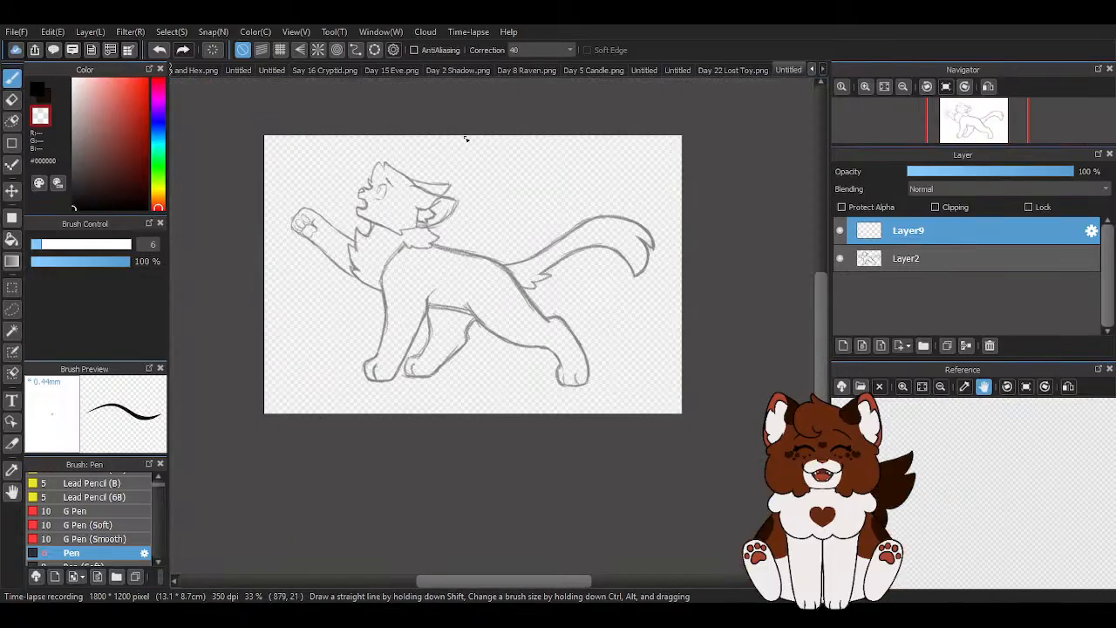
- Ink the outer curve of the eye in black on Layer9, following the faded sketch
scroll(356, 188, "up", 2)
scroll(356, 188, "up", 3)
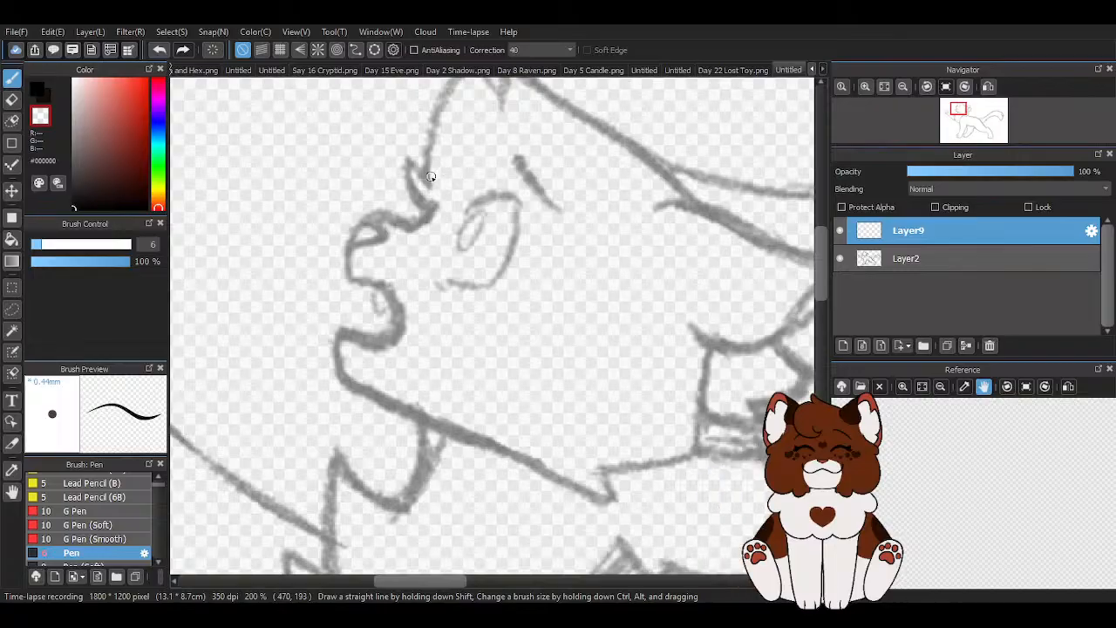
scroll(432, 174, "down", 3)
scroll(418, 188, "up", 6)
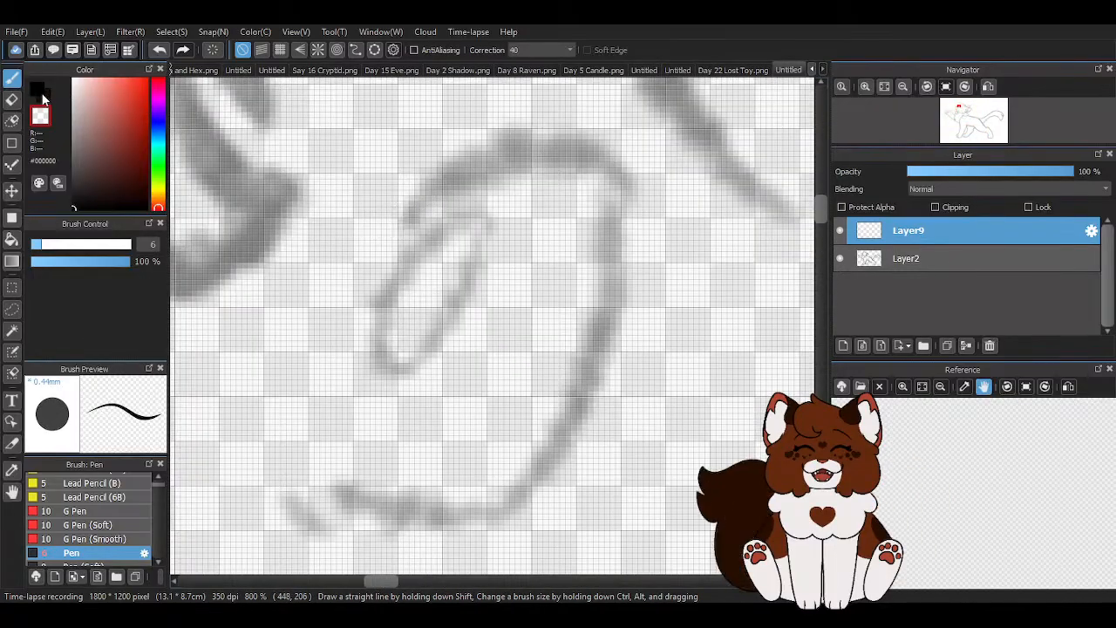
mouse_move(388, 220)
left_mouse_down()
mouse_move(444, 174)
mouse_move(582, 145)
mouse_move(614, 251)
left_mouse_up()
left_click_drag(605, 326, 605, 330)
scroll(624, 264, "down", 2)
scroll(514, 389, "up", 2)
mouse_move(423, 358)
left_mouse_down()
mouse_move(533, 396)
mouse_move(584, 395)
mouse_move(645, 353)
mouse_move(722, 196)
left_mouse_up()
scroll(722, 218, "down", 3)
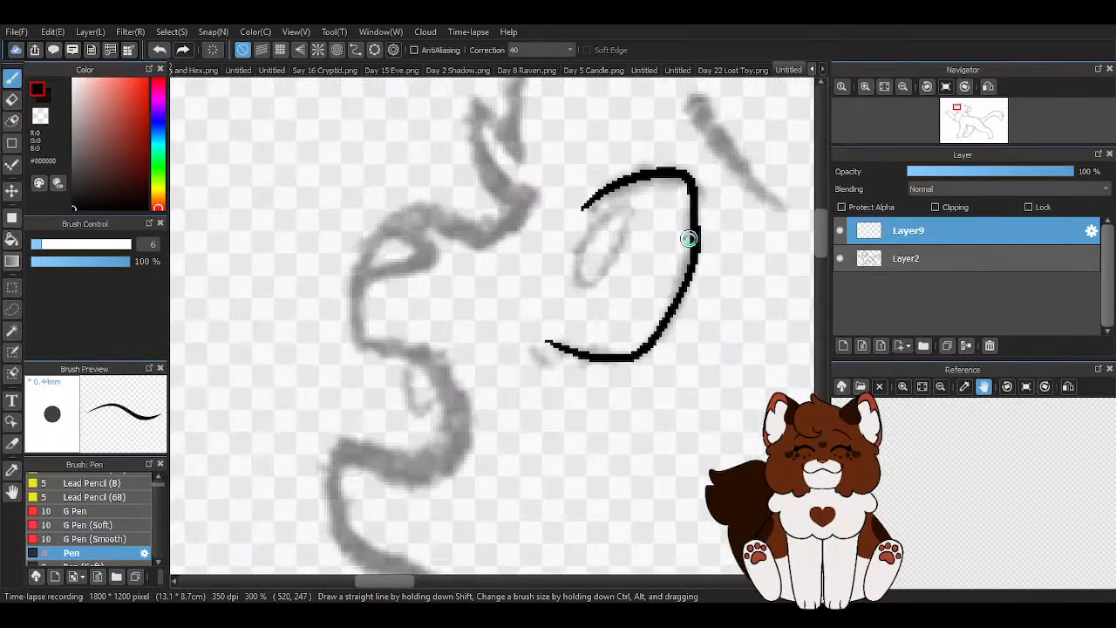
- Thicken the inked eye curve along its top, back and lower edges, keeping both ends tapered
scroll(529, 190, "up", 2)
left_click_drag(529, 189, 539, 191)
mouse_move(649, 157)
left_mouse_down()
mouse_move(675, 164)
mouse_move(683, 250)
mouse_move(672, 283)
mouse_move(670, 146)
mouse_move(686, 209)
mouse_move(663, 313)
mouse_move(593, 411)
left_mouse_up()
mouse_move(474, 392)
left_mouse_down()
mouse_move(518, 400)
mouse_move(593, 398)
mouse_move(662, 318)
mouse_move(692, 232)
left_mouse_up()
scroll(626, 363, "down", 3)
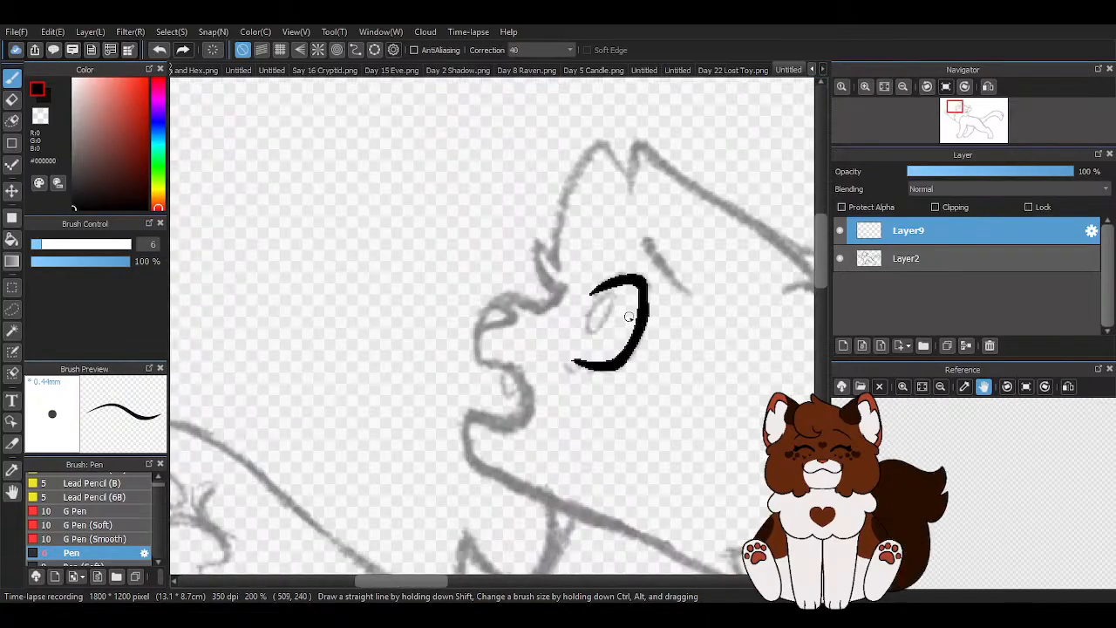
- Smooth the inner edge and lower corner of the eye curve, using the transparent colour for trimming
scroll(647, 312, "up", 3)
left_click_drag(586, 256, 582, 449)
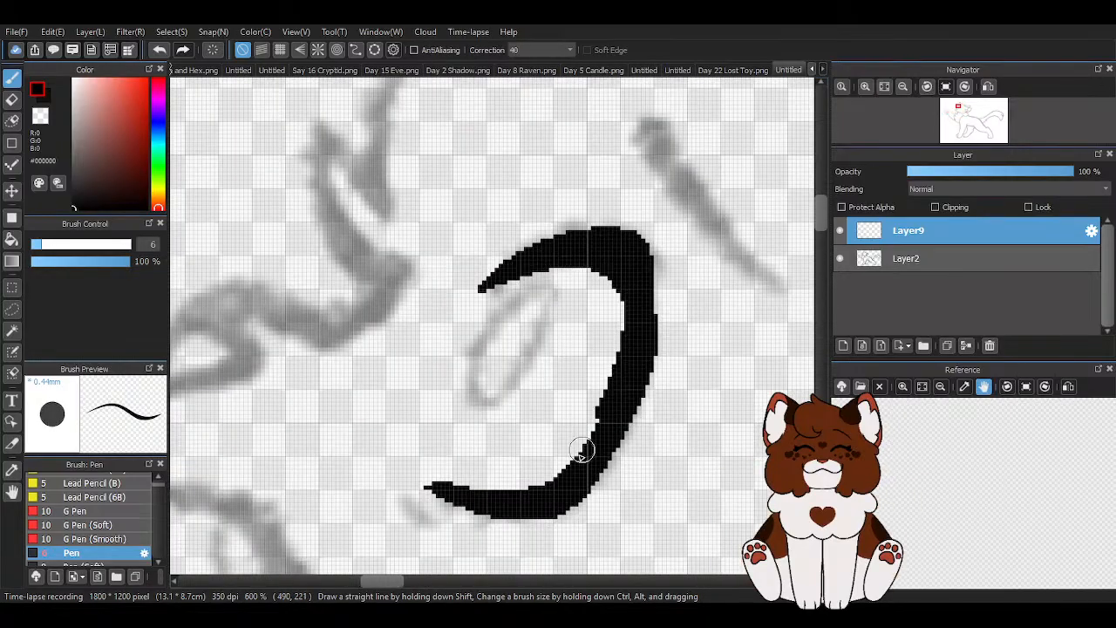
left_click_drag(634, 353, 511, 505)
mouse_move(631, 233)
left_mouse_down()
mouse_move(649, 269)
mouse_move(628, 381)
mouse_move(653, 297)
left_mouse_up()
scroll(586, 431, "down", 5)
scroll(620, 410, "up", 5)
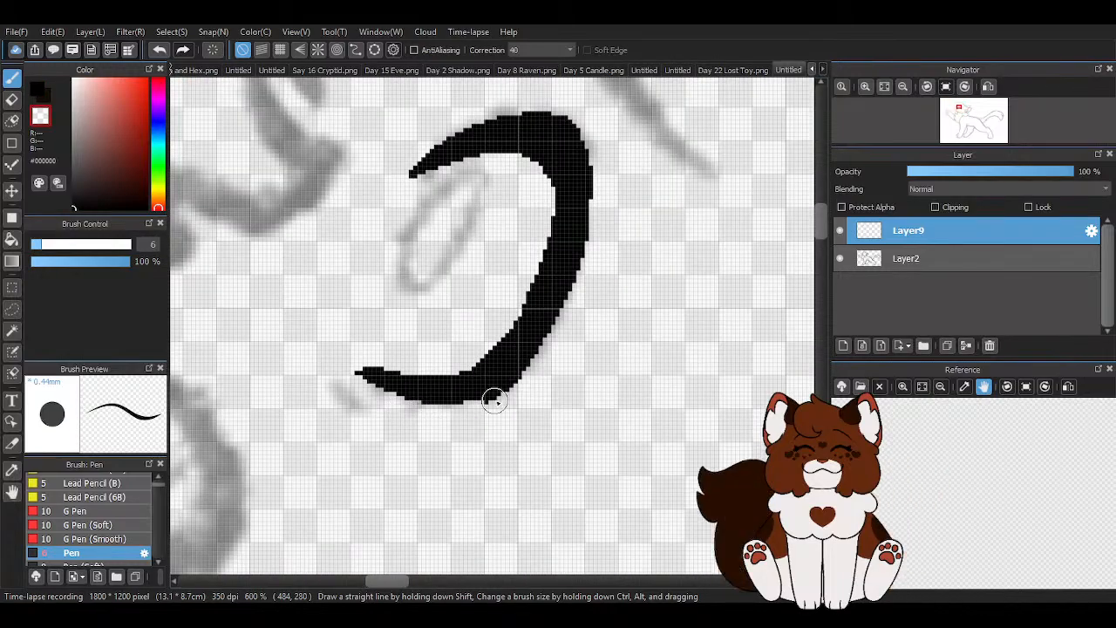
key("z")
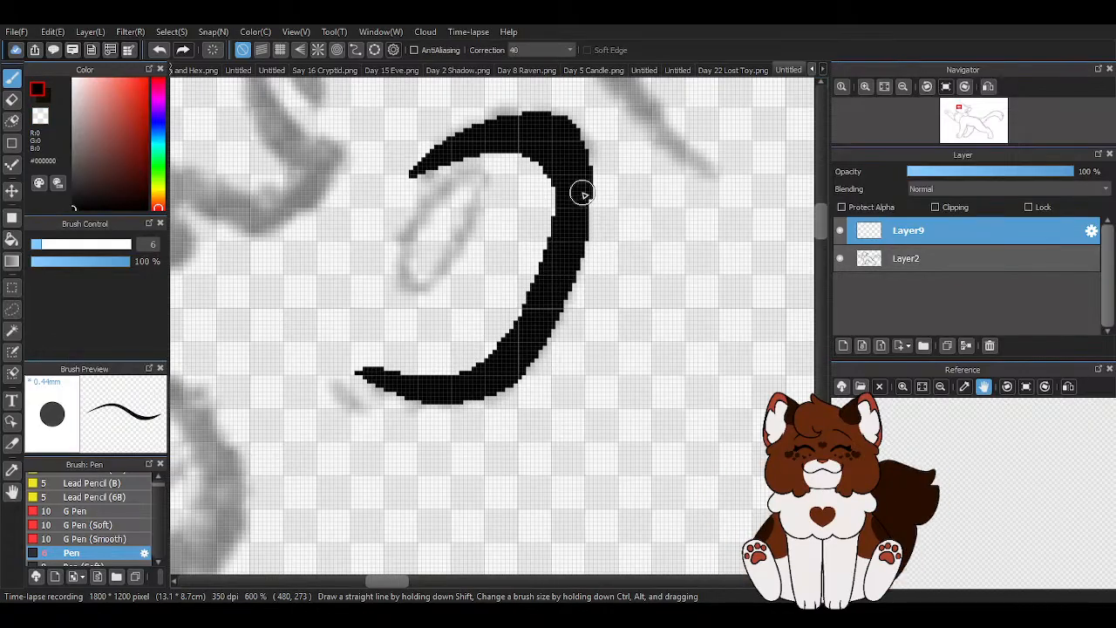
- Ink the small oval inside the eye and extend the tapered upper tip of the eye curve
mouse_move(476, 200)
left_mouse_down()
mouse_move(456, 177)
mouse_move(425, 206)
mouse_move(401, 261)
mouse_move(409, 286)
mouse_move(450, 267)
mouse_move(471, 186)
mouse_move(399, 184)
mouse_move(421, 169)
mouse_move(391, 217)
left_mouse_up()
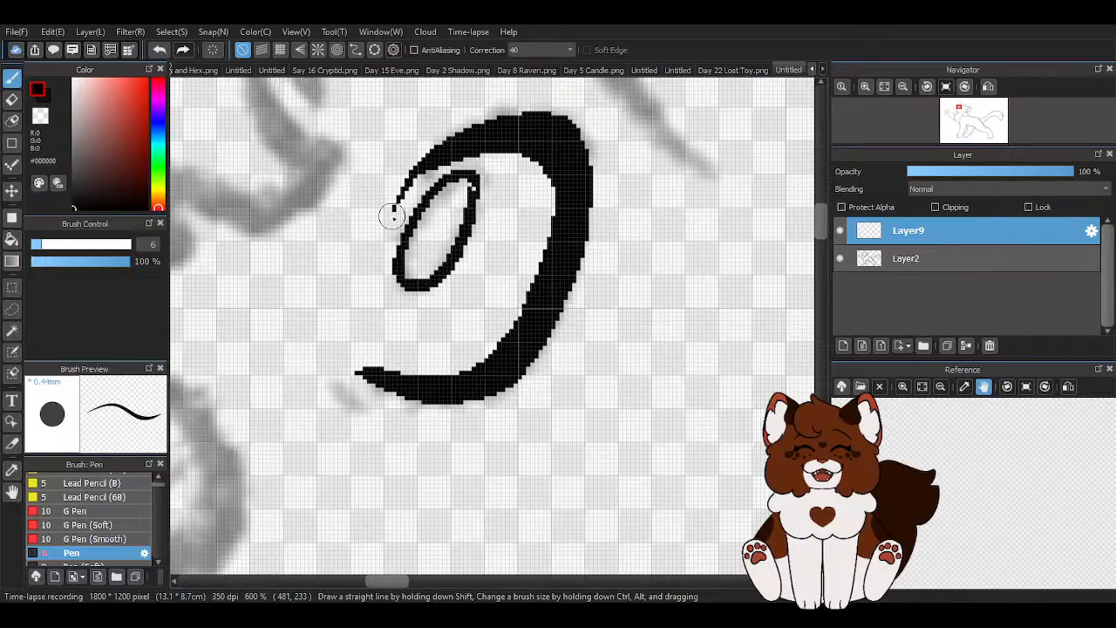
key("z")
scroll(472, 204, "up", 2)
mouse_move(467, 192)
left_mouse_down()
mouse_move(472, 177)
mouse_move(468, 188)
left_mouse_up()
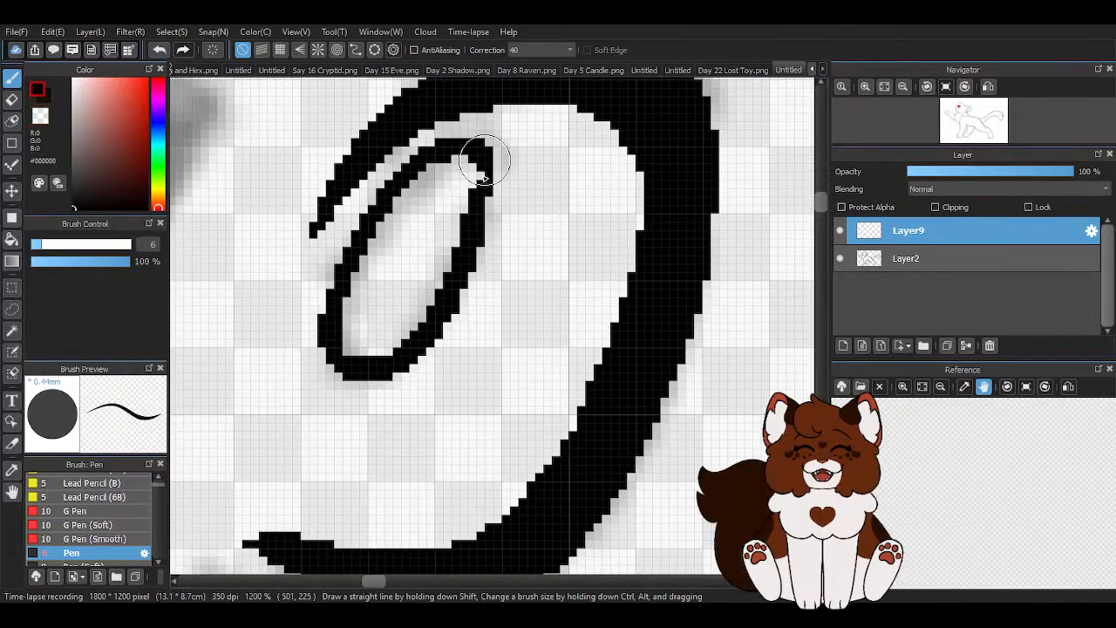
key("z")
scroll(512, 235, "down", 6)
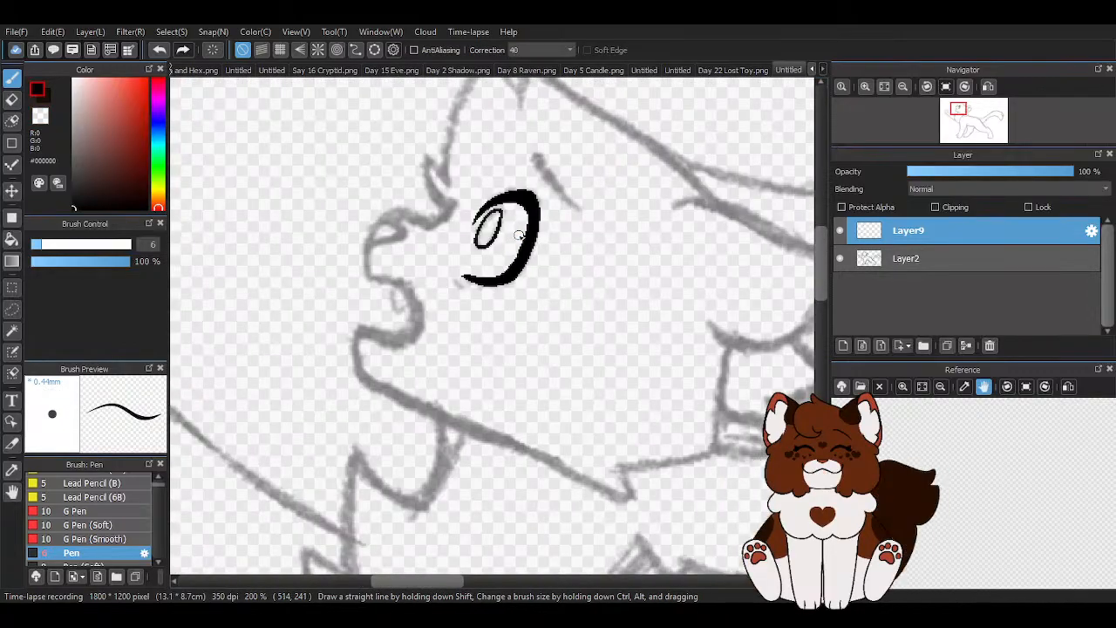
- Ink a short tick at the eye's lower inner corner and a tapered eyebrow stroke above the eye
scroll(460, 279, "up", 1)
left_click_drag(448, 270, 471, 292)
scroll(425, 323, "down", 1)
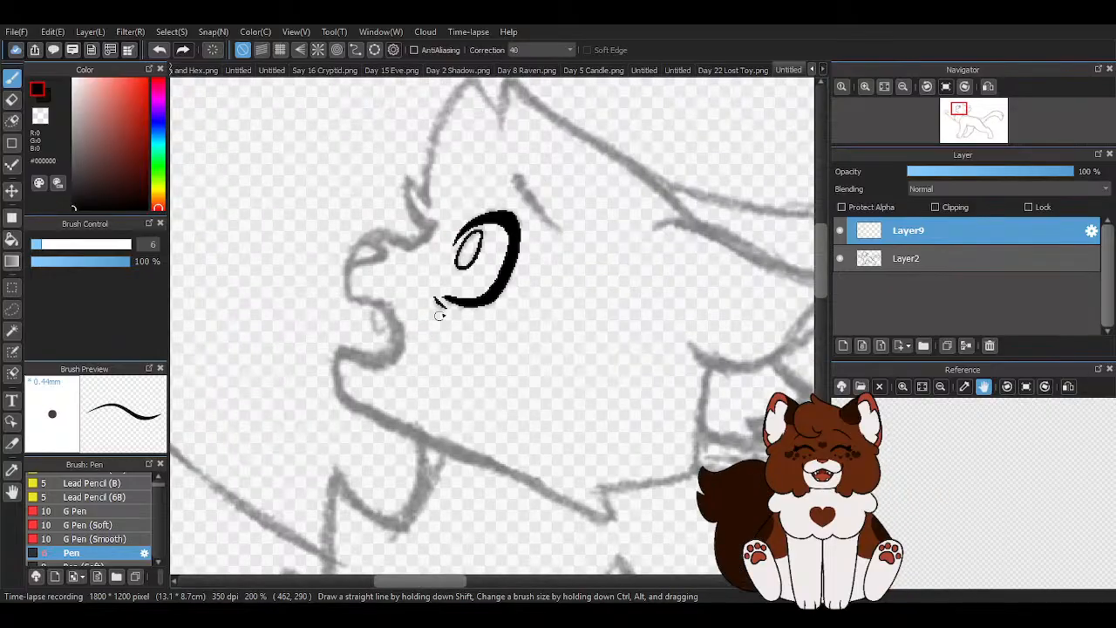
scroll(573, 192, "up", 1)
left_click_drag(454, 132, 521, 246)
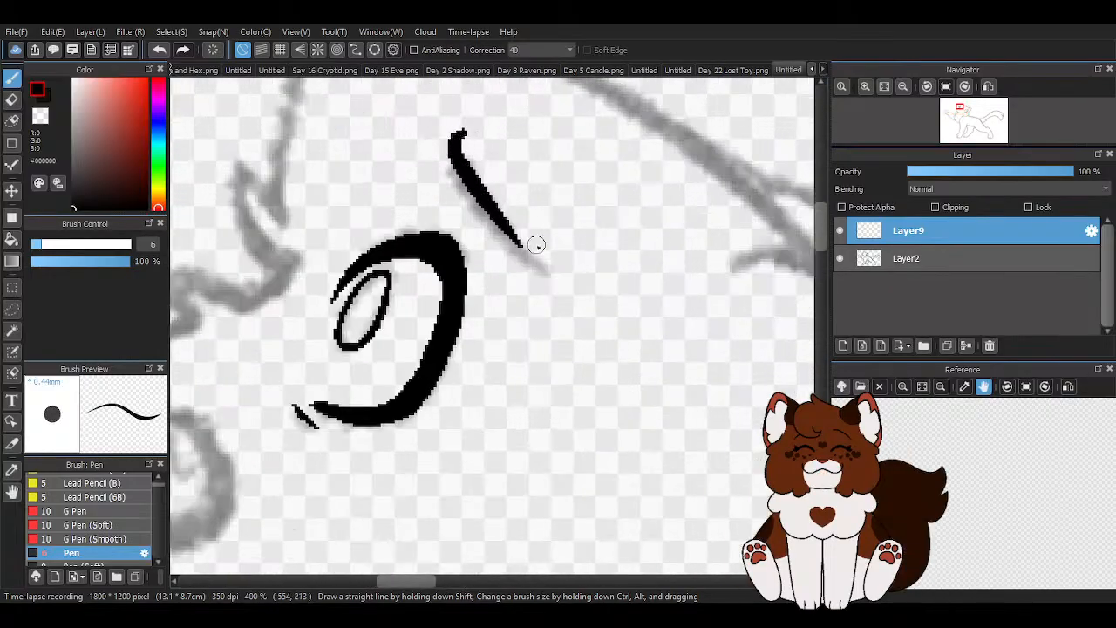
left_click(159, 50)
mouse_move(461, 142)
left_mouse_down()
mouse_move(481, 209)
mouse_move(523, 262)
left_mouse_up()
scroll(523, 261, "down", 5)
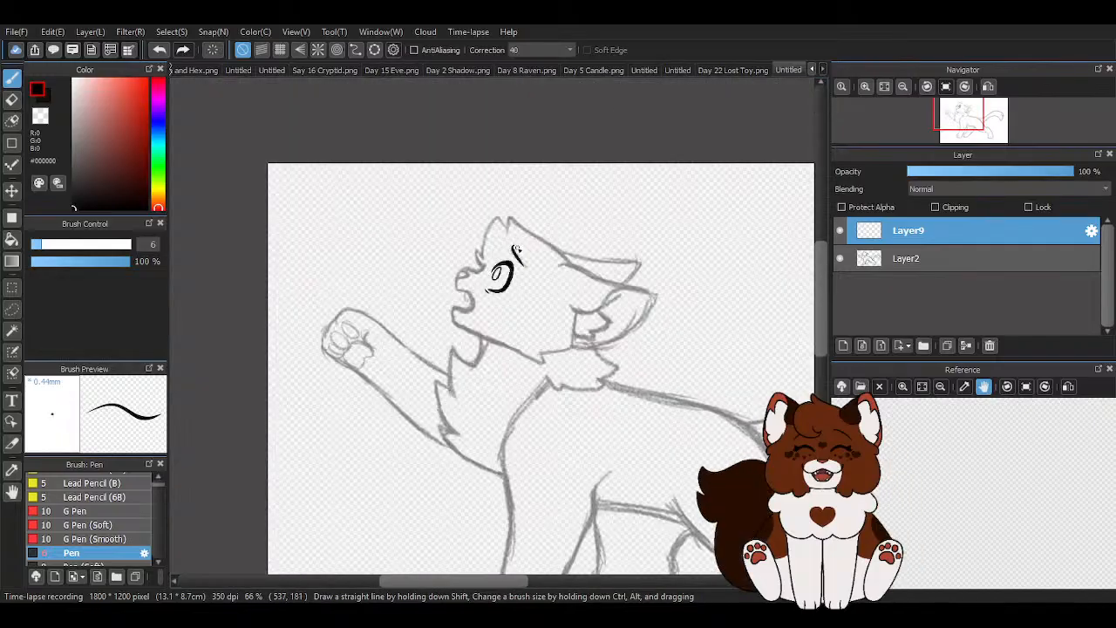
scroll(516, 250, "up", 6)
mouse_move(488, 243)
left_mouse_down()
mouse_move(436, 278)
mouse_move(361, 263)
left_mouse_up()
scroll(382, 278, "down", 3)
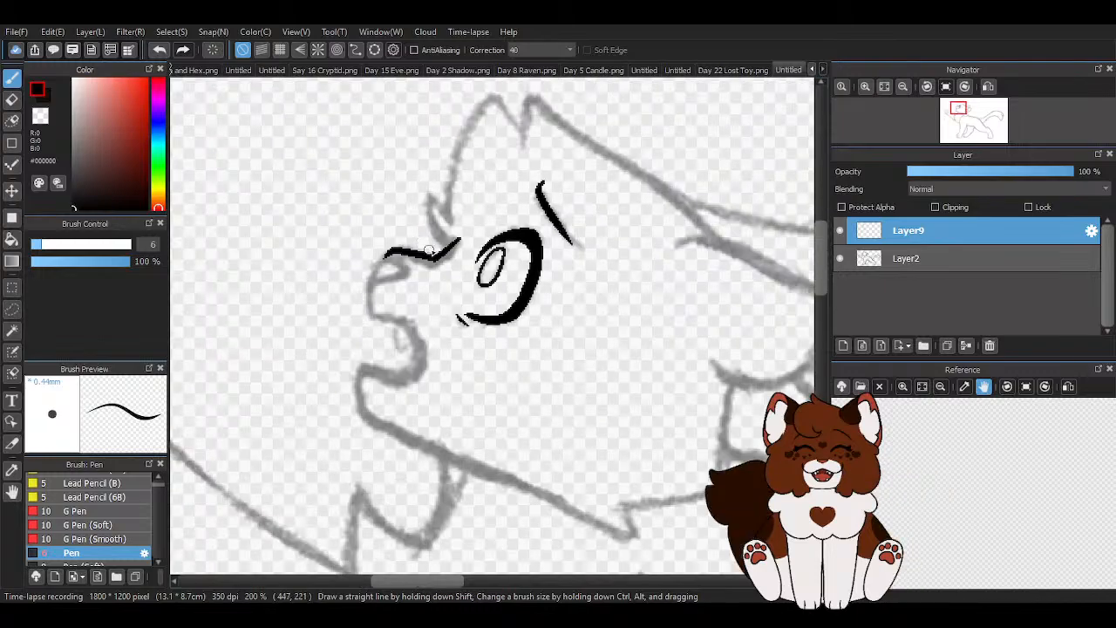
scroll(443, 221, "up", 3)
key("ctrl+z")
- Ink the muzzle profile from the bridge of the nose through the open mouth to the chin
scroll(443, 222, "up", 1)
mouse_move(512, 157)
left_mouse_down()
mouse_move(442, 219)
mouse_move(311, 190)
mouse_move(284, 219)
mouse_move(313, 187)
mouse_move(289, 212)
mouse_move(261, 286)
mouse_move(254, 376)
left_mouse_up()
scroll(292, 221, "down", 2)
scroll(362, 311, "up", 1)
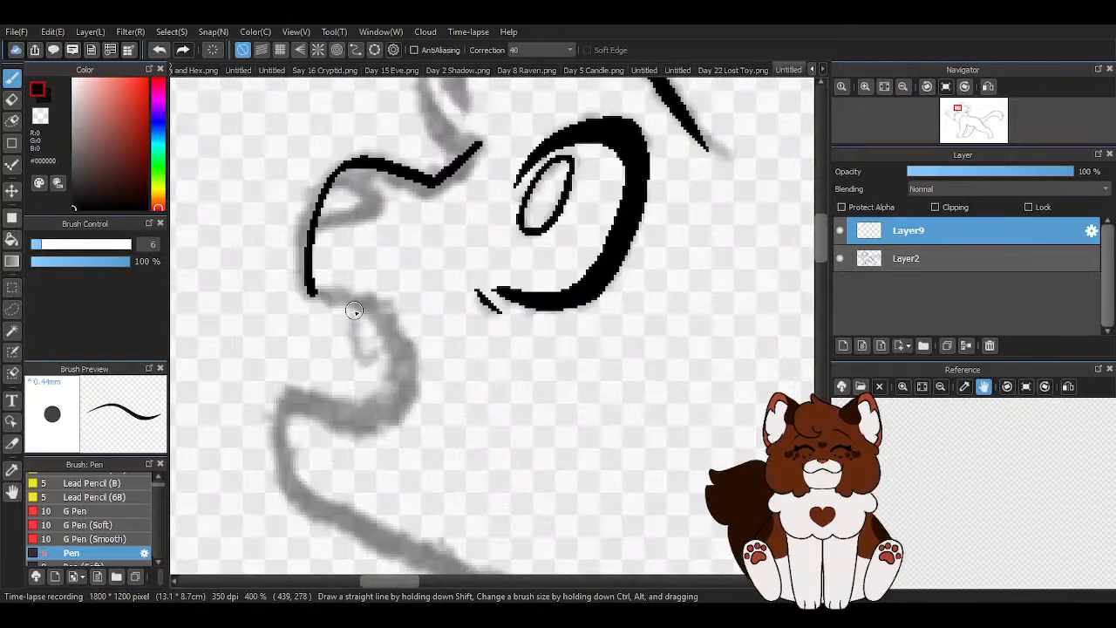
mouse_move(313, 295)
left_mouse_down()
mouse_move(374, 299)
mouse_move(410, 338)
mouse_move(376, 425)
mouse_move(298, 413)
left_mouse_up()
left_click_drag(288, 460, 314, 509)
scroll(301, 343, "down", 3)
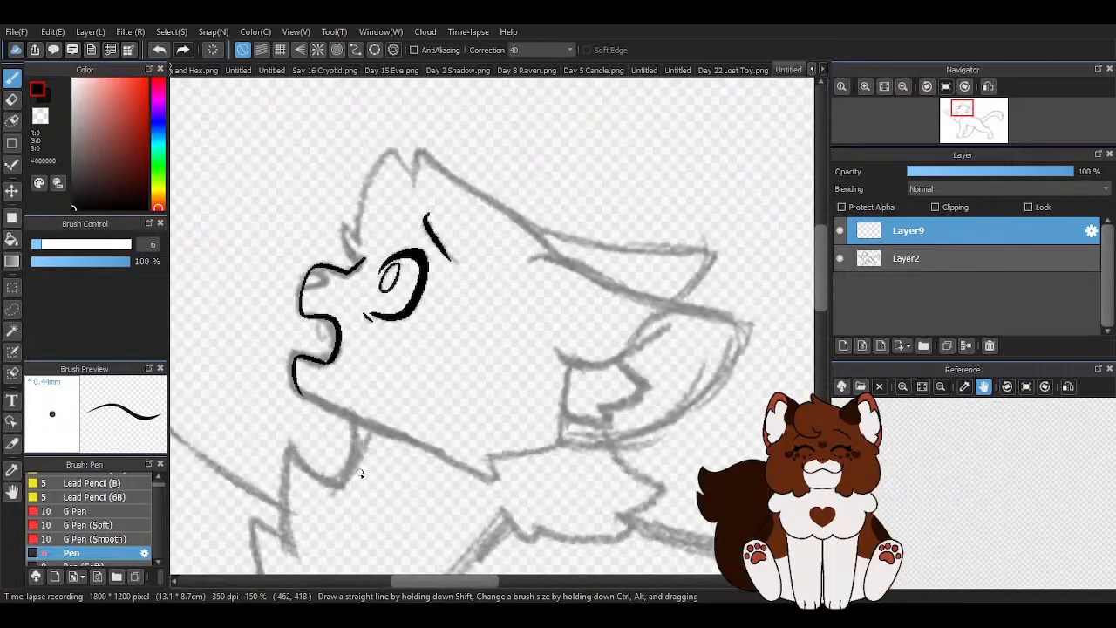
- Ink the jawline from the chin back towards the cheek
scroll(362, 468, "up", 2)
left_click_drag(239, 310, 589, 478)
scroll(406, 369, "down", 3)
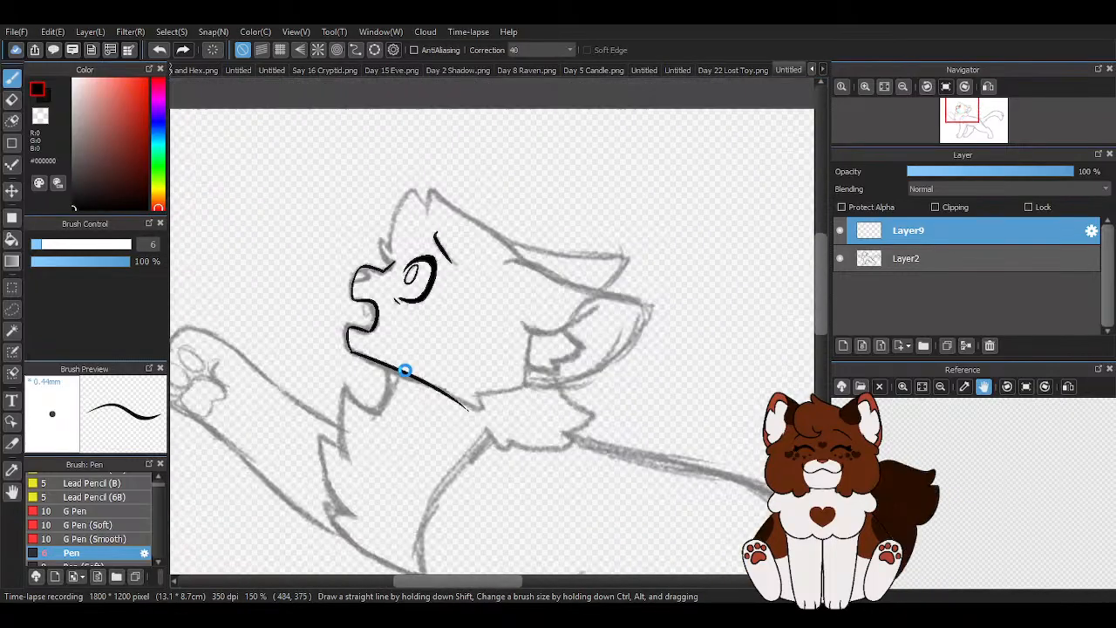
scroll(381, 355, "up", 3)
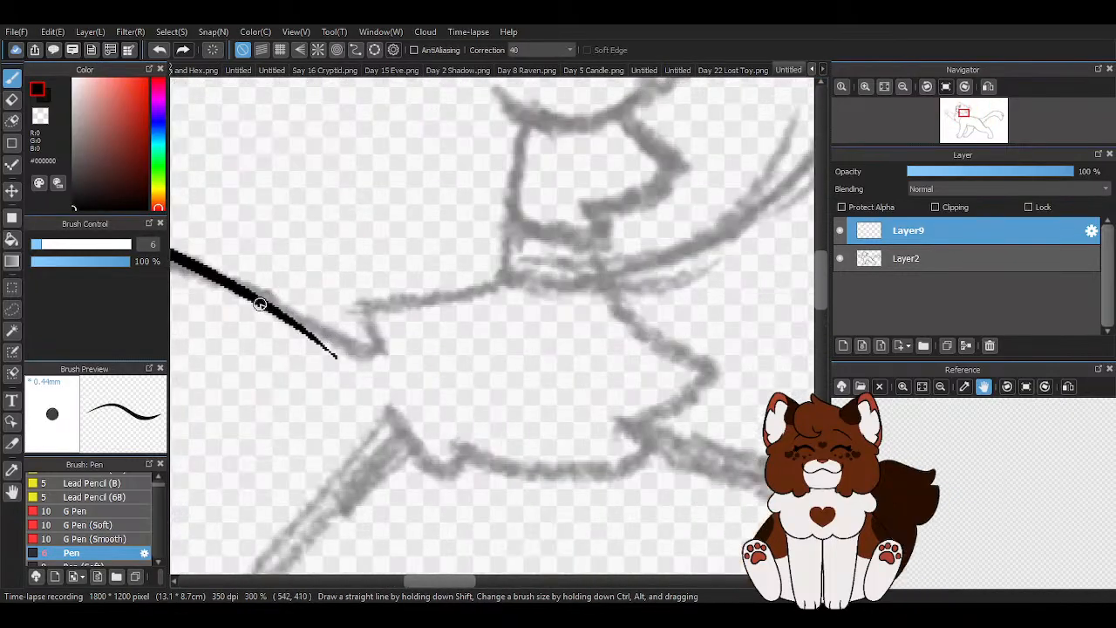
left_click_drag(336, 357, 360, 306)
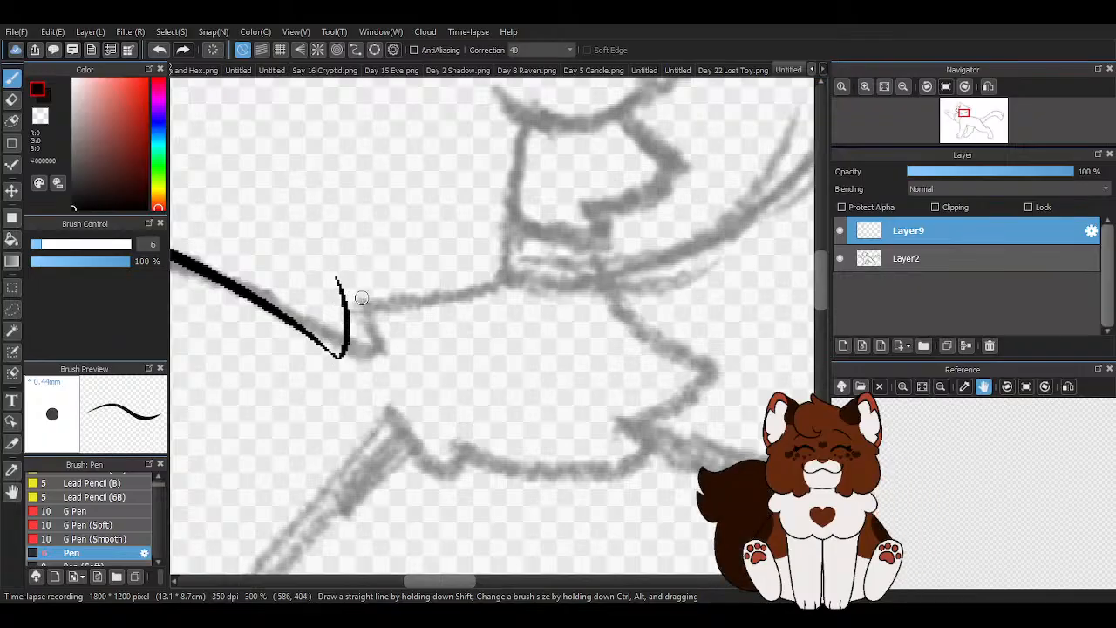
scroll(360, 306, "down", 3)
scroll(201, 96, "up", 2)
key("ctrl+z")
- Ink the pointed cheek tuft at the jaw's end and continue the line along the cheek to the near ear's front edge
scroll(349, 327, "up", 2)
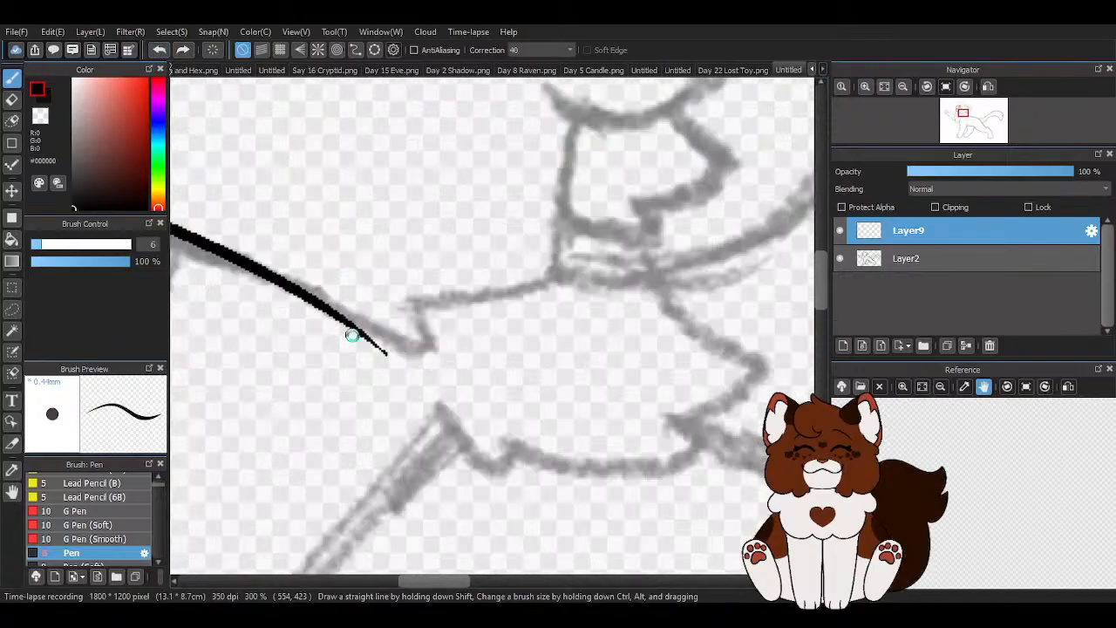
left_click_drag(398, 280, 421, 364)
left_click_drag(324, 306, 420, 363)
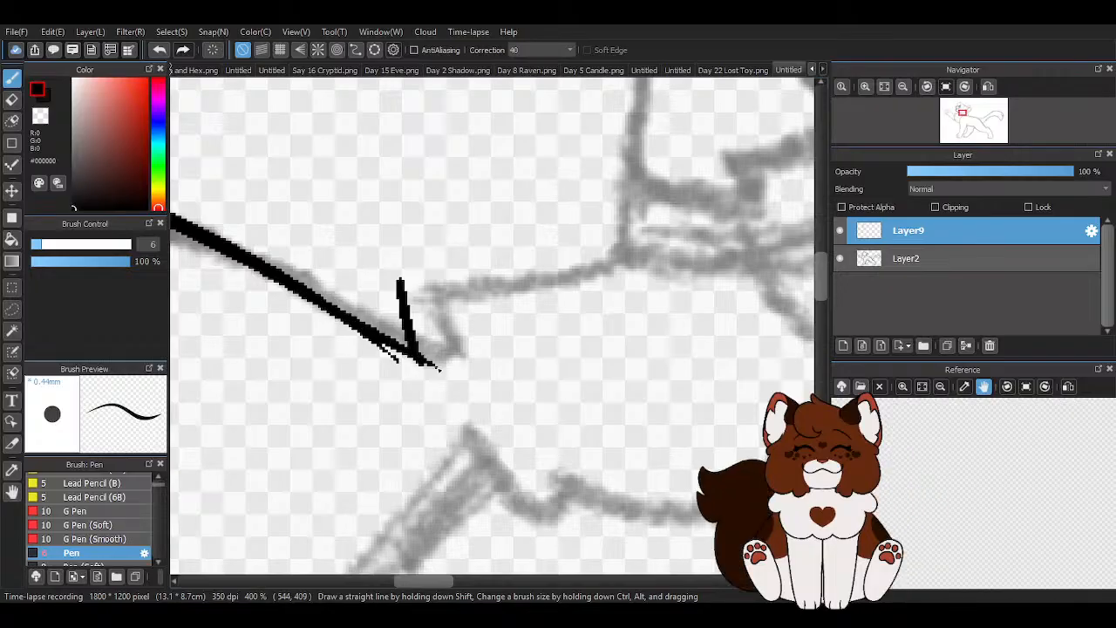
scroll(367, 335, "down", 2)
left_click_drag(508, 307, 527, 299)
left_click_drag(534, 201, 537, 315)
scroll(542, 298, "down", 3)
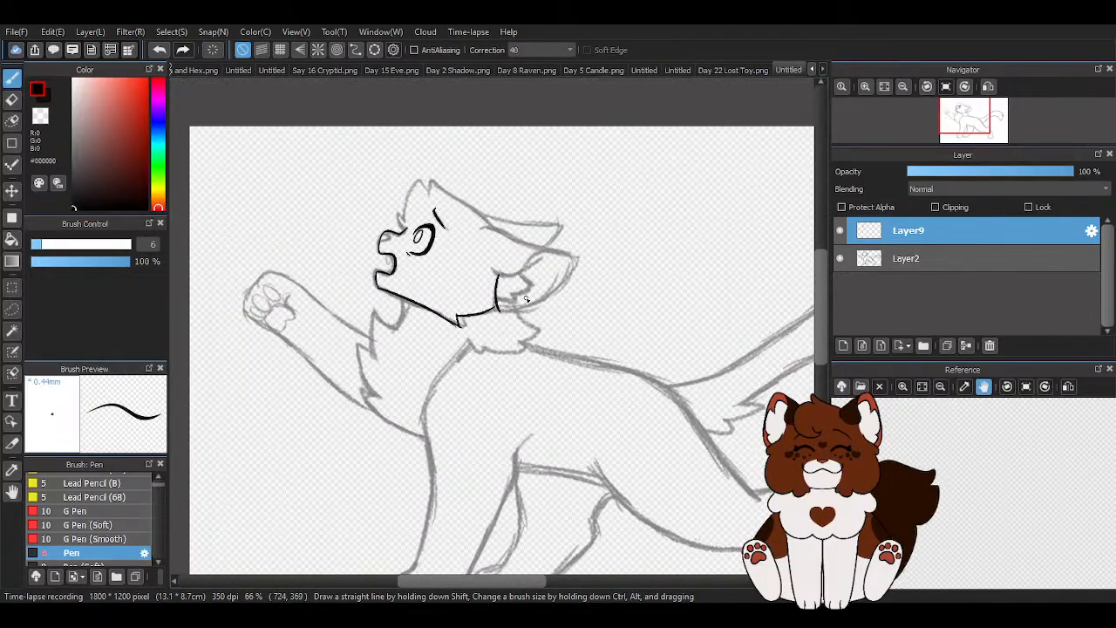
- Undo the cheek and tuft strokes, then re-ink the jawline's end and the slanted edge of the cheek tuft
left_click(153, 49)
left_click(153, 50)
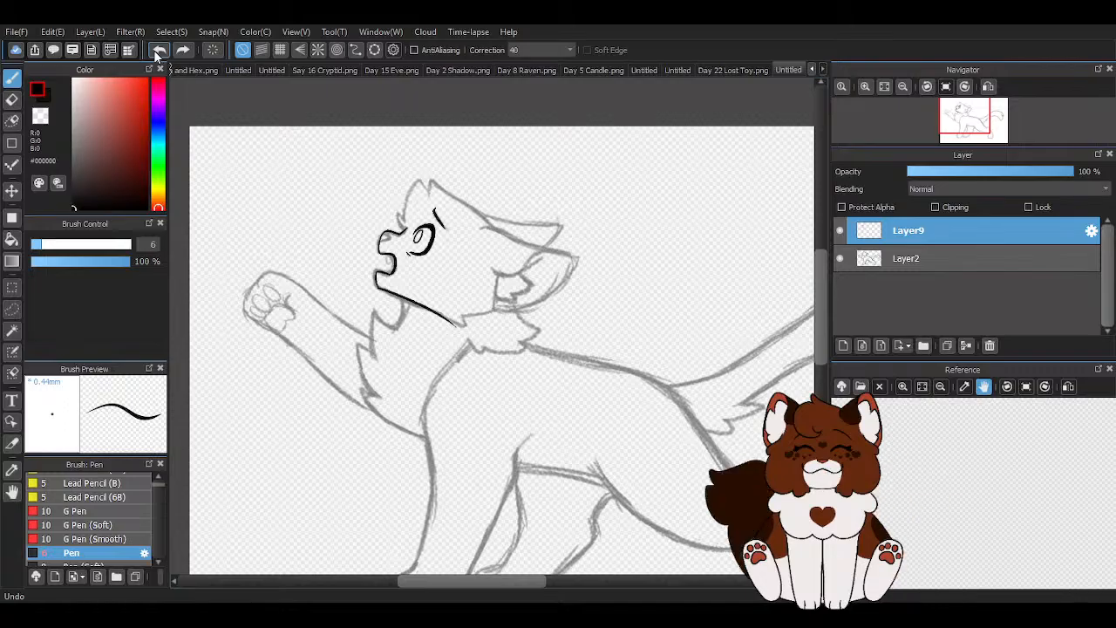
scroll(453, 323, "up", 5)
left_click_drag(318, 209, 549, 320)
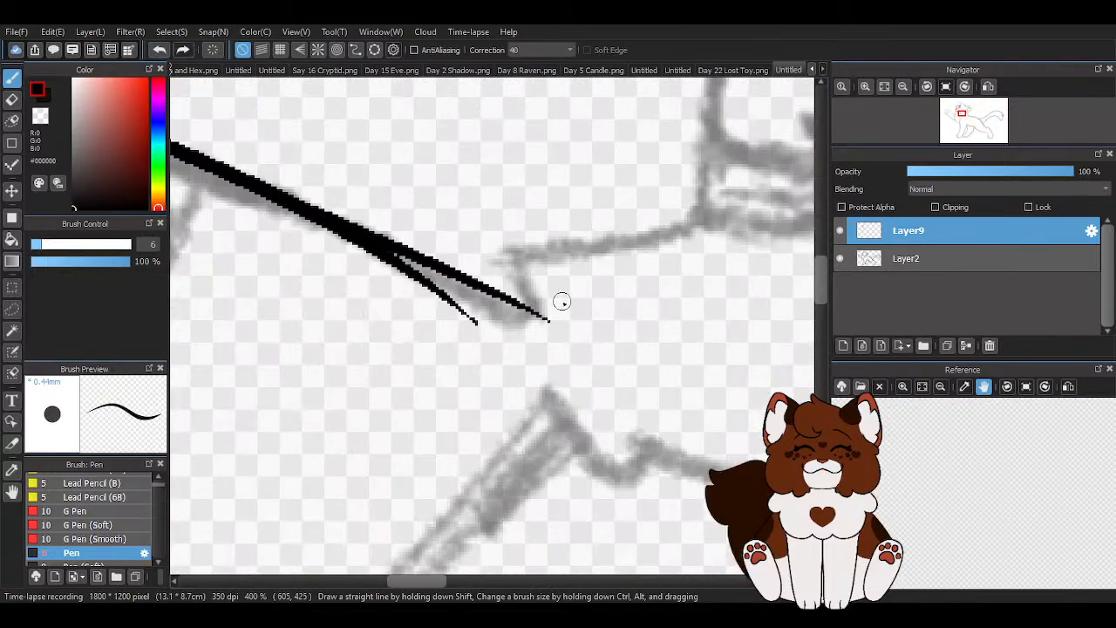
mouse_move(501, 218)
left_mouse_down()
mouse_move(533, 278)
mouse_move(576, 339)
left_mouse_up()
scroll(486, 269, "down", 5)
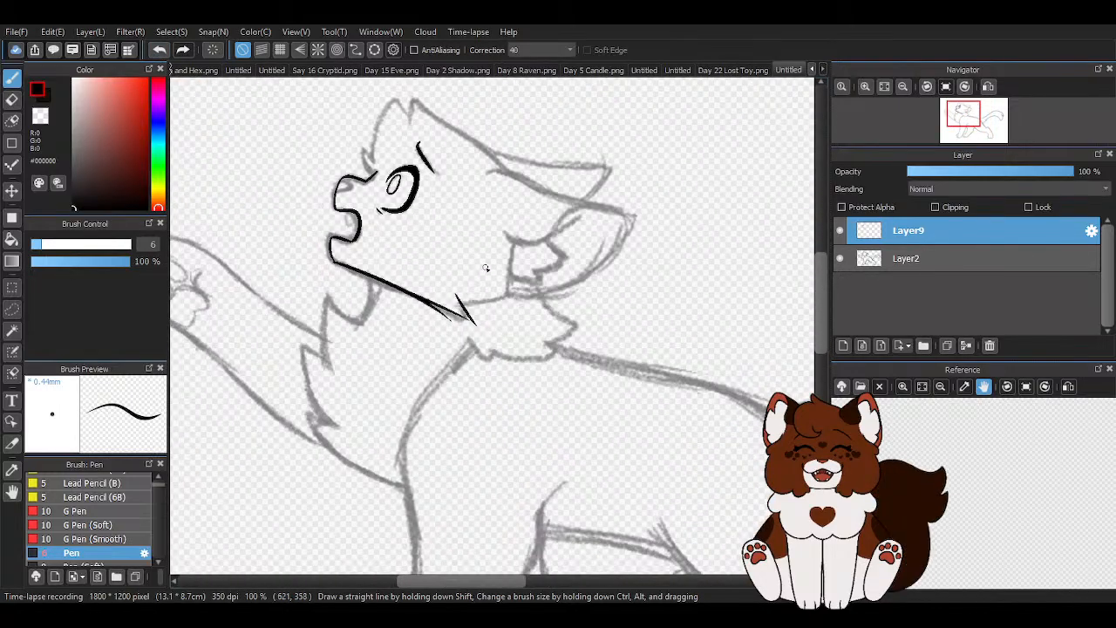
- Ink the cheek line from the tuft to the near ear's base and the ear's front edge, erasing the overshoot where they meet
scroll(486, 269, "up", 4)
left_click_drag(244, 325, 387, 316)
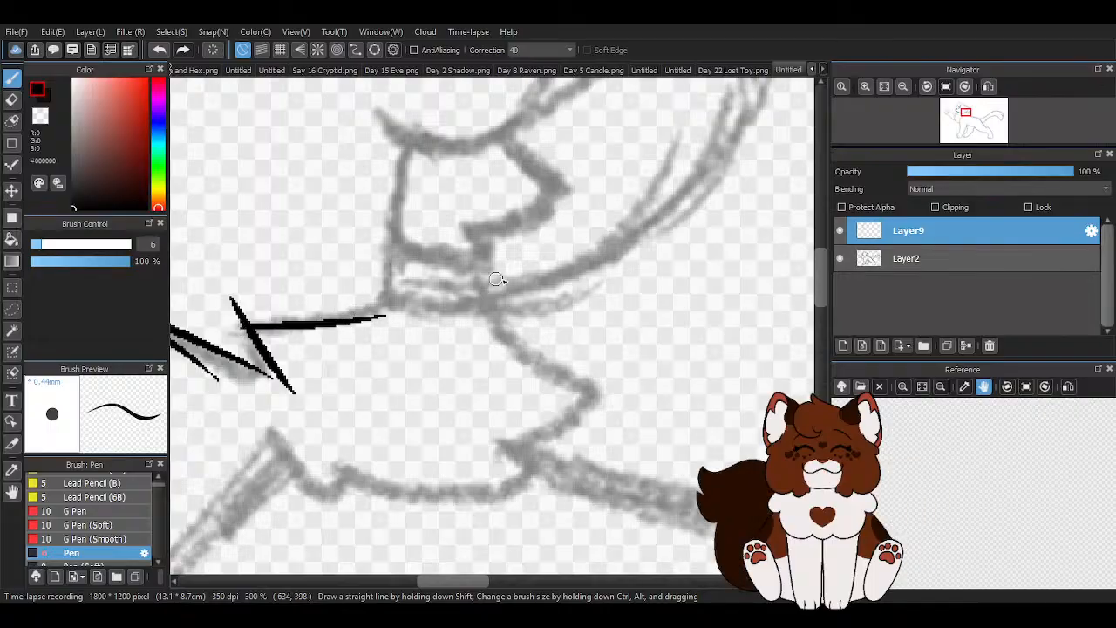
scroll(451, 239, "up", 3)
left_click(158, 50)
scroll(593, 312, "down", 3)
mouse_move(542, 173)
left_mouse_down()
mouse_move(532, 369)
mouse_move(544, 379)
left_mouse_up()
mouse_move(330, 399)
left_mouse_down()
mouse_move(577, 346)
mouse_move(521, 397)
left_mouse_up()
key("z")
scroll(561, 373, "up", 2)
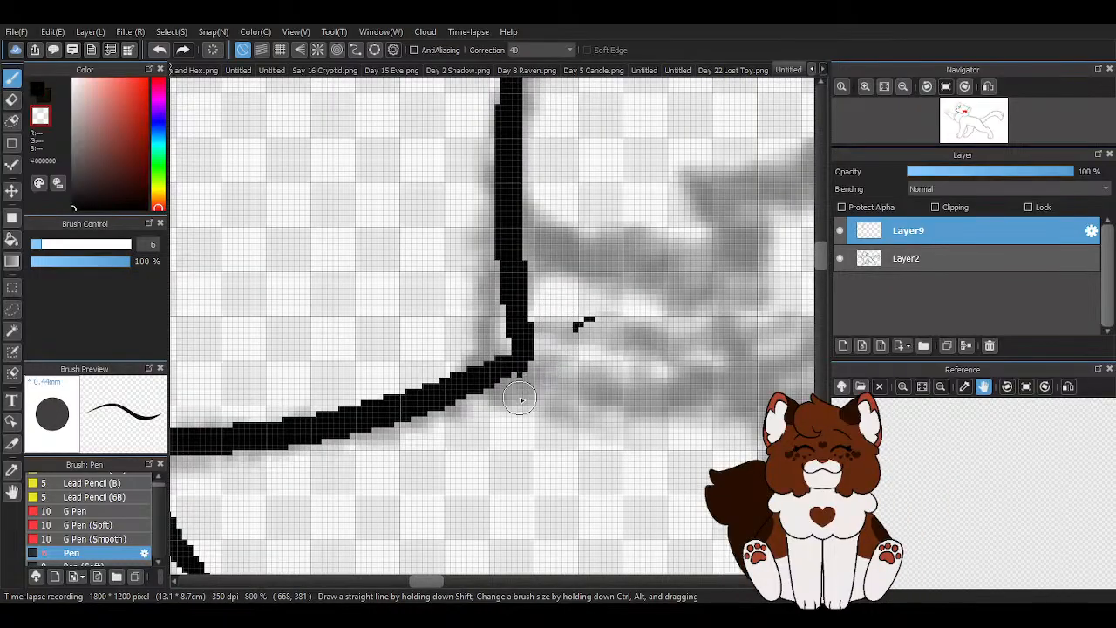
scroll(427, 272, "down", 4)
scroll(428, 272, "up", 3)
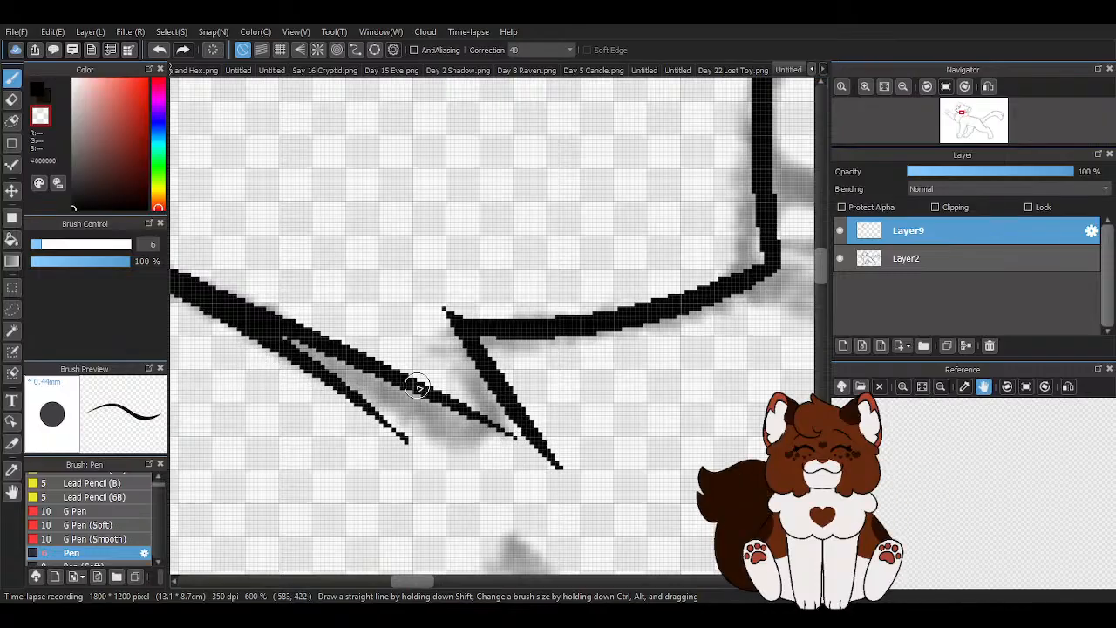
left_click_drag(321, 343, 593, 470)
scroll(586, 410, "down", 3)
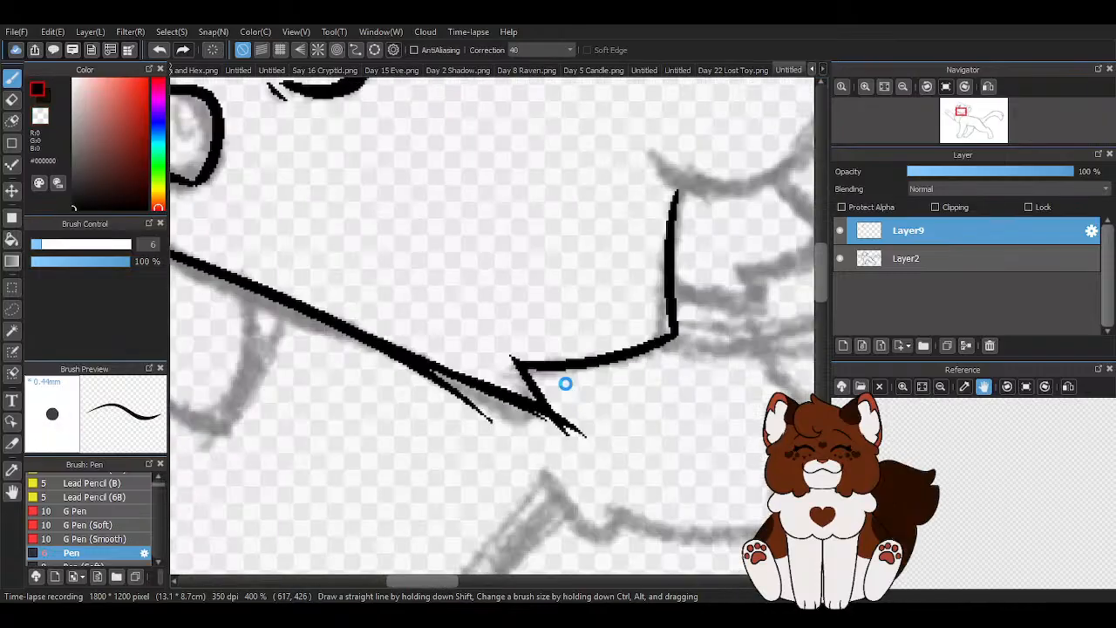
scroll(530, 386, "up", 2)
left_click(158, 49)
scroll(481, 269, "down", 2)
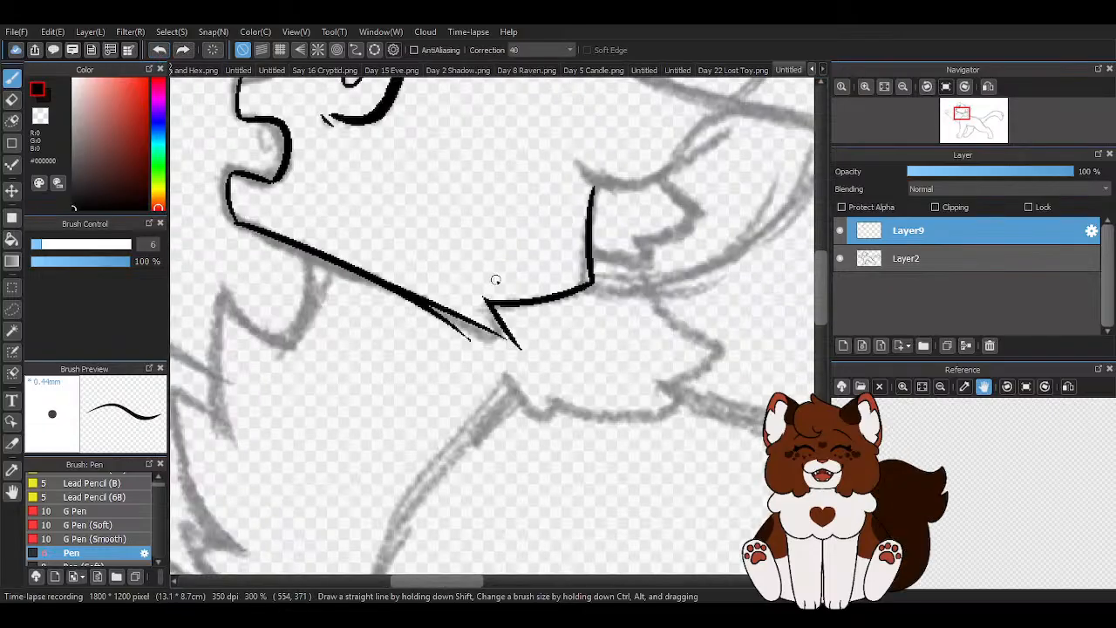
- Ink the jawline through to the cheek tuft's tip and trim the strokes that overshoot the tip
scroll(369, 316, "up", 3)
left_click_drag(326, 210, 589, 324)
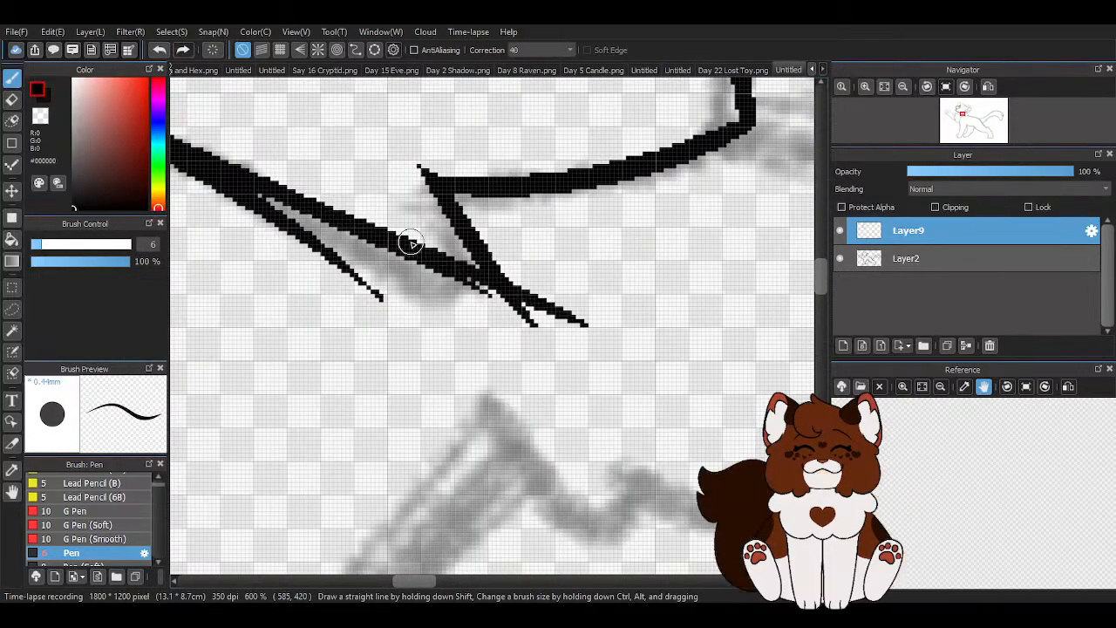
left_click_drag(411, 251, 576, 341)
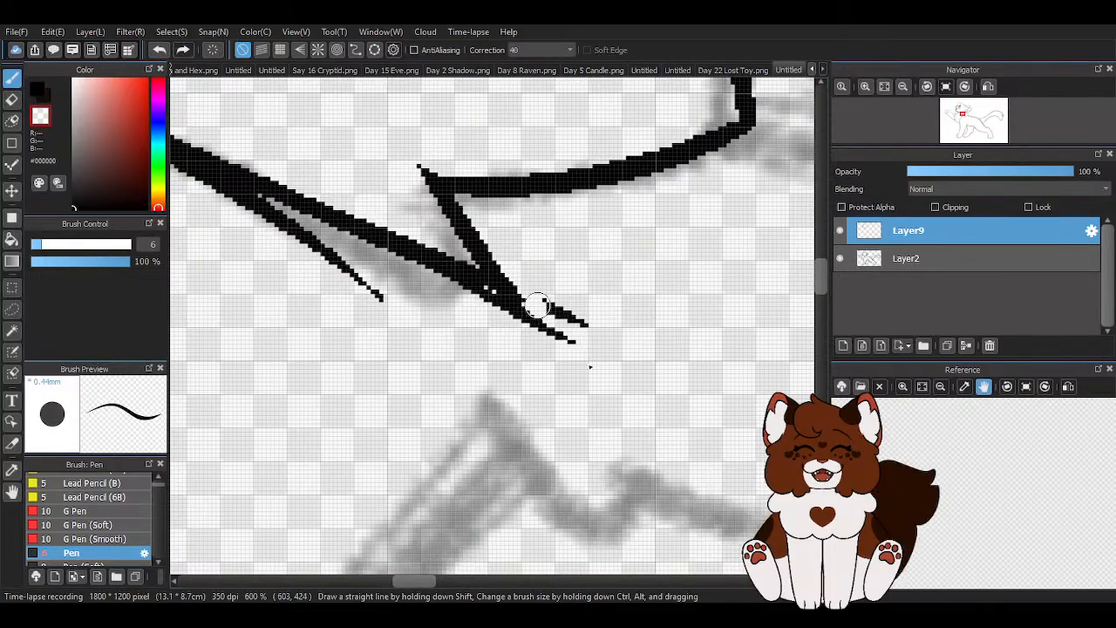
key("ctrl+z")
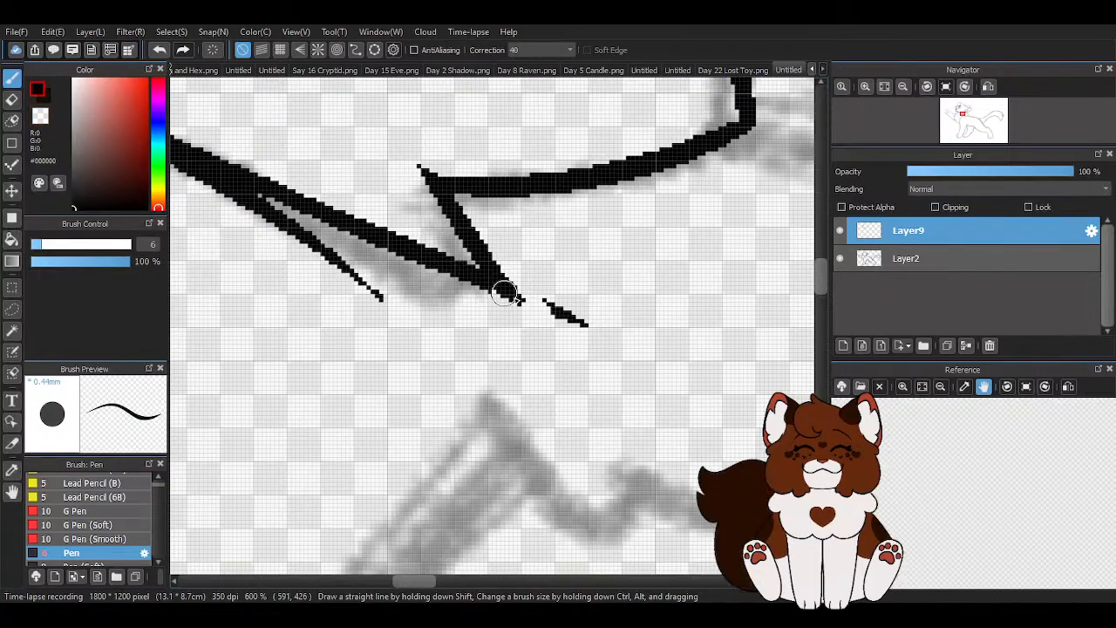
scroll(506, 305, "down", 3)
- Erase the stray stroke branching off below the jawline and clean up the cheek tuft's tip
scroll(379, 272, "up", 3)
left_click_drag(364, 251, 568, 358)
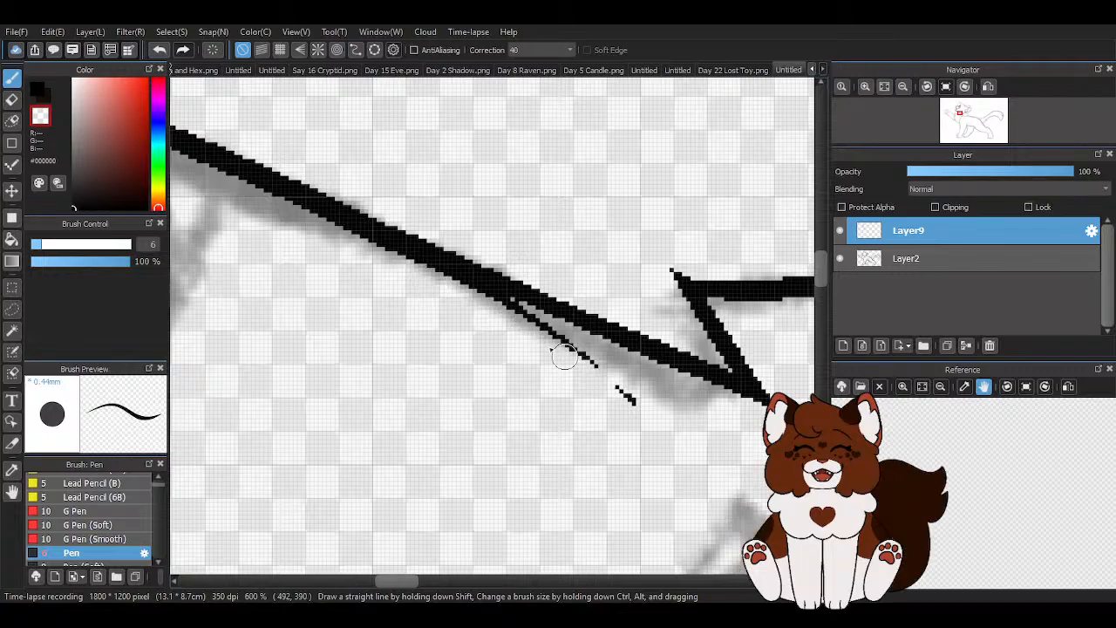
left_click_drag(466, 292, 503, 315)
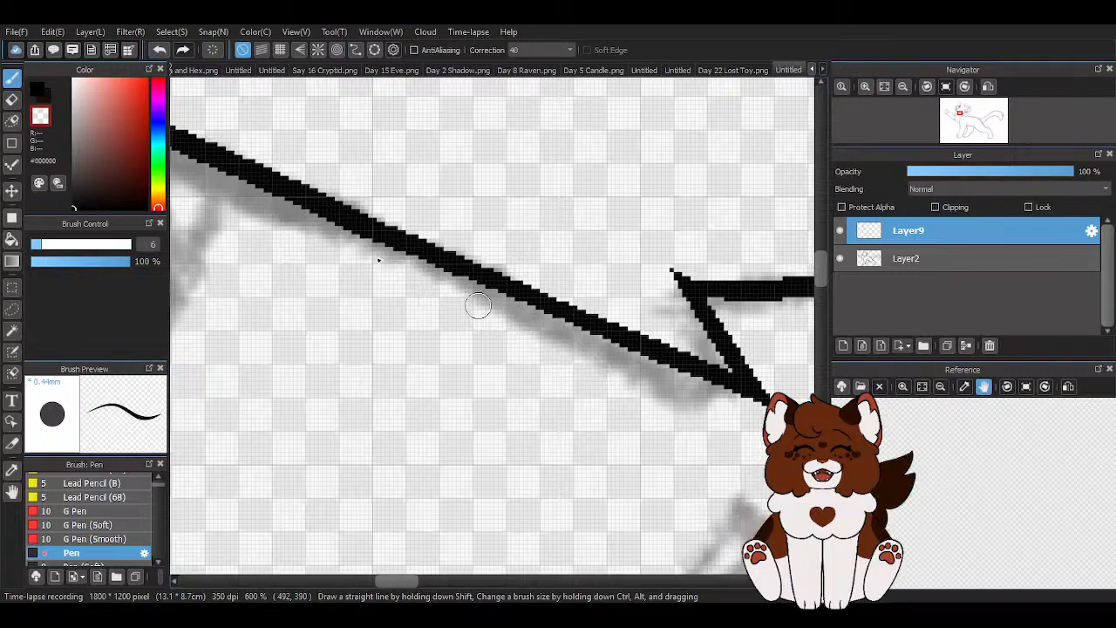
scroll(552, 354, "down", 10)
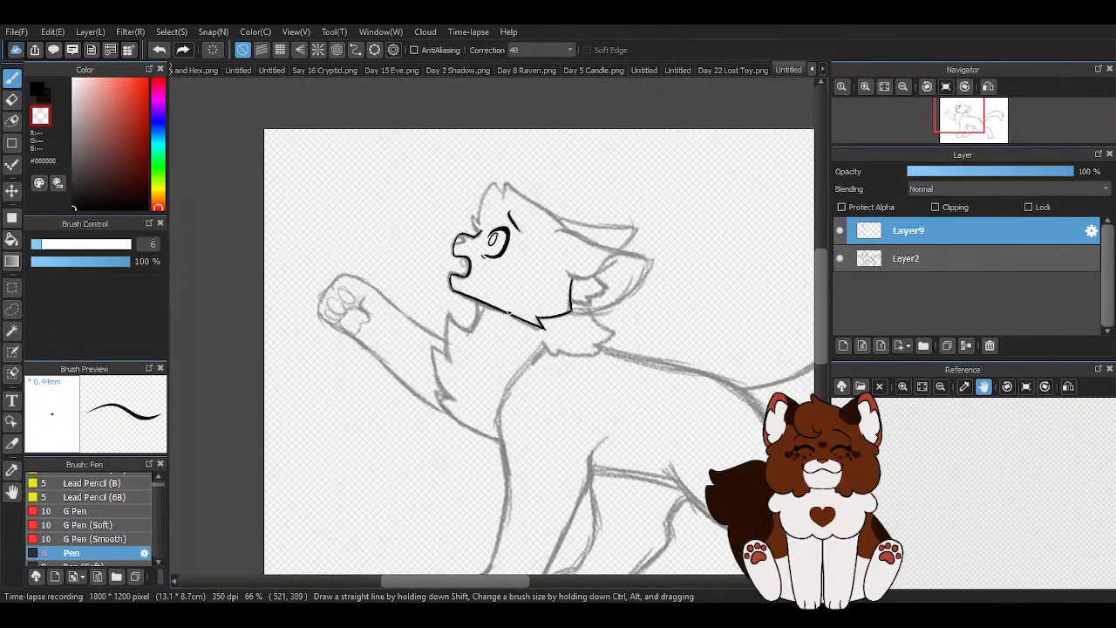
scroll(510, 314, "up", 10)
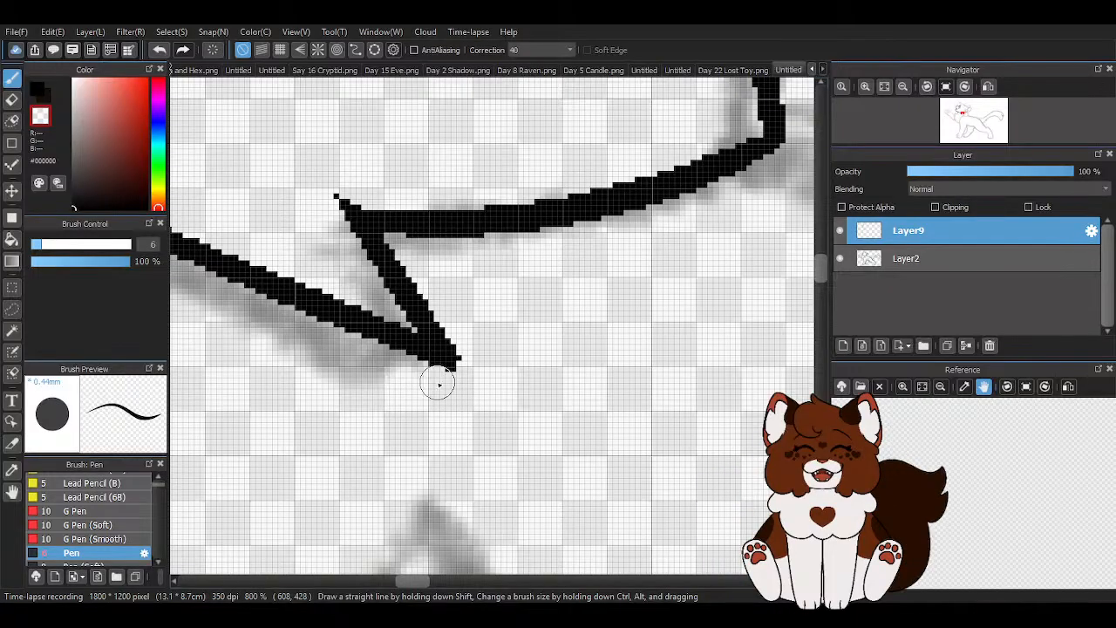
scroll(537, 391, "down", 4)
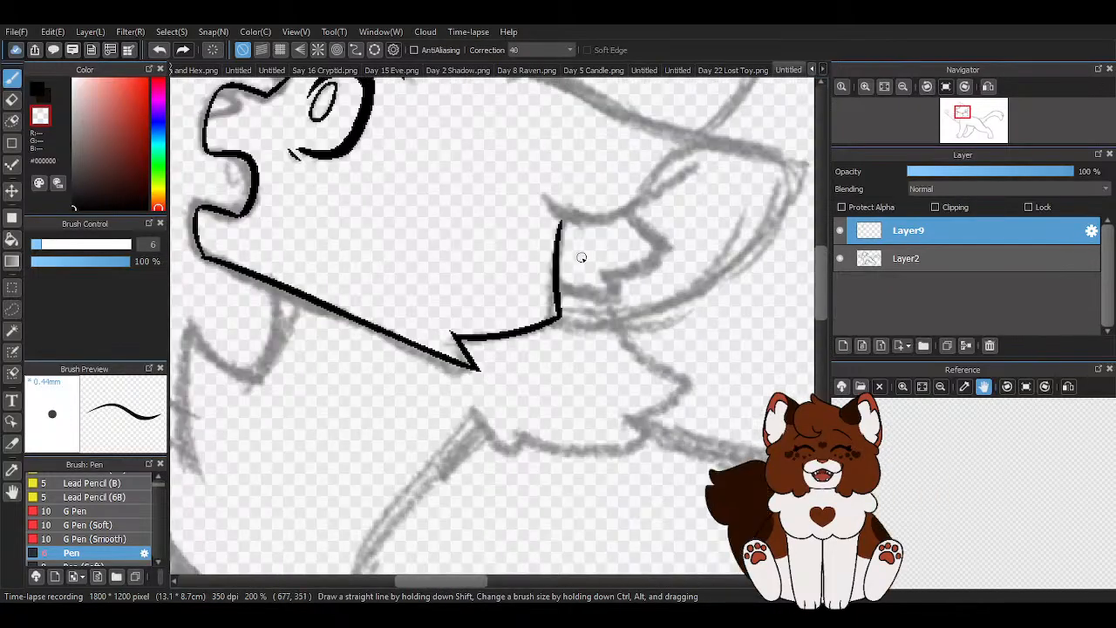
- Ink the near ear's outer outline from its upper base around the tip, closing it at the cheek corner
scroll(574, 281, "up", 3)
scroll(482, 297, "down", 5)
scroll(468, 184, "up", 3)
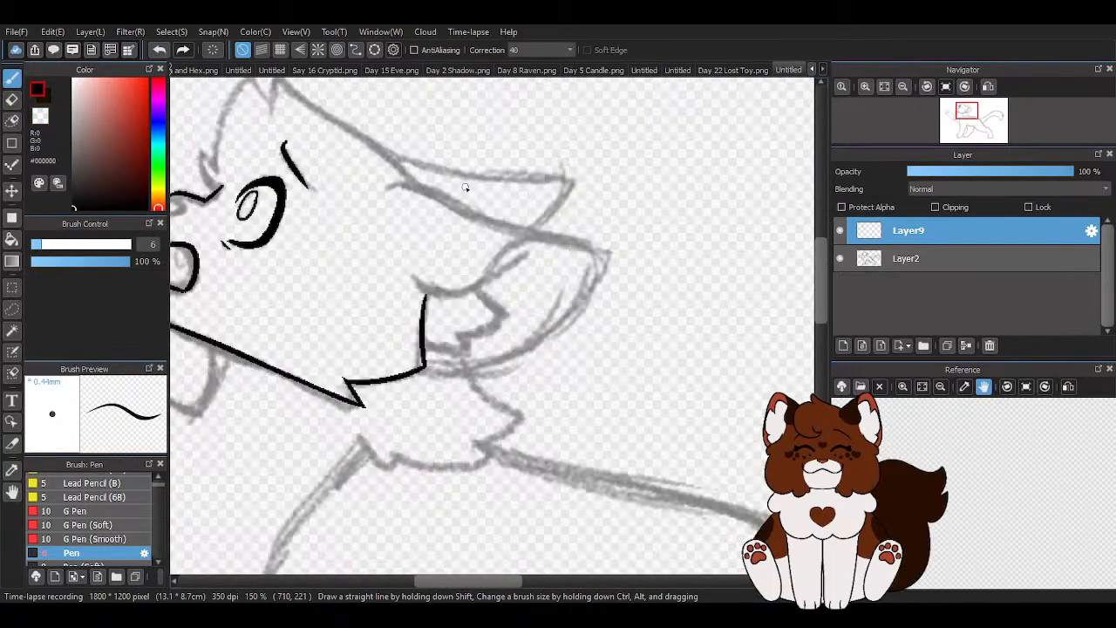
mouse_move(412, 188)
left_mouse_down()
mouse_move(719, 301)
mouse_move(740, 364)
mouse_move(639, 490)
mouse_move(458, 533)
left_mouse_up()
scroll(563, 464, "down", 2)
scroll(464, 443, "up", 3)
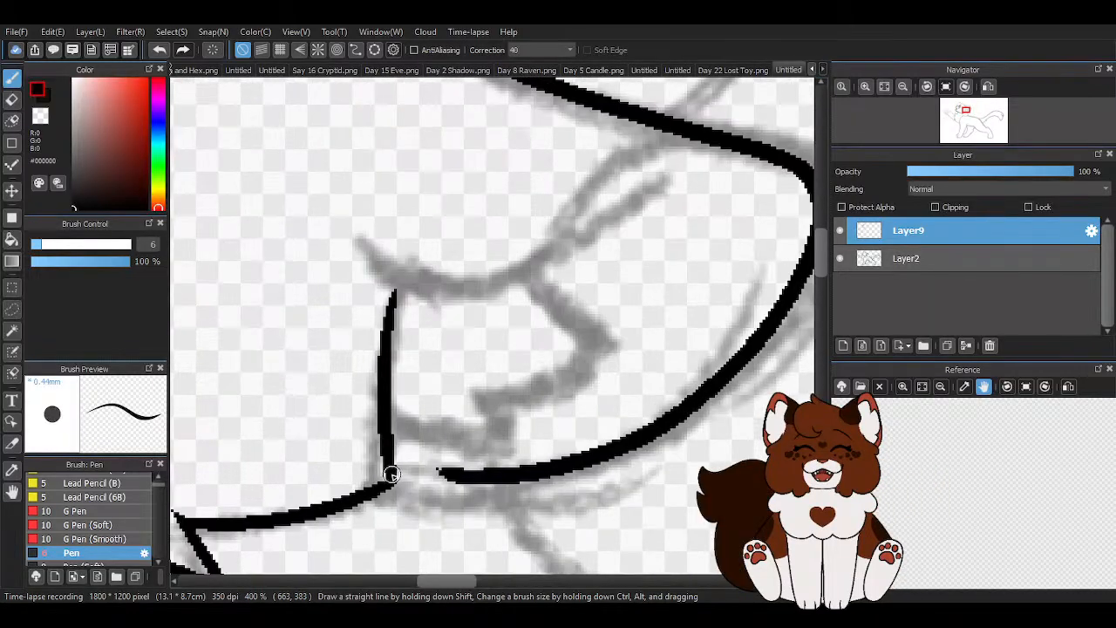
left_click_drag(390, 469, 487, 481)
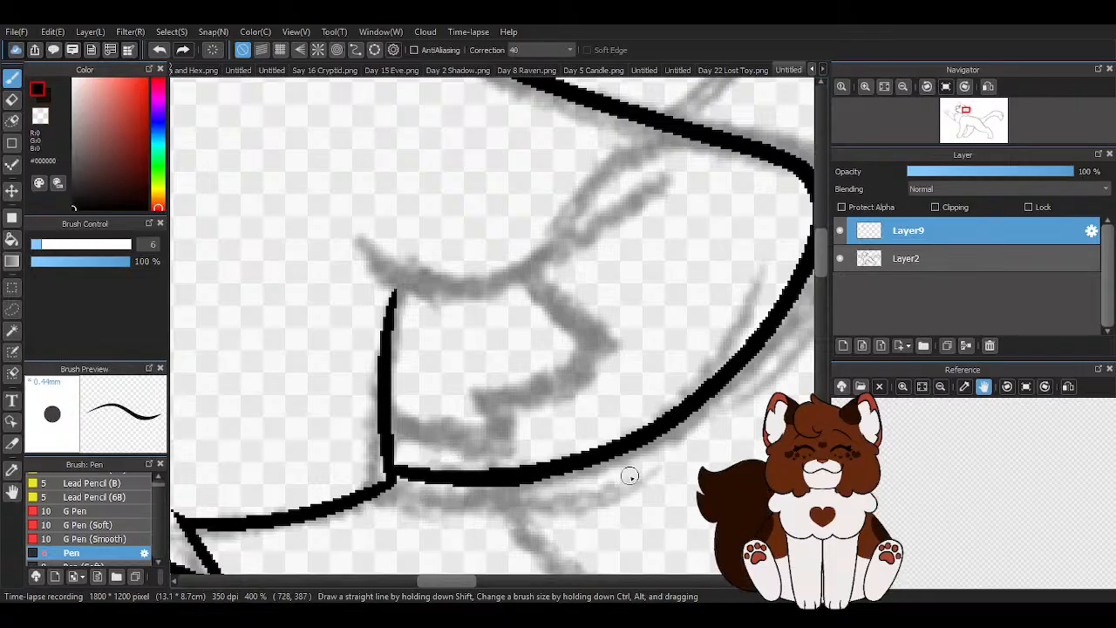
scroll(492, 488, "up", 1)
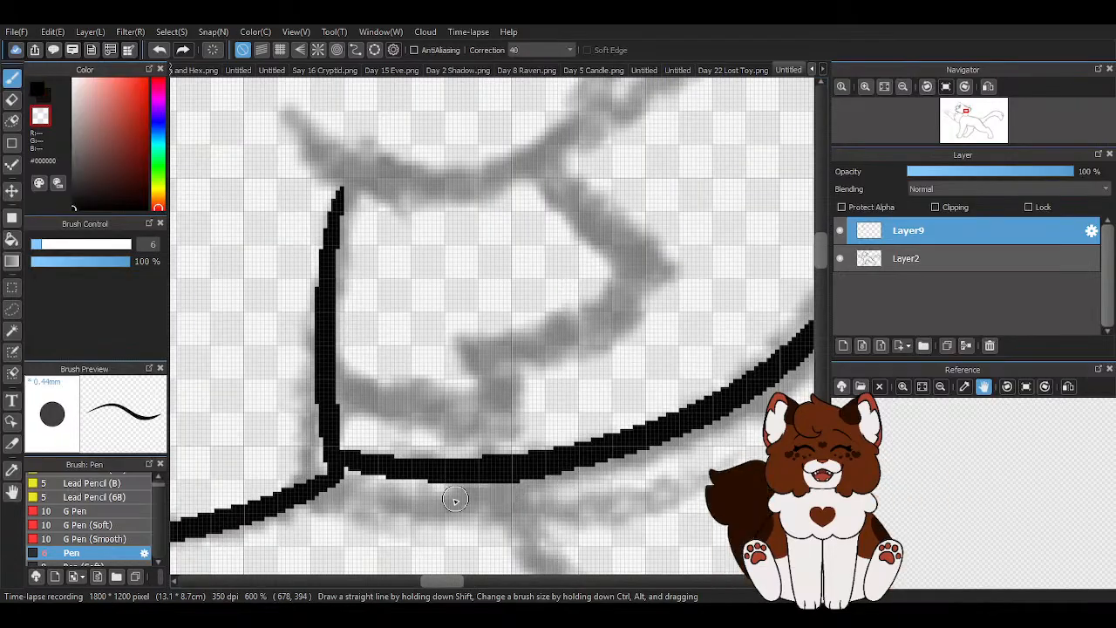
- Ink the curved inner rim of the near ear up to its upper edge and erase the excess where they join
scroll(494, 475, "down", 3)
scroll(527, 335, "up", 1)
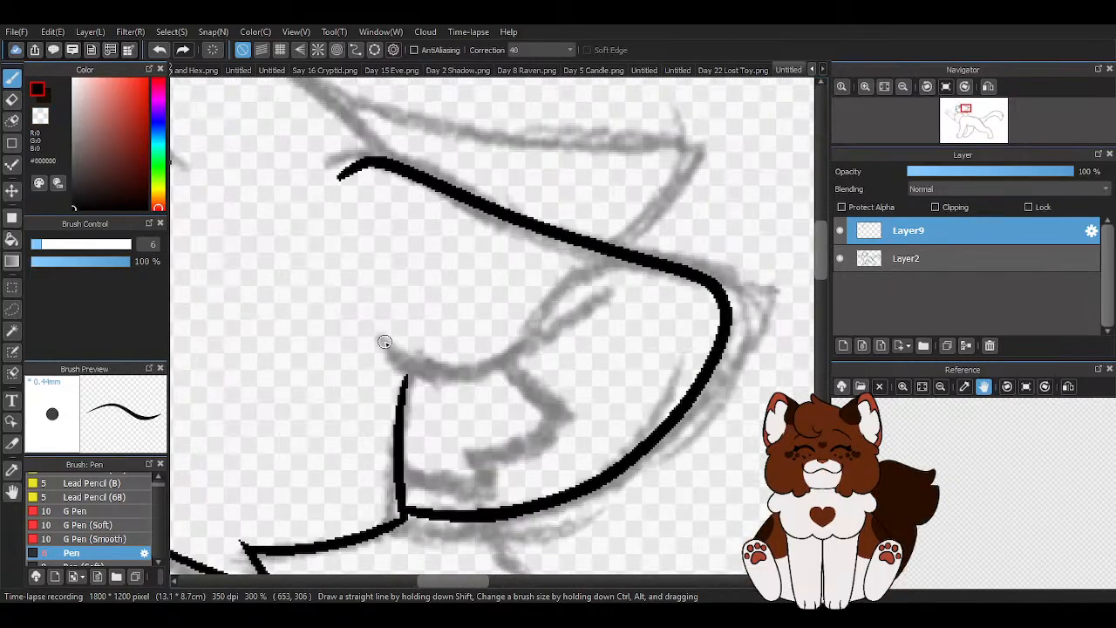
mouse_move(382, 340)
left_mouse_down()
mouse_move(424, 374)
mouse_move(484, 364)
mouse_move(555, 297)
mouse_move(607, 270)
mouse_move(672, 277)
left_mouse_up()
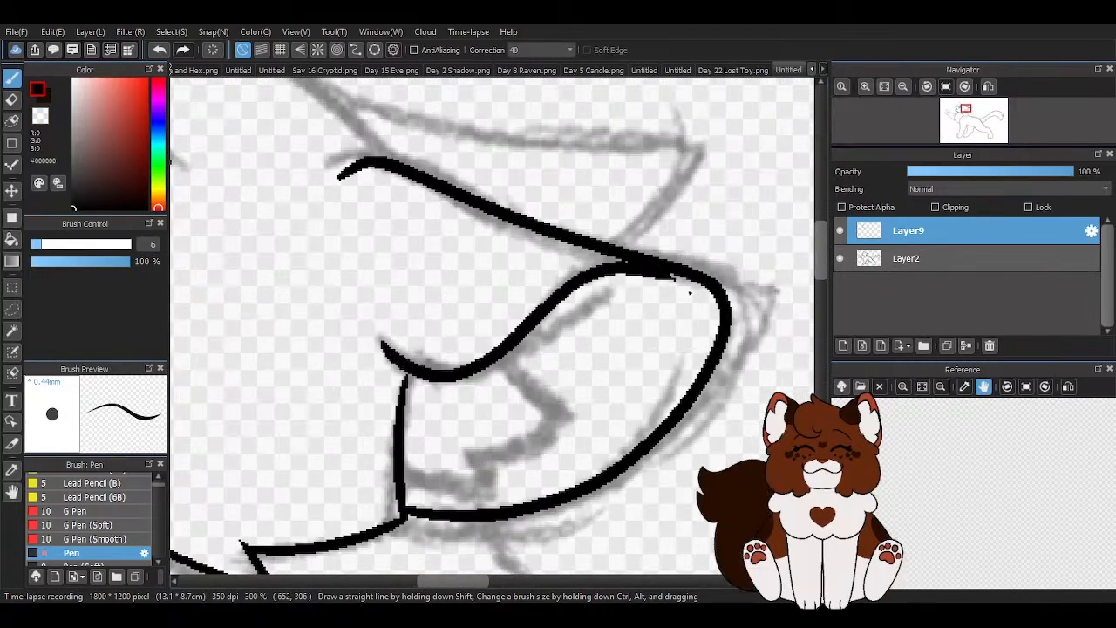
scroll(648, 273, "up", 2)
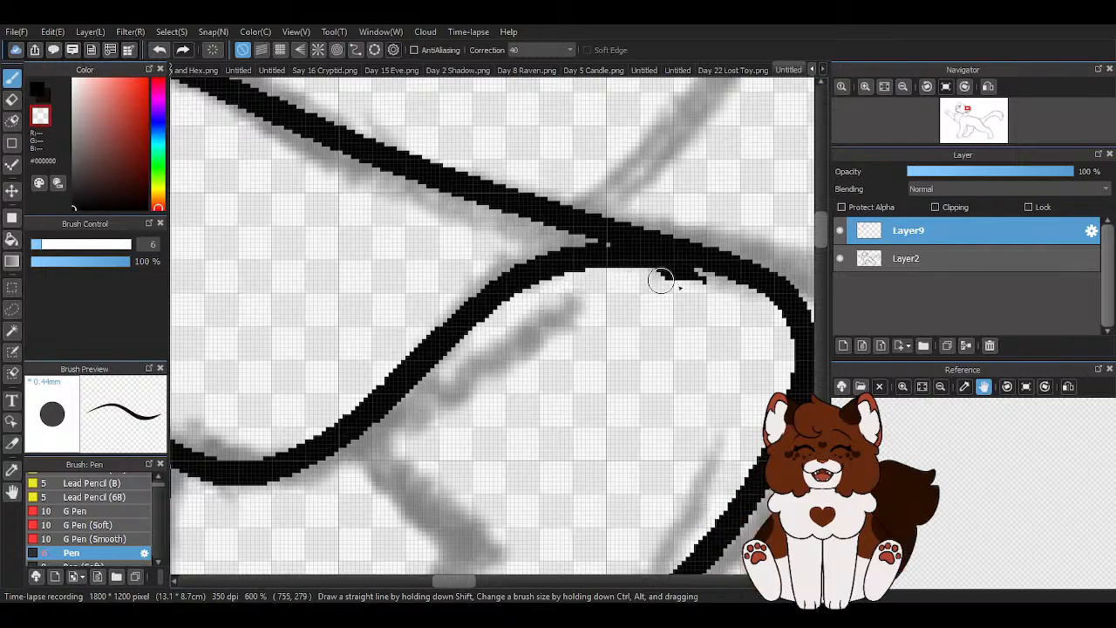
key("z")
left_click(608, 249)
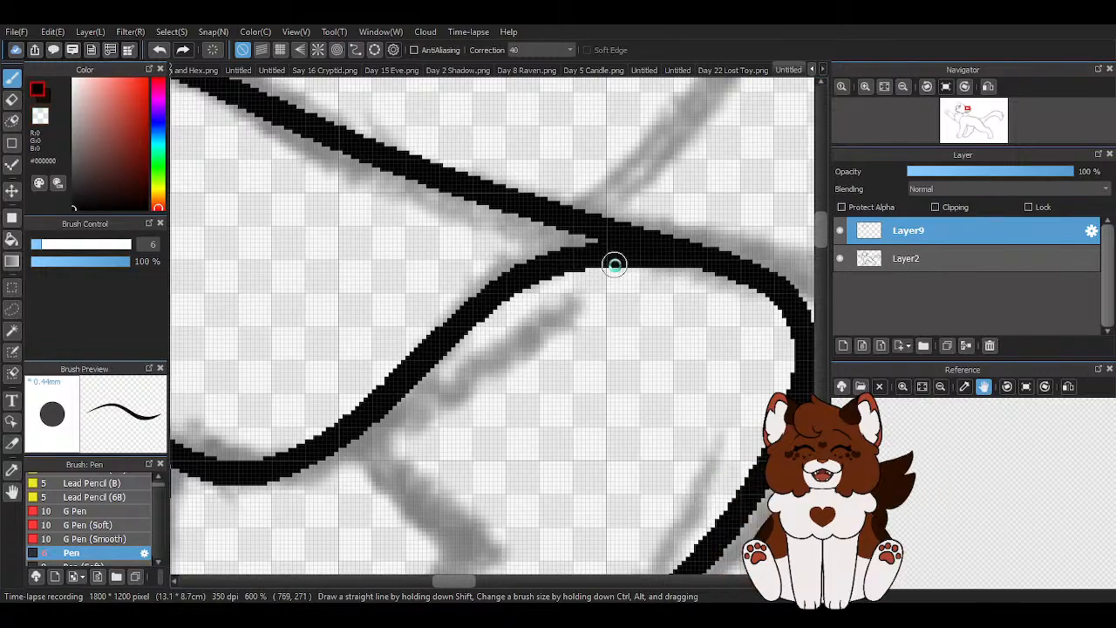
scroll(617, 252, "down", 3)
- Ink the jagged fur tuft inside the near ear
scroll(529, 306, "up", 2)
mouse_move(529, 306)
left_mouse_down()
mouse_move(505, 440)
mouse_move(494, 439)
mouse_move(519, 471)
mouse_move(393, 458)
left_mouse_up()
scroll(410, 421, "down", 3)
scroll(566, 361, "down", 1)
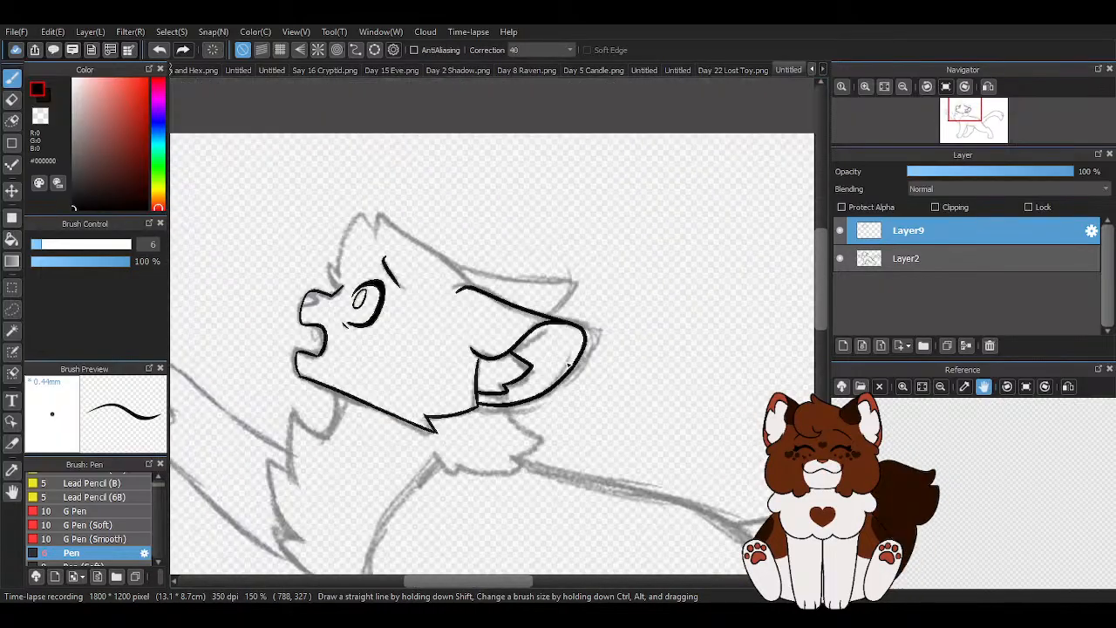
scroll(538, 305, "up", 1)
scroll(576, 303, "down", 2)
scroll(451, 271, "up", 4)
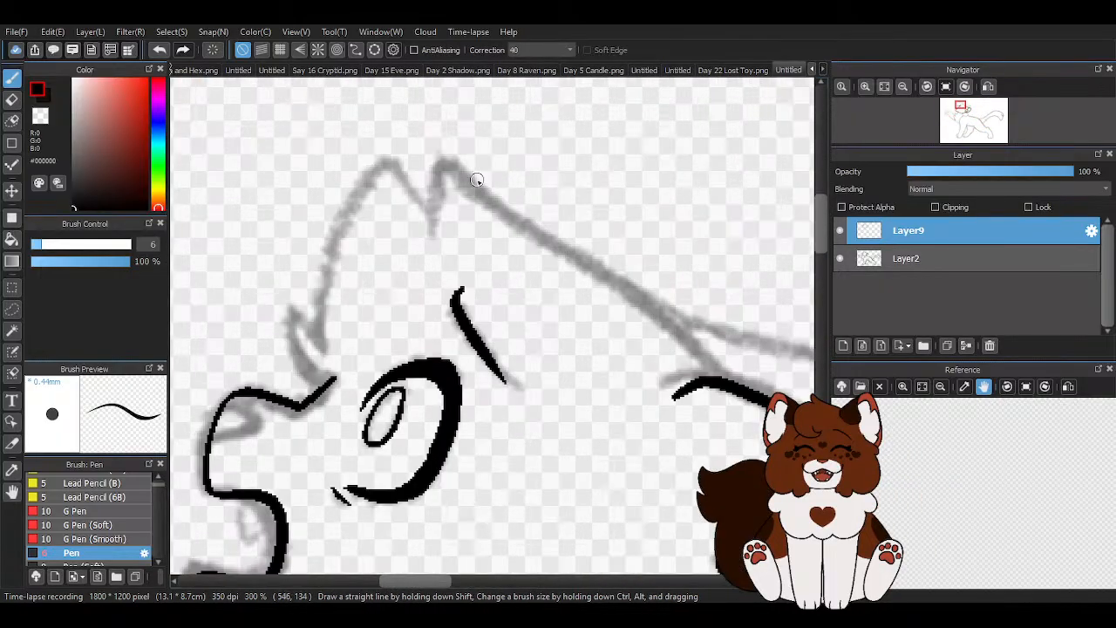
left_click_drag(438, 143, 741, 396)
scroll(358, 210, "down", 2)
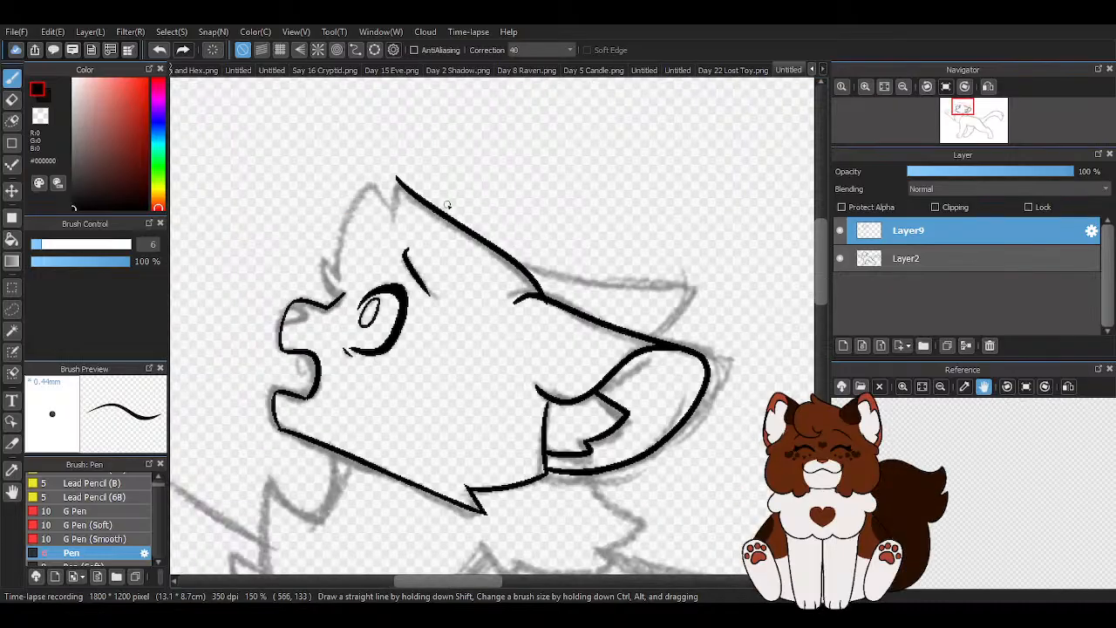
scroll(548, 261, "up", 1)
key("ctrl+z")
- Ink the top of the head from the crown to the ear base, plus the two-pointed forehead hair down towards the muzzle
scroll(381, 159, "up", 1)
mouse_move(325, 119)
left_mouse_down()
mouse_move(339, 146)
mouse_move(564, 315)
mouse_move(629, 394)
left_mouse_up()
mouse_move(328, 128)
left_mouse_down()
mouse_move(321, 220)
mouse_move(280, 153)
mouse_move(257, 178)
mouse_move(235, 361)
left_mouse_up()
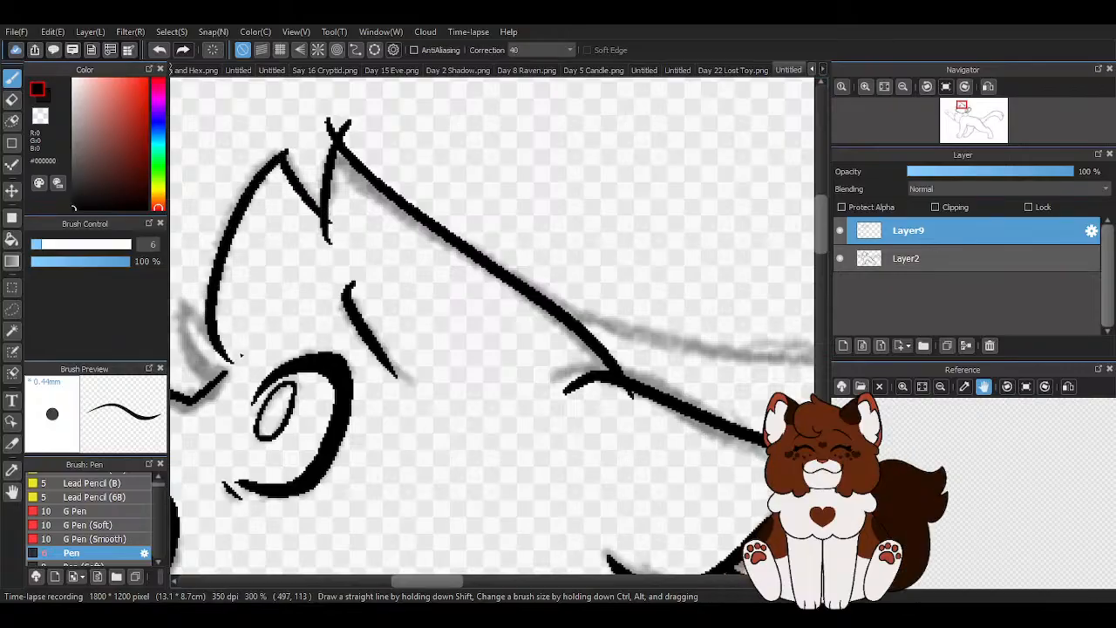
scroll(421, 305, "down", 3)
- Ink the small pointed tuft between the forehead and the muzzle bridge, and trim the line ends beside it
scroll(431, 310, "up", 4)
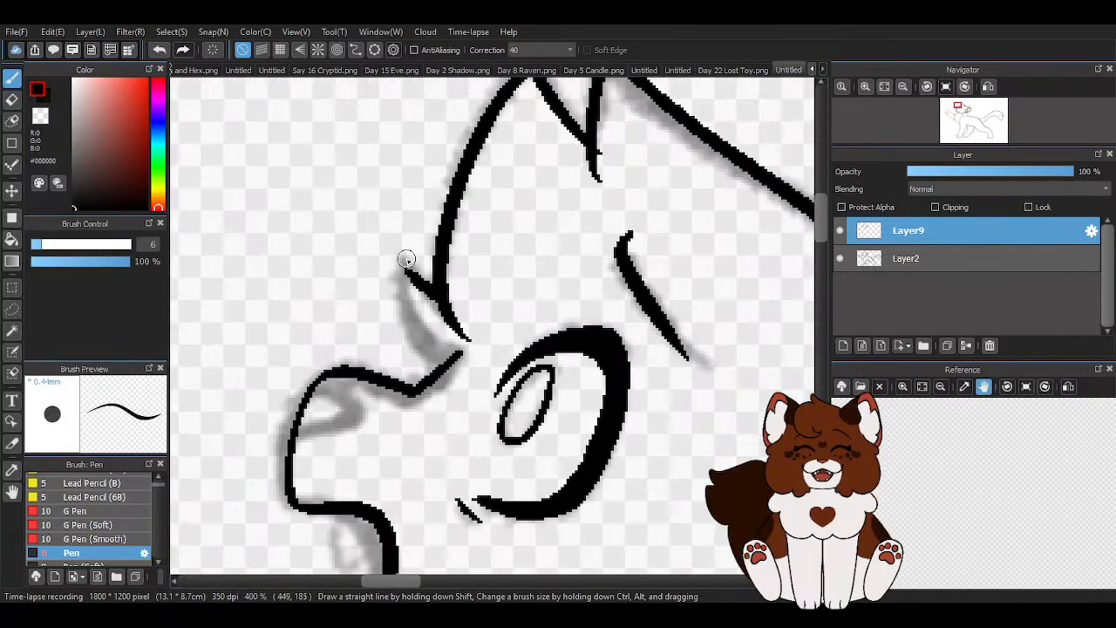
left_click_drag(406, 259, 455, 347)
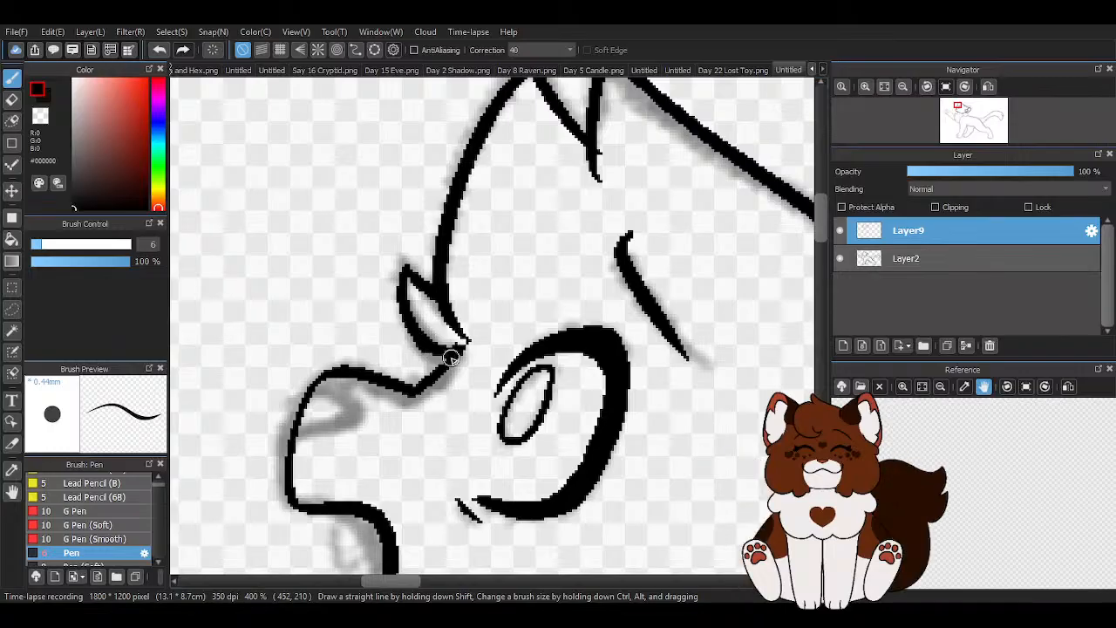
key("x")
scroll(421, 316, "up", 4)
mouse_move(398, 290)
left_mouse_down()
mouse_move(422, 345)
mouse_move(504, 347)
left_mouse_up()
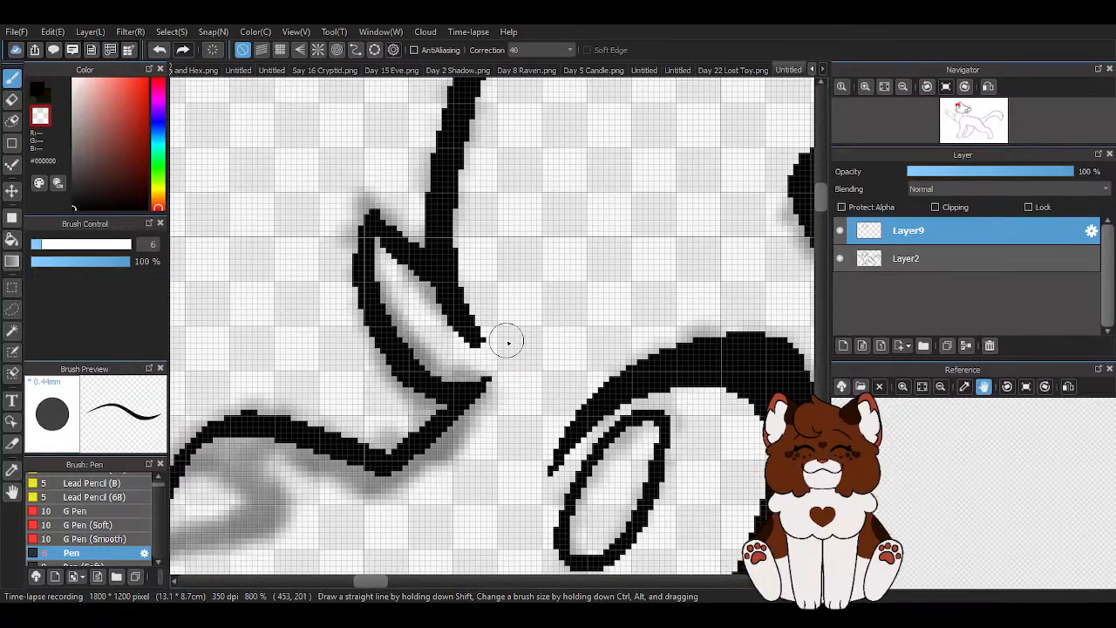
left_click_drag(411, 290, 471, 334)
scroll(466, 315, "down", 5)
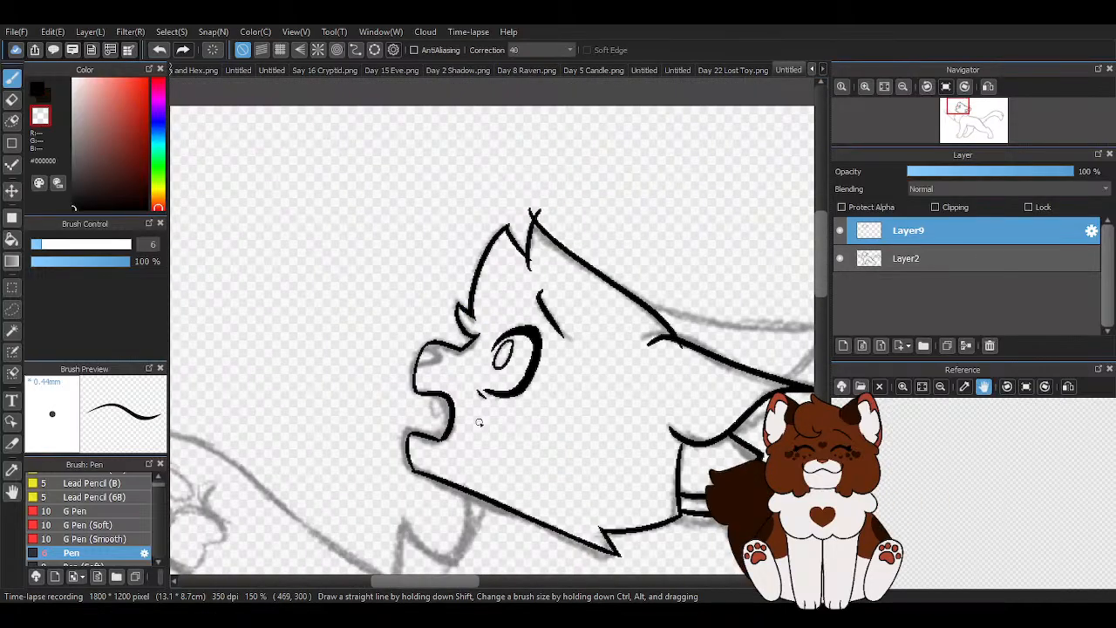
scroll(434, 354, "up", 4)
scroll(391, 304, "up", 1)
mouse_move(353, 360)
left_mouse_down()
mouse_move(430, 386)
mouse_move(434, 404)
mouse_move(369, 429)
mouse_move(322, 471)
left_mouse_up()
scroll(400, 418, "down", 5)
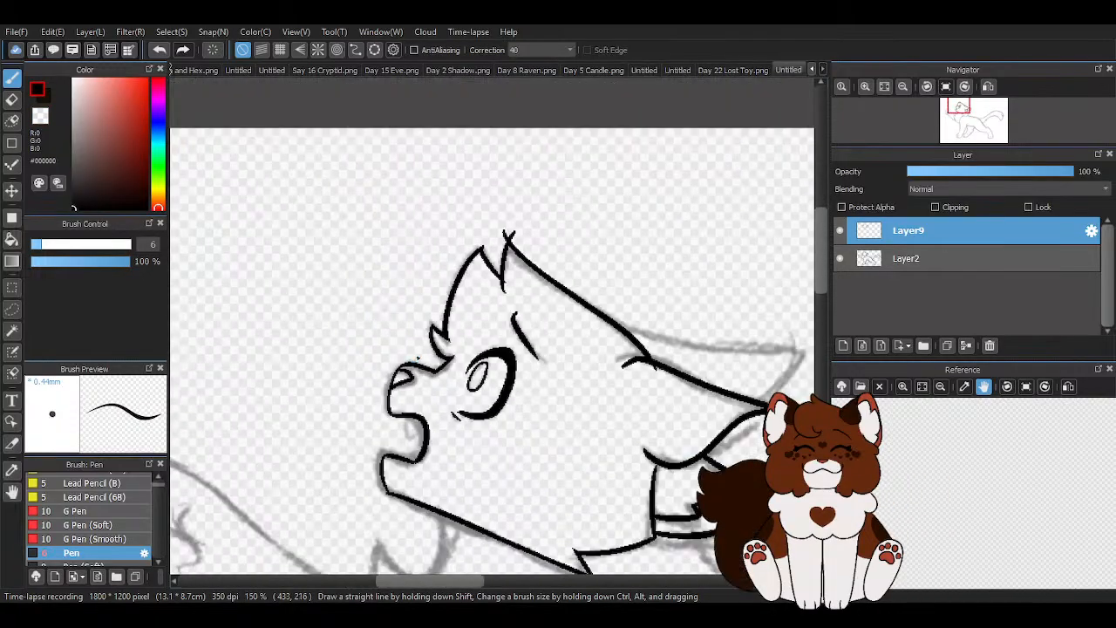
scroll(412, 420, "up", 4)
scroll(349, 316, "up", 1)
left_click(161, 50)
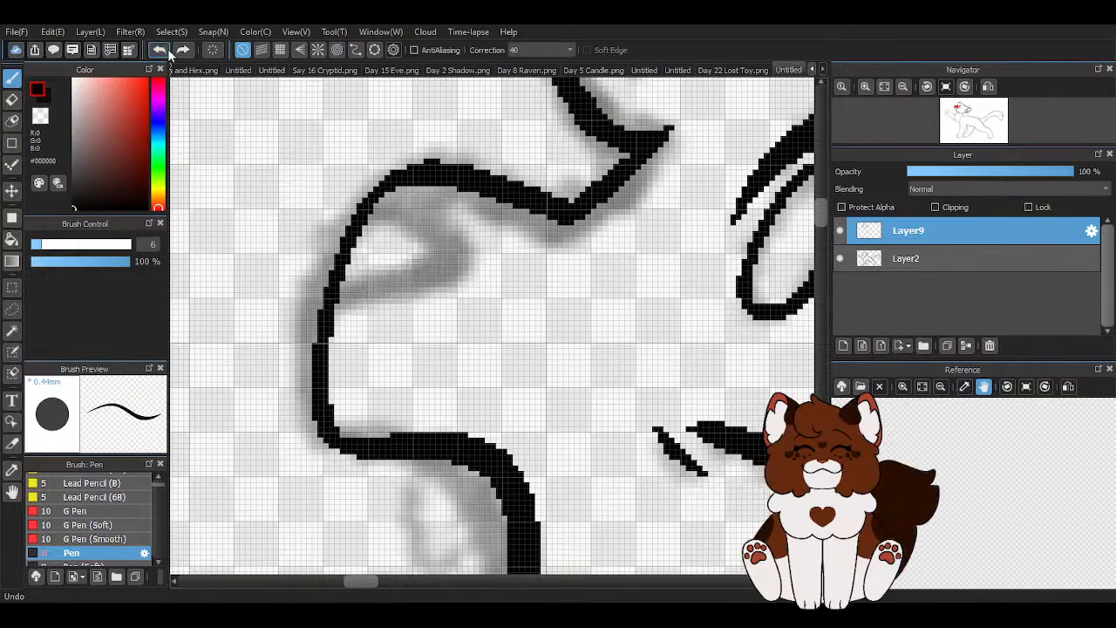
- Ink the nose outline at the muzzle's tip and a pointed fang hanging from the upper lip
mouse_move(362, 214)
left_mouse_down()
mouse_move(457, 246)
mouse_move(445, 267)
mouse_move(367, 287)
mouse_move(323, 311)
left_mouse_up()
scroll(379, 319, "down", 4)
scroll(378, 319, "up", 3)
mouse_move(390, 284)
left_mouse_down()
mouse_move(414, 353)
mouse_move(456, 291)
left_mouse_up()
scroll(436, 348, "down", 1)
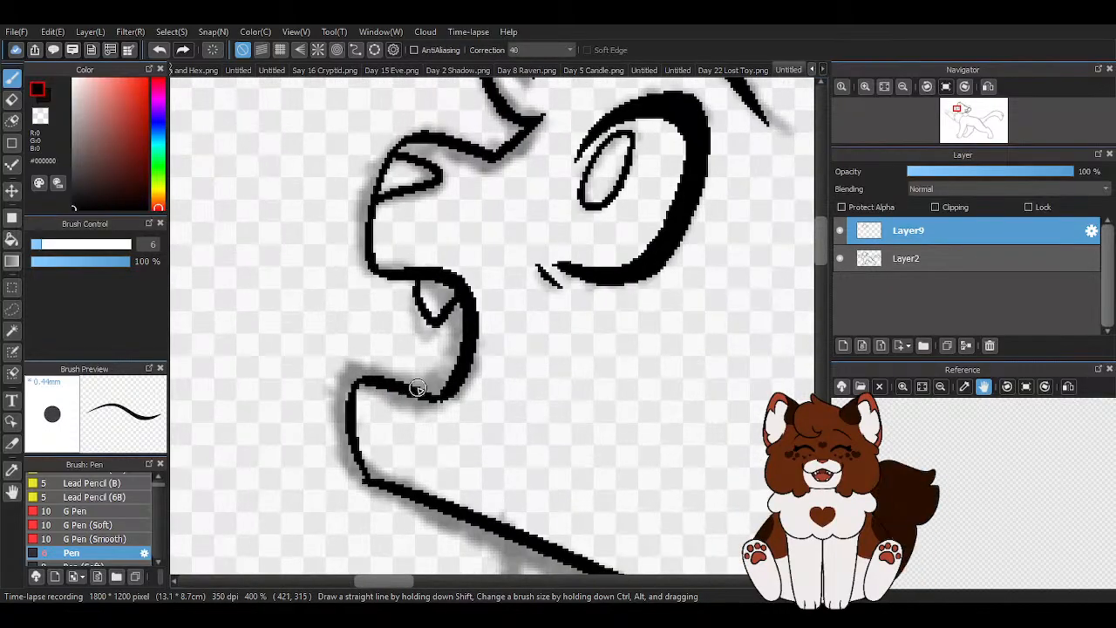
- Erase the fang under the upper lip and redraw it as a smaller pointed tooth
scroll(427, 343, "down", 1)
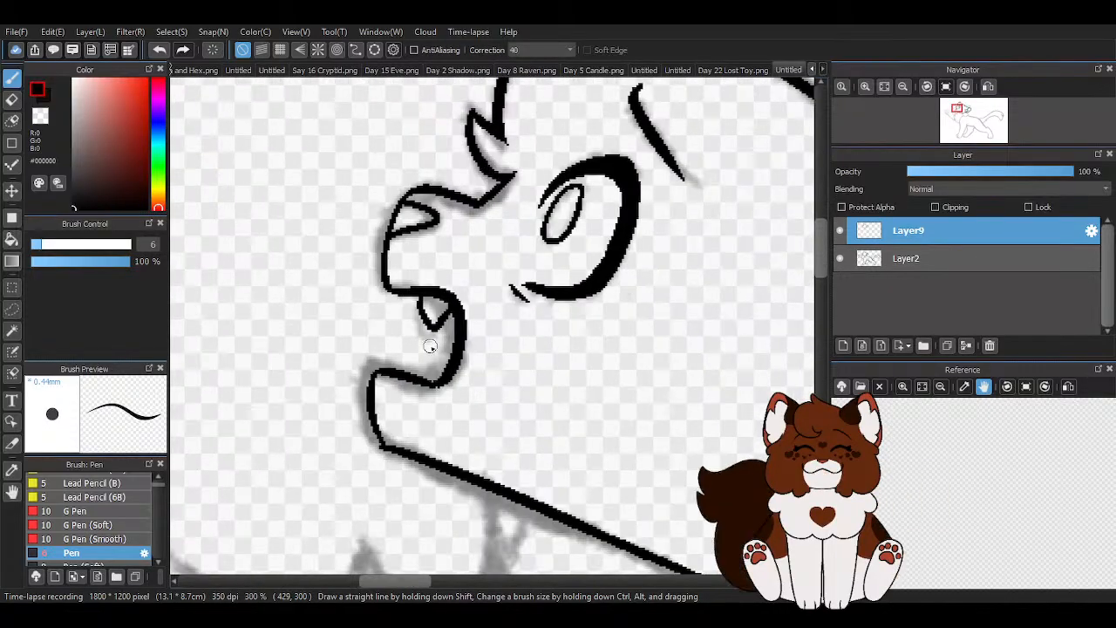
scroll(430, 321, "up", 2)
key("x")
scroll(410, 287, "up", 1)
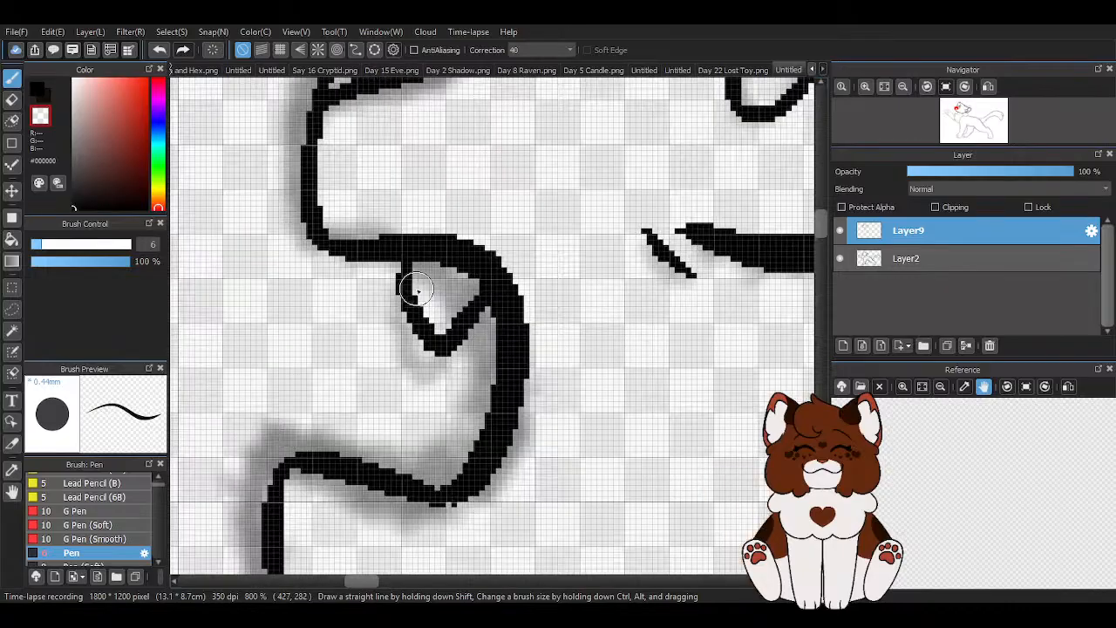
mouse_move(420, 313)
left_mouse_down()
mouse_move(446, 334)
mouse_move(457, 303)
left_mouse_up()
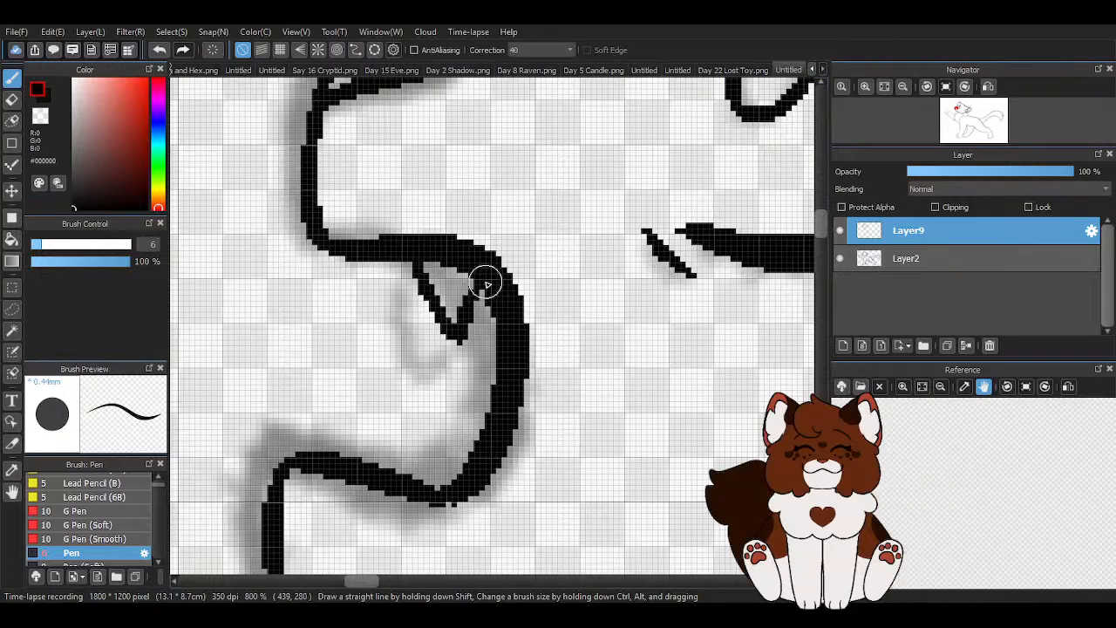
scroll(419, 273, "down", 7)
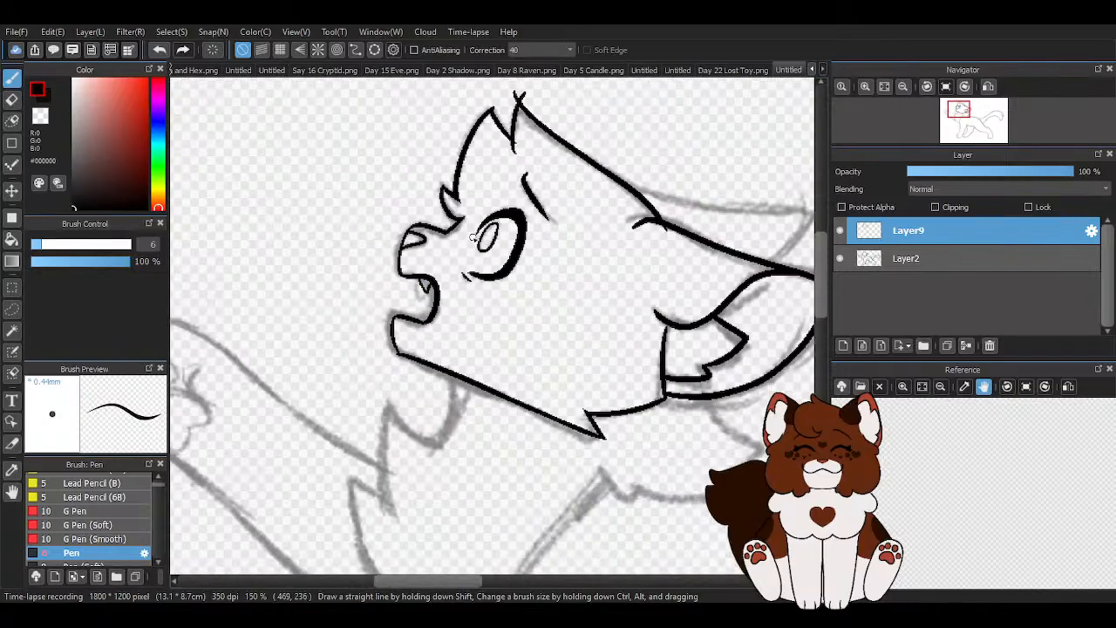
scroll(422, 285, "up", 4)
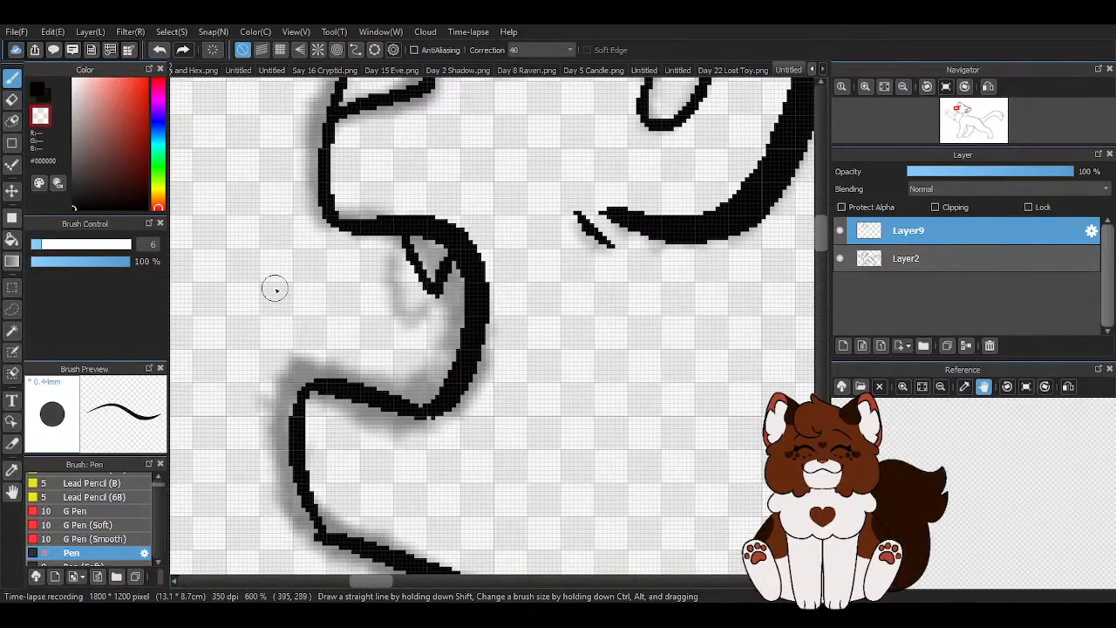
scroll(375, 272, "up", 1)
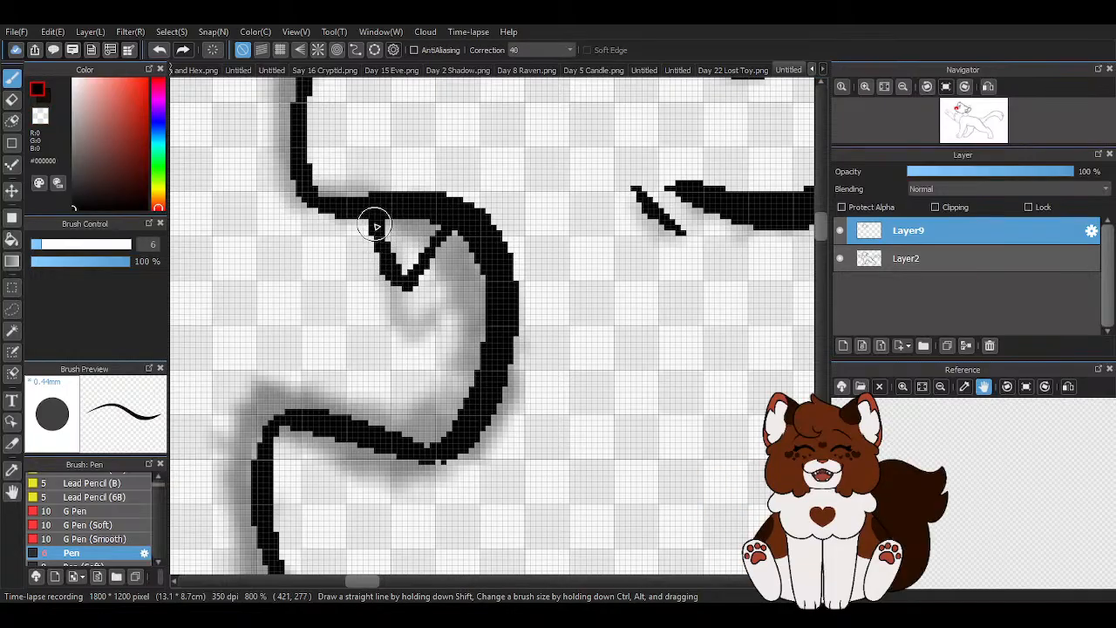
scroll(385, 259, "down", 5)
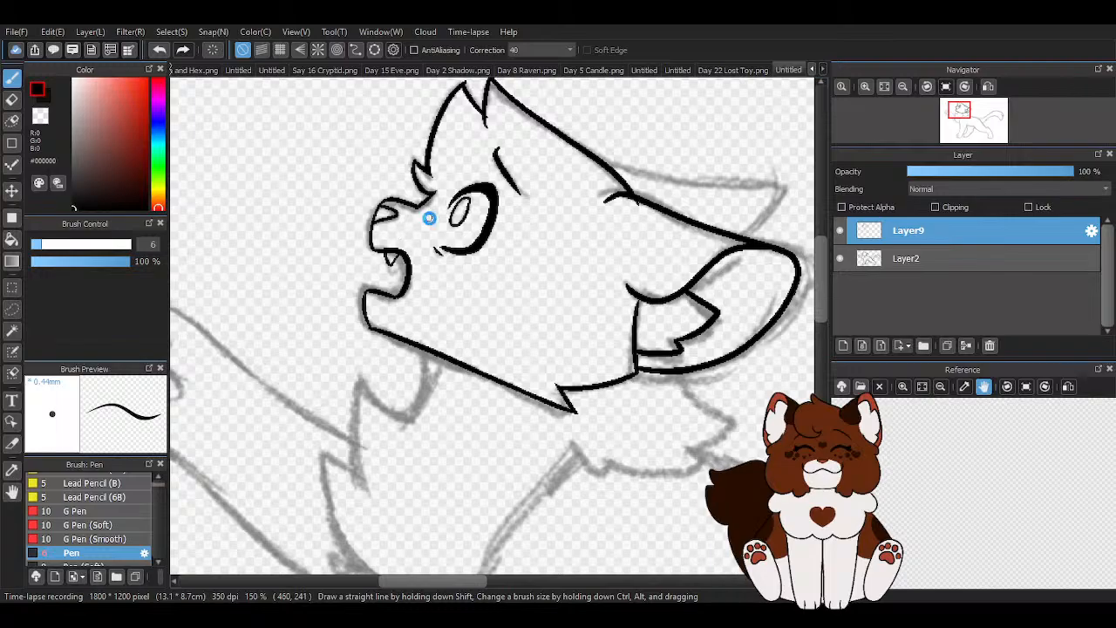
scroll(426, 217, "down", 3)
- Trim the overshooting line ends at the crown's tip and at the points and notch of the forehead hair
scroll(466, 177, "up", 6)
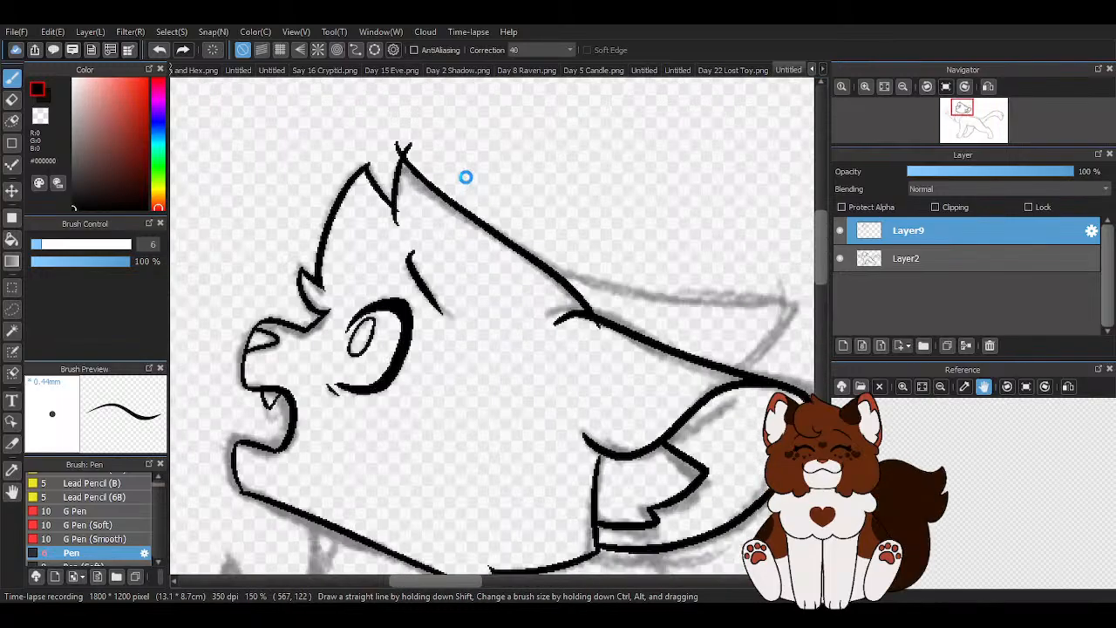
mouse_move(428, 178)
left_mouse_down()
mouse_move(460, 184)
mouse_move(423, 141)
mouse_move(477, 150)
left_mouse_up()
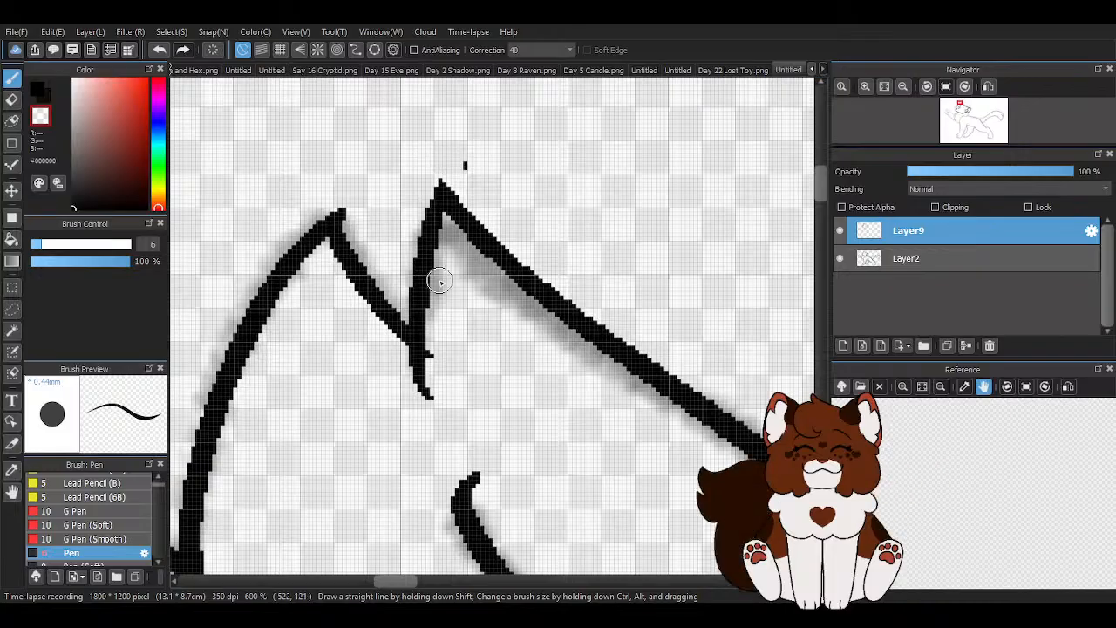
left_click(465, 165)
left_click_drag(356, 212, 345, 177)
left_click_drag(440, 331, 440, 407)
left_click_drag(399, 370, 416, 387)
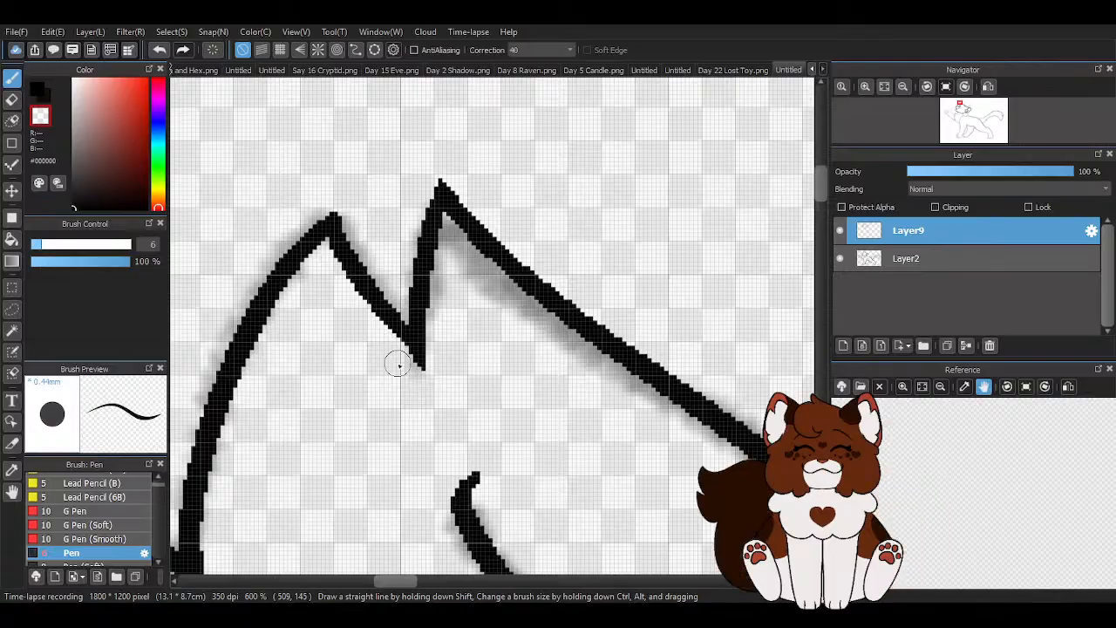
scroll(389, 349, "down", 5)
scroll(341, 415, "up", 3)
scroll(341, 413, "up", 1)
left_click_drag(403, 257, 400, 254)
key("z")
scroll(401, 257, "down", 3)
scroll(401, 257, "down", 2)
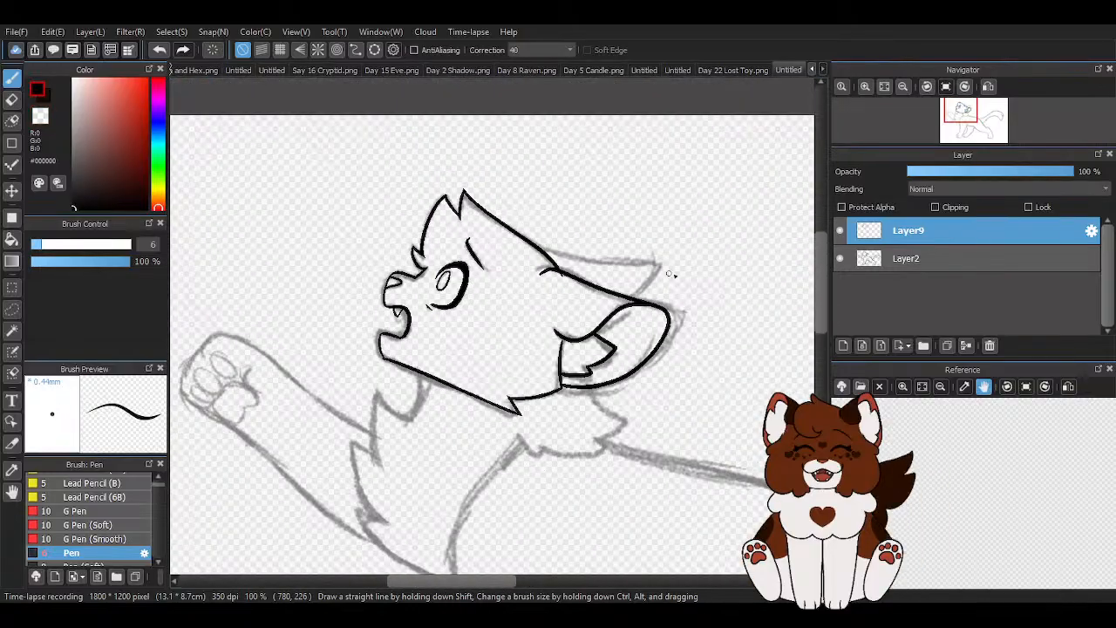
- Ink the far ear behind the head, then trim the stray line end and taper the small curve at the ear base
scroll(263, 221, "up", 4)
mouse_move(263, 221)
left_mouse_down()
mouse_move(565, 260)
mouse_move(523, 358)
left_mouse_up()
scroll(491, 258, "down", 4)
scroll(491, 258, "up", 3)
scroll(374, 207, "up", 2)
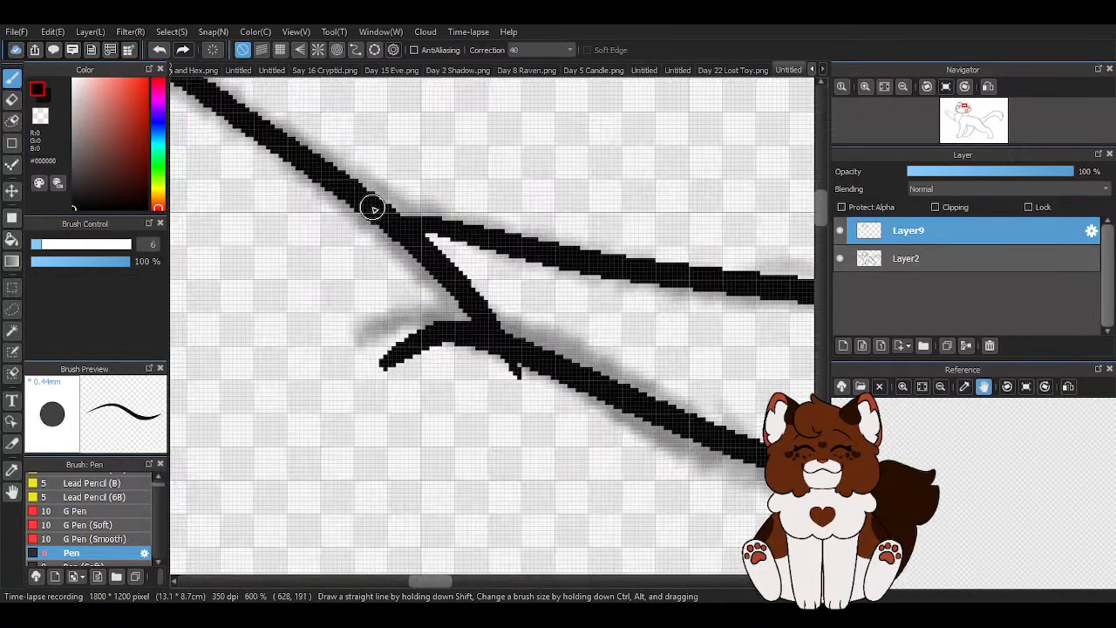
key("z")
left_click_drag(528, 390, 492, 366)
mouse_move(426, 363)
left_mouse_down()
mouse_move(396, 364)
mouse_move(359, 393)
left_mouse_up()
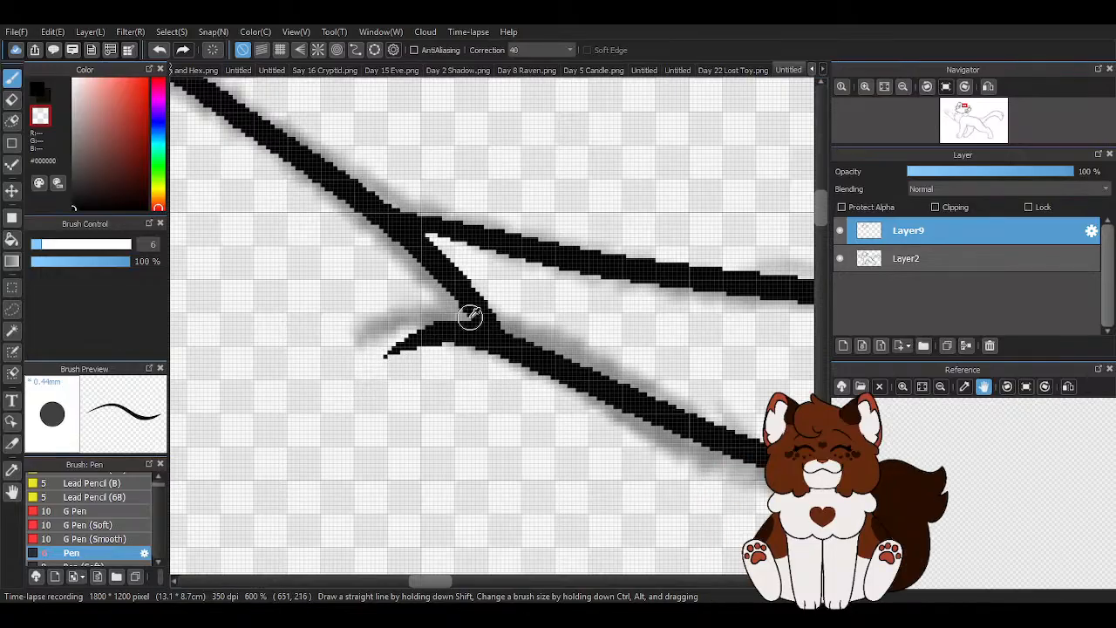
scroll(486, 288, "down", 4)
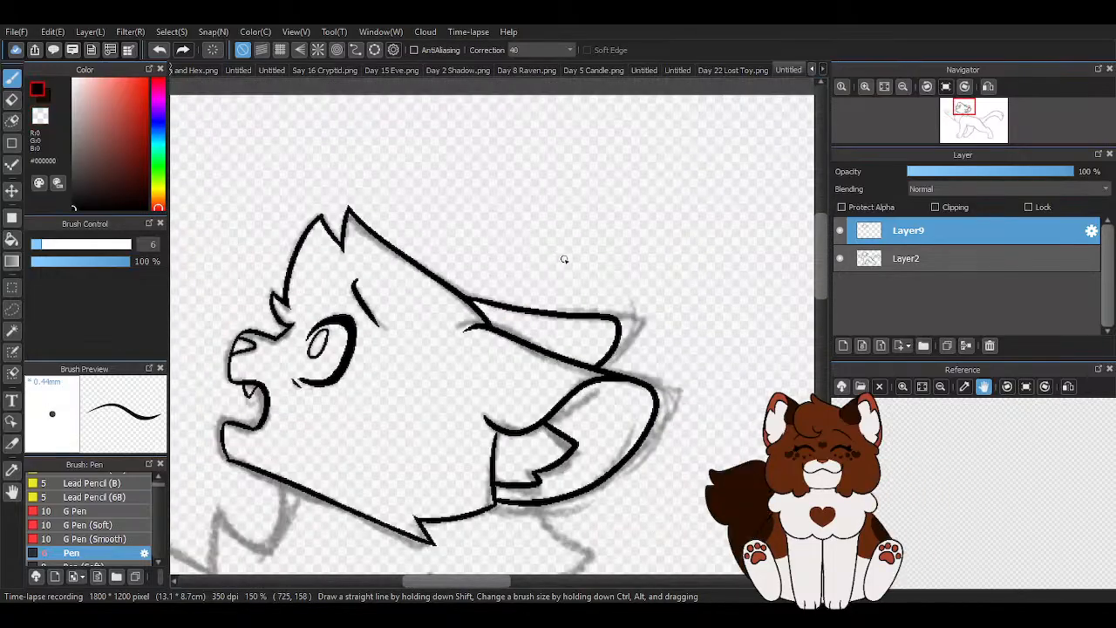
scroll(563, 259, "down", 1)
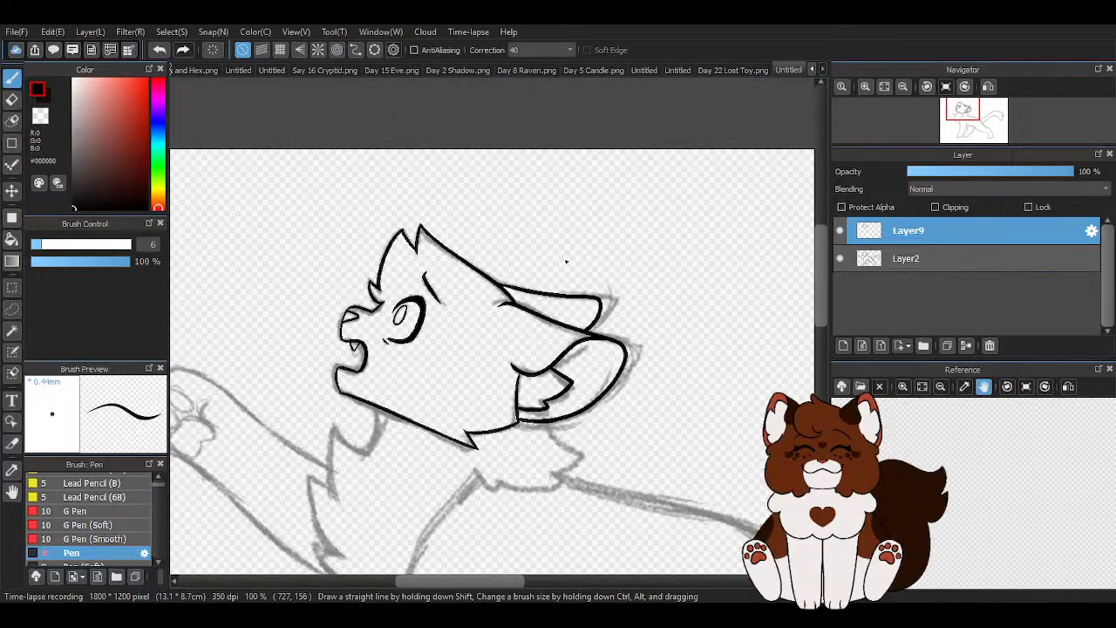
- Ink the jagged neck fur from beneath the near ear around to the throat, following the sketch
scroll(605, 489, "up", 4)
mouse_move(498, 194)
left_mouse_down()
mouse_move(565, 278)
mouse_move(616, 281)
mouse_move(480, 345)
mouse_move(543, 367)
mouse_move(525, 389)
mouse_move(551, 374)
mouse_move(367, 380)
mouse_move(362, 359)
mouse_move(362, 378)
mouse_move(277, 319)
left_mouse_up()
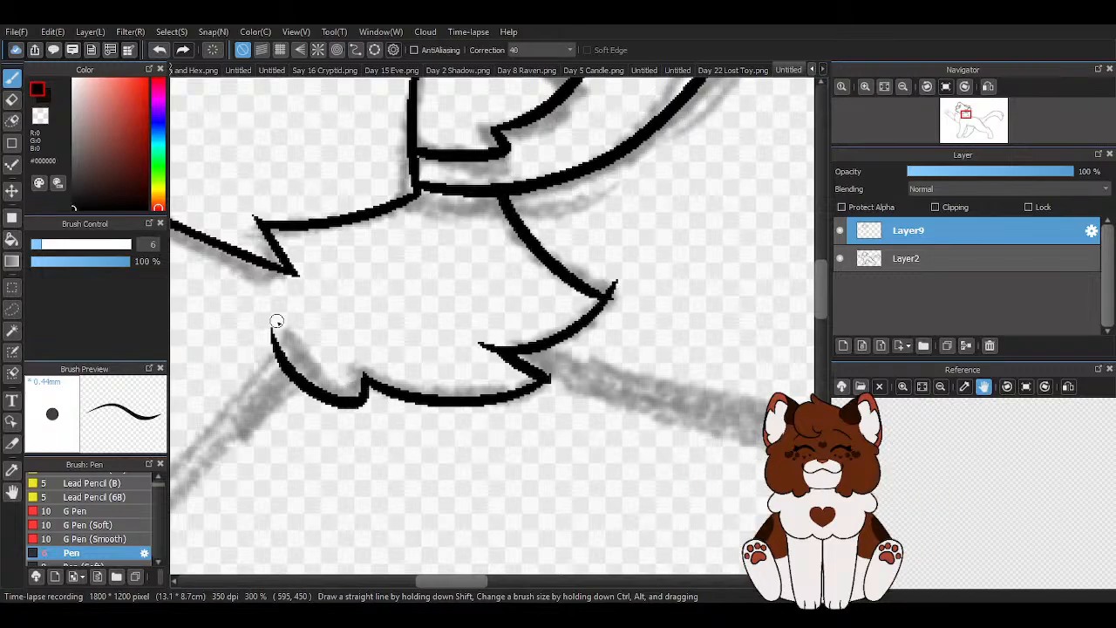
key("z")
- Trim the overshooting line ends at the points of the neck fur behind the head
scroll(581, 380, "up", 4)
left_click_drag(500, 407, 511, 359)
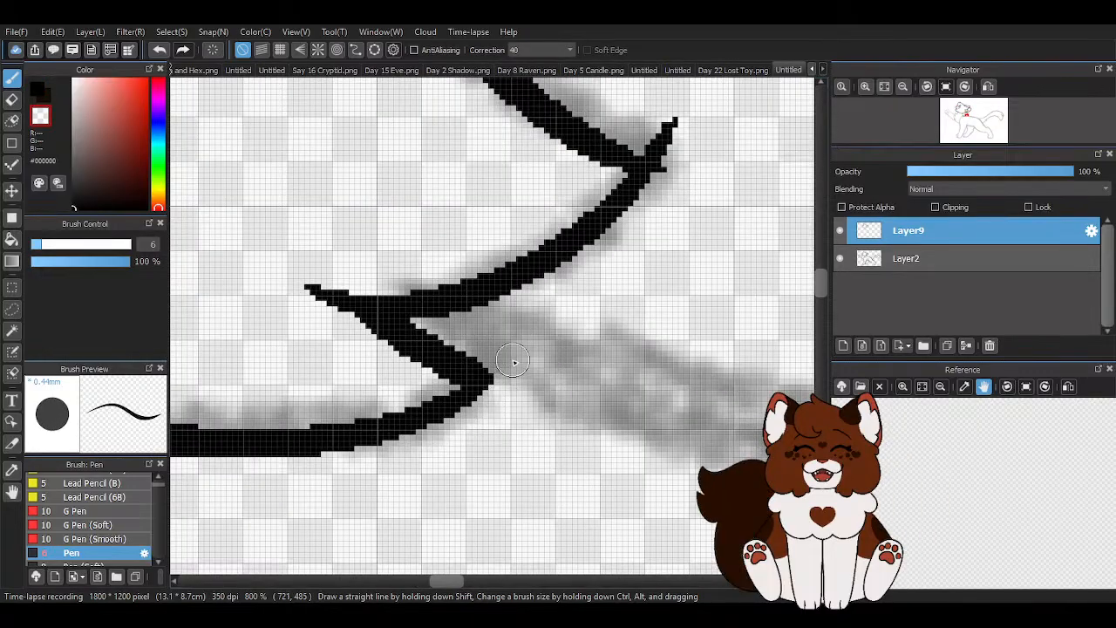
left_click_drag(319, 319, 298, 272)
scroll(362, 381, "down", 3)
scroll(476, 301, "up", 2)
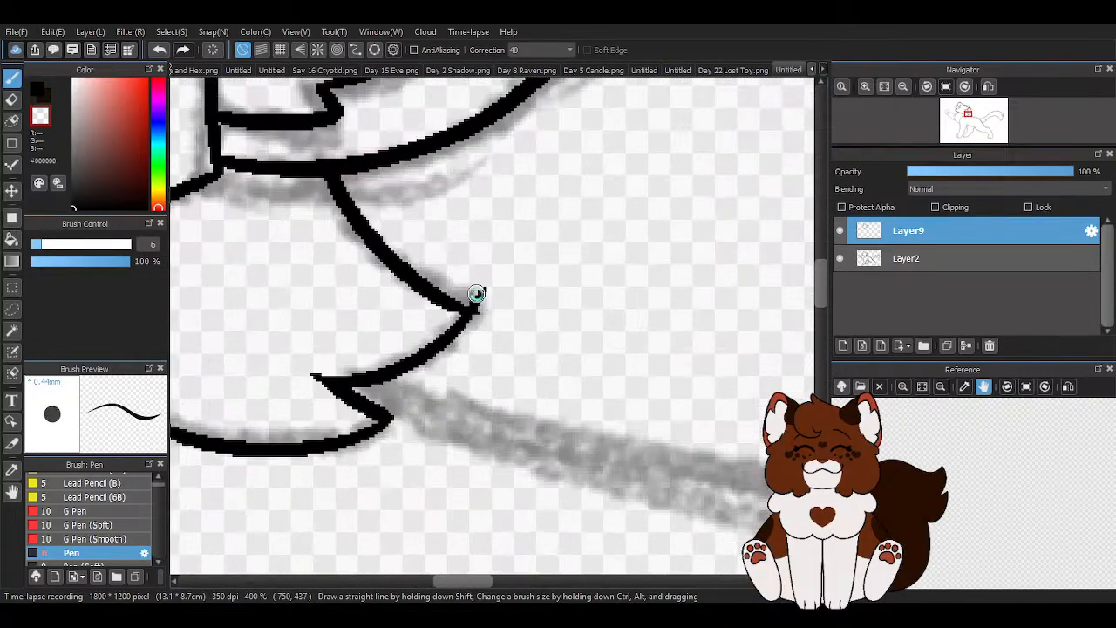
left_click_drag(480, 309, 486, 341)
left_click_drag(486, 285, 501, 308)
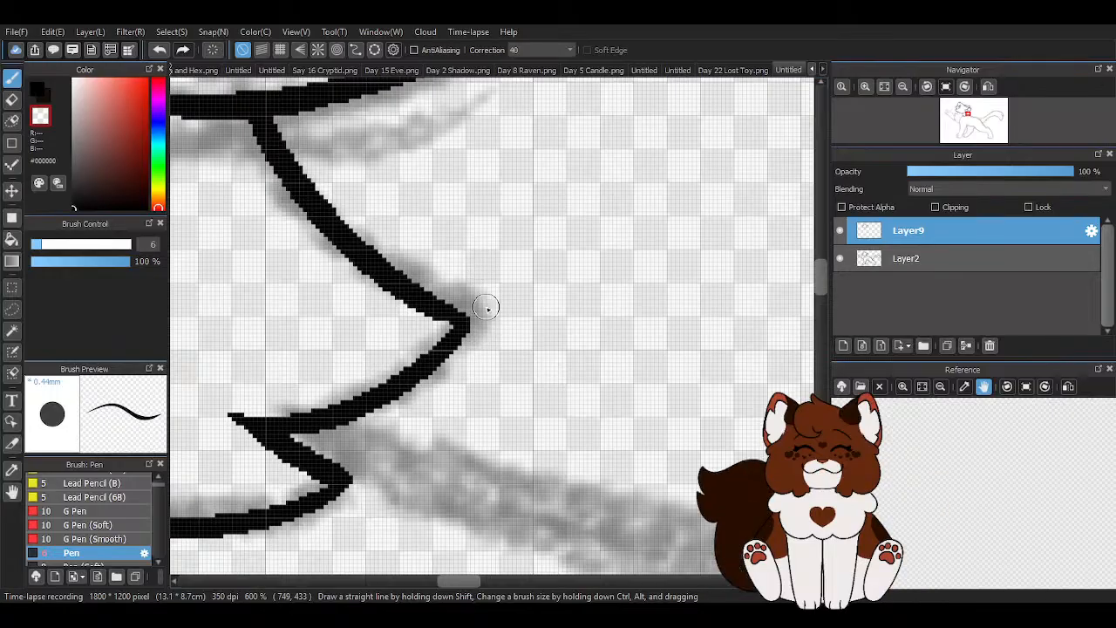
scroll(523, 279, "down", 5)
key("z")
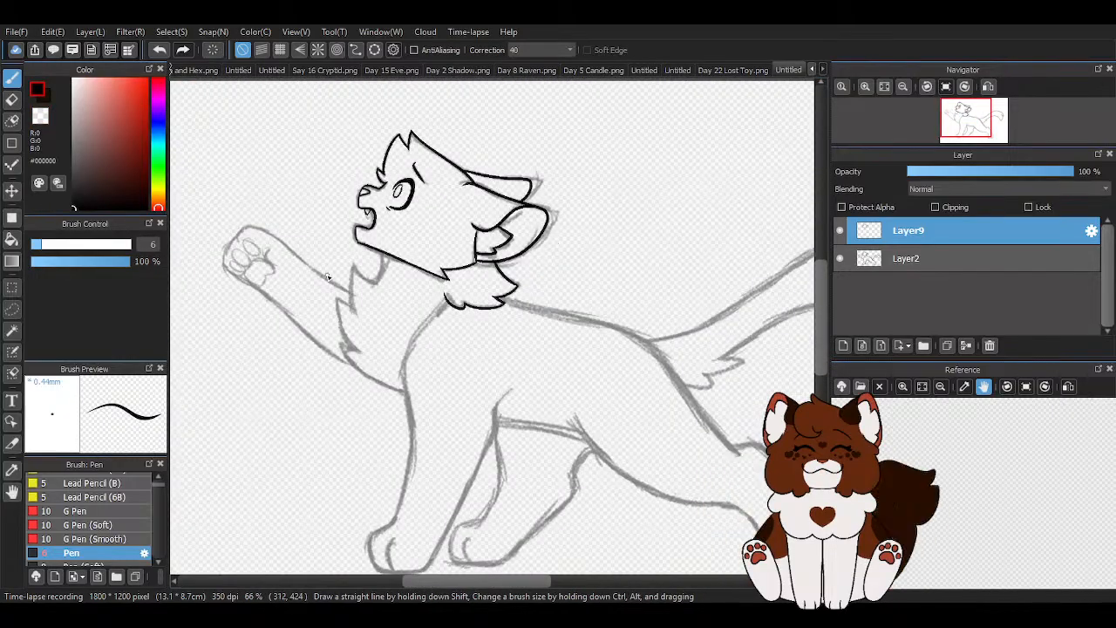
- Ink the rounded throat curve under the jaw and the first long chest-fur strand, and clean up the lower jaw's outline
scroll(325, 267, "up", 5)
mouse_move(503, 216)
left_mouse_down()
mouse_move(505, 237)
mouse_move(376, 261)
mouse_move(375, 486)
mouse_move(388, 504)
left_mouse_up()
scroll(397, 366, "down", 1)
scroll(357, 230, "up", 4)
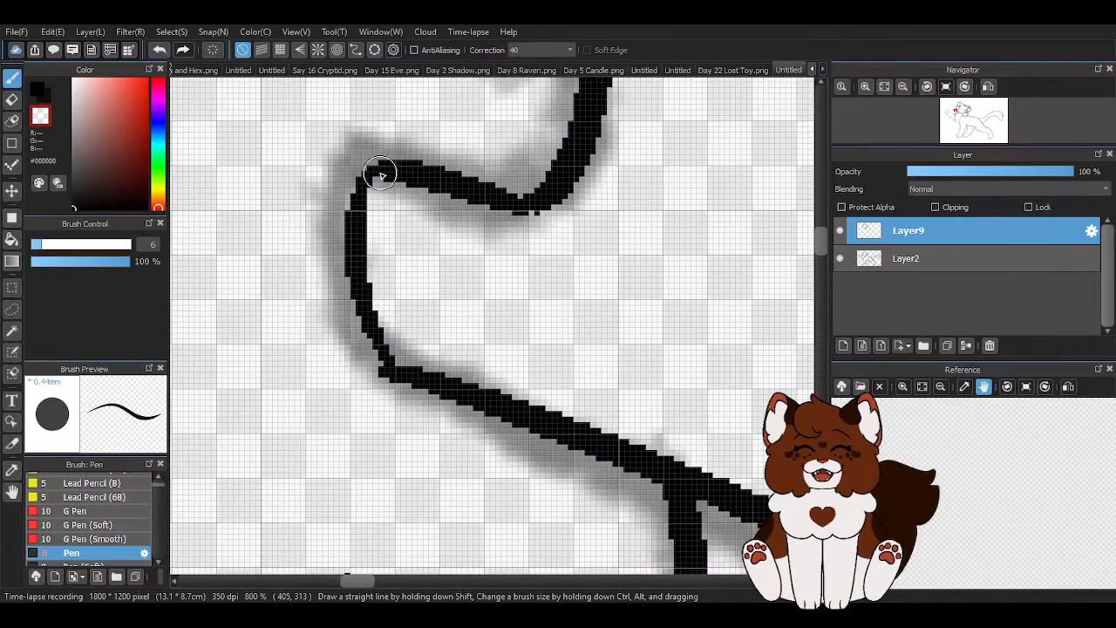
mouse_move(396, 172)
left_mouse_down()
mouse_move(365, 191)
mouse_move(347, 272)
mouse_move(389, 366)
left_mouse_up()
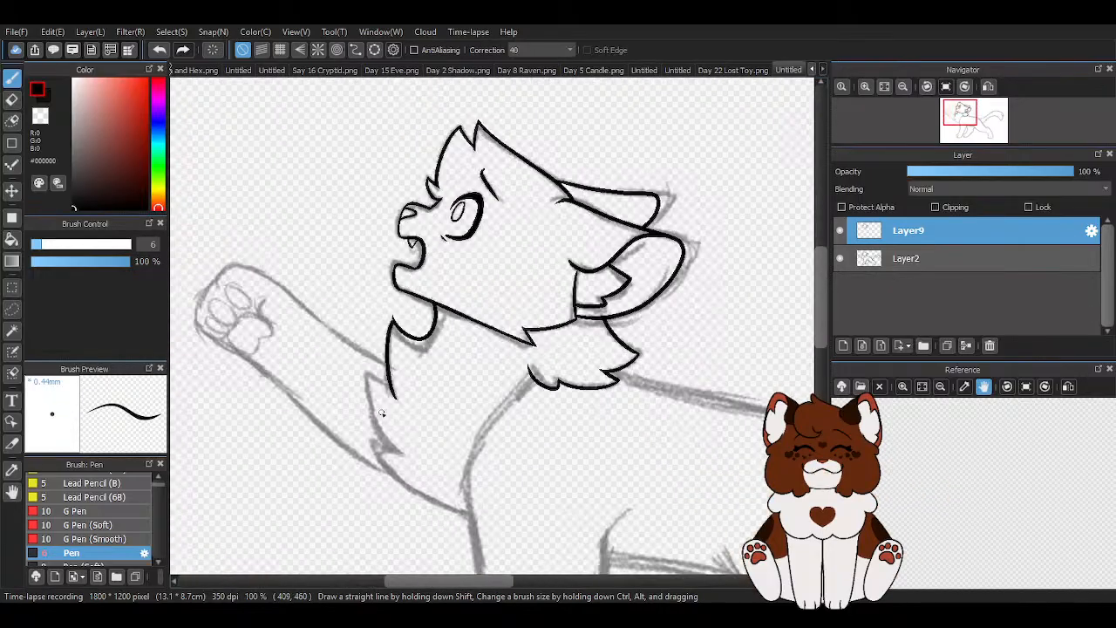
- Ink the second chest-fur tuft with its pointed tip and long edge curving down the chest
scroll(374, 263, "up", 4)
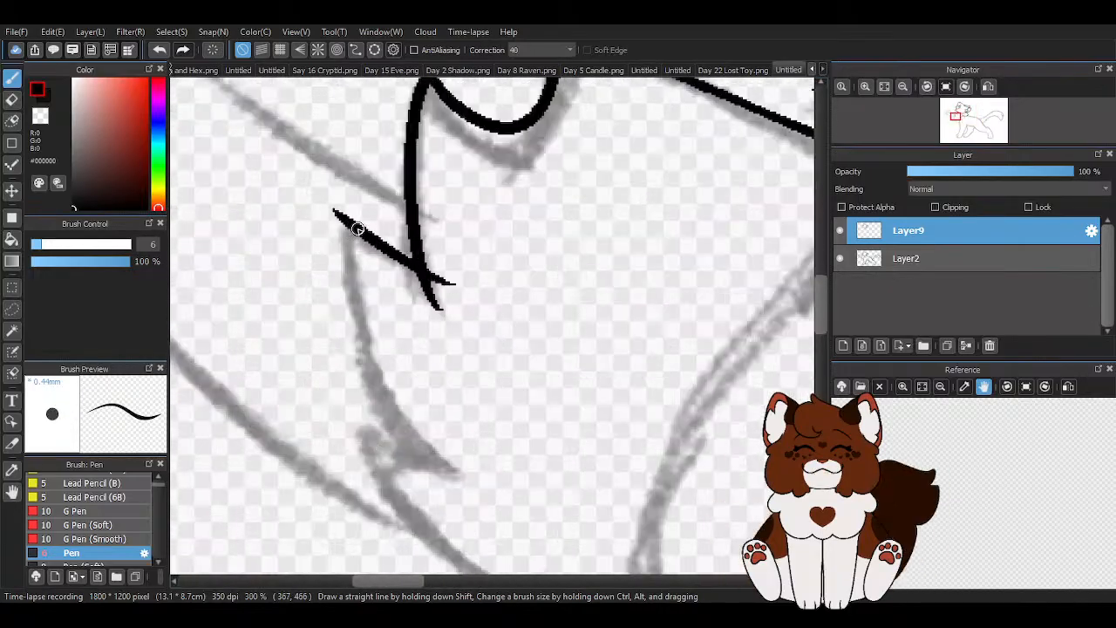
left_click_drag(348, 232, 485, 475)
scroll(397, 315, "down", 3)
scroll(475, 404, "up", 2)
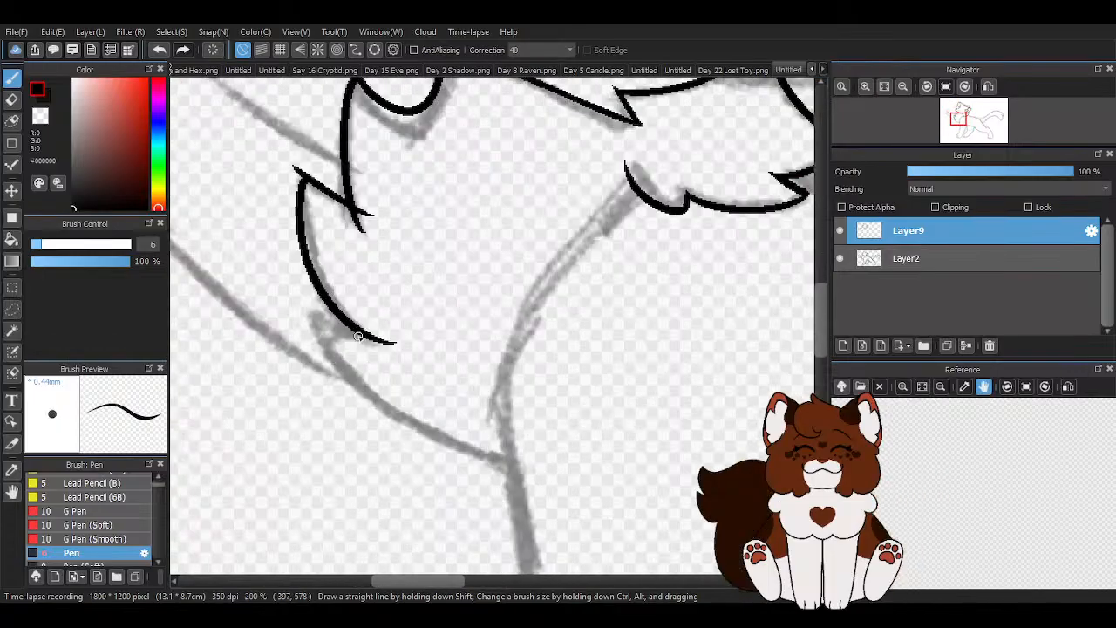
left_click_drag(325, 346, 567, 447)
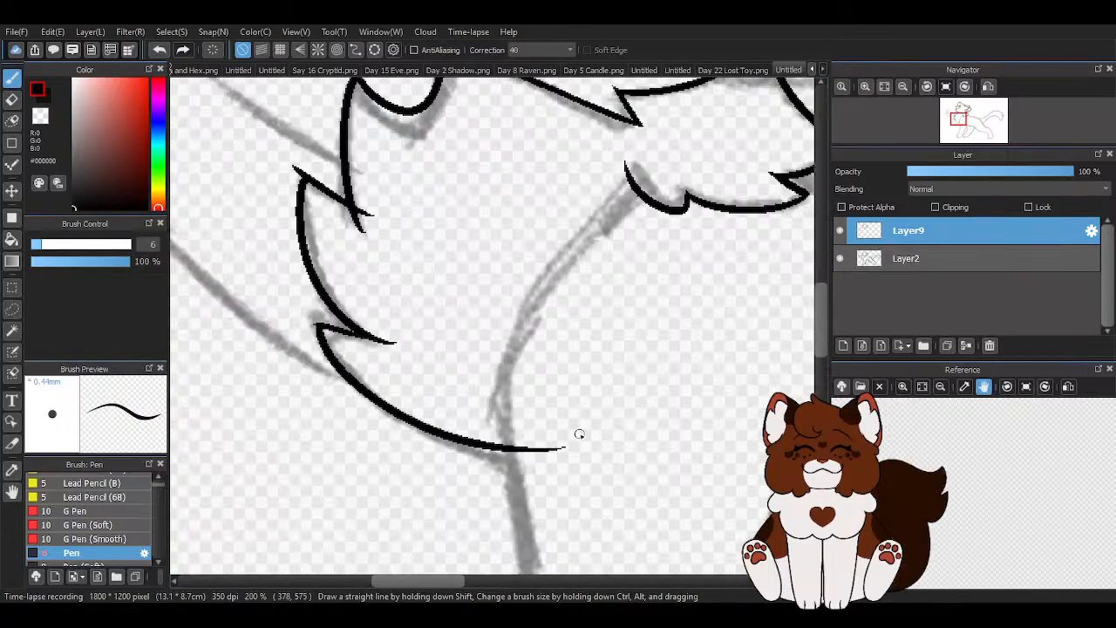
scroll(467, 363, "down", 2)
scroll(538, 434, "up", 3)
scroll(523, 300, "down", 3)
scroll(446, 292, "up", 3)
left_click(159, 50)
- Ink the lower chest edge from the lowest fur tuft to the front leg, and trim the overshoots around that tuft
left_click_drag(273, 221, 606, 408)
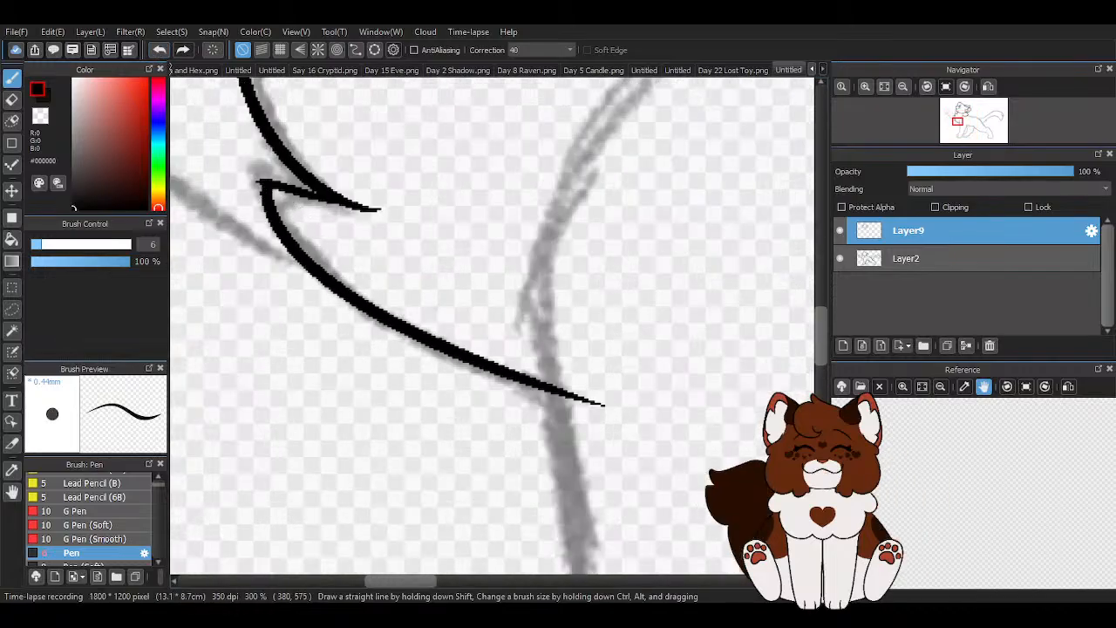
scroll(471, 355, "down", 2)
key("z")
scroll(389, 290, "up", 5)
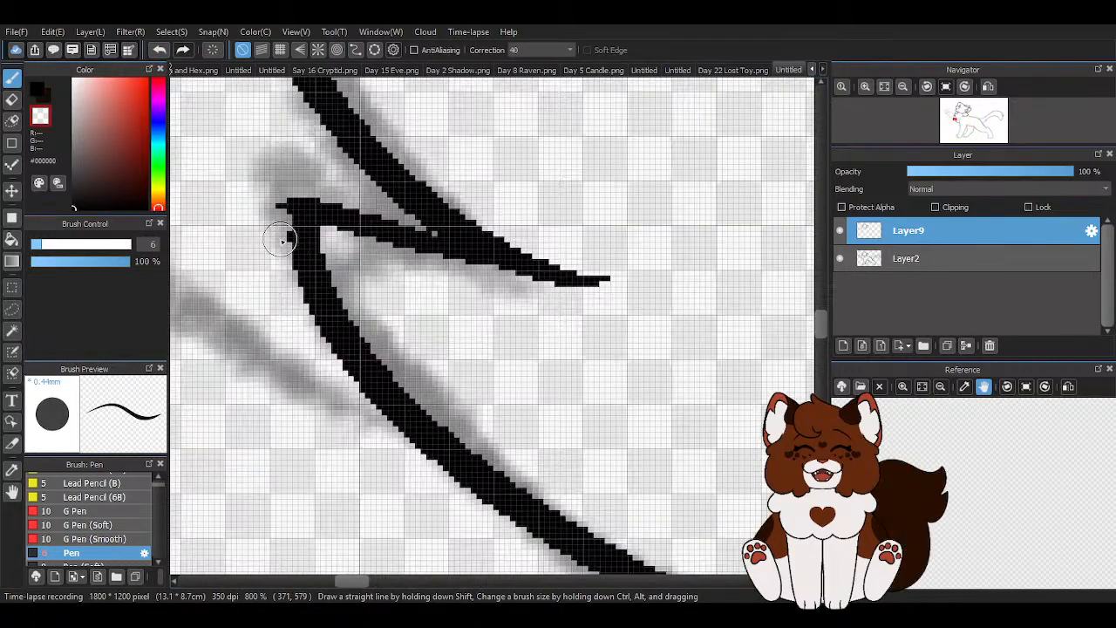
left_click_drag(269, 212, 293, 184)
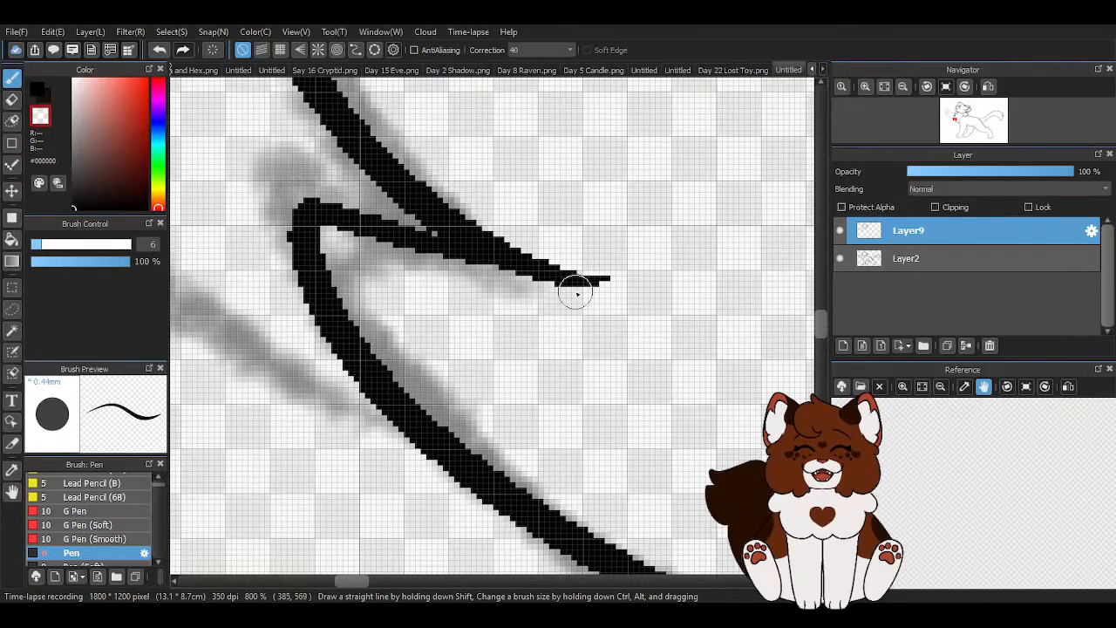
left_click_drag(432, 166, 674, 310)
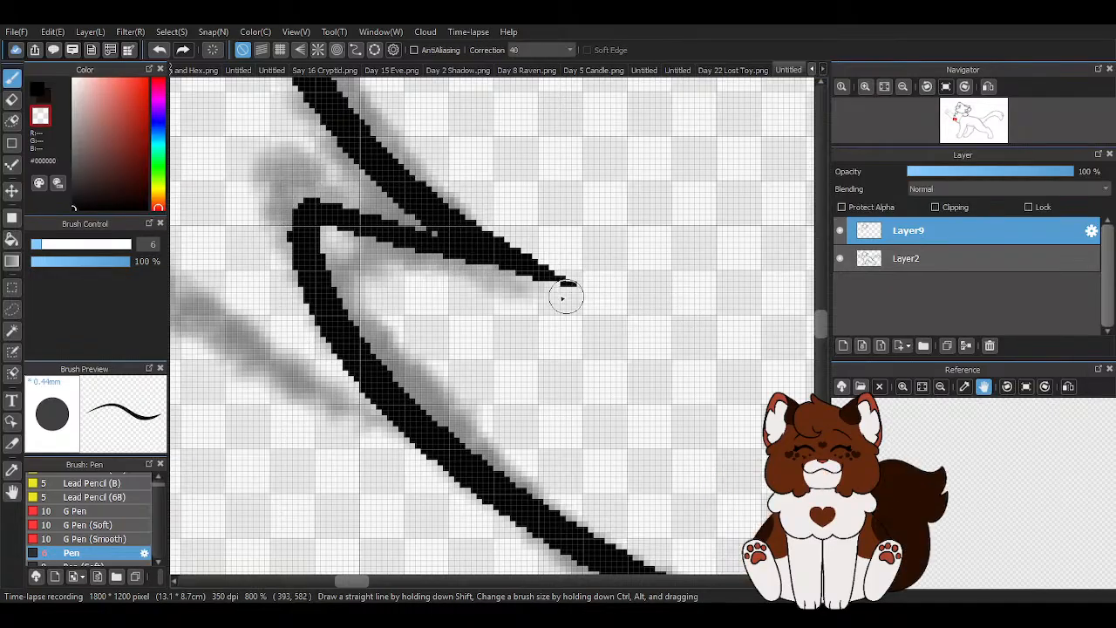
scroll(356, 367, "down", 1)
scroll(355, 367, "down", 4)
scroll(404, 346, "up", 4)
left_click(376, 364)
- Trim the stray line ends at the tip and inner corner of the middle chest-fur tuft
scroll(392, 354, "down", 4)
scroll(353, 253, "up", 2)
scroll(328, 219, "up", 3)
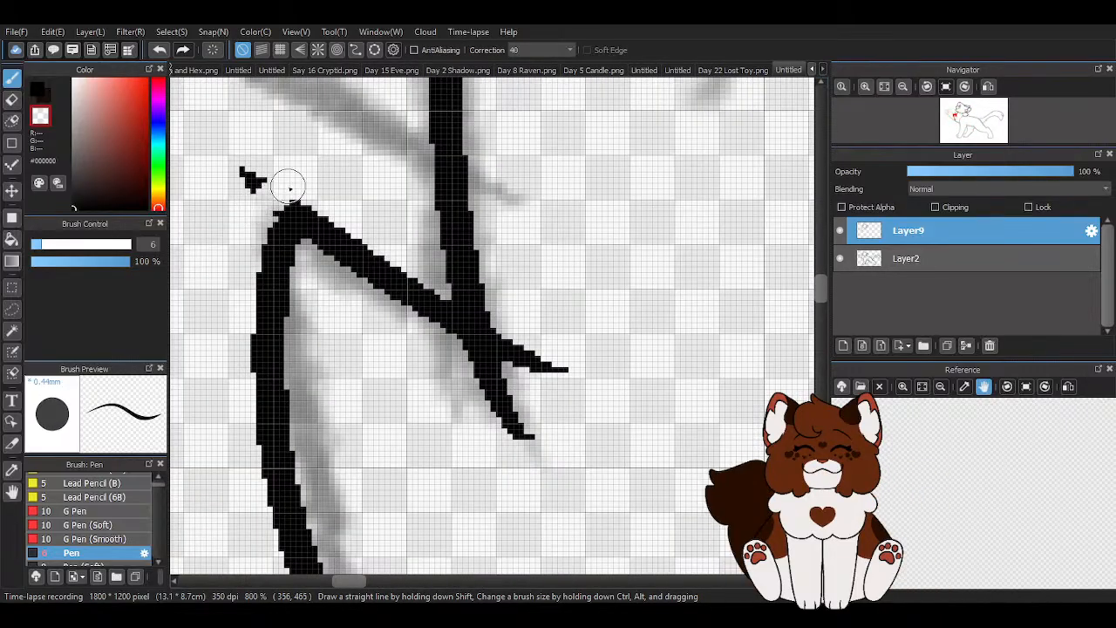
left_click_drag(306, 187, 235, 185)
left_click_drag(510, 328, 542, 356)
mouse_move(420, 338)
left_mouse_down()
mouse_move(517, 402)
mouse_move(488, 431)
left_mouse_up()
left_click_drag(563, 369, 543, 427)
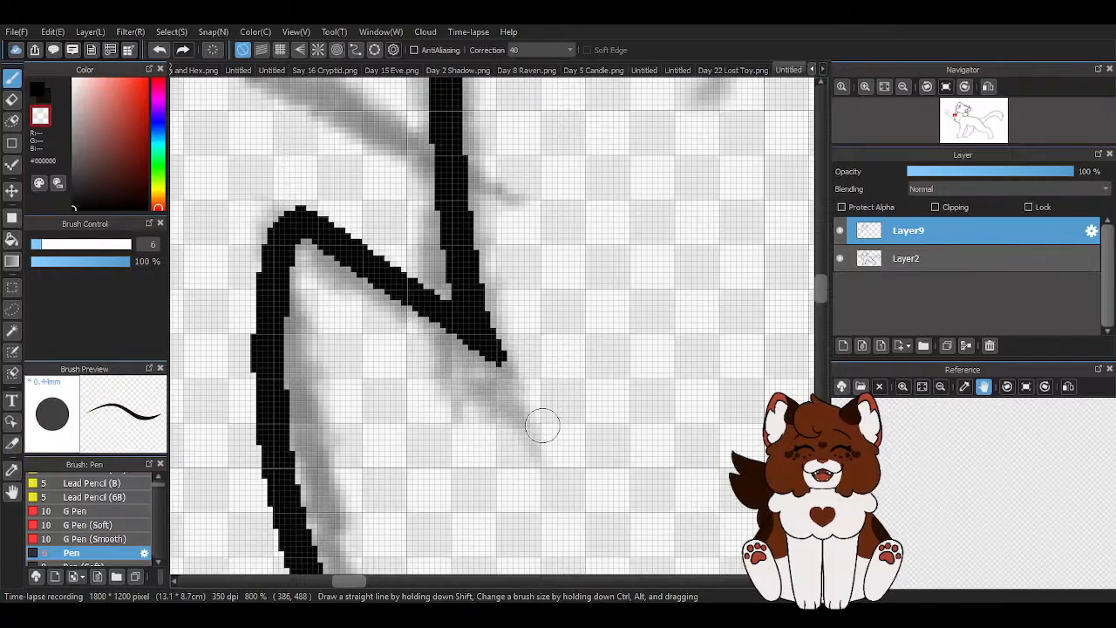
- Clean up the tip of the uppermost chest-fur tuft below the jaw and switch back to black ink
scroll(543, 426, "down", 4)
scroll(462, 251, "up", 3)
left_click_drag(364, 192, 349, 186)
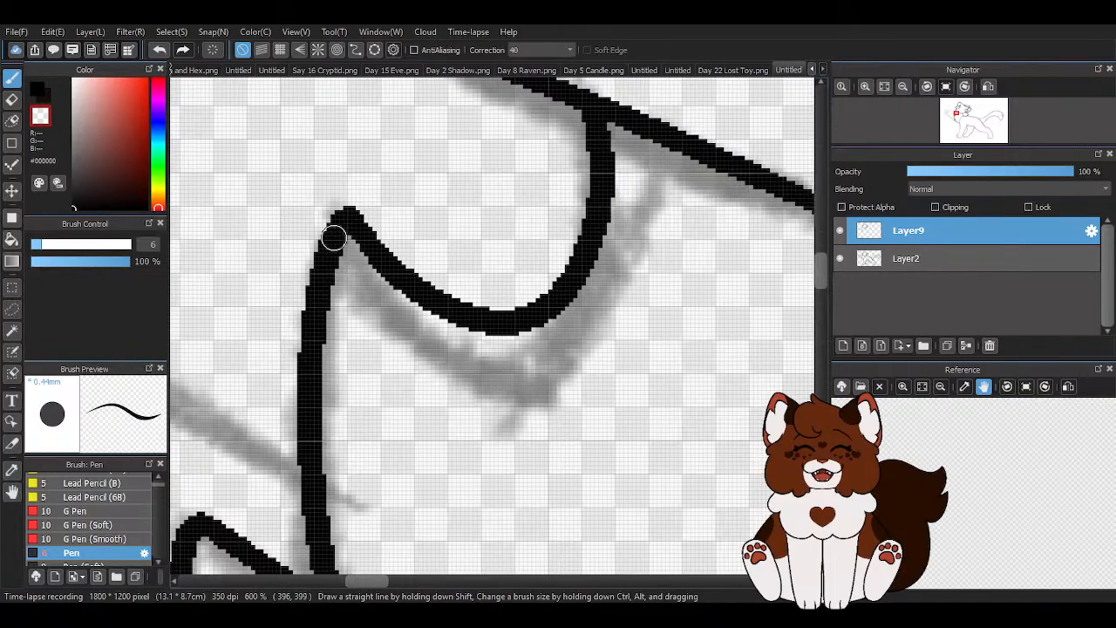
key("x")
scroll(366, 249, "down", 4)
scroll(361, 245, "down", 2)
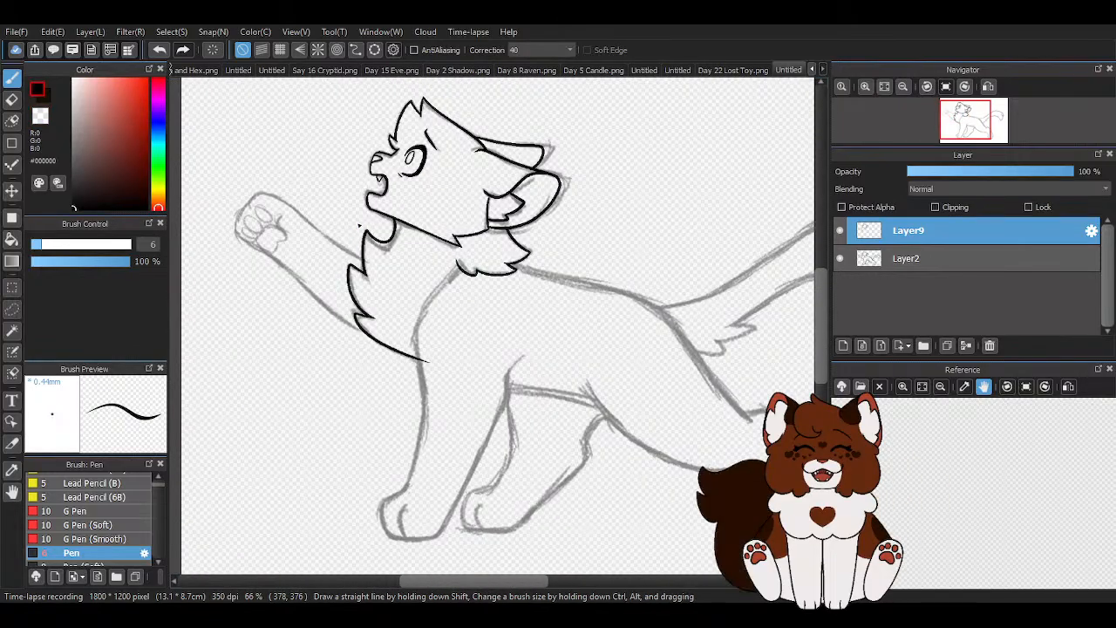
scroll(540, 506, "up", 3)
scroll(511, 443, "down", 2)
left_click_drag(554, 255, 523, 301)
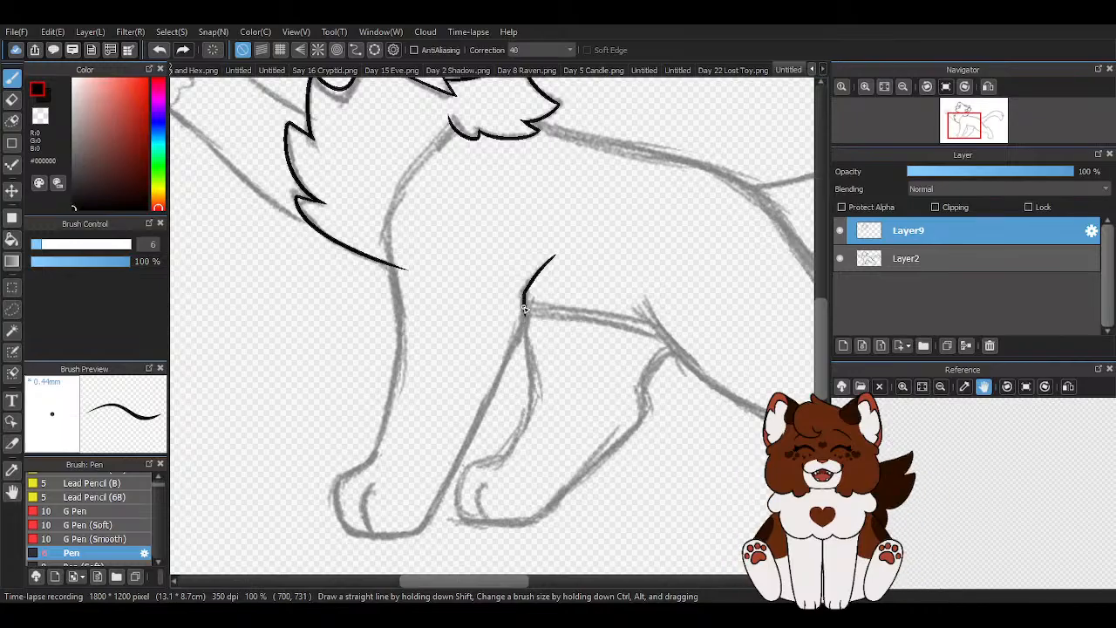
left_click_drag(433, 512, 407, 563)
scroll(405, 193, "down", 1)
left_click(151, 52)
left_click(152, 51)
scroll(471, 340, "up", 1)
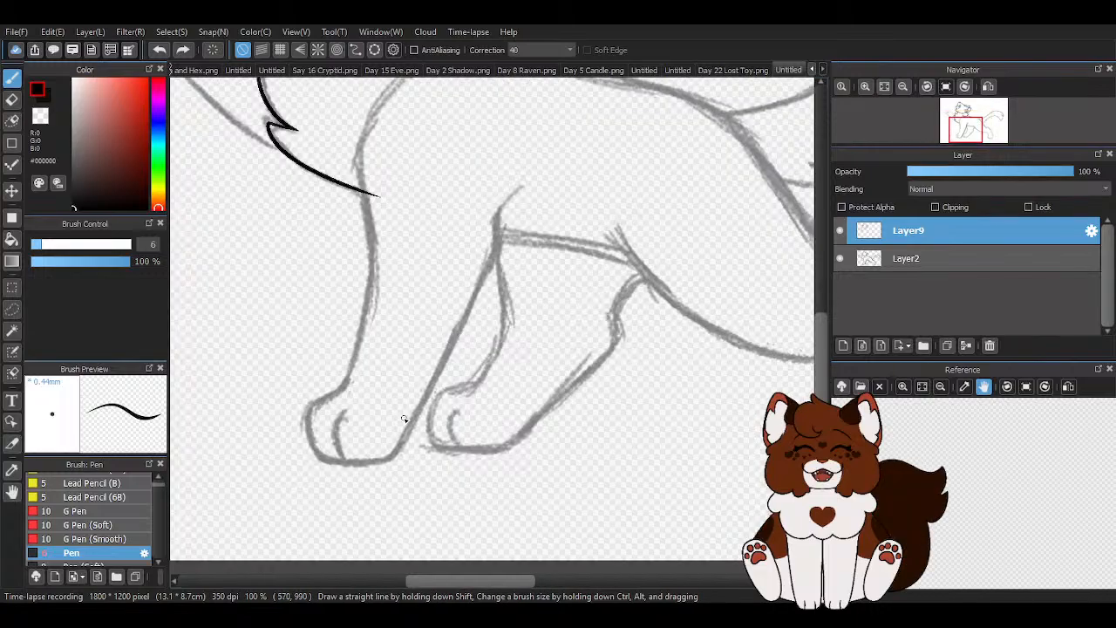
- Ink the near front leg's back edge from elbow to heel, with a short curved elbow line above it
left_click_drag(390, 466, 562, 157)
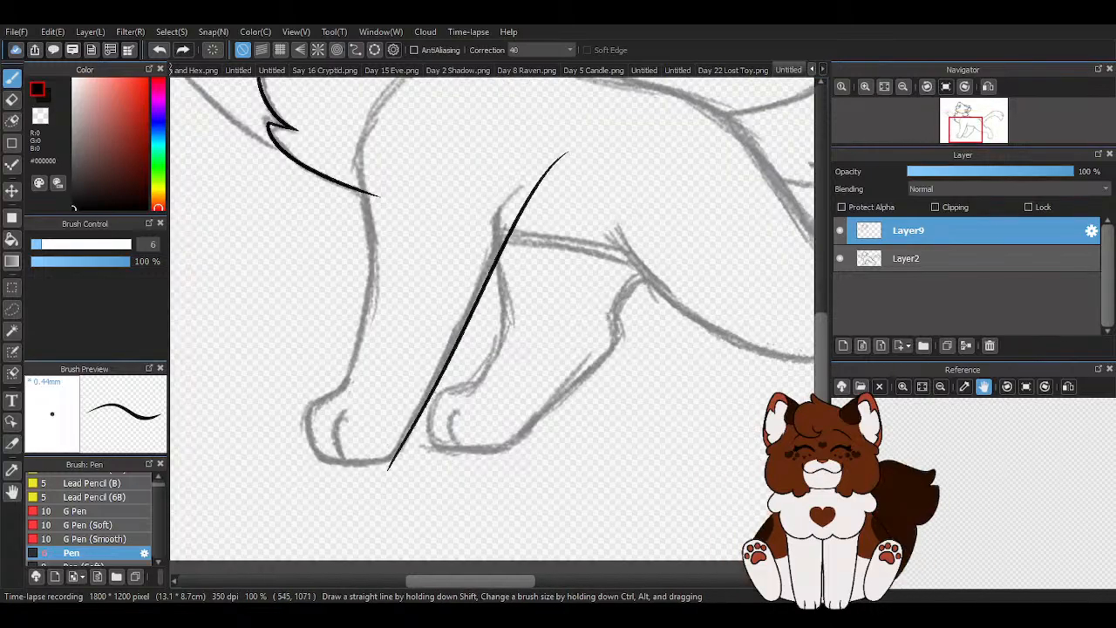
left_click(158, 50)
left_click_drag(513, 223, 366, 534)
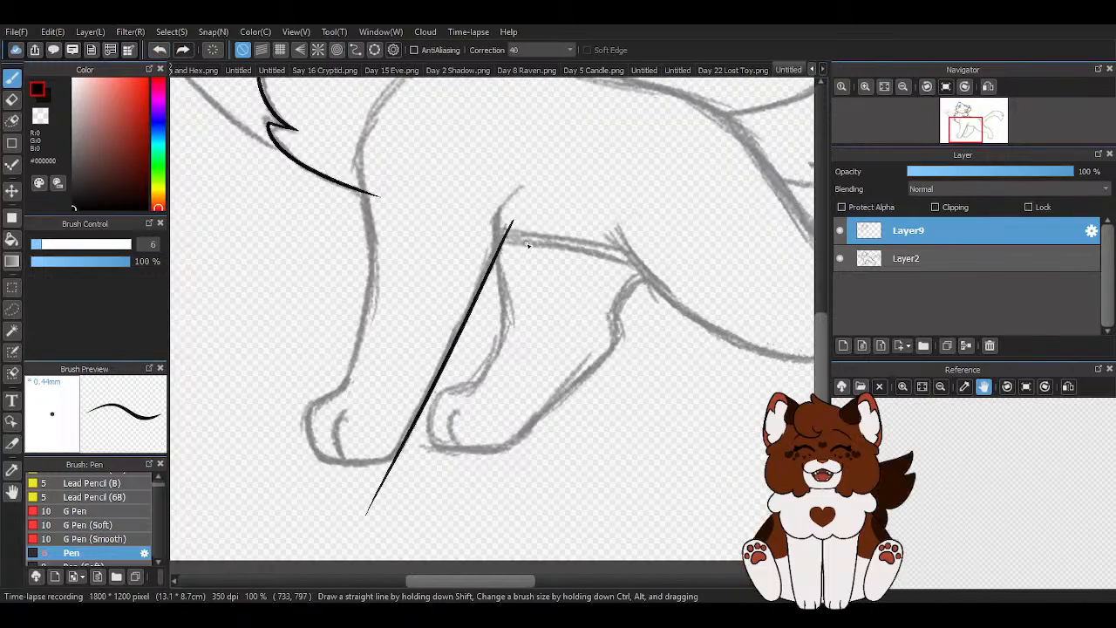
scroll(447, 218, "up", 2)
mouse_move(513, 153)
left_mouse_down()
mouse_move(475, 190)
mouse_move(403, 453)
left_mouse_up()
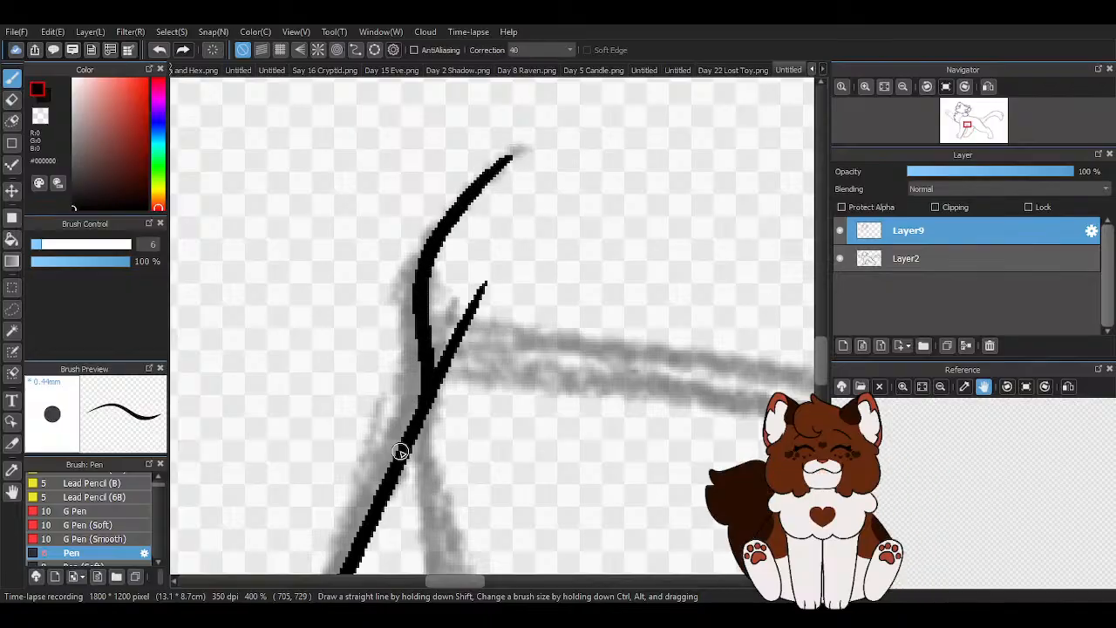
scroll(585, 317, "down", 3)
- Ink the curved shoulder line from the neck fur down toward the chest
scroll(448, 204, "up", 2)
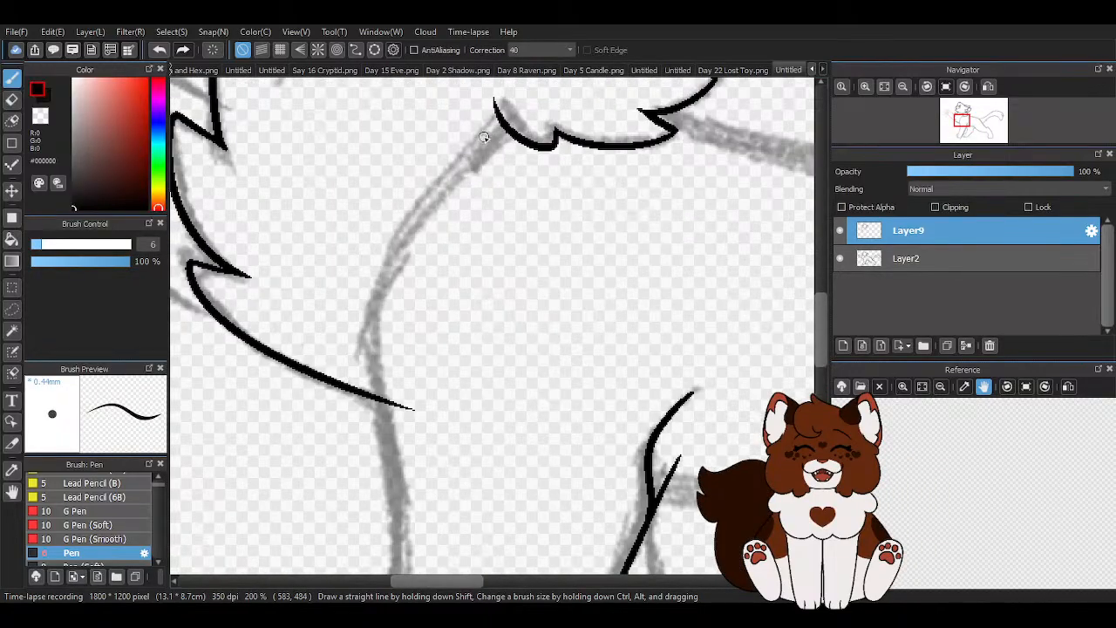
left_click_drag(529, 97, 359, 347)
scroll(366, 205, "down", 3)
scroll(366, 205, "up", 2)
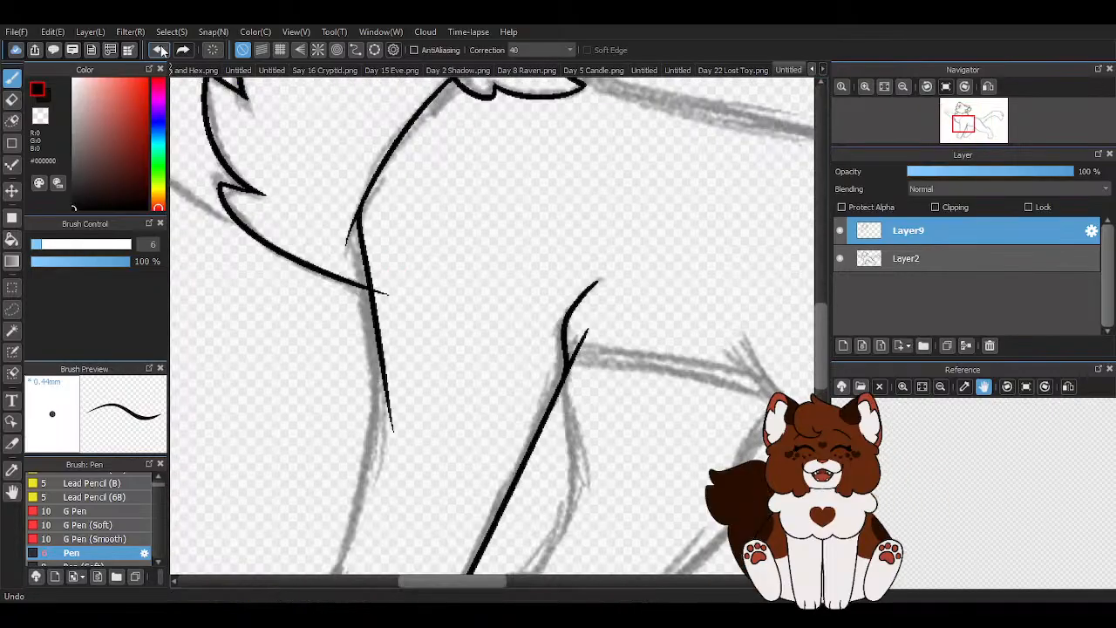
- Redraw the upper front edge of the near front leg from the shoulder line past the chest fur
key("ctrl+z")
left_click_drag(354, 218, 376, 432)
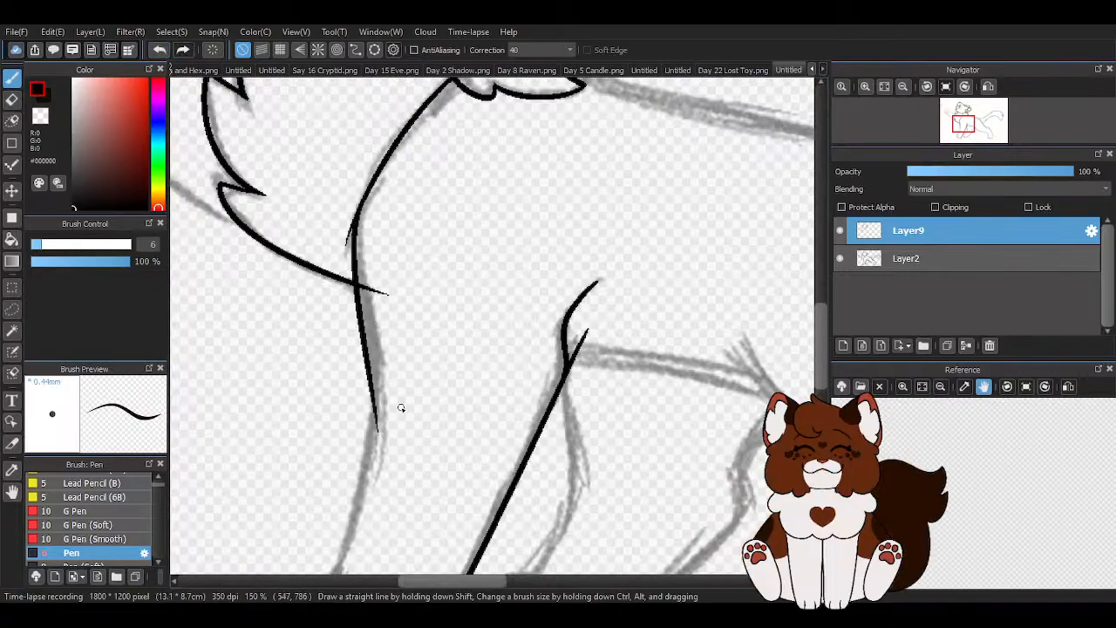
scroll(398, 411, "down", 3)
scroll(436, 327, "up", 3)
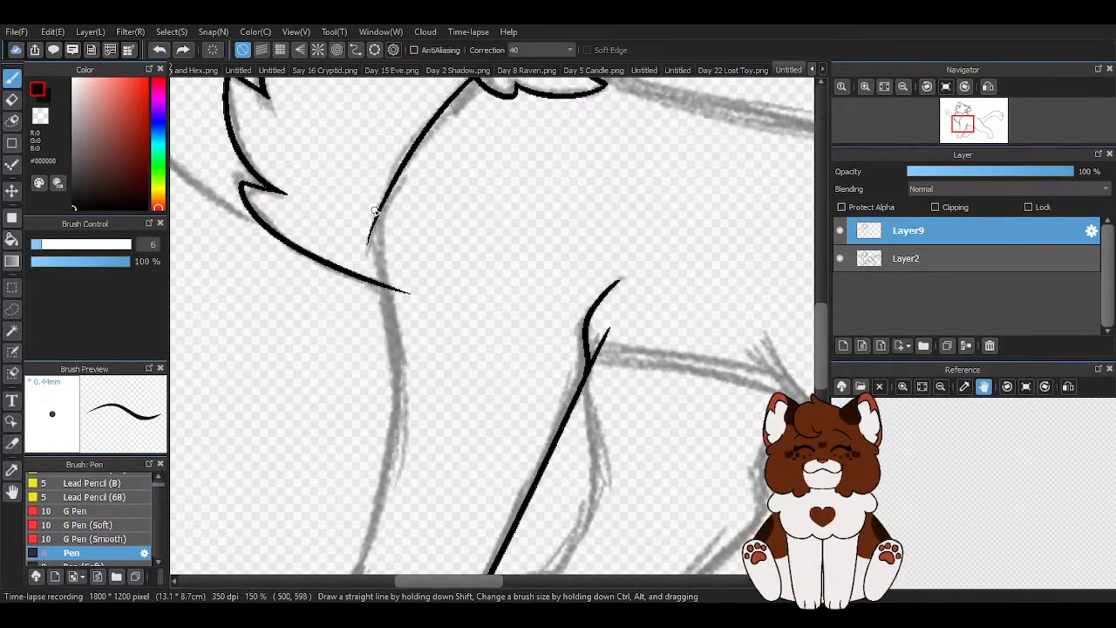
left_click_drag(375, 262, 408, 440)
scroll(457, 342, "down", 3)
- Ink the lower front edge of the near front leg down to the top of the paw
scroll(457, 342, "up", 3)
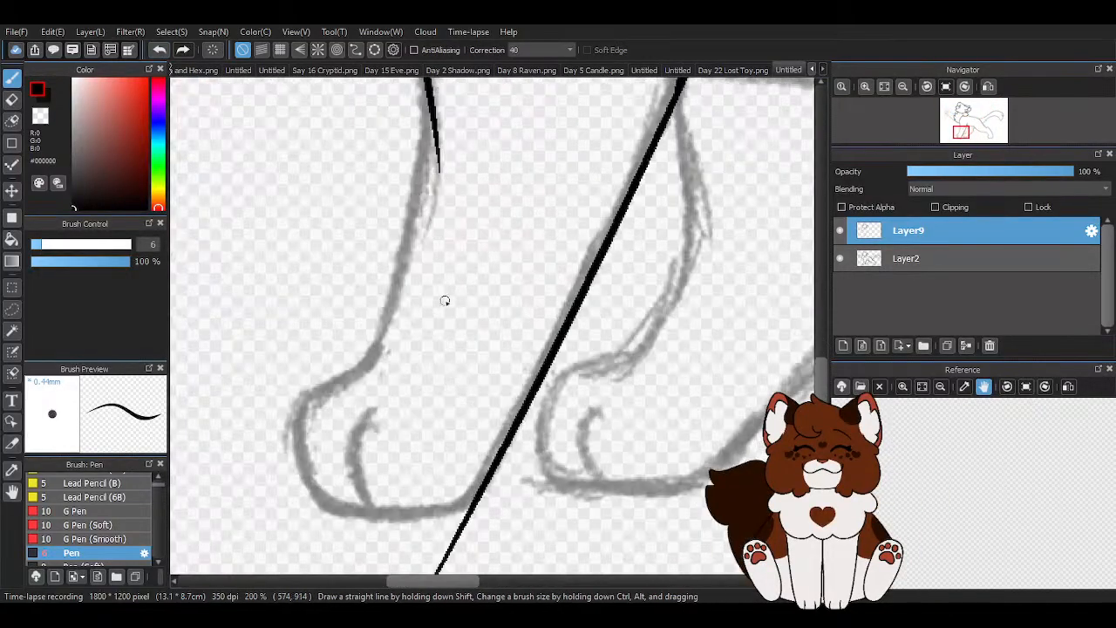
left_click_drag(429, 97, 363, 401)
left_click(158, 49)
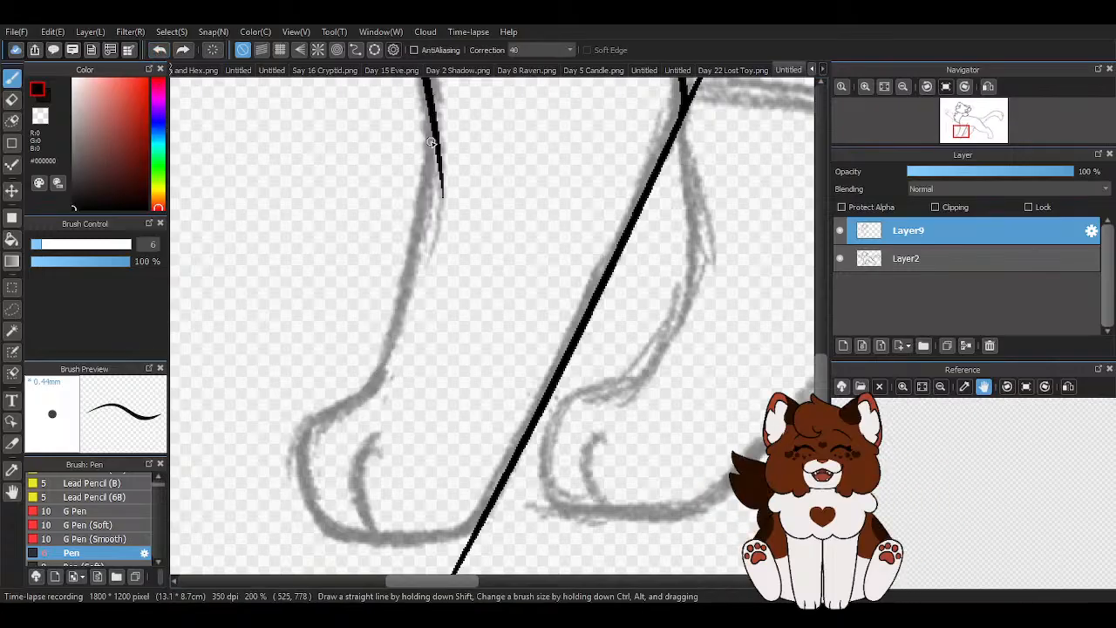
mouse_move(430, 97)
left_mouse_down()
mouse_move(361, 416)
mouse_move(370, 427)
left_mouse_up()
scroll(462, 378, "down", 2)
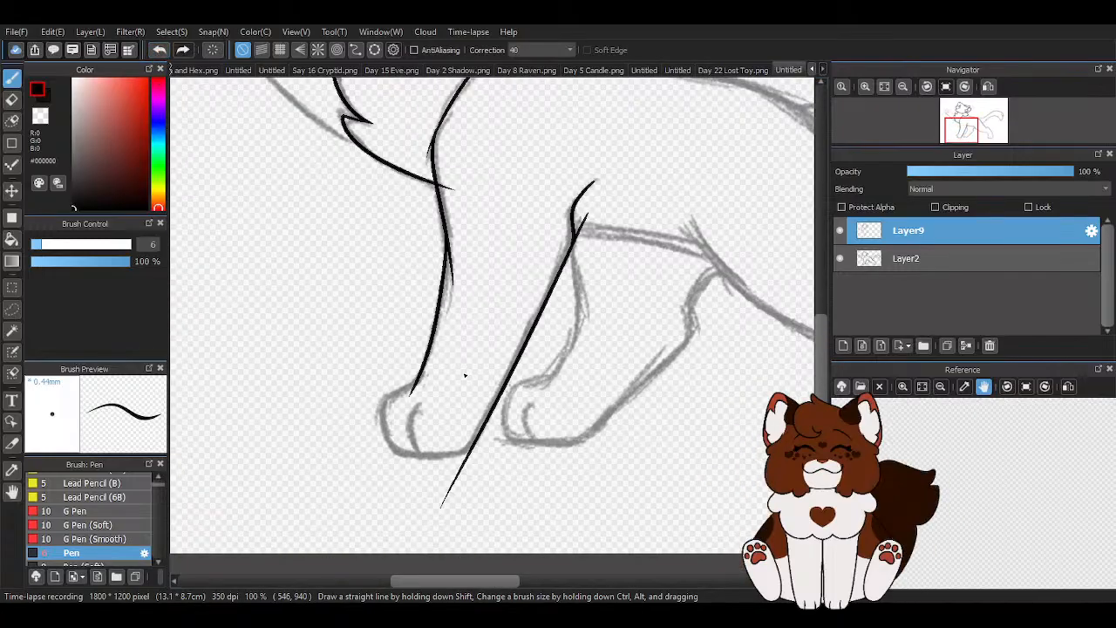
scroll(378, 249, "up", 3)
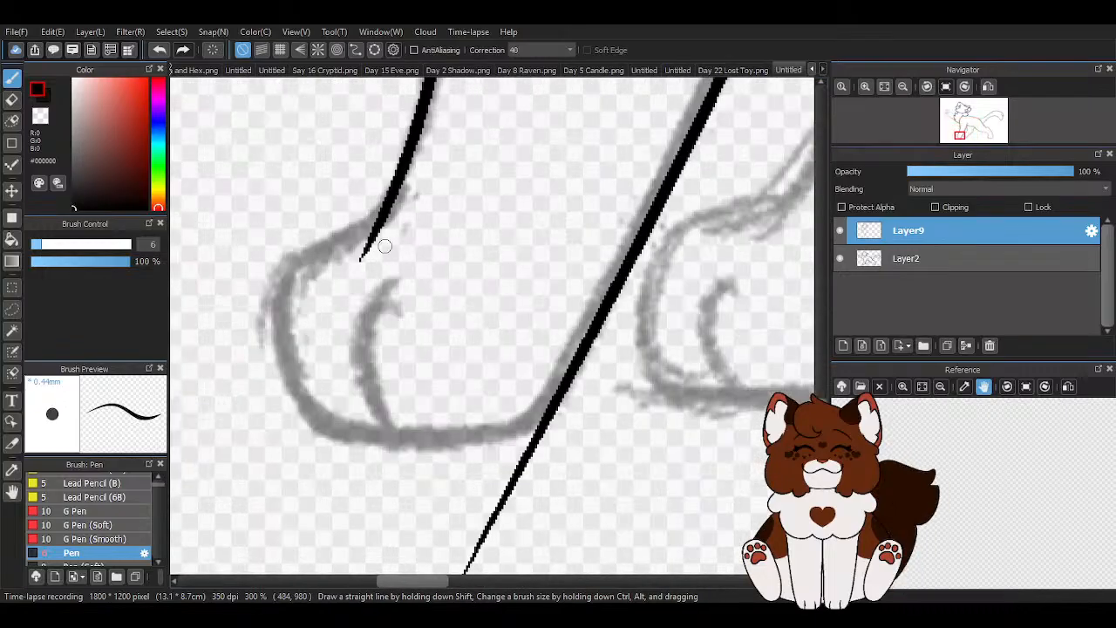
mouse_move(391, 195)
left_mouse_down()
mouse_move(348, 239)
mouse_move(296, 262)
mouse_move(266, 340)
left_mouse_up()
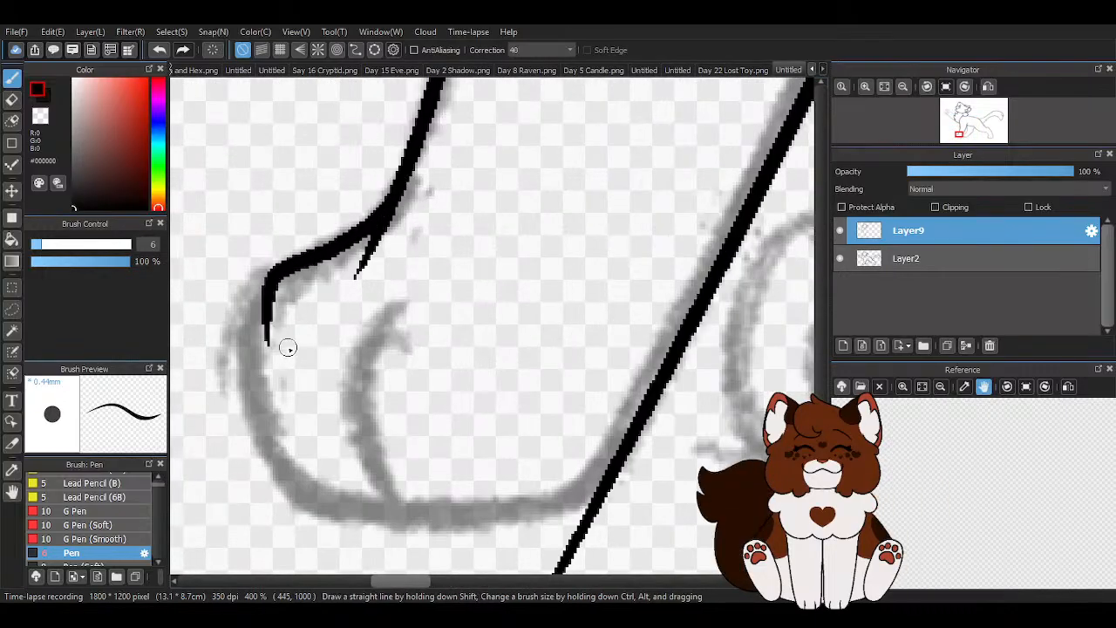
scroll(361, 405, "down", 1)
scroll(361, 406, "up", 1)
key("ctrl+z")
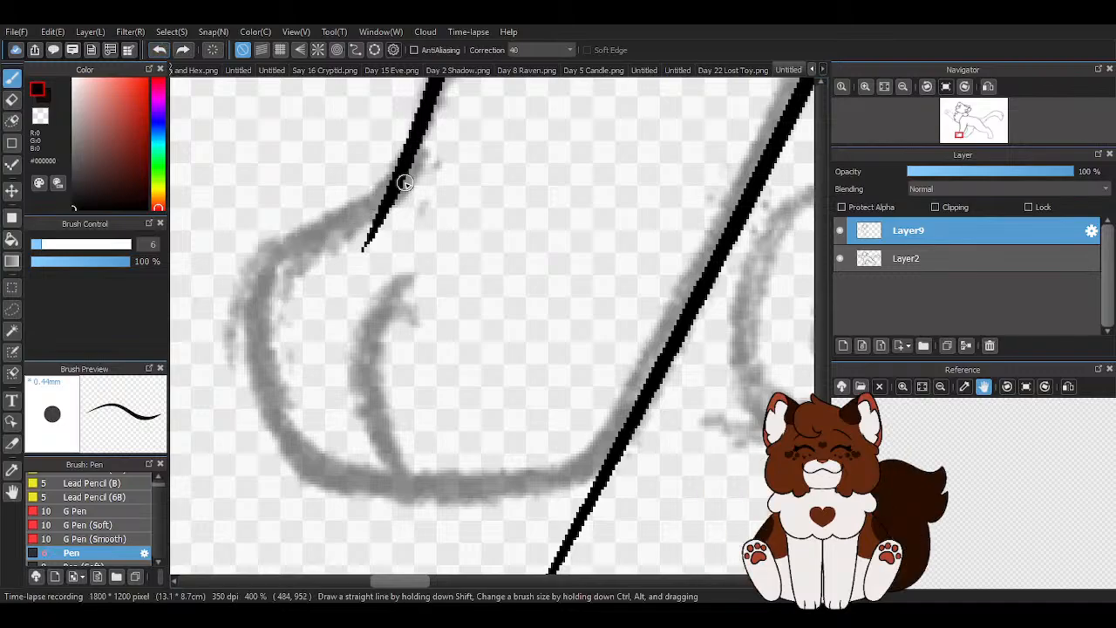
- Ink the near front paw's outline around the toes and along the sole to the heel
mouse_move(310, 228)
left_mouse_down()
mouse_move(266, 254)
mouse_move(262, 296)
mouse_move(383, 506)
left_mouse_up()
mouse_move(299, 453)
left_mouse_down()
mouse_move(351, 479)
mouse_move(568, 479)
mouse_move(643, 403)
left_mouse_up()
mouse_move(524, 482)
left_mouse_down()
mouse_move(596, 453)
mouse_move(665, 356)
left_mouse_up()
- Erase the leg line's overshoot below the heel and smooth the heel corner using transparent color
scroll(547, 335, "down", 2)
key("z")
mouse_move(502, 517)
left_mouse_down()
mouse_move(531, 496)
mouse_move(561, 434)
left_mouse_up()
scroll(599, 404, "up", 4)
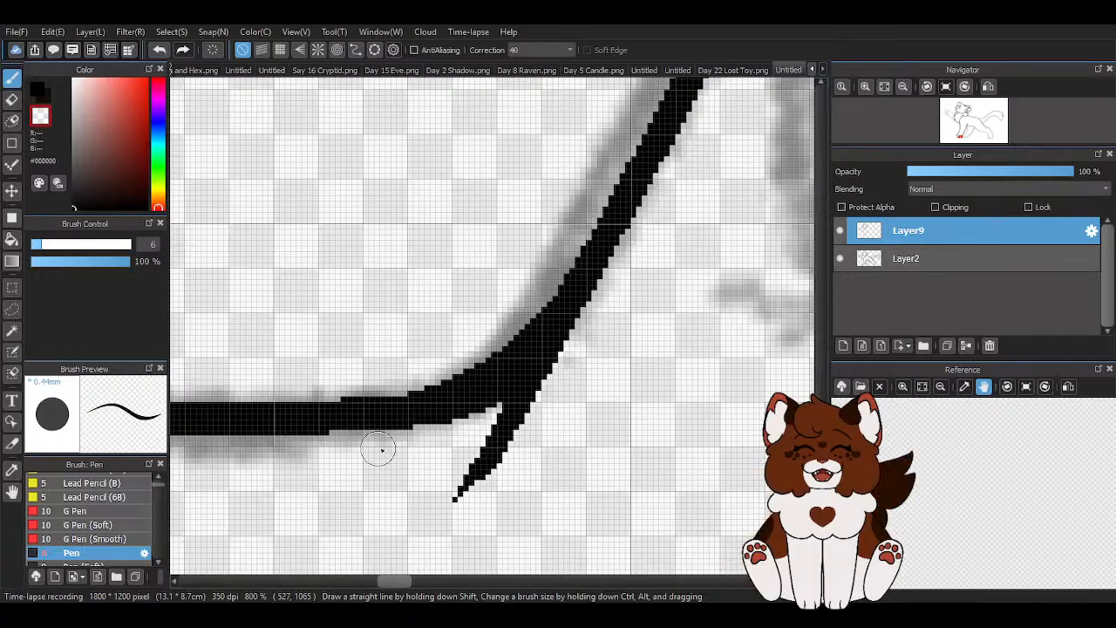
mouse_move(372, 450)
left_mouse_down()
mouse_move(519, 398)
mouse_move(635, 276)
left_mouse_up()
mouse_move(534, 402)
left_mouse_down()
mouse_move(434, 508)
mouse_move(507, 453)
left_mouse_up()
scroll(566, 420, "down", 2)
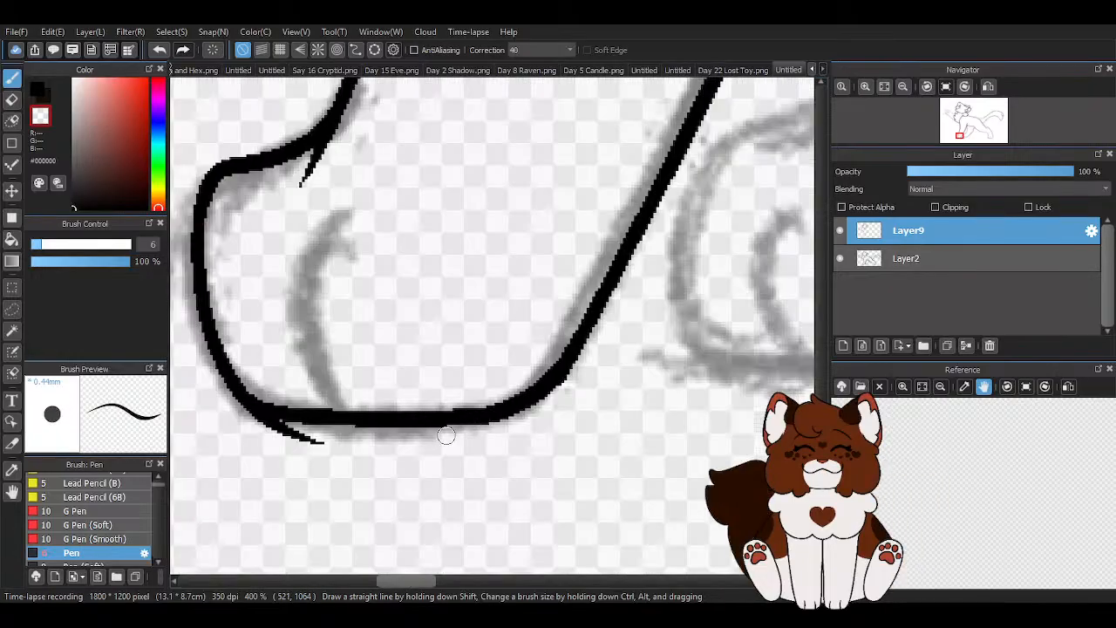
- Erase the stray line end below the front corner of the near paw's sole
scroll(558, 396, "up", 1)
scroll(613, 338, "down", 2)
scroll(340, 379, "up", 2)
mouse_move(329, 376)
left_mouse_down()
mouse_move(425, 428)
mouse_move(301, 357)
mouse_move(387, 412)
mouse_move(349, 396)
mouse_move(386, 403)
left_mouse_up()
scroll(432, 419, "down", 2)
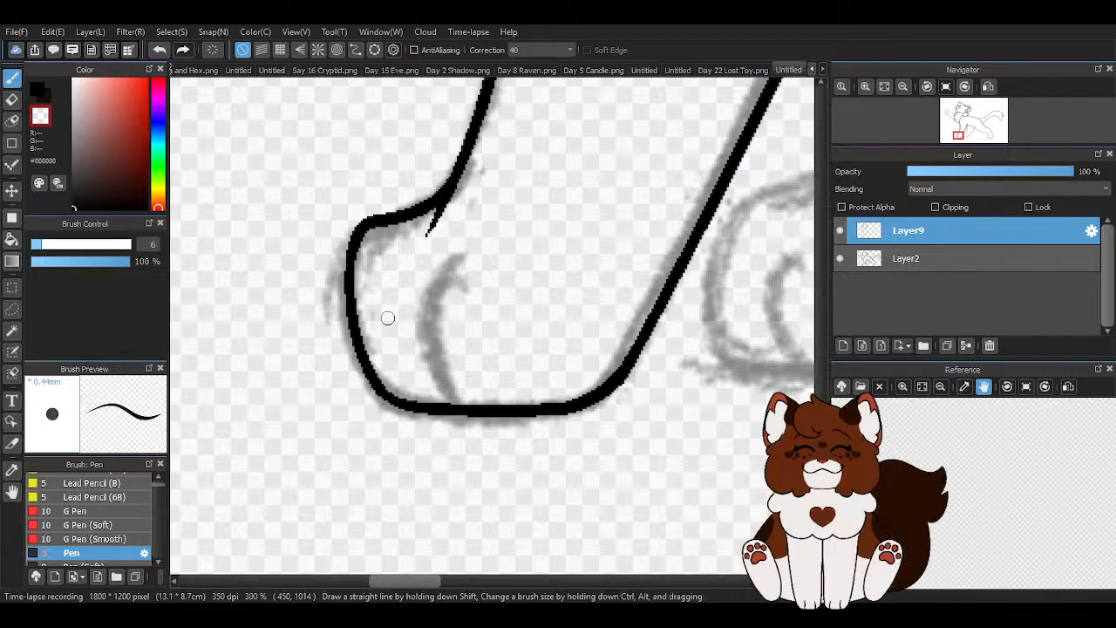
- Erase the spur where the leg meets the top of the paw and round off the paw's upper front corner
scroll(427, 206, "up", 2)
left_click_drag(394, 266, 456, 204)
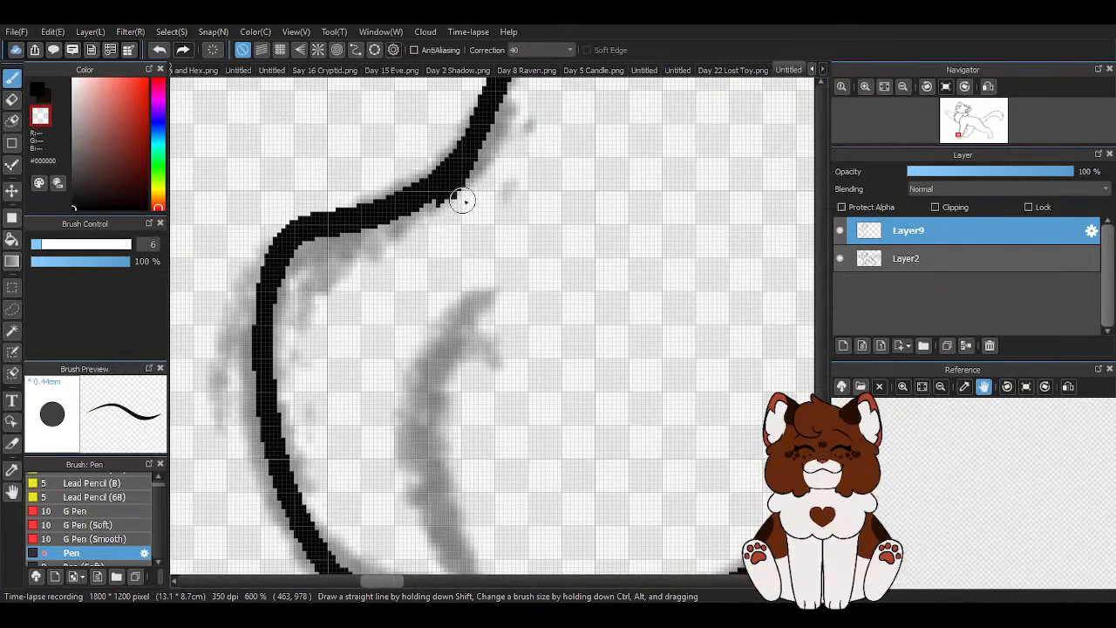
key("x")
key("x")
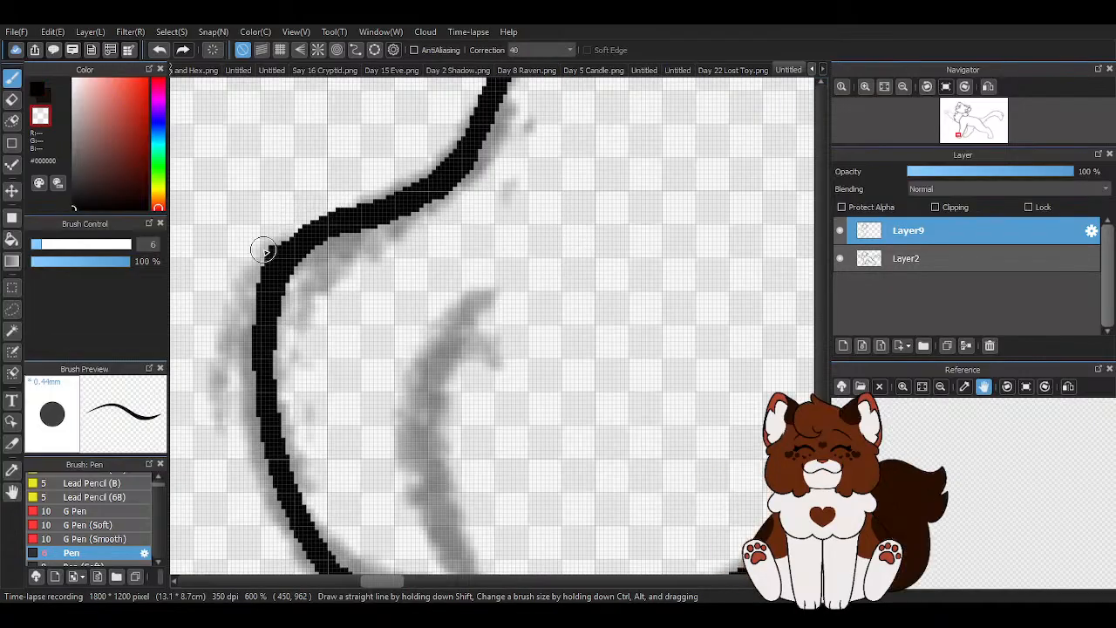
- Ink the curved toe line inside the near front paw in black and trim its overshoot below the sole
key("x")
scroll(351, 281, "down", 4)
scroll(427, 272, "up", 2)
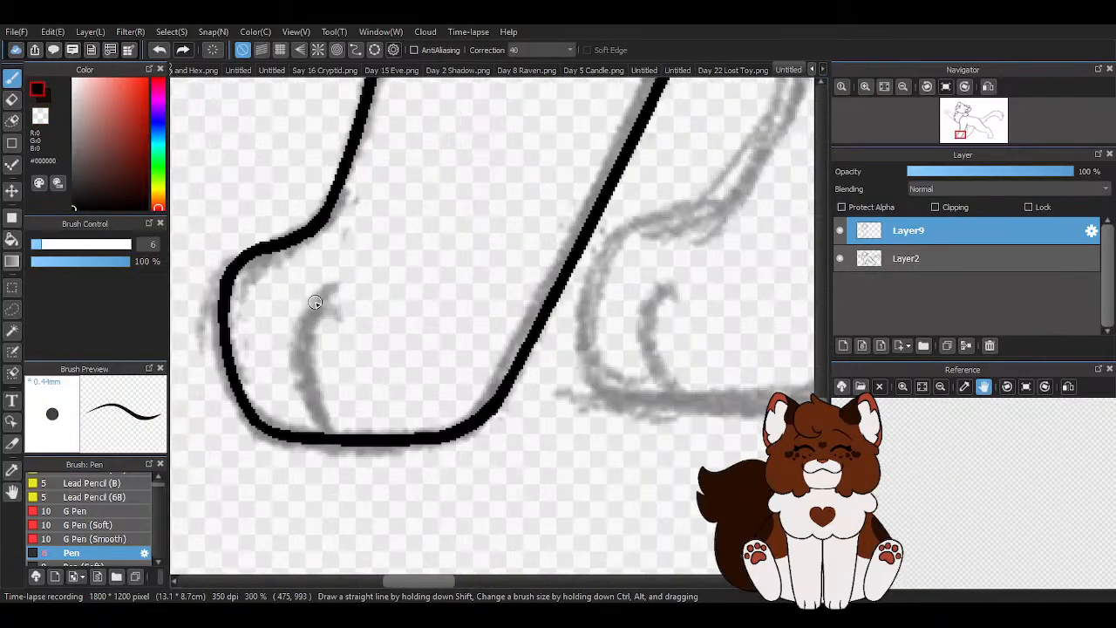
mouse_move(336, 310)
left_mouse_down()
mouse_move(302, 394)
mouse_move(329, 448)
left_mouse_up()
key("x")
scroll(341, 391, "up", 2)
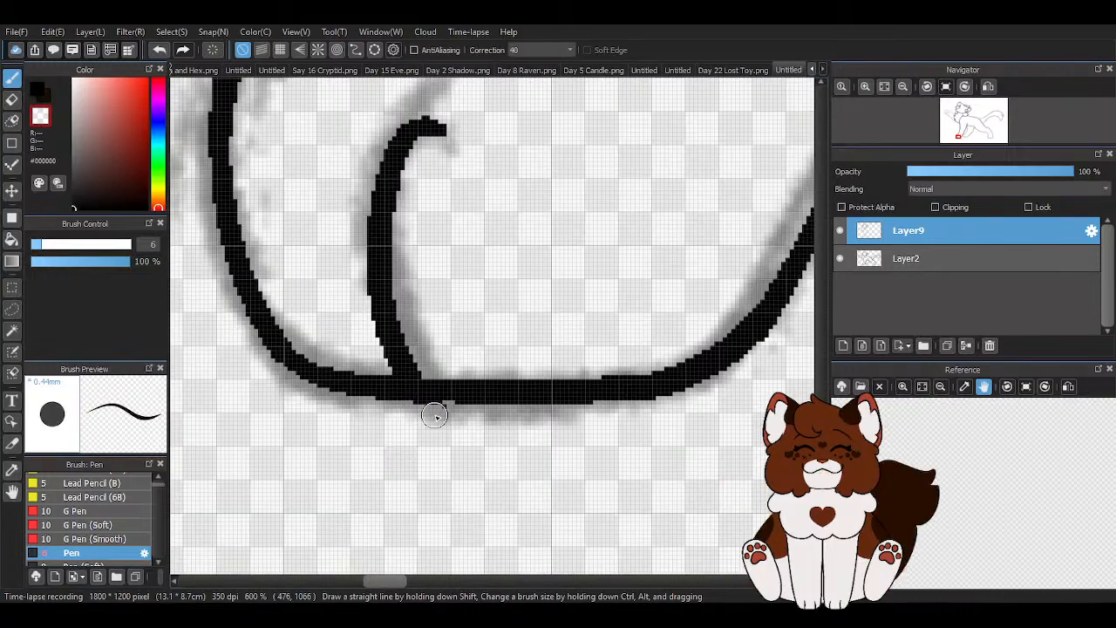
scroll(439, 416, "down", 4)
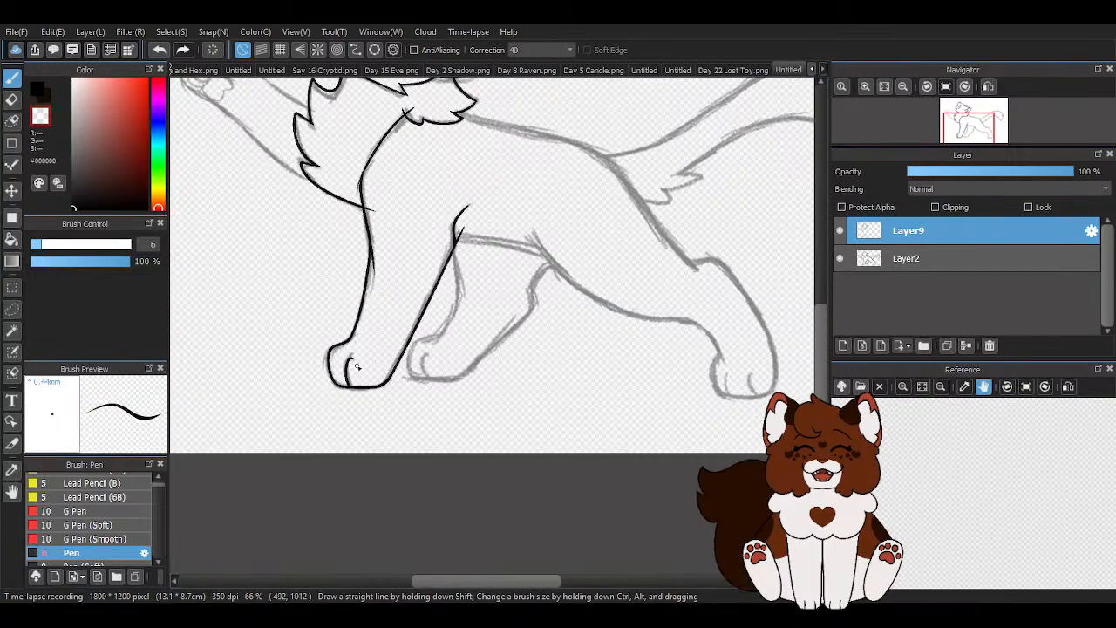
- Refine the thickness of the near paw's outline along its top and front edge by erasing uneven pixels
scroll(319, 305, "up", 3)
mouse_move(331, 214)
left_mouse_down()
mouse_move(247, 280)
mouse_move(226, 357)
mouse_move(339, 228)
left_mouse_up()
left_click_drag(387, 186, 271, 280)
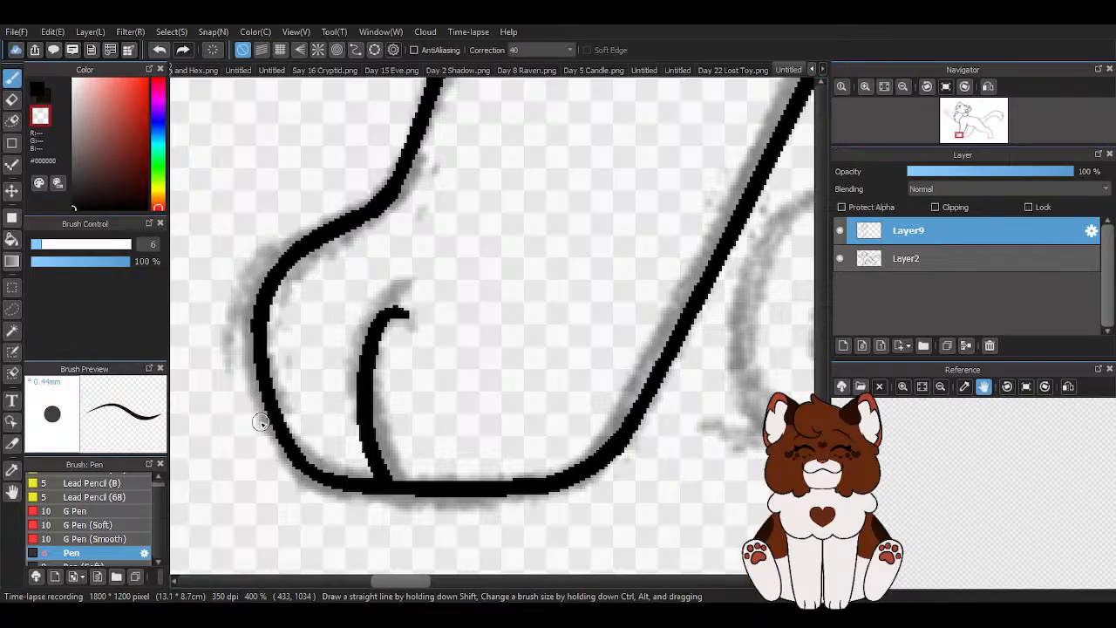
scroll(260, 422, "down", 4)
- Clean up the join midway along the near front leg's front edge, filling gaps in black and erasing bumps
scroll(450, 293, "up", 4)
scroll(450, 293, "up", 1)
mouse_move(435, 201)
left_mouse_down()
mouse_move(453, 230)
mouse_move(448, 401)
left_mouse_up()
scroll(437, 177, "up", 2)
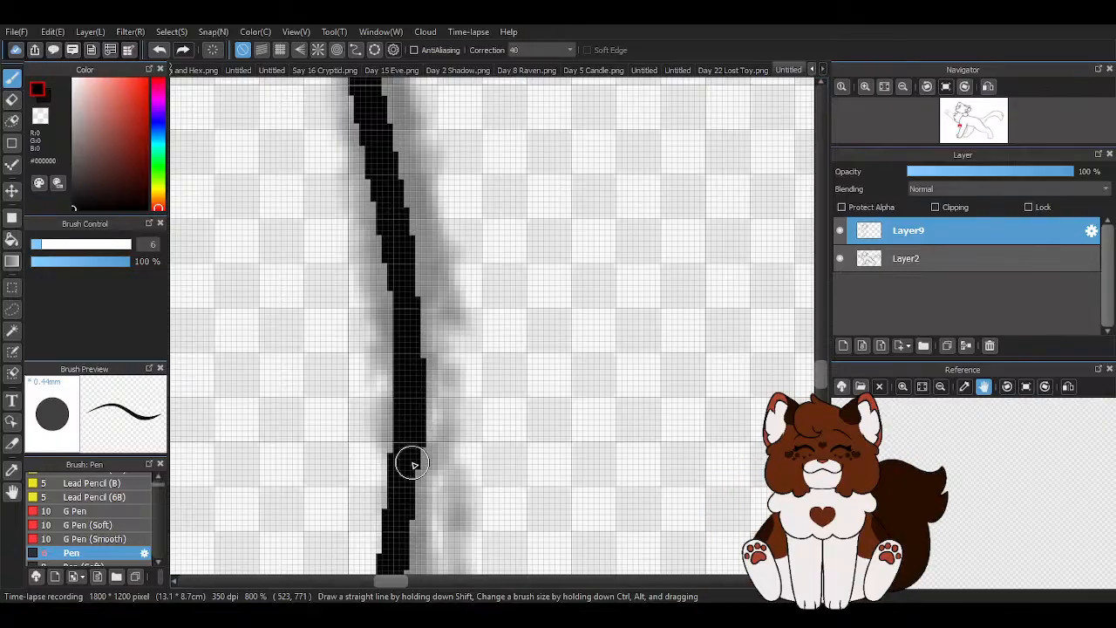
scroll(436, 301, "down", 6)
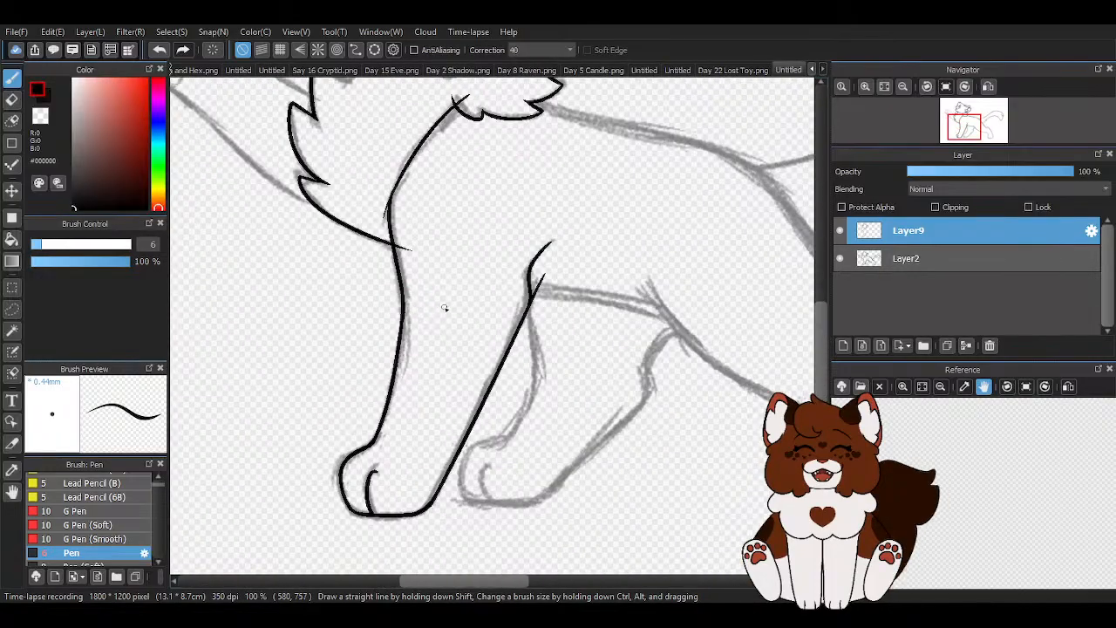
key("x")
scroll(424, 326, "up", 6)
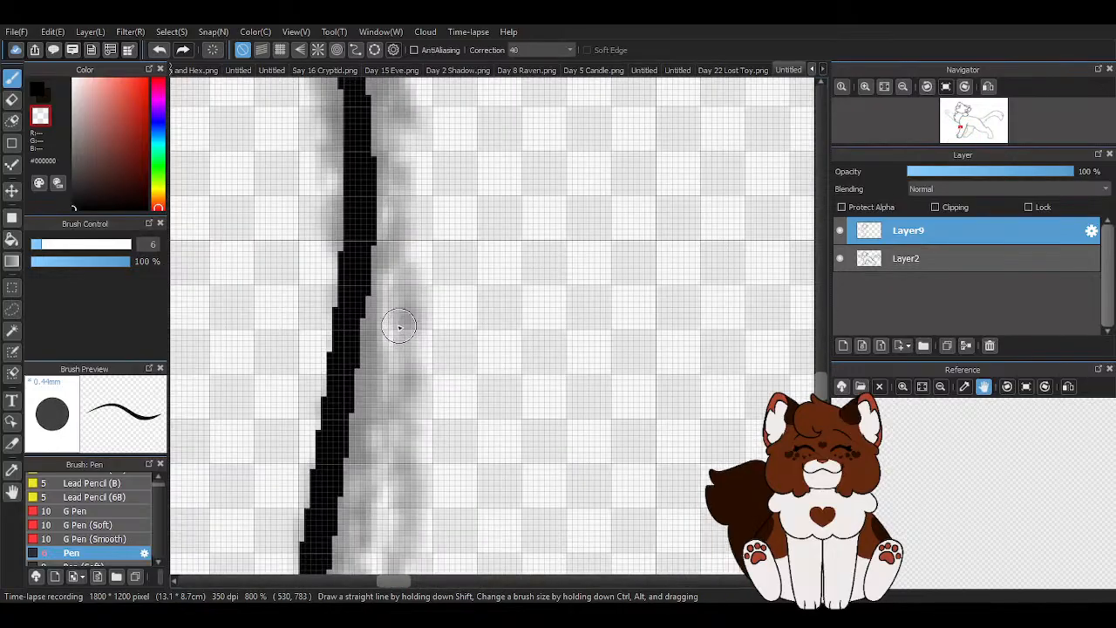
scroll(416, 381, "down", 3)
- Trim the overshooting line ends where the chest fur and shoulder lines meet the near front leg
scroll(416, 300, "up", 3)
mouse_move(416, 300)
left_mouse_down()
mouse_move(479, 297)
mouse_move(437, 286)
left_mouse_up()
scroll(518, 361, "down", 3)
scroll(415, 382, "up", 2)
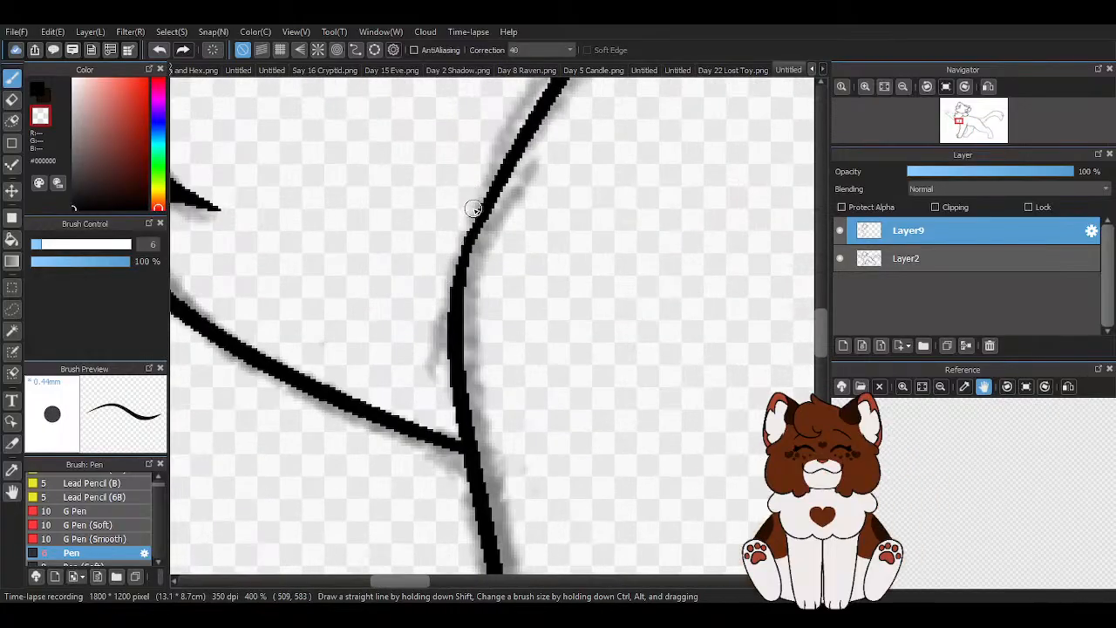
- Smooth the shoulder line's join in black and trim its end crossing the neck fur
key("x")
scroll(473, 209, "up", 2)
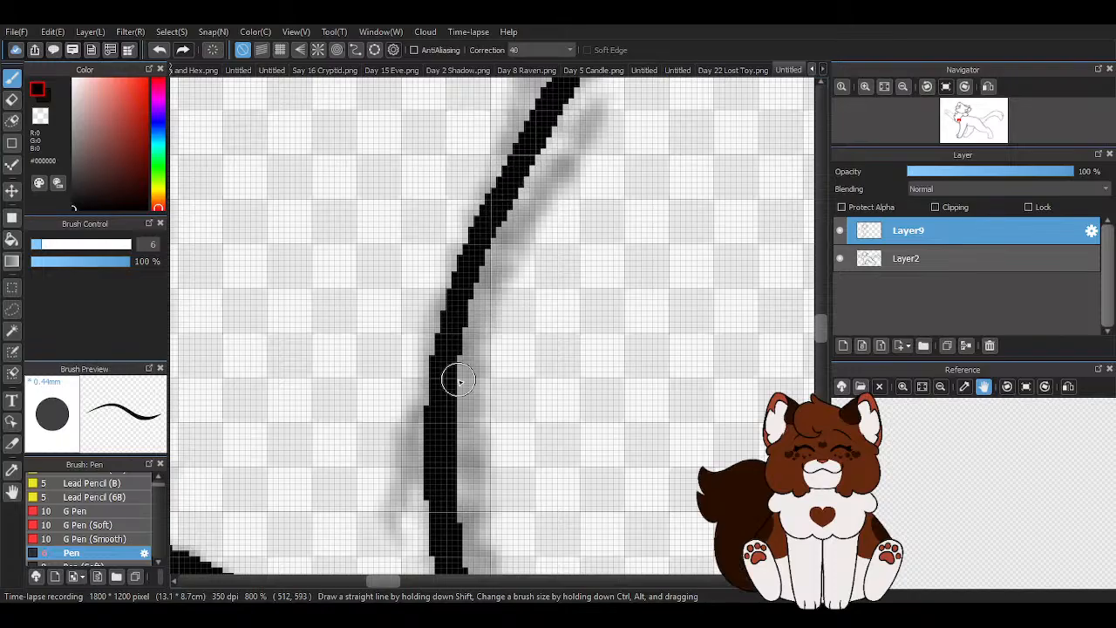
scroll(598, 341, "down", 5)
scroll(574, 245, "up", 5)
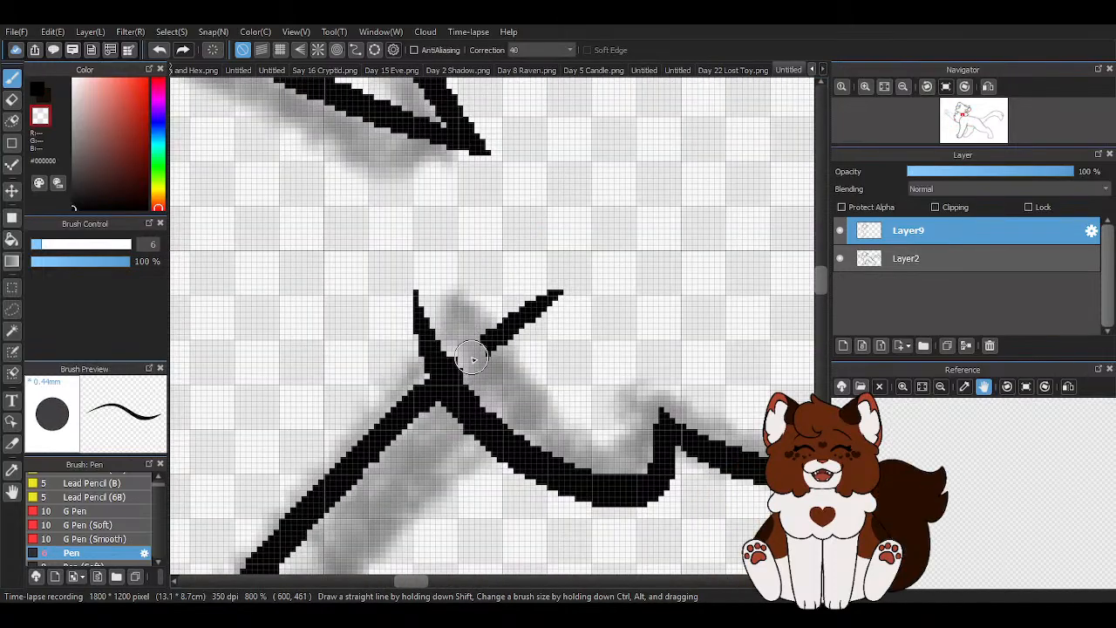
scroll(507, 247, "down", 7)
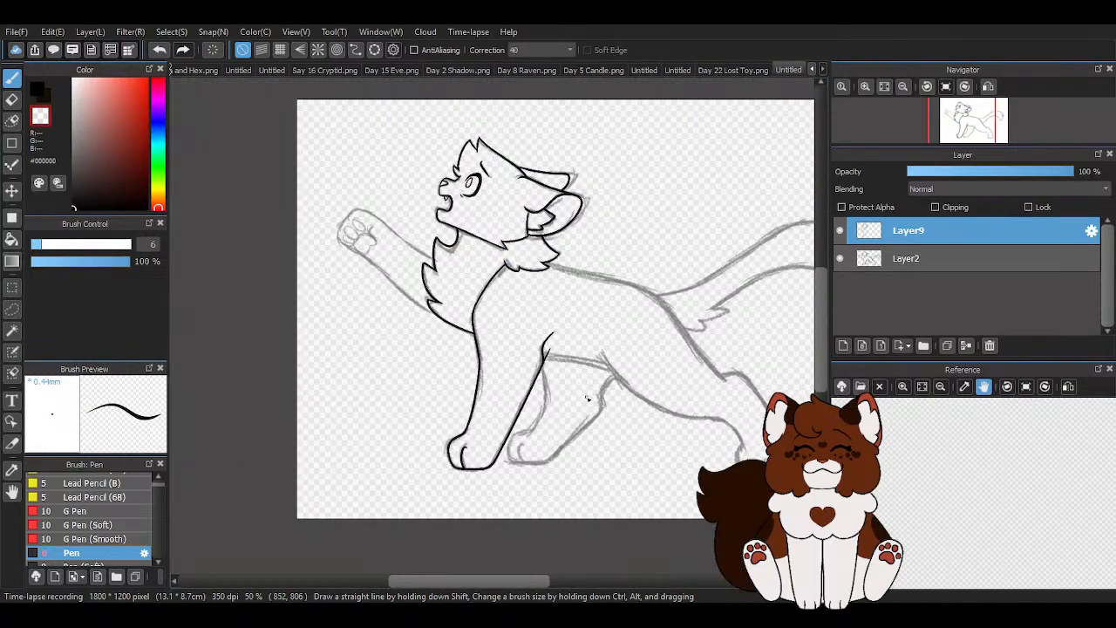
- Erase the back leg line's stray end beside the elbow, smooth the elbow join and switch back to black ink
scroll(593, 388, "up", 6)
key("ctrl+z")
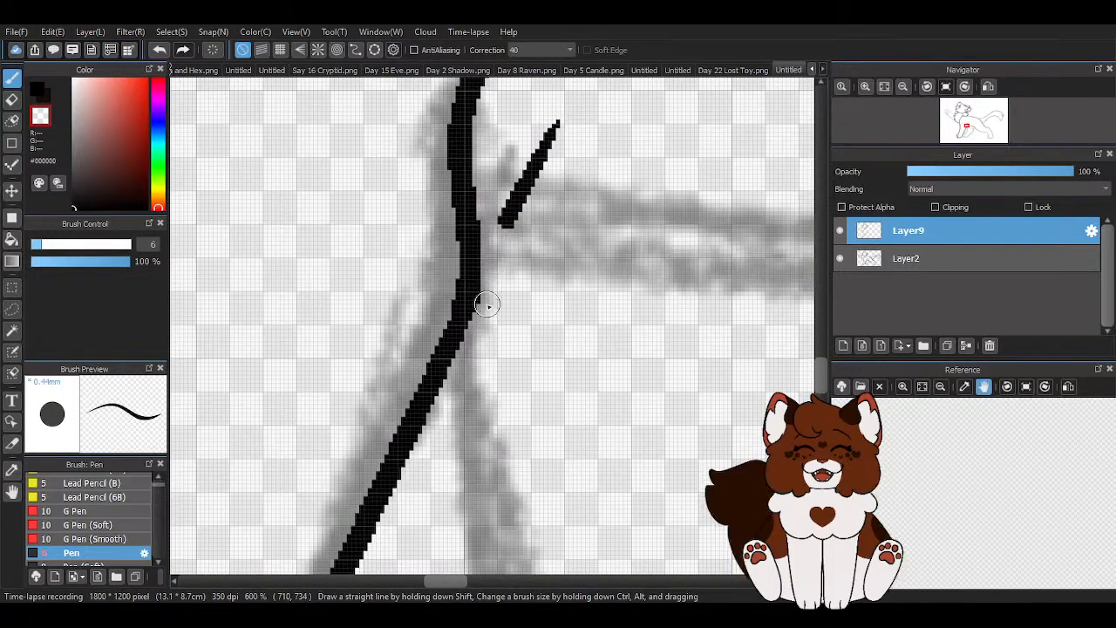
left_click_drag(504, 224, 549, 144)
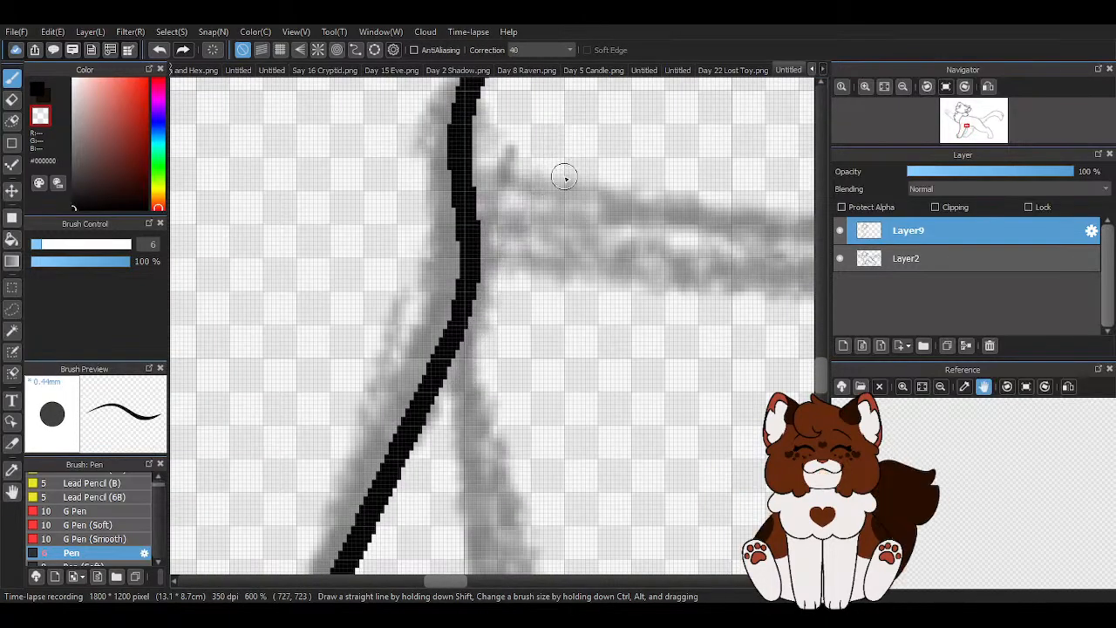
scroll(564, 165, "down", 5)
scroll(547, 216, "up", 4)
key("x")
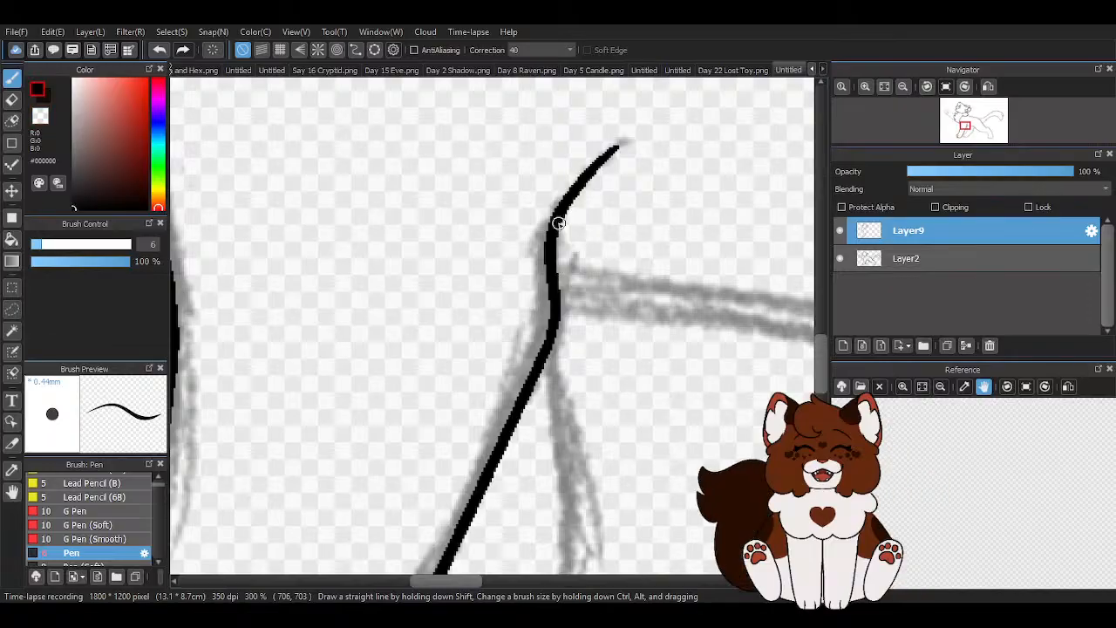
scroll(558, 219, "down", 8)
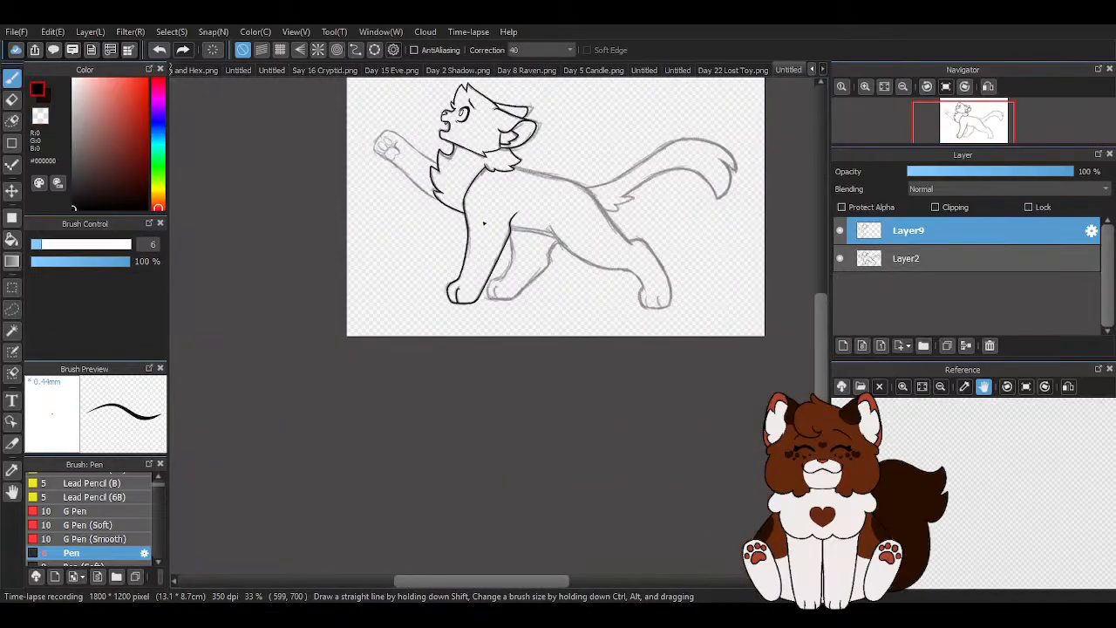
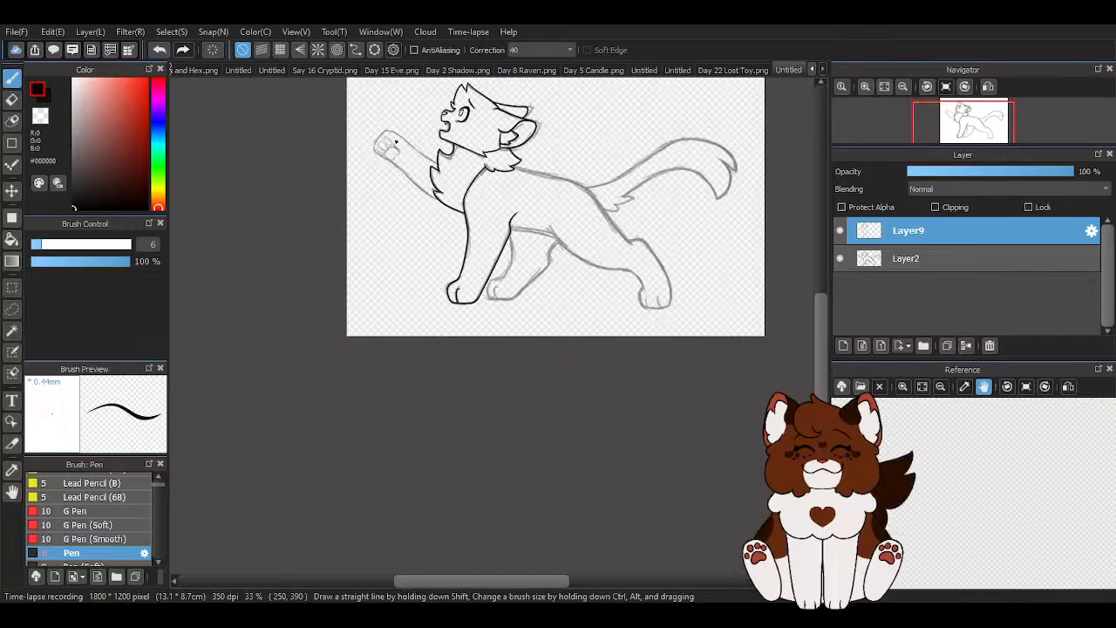
scroll(406, 150, "up", 5)
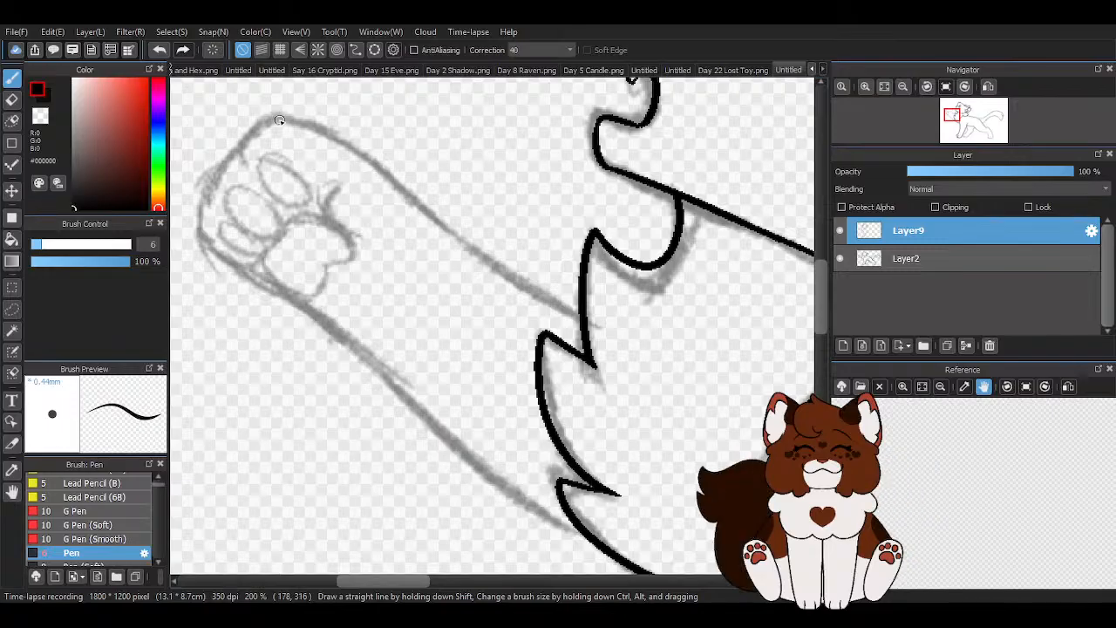
mouse_move(259, 115)
left_mouse_down()
mouse_move(328, 135)
mouse_move(648, 360)
left_mouse_up()
scroll(638, 317, "down", 1)
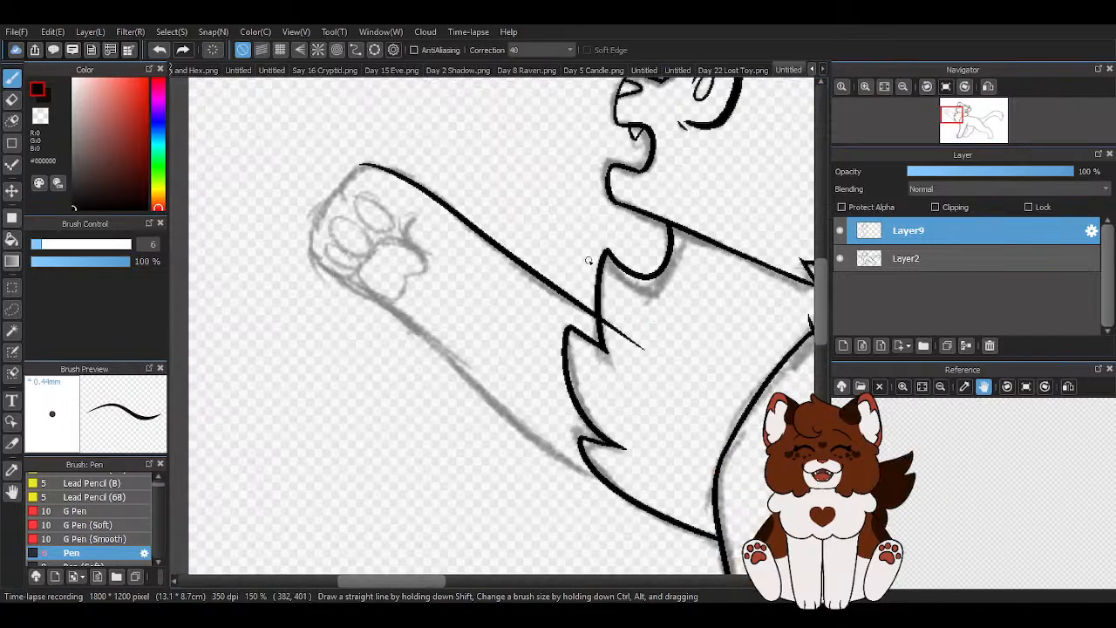
left_click(160, 50)
scroll(386, 180, "up", 1)
mouse_move(365, 156)
left_mouse_down()
mouse_move(411, 174)
mouse_move(672, 374)
mouse_move(742, 403)
left_mouse_up()
scroll(441, 335, "down", 1)
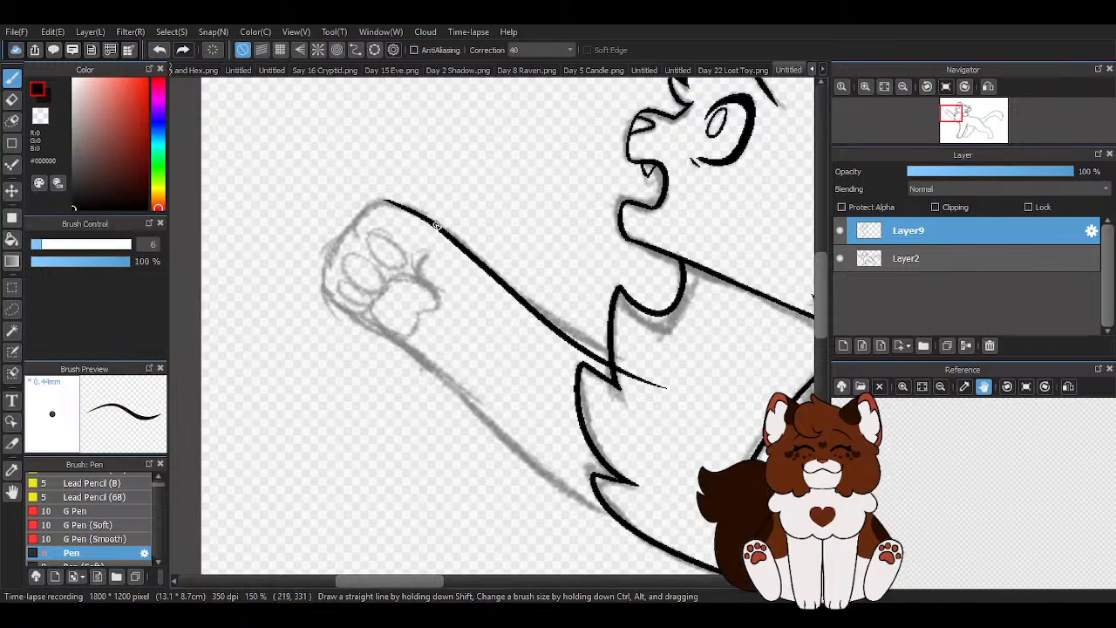
left_click(150, 50)
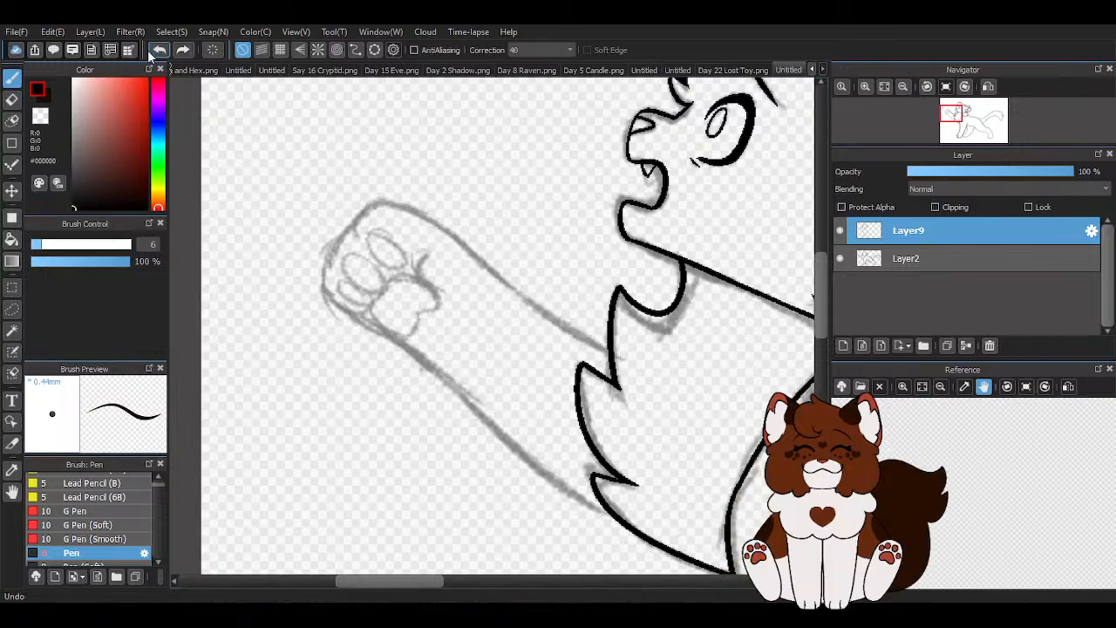
scroll(367, 204, "up", 1)
mouse_move(511, 271)
left_mouse_down()
mouse_move(737, 427)
mouse_move(734, 411)
left_mouse_up()
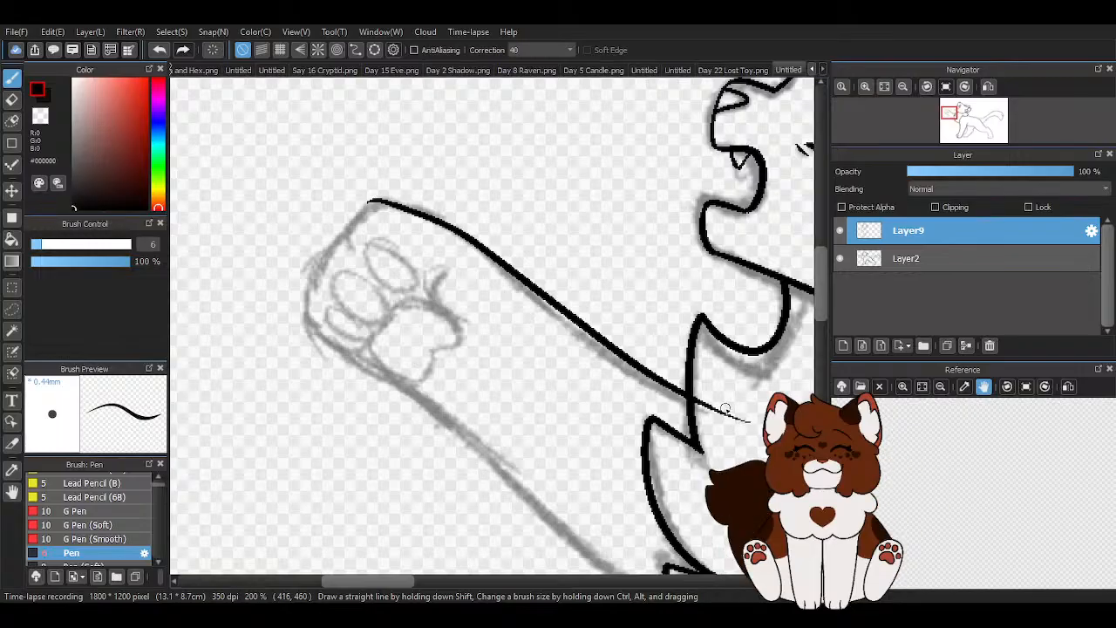
left_click(156, 51)
- Ink the raised foreleg's upper edge from the chest fur to the paw and curve it around the first toe
mouse_move(373, 209)
left_mouse_down()
mouse_move(462, 234)
mouse_move(767, 440)
left_mouse_up()
scroll(375, 220, "up", 3)
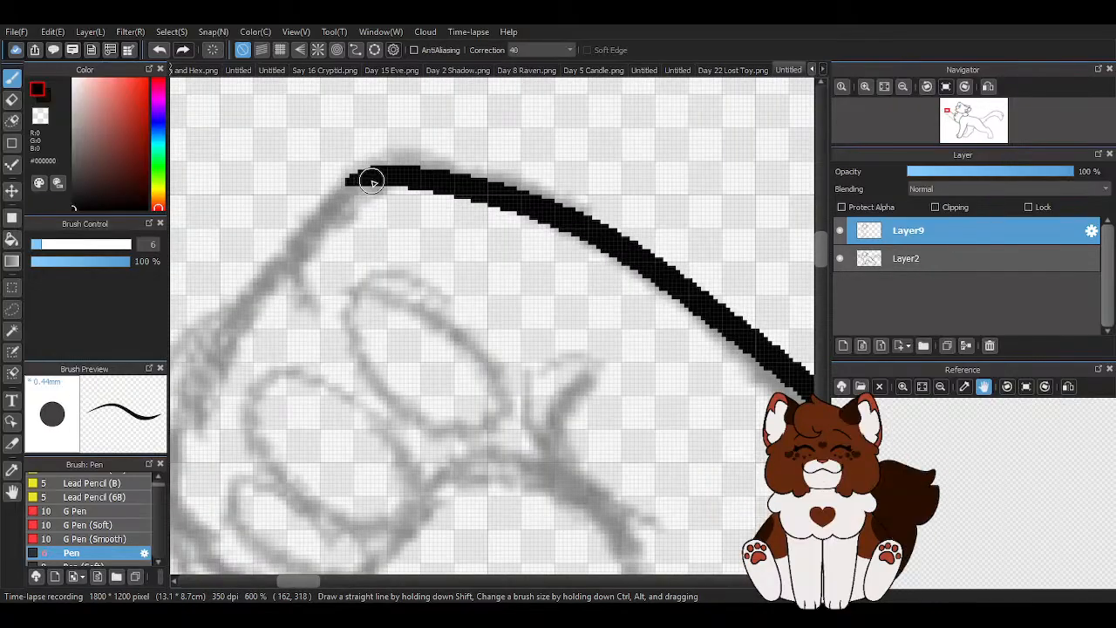
mouse_move(341, 190)
left_mouse_down()
mouse_move(294, 258)
mouse_move(301, 286)
mouse_move(325, 305)
left_mouse_up()
scroll(453, 231, "down", 3)
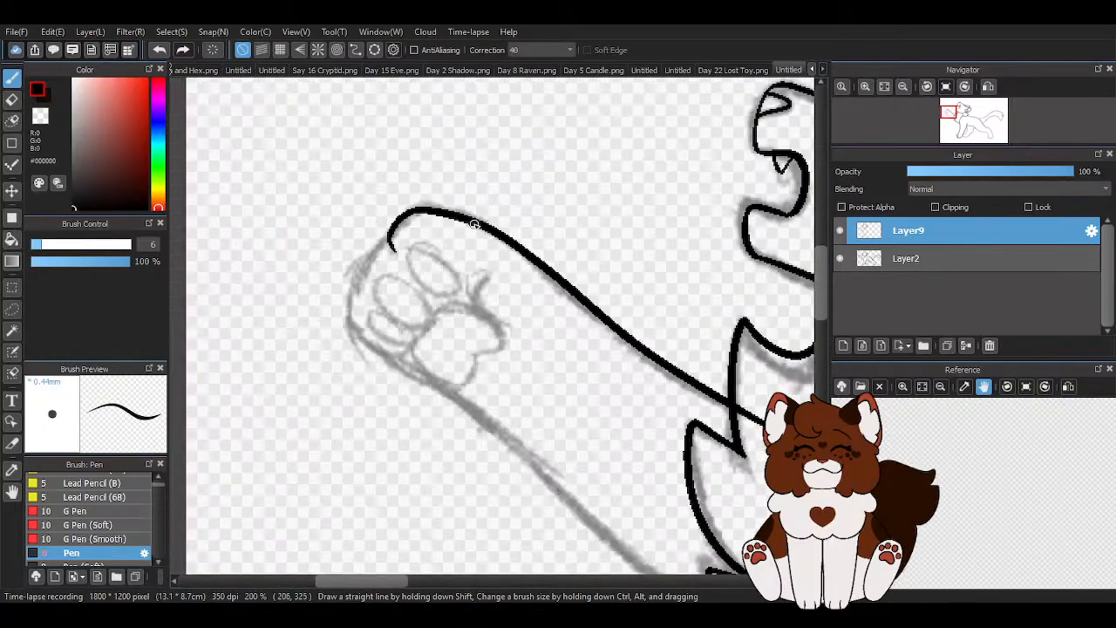
- Ink the remaining toe contours of the raised paw down to its underside, following the sketch
scroll(379, 260, "up", 2)
mouse_move(410, 208)
left_mouse_down()
mouse_move(358, 268)
mouse_move(354, 320)
mouse_move(350, 296)
mouse_move(362, 321)
mouse_move(330, 353)
mouse_move(378, 395)
mouse_move(368, 421)
left_mouse_up()
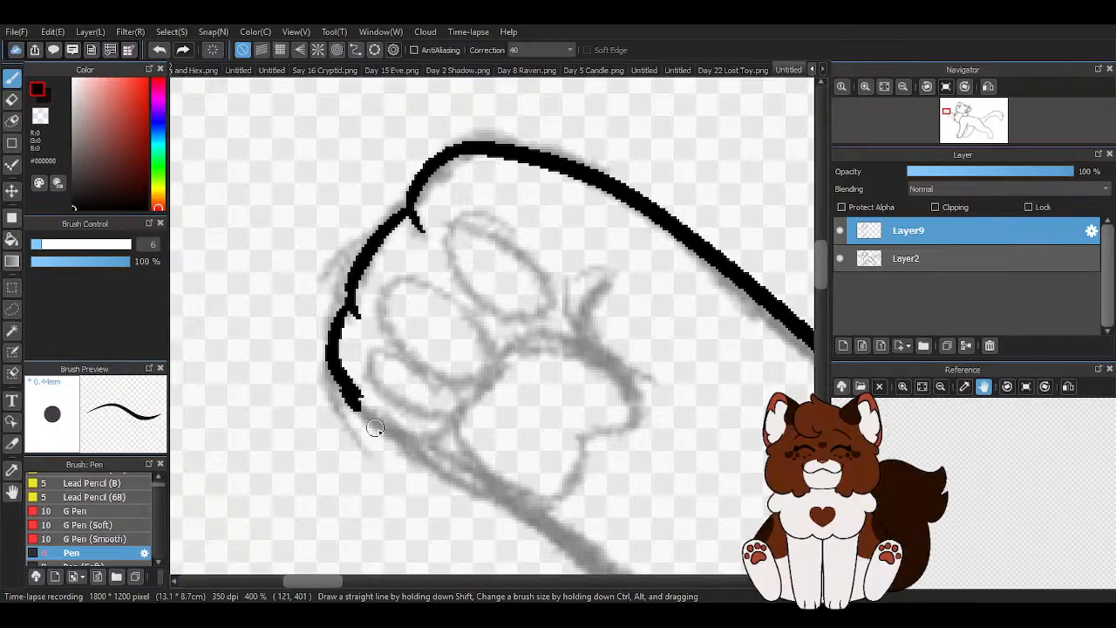
scroll(377, 260, "down", 4)
scroll(391, 291, "up", 3)
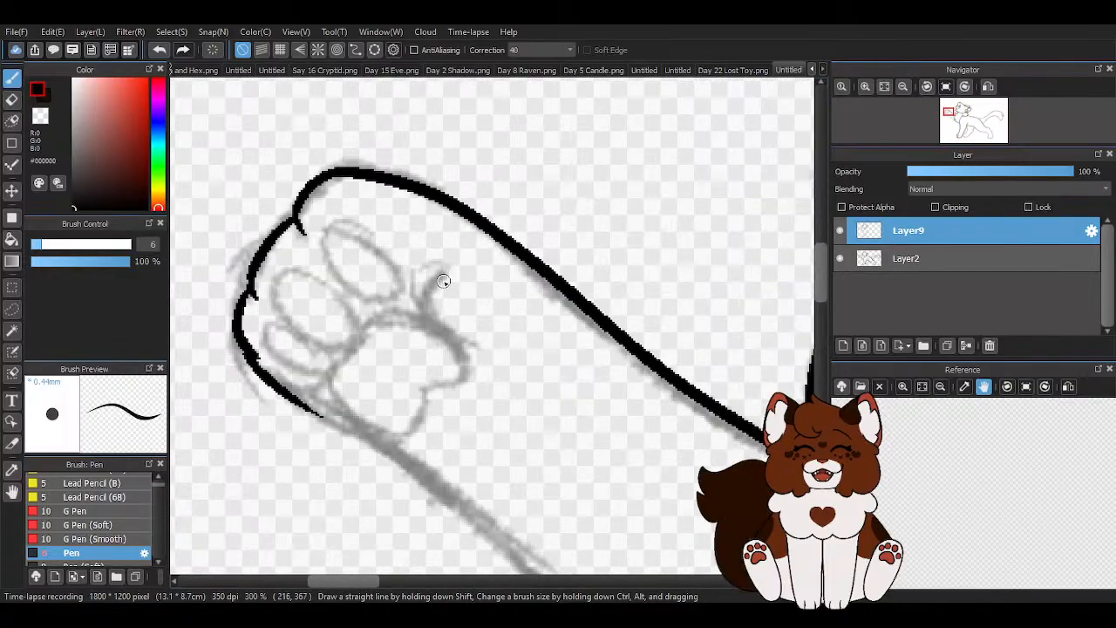
scroll(442, 279, "up", 2)
mouse_move(329, 231)
left_mouse_down()
mouse_move(321, 285)
mouse_move(387, 360)
mouse_move(452, 307)
left_mouse_up()
scroll(397, 266, "down", 2)
scroll(378, 319, "up", 2)
mouse_move(285, 302)
left_mouse_down()
mouse_move(323, 391)
mouse_move(431, 403)
mouse_move(341, 326)
left_mouse_up()
scroll(326, 363, "down", 2)
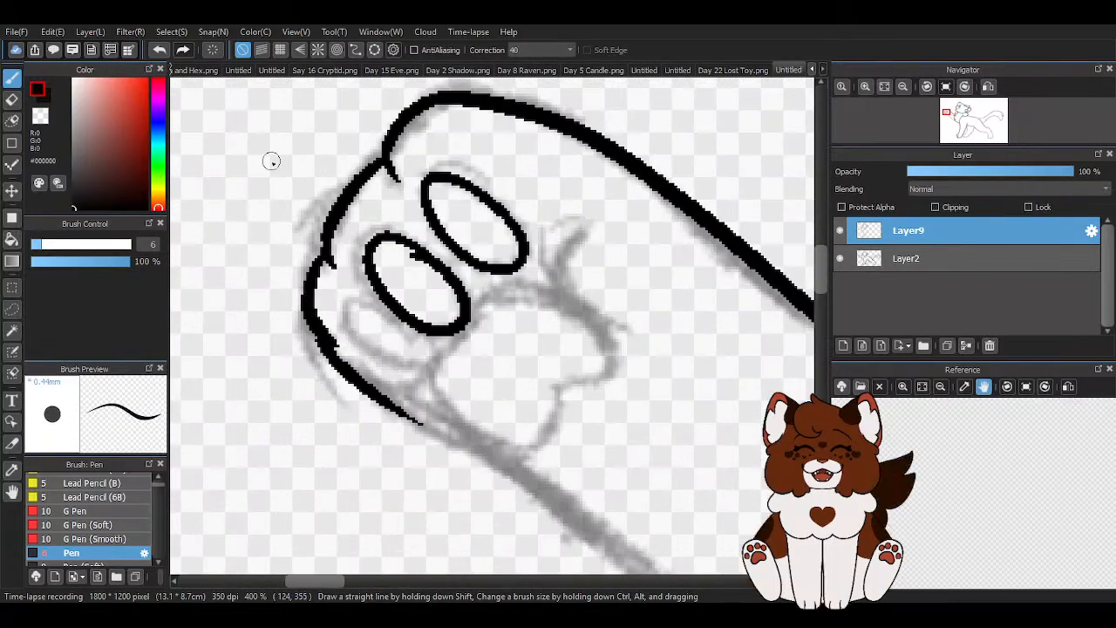
left_click(159, 50)
left_click(158, 49)
scroll(454, 220, "up", 1)
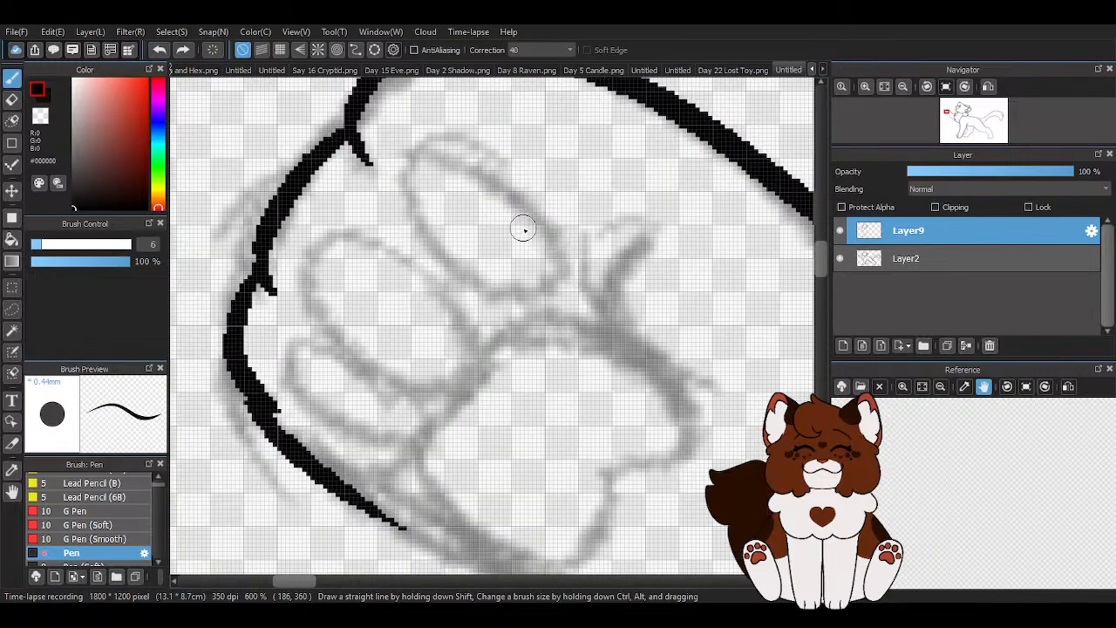
mouse_move(443, 168)
left_mouse_down()
mouse_move(466, 293)
mouse_move(484, 192)
left_mouse_up()
mouse_move(414, 266)
left_mouse_down()
mouse_move(353, 243)
mouse_move(338, 288)
mouse_move(448, 368)
mouse_move(427, 261)
left_mouse_up()
mouse_move(388, 371)
left_mouse_down()
mouse_move(343, 388)
mouse_move(423, 431)
mouse_move(413, 379)
mouse_move(335, 389)
mouse_move(376, 356)
mouse_move(309, 375)
mouse_move(364, 428)
left_mouse_up()
left_click(158, 58)
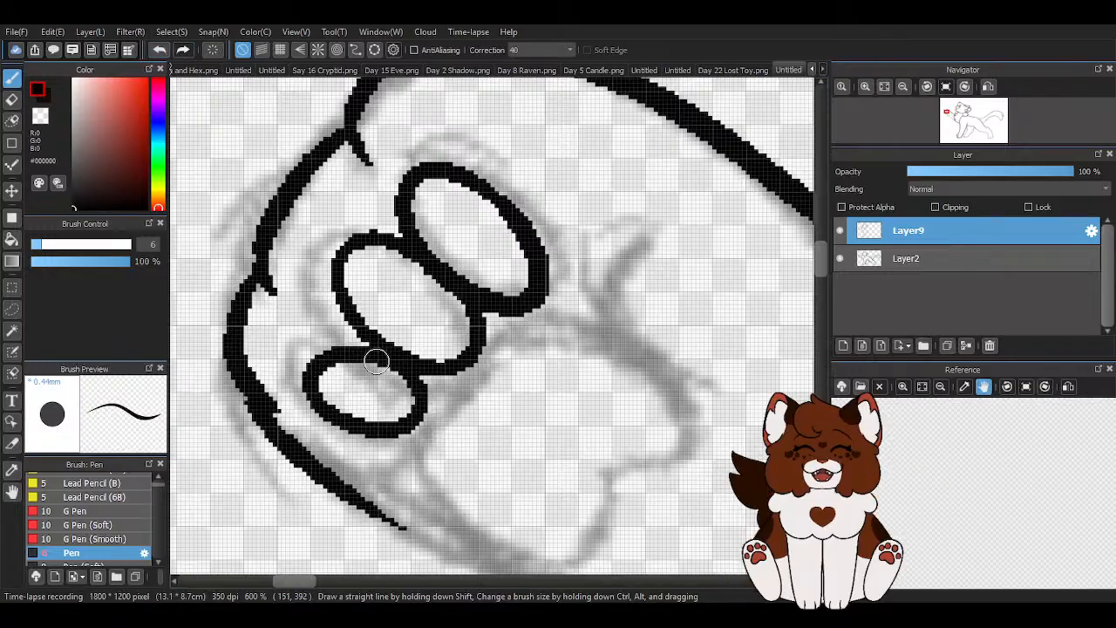
left_click(162, 54)
left_click(163, 56)
left_click(164, 57)
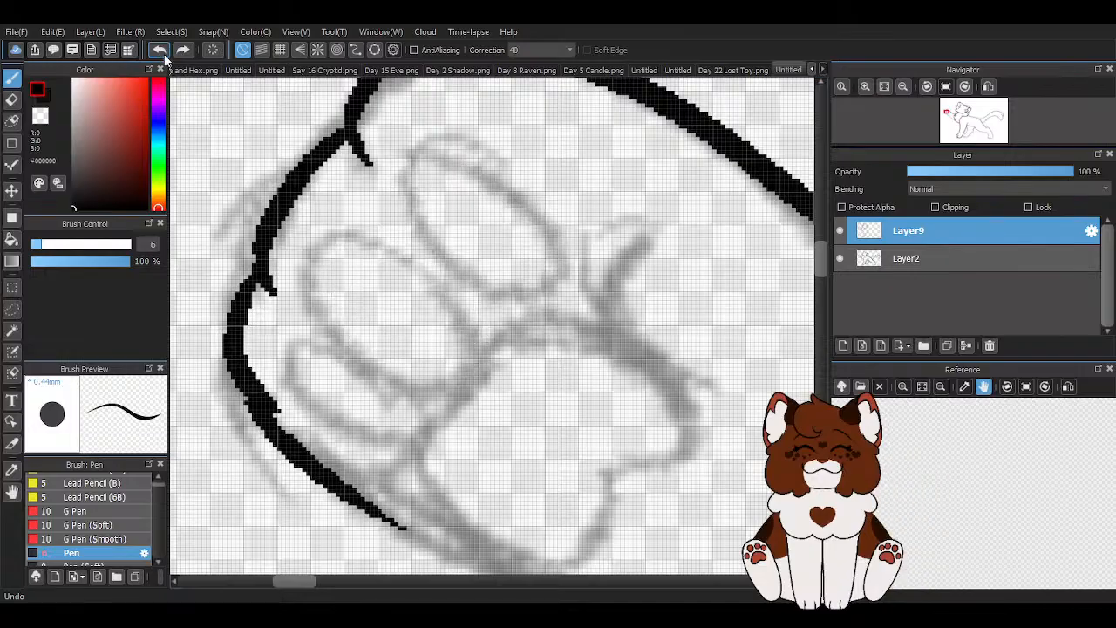
- Rotate the canvas and ink the large heart-shaped main pad of the raised paw
scroll(411, 258, "down", 3)
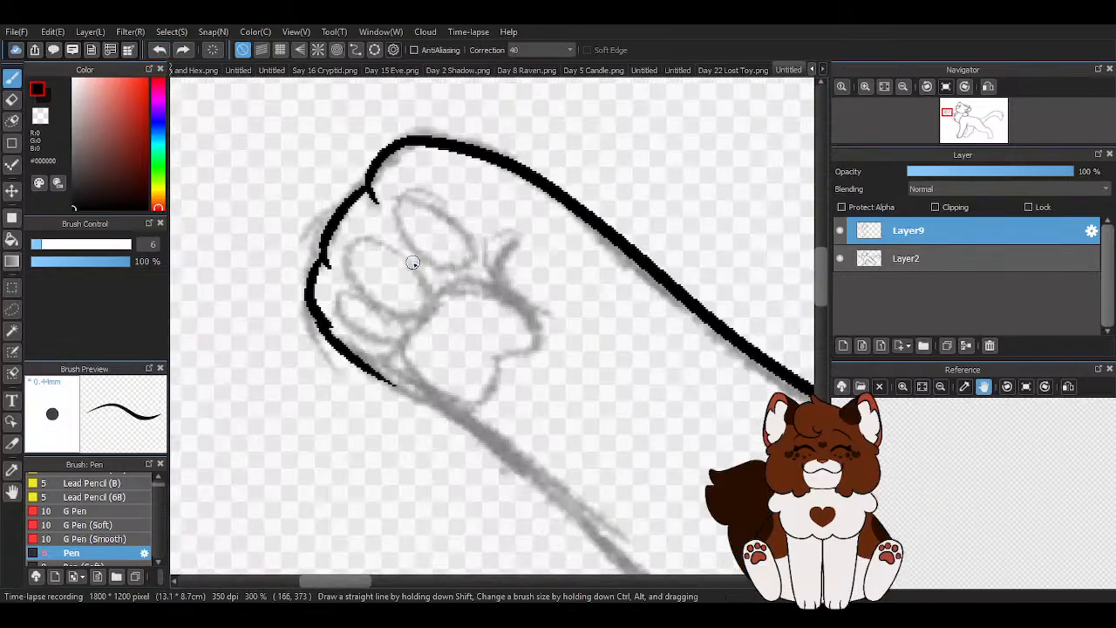
key("Right")
key("Right")
key("Right")
key("Right")
scroll(436, 308, "up", 2)
mouse_move(474, 380)
left_mouse_down()
mouse_move(581, 415)
mouse_move(560, 274)
left_mouse_up()
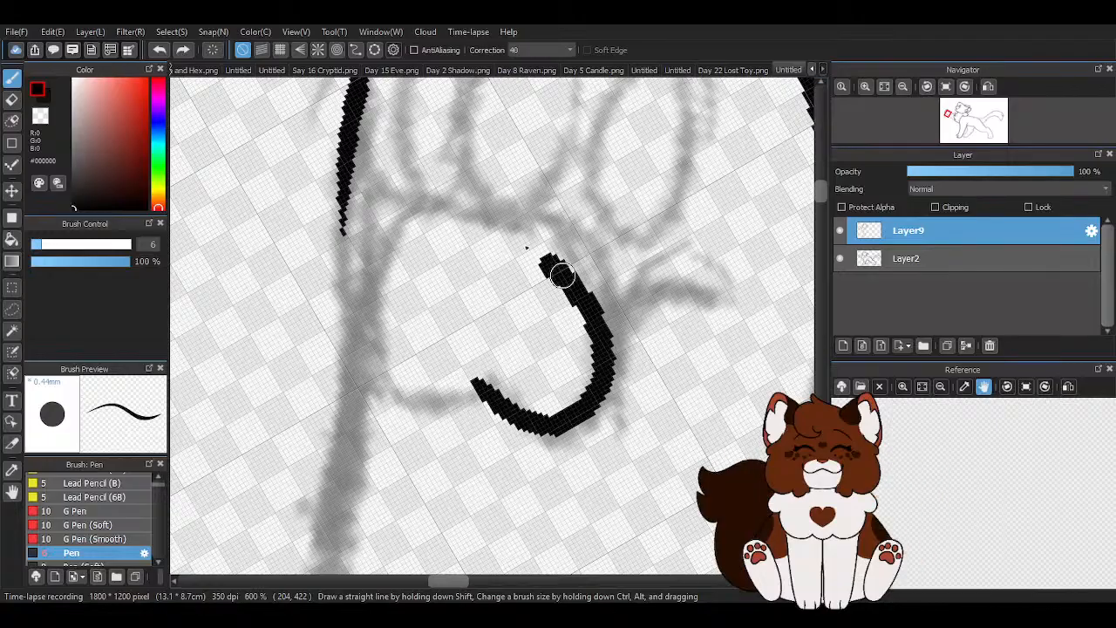
mouse_move(433, 227)
left_mouse_down()
mouse_move(394, 265)
mouse_move(366, 329)
mouse_move(376, 395)
mouse_move(443, 397)
left_mouse_up()
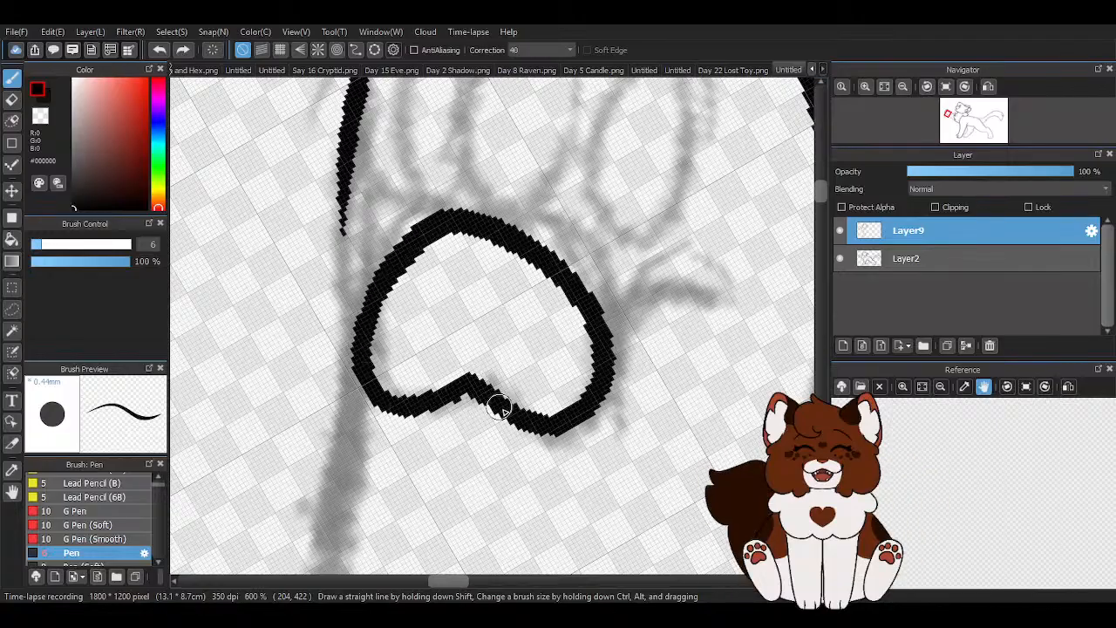
- Ink a row of narrow oval toe pads between the main pad and the toes of the raised paw
scroll(565, 331, "down", 1)
scroll(598, 192, "up", 2)
scroll(576, 319, "down", 2)
scroll(597, 232, "up", 1)
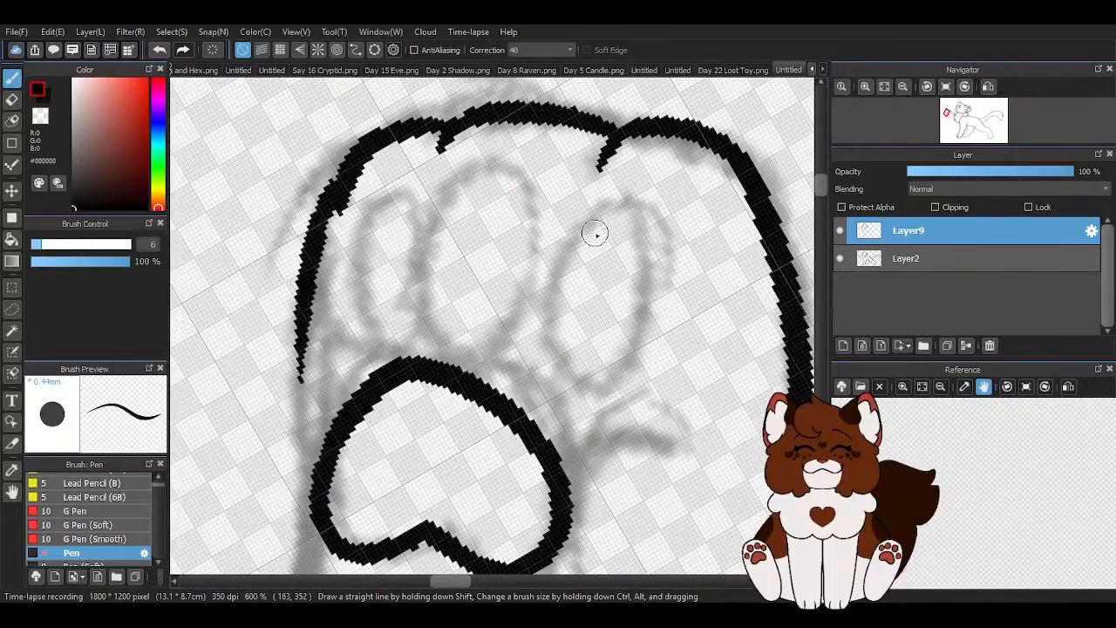
mouse_move(580, 218)
left_mouse_down()
mouse_move(532, 243)
mouse_move(525, 355)
mouse_move(580, 393)
mouse_move(614, 328)
mouse_move(603, 255)
mouse_move(508, 191)
mouse_move(479, 181)
mouse_move(437, 224)
mouse_move(429, 309)
mouse_move(518, 232)
mouse_move(459, 357)
mouse_move(513, 323)
mouse_move(515, 228)
left_mouse_up()
mouse_move(406, 228)
left_mouse_down()
mouse_move(383, 216)
mouse_move(363, 310)
mouse_move(401, 343)
mouse_move(422, 253)
mouse_move(373, 225)
left_mouse_up()
left_click_drag(321, 288, 354, 286)
scroll(449, 322, "down", 5)
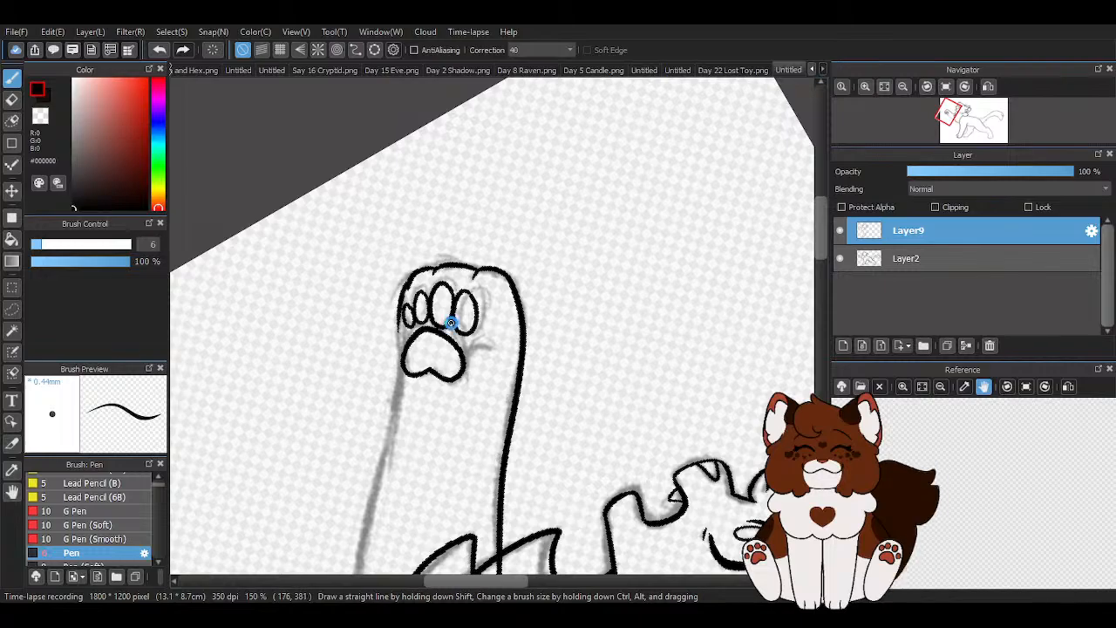
- Undo the last toe pad and redraw the small toe pads at the paw's outer edge
scroll(451, 325, "up", 4)
left_click(159, 49)
left_click(158, 49)
mouse_move(388, 259)
left_mouse_down()
mouse_move(352, 251)
mouse_move(362, 321)
mouse_move(384, 249)
mouse_move(319, 284)
left_mouse_up()
mouse_move(346, 332)
left_mouse_down()
mouse_move(322, 304)
mouse_move(357, 328)
left_mouse_up()
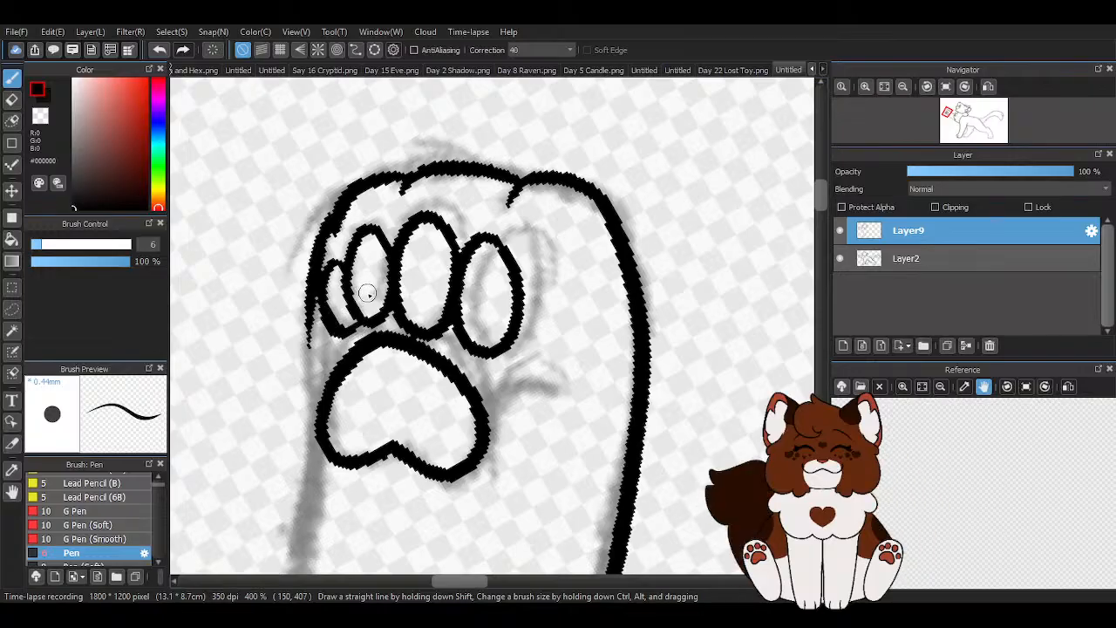
- Ink the small curved dewclaw line beside the main pad of the raised paw
scroll(374, 293, "down", 4)
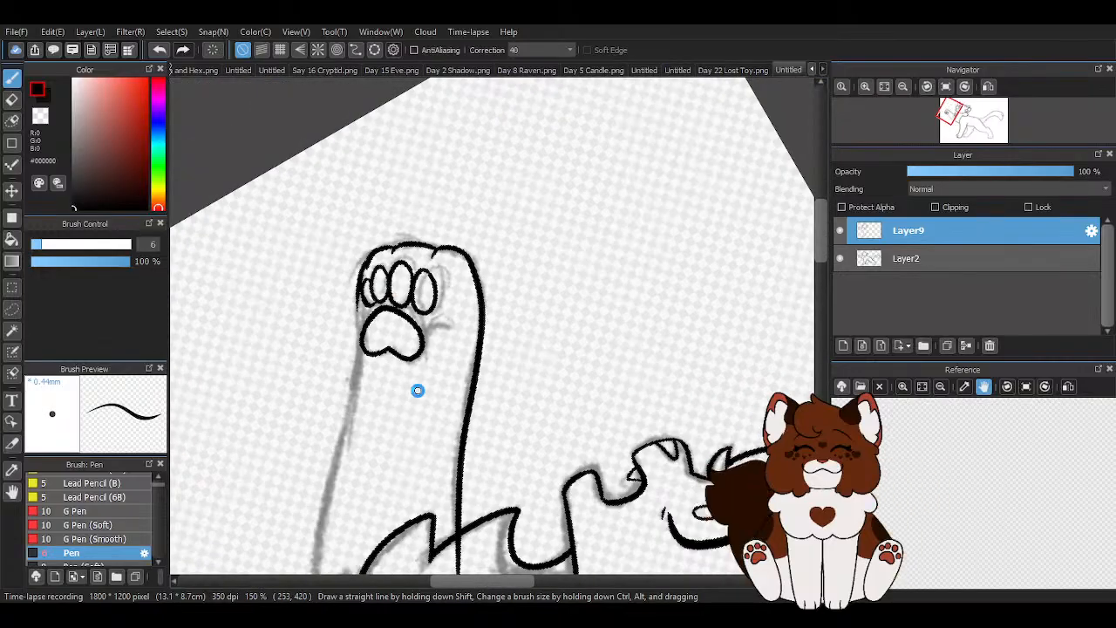
scroll(419, 366, "up", 4)
scroll(506, 317, "down", 3)
scroll(408, 401, "up", 1)
scroll(403, 190, "up", 1)
scroll(434, 177, "down", 1)
scroll(455, 166, "up", 1)
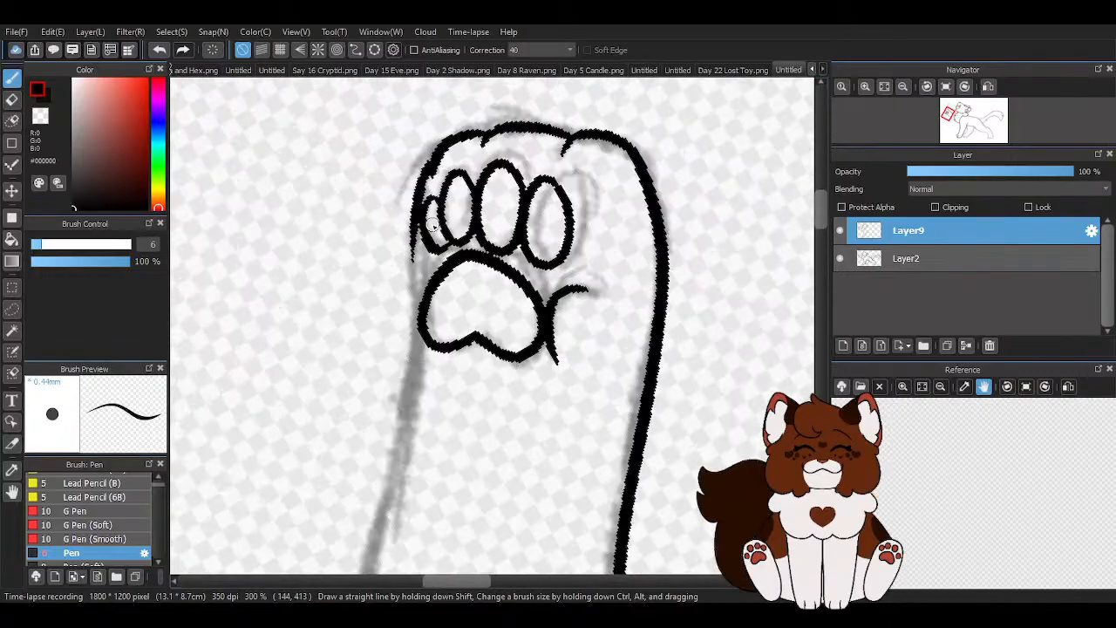
scroll(437, 191, "up", 2)
scroll(387, 277, "down", 4)
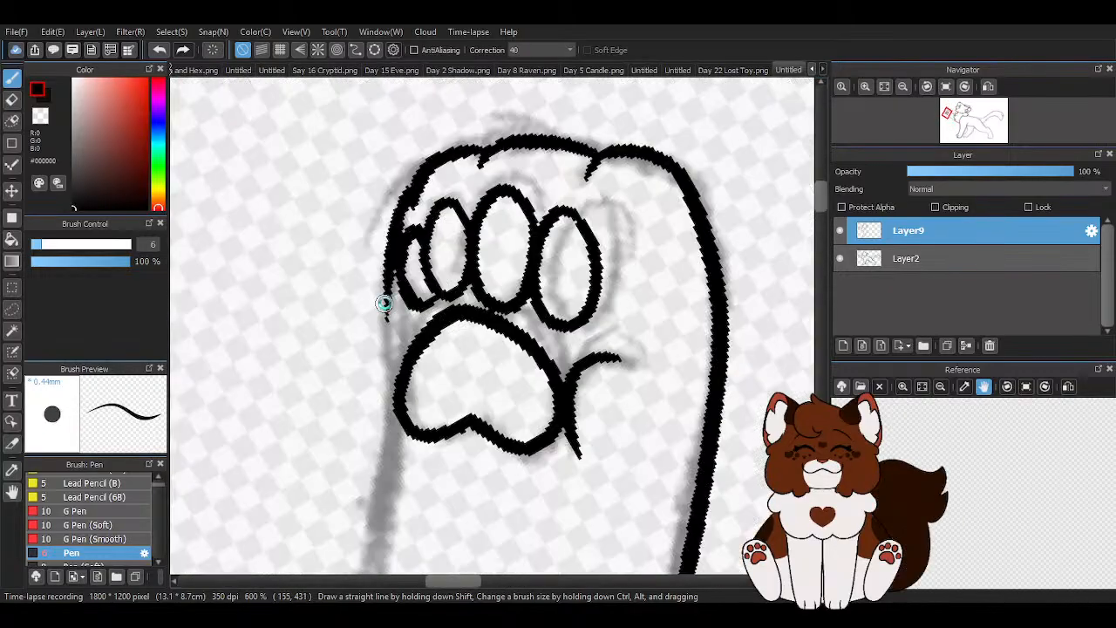
- Turn the canvas and ink the raised foreleg's lower edge from the chest fur to the paw
scroll(386, 355, "down", 2)
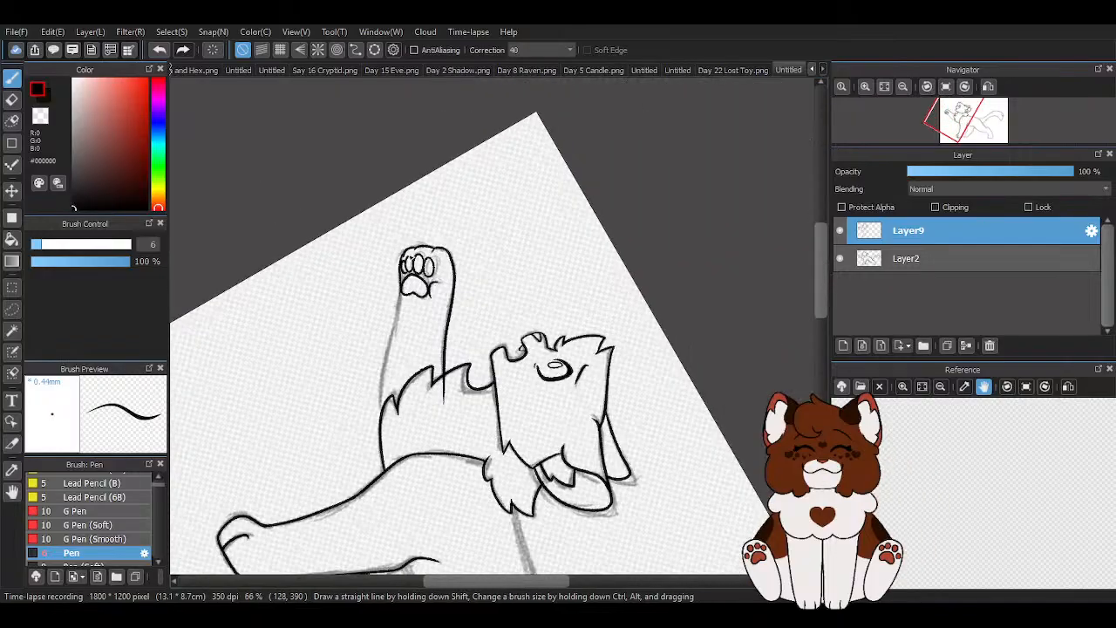
key("Left")
key("Left")
key("Left")
key("Left")
key("Left")
key("Left")
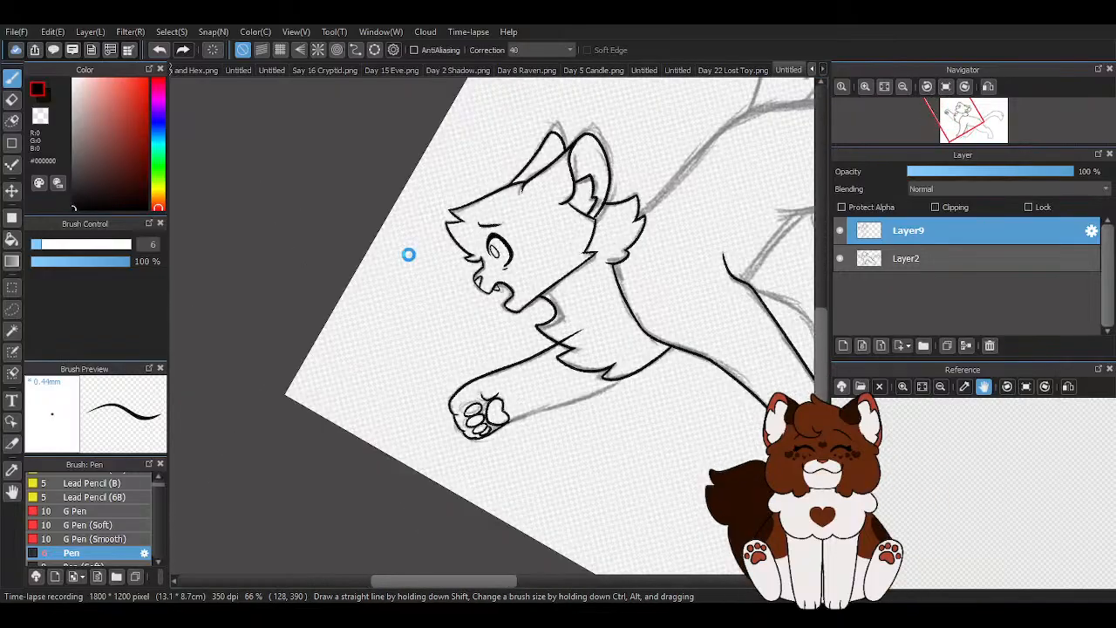
scroll(592, 187, "up", 2)
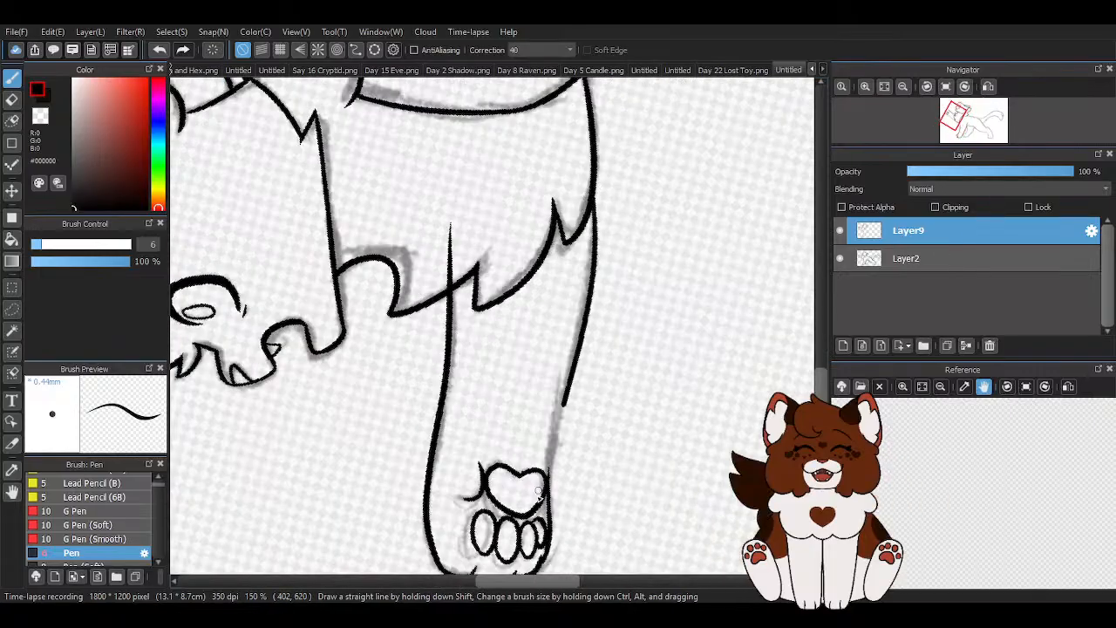
left_click_drag(679, 390, 592, 341)
left_click(160, 49)
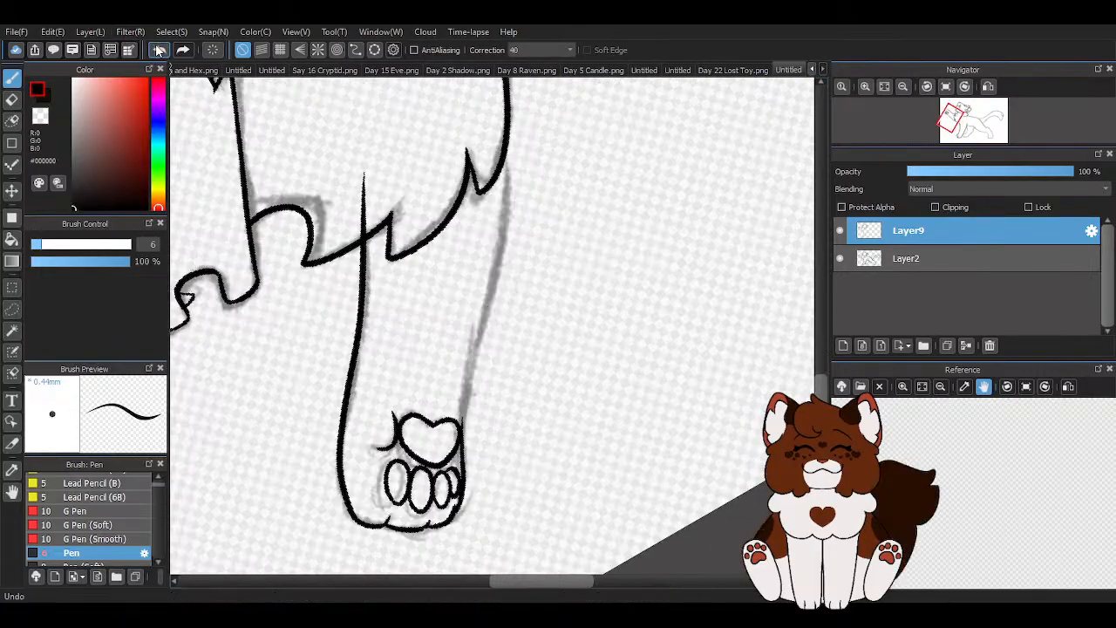
left_click_drag(499, 162, 467, 438)
- Clean up the ink with the transparent colour where the foreleg's lower line joins the paw beside the main pad
scroll(482, 430, "up", 4)
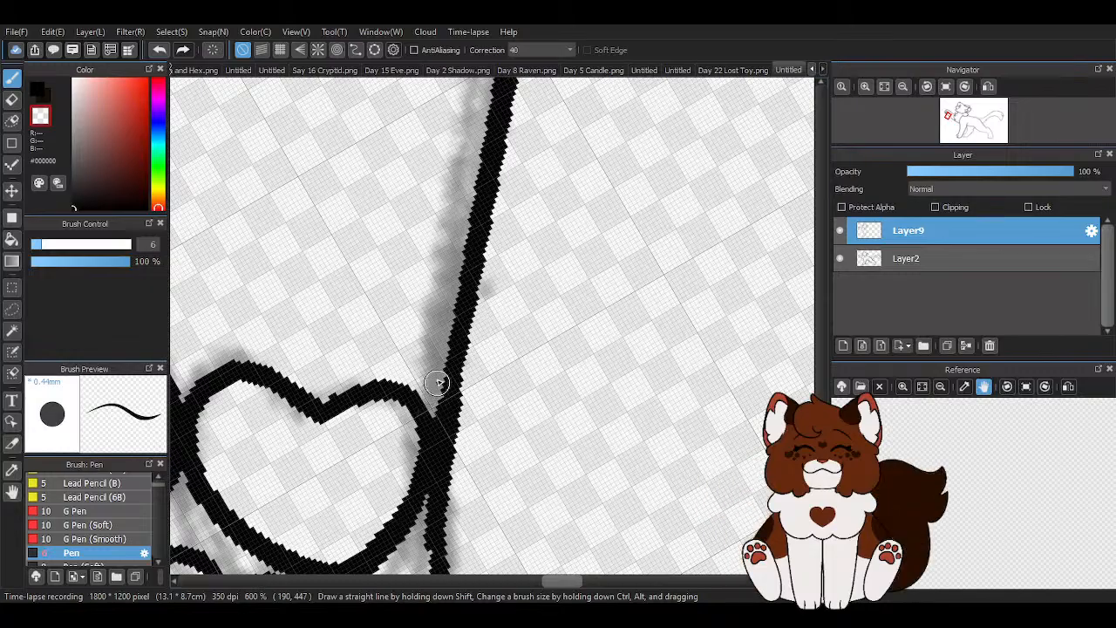
scroll(436, 371, "down", 3)
scroll(409, 408, "up", 3)
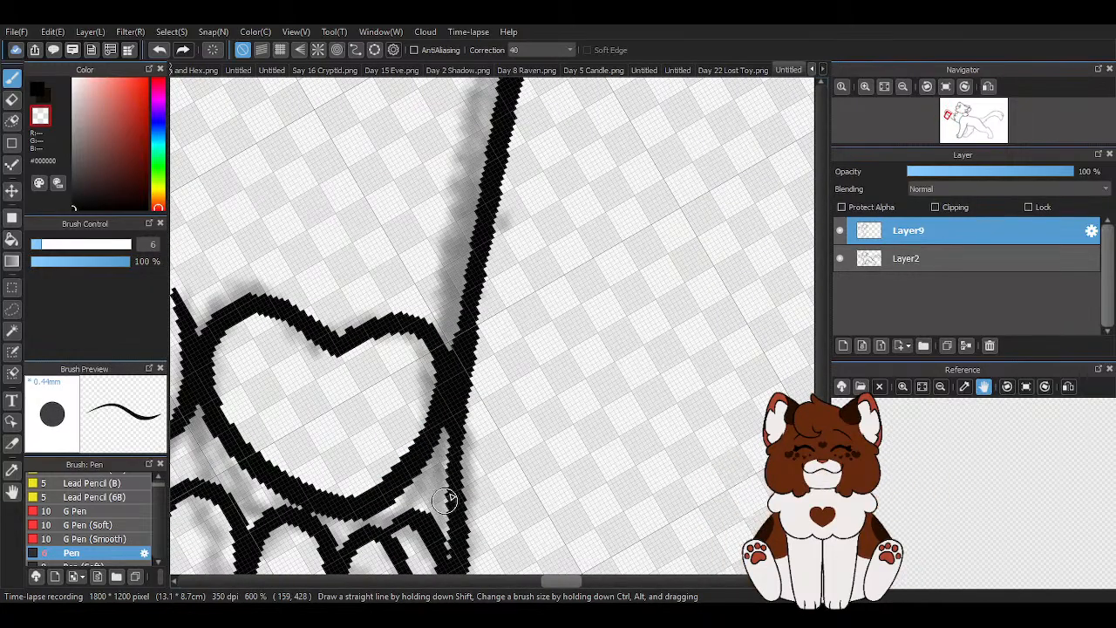
scroll(491, 476, "down", 4)
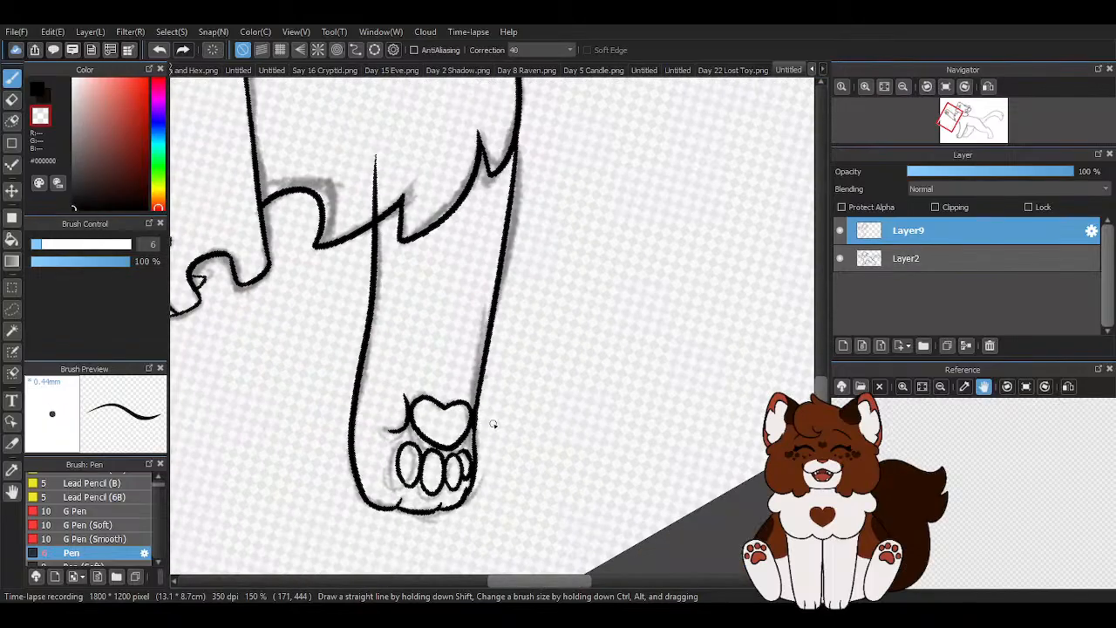
- Return the canvas upright and erase the foreleg's upper line where it overshoots into the chest fur
key("Right")
key("Right")
key("Right")
key("Right")
key("Right")
key("Right")
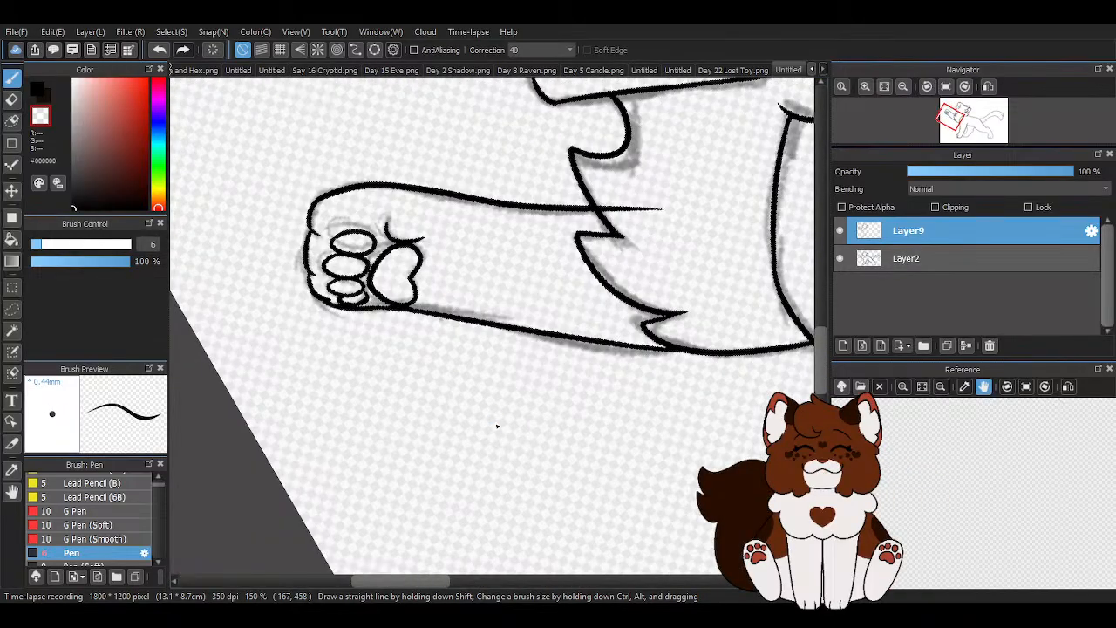
key("Right")
key("Right")
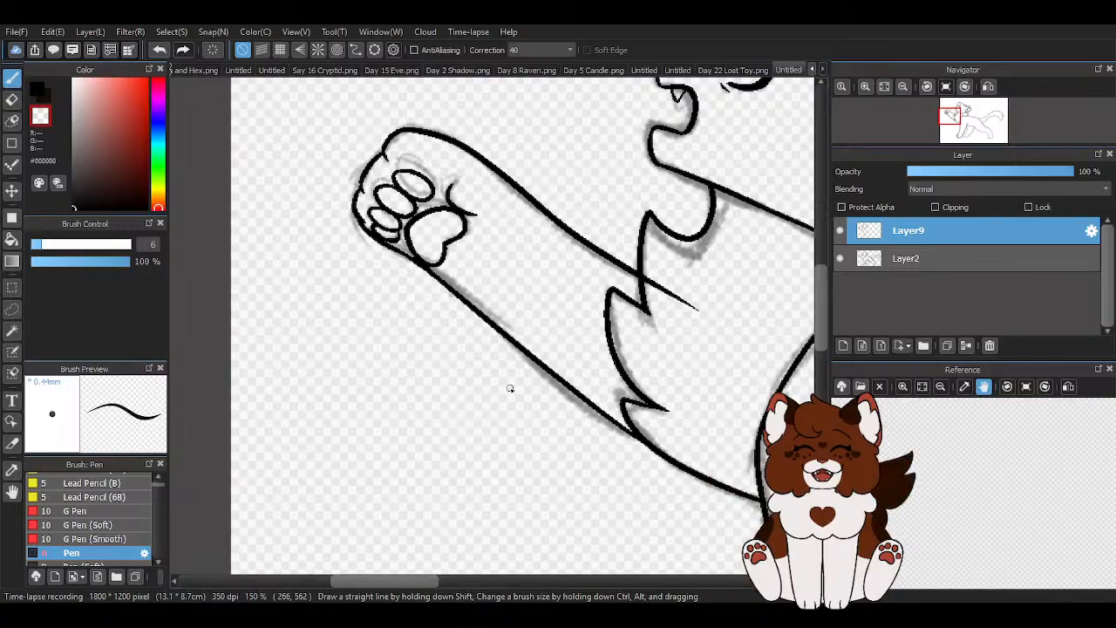
scroll(387, 393, "down", 2)
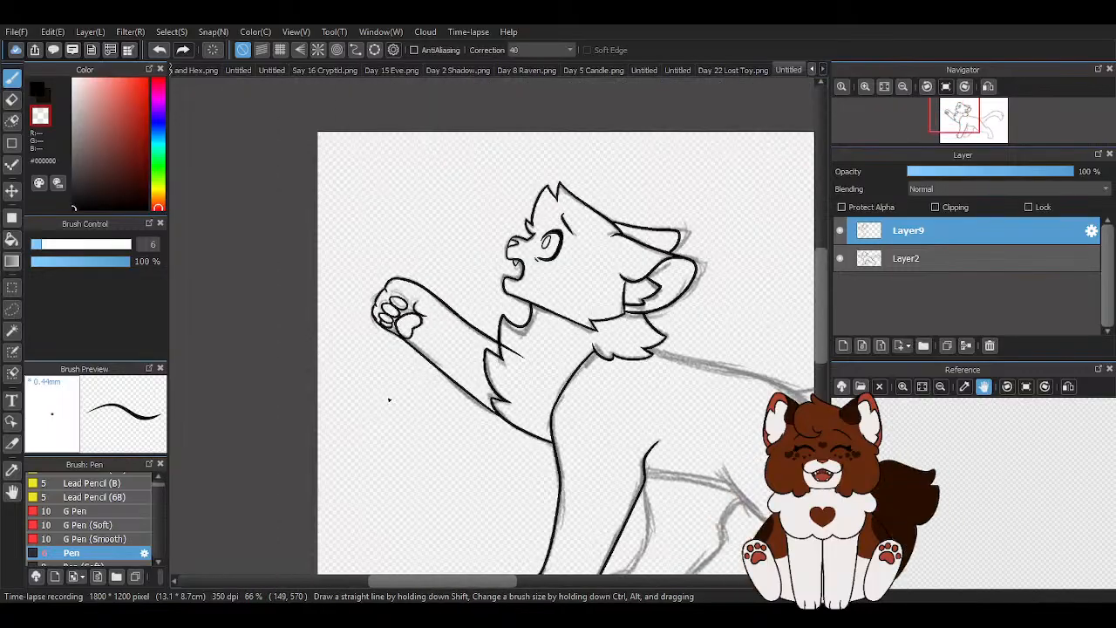
scroll(574, 378, "up", 8)
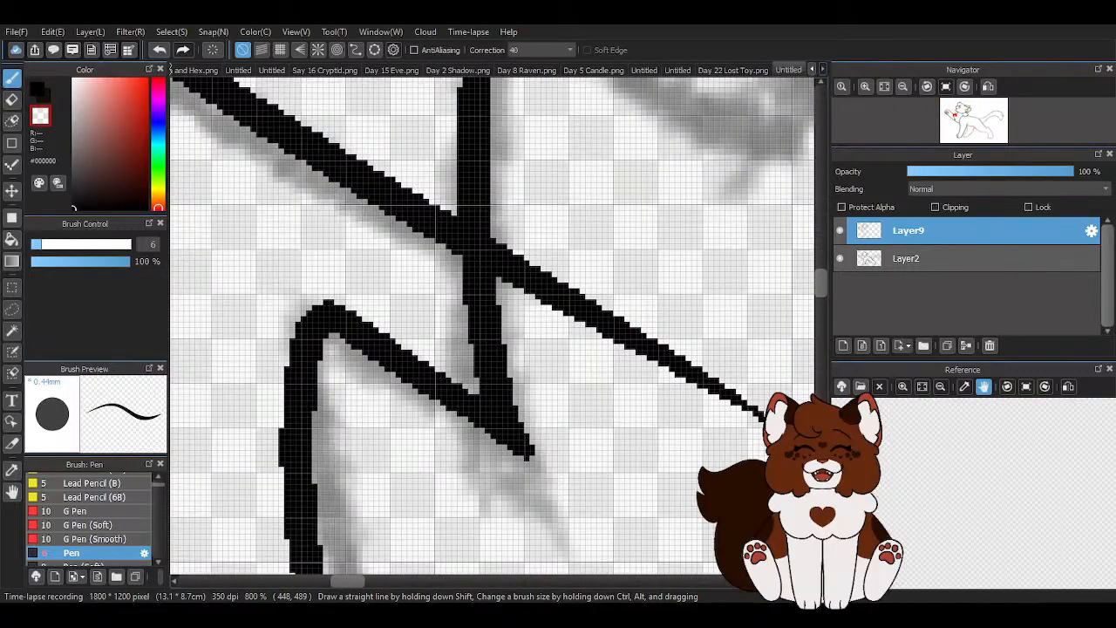
key("ctrl+z")
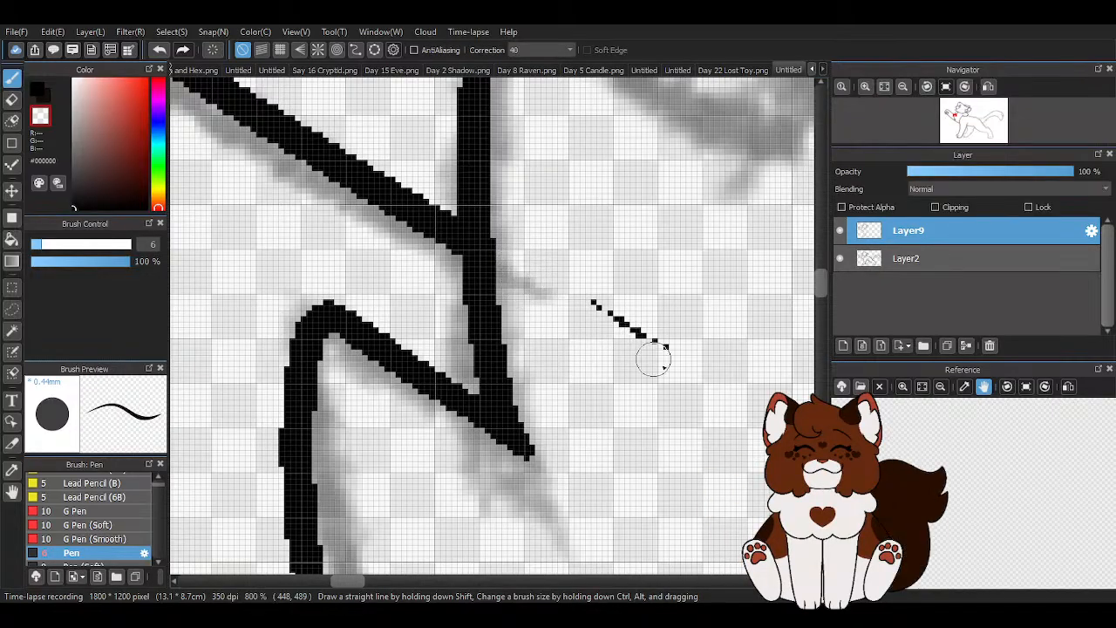
scroll(560, 315, "down", 6)
scroll(384, 245, "up", 3)
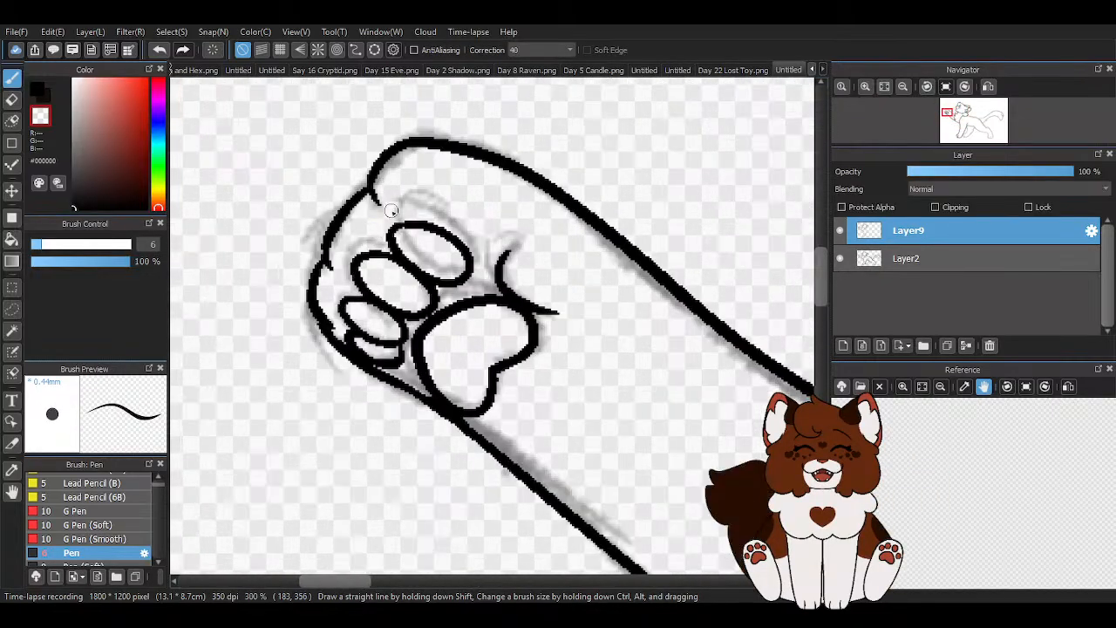
- Hide the sketch layer to check the inked line art on its own, and show the sketch again
key("x")
scroll(376, 175, "down", 5)
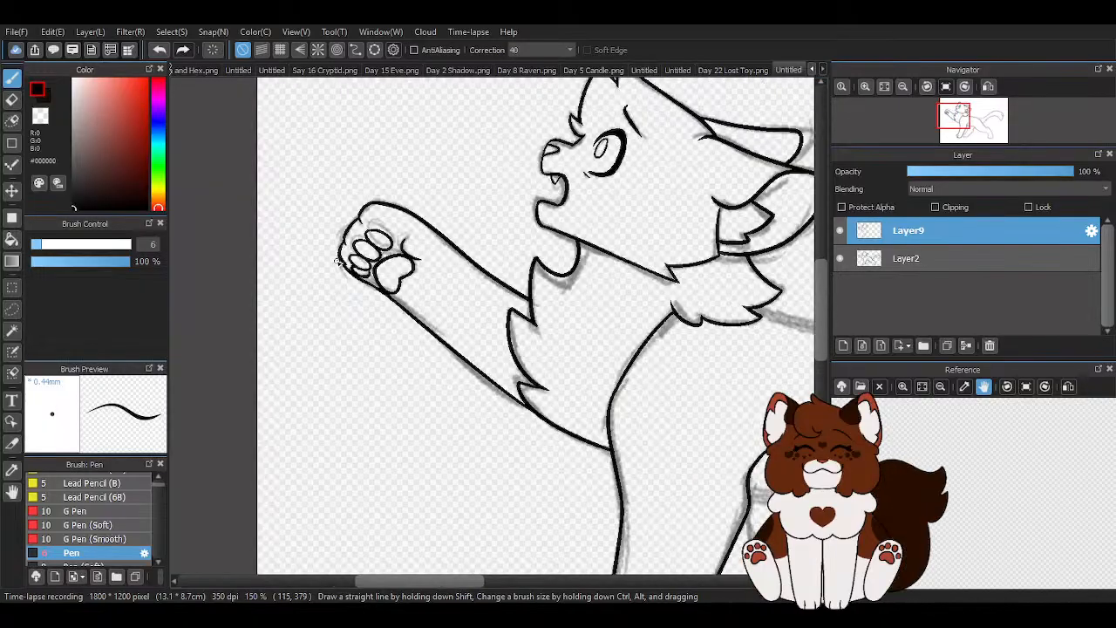
left_click(839, 258)
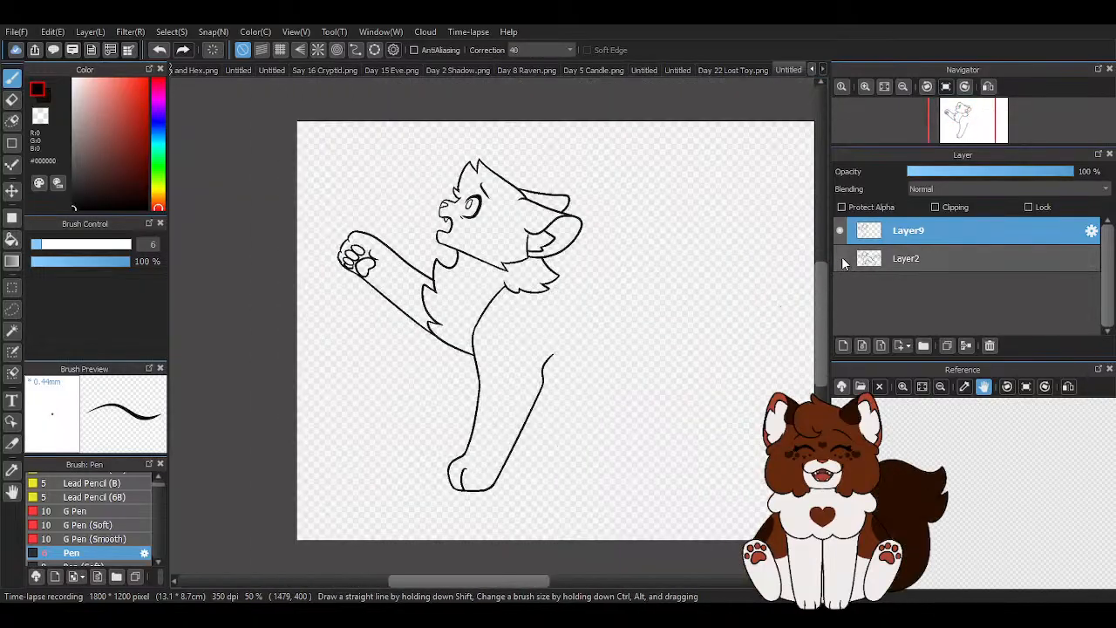
left_click(840, 258)
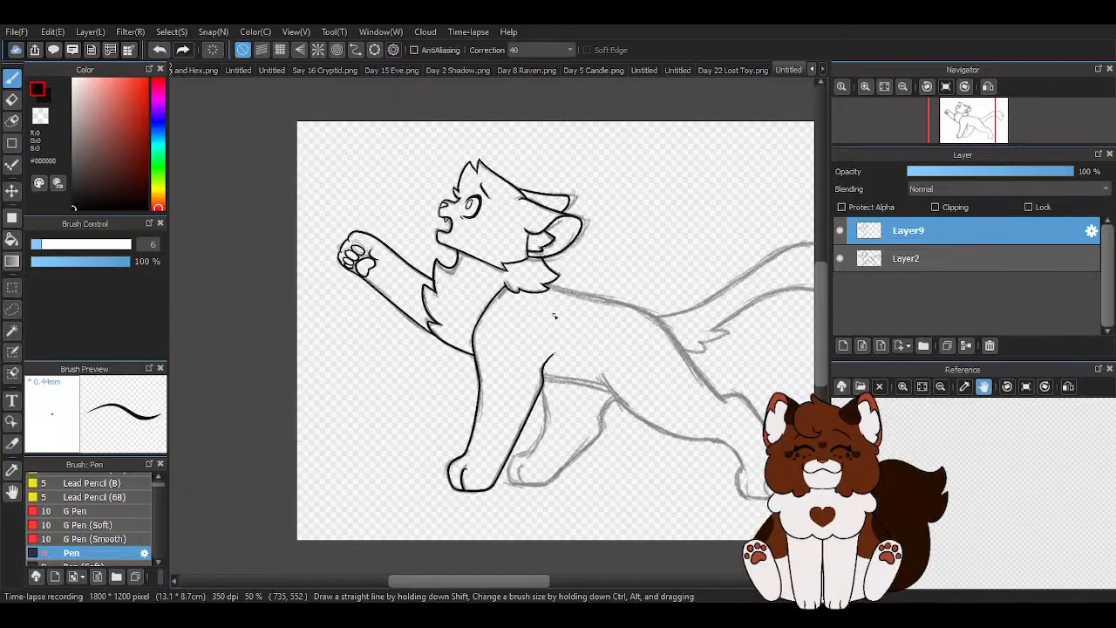
scroll(326, 317, "down", 1)
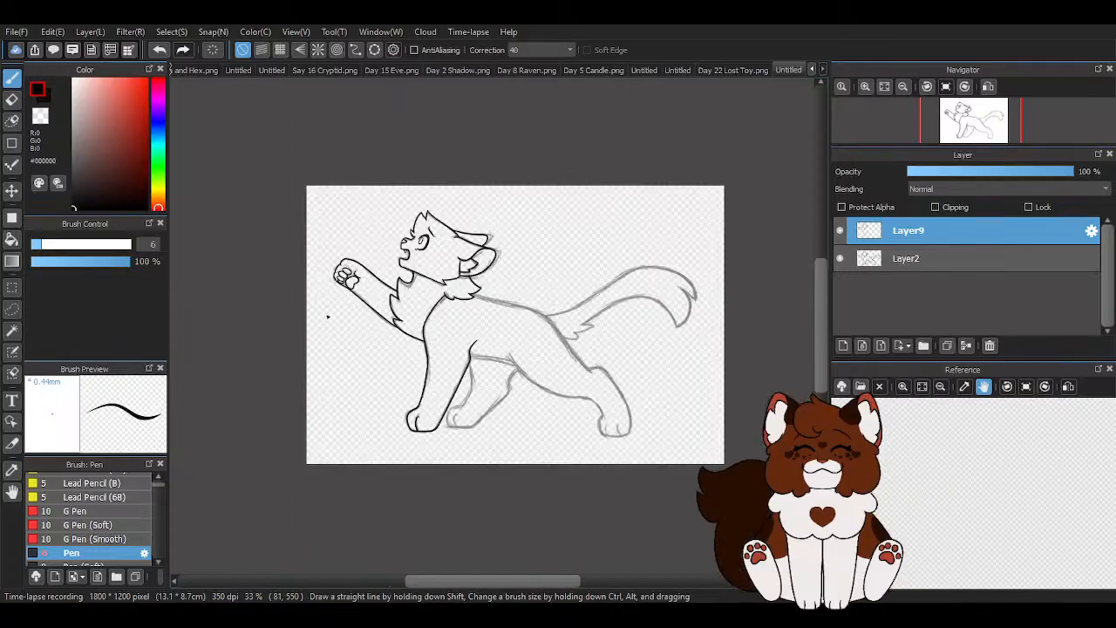
scroll(318, 273, "up", 2)
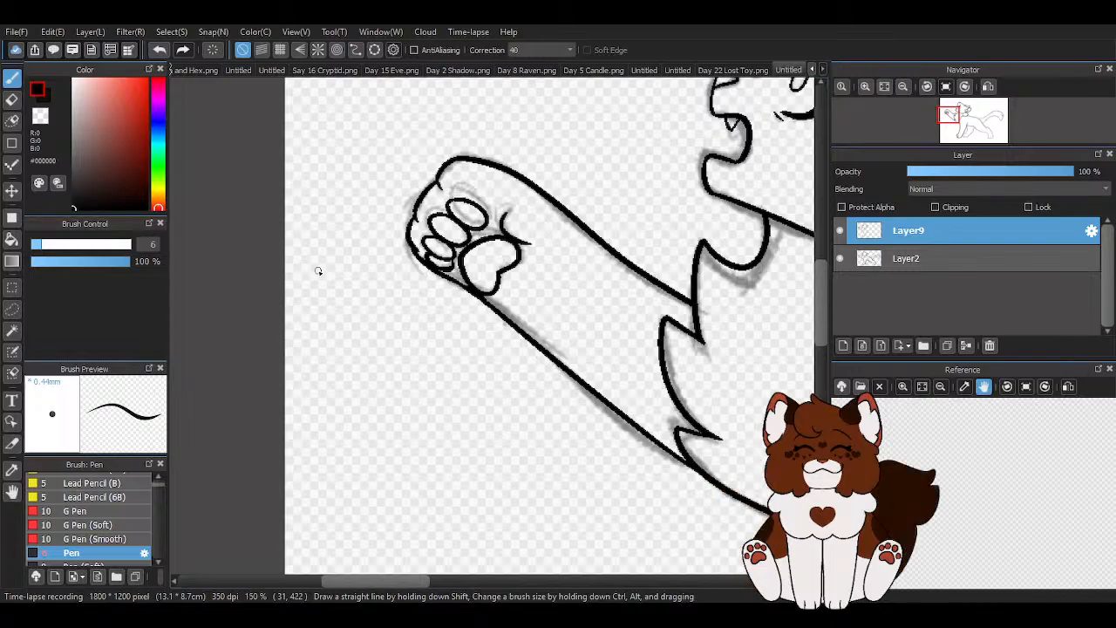
scroll(318, 271, "down", 4)
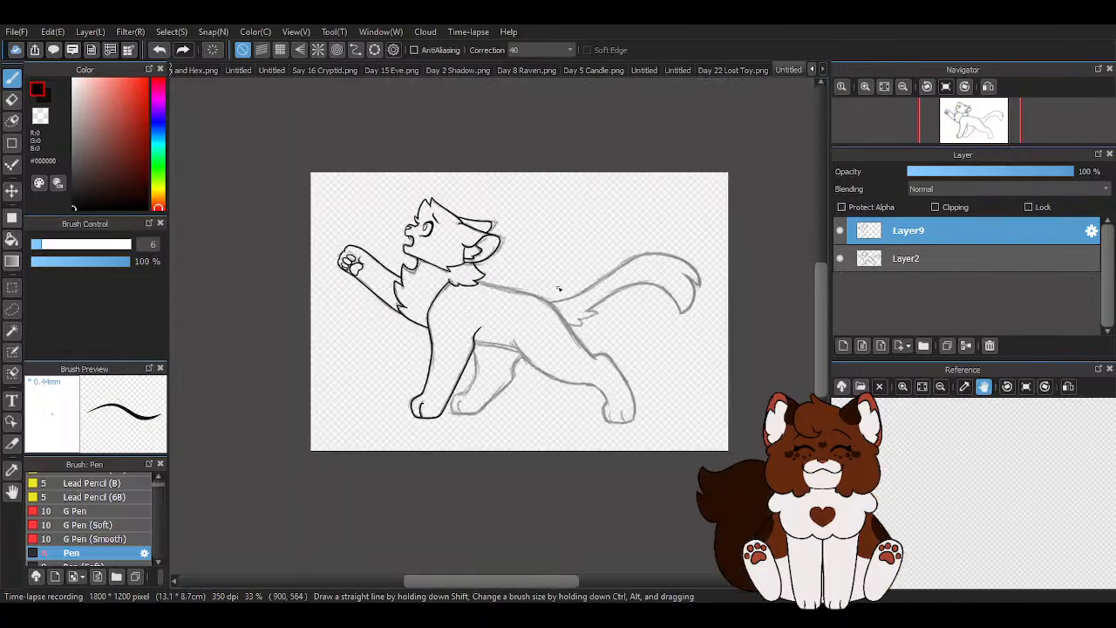
scroll(471, 335, "up", 4)
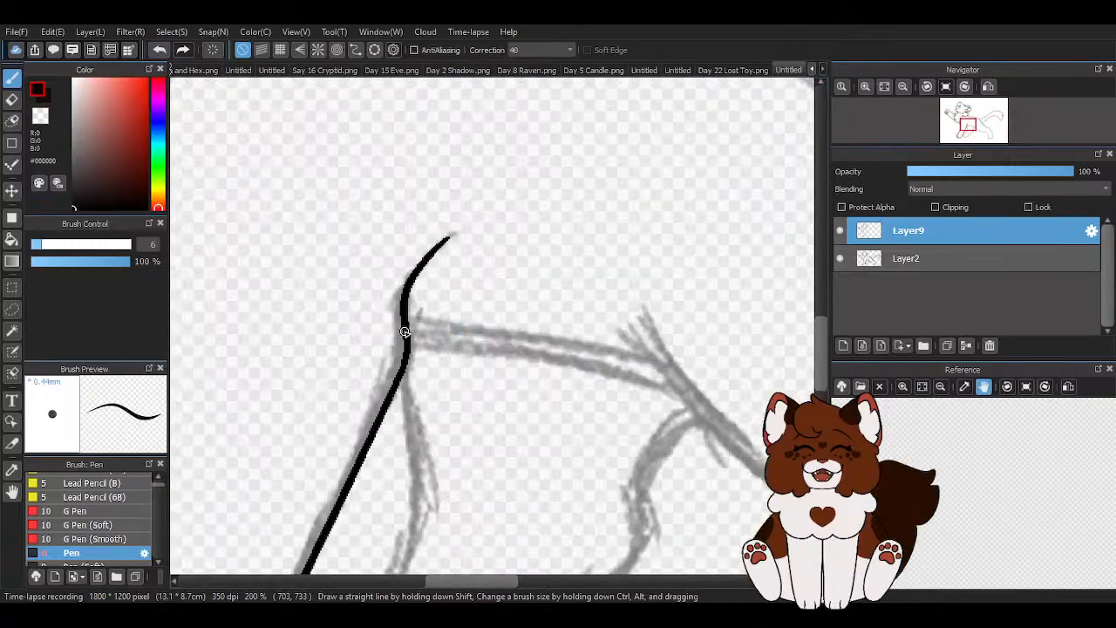
left_click_drag(417, 328, 736, 394)
scroll(682, 411, "down", 4)
scroll(682, 410, "up", 2)
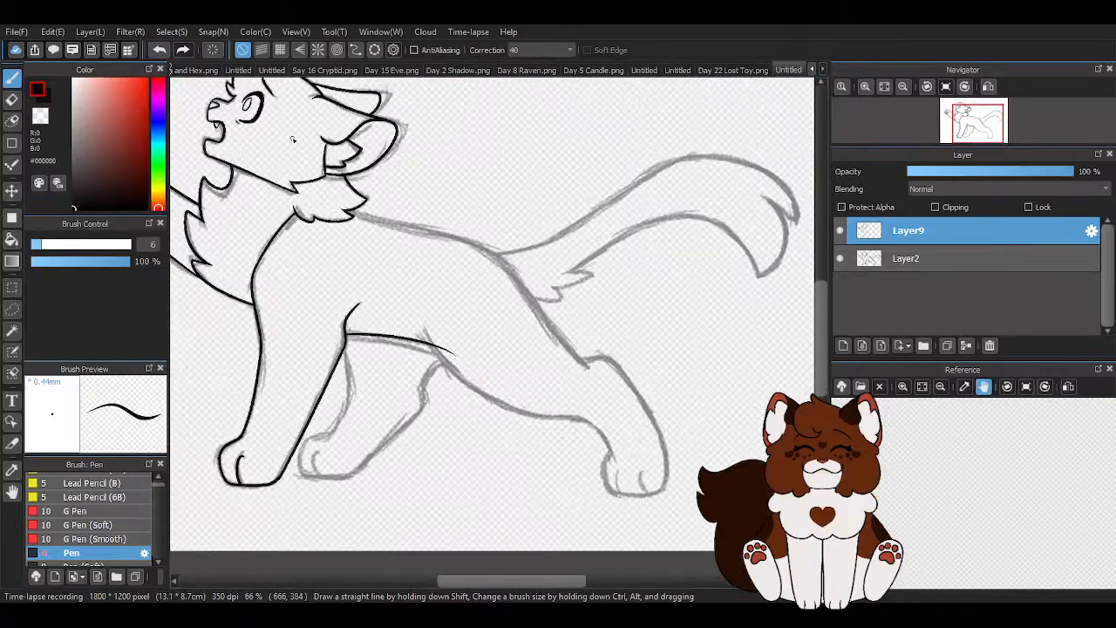
left_click(159, 49)
scroll(358, 213, "up", 2)
left_click_drag(349, 209, 667, 312)
scroll(709, 359, "down", 4)
scroll(398, 209, "up", 4)
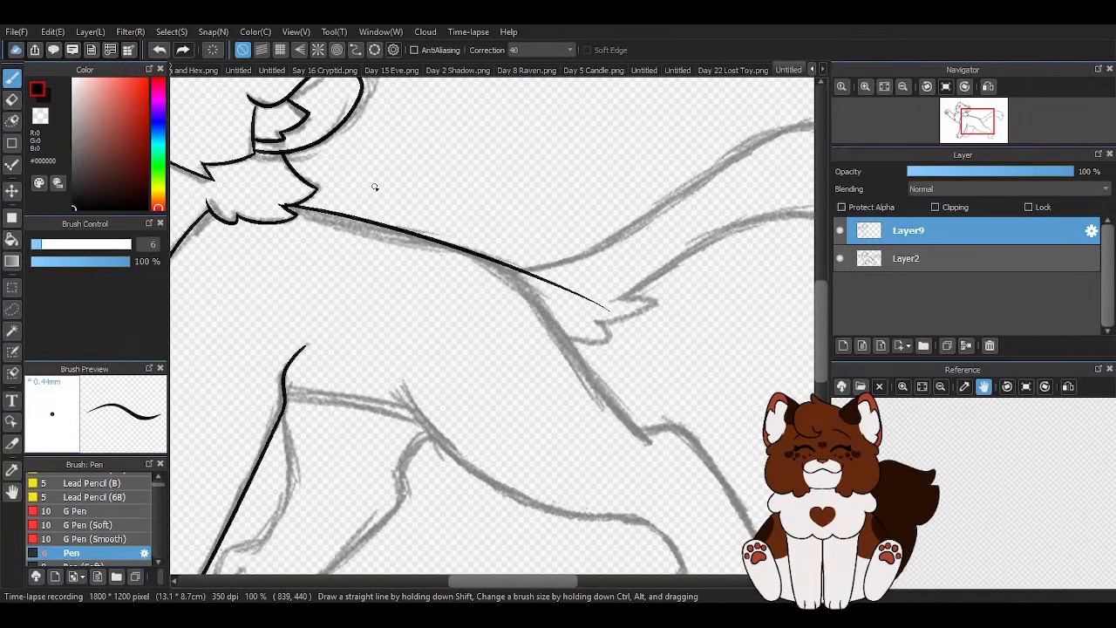
left_click(159, 50)
left_click_drag(294, 209, 598, 294)
left_click(159, 49)
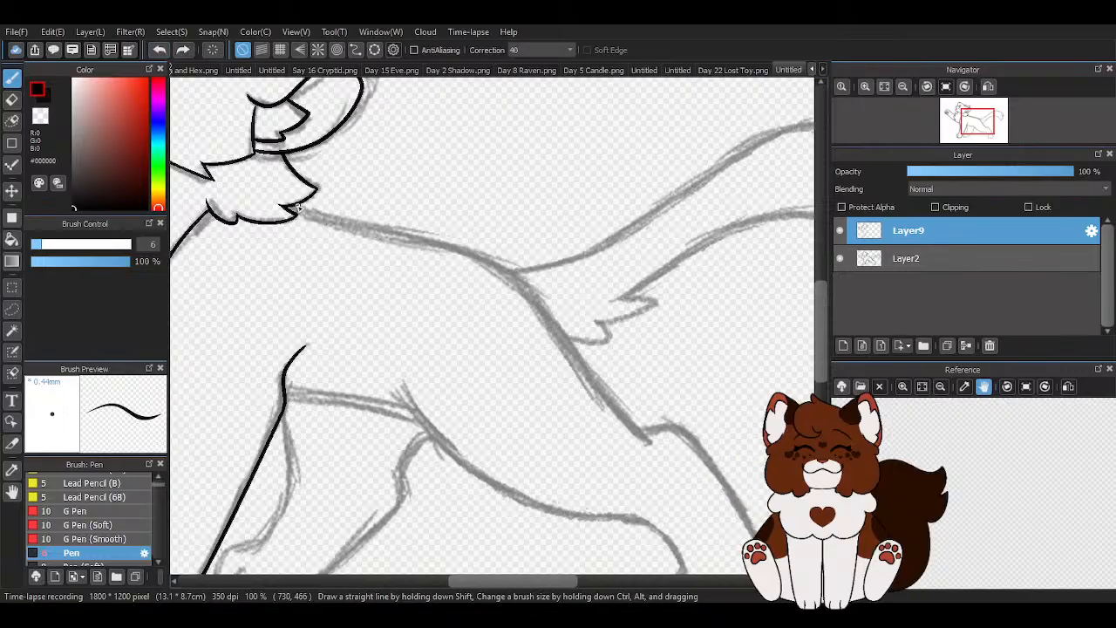
left_click_drag(295, 209, 584, 289)
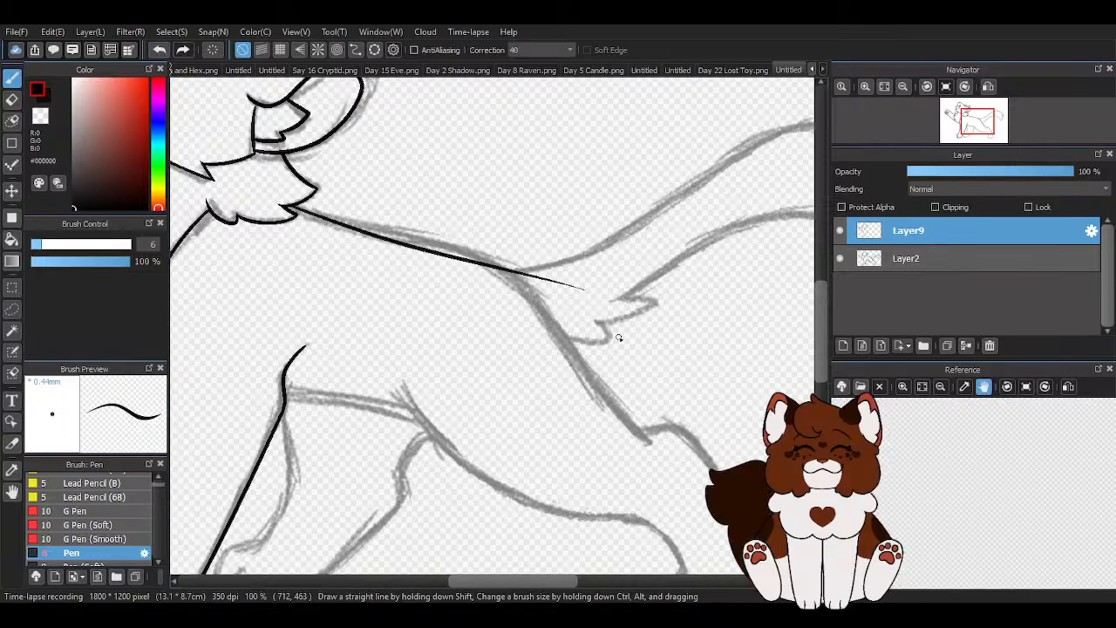
left_click(159, 50)
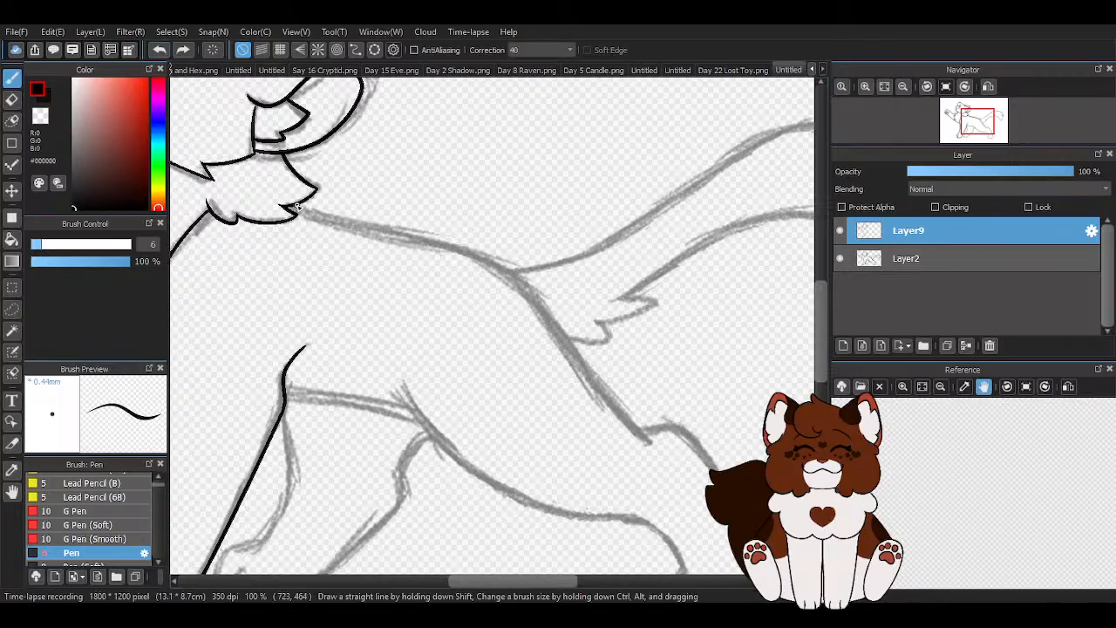
- Ink the back line from the neck fur toward the tail base and the belly line from the standing foreleg to the thigh
left_click_drag(301, 211, 571, 259)
scroll(375, 385, "down", 2)
scroll(290, 372, "up", 2)
left_click_drag(391, 403, 570, 445)
scroll(436, 314, "down", 2)
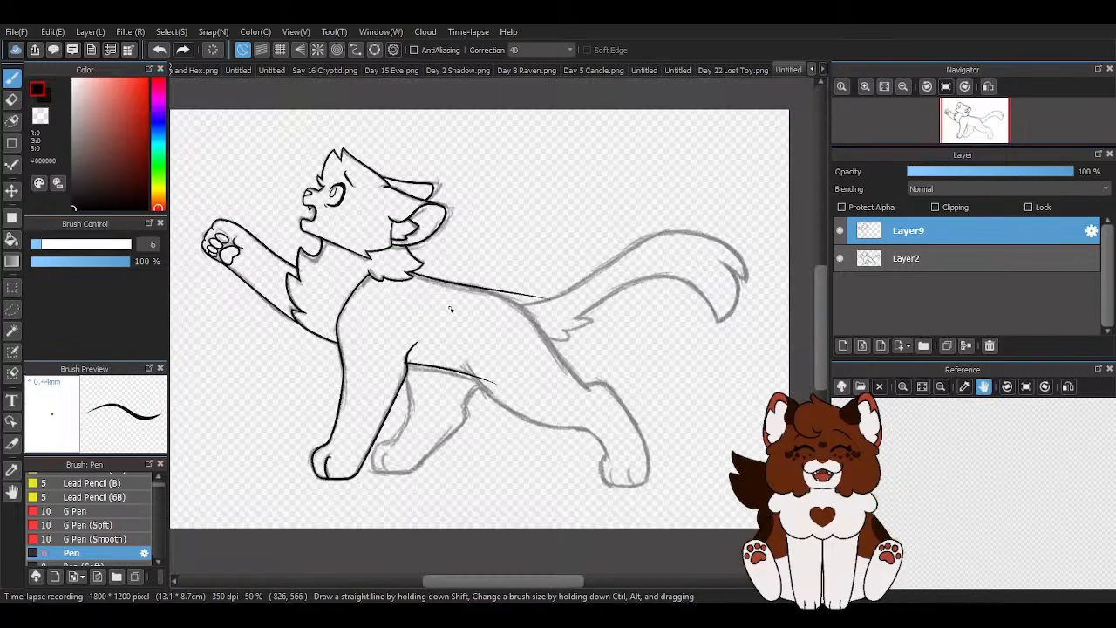
- Ink the rump line from the back down to the hock and the underside of the thigh from the belly to the lower leg
scroll(450, 309, "up", 3)
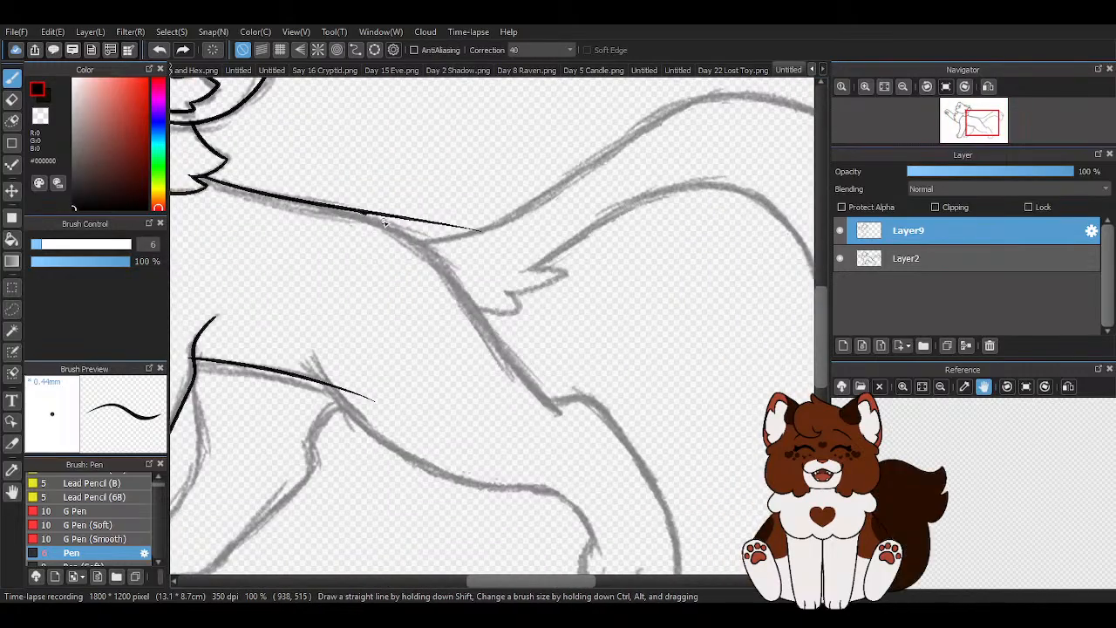
left_click_drag(365, 210, 574, 409)
left_click(160, 49)
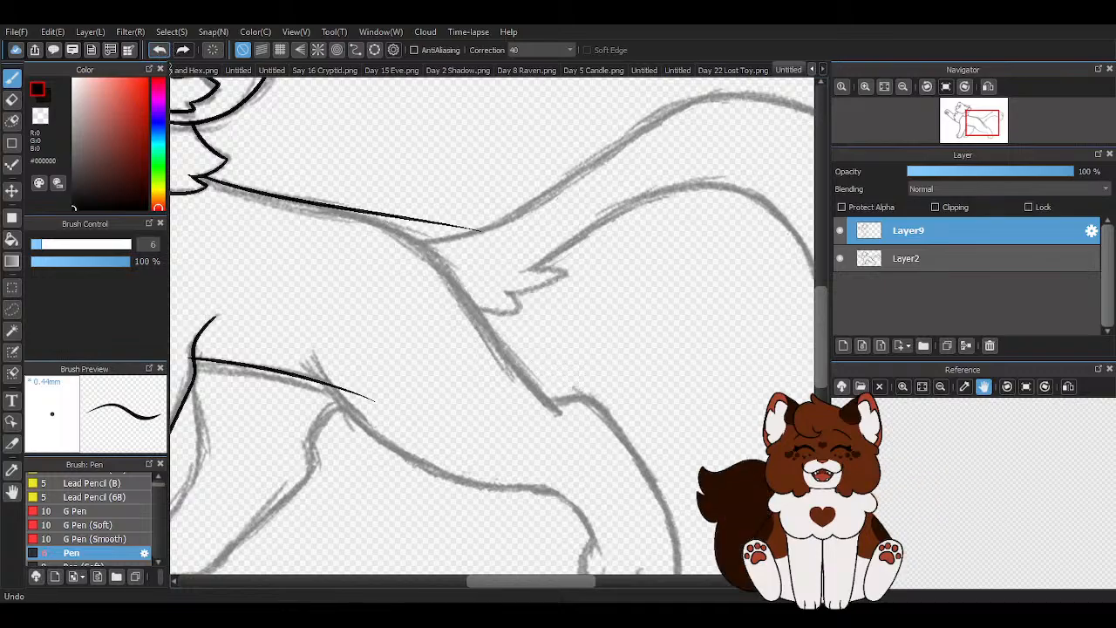
scroll(340, 204, "up", 1)
mouse_move(348, 212)
left_mouse_down()
mouse_move(422, 247)
mouse_move(660, 485)
left_mouse_up()
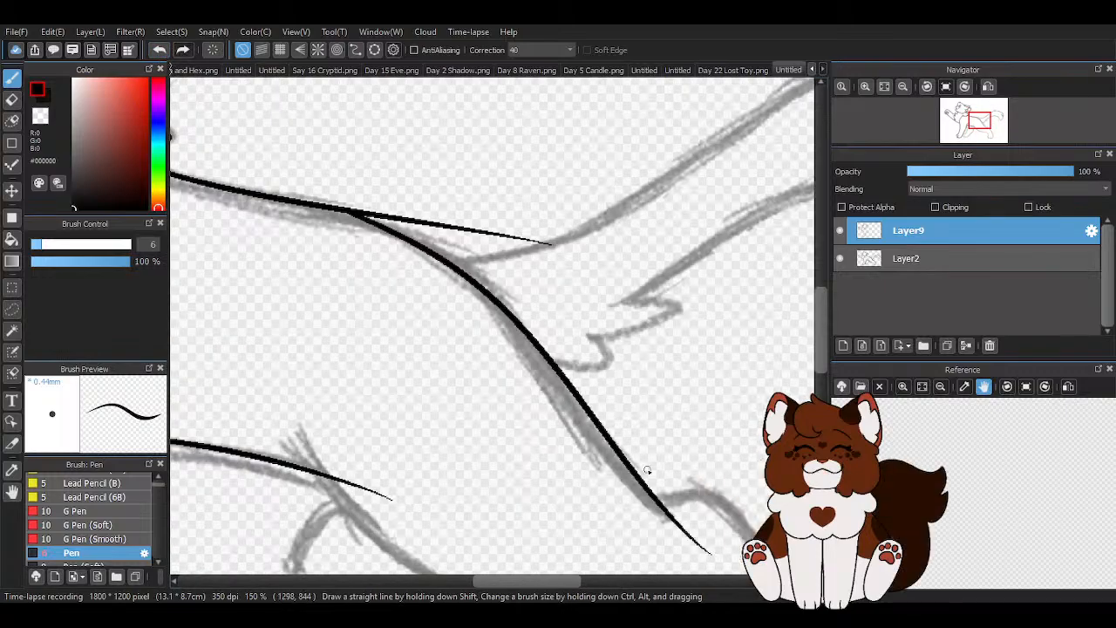
scroll(433, 256, "up", 4)
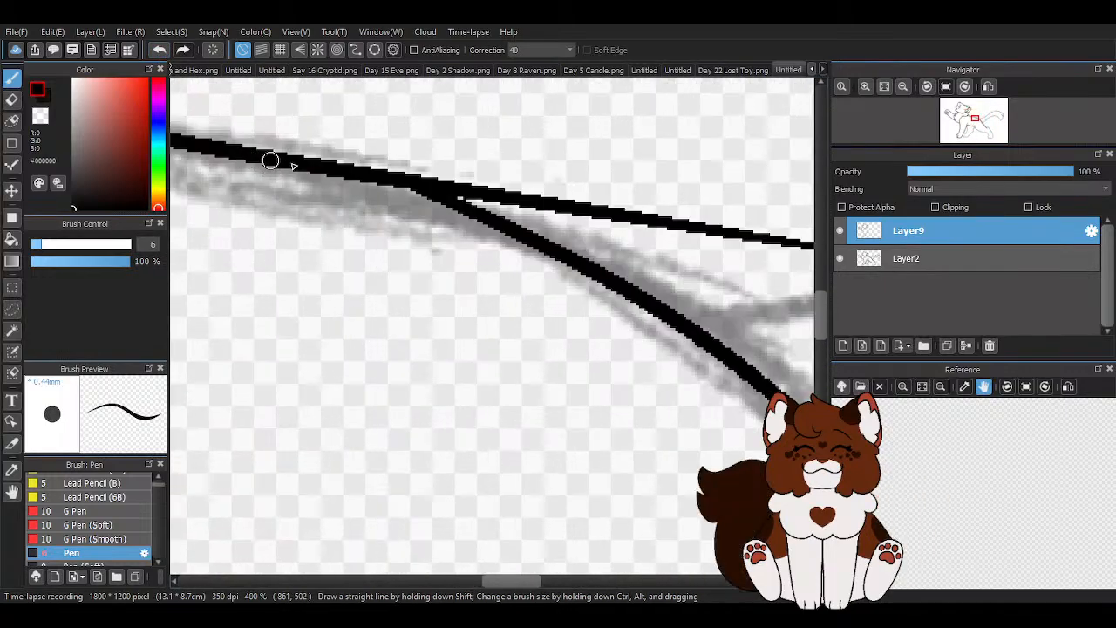
scroll(398, 323, "down", 6)
scroll(490, 438, "up", 2)
mouse_move(276, 286)
left_mouse_down()
mouse_move(332, 354)
mouse_move(566, 422)
left_mouse_up()
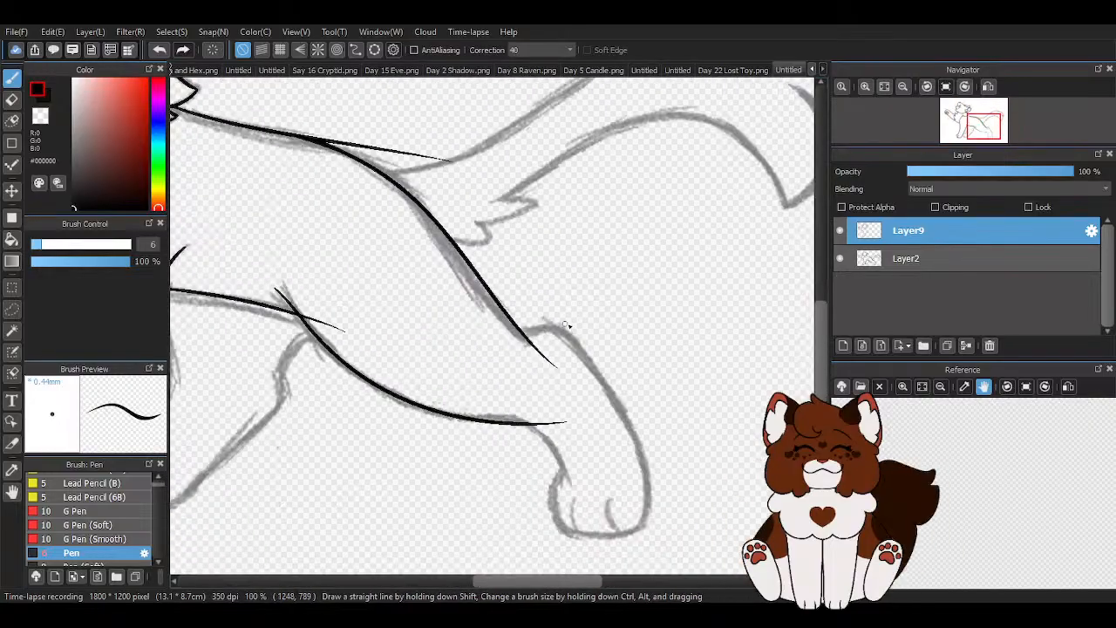
- Ink the bump of the hock and the rear edge of the lower hind leg down to the paw
scroll(531, 362, "up", 3)
mouse_move(358, 194)
left_mouse_down()
mouse_move(413, 190)
mouse_move(512, 231)
mouse_move(606, 504)
left_mouse_up()
scroll(462, 187, "down", 2)
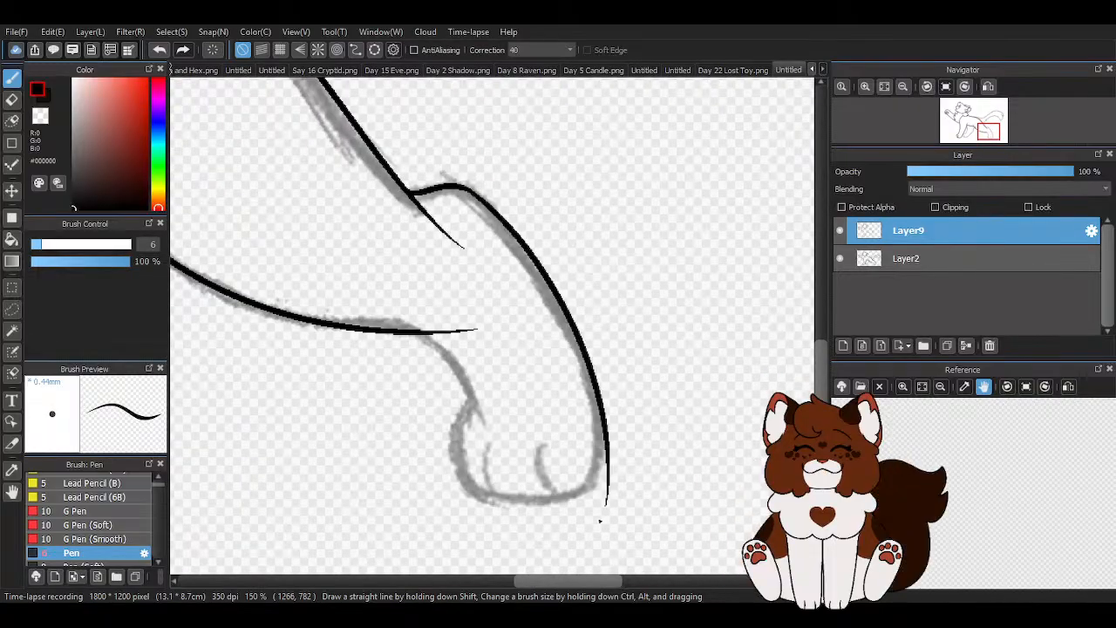
left_click(159, 50)
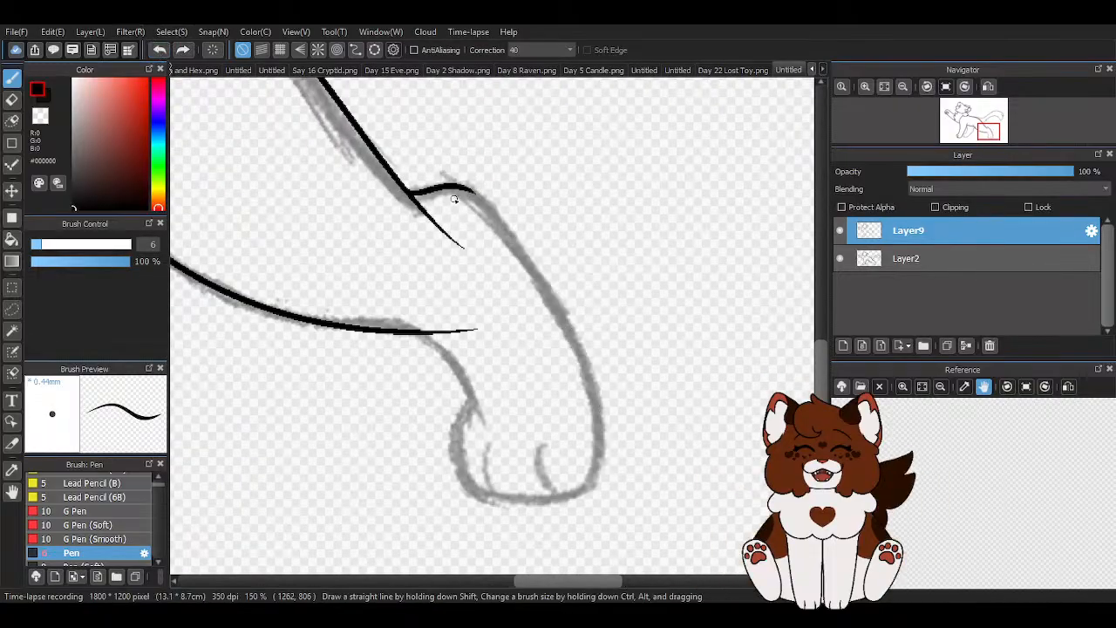
mouse_move(458, 187)
left_mouse_down()
mouse_move(559, 286)
mouse_move(576, 501)
left_mouse_up()
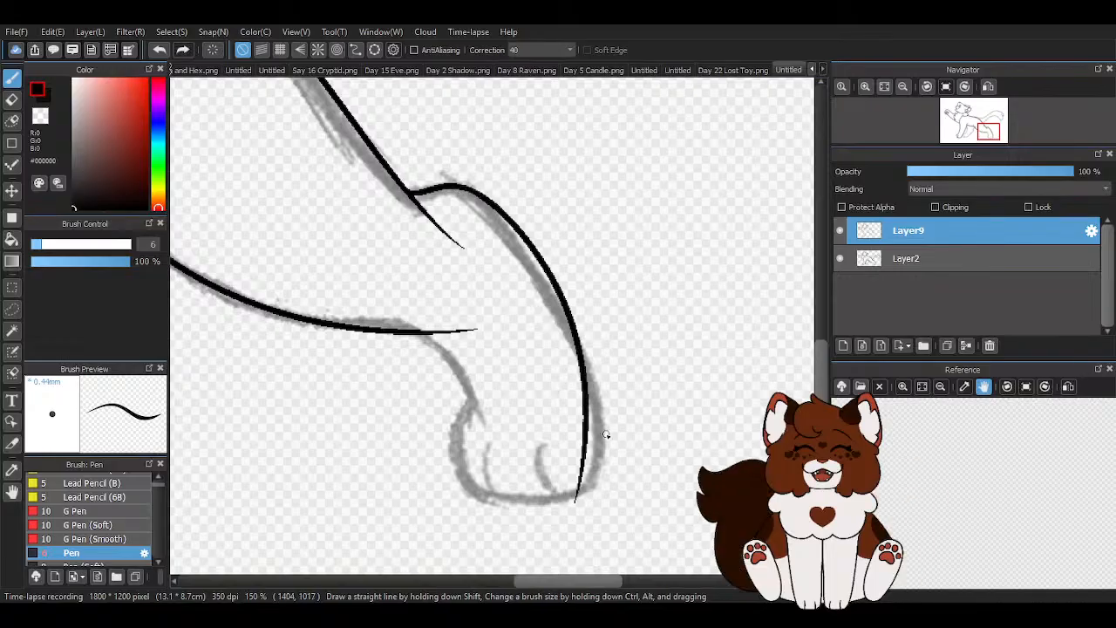
scroll(511, 356, "up", 1)
left_click(158, 50)
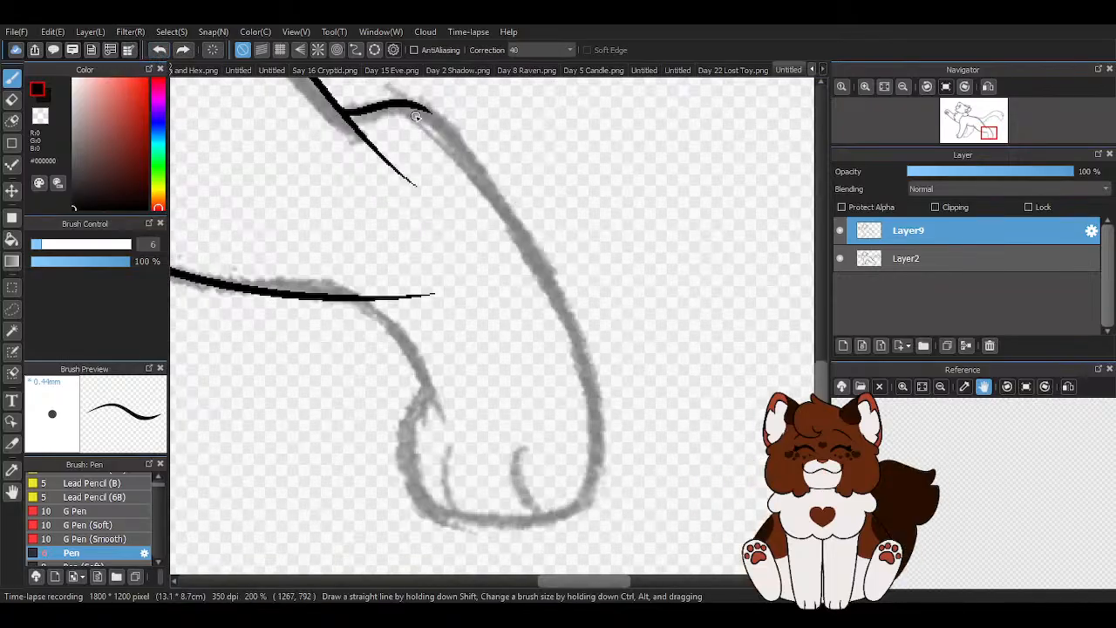
left_click_drag(414, 109, 549, 281)
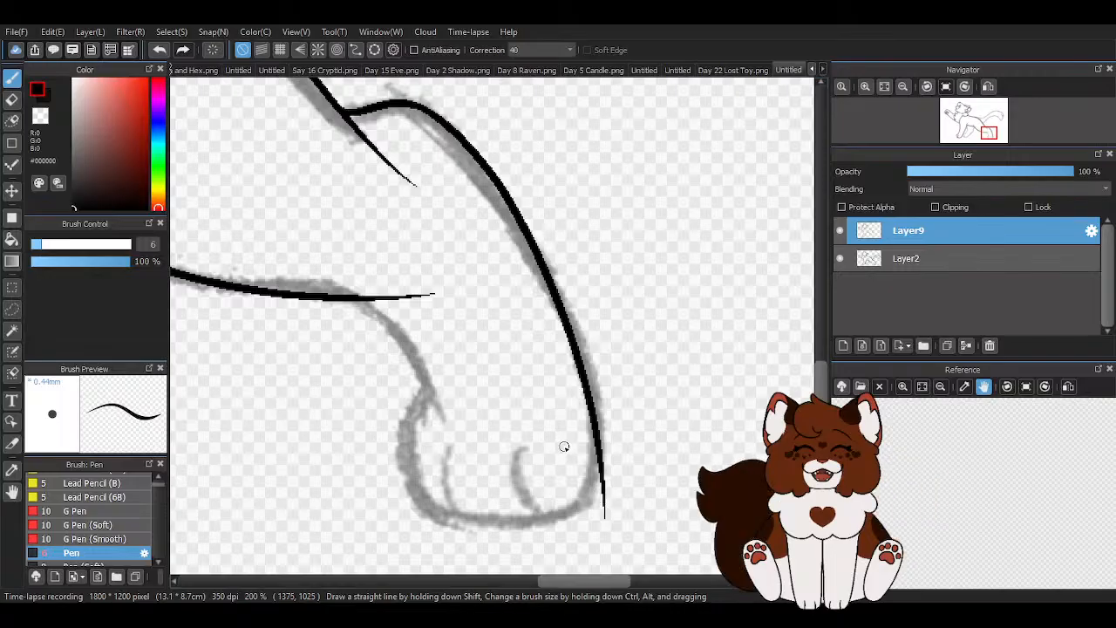
- Ink the front edge of the lower hind leg and the rounded outline of the hind paw
scroll(378, 317, "up", 2)
left_click_drag(297, 257, 467, 366)
left_click_drag(486, 418, 494, 495)
scroll(459, 344, "down", 3)
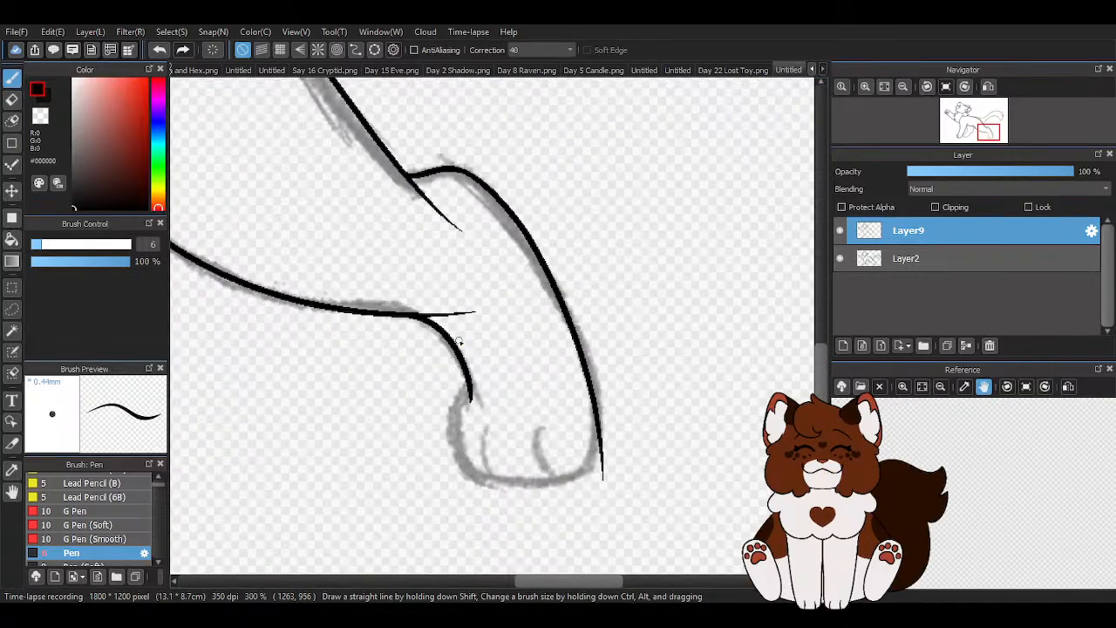
scroll(511, 496, "up", 3)
mouse_move(394, 168)
left_mouse_down()
mouse_move(392, 209)
mouse_move(345, 316)
mouse_move(466, 432)
mouse_move(630, 436)
mouse_move(740, 323)
left_mouse_up()
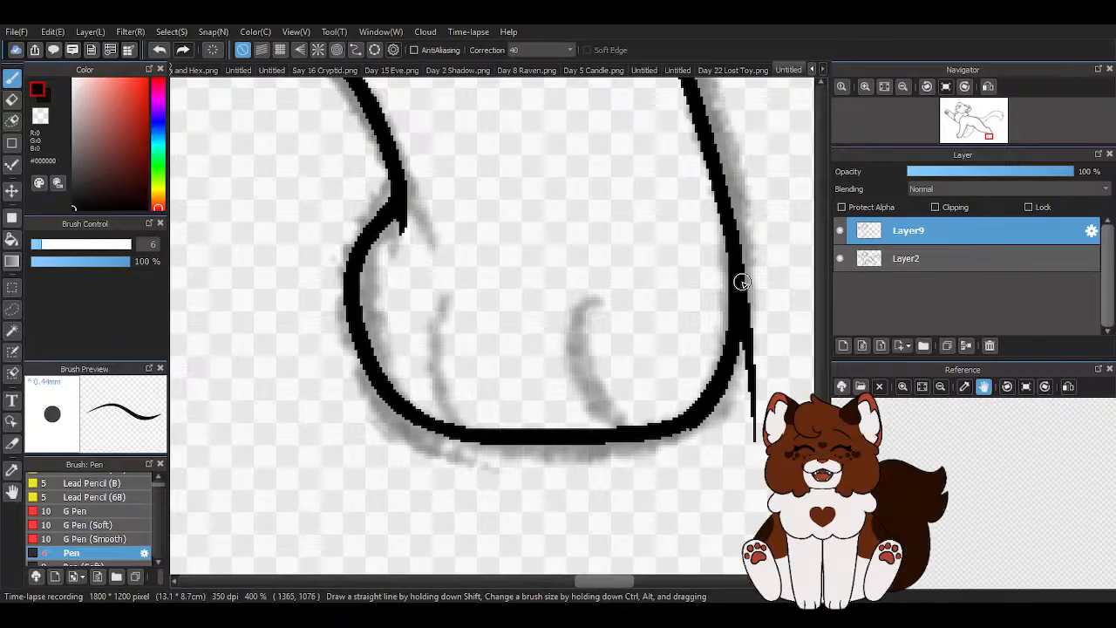
scroll(461, 277, "down", 4)
- Erase the rear leg line's overshoot beside the hind paw with the transparent colour
scroll(526, 301, "up", 2)
scroll(525, 301, "up", 3)
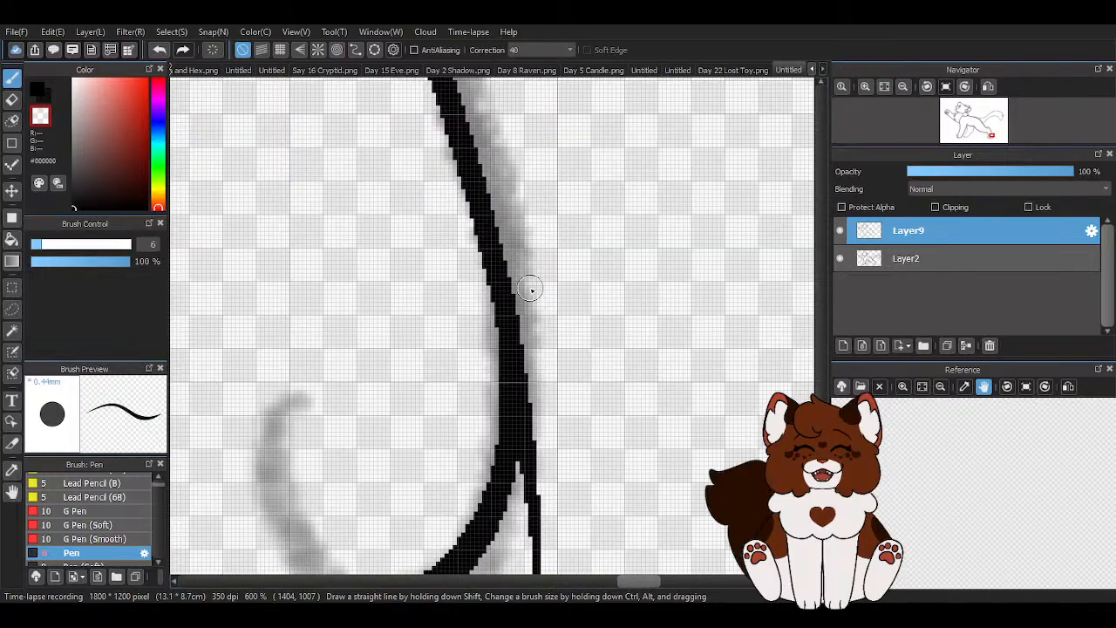
scroll(528, 428, "down", 1)
scroll(523, 427, "up", 1)
left_click_drag(529, 412, 536, 206)
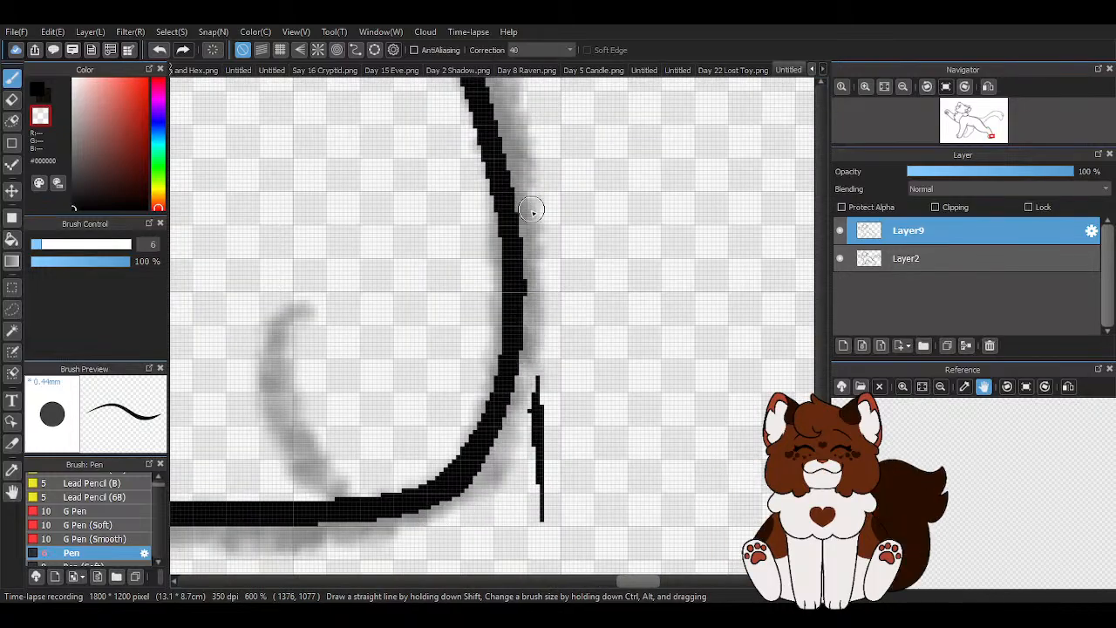
left_click_drag(543, 373, 540, 511)
left_click_drag(534, 436, 533, 390)
key("z")
- Ink the two short curved toe lines on the hind paw
scroll(453, 462, "down", 2)
scroll(463, 428, "up", 1)
left_click_drag(464, 351, 488, 486)
left_click_drag(312, 357, 336, 480)
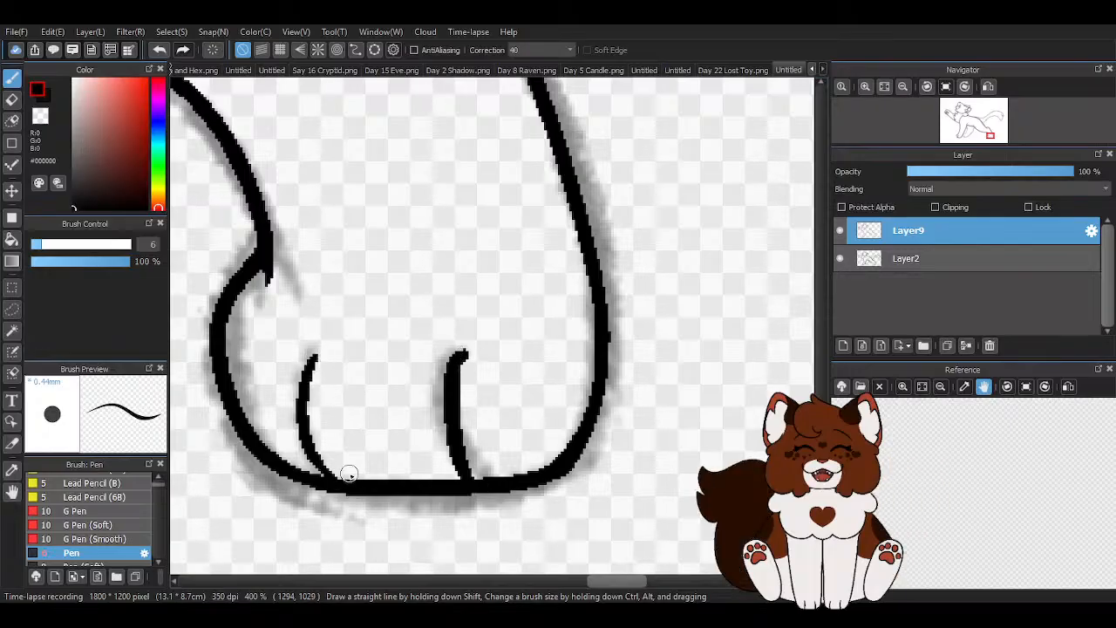
- Erase the overshooting line ends on the hind leg at the ankle, the thigh's underside and the hock with the transparent colour
key("x")
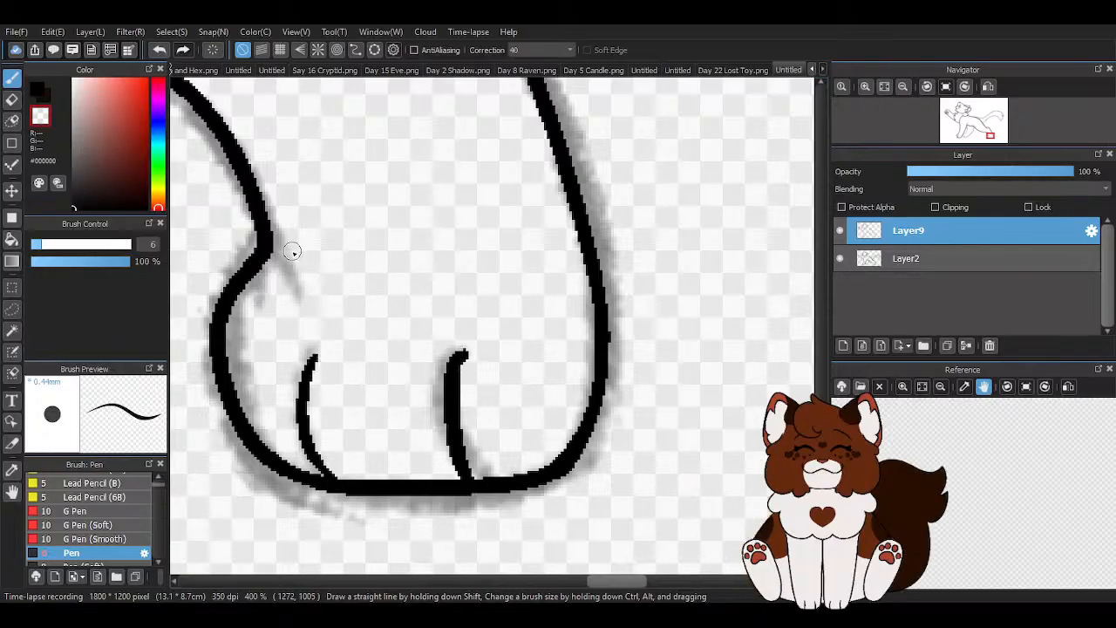
scroll(266, 278, "down", 4)
scroll(422, 326, "up", 4)
scroll(422, 327, "up", 2)
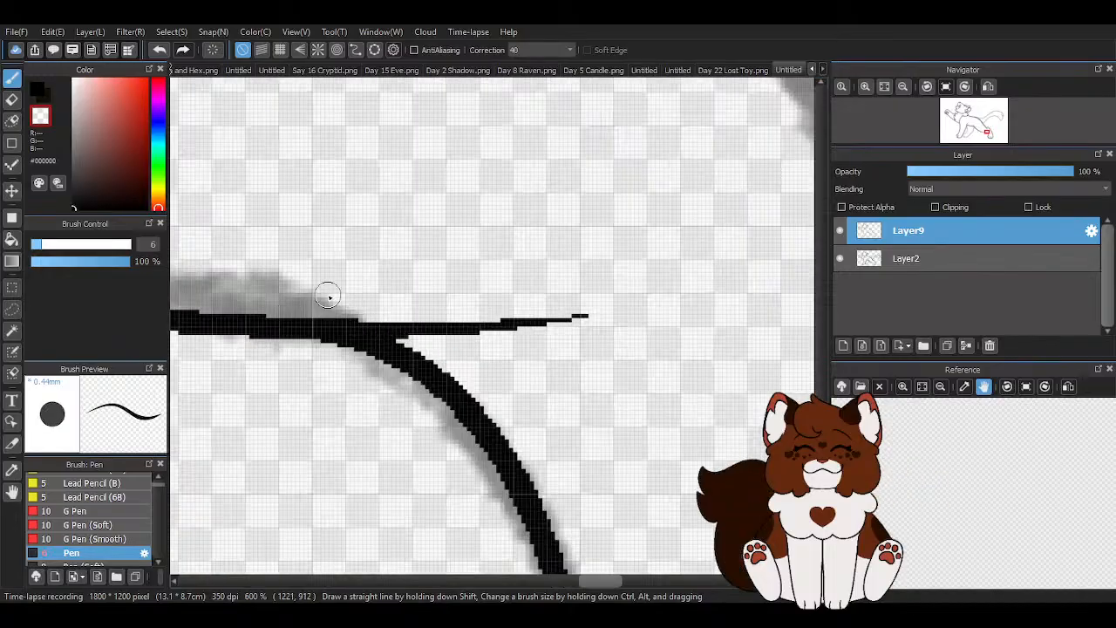
mouse_move(330, 318)
left_mouse_down()
mouse_move(414, 329)
mouse_move(589, 319)
left_mouse_up()
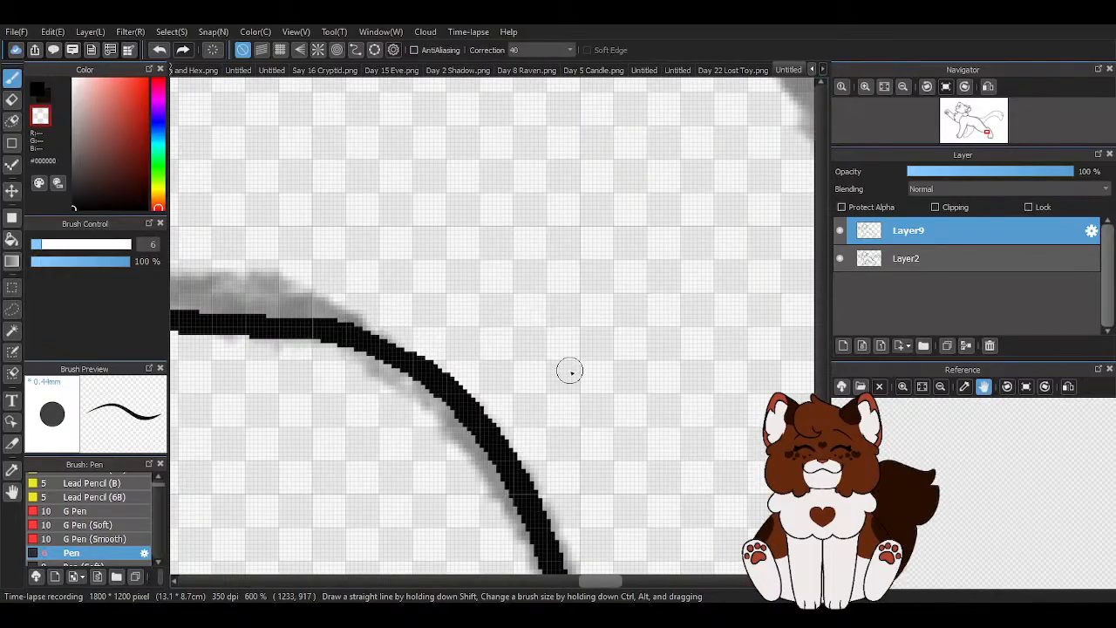
scroll(567, 369, "down", 3)
scroll(573, 209, "up", 2)
mouse_move(443, 301)
left_mouse_down()
mouse_move(395, 284)
mouse_move(556, 407)
left_mouse_up()
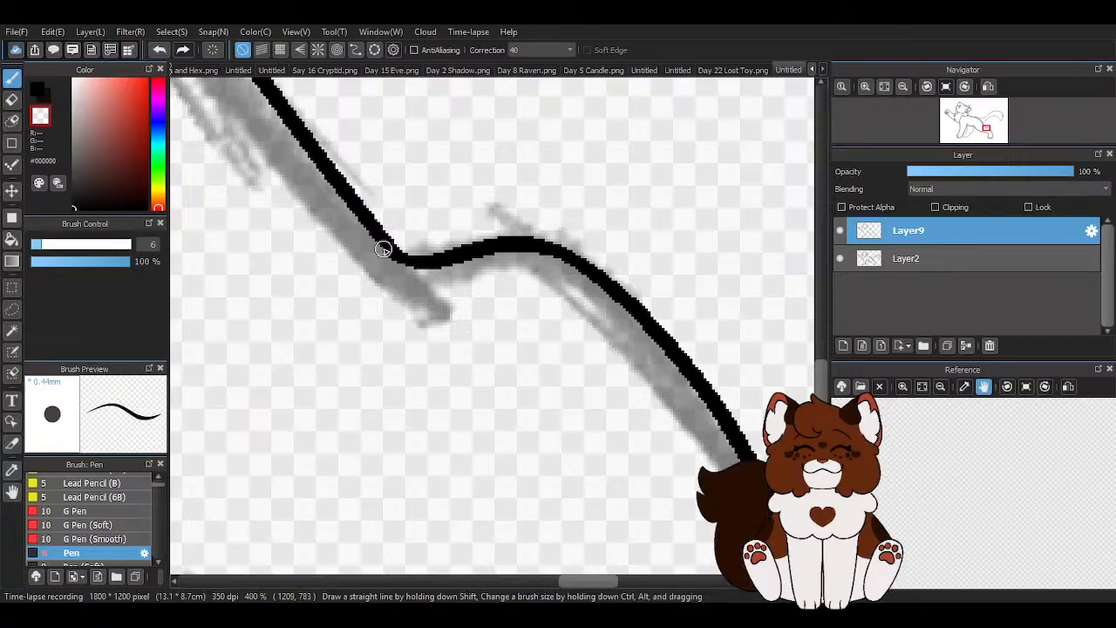
- Ink a short tapered crease at the hock, continuing the rump line into the hind leg
scroll(519, 258, "down", 5)
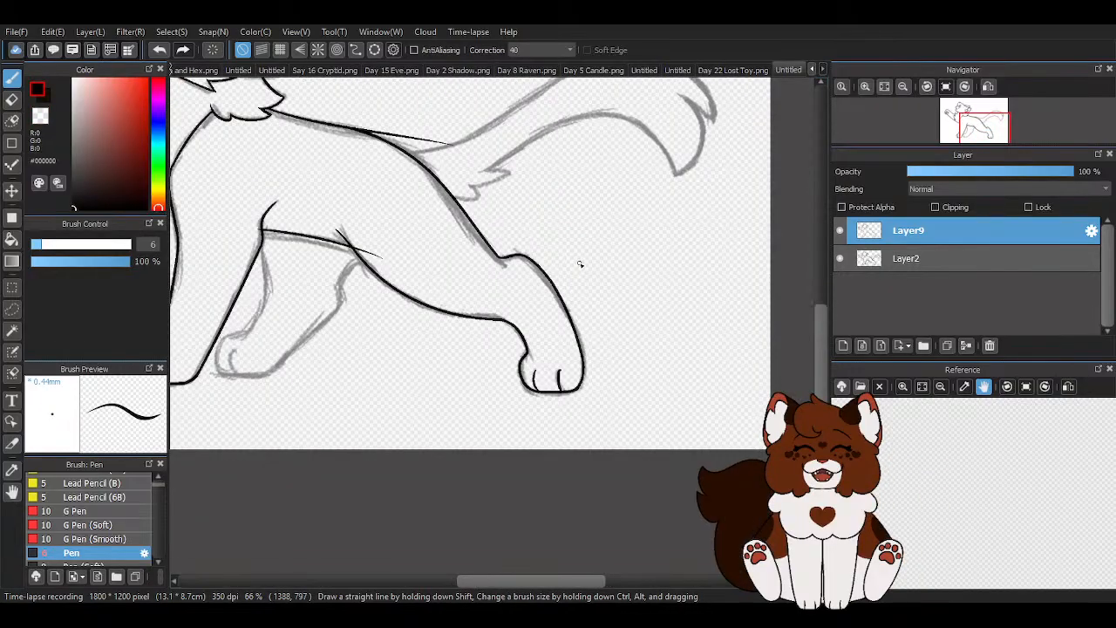
scroll(523, 262, "up", 6)
left_click_drag(424, 189, 521, 246)
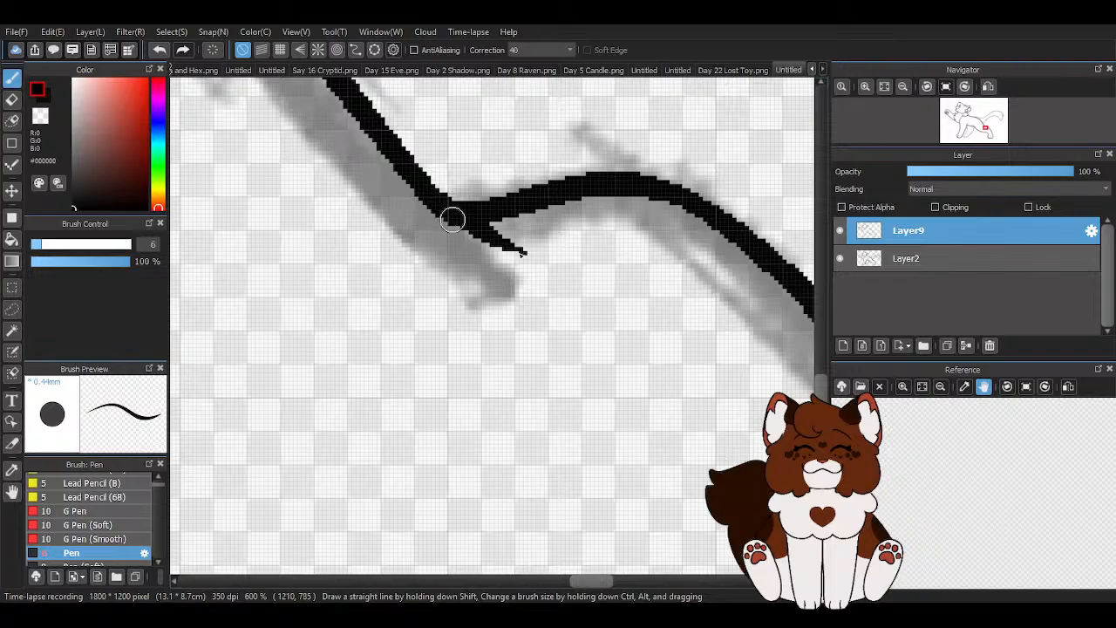
- Erase the back line's overshoot above the rump near the tail base with the transparent colour
scroll(585, 360, "down", 5)
key("x")
scroll(425, 366, "up", 5)
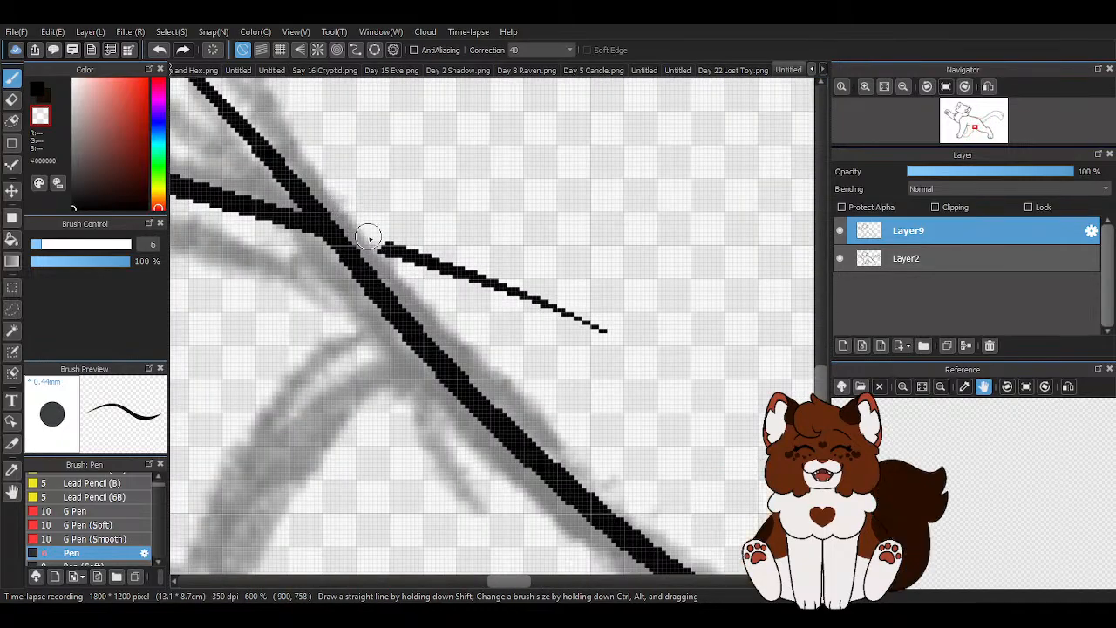
key("ctrl+z")
scroll(615, 340, "down", 7)
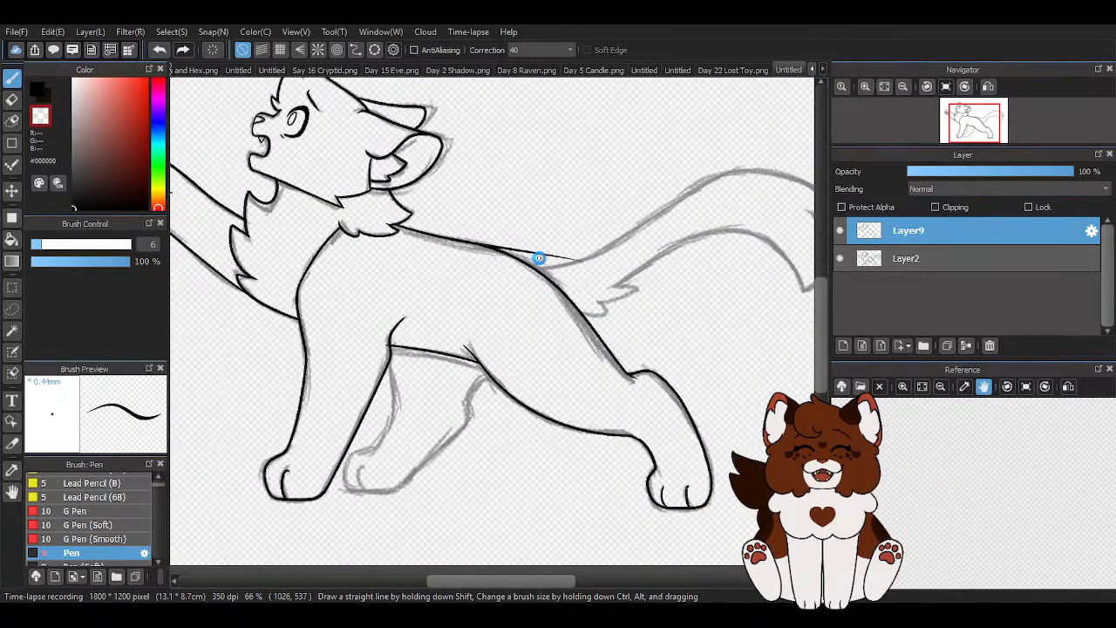
scroll(540, 259, "up", 5)
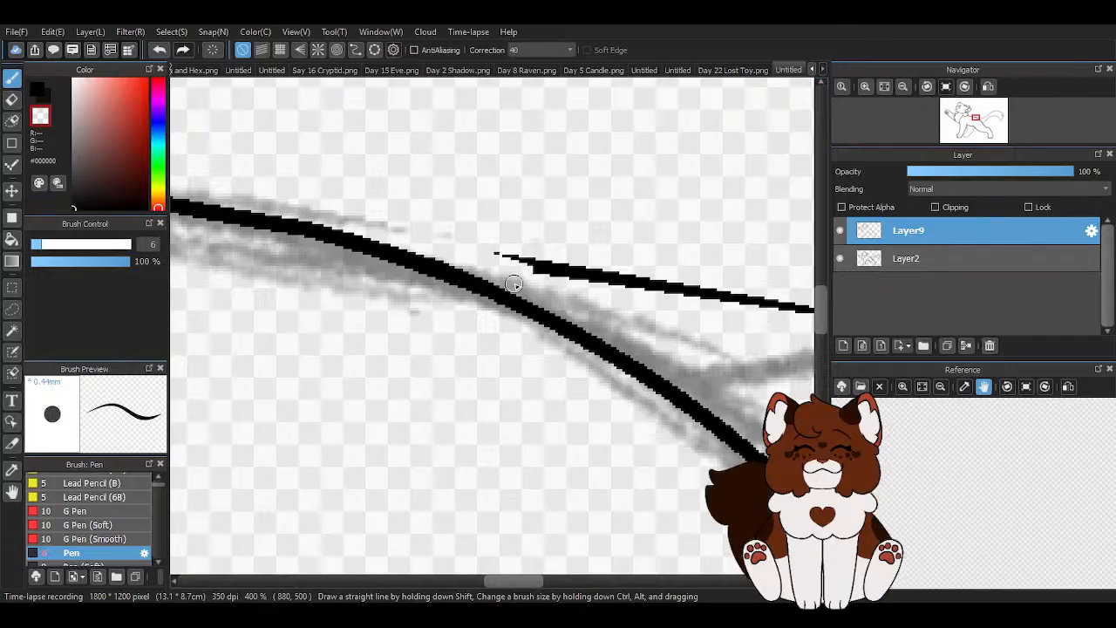
scroll(503, 269, "down", 2)
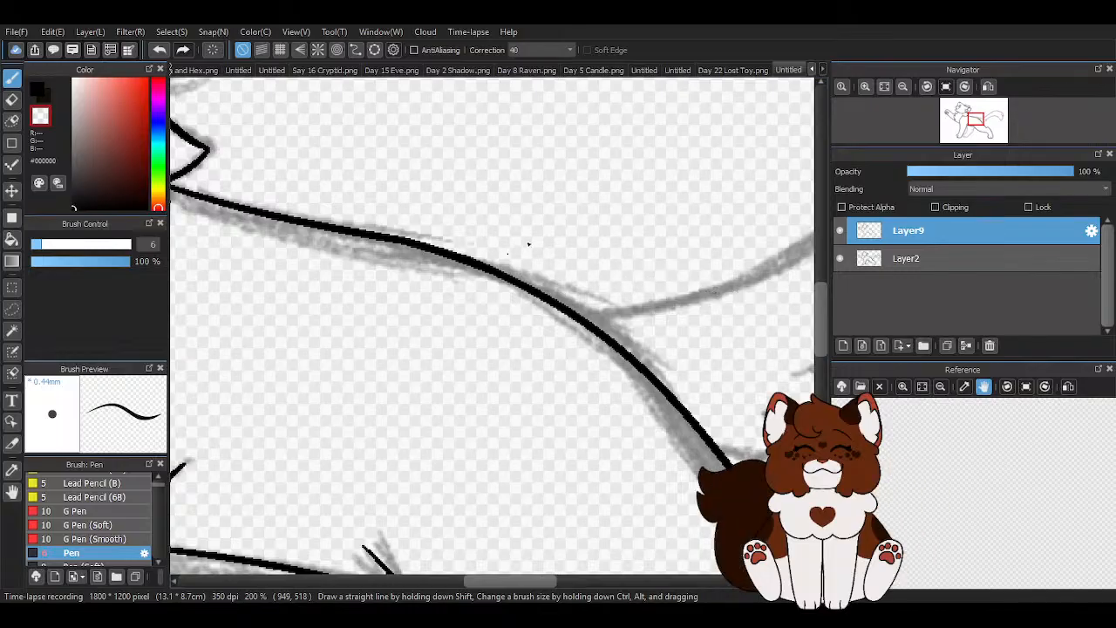
scroll(566, 229, "down", 2)
scroll(497, 256, "up", 3)
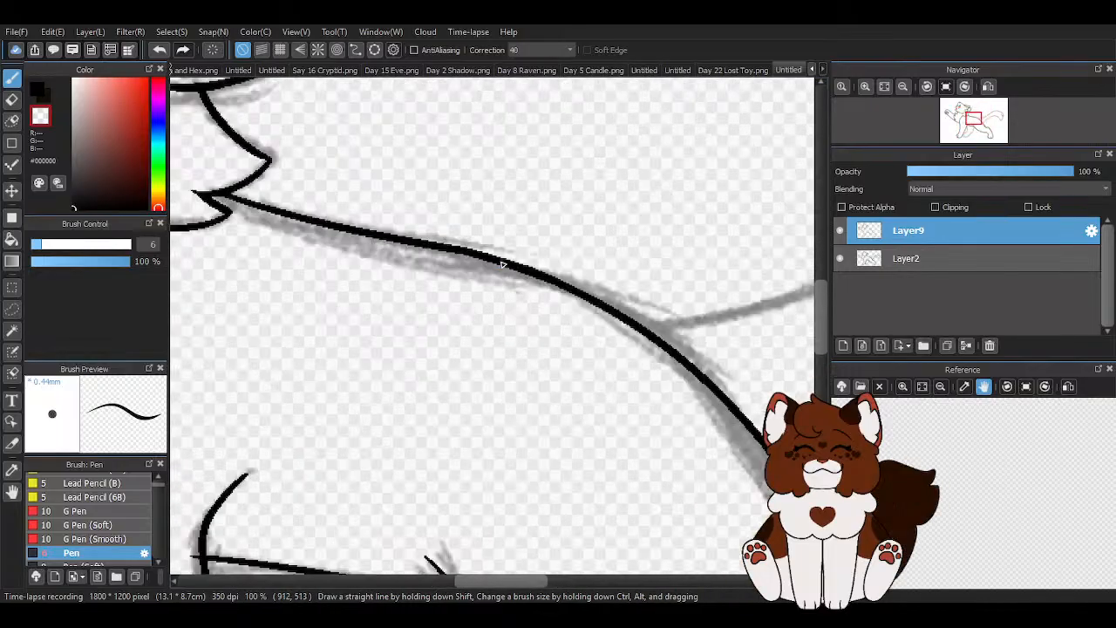
- Smooth the kink in the back line between the shoulders and the rump with transparent and black strokes
key("x")
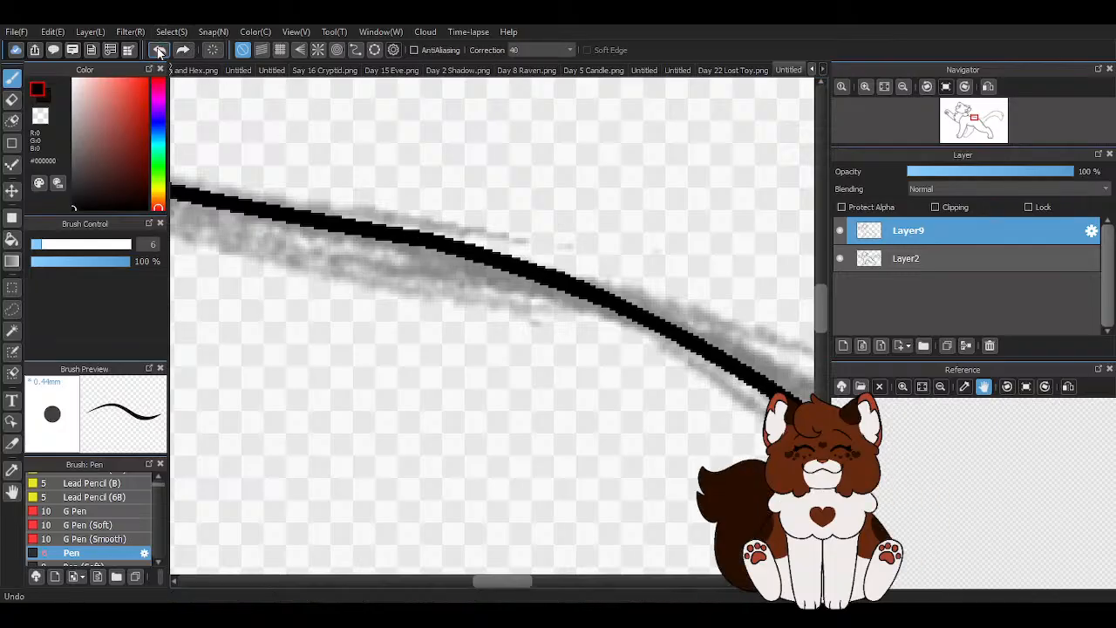
key("Right")
key("Right")
key("Right")
key("Right")
key("Right")
key("Right")
scroll(533, 422, "down", 3)
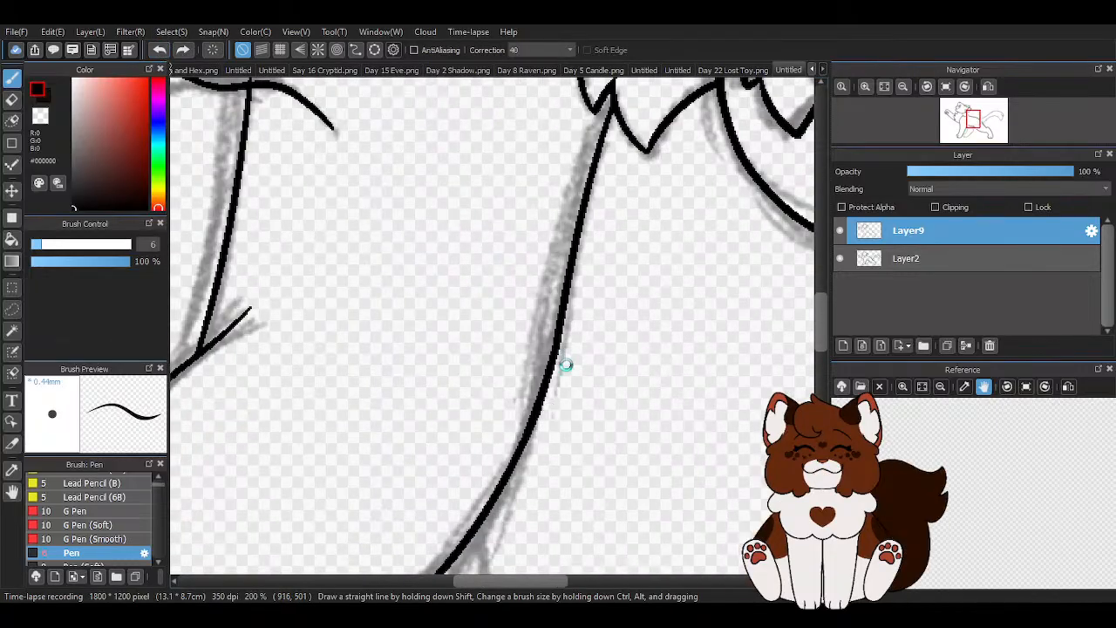
scroll(564, 357, "up", 4)
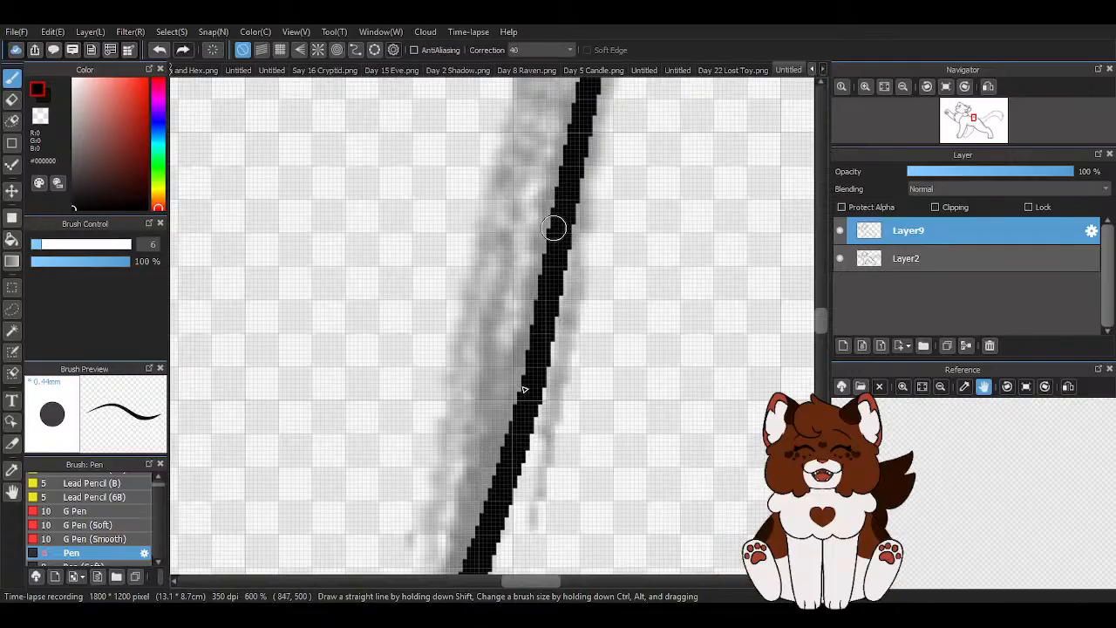
key("z")
scroll(562, 239, "down", 3)
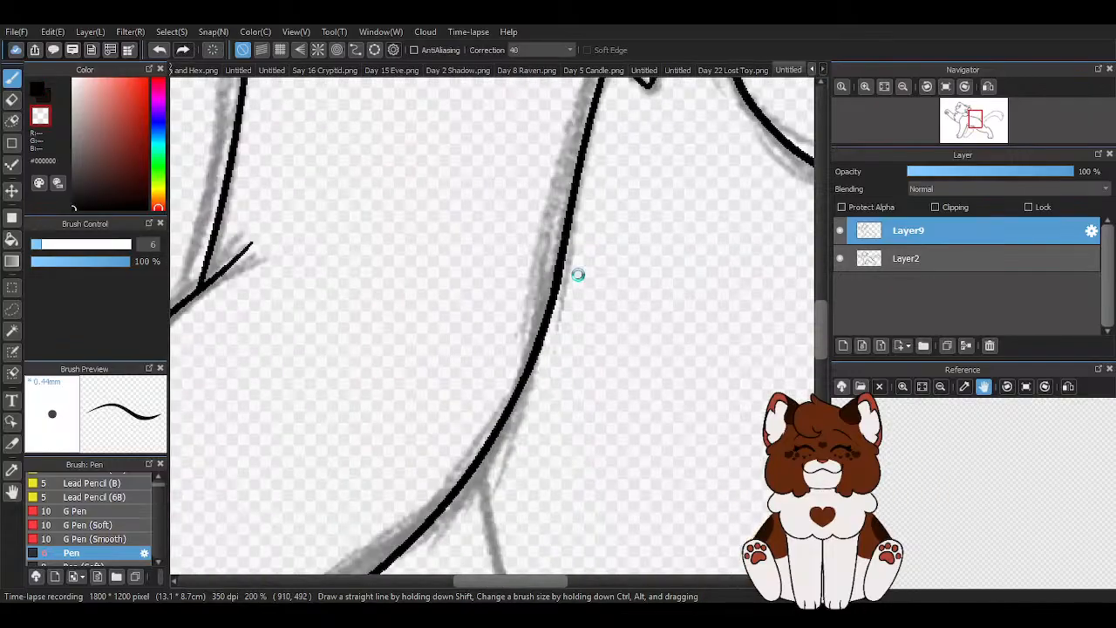
scroll(576, 275, "up", 3)
left_click_drag(553, 217, 496, 493)
key("x")
left_click_drag(527, 254, 471, 462)
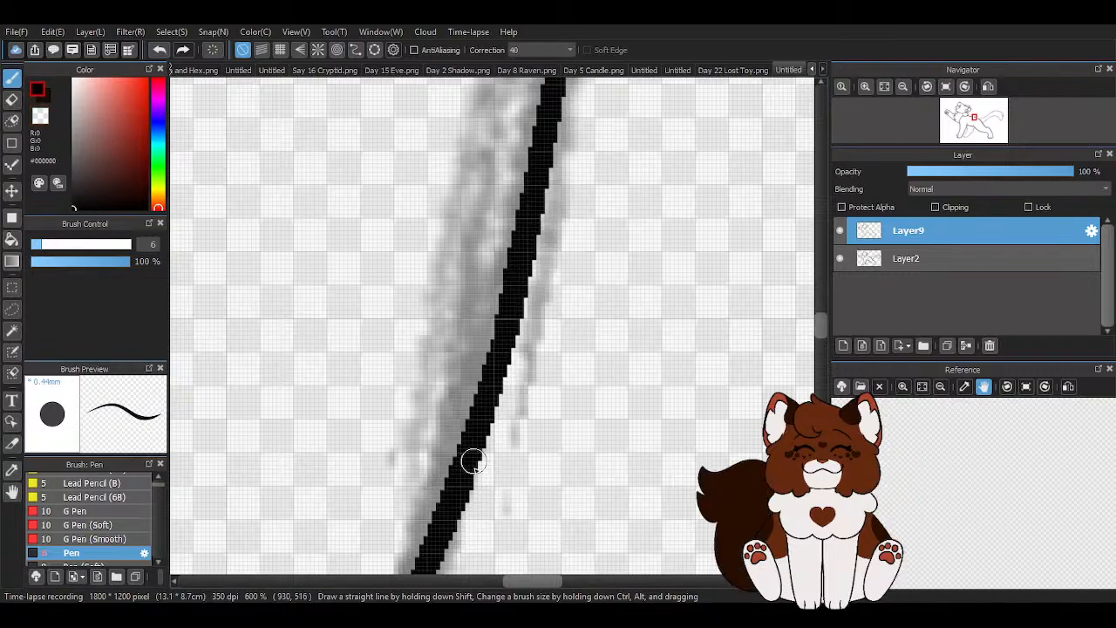
scroll(584, 434, "down", 5)
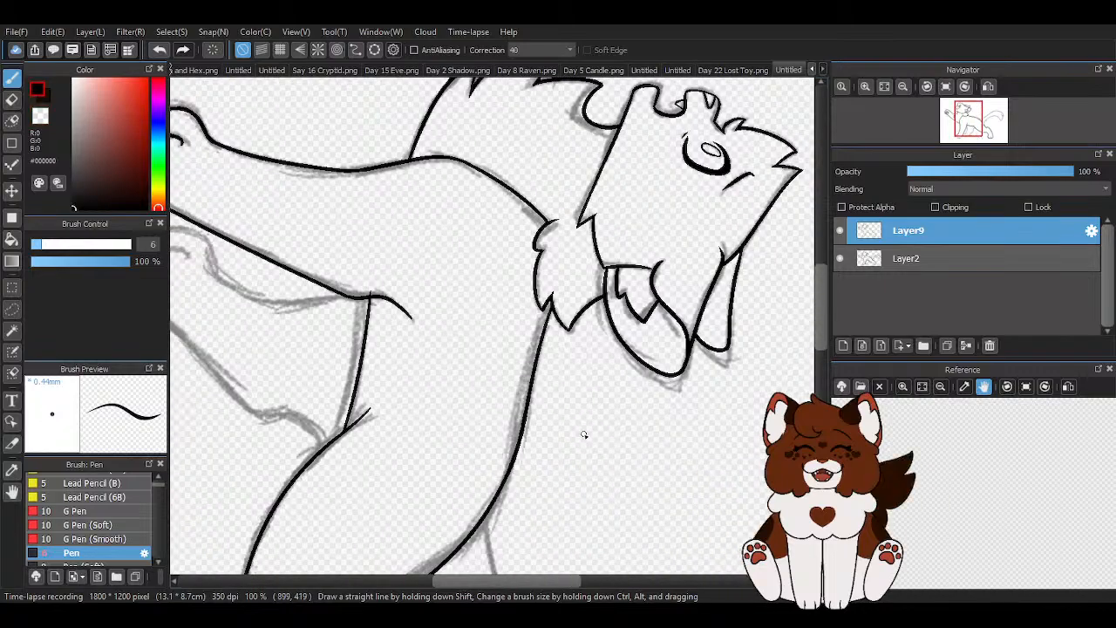
key("Left")
key("Left")
key("Left")
key("Left")
key("Left")
key("Left")
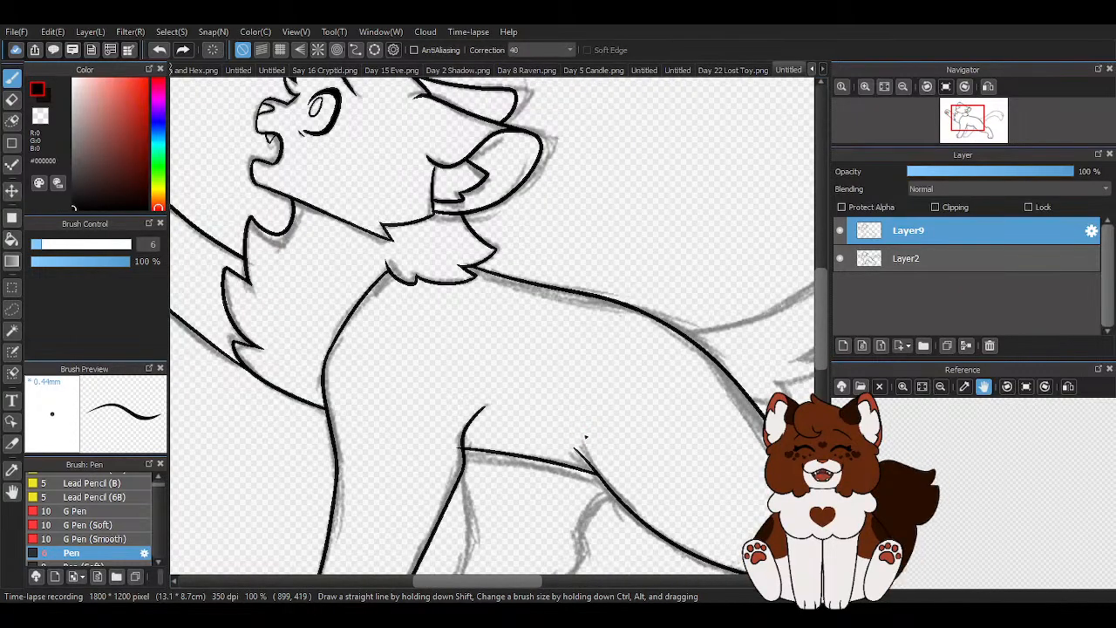
scroll(586, 436, "down", 3)
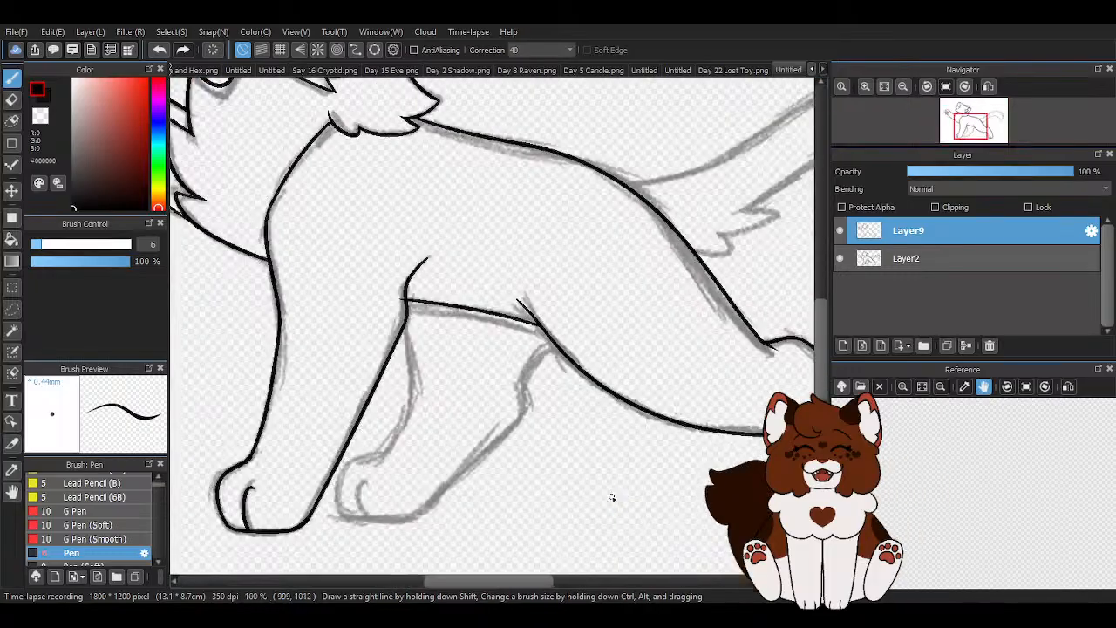
- Ink the far hind leg's upper rear edge from the thigh and its upper front edge behind the foreleg
scroll(614, 504, "up", 3)
scroll(596, 290, "up", 3)
mouse_move(586, 227)
left_mouse_down()
mouse_move(518, 259)
mouse_move(448, 476)
left_mouse_up()
scroll(544, 360, "down", 3)
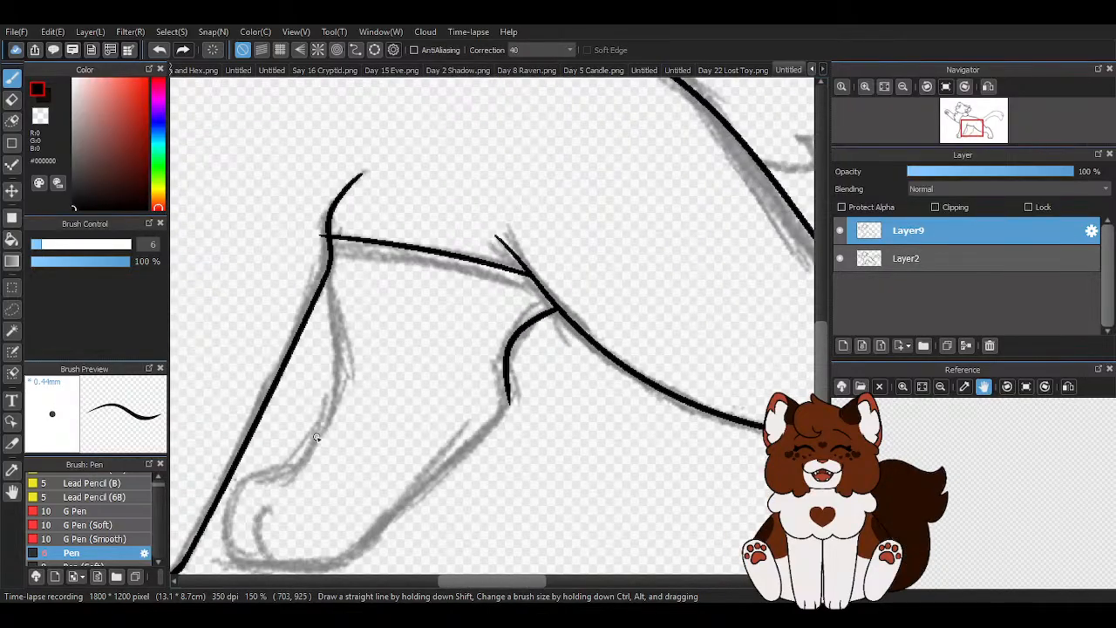
scroll(315, 297, "up", 2)
scroll(380, 286, "up", 1)
mouse_move(323, 186)
left_mouse_down()
mouse_move(342, 420)
mouse_move(357, 457)
left_mouse_up()
scroll(477, 260, "down", 1)
scroll(477, 260, "down", 1)
scroll(520, 406, "up", 2)
scroll(607, 273, "down", 2)
scroll(610, 279, "up", 1)
- Ink the far hind leg's straight lower rear edge from the hock down to the heel of the paw
left_click_drag(626, 267, 630, 306)
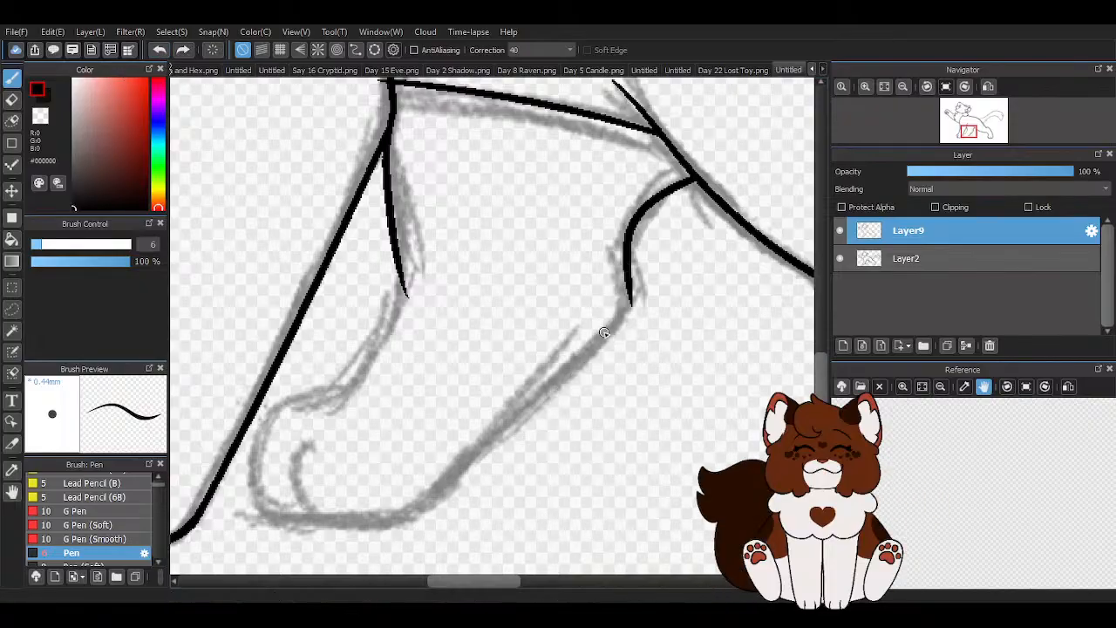
mouse_move(627, 261)
left_mouse_down()
mouse_move(614, 330)
mouse_move(374, 558)
left_mouse_up()
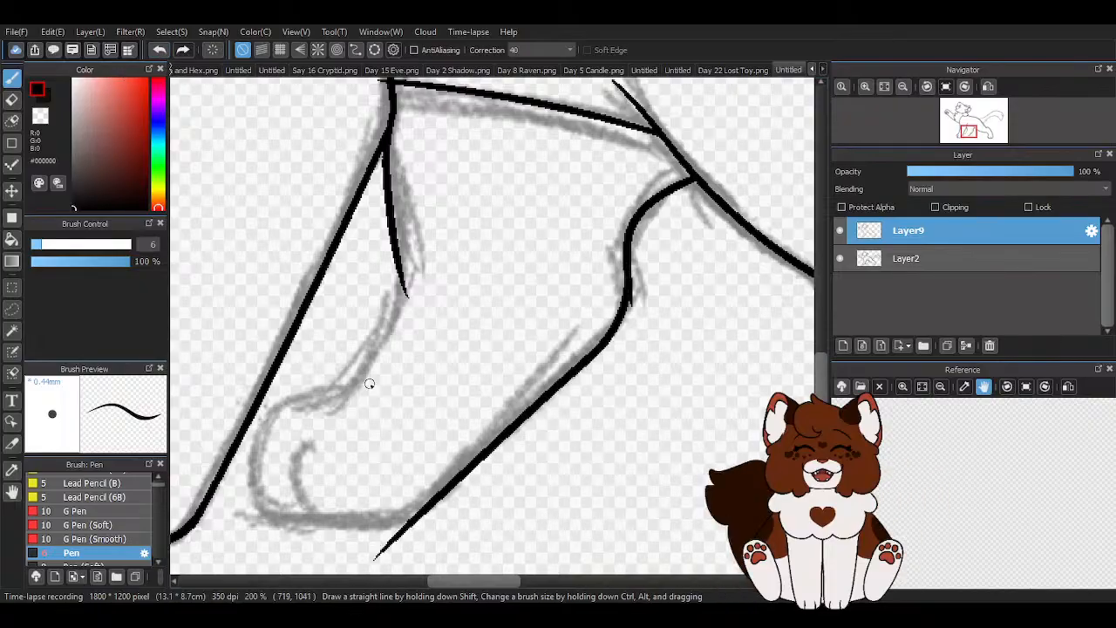
left_click(158, 50)
mouse_move(628, 271)
left_mouse_down()
mouse_move(351, 533)
mouse_move(668, 249)
left_mouse_up()
left_click(159, 49)
scroll(642, 294, "up", 3)
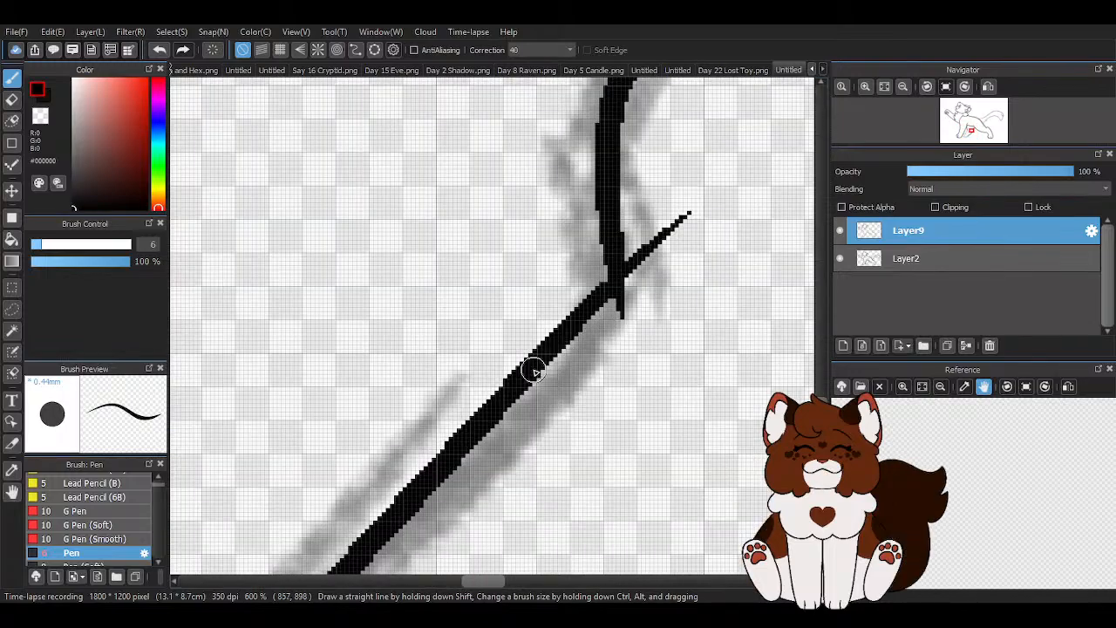
scroll(600, 221, "down", 4)
scroll(511, 273, "up", 1)
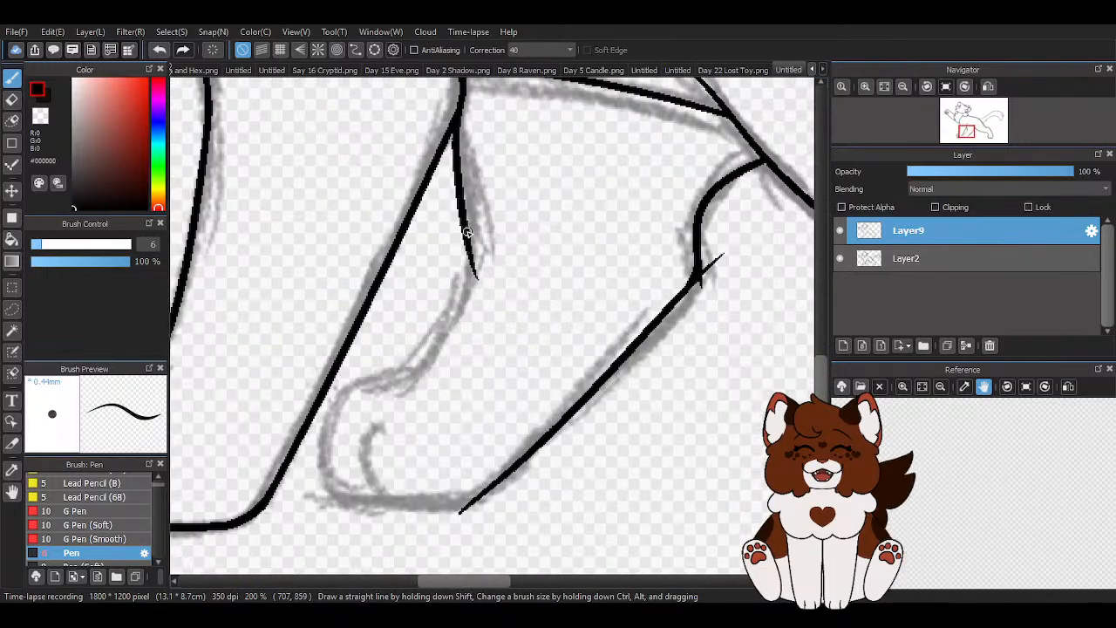
- Ink the far hind leg's lower front edge and the rounded paw outline along the sole to the heel
left_click_drag(469, 252, 403, 389)
scroll(369, 398, "up", 2)
left_click_drag(500, 322, 357, 383)
scroll(355, 391, "down", 2)
scroll(377, 273, "up", 2)
mouse_move(377, 274)
left_mouse_down()
mouse_move(340, 309)
mouse_move(390, 506)
left_mouse_up()
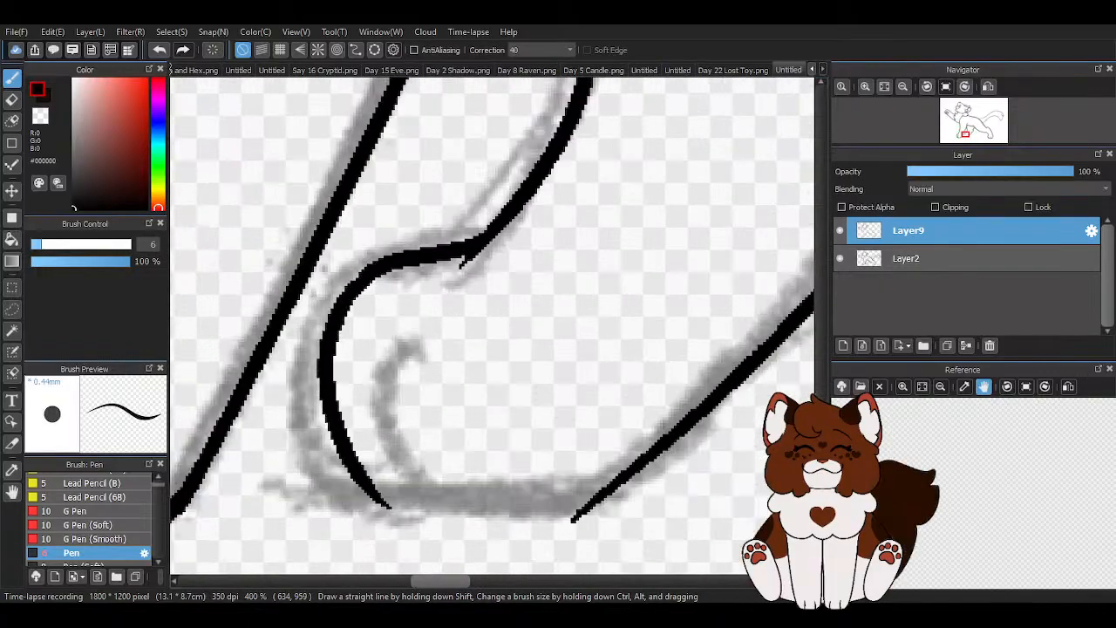
left_click(159, 50)
left_click(160, 49)
mouse_move(485, 242)
left_mouse_down()
mouse_move(377, 264)
mouse_move(339, 299)
mouse_move(335, 457)
mouse_move(468, 503)
mouse_move(616, 480)
left_mouse_up()
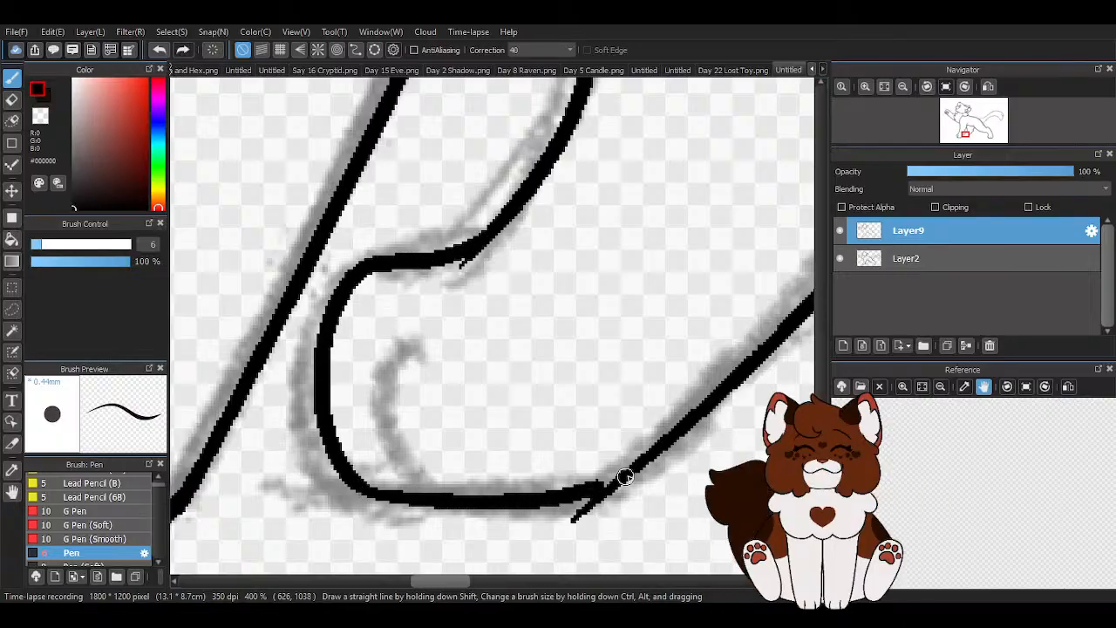
- Erase the overshooting line end at the far hind paw's heel with the transparent colour
scroll(505, 429, "down", 2)
scroll(605, 469, "up", 2)
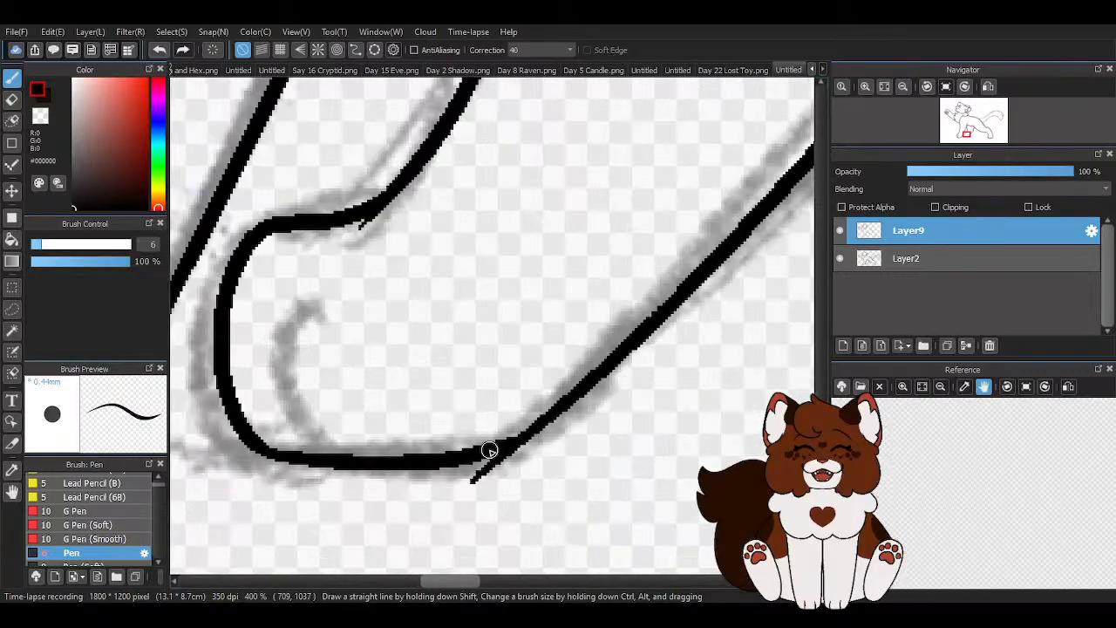
scroll(449, 486, "up", 1)
key("x")
left_click_drag(510, 467, 578, 428)
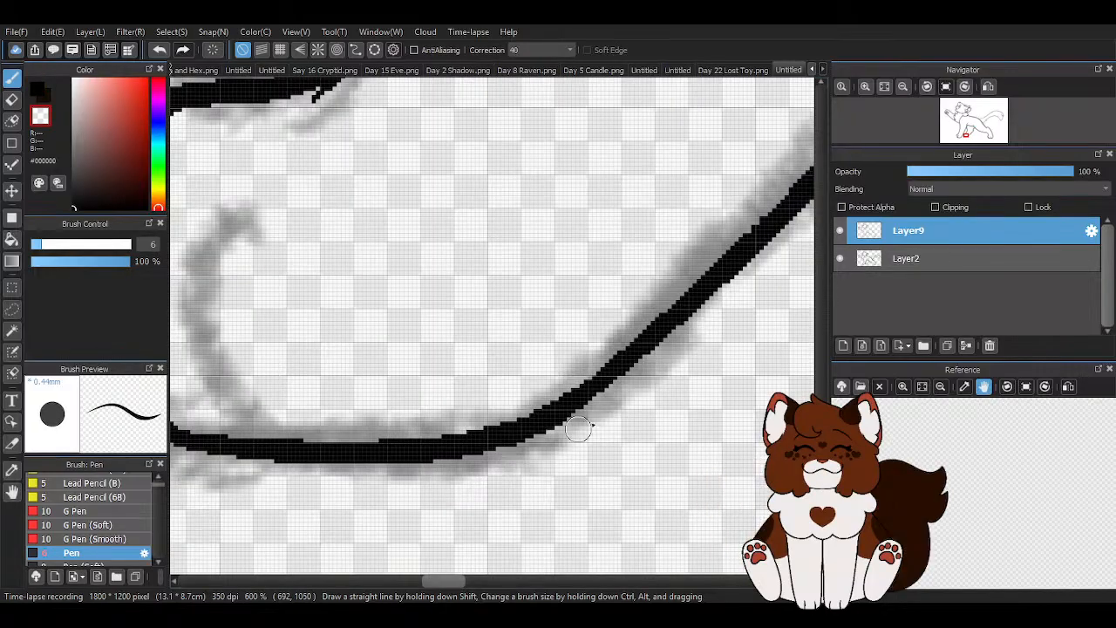
- Ink the curved toe line on the far hind paw in black
scroll(523, 462, "down", 2)
scroll(401, 454, "up", 2)
key("x")
mouse_move(381, 241)
left_mouse_down()
mouse_move(348, 256)
mouse_move(338, 376)
mouse_move(388, 457)
left_mouse_up()
- Erase the overshooting line ends at the far hind leg's ankle, front edge and hock, and at the belly line's front end
scroll(523, 335, "down", 2)
scroll(471, 261, "up", 2)
key("x")
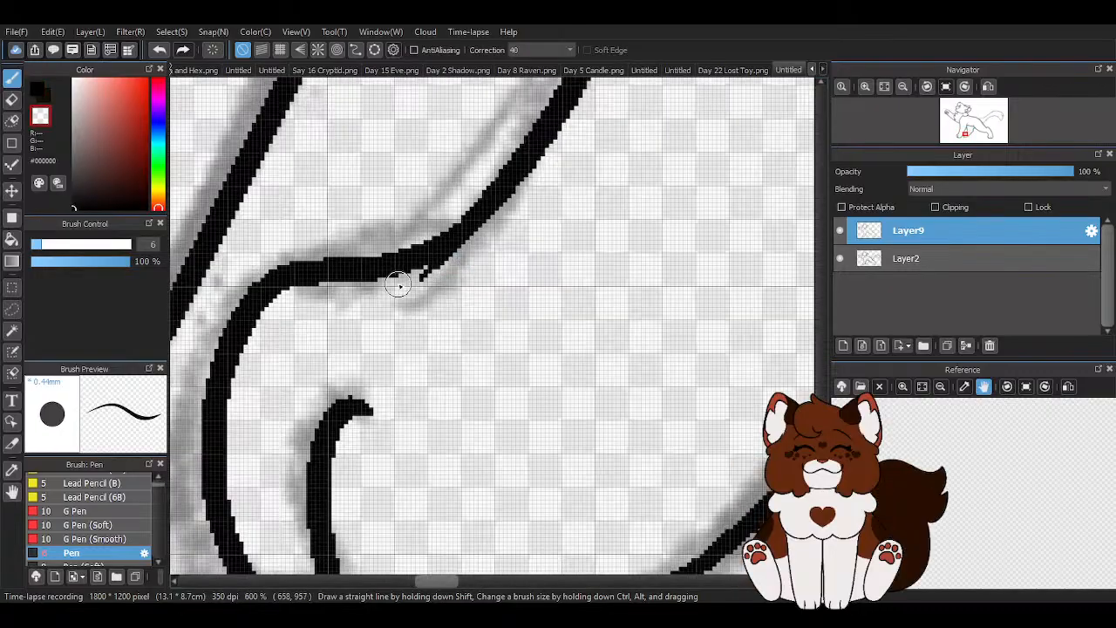
scroll(439, 382, "down", 3)
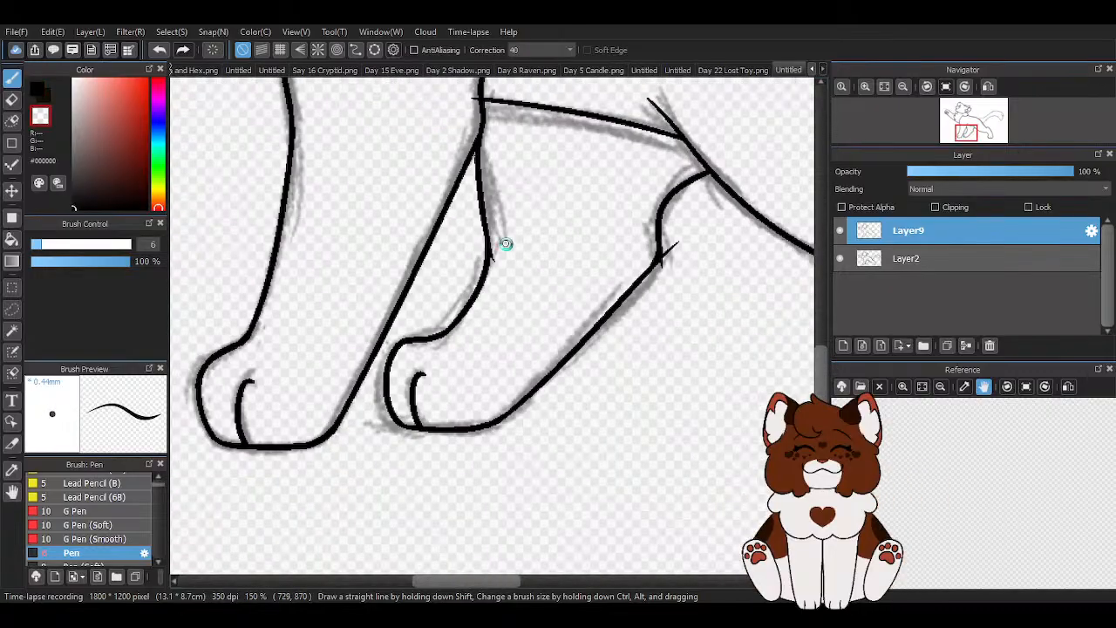
scroll(467, 268, "up", 4)
scroll(470, 370, "down", 3)
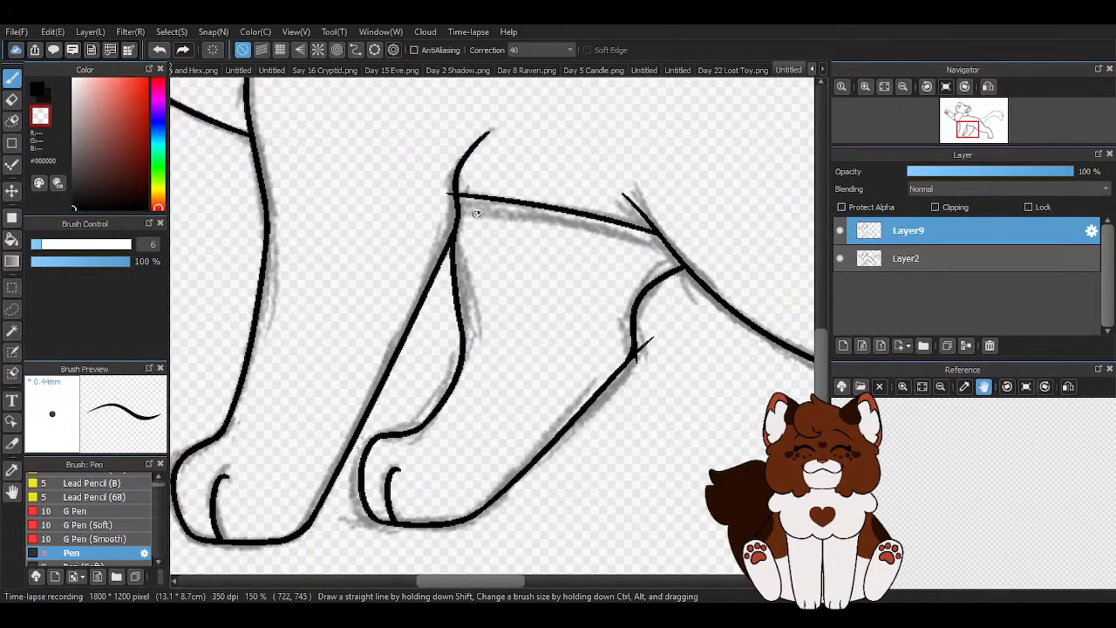
scroll(375, 209, "up", 3)
left_click_drag(374, 209, 372, 214)
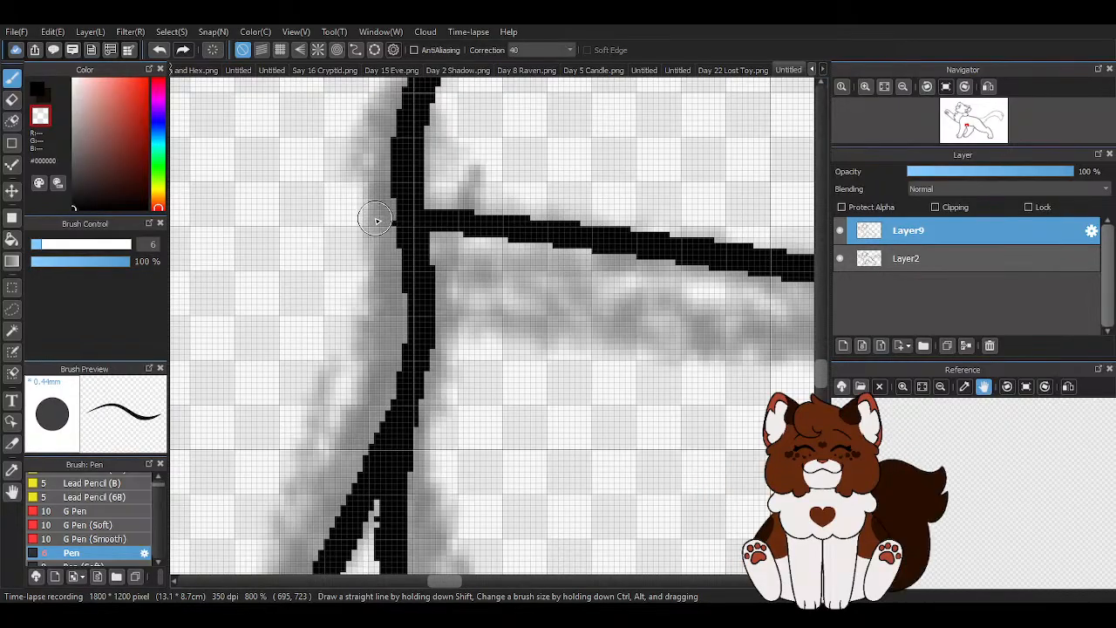
scroll(369, 209, "down", 5)
scroll(579, 375, "up", 3)
scroll(547, 351, "up", 4)
mouse_move(380, 159)
left_mouse_down()
mouse_move(330, 333)
mouse_move(381, 288)
left_mouse_up()
scroll(380, 287, "down", 7)
- Ink the first small rounded fur tuft under the tail base, starting from the rump line, in black
key("x")
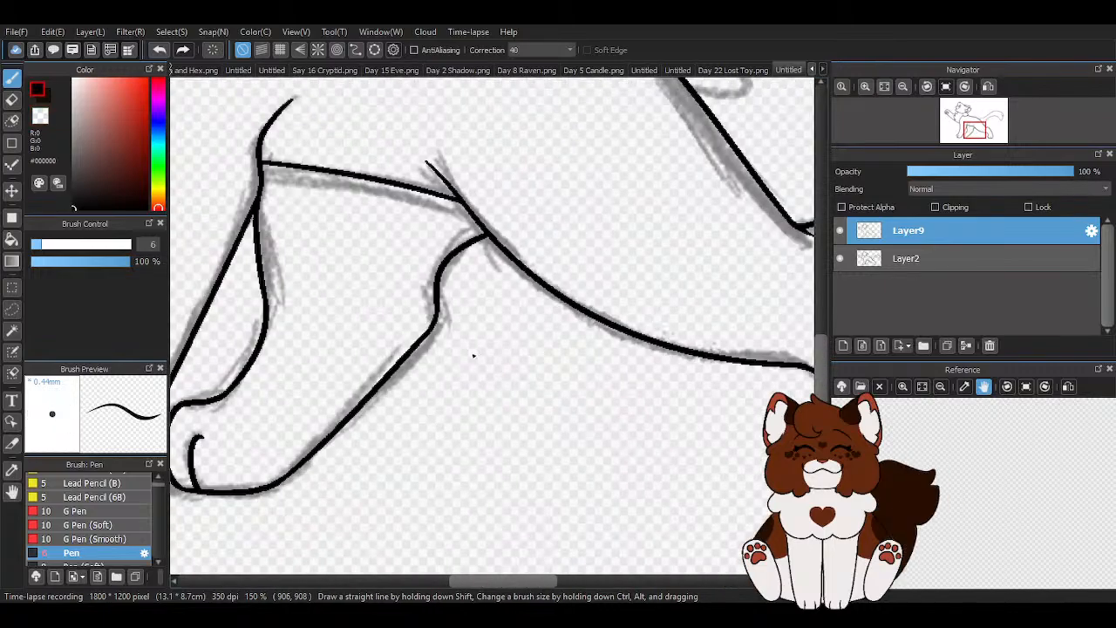
scroll(473, 355, "down", 4)
scroll(510, 333, "up", 2)
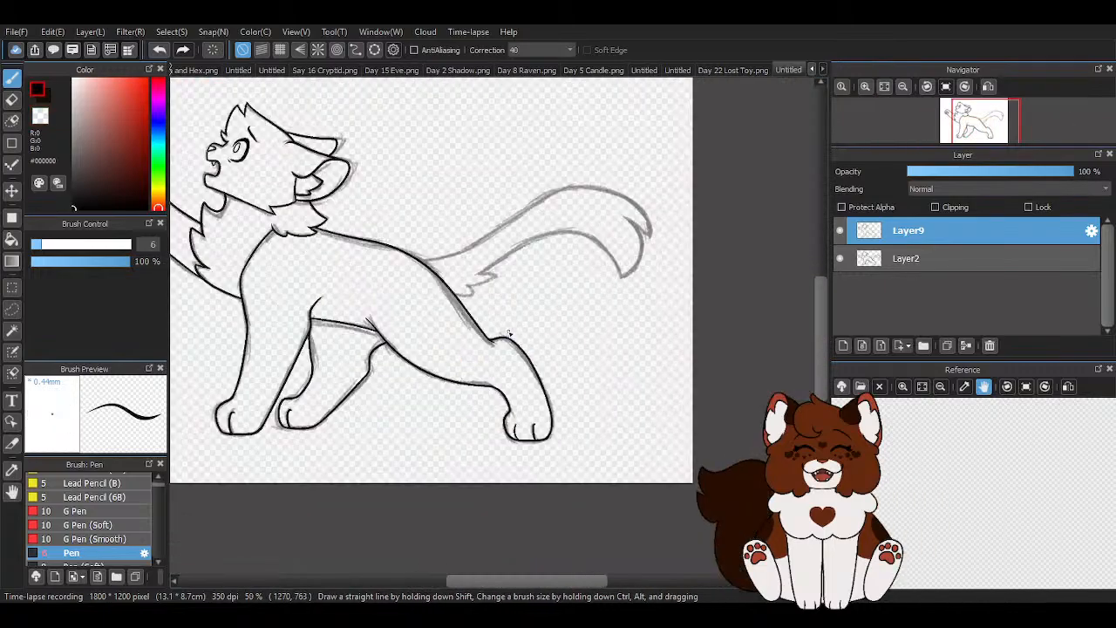
scroll(587, 358, "down", 1)
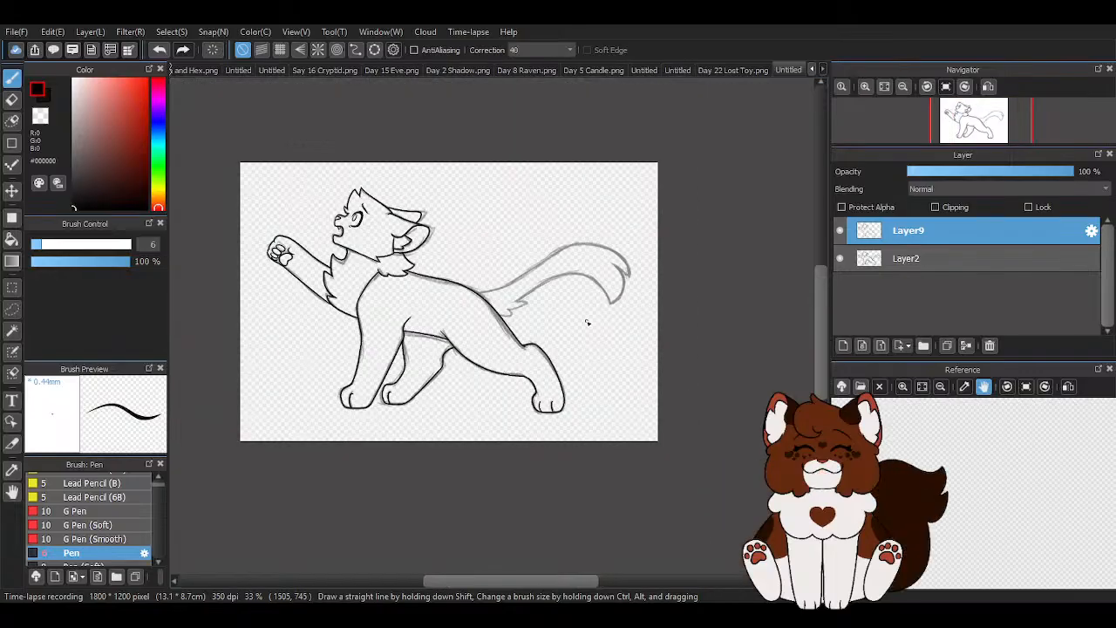
scroll(643, 288, "up", 6)
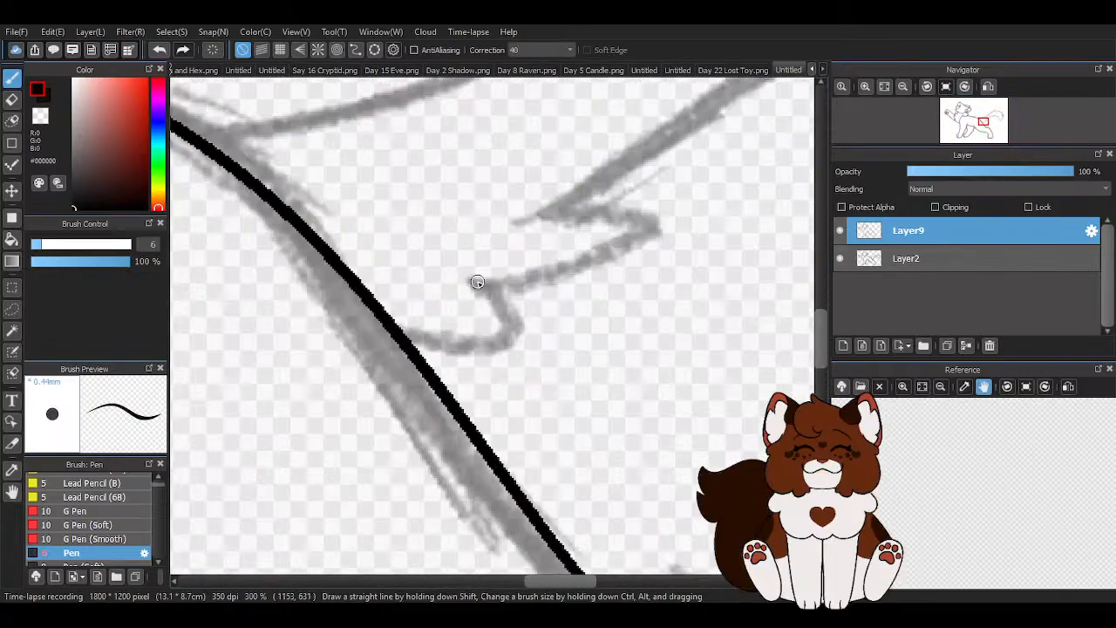
mouse_move(394, 325)
left_mouse_down()
mouse_move(464, 345)
mouse_move(474, 284)
left_mouse_up()
scroll(481, 322, "down", 3)
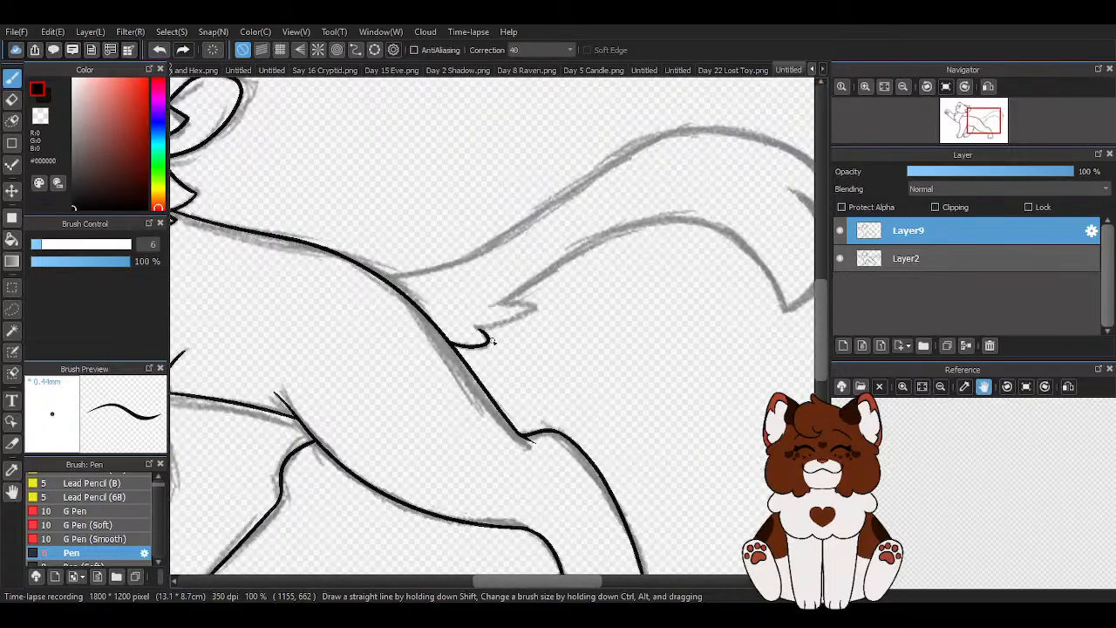
scroll(558, 297, "up", 3)
scroll(419, 358, "up", 1)
mouse_move(376, 408)
left_mouse_down()
mouse_move(491, 328)
mouse_move(344, 319)
left_mouse_up()
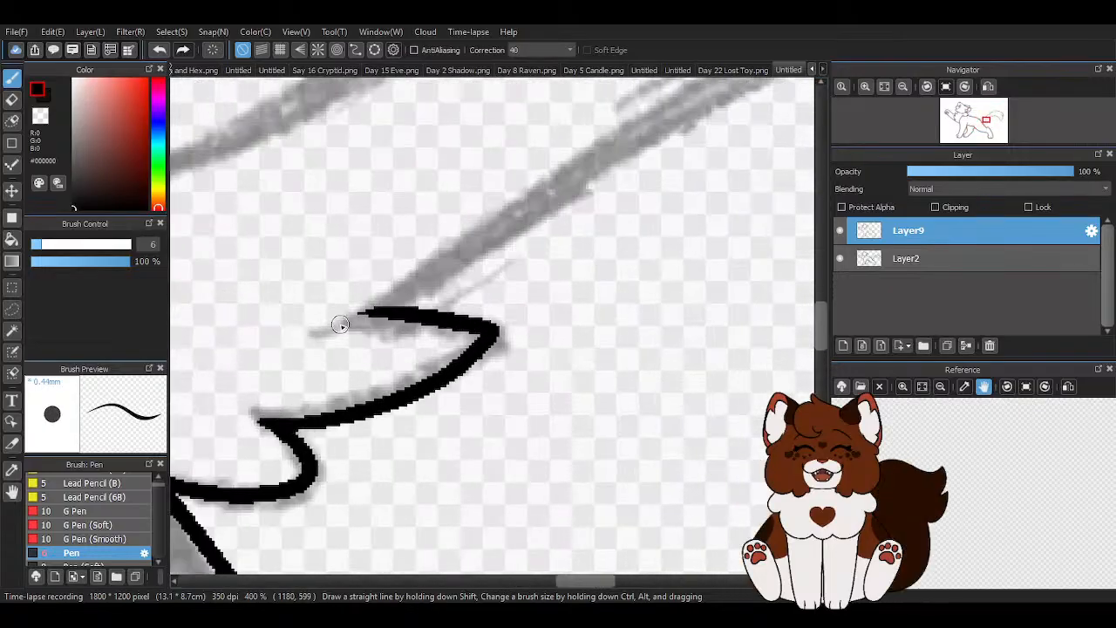
scroll(349, 332, "down", 4)
scroll(369, 349, "up", 4)
left_click(161, 49)
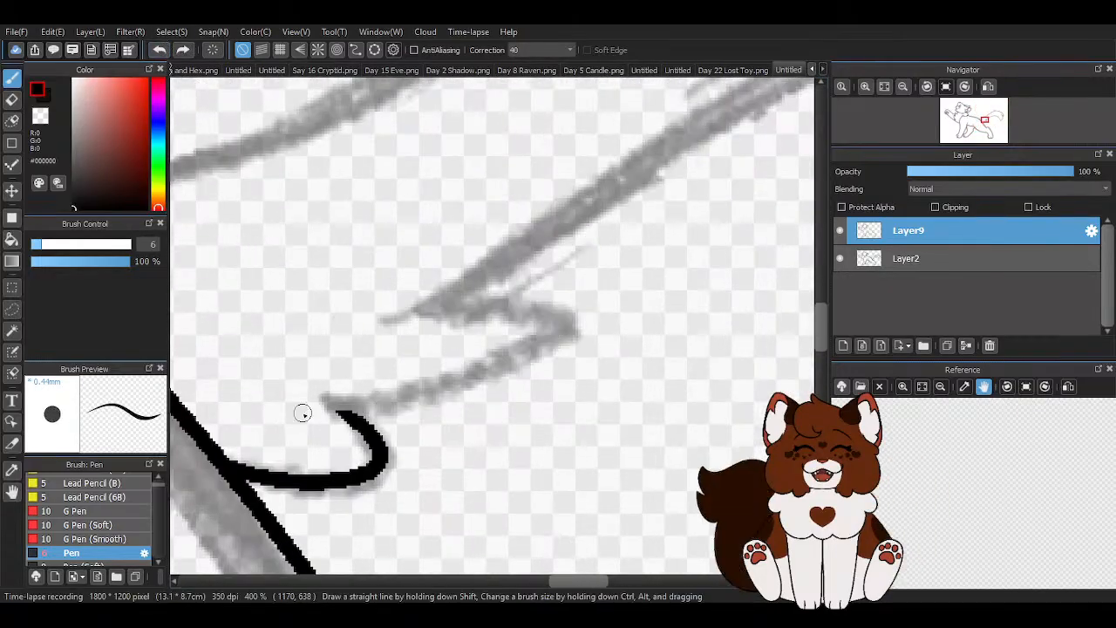
- Ink the second, longer fur tuft under the tail base, curving back towards the tail's lower edge
mouse_move(323, 403)
left_mouse_down()
mouse_move(511, 304)
mouse_move(523, 324)
left_mouse_up()
scroll(515, 336, "down", 4)
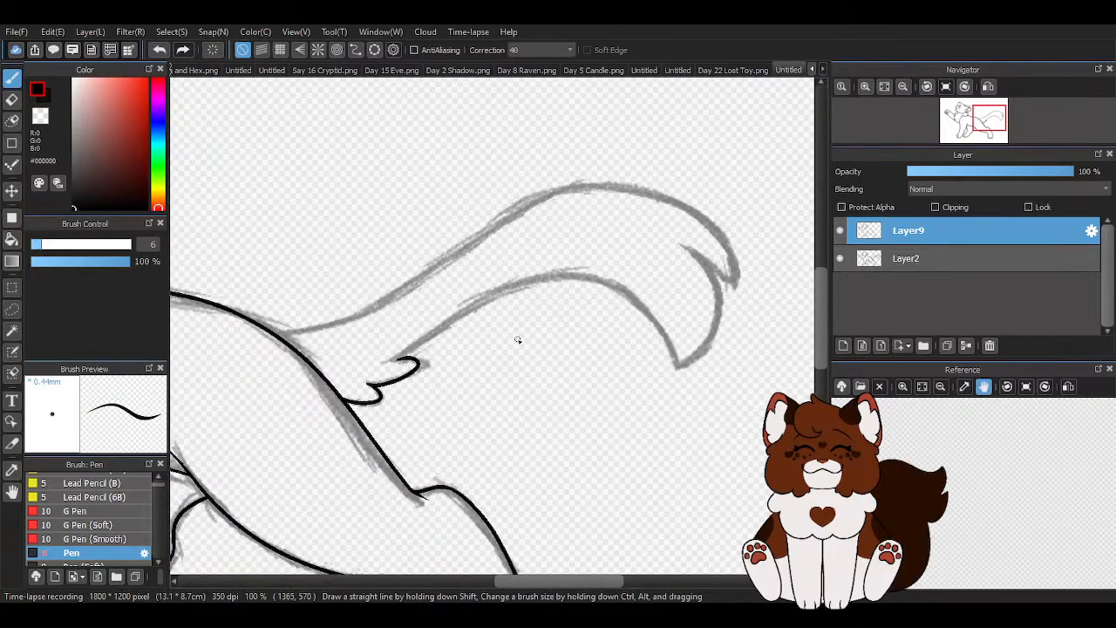
scroll(334, 376, "down", 4)
scroll(449, 349, "up", 4)
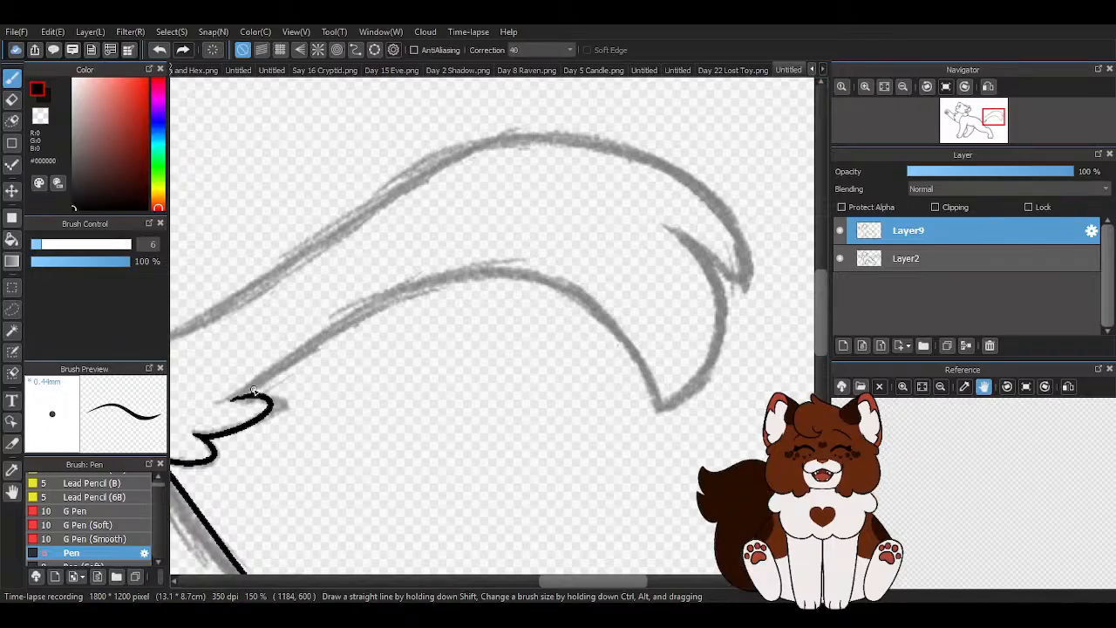
mouse_move(247, 395)
left_mouse_down()
mouse_move(468, 269)
mouse_move(593, 268)
left_mouse_up()
left_click(158, 49)
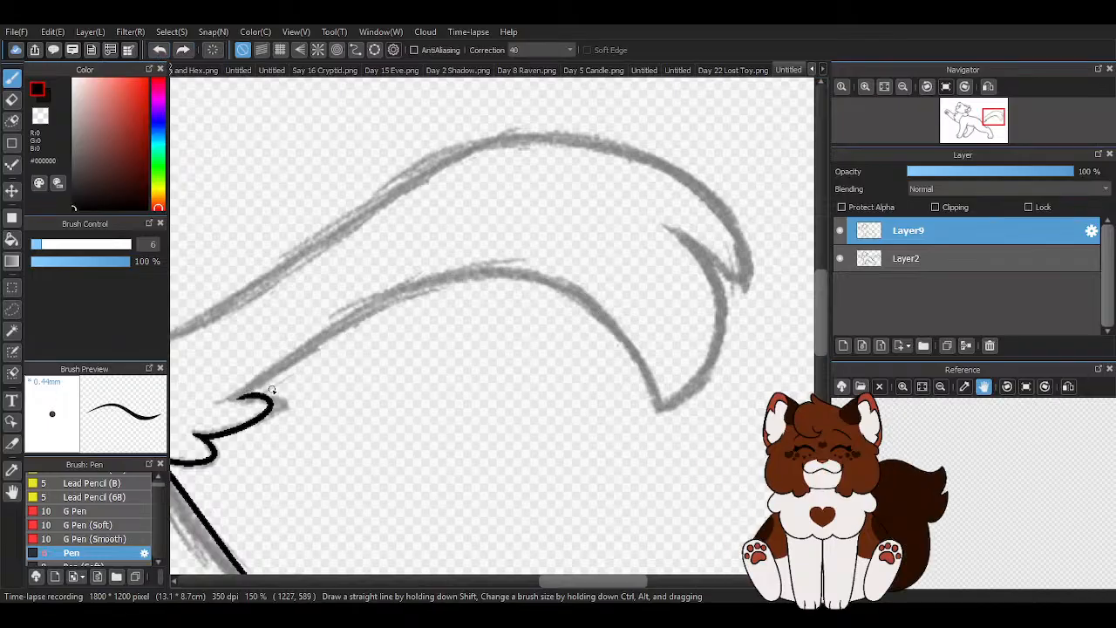
left_click_drag(229, 401, 553, 271)
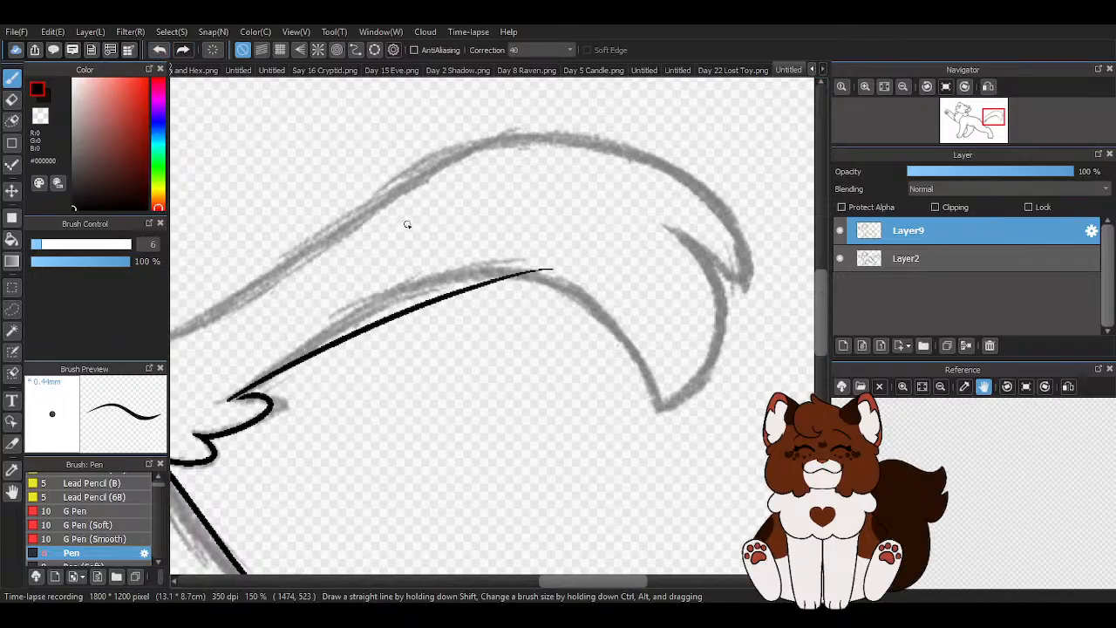
left_click(159, 50)
- Ink the tail's lower edge in black, from the longer fur tuft up over the arch and down to the lower tail tip
scroll(618, 299, "down", 1)
scroll(409, 360, "up", 1)
left_click_drag(349, 364, 596, 231)
scroll(570, 271, "down", 2)
scroll(554, 250, "up", 1)
scroll(554, 250, "up", 2)
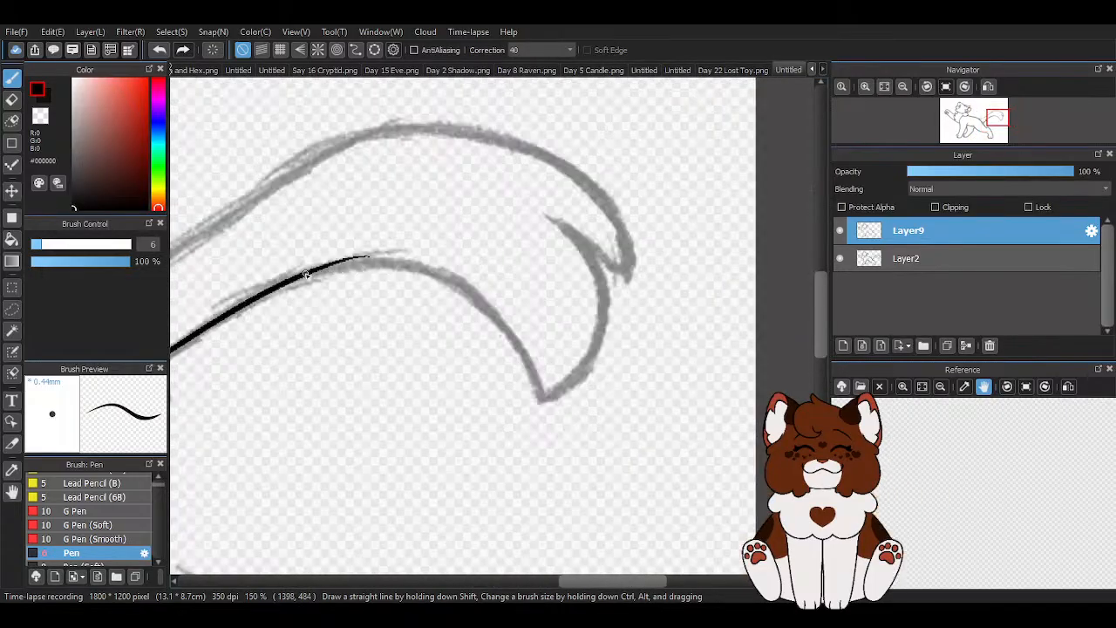
mouse_move(352, 255)
left_mouse_down()
mouse_move(594, 382)
mouse_move(621, 453)
left_mouse_up()
scroll(614, 477, "down", 1)
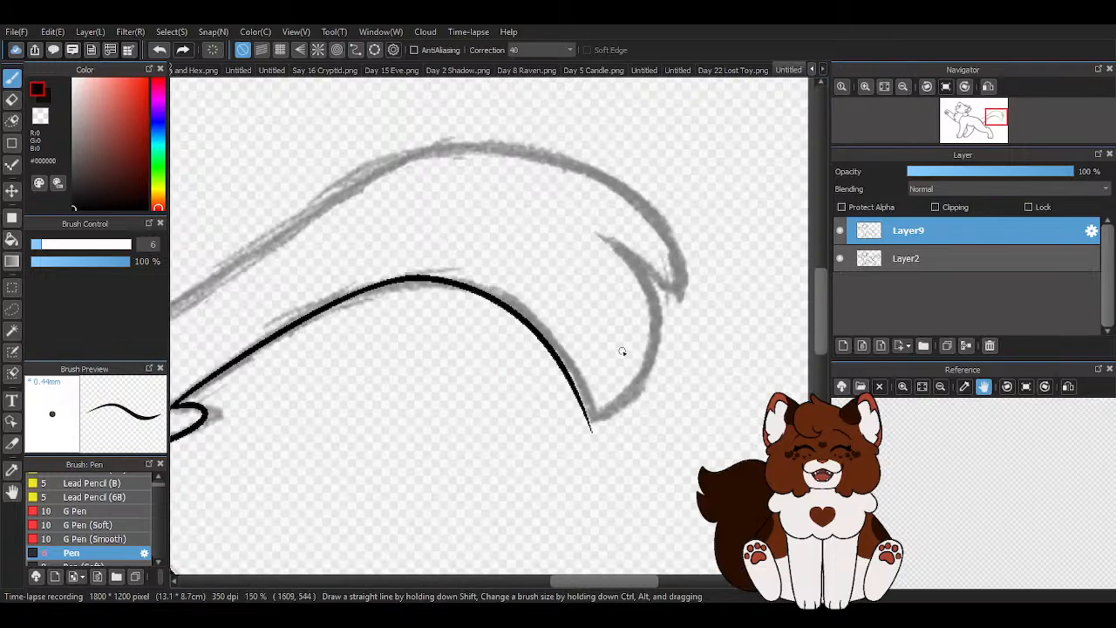
- Ink the rounded outer edge of the tail's lower point, from its tip up into the notch, in black
scroll(527, 443, "up", 2)
mouse_move(495, 412)
left_mouse_down()
mouse_move(588, 457)
mouse_move(528, 157)
left_mouse_up()
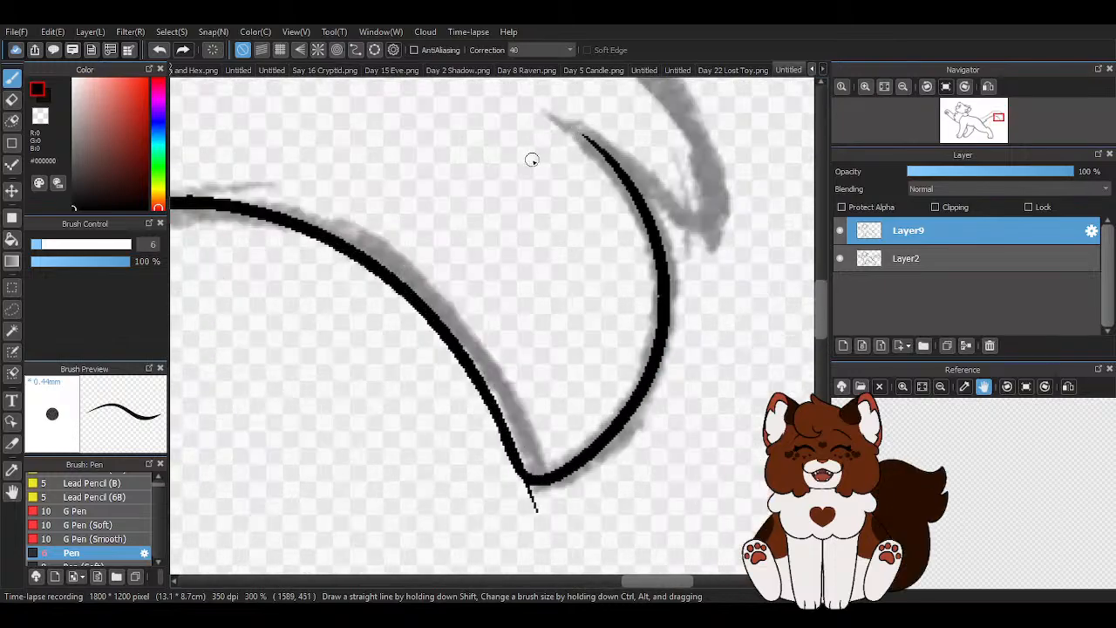
scroll(586, 305, "down", 4)
left_click_drag(283, 311, 490, 211)
scroll(517, 182, "down", 1)
scroll(471, 196, "up", 2)
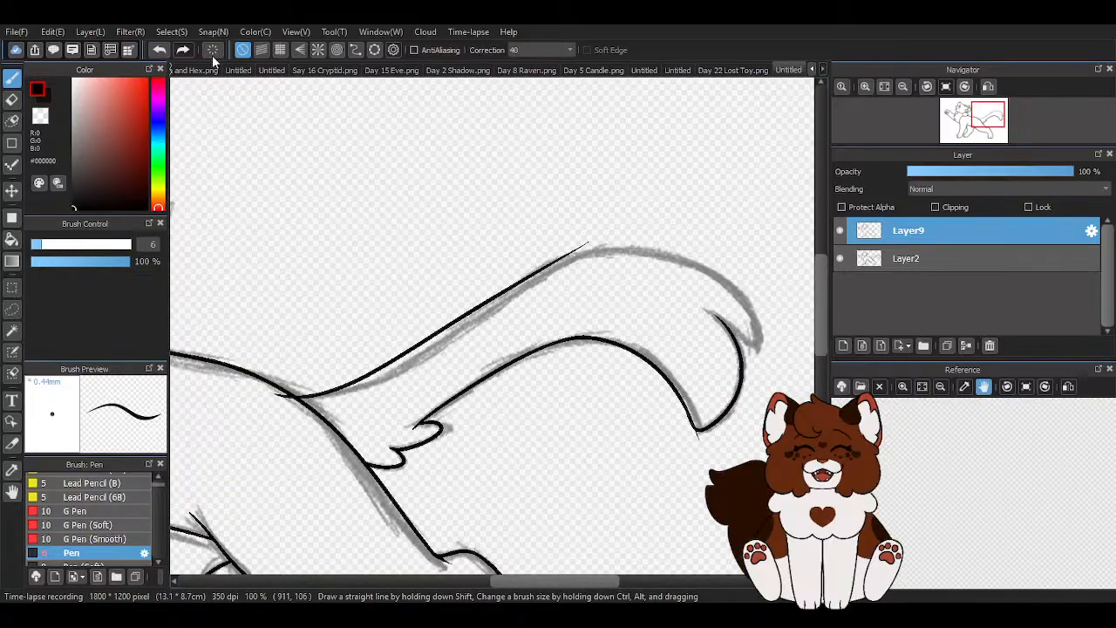
left_click(160, 50)
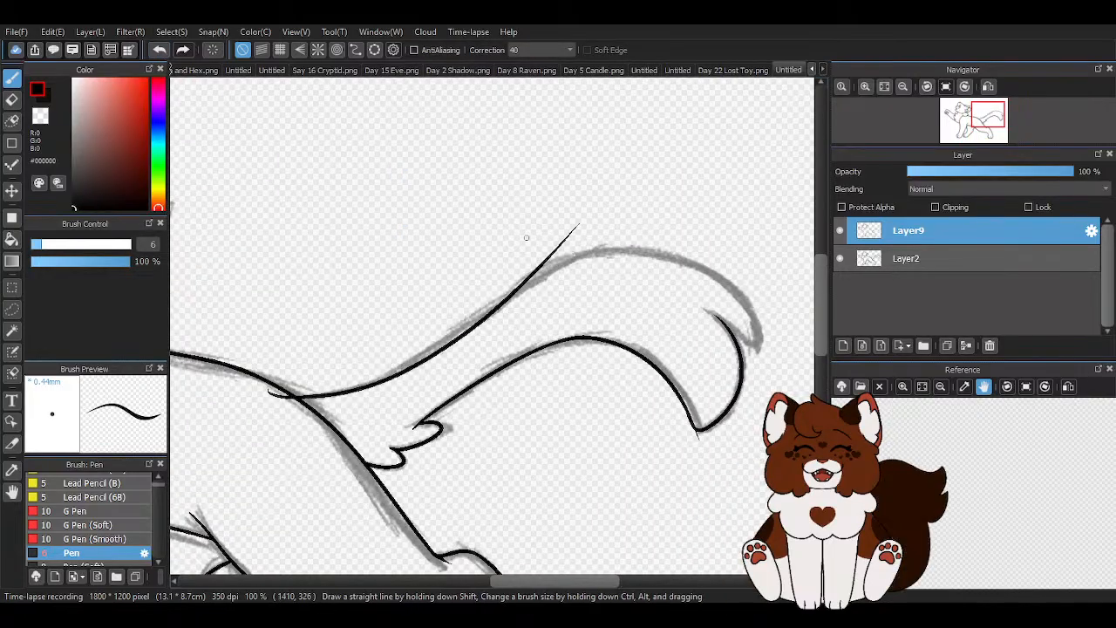
left_click(160, 50)
- Ink the tail's upper edge in black from the rump over the arch, and hook it around the upper tip into the notch
mouse_move(278, 397)
left_mouse_down()
mouse_move(372, 382)
mouse_move(615, 241)
left_mouse_up()
scroll(615, 294, "down", 2)
scroll(615, 294, "up", 3)
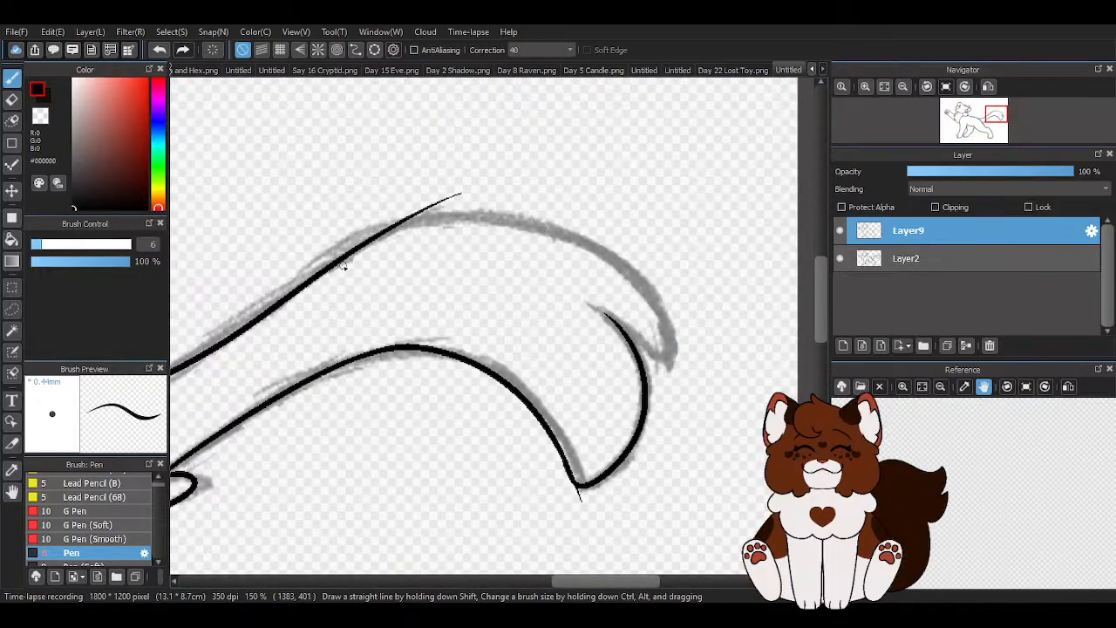
mouse_move(331, 267)
left_mouse_down()
mouse_move(477, 220)
mouse_move(625, 339)
left_mouse_up()
scroll(603, 308, "down", 1)
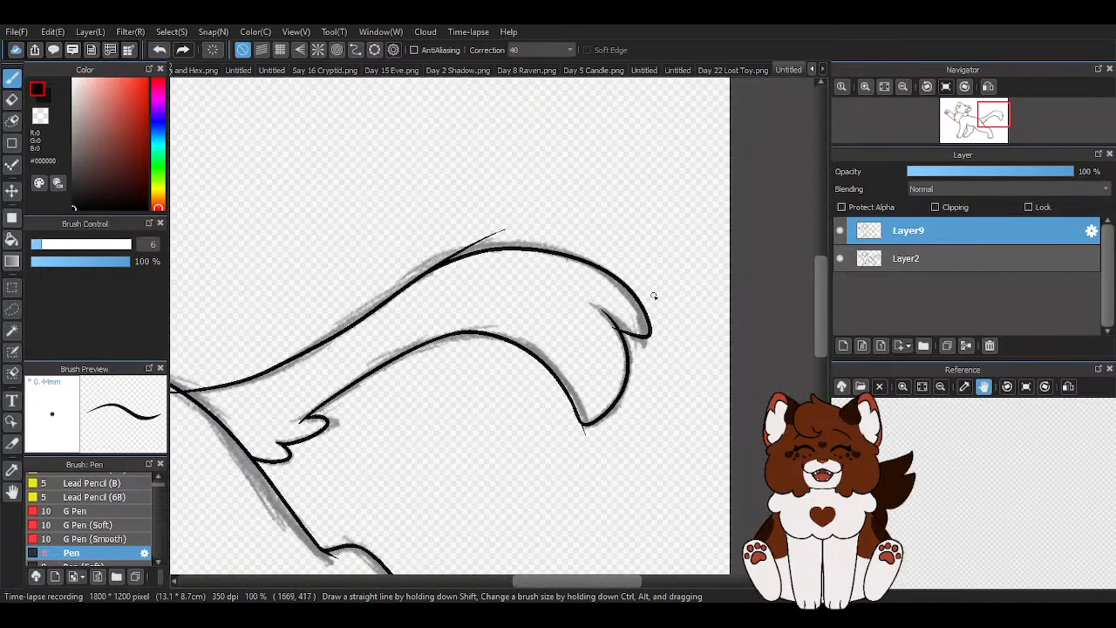
- Erase the overshooting line ends at the tail-tip notch and along the tail's upper edge, using the transparent colour
scroll(729, 339, "up", 2)
scroll(558, 326, "up", 3)
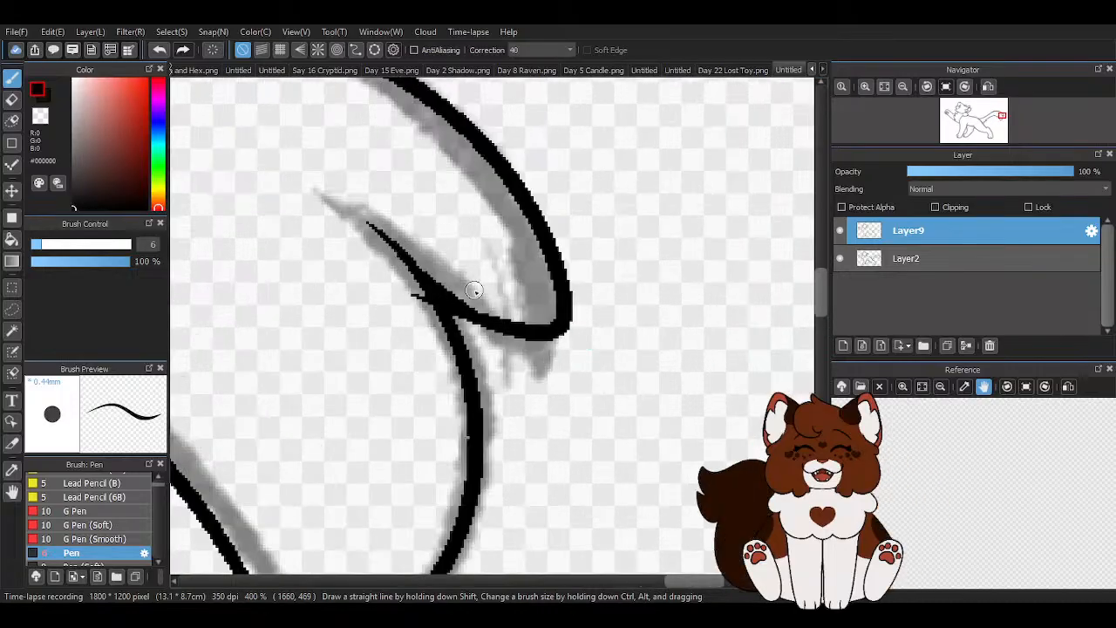
key("z")
scroll(410, 295, "up", 2)
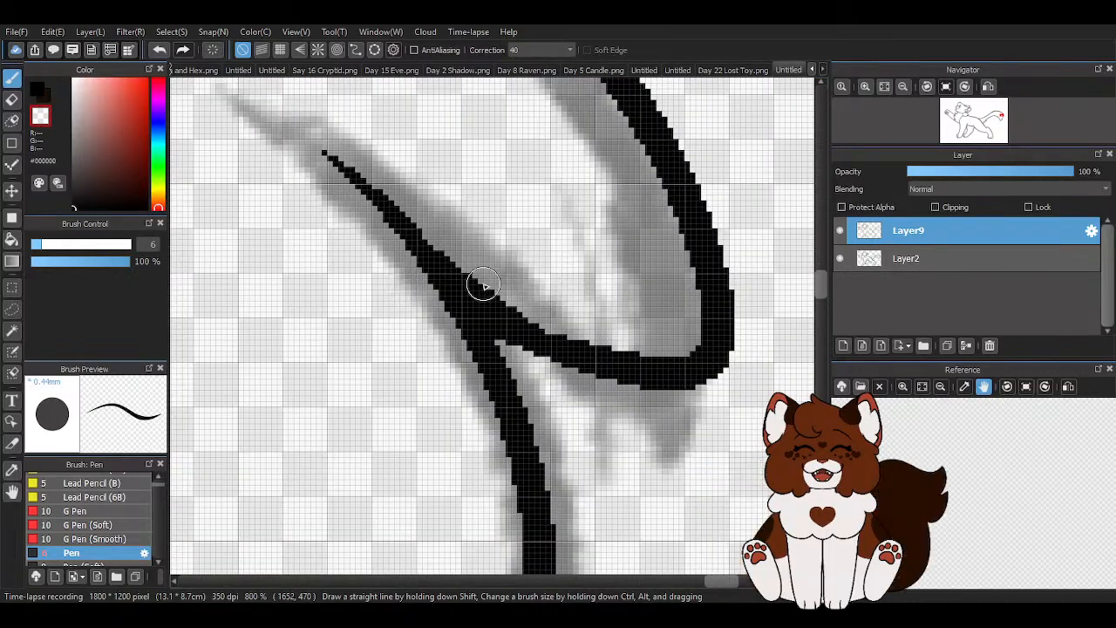
scroll(436, 230, "down", 5)
scroll(436, 229, "up", 3)
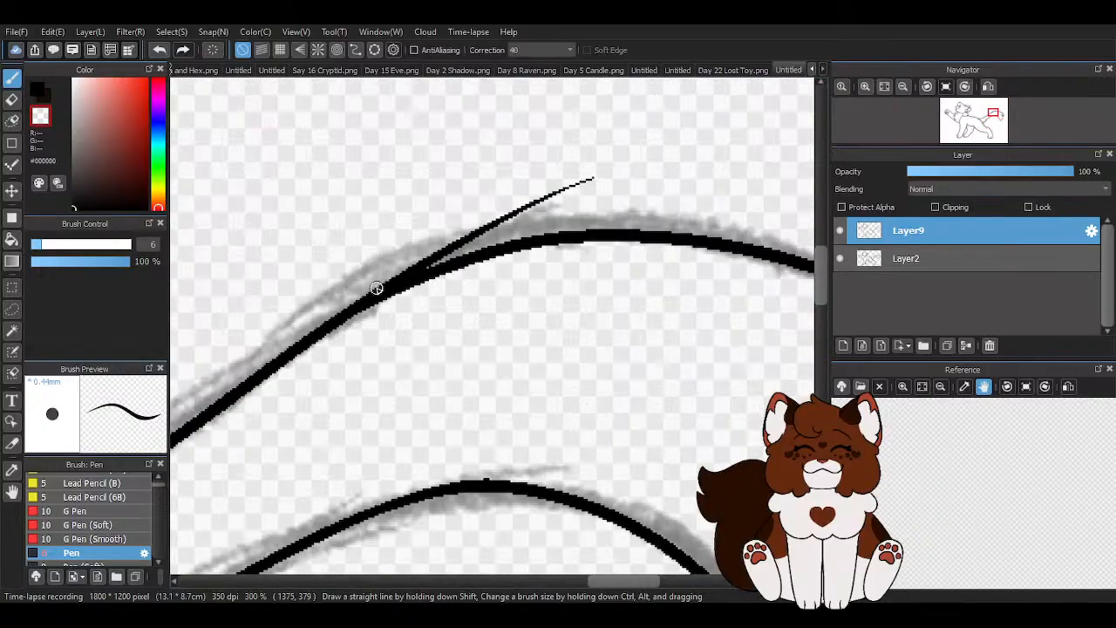
mouse_move(301, 332)
left_mouse_down()
mouse_move(408, 265)
mouse_move(508, 221)
left_mouse_up()
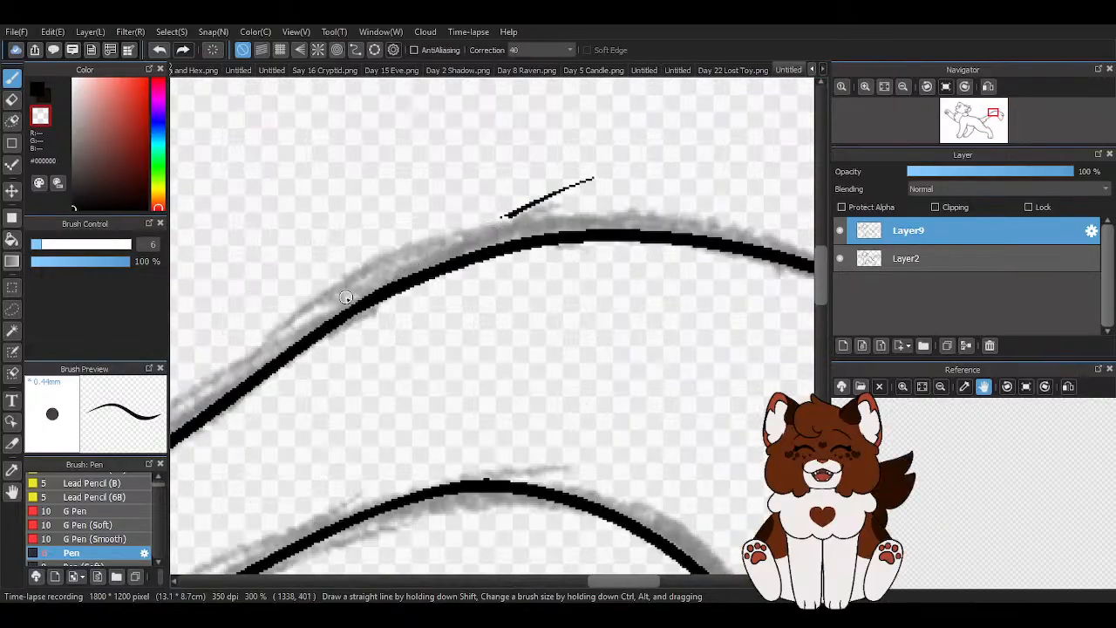
scroll(590, 224, "down", 5)
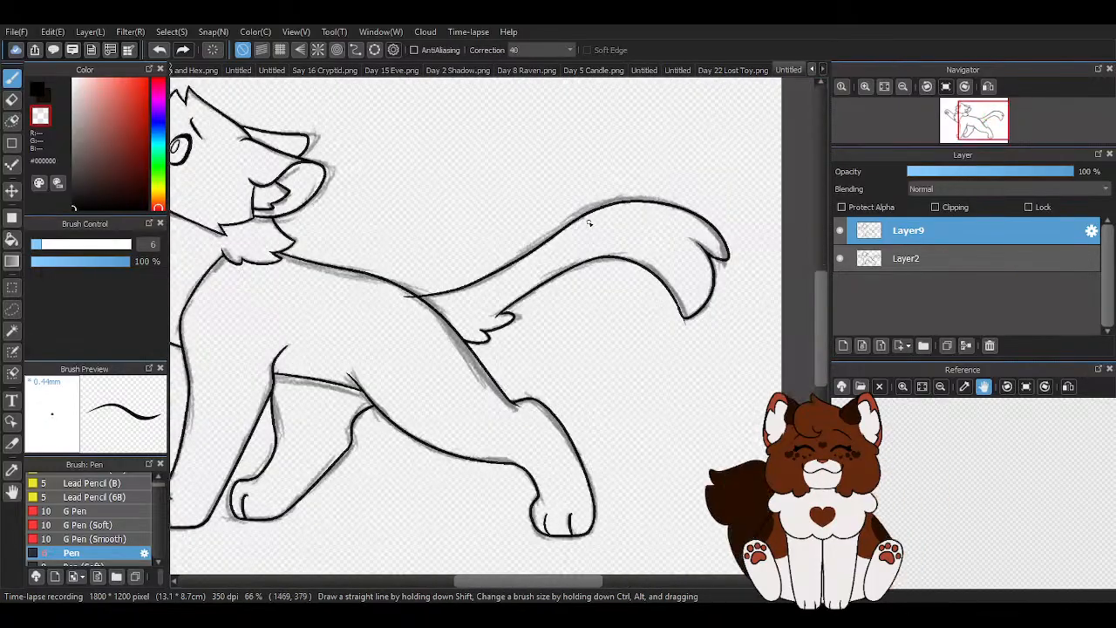
- Erase the overshooting line ends where the tail meets the rump and where its lower edge meets the longer fur tuft
scroll(551, 233, "up", 7)
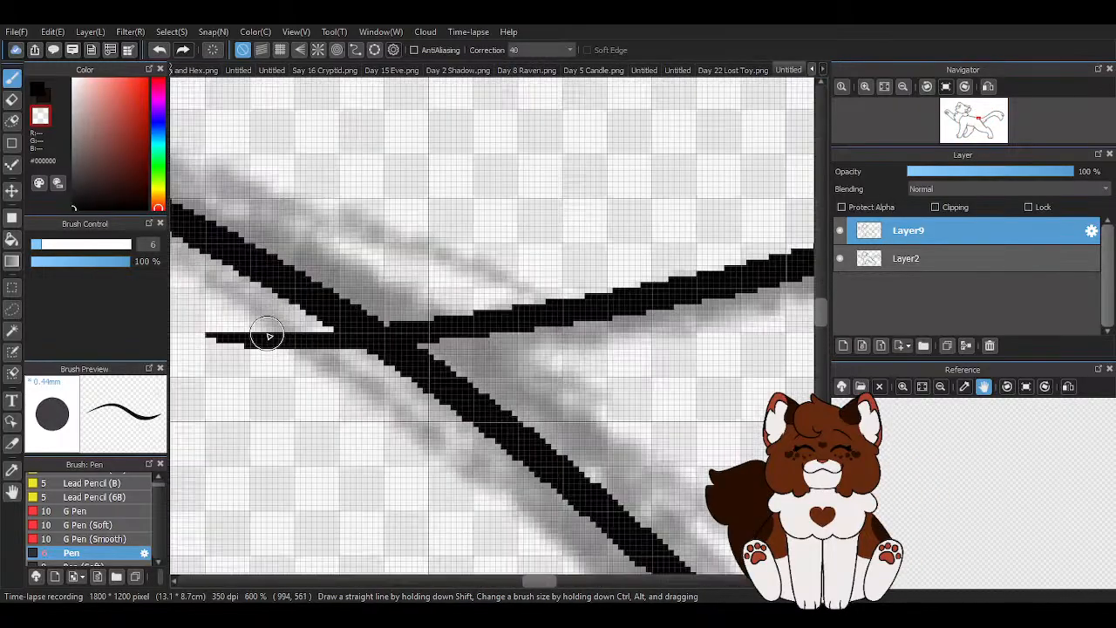
scroll(356, 334, "down", 4)
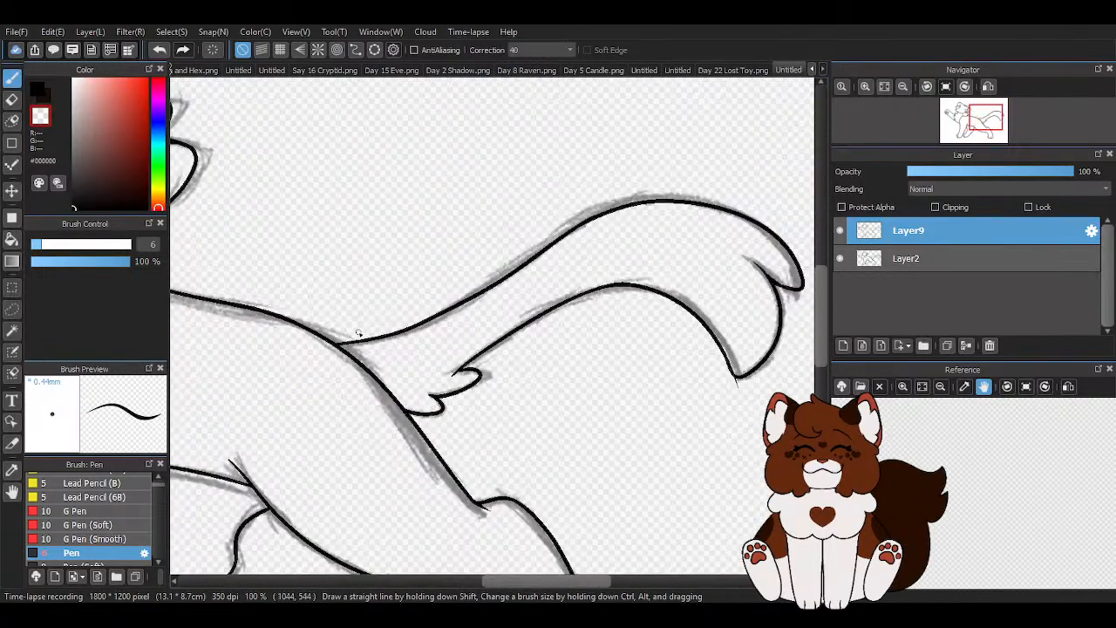
scroll(453, 379, "up", 3)
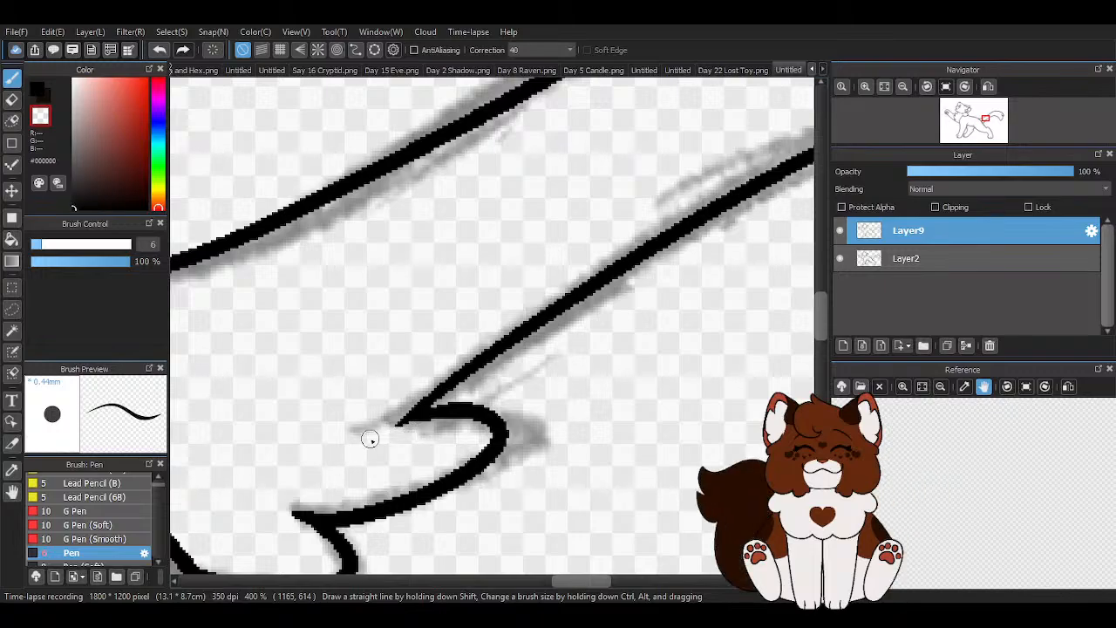
- Erase the overshooting line end at the tail's lower tip and smooth the corner there in black
scroll(360, 445, "down", 3)
scroll(723, 410, "up", 4)
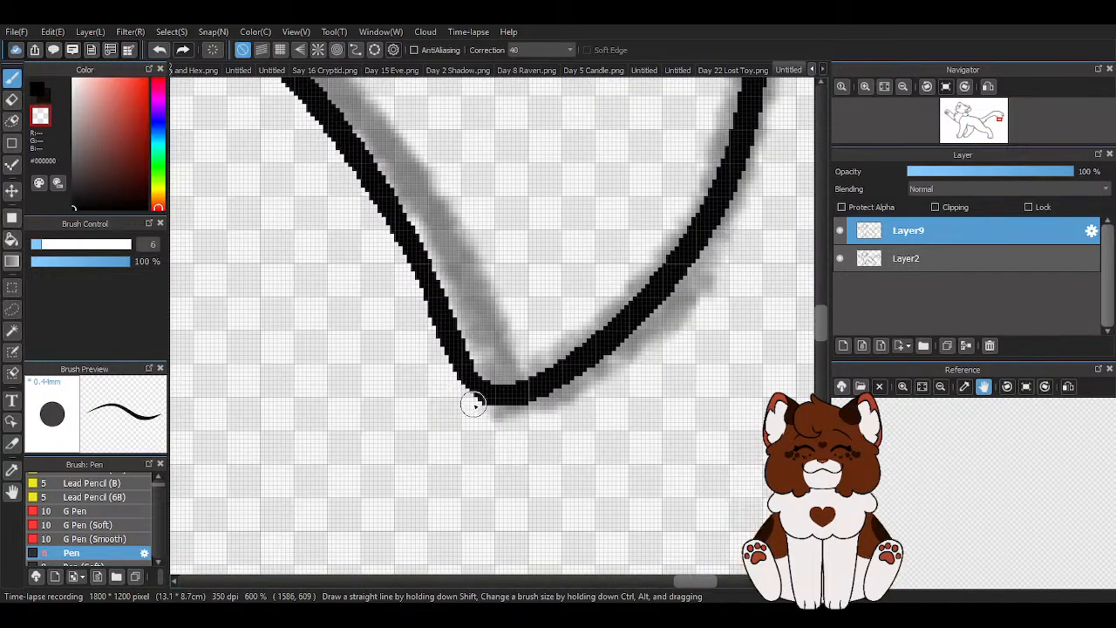
scroll(477, 410, "up", 1)
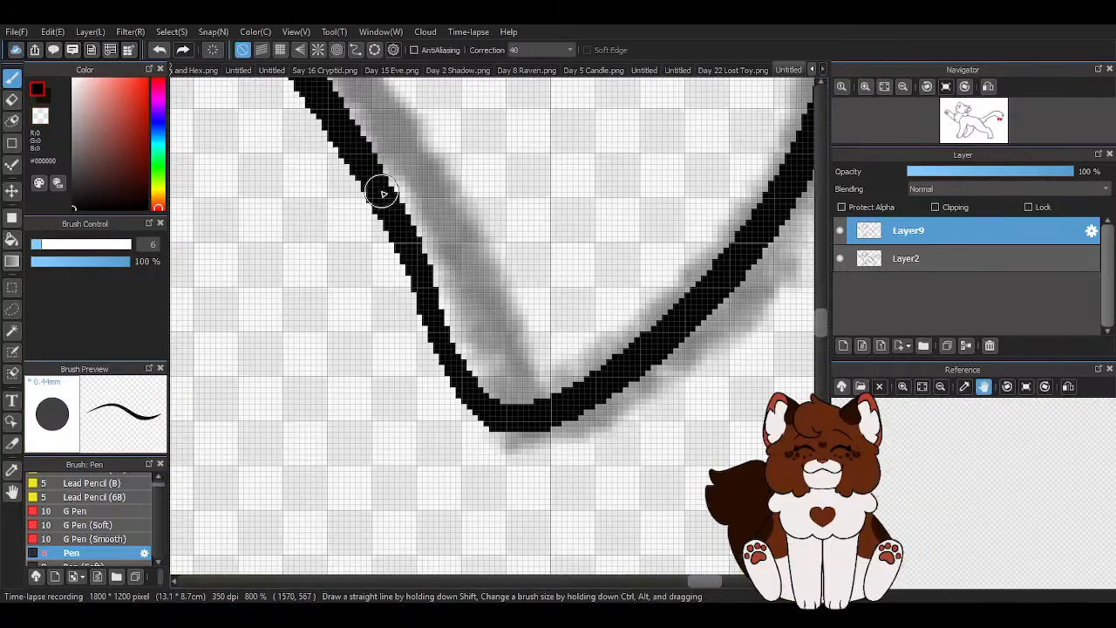
scroll(547, 416, "down", 3)
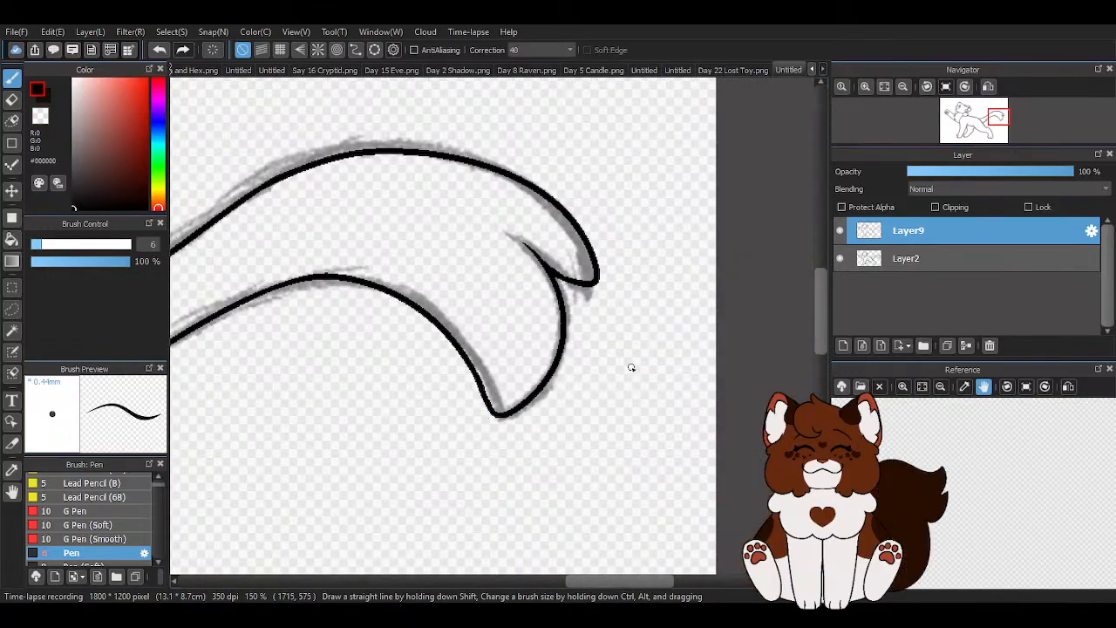
- Rework the inner line of the tail-tip notch by erasing its thin end, redrawing it thicker in black and trimming it to a taper
scroll(630, 372, "down", 1)
scroll(665, 387, "up", 3)
scroll(431, 214, "up", 3)
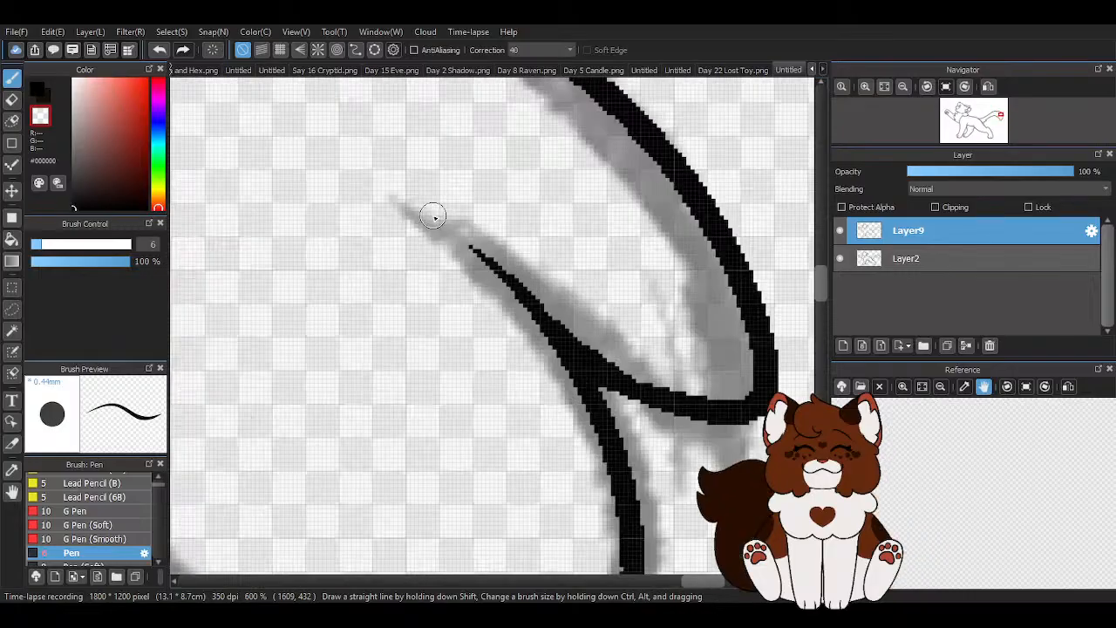
left_click_drag(623, 363, 499, 278)
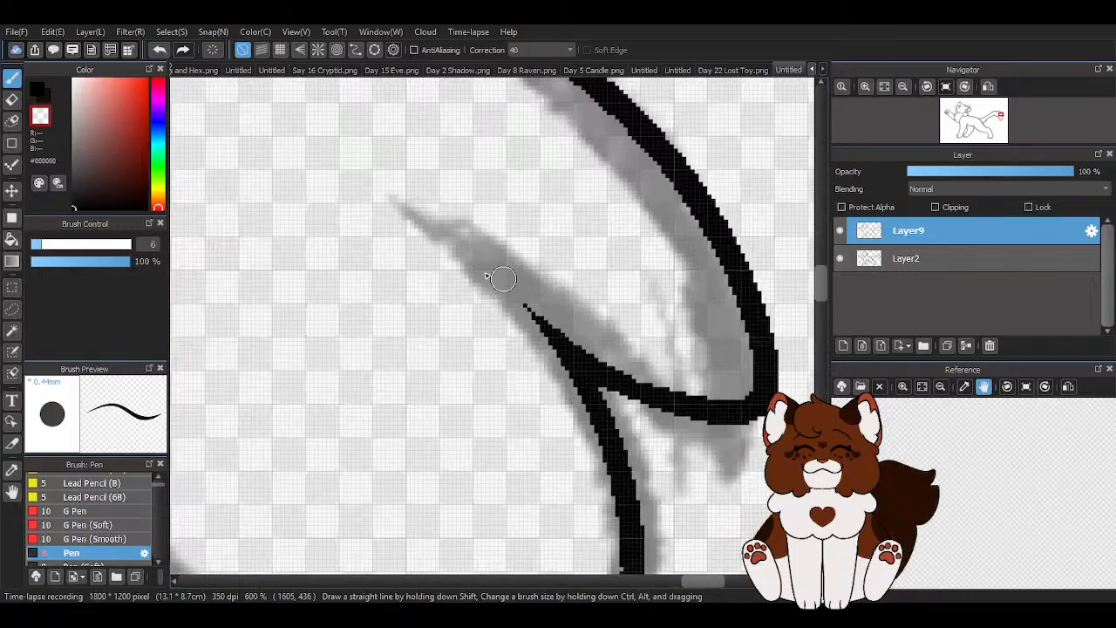
key("z")
mouse_move(442, 232)
left_mouse_down()
mouse_move(482, 261)
mouse_move(586, 370)
left_mouse_up()
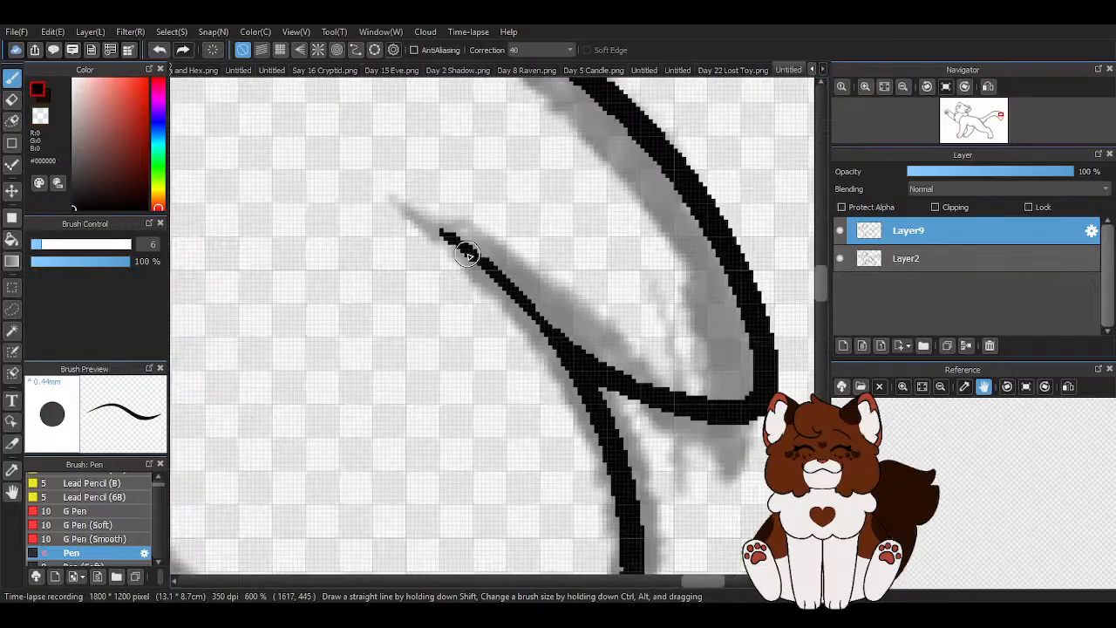
left_click_drag(447, 234, 597, 365)
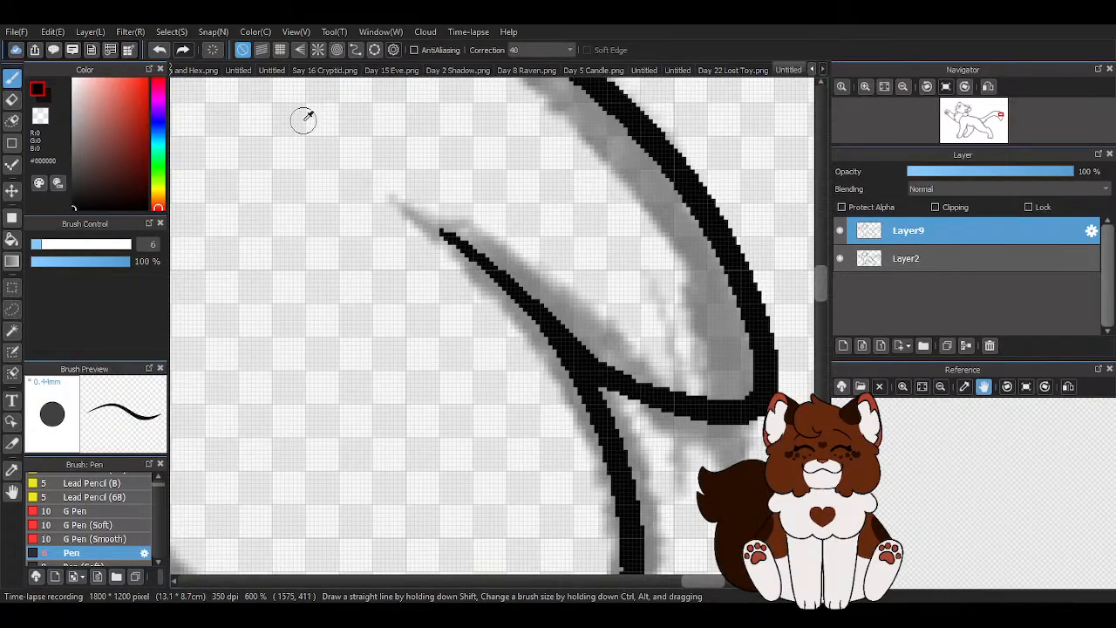
mouse_move(409, 232)
left_mouse_down()
mouse_move(477, 250)
mouse_move(623, 353)
mouse_move(447, 249)
left_mouse_up()
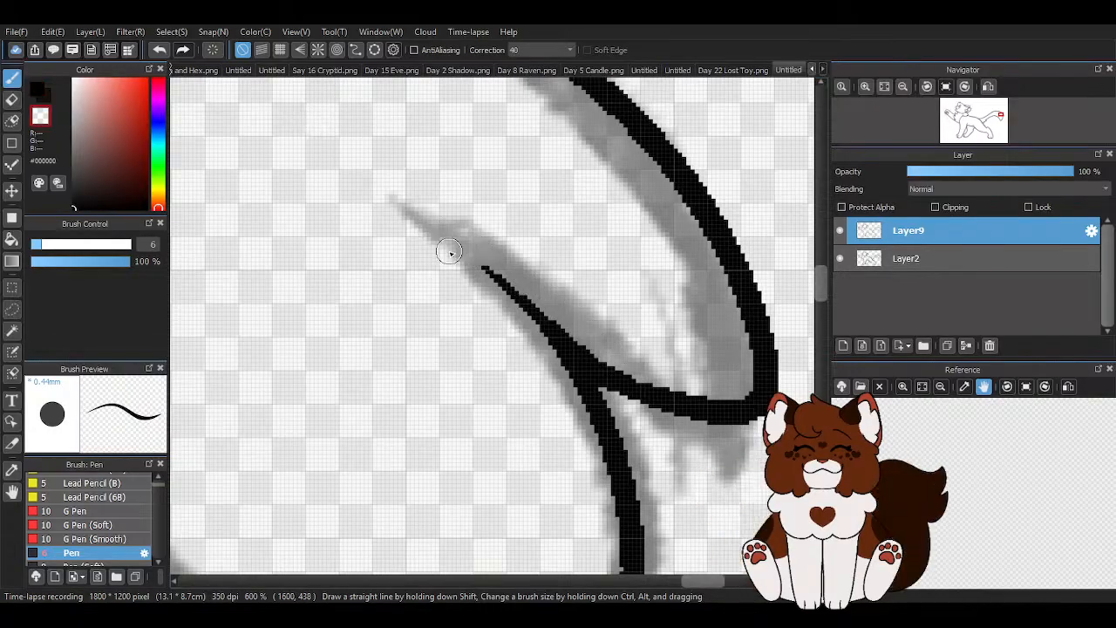
scroll(633, 291, "down", 7)
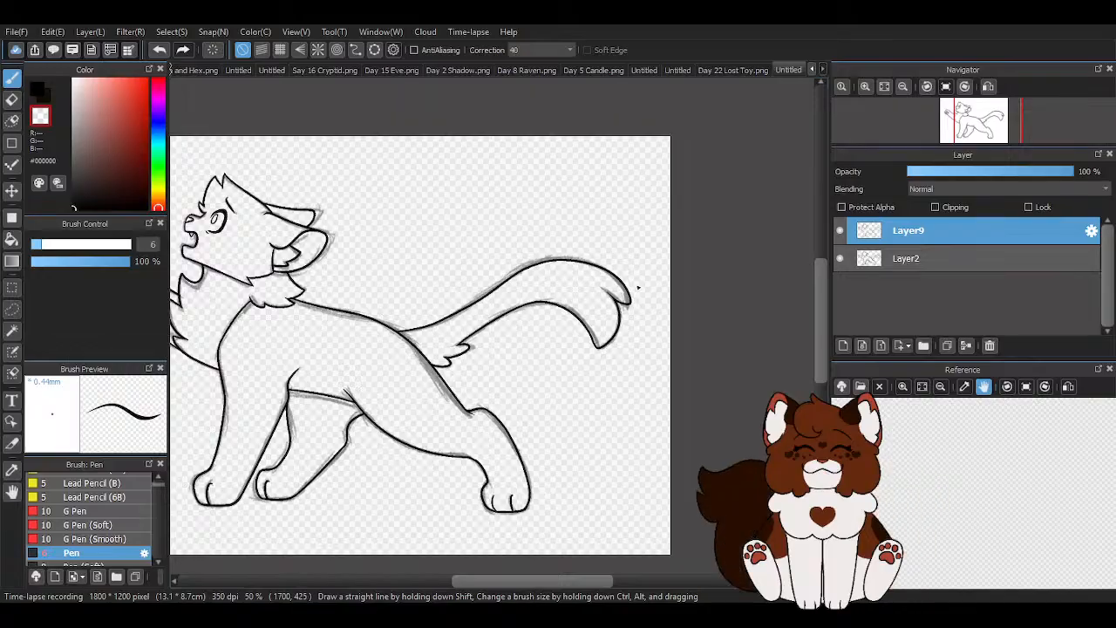
- Check the line art with the Layer2 sketch hidden, show the sketch again and look over the whole cat
left_click(839, 259)
left_click(839, 259)
scroll(477, 269, "down", 2)
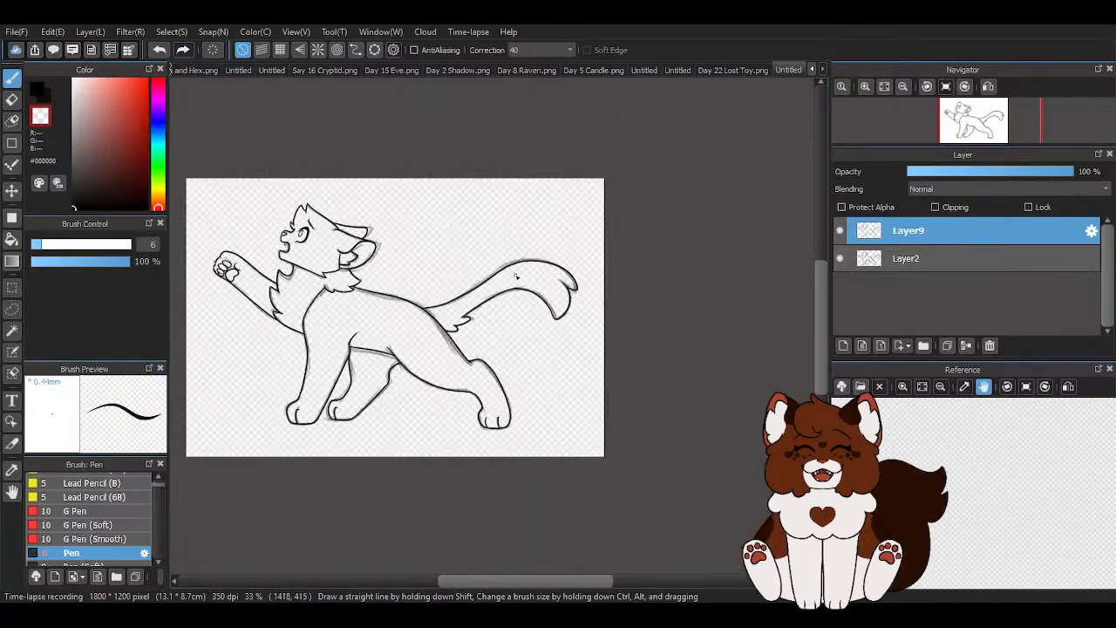
scroll(364, 302, "up", 1)
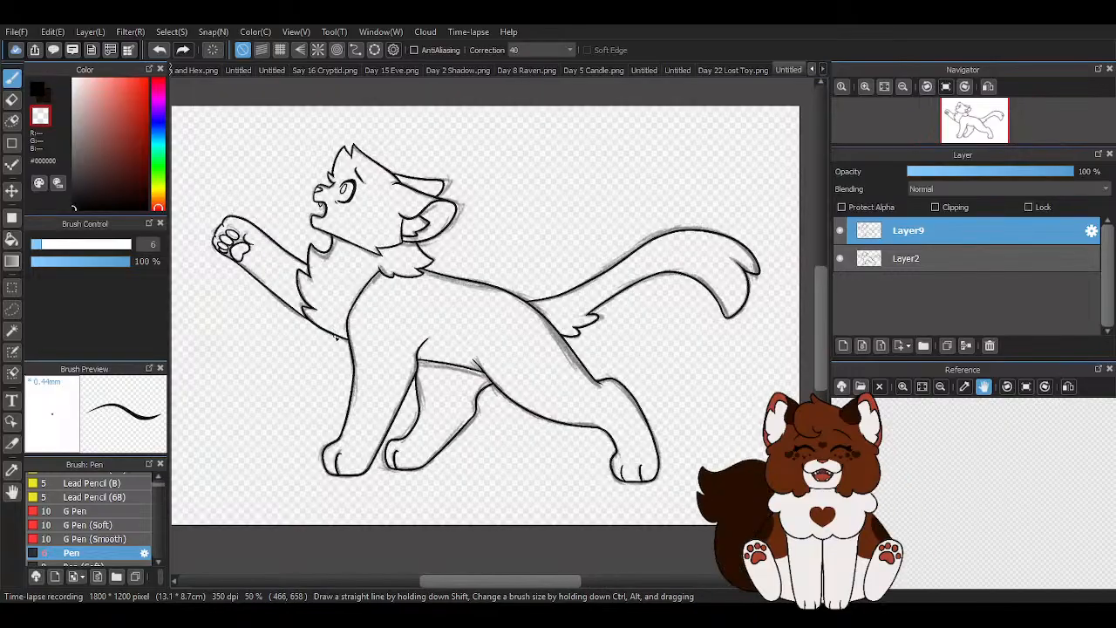
scroll(336, 338, "up", 4)
scroll(367, 326, "down", 3)
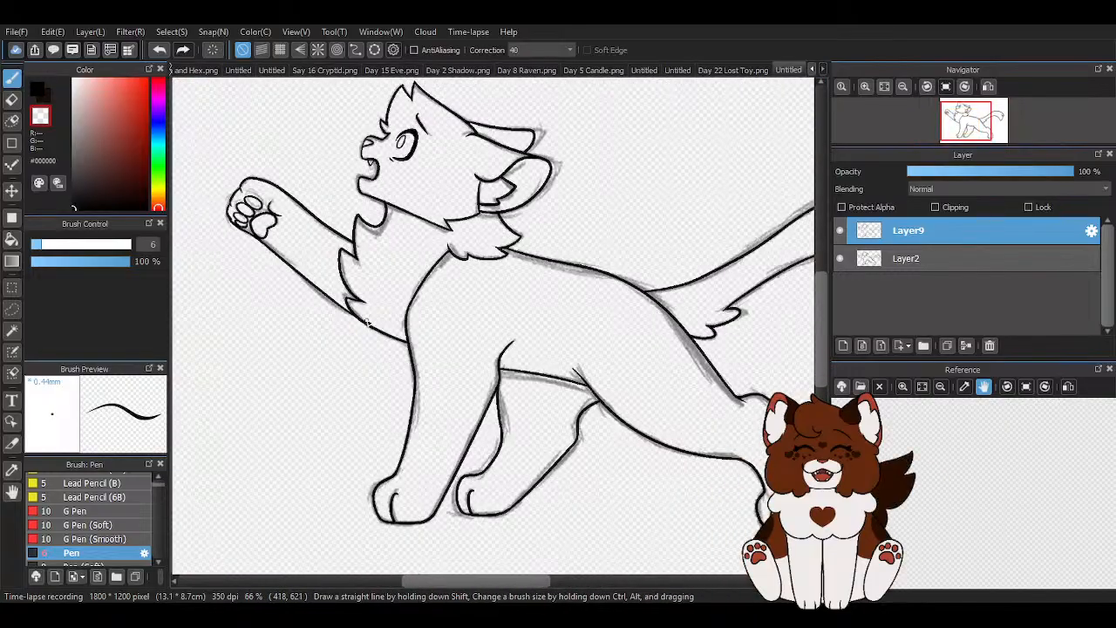
- Add a new layer above the Layer9 line art and hide the Layer2 sketch
key("ctrl+shift+n")
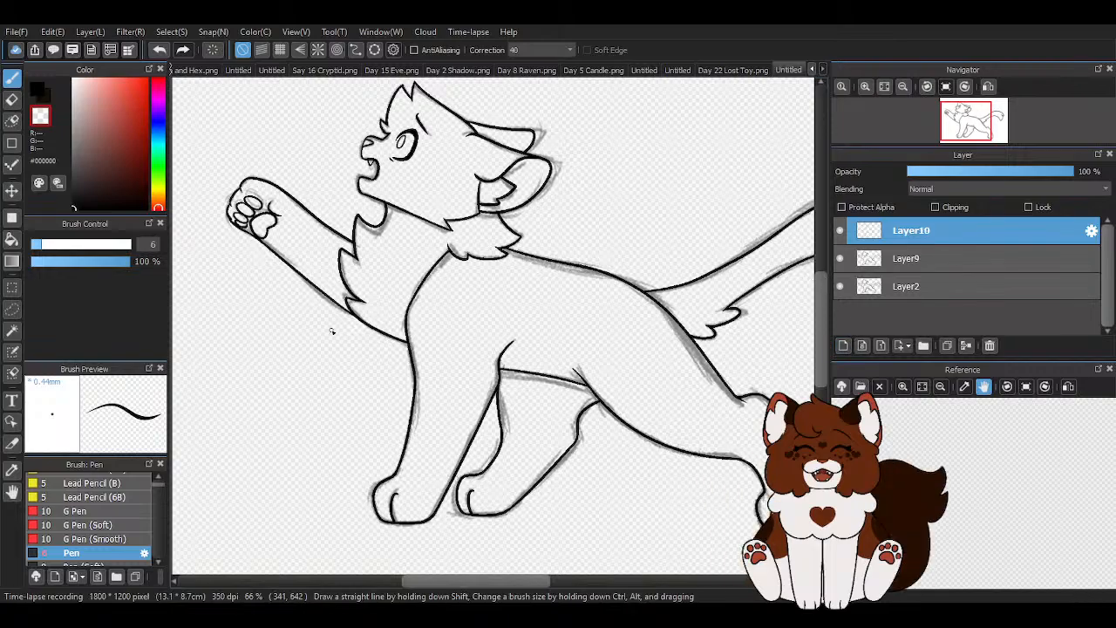
scroll(332, 330, "down", 2)
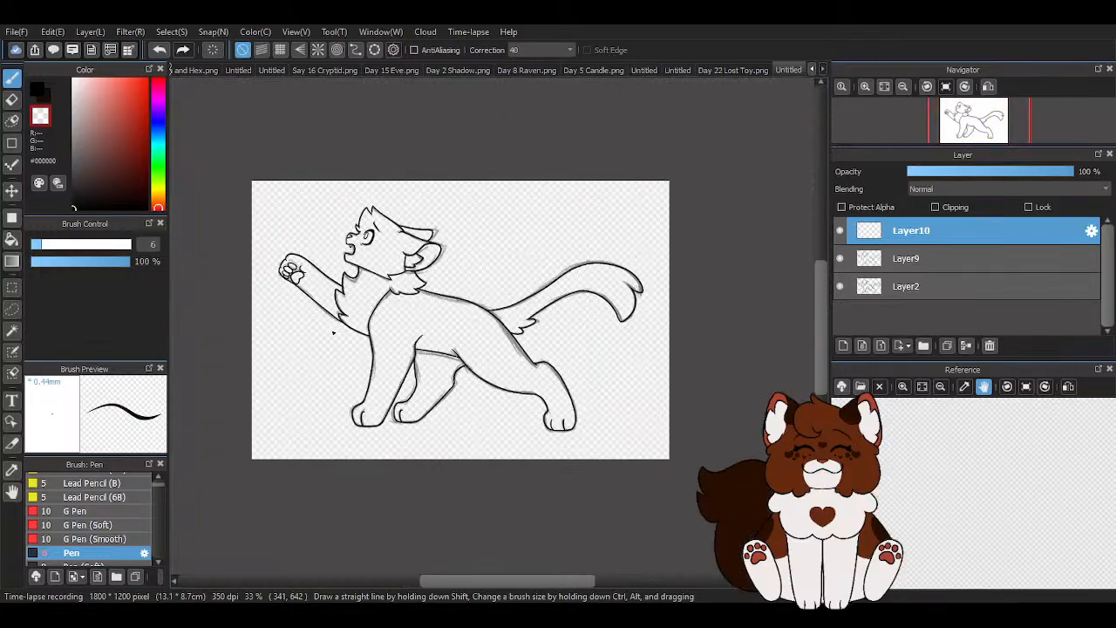
left_click(840, 287)
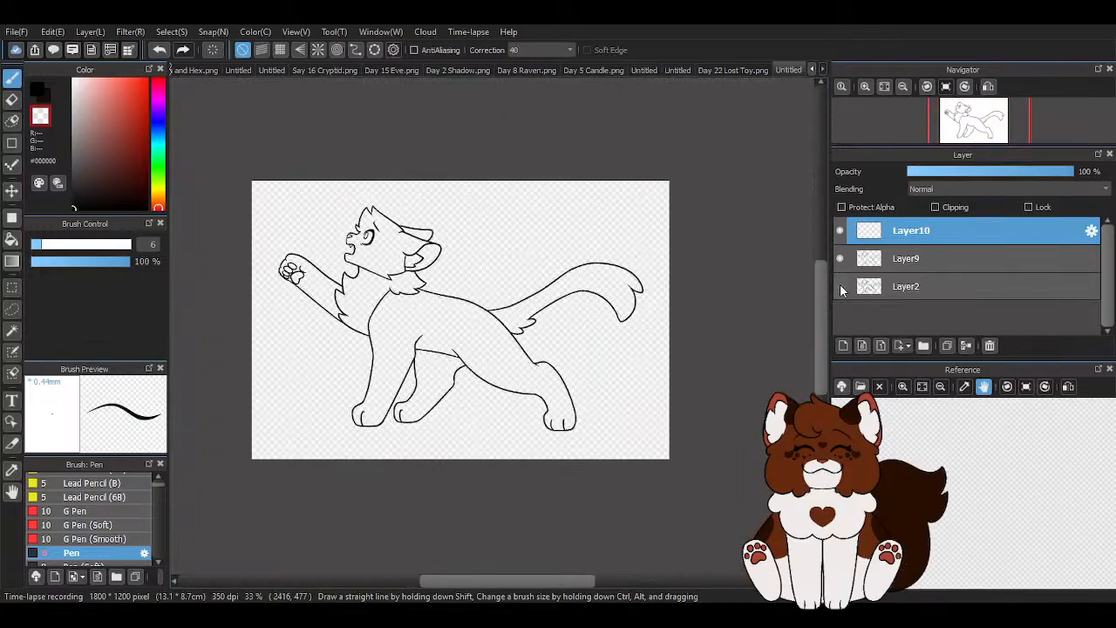
- Set up the Pencil (Rough) brush with the red colour #C62E1F for working around the cat's head
left_click(36, 90)
scroll(83, 506, "up", 2)
left_click(73, 491)
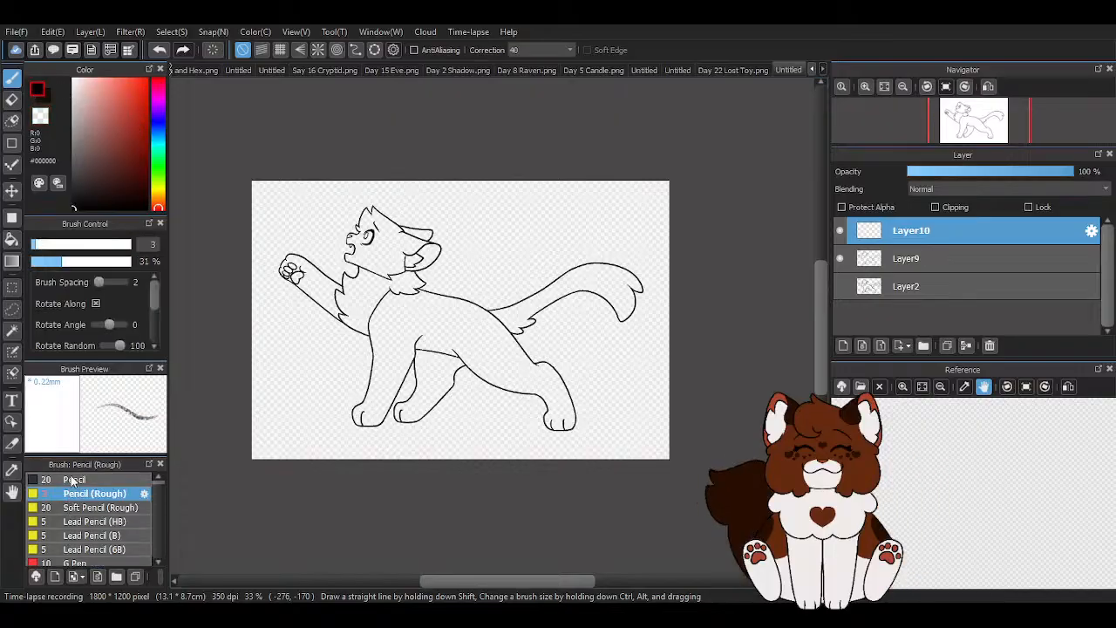
left_click(136, 108)
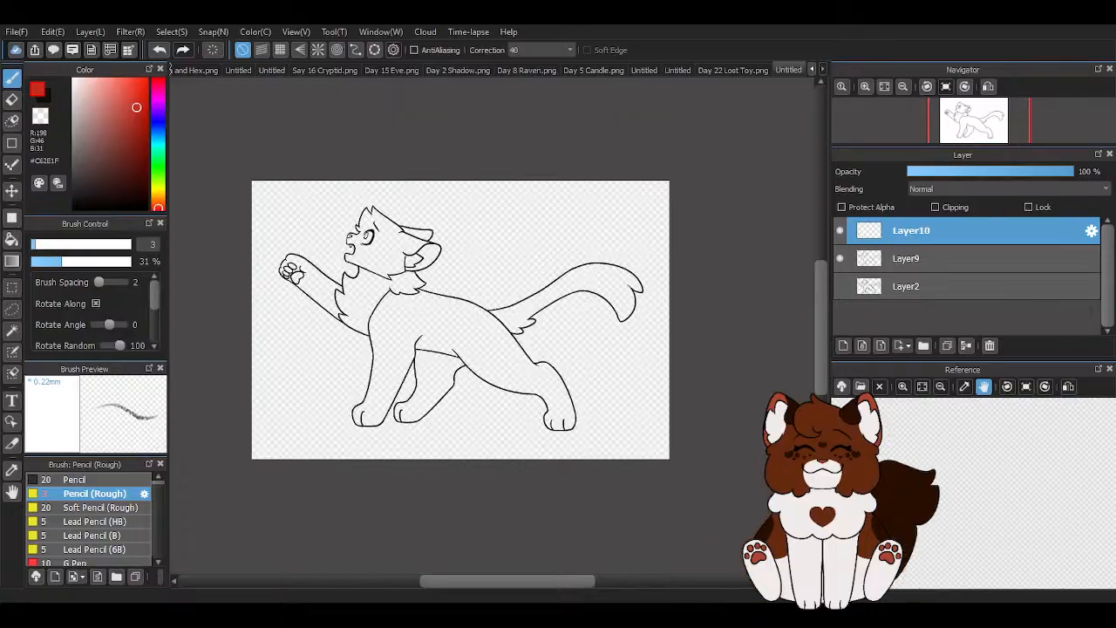
scroll(388, 252, "up", 3)
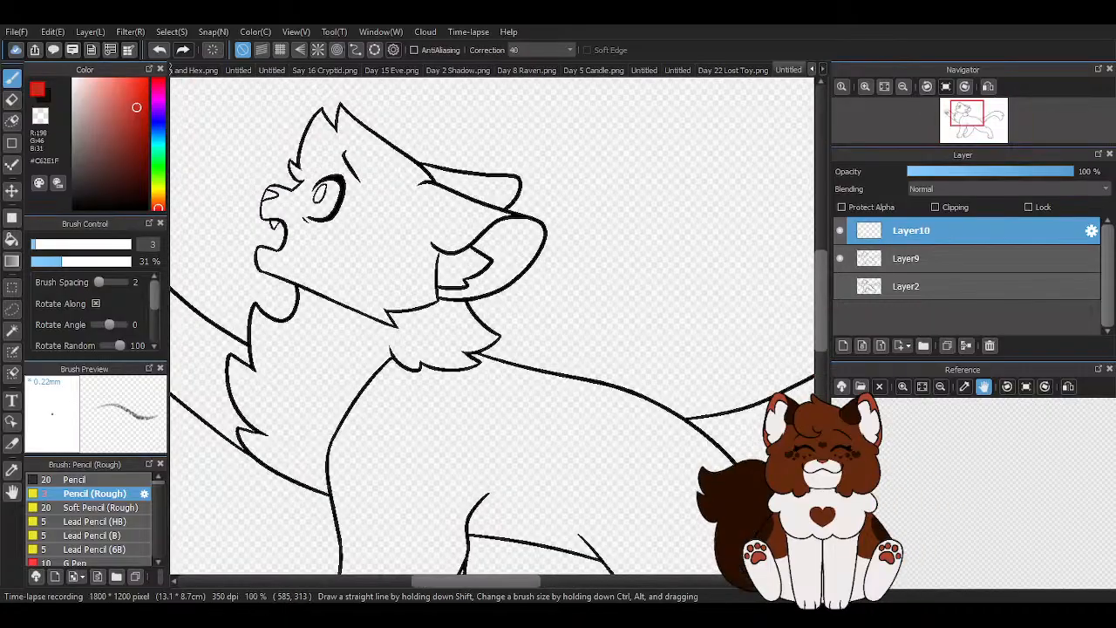
- Look over the whole cat line art at several zoom levels before sketching on it
scroll(431, 171, "down", 3)
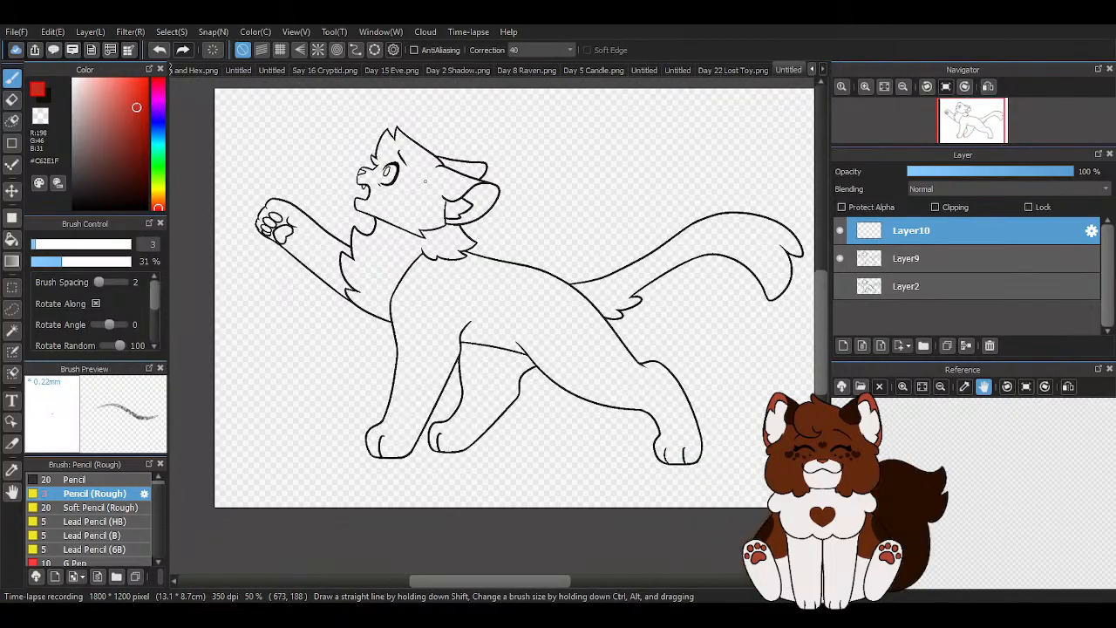
scroll(431, 172, "down", 1)
scroll(406, 201, "down", 1)
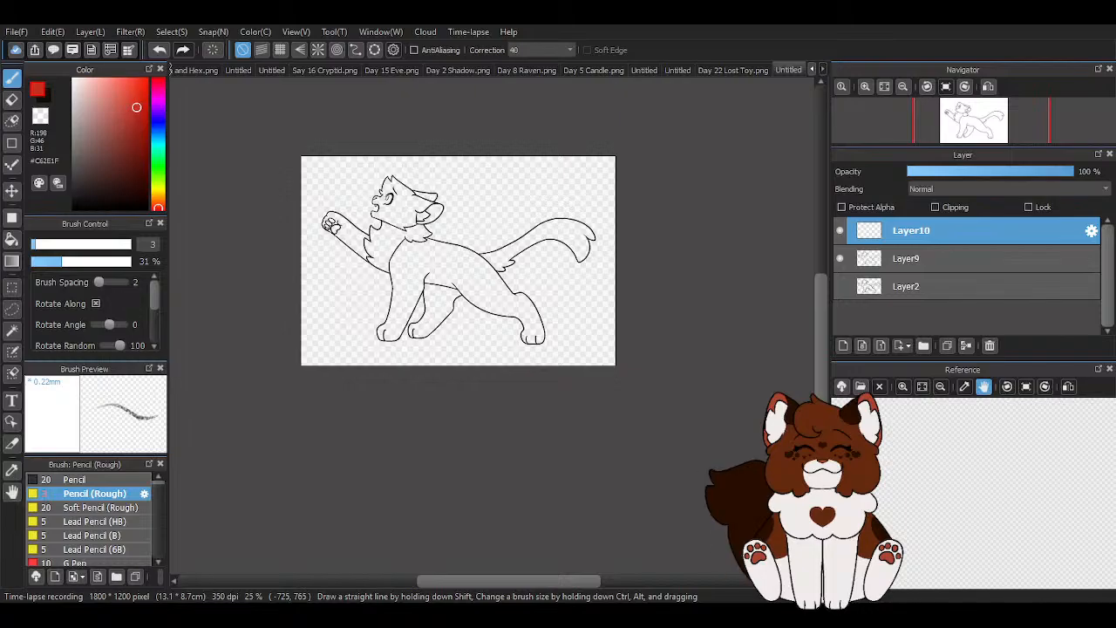
scroll(462, 172, "up", 3)
scroll(450, 198, "down", 1)
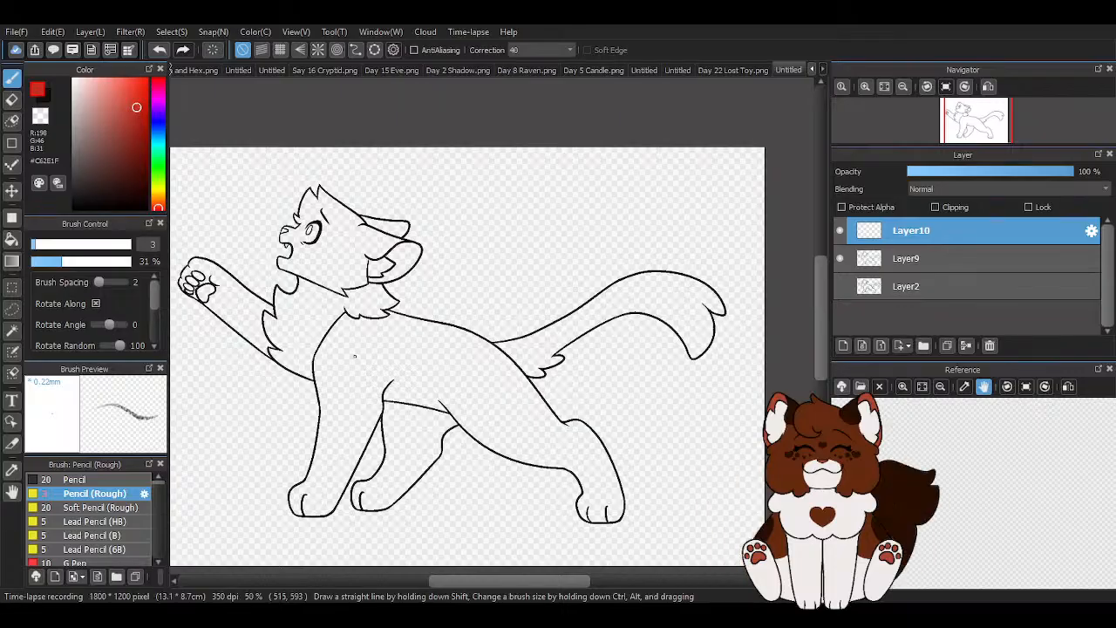
scroll(402, 208, "down", 1)
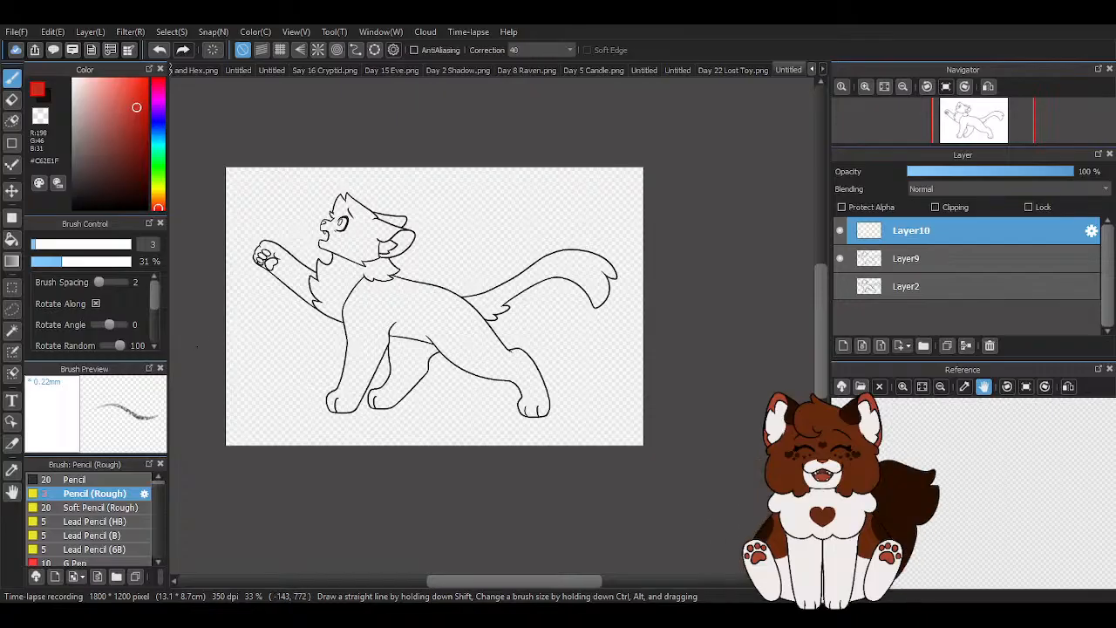
scroll(606, 354, "up", 1)
scroll(606, 354, "down", 1)
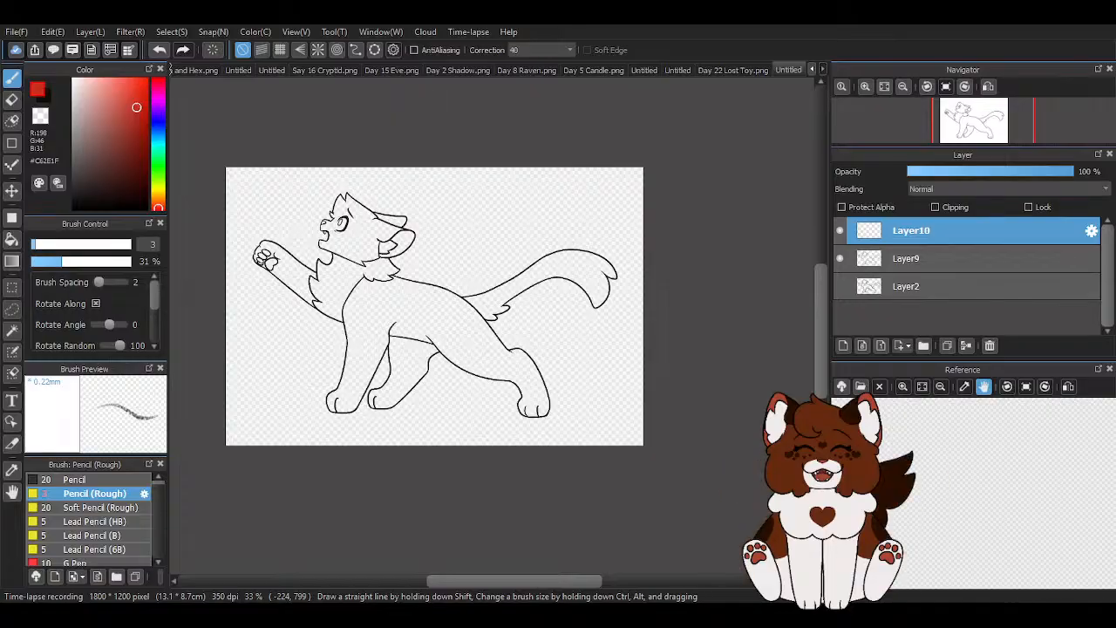
- Sketch a flower of loose overlapping petals in red at the base of the cat's far ear
scroll(359, 196, "up", 4)
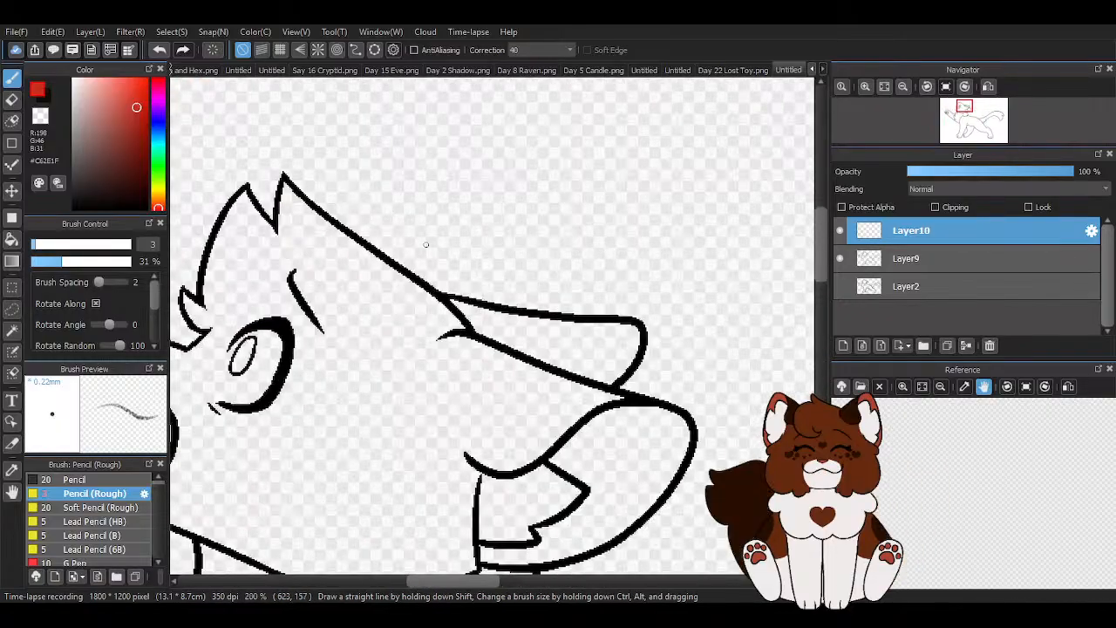
scroll(440, 238, "down", 1)
scroll(465, 253, "up", 1)
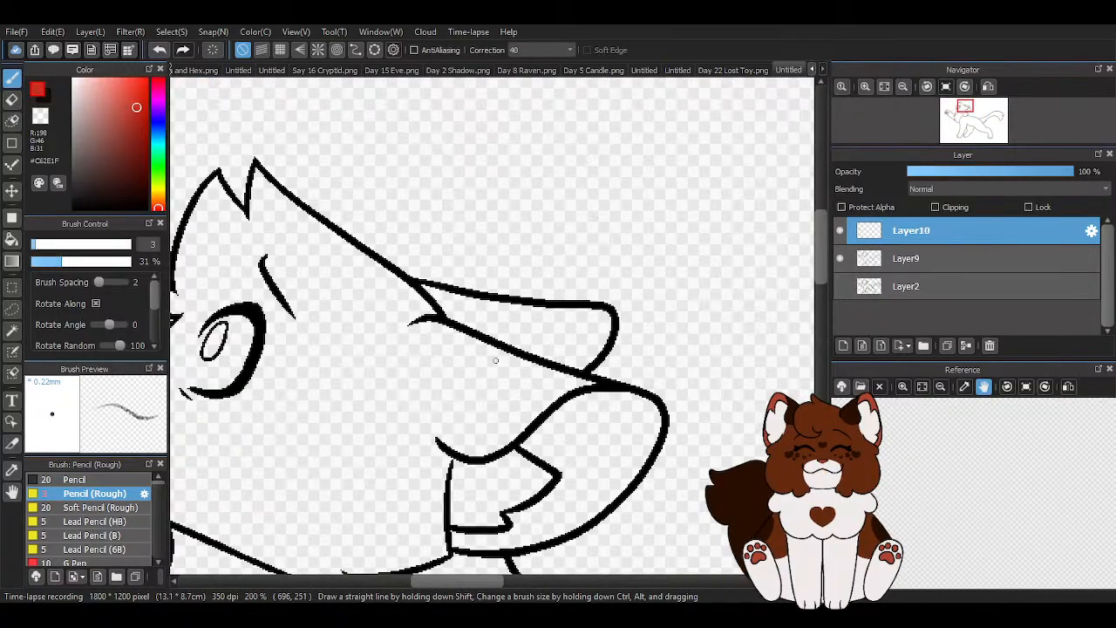
left_click_drag(510, 339, 483, 291)
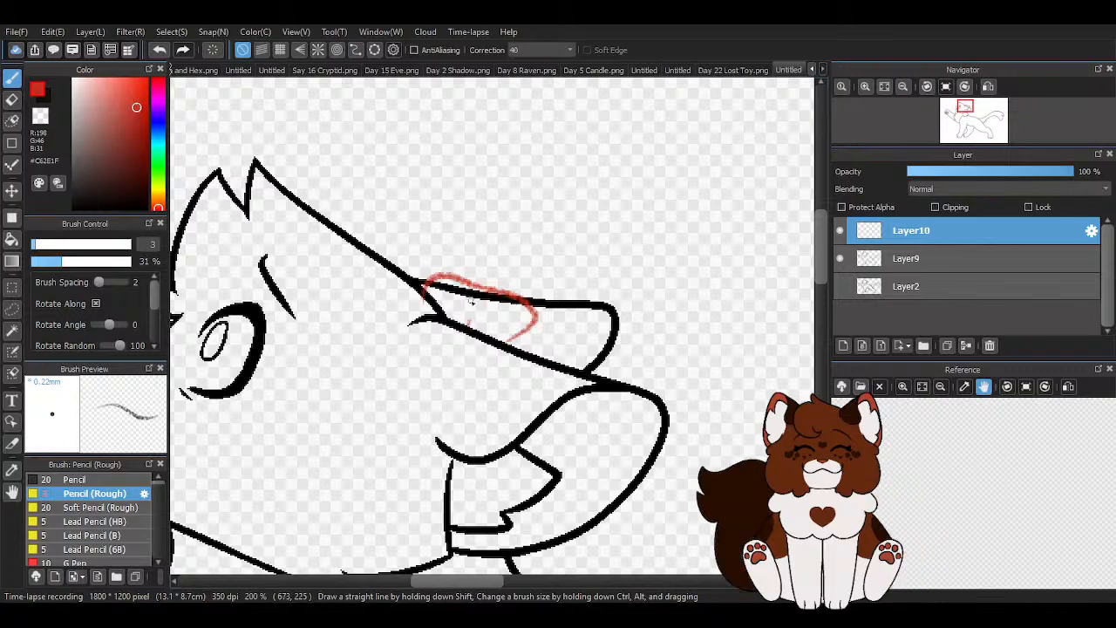
left_click_drag(470, 319, 362, 278)
mouse_move(494, 274)
left_mouse_down()
mouse_move(449, 239)
mouse_move(381, 245)
left_mouse_up()
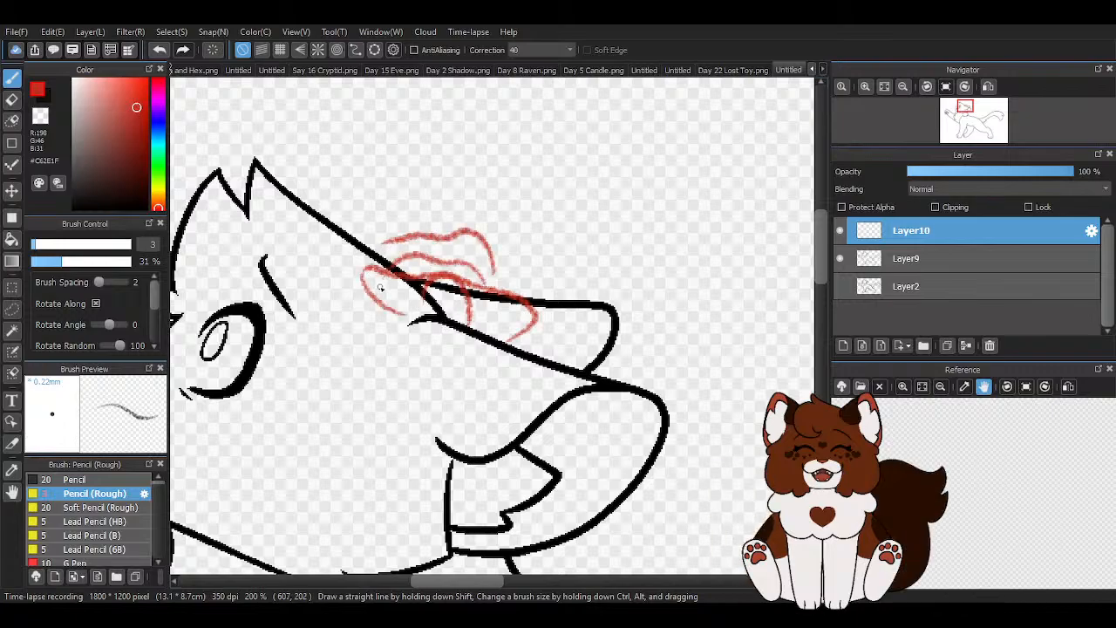
mouse_move(493, 266)
left_mouse_down()
mouse_move(525, 265)
mouse_move(520, 309)
left_mouse_up()
left_click_drag(377, 244, 361, 259)
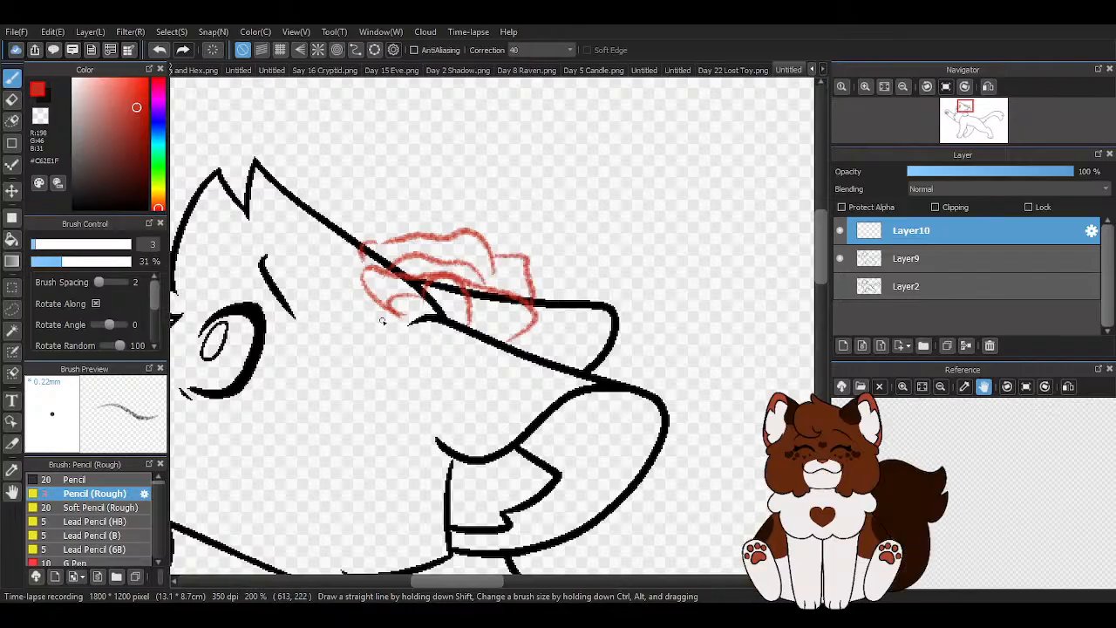
- Add outer petals to the red flower on the side facing the cat's forehead and rework its existing petal outlines
scroll(359, 352, "down", 3)
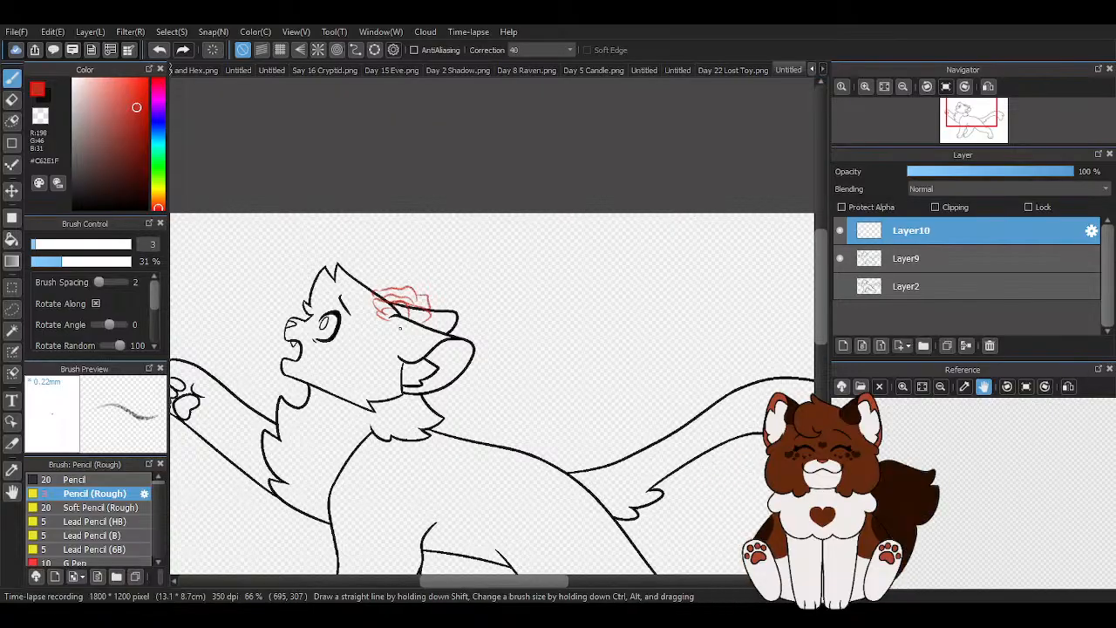
scroll(402, 332, "up", 4)
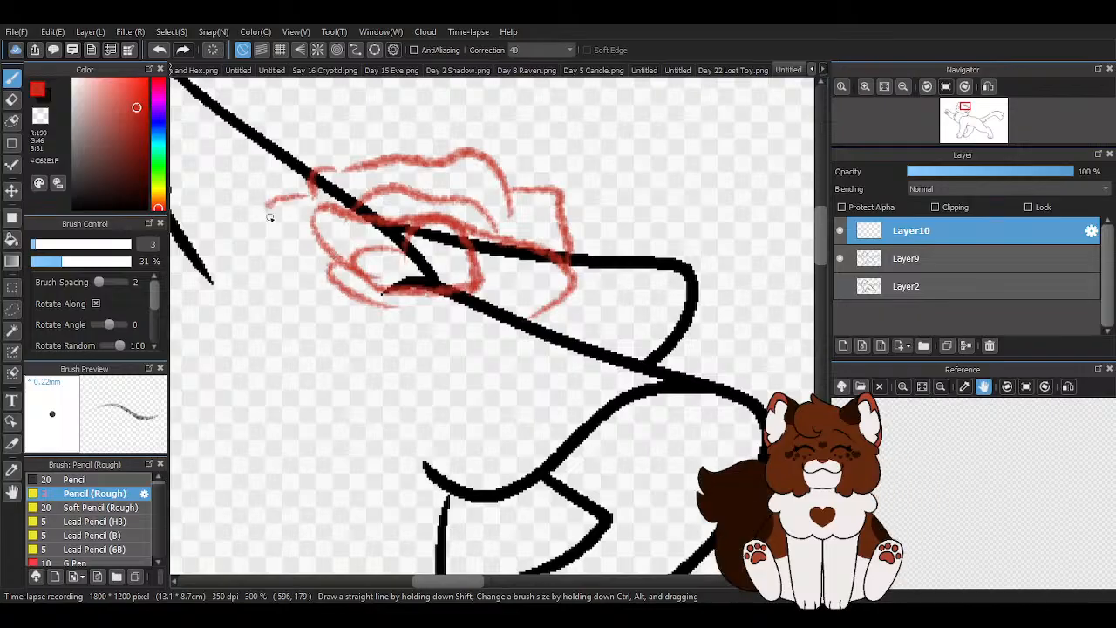
scroll(351, 265, "down", 5)
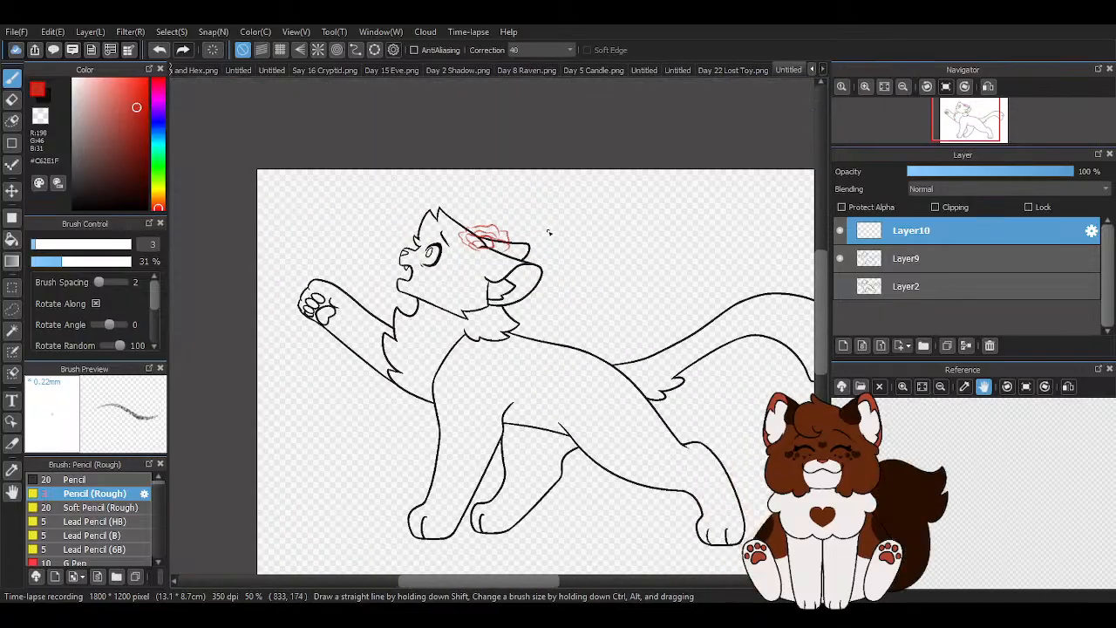
scroll(518, 240, "up", 5)
mouse_move(333, 216)
left_mouse_down()
mouse_move(460, 238)
mouse_move(433, 298)
left_mouse_up()
scroll(426, 245, "down", 4)
scroll(378, 247, "up", 3)
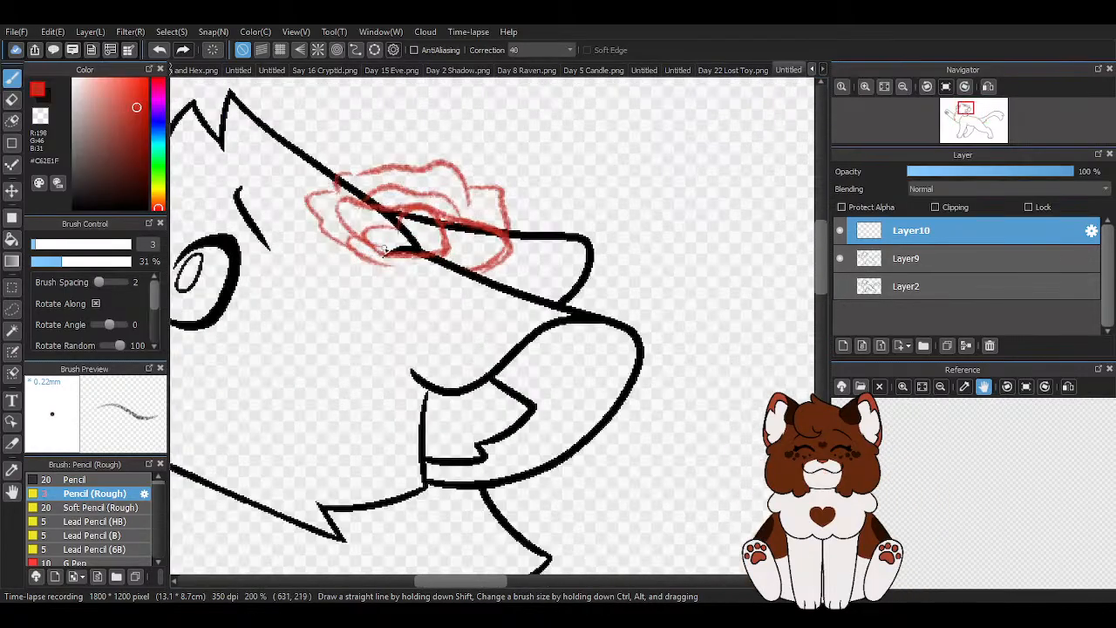
- Erase the stray line under the flower's lower petals with the transparent colour and return to the red #C62E1F
key("z")
mouse_move(390, 268)
left_mouse_down()
mouse_move(456, 256)
mouse_move(354, 270)
mouse_move(331, 259)
mouse_move(342, 256)
mouse_move(326, 229)
mouse_move(338, 252)
left_mouse_up()
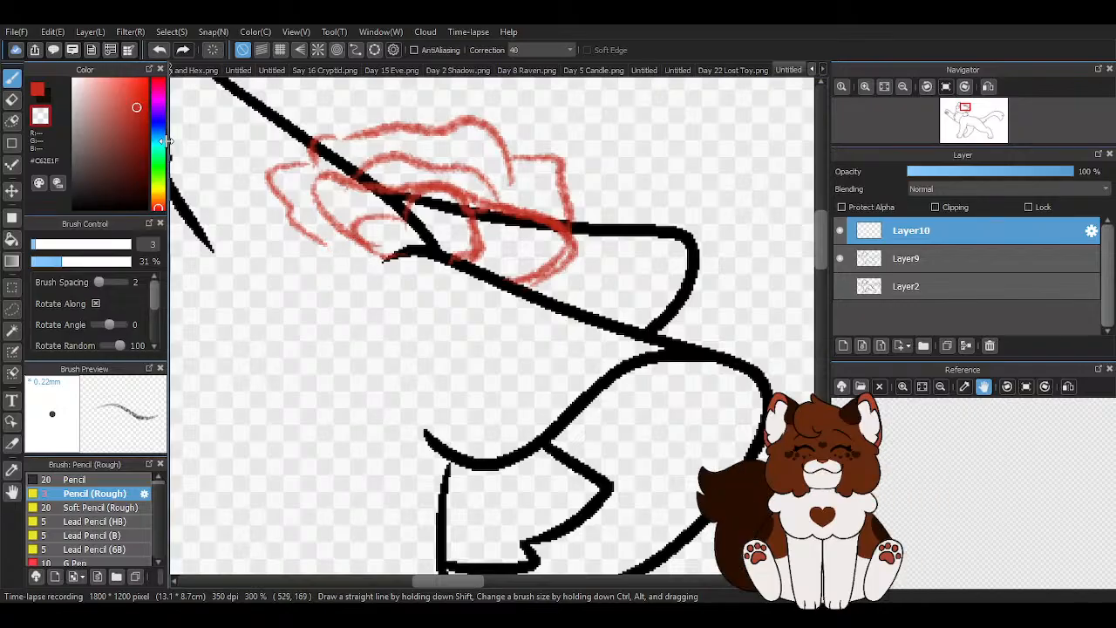
left_click(40, 92)
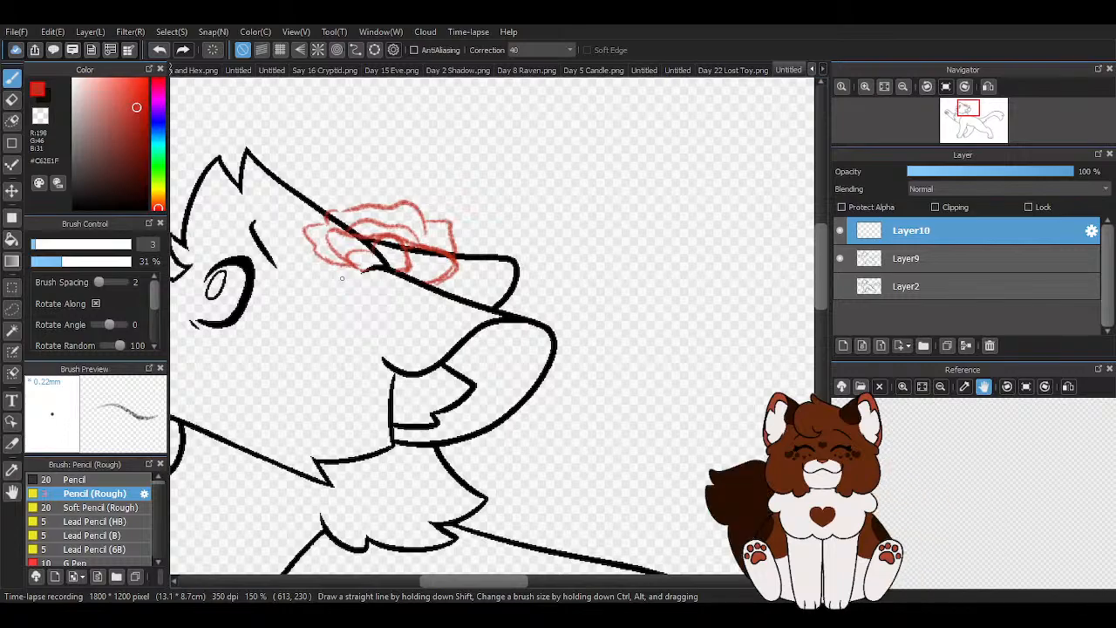
- Darken the flower's inner petal lines and add a small curved petal on its lower edge beside the ear
scroll(419, 240, "down", 4)
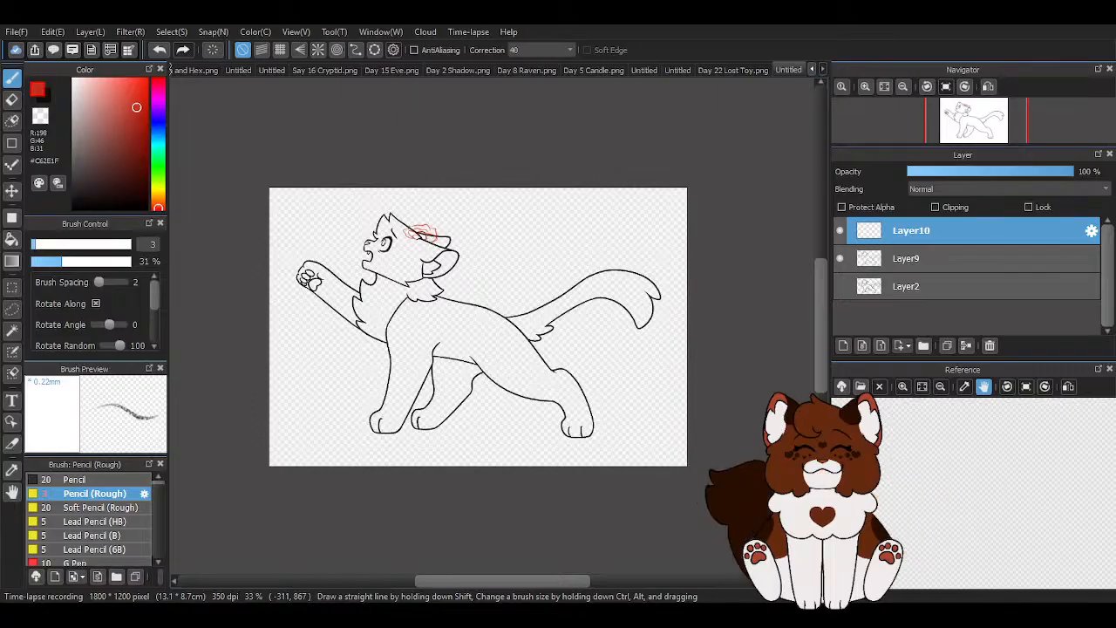
scroll(384, 252, "up", 5)
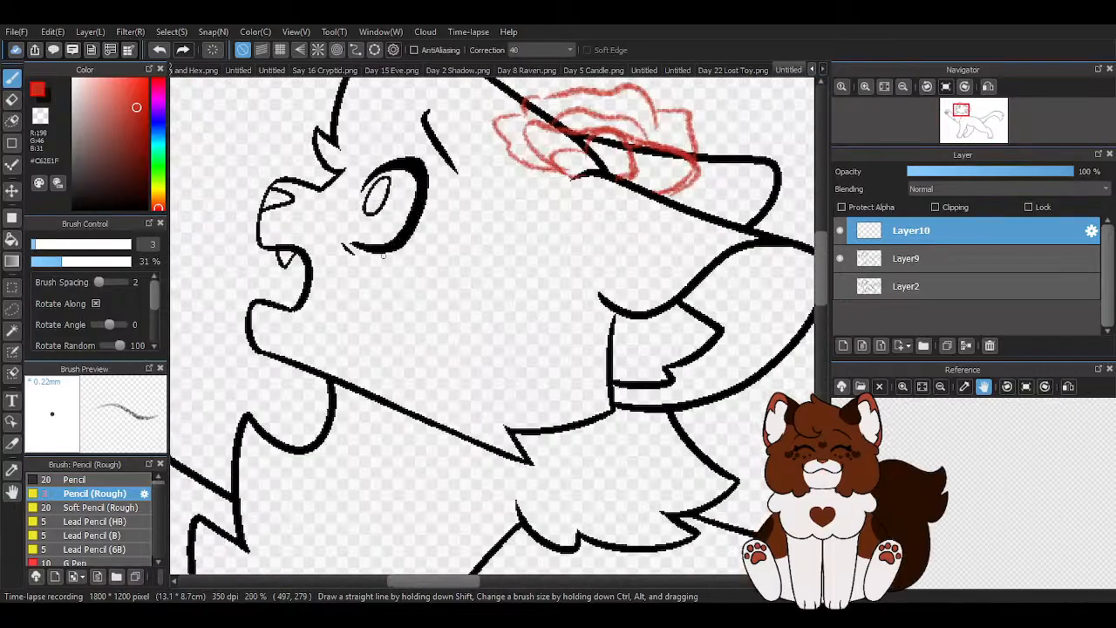
scroll(383, 251, "down", 4)
scroll(436, 218, "up", 6)
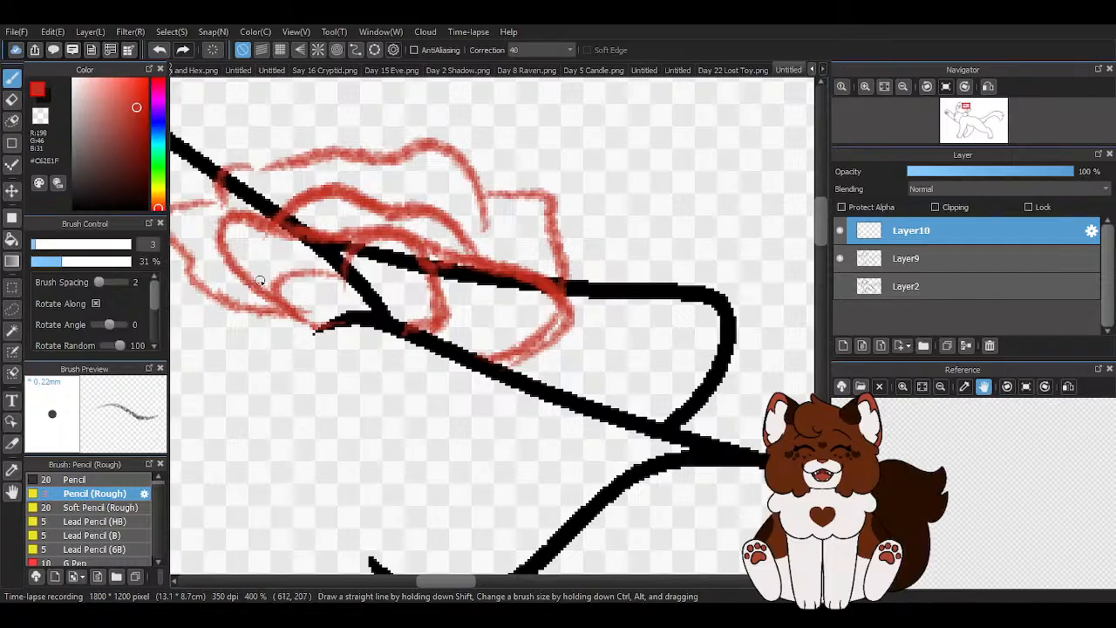
left_click_drag(287, 277, 328, 328)
mouse_move(411, 330)
left_mouse_down()
mouse_move(443, 297)
mouse_move(399, 236)
left_mouse_up()
mouse_move(446, 293)
left_mouse_down()
mouse_move(452, 346)
mouse_move(434, 353)
mouse_move(435, 339)
mouse_move(432, 350)
mouse_move(458, 345)
mouse_move(444, 295)
left_mouse_up()
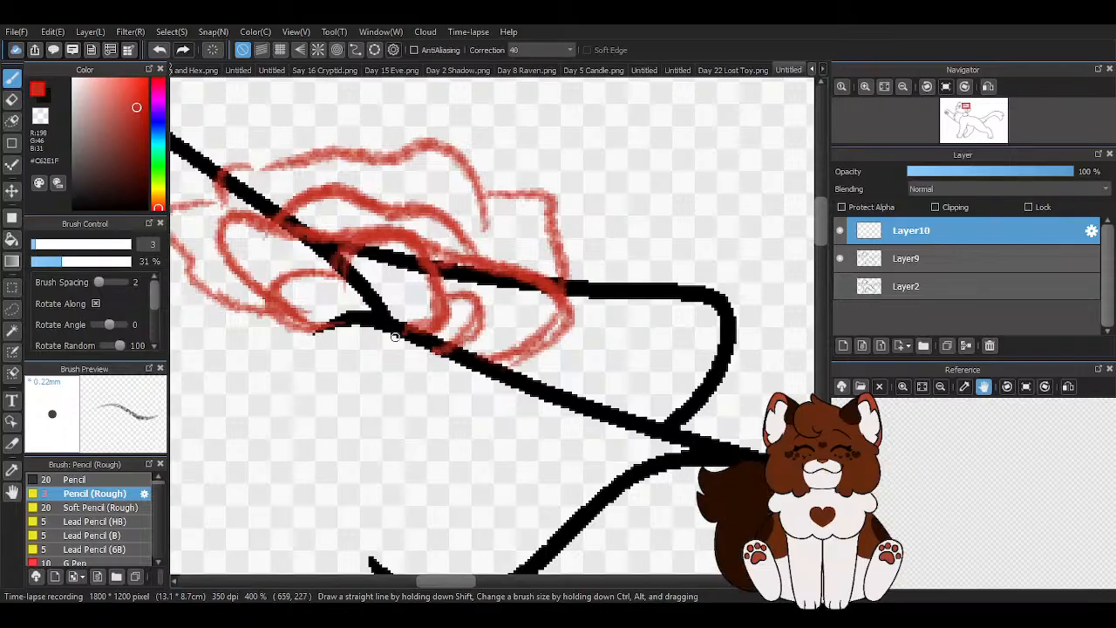
scroll(396, 335, "down", 4)
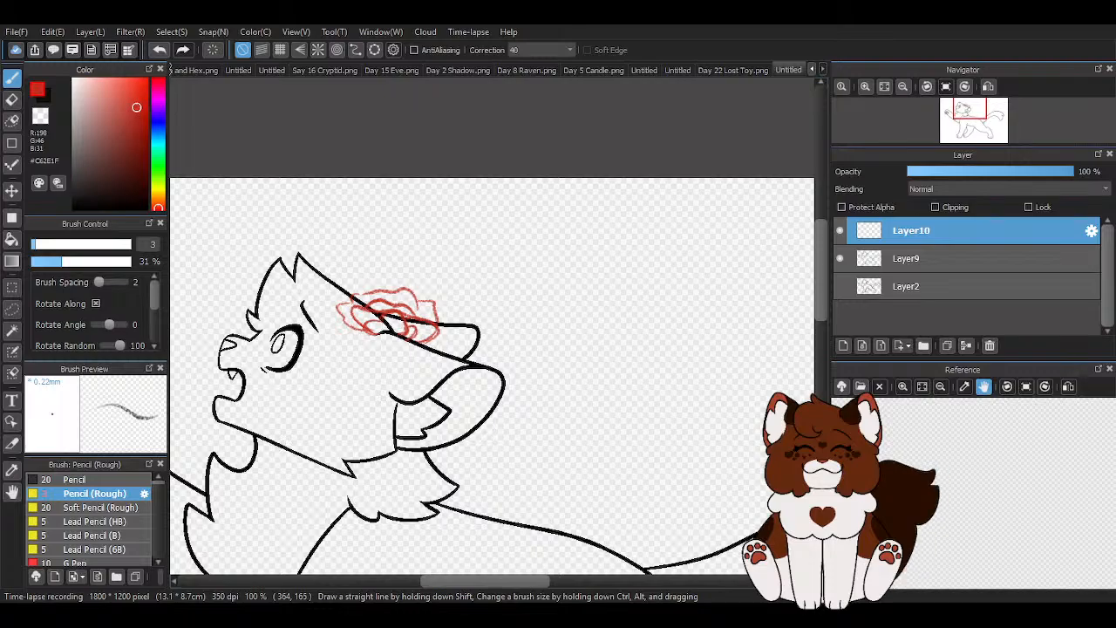
- Draw a separate rounded petal shape with a notched lower edge in red on the cat's cheek
scroll(517, 218, "down", 1)
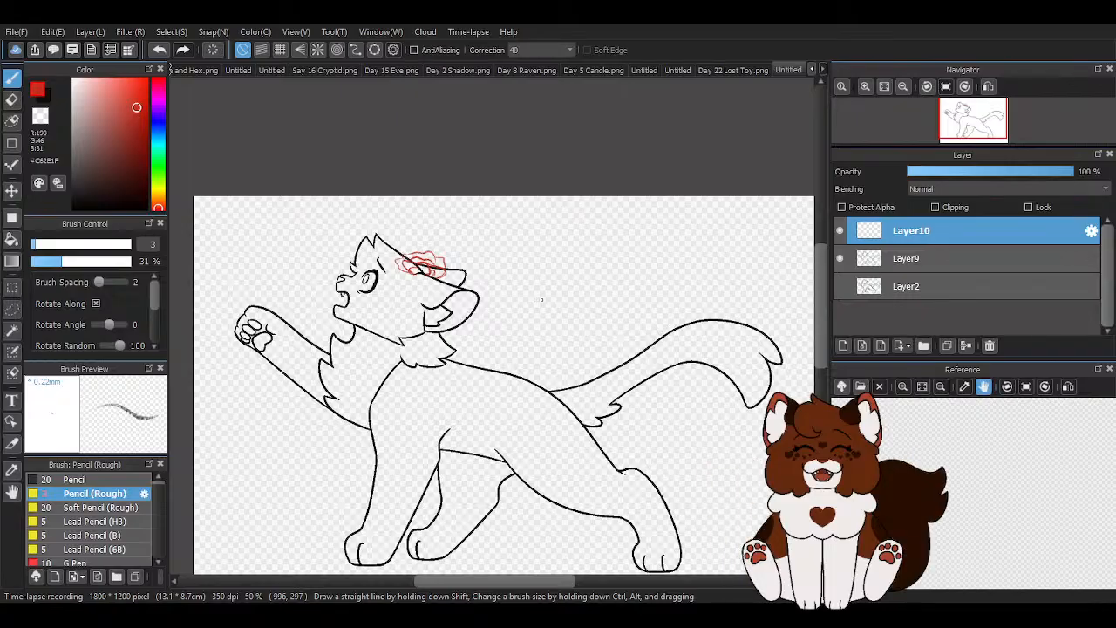
scroll(540, 300, "down", 1)
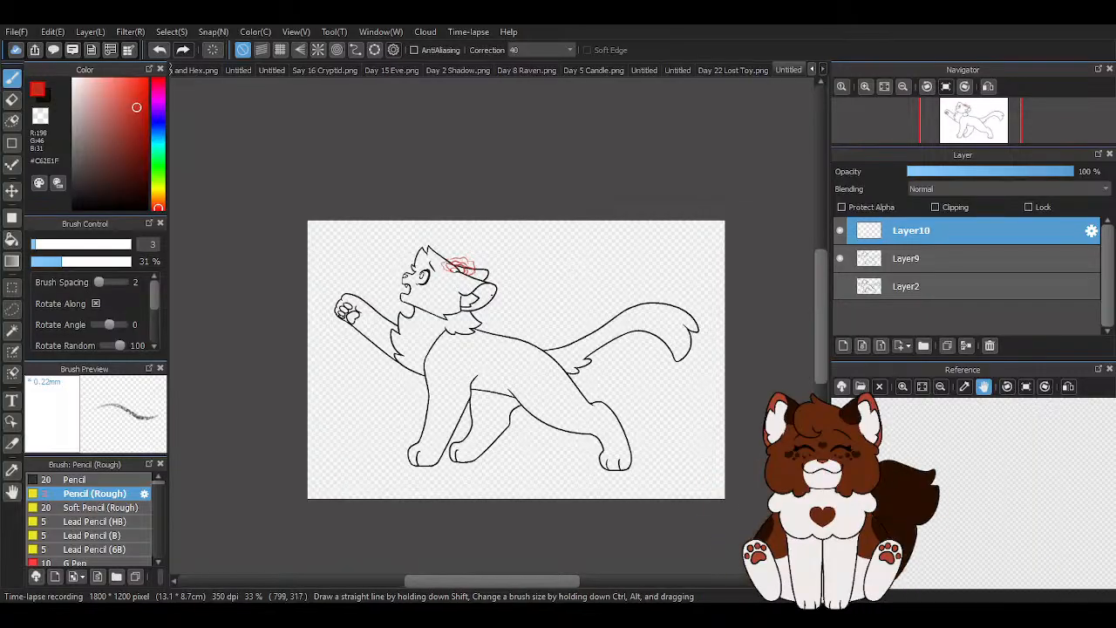
scroll(459, 279, "up", 5)
scroll(351, 224, "down", 5)
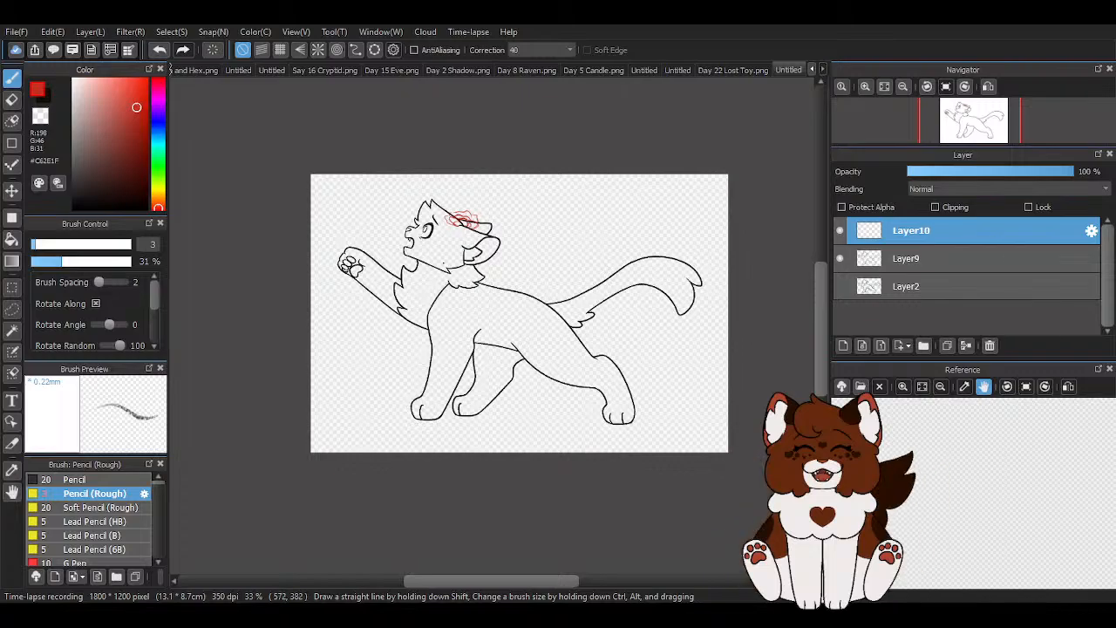
scroll(455, 252, "up", 5)
left_click_drag(486, 181, 508, 225)
scroll(475, 183, "up", 2)
mouse_move(480, 177)
left_mouse_down()
mouse_move(419, 304)
mouse_move(473, 307)
mouse_move(543, 220)
left_mouse_up()
left_click_drag(499, 181, 477, 181)
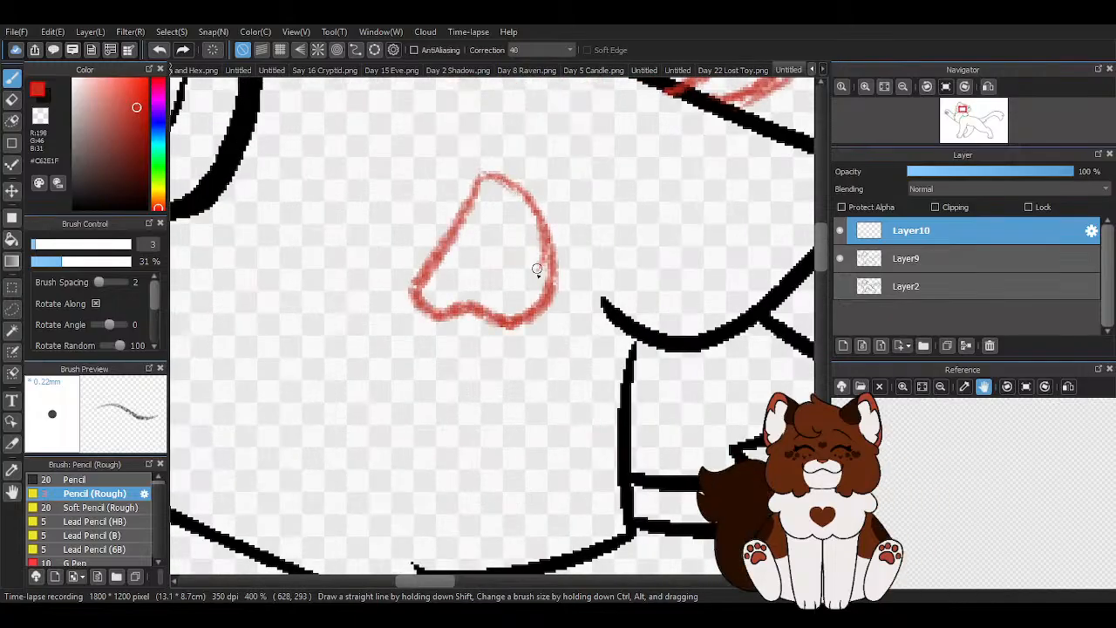
- Undo the extra stroke by the cheek petal and draw a smaller petal between it and the ear flower
scroll(526, 355, "down", 2)
scroll(550, 251, "up", 2)
mouse_move(527, 241)
left_mouse_down()
mouse_move(590, 308)
mouse_move(602, 236)
mouse_move(575, 240)
mouse_move(519, 225)
left_mouse_up()
left_click(160, 50)
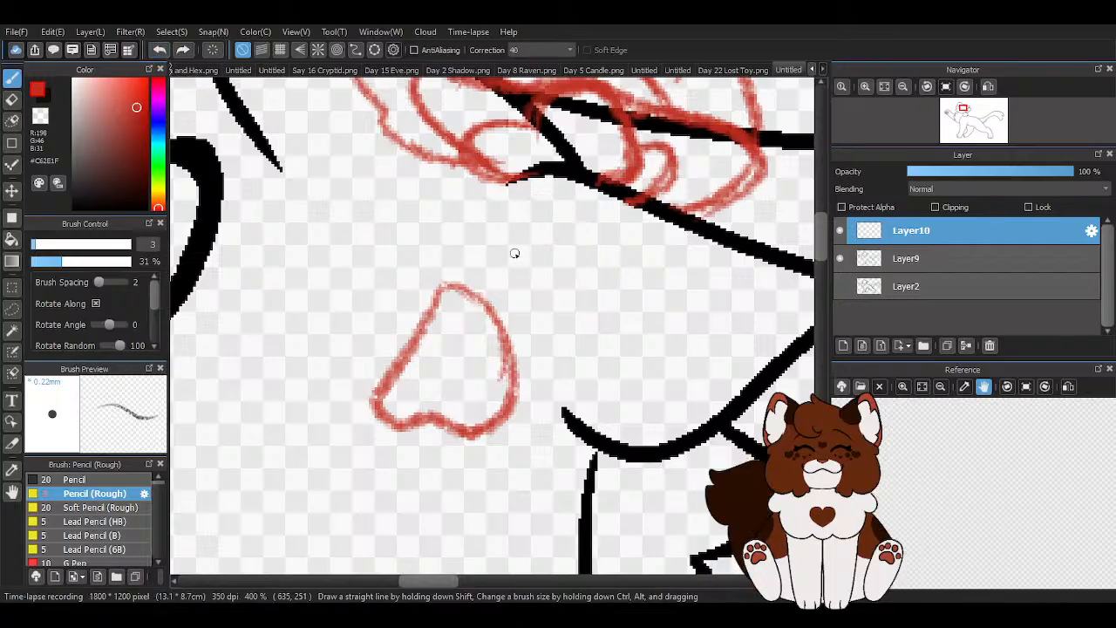
mouse_move(582, 281)
left_mouse_down()
mouse_move(584, 216)
mouse_move(508, 254)
left_mouse_up()
scroll(528, 257, "down", 3)
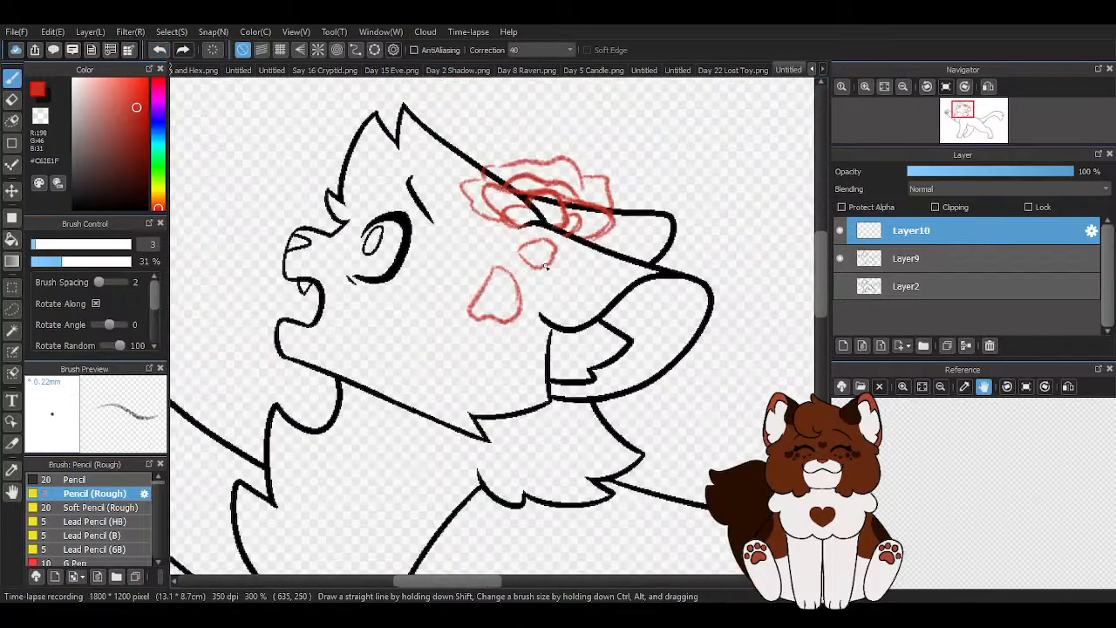
scroll(575, 281, "down", 1)
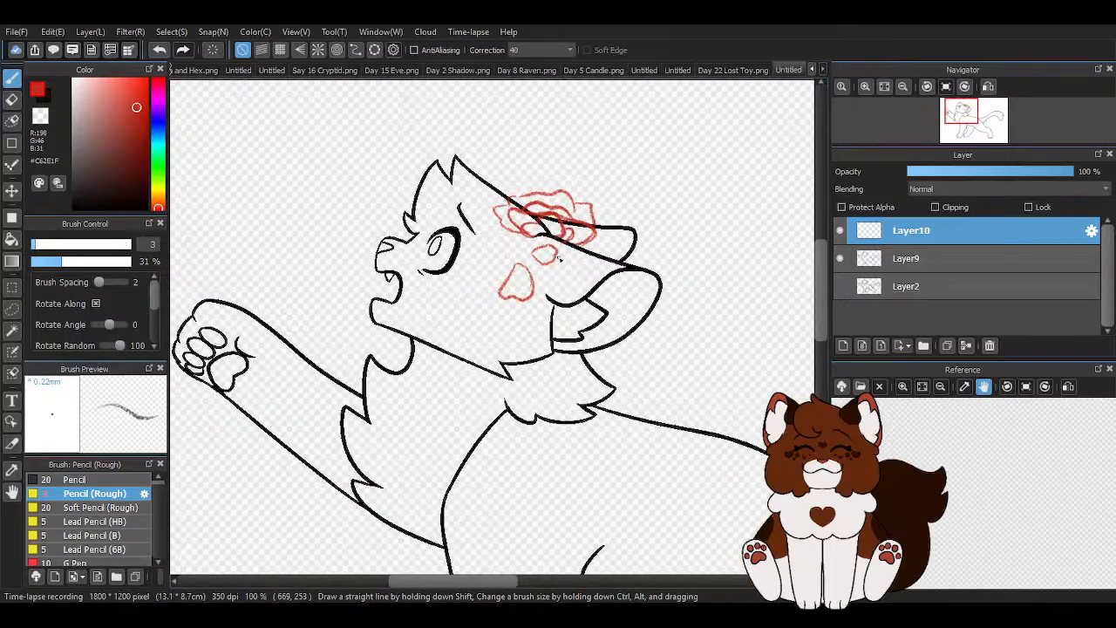
scroll(562, 257, "down", 4)
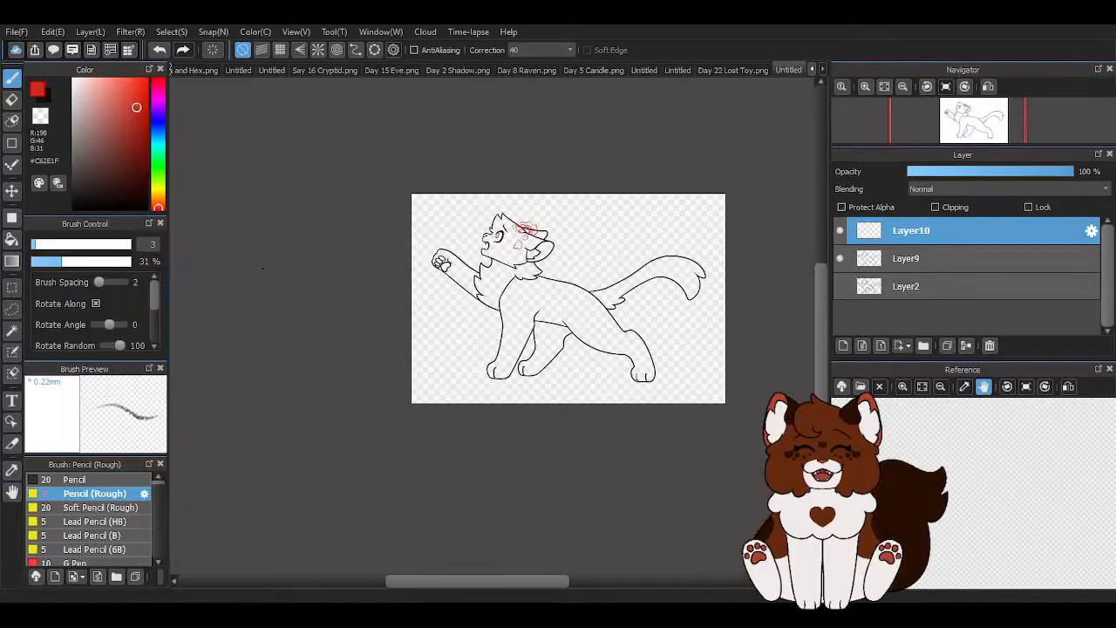
scroll(460, 240, "up", 4)
scroll(417, 235, "down", 4)
scroll(532, 292, "up", 2)
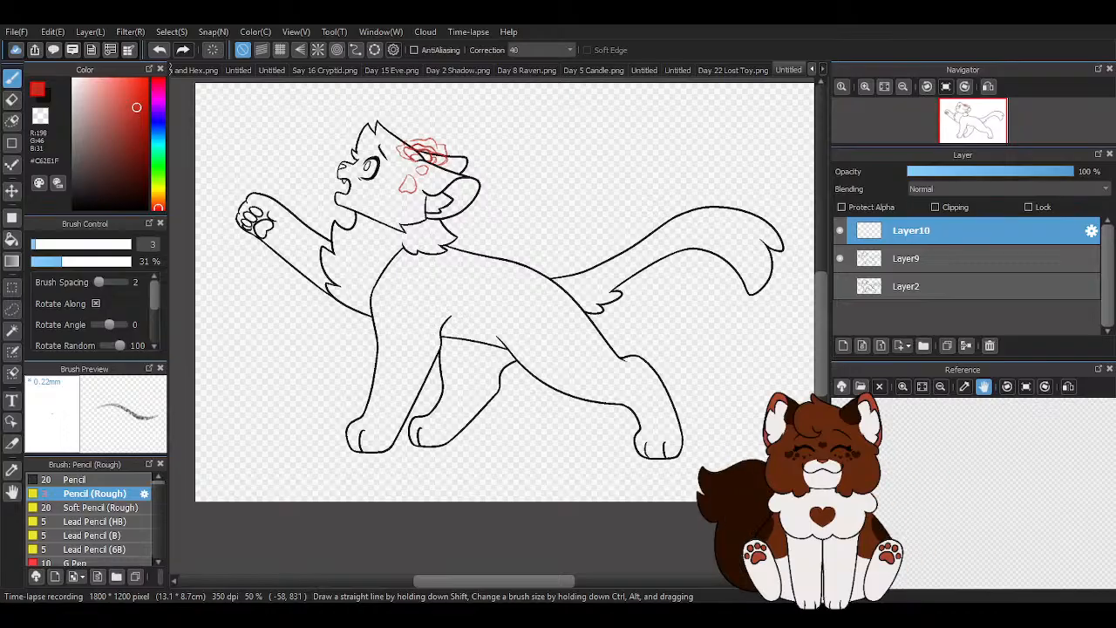
scroll(324, 197, "down", 1)
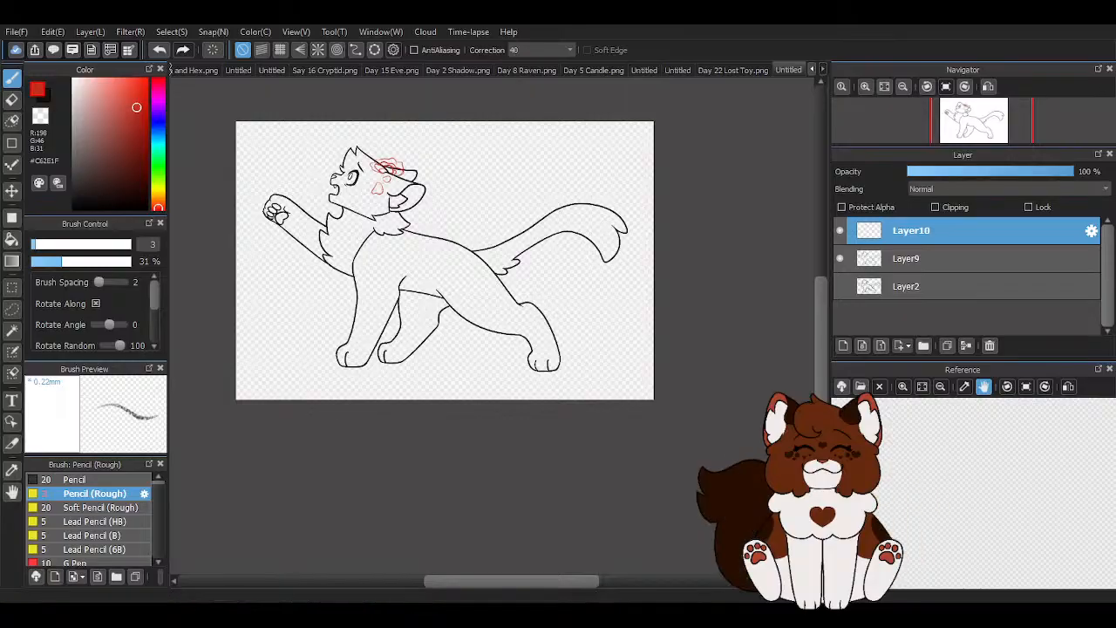
- Sketch a curved red stem rising from the base of the tail and bending toward the tail at its tip
scroll(492, 258, "up", 5)
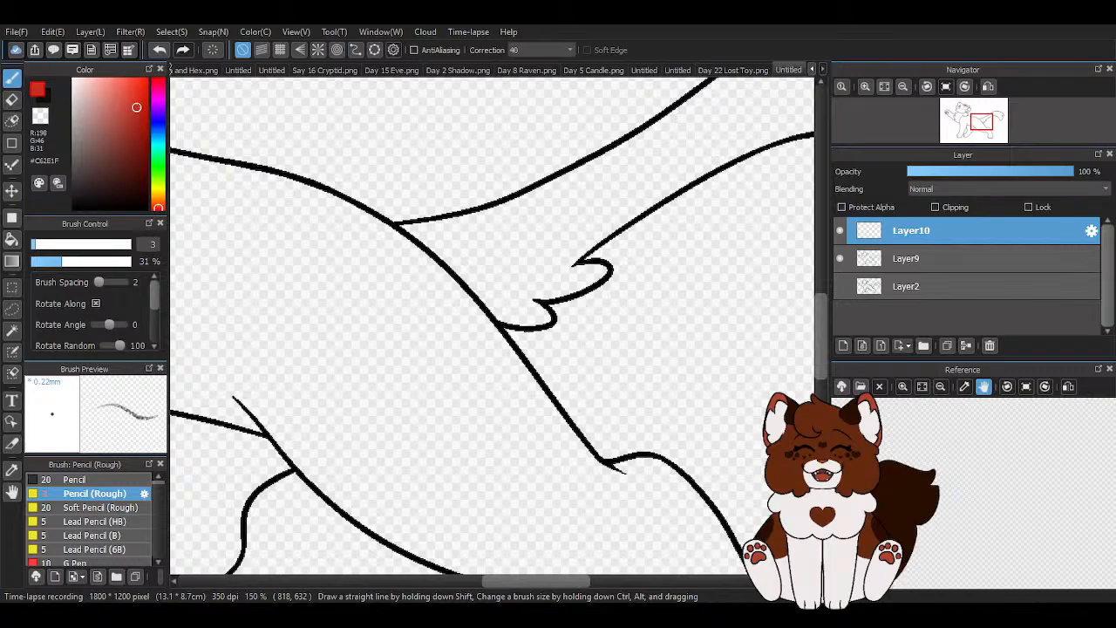
scroll(424, 302, "down", 2)
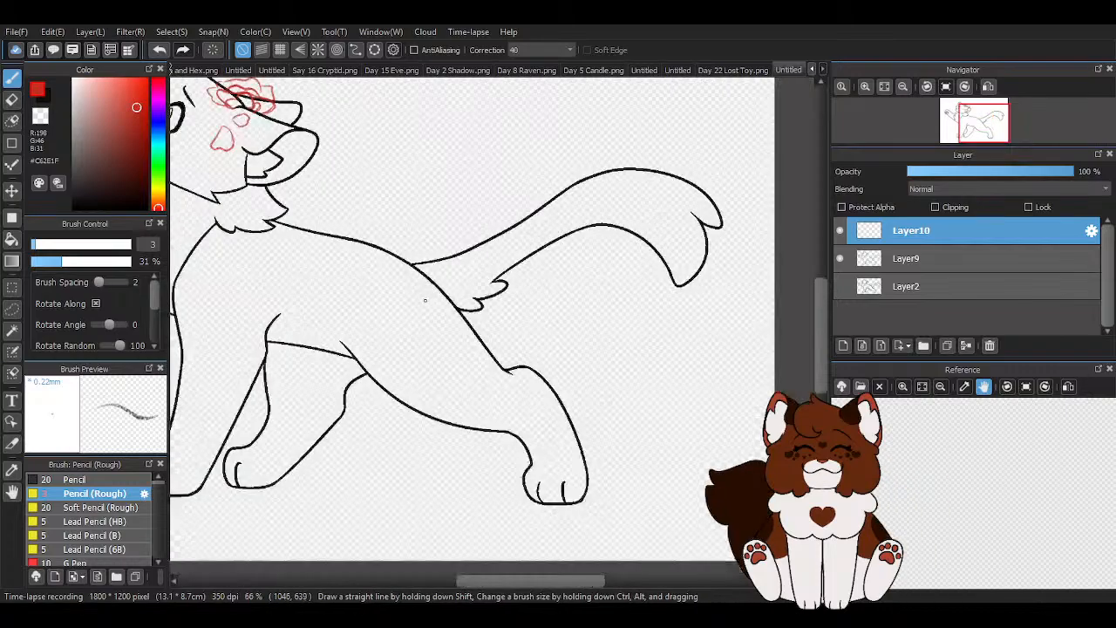
left_click_drag(409, 261, 406, 223)
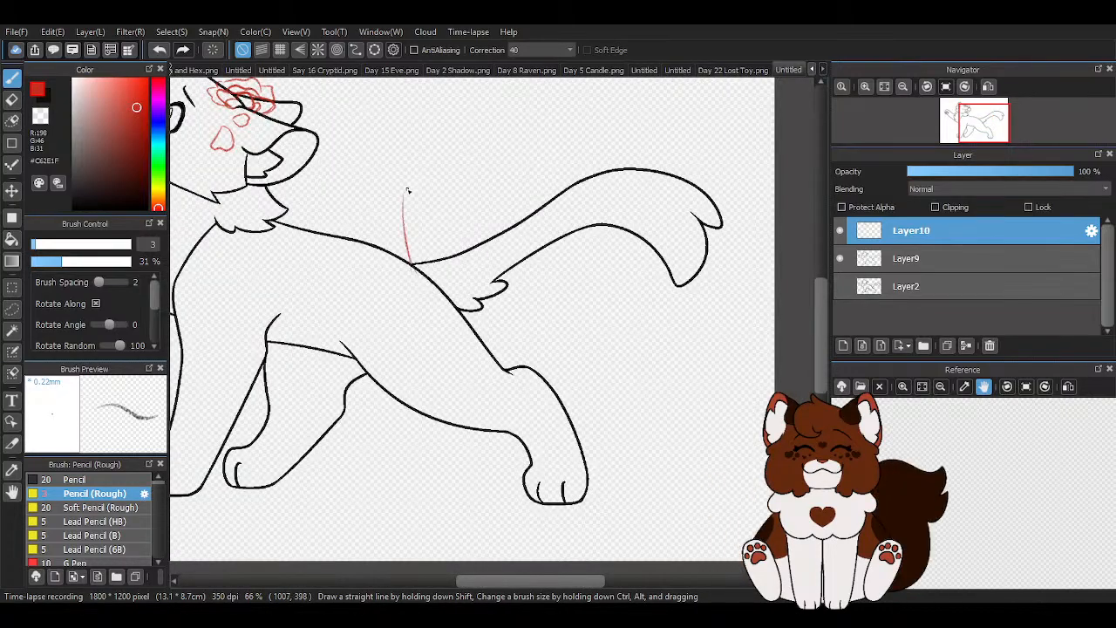
scroll(414, 194, "up", 1)
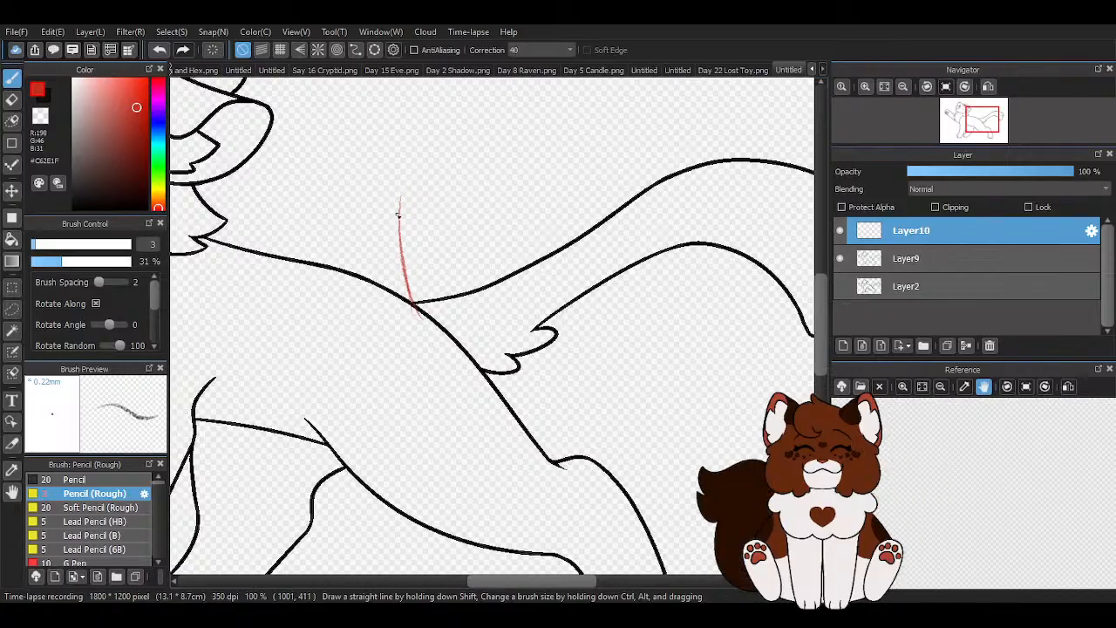
left_click_drag(400, 218, 432, 139)
left_click_drag(412, 292, 407, 190)
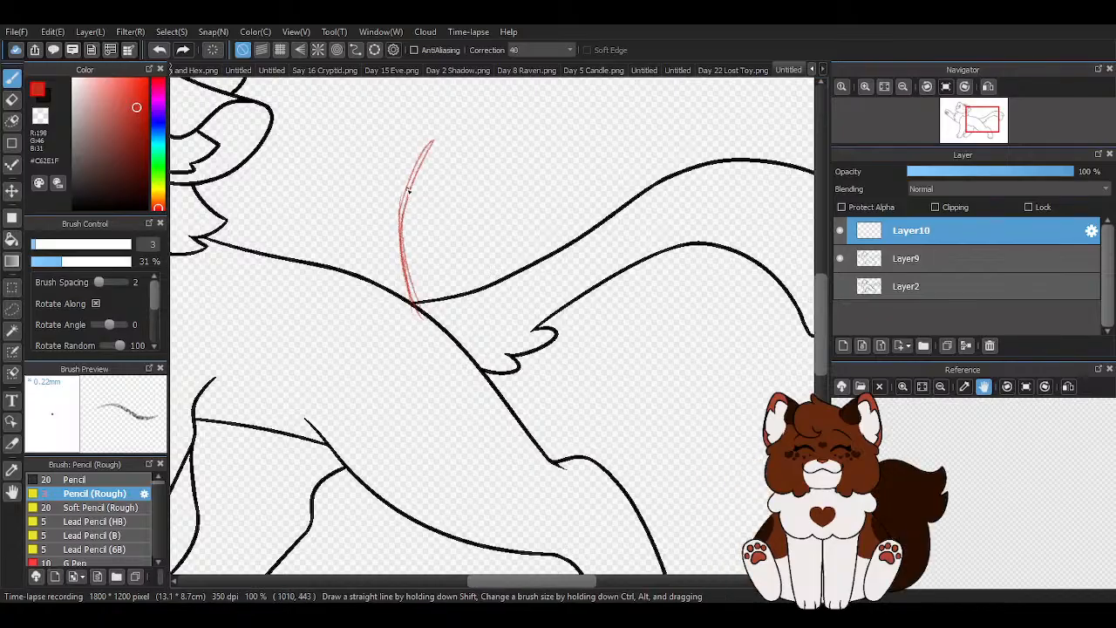
- Sketch a cluster of overlapping drooping petals hanging from the stem's tip, with a small extra petal against the stem
scroll(454, 144, "up", 1)
mouse_move(423, 141)
left_mouse_down()
mouse_move(506, 174)
mouse_move(449, 211)
left_mouse_up()
mouse_move(419, 156)
left_mouse_down()
mouse_move(449, 215)
mouse_move(438, 189)
mouse_move(469, 212)
left_mouse_up()
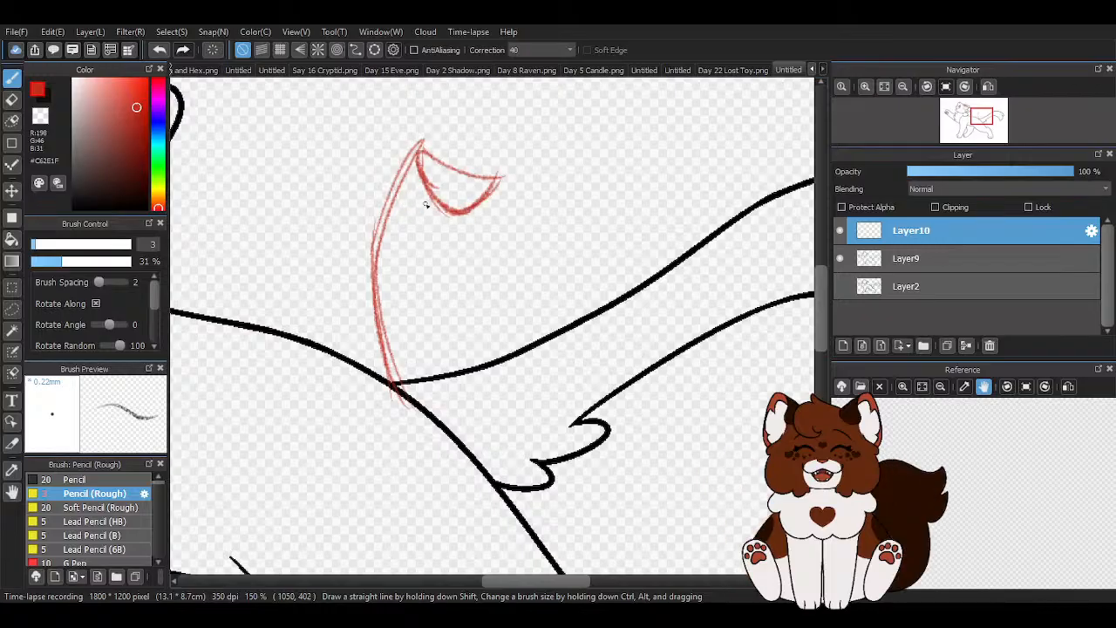
left_click_drag(420, 168, 421, 250)
mouse_move(407, 201)
left_mouse_down()
mouse_move(446, 255)
mouse_move(462, 213)
left_mouse_up()
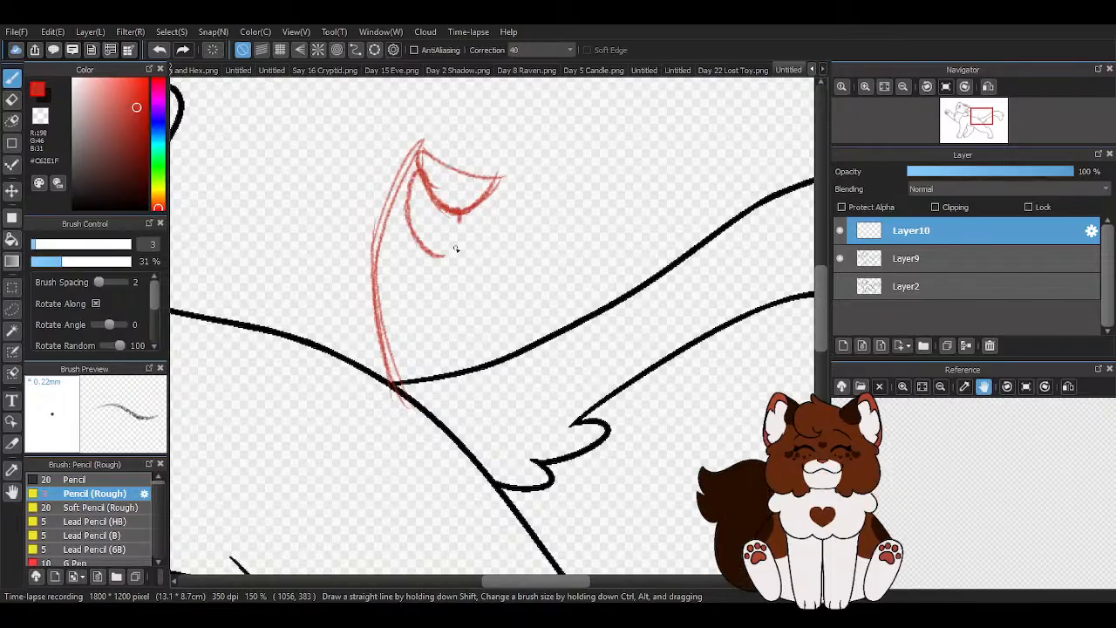
scroll(384, 287, "up", 1)
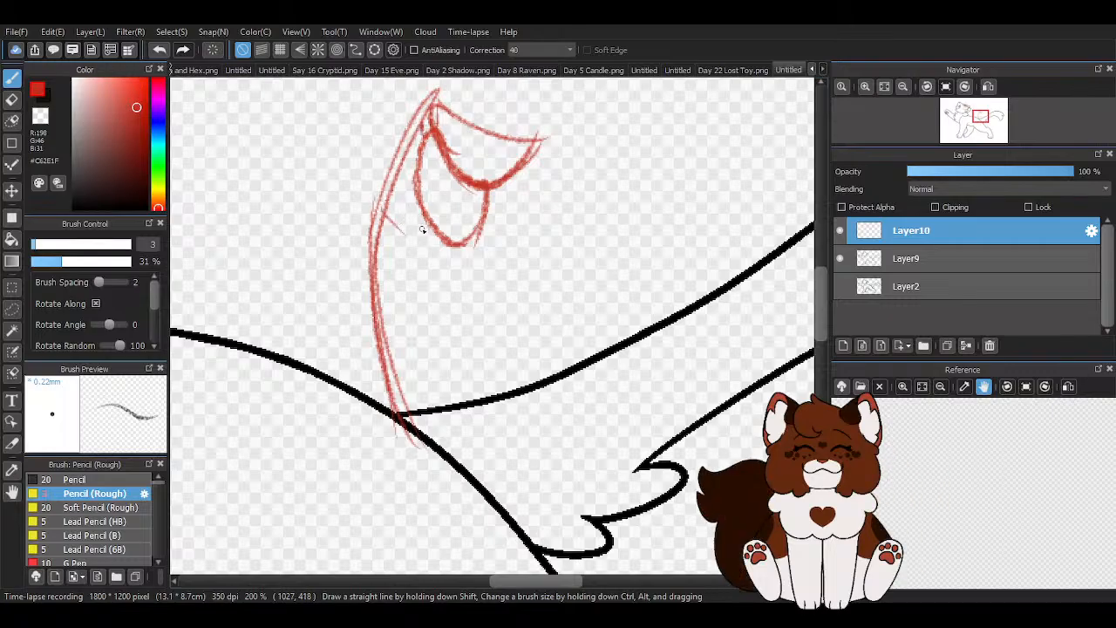
mouse_move(399, 230)
left_mouse_down()
mouse_move(433, 246)
mouse_move(482, 245)
left_mouse_up()
mouse_move(447, 285)
left_mouse_down()
mouse_move(410, 229)
mouse_move(402, 247)
left_mouse_up()
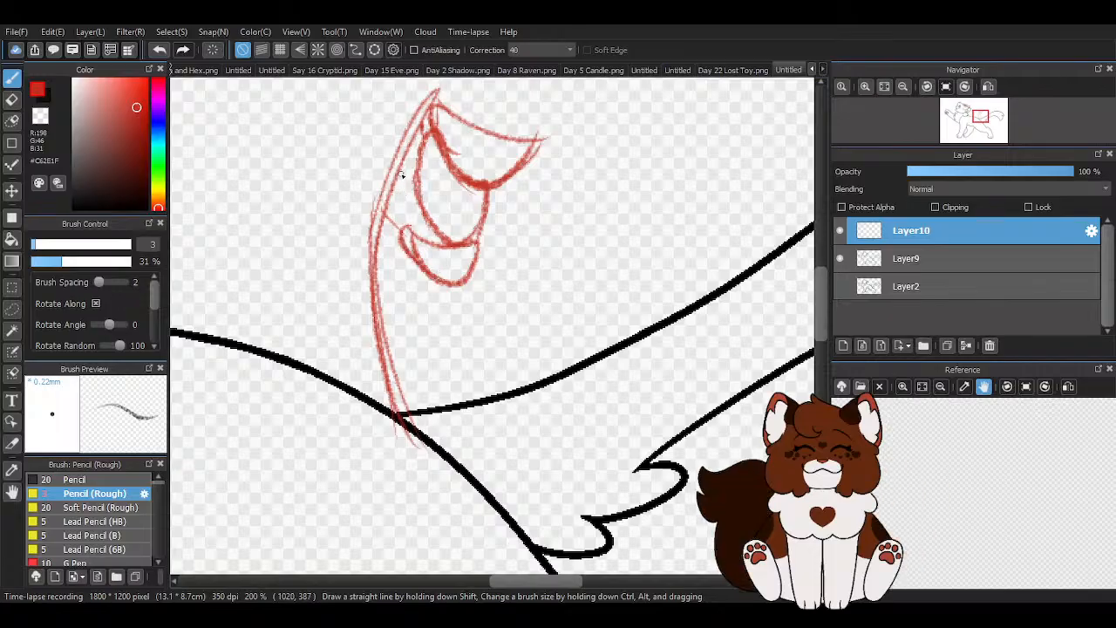
left_click_drag(417, 196, 442, 245)
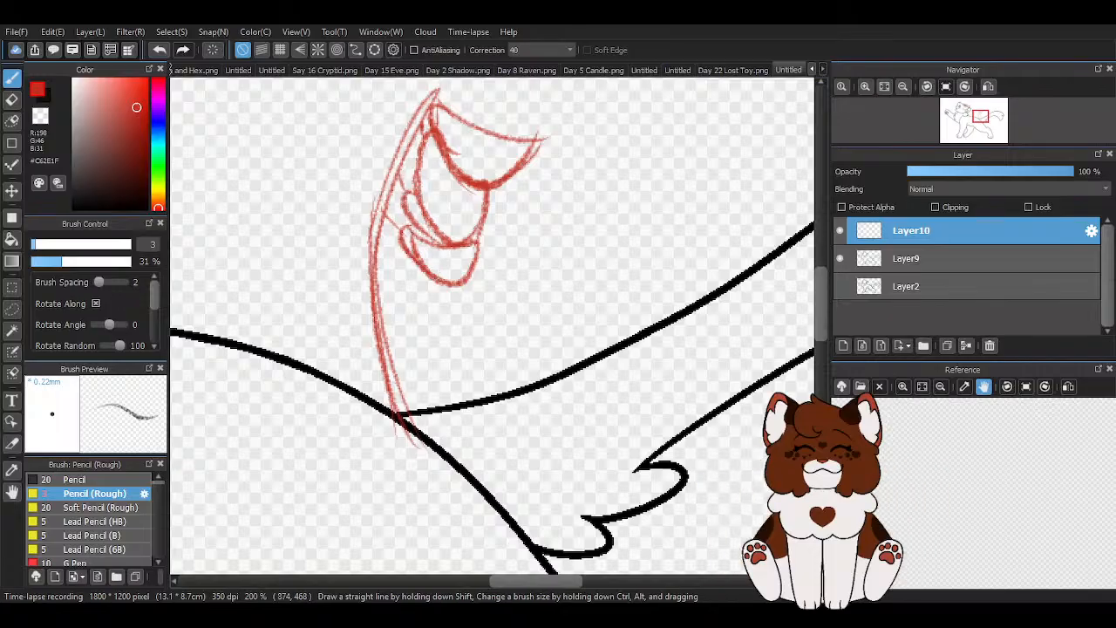
- Add a second outer line along the stem to give it thickness, and darken both sides down to the tail base
scroll(336, 335, "down", 1)
scroll(331, 327, "down", 1)
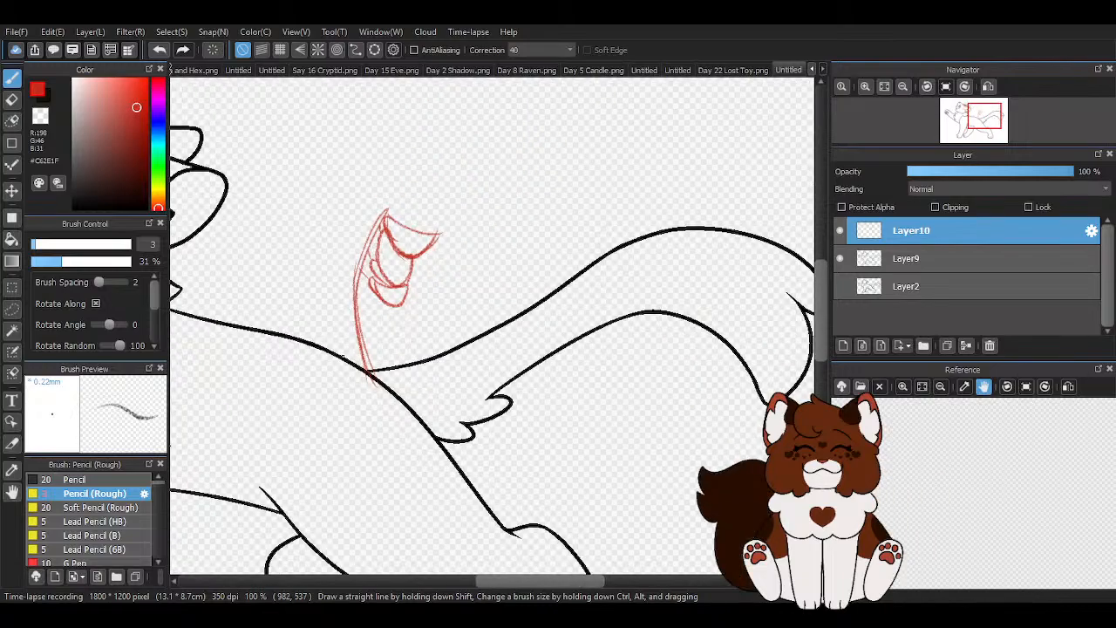
scroll(346, 271, "up", 3)
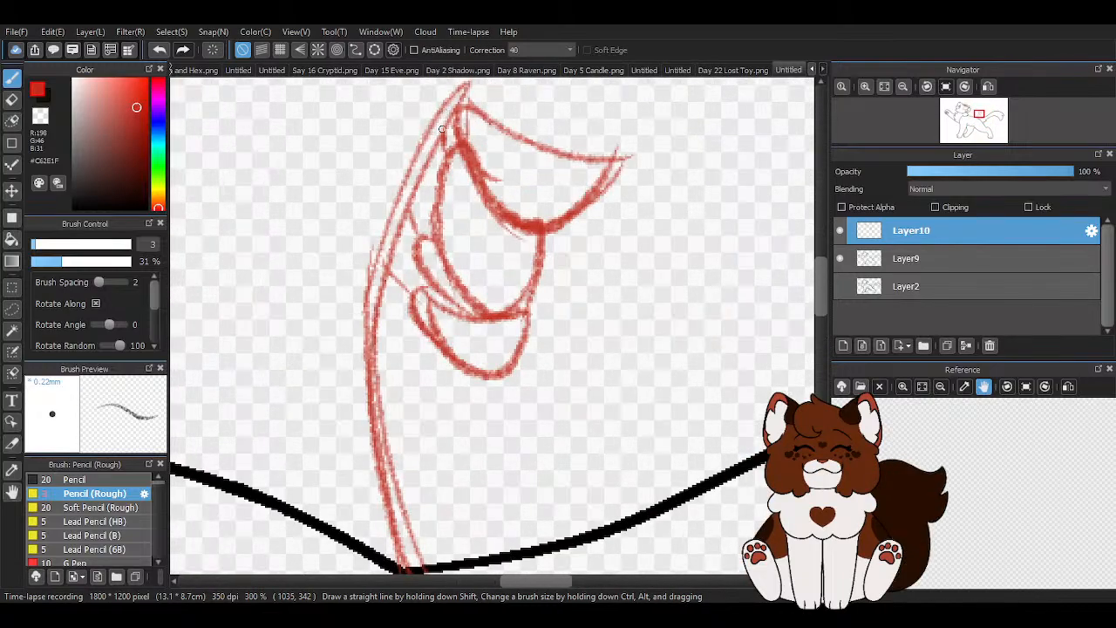
left_click_drag(459, 93, 345, 317)
mouse_move(373, 244)
left_mouse_down()
mouse_move(345, 410)
mouse_move(346, 396)
left_mouse_up()
left_click_drag(349, 465, 393, 573)
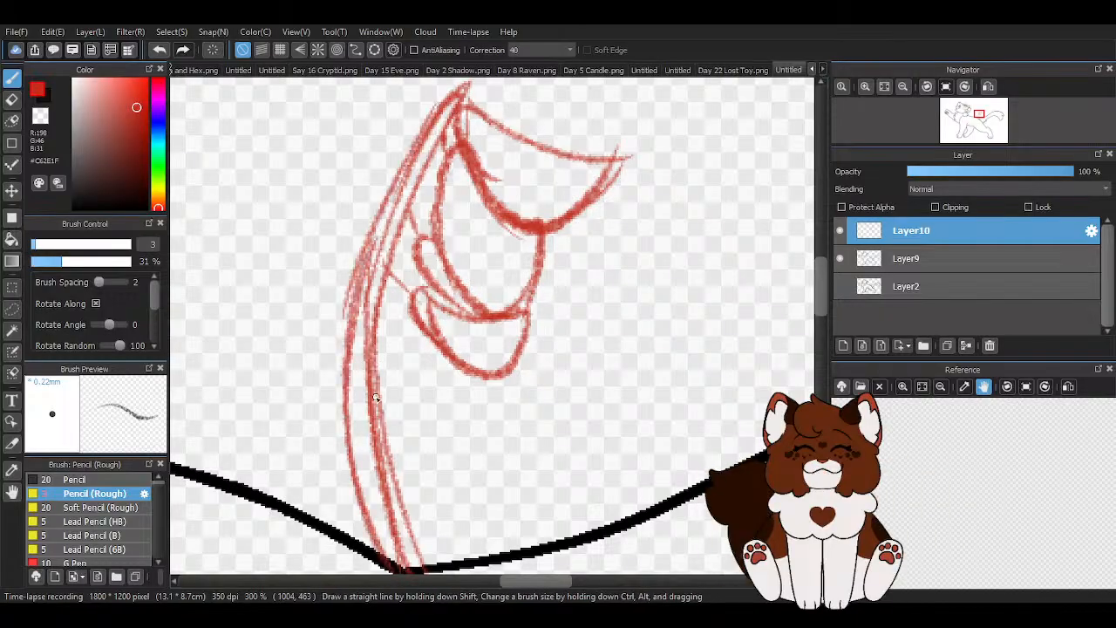
left_click_drag(377, 371, 430, 572)
left_click_drag(382, 486, 416, 570)
scroll(450, 114, "down", 2)
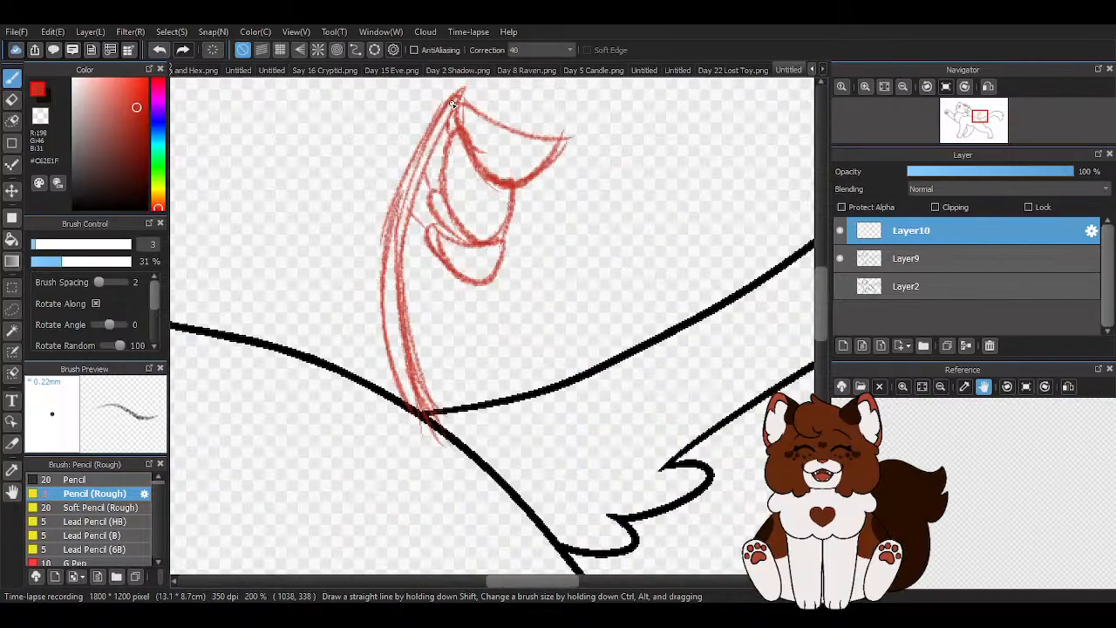
mouse_move(382, 292)
left_mouse_down()
mouse_move(395, 389)
mouse_move(416, 420)
left_mouse_up()
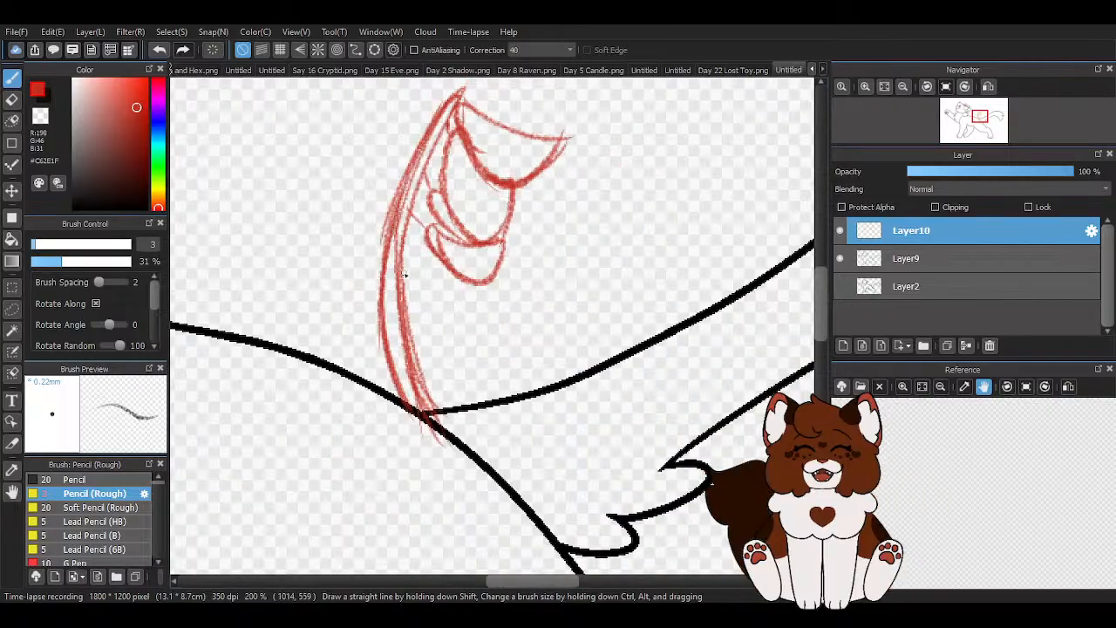
- Clean the stem's stray lines with the transparent colour, then return to red #C62E1F and redraw its outer edge
left_click(450, 290, "alt")
scroll(450, 290, "up", 2)
left_click_drag(428, 458, 416, 408)
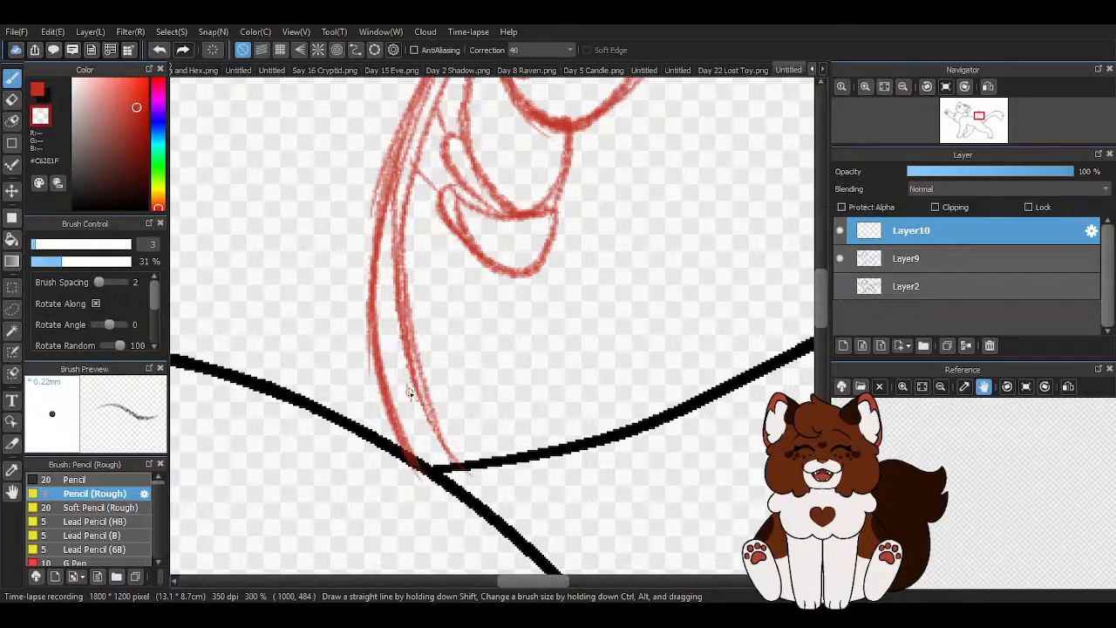
scroll(426, 446, "down", 1)
scroll(408, 226, "up", 1)
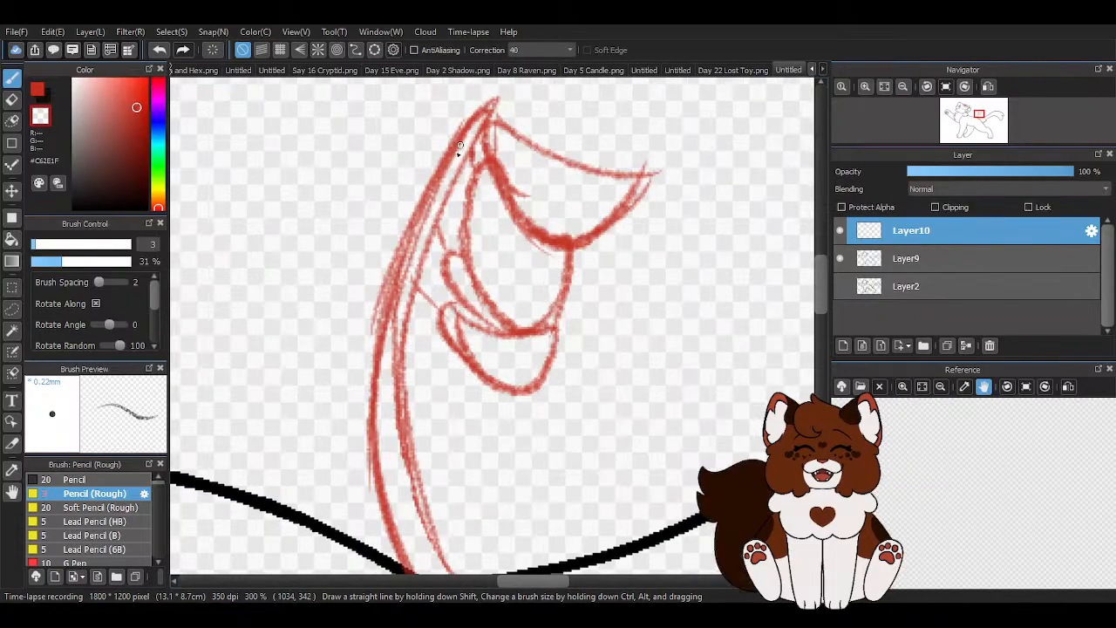
left_click_drag(468, 131, 416, 251)
mouse_move(399, 206)
left_mouse_down()
mouse_move(358, 377)
mouse_move(383, 279)
mouse_move(359, 332)
mouse_move(451, 175)
mouse_move(456, 138)
mouse_move(378, 337)
mouse_move(423, 221)
mouse_move(374, 402)
left_mouse_up()
key("x")
left_click_drag(390, 300, 372, 369)
scroll(425, 272, "down", 1)
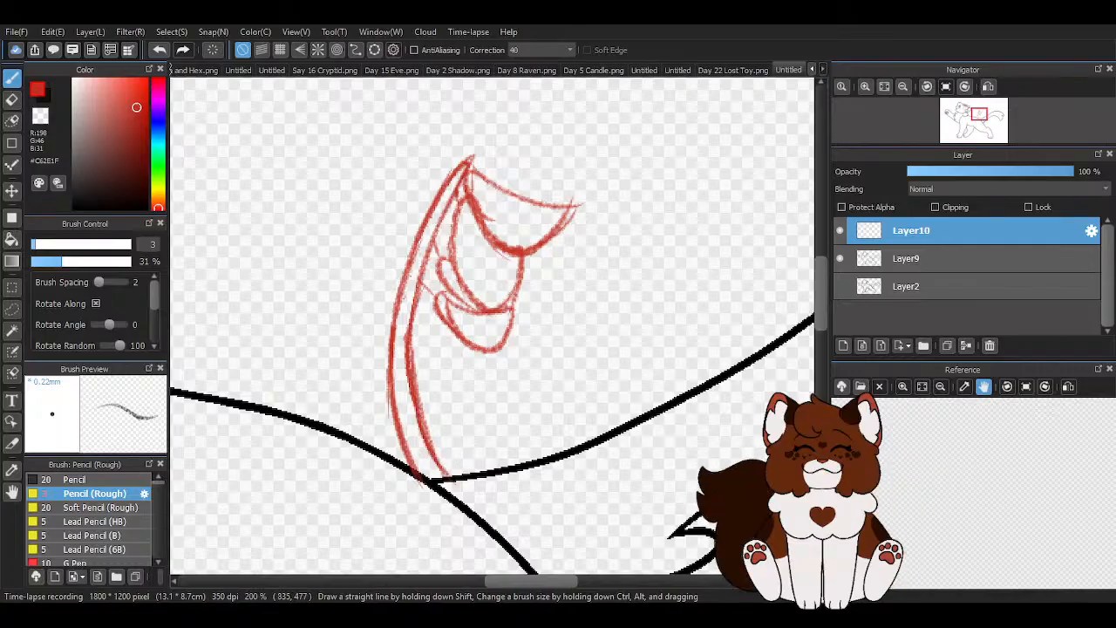
- Erase all the petals beside the stem with the size 45 eraser, keeping only the two stem lines
scroll(479, 344, "up", 1)
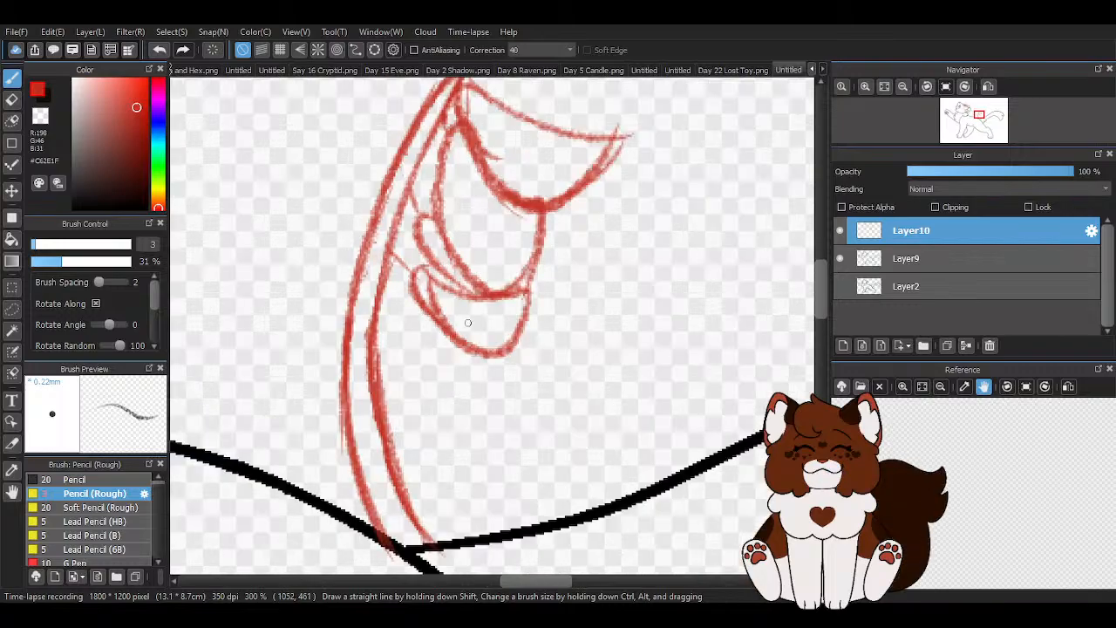
scroll(428, 289, "down", 4)
scroll(271, 184, "up", 2)
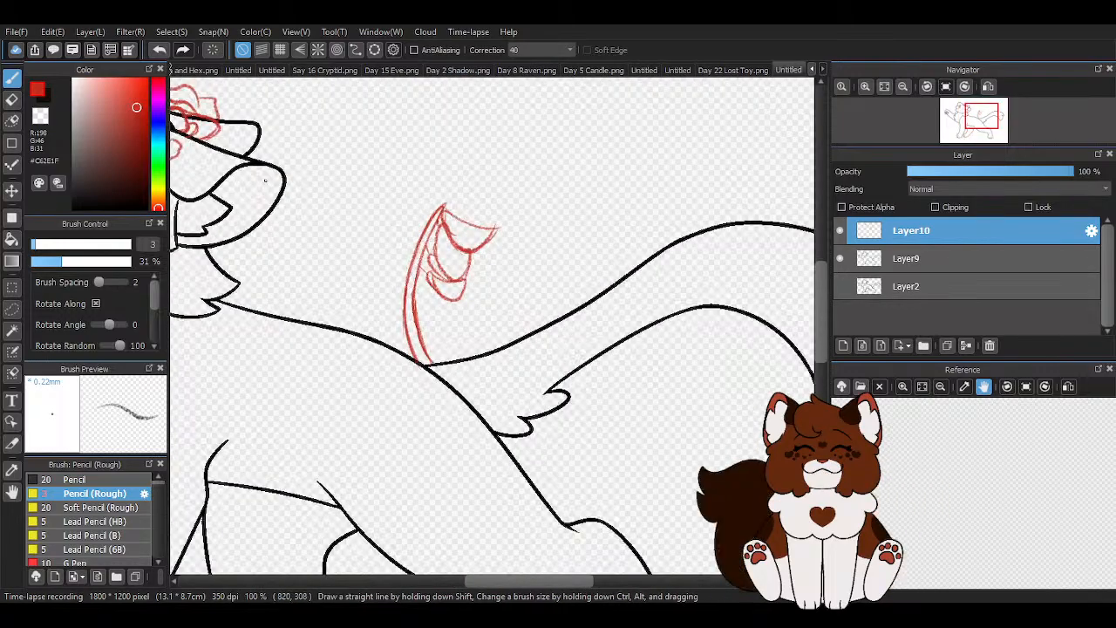
key("e")
scroll(483, 271, "up", 1)
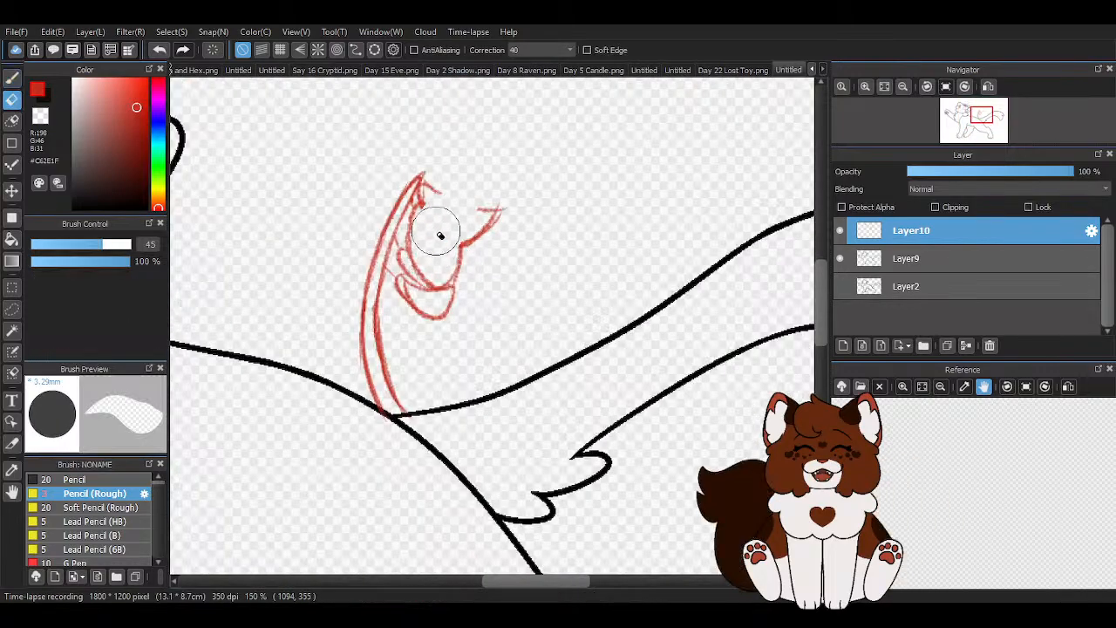
left_click_drag(428, 235, 503, 203)
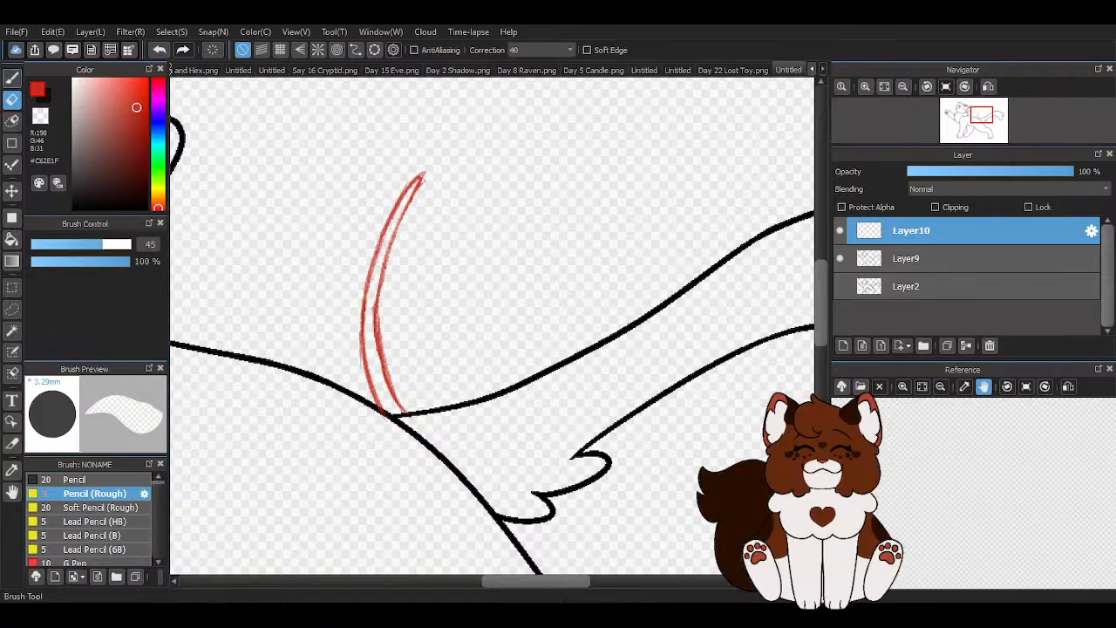
- Draw two stacked petals with the rough pencil beside the stem's tip, the lower one cupping the upper
key("b")
scroll(535, 281, "up", 1)
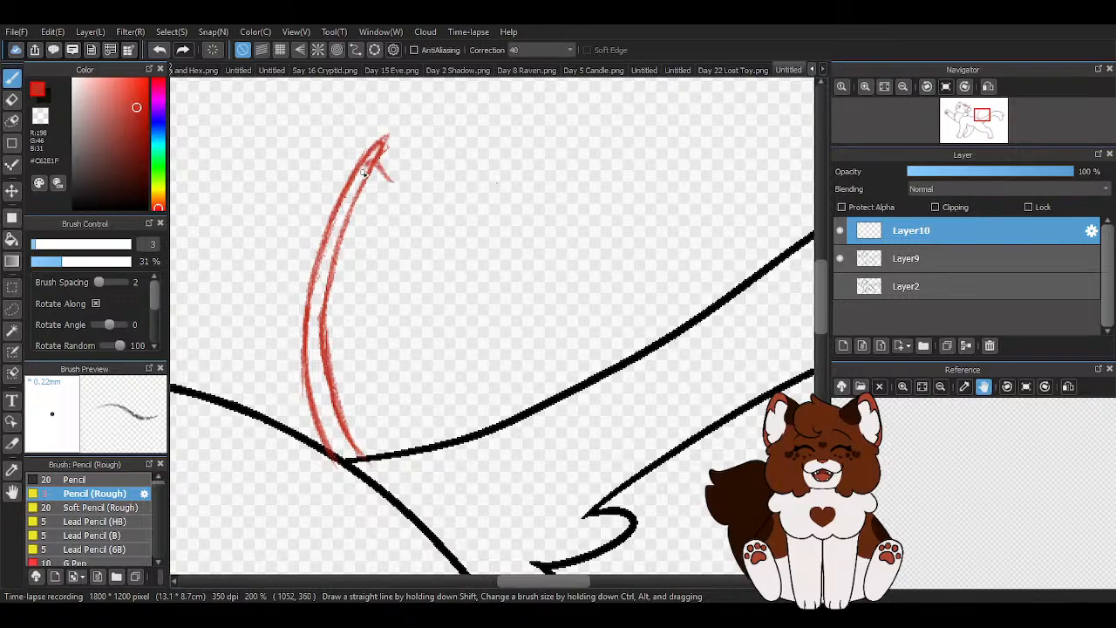
mouse_move(364, 170)
left_mouse_down()
mouse_move(376, 230)
mouse_move(414, 234)
left_mouse_up()
mouse_move(391, 180)
left_mouse_down()
mouse_move(427, 199)
mouse_move(408, 241)
mouse_move(355, 223)
mouse_move(402, 272)
mouse_move(422, 235)
mouse_move(388, 286)
left_mouse_up()
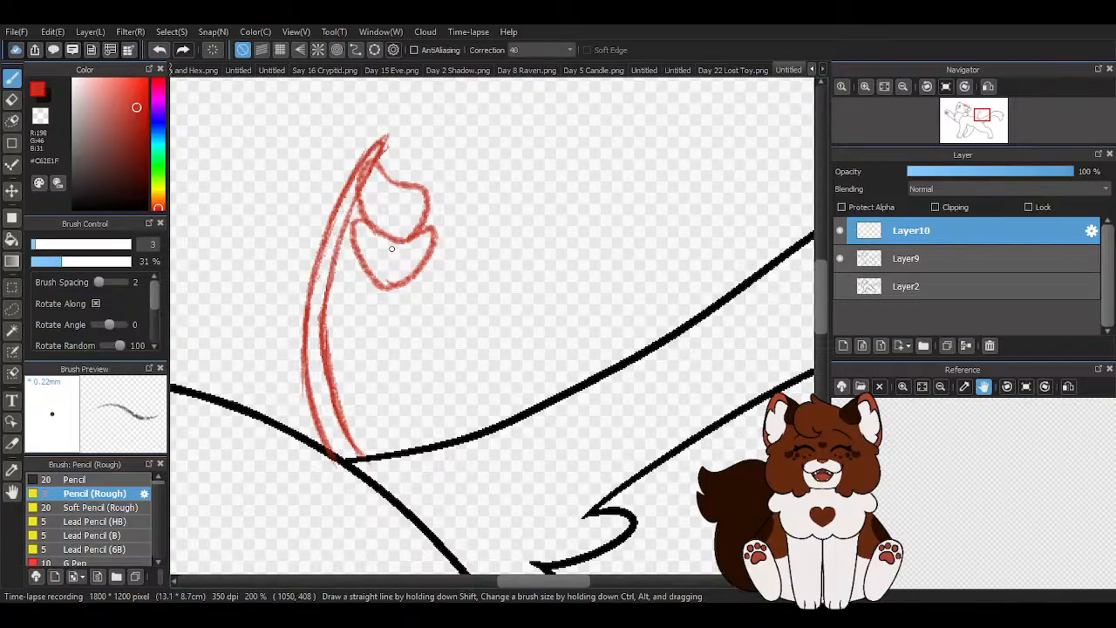
scroll(344, 326, "down", 3)
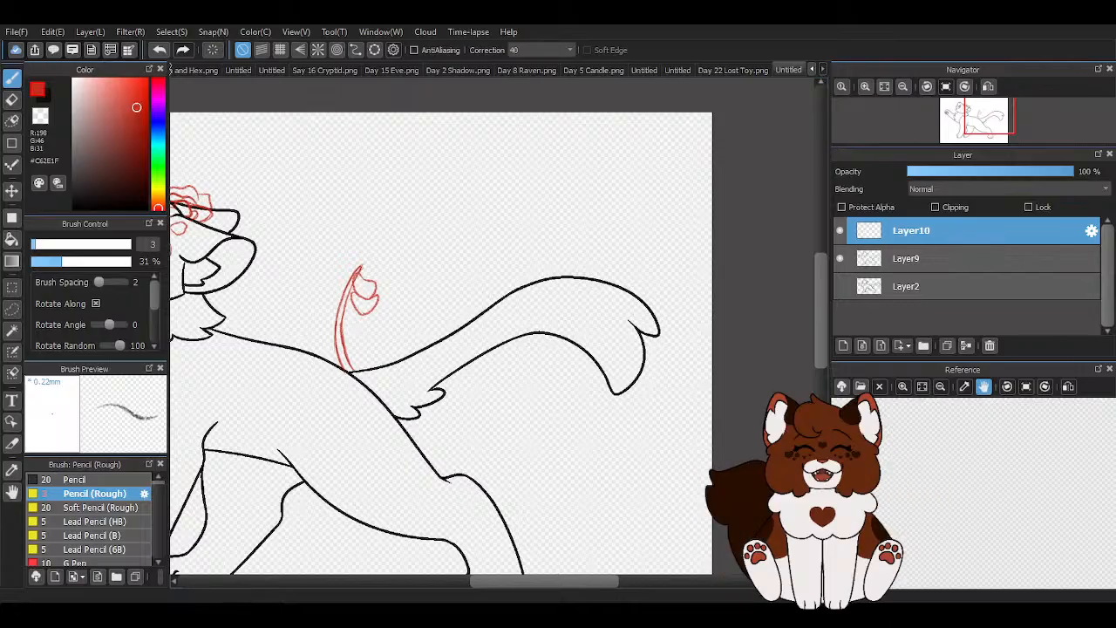
scroll(313, 311, "up", 5)
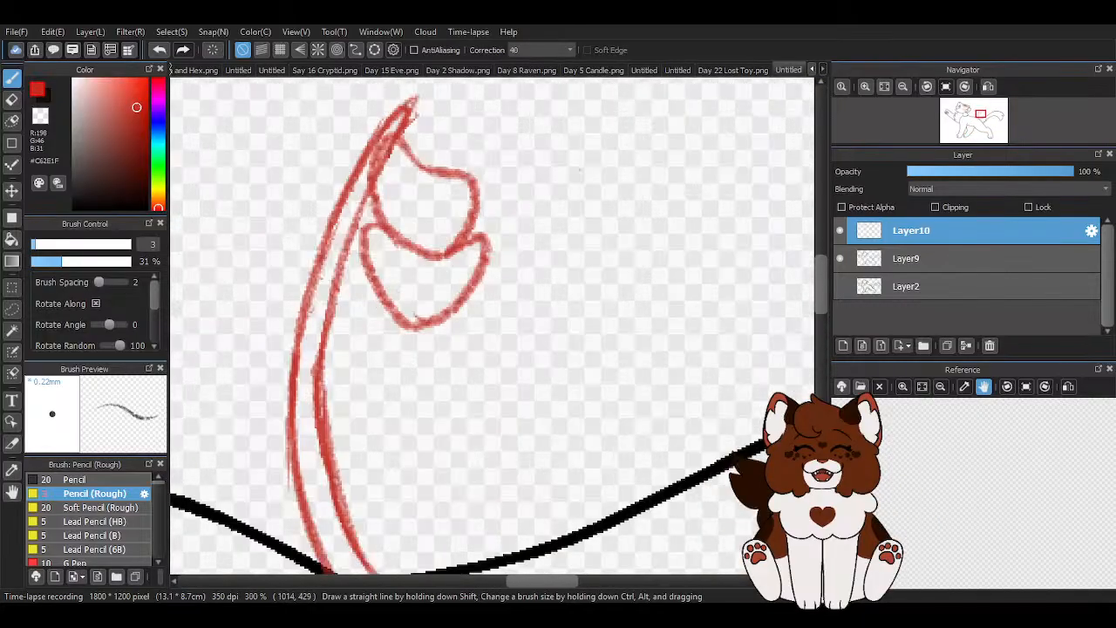
left_click_drag(472, 244, 414, 324)
mouse_move(445, 260)
left_mouse_down()
mouse_move(476, 241)
mouse_move(429, 313)
mouse_move(467, 297)
mouse_move(412, 323)
left_mouse_up()
scroll(412, 304, "down", 3)
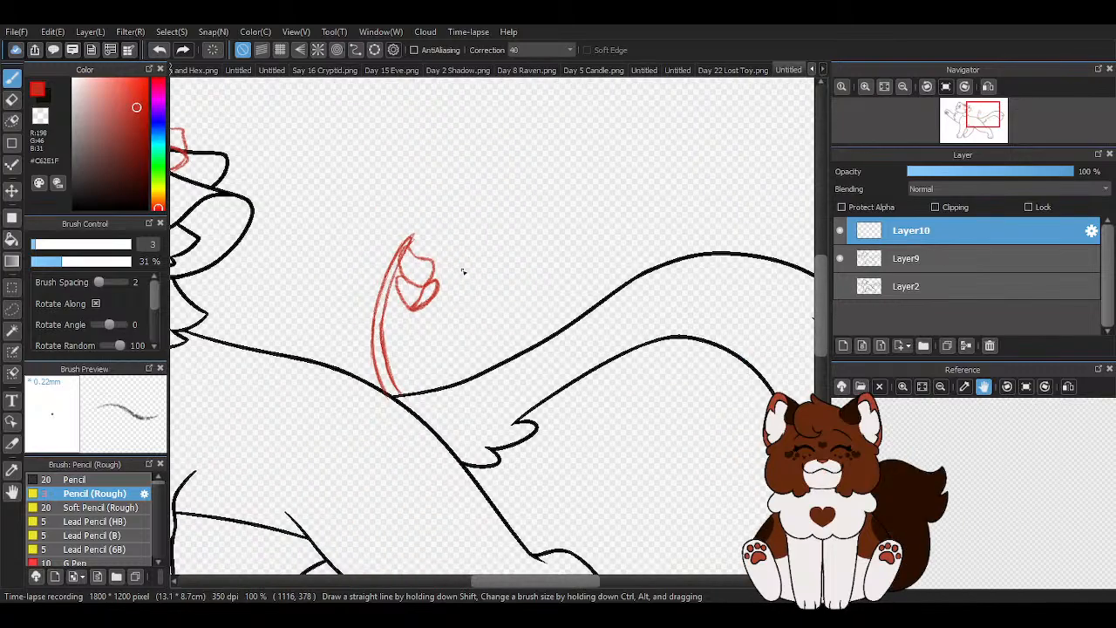
scroll(419, 338, "up", 1)
left_click(161, 54)
left_click(160, 55)
left_click(160, 54)
left_click(161, 54)
left_click(160, 54)
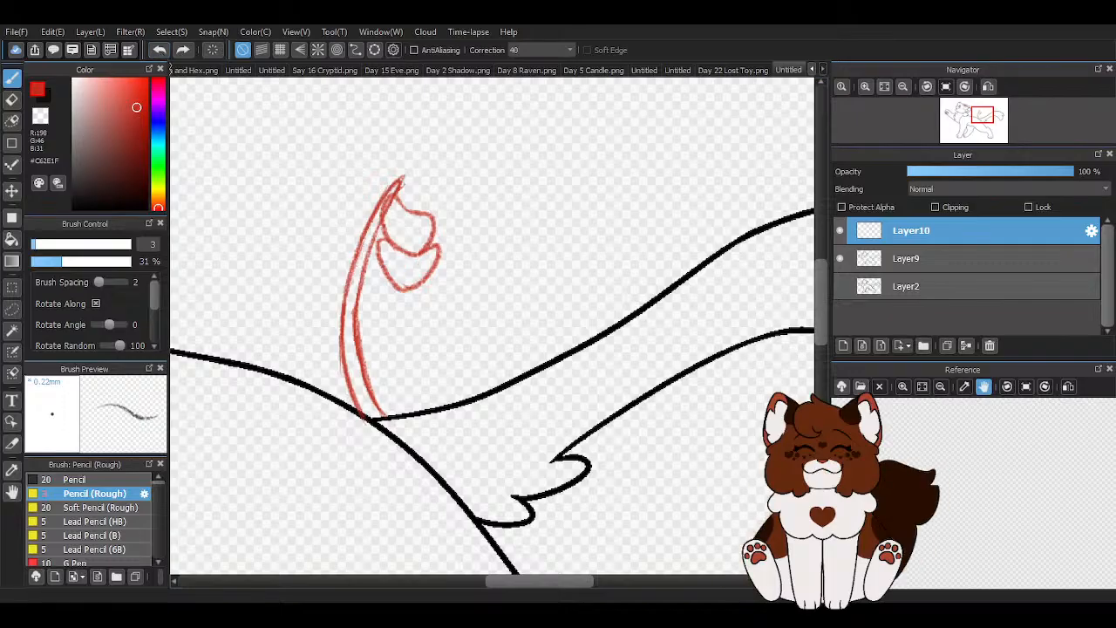
scroll(419, 323, "up", 4)
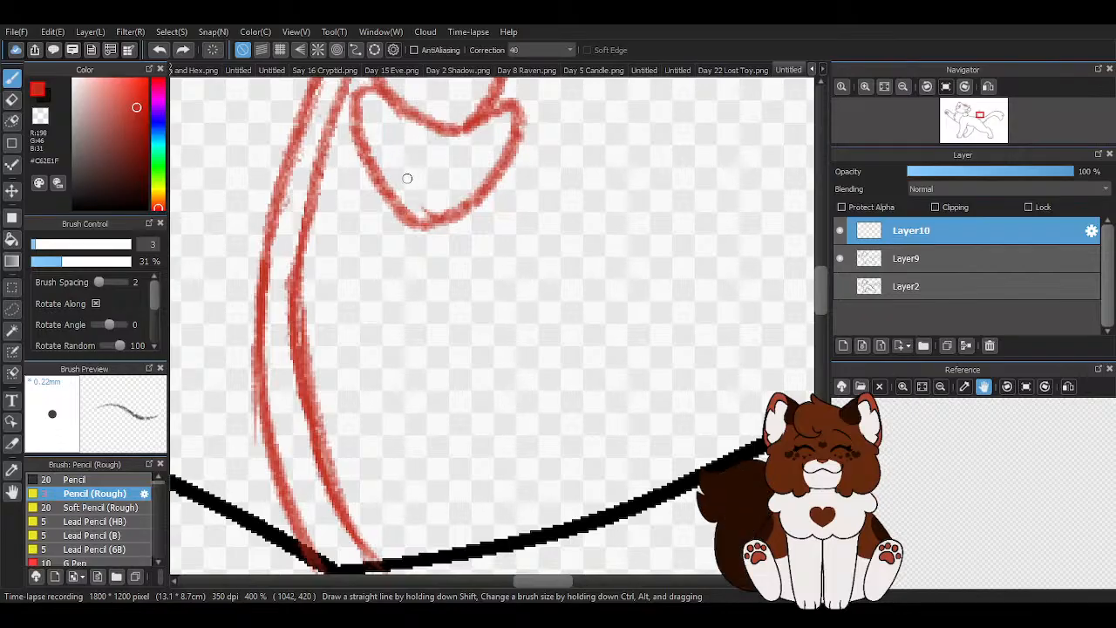
mouse_move(373, 255)
left_mouse_down()
mouse_move(521, 172)
mouse_move(375, 159)
left_mouse_up()
scroll(353, 276, "down", 3)
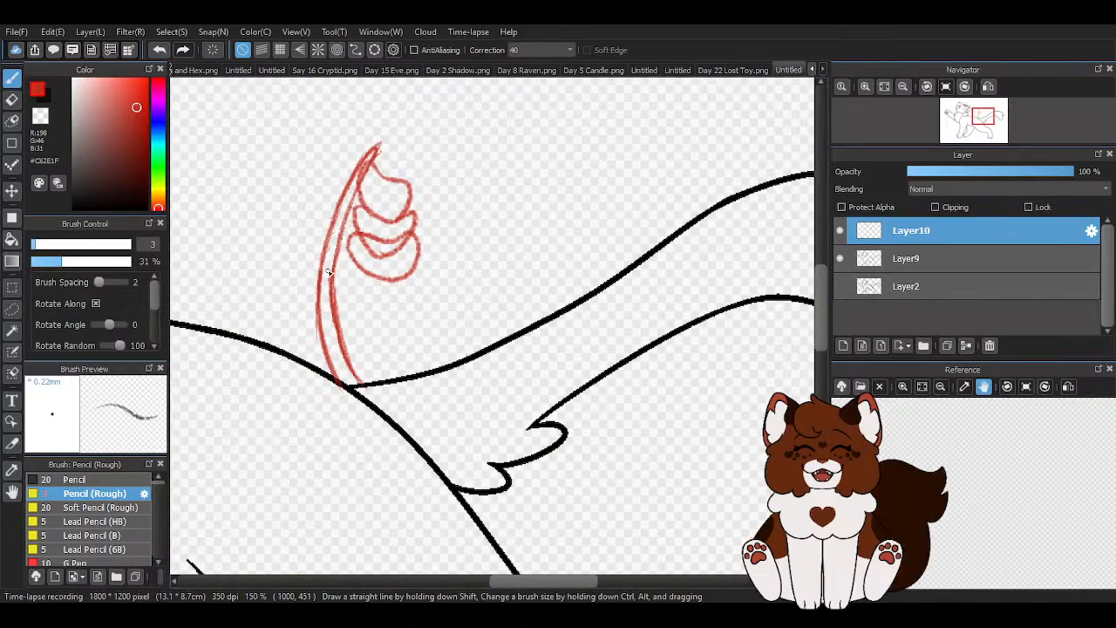
left_click(159, 49)
- Draw a small rounded petal across the middle of the stem and a crescent petal with a folded tip under the second petal
scroll(324, 166, "up", 1)
scroll(324, 165, "up", 1)
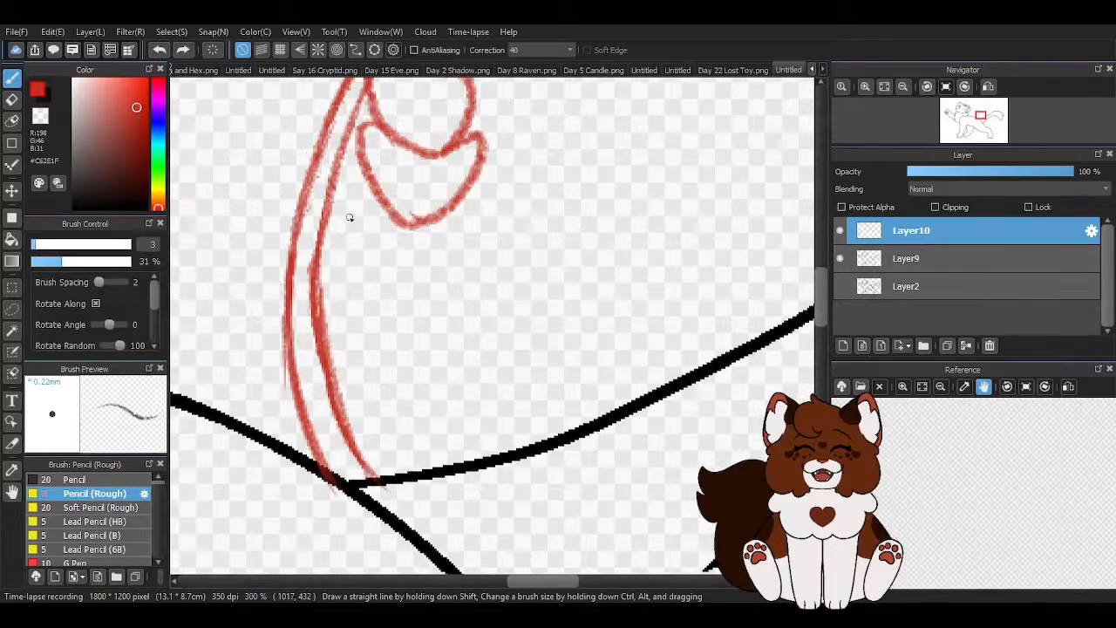
mouse_move(349, 237)
left_mouse_down()
mouse_move(330, 214)
mouse_move(294, 242)
mouse_move(319, 300)
mouse_move(360, 299)
mouse_move(372, 254)
mouse_move(336, 203)
mouse_move(337, 224)
mouse_move(295, 240)
mouse_move(324, 302)
left_mouse_up()
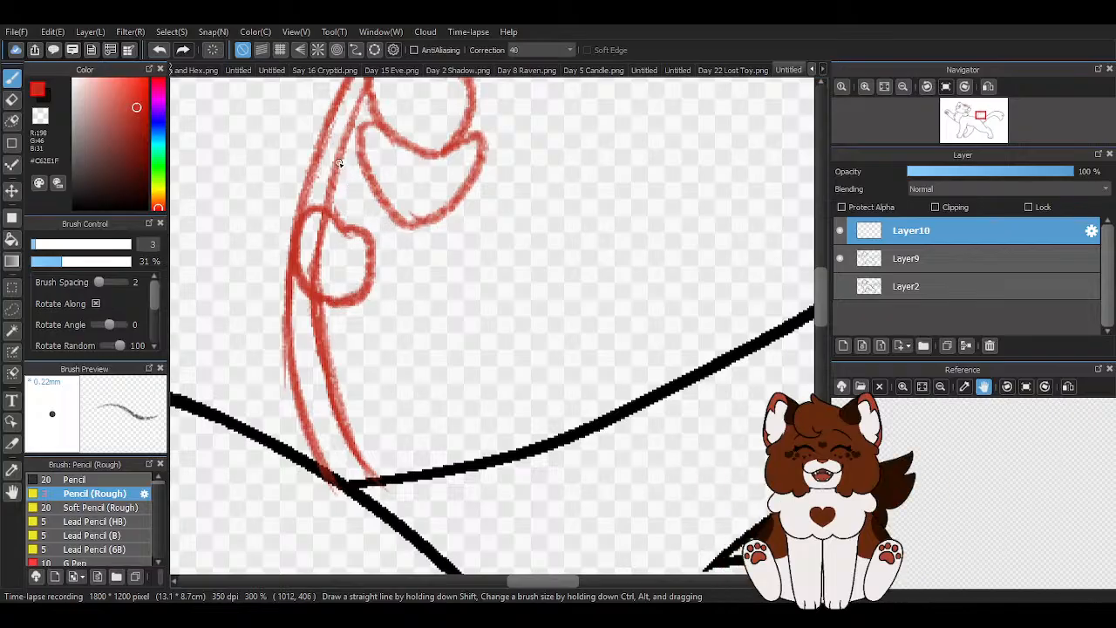
mouse_move(350, 185)
left_mouse_down()
mouse_move(469, 204)
mouse_move(419, 266)
mouse_move(360, 197)
mouse_move(353, 224)
mouse_move(437, 248)
mouse_move(406, 255)
mouse_move(427, 223)
left_mouse_up()
scroll(389, 243, "down", 1)
scroll(407, 268, "up", 1)
scroll(414, 284, "down", 3)
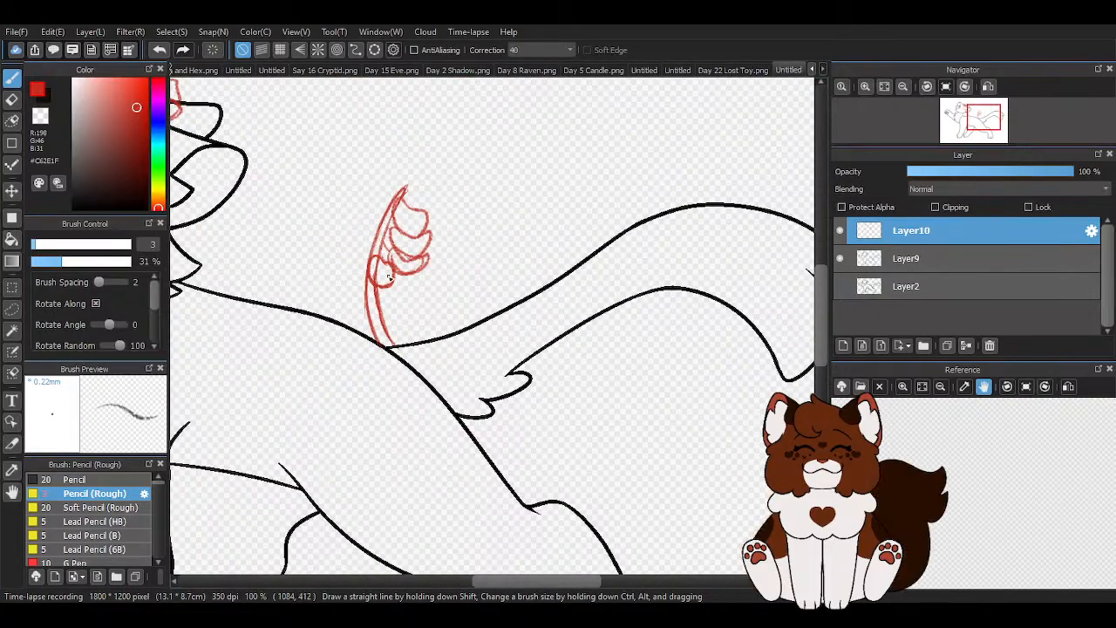
scroll(419, 262, "down", 1)
- Draw a cupped petal with a curled tip directly beneath the rounded petal on the stem
scroll(423, 269, "up", 4)
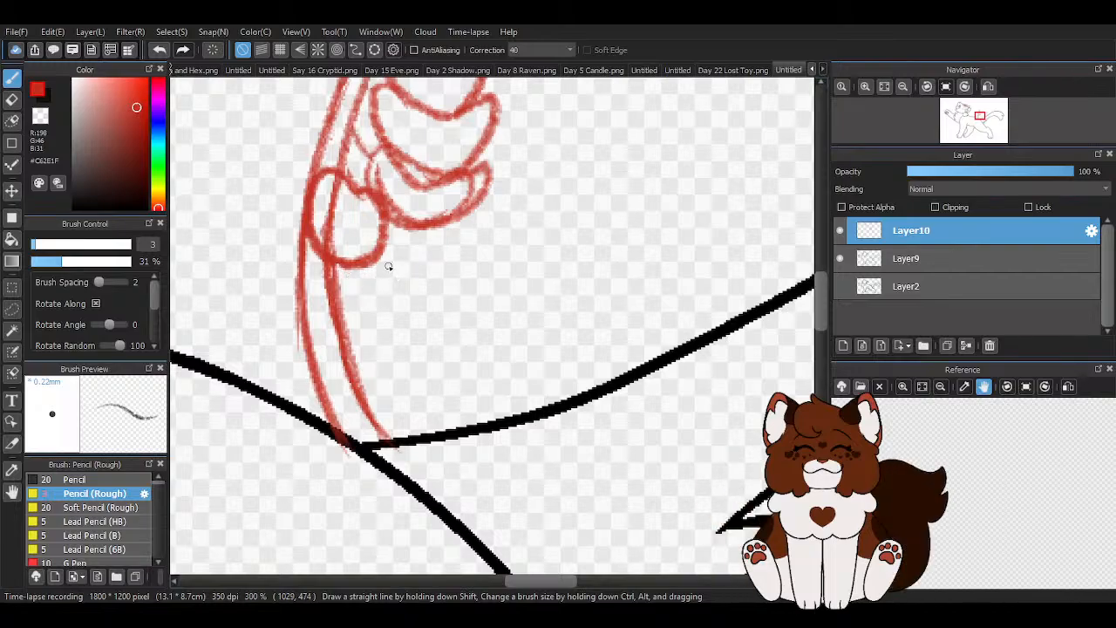
scroll(380, 271, "down", 1)
scroll(375, 266, "up", 1)
left_click_drag(416, 282, 370, 318)
mouse_move(350, 265)
left_mouse_down()
mouse_move(358, 311)
mouse_move(395, 339)
mouse_move(435, 274)
left_mouse_up()
left_click_drag(346, 275, 416, 342)
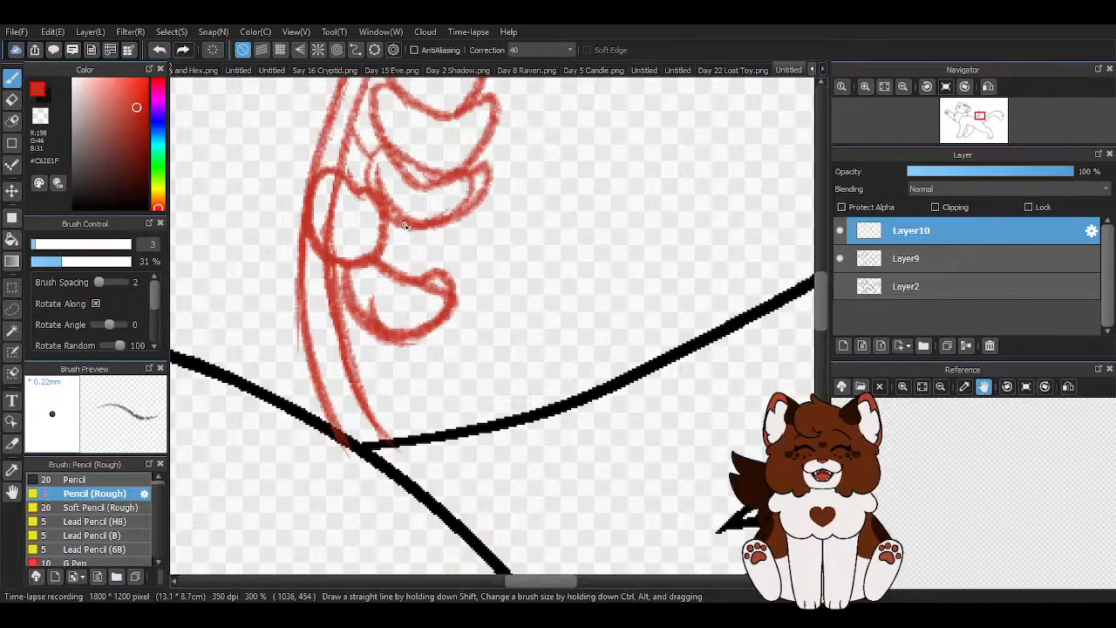
- Draw a small petal beneath the cupped petal near the stem's base and erase the stem line crossing it with transparent pencil strokes
left_click(159, 50)
mouse_move(324, 353)
left_mouse_down()
mouse_move(337, 313)
mouse_move(323, 360)
mouse_move(355, 403)
mouse_move(407, 390)
mouse_move(406, 369)
mouse_move(331, 316)
left_mouse_up()
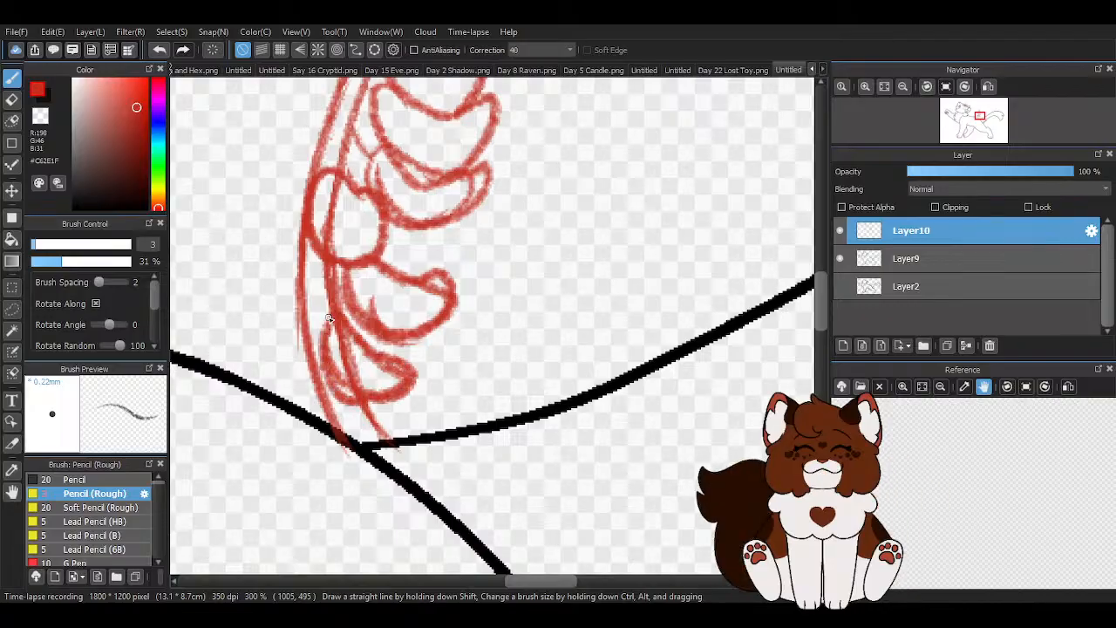
scroll(312, 344, "up", 2)
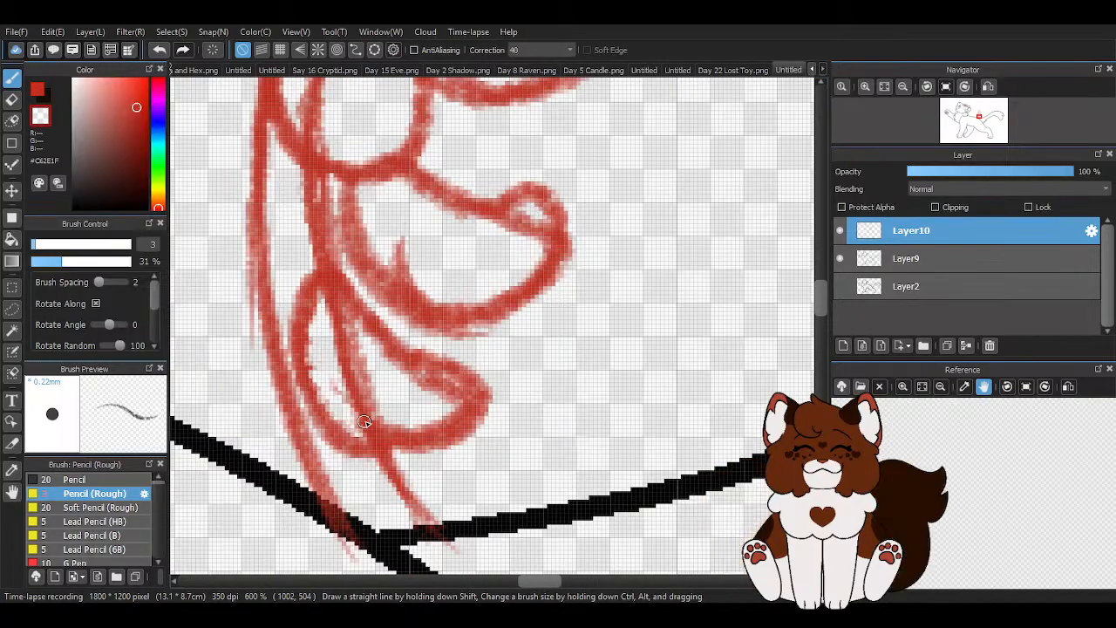
mouse_move(378, 423)
left_mouse_down()
mouse_move(418, 414)
mouse_move(430, 374)
mouse_move(344, 319)
mouse_move(338, 331)
mouse_move(363, 373)
mouse_move(423, 393)
mouse_move(390, 374)
left_mouse_up()
mouse_move(375, 423)
left_mouse_down()
mouse_move(427, 386)
mouse_move(455, 412)
left_mouse_up()
scroll(393, 386, "down", 3)
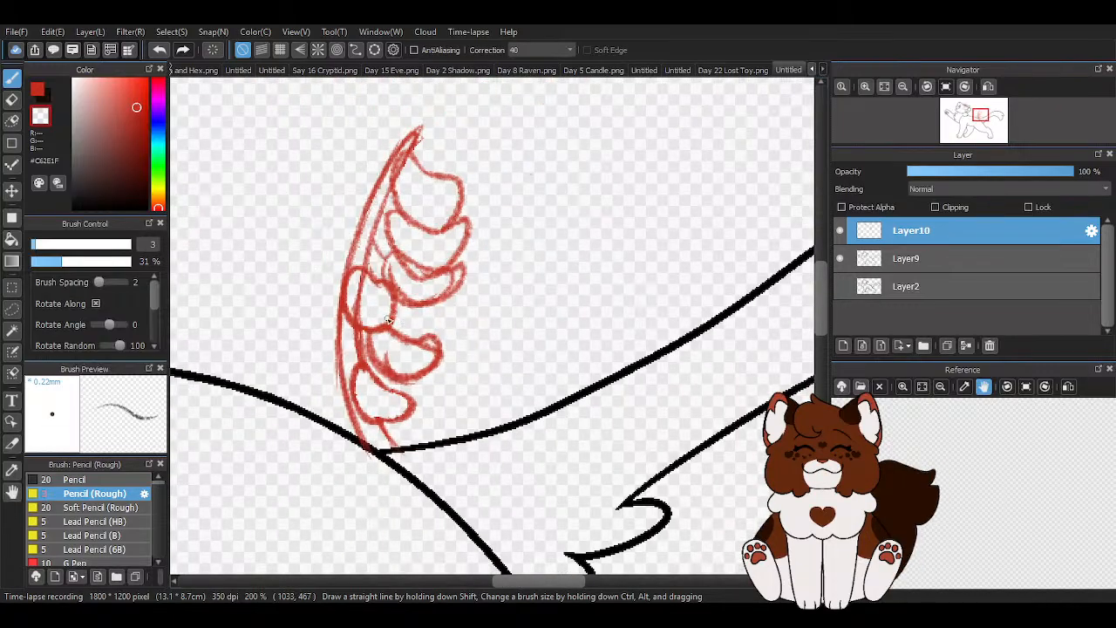
- Try to draw an elongated petal in red at the stem's tip, above the topmost petal
left_click(39, 90)
scroll(447, 162, "up", 2)
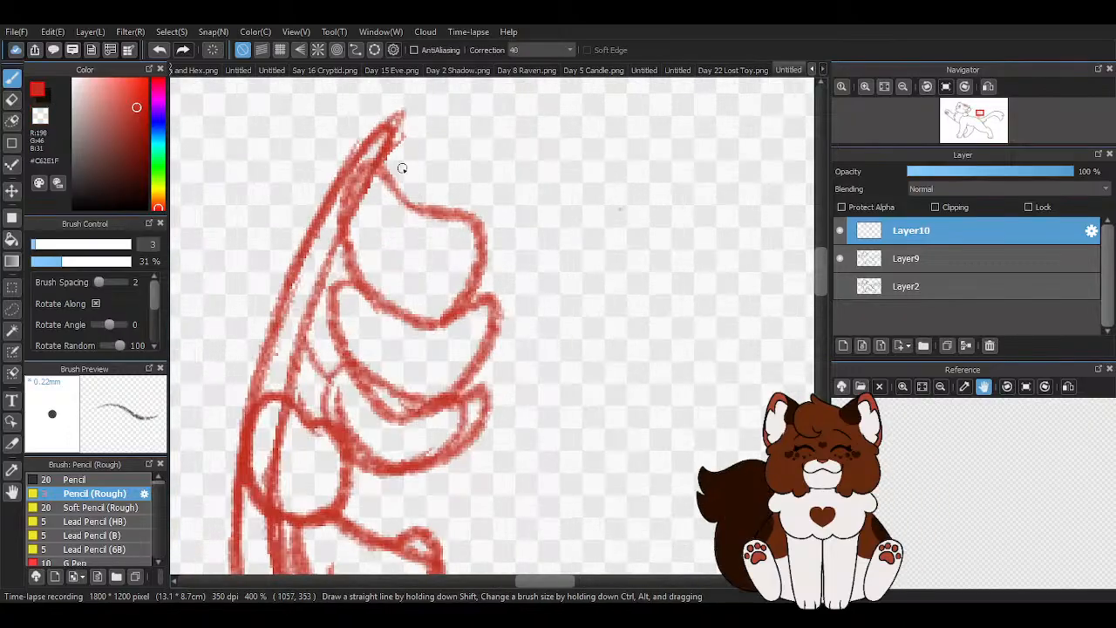
mouse_move(386, 139)
left_mouse_down()
mouse_move(501, 139)
mouse_move(465, 181)
mouse_move(411, 182)
left_mouse_up()
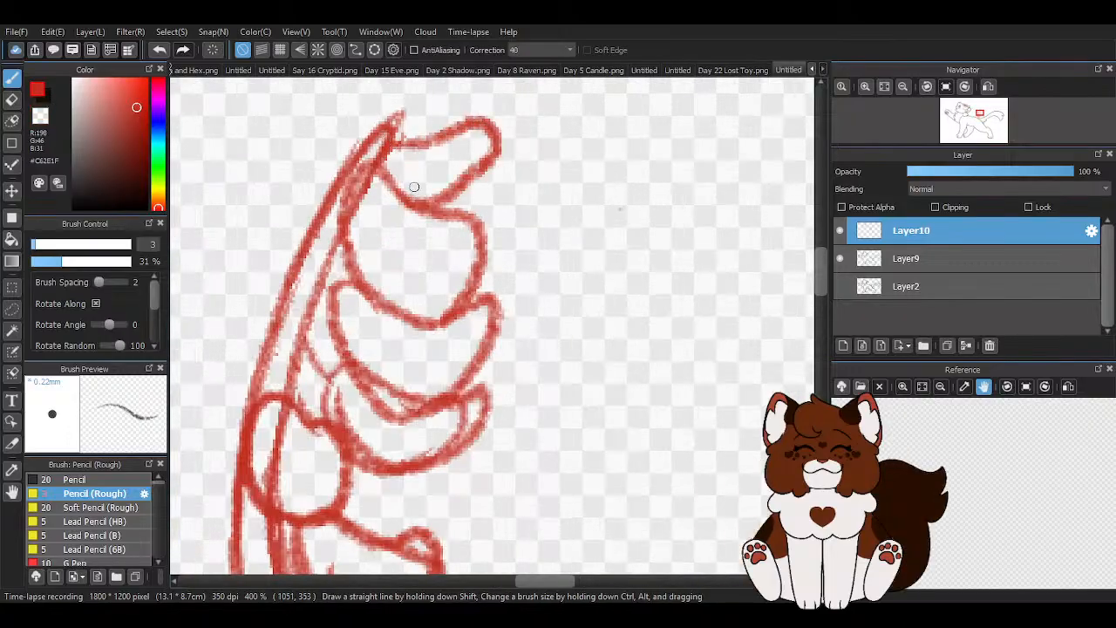
left_click(158, 50)
scroll(399, 186, "down", 2)
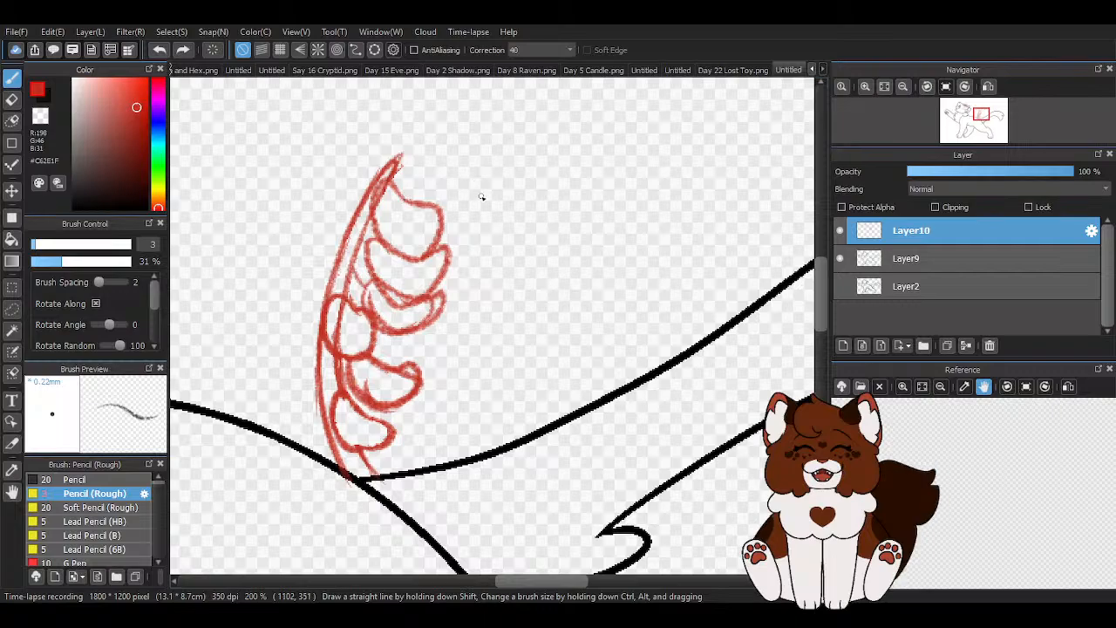
scroll(488, 200, "down", 1)
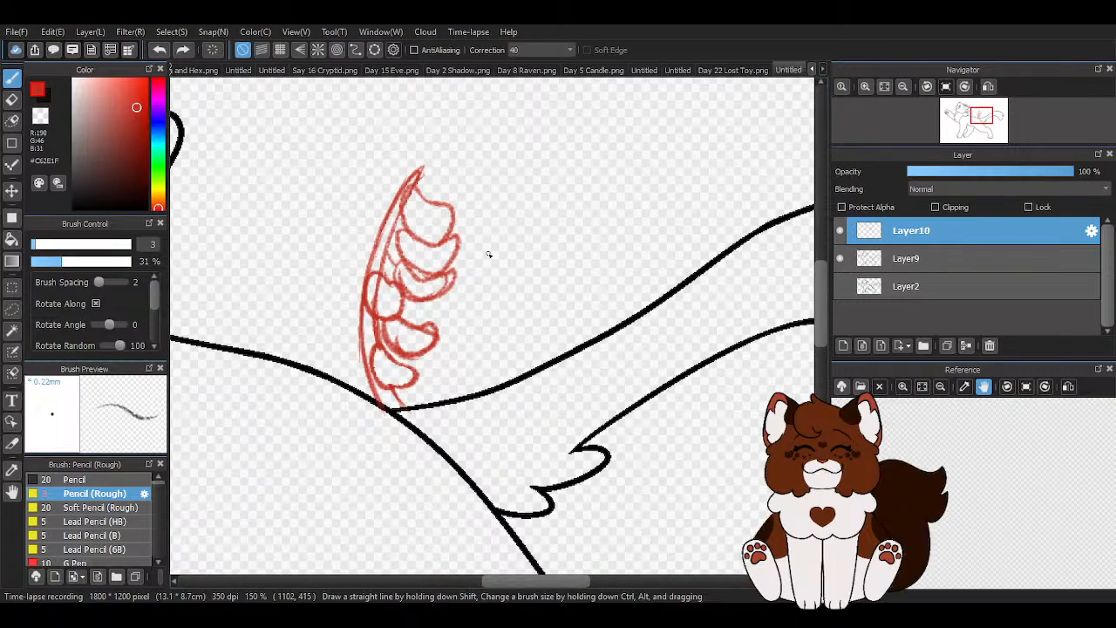
scroll(424, 270, "down", 1)
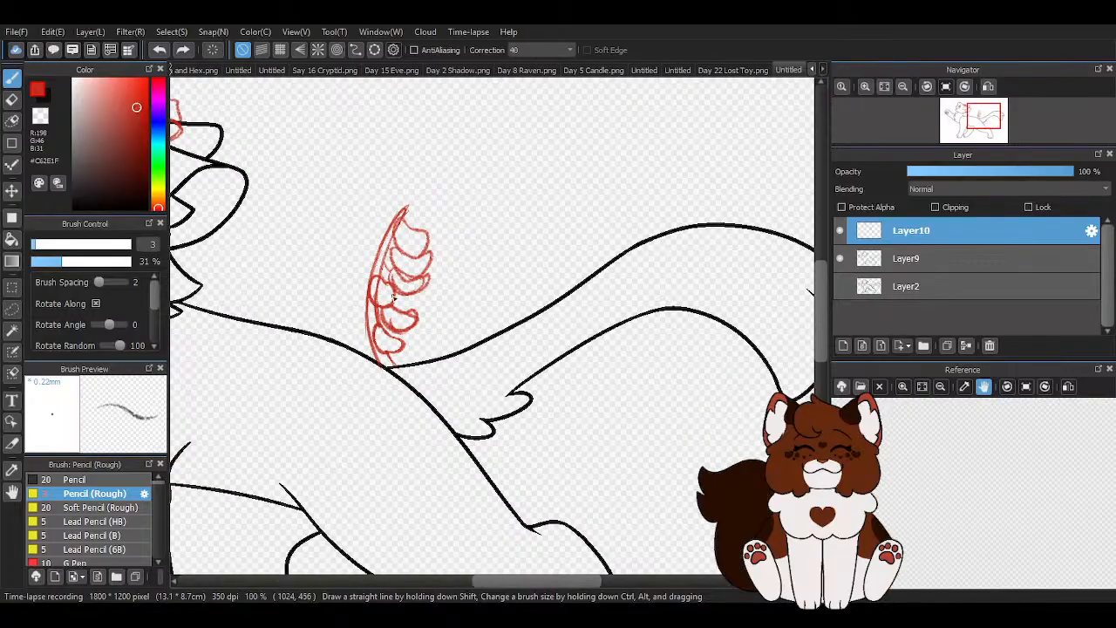
- Draw a rounded petal projecting toward the tail between the crescent petal and the cupped petal below it
scroll(393, 296, "up", 2)
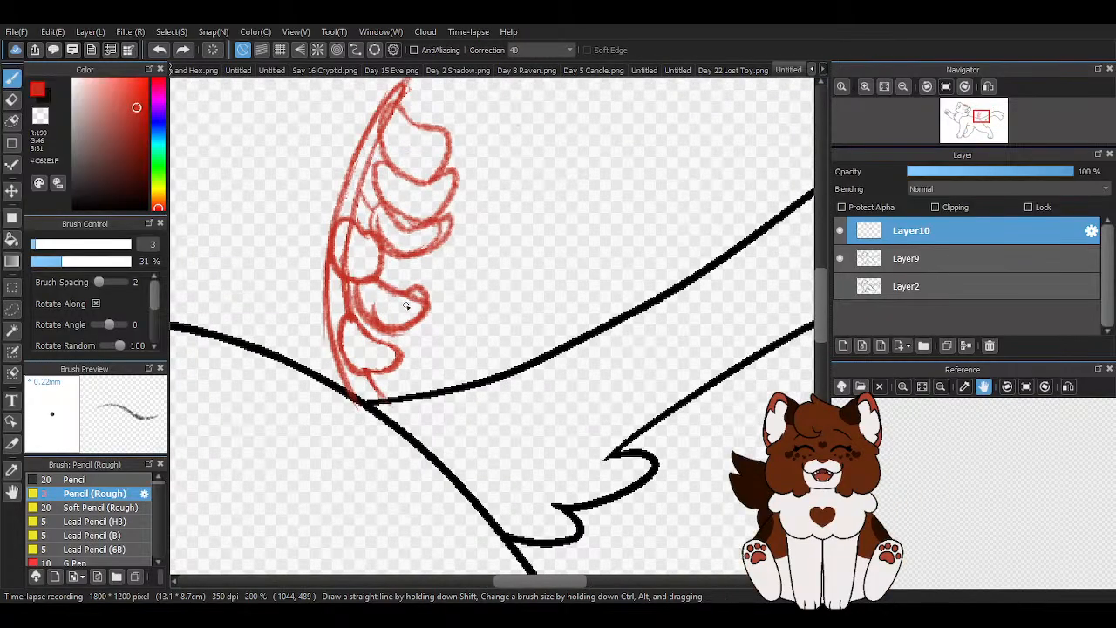
mouse_move(423, 231)
left_mouse_down()
mouse_move(496, 255)
mouse_move(465, 287)
mouse_move(425, 294)
mouse_move(377, 253)
left_mouse_up()
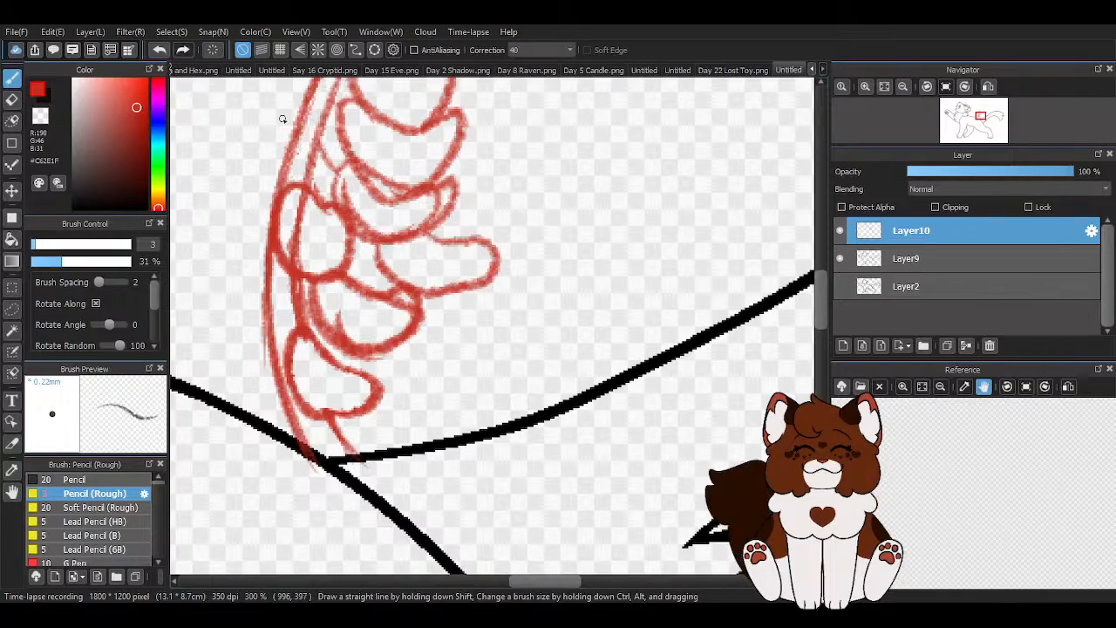
left_click(159, 49)
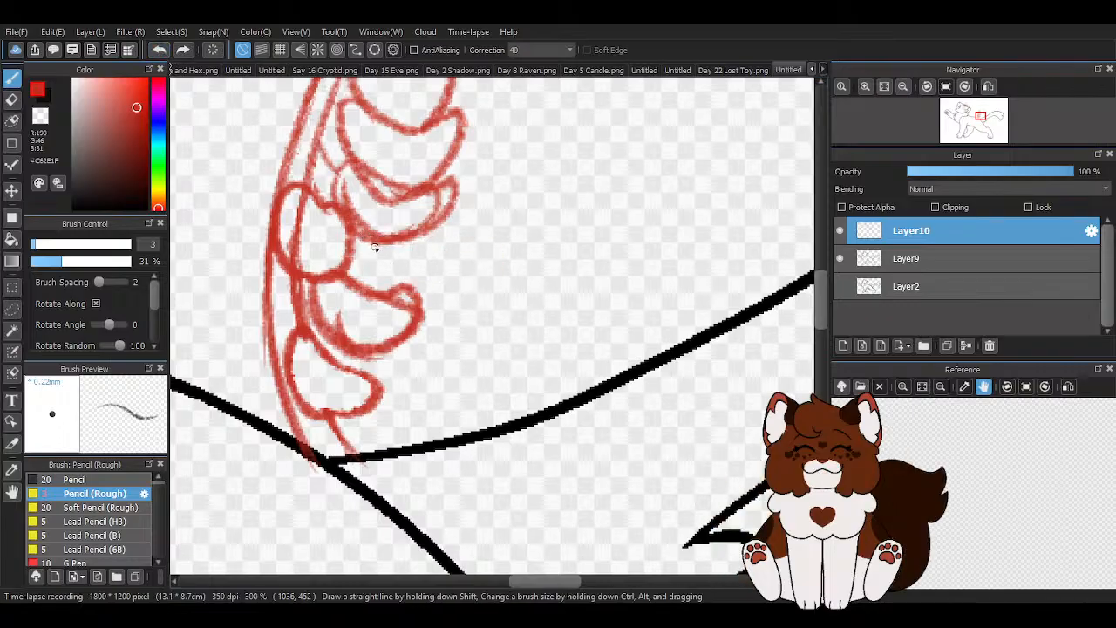
mouse_move(464, 271)
left_mouse_down()
mouse_move(439, 227)
mouse_move(408, 246)
left_mouse_up()
scroll(455, 270, "down", 5)
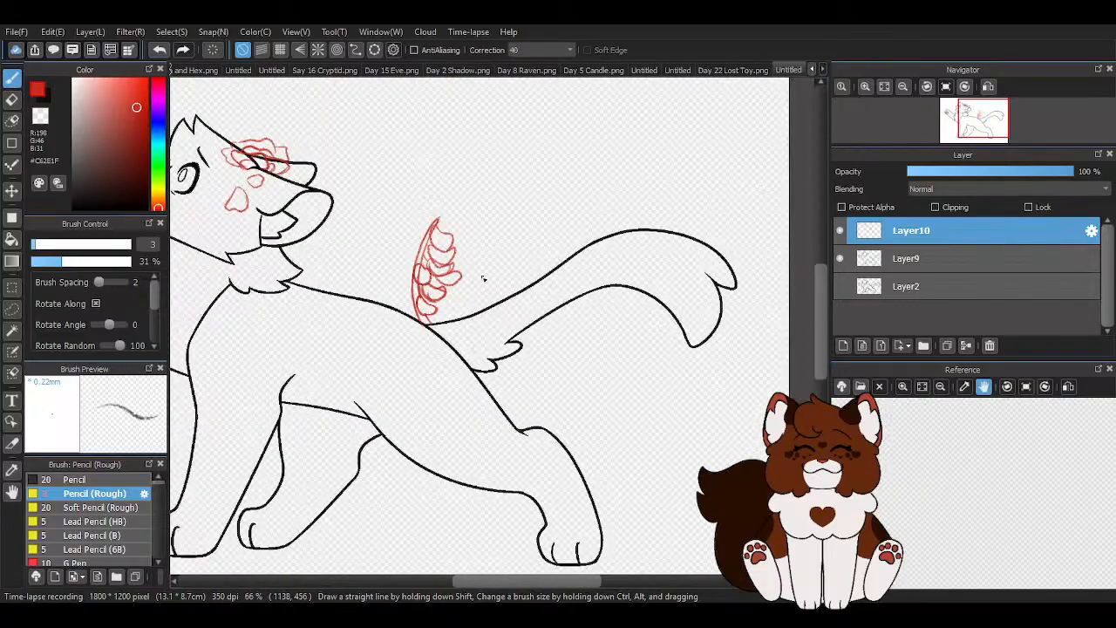
scroll(455, 253, "up", 2)
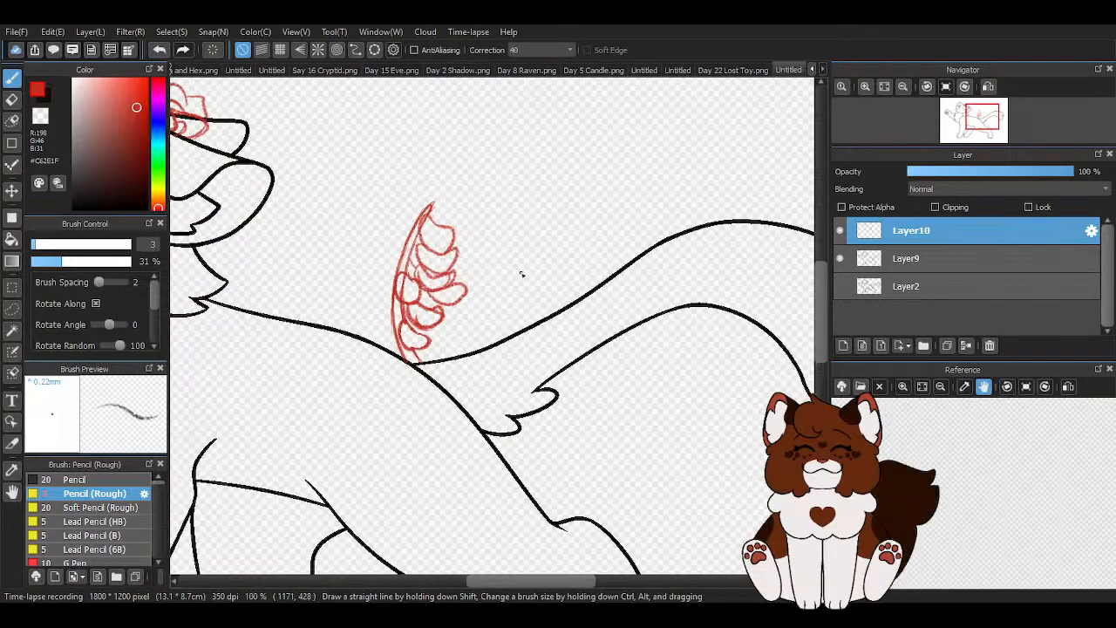
scroll(521, 275, "down", 2)
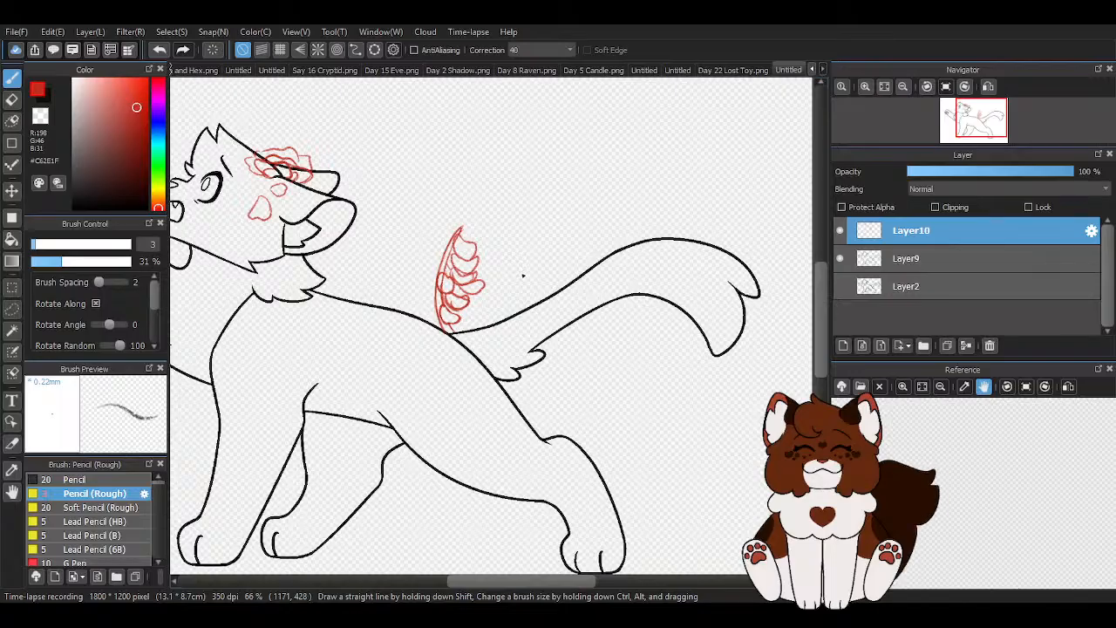
scroll(516, 277, "up", 3)
- Erase the outer parts of all the petals beside the stem with the size 45 eraser
key("e")
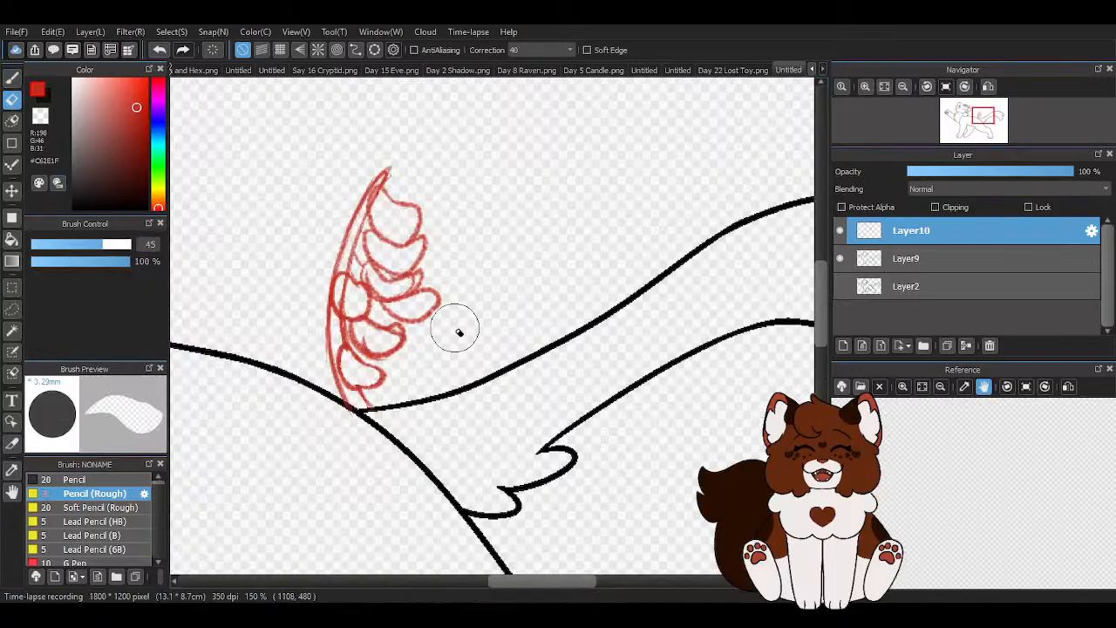
scroll(456, 324, "up", 1)
scroll(456, 196, "up", 1)
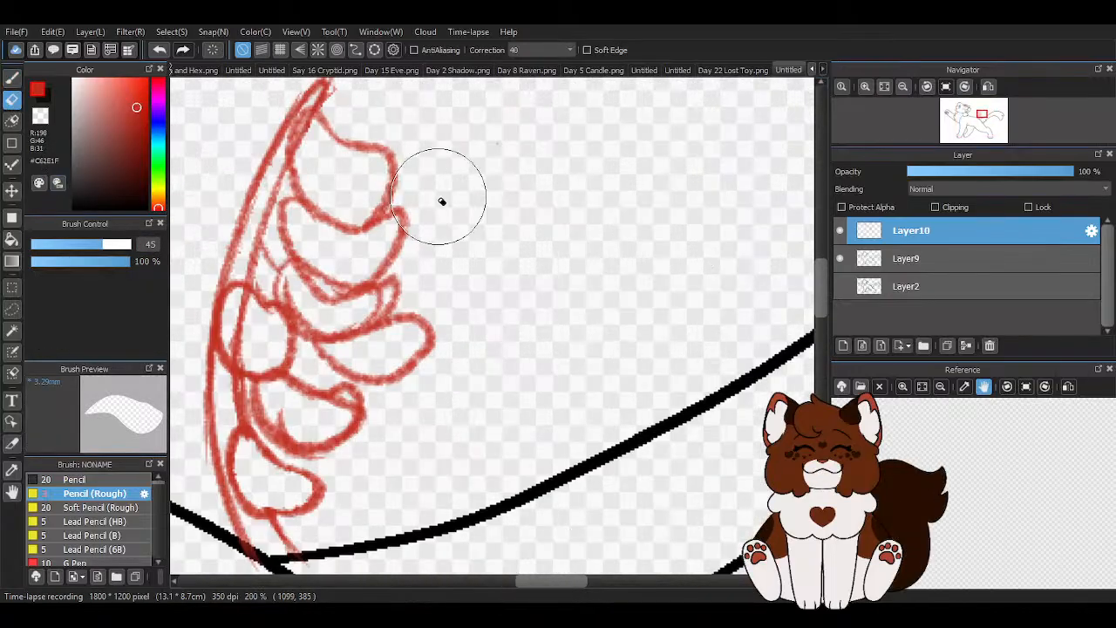
mouse_move(393, 150)
left_mouse_down()
mouse_move(361, 137)
mouse_move(335, 201)
mouse_move(319, 361)
mouse_move(391, 291)
mouse_move(406, 436)
left_mouse_up()
scroll(441, 372, "down", 2)
scroll(441, 372, "up", 2)
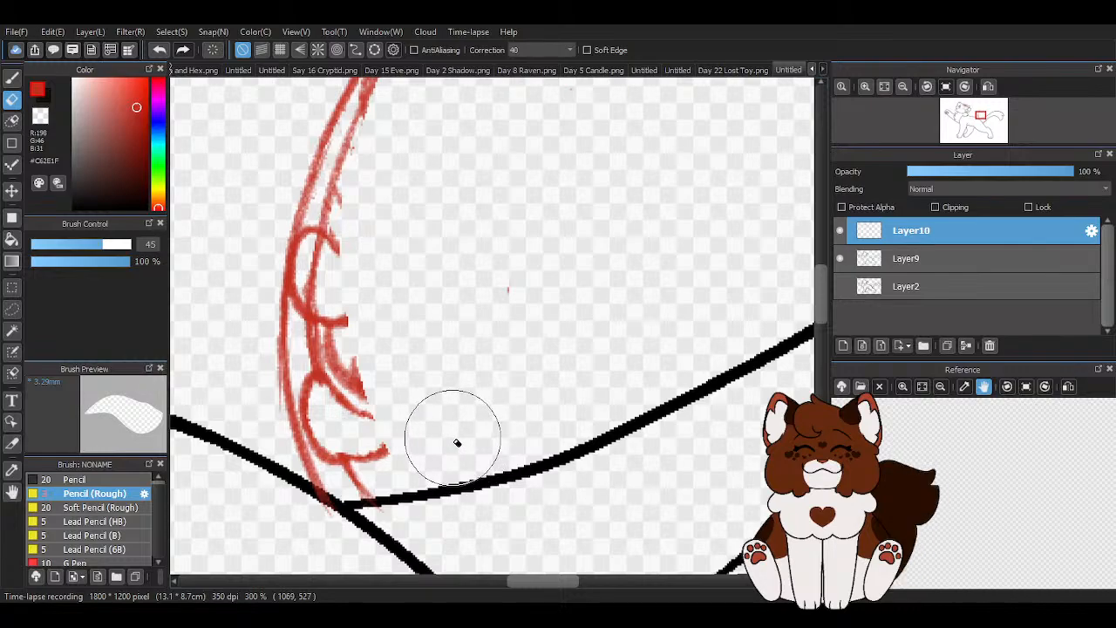
- Reduce the eraser size to 22 and erase the remaining petal fragments along and inside the two stem lines
left_click(75, 245)
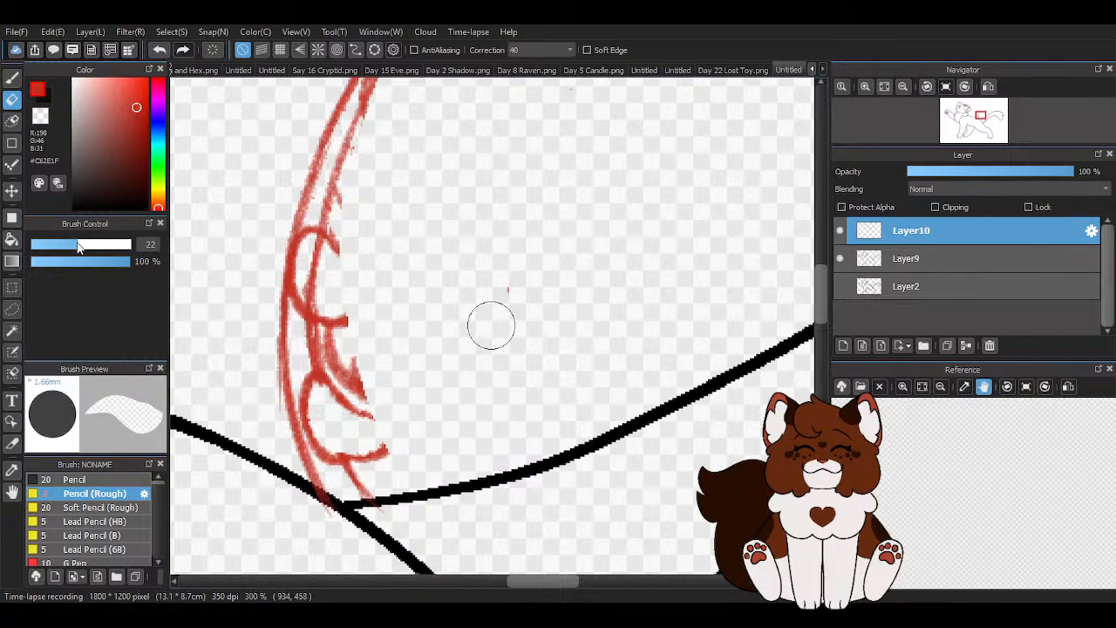
mouse_move(377, 176)
left_mouse_down()
mouse_move(353, 225)
mouse_move(350, 362)
mouse_move(428, 501)
mouse_move(384, 357)
left_mouse_up()
scroll(385, 335, "down", 2)
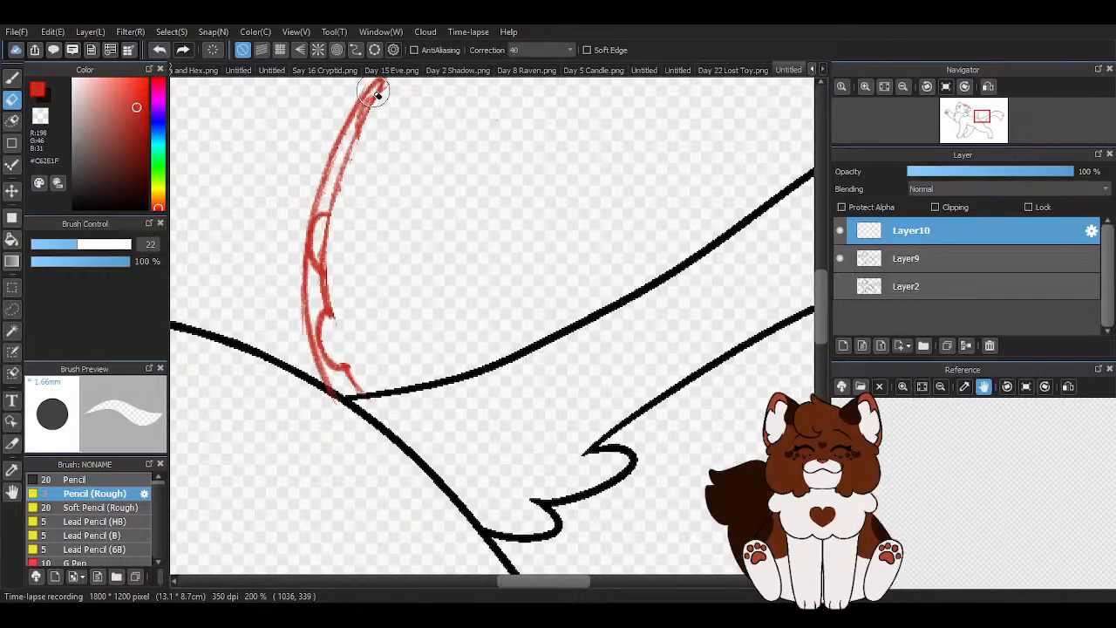
mouse_move(326, 192)
left_mouse_down()
mouse_move(319, 319)
mouse_move(319, 284)
left_mouse_up()
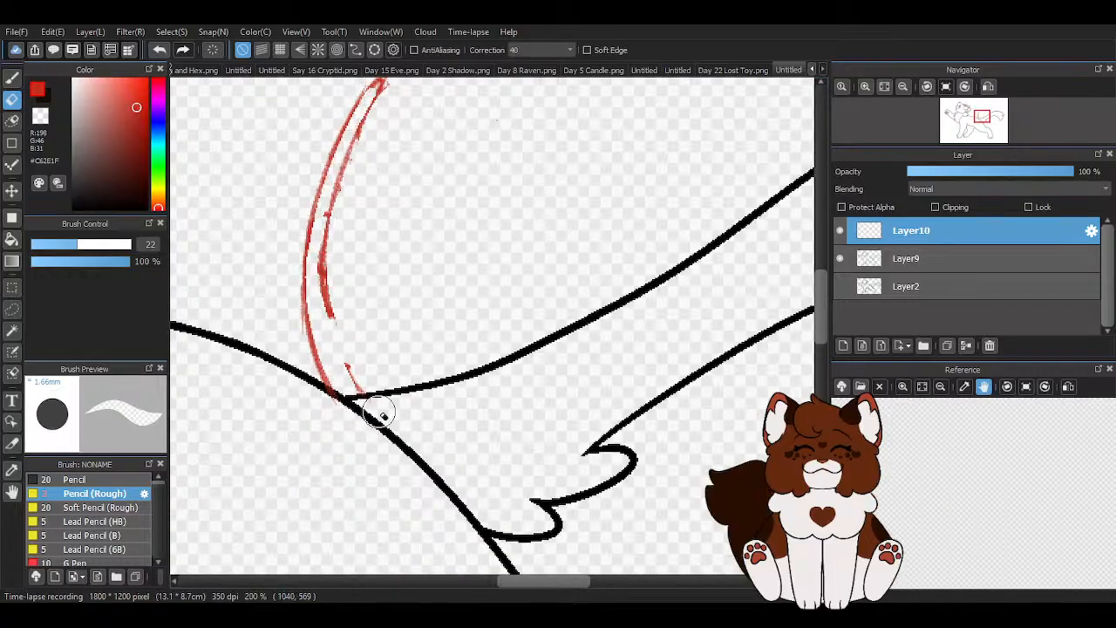
- Redraw the stem's tail-side line down to the tail base with the Pencil (Rough) brush, closing its erased gaps
key("b")
scroll(348, 165, "up", 2)
mouse_move(350, 165)
left_mouse_down()
mouse_move(402, 111)
mouse_move(361, 191)
left_mouse_up()
mouse_move(378, 147)
left_mouse_down()
mouse_move(313, 356)
mouse_move(316, 450)
left_mouse_up()
left_click_drag(317, 373, 366, 572)
left_click_drag(317, 462, 367, 573)
scroll(406, 410, "down", 2)
scroll(374, 392, "up", 2)
scroll(419, 144, "down", 1)
- Reinforce the stem outlines from the tip to the tail base with overlapping rough pencil strokes
mouse_move(432, 132)
left_mouse_down()
mouse_move(408, 155)
mouse_move(356, 273)
left_mouse_up()
mouse_move(382, 208)
left_mouse_down()
mouse_move(357, 349)
mouse_move(381, 436)
left_mouse_up()
left_click_drag(380, 277, 408, 406)
scroll(435, 344, "up", 1)
mouse_move(365, 247)
left_mouse_down()
mouse_move(357, 296)
mouse_move(420, 485)
left_mouse_up()
- Thin the lower half of the stem's tail-side line with transparent rough pencil strokes
key("z")
mouse_move(364, 254)
left_mouse_down()
mouse_move(364, 400)
mouse_move(415, 477)
mouse_move(364, 360)
mouse_move(383, 414)
left_mouse_up()
left_click_drag(366, 282, 370, 361)
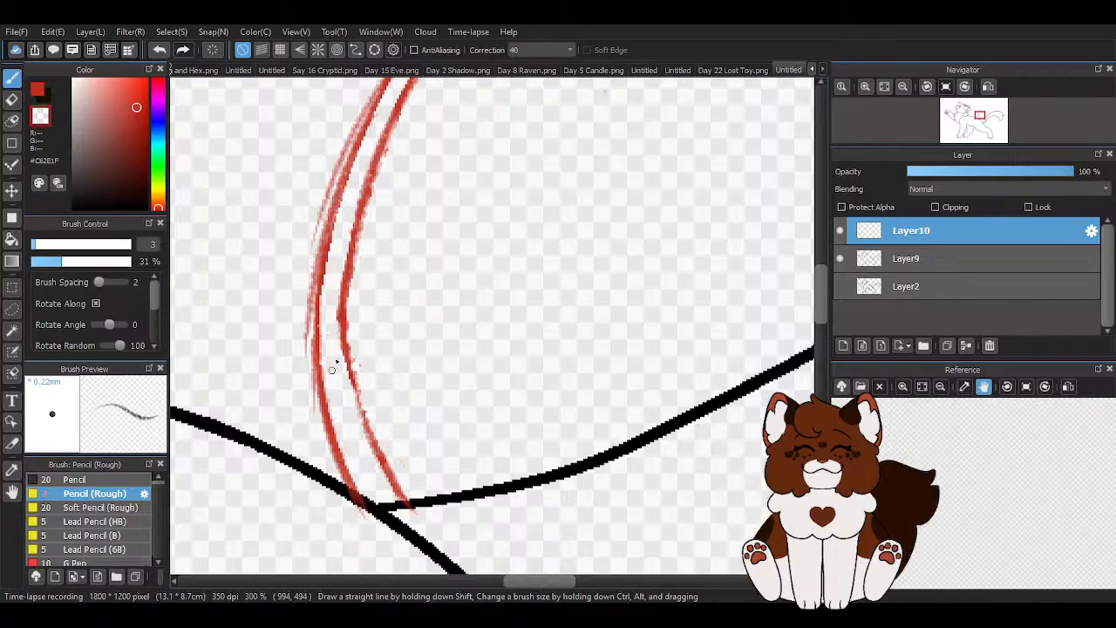
- Return to the red colour, touch up the stem's lower end and darken its outer line from tip to base
left_click(36, 89)
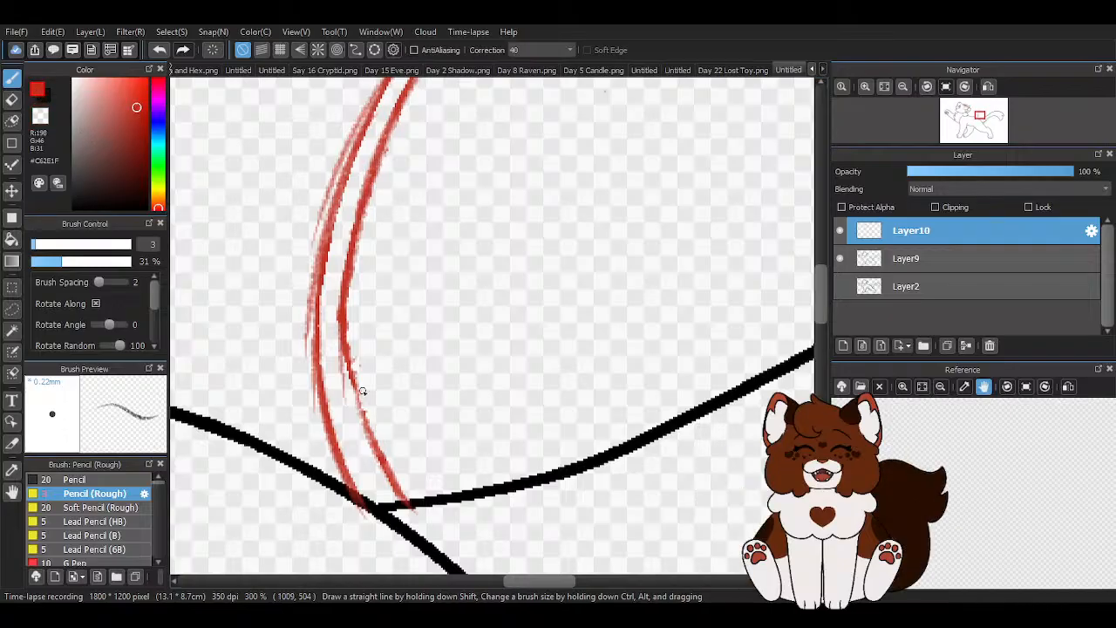
scroll(436, 436, "down", 2)
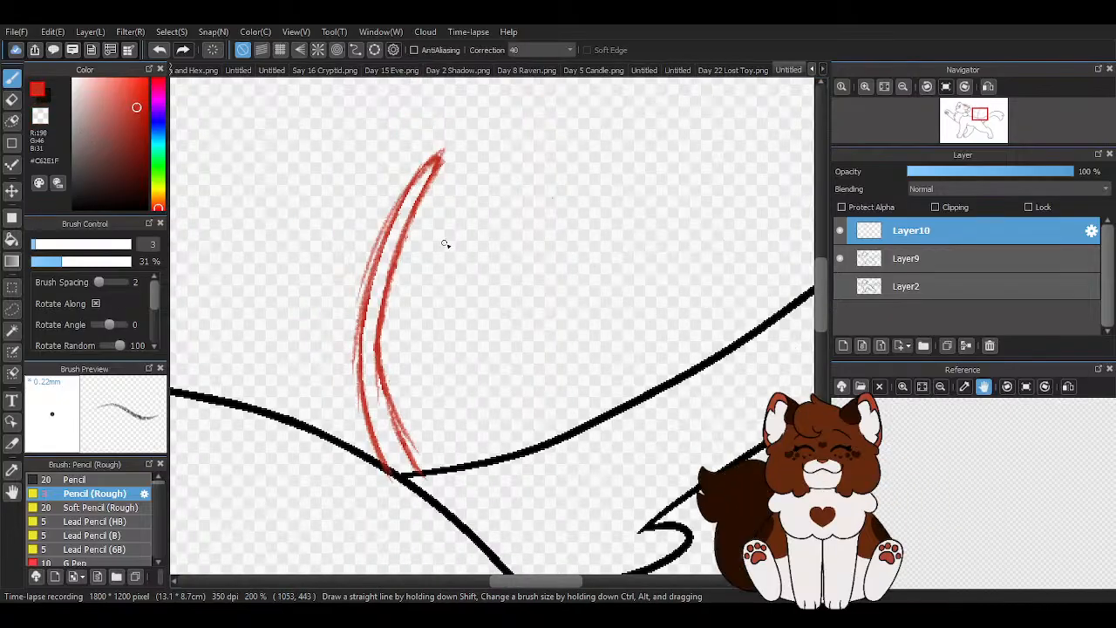
scroll(418, 226, "up", 3)
mouse_move(446, 93)
left_mouse_down()
mouse_move(370, 205)
mouse_move(324, 430)
mouse_move(318, 565)
left_mouse_up()
scroll(419, 299, "down", 2)
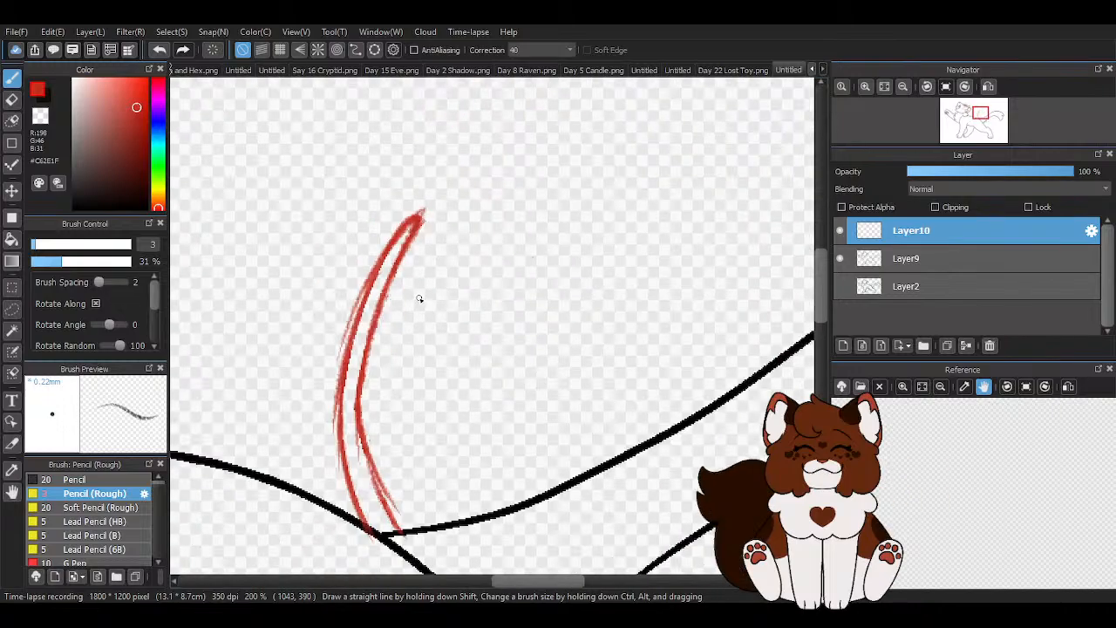
- Trim the rough lower part of the tail-side stem line in transparent, and redraw it in red curving into the tail base
scroll(436, 314, "up", 2)
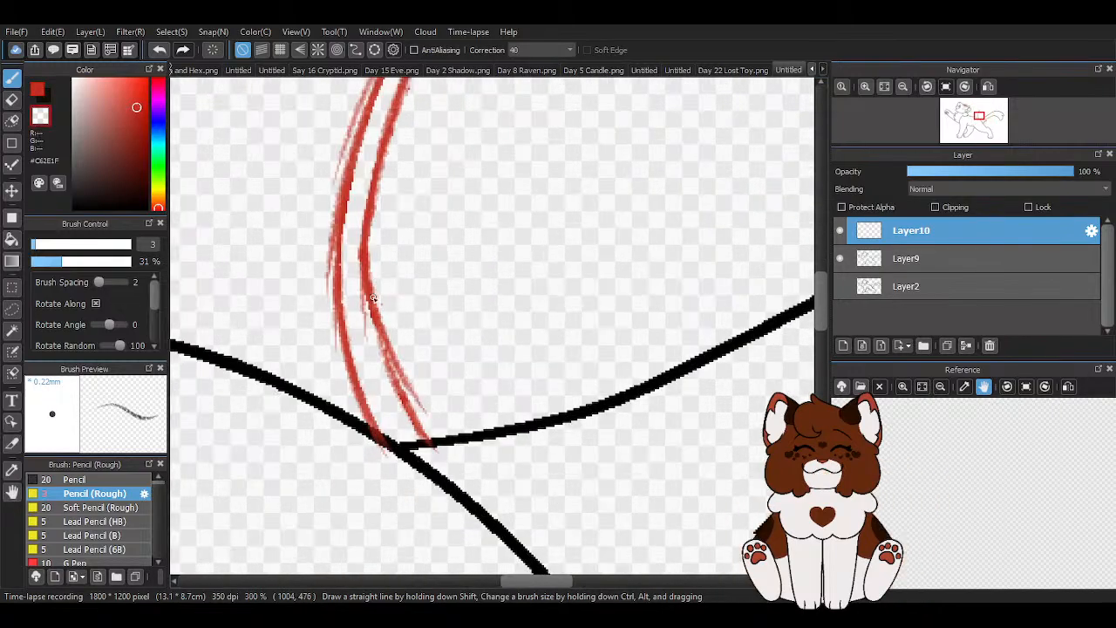
key("ctrl+z")
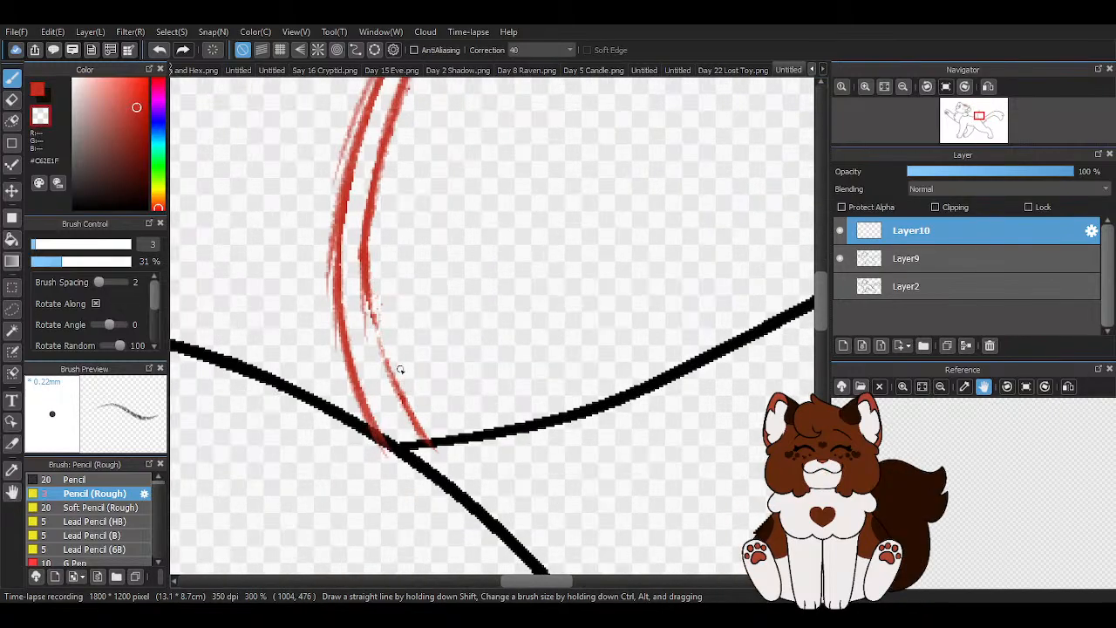
left_click(39, 92)
left_click_drag(363, 268, 414, 422)
left_click_drag(366, 296, 440, 466)
left_click_drag(372, 338, 454, 459)
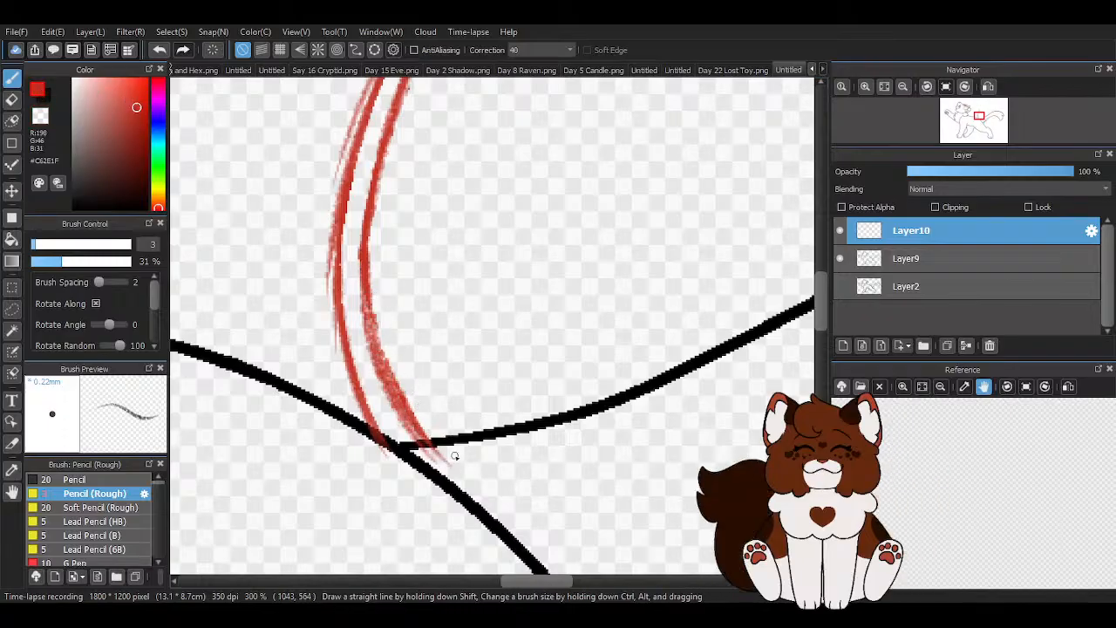
- Trim the thickened lower end of the tail-side stem line to a thin stroke using the transparent colour
scroll(458, 443, "down", 2)
key("z")
scroll(431, 418, "up", 2)
left_click_drag(392, 349, 426, 375)
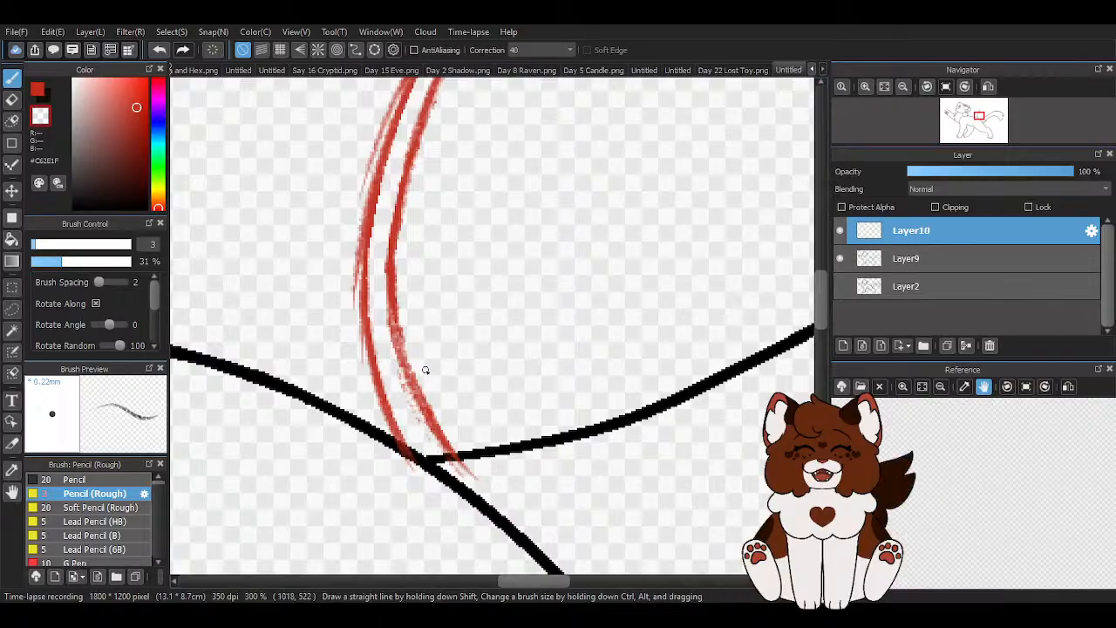
scroll(439, 460, "up", 4)
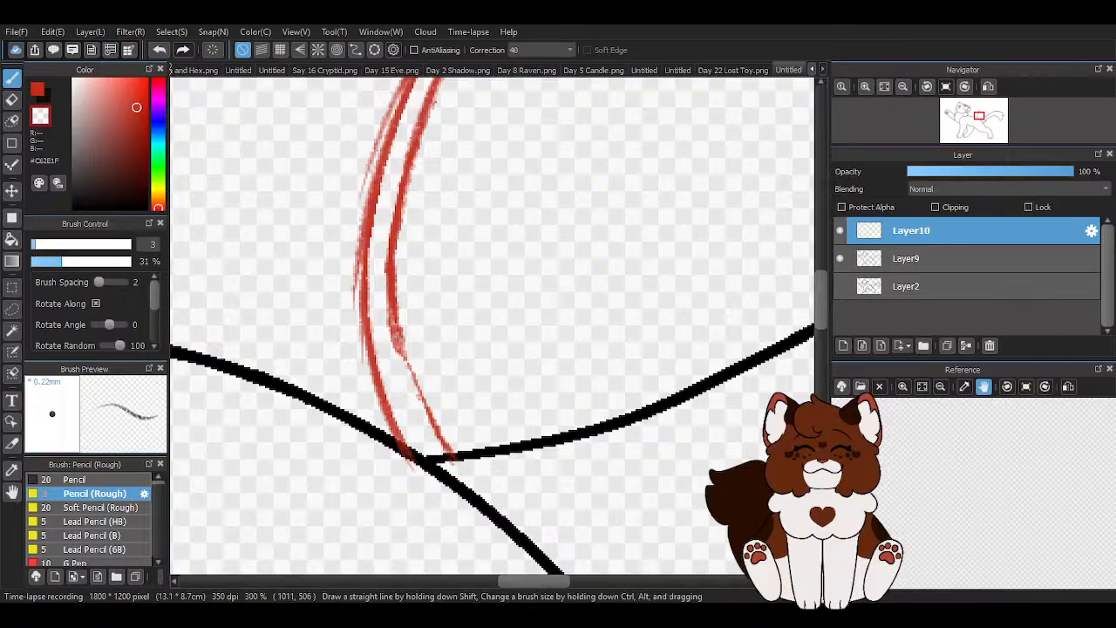
- Retrace the thinned lower end of the tail-side stem line in red down to the tail base
left_click(37, 94)
scroll(405, 412, "down", 2)
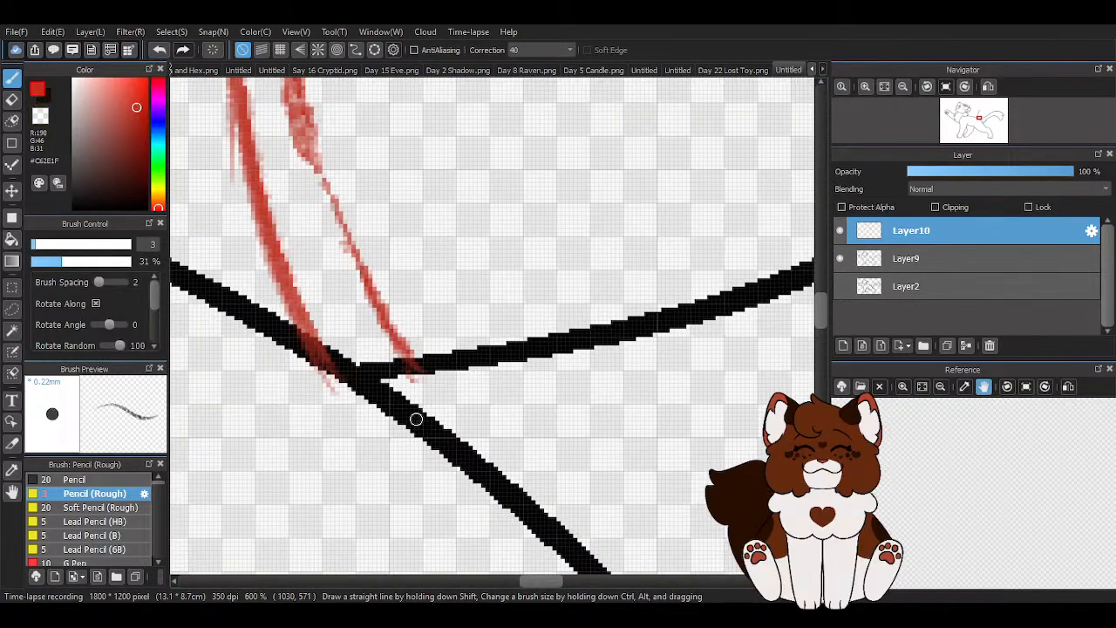
scroll(386, 239, "up", 1)
mouse_move(322, 198)
left_mouse_down()
mouse_move(343, 293)
mouse_move(436, 462)
left_mouse_up()
left_click_drag(320, 218, 398, 404)
scroll(467, 408, "down", 3)
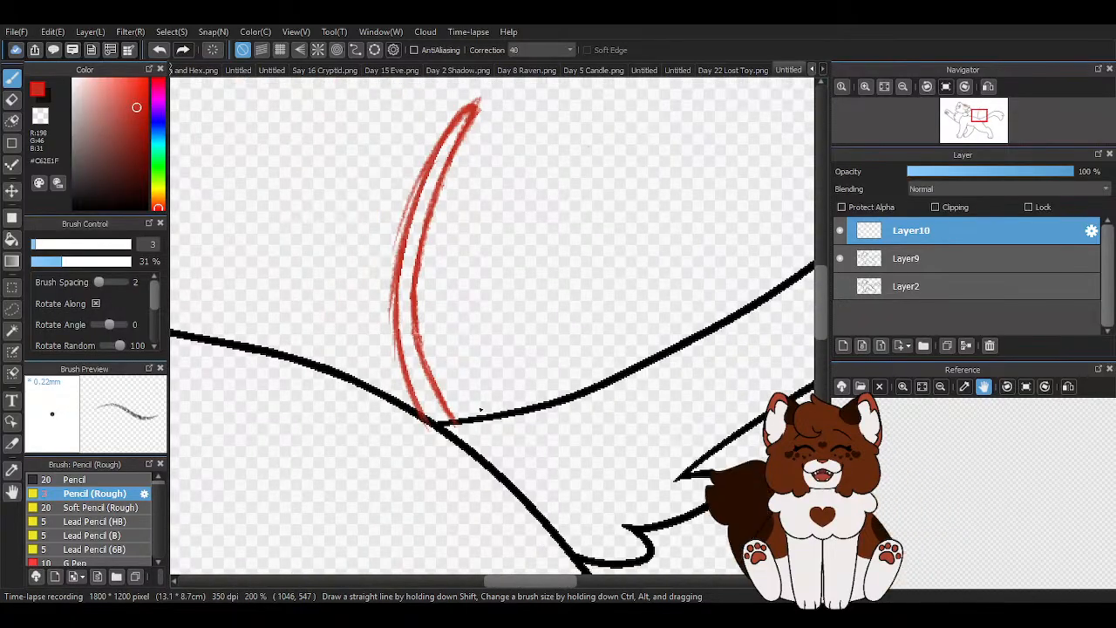
- Clean the stray sketch strokes off the stem's outer edge with the transparent rough pencil
scroll(407, 266, "down", 3)
scroll(491, 300, "up", 2)
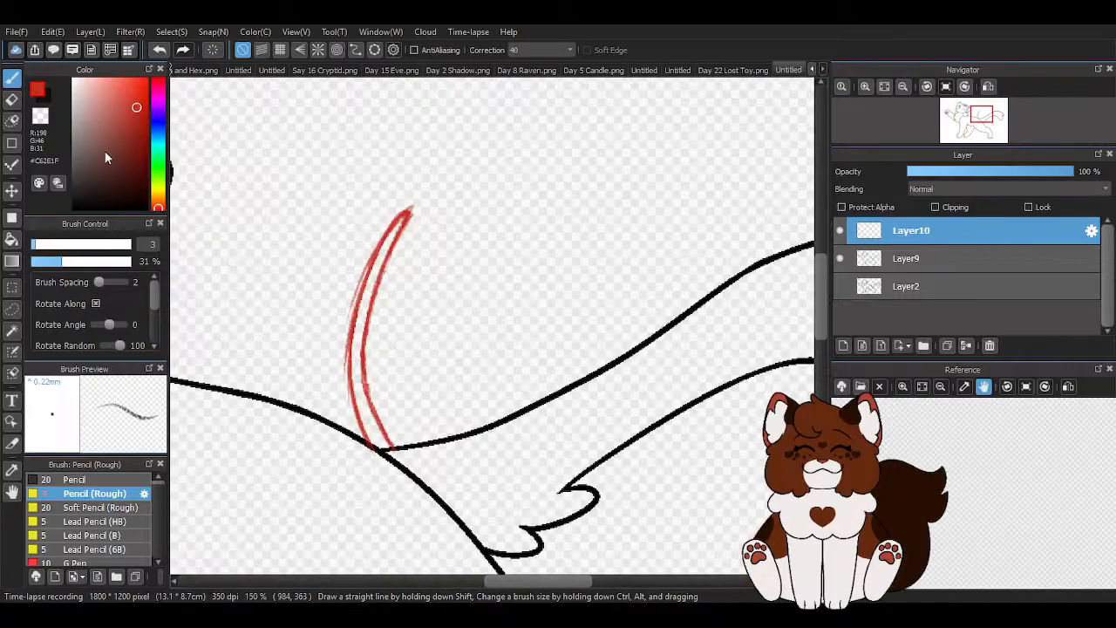
scroll(409, 282, "up", 2)
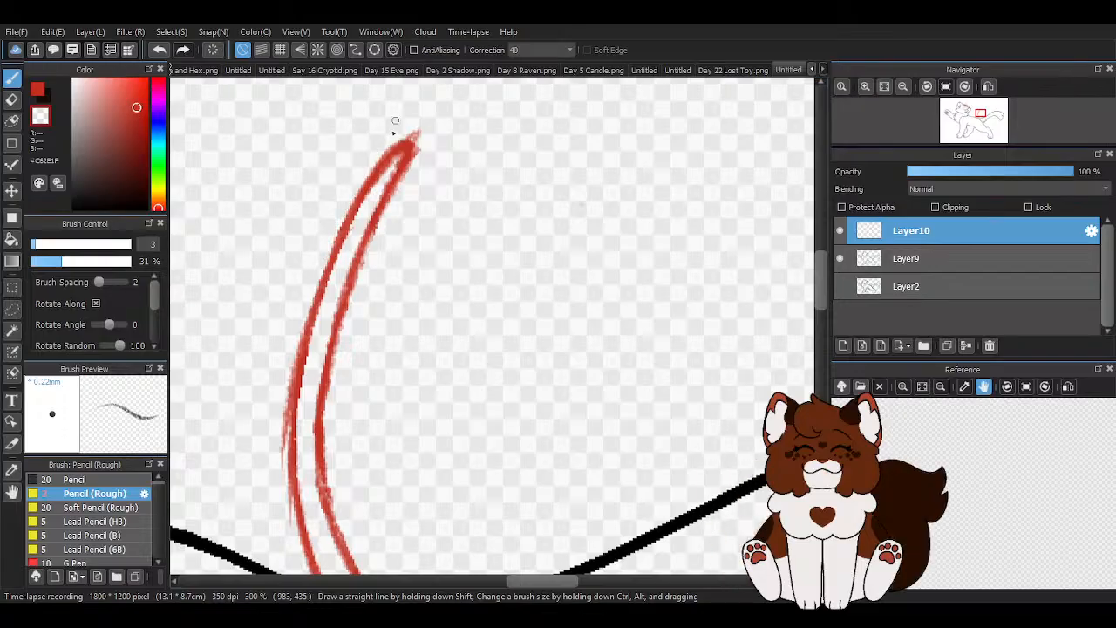
scroll(346, 338, "down", 1)
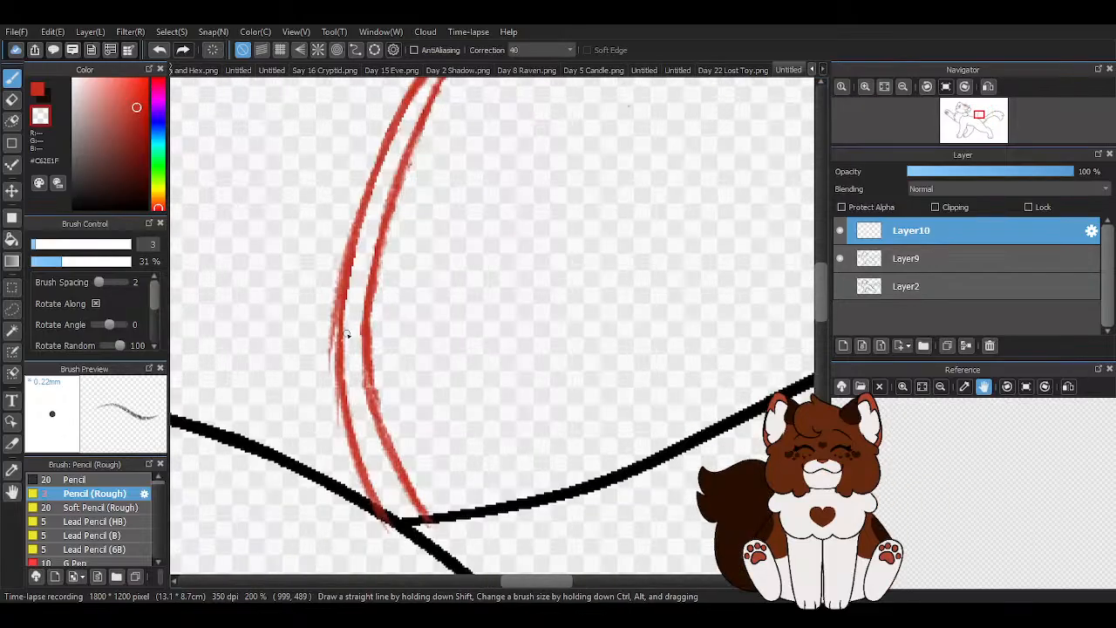
mouse_move(371, 151)
left_mouse_down()
mouse_move(331, 293)
mouse_move(344, 249)
mouse_move(330, 335)
left_mouse_up()
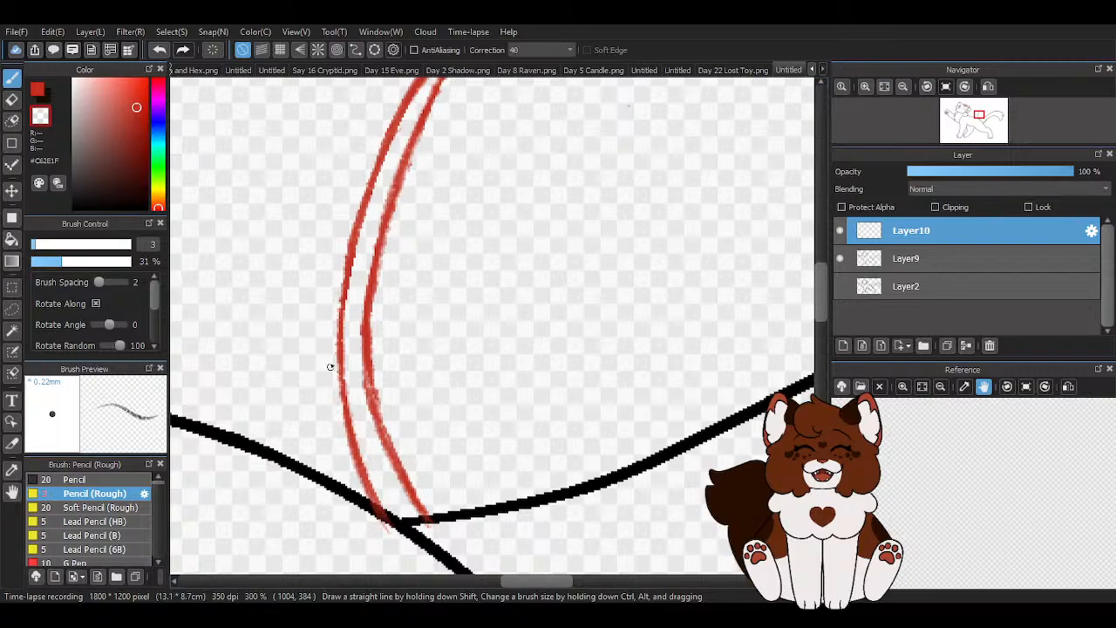
- Thin the stem's outer line with the transparent rough pencil, and retrace its upper and middle part in red
mouse_move(401, 117)
left_mouse_down()
mouse_move(347, 254)
mouse_move(341, 406)
left_mouse_up()
mouse_move(341, 314)
left_mouse_down()
mouse_move(335, 407)
mouse_move(415, 210)
mouse_move(349, 361)
mouse_move(335, 495)
mouse_move(365, 341)
mouse_move(412, 212)
mouse_move(396, 214)
mouse_move(449, 133)
mouse_move(372, 276)
left_mouse_up()
scroll(367, 396, "down", 1)
scroll(384, 269, "up", 1)
key("z")
scroll(343, 366, "up", 1)
scroll(344, 305, "up", 1)
scroll(342, 470, "down", 1)
scroll(366, 311, "down", 1)
scroll(442, 418, "up", 1)
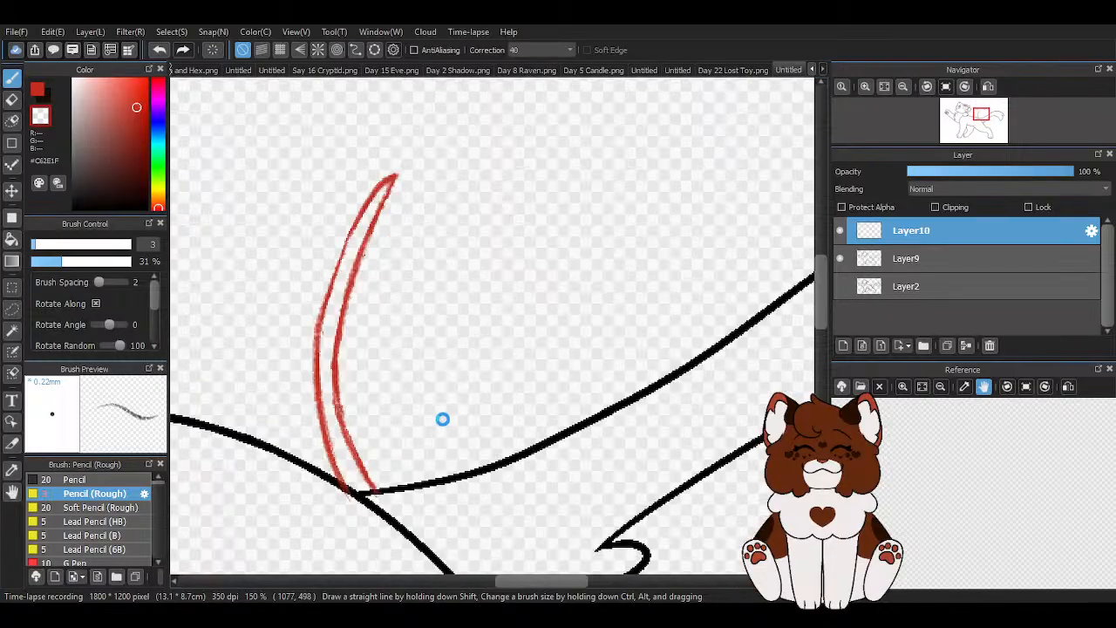
key("x")
mouse_move(380, 195)
left_mouse_down()
mouse_move(324, 312)
mouse_move(322, 401)
left_mouse_up()
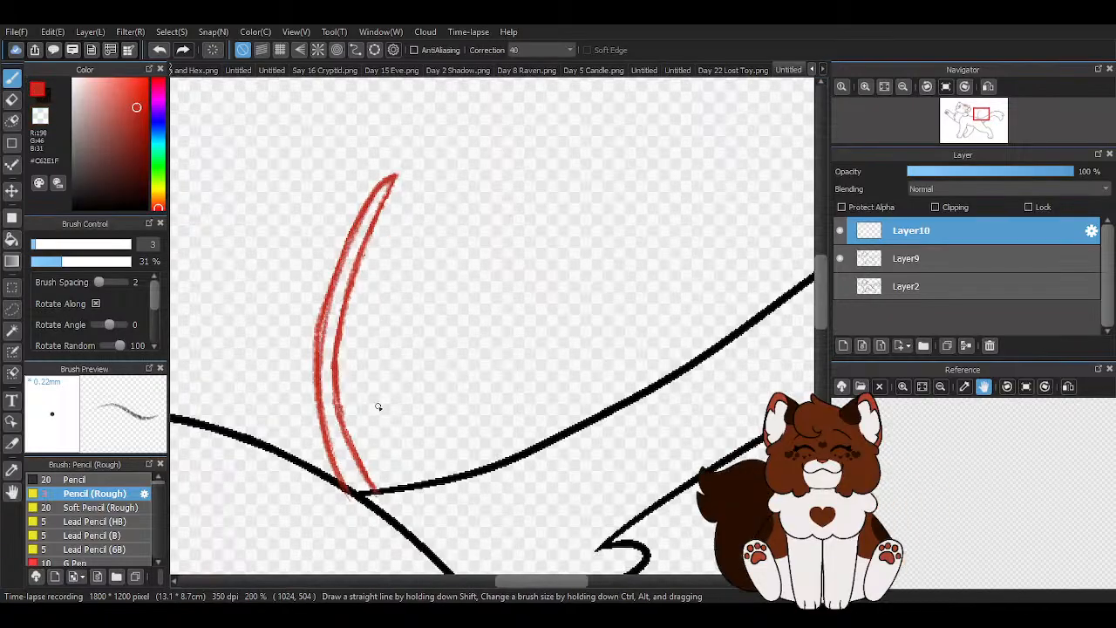
- Trim the stem's outer line in transparent along its edge, and retrace its lower half in red down to the tail base
scroll(331, 324, "up", 2)
key("z")
mouse_move(341, 209)
left_mouse_down()
mouse_move(293, 431)
mouse_move(320, 261)
left_mouse_up()
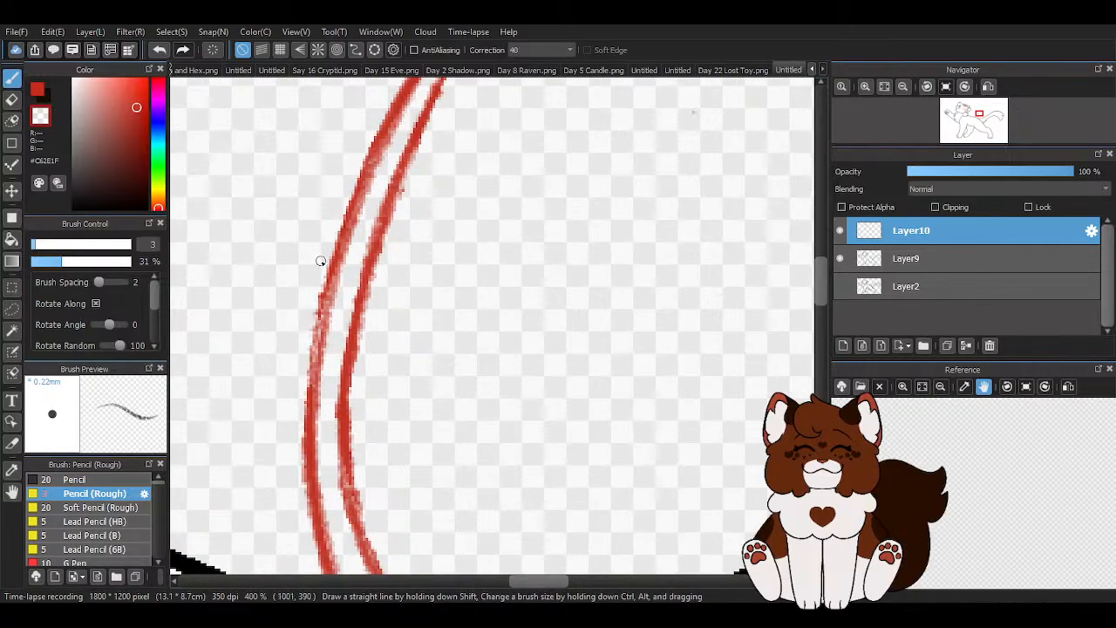
scroll(366, 348, "down", 3)
scroll(384, 366, "up", 2)
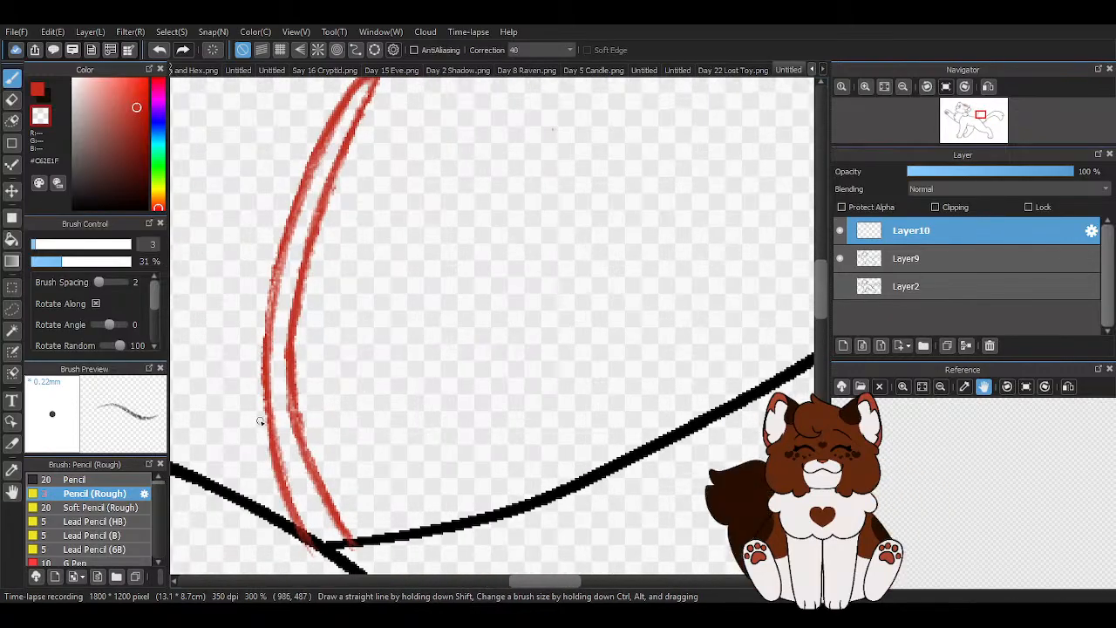
scroll(349, 460, "up", 1)
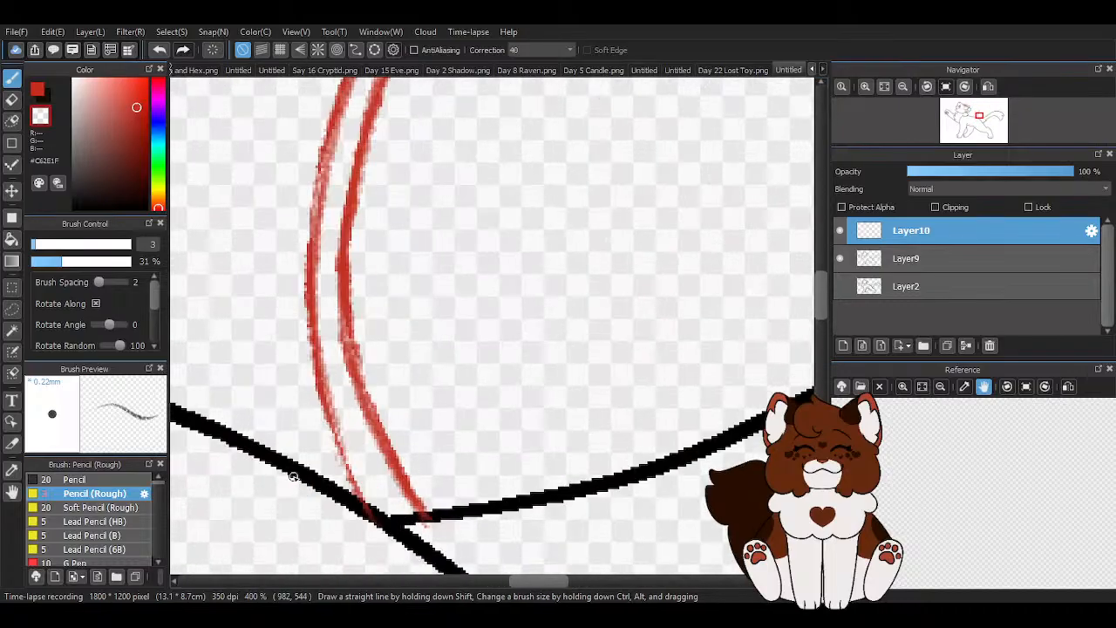
left_click(36, 89)
mouse_move(330, 144)
left_mouse_down()
mouse_move(320, 170)
mouse_move(307, 363)
mouse_move(328, 468)
mouse_move(372, 480)
left_mouse_up()
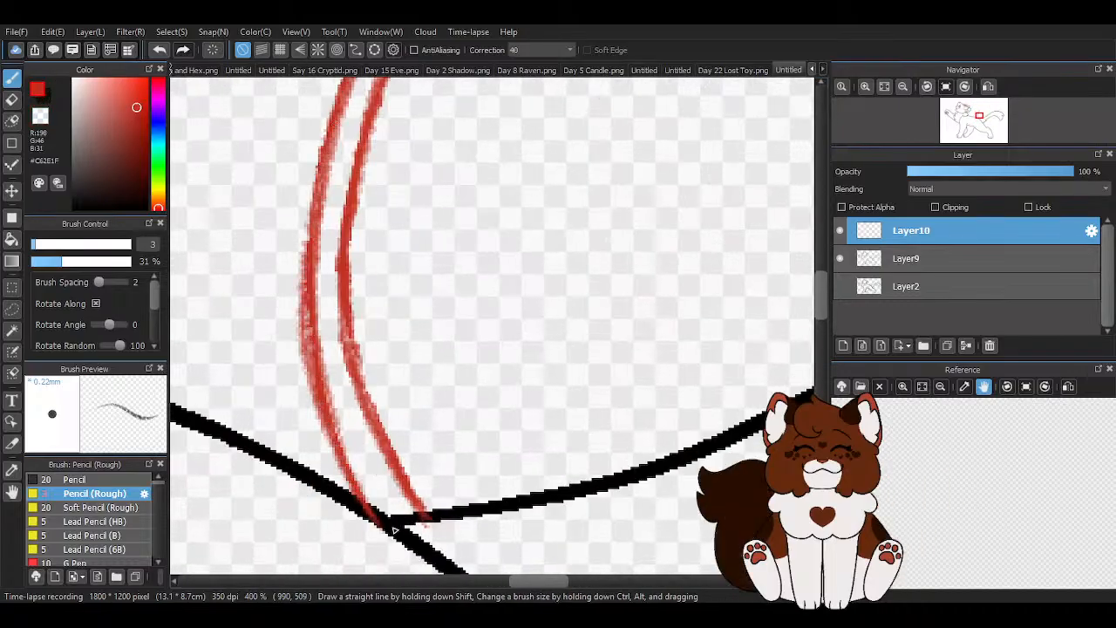
- Examine the stem's shape up close and against the whole cat drawing
scroll(371, 480, "down", 2)
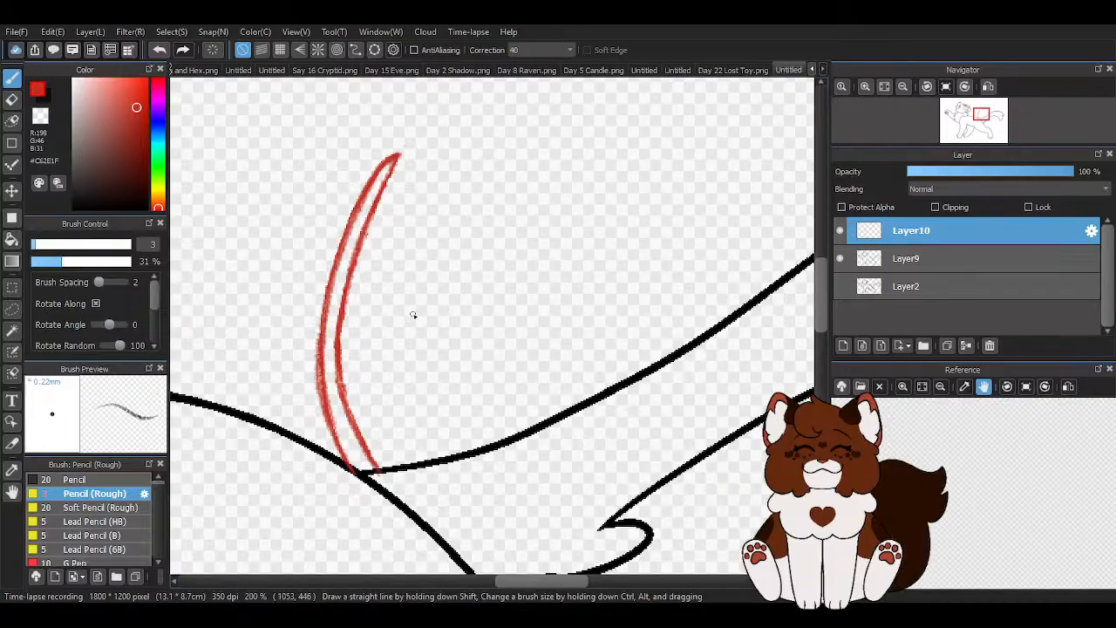
scroll(377, 304, "down", 1)
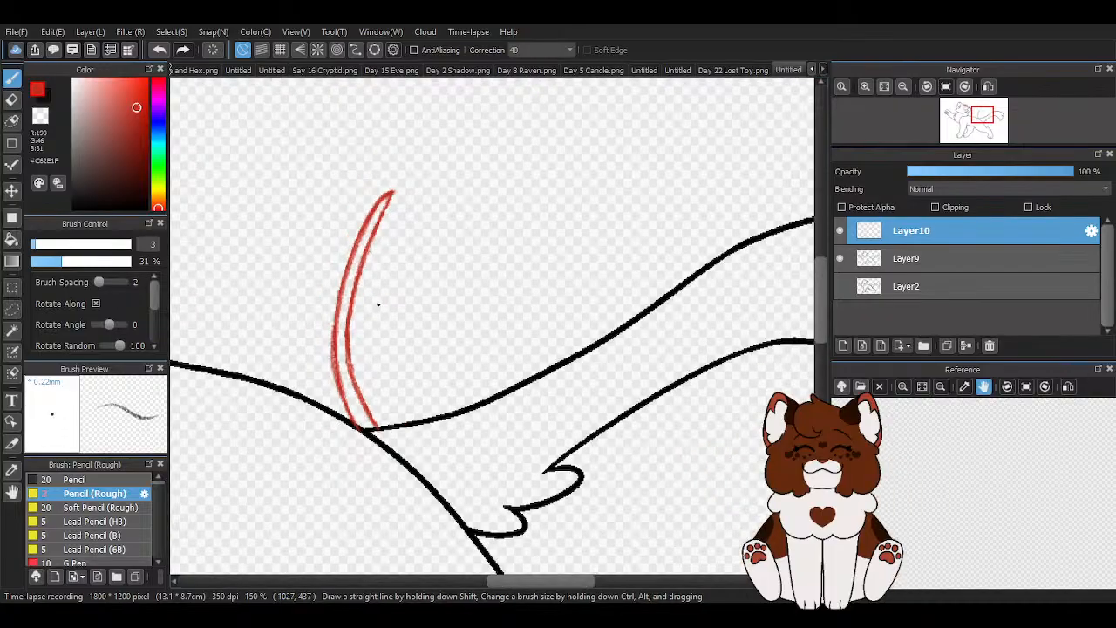
scroll(386, 302, "down", 1)
scroll(445, 291, "down", 2)
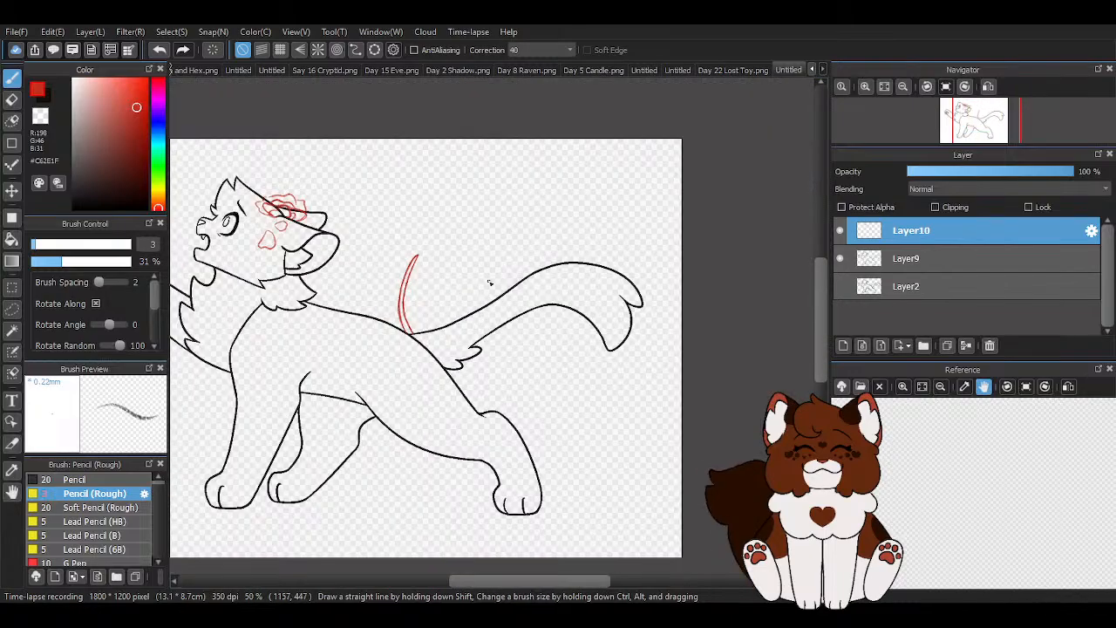
scroll(487, 291, "up", 2)
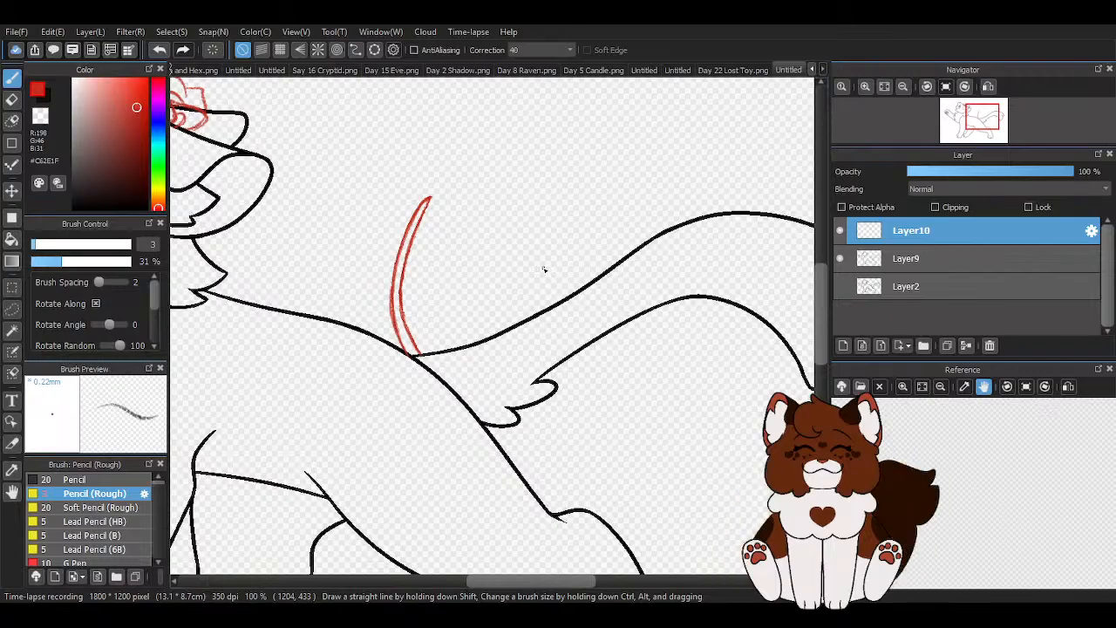
scroll(487, 232, "up", 2)
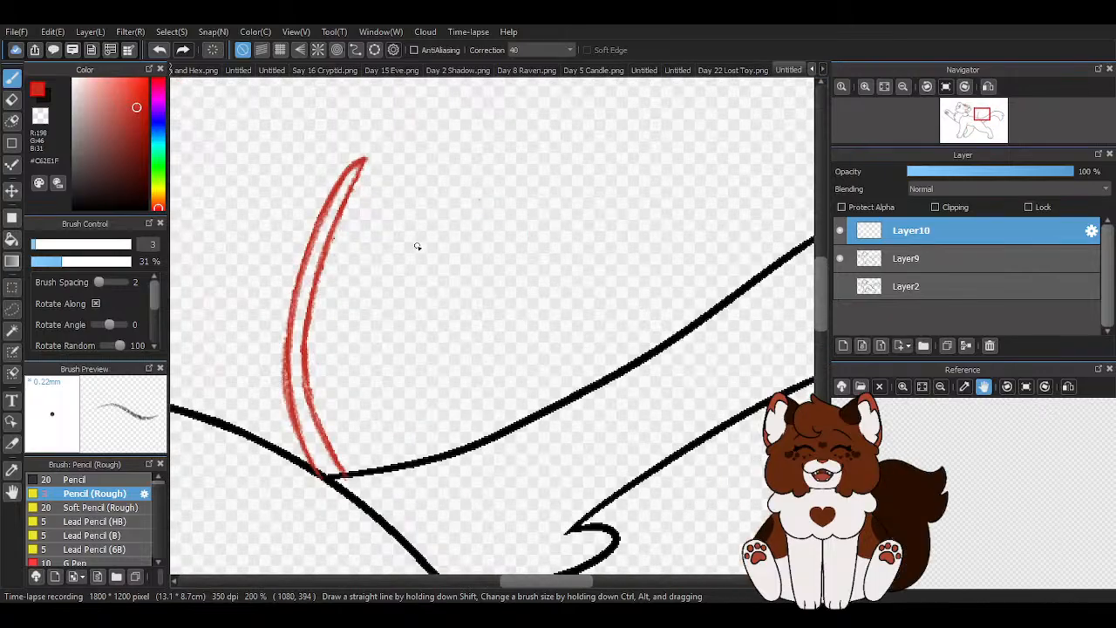
scroll(417, 248, "down", 1)
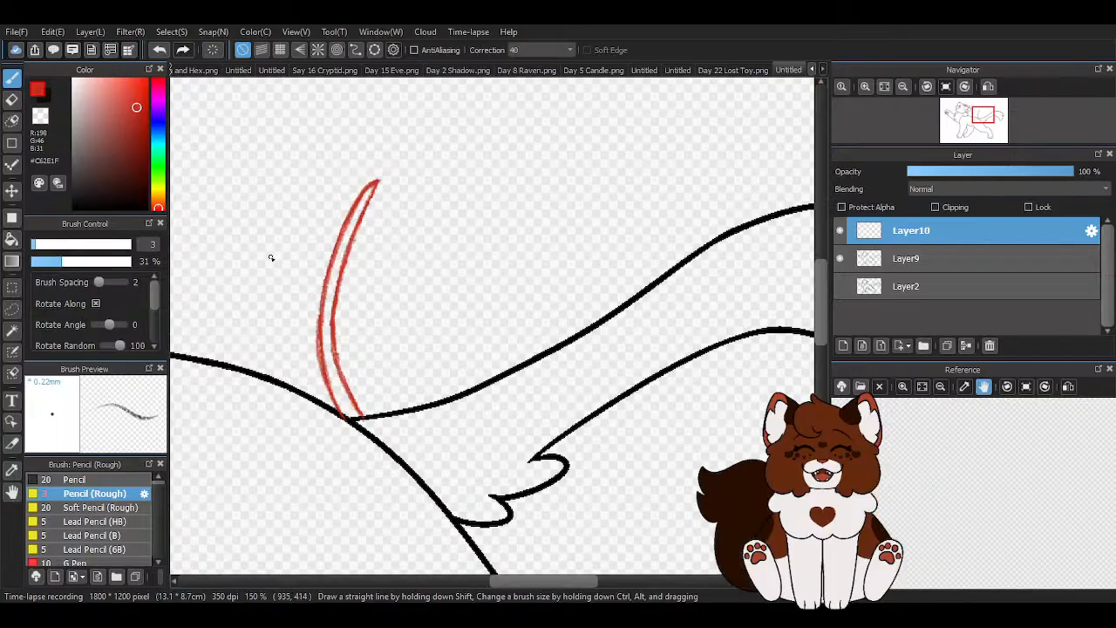
scroll(350, 235, "up", 2)
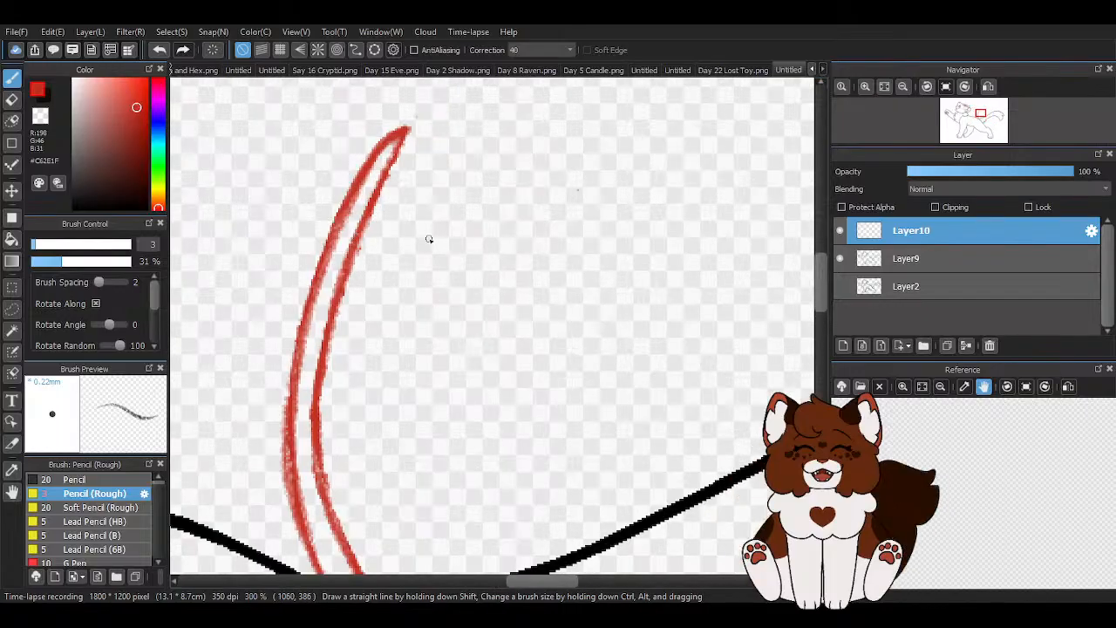
- Try sketching a small rounded petal in red on the tail-facing side of the stem below its tip, and undo it
left_click_drag(384, 222, 417, 246)
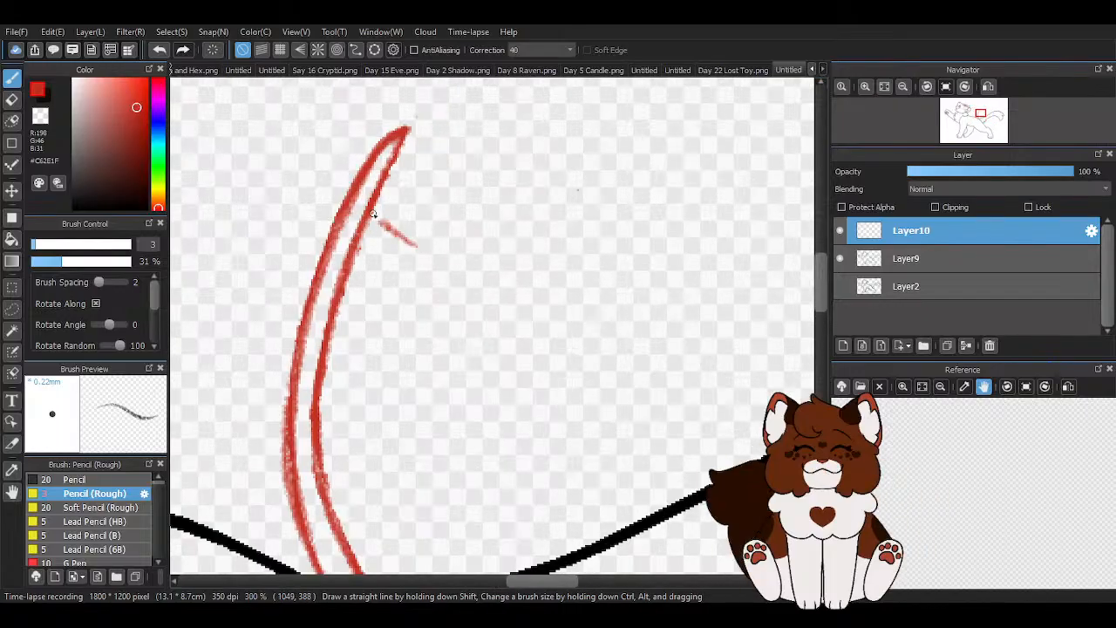
mouse_move(354, 309)
left_mouse_down()
mouse_move(426, 245)
mouse_move(392, 224)
mouse_move(431, 248)
left_mouse_up()
left_click(160, 55)
mouse_move(377, 316)
left_mouse_down()
mouse_move(430, 290)
mouse_move(431, 247)
left_mouse_up()
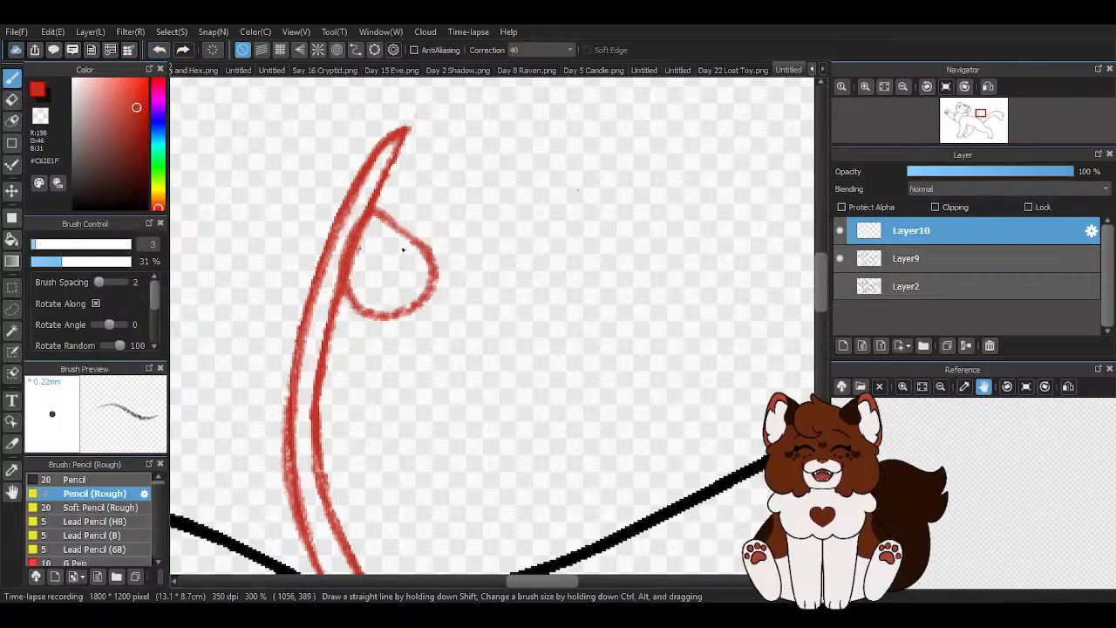
left_click(159, 52)
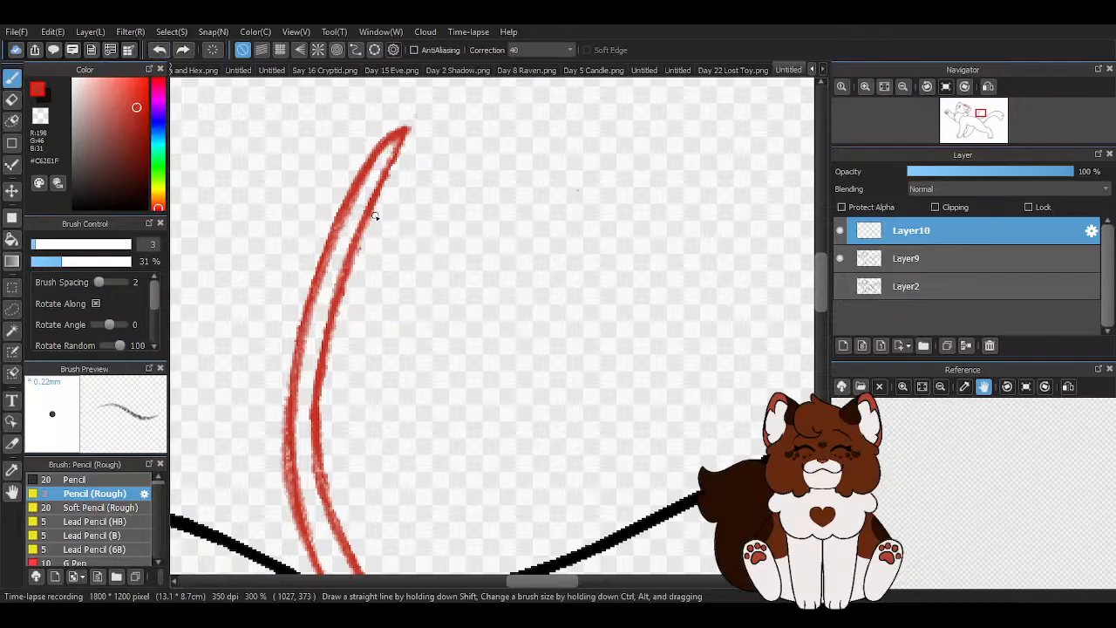
- Try sketching a two-lobed petal with an inner fold in red beside the upper stem, and undo its strokes
mouse_move(368, 233)
left_mouse_down()
mouse_move(410, 323)
mouse_move(469, 291)
mouse_move(445, 251)
mouse_move(383, 225)
left_mouse_up()
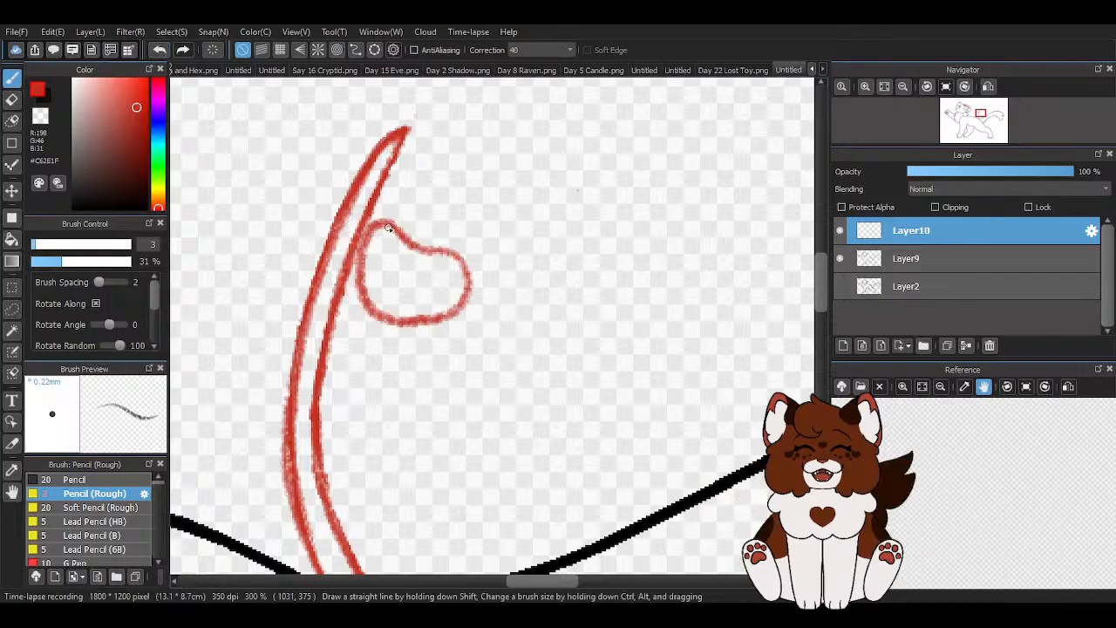
mouse_move(457, 255)
left_mouse_down()
mouse_move(406, 261)
mouse_move(361, 302)
mouse_move(461, 299)
mouse_move(454, 258)
left_mouse_up()
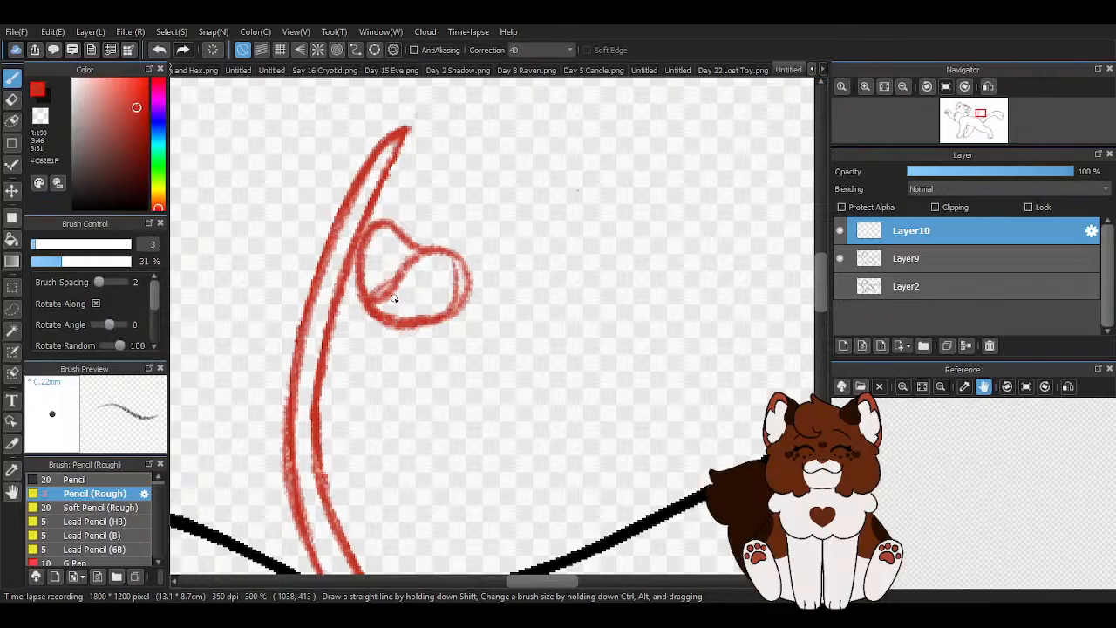
left_click_drag(377, 301, 426, 251)
left_click_drag(439, 319, 452, 259)
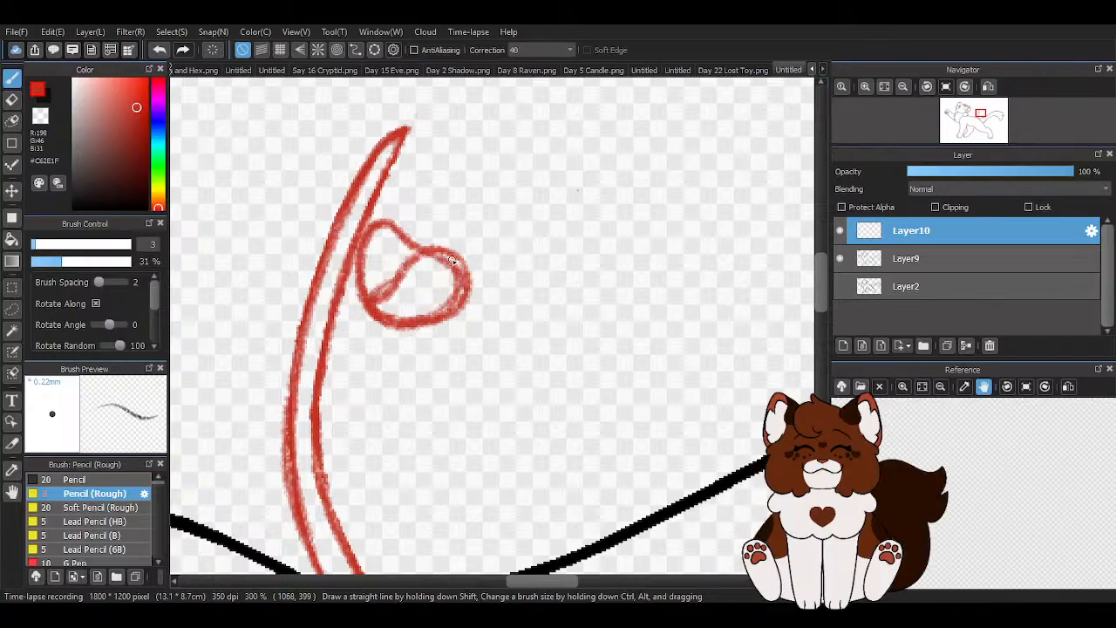
left_click(165, 54)
left_click(159, 51)
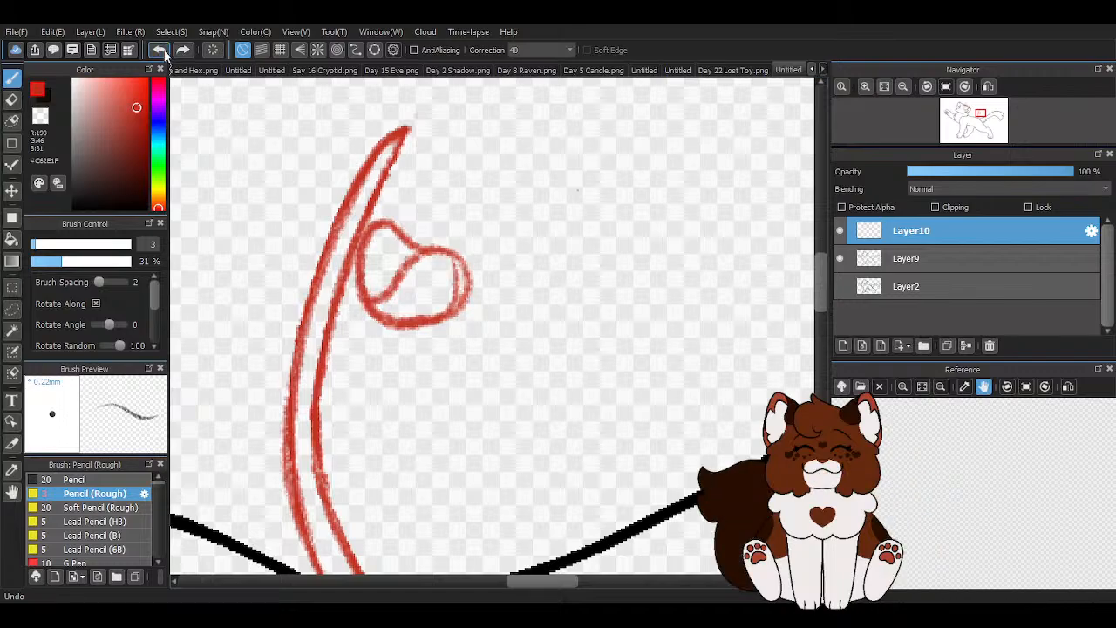
left_click(159, 50)
left_click(159, 50)
left_click(158, 51)
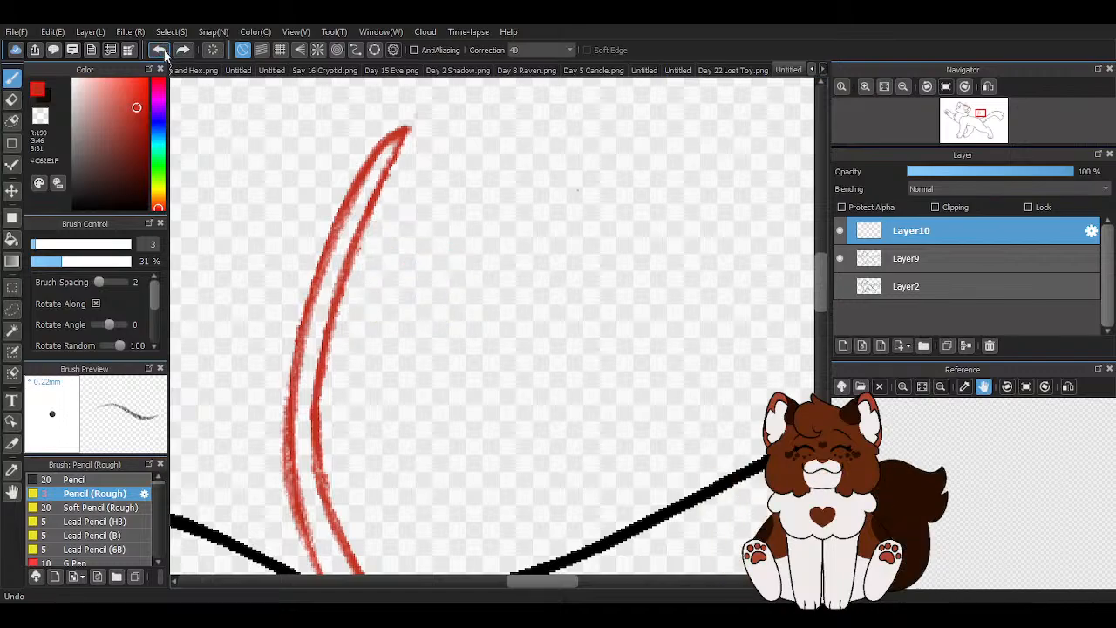
- Try sketching a rounded petal at the stem's tip and a smaller one below it in red, and undo both
scroll(428, 236, "down", 2)
key("z")
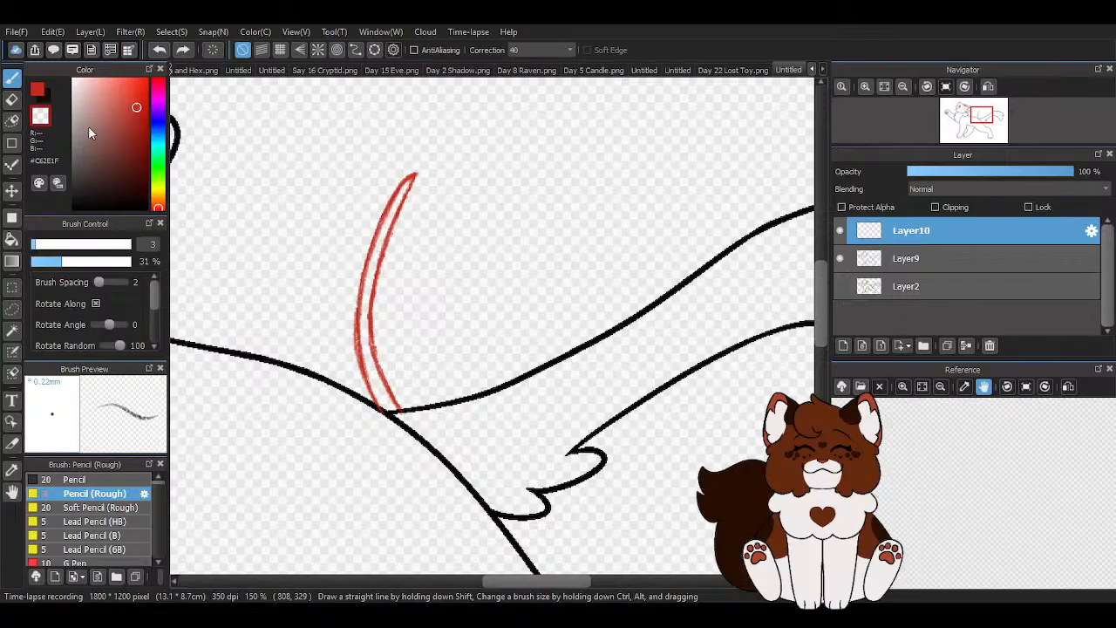
left_click(39, 94)
scroll(410, 153, "up", 3)
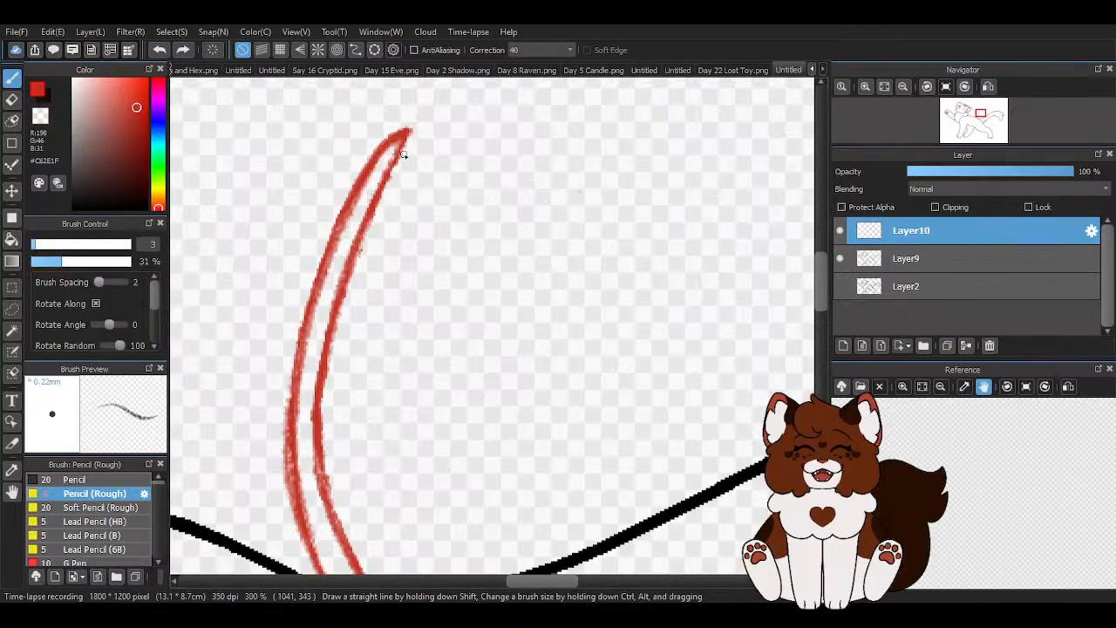
mouse_move(409, 153)
left_mouse_down()
mouse_move(506, 197)
mouse_move(515, 250)
mouse_move(428, 277)
mouse_move(383, 224)
mouse_move(393, 167)
mouse_move(417, 158)
mouse_move(458, 183)
left_mouse_up()
scroll(455, 184, "down", 2)
scroll(385, 227, "up", 1)
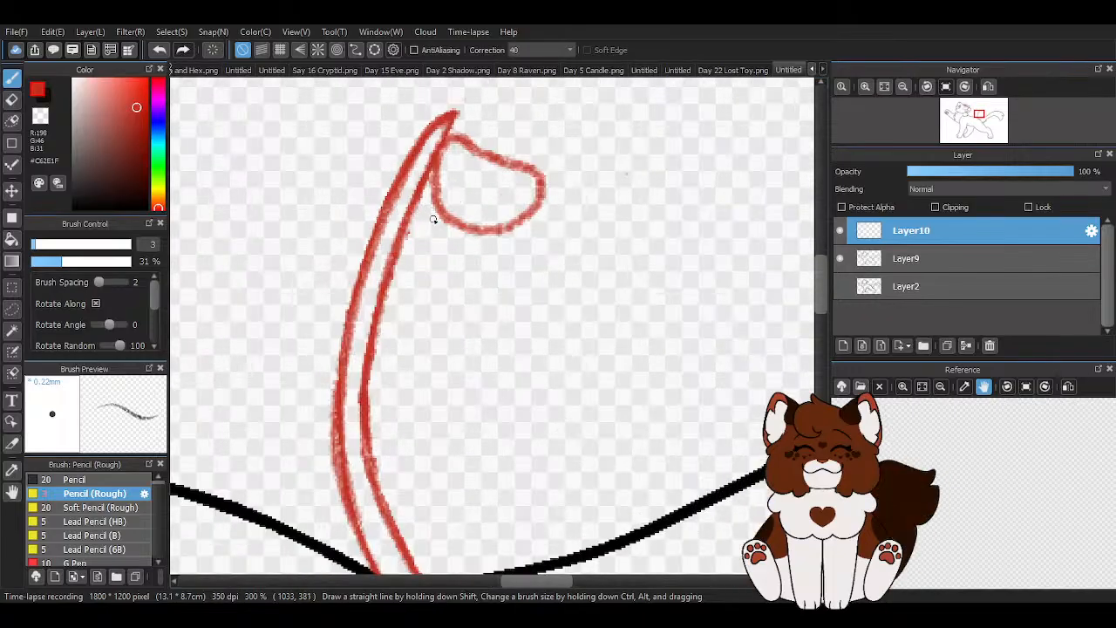
mouse_move(433, 179)
left_mouse_down()
mouse_move(399, 206)
mouse_move(431, 289)
mouse_move(459, 211)
mouse_move(416, 178)
mouse_move(399, 277)
left_mouse_up()
scroll(449, 270, "down", 4)
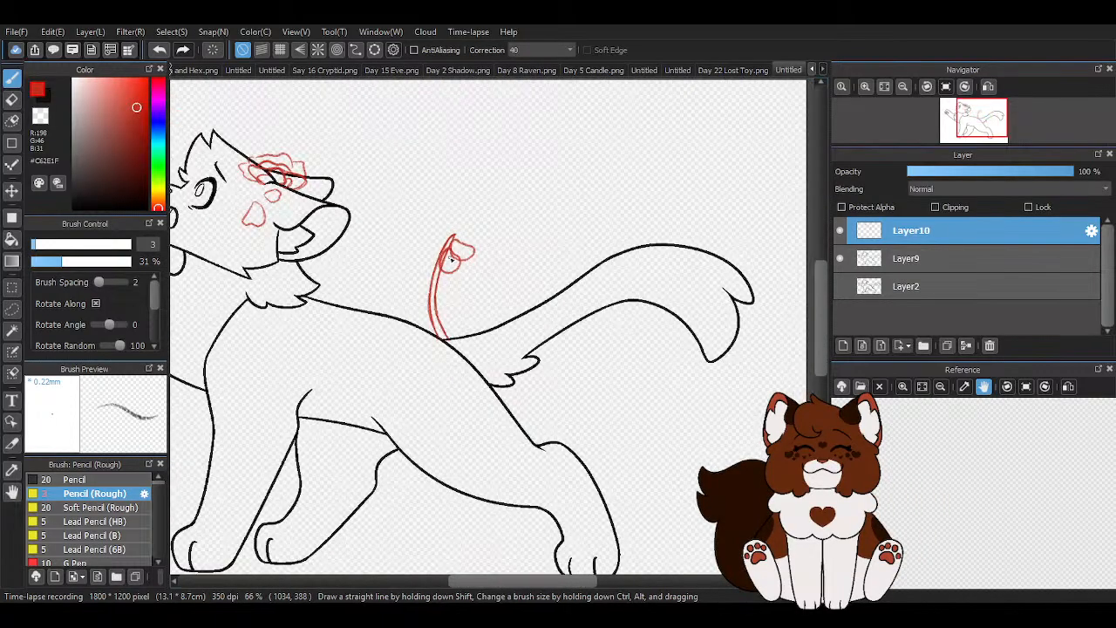
left_click(159, 50)
left_click(159, 49)
scroll(498, 312, "down", 3)
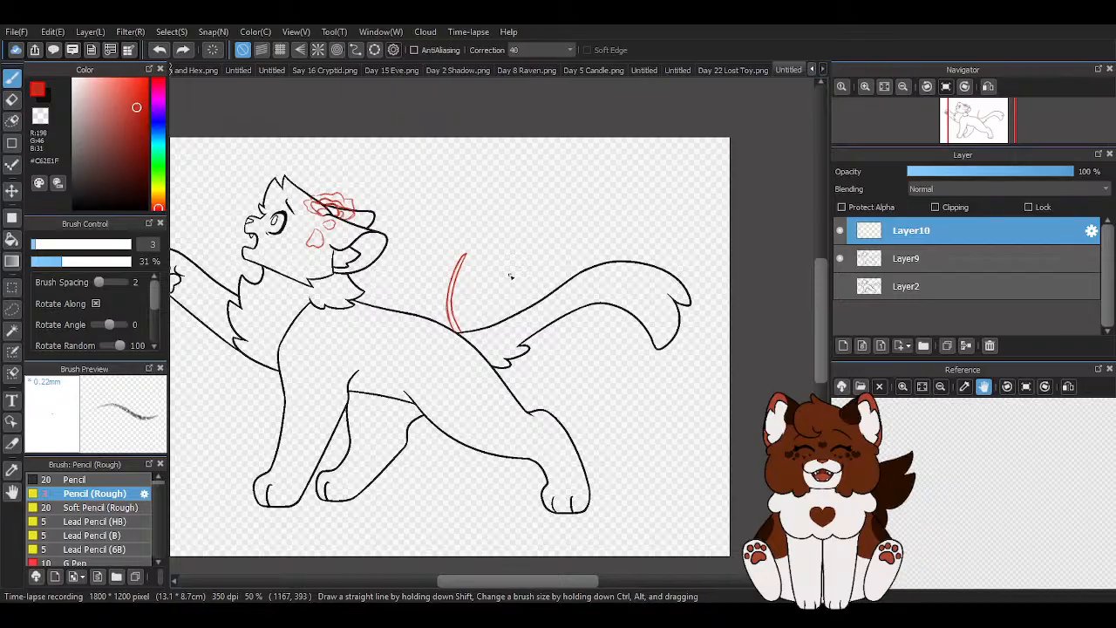
scroll(509, 276, "down", 1)
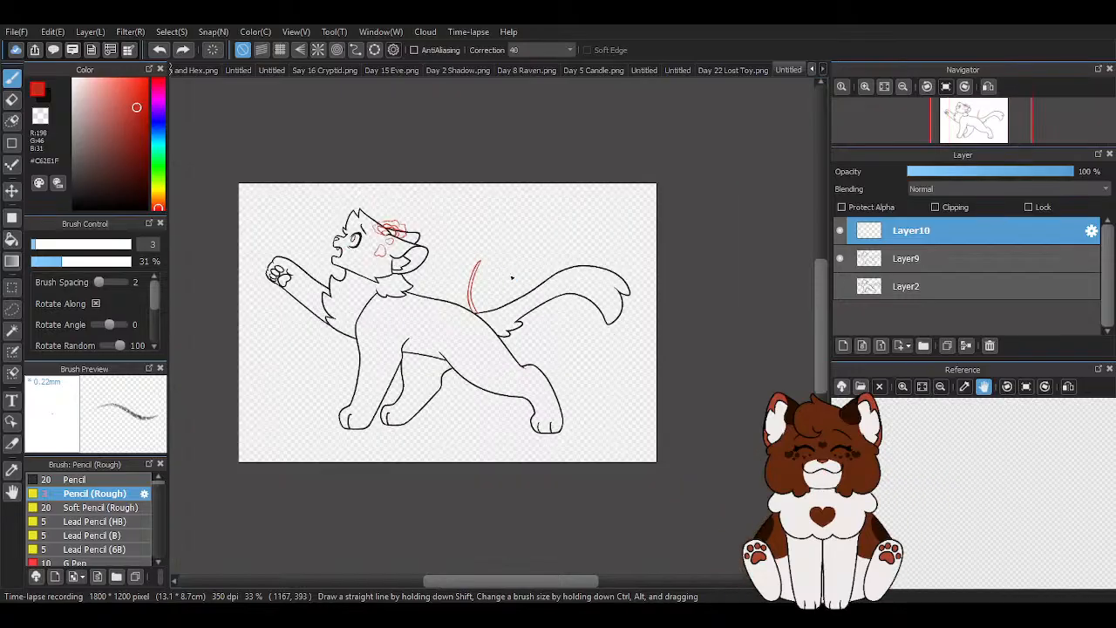
scroll(512, 277, "up", 1)
scroll(511, 277, "down", 1)
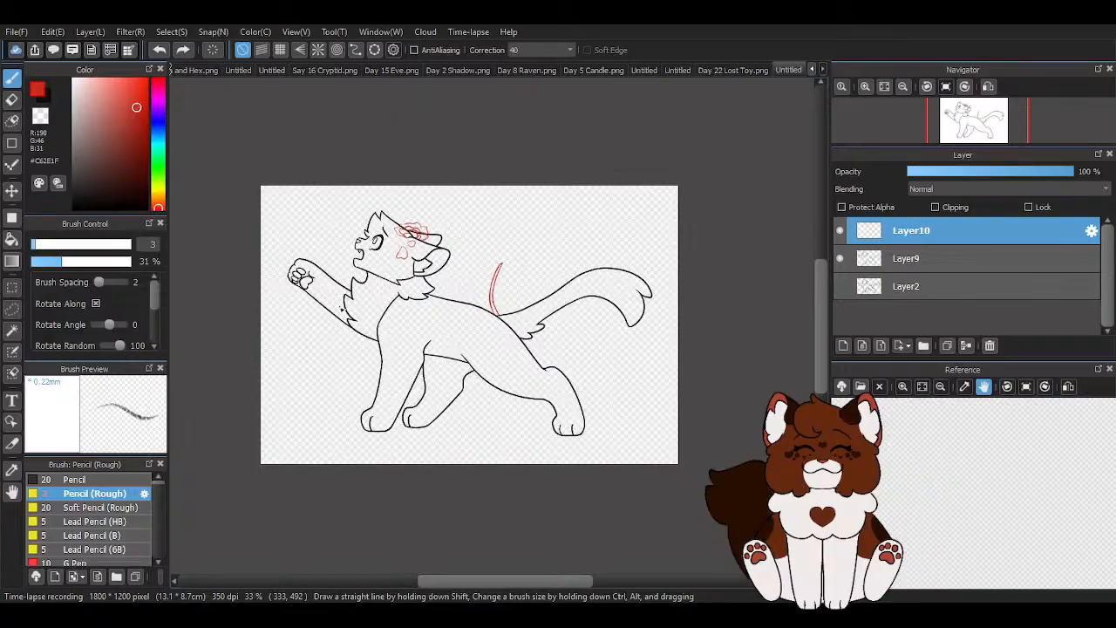
scroll(341, 309, "up", 1)
scroll(307, 286, "down", 1)
scroll(363, 286, "up", 1)
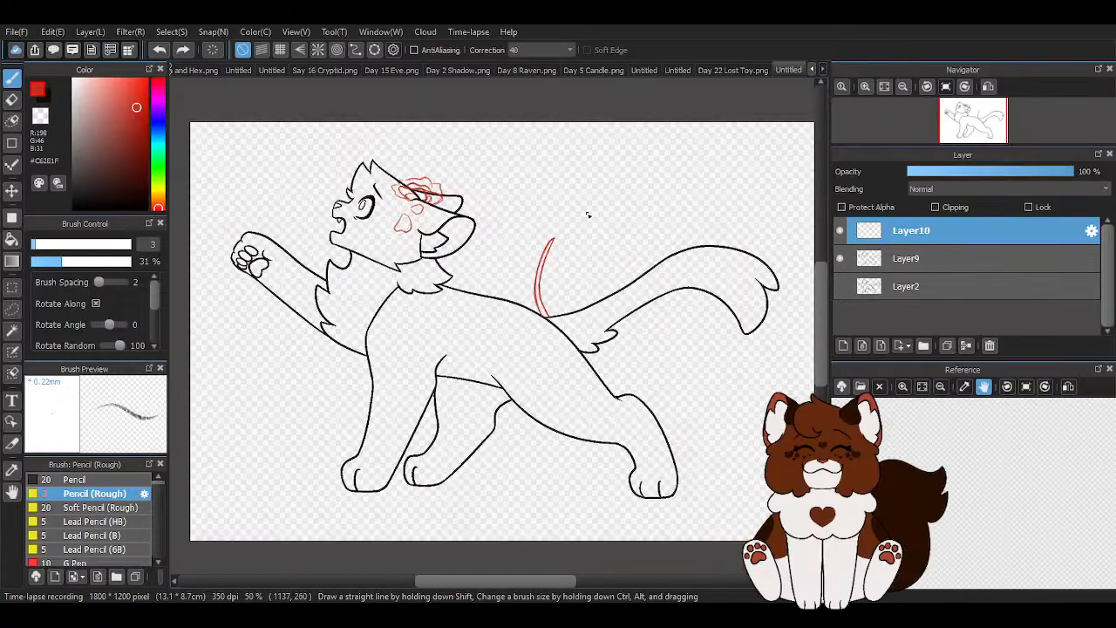